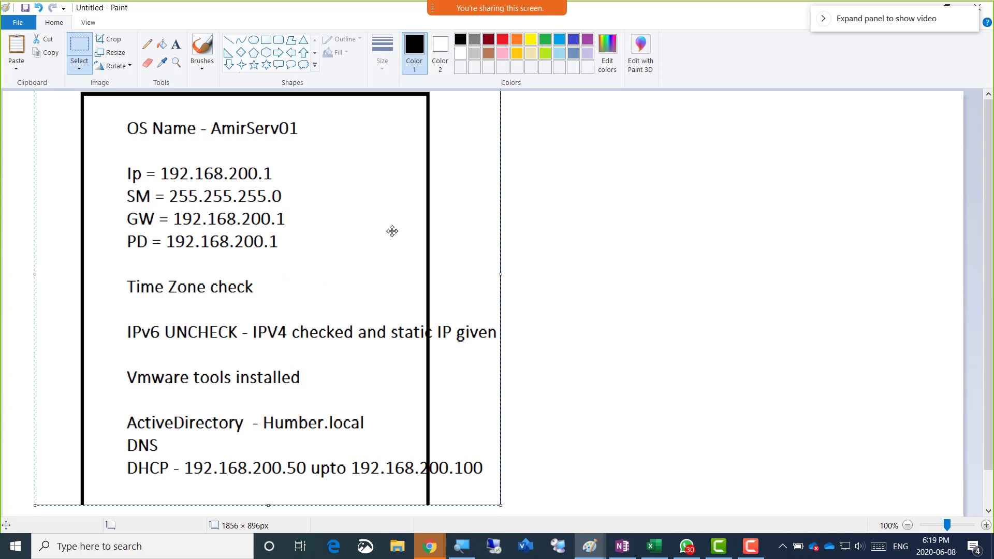
Draw a freehand Pencil loop around 'AmirServ01' on the OS Name line of the notes image
left_click(591, 240)
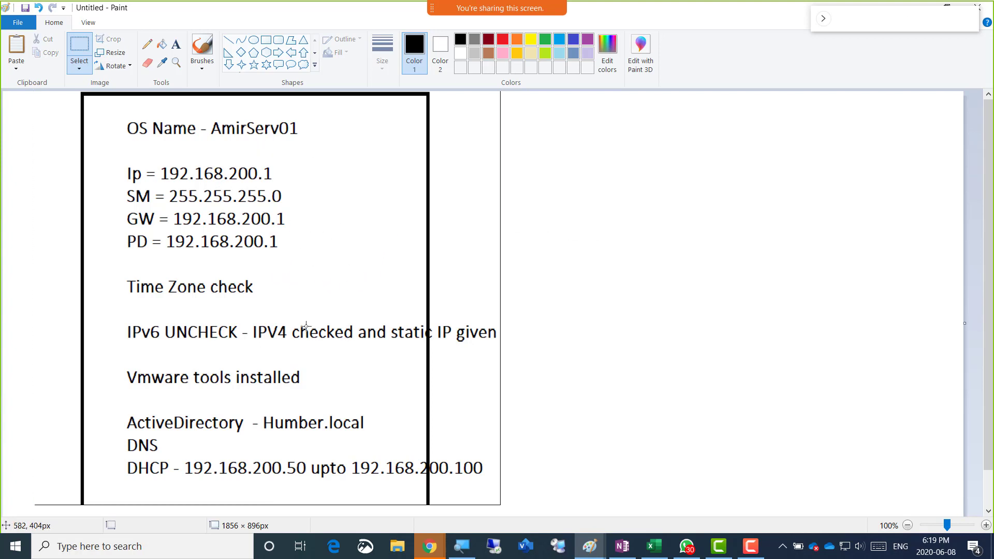
left_click(147, 44)
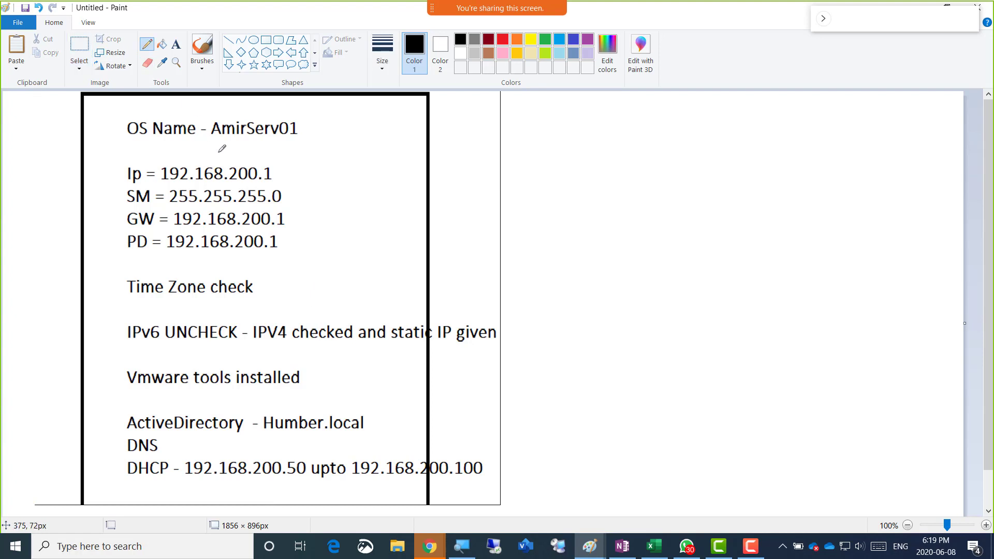
scroll(275, 383, "down", 2)
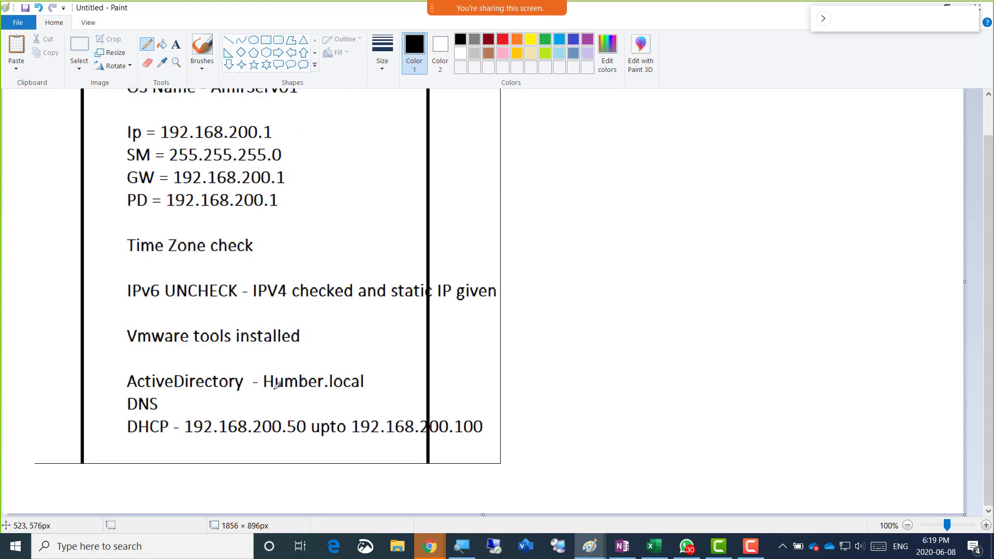
scroll(277, 384, "up", 2)
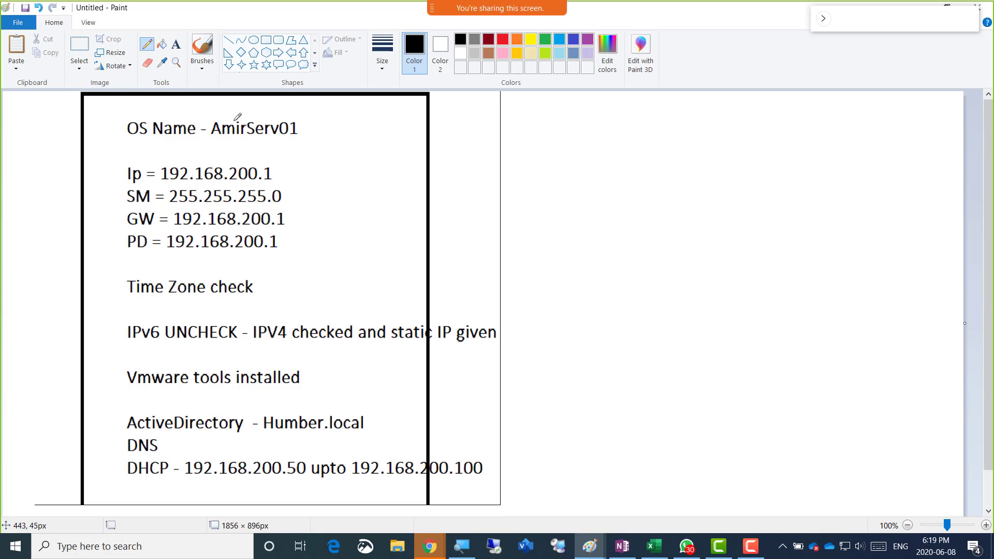
mouse_move(231, 144)
left_mouse_down()
mouse_move(306, 127)
mouse_move(222, 110)
mouse_move(212, 138)
left_mouse_up()
scroll(355, 169, "down", 2)
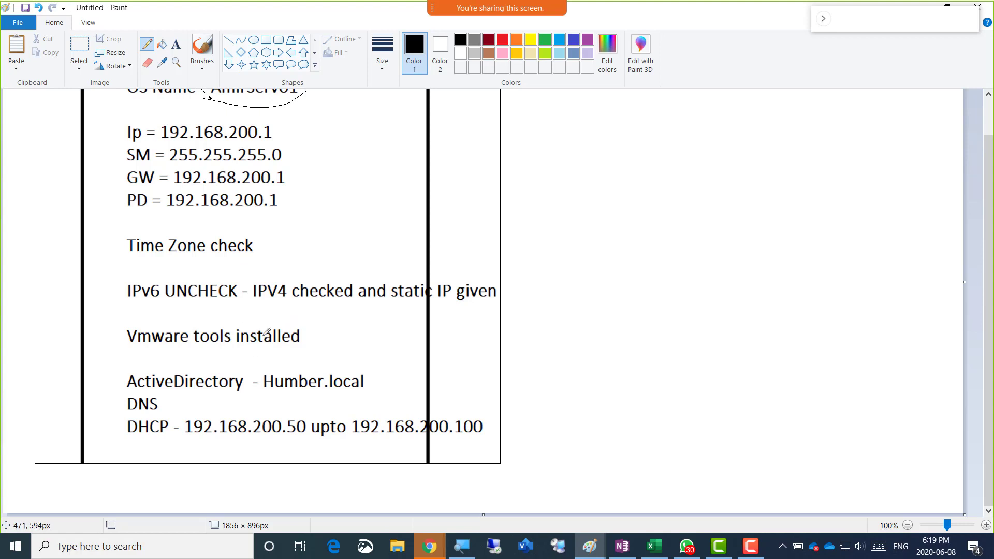
scroll(267, 185, "up", 2)
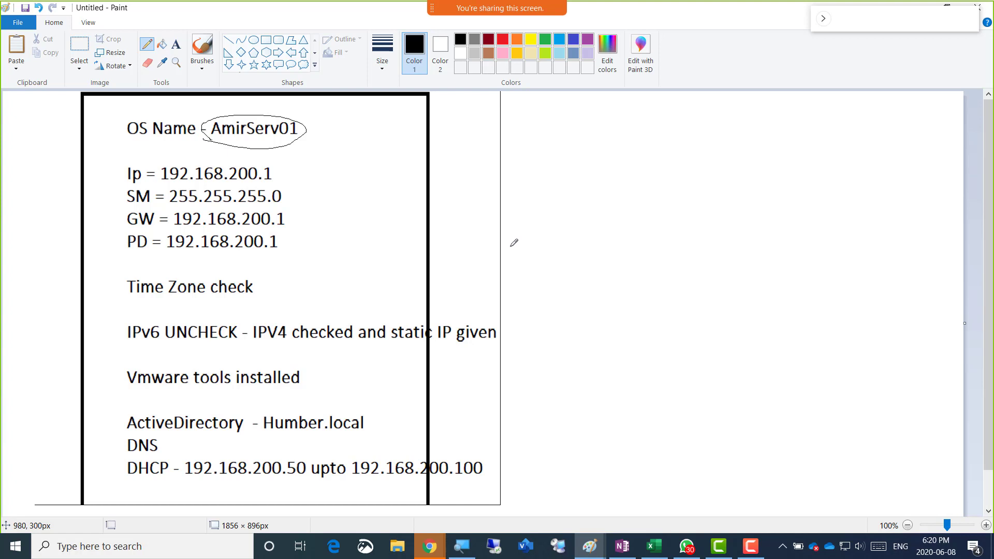
left_click_drag(846, 22, 803, 51)
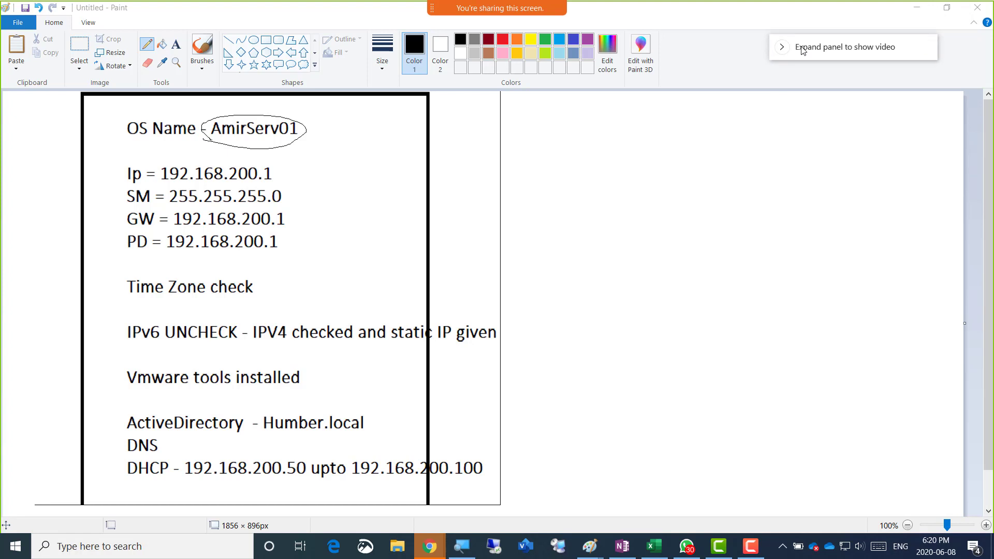
Minimize Paint and desktop OneNote to show the Week02-01June2020 page in OneNote Online, deselecting the image
left_click(921, 11)
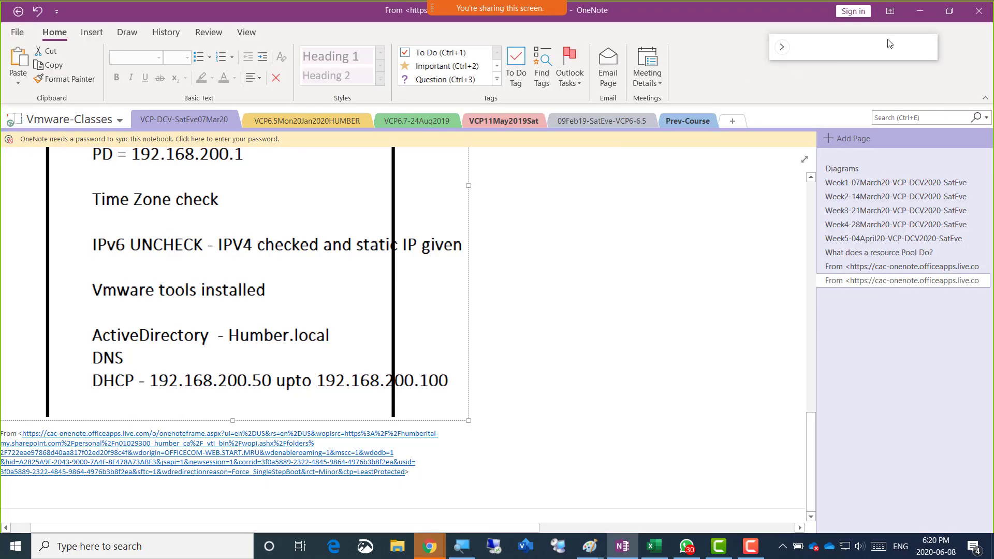
left_click(920, 11)
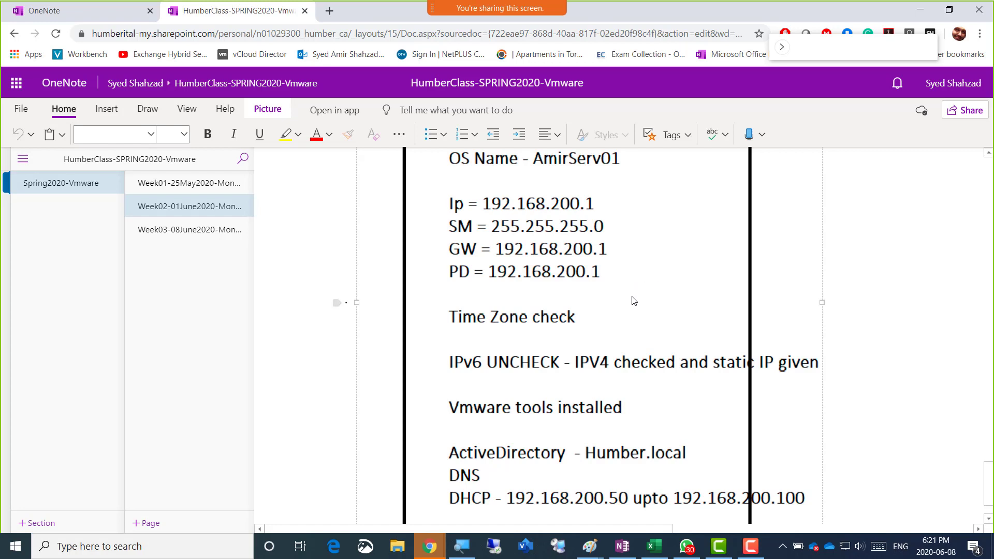
left_click(863, 286)
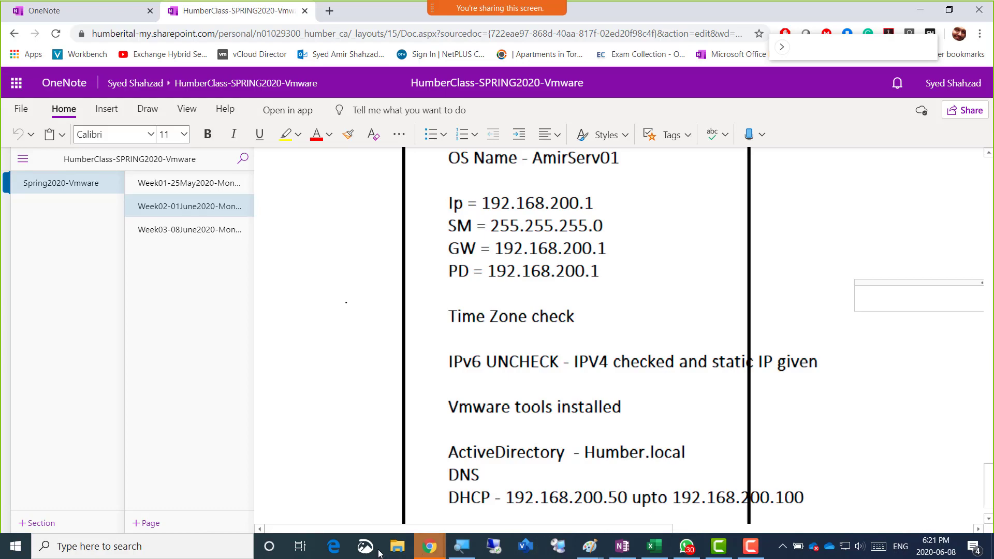
Load vCloud Director from the bookmark in a new tab and sign in with the saved account
left_click(329, 11)
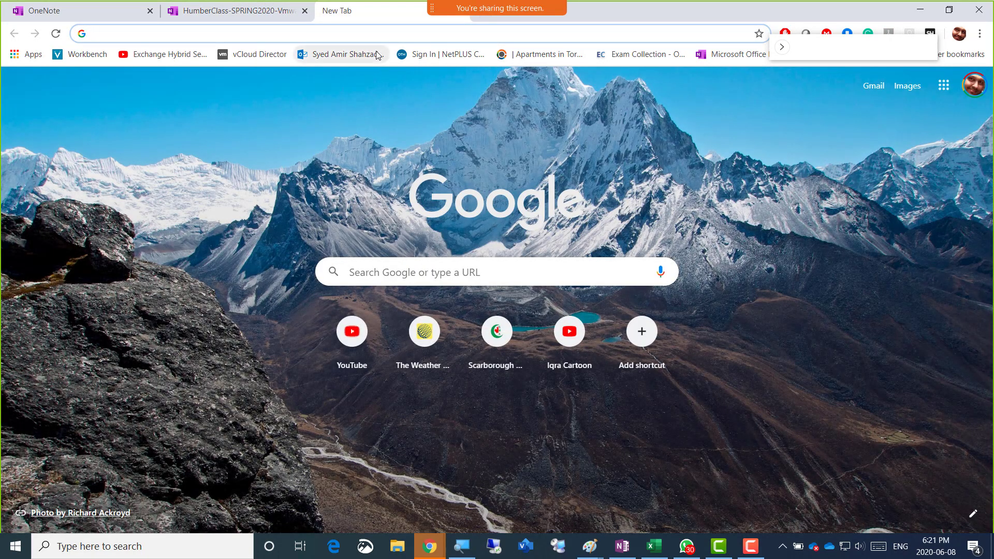
left_click(251, 60)
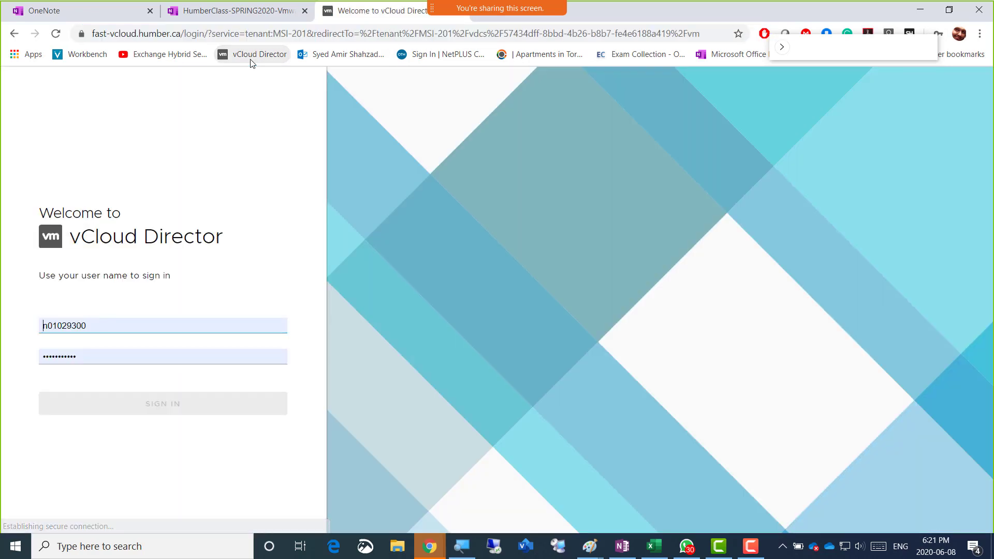
left_click(123, 326)
left_click(134, 362)
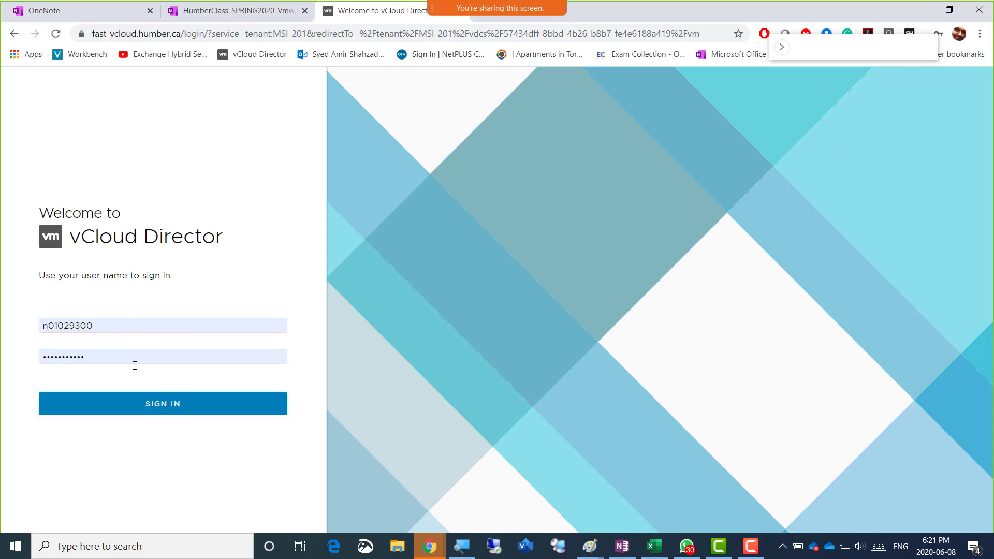
left_click(140, 403)
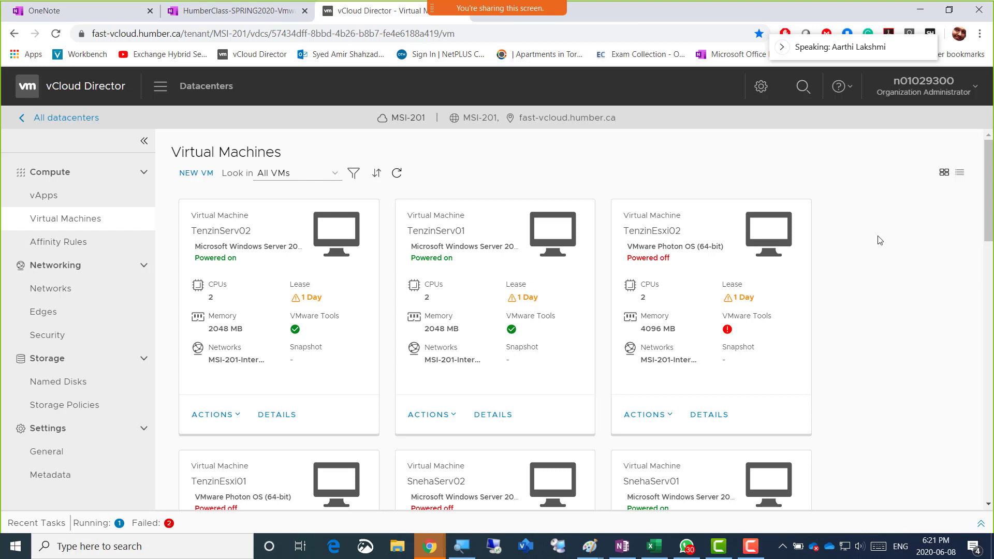
Filter the Virtual Machines list by the name 'Amir' and open AmirServ01's web console
left_click(354, 173)
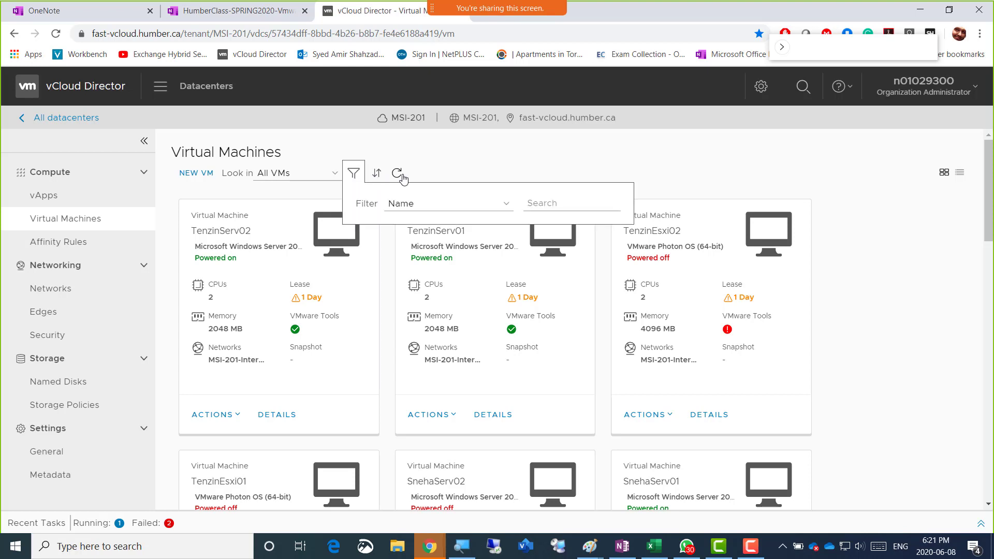
left_click(538, 204)
type("Amir")
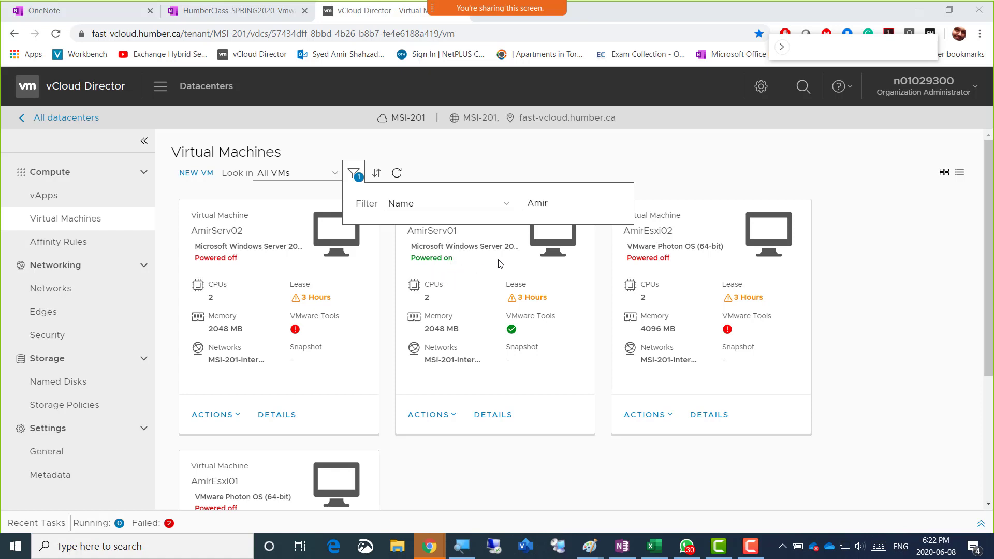
left_click(666, 175)
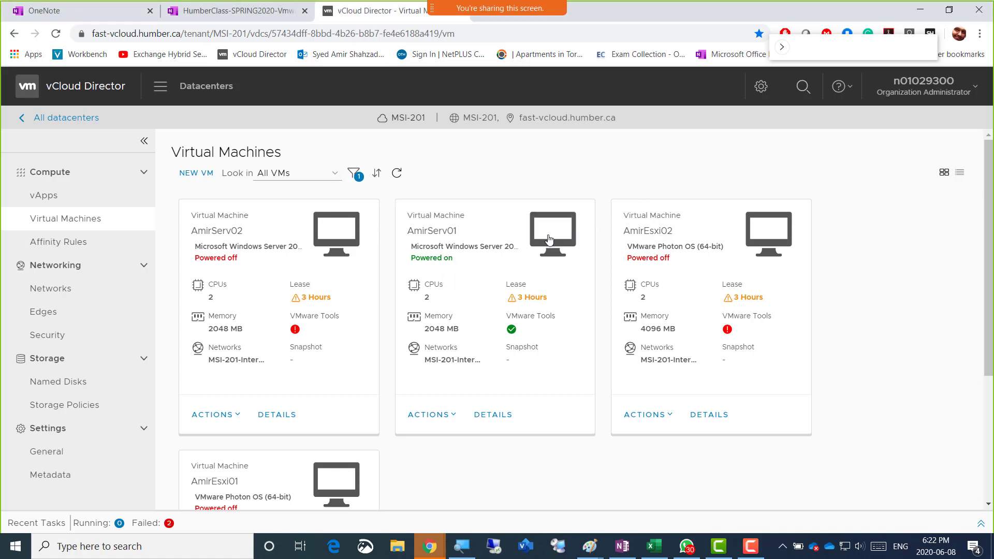
left_click(549, 239)
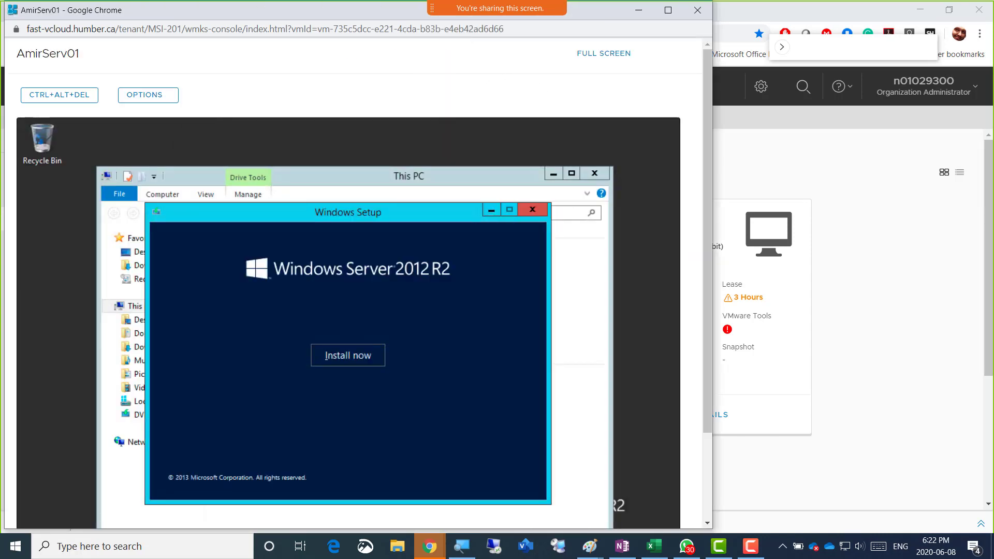
Send CTRL+ALT+DEL to AmirServ01's console to show Lock/Sign out, then minimize the console
left_click(725, 217)
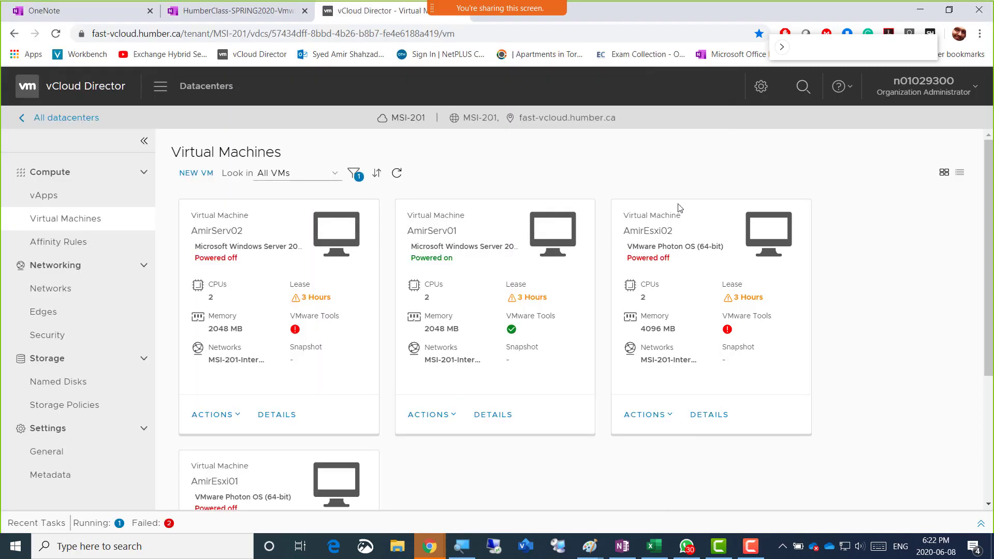
left_click(560, 240)
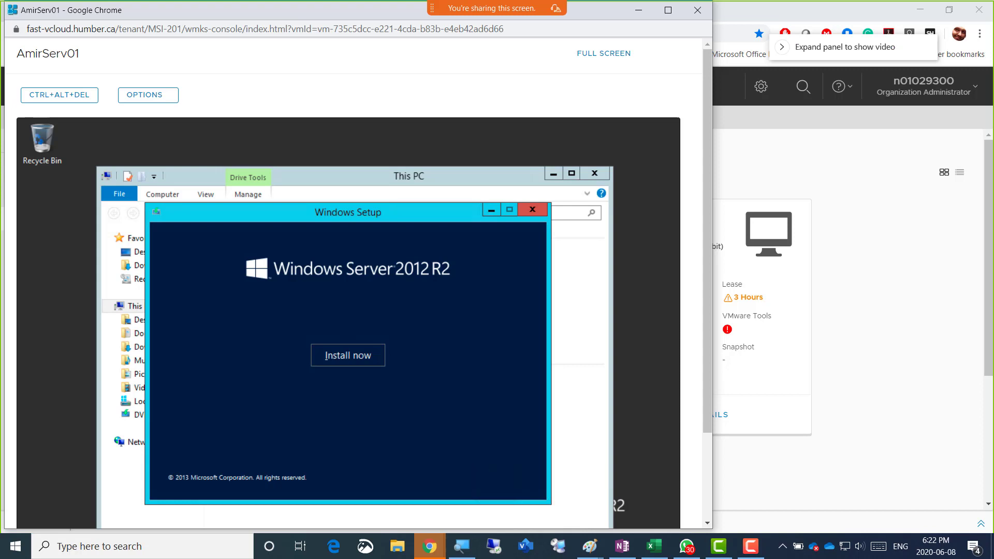
mouse_move(510, 3)
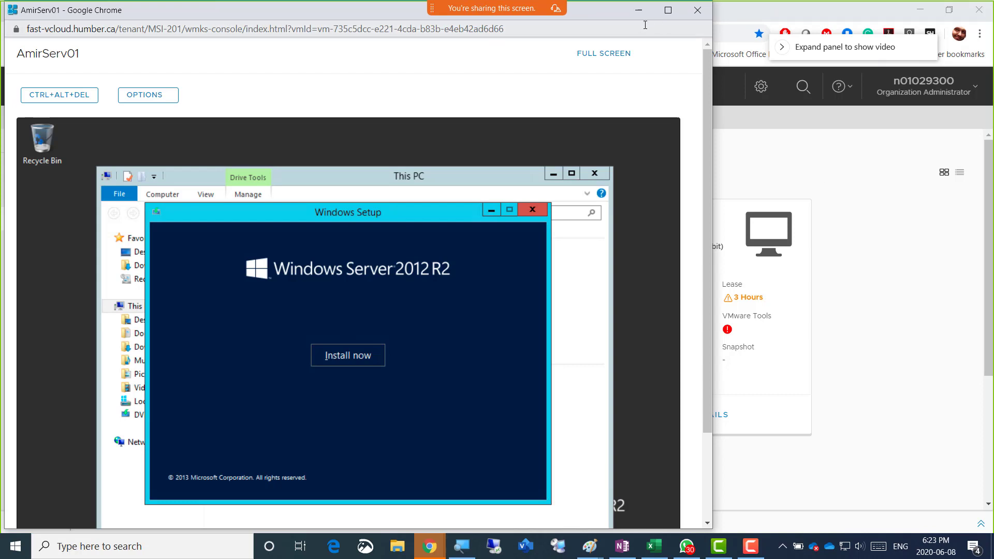
left_click(132, 100)
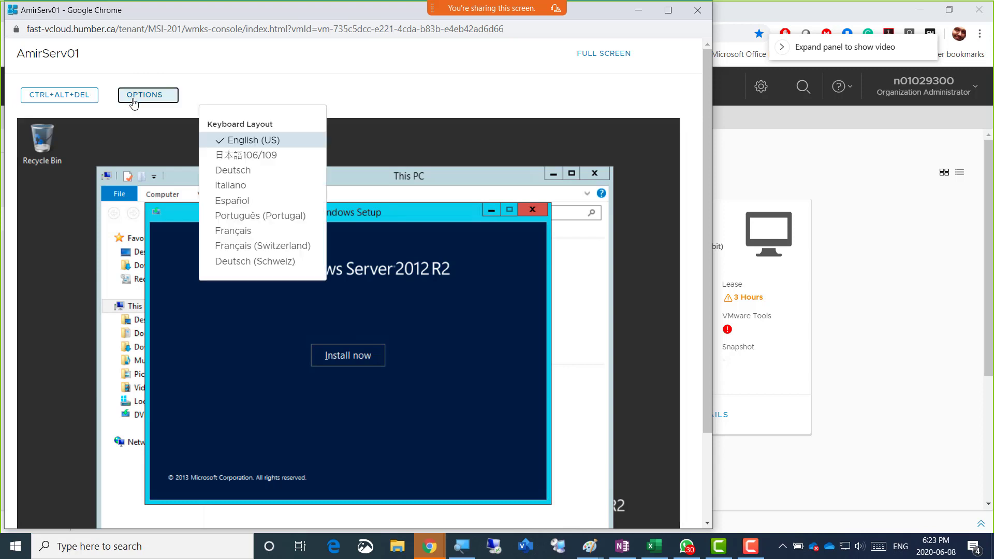
left_click(78, 101)
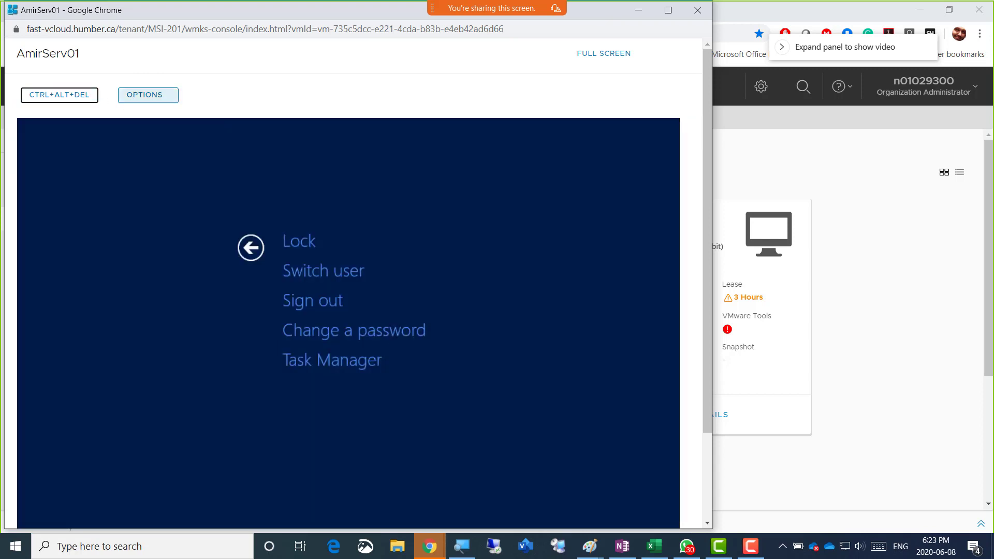
left_click(638, 15)
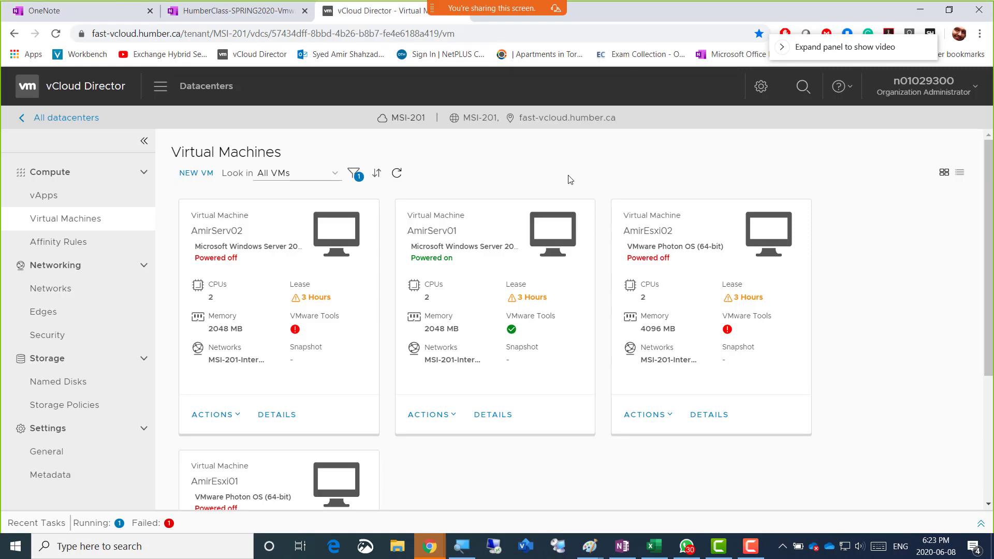
Shut down AmirServ01's guest OS, then power the AmirServ01 VM back on
left_click(451, 416)
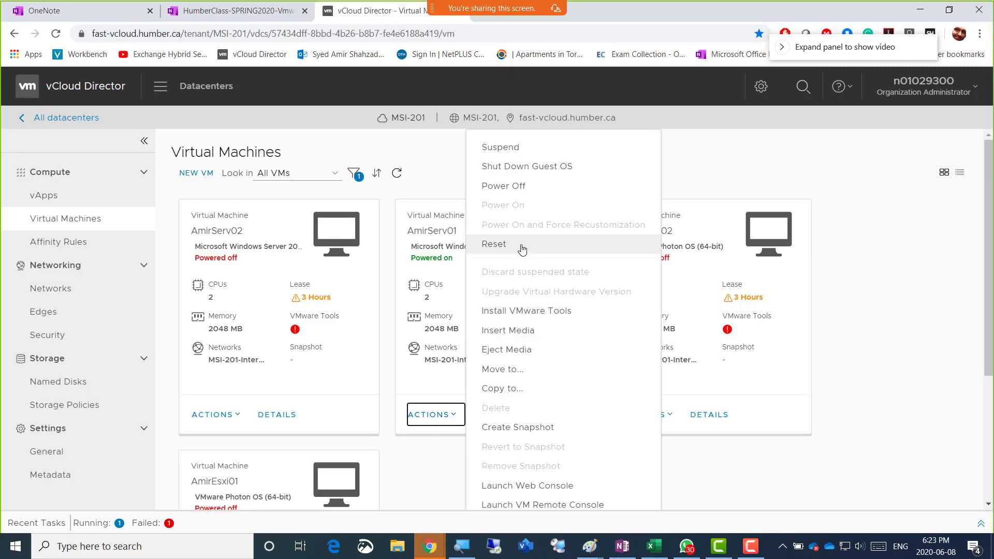
left_click(535, 166)
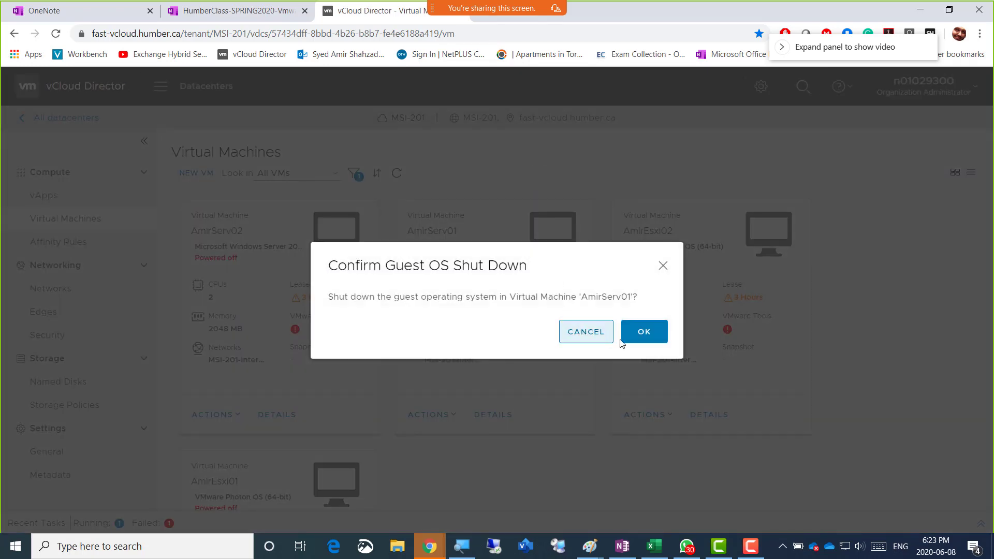
left_click(645, 332)
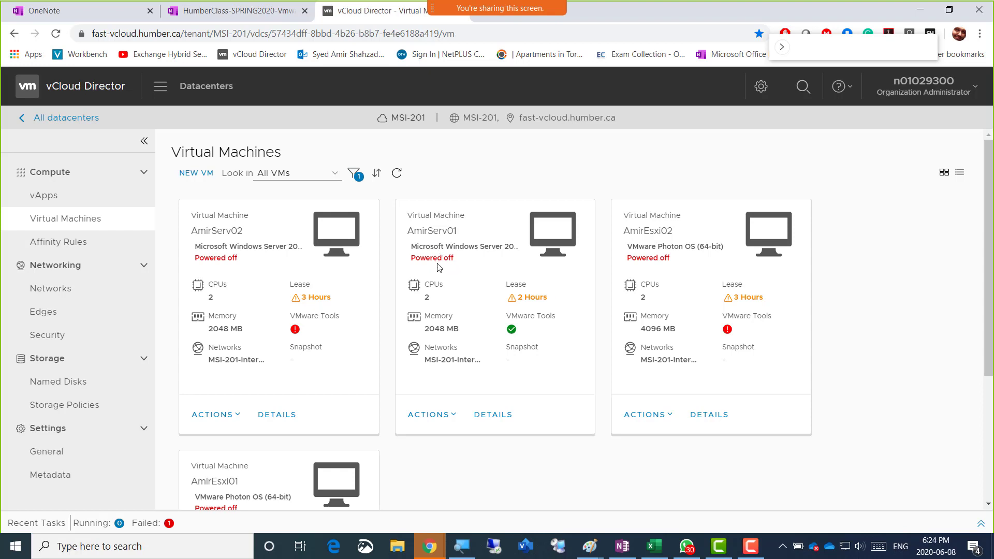
left_click(451, 416)
left_click(515, 205)
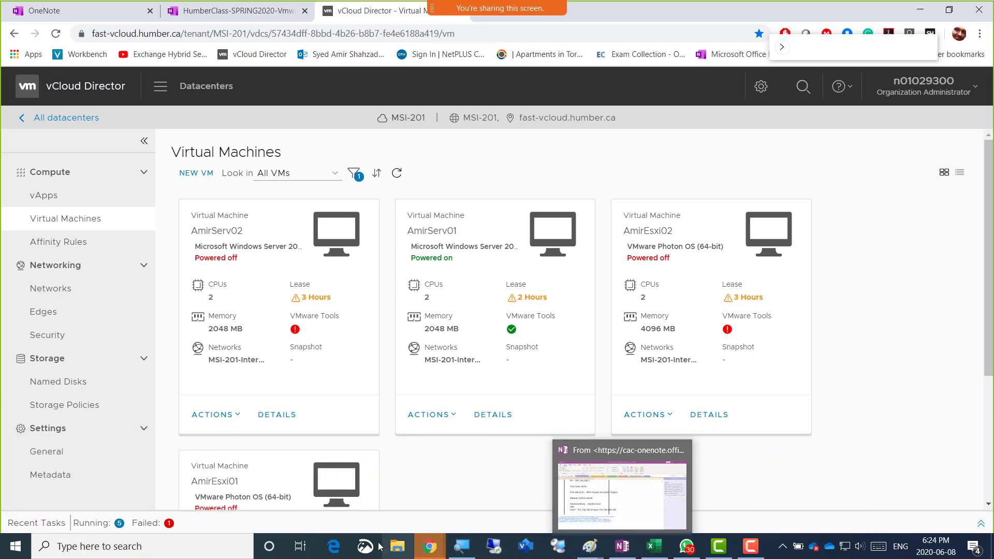
Select the class password in the OneNote notes and close the leftover AmirServ01 console window
mouse_move(426, 551)
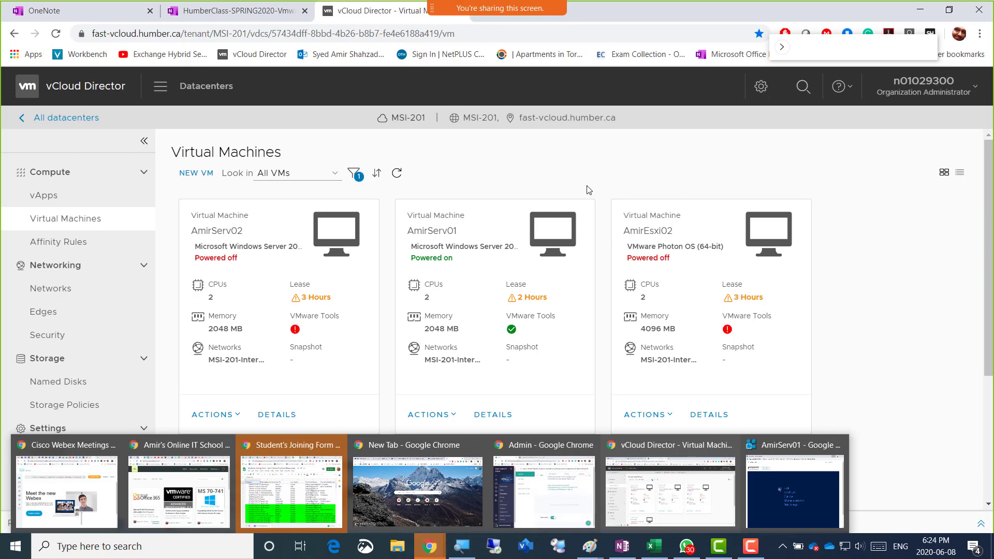
left_click(253, 12)
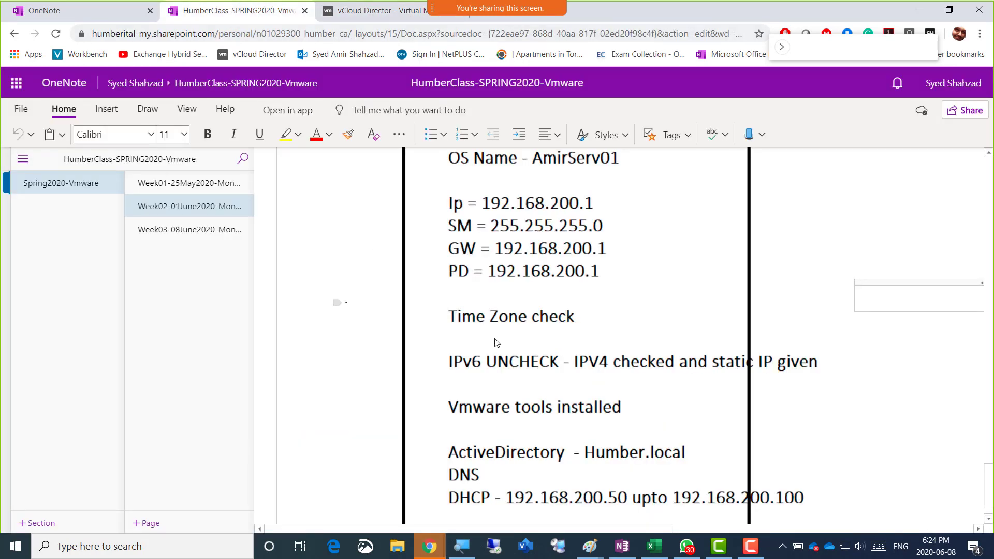
scroll(523, 313, "up", 10)
scroll(524, 313, "up", 15)
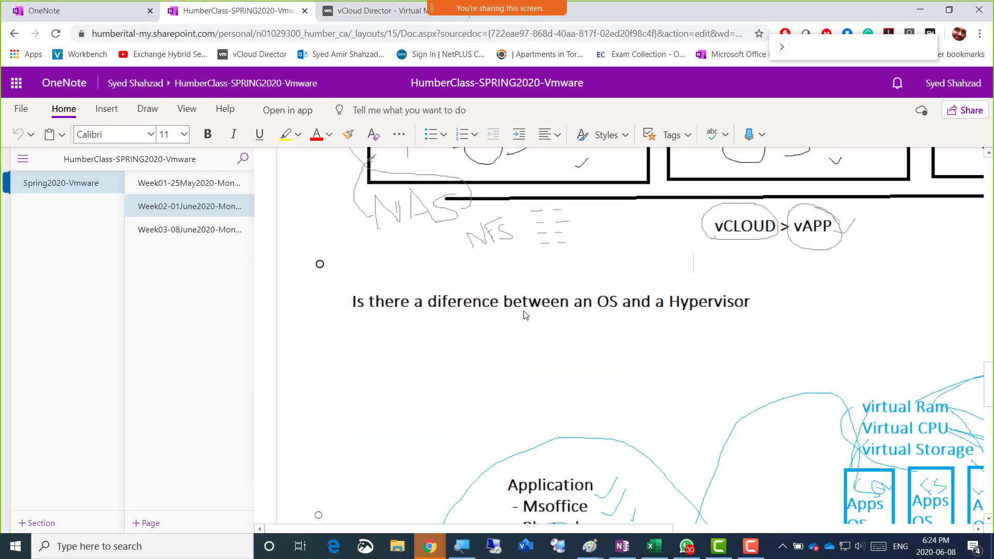
scroll(526, 315, "up", 10)
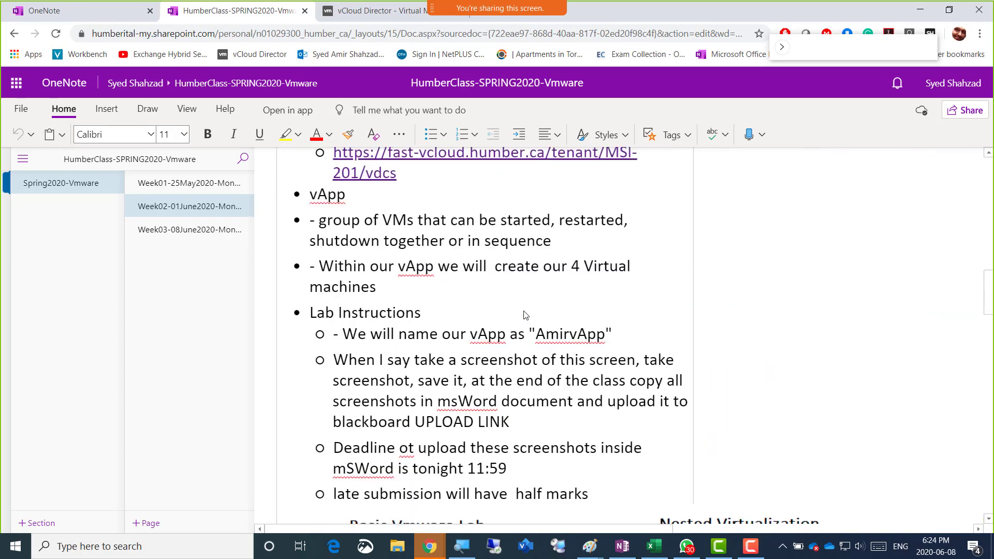
scroll(533, 304, "up", 10)
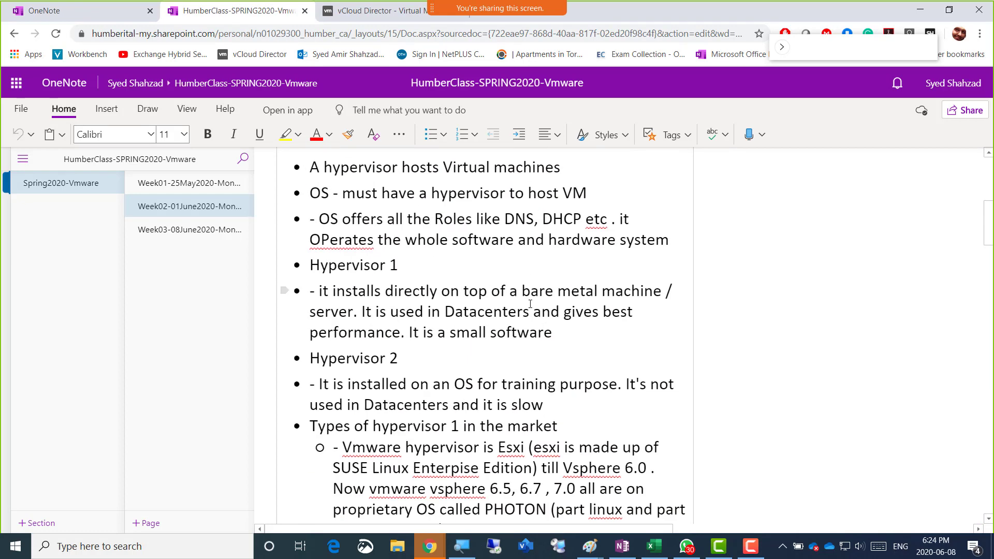
scroll(530, 304, "down", 20)
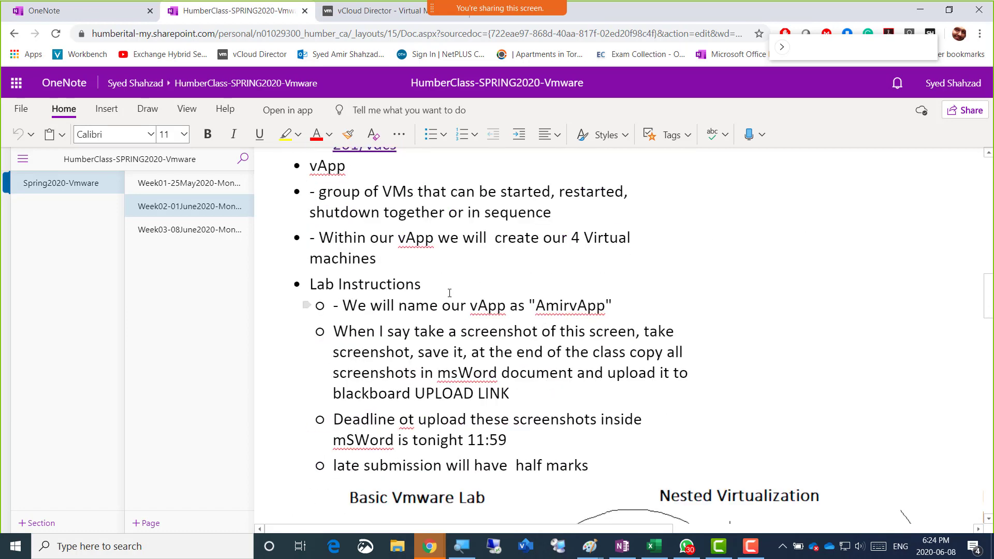
scroll(401, 313, "down", 6)
scroll(401, 313, "down", 20)
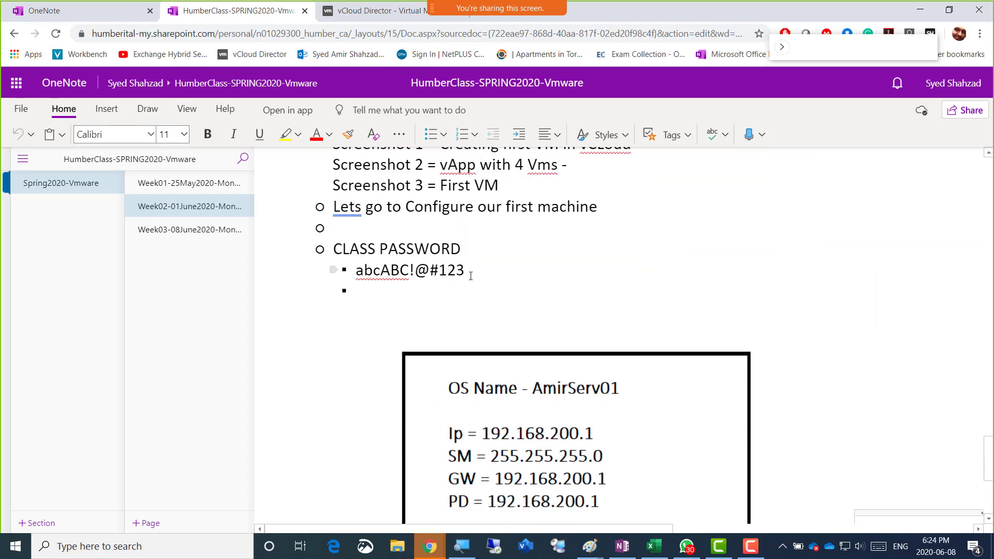
left_click_drag(468, 271, 359, 270)
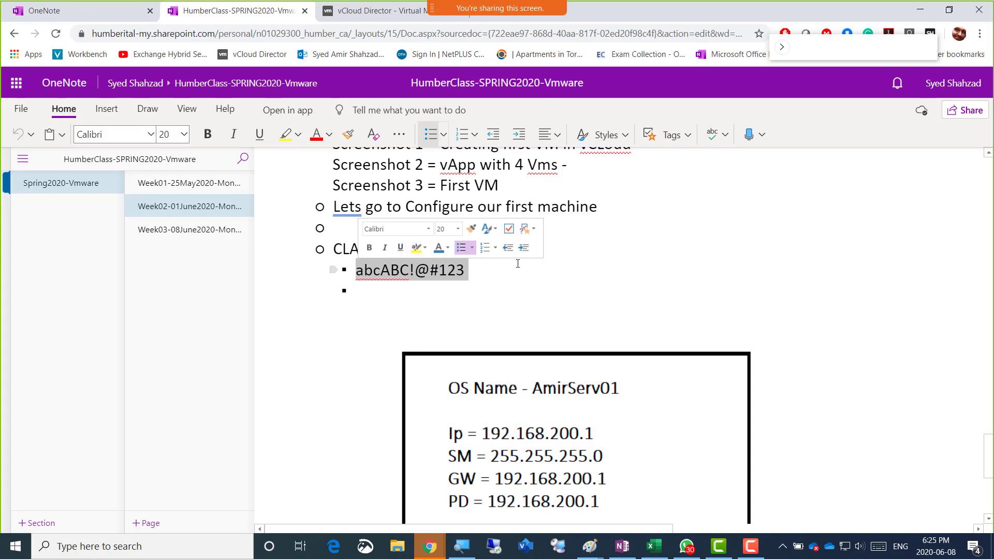
key("alt+Tab")
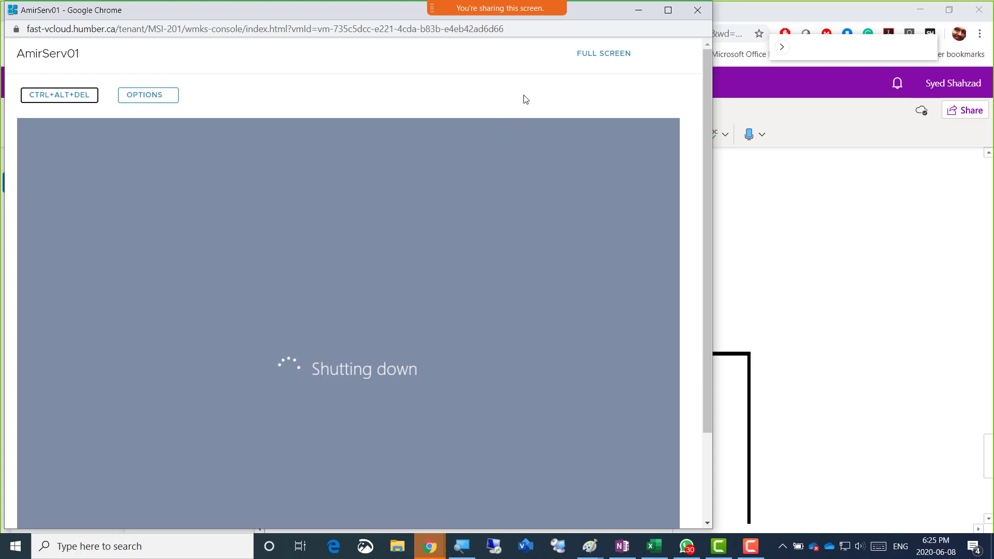
left_click(697, 10)
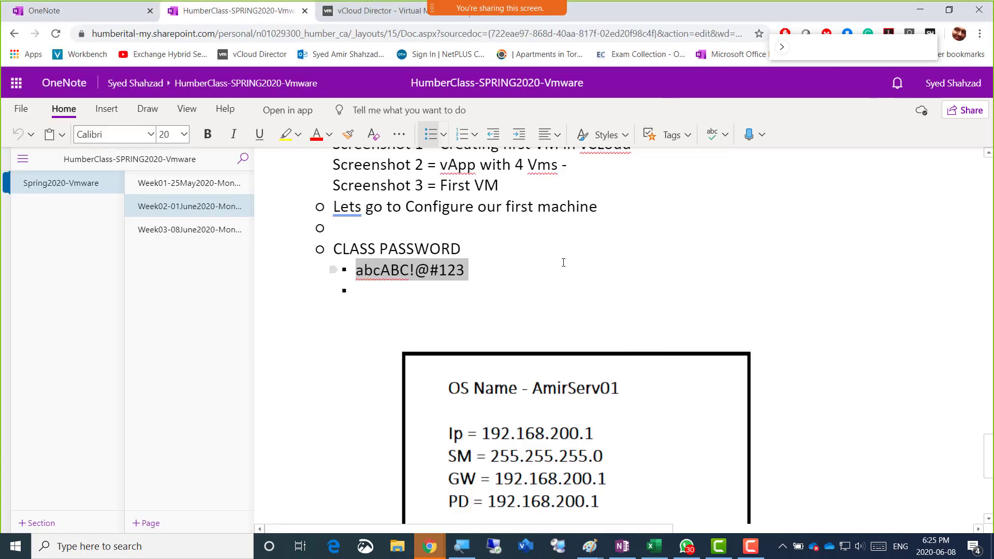
Open AmirServ01's console, send CTRL+ALT+DEL and sign in with the Administrator password
left_click(400, 13)
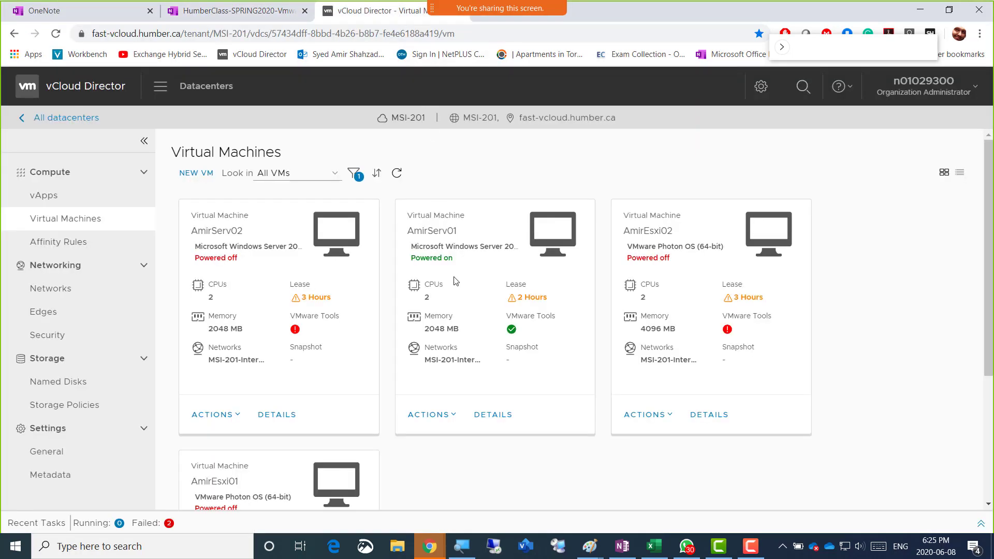
left_click(540, 235)
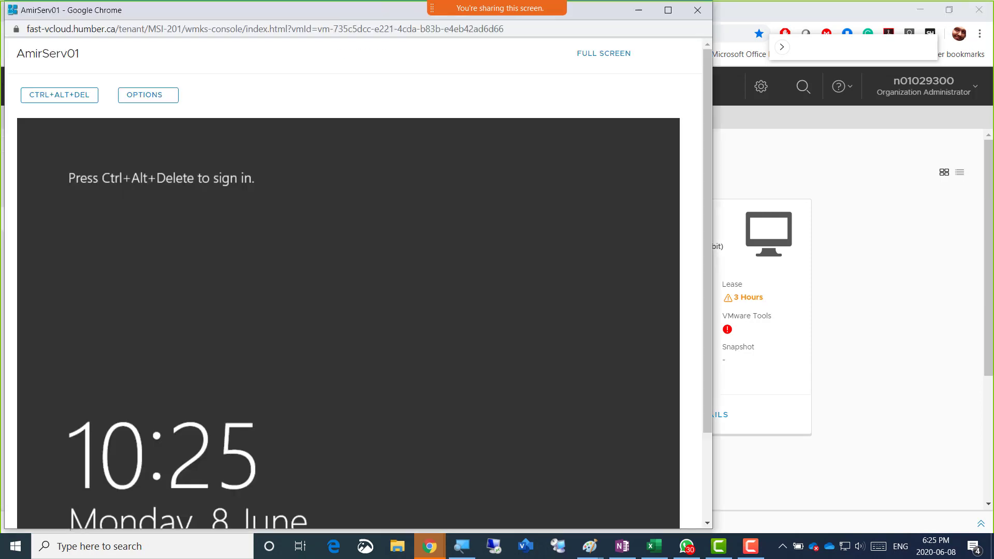
left_click(62, 97)
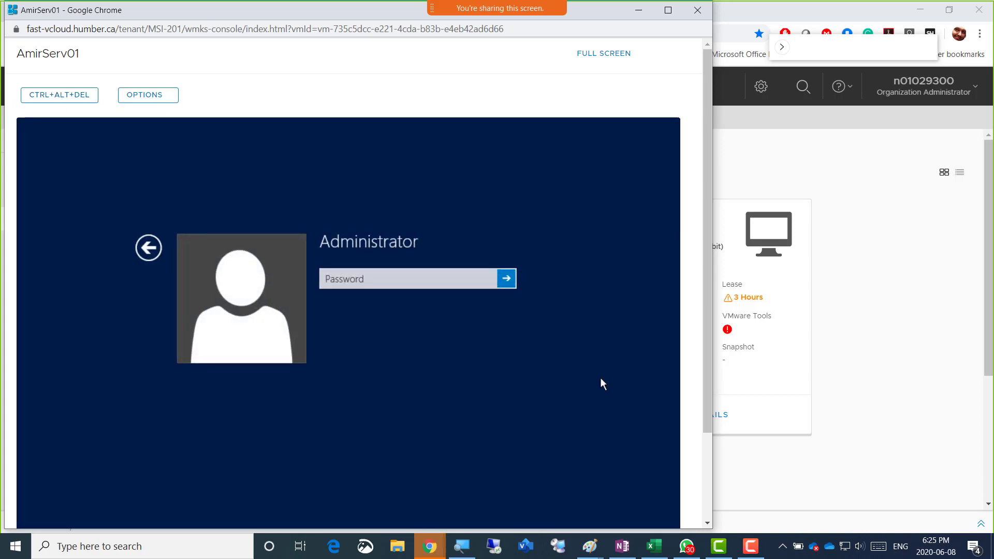
left_click(432, 281)
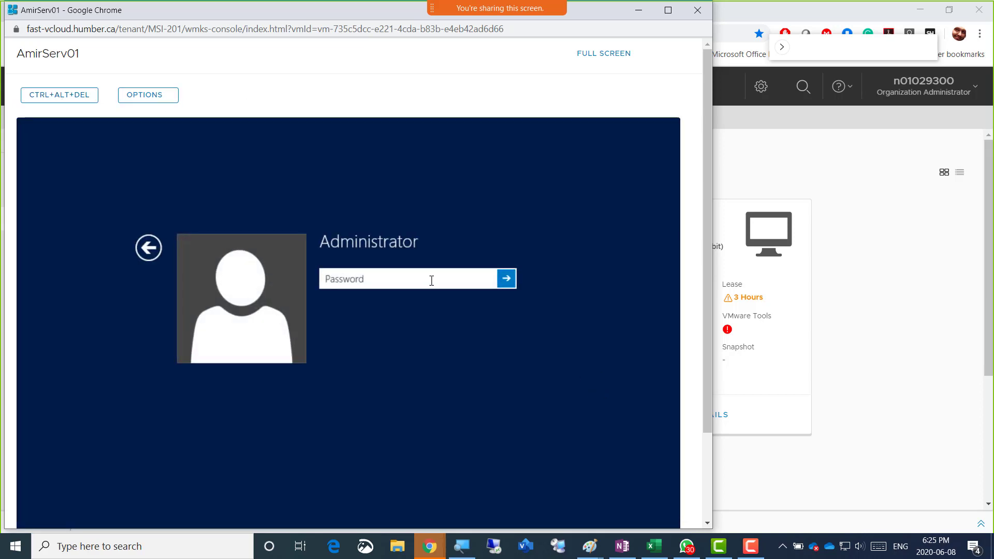
type("************")
key("Return")
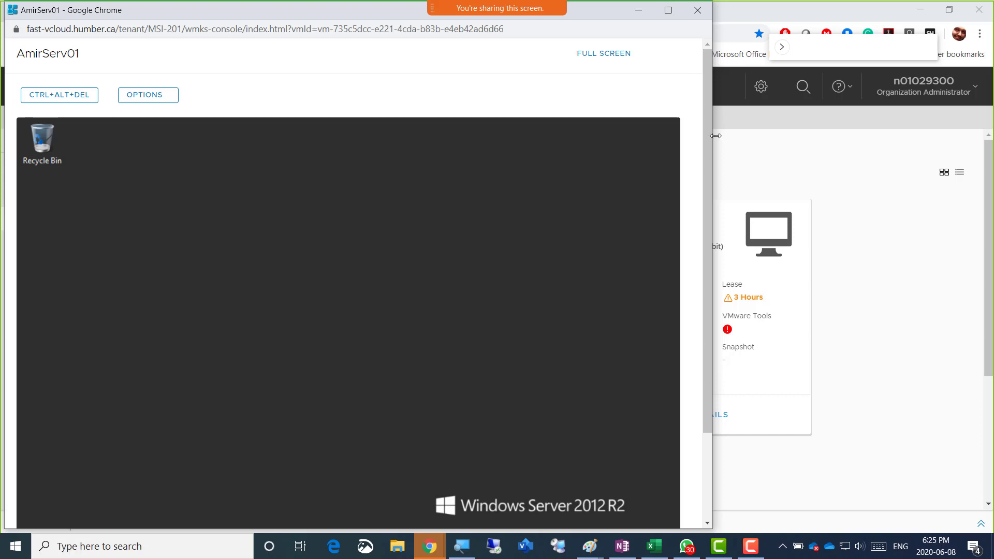
Scroll the console page to the bottom so AmirServ01's taskbar shows while Server Manager loads
left_click_drag(710, 136, 710, 185)
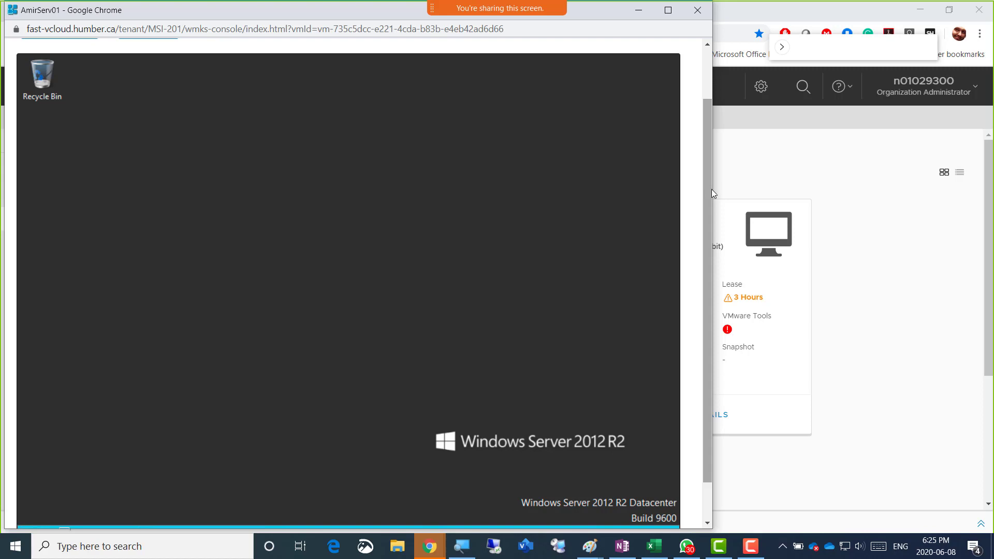
scroll(712, 188, "down", 1)
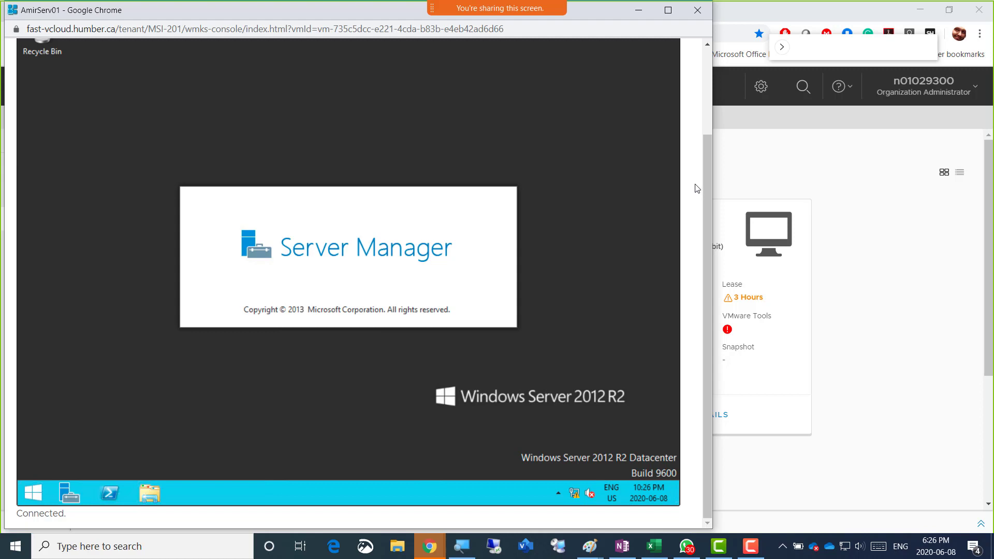
Bring up the Paint checklist of IP, Active Directory, DNS and DHCP items alongside the VM console
left_click(748, 551)
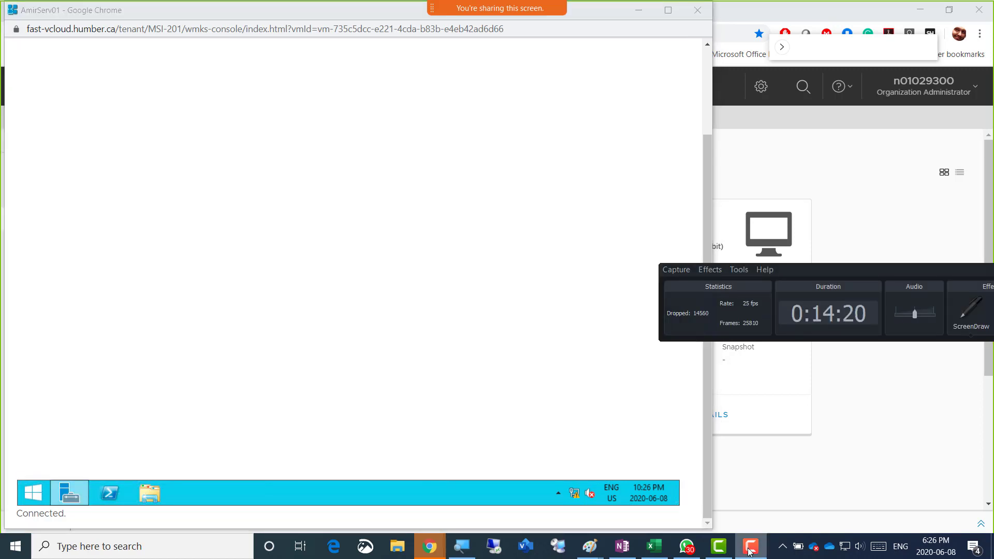
left_click(749, 552)
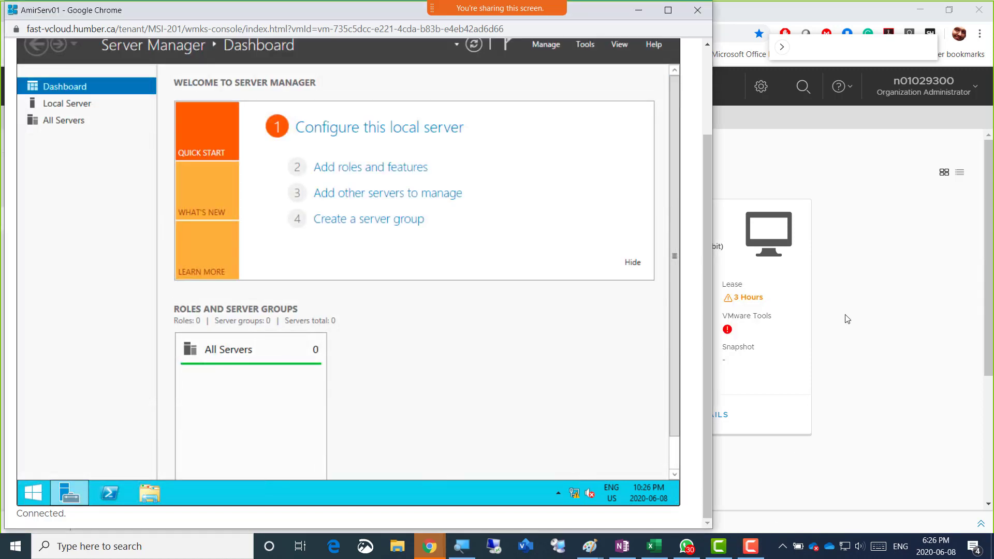
left_click(751, 546)
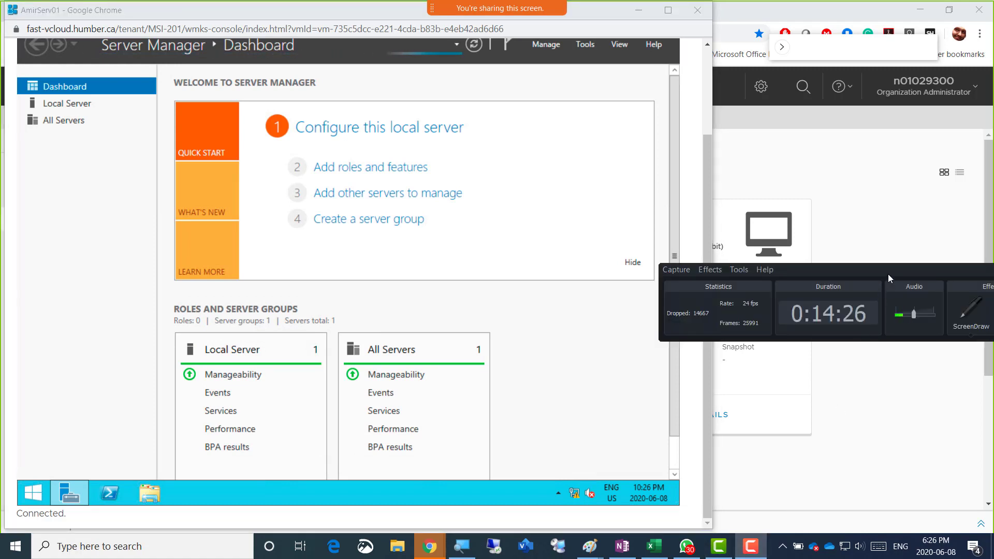
left_click_drag(888, 274, 704, 288)
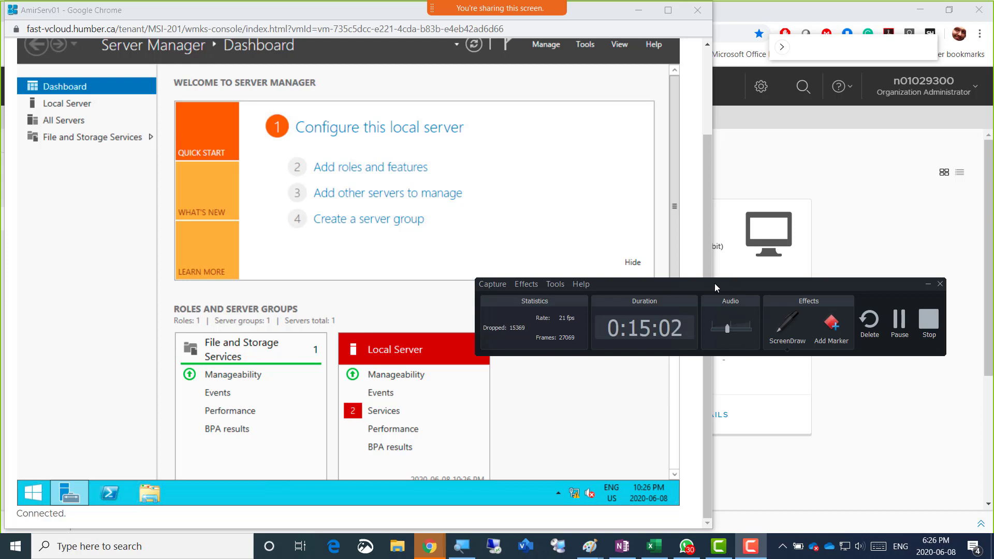
left_click_drag(716, 284, 728, 468)
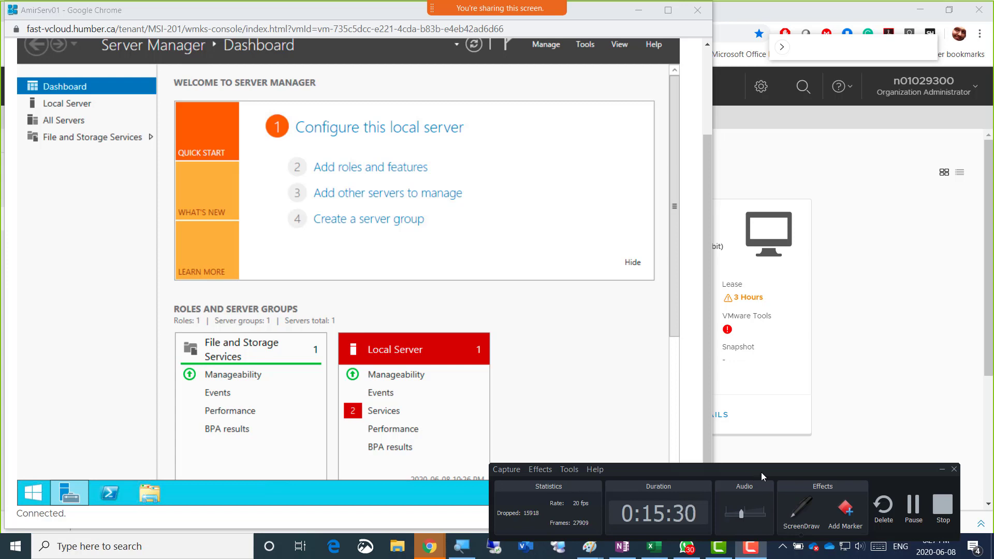
left_click_drag(760, 472, 687, 452)
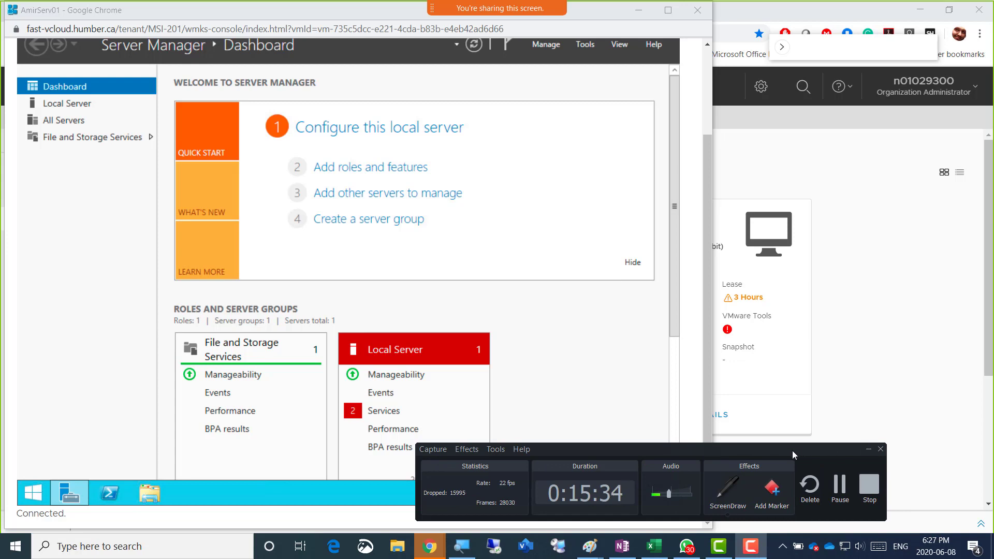
left_click_drag(794, 450, 844, 488)
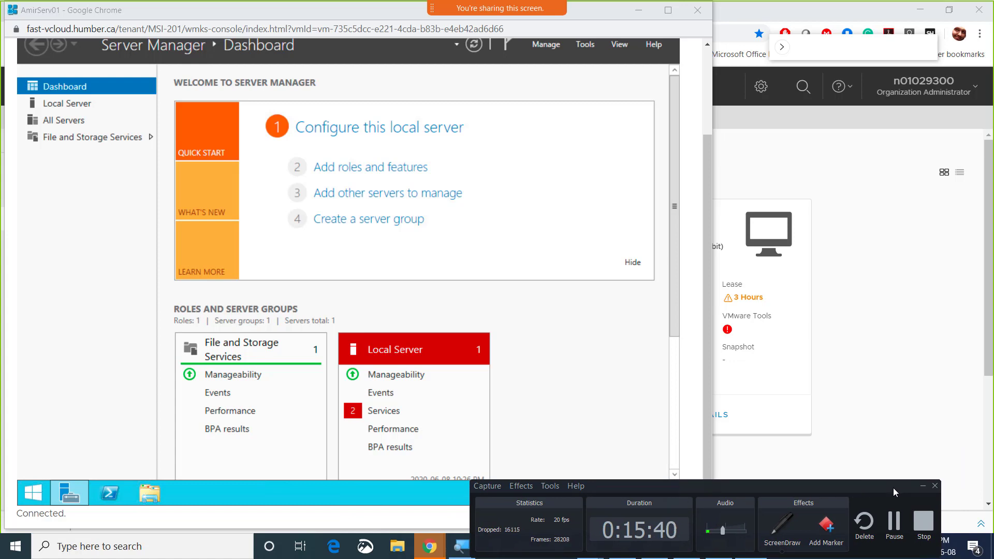
left_click(79, 228)
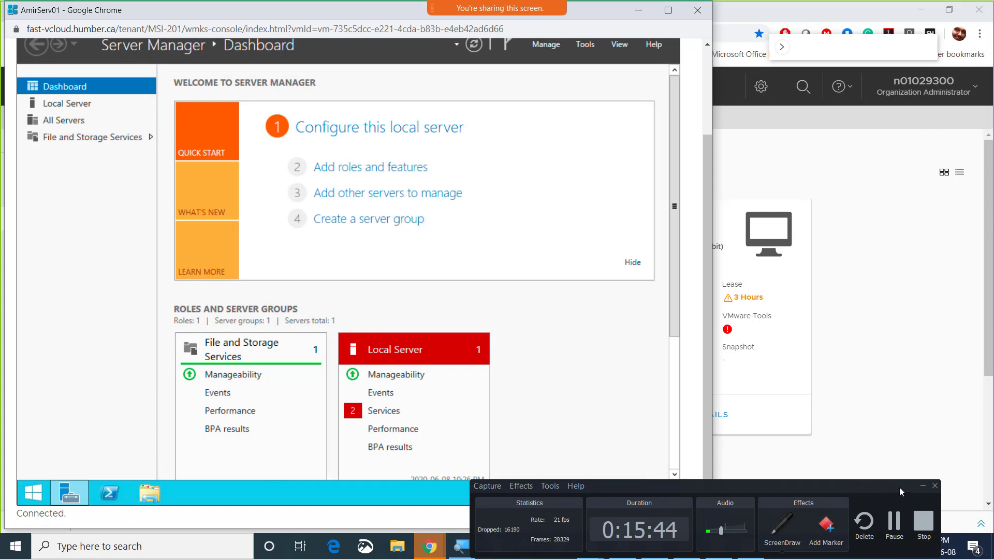
left_click(922, 486)
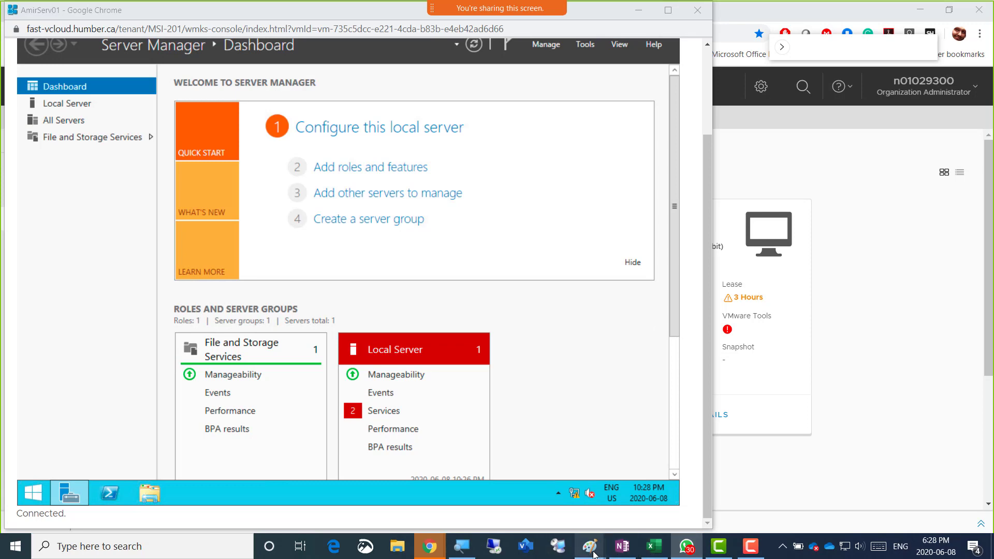
mouse_move(593, 554)
left_click(727, 489)
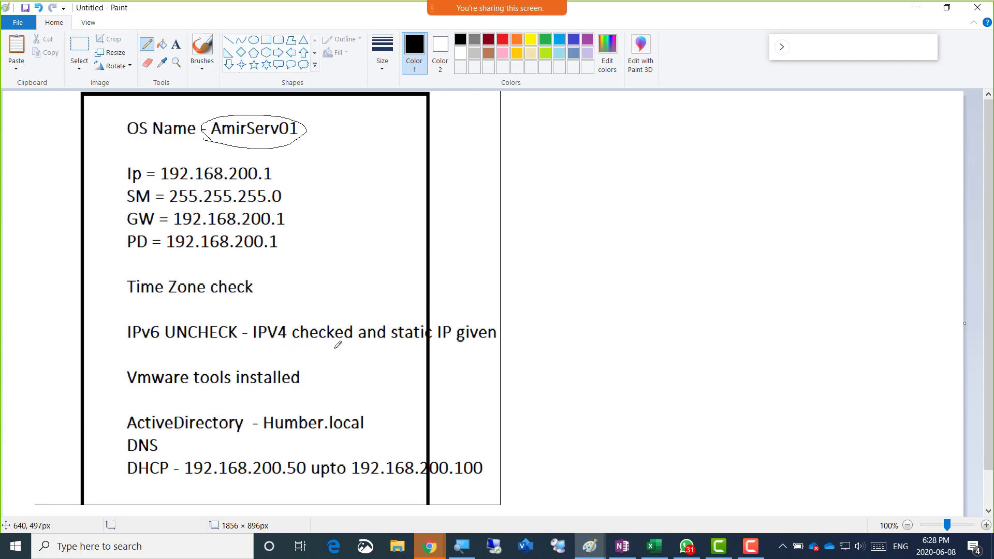
scroll(337, 344, "down", 1)
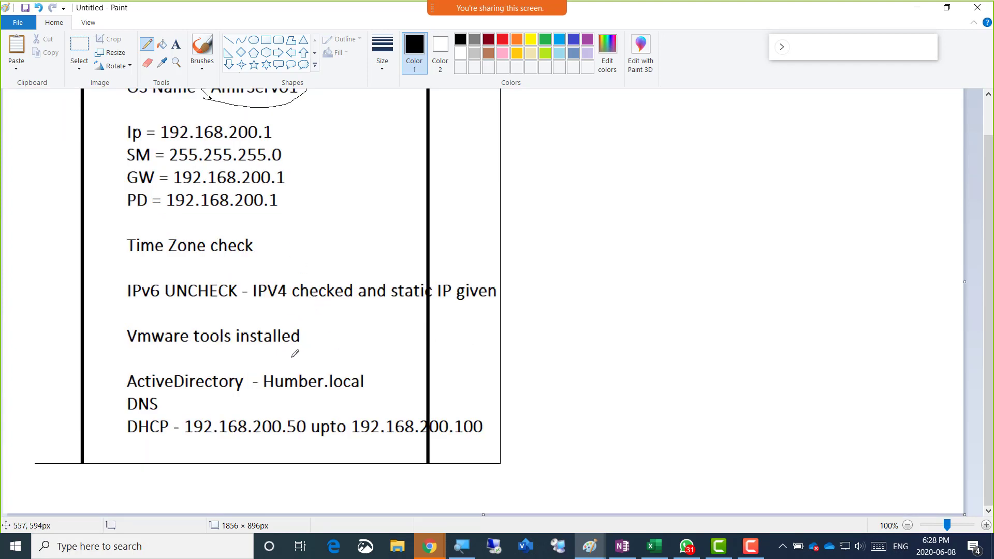
left_click_drag(156, 357, 279, 356)
left_click_drag(210, 402, 332, 404)
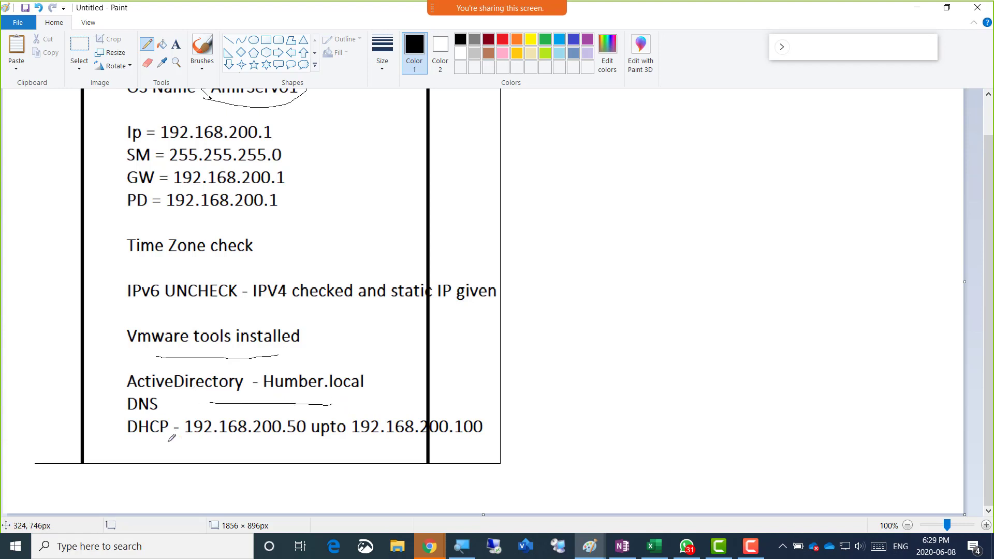
left_click_drag(164, 449, 348, 445)
scroll(407, 352, "up", 2)
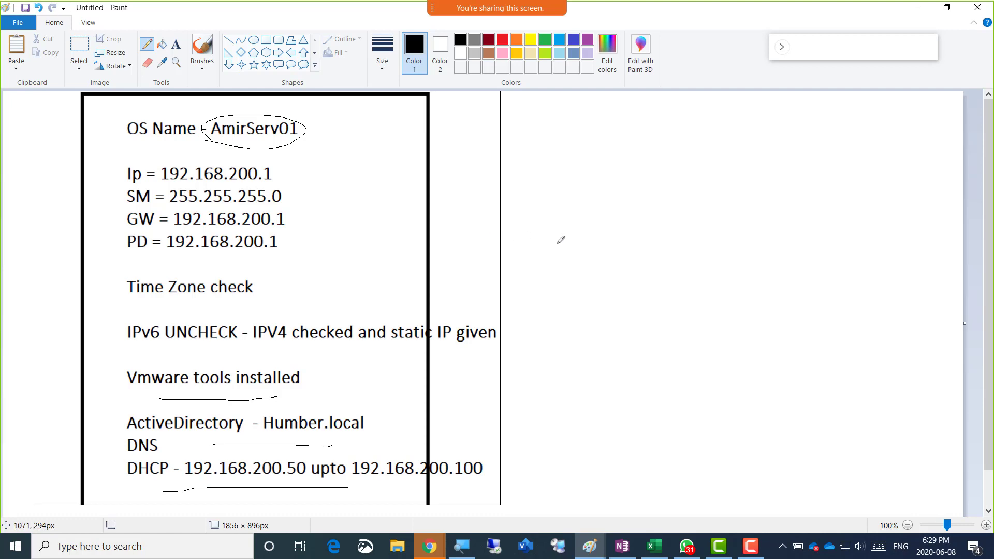
Call up the open-windows switcher, dismiss it, then call it up again
key("alt+Tab")
key("Escape")
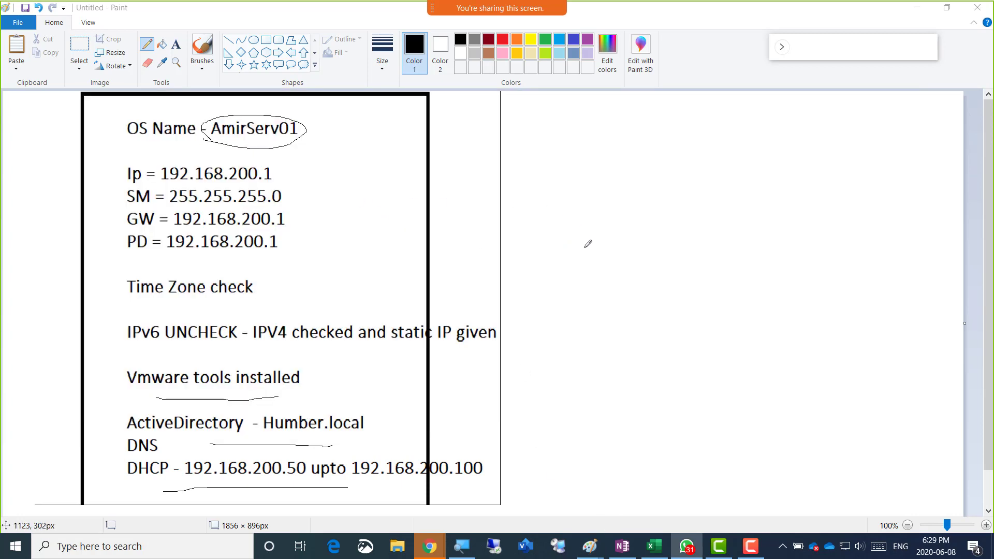
key("alt+Tab")
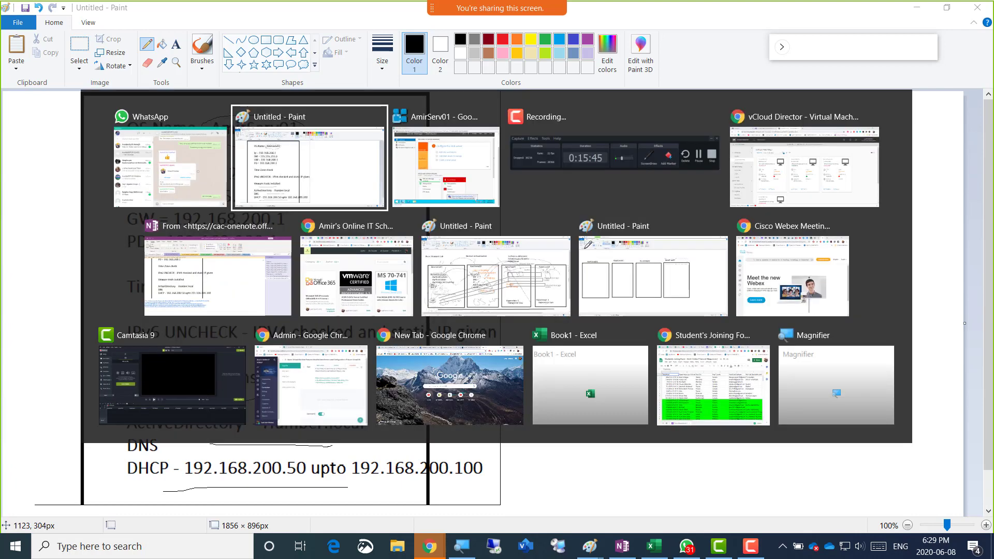
Alt+Tab via the AmirServ01 console to the Chrome window showing the OneNote class notebook
key("alt+Tab")
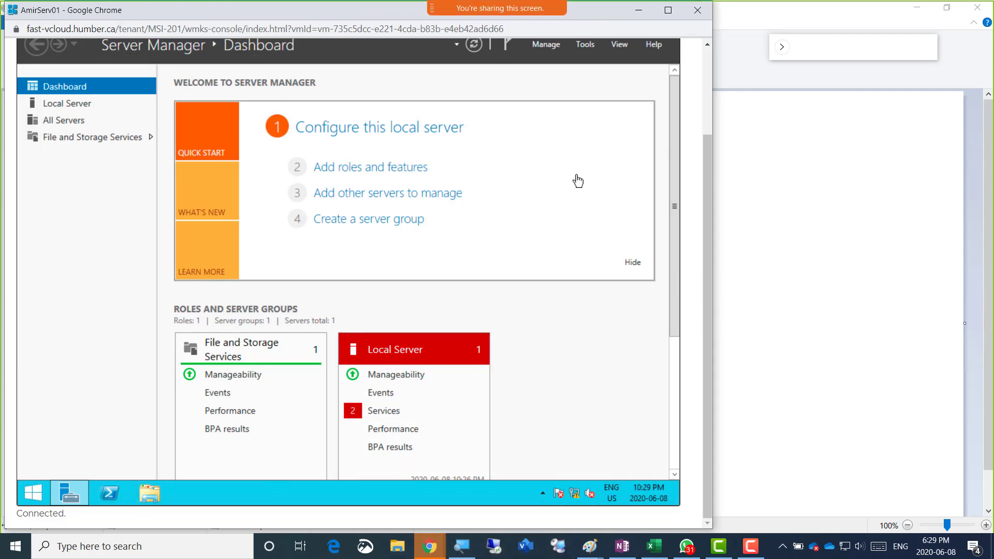
key("alt+Tab")
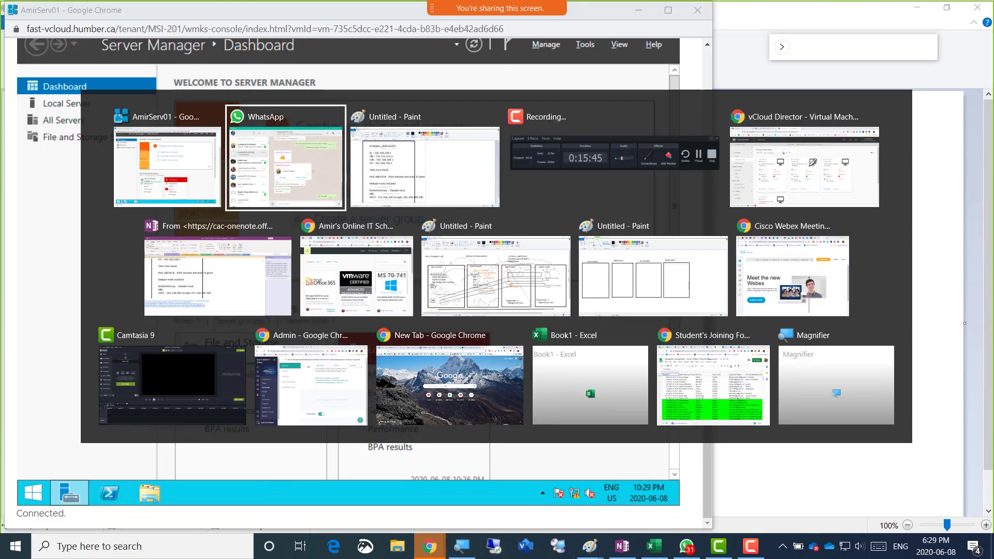
key("alt+Tab")
key("alt+Tab")
key("alt+Tab")
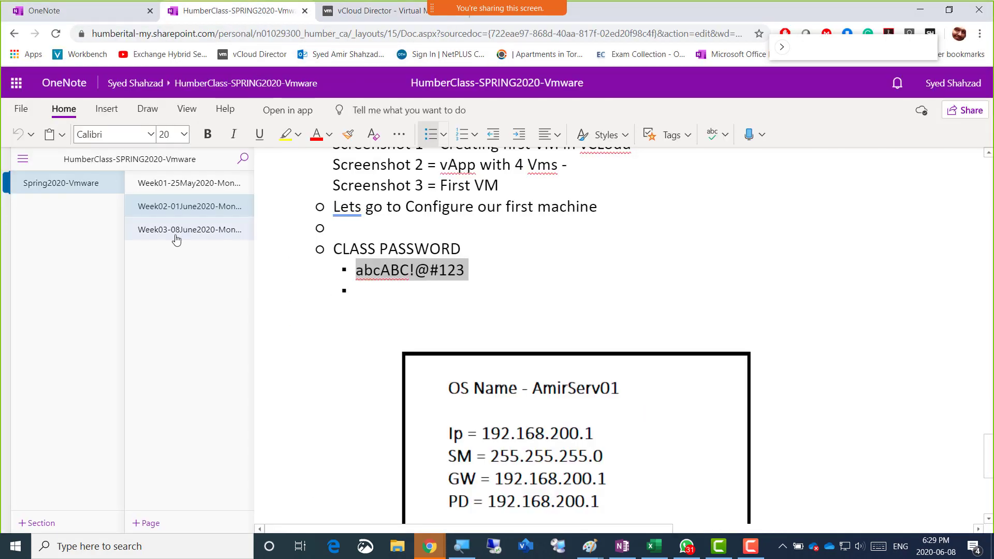
Open the Week03 page and add a '- Lab STeps' bullet heading at font size 20
left_click(248, 230)
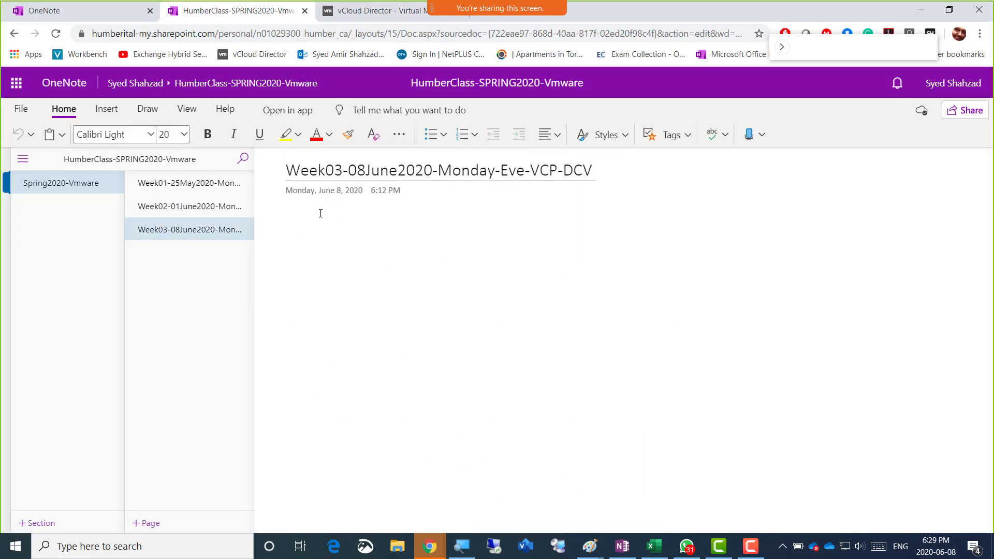
left_click(314, 220)
type("- ")
type("Lab STeps")
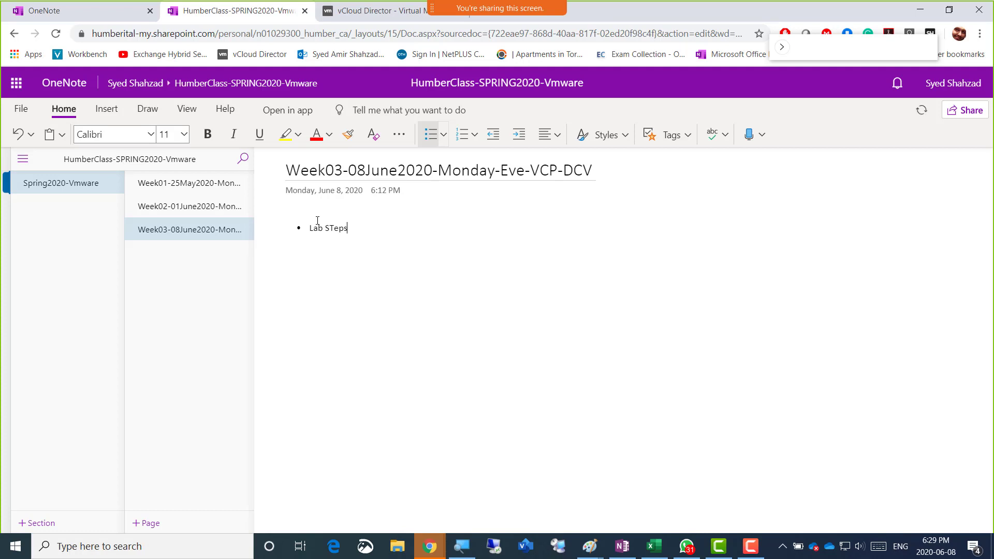
key("ctrl+a")
left_click(184, 134)
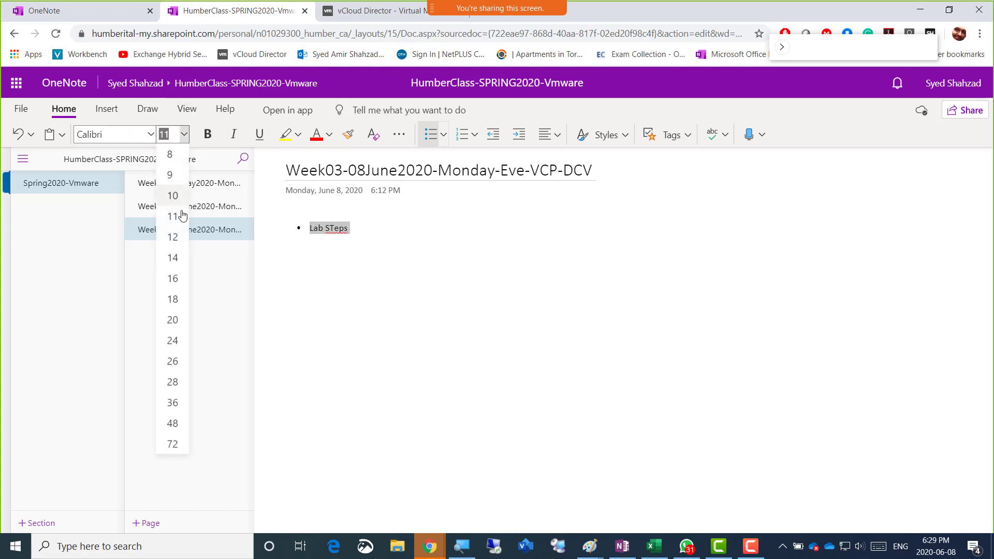
left_click(174, 319)
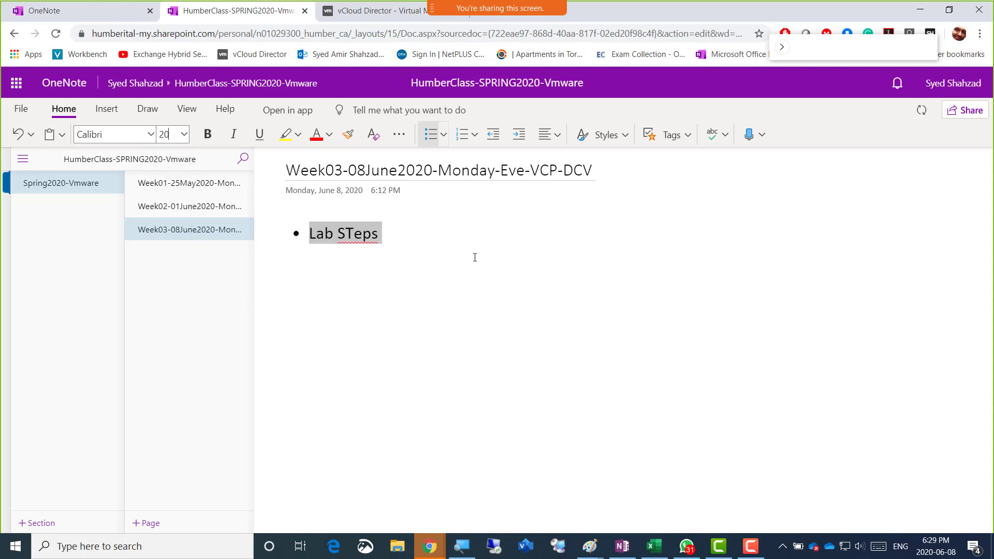
left_click(477, 243)
Add sub-bullets 'Give Static IP to the First VM', 'Check time zone' and 'Check the poweroptions - lock out option'
key("Return")
key("Tab")
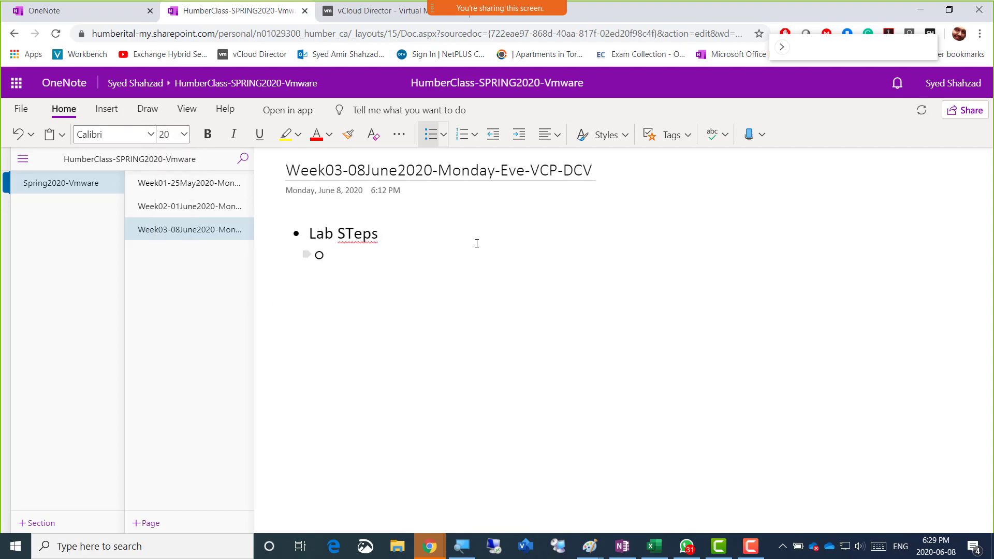
type("Give Static IP ")
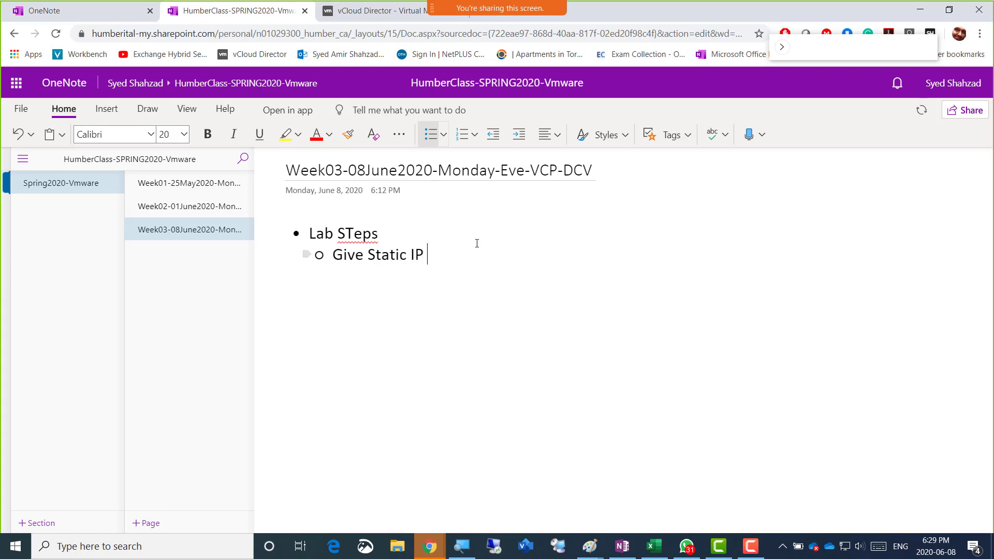
type("to the Fir")
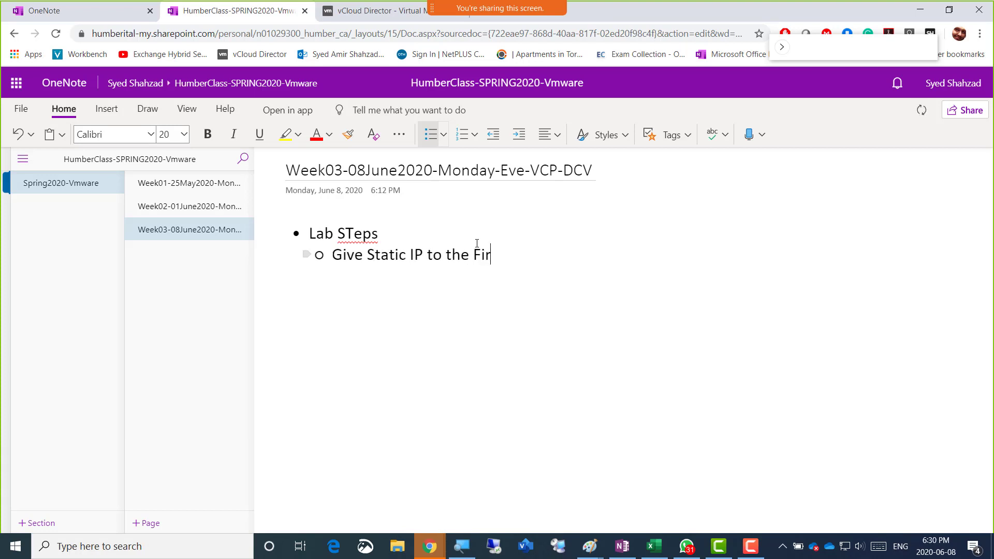
type("st VM")
key("Return")
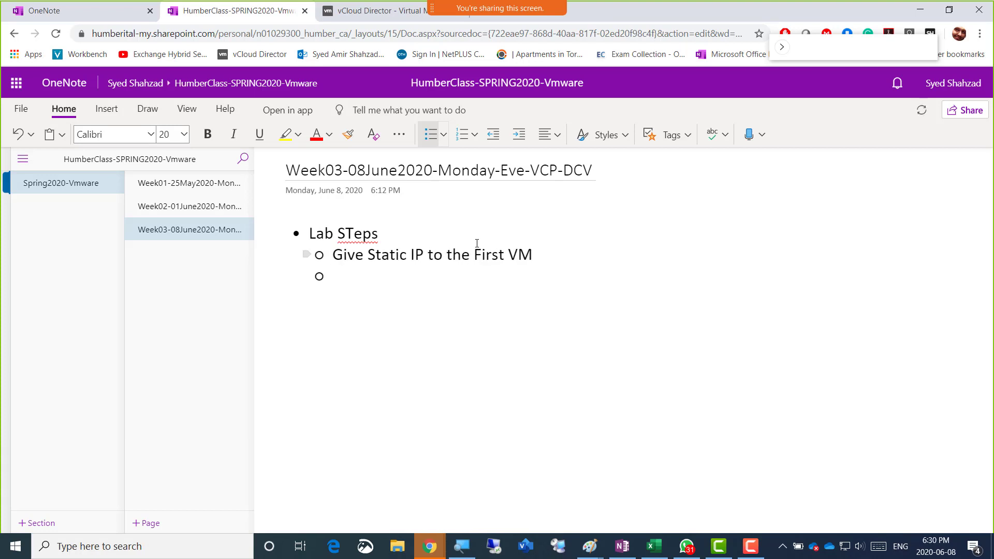
type("G")
key("BackSpace")
key("BackSpace")
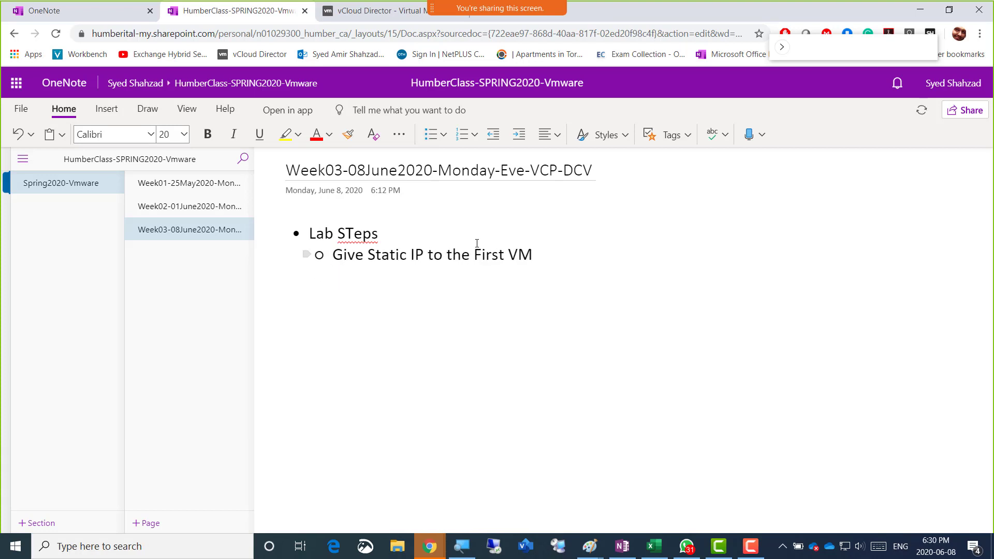
key("BackSpace")
key("Return")
type("Che")
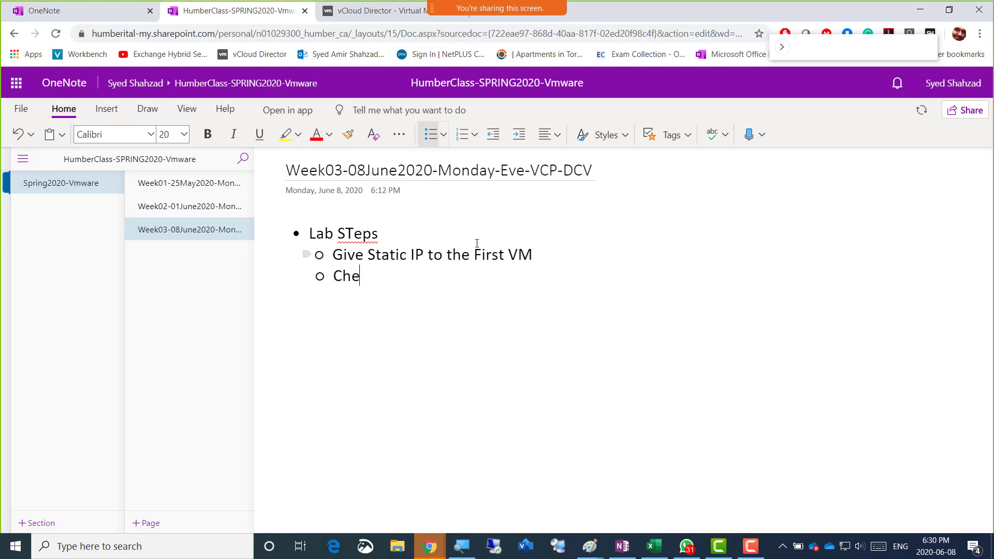
type("ck time zone")
key("Return")
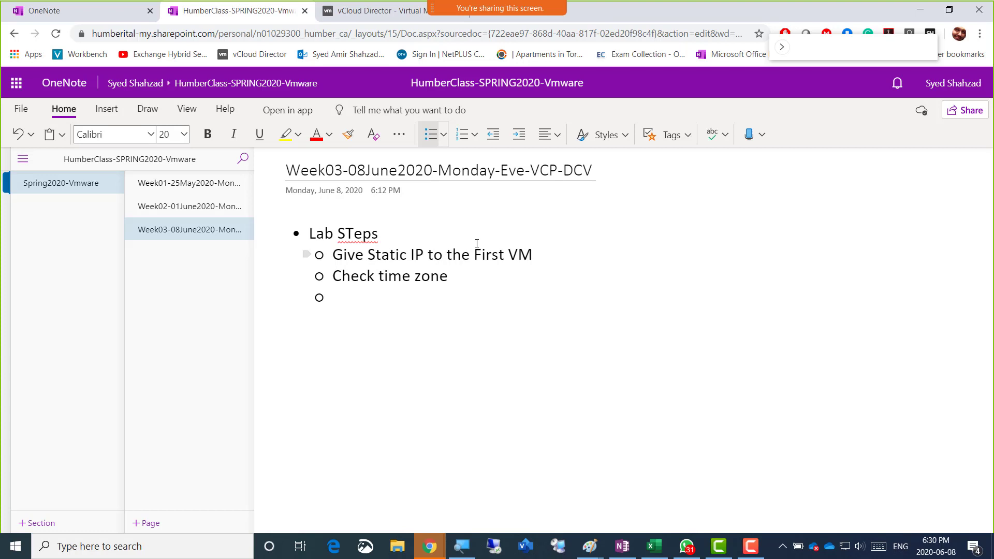
type("Check the poweroption")
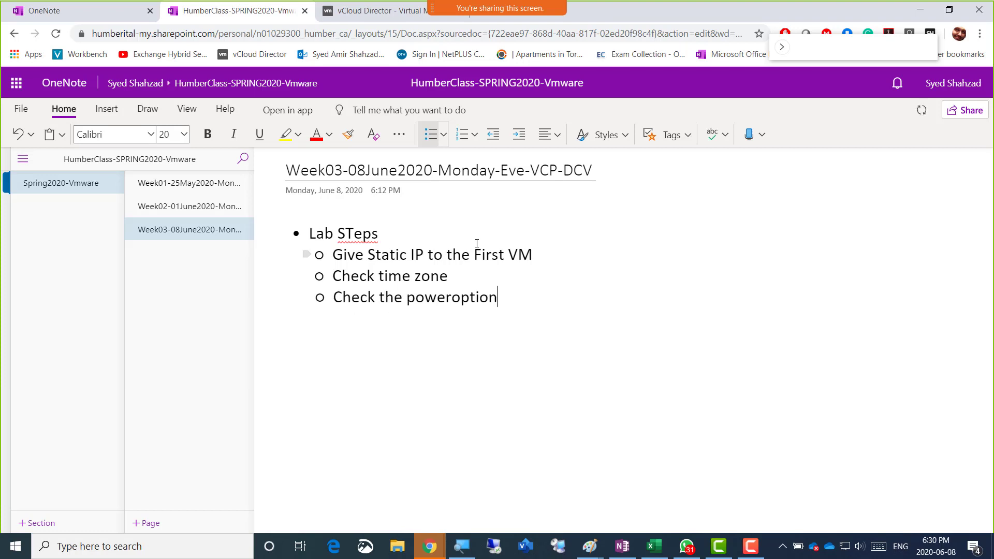
type("s ")
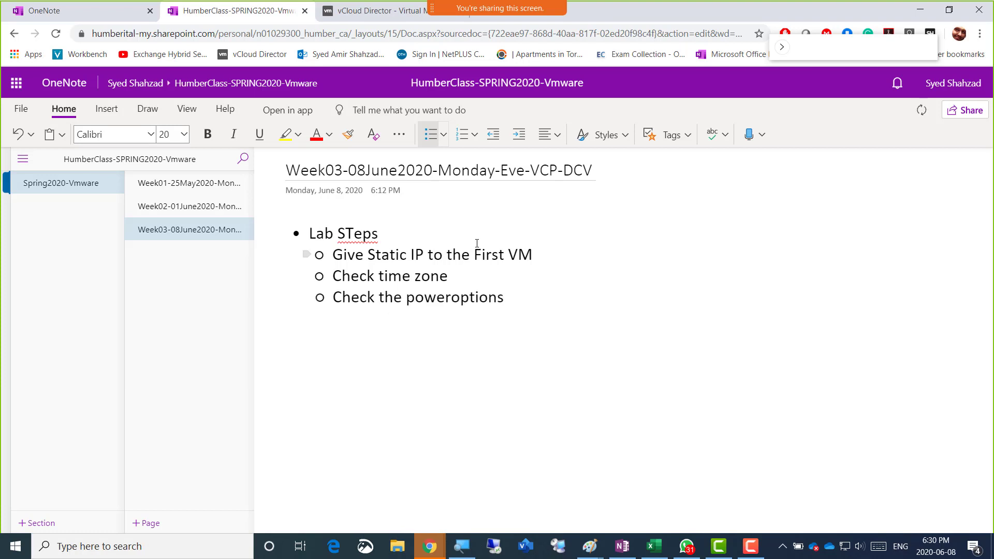
type("- lo")
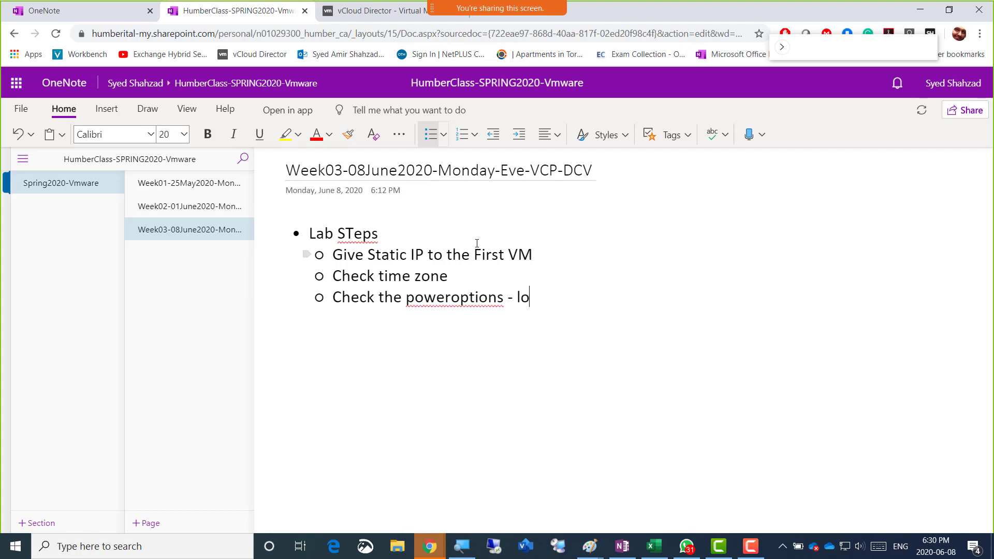
type("ck out option")
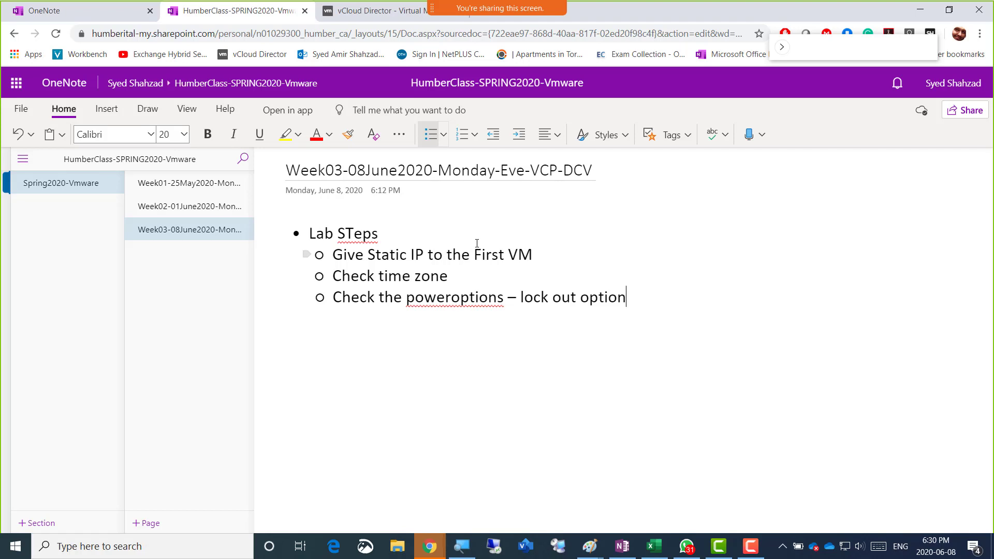
key("Return")
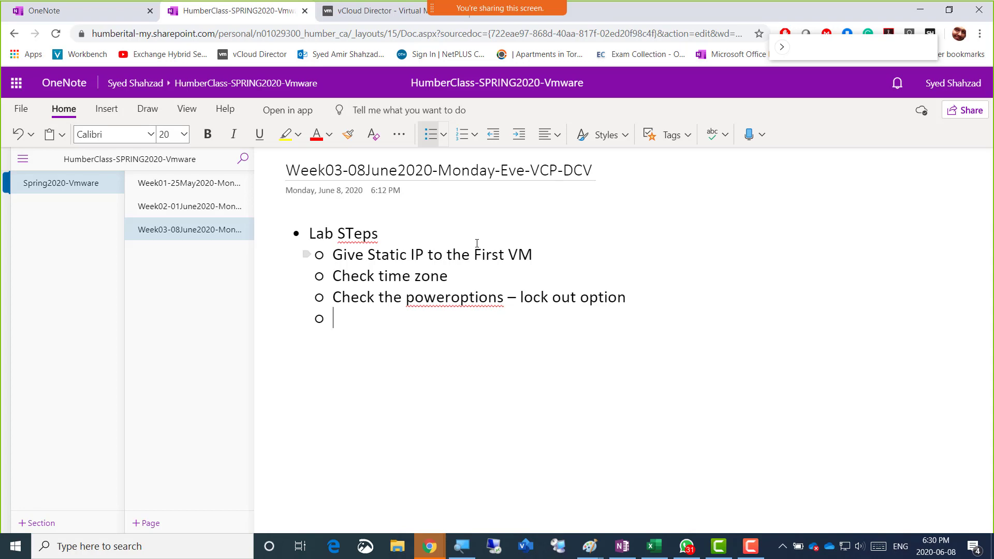
key("alt+Tab")
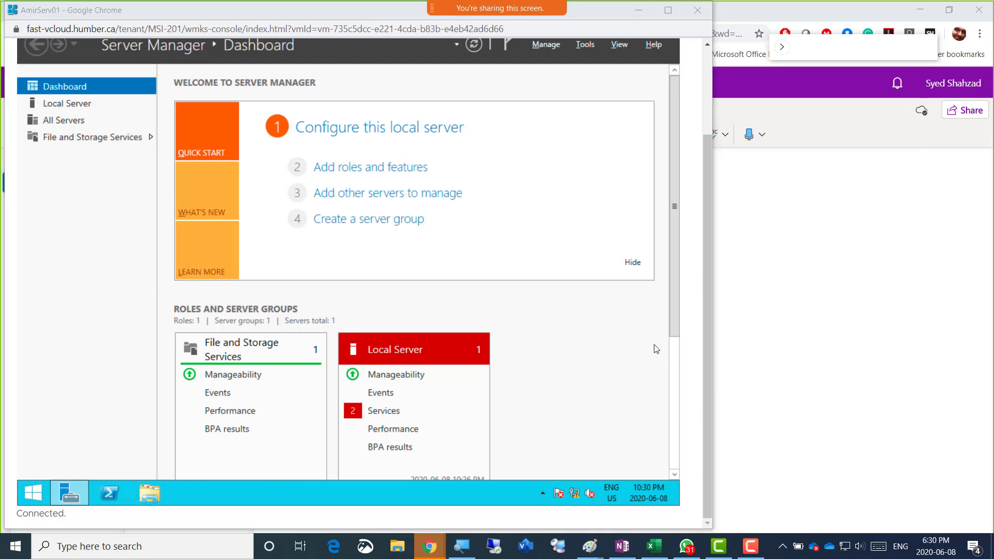
key("alt+Tab")
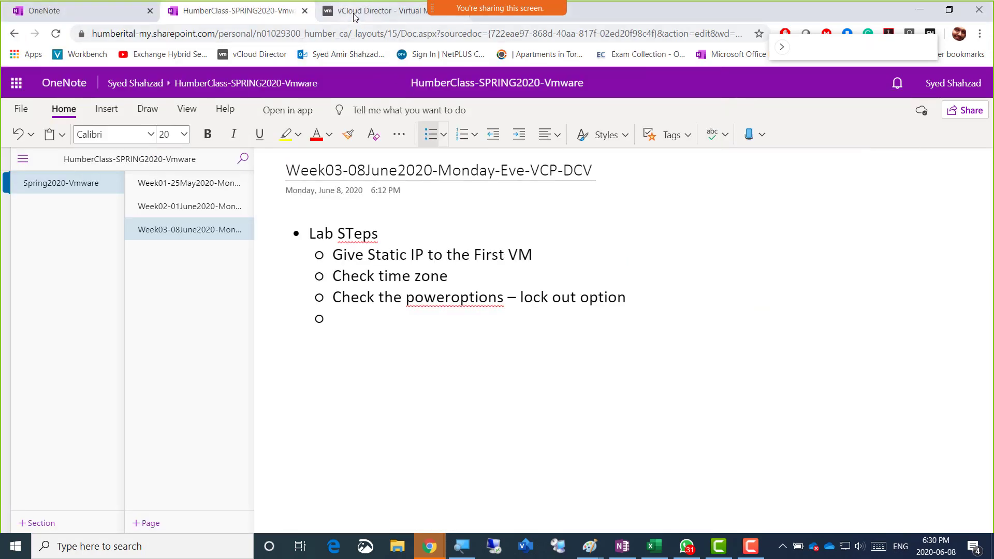
left_click(590, 554)
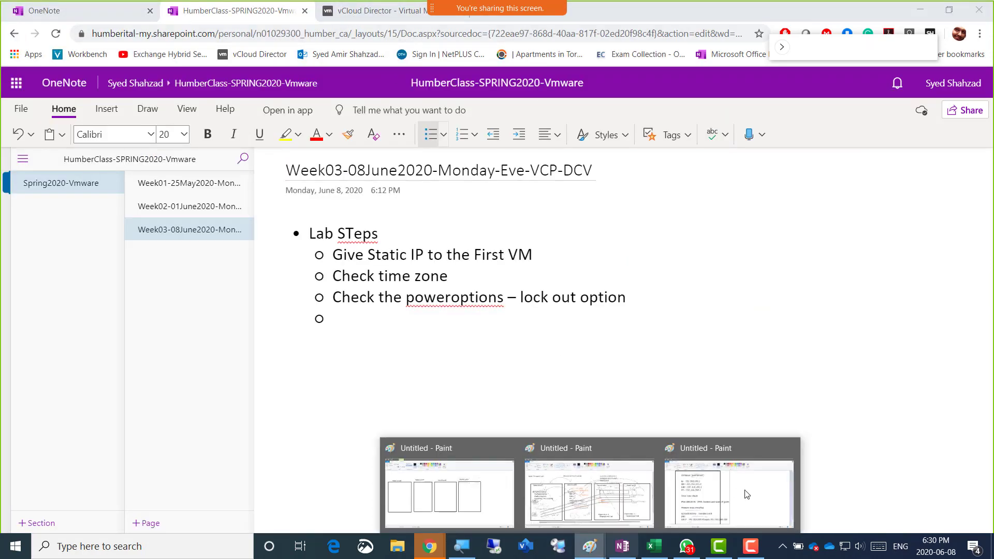
left_click(747, 493)
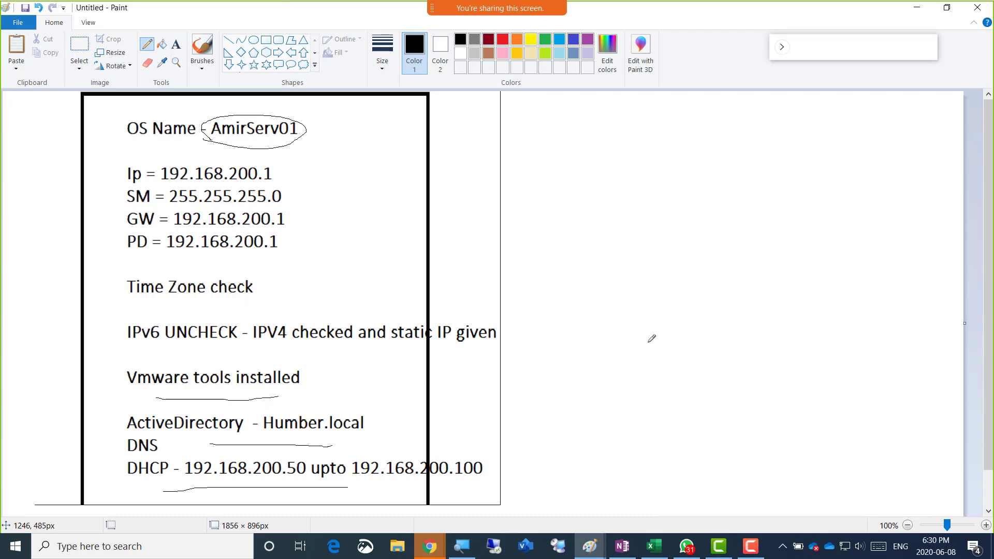
key("alt+Tab")
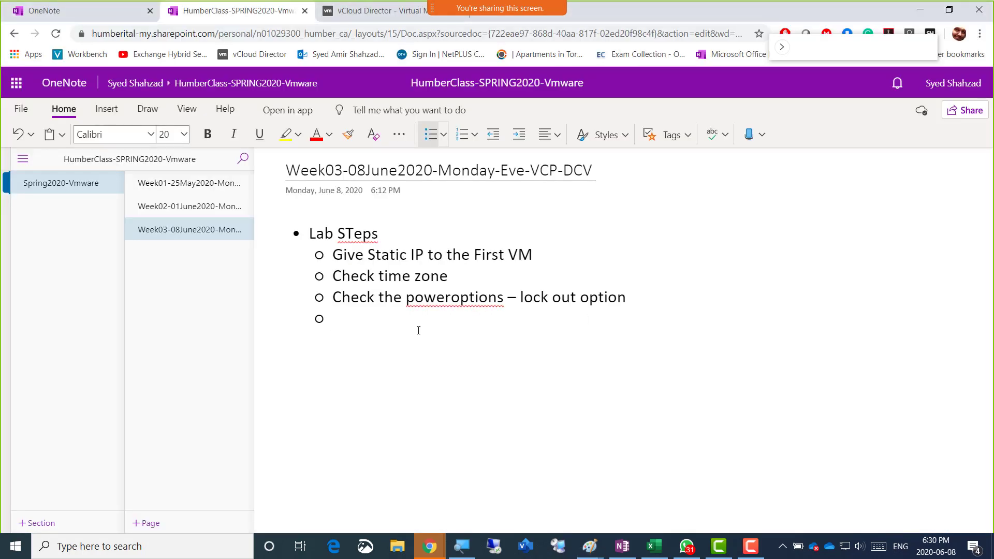
Add lab items 'Rename the VM and restart', 'Before longing in TAKE SNAPSHOT' and 'Login and install ADDS'
type("Rename the ")
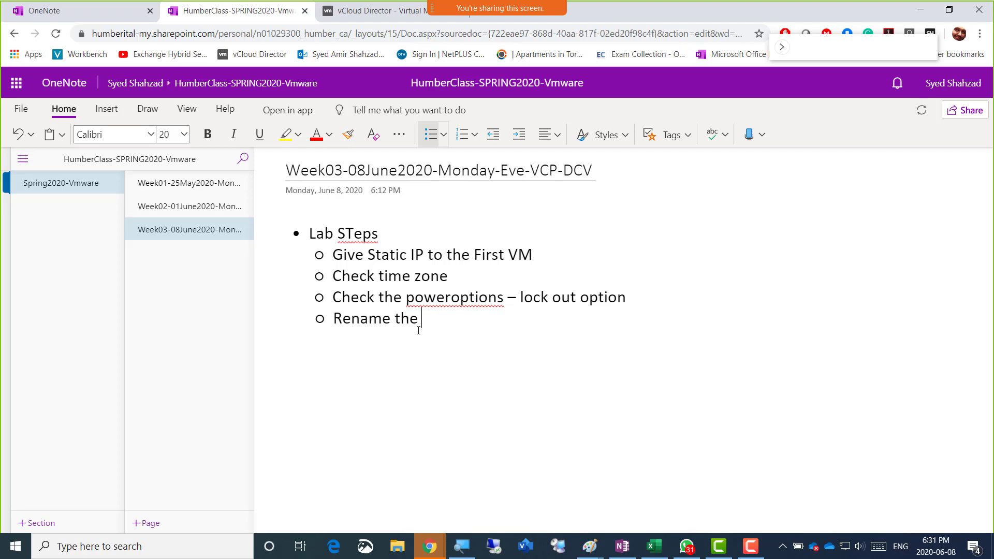
type("VM and rs")
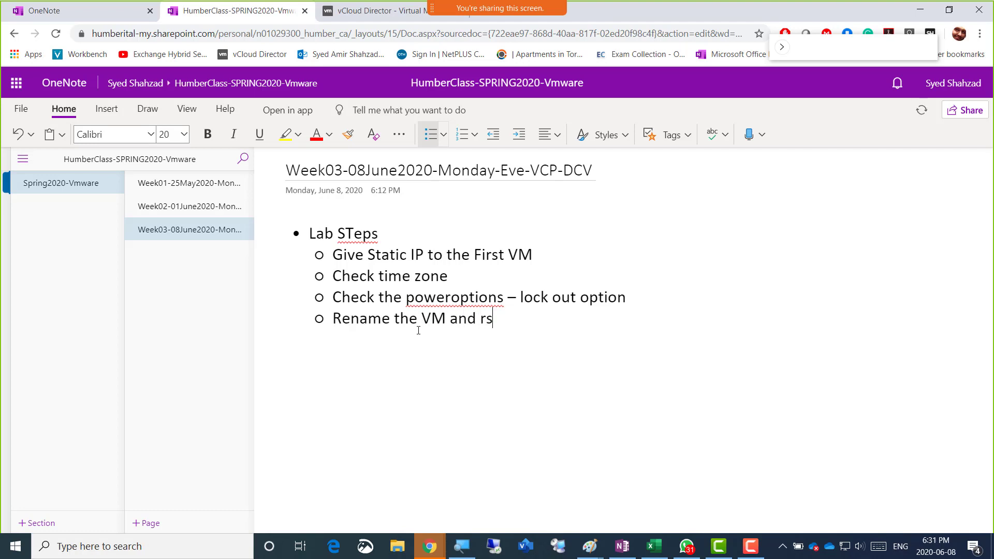
key("BackSpace")
type("es")
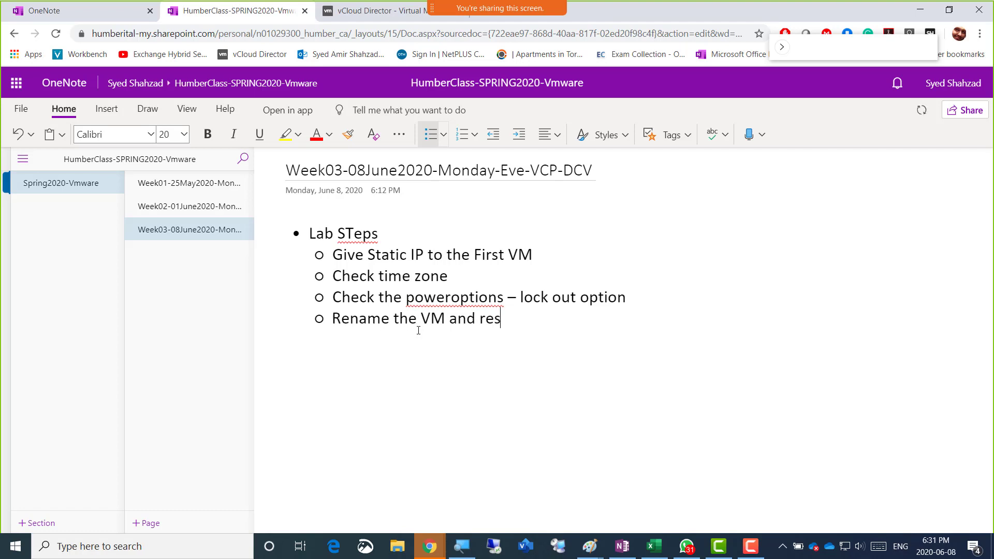
type("tart")
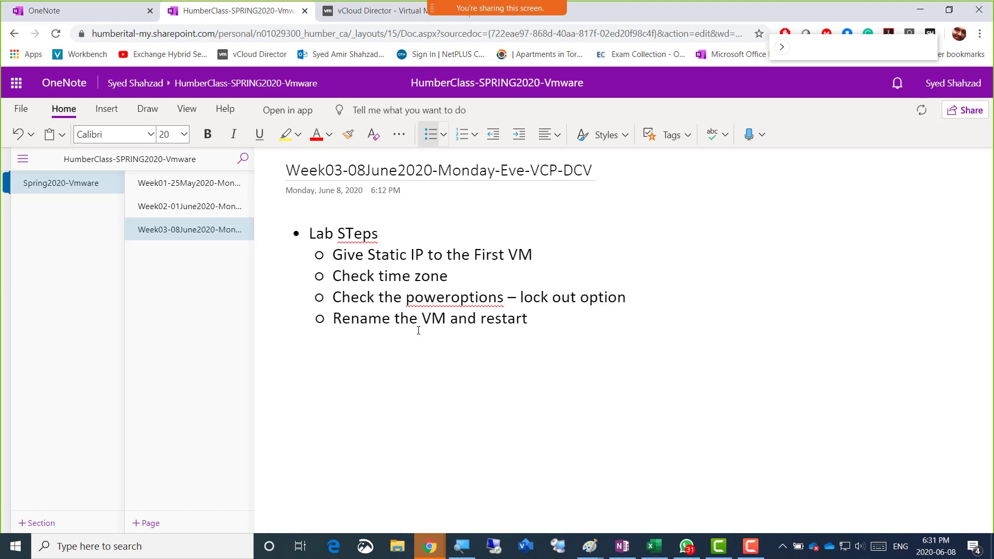
key("Return")
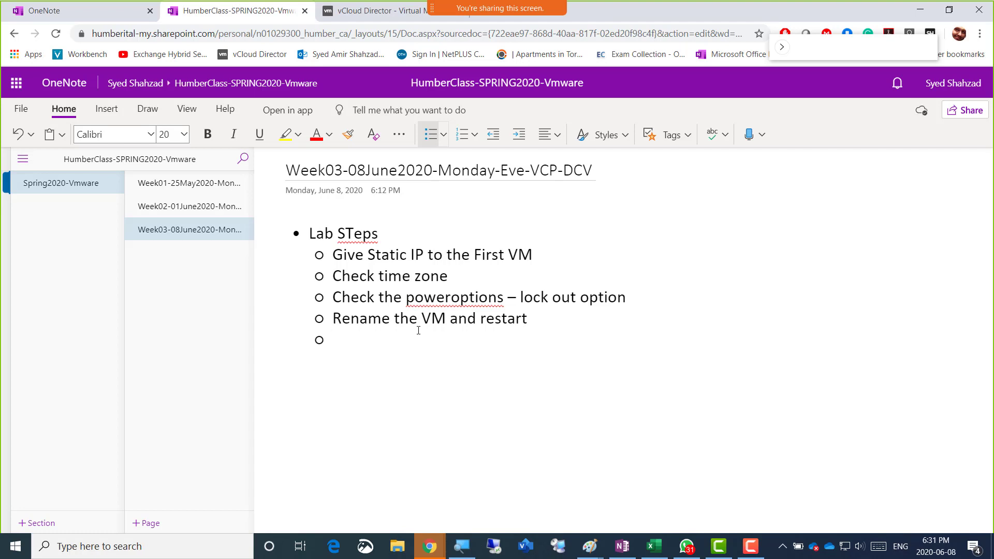
type("Before longing in TAKE SNA")
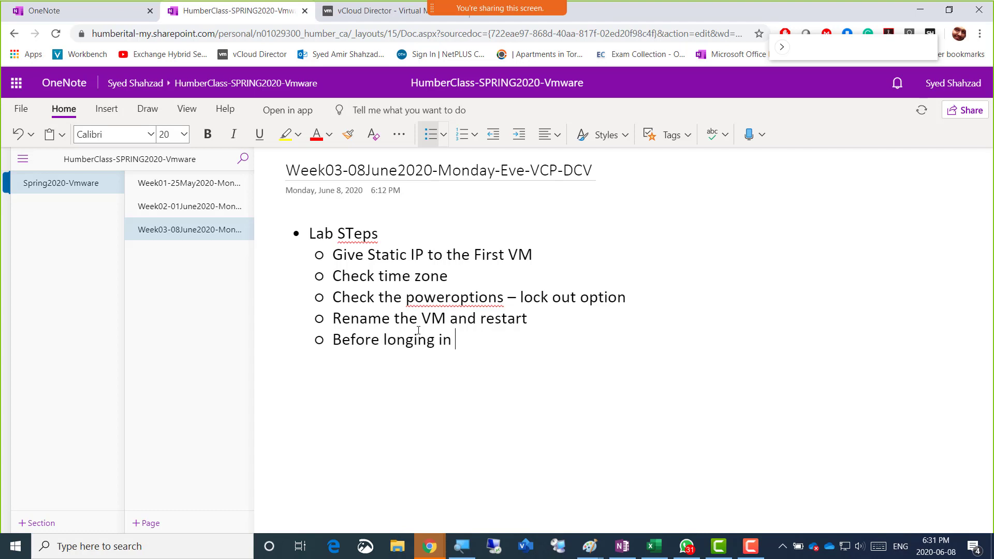
type("PSHOT")
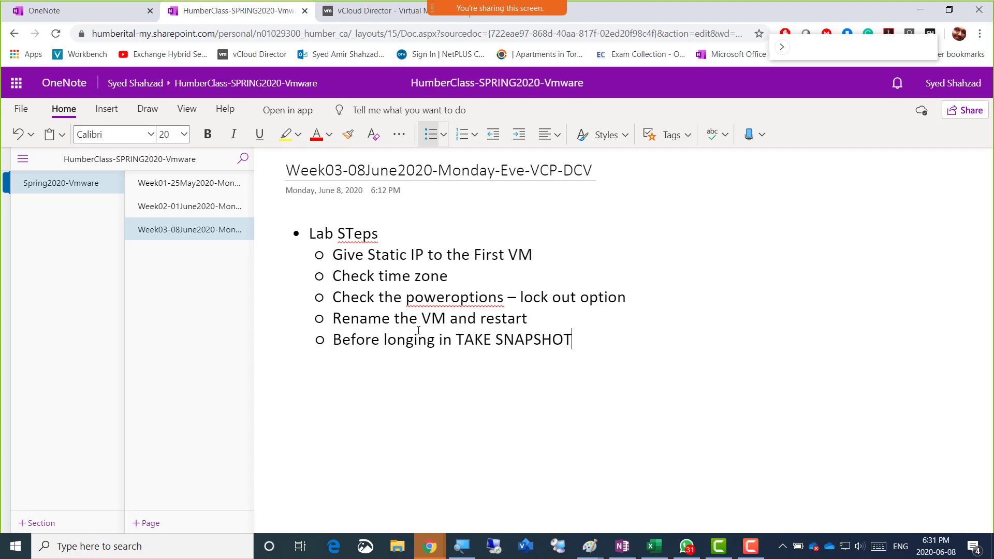
key("Return")
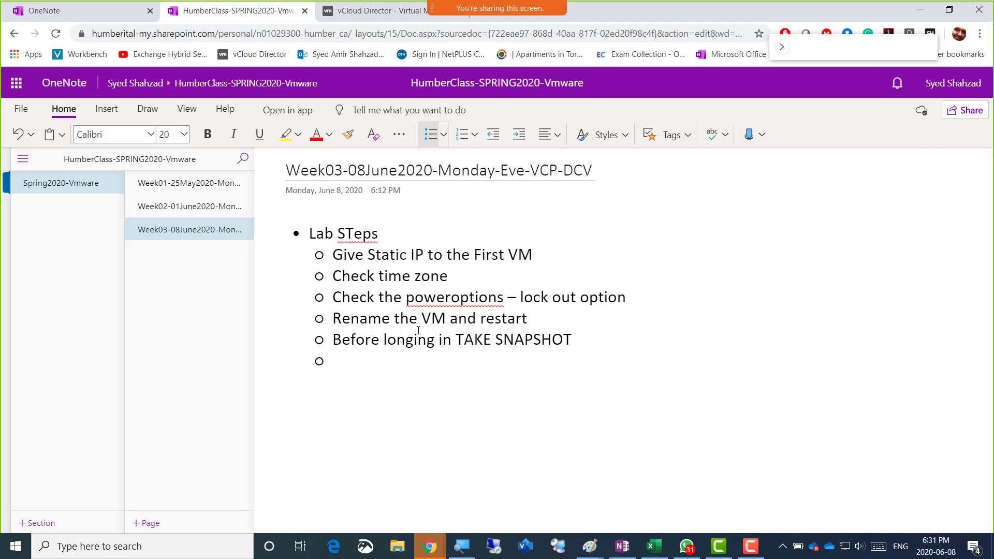
type("Login and install AA")
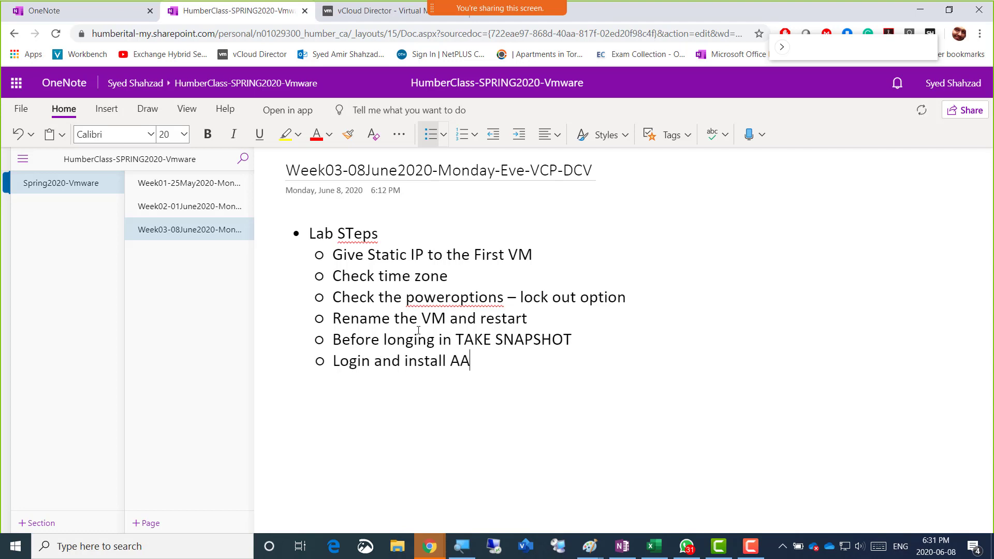
key("BackSpace")
type("DDS")
Under the ADDS item, add sub-bullets: install AD and DNS with domain Humber.local, install AD and restart, configure DNS, configure DHCP
key("Return")
key("Tab")
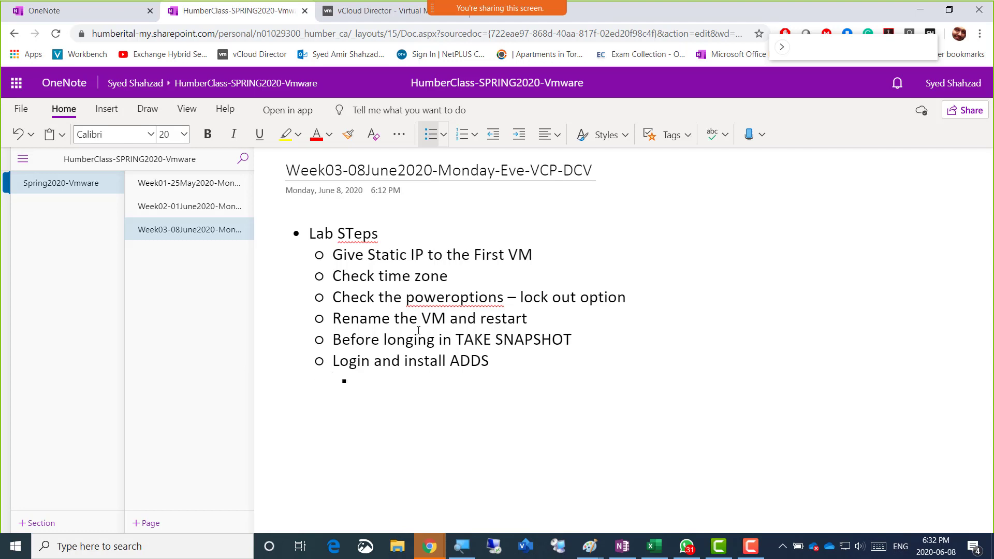
type("Install ActiveDirectory")
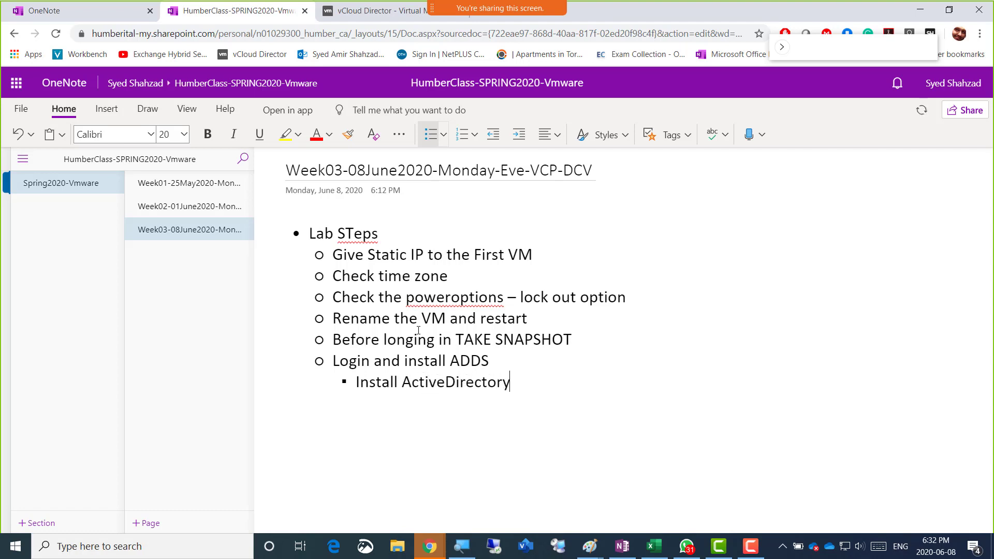
type(" and DNS ")
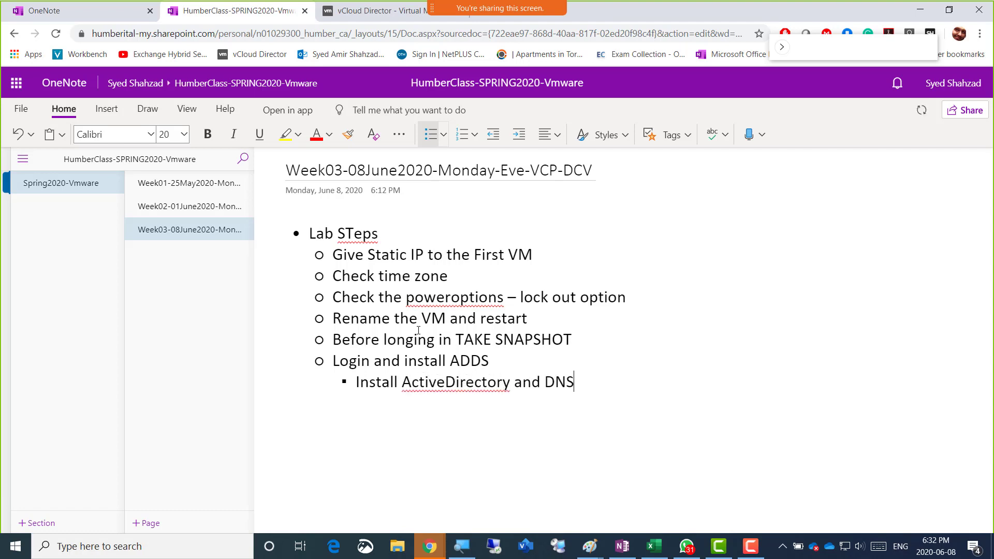
type("Give Domain")
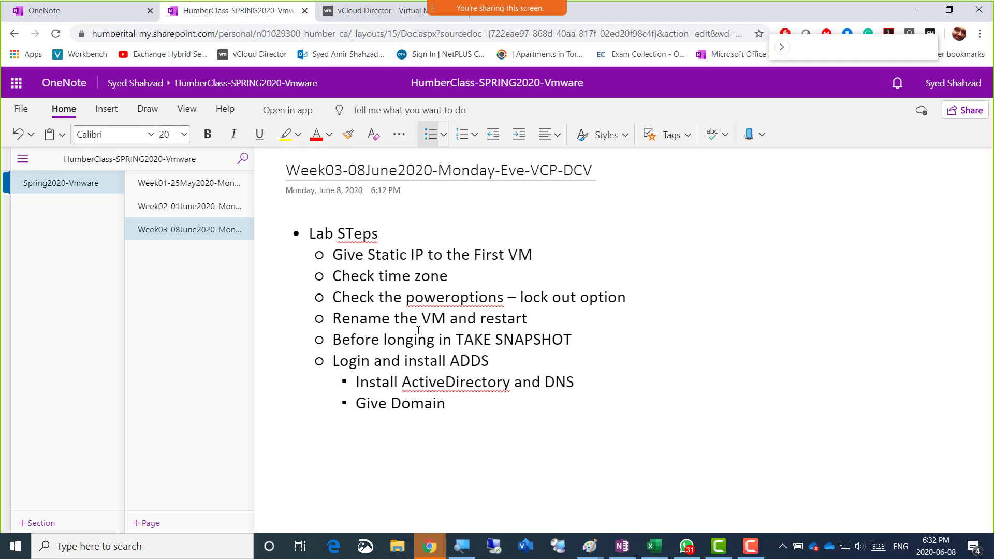
type("Name Humber.loca")
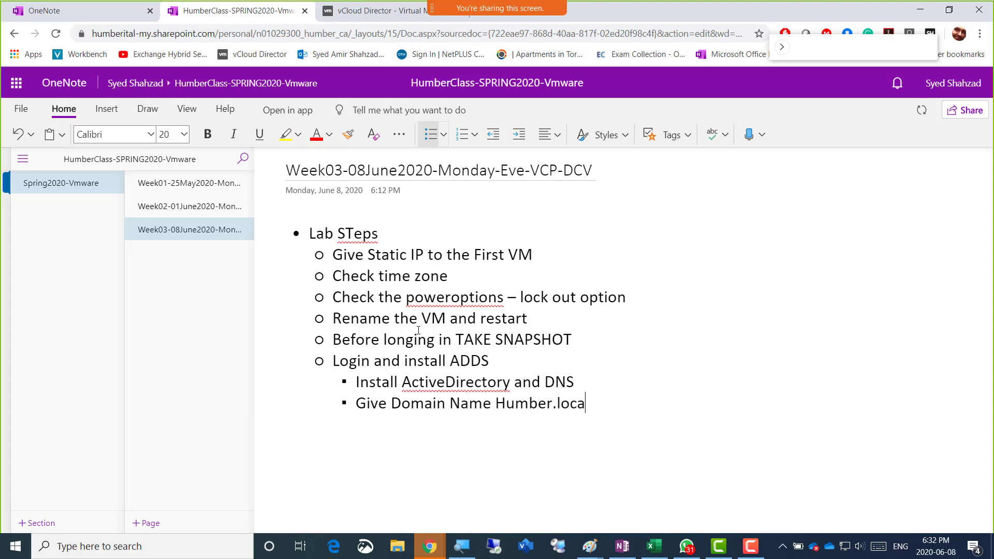
type("l")
key("Return")
type("Go through the ")
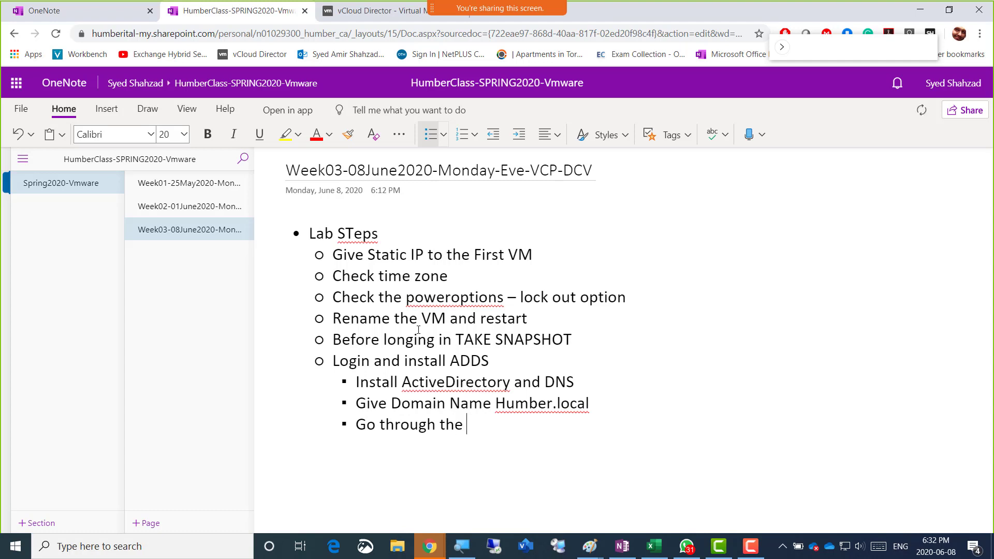
type("installation o")
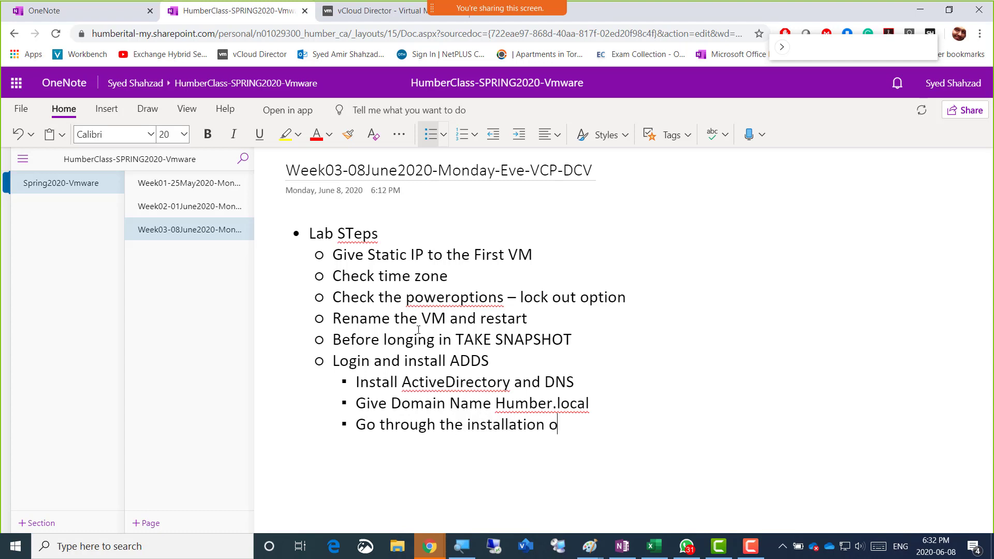
type("f AD and restart")
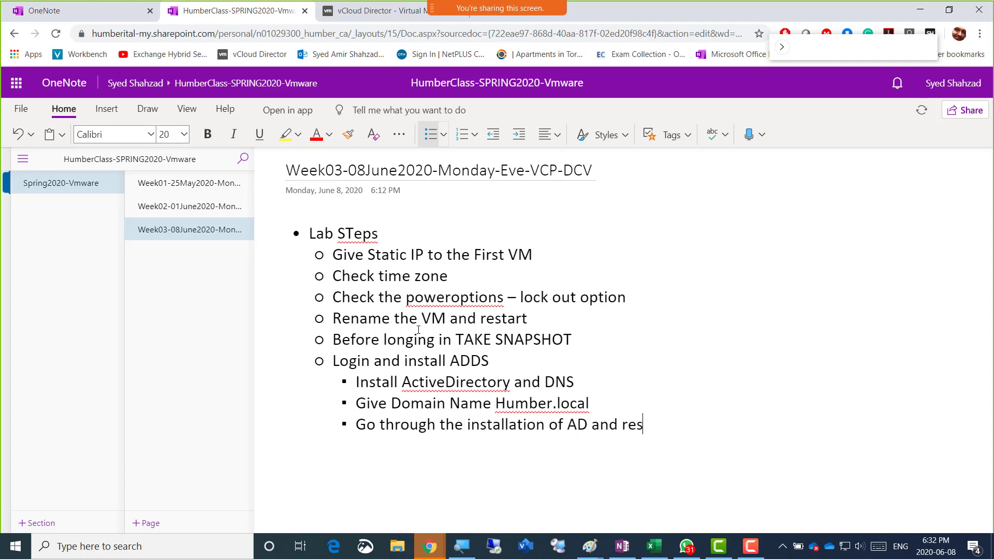
key("Return")
type("Lets configure ")
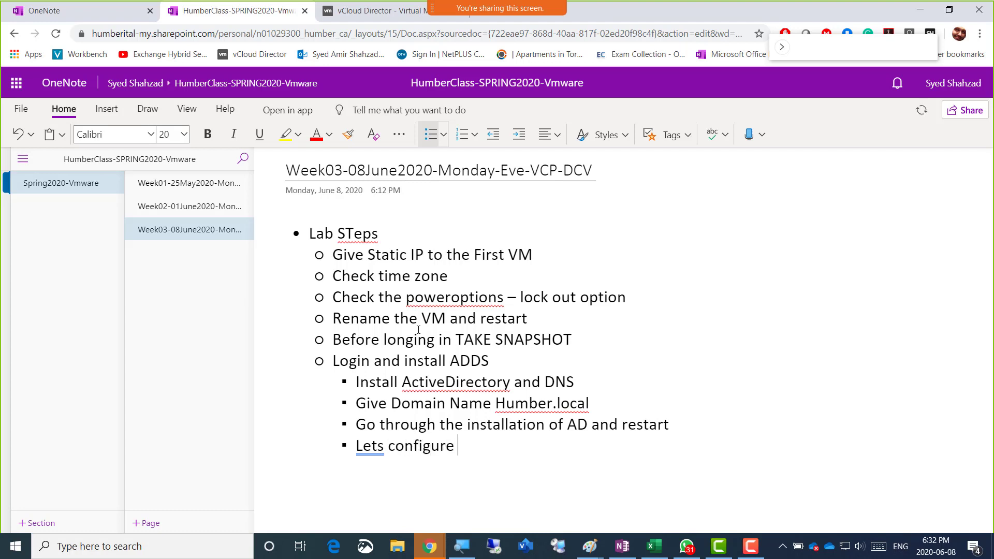
type("DNS")
key("Return")
type("Insta")
type("ll and Confi")
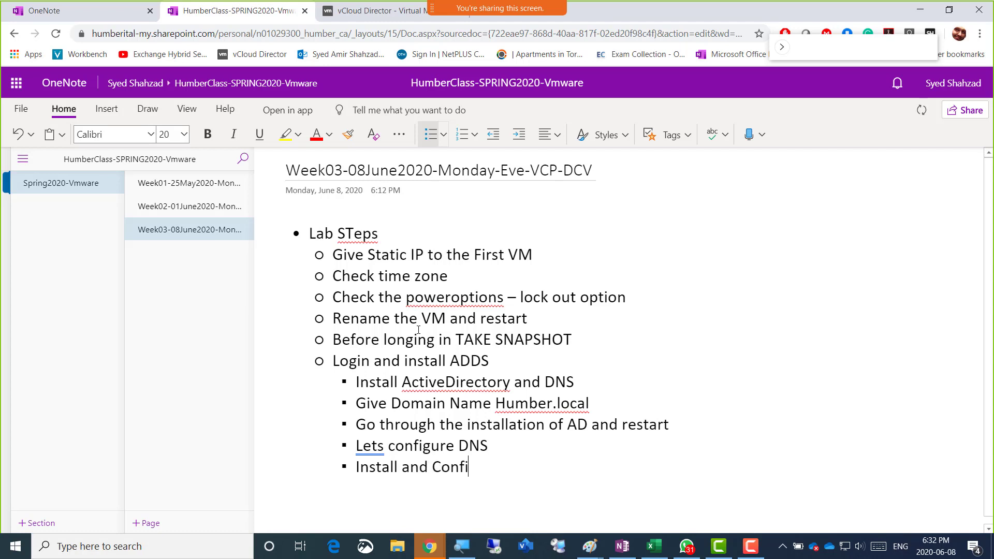
type("gure DHCP")
Add a DHCP sub-bullet: create a scope with IP range 192.168.200.50 - to - 192.168.200.100
key("Return")
key("Tab")
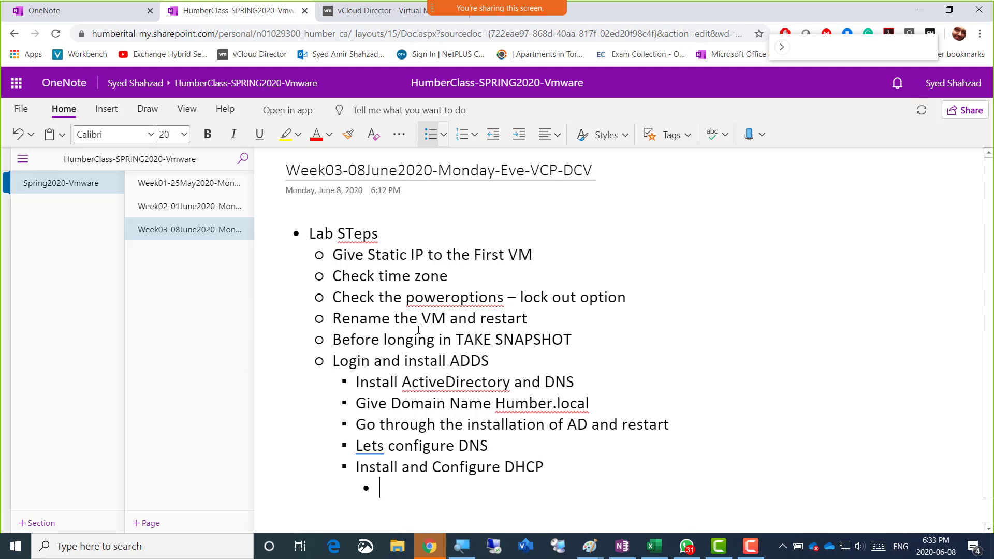
type("Lets give an")
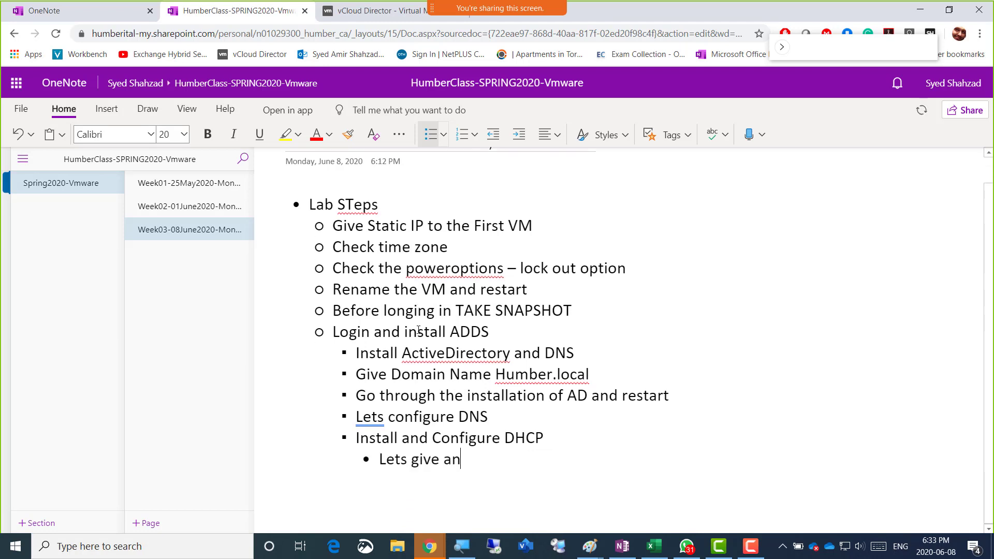
type(" IP range of")
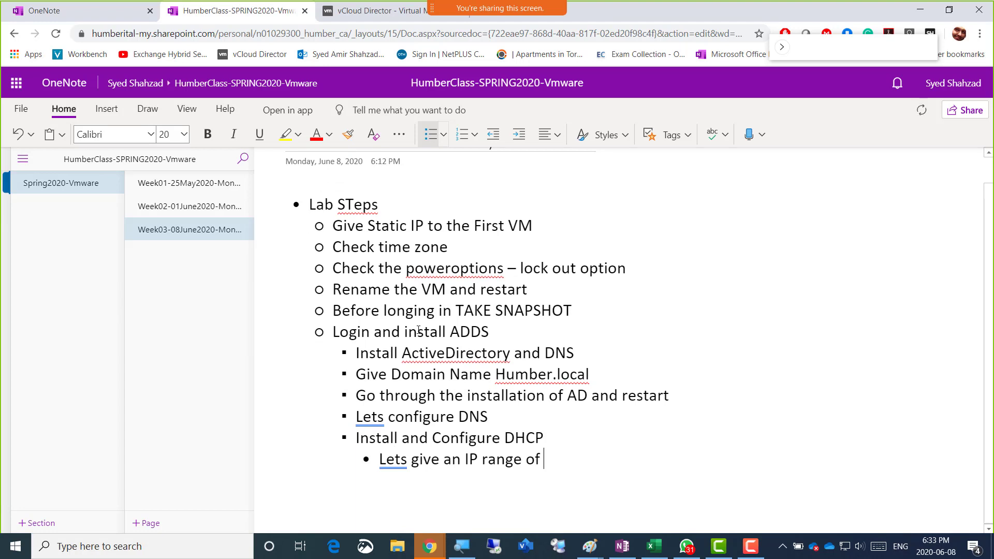
key("ctrl+Left")
key("ctrl+Left")
key("ctrl+Left")
key("ctrl+Left")
key("ctrl+Left")
type("create a sco")
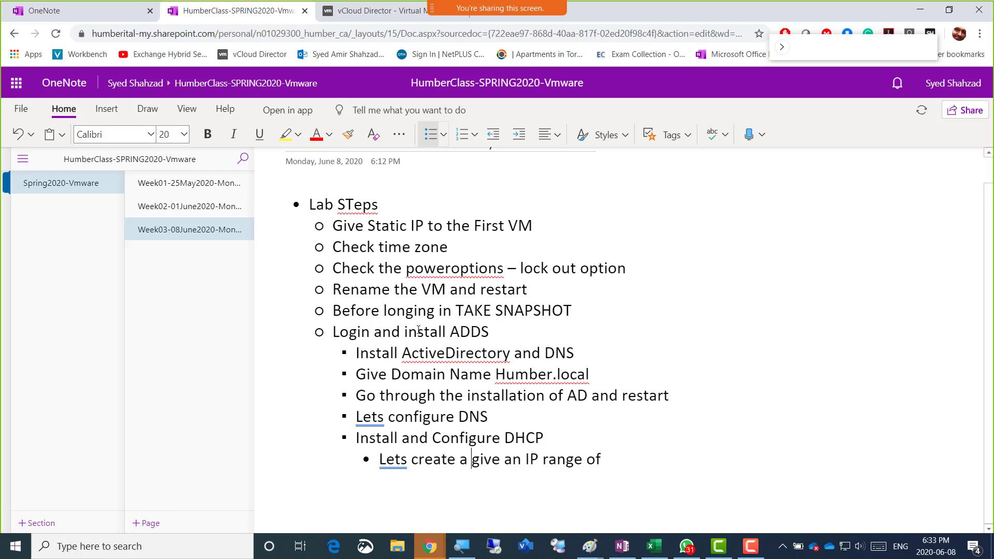
type("pe and")
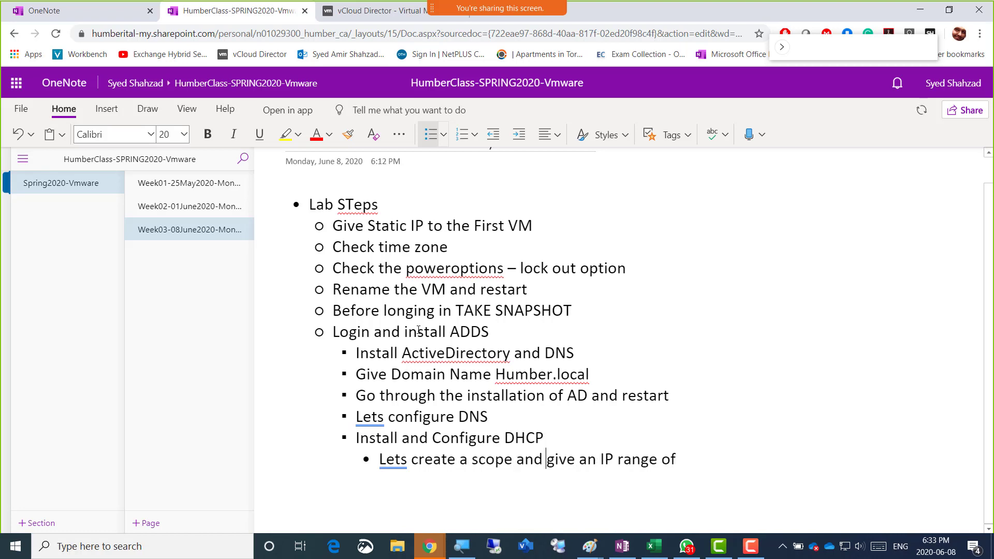
key("ctrl+Right")
key("ctrl+Right")
key("ctrl+Right")
key("ctrl+Right")
key("ctrl+Right")
type("192.1")
type("68..2")
key("BackSpace")
key("BackSpace")
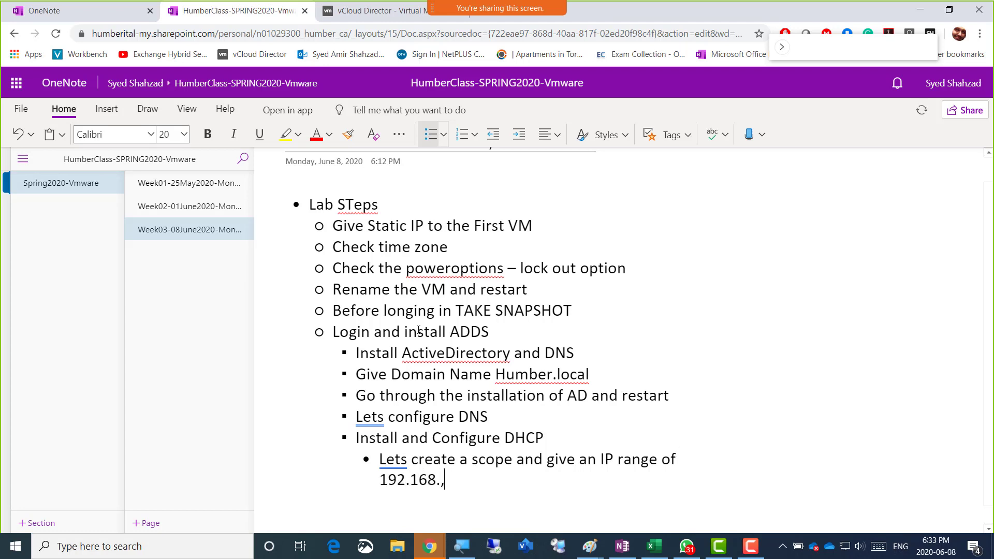
type("00.")
key("BackSpace")
key("BackSpace")
key("BackSpace")
type("200.50 - to - 192")
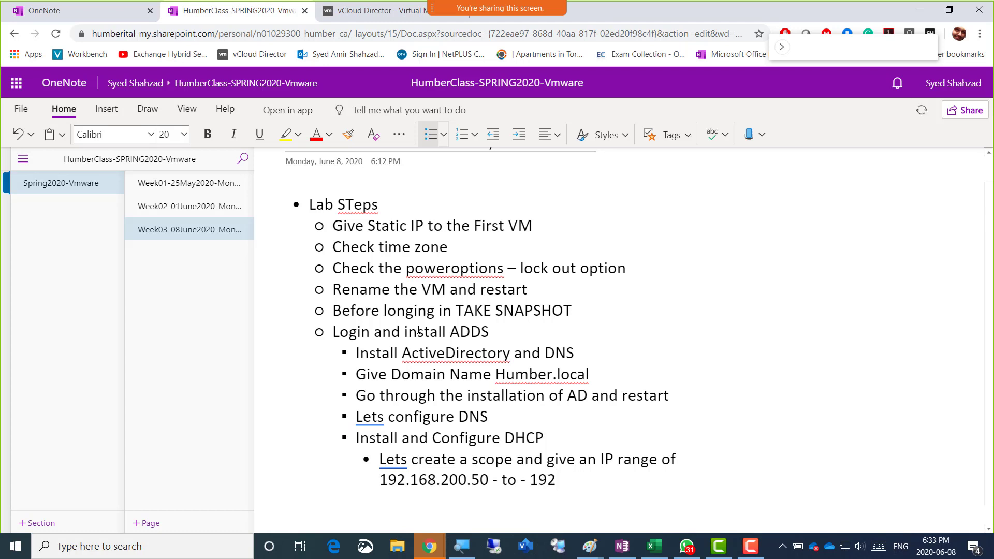
type(".168.20")
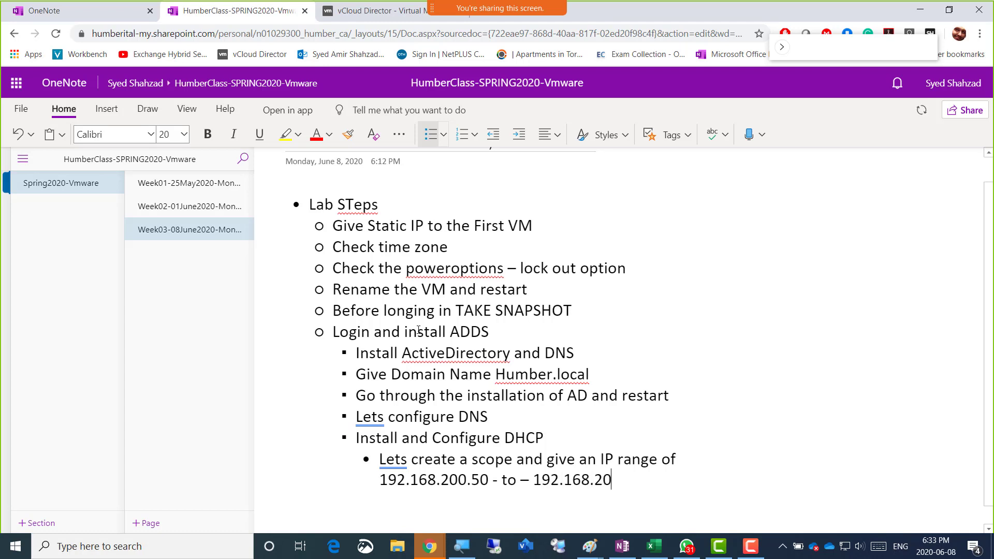
type("0.100")
Select the static IP lab step, then bring the Paint summary notes to the front
key("Up")
key("Up")
key("Up")
key("Up")
key("Up")
key("Up")
key("Up")
key("Up")
key("Up")
key("Up")
key("Up")
key("Up")
key("Up")
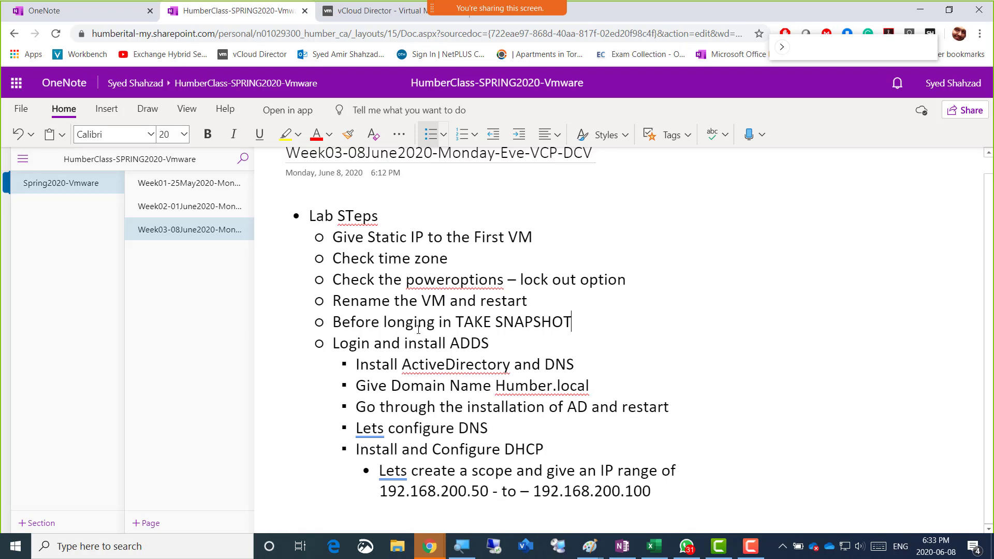
key("Home")
key("Down")
key("shift+Down")
key("shift+Down")
key("shift+Down")
key("shift+Down")
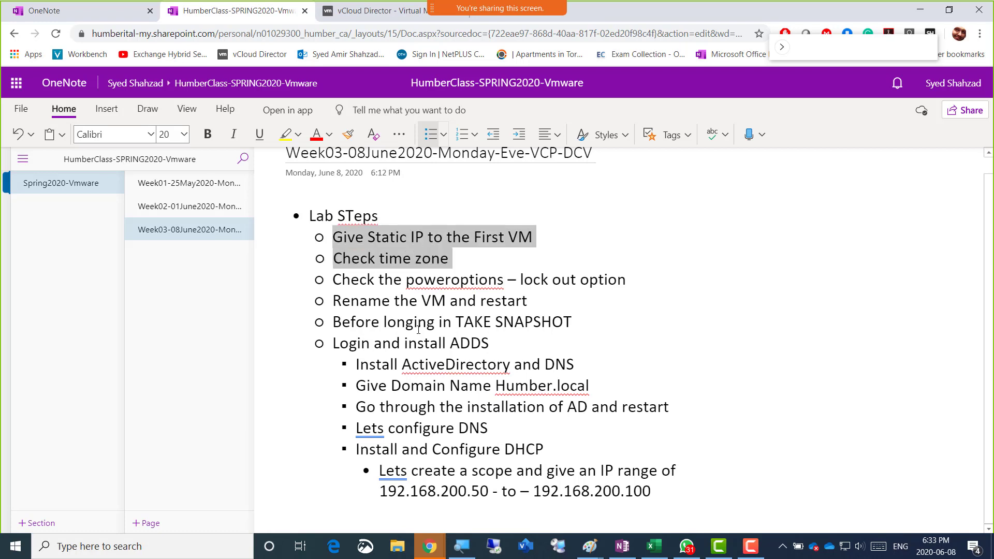
key("shift+Up")
key("shift+Up")
key("shift+Up")
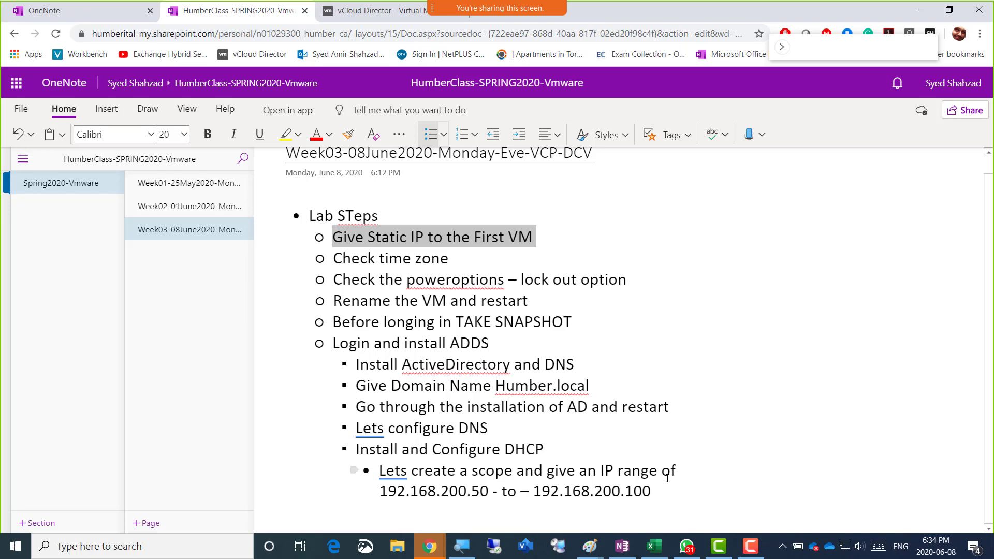
left_click(592, 554)
left_click(725, 489)
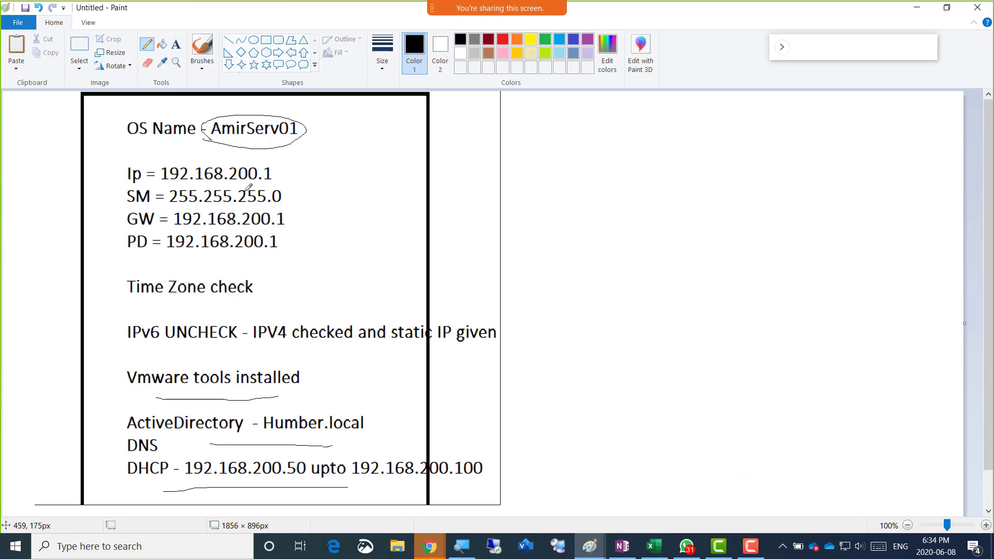
Switch to the AmirServ01 console and show Local Server properties in Server Manager
key("alt+Tab")
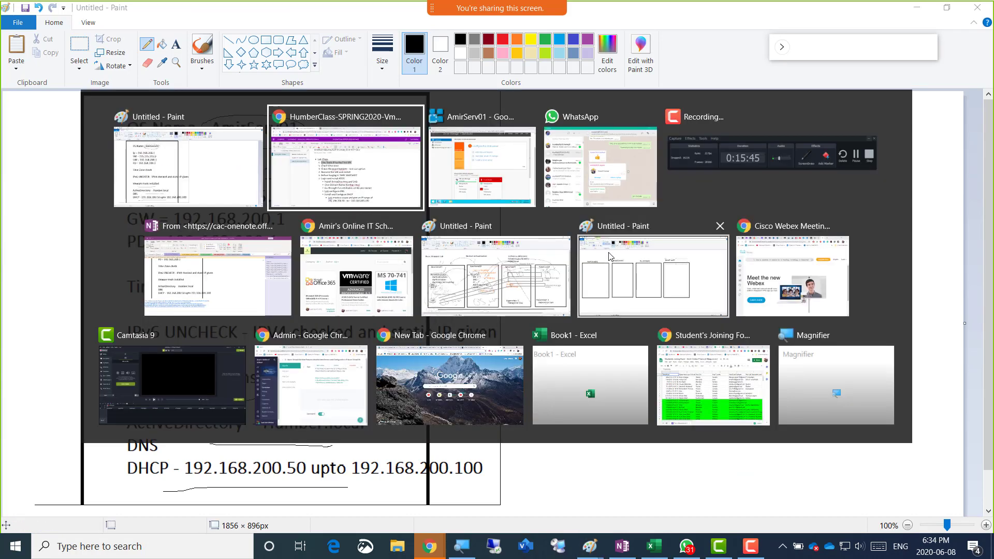
key("alt+Tab")
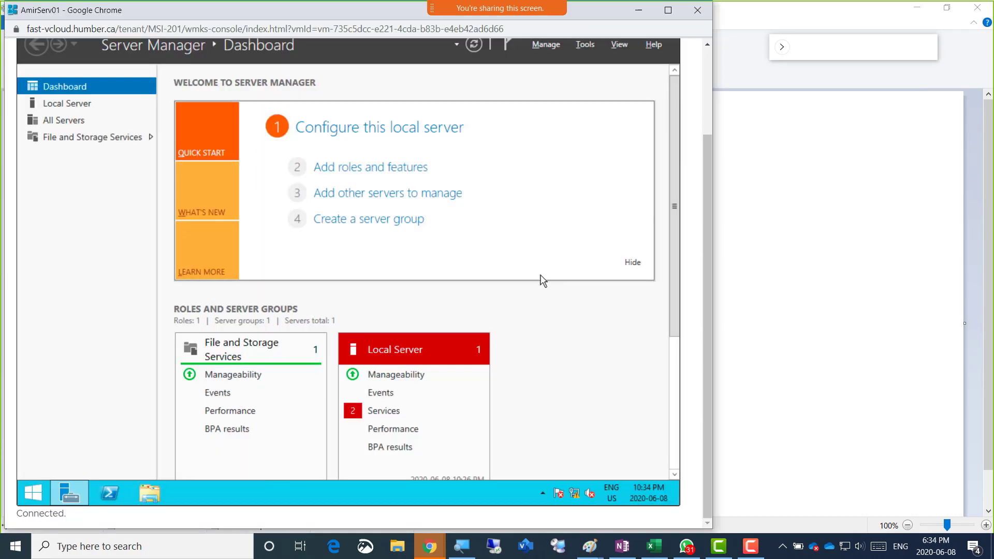
left_click(75, 108)
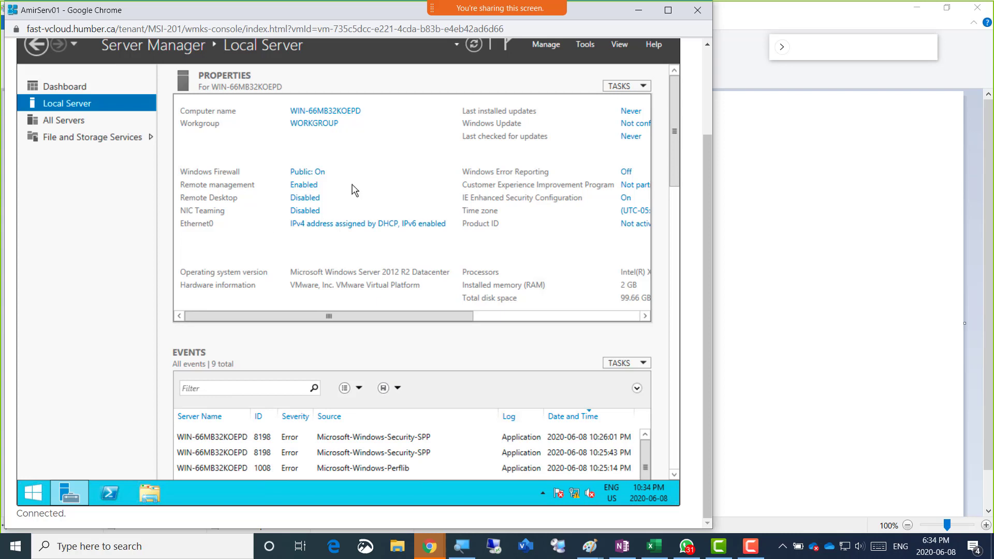
Raise the sound volume by two steps
key("XF86AudioRaiseVolume")
key("XF86AudioRaiseVolume")
key("XF86AudioRaiseVolume")
key("XF86AudioRaiseVolume")
key("XF86AudioRaiseVolume")
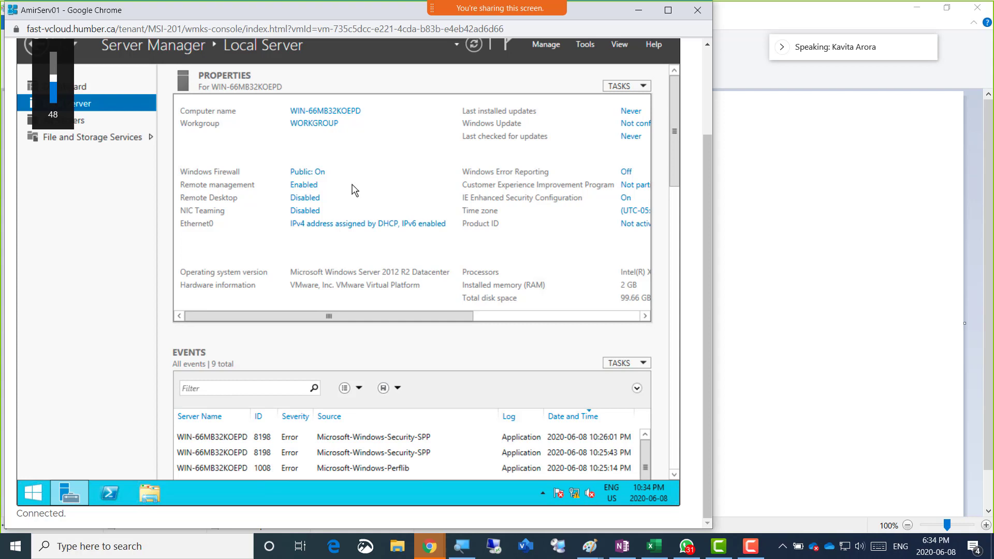
key("XF86AudioRaiseVolume")
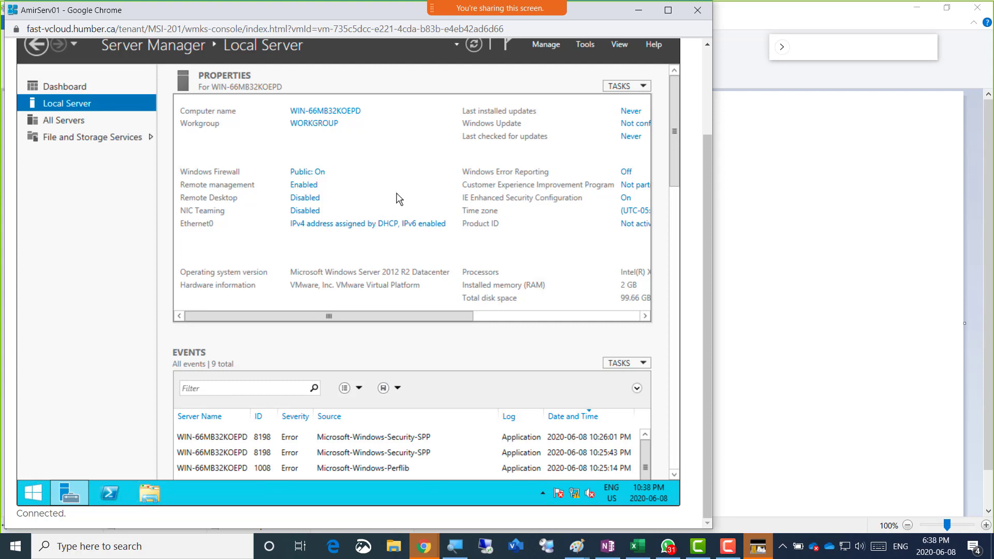
Open Ethernet0's properties from Network Connections and uncheck Internet Protocol Version 6 (TCP/IPv6)
left_click(378, 226)
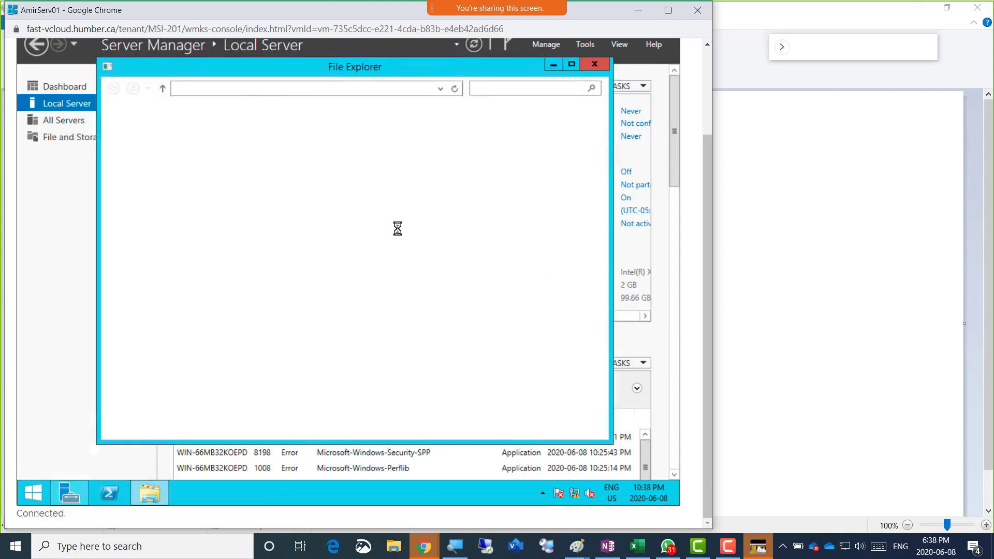
left_click(177, 154)
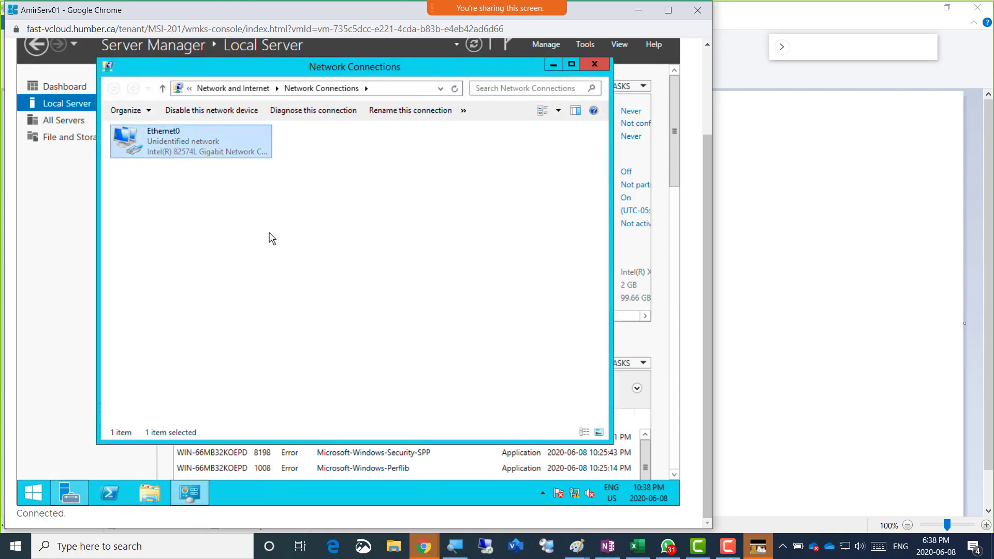
key("Return")
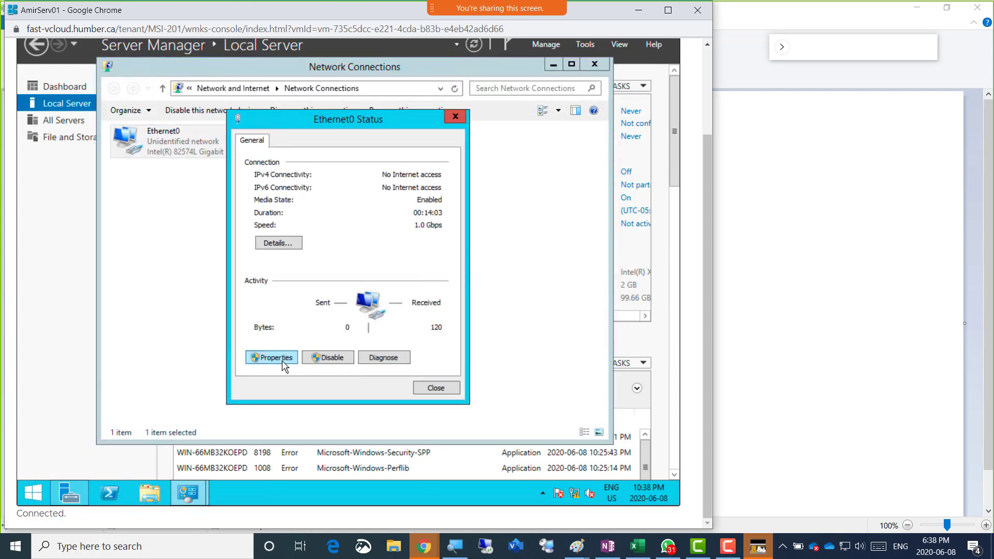
left_click(274, 357)
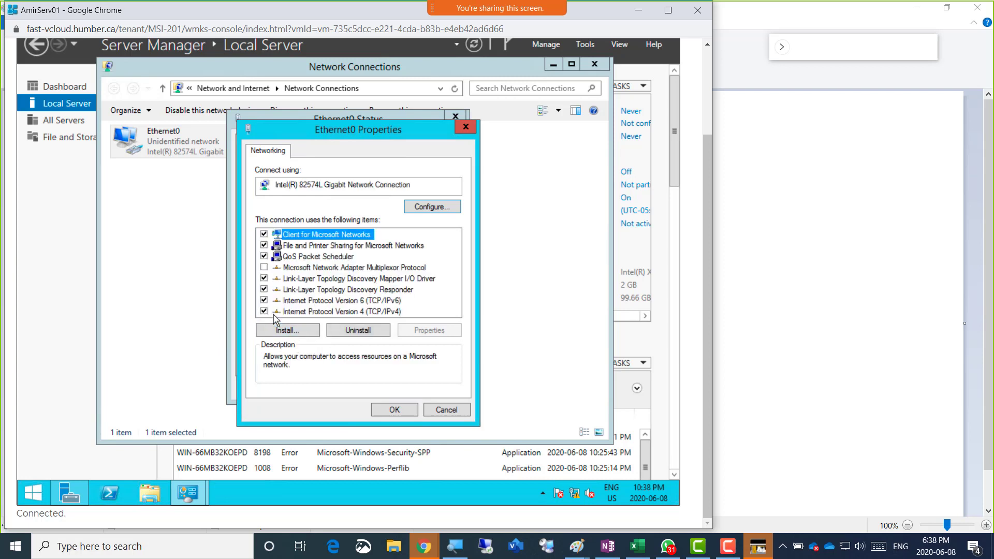
left_click(264, 301)
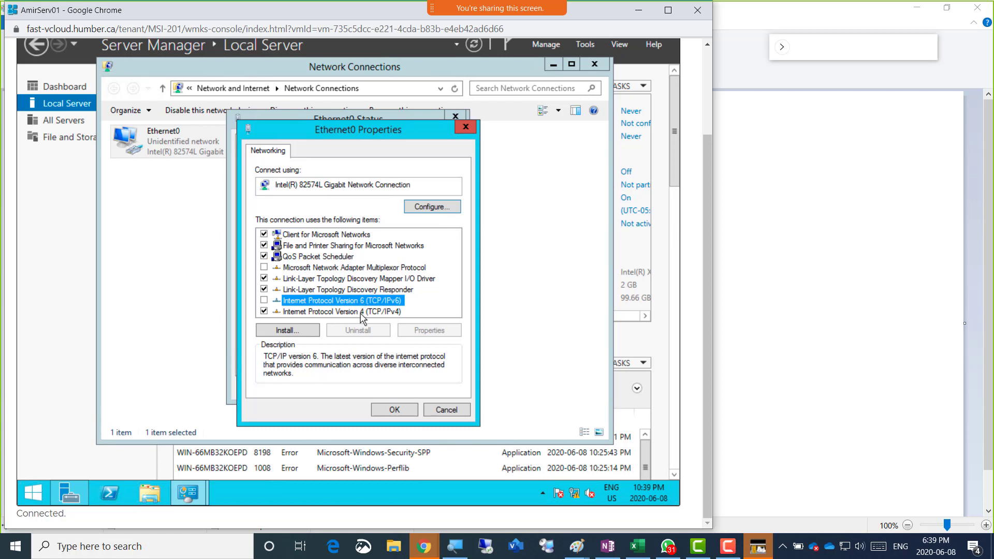
Give Ethernet0 the static IPv4 address 192.168.200.1 with subnet mask 255.255.255.0
double_click(375, 313)
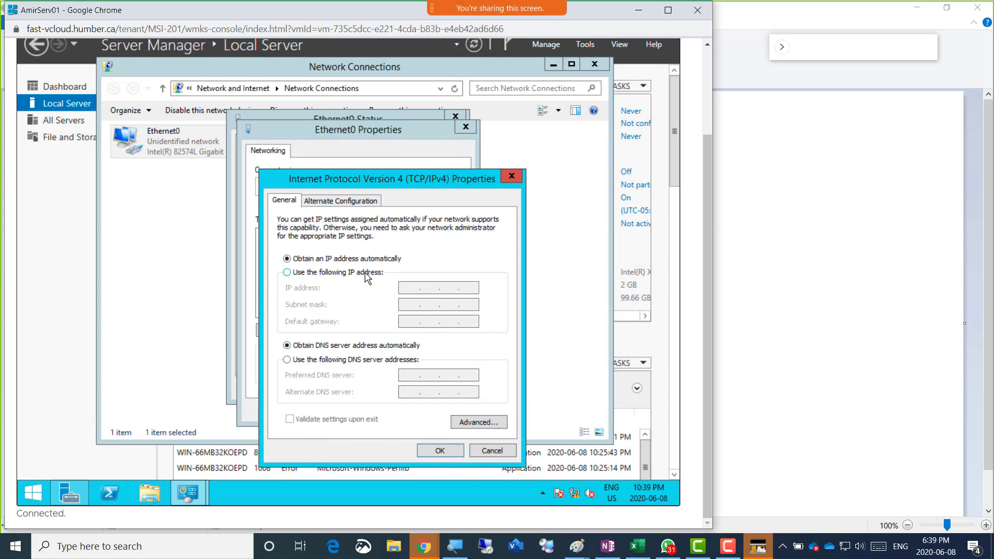
left_click(362, 273)
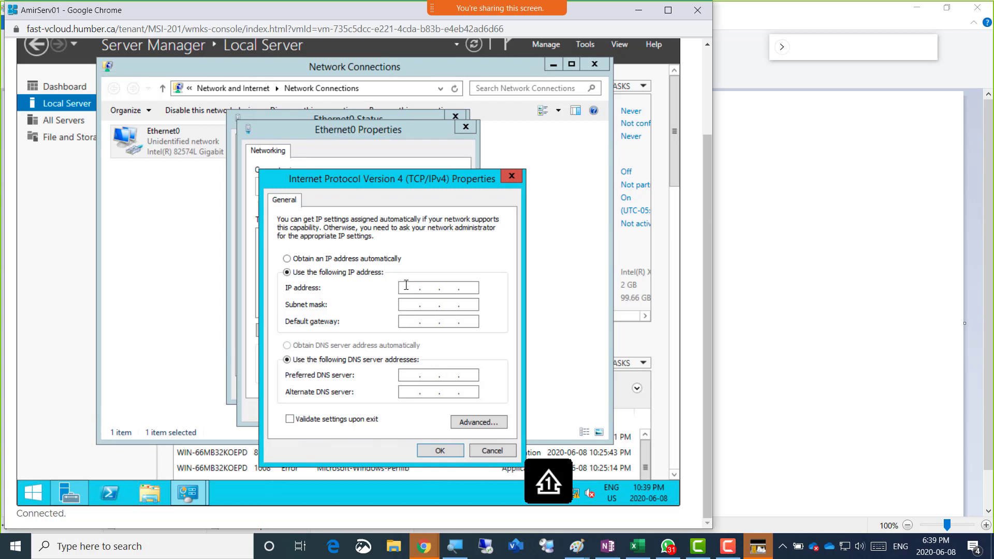
type("192.168.200.1")
key("Tab")
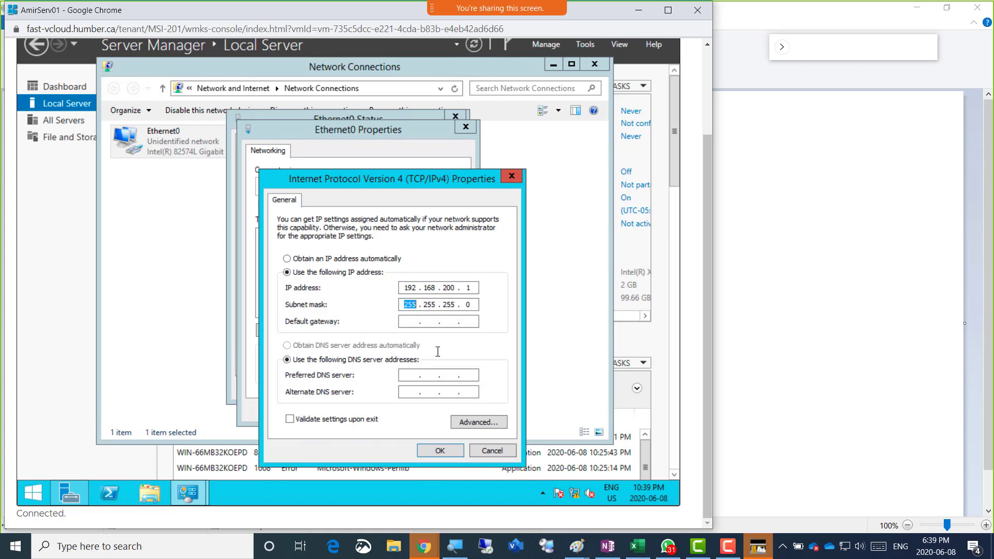
left_click(481, 450)
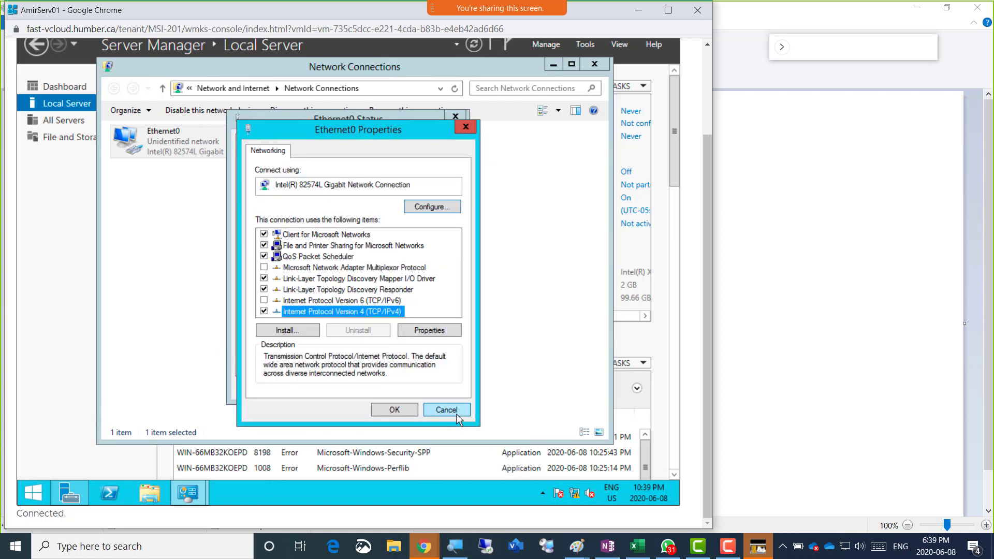
Close the adapter dialogs and Network Connections, then refresh the Local Server properties
left_click(456, 412)
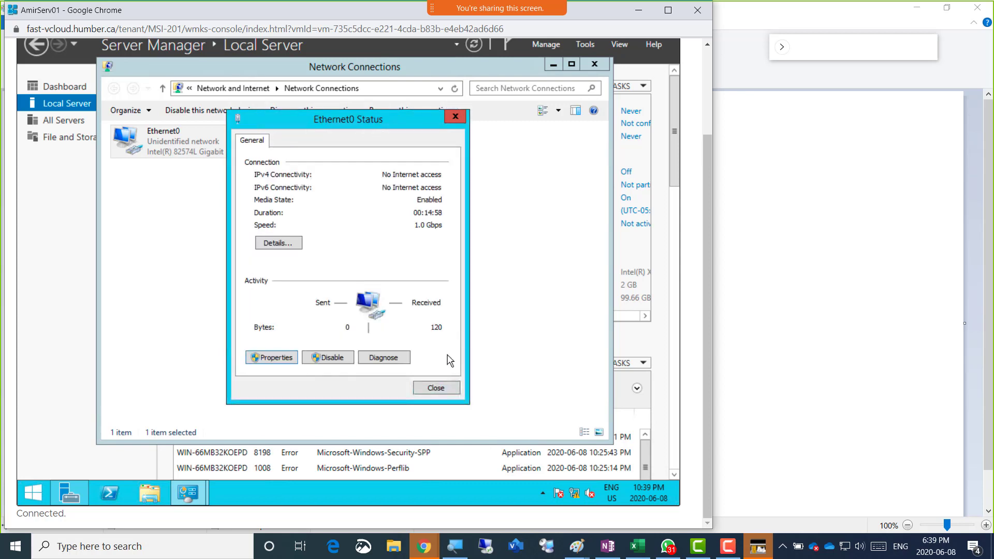
left_click(436, 388)
left_click(593, 72)
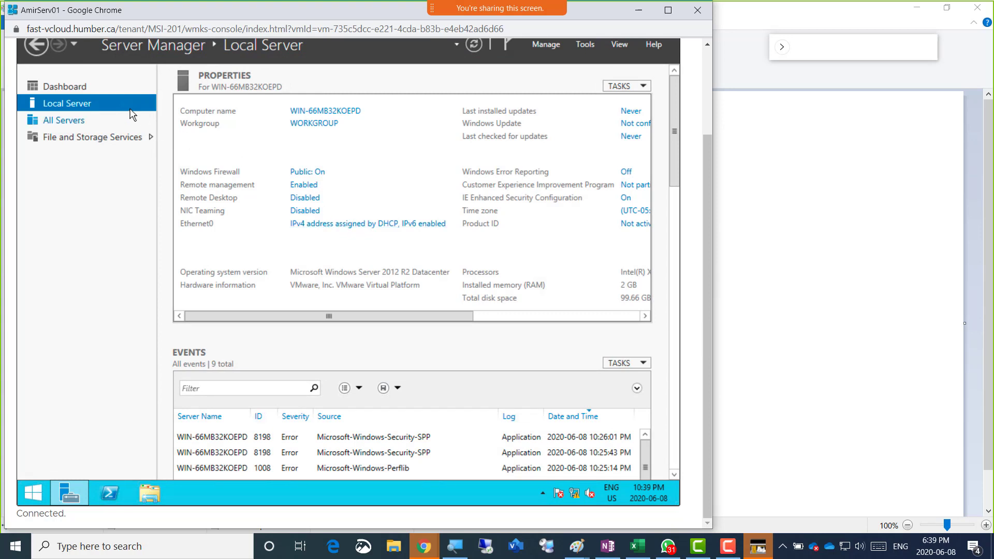
left_click(54, 107)
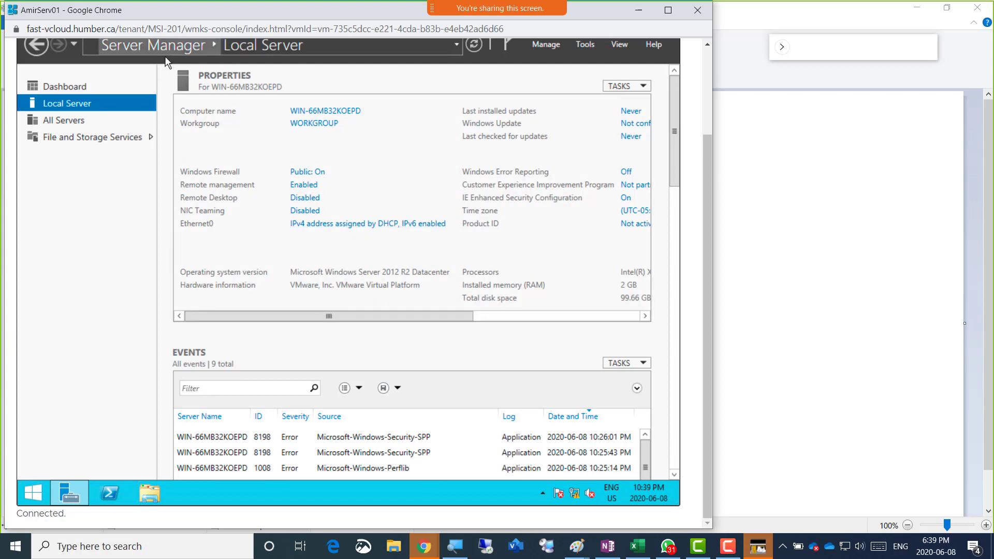
Reopen Ethernet0's IPv4 settings to review them, then close without changes
left_click(350, 228)
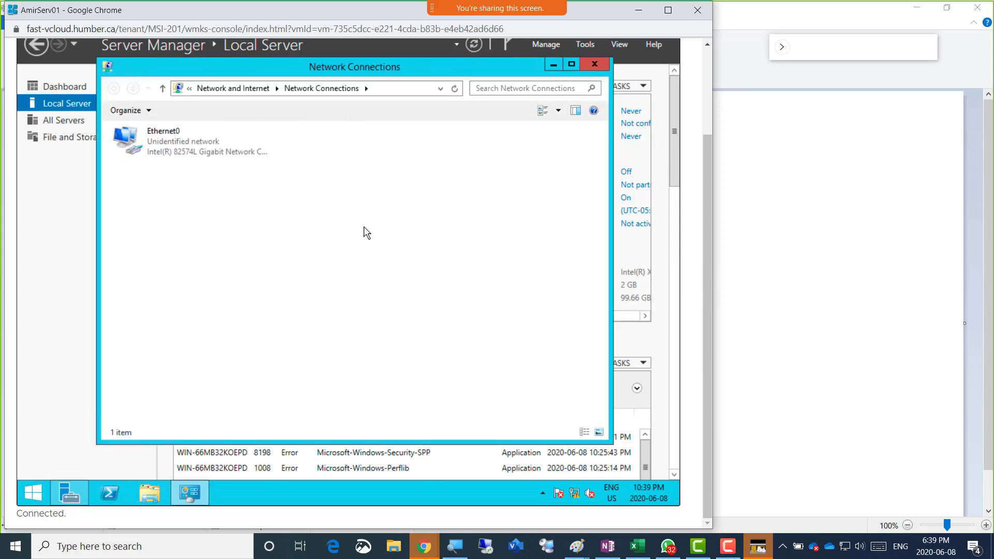
double_click(169, 155)
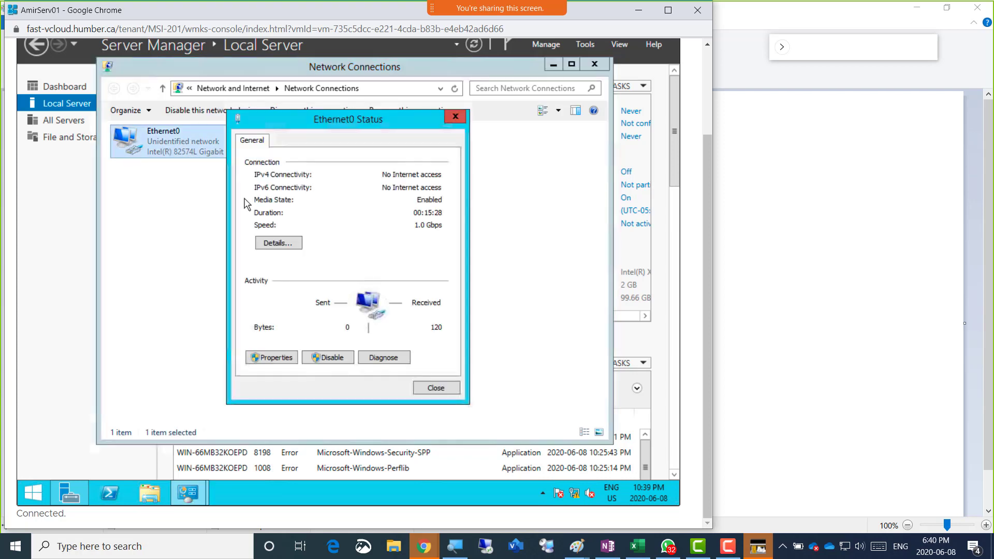
left_click(284, 357)
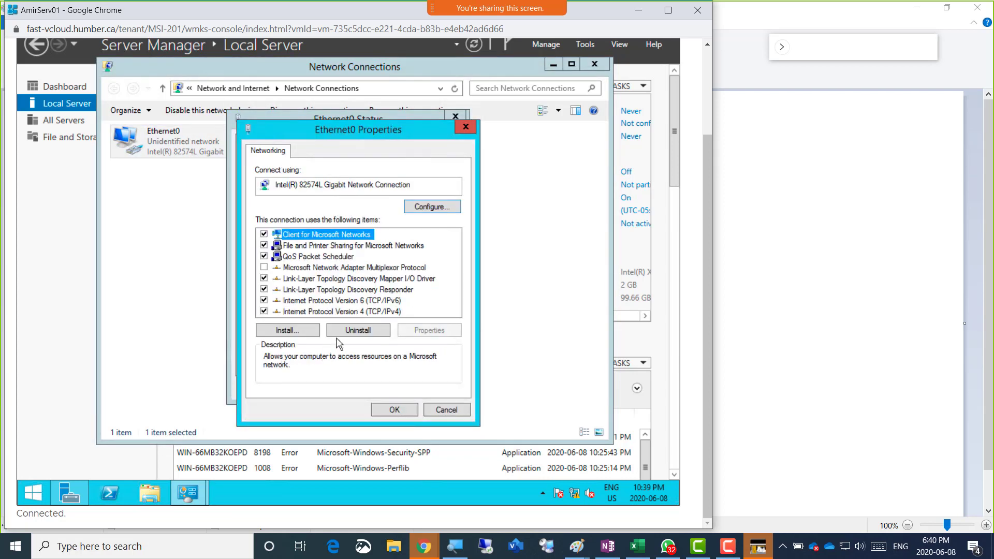
double_click(367, 312)
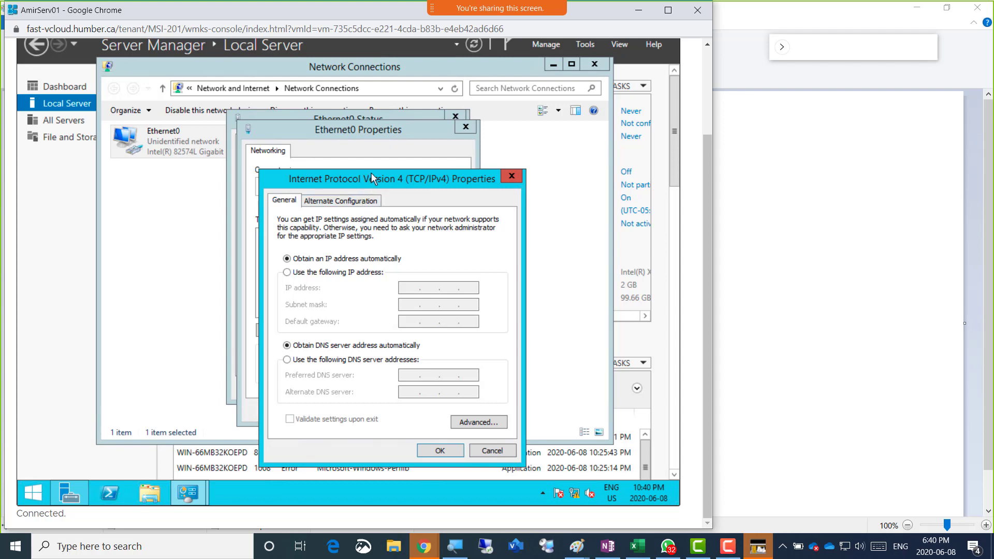
left_click_drag(371, 174, 554, 125)
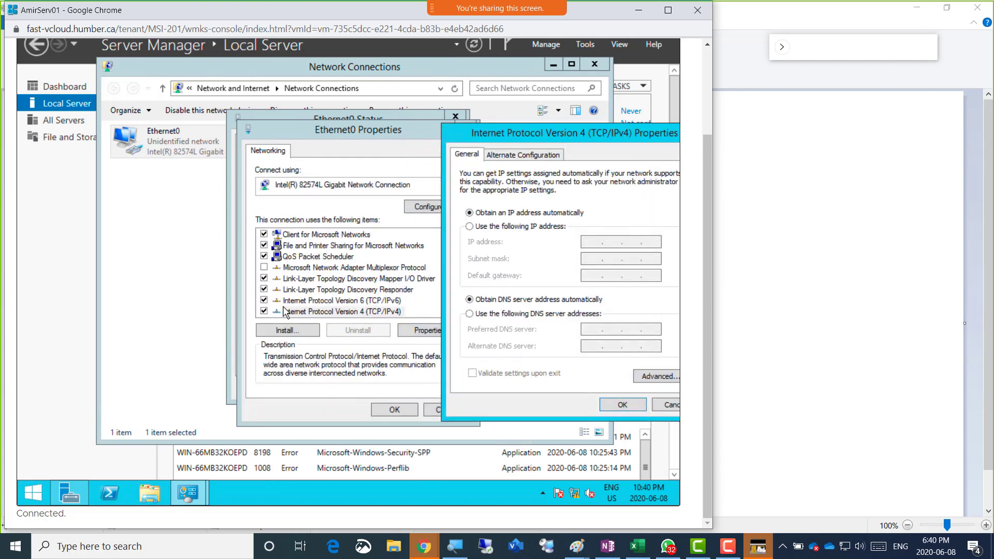
left_click(665, 407)
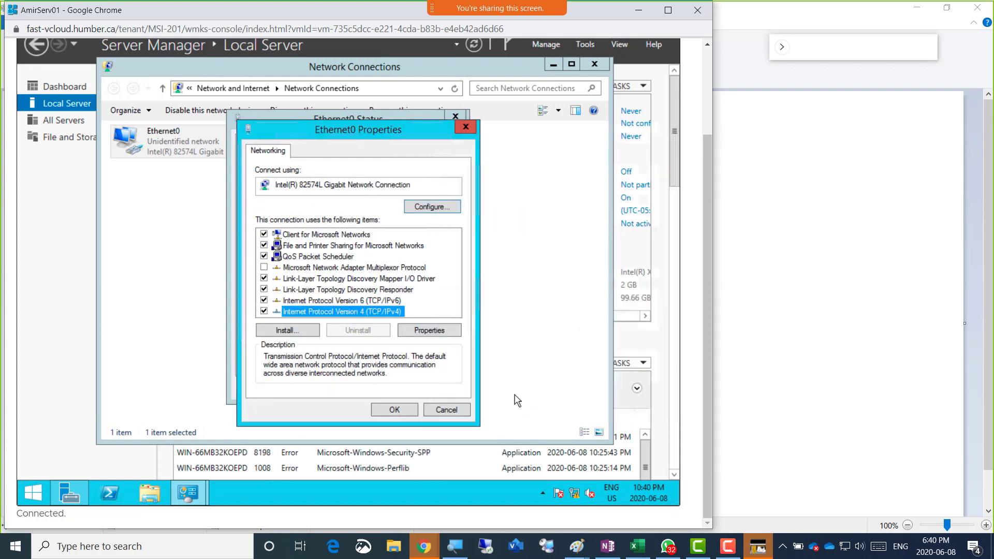
Uncheck IPv6 on Ethernet0 and reopen its IPv4 settings
left_click(263, 300)
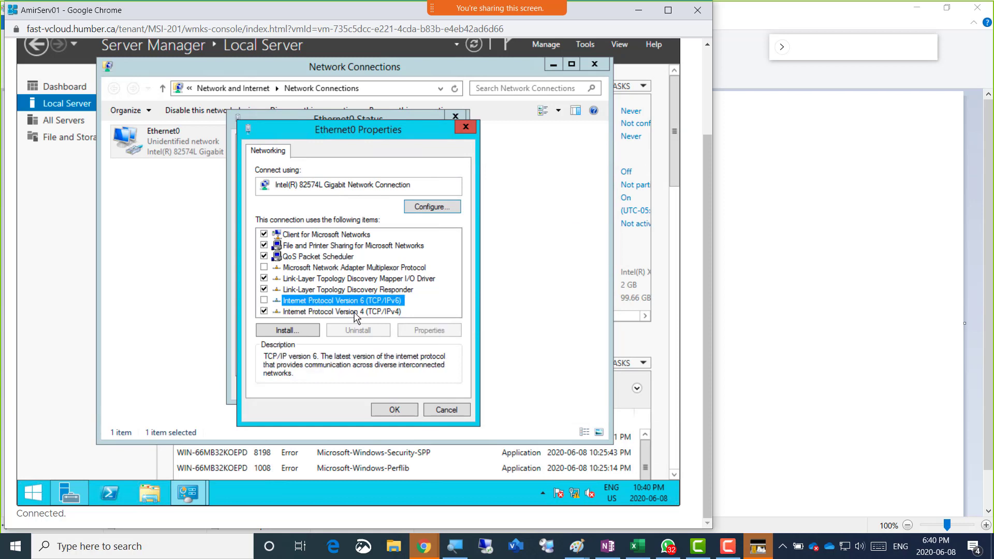
left_click_drag(331, 129, 398, 128)
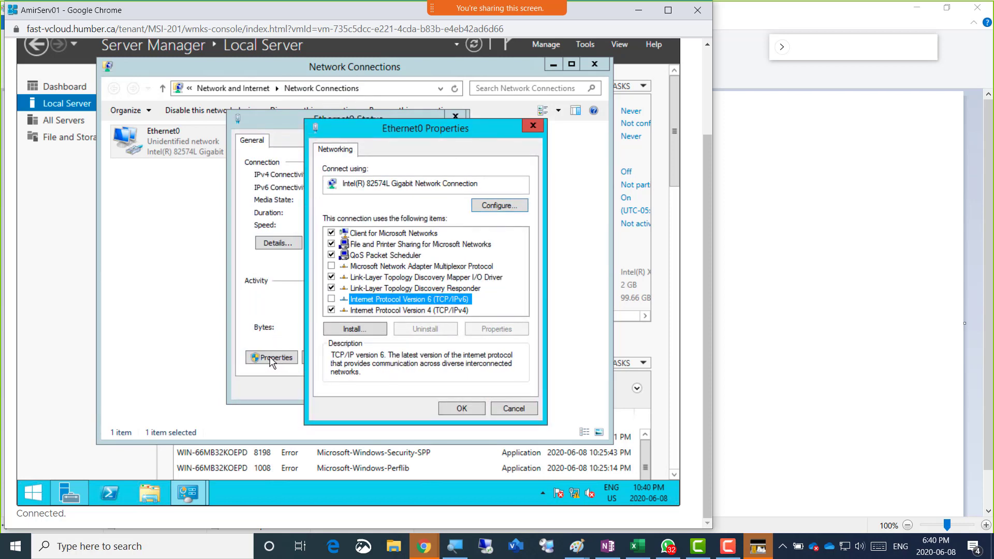
double_click(428, 310)
Give Ethernet0 static IP 192.168.200.1, mask 255.255.255.0, and gateway and preferred DNS 192.168.200.1
left_click(404, 272)
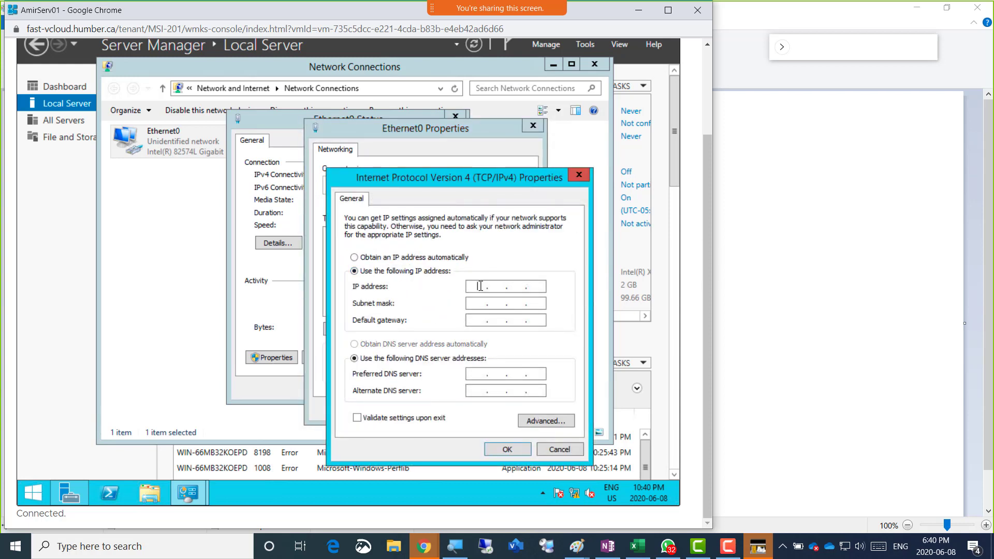
left_click(481, 286)
type("192 . 168 . 200 . 1")
key("Tab")
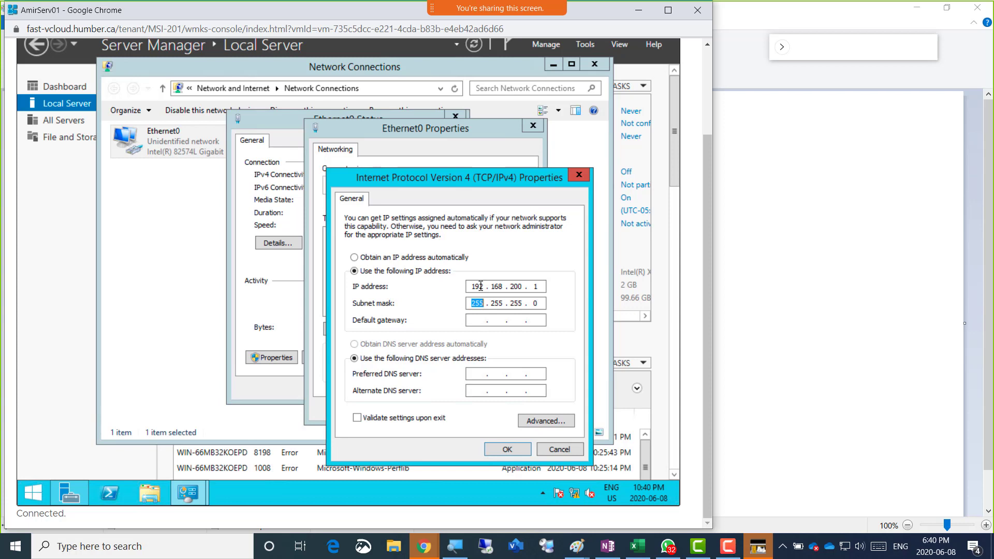
key("Tab")
type("192 . 168 . 200 .")
type("192 . 168 . 200 . 1")
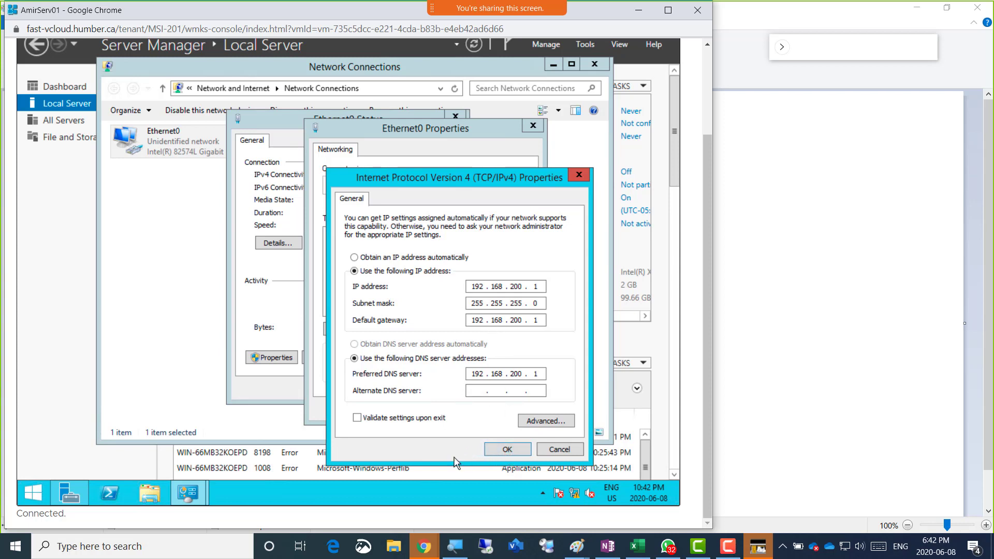
Snip the VM console area showing the network connection and IPv4 windows with Snip & Sketch
left_click(375, 537)
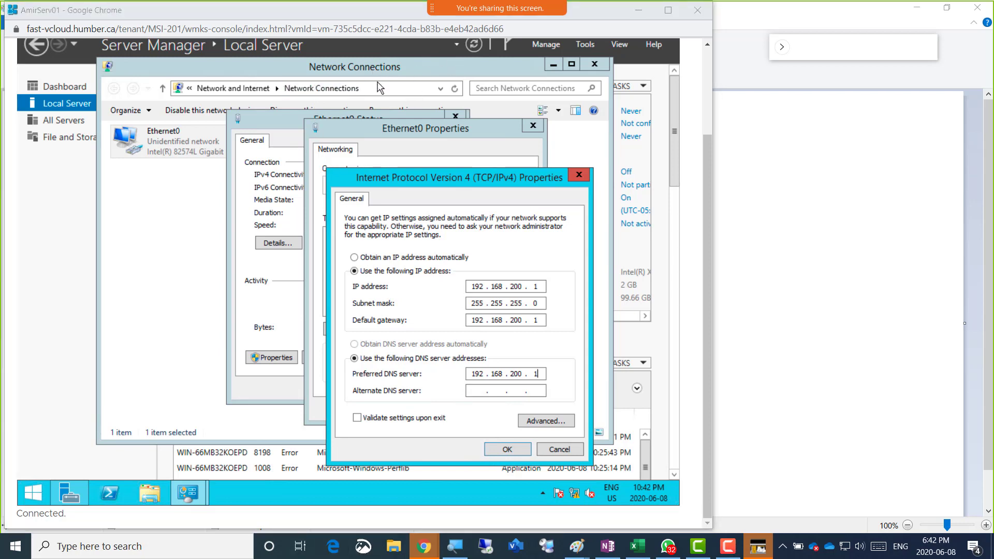
left_click(363, 552)
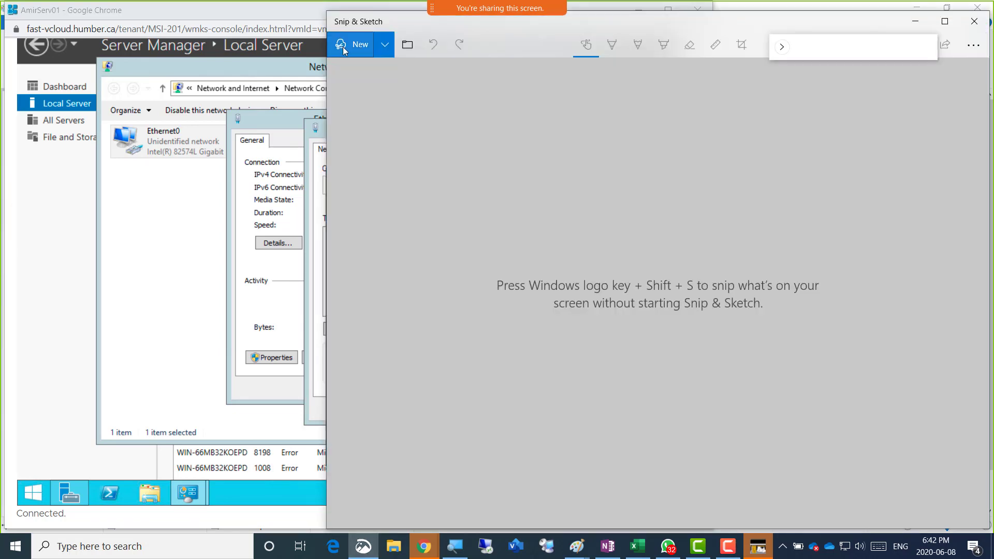
left_click(344, 46)
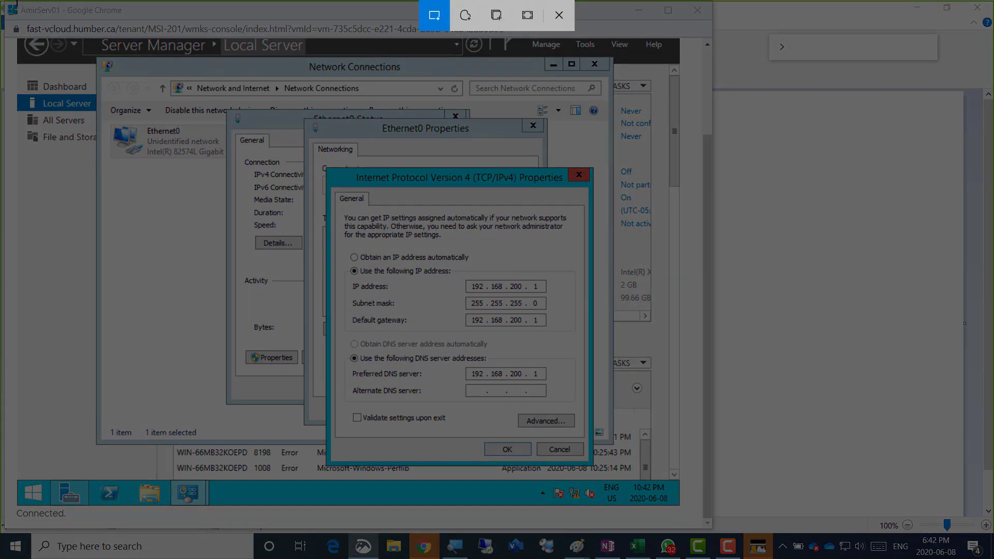
left_click_drag(1, 1, 489, 243)
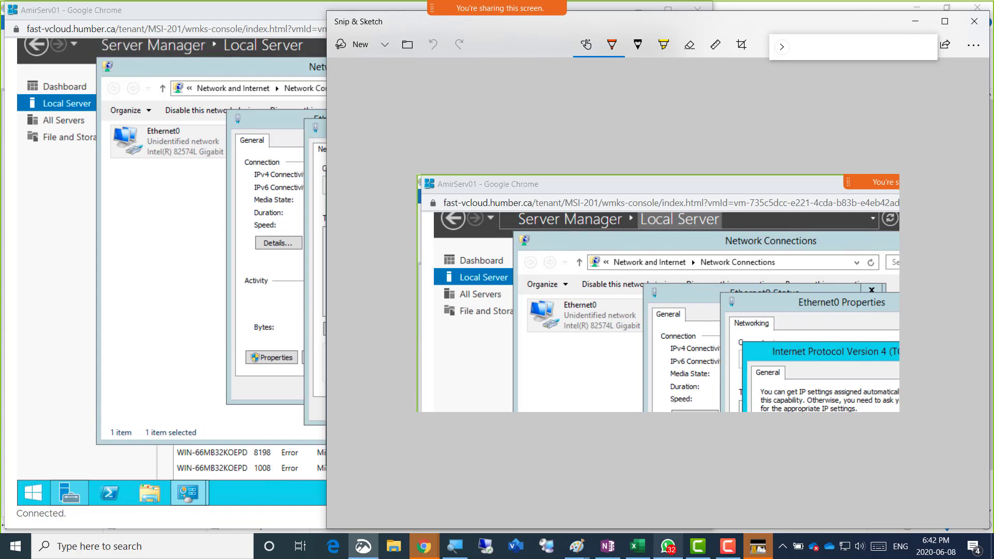
left_click(607, 548)
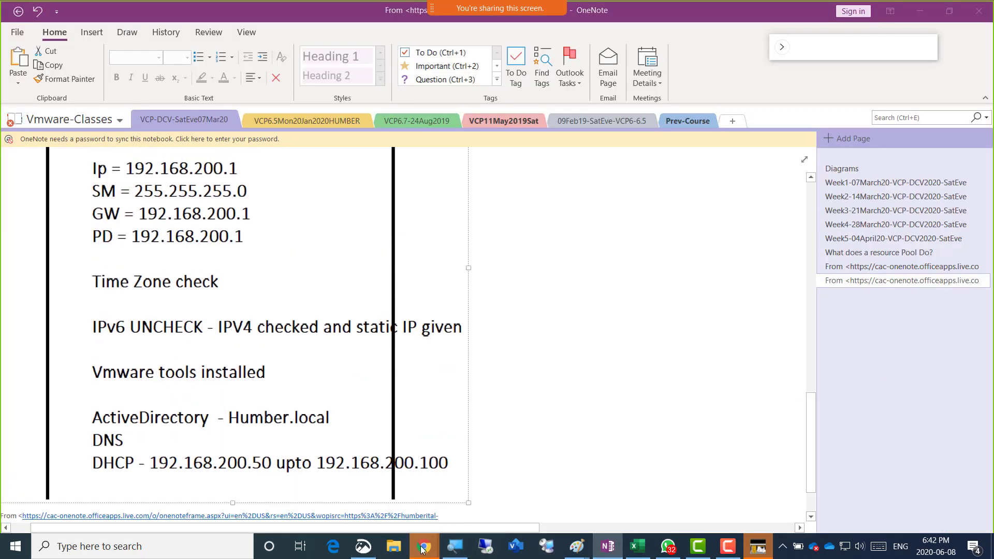
Add a top-level line '- Screenshot 1 = IP of AmirServ1' below the IP range bullet
mouse_move(424, 546)
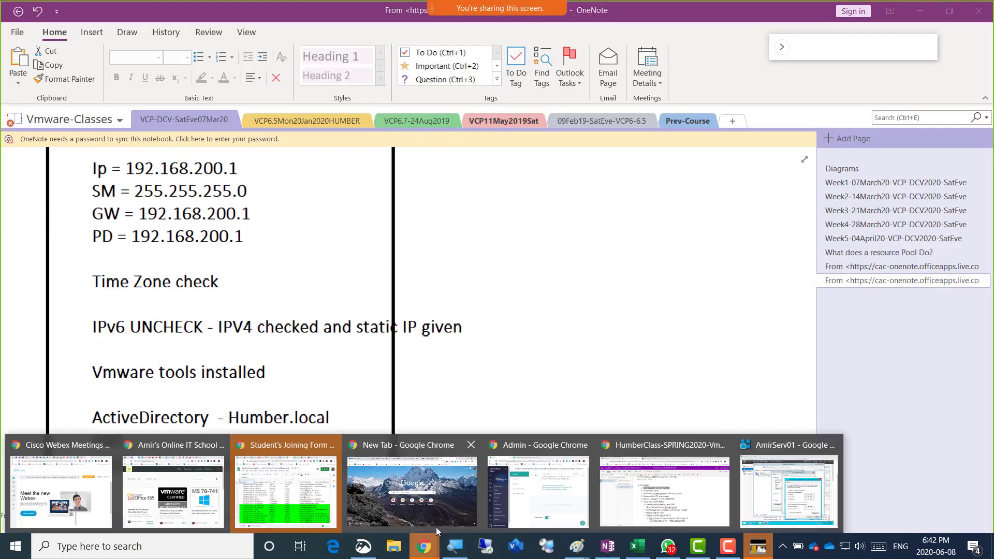
left_click(673, 493)
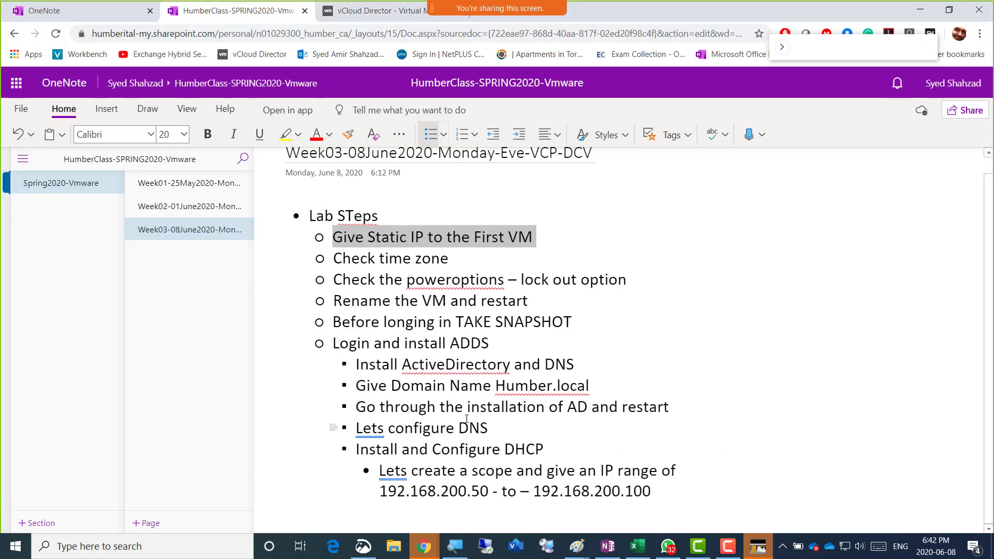
left_click(672, 496)
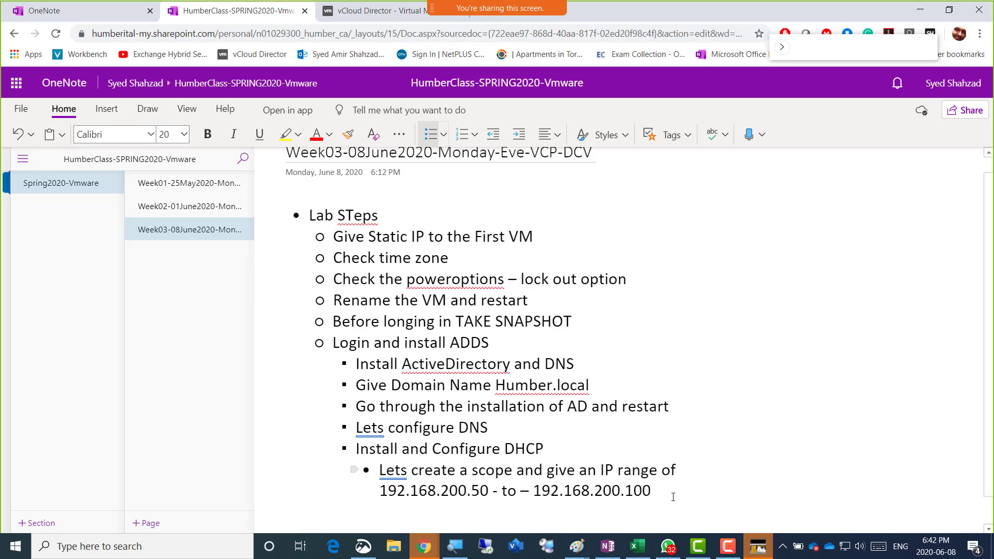
key("Return")
key("Return")
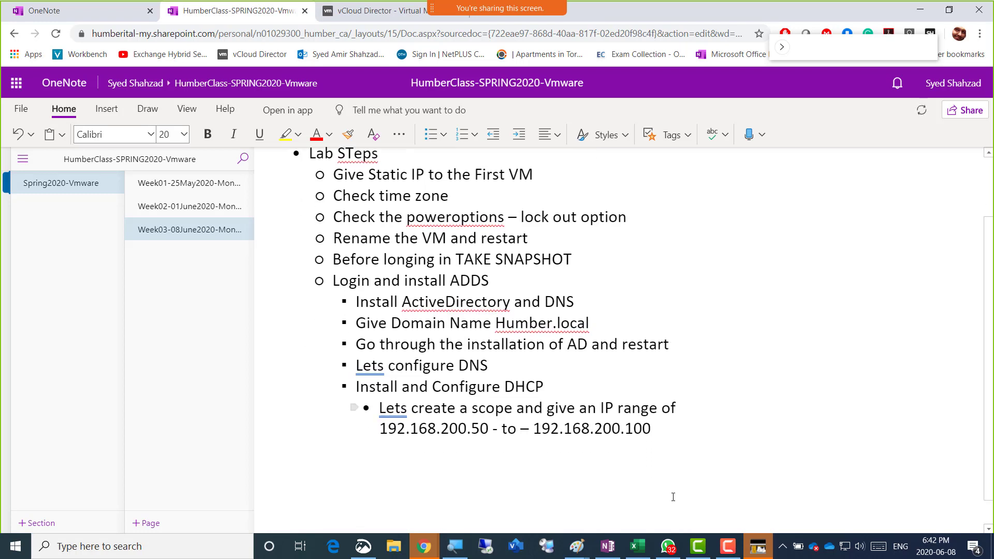
key("BackSpace")
key("BackSpace")
type("- ")
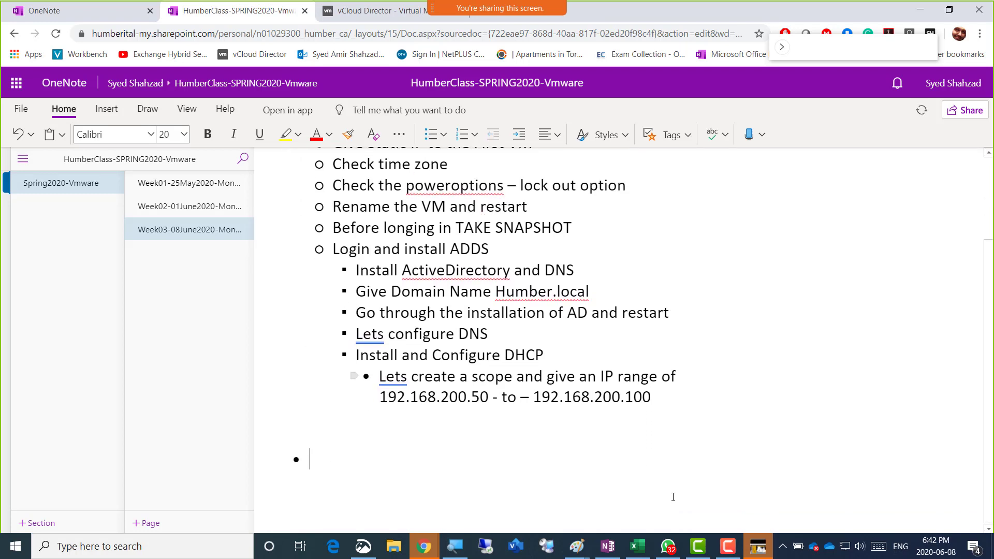
type("Scre")
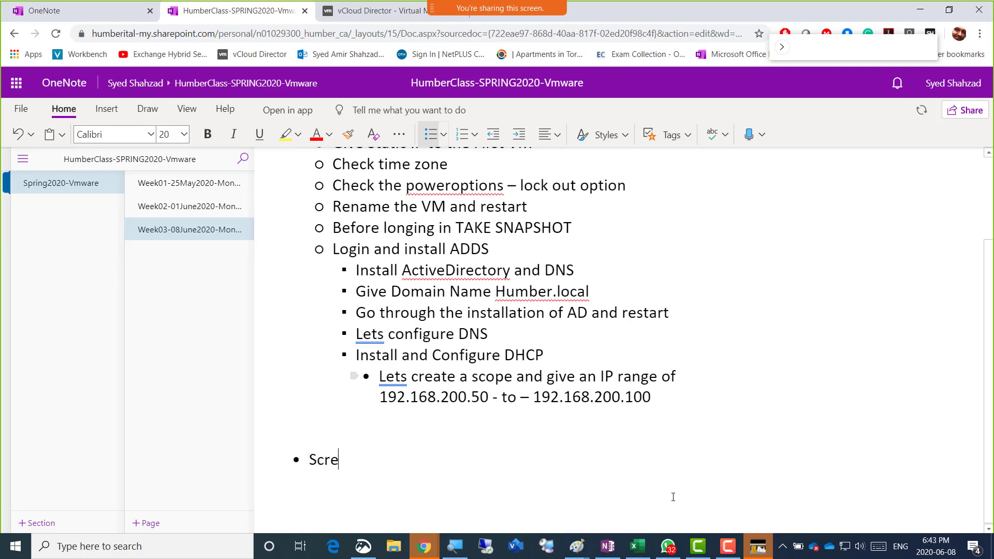
type("enshot 1 = IP of")
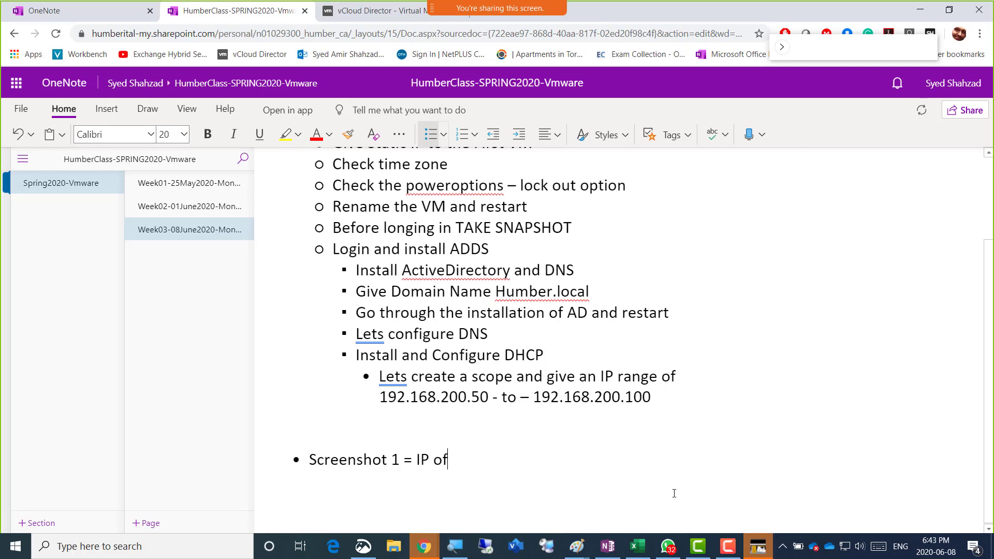
type(" AmirServ1")
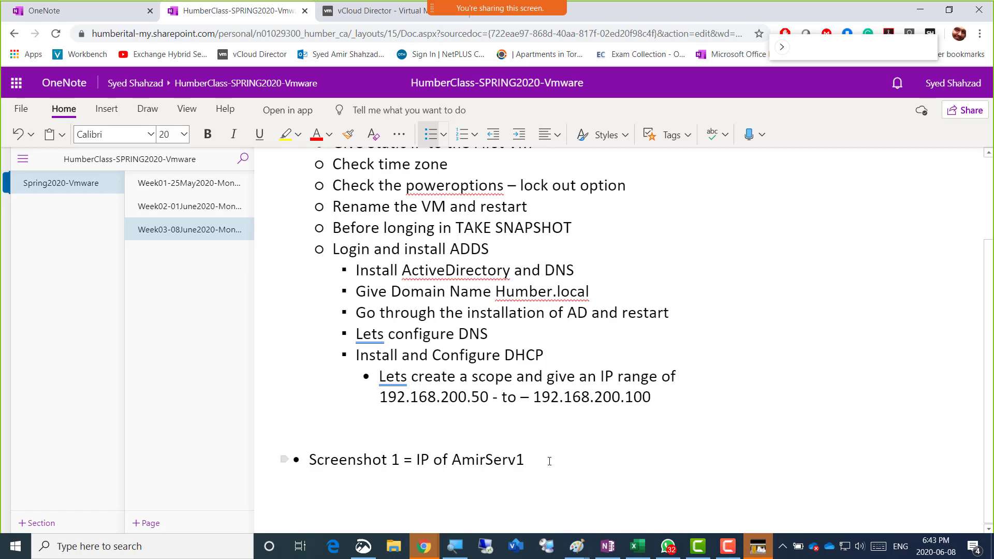
key("alt+Tab")
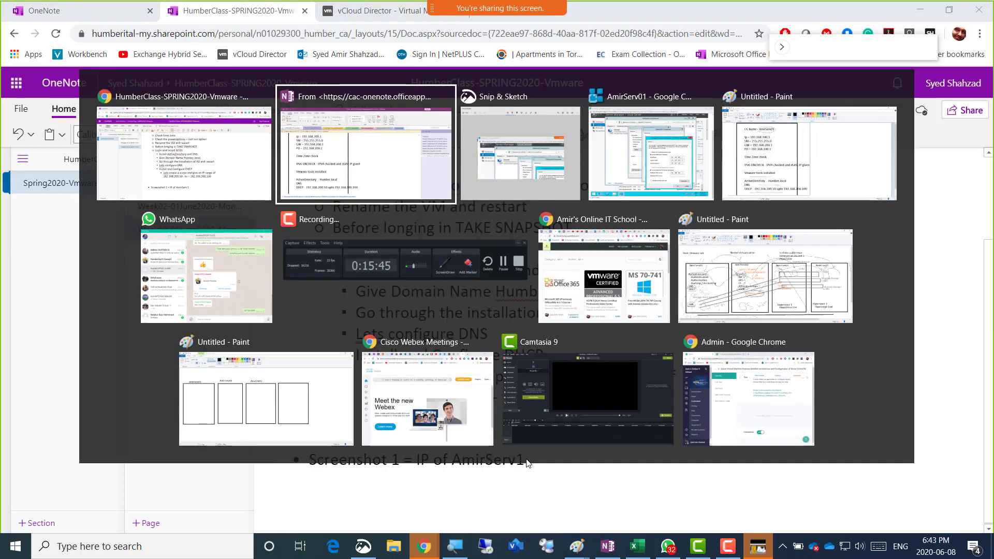
Switch back to the AmirServ01 VM console
key("alt+Tab")
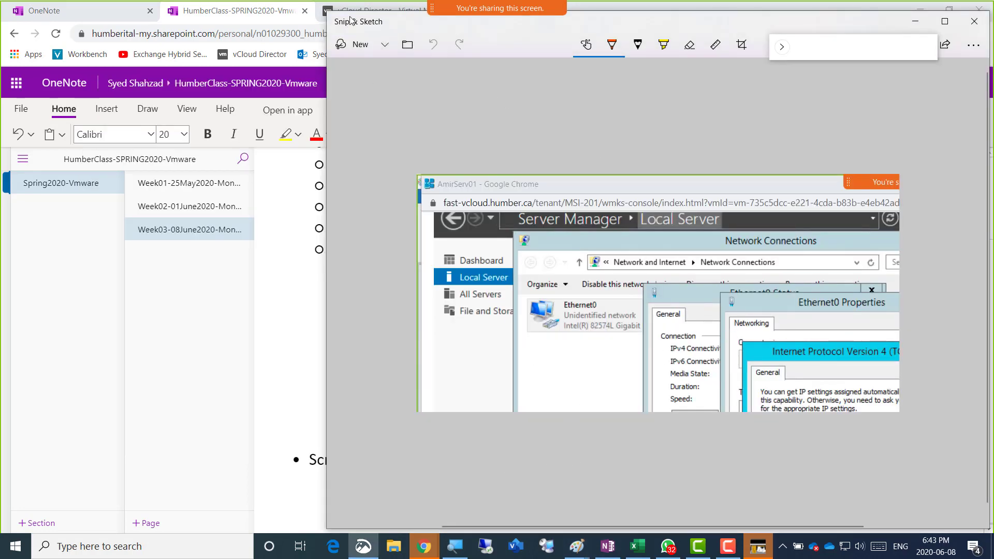
key("alt+Tab")
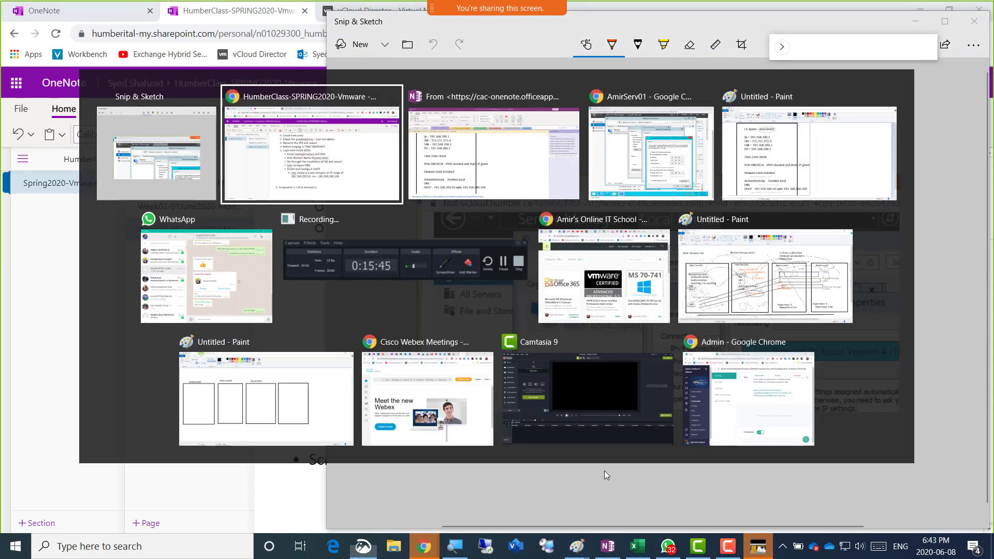
key("Tab")
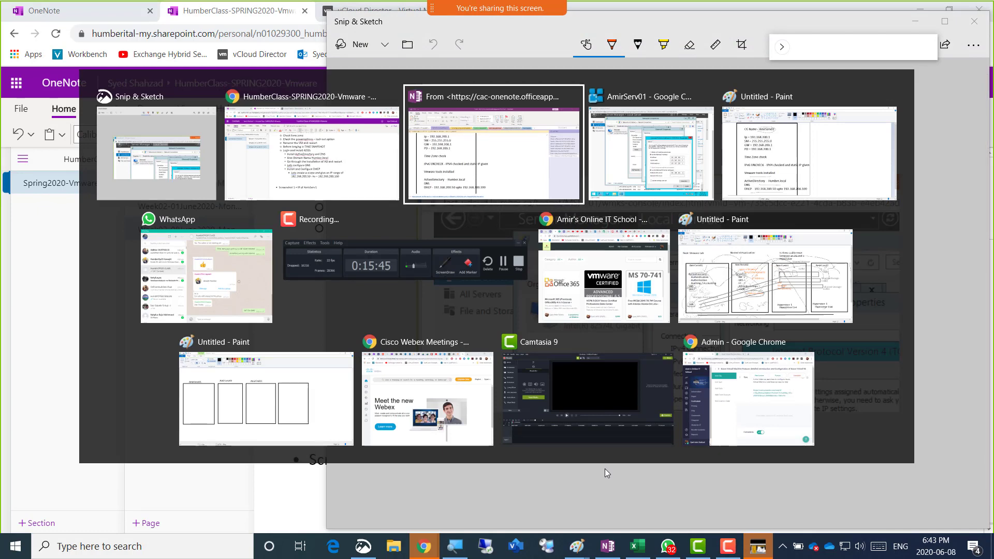
key("Tab")
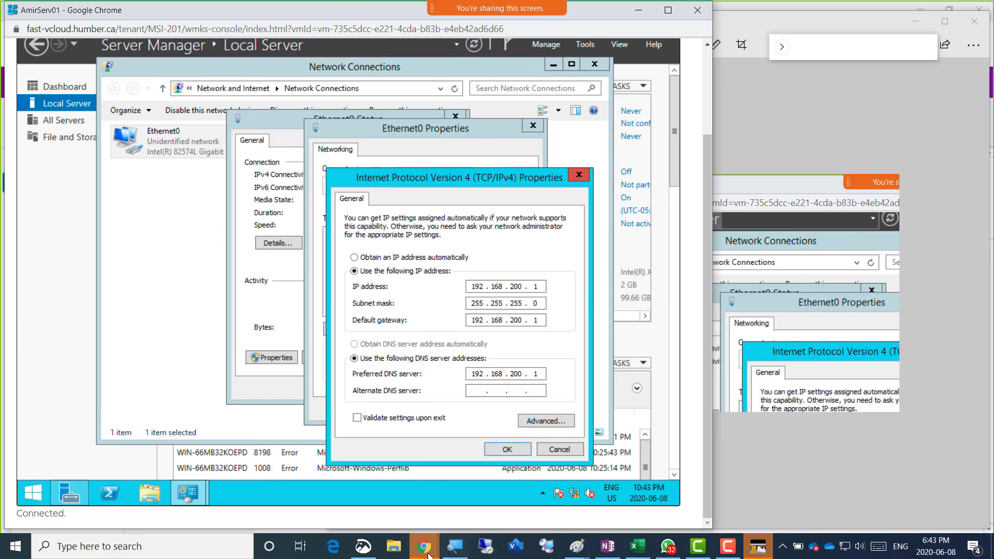
Snip the IPv4 settings, mark it with an orange line, copy it, and minimize Snip & Sketch
left_click(363, 548)
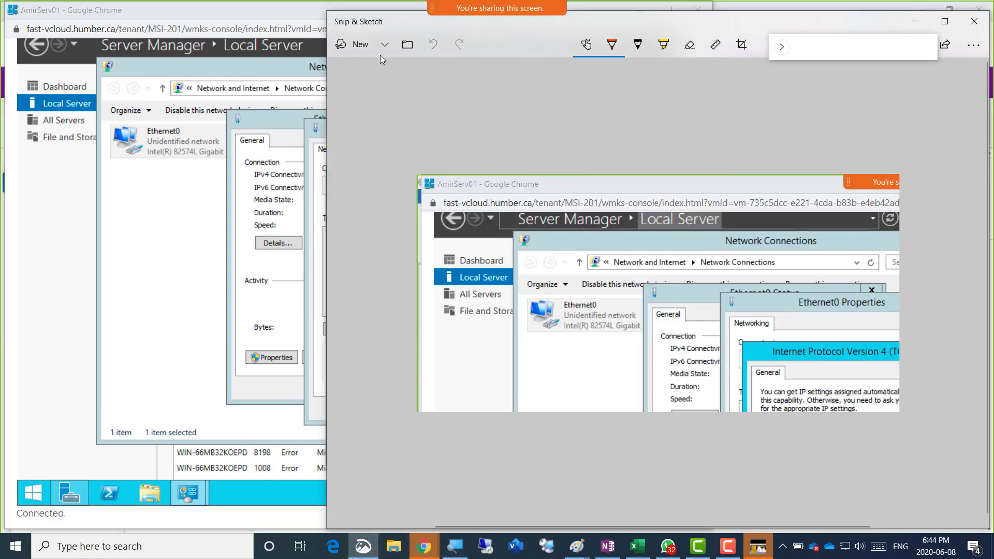
left_click(361, 46)
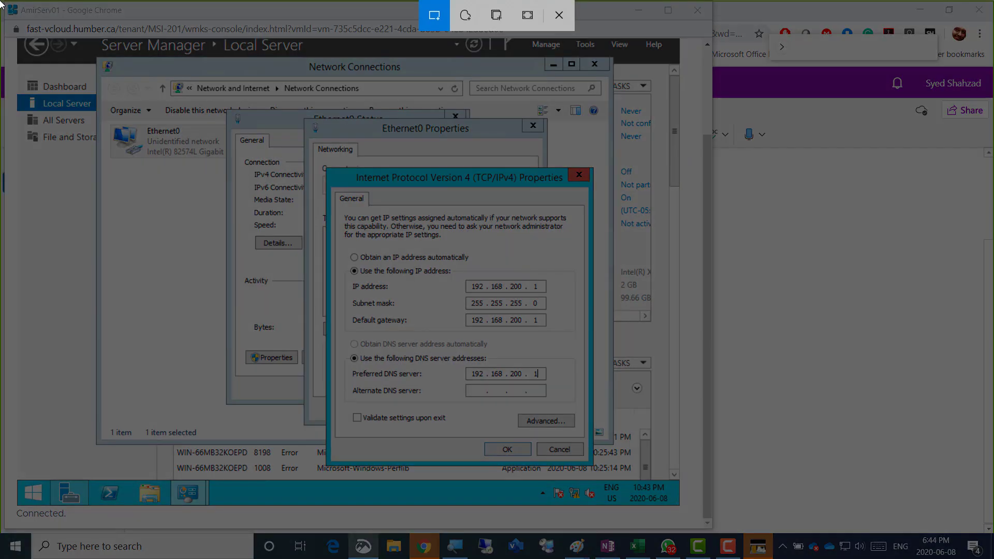
mouse_move(1, 1)
left_mouse_down()
mouse_move(748, 510)
mouse_move(726, 520)
left_mouse_up()
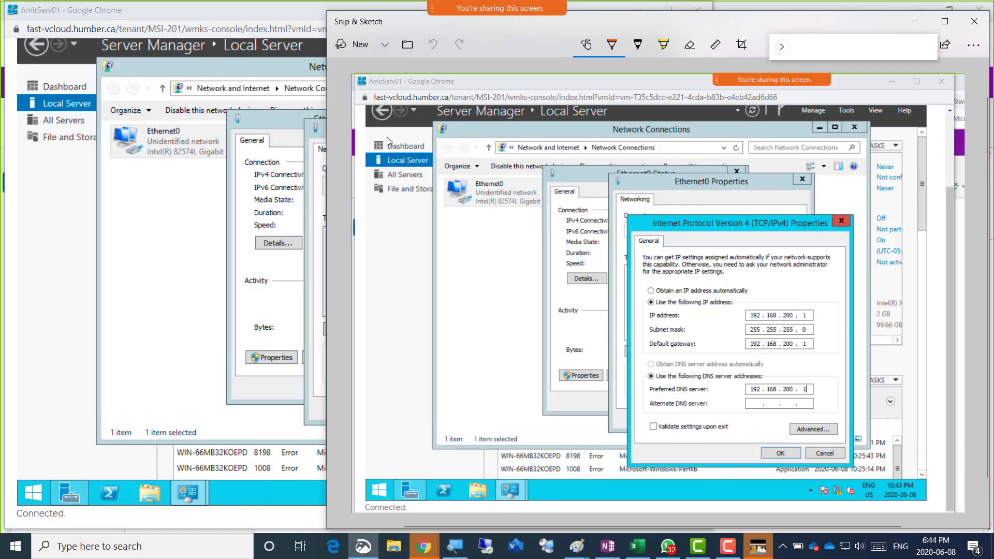
left_click_drag(387, 140, 382, 85)
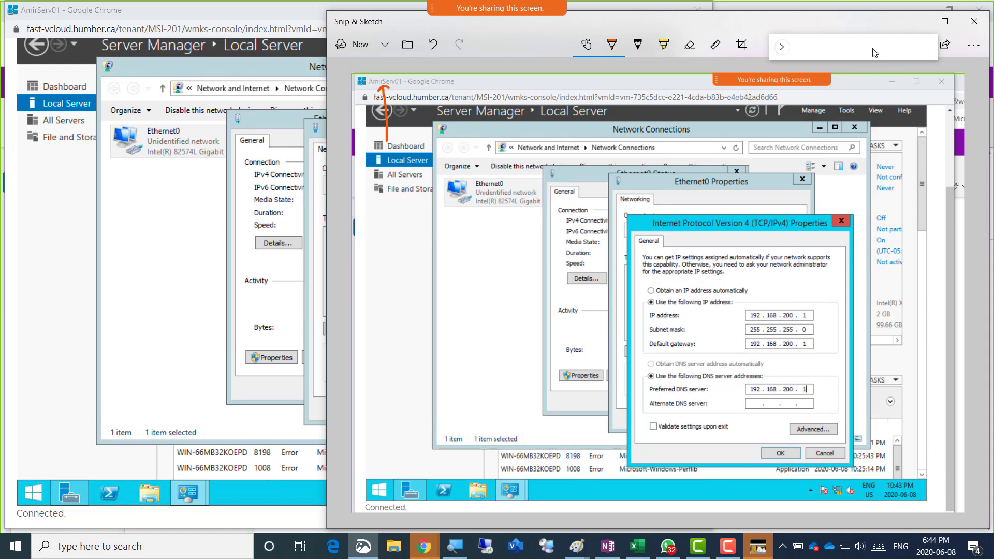
left_click_drag(872, 49, 894, 84)
left_click(919, 46)
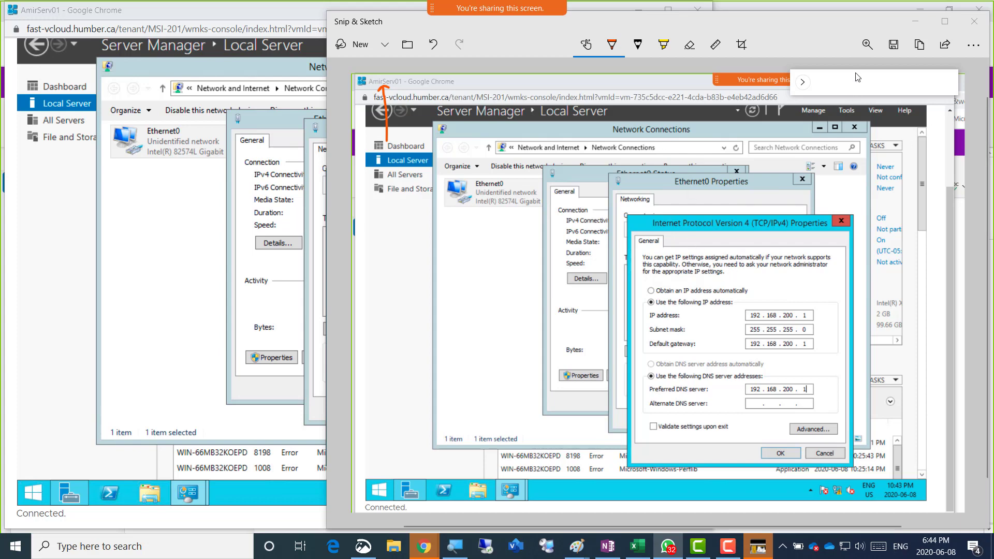
left_click(913, 24)
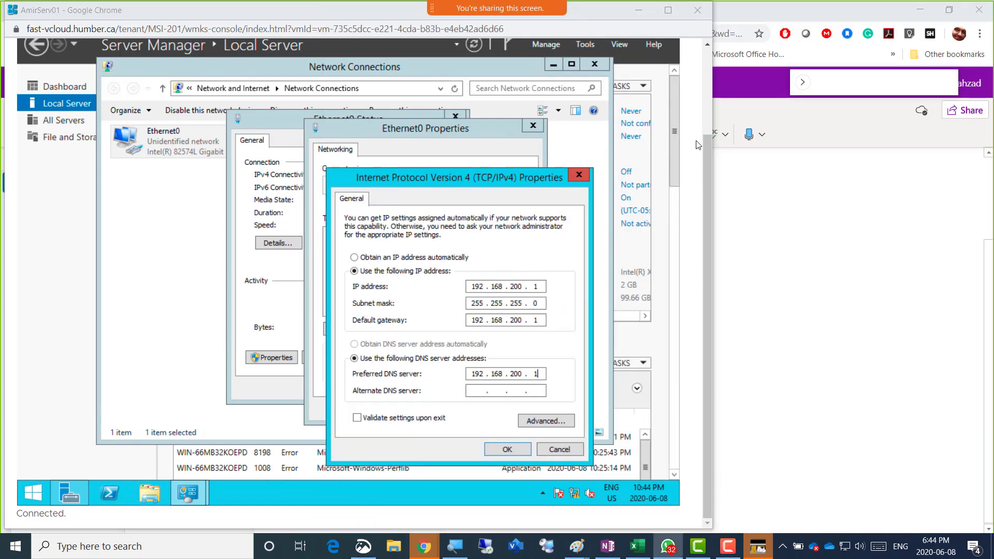
Confirm IPv4 and Ethernet0 properties, close the network windows, and refresh Local Server to show Multiple IP addresses
left_click(506, 450)
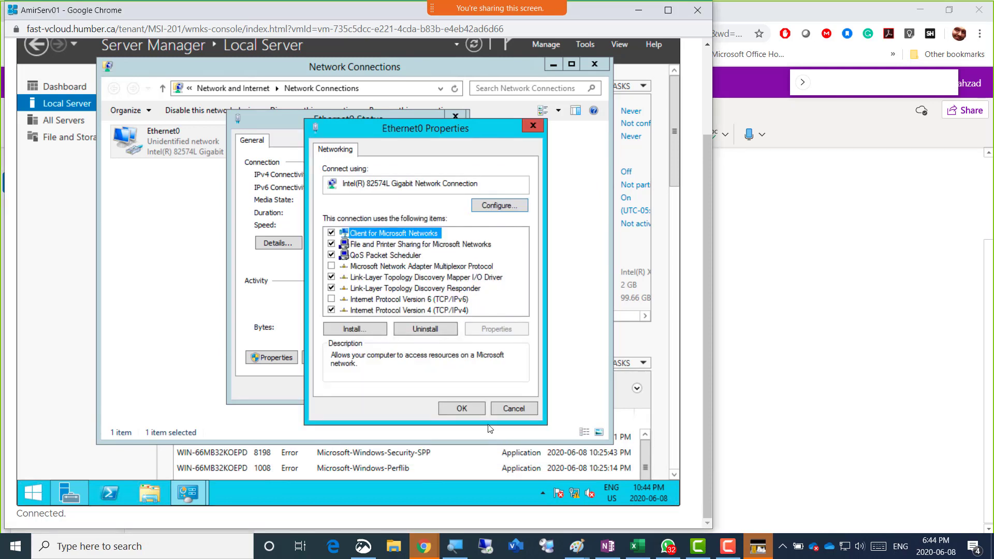
left_click(462, 408)
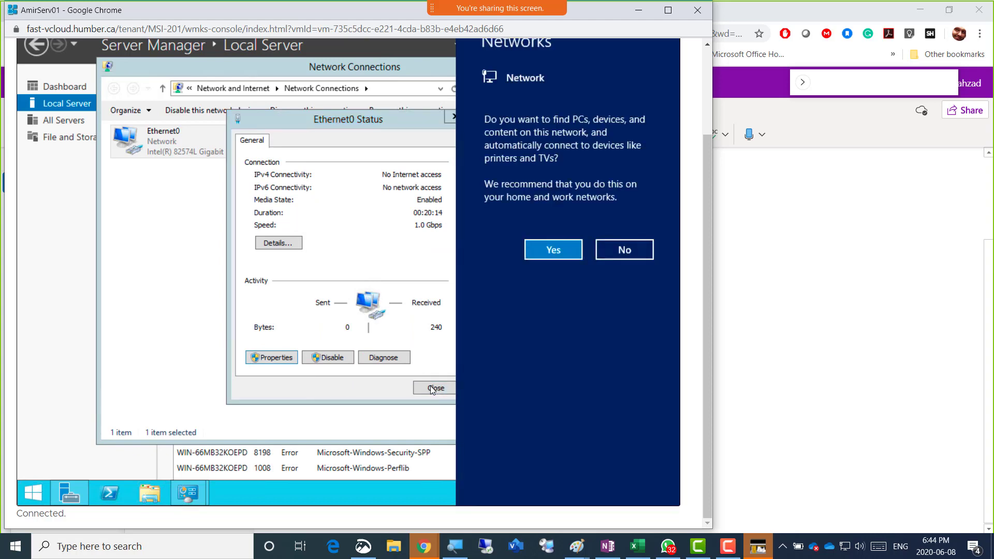
left_click(432, 389)
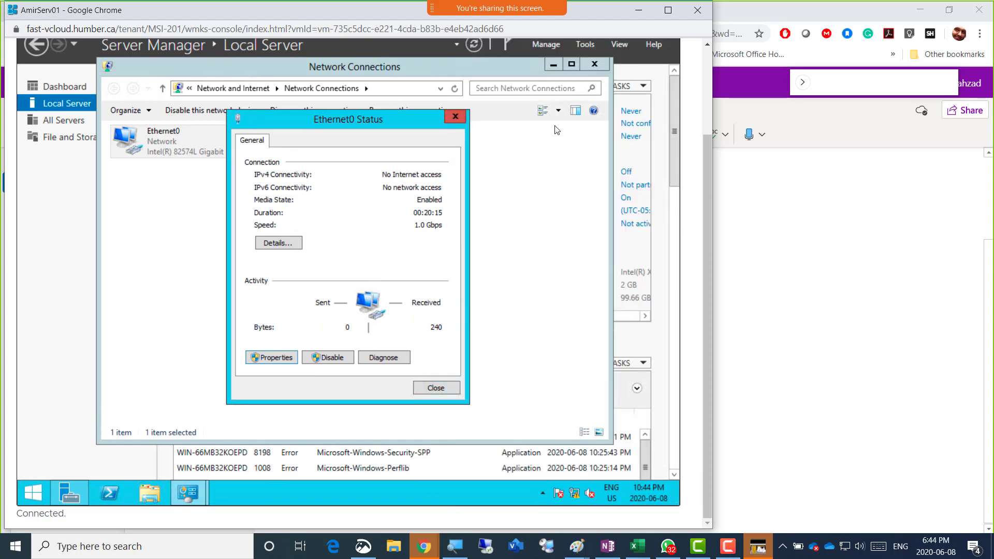
left_click(448, 388)
left_click(594, 64)
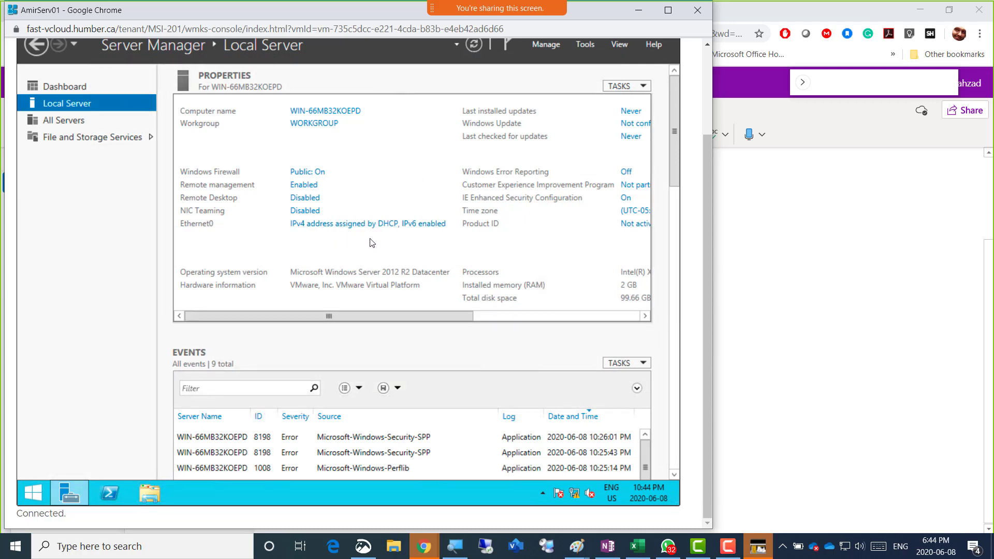
left_click(477, 48)
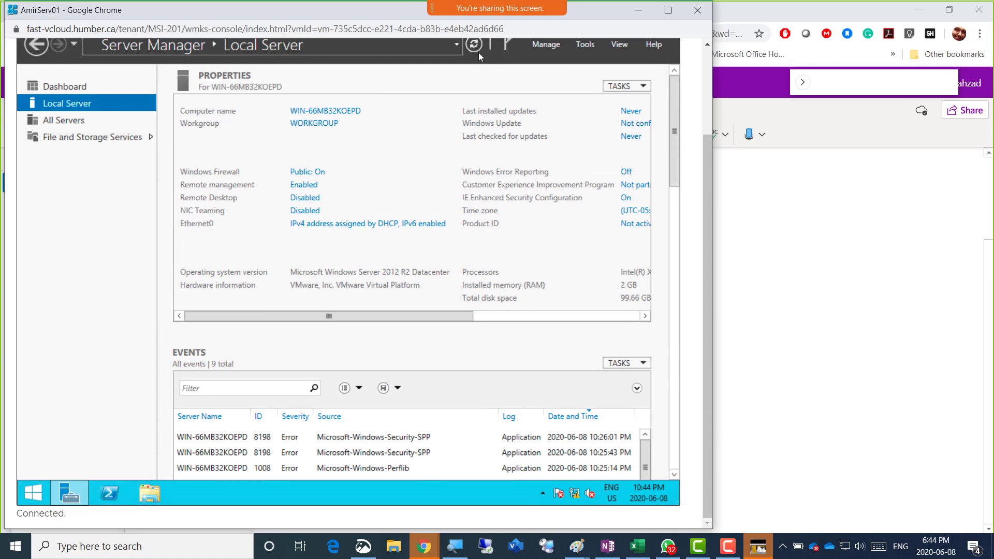
left_click(475, 47)
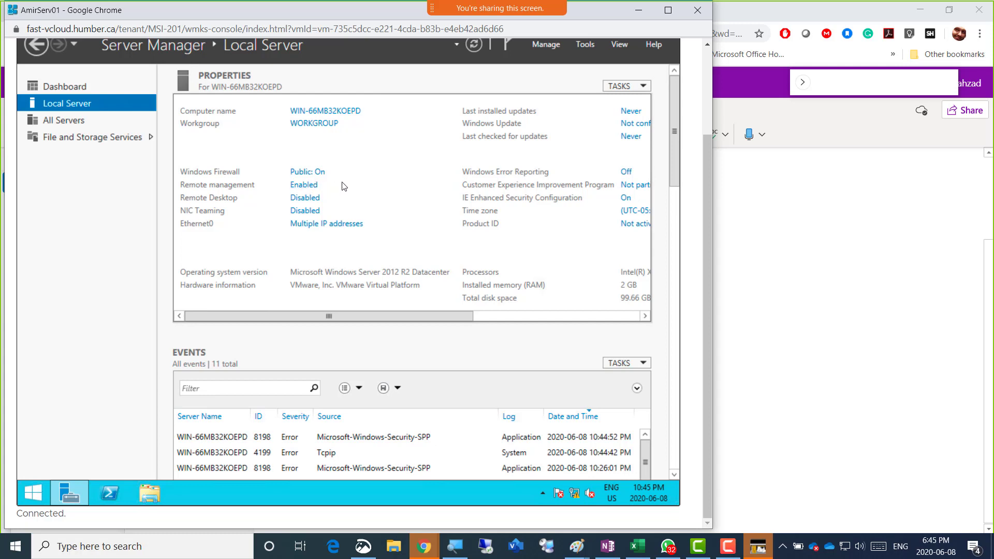
Turn Windows Firewall off for private and public networks, apply with OK, and close the firewall window
left_click(313, 173)
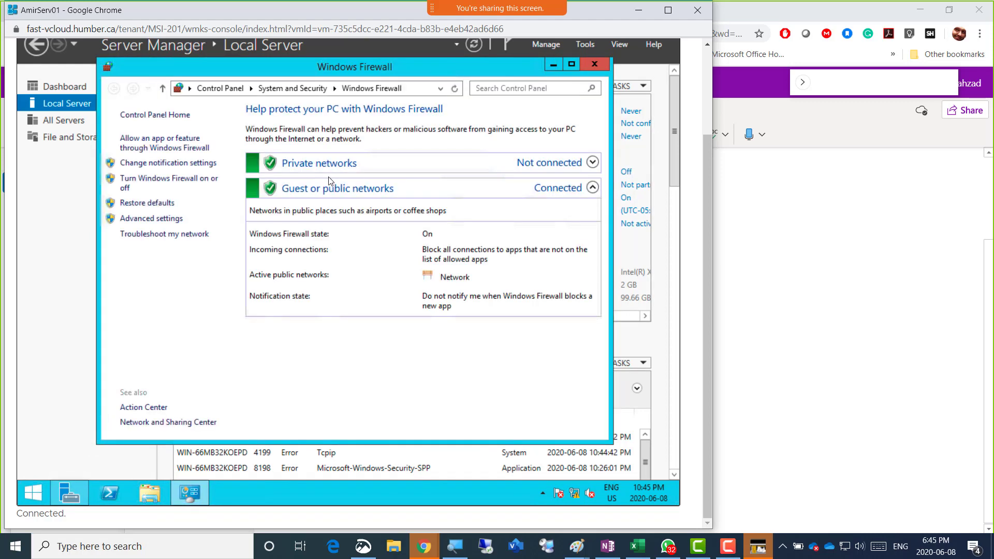
left_click(166, 182)
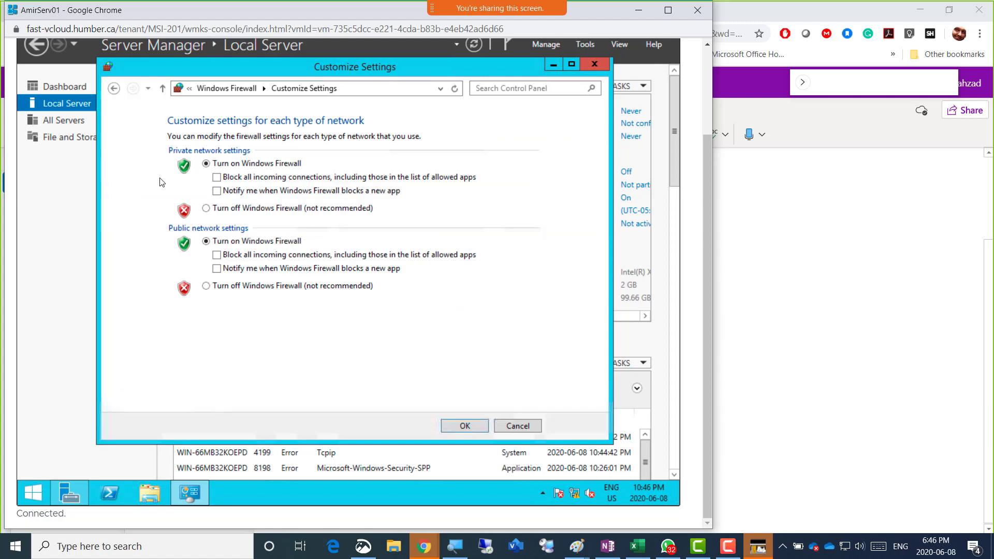
left_click(246, 210)
left_click(264, 289)
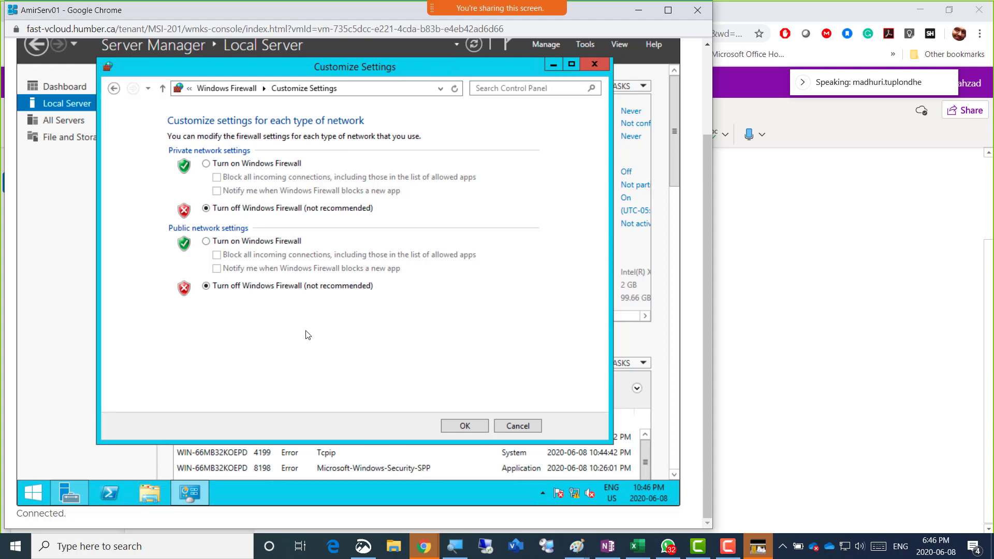
left_click(512, 424)
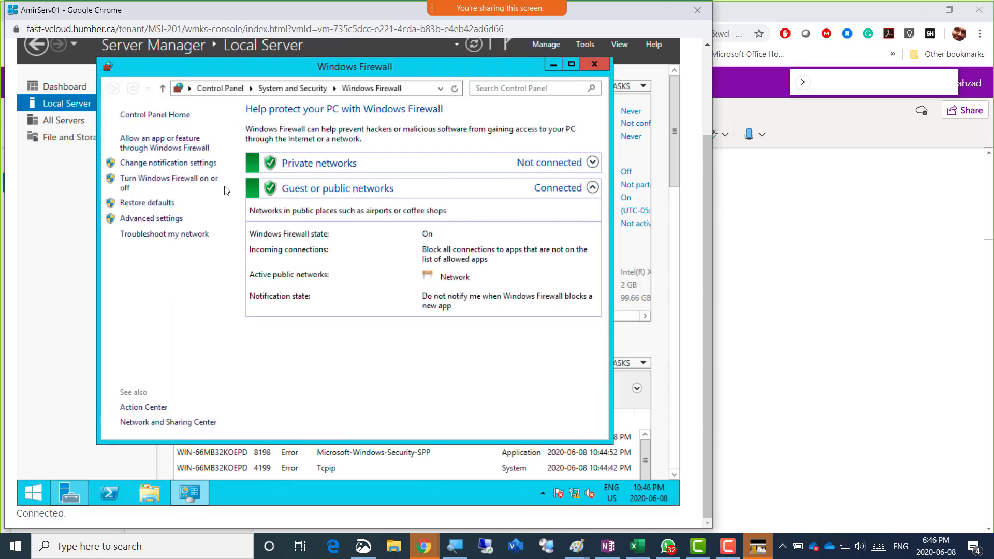
left_click(172, 185)
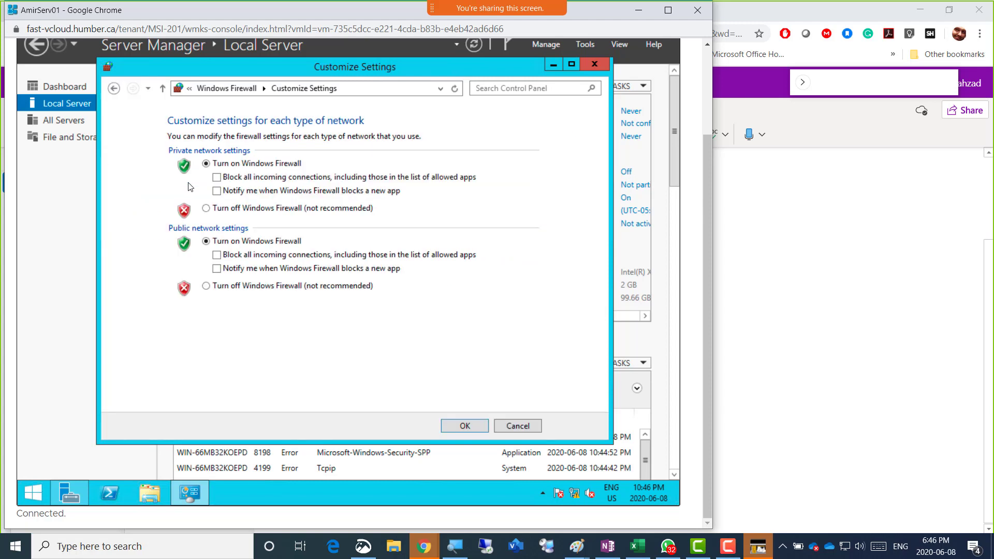
left_click(244, 209)
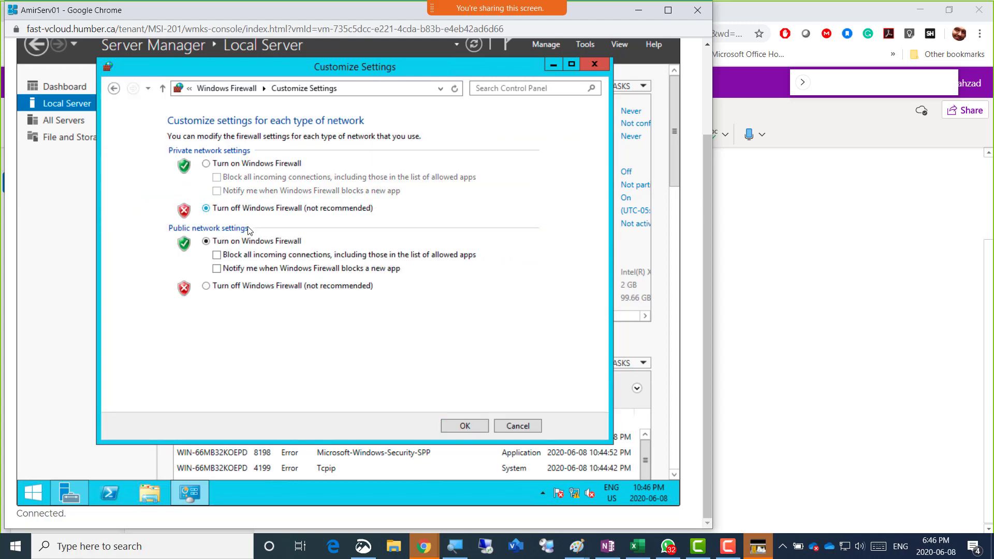
left_click(254, 287)
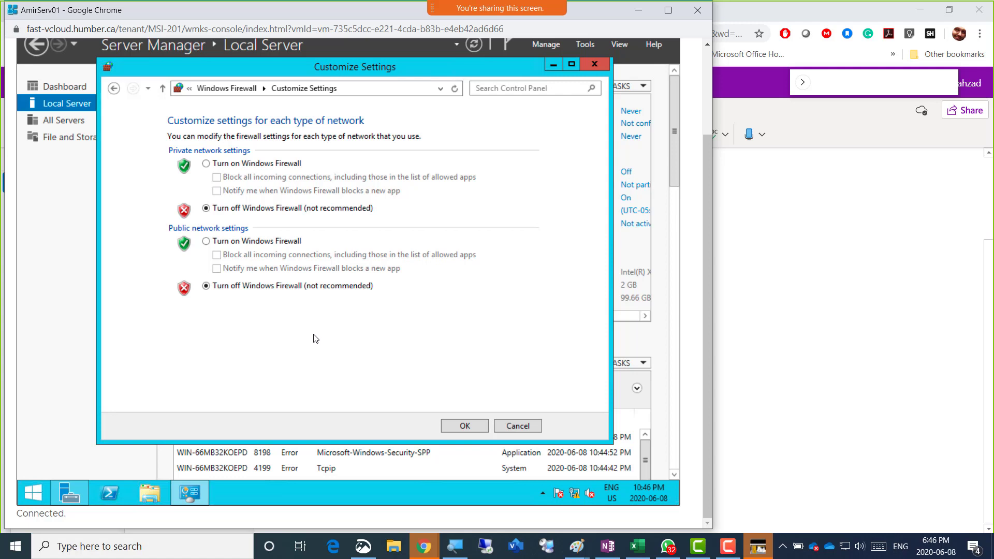
left_click(464, 425)
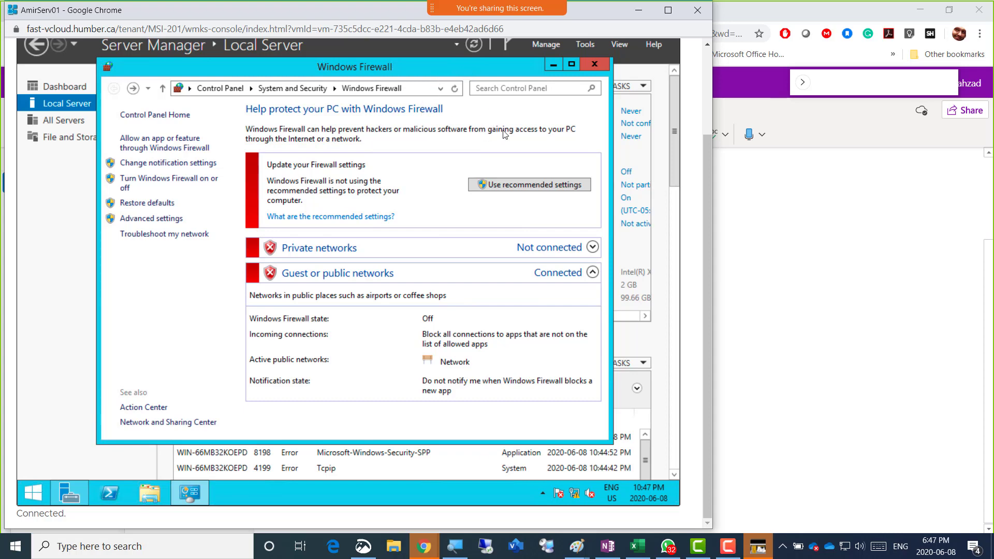
left_click(594, 65)
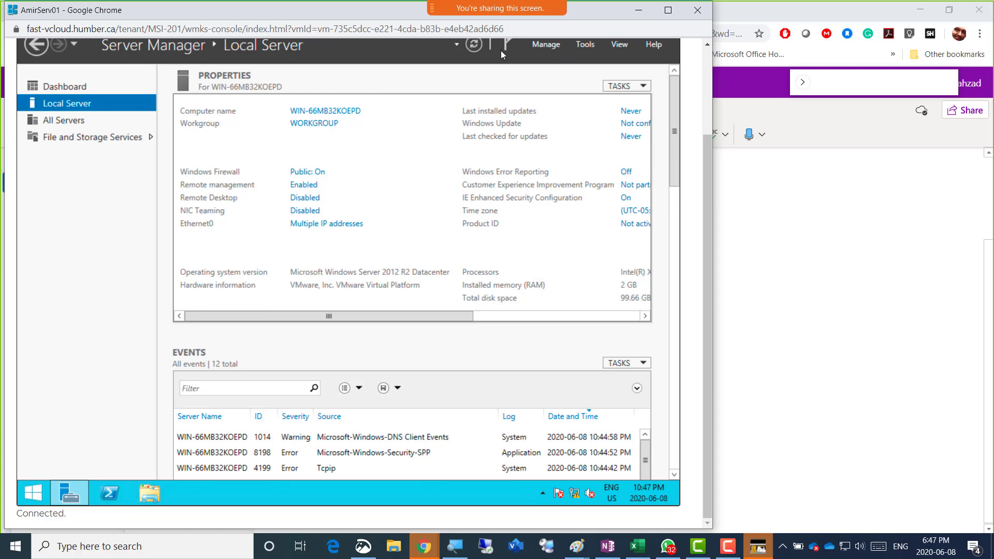
Refresh Local Server and scroll the properties to read the (UTC-05:00) Eastern Time (US & Canada) zone
left_click(471, 46)
left_click_drag(279, 314, 479, 253)
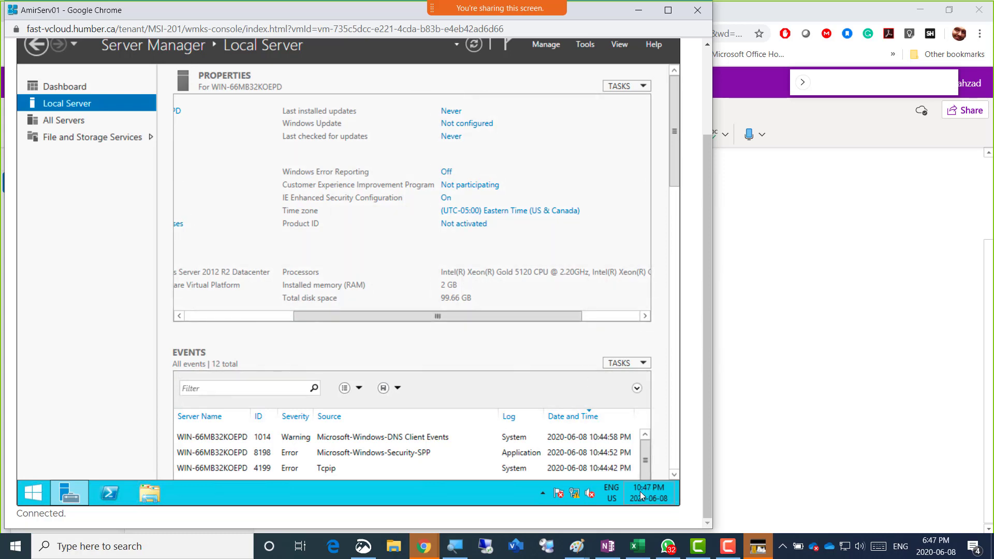
mouse_move(640, 491)
Change the clock's hour from 10 to 6 so it reads 6:48 PM on June 8, 2020
left_click(506, 213)
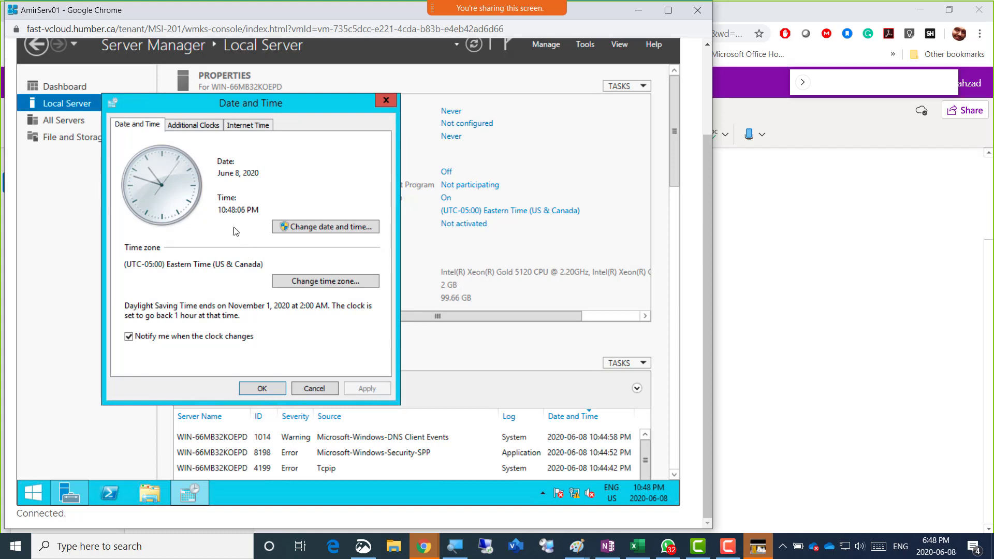
left_click(323, 228)
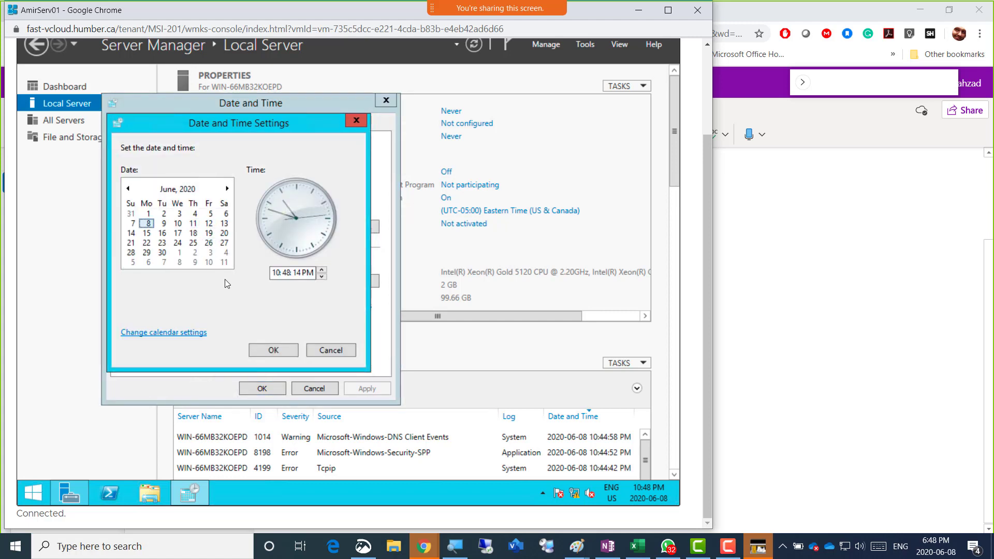
left_click(277, 273)
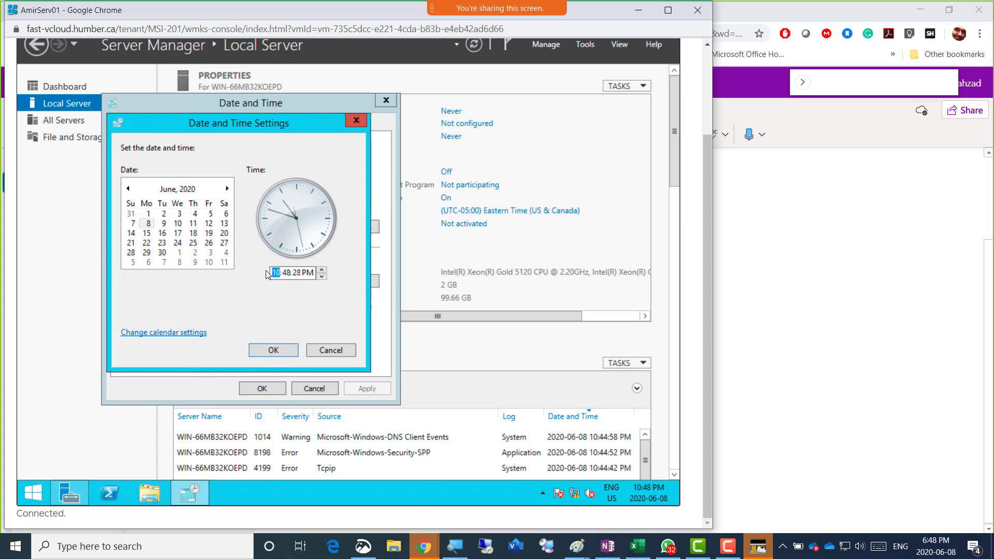
type("6")
left_click(278, 350)
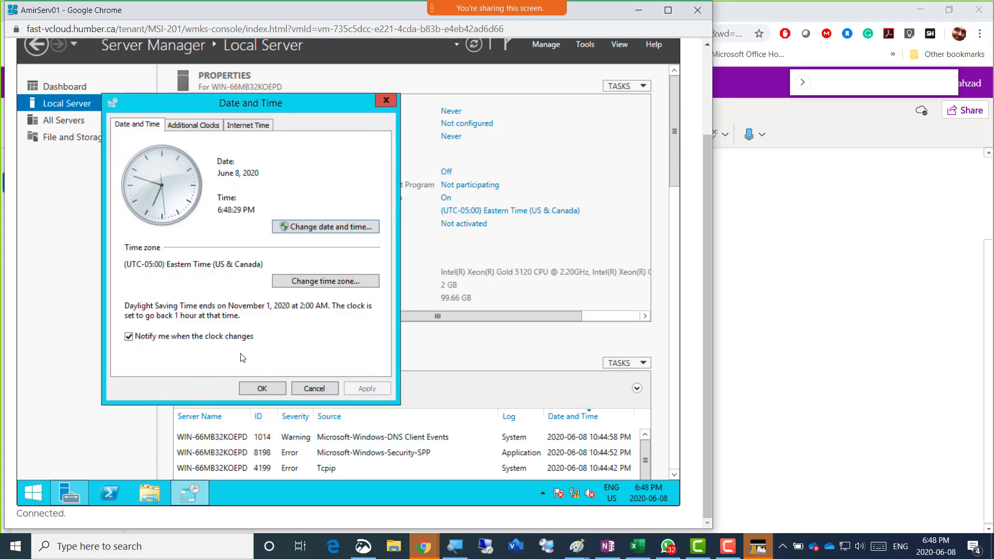
left_click(263, 390)
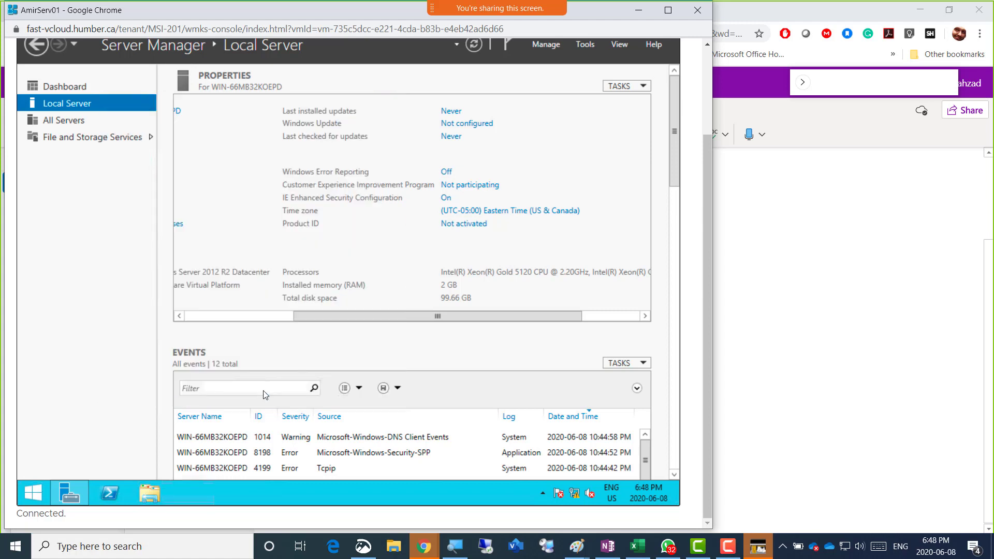
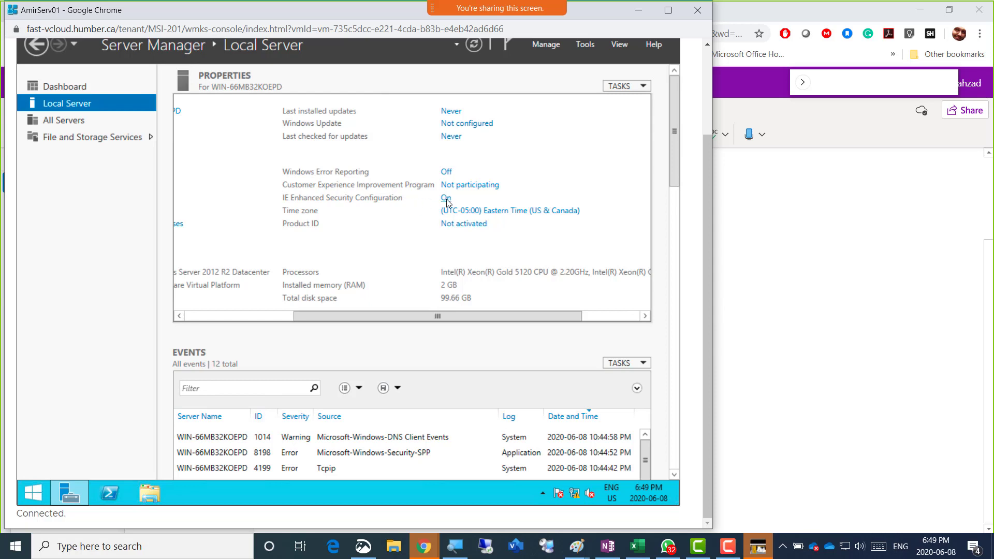
Set IE Enhanced Security Configuration to Off for Administrators and Users and confirm with OK
left_click(446, 198)
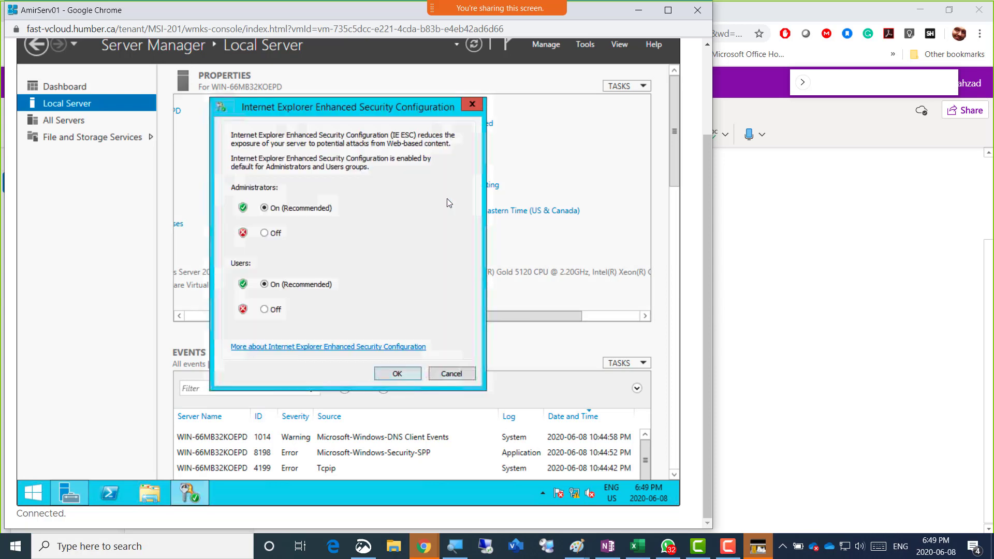
left_click(280, 233)
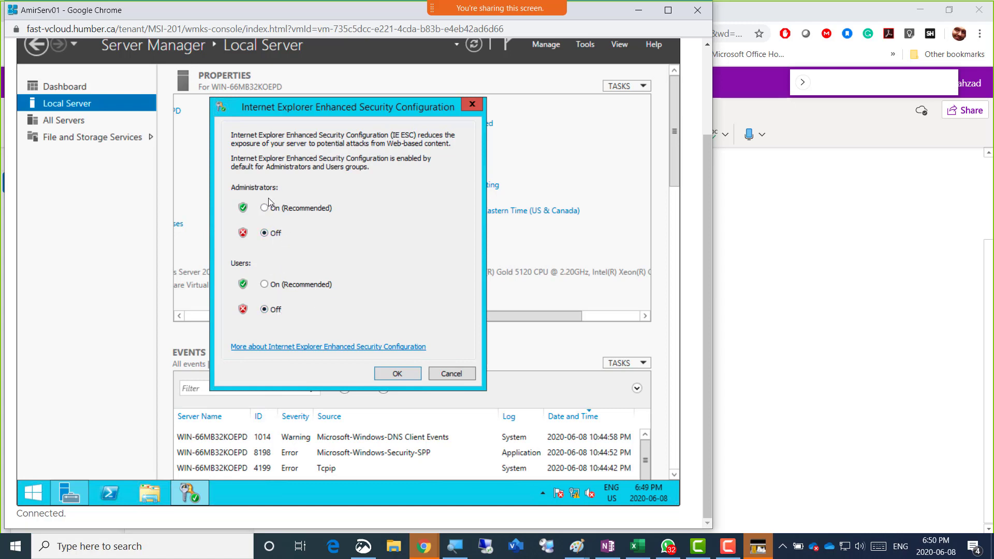
left_click(399, 377)
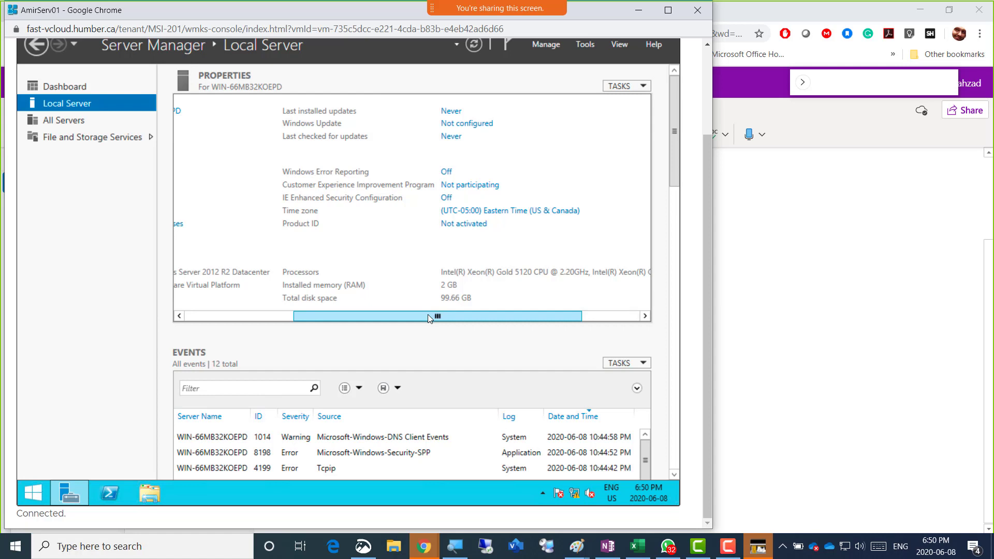
left_click_drag(420, 315, 281, 314)
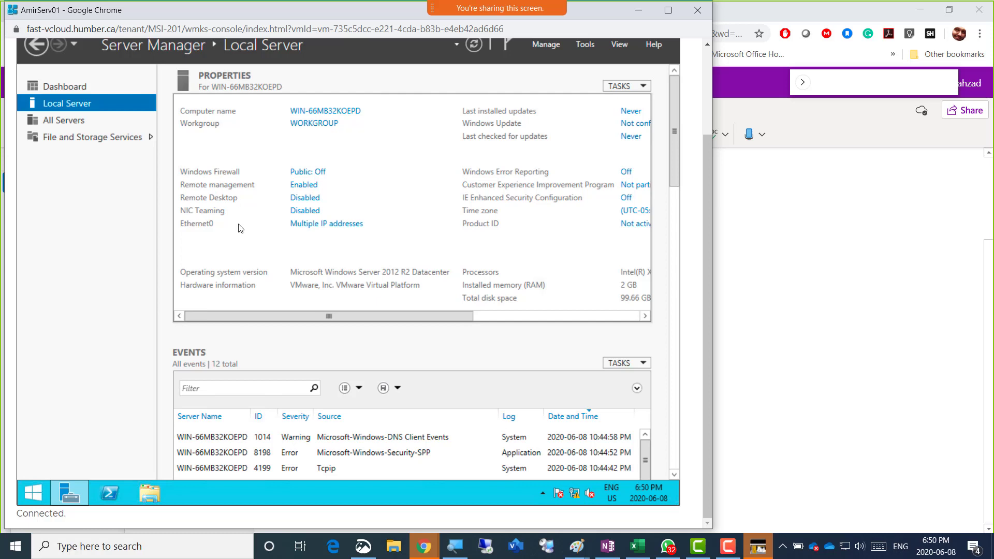
left_click_drag(243, 315, 410, 268)
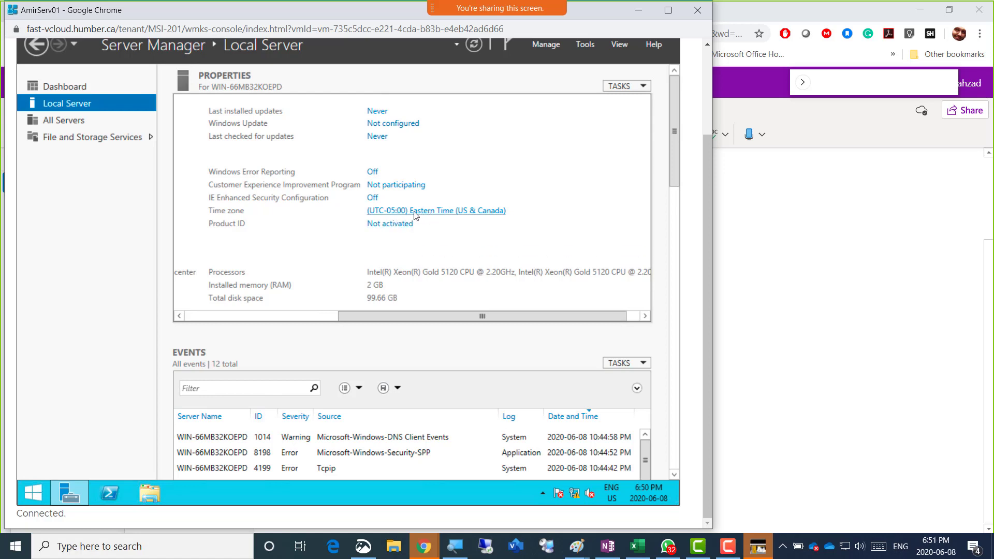
left_click(432, 211)
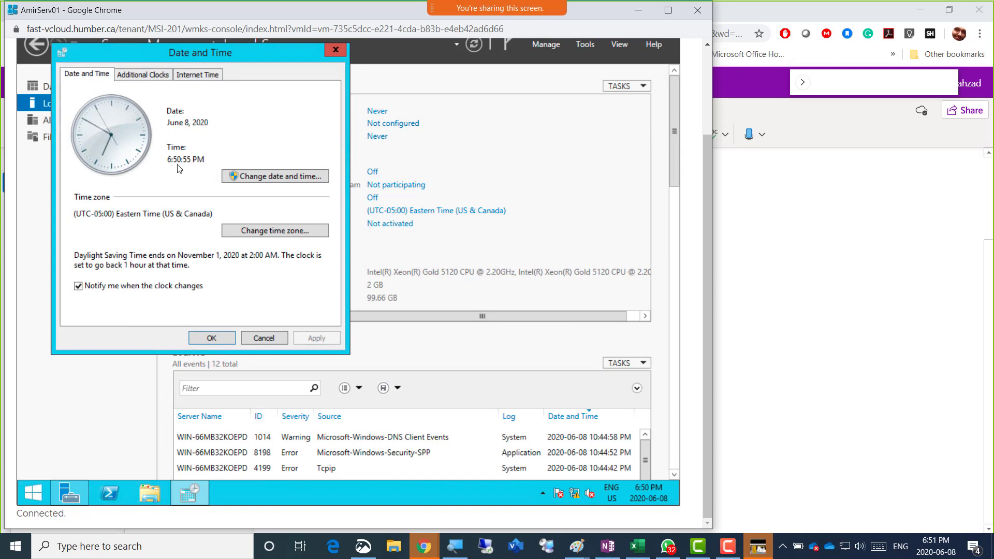
left_click_drag(168, 161, 204, 162)
left_click_drag(184, 212, 136, 213)
left_click(287, 181)
left_click(230, 223)
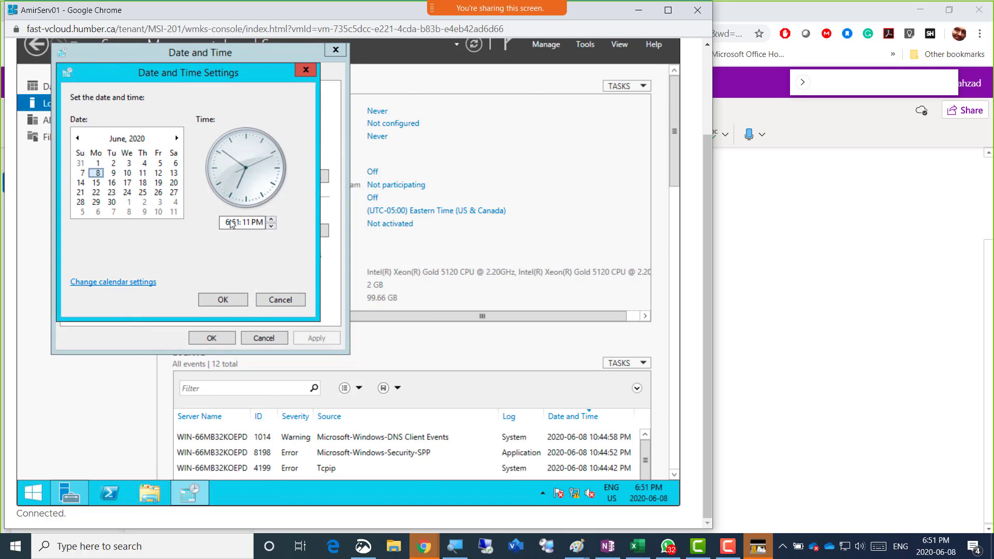
left_click(231, 222)
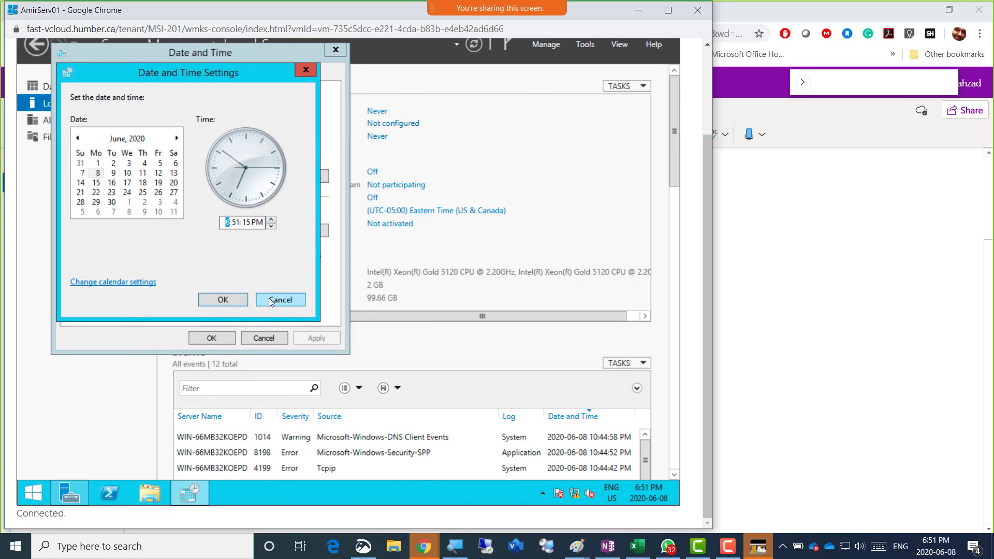
left_click(225, 300)
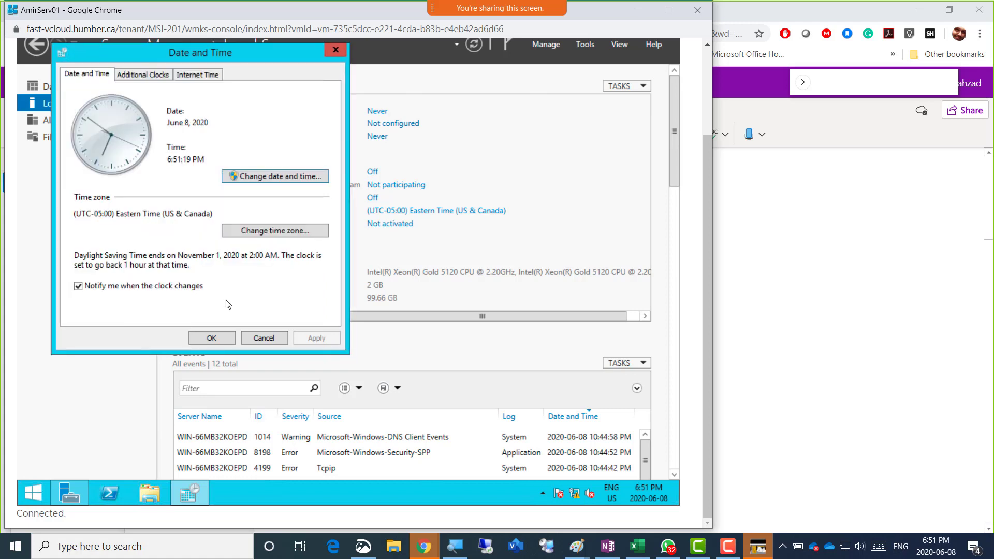
left_click(206, 336)
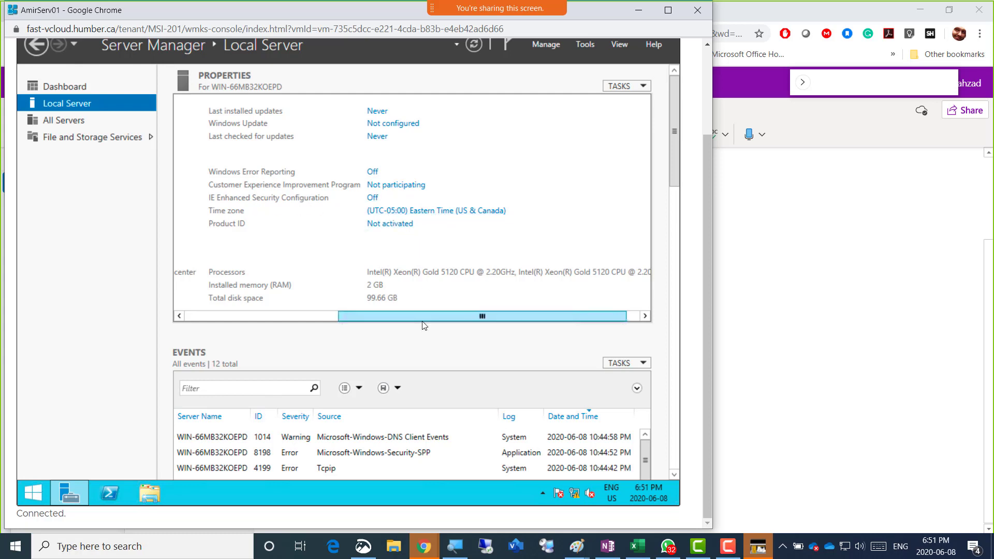
left_click_drag(403, 319, 368, 317)
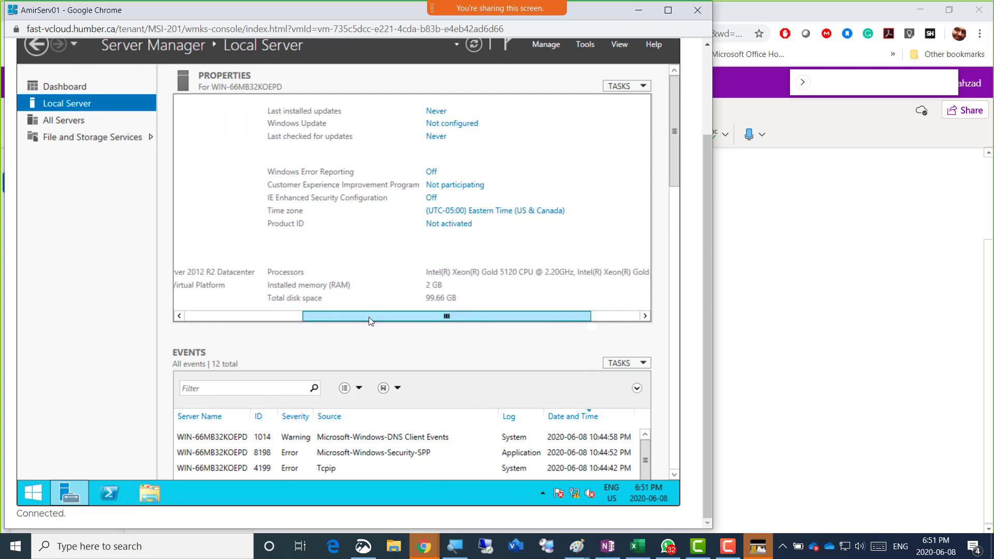
left_click(335, 546)
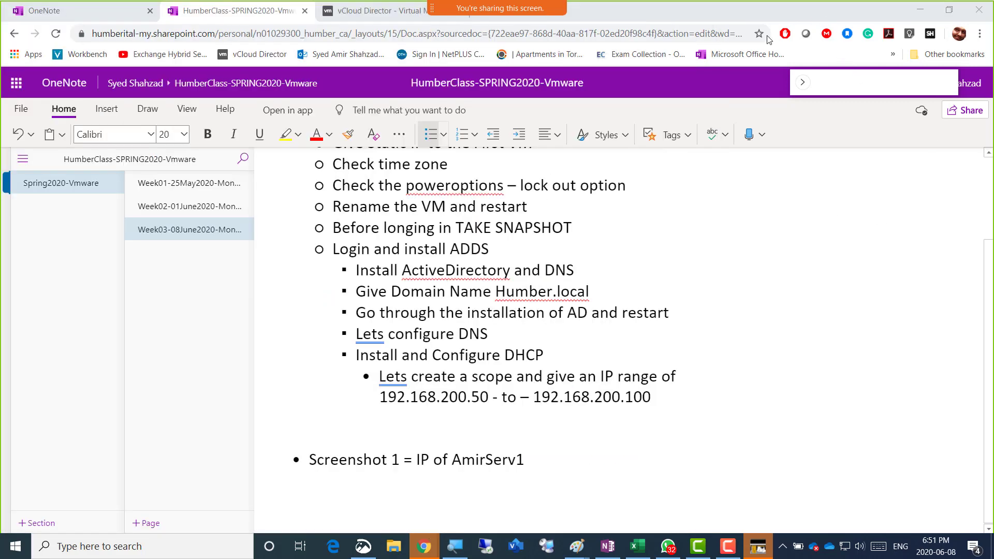
Add bullets 'Turn off firewall' and 'Turn off IE Enhanced Security' below 'Check time zone' in OneNote
left_click(828, 11)
scroll(538, 244, "up", 3)
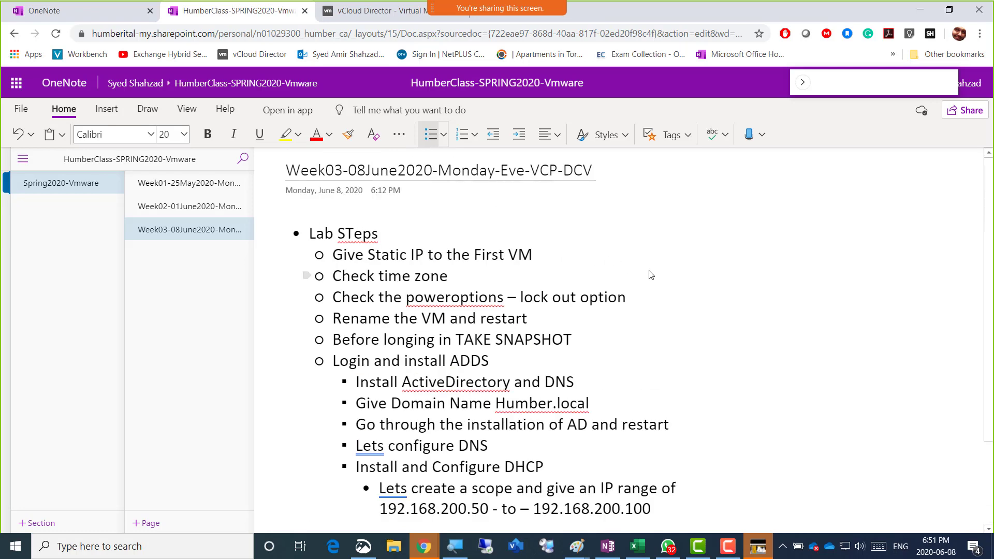
left_click(465, 284)
key("Return")
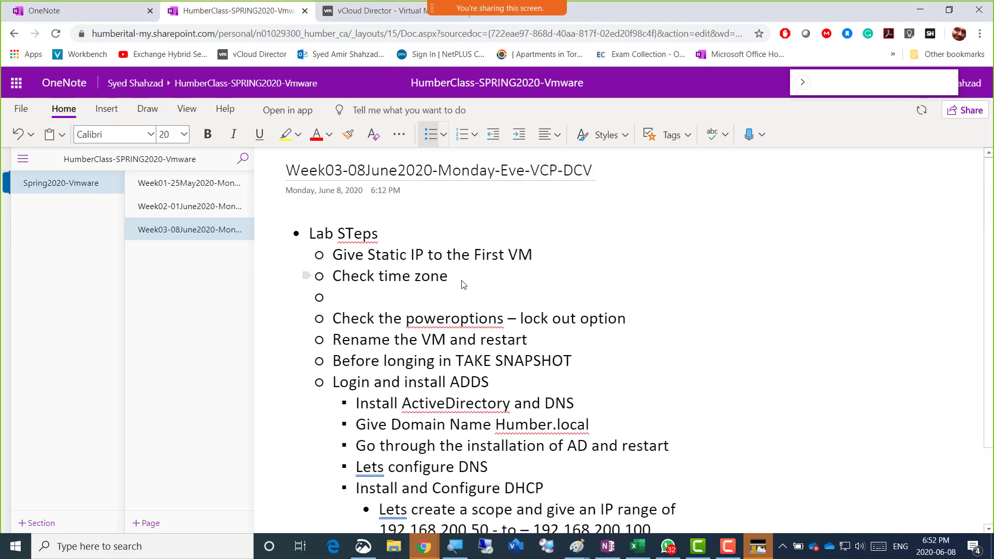
type("Turn off firewall")
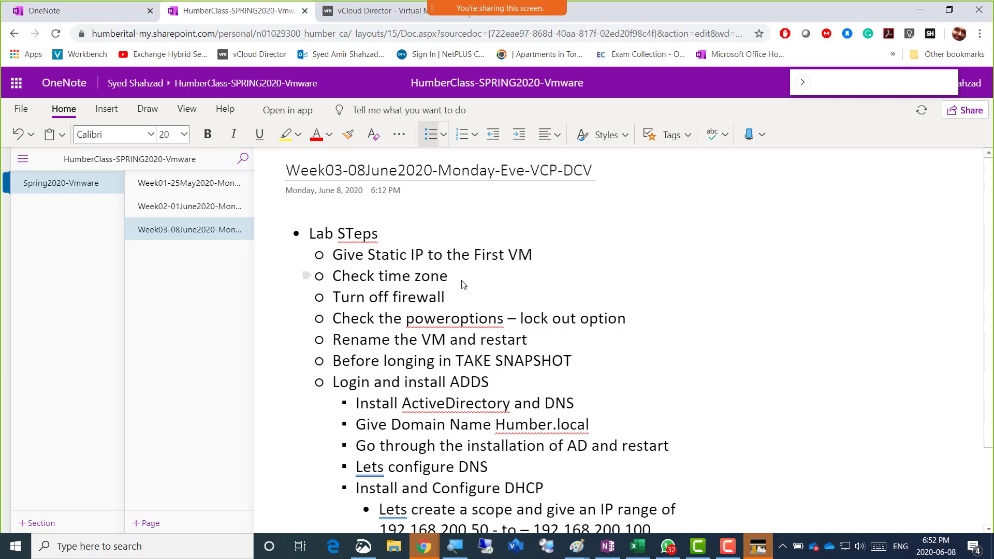
key("Return")
type("Tur")
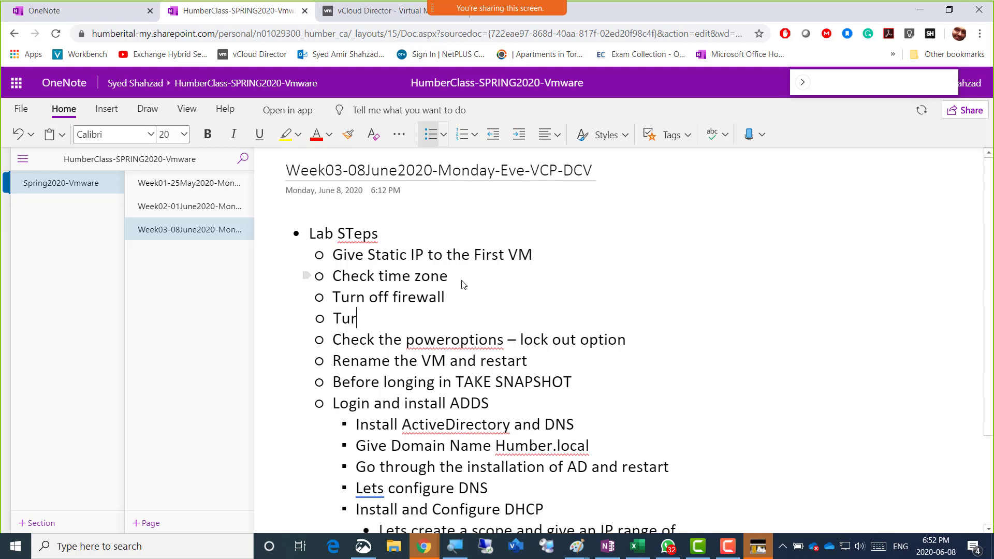
type("n off IE Enha")
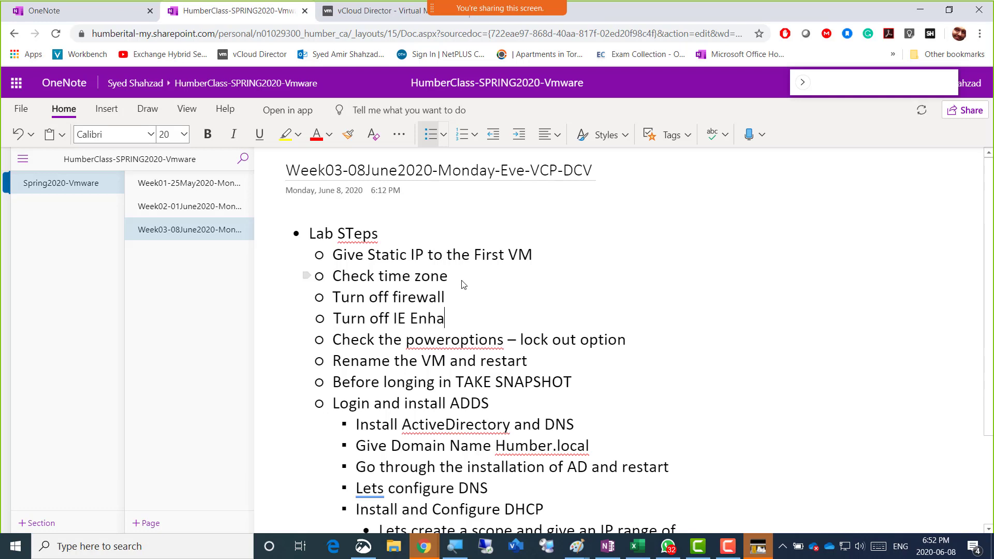
type("nced Security")
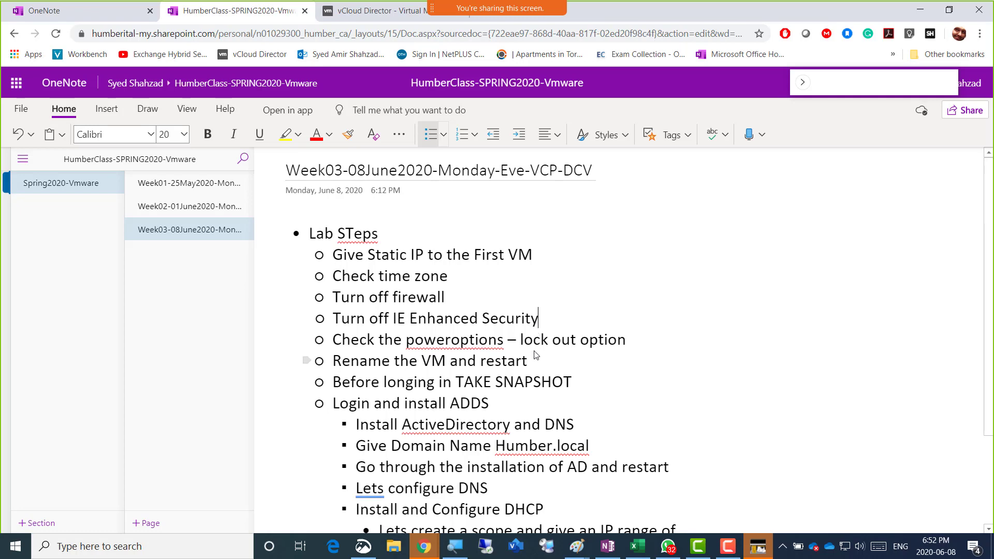
scroll(534, 352, "down", 3)
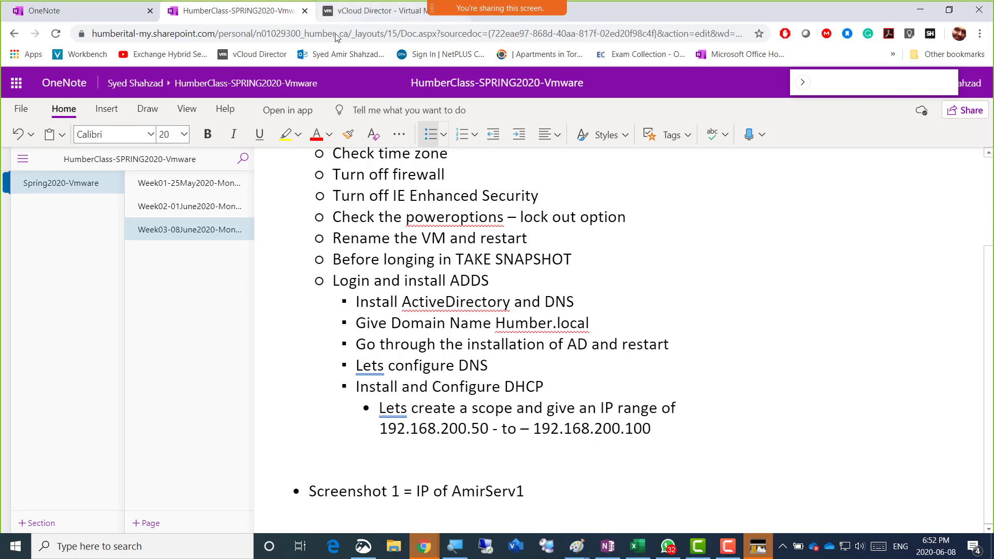
Copy the 'Screenshot 1 = IP of AmirServ1' line and switch to another window
left_click_drag(526, 485, 308, 491)
key("ctrl+c")
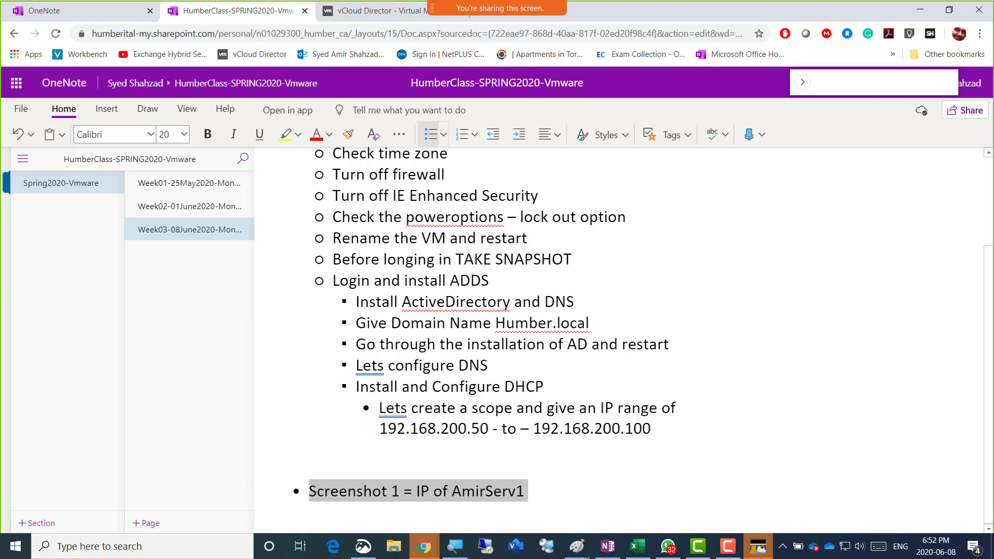
key("alt+Tab")
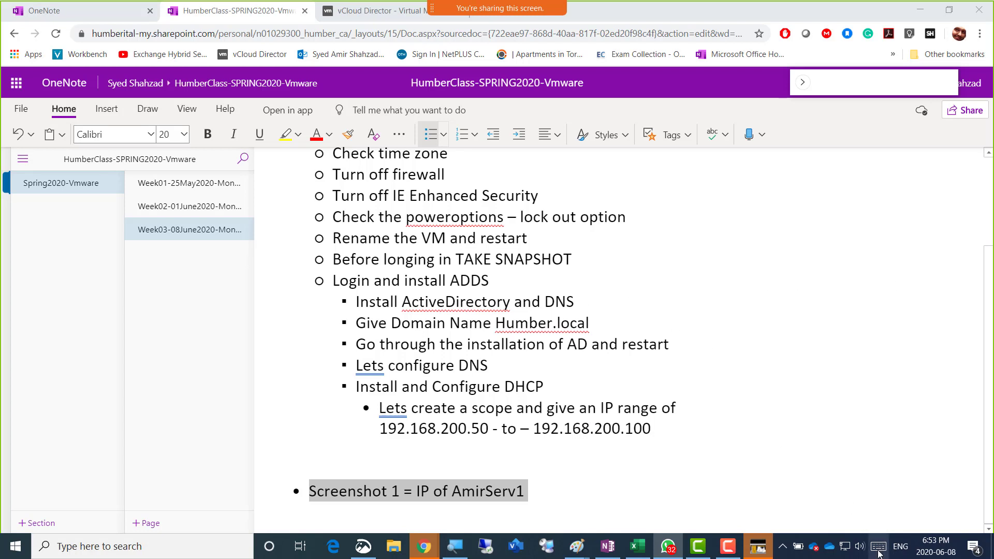
Bring up the Untitled Paint setup notes, then cycle back to the OneNote lab notes
mouse_move(577, 547)
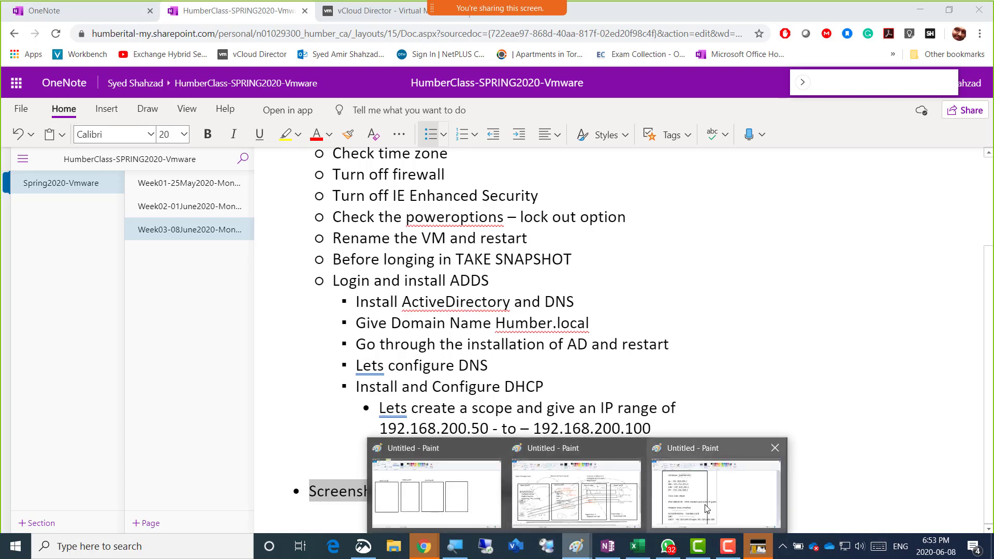
left_click(584, 467)
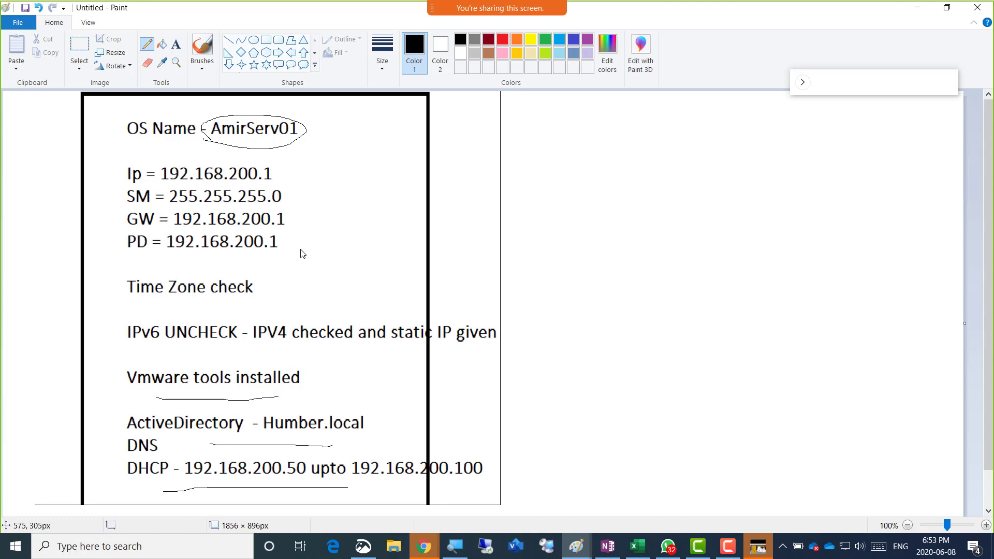
key("alt+Tab")
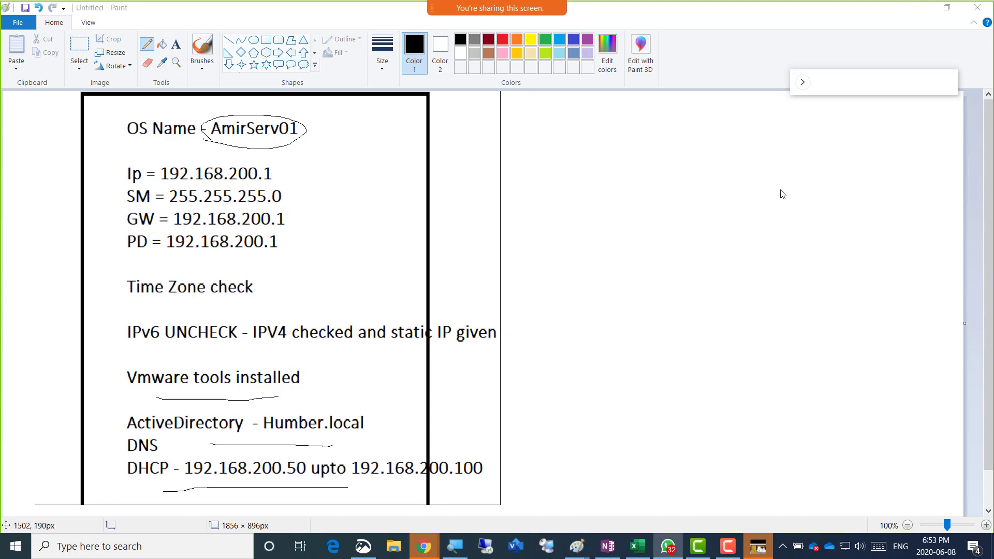
key("alt+Tab")
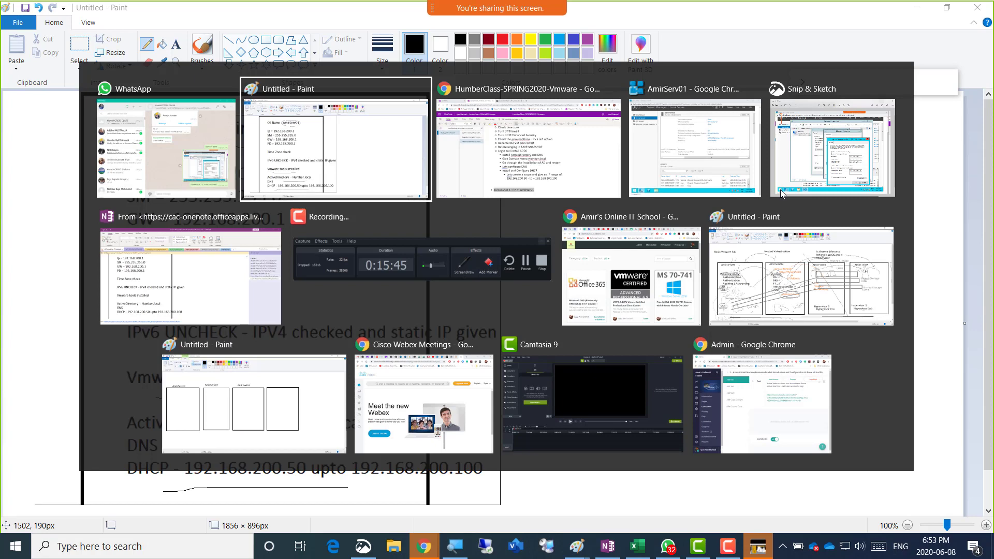
key("alt+Tab")
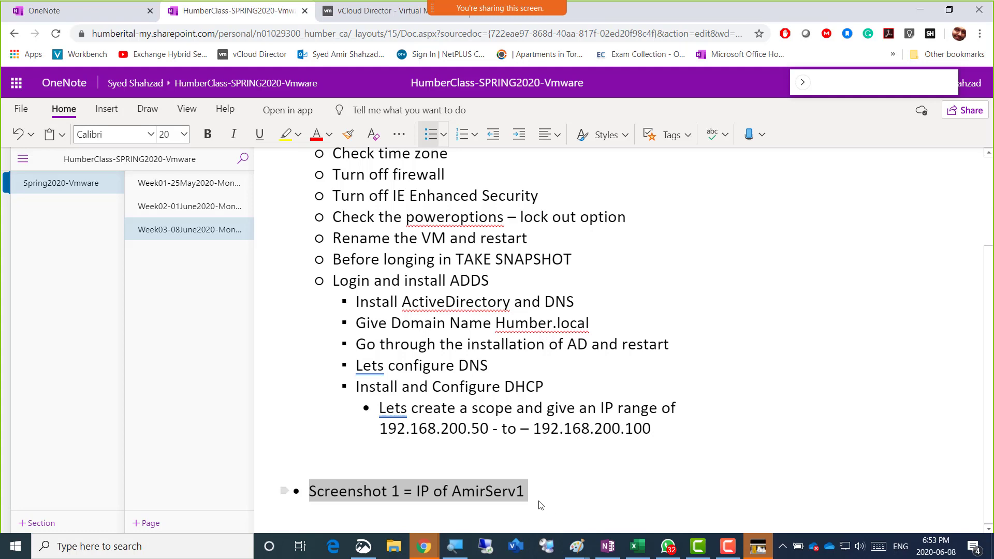
Switch through the open windows until the AmirServ01 console is in front
key("alt+Tab")
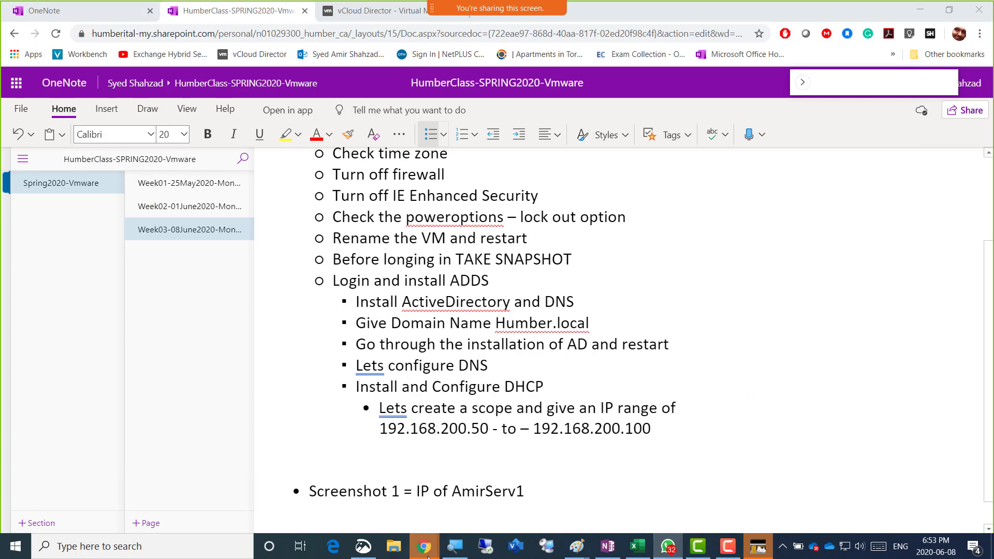
mouse_move(432, 552)
key("alt+Tab")
key("Tab")
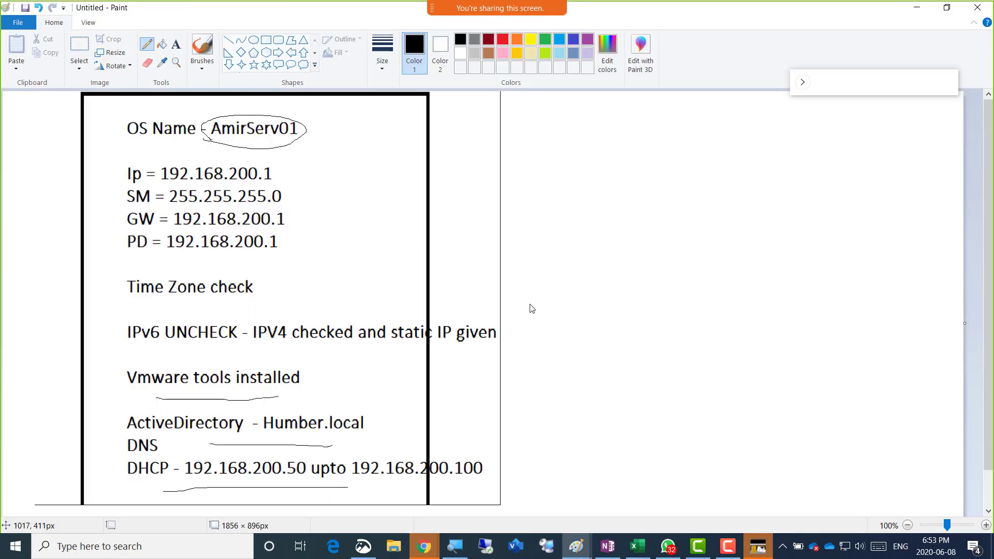
key("alt+Tab")
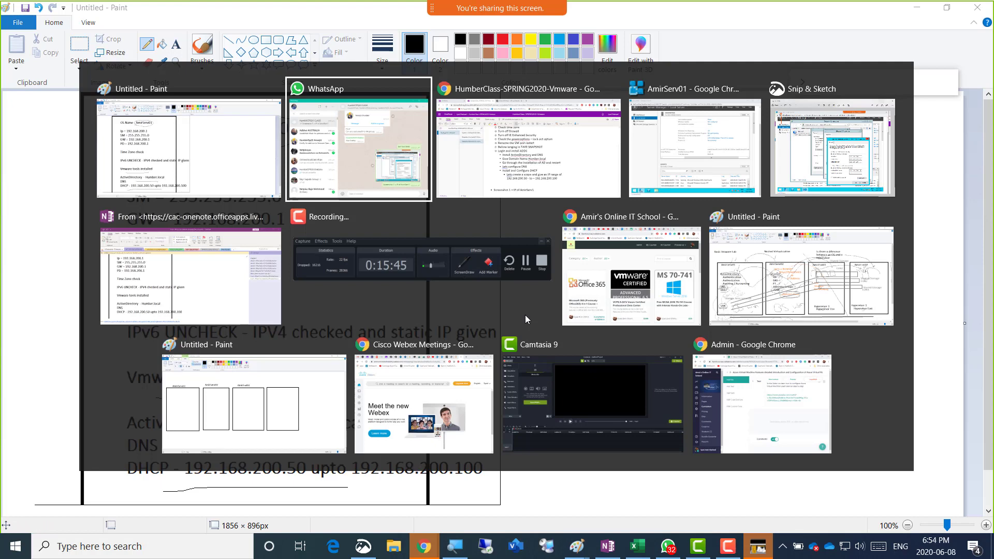
key("Tab")
key("Tab")
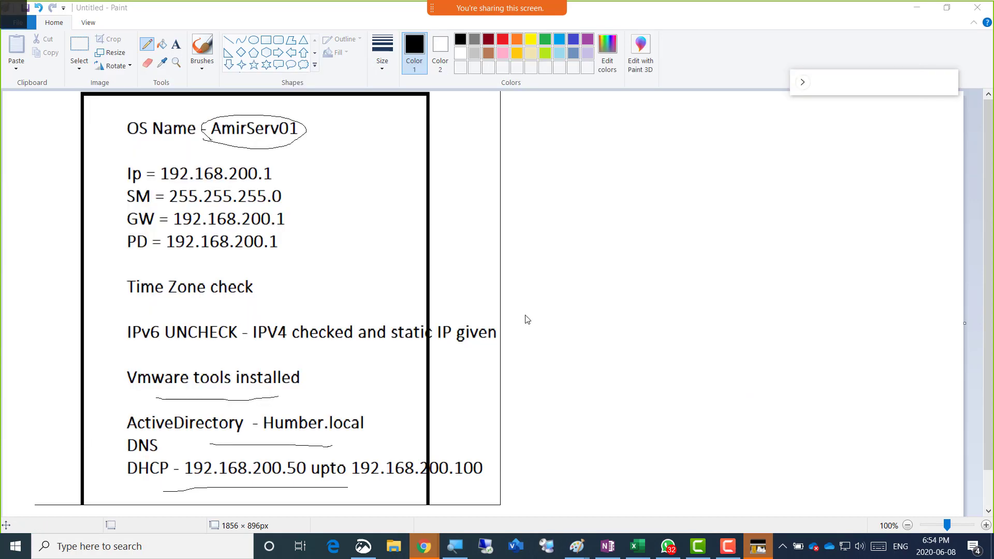
left_click_drag(337, 316, 371, 316)
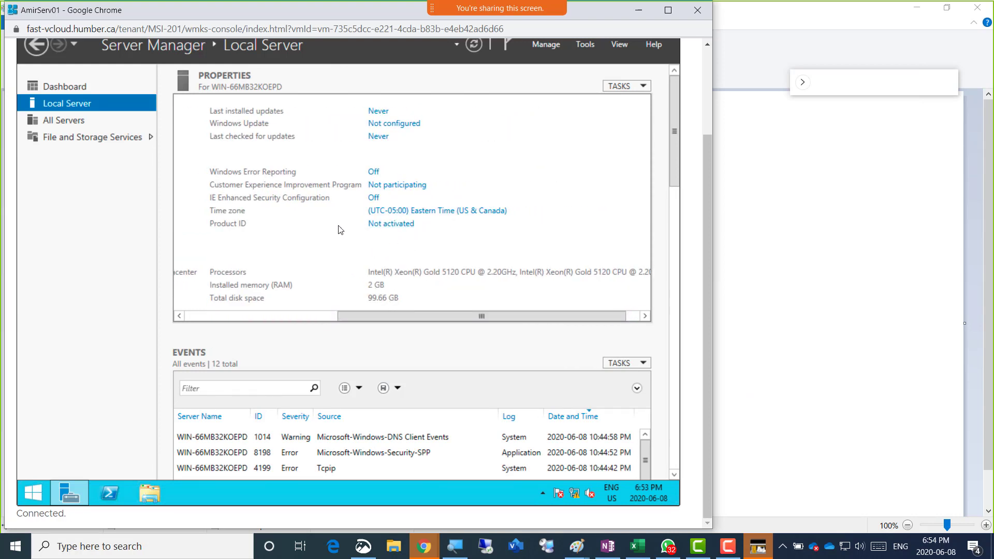
Open the Win+X admin tools menu from the VM's Start button
left_click_drag(377, 318, 217, 314)
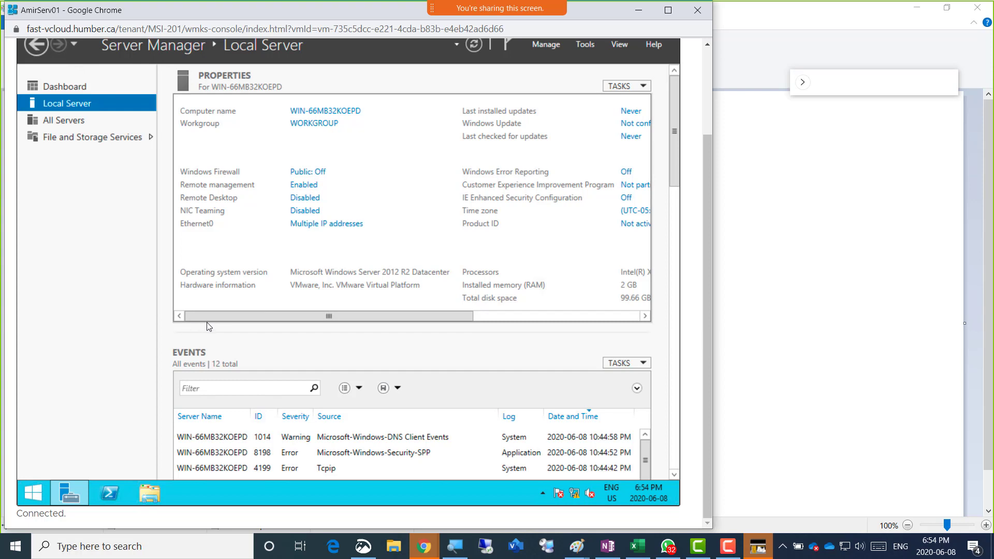
right_click(32, 491)
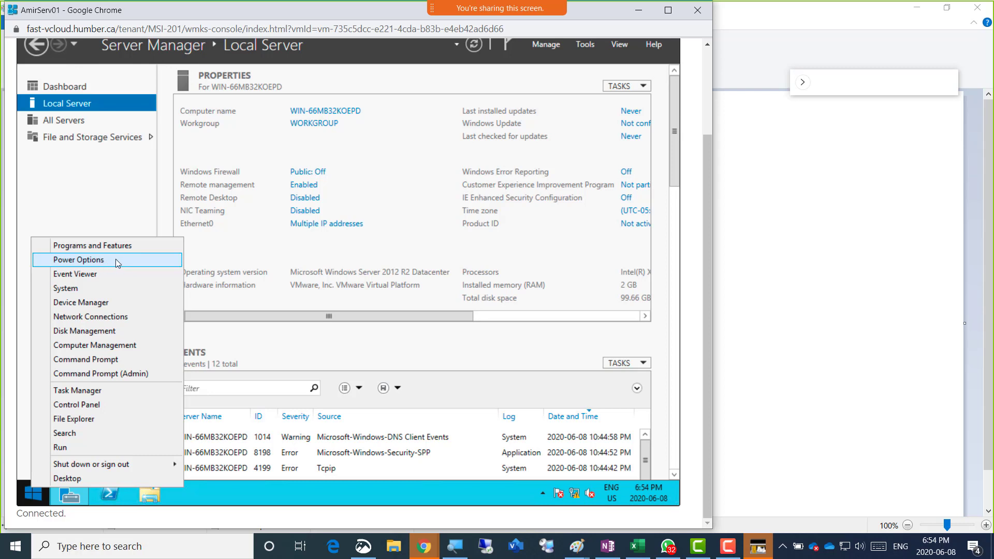
right_click(30, 497)
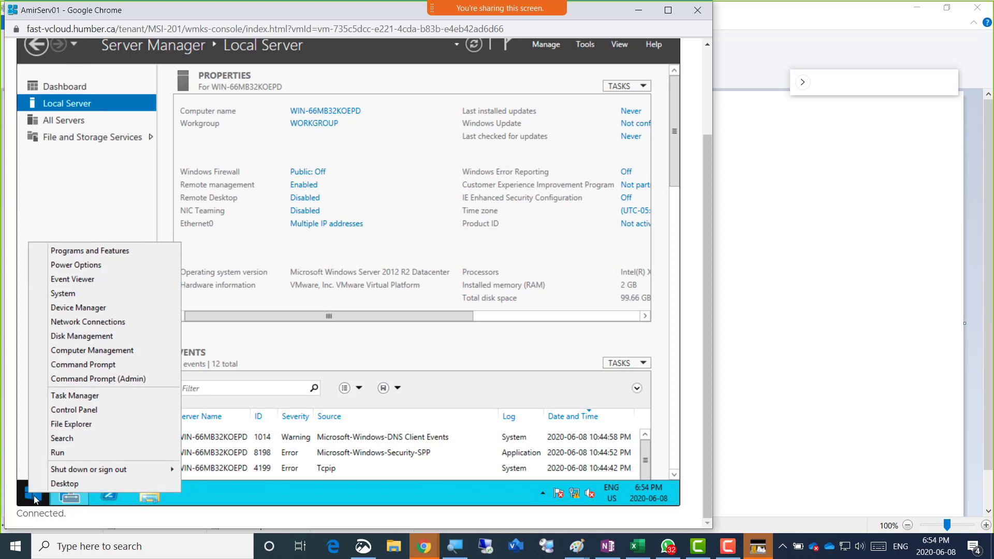
left_click(87, 268)
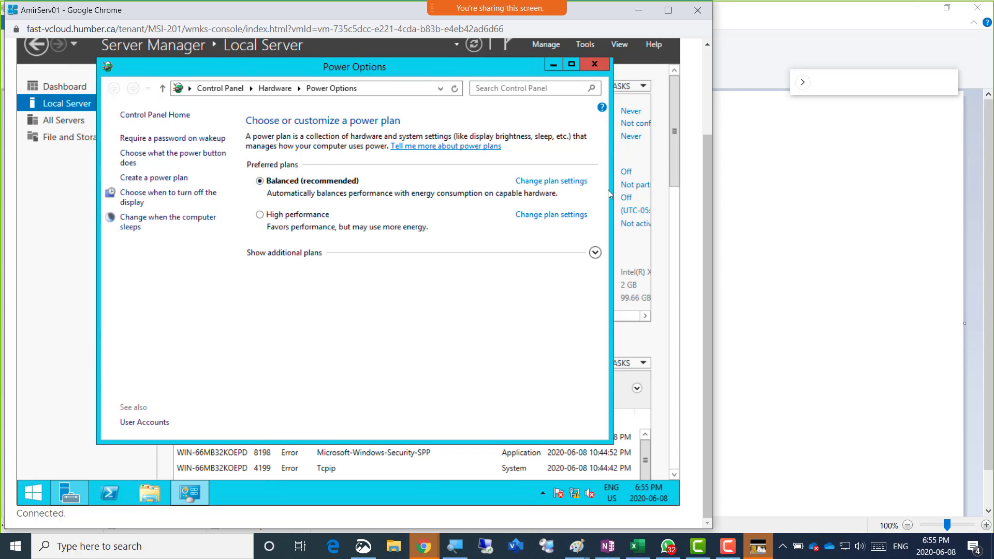
left_click(551, 184)
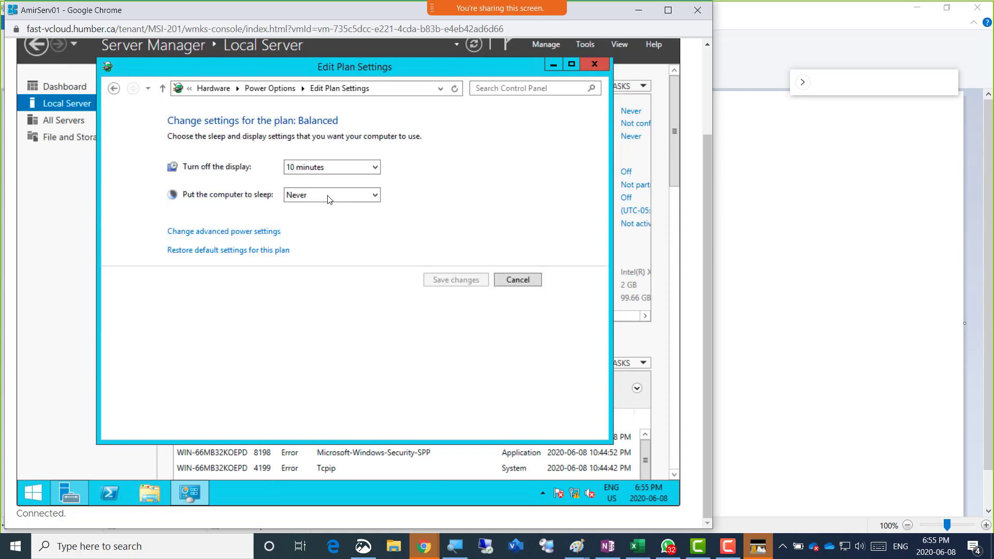
left_click(375, 168)
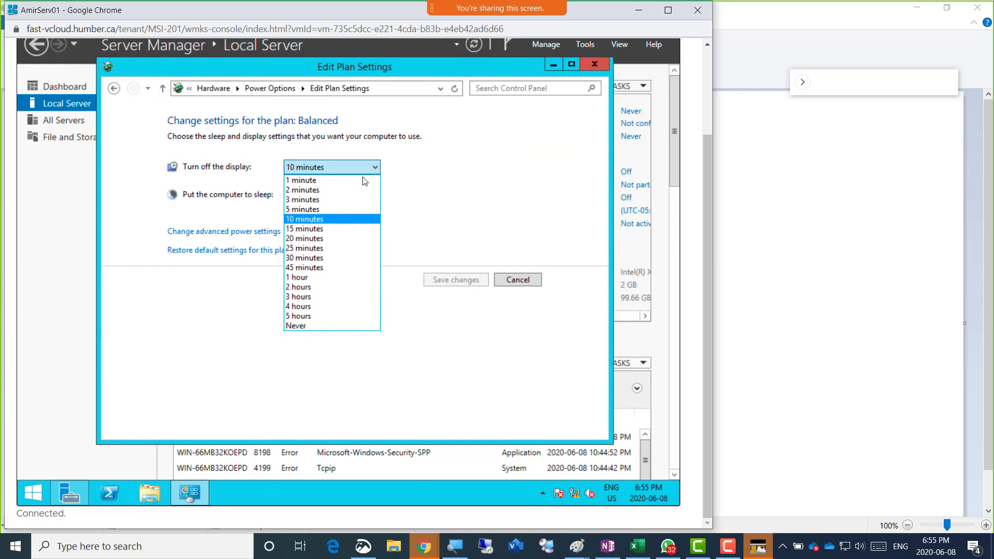
left_click(321, 327)
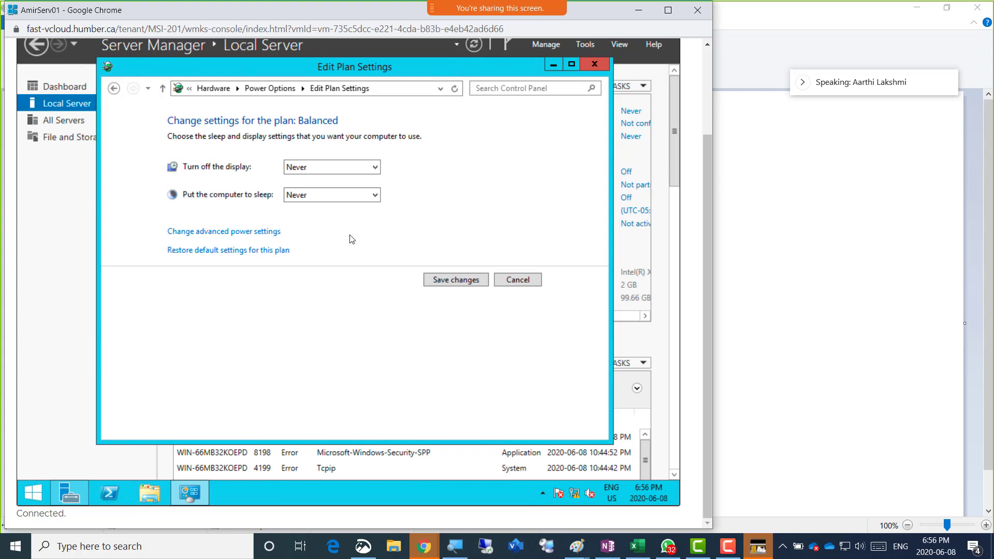
left_click(598, 67)
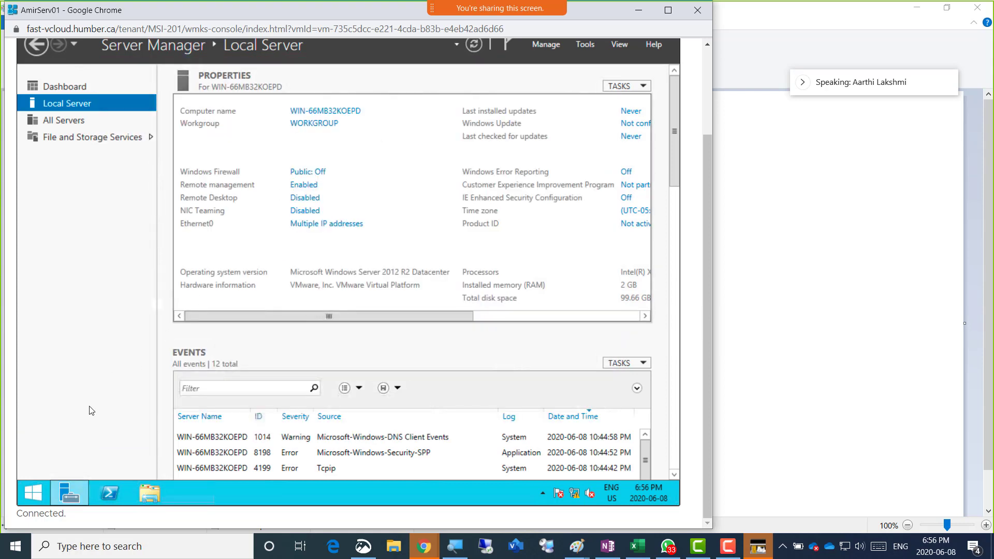
Set the Balanced plan's 'Turn off the display' to Never in Power Options and save
right_click(34, 491)
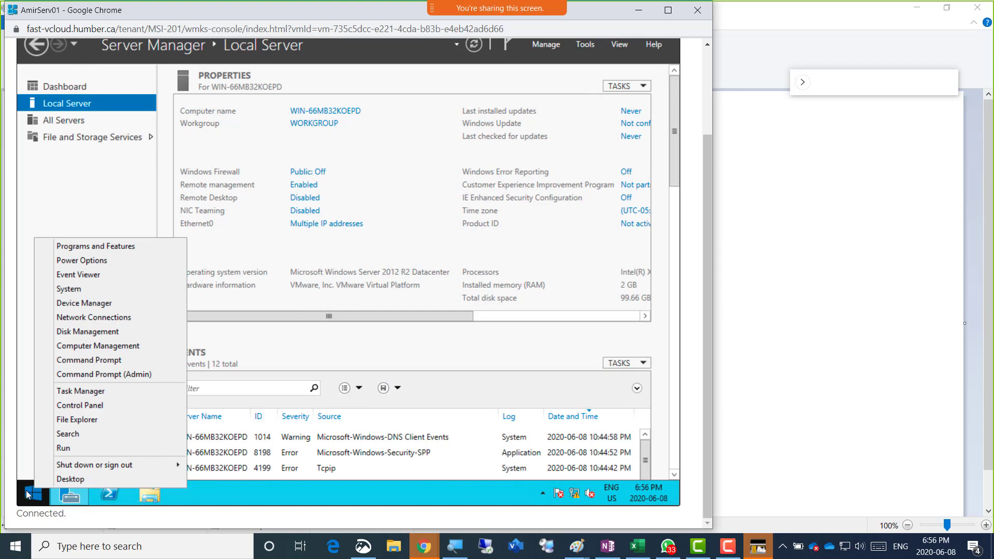
left_click(105, 262)
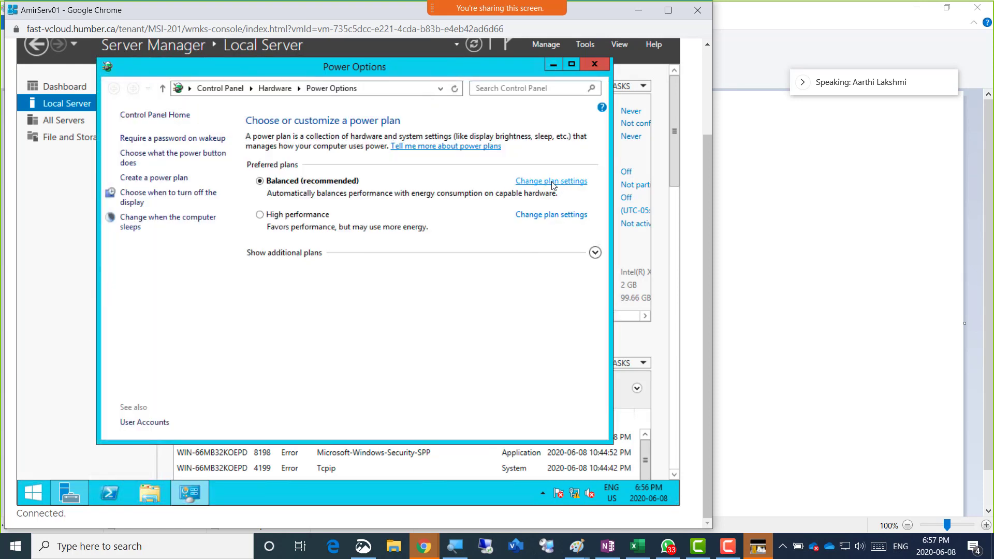
left_click(549, 183)
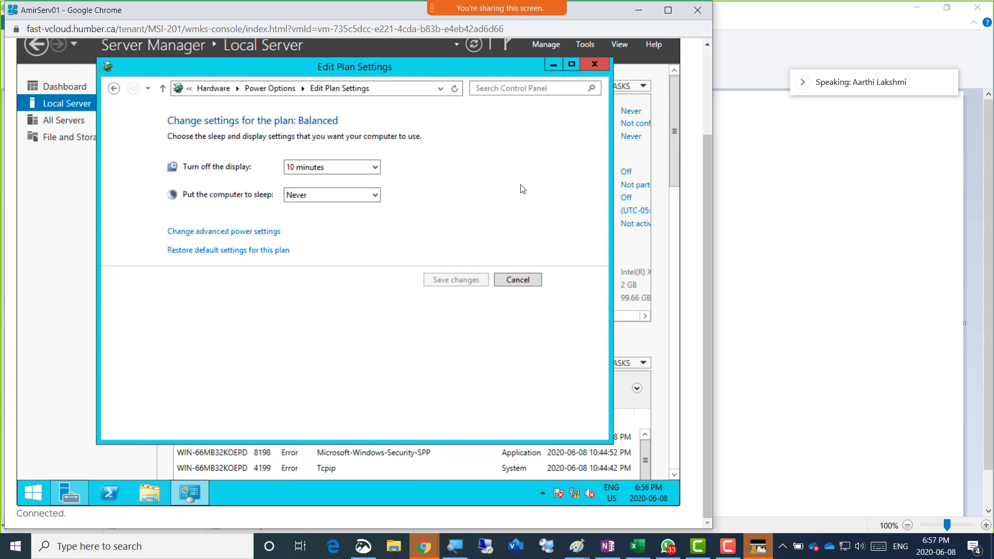
left_click(376, 168)
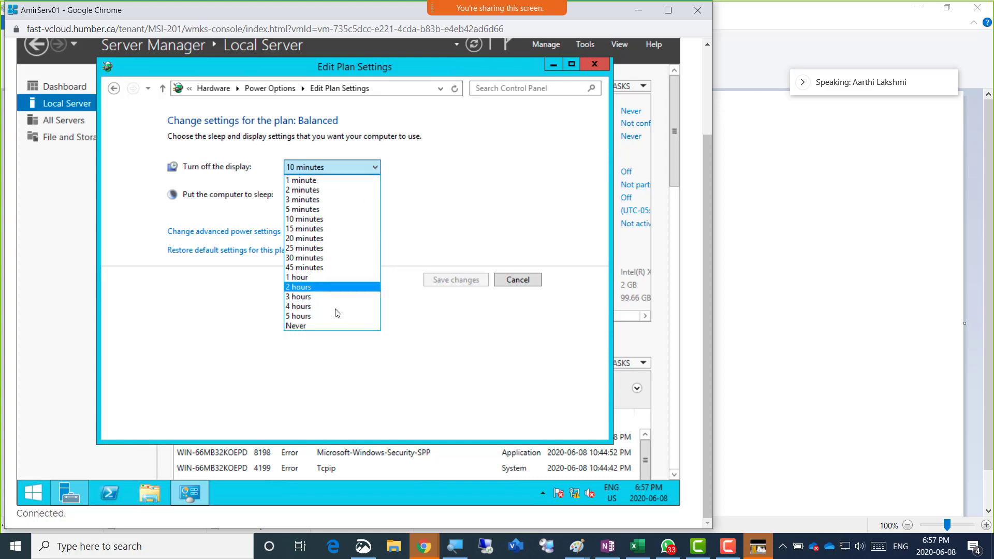
left_click(323, 326)
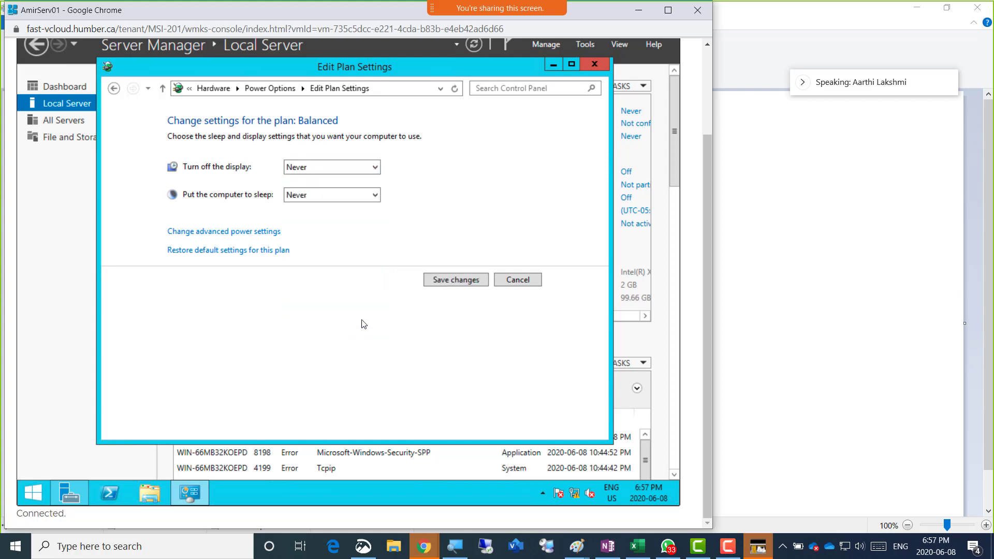
left_click(443, 286)
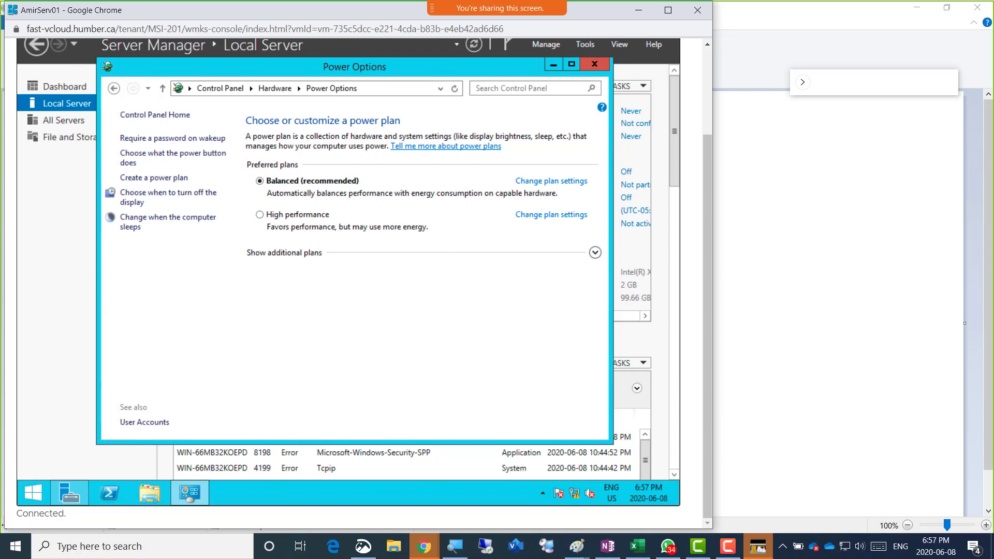
View the class photo in WhatsApp, then drag its window almost off-screen to the right
key("alt+Tab")
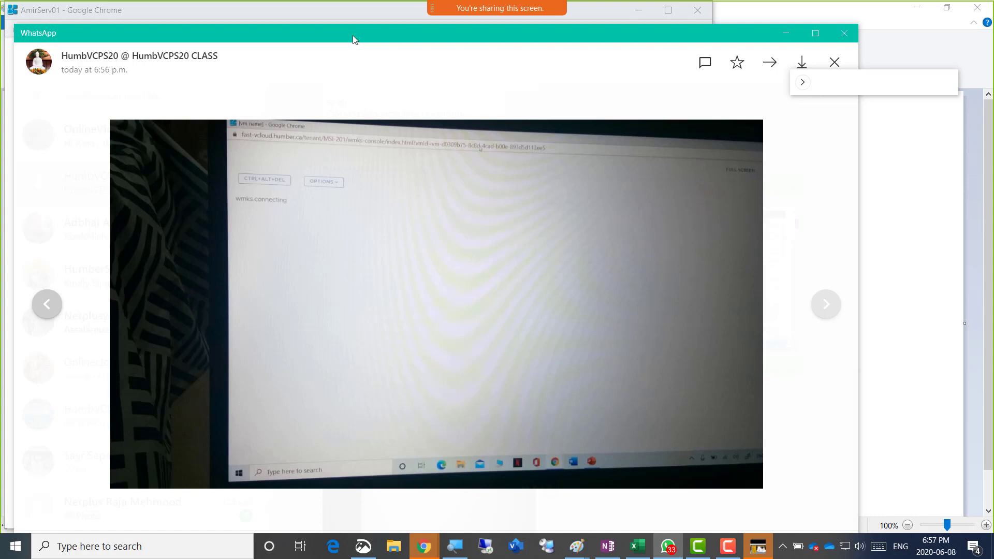
left_click_drag(352, 35, 993, 39)
left_click_drag(765, 36, 993, 8)
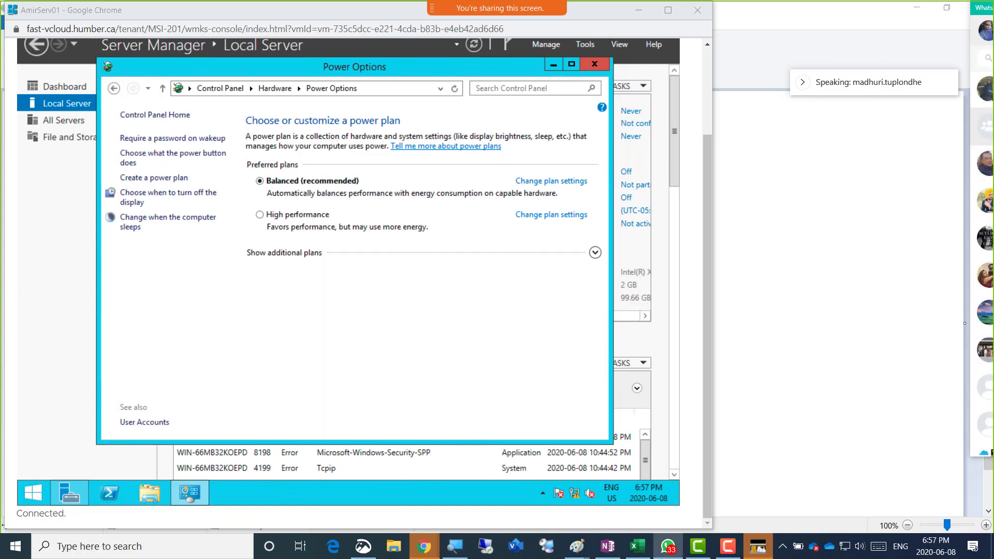
Confirm the Balanced plan's display timeout still reads Never, cancel, and close Power Options
left_click(550, 185)
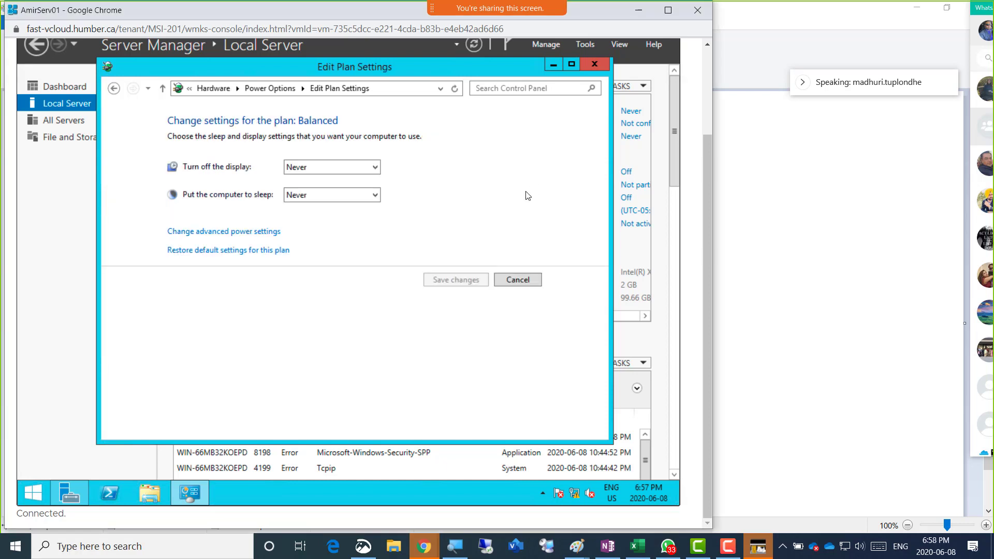
left_click(318, 171)
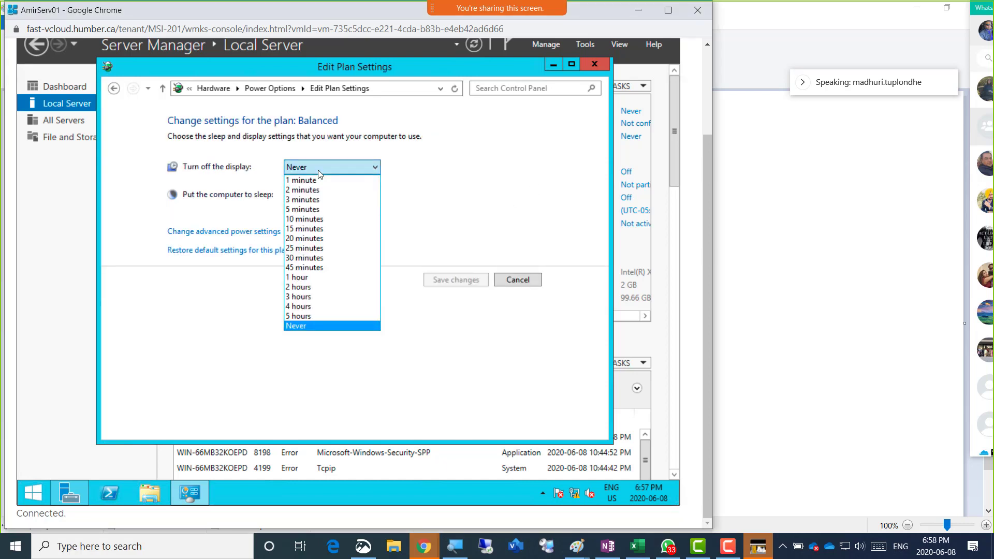
left_click(318, 170)
left_click(318, 171)
left_click(319, 171)
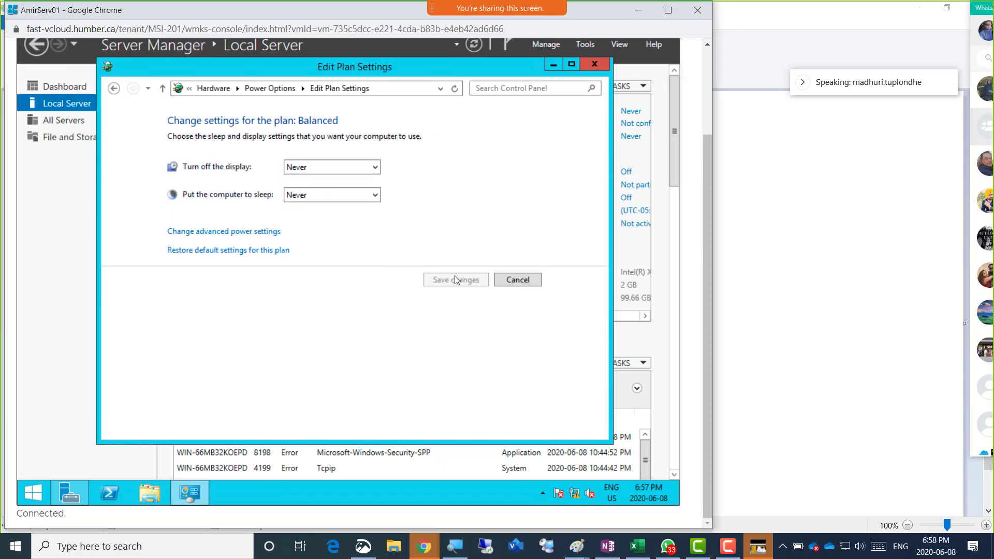
left_click(511, 282)
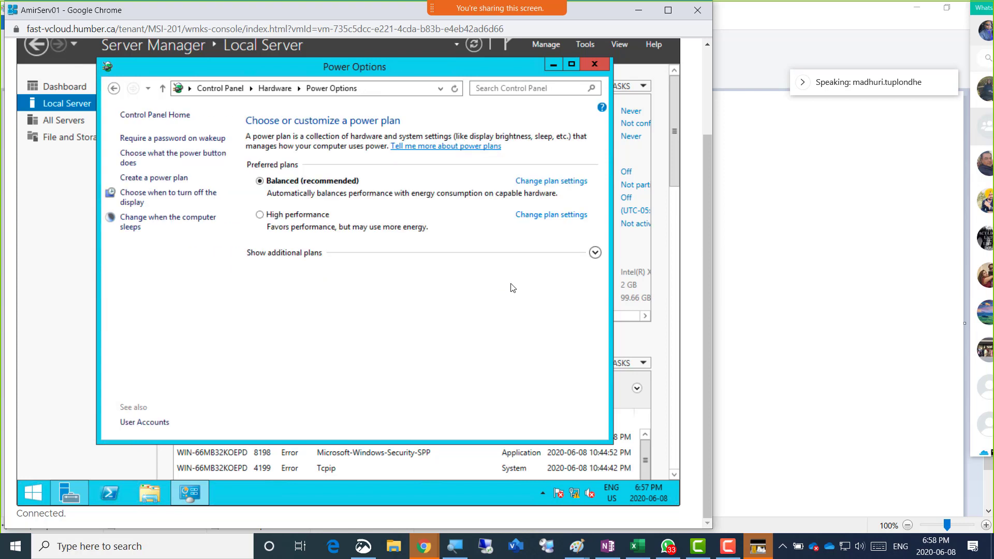
left_click(595, 64)
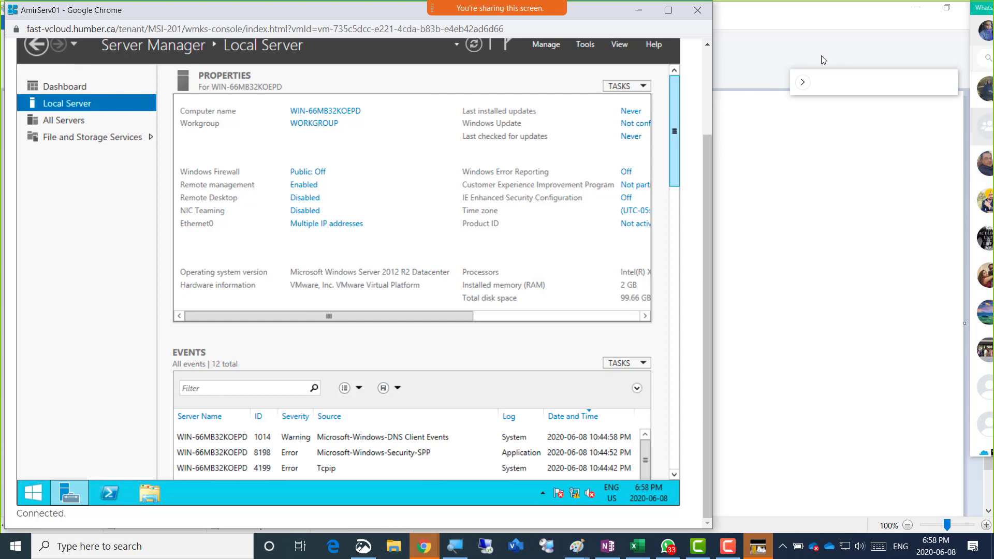
left_click(425, 547)
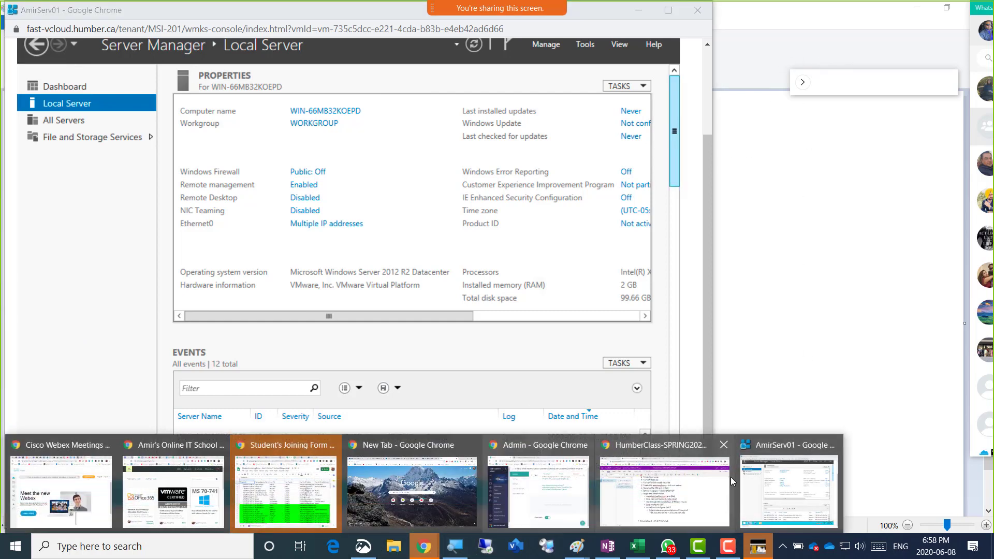
Colour the five completed OneNote lab steps green, select 'TAKE SNAPSHOT', and return to the console
left_click(722, 481)
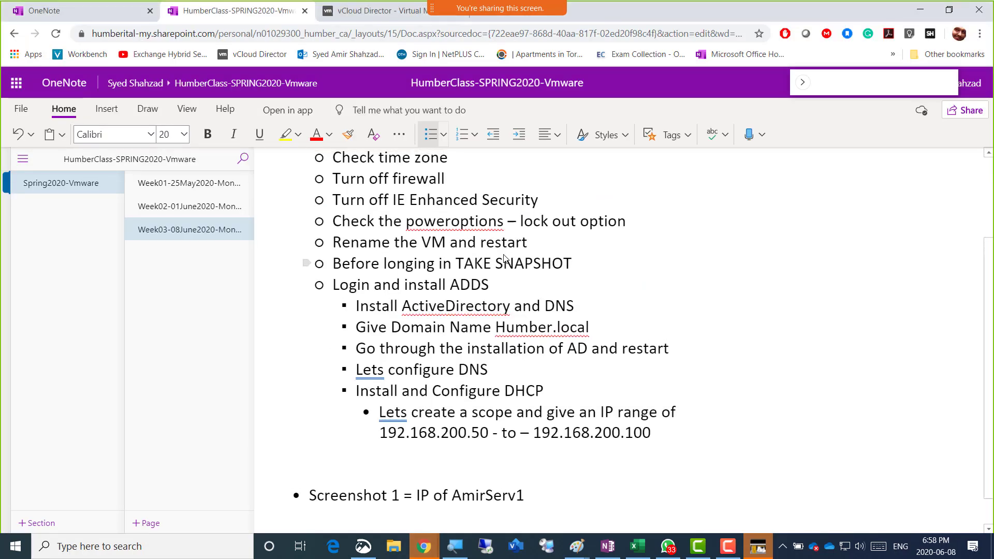
scroll(505, 257, "up", 3)
left_click_drag(340, 257, 630, 351)
left_click(717, 325)
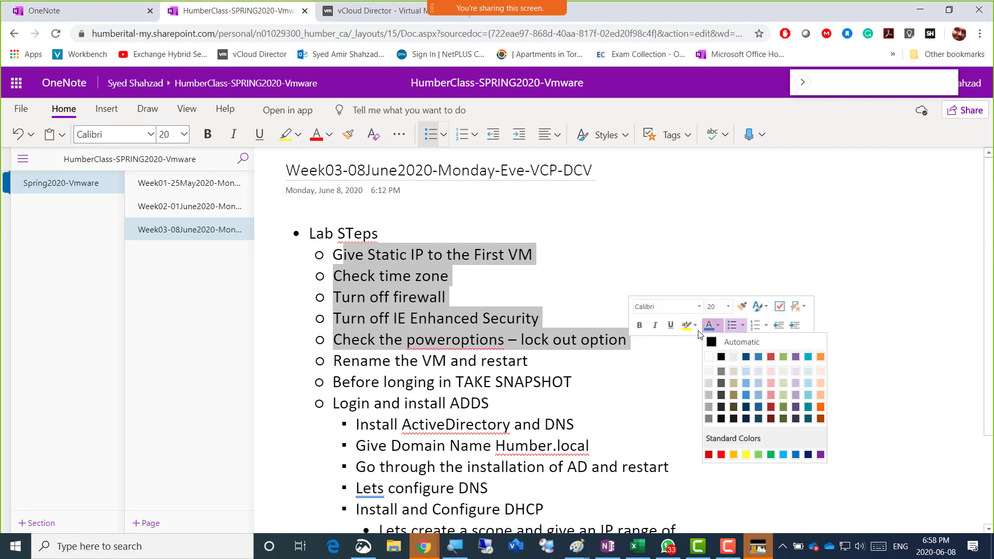
left_click(769, 457)
left_click(629, 361)
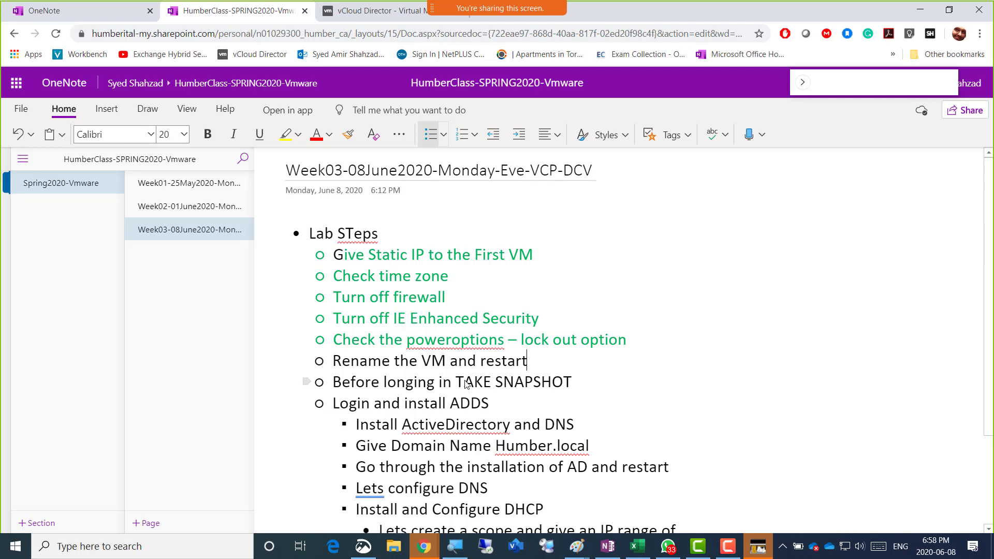
left_click_drag(456, 383, 573, 384)
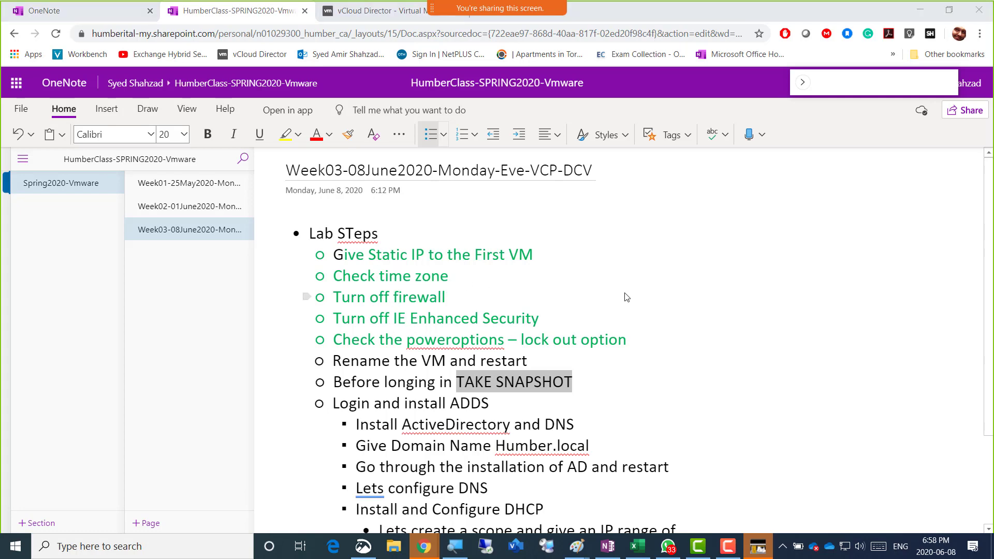
key("alt+Tab")
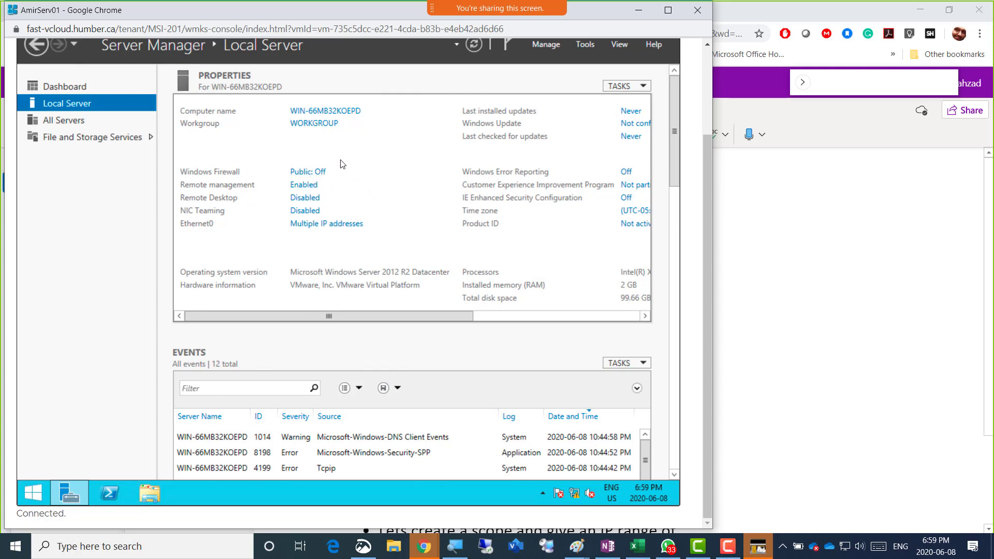
Open System Properties from the WIN-66MB32KOEPD computer name link in Local Server
left_click(318, 111)
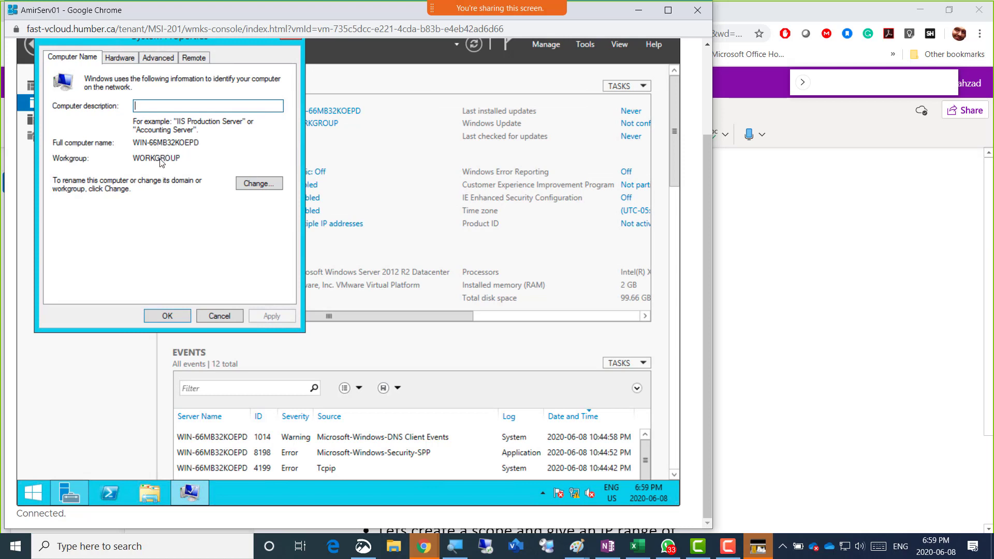
Rename the computer to AmirServ01 and close System Properties, leaving the restart pending
left_click(255, 185)
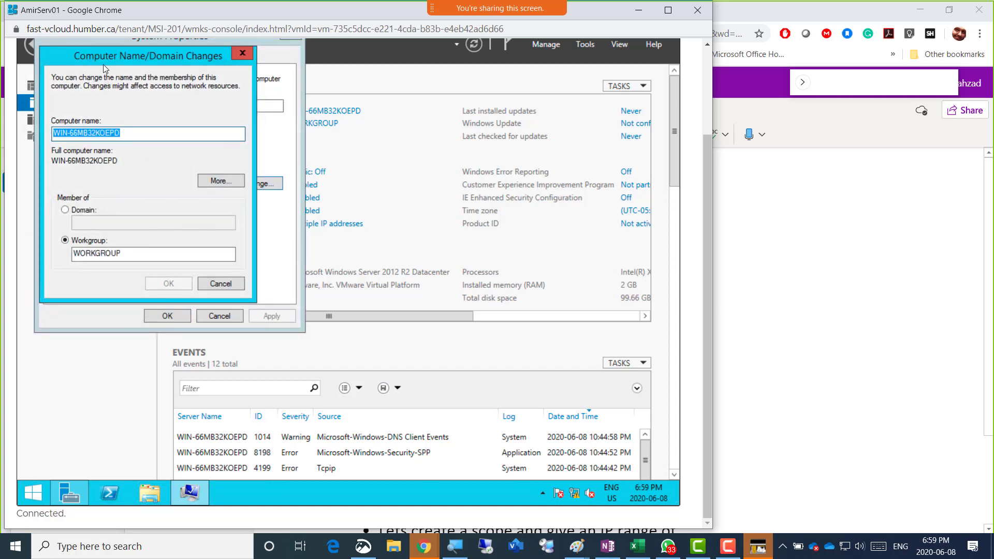
type("Amir")
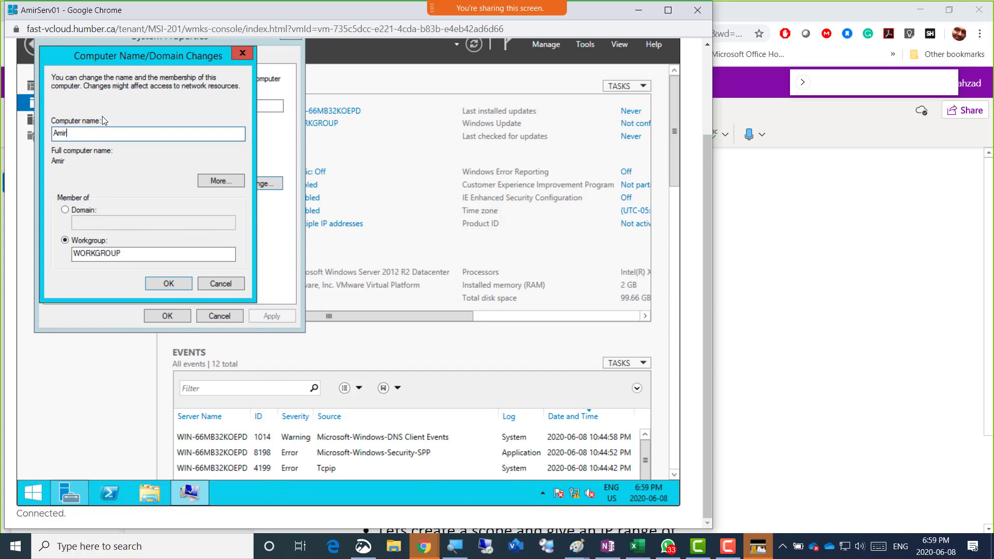
type("Se")
key("Left")
key("Left")
key("Left")
left_click(169, 285)
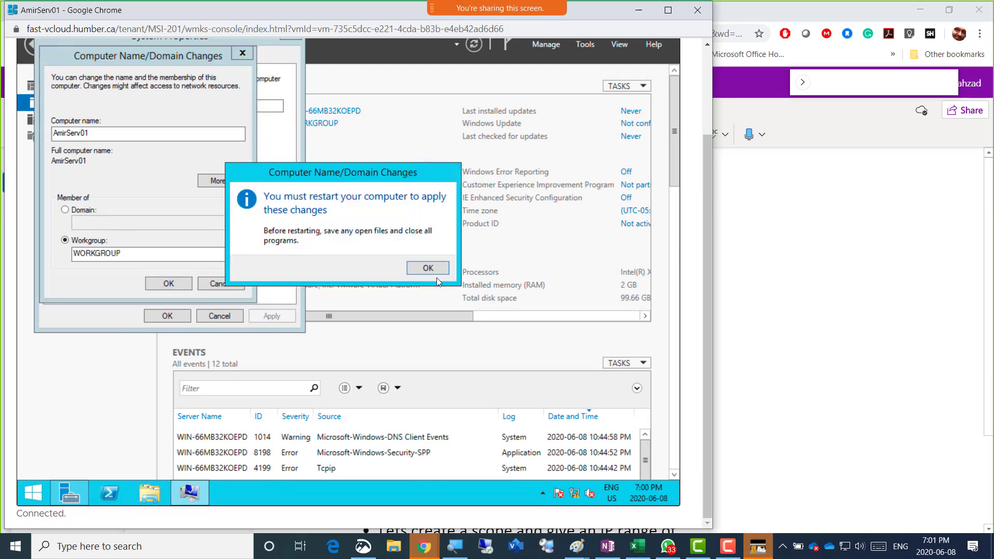
left_click(441, 268)
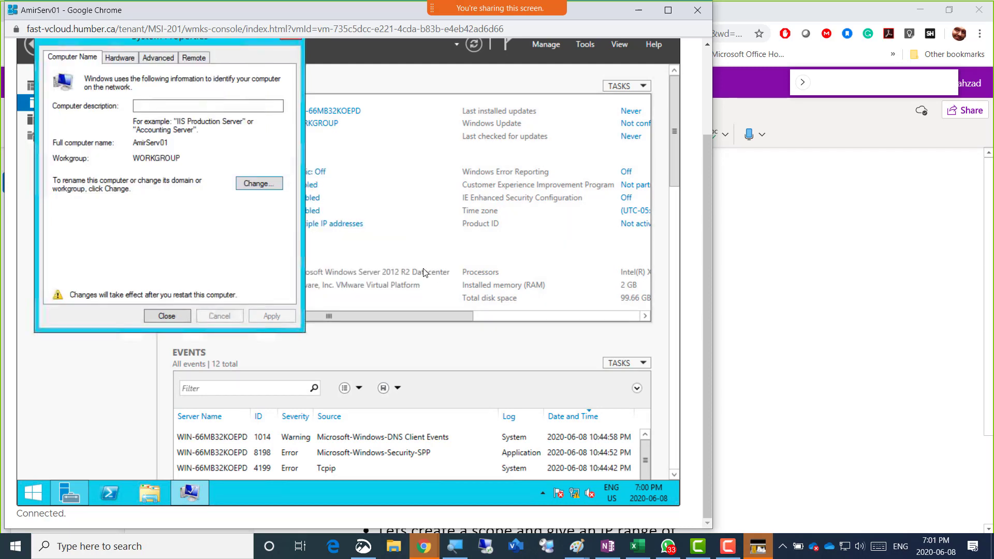
left_click(186, 311)
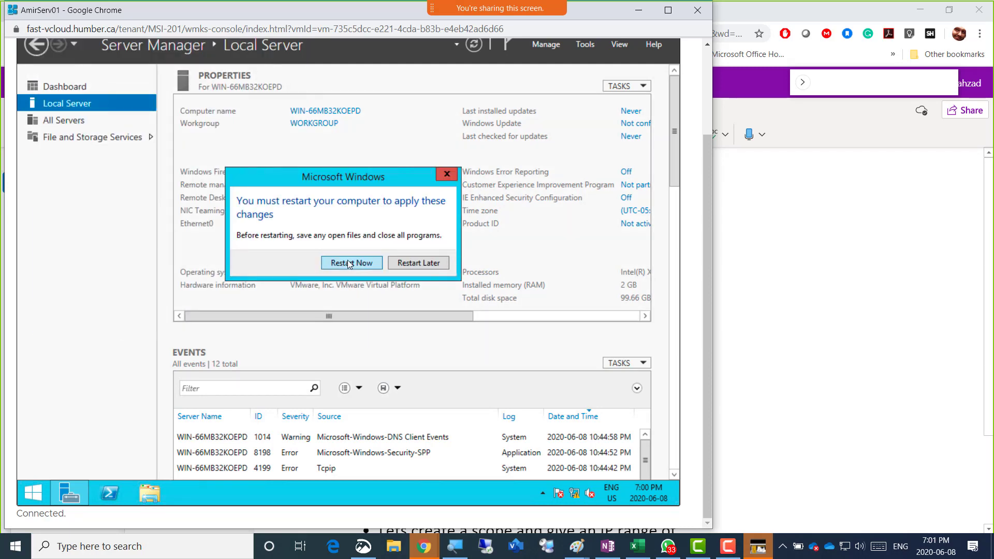
Restart AmirServ01 now to apply the new name, moving the console window aside
left_click(347, 260)
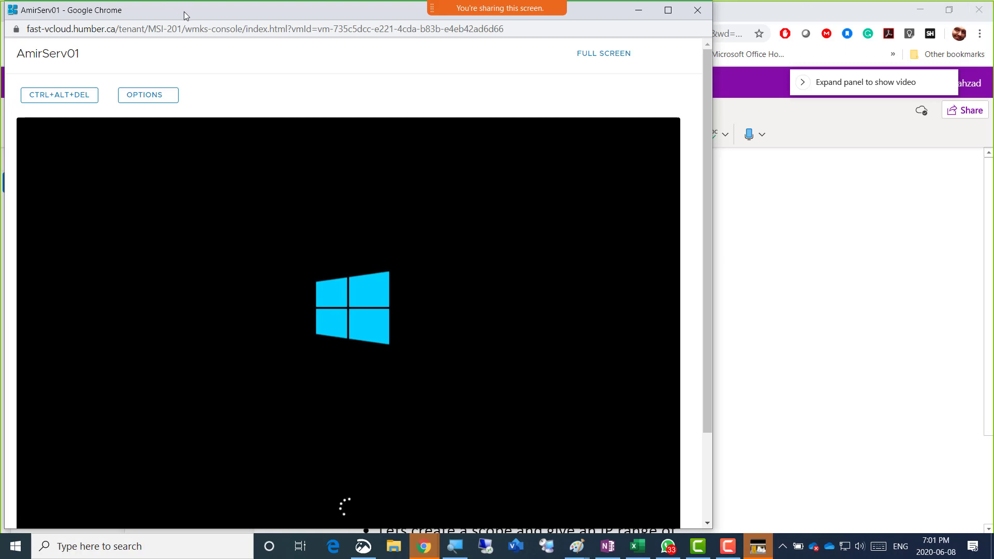
left_click_drag(184, 13, 274, 17)
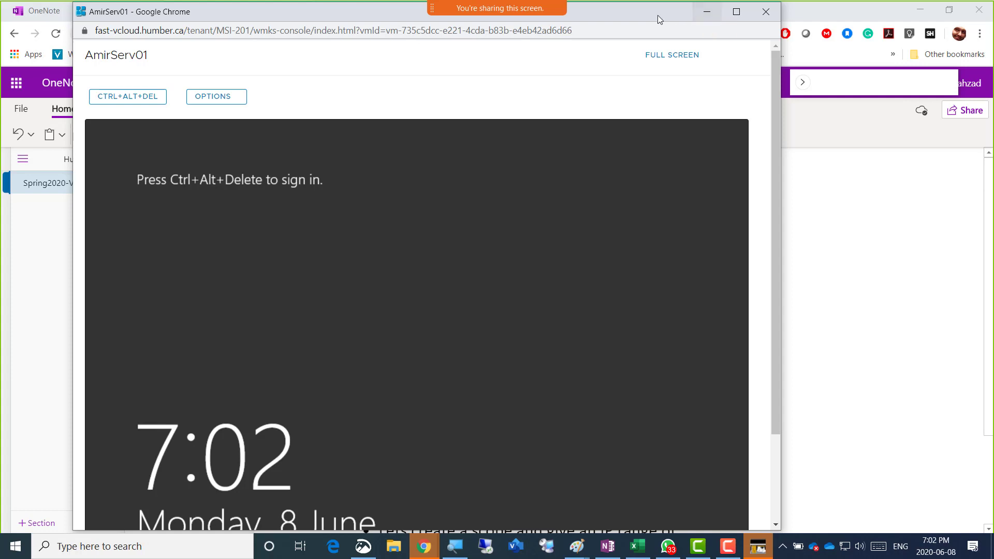
Minimize the VM console and return to the vCloud Director Virtual Machines page
left_click(706, 12)
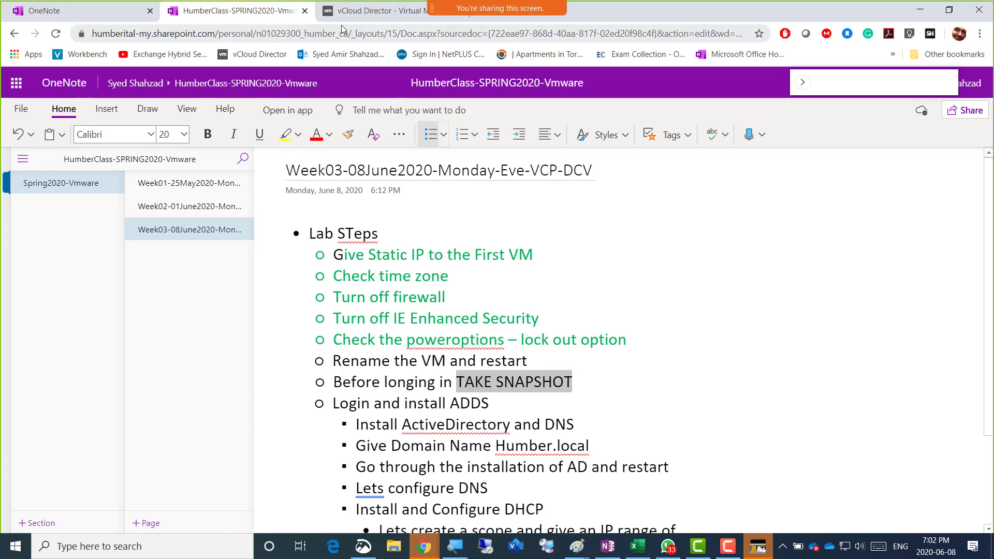
left_click(365, 11)
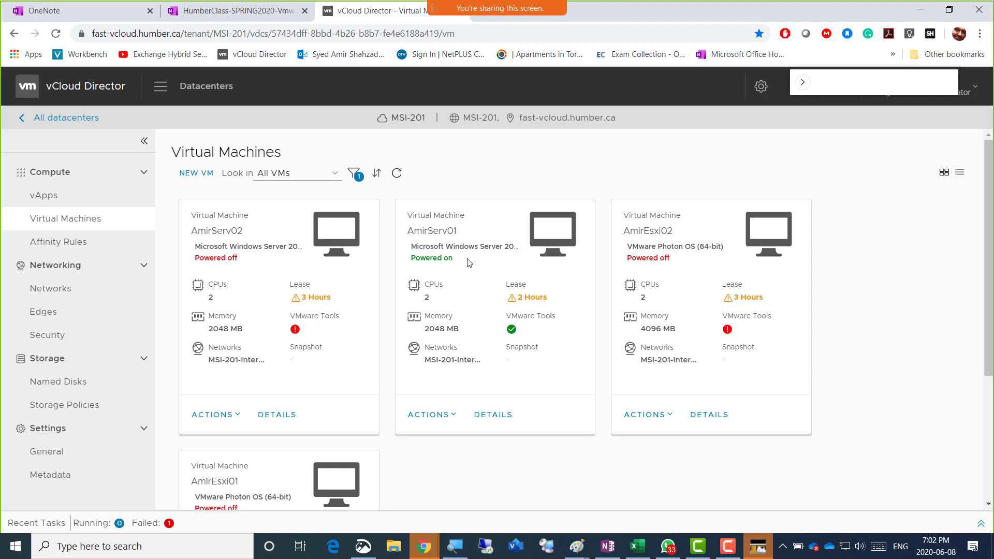
Choose Create Snapshot from AmirServ01's ACTIONS menu
left_click(453, 417)
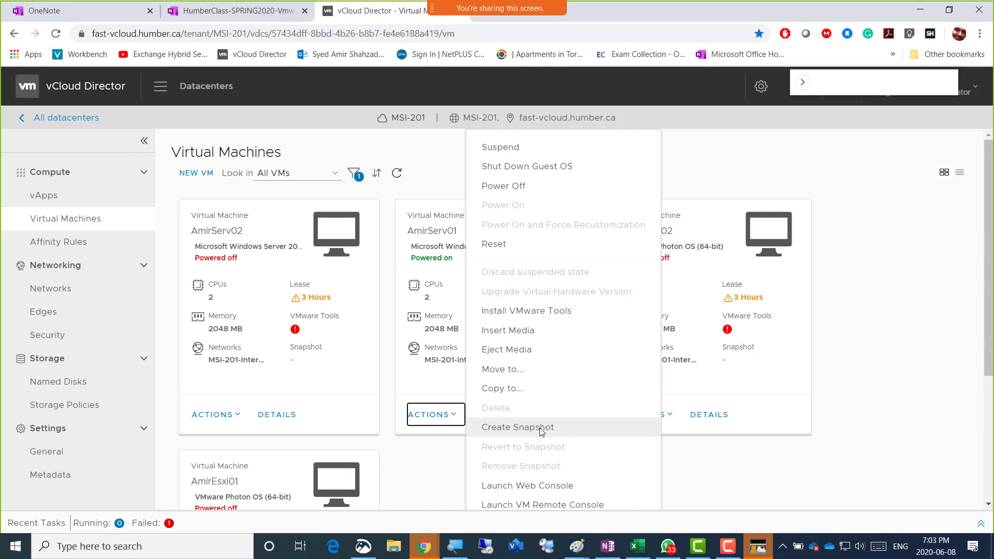
left_click(540, 432)
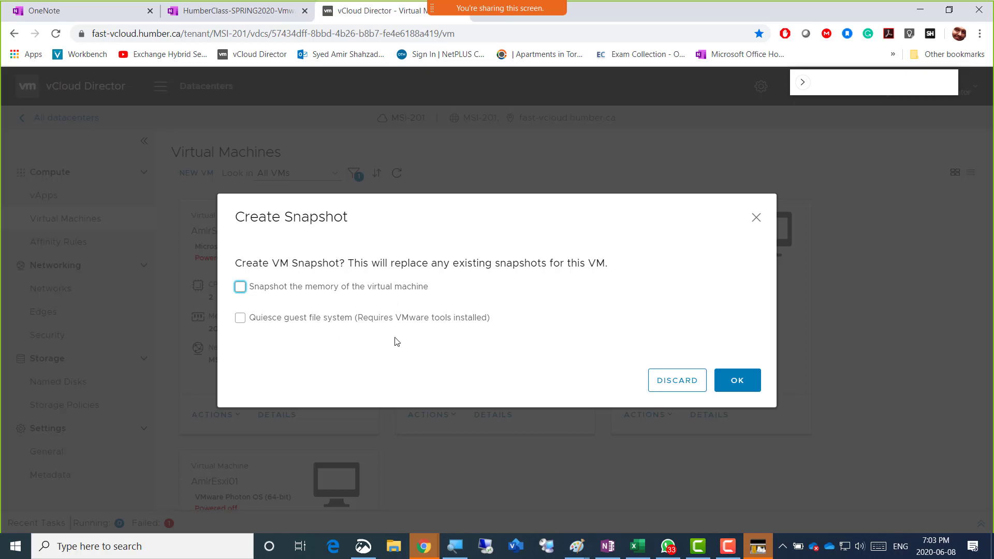
Create a snapshot of AmirServ01 that includes the VM's memory
left_click(265, 290)
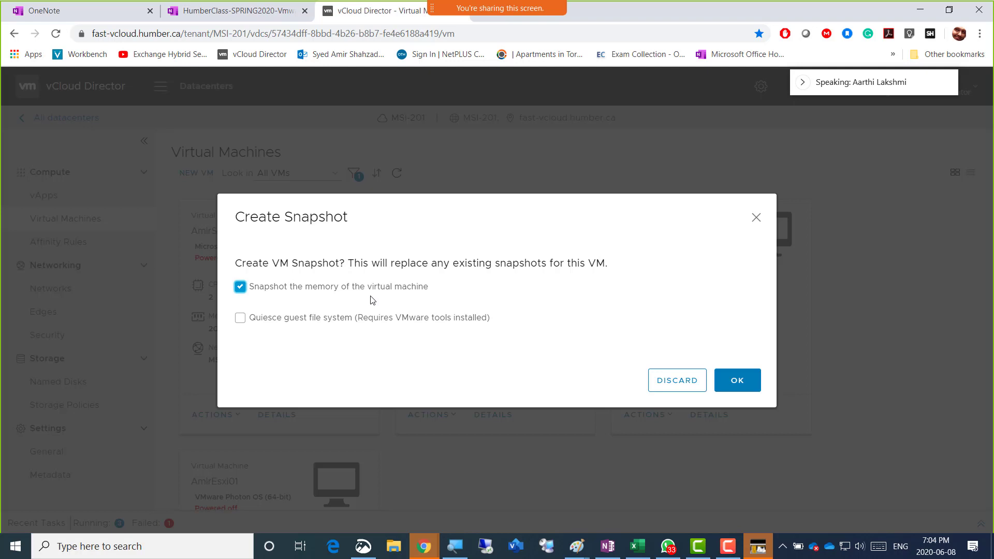
left_click(744, 384)
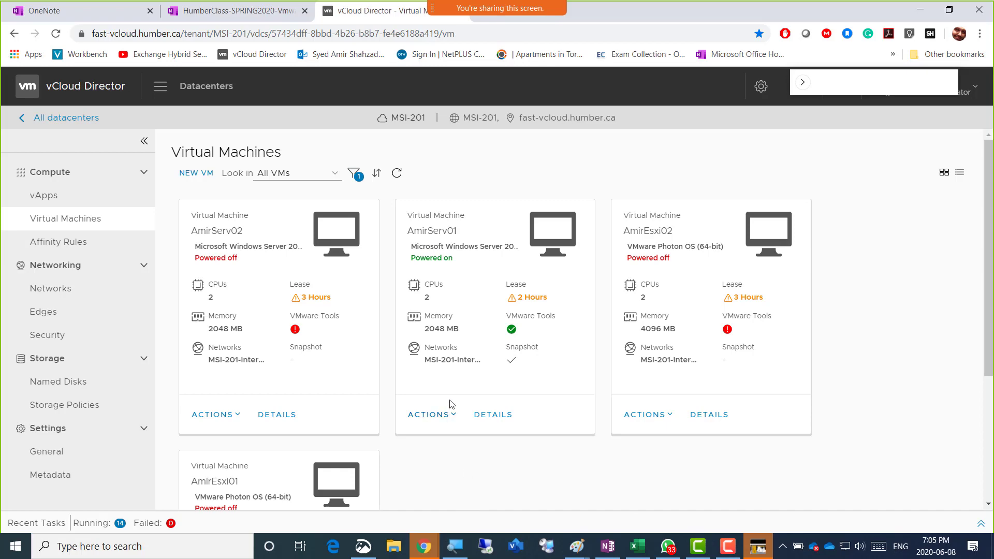
Sign in to the AmirServ01 console as Administrator with the account password
key("alt+Tab")
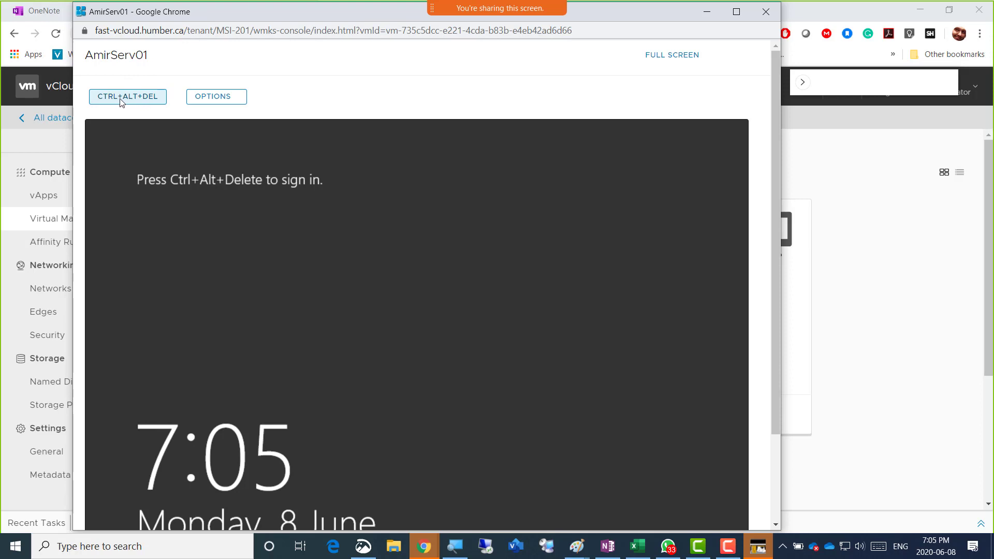
left_click(134, 100)
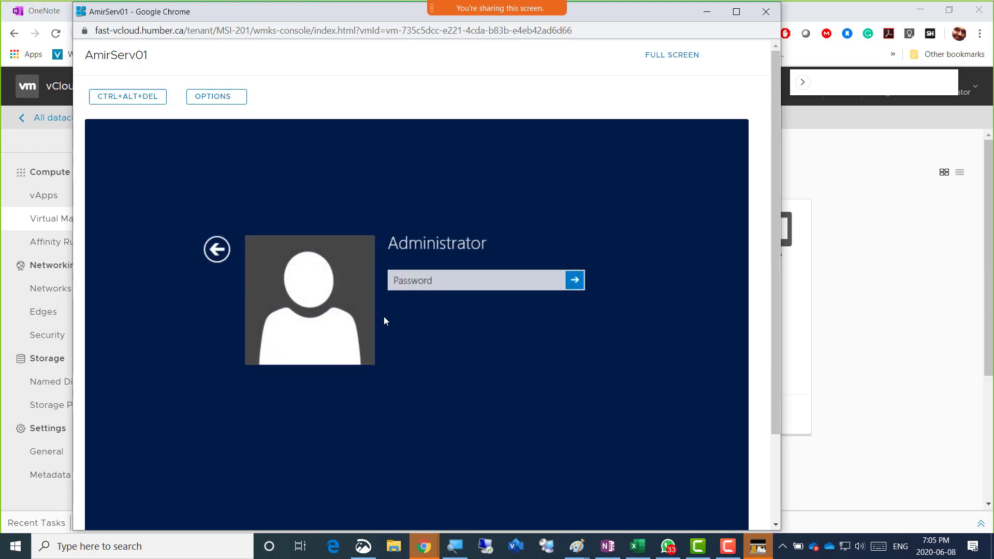
left_click(418, 279)
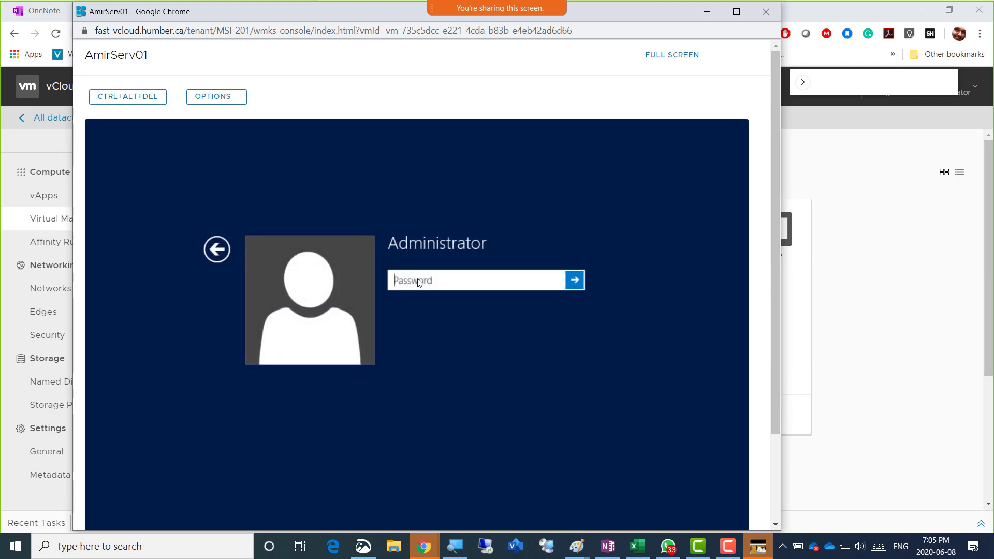
type("••••••••••••")
key("Return")
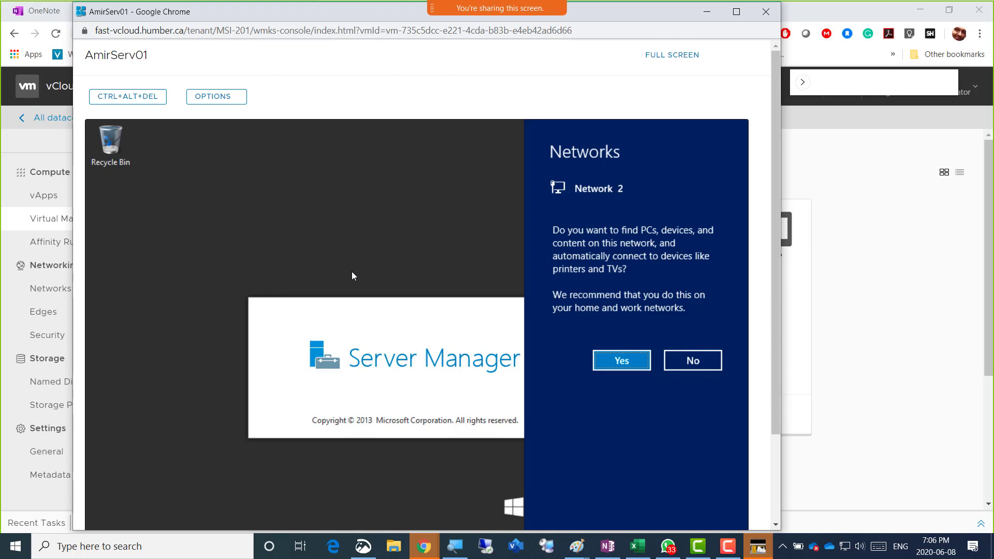
Bring the vCloud Director Virtual Machines page back in front of the console
left_click(901, 314)
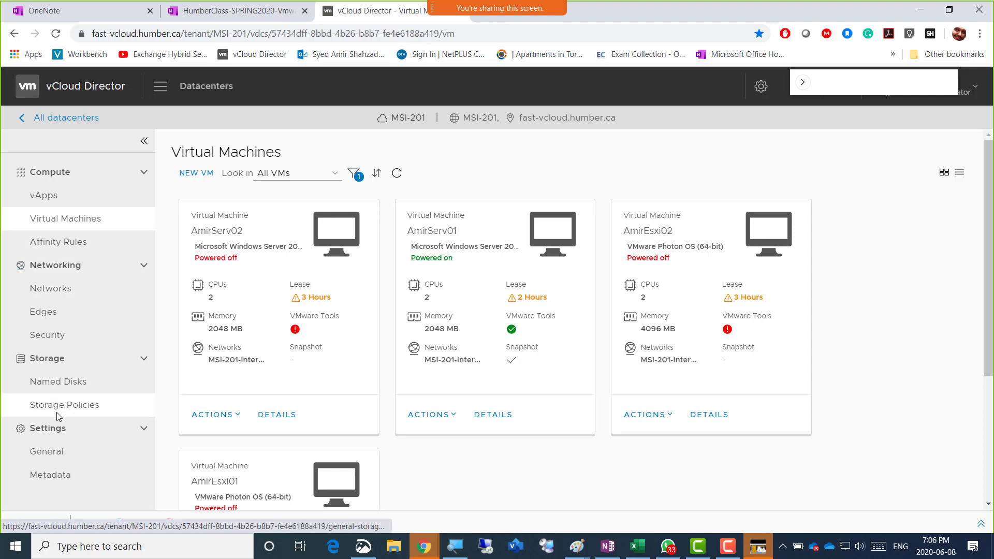
View Named Disks and Storage Policies, then go back to the full Virtual Machines list
left_click(53, 383)
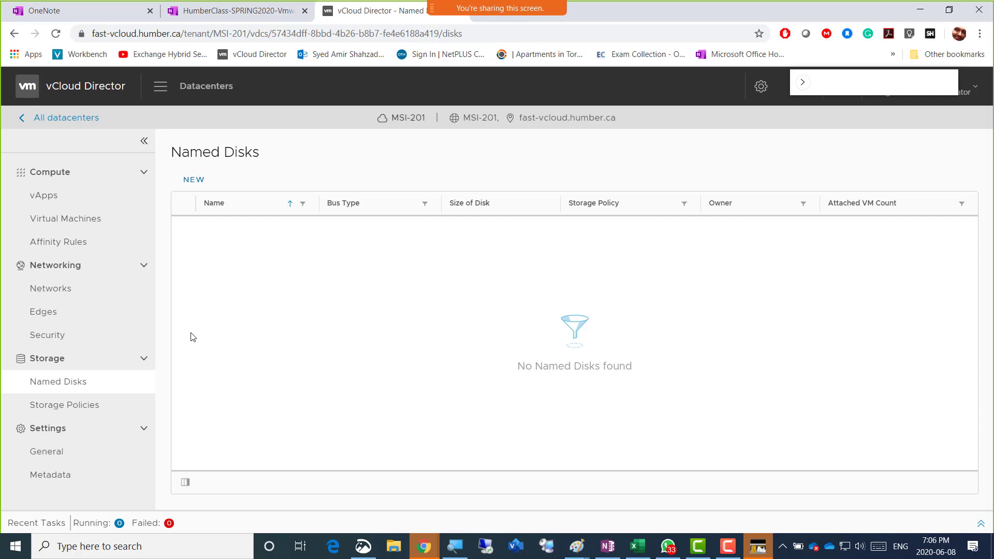
left_click(56, 409)
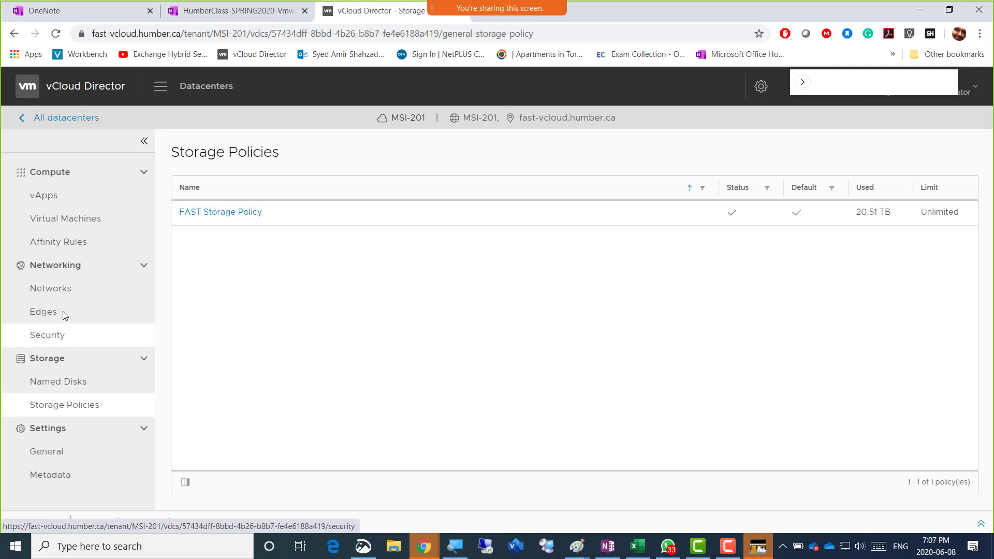
left_click(70, 224)
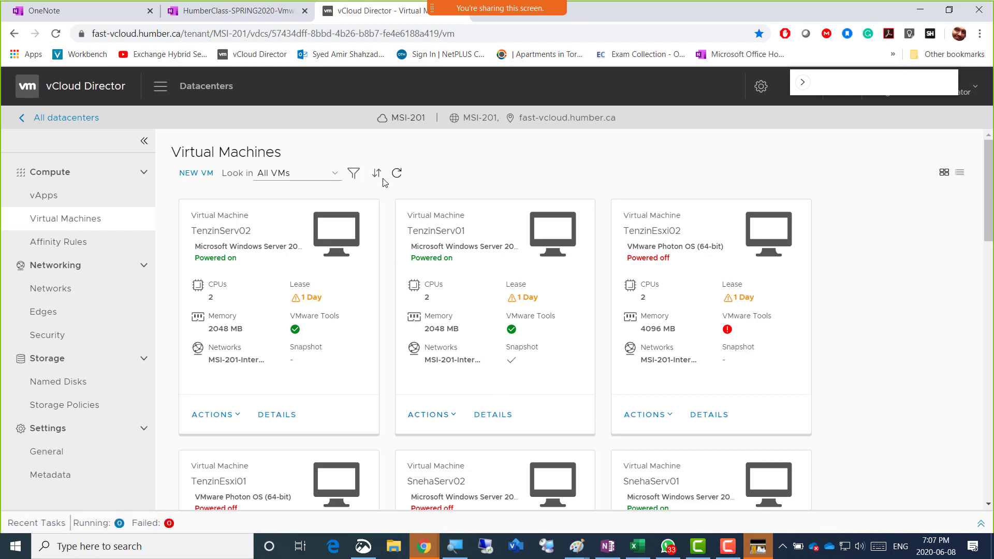
Filter the VM list by the user's name and open AmirServ01's details page
left_click(354, 173)
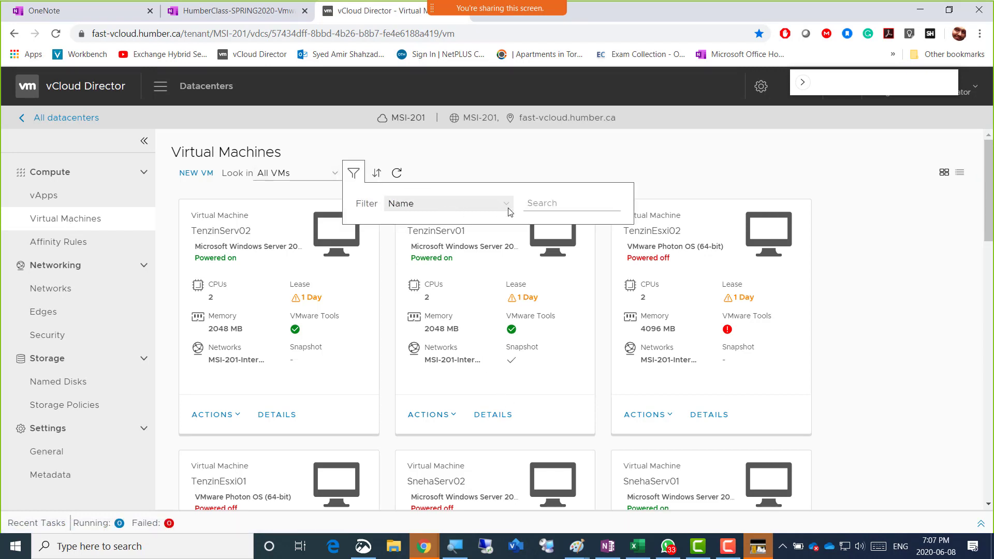
left_click(542, 205)
type("Amir")
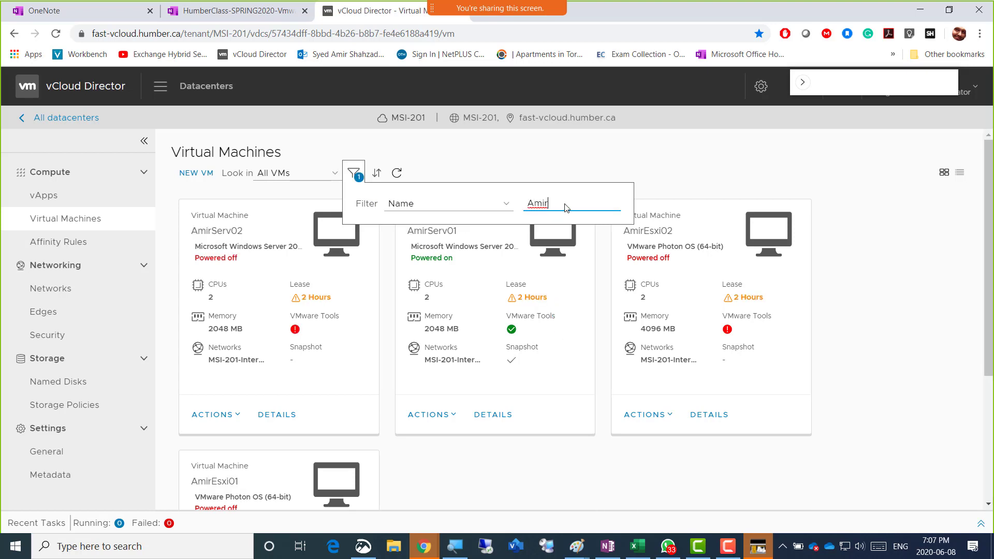
left_click(503, 420)
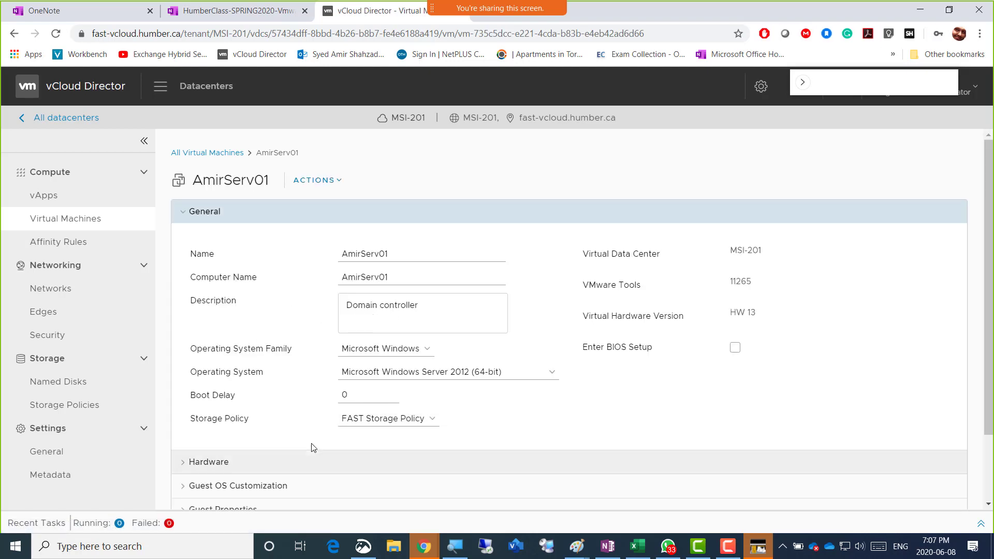
Expand the Advanced section to review the Unlimited CPU and memory limits
scroll(290, 442, "down", 2)
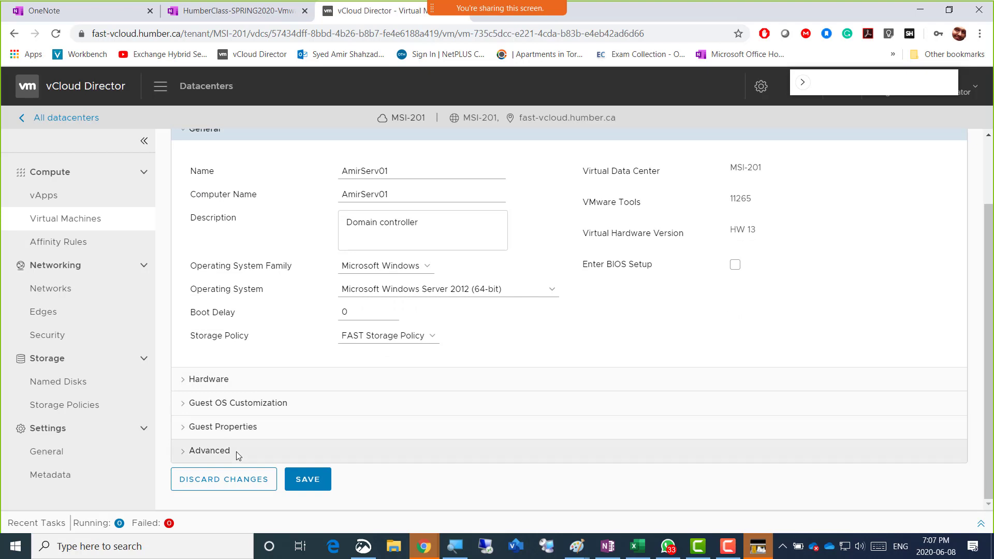
left_click(237, 451)
scroll(314, 430, "down", 3)
scroll(312, 431, "down", 4)
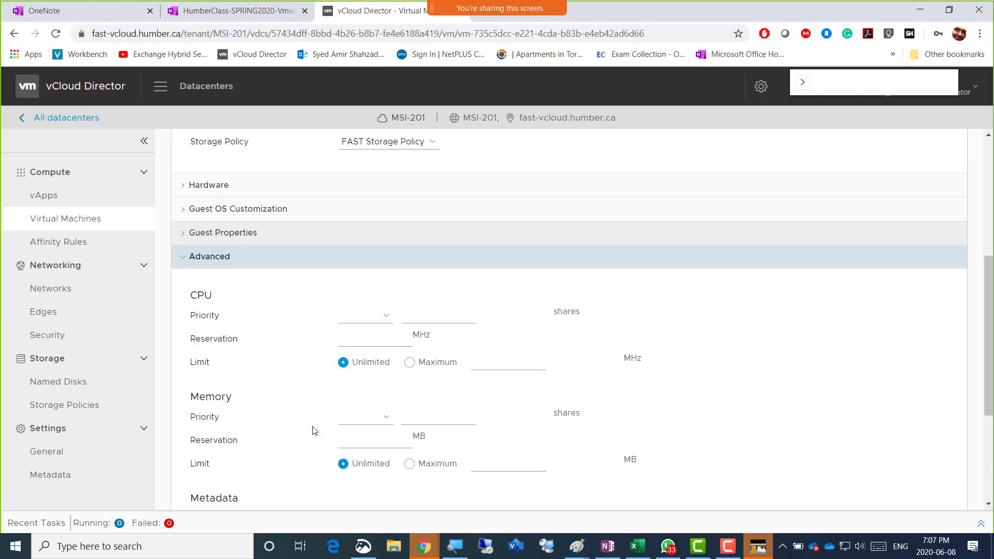
scroll(312, 431, "up", 6)
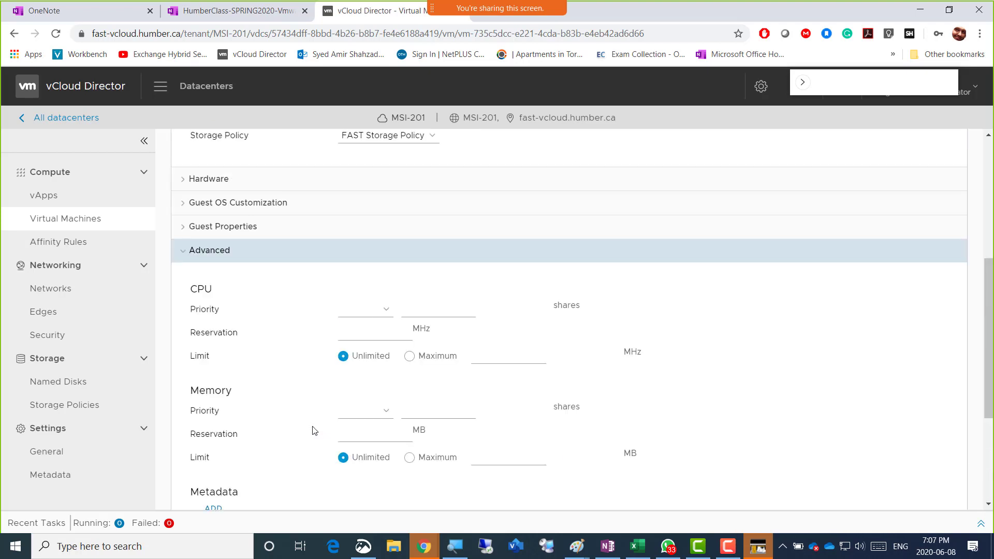
Expand the Guest Properties and Guest OS Customization sections
left_click(258, 365)
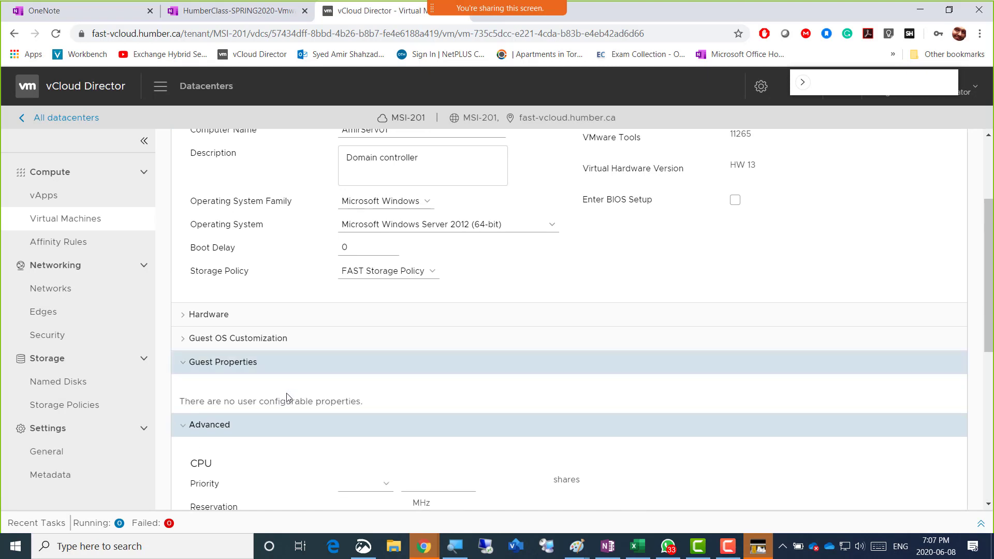
left_click(253, 341)
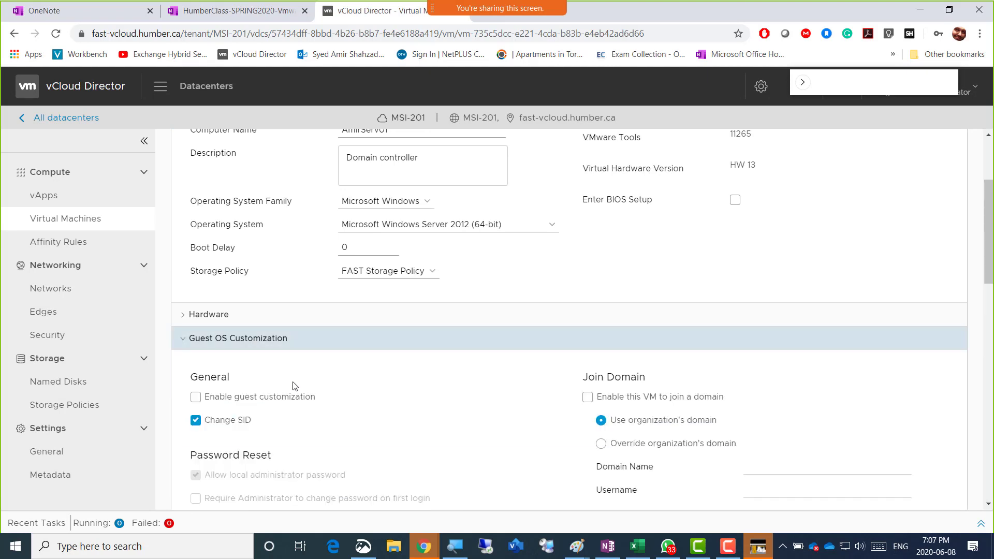
scroll(304, 406, "down", 3)
scroll(305, 406, "up", 4)
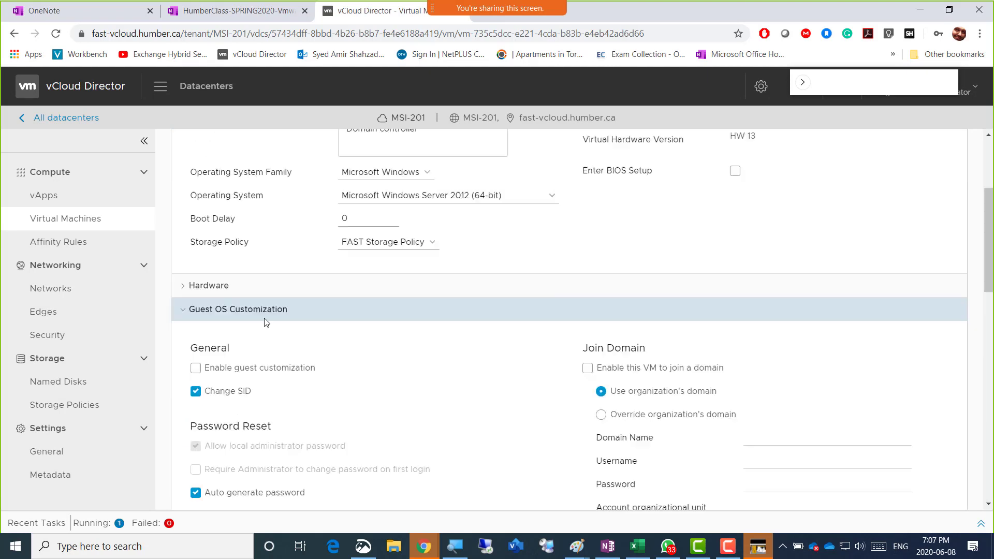
Expand the Hardware section and review it down to the Save button
left_click(238, 379)
scroll(258, 404, "down", 12)
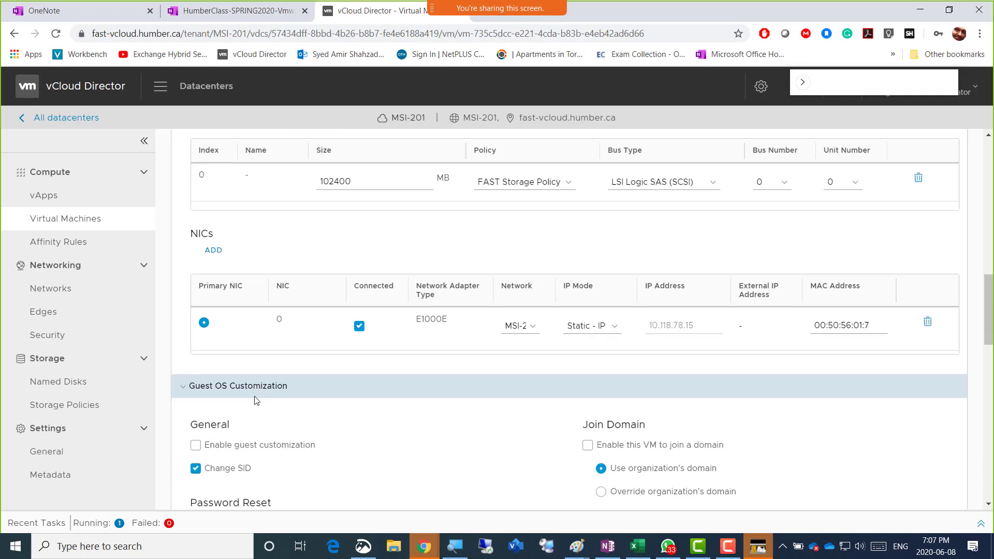
scroll(255, 401, "down", 4)
scroll(255, 400, "down", 4)
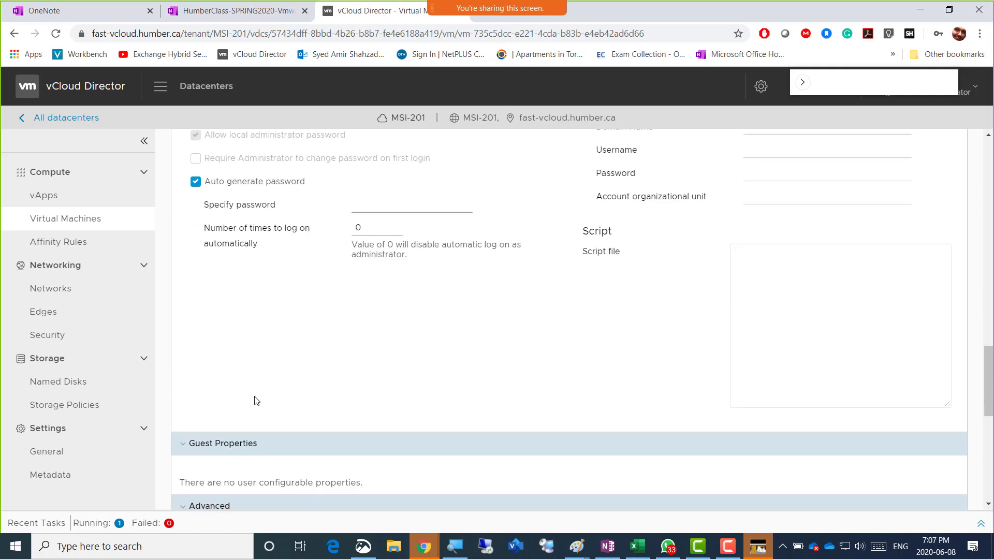
scroll(255, 400, "down", 3)
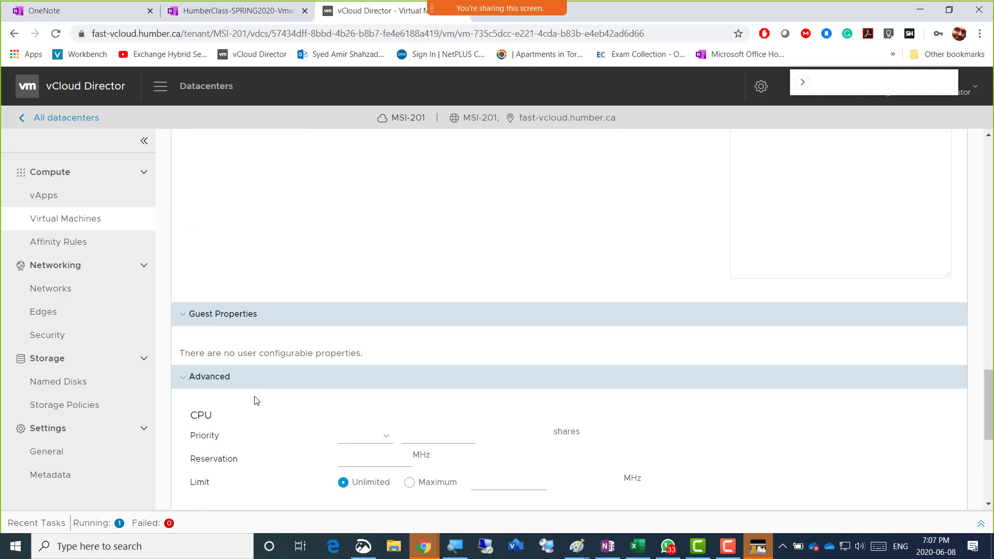
scroll(341, 269, "up", 10)
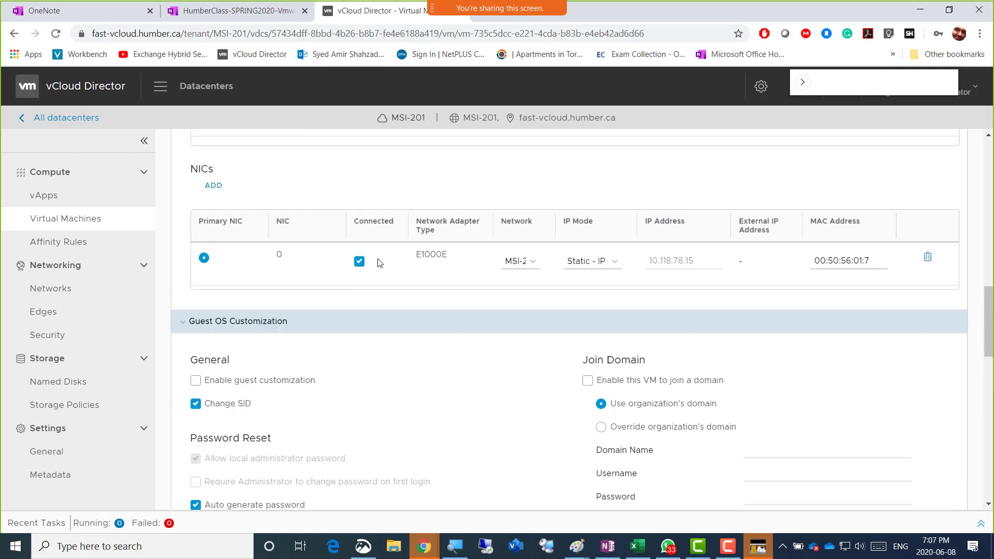
scroll(362, 233, "up", 5)
scroll(409, 269, "down", 15)
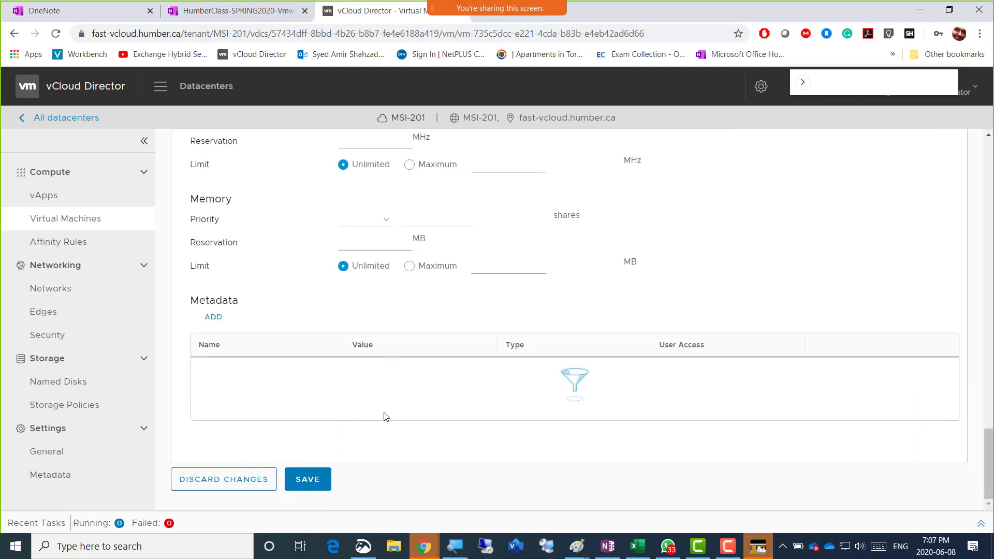
Filter the Virtual Machines list by name 'amir' to show the four Amir VMs
left_click(83, 221)
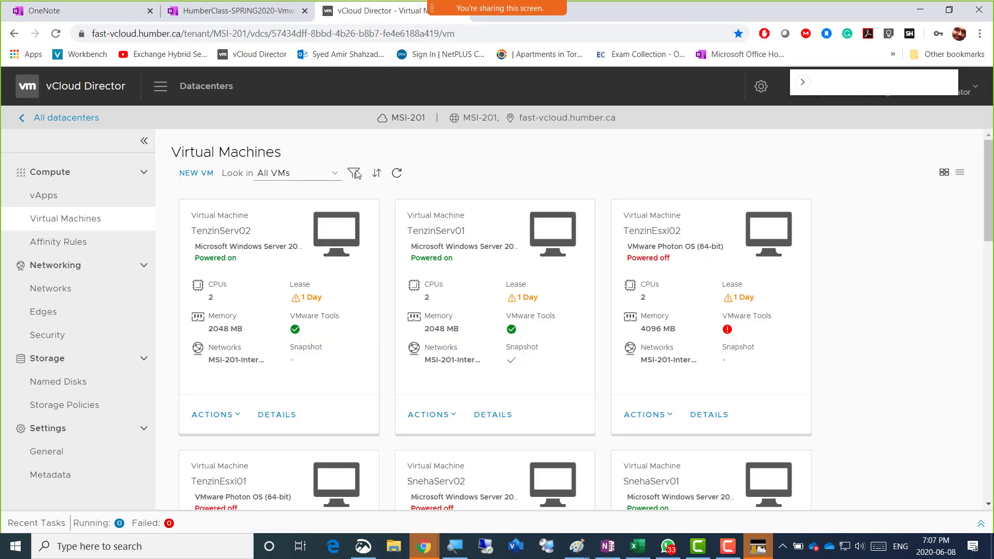
left_click(353, 173)
left_click(554, 207)
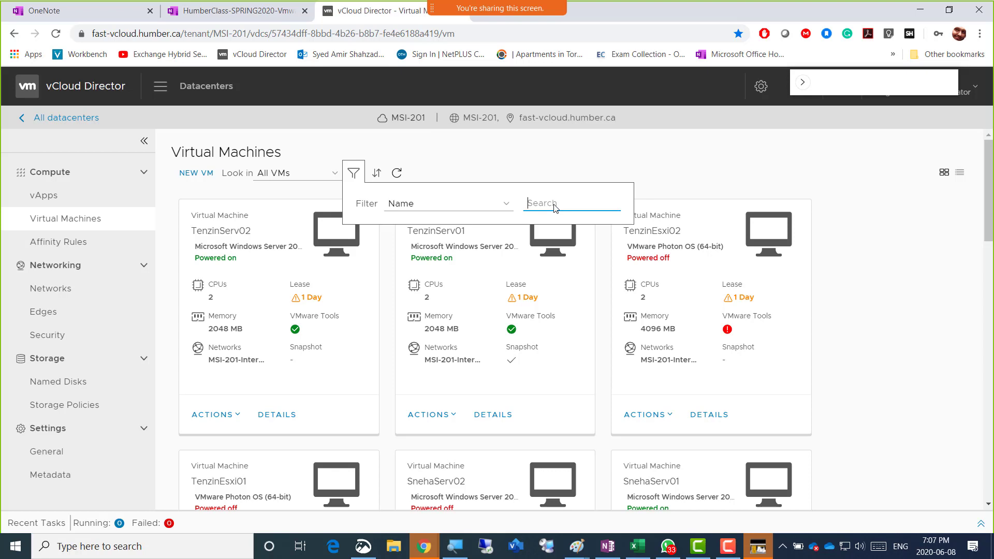
type("amir")
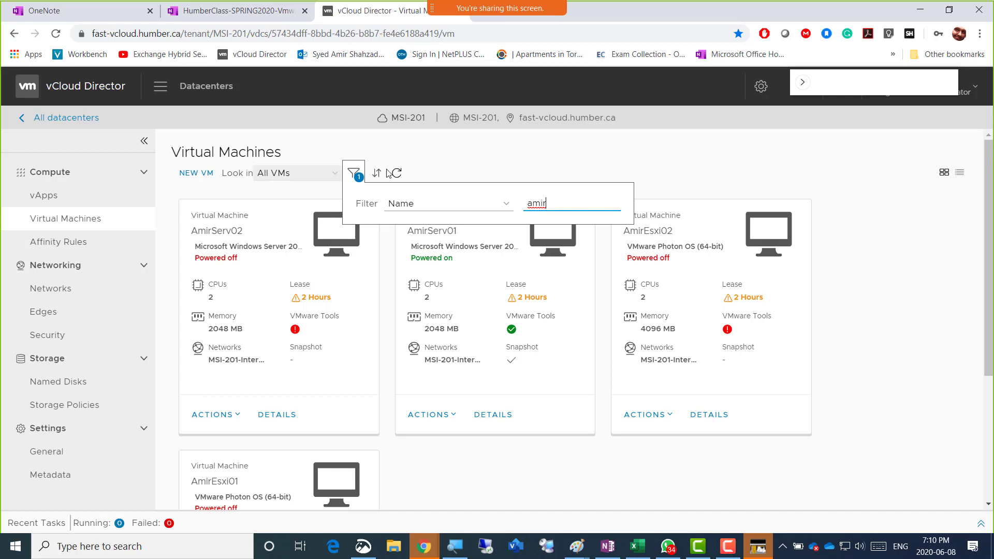
left_click(864, 194)
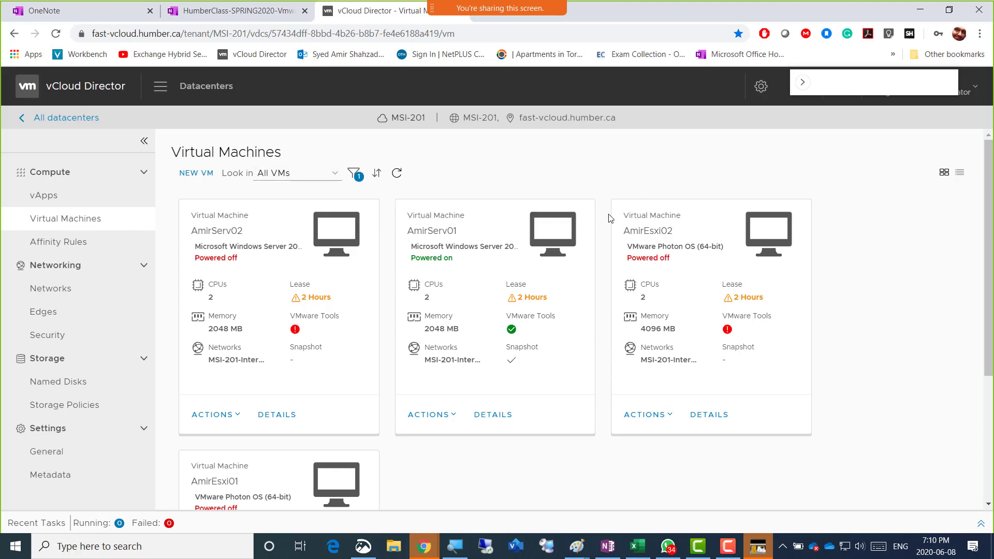
key("alt+Tab")
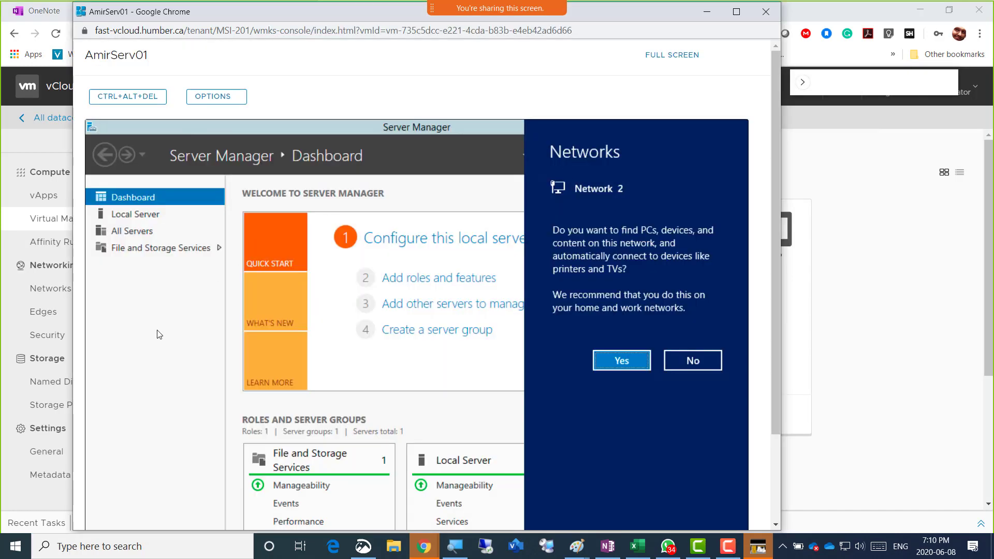
left_click(158, 335)
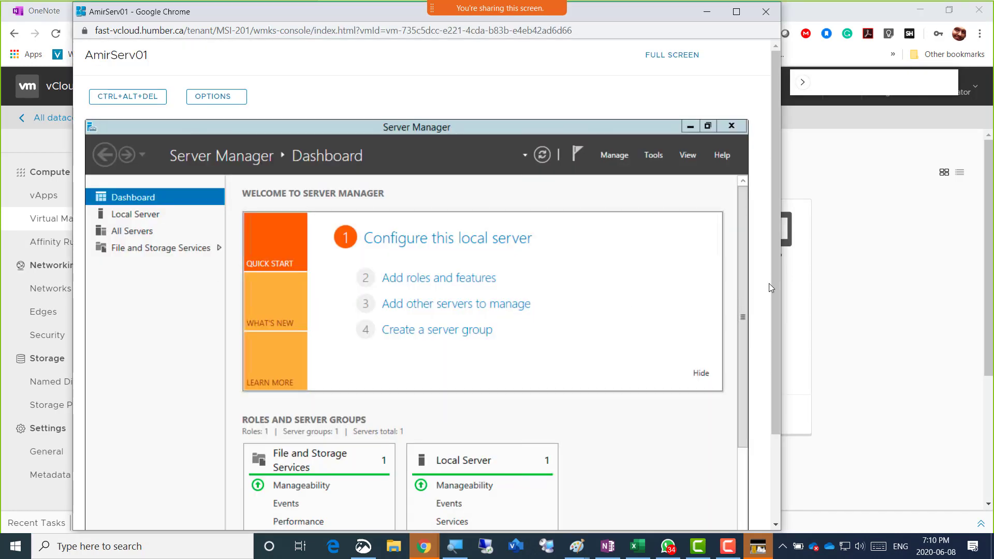
scroll(752, 261, "down", 2)
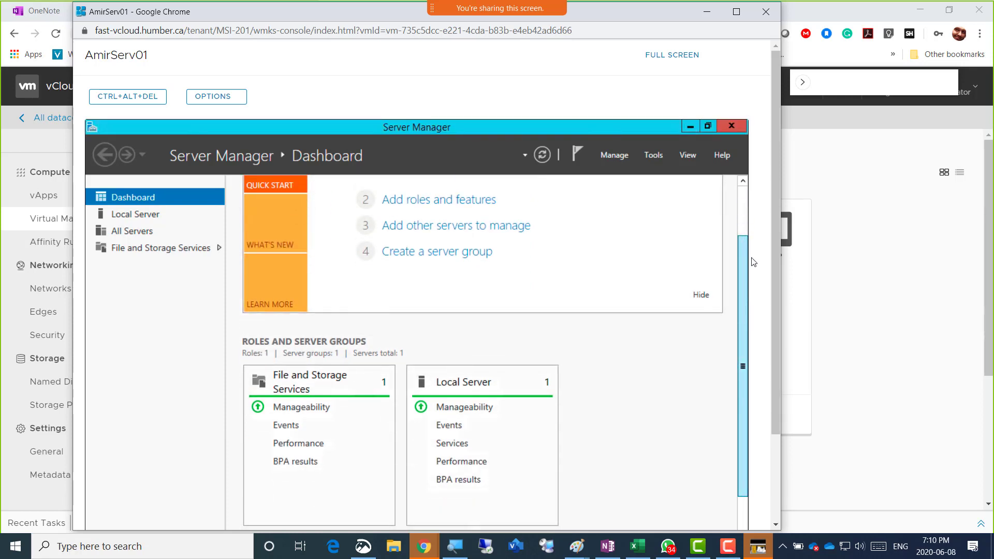
scroll(753, 261, "up", 2)
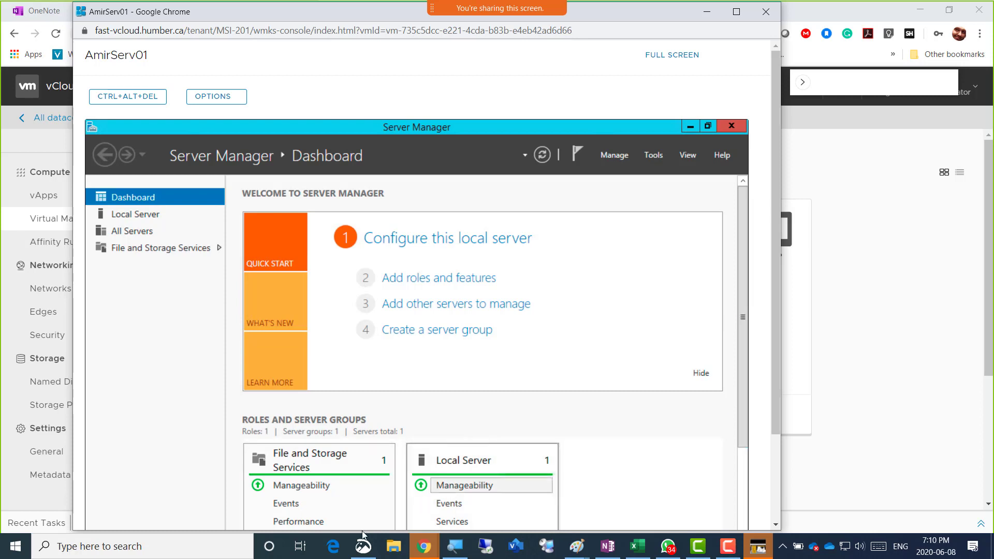
left_click(337, 552)
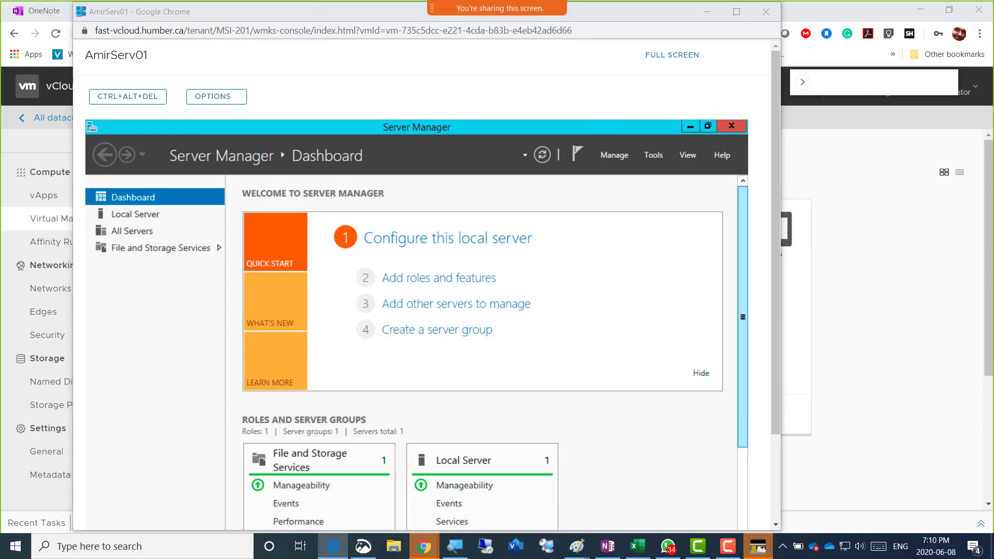
left_click(743, 312)
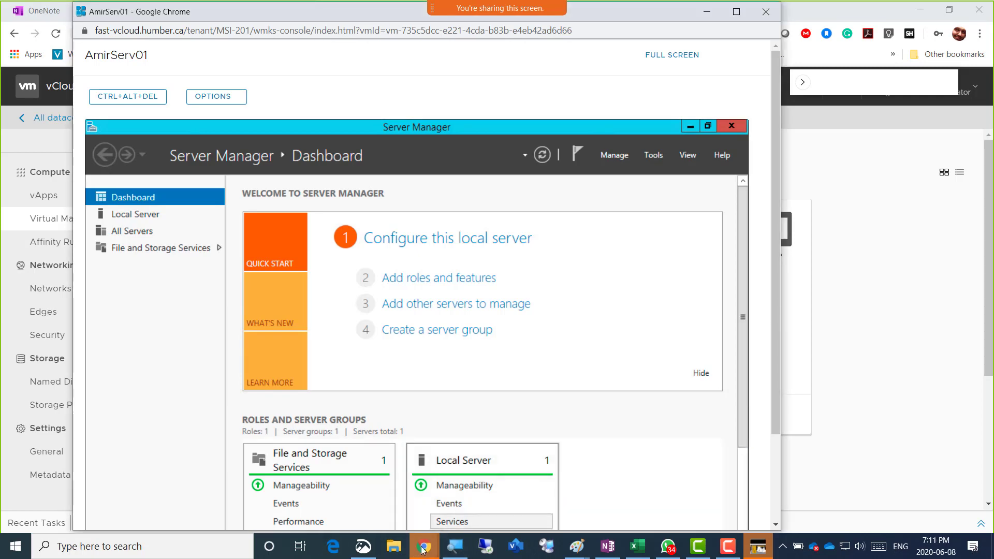
mouse_move(424, 550)
left_click(856, 16)
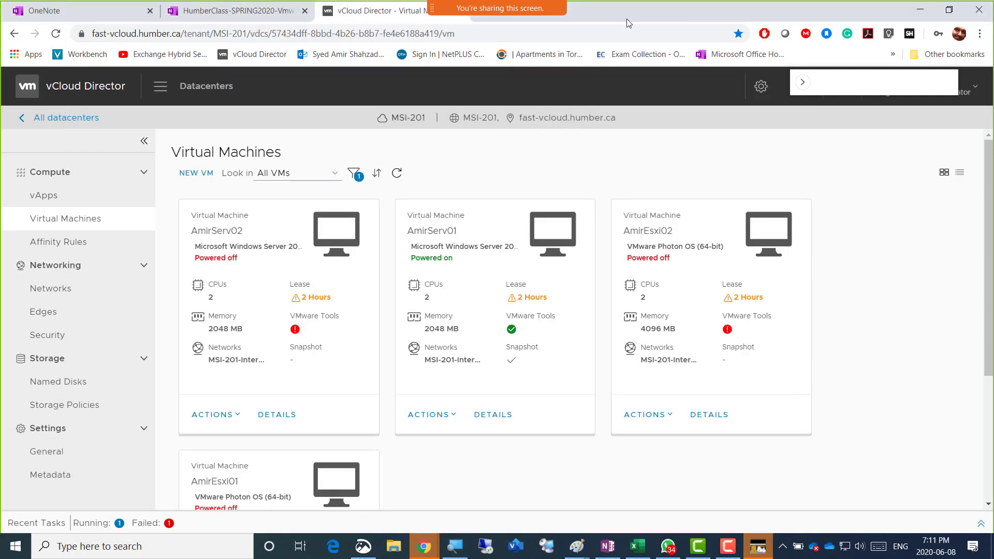
Colour the OneNote lab steps 'Rename the VM and restart' and 'Before longing in TAKE SNAPSHOT' green
left_click(262, 16)
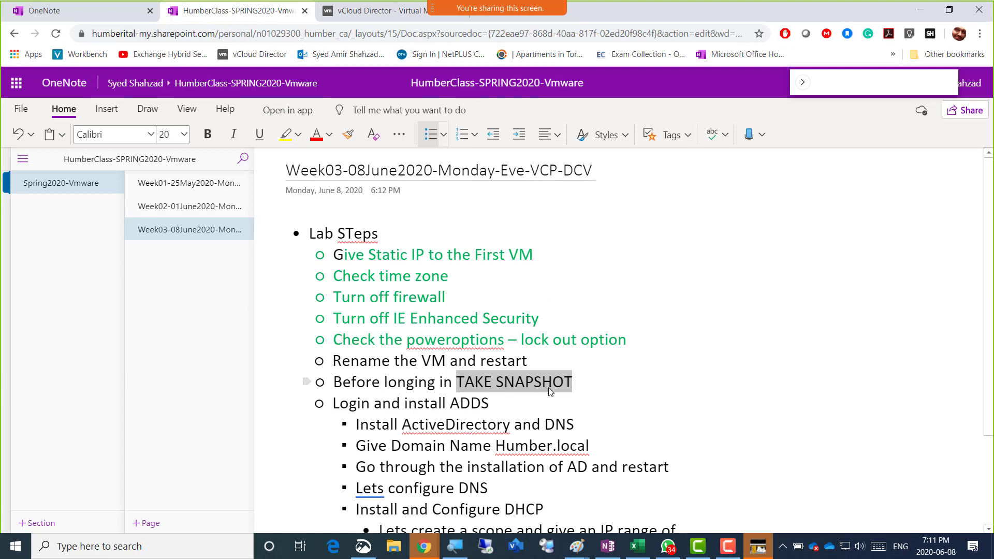
left_click_drag(573, 384, 321, 367)
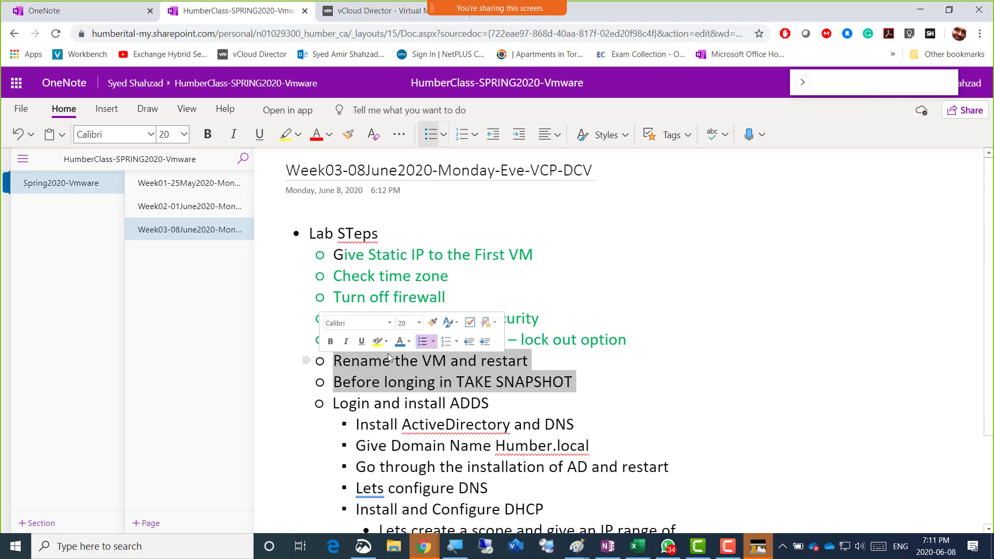
left_click(409, 342)
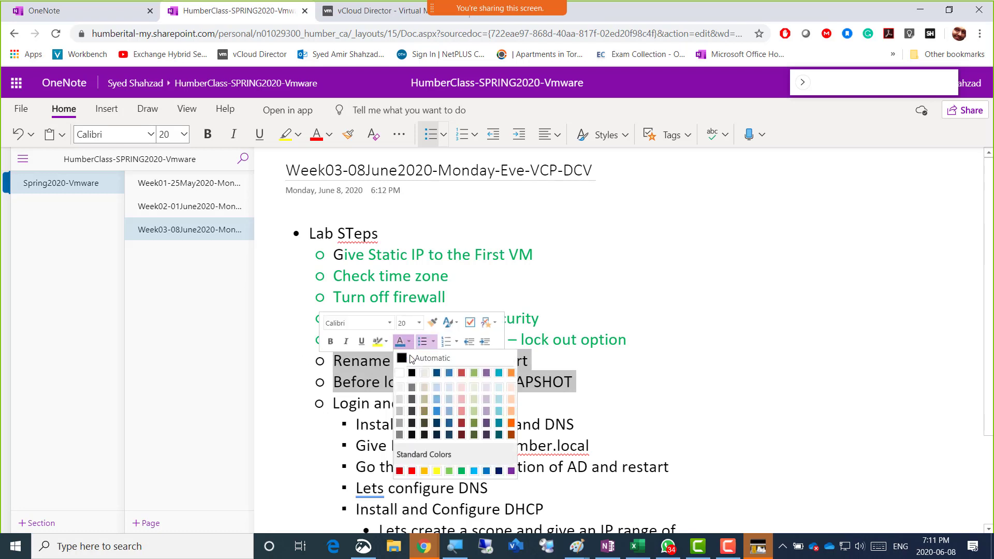
left_click(460, 472)
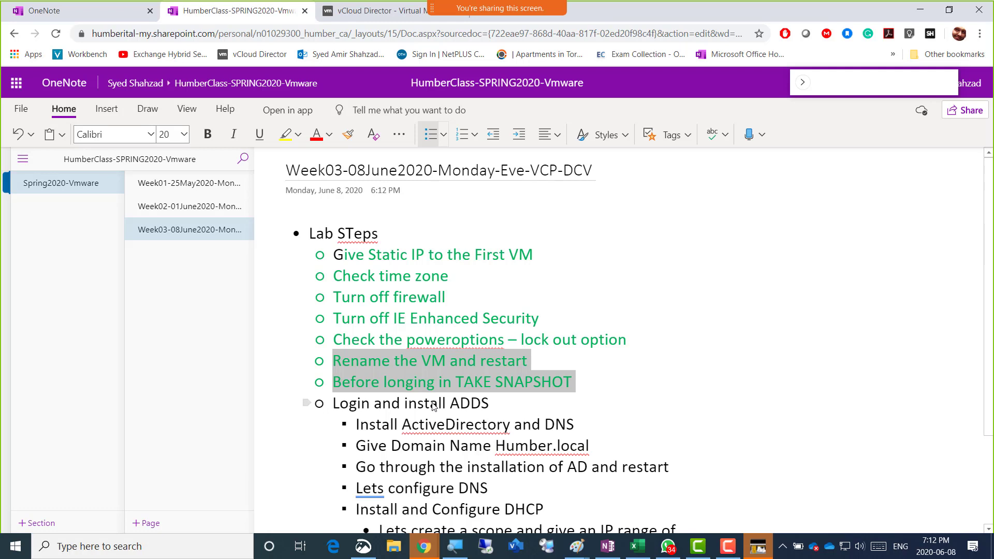
Deselect the lines, place the cursor after 'Login and install ADDS', and return to the AmirServ01 console
left_click(334, 410)
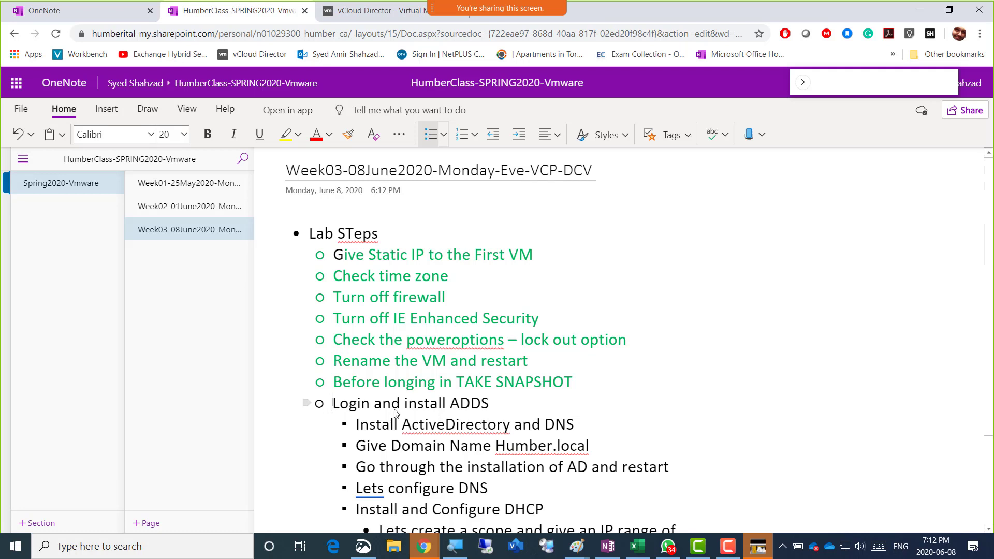
left_click(489, 408)
key("alt+Tab")
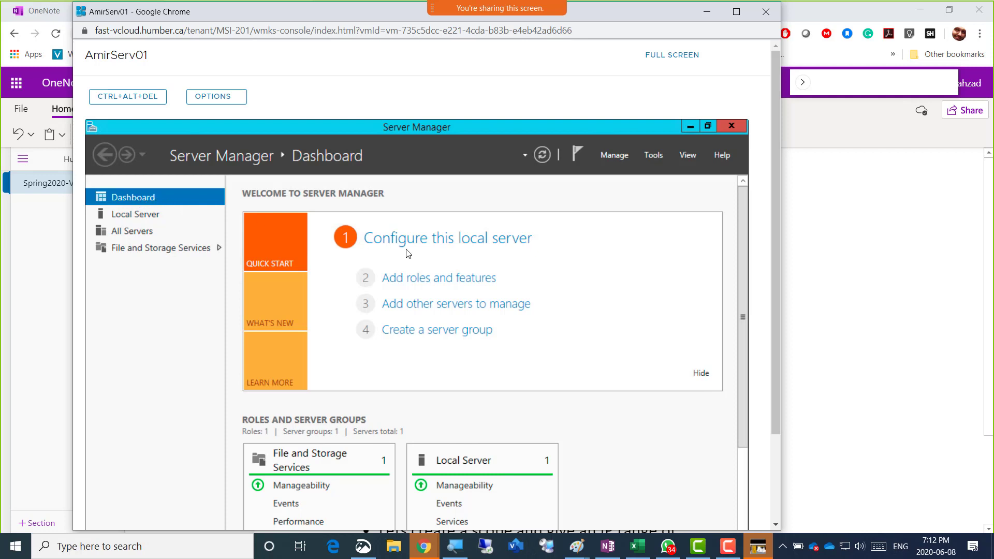
Launch Add Roles and Features, move its window up-left, and continue past Before You Begin and role-based installation
left_click(442, 279)
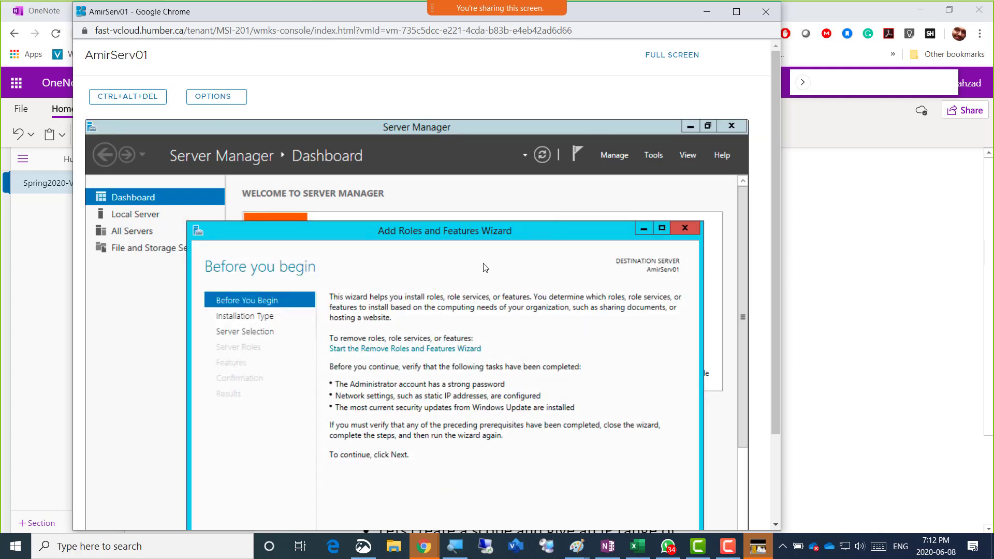
left_click_drag(465, 234, 438, 154)
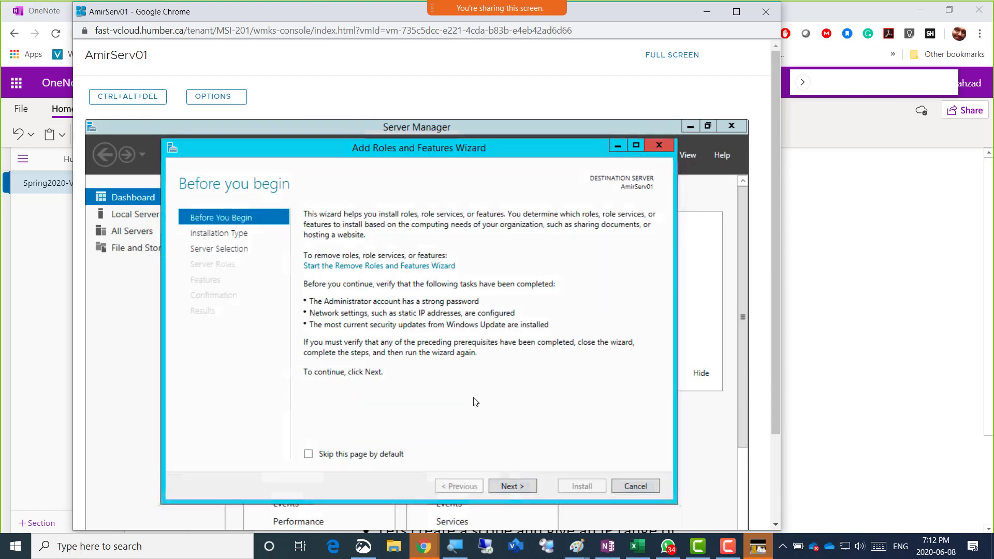
left_click(513, 485)
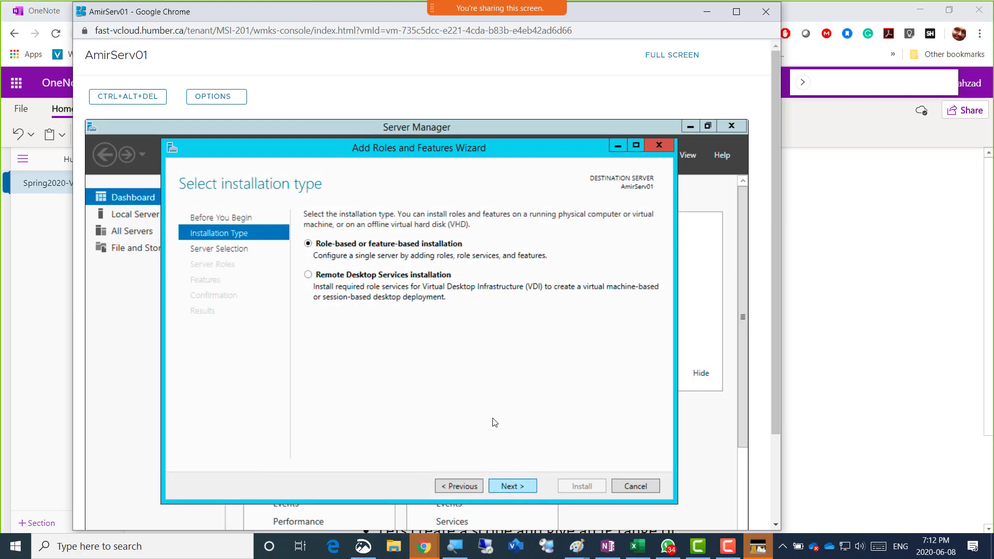
left_click(518, 486)
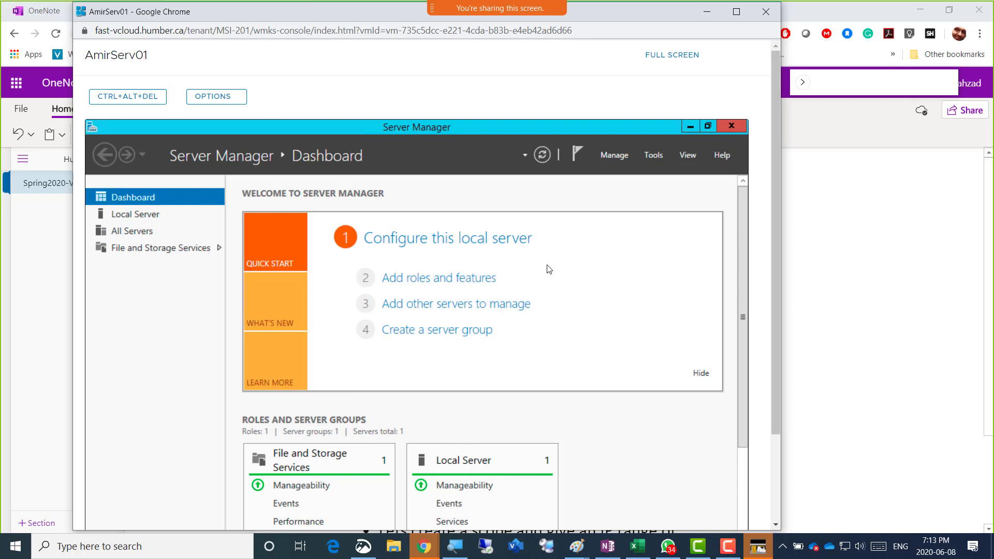
Start and cancel the Add Roles and Features wizard, then open Server Manager's Manage menu
left_click(469, 282)
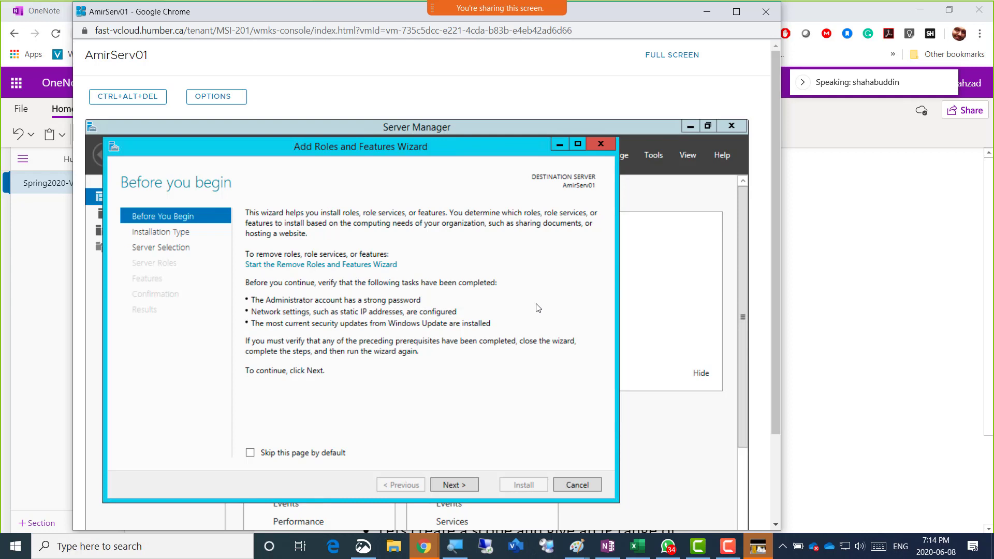
left_click(571, 483)
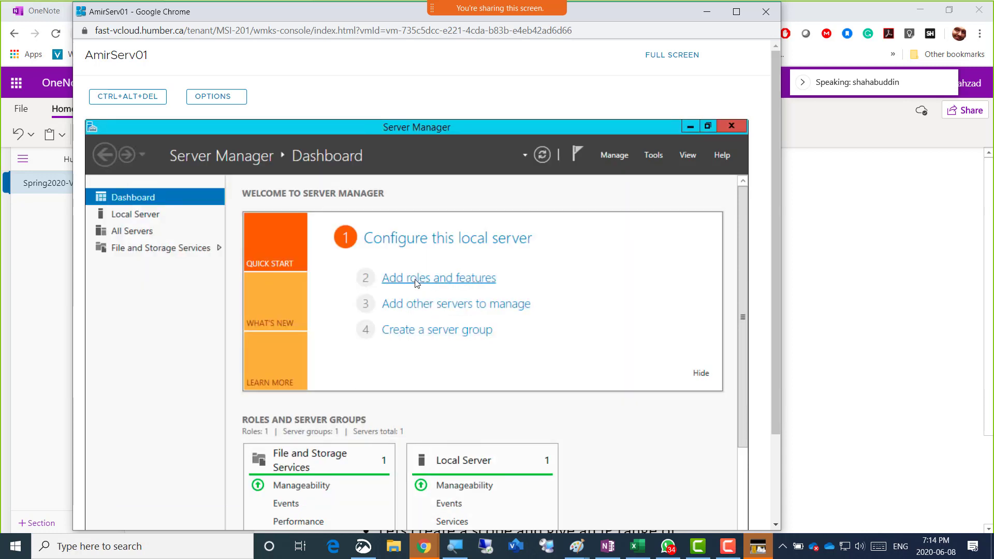
left_click(610, 158)
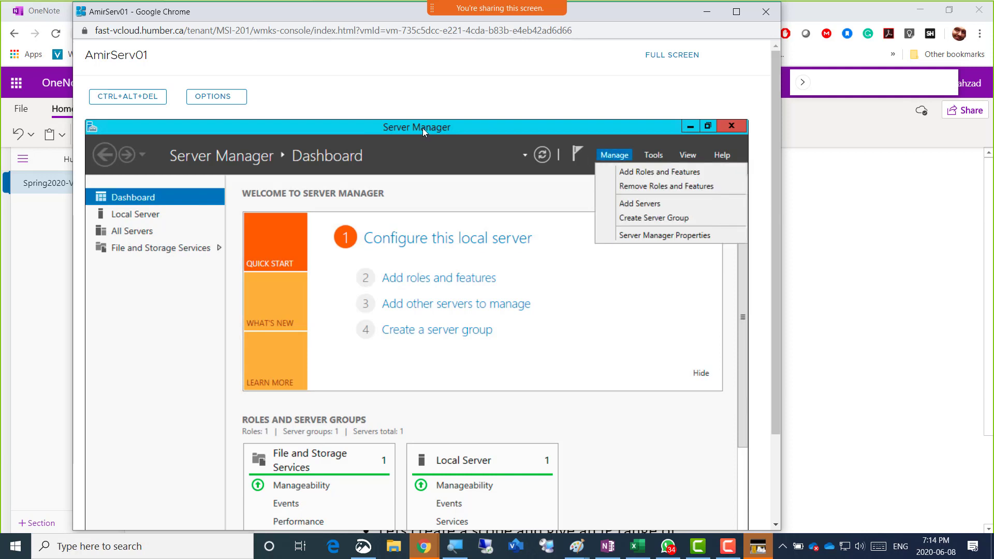
Relaunch Add Roles and Features with role-based installation targeting AmirServ01, reaching Select server roles
left_click(634, 172)
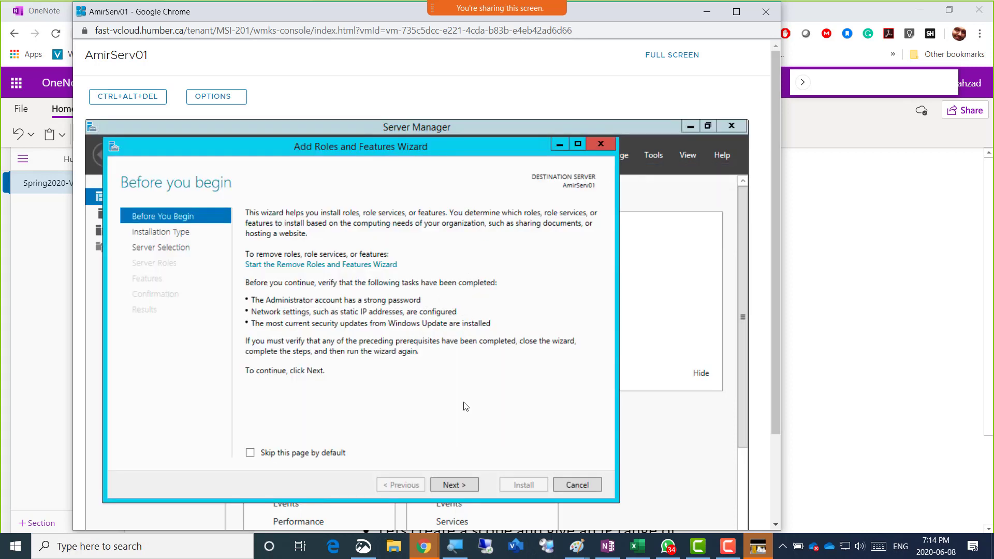
left_click(456, 484)
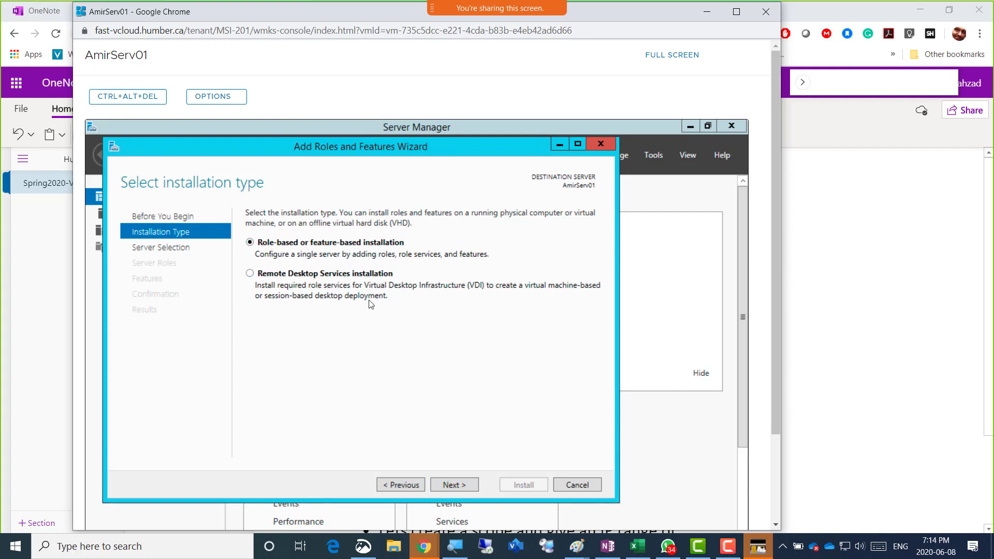
left_click(447, 484)
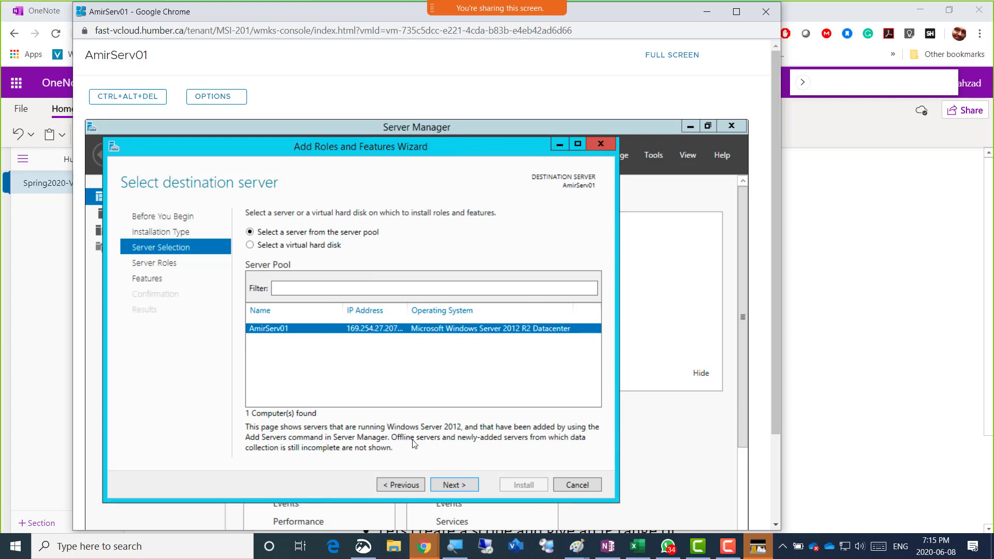
left_click(452, 485)
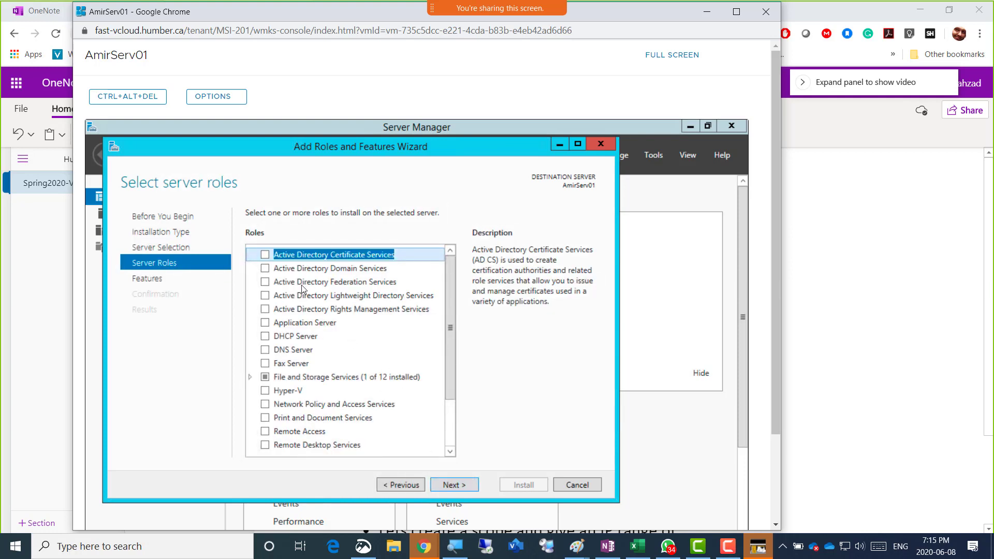
left_click(400, 489)
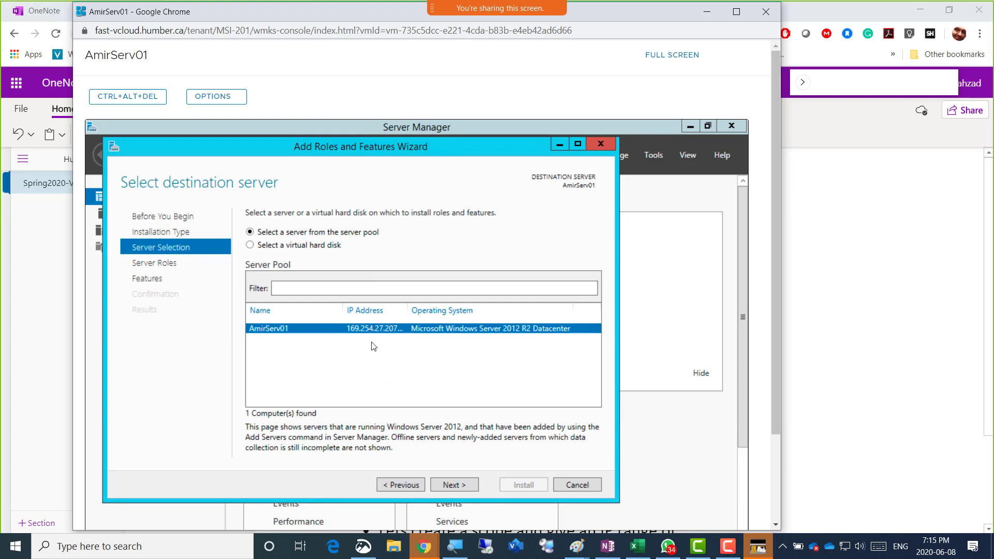
left_click(444, 485)
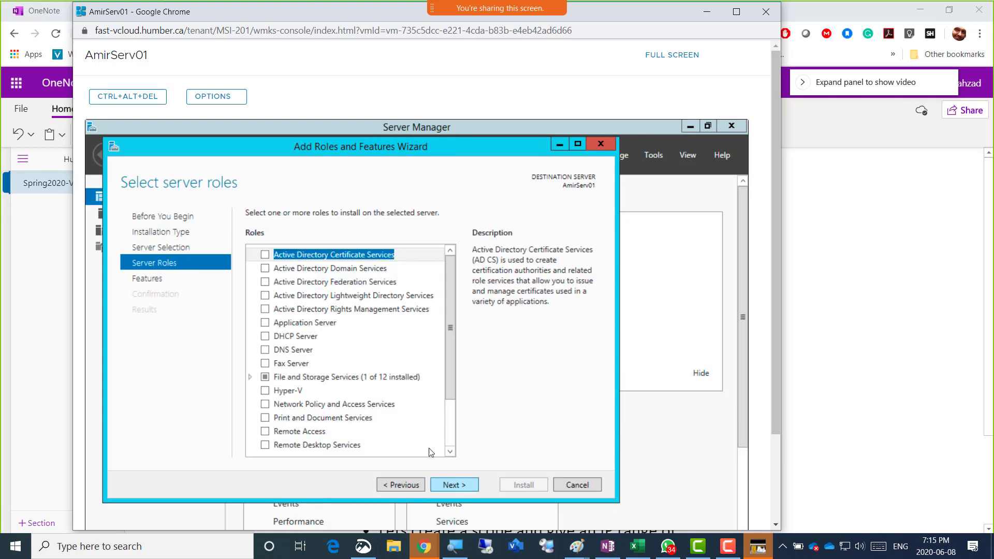
Tick Active Directory Domain Services and accept its required management features
left_click(265, 268)
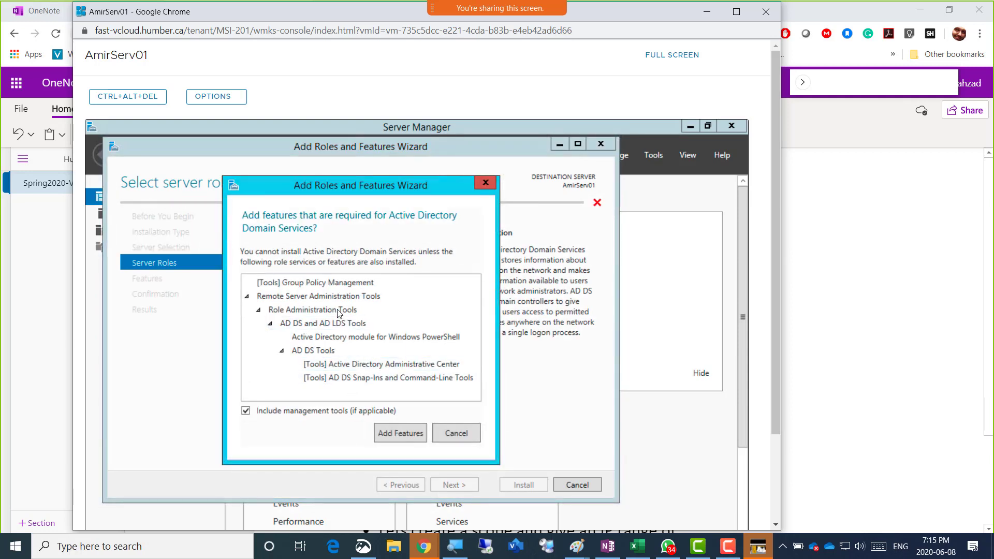
left_click_drag(327, 183, 527, 183)
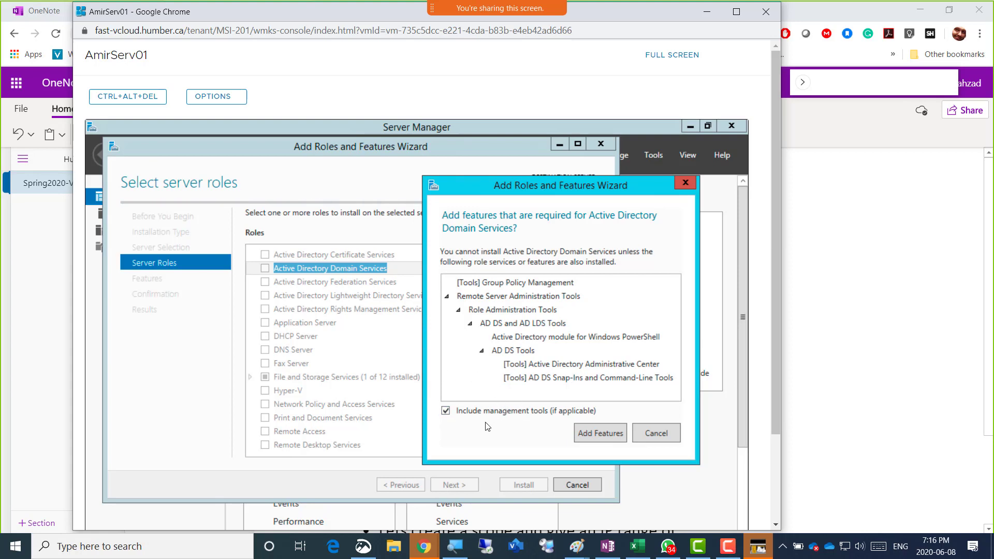
left_click(596, 434)
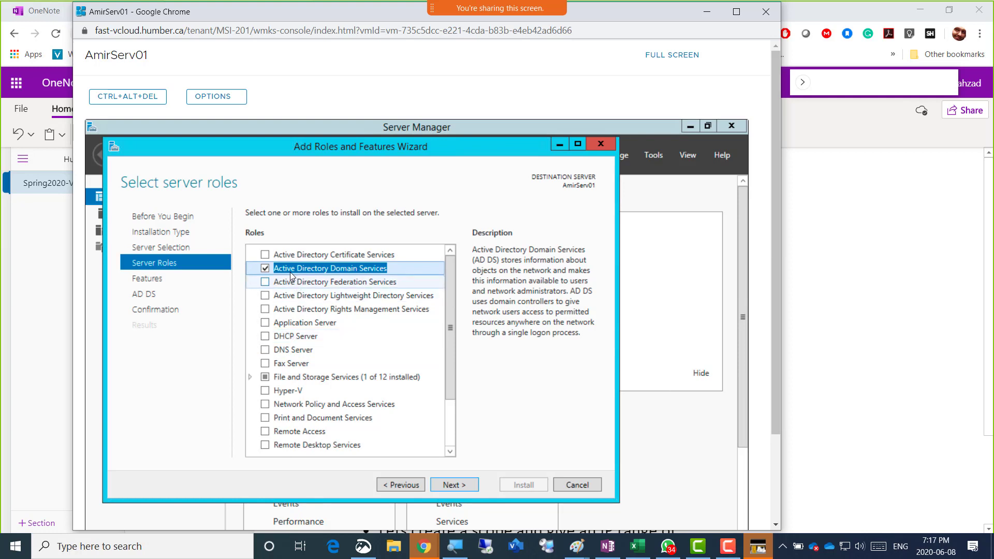
Add the DHCP Server role with its tools, then advance past Features and AD DS to the DHCP Server page
left_click(265, 337)
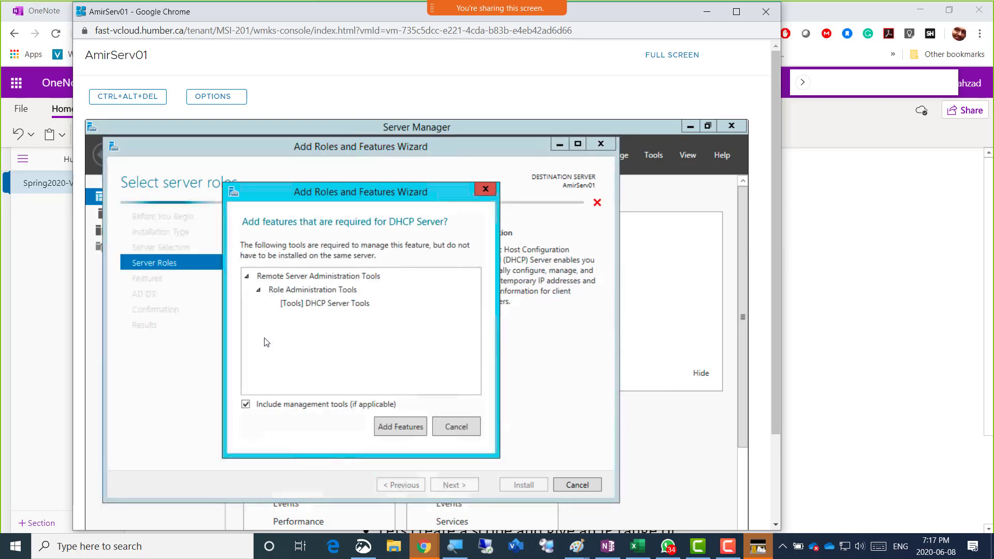
left_click(392, 428)
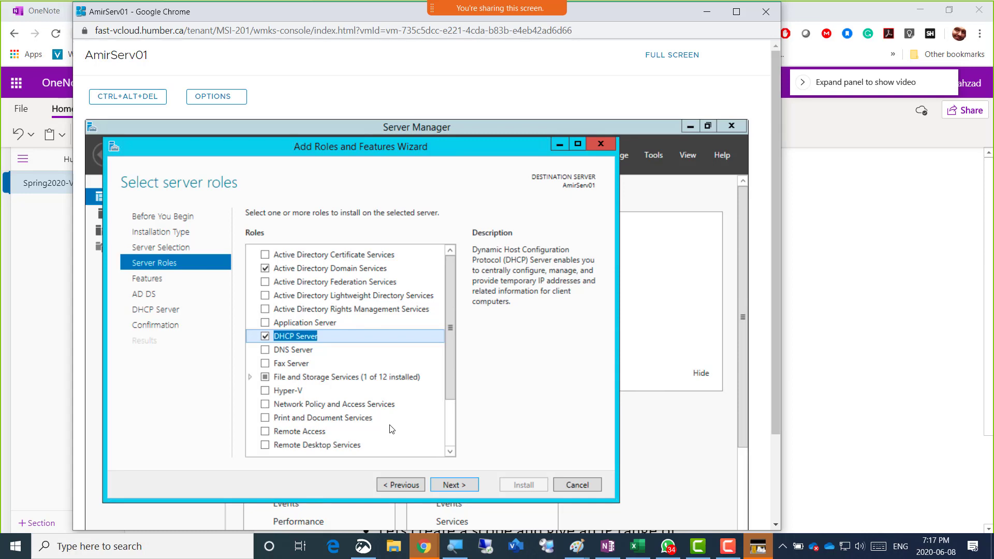
left_click(457, 485)
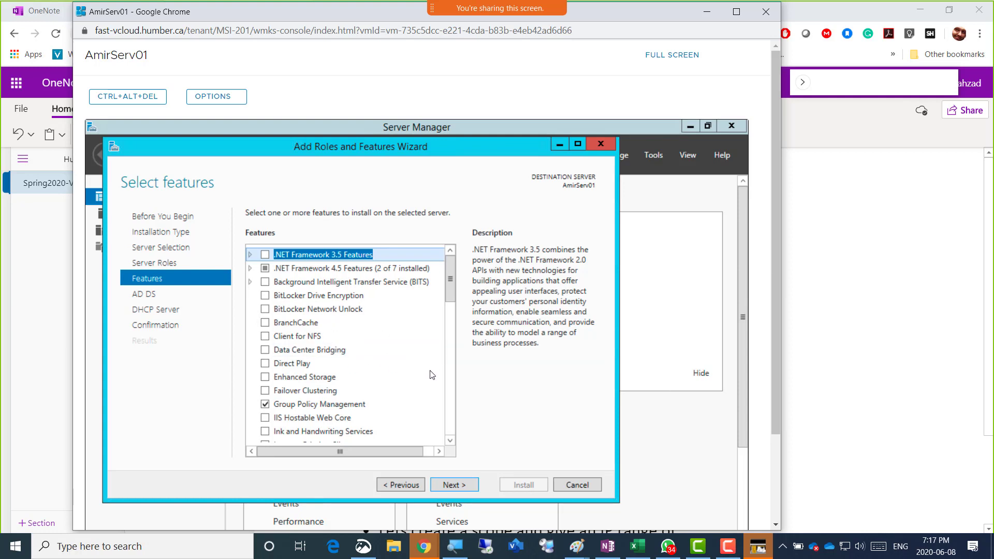
left_click(456, 485)
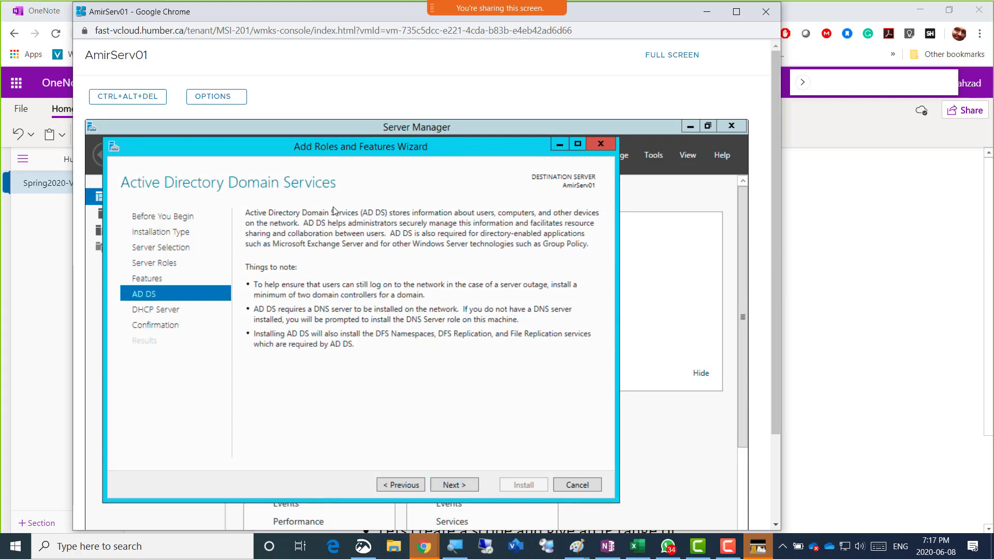
left_click(462, 485)
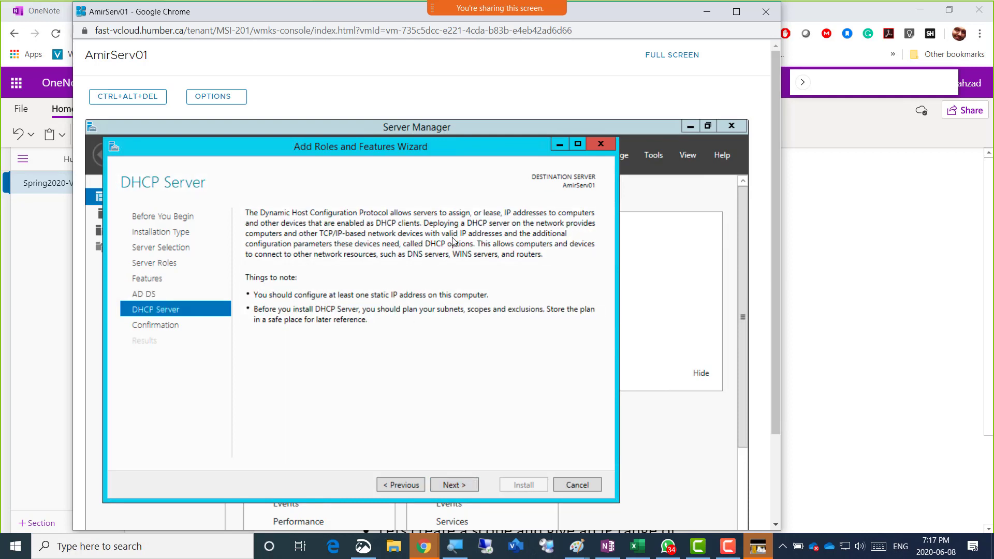
On the Confirmation page allow automatic restart and start installing AD DS and DHCP Server
left_click(461, 486)
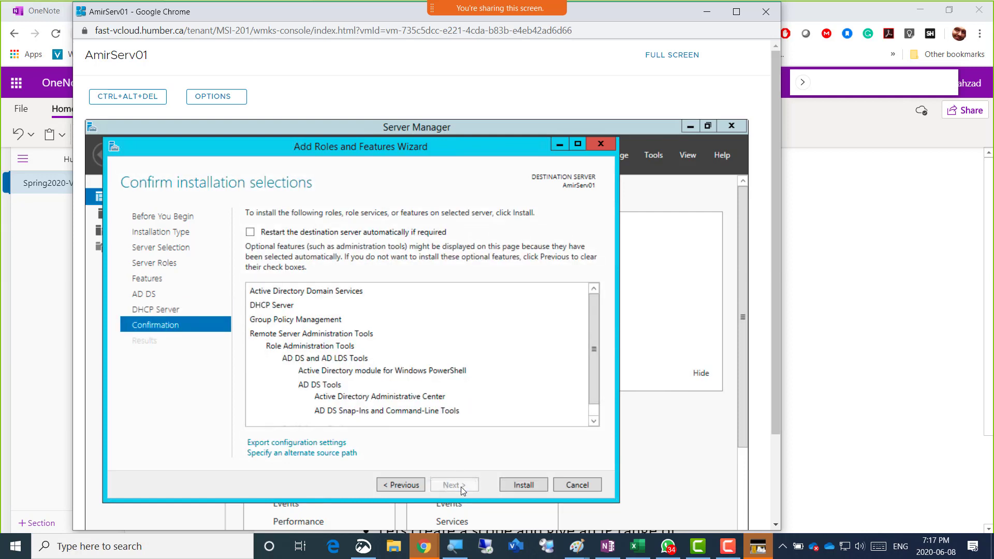
left_click(274, 234)
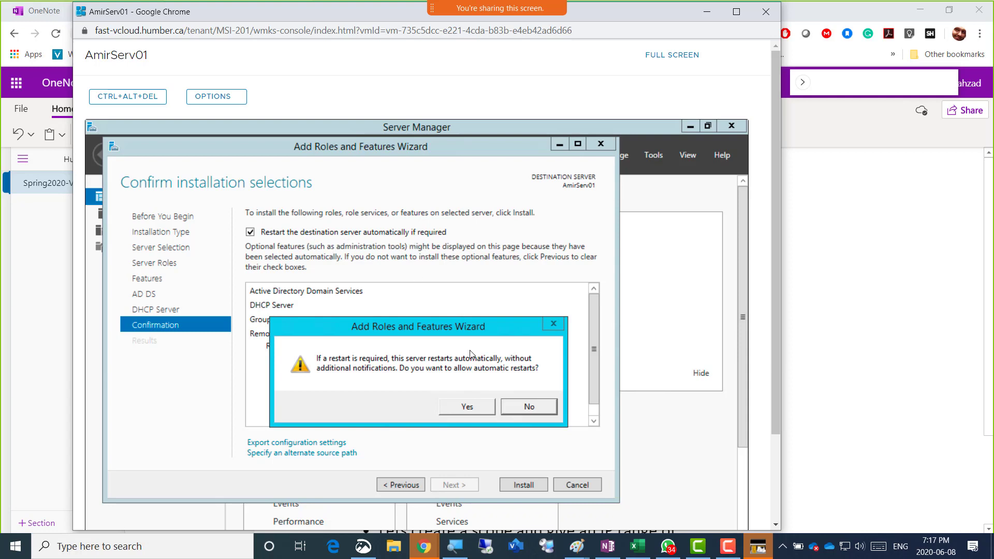
left_click(454, 406)
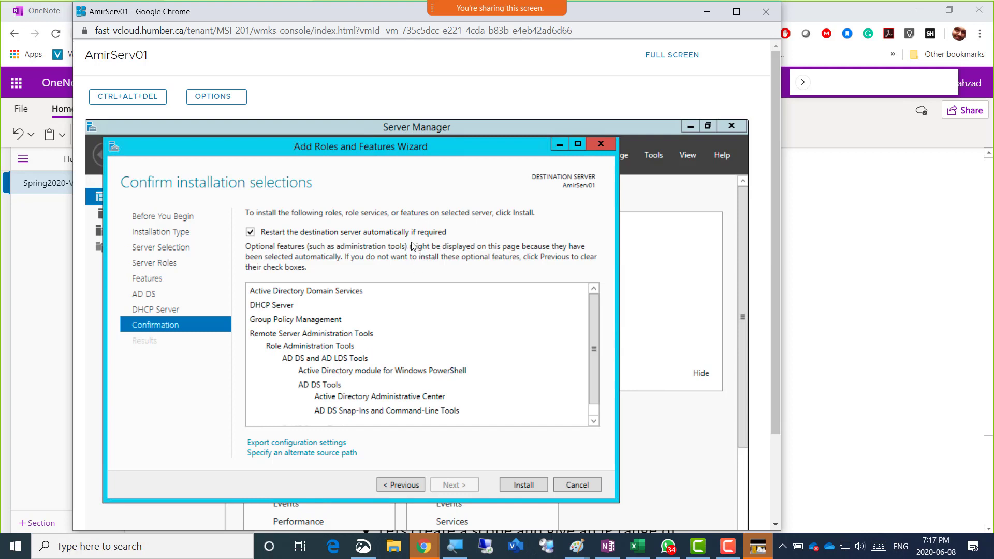
left_click(522, 485)
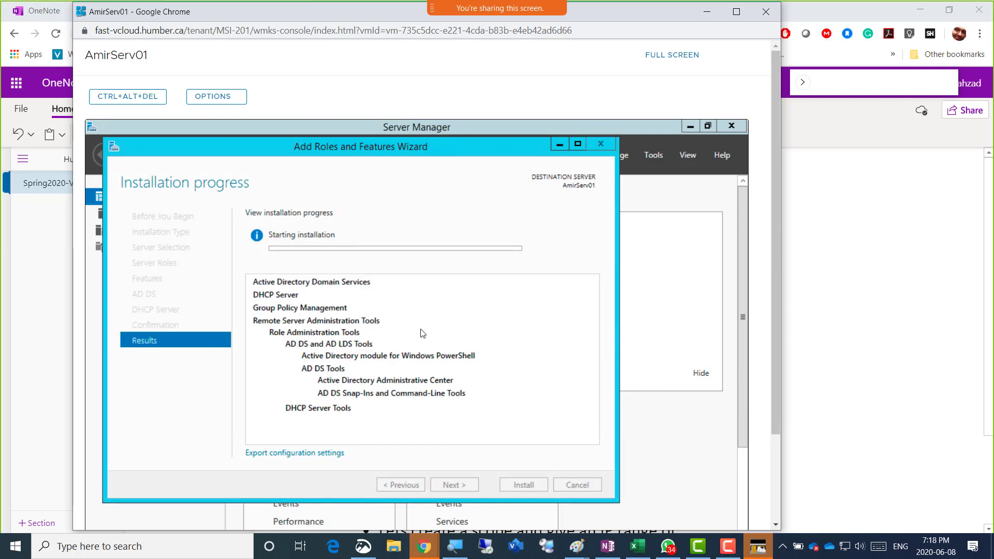
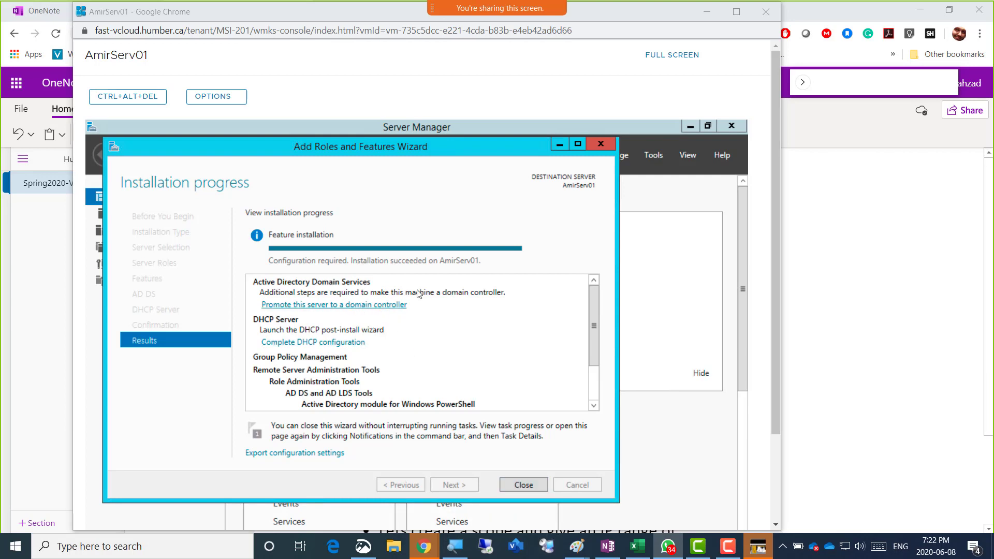
From the post-deployment notifications, launch promotion of AmirServ01 to a domain controller
left_click_drag(434, 148, 427, 203)
left_click(584, 164)
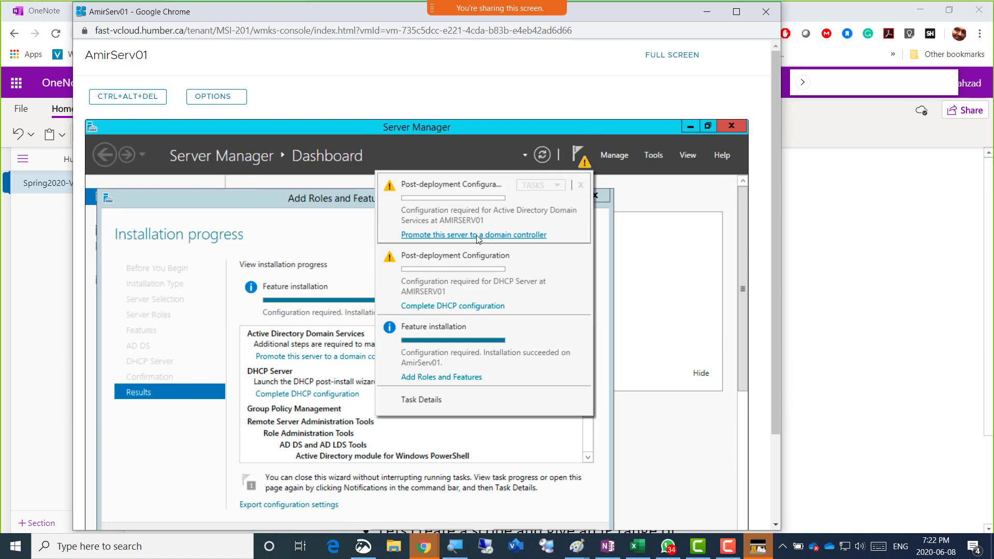
left_click(279, 203)
left_click(331, 359)
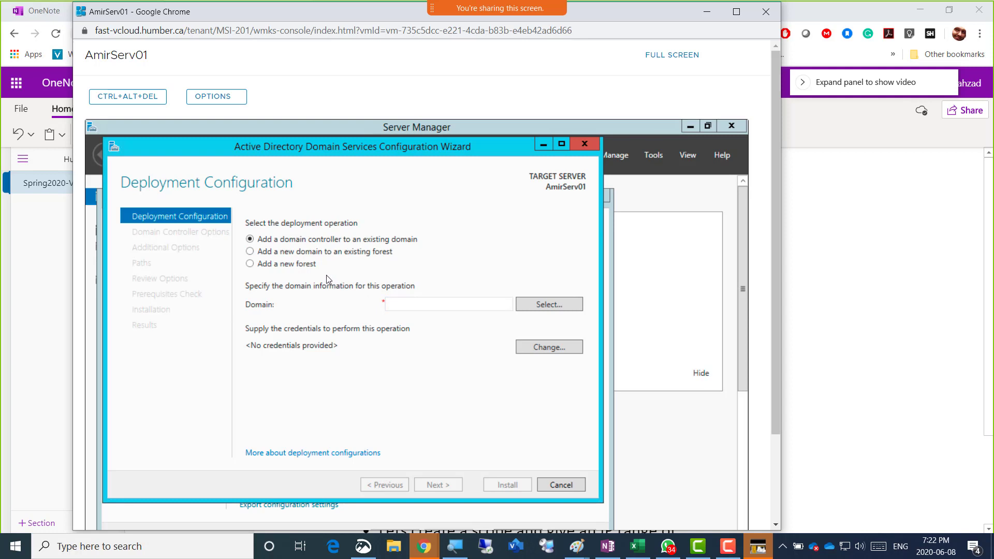
Choose 'Add a new forest' with root domain name Humber.local
left_click(309, 265)
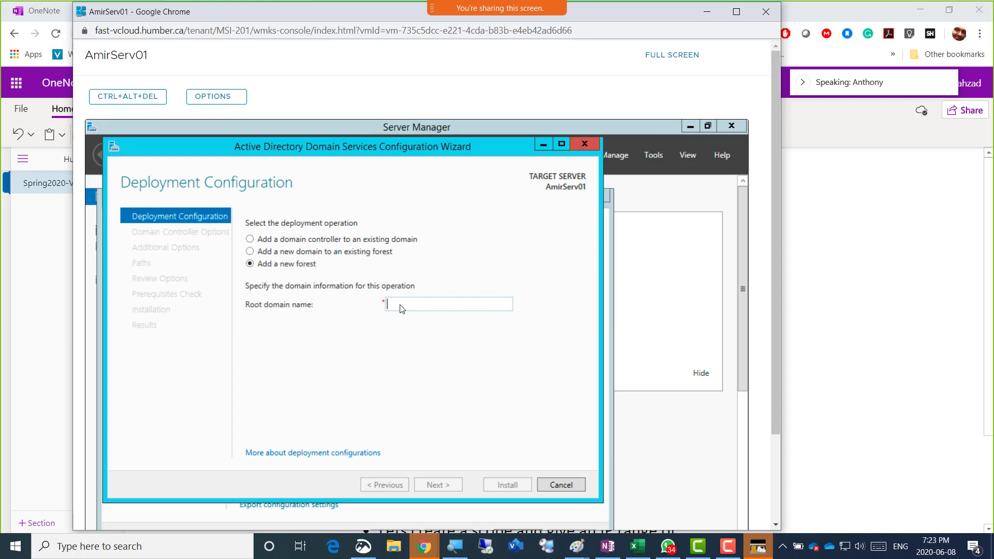
type("Humber")
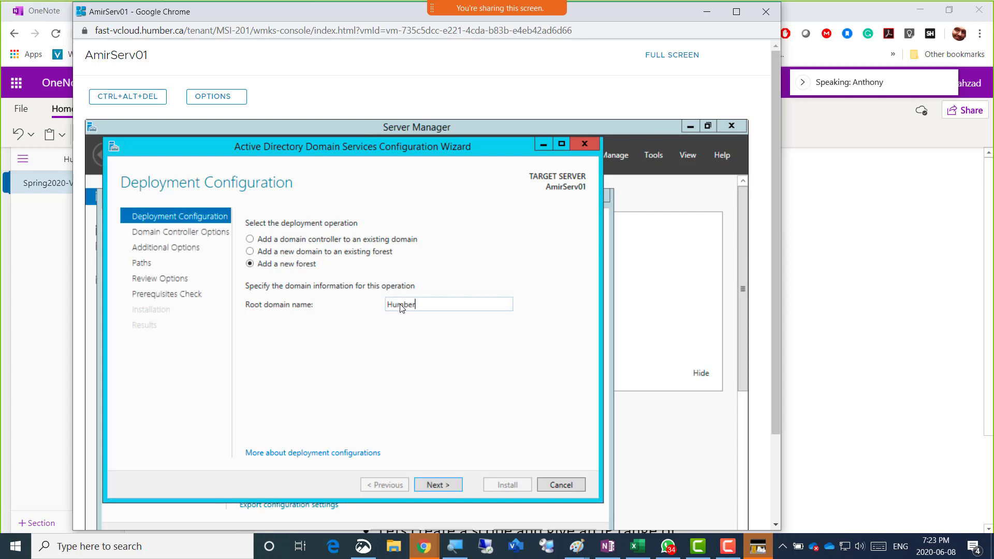
type(".local")
On Domain Controller Options, enter and confirm the Directory Services Restore Mode password
left_click(439, 486)
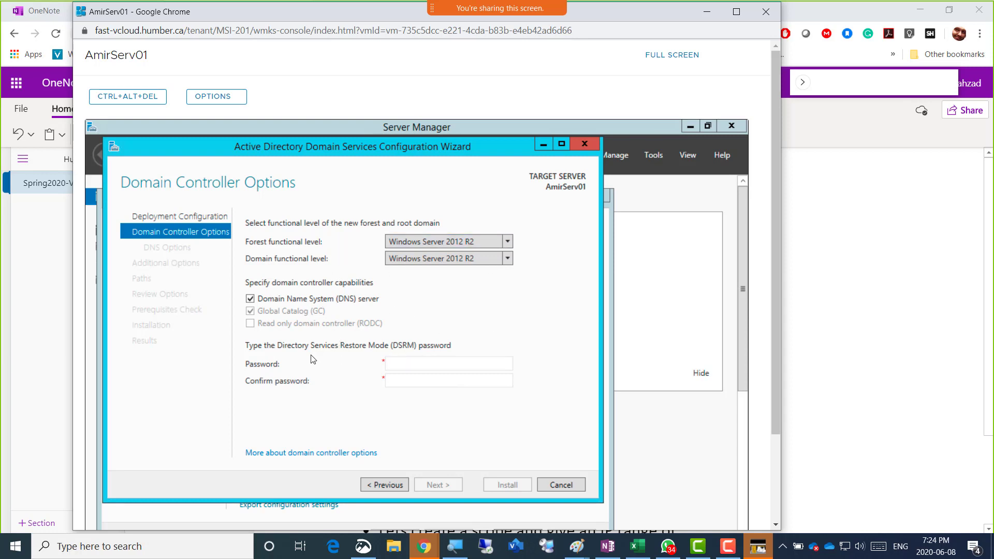
left_click(416, 367)
type("************")
key("Tab")
type("******")
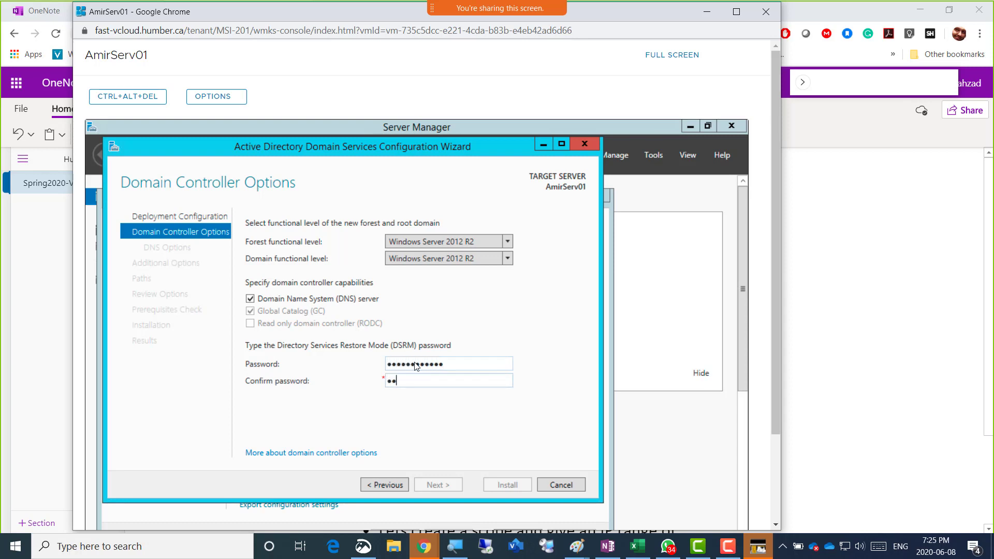
type("******")
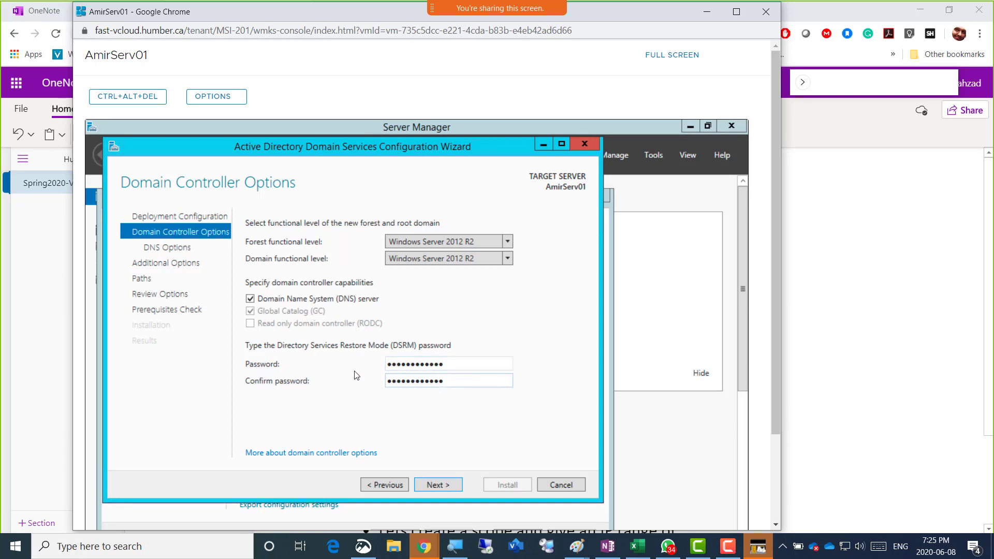
Recheck Domain Controller Options, then settle on DNS Options with no DNS delegation
left_click(447, 485)
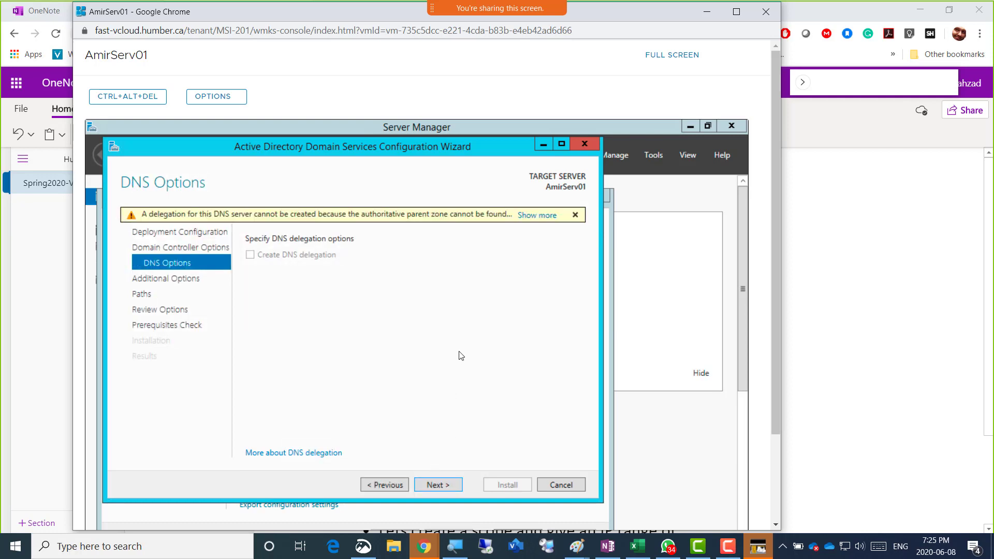
left_click(391, 484)
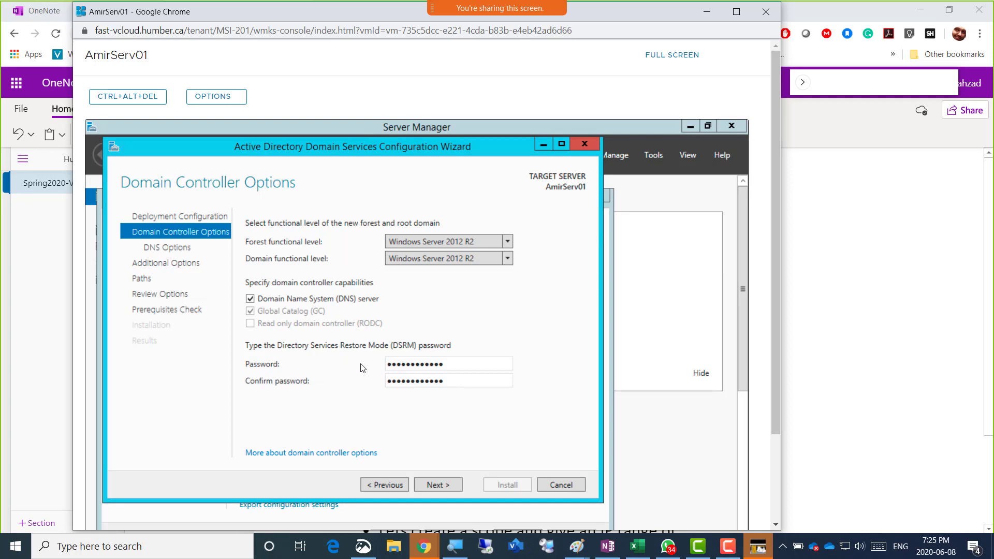
left_click(448, 485)
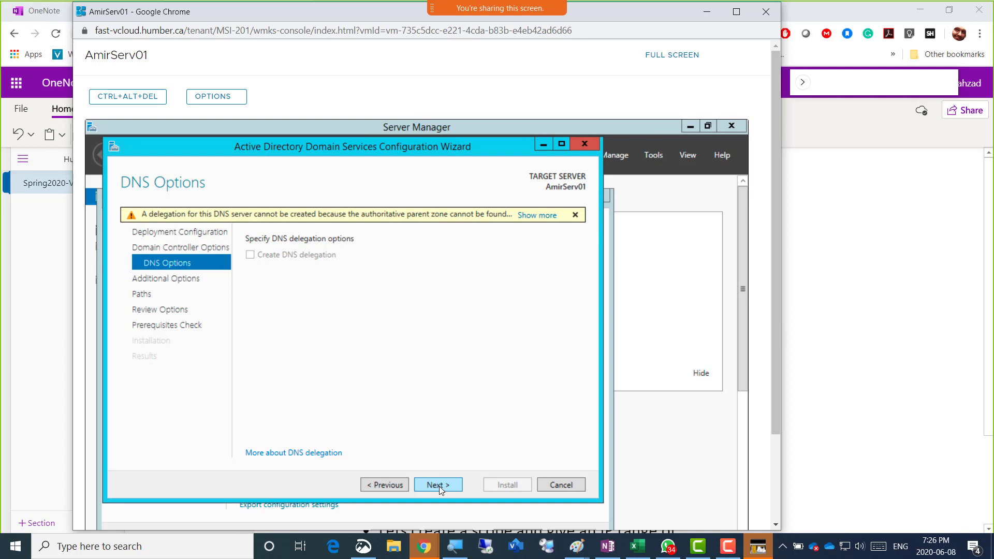
left_click(392, 486)
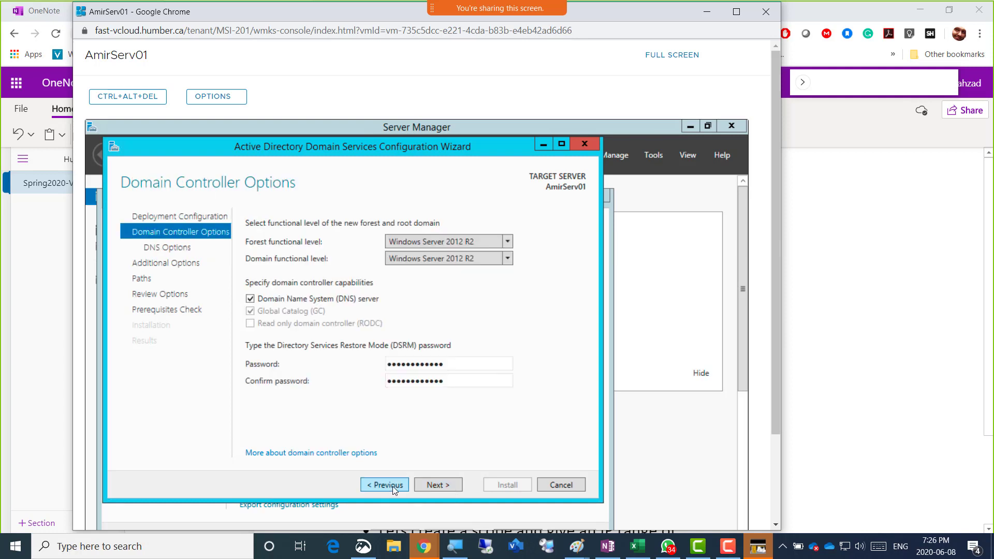
left_click(444, 363)
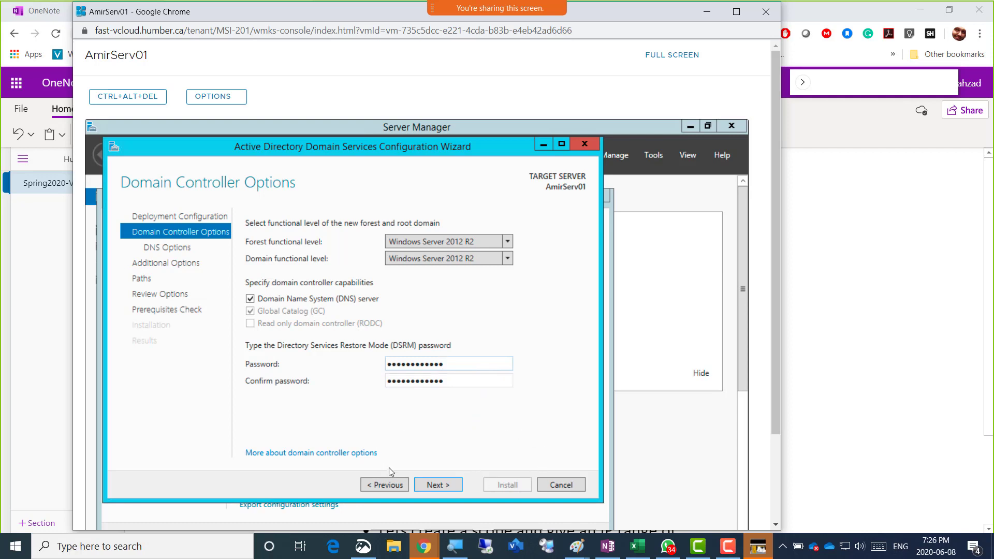
left_click(447, 487)
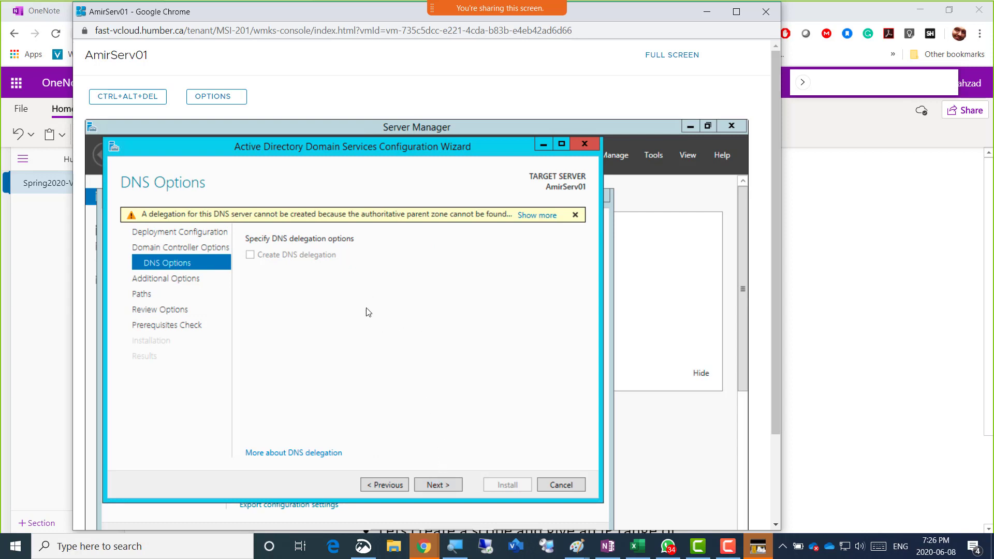
Advance to Additional Options, keeping the NetBIOS domain name HUMBER
left_click(445, 484)
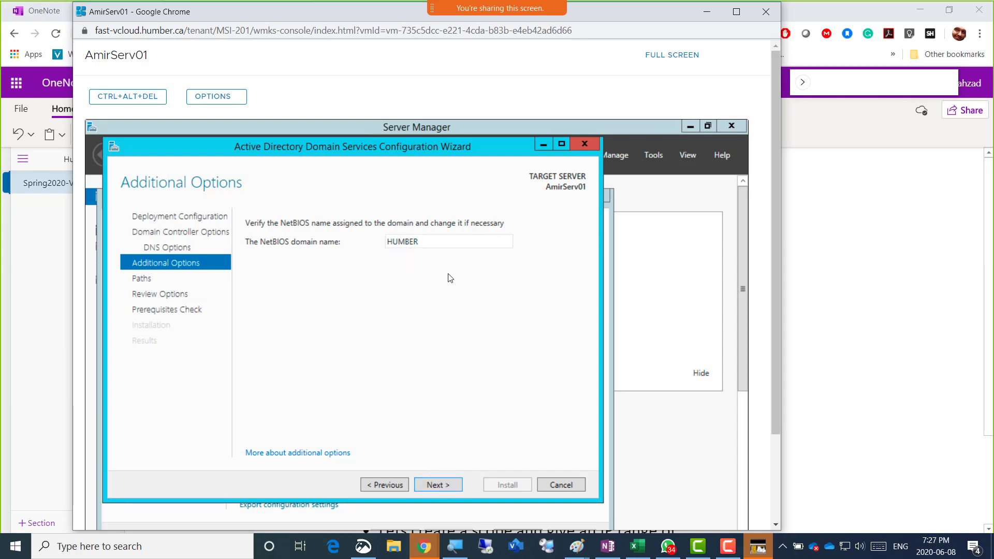
Keep the default NTDS and SYSVOL paths and reach the Review Options summary
left_click(441, 486)
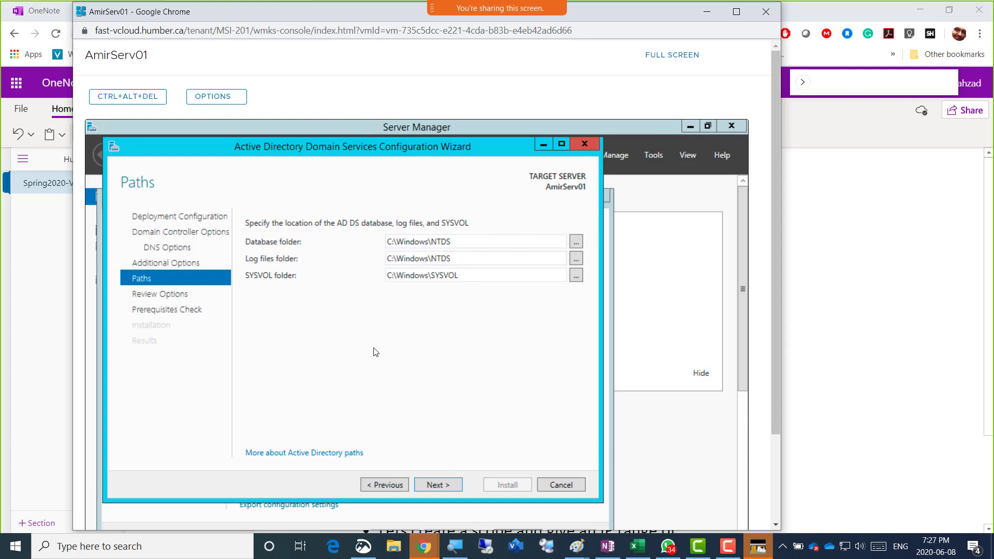
left_click(448, 485)
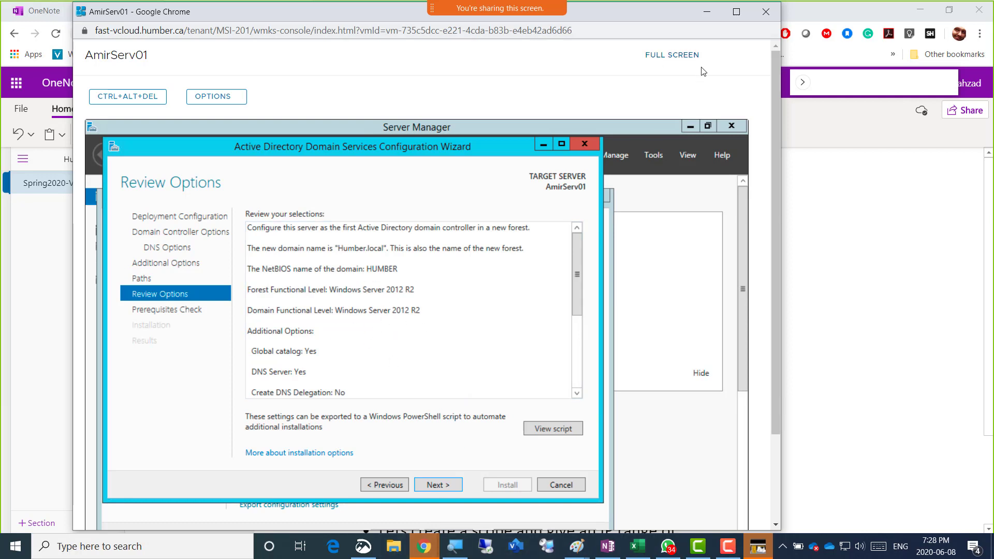
Review the OneNote lab steps, then bring up Snip & Sketch with the 192.168.200.1 IPv4 capture
left_click(832, 203)
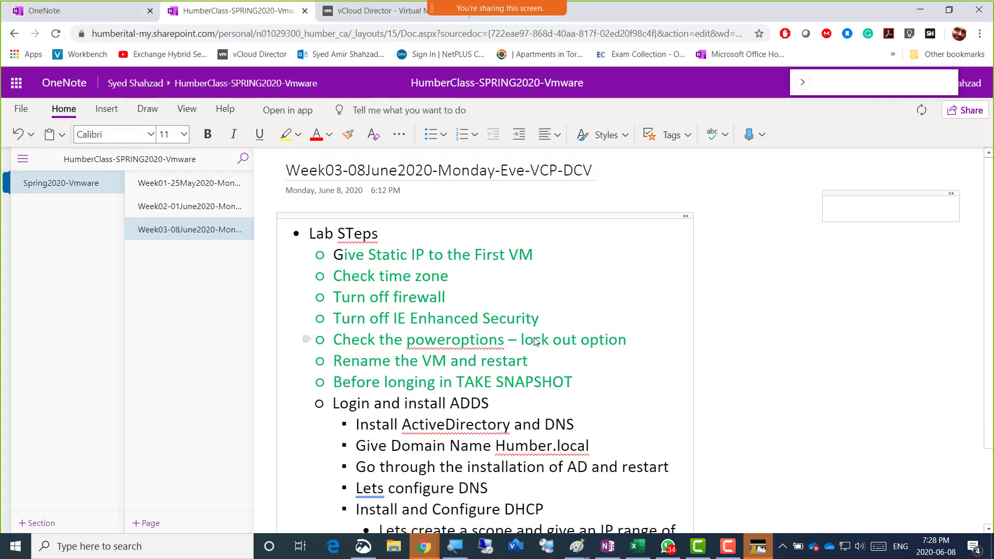
scroll(536, 341, "down", 1)
scroll(536, 341, "up", 1)
key("alt+Tab")
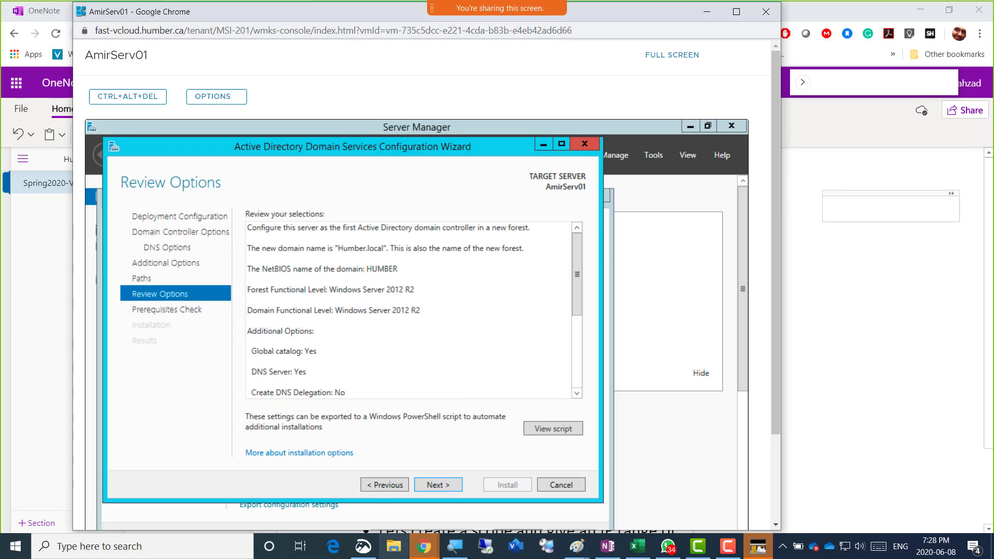
left_click(362, 546)
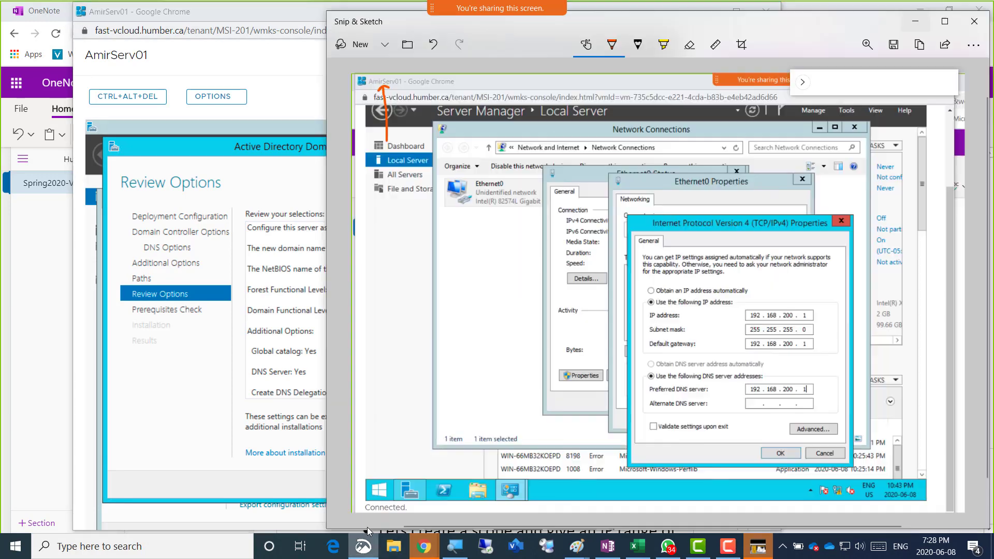
Snip the console showing the Humber.local Review Options page and copy it to the clipboard
left_click(357, 44)
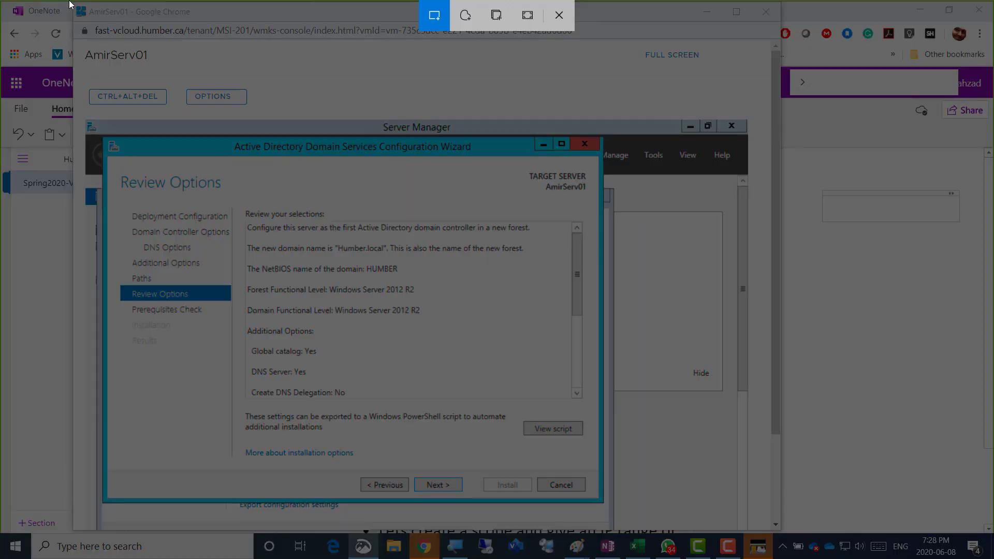
left_click_drag(69, 2, 783, 508)
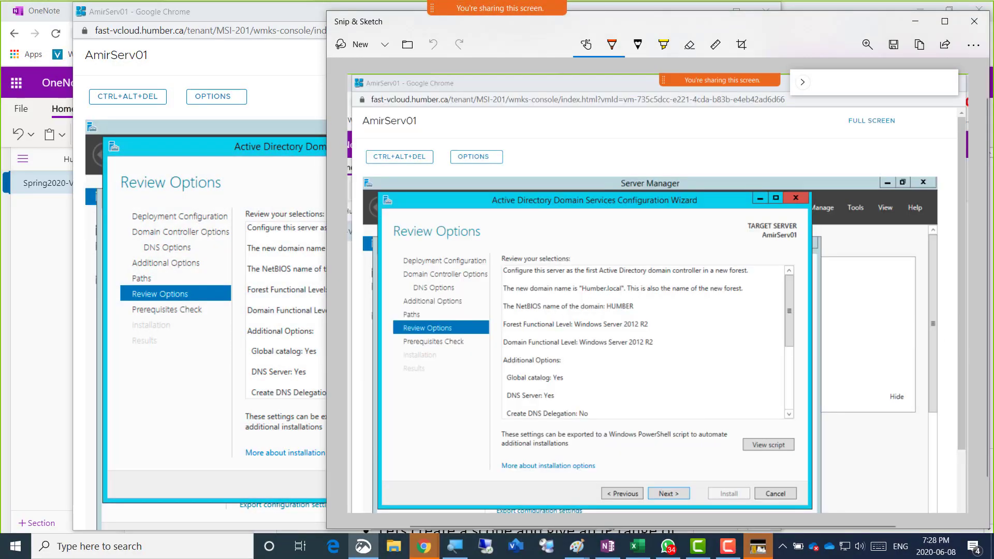
key("ctrl+c")
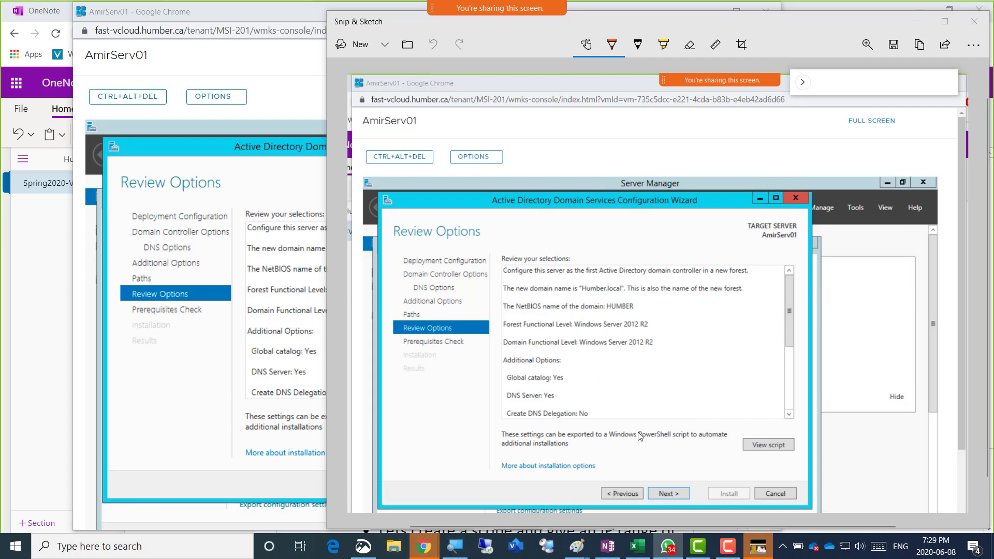
Duplicate the Screenshot 1 bullet onto a new line in the OneNote lab notes
left_click(915, 21)
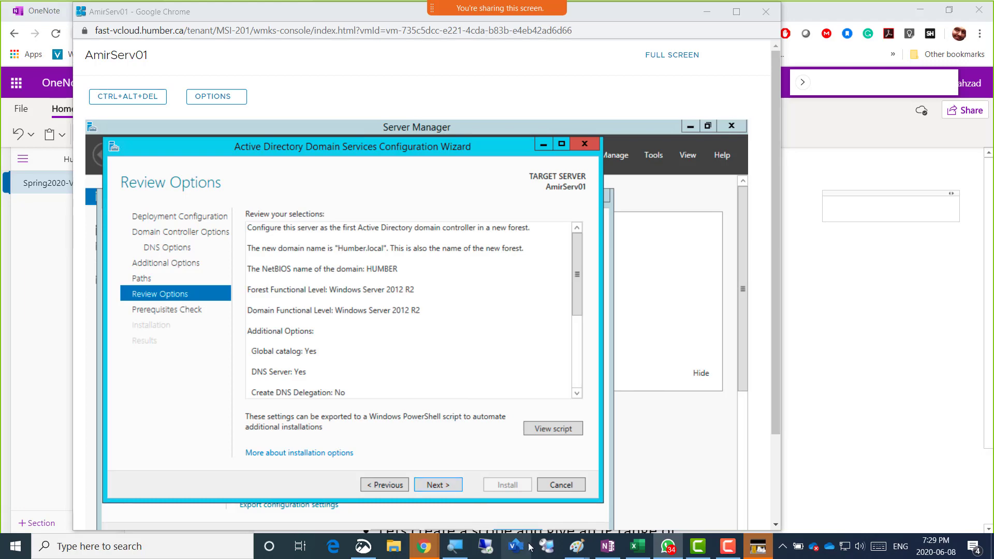
left_click(924, 274)
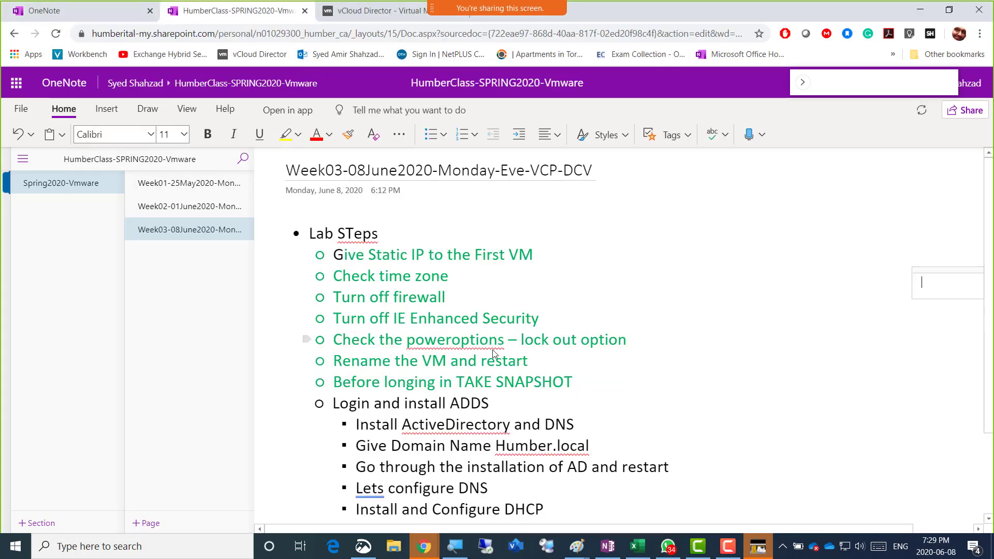
scroll(464, 379, "down", 3)
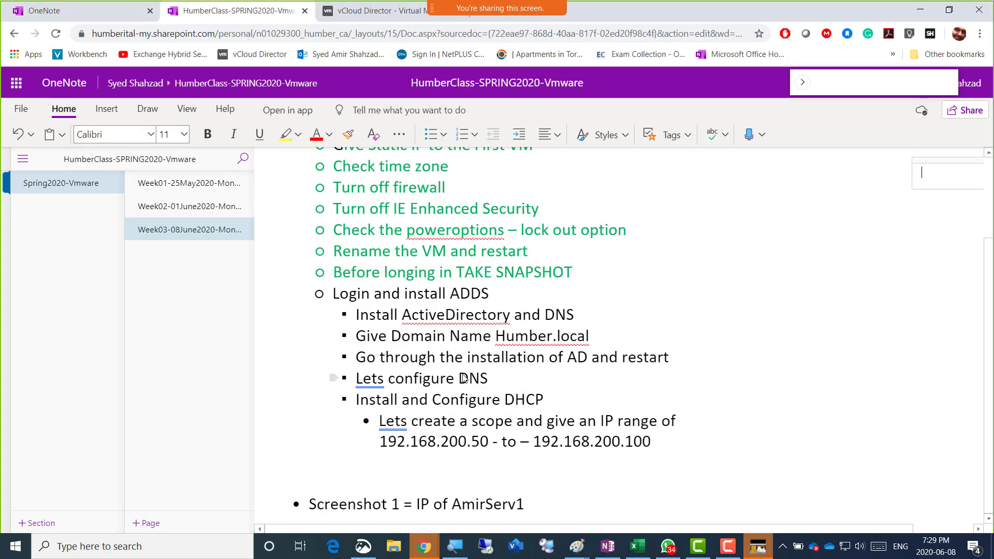
left_click(530, 505)
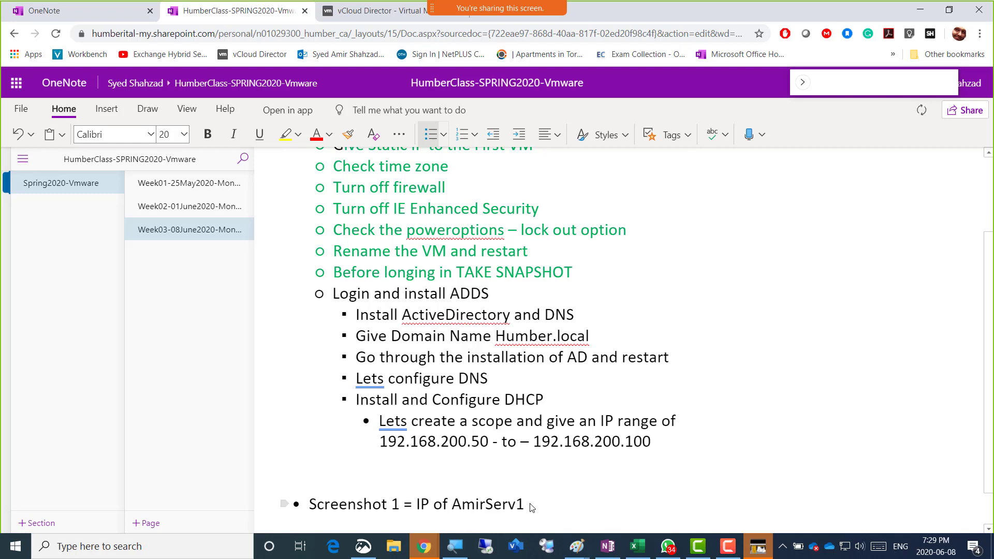
key("shift+Up")
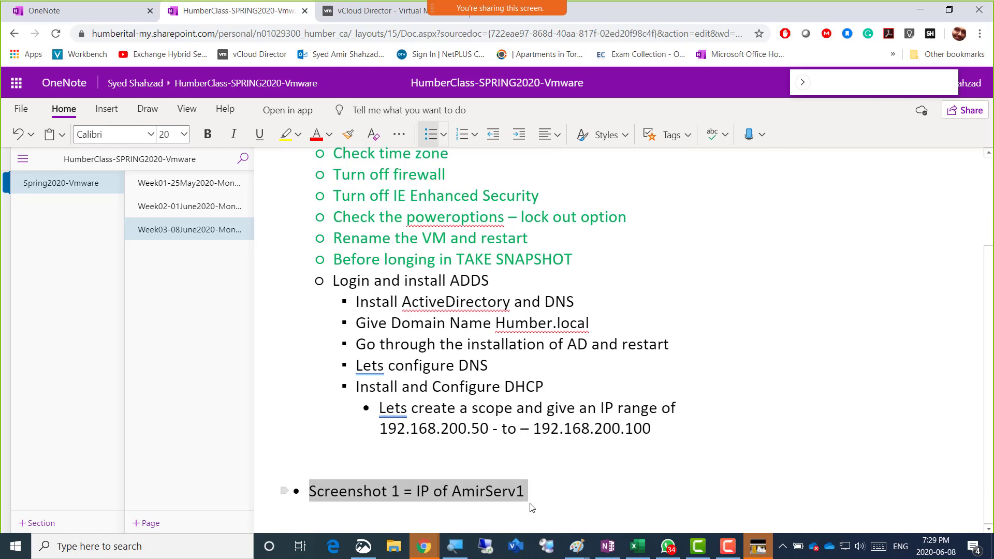
key("ctrl+c")
key("End")
key("Return")
key("ctrl+v")
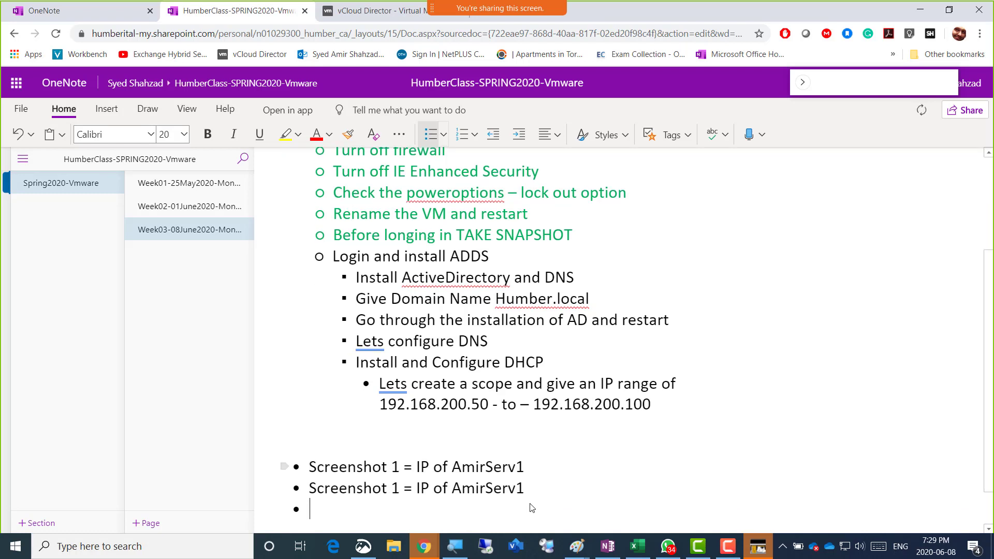
Edit the copied bullet to read 'Screenshot 2 = Summary of AD'
key("Up")
key("Right")
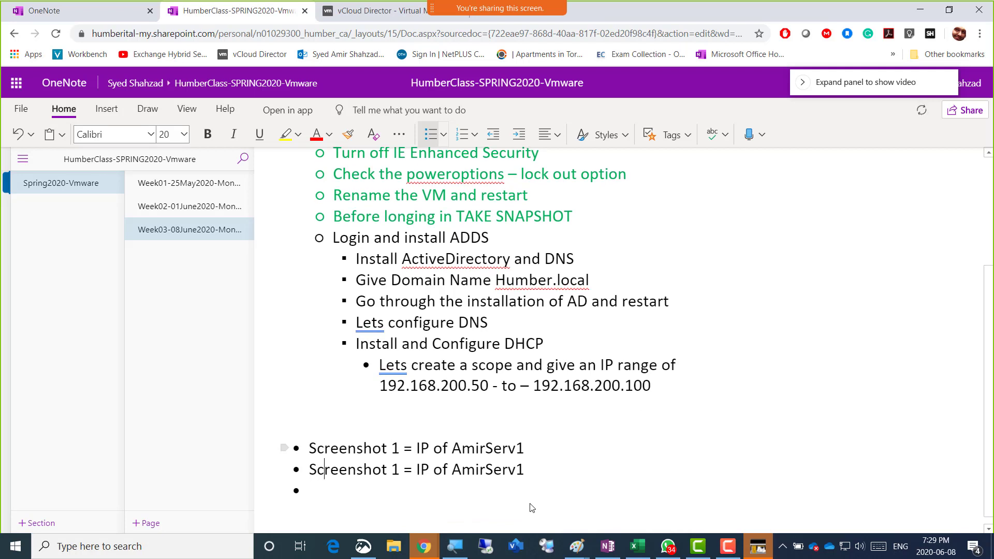
key("ctrl+Right")
key("ctrl+Right")
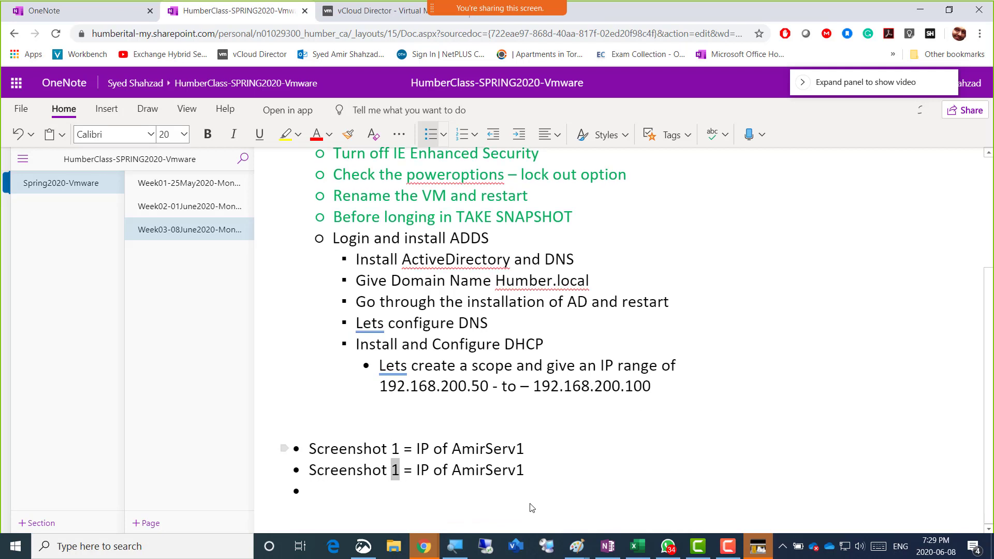
key("BackSpace")
type("2")
key("Right")
key("shift+Right")
key("shift+Right")
key("shift+Right")
key("shift+Right")
key("shift+Right")
key("shift+Right")
key("shift+Right")
key("shift+Right")
key("shift+Right")
key("shift+Right")
key("shift+Right")
key("shift+Right")
key("shift+Right")
key("shift+Right")
key("shift+Right")
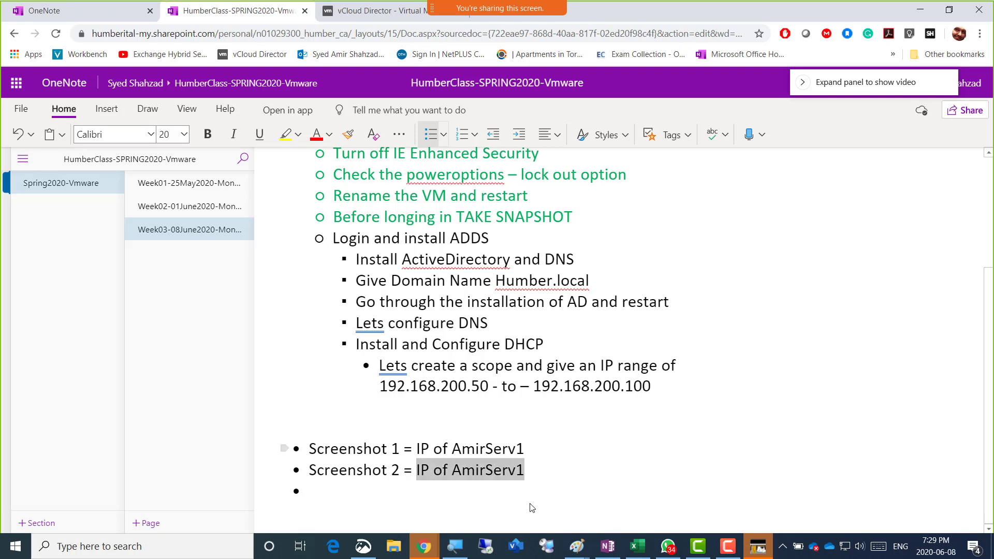
type("Summary of AD")
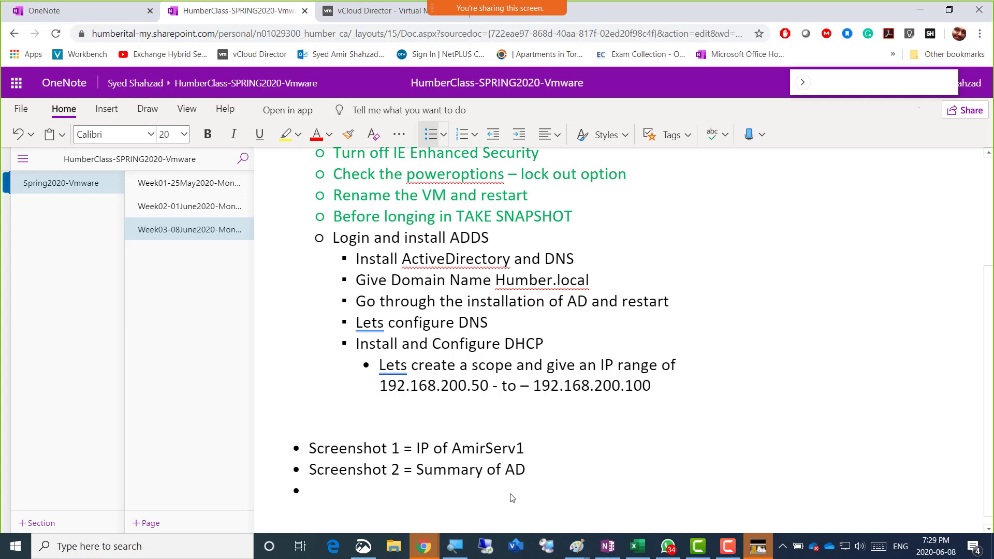
Return to the AmirServ01 console and advance the wizard to a passed Prerequisites Check
key("alt+Tab")
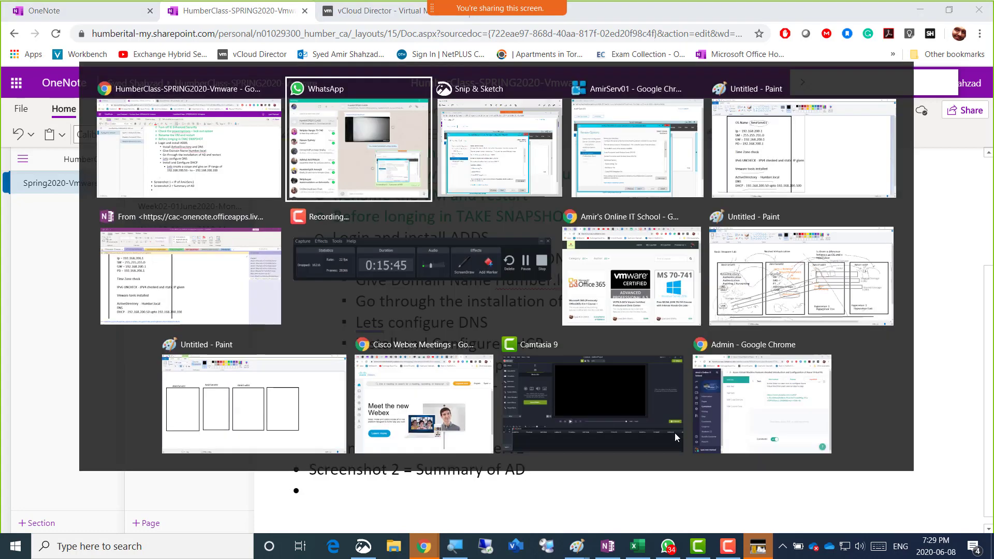
key("alt+Tab")
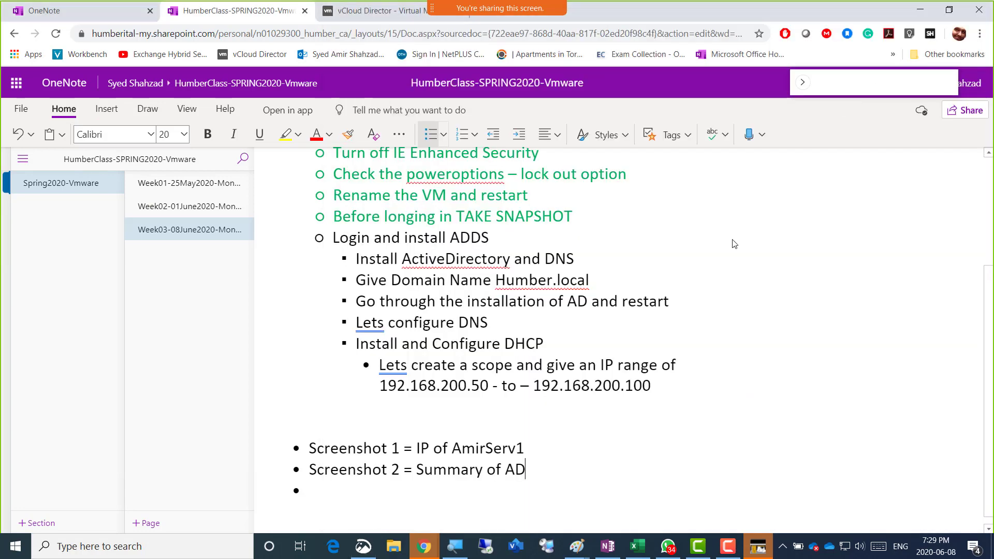
left_click(917, 22)
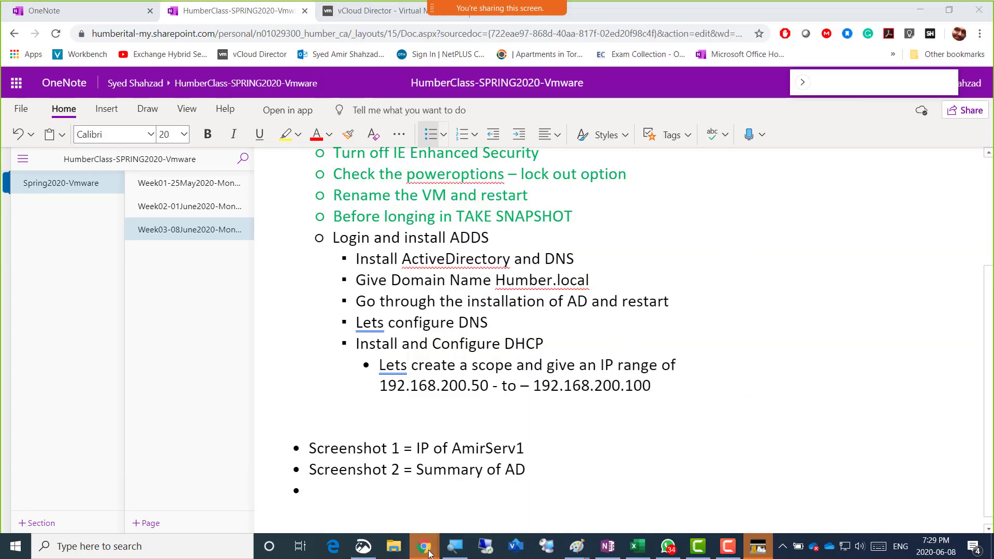
mouse_move(429, 542)
left_click(762, 493)
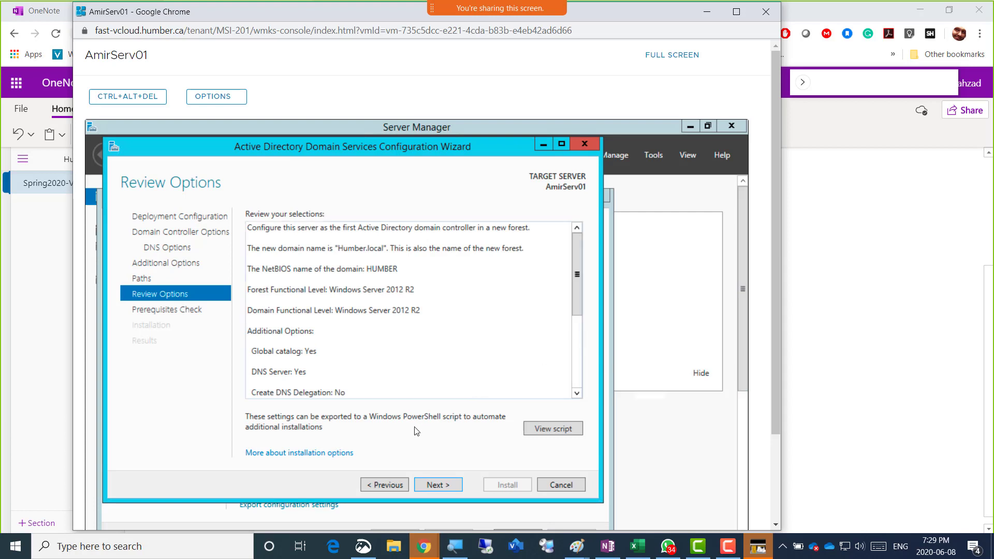
left_click(432, 487)
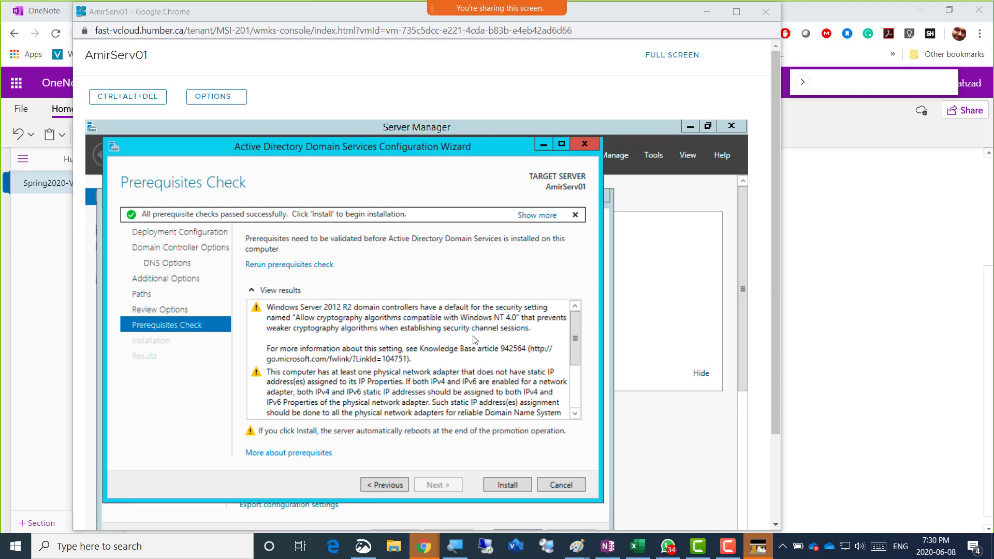
scroll(415, 361, "down", 2)
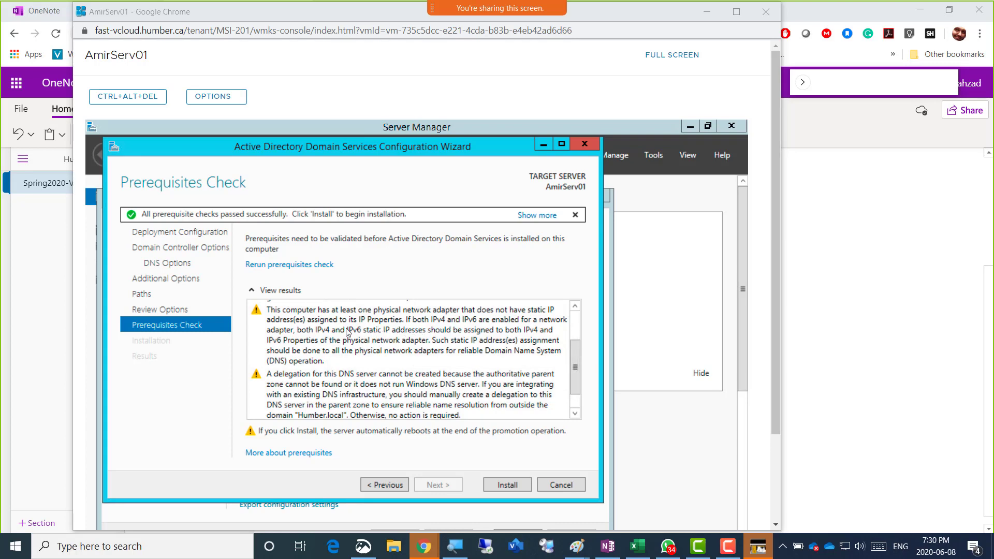
scroll(331, 380, "down", 1)
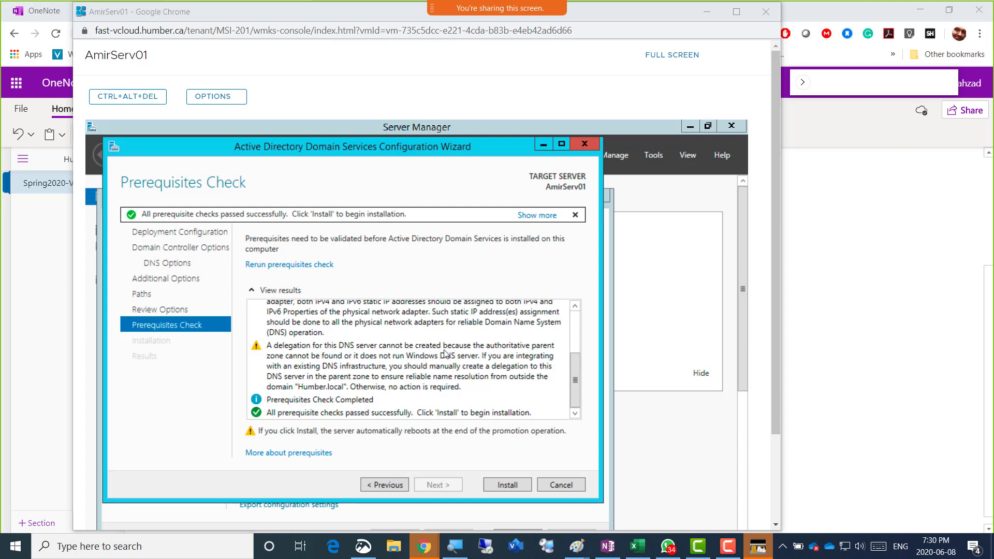
Start the Active Directory Domain Services installation on AmirServ01 from the AD DS Configuration Wizard
left_click(504, 484)
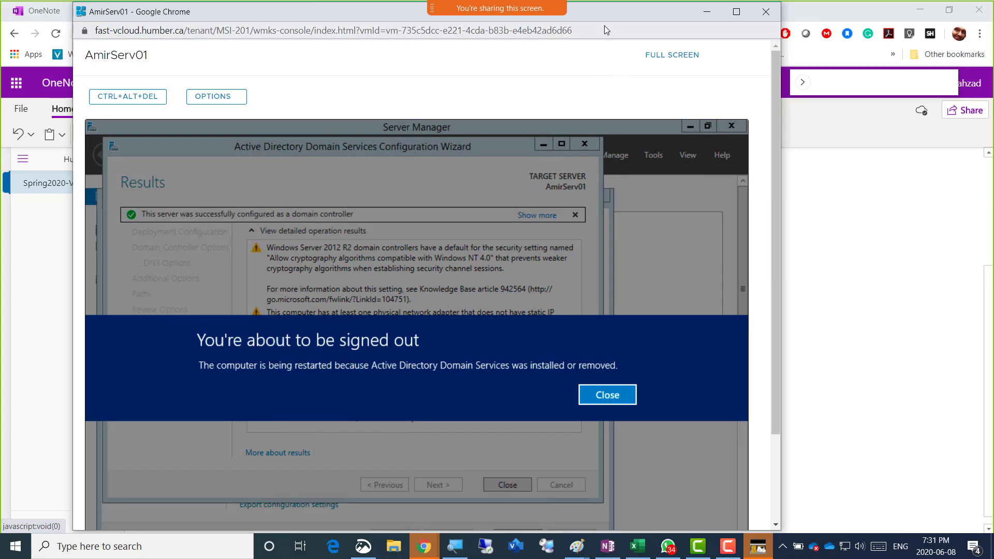
Maximize the AmirServ01 console to full screen, then restore the window while it reboots
left_click(738, 16)
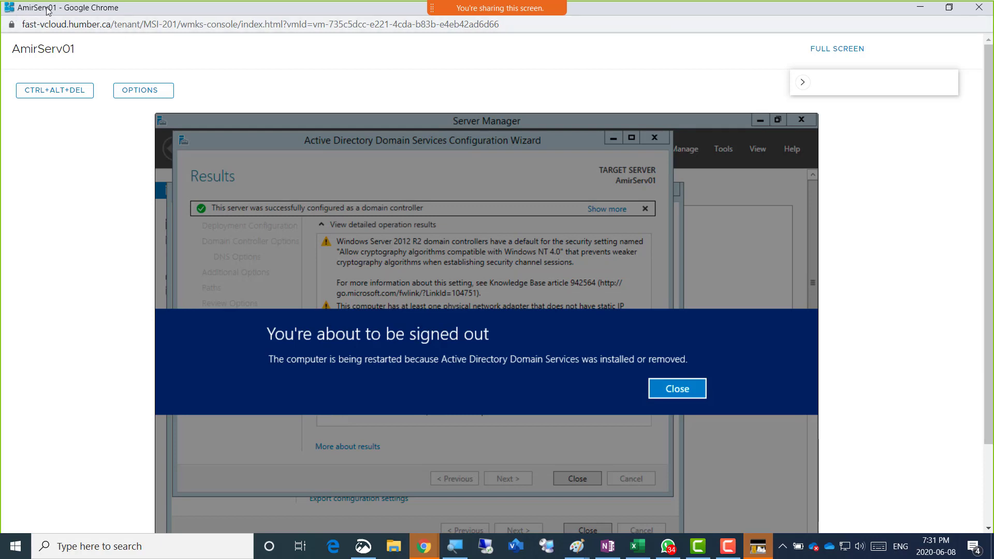
left_click(837, 49)
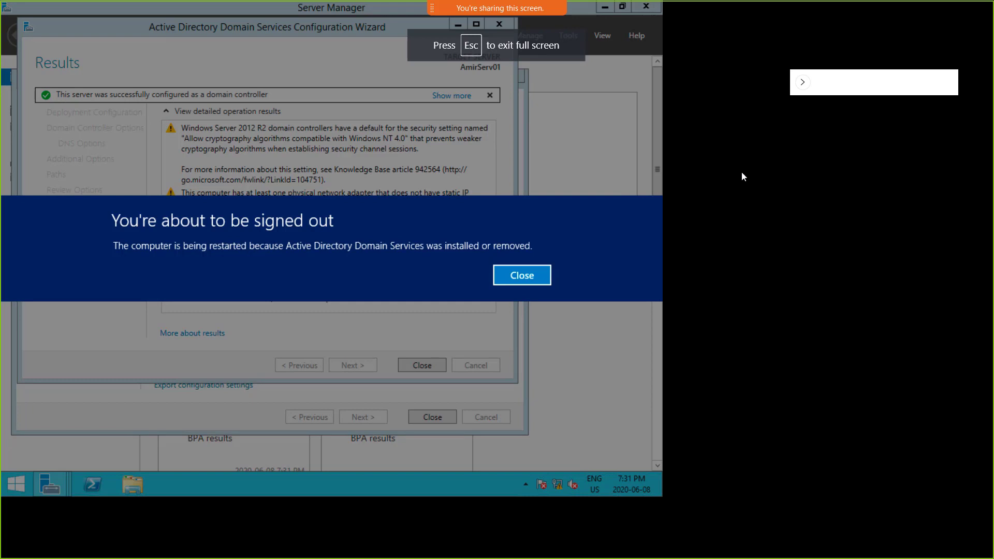
mouse_move(529, 9)
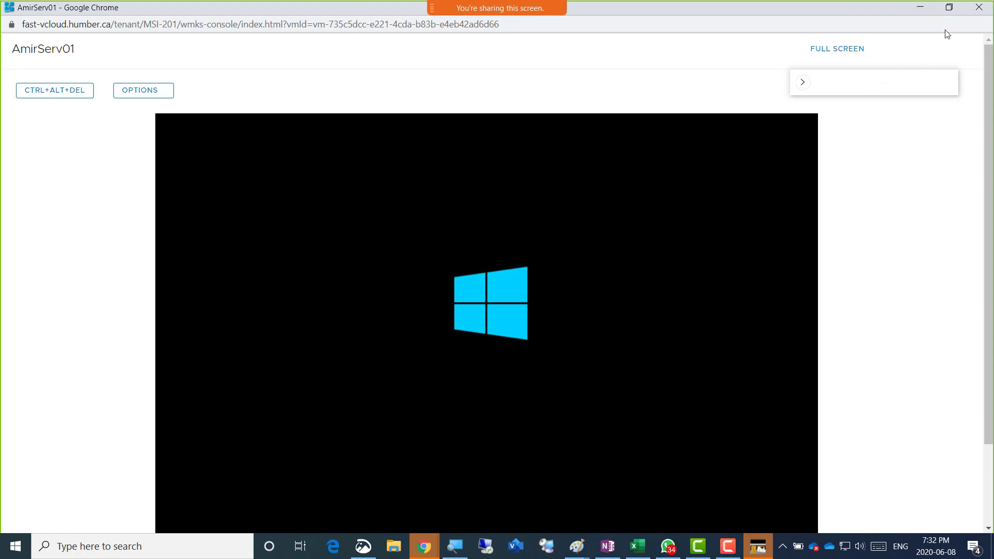
left_click(950, 9)
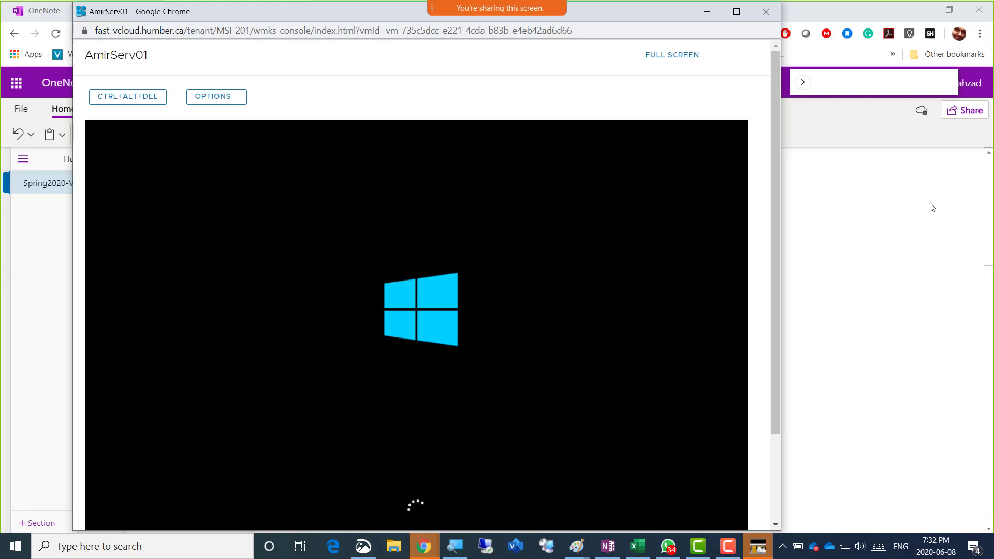
Color the three completed ADDS sub-steps, through domain naming and restart, standard green
left_click(819, 12)
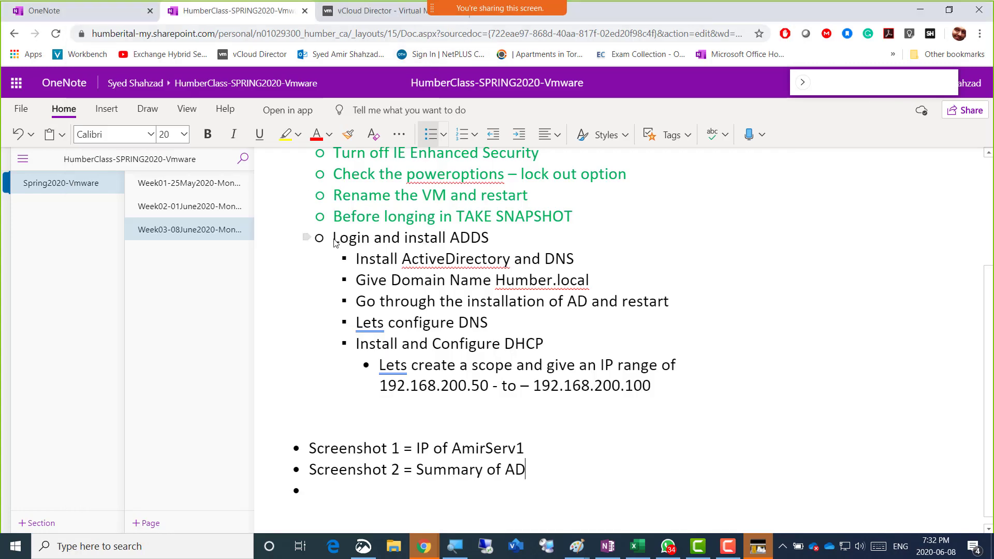
left_click_drag(334, 244, 605, 283)
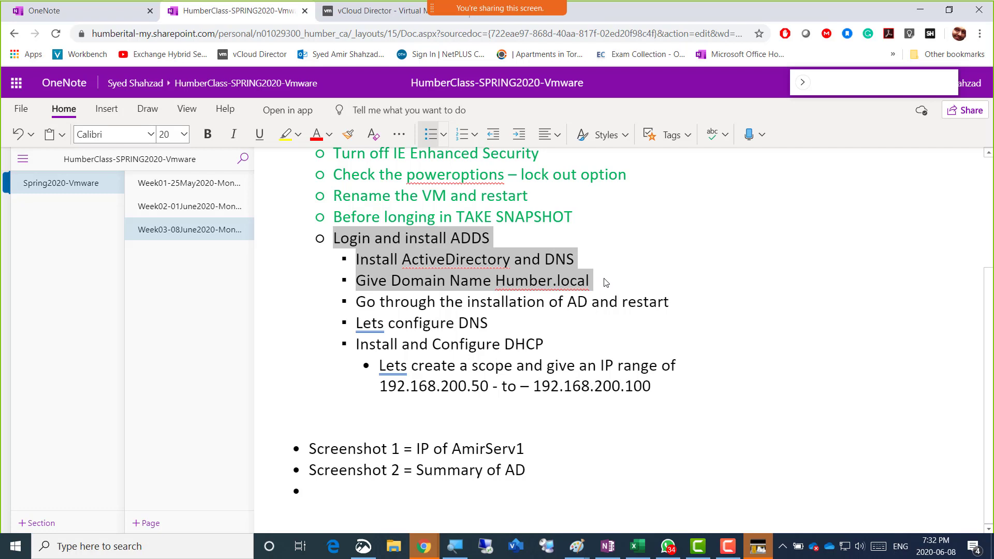
left_click_drag(640, 294, 667, 299)
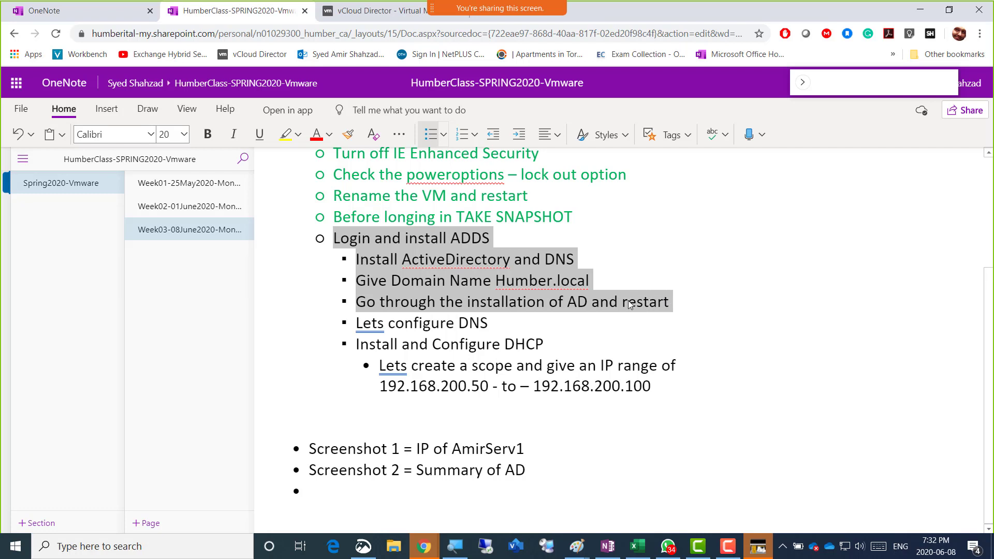
left_click(329, 135)
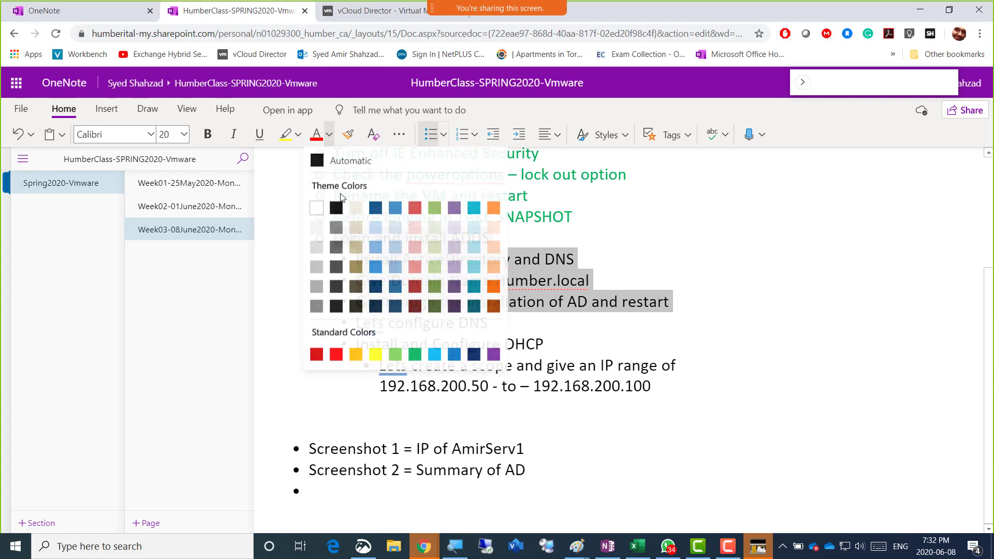
left_click(415, 355)
left_click(678, 309)
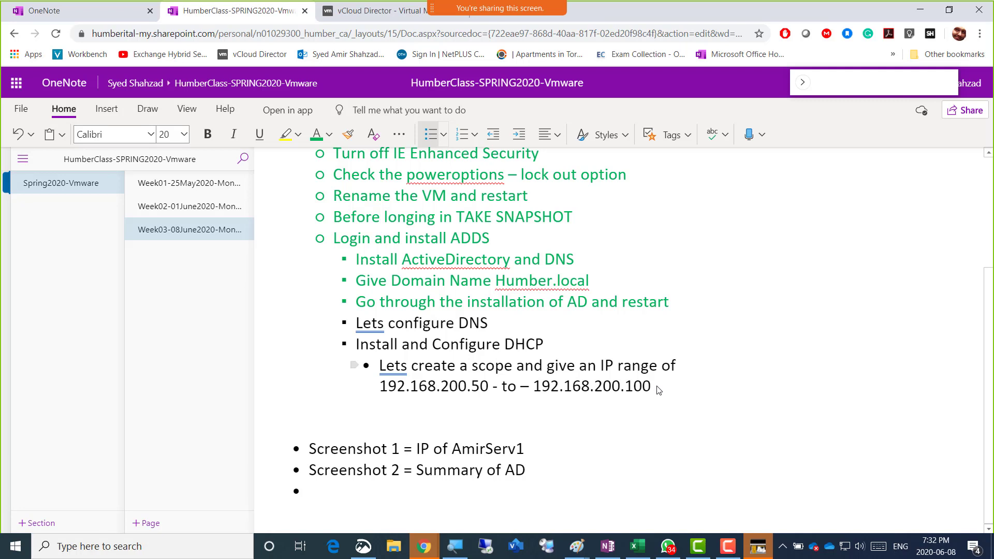
Add an indented 'On 2nd VM we lets do following:' bullet with a 'Give Static IP' sub-bullet
key("Return")
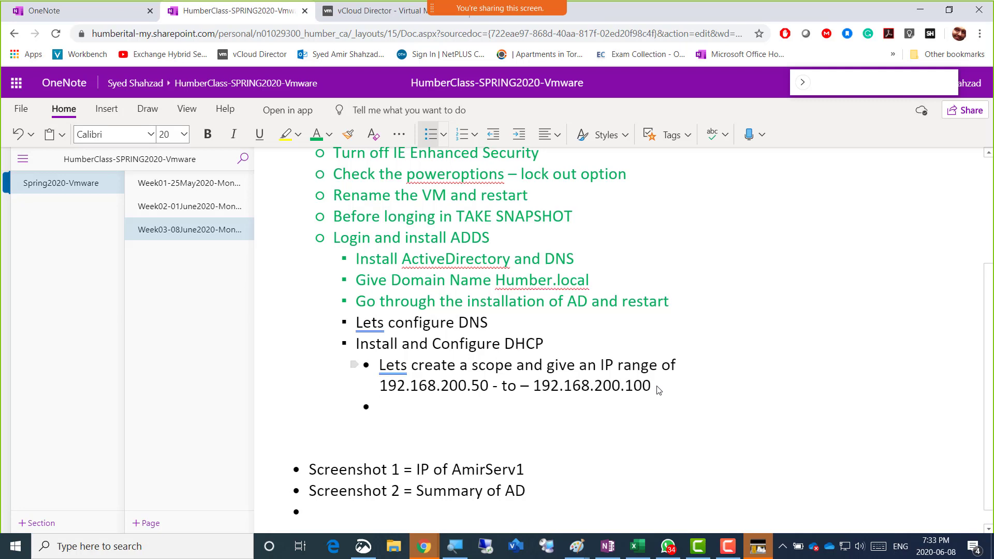
key("BackSpace")
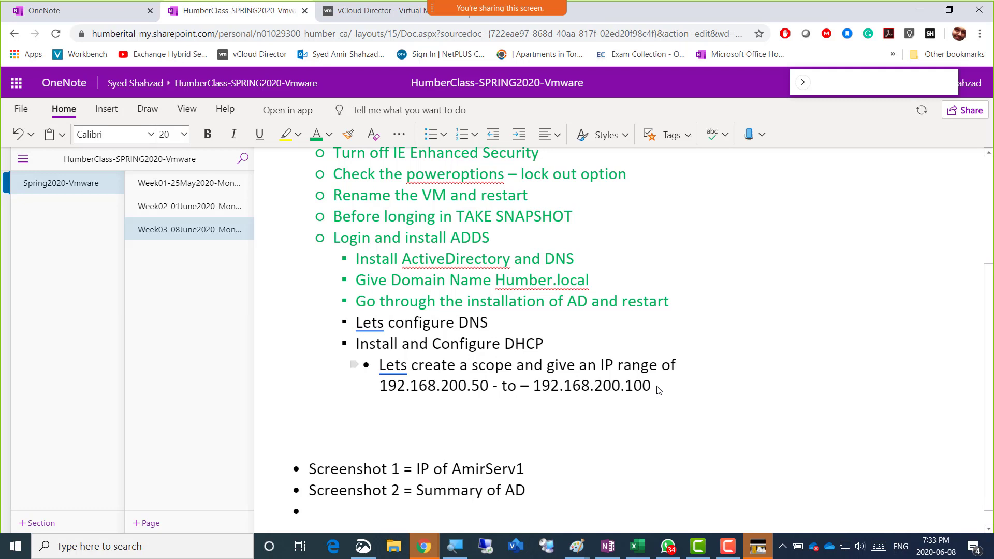
key("ctrl+period")
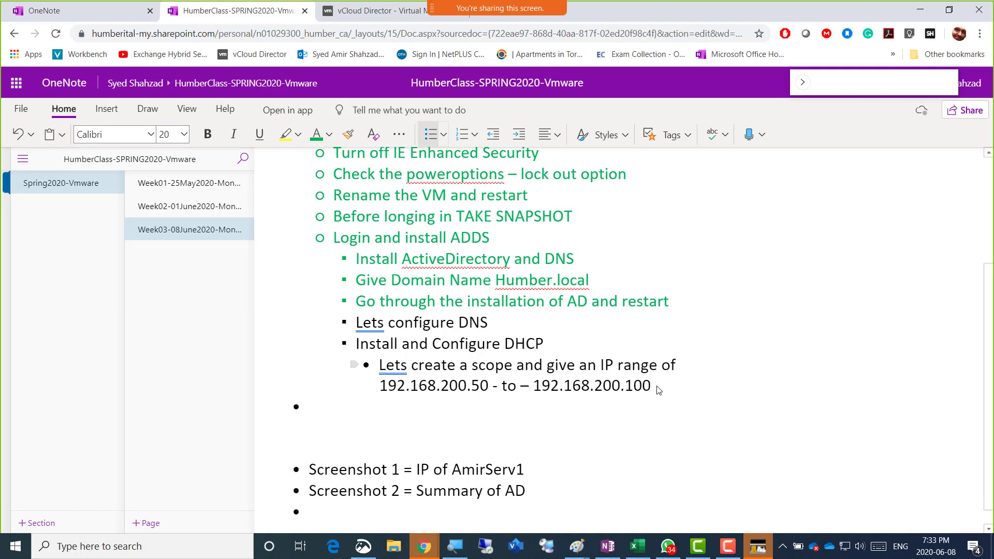
key("Tab")
type("On 2nd VM we w")
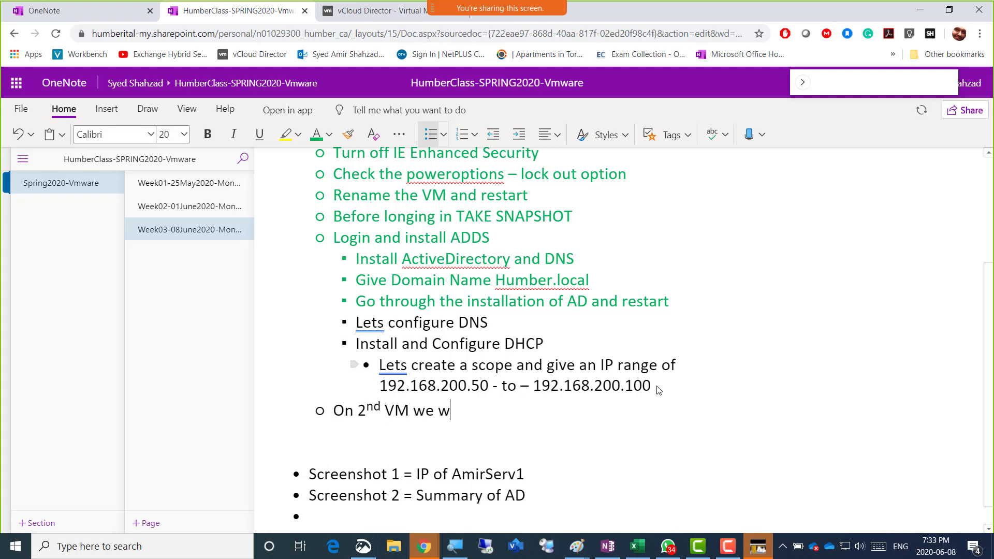
key("BackSpace")
type("le")
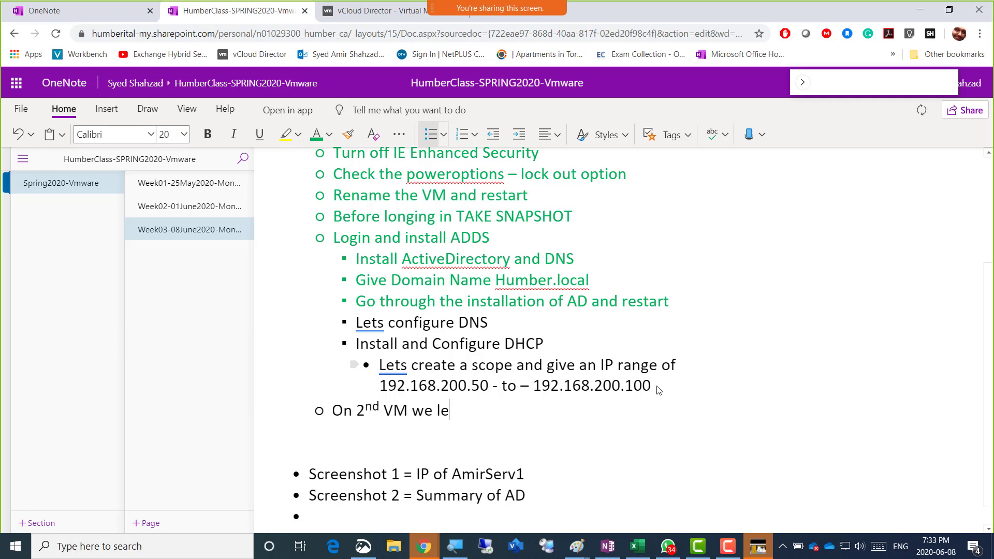
type("ts do fo")
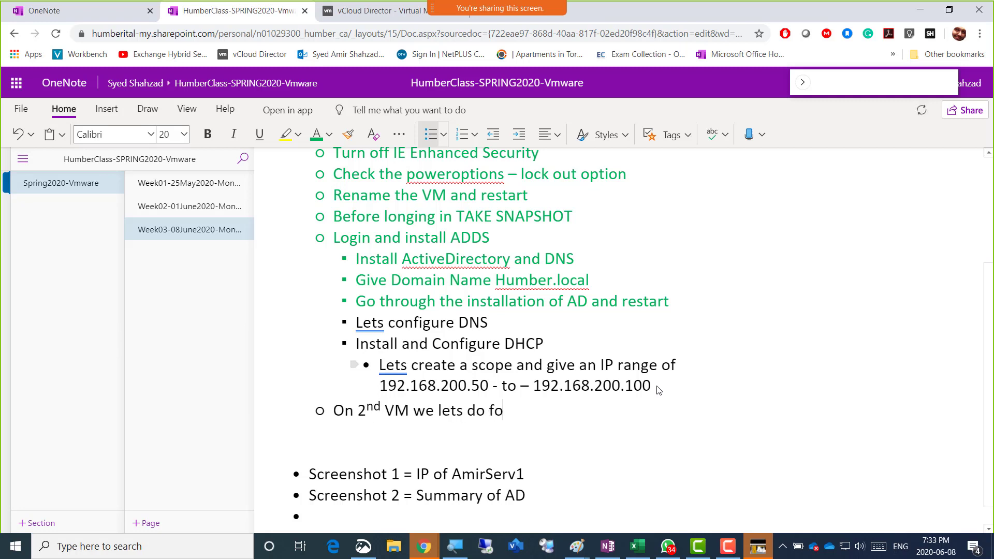
type("llowing:")
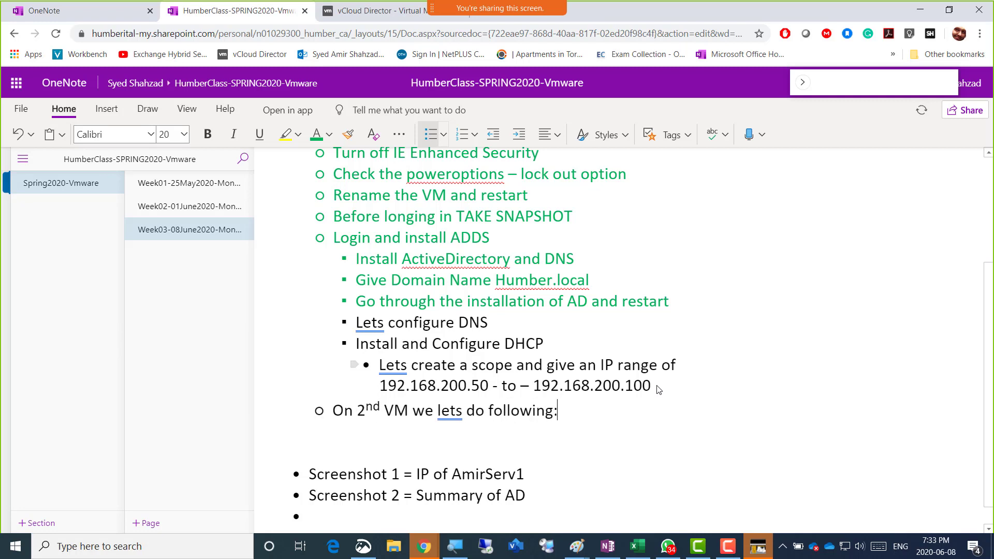
key("Return")
key("Tab")
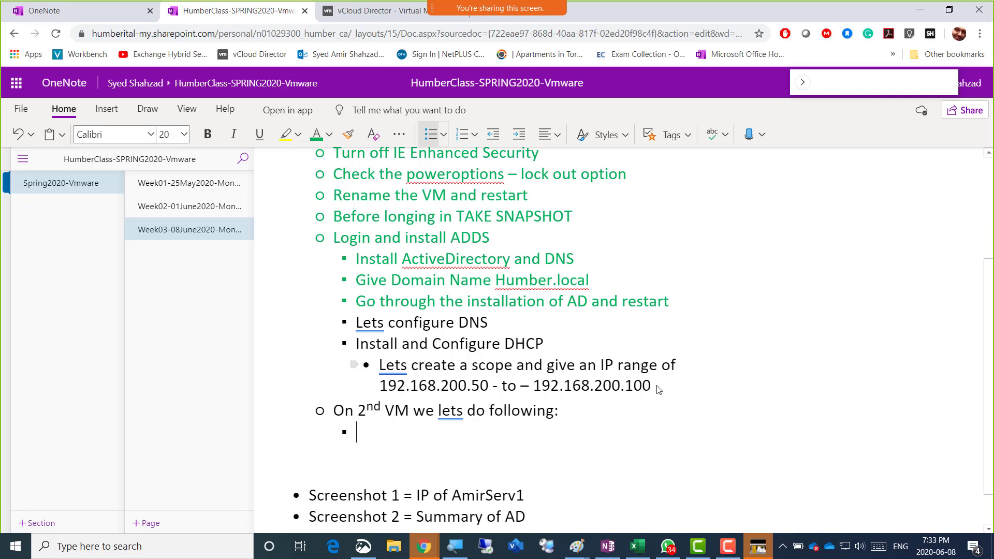
type("Give Stat")
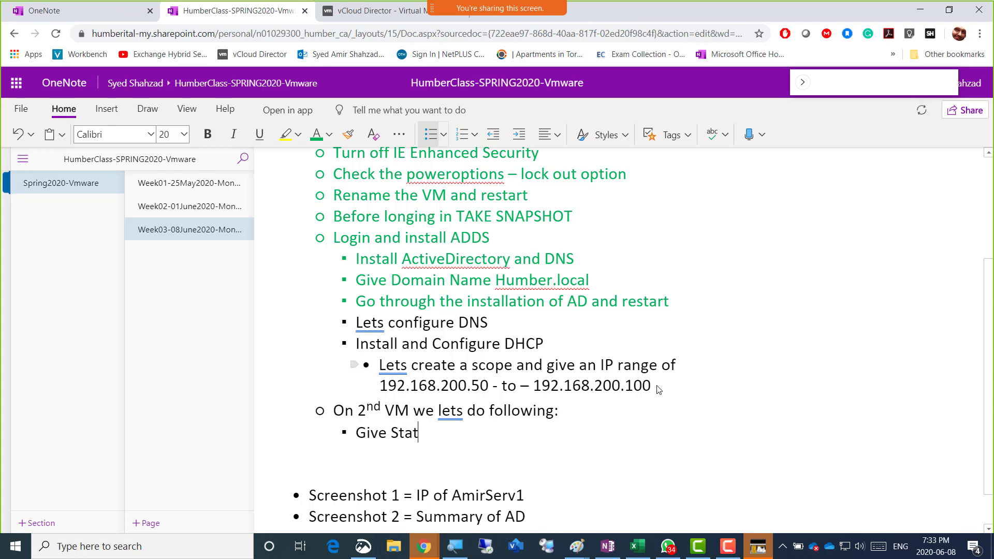
type("ic IP")
Copy the seven first-VM lab steps and paste them over the partial 'Give Static IP' line
scroll(653, 378, "up", 3)
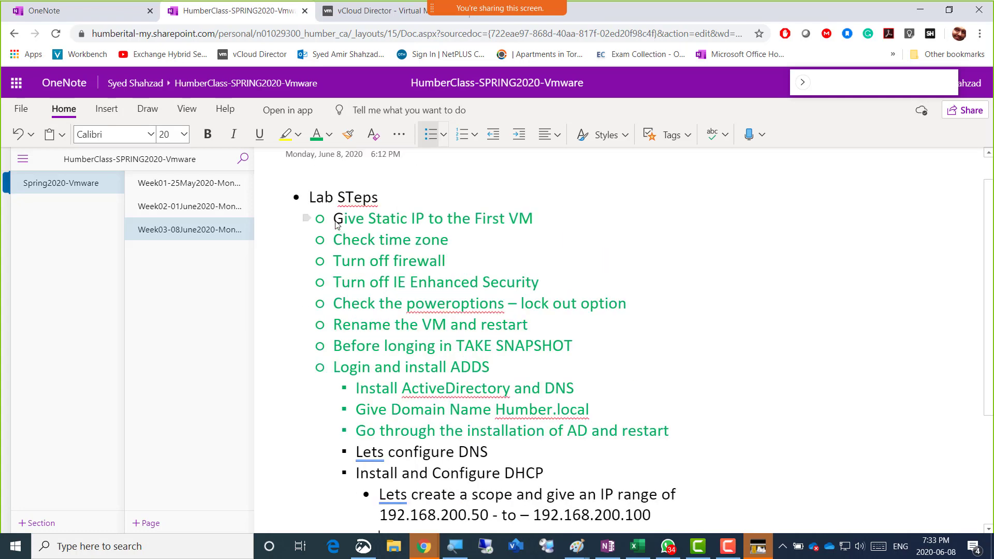
left_click_drag(337, 223, 581, 352)
key("ctrl+c")
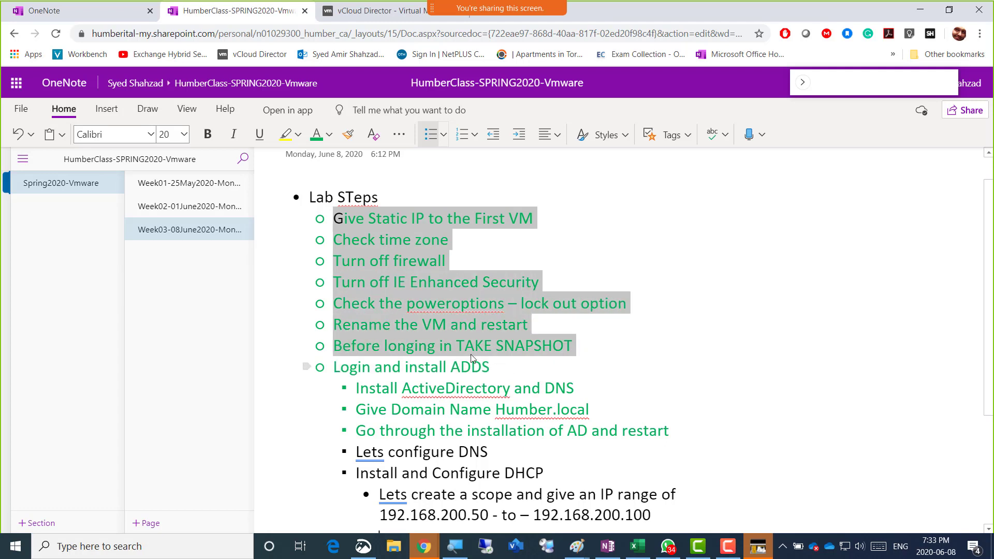
scroll(410, 337, "down", 3)
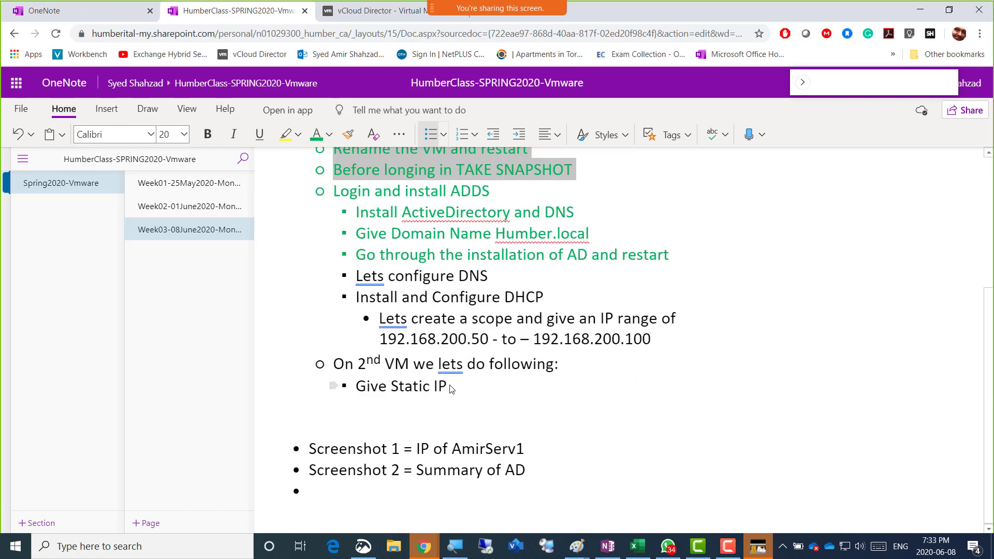
left_click_drag(447, 388, 360, 389)
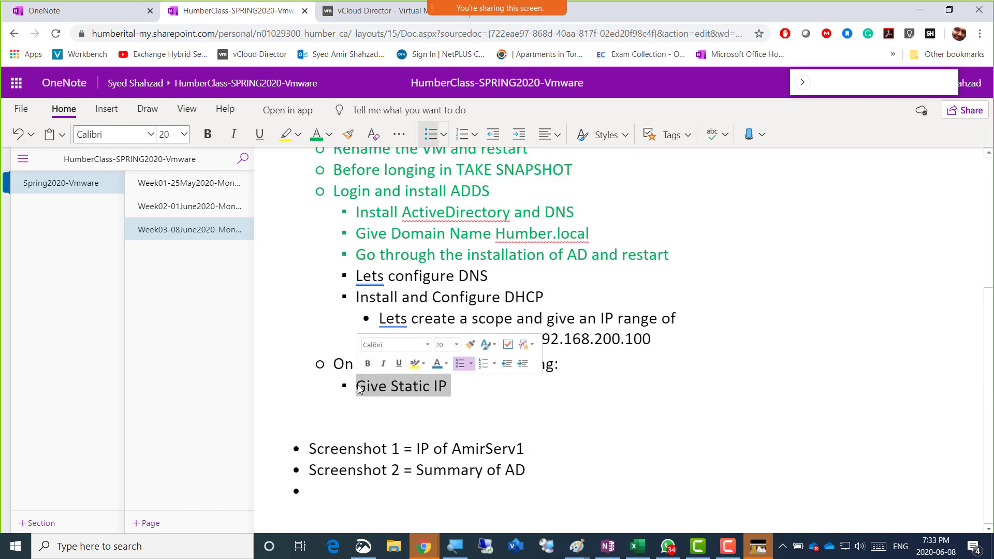
key("ctrl+v")
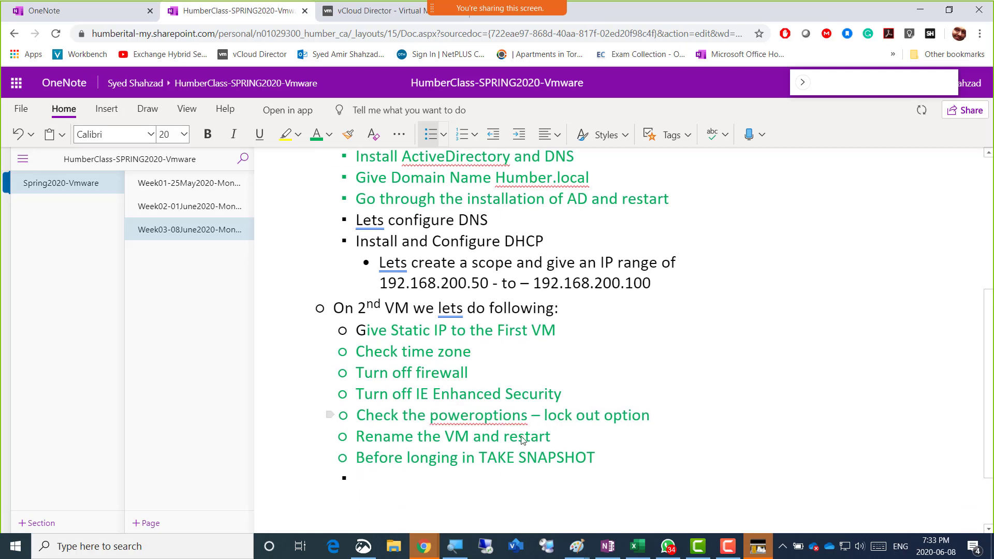
Make the seven pasted steps in the 'On 2nd VM' list black
left_click_drag(598, 461, 361, 333)
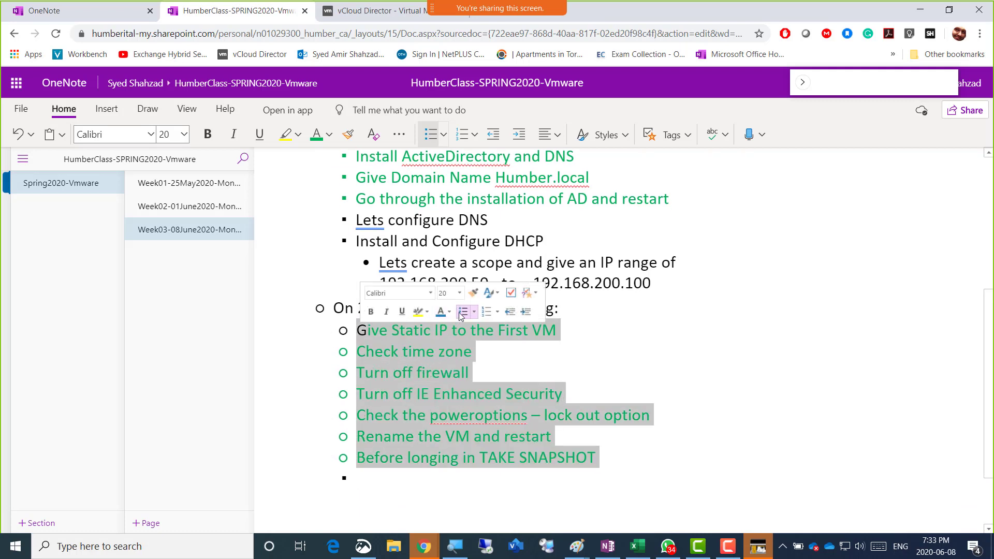
left_click(449, 312)
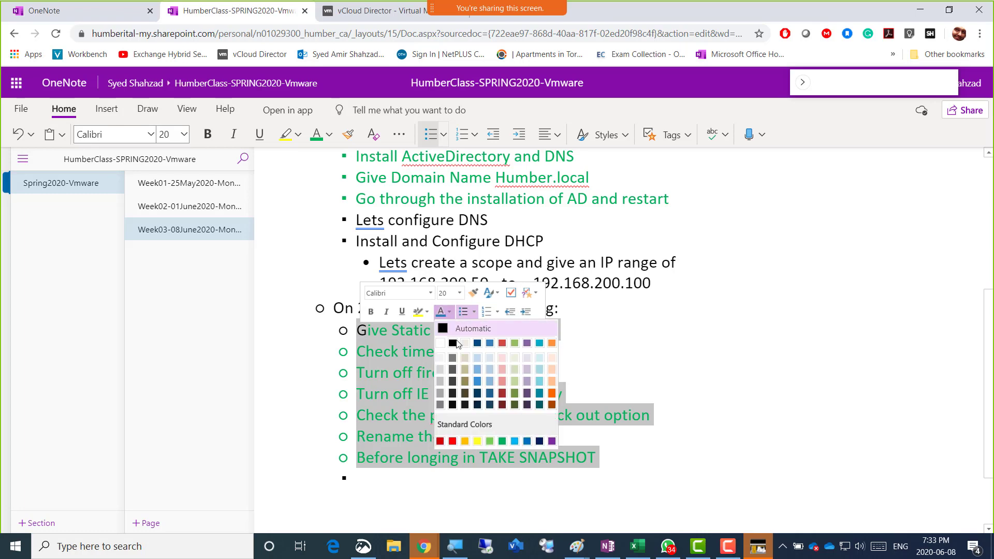
left_click(453, 344)
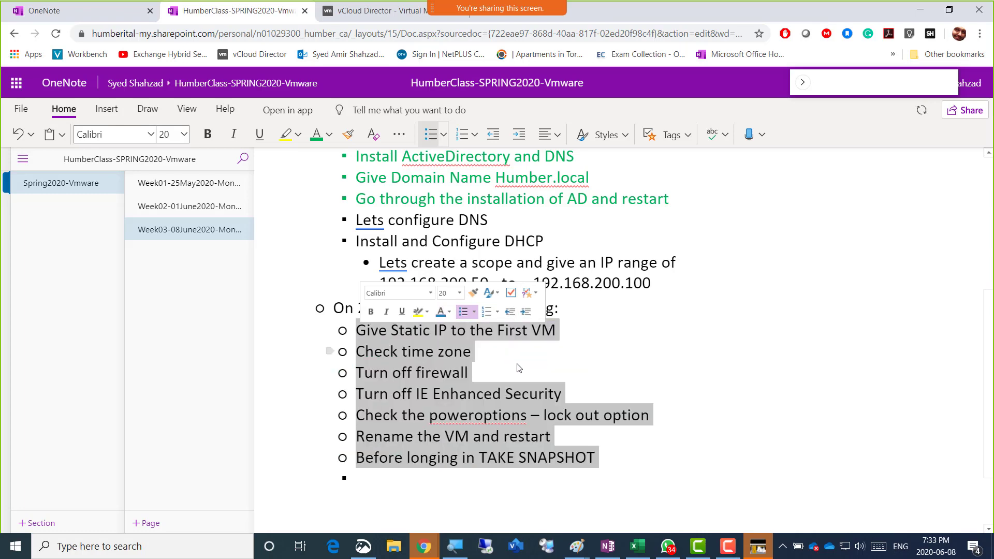
left_click(611, 465)
key("Down")
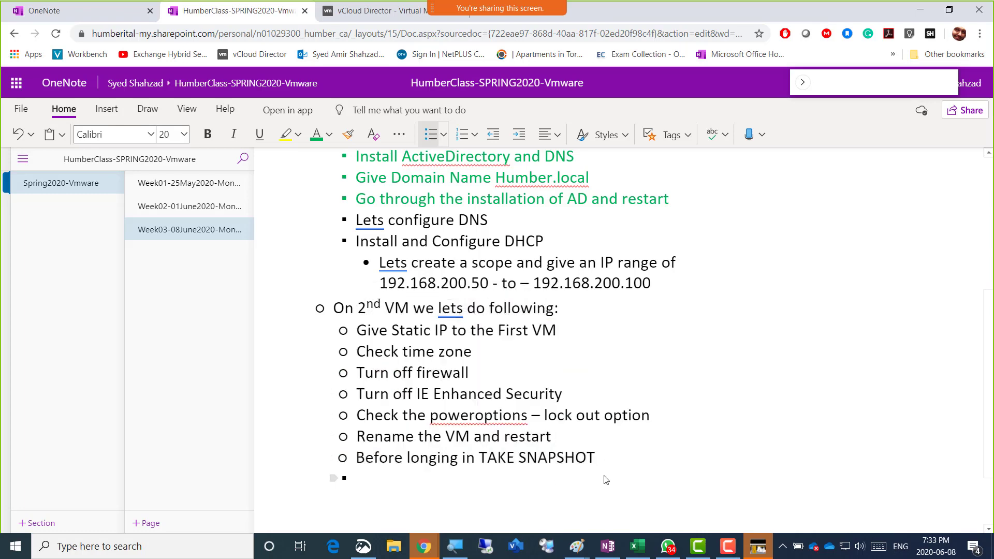
scroll(605, 471, "down", 3)
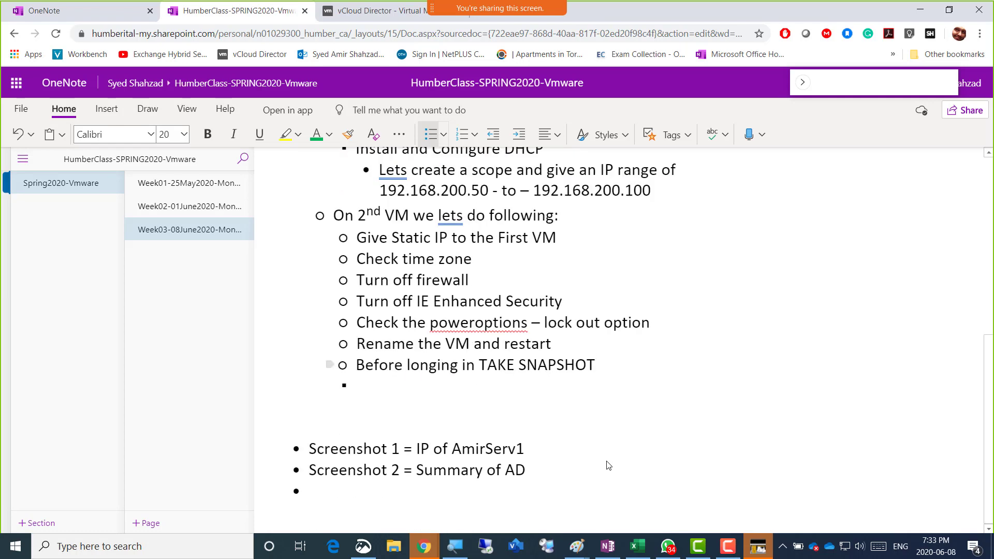
scroll(597, 375, "up", 2)
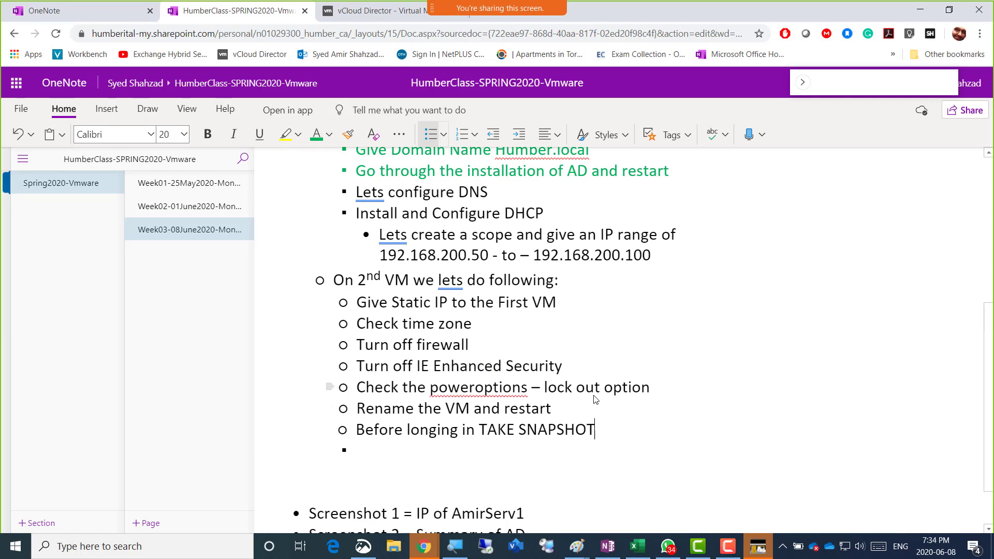
scroll(588, 357, "up", 10)
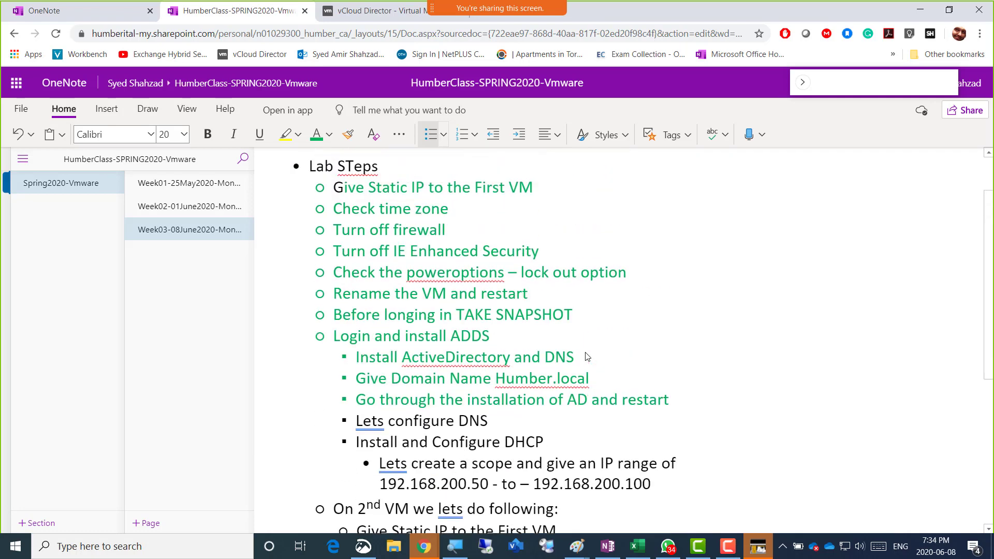
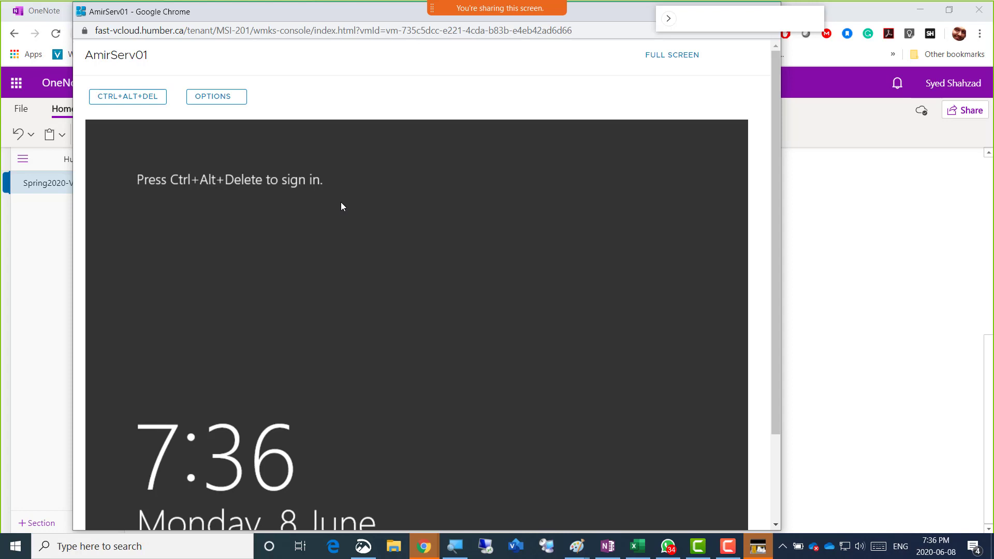
Sign in to AmirServ01 with Ctrl+Alt+Del and the domain administrator's password
left_click(138, 100)
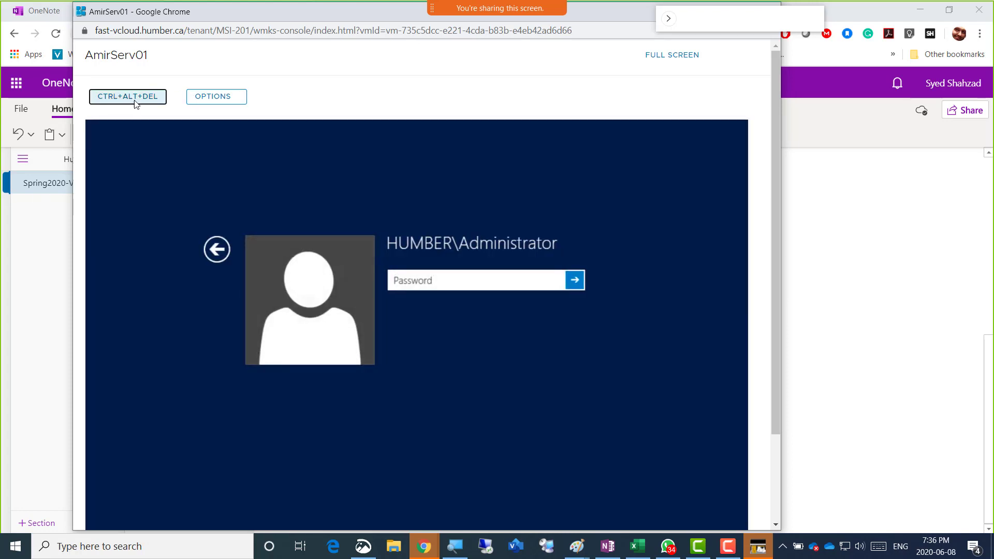
left_click(527, 291)
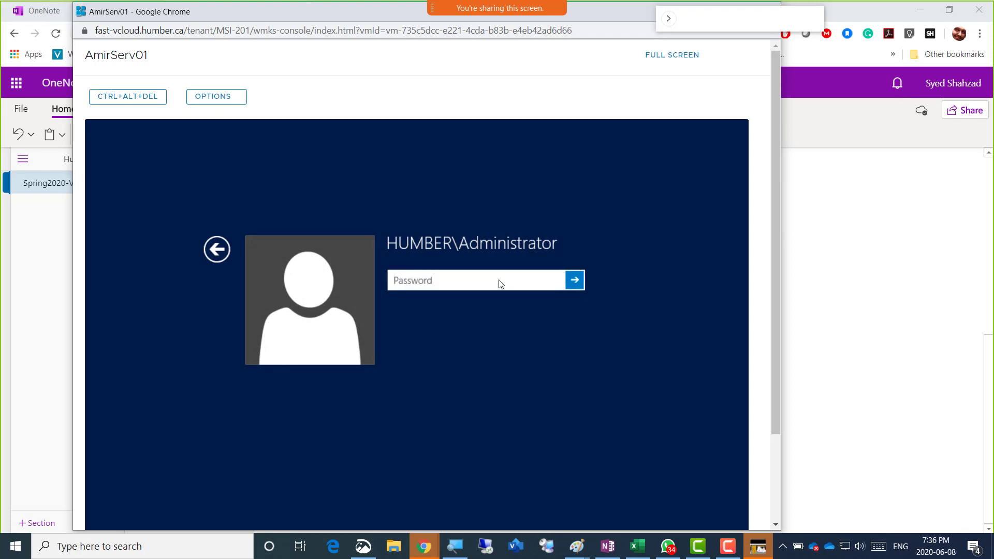
type("************")
key("Return")
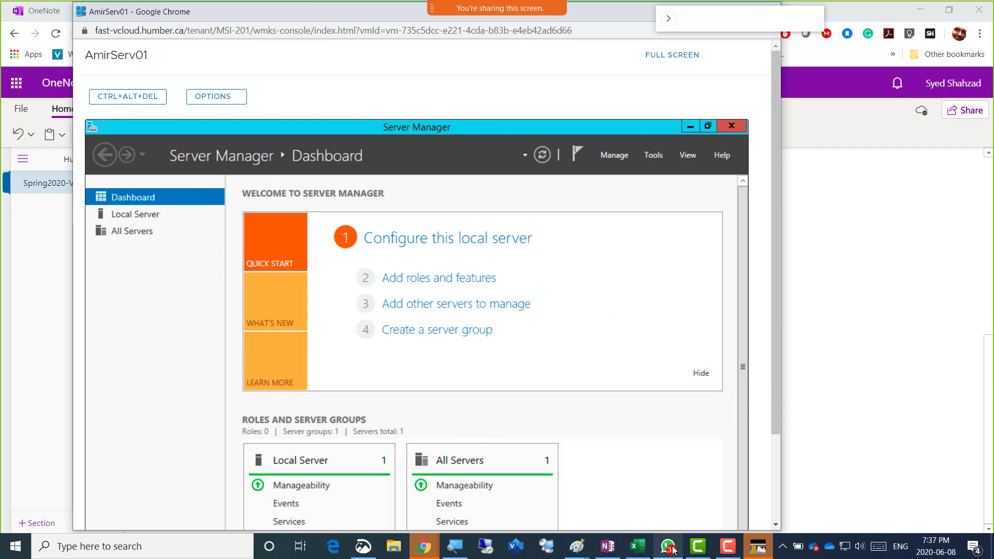
Refocus the AmirServ01 console and open Server Manager's notifications showing DHCP configuration pending
mouse_move(672, 554)
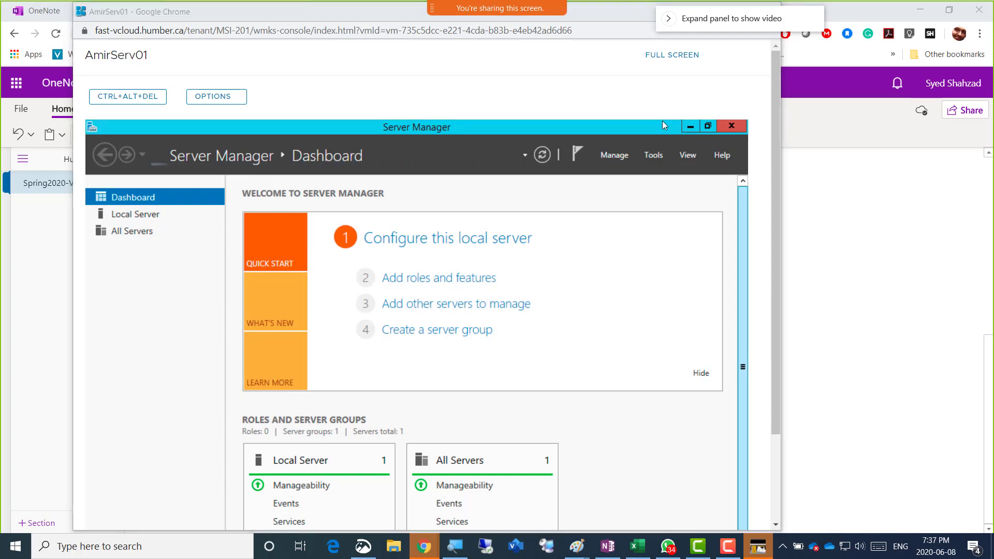
left_click(290, 13)
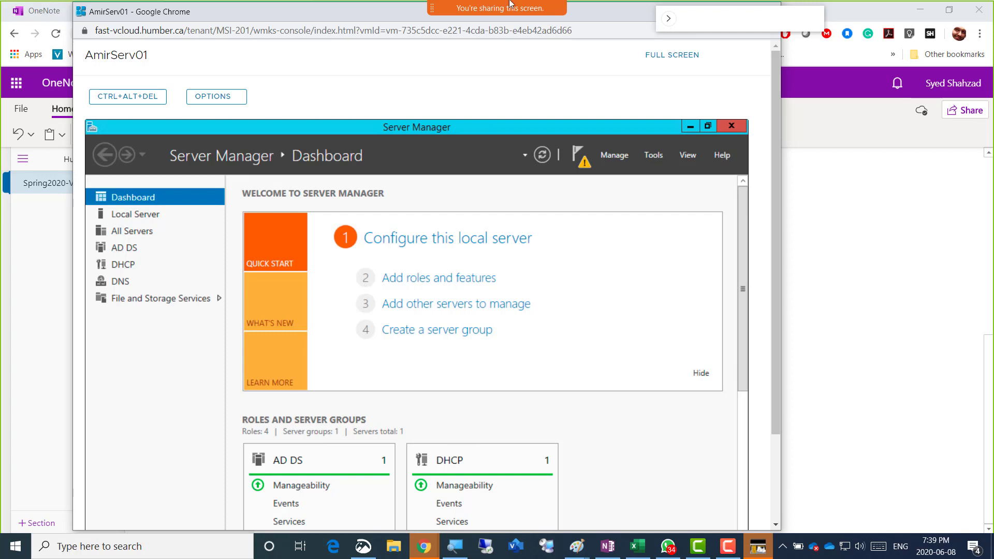
mouse_move(303, 23)
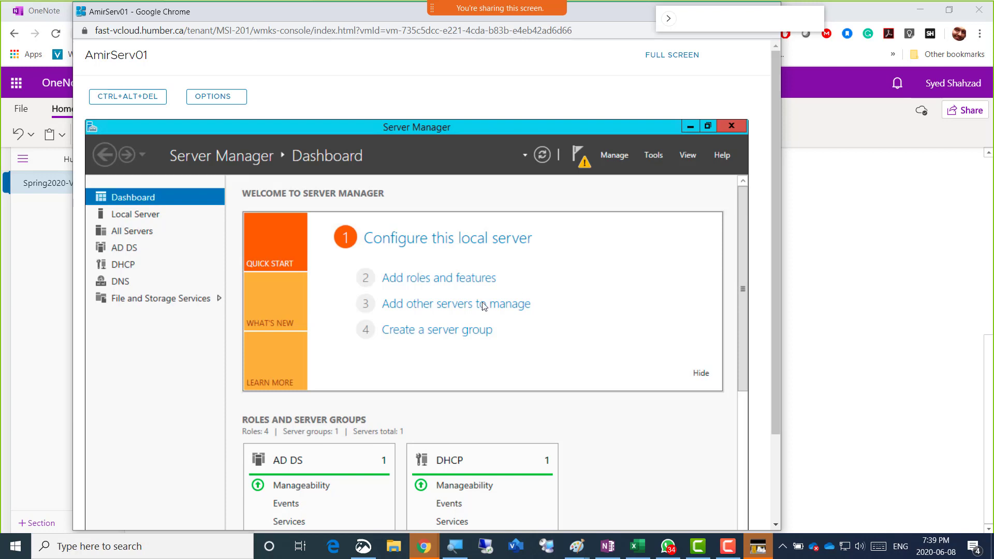
left_click(668, 547)
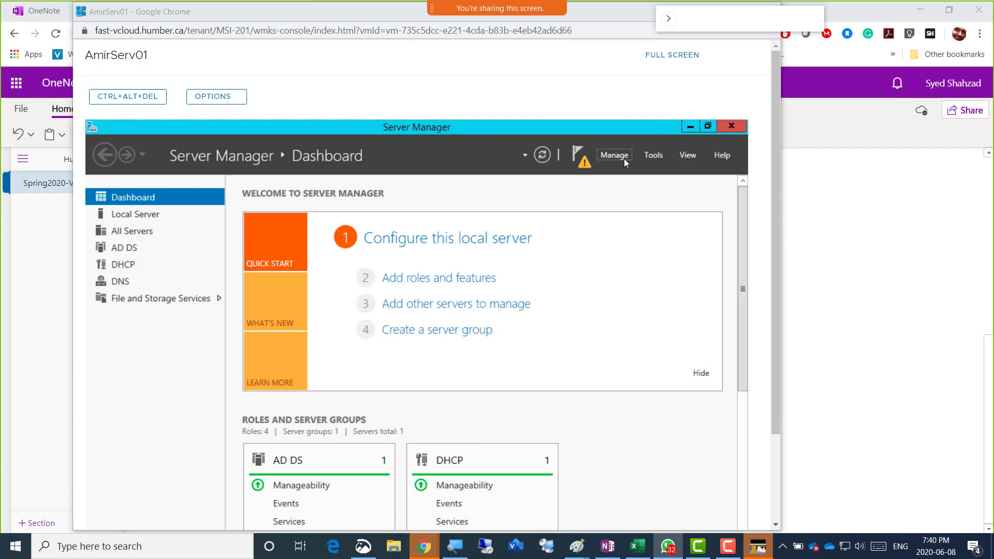
left_click(586, 163)
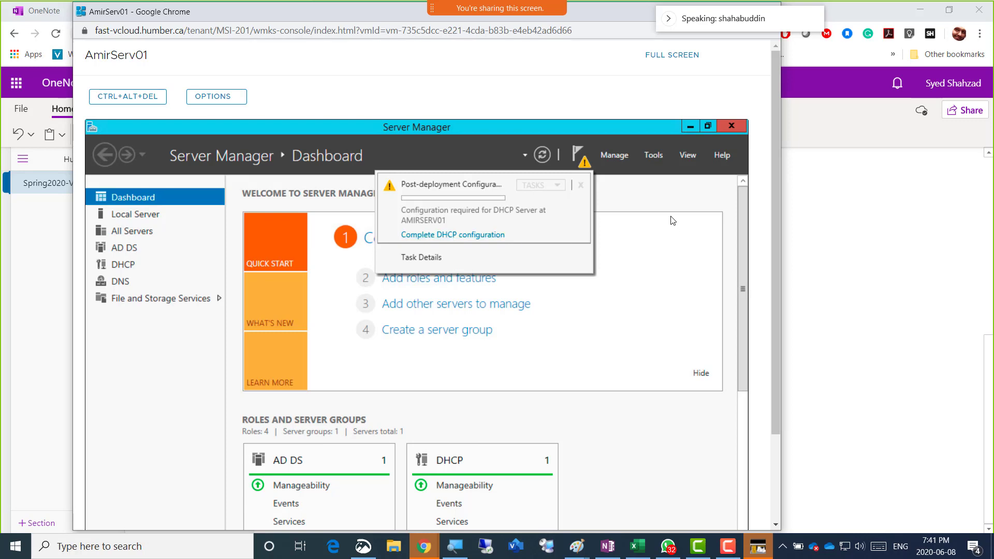
Run Manage > Add Roles and Features to Server Roles, confirm DHCP Server is installed, then cancel
left_click(632, 188)
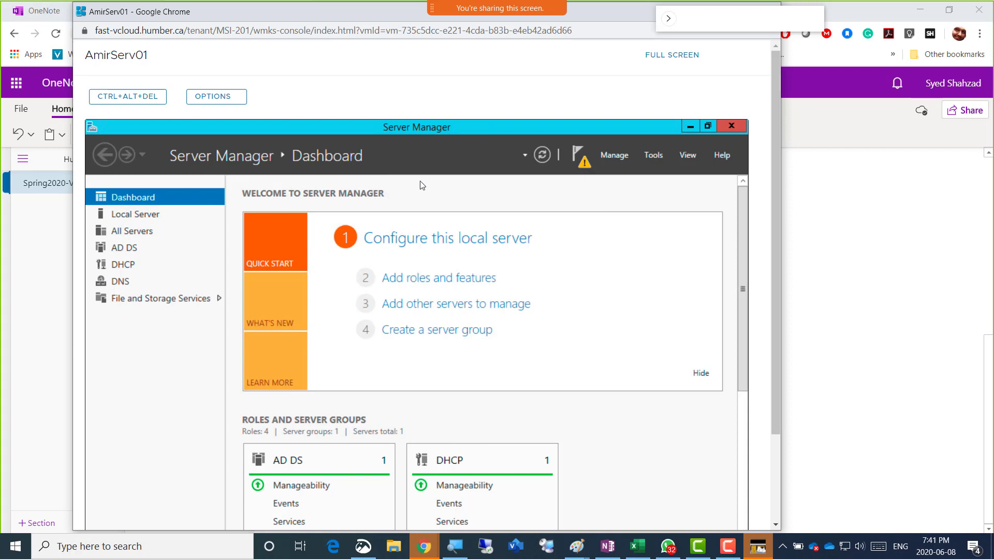
left_click(451, 283)
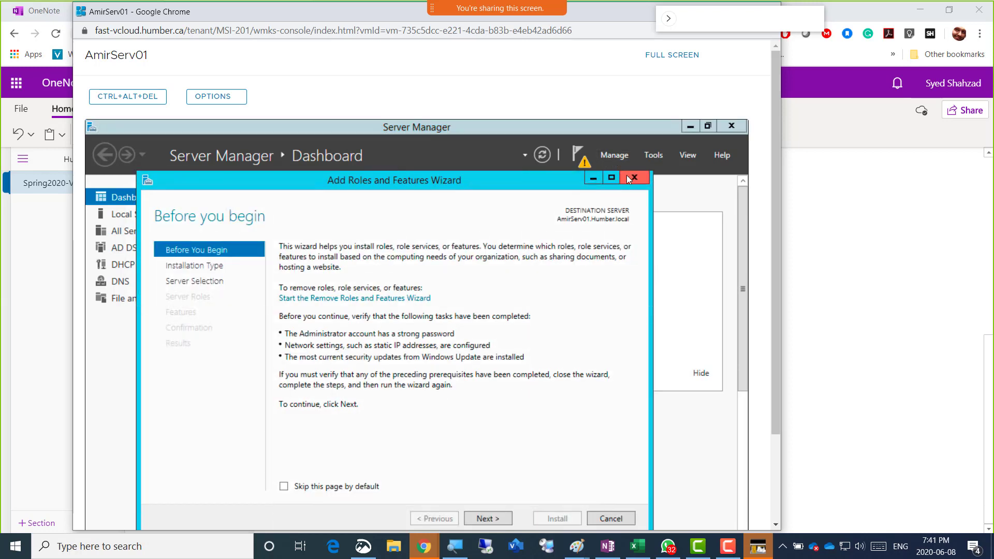
left_click(632, 178)
left_click(615, 156)
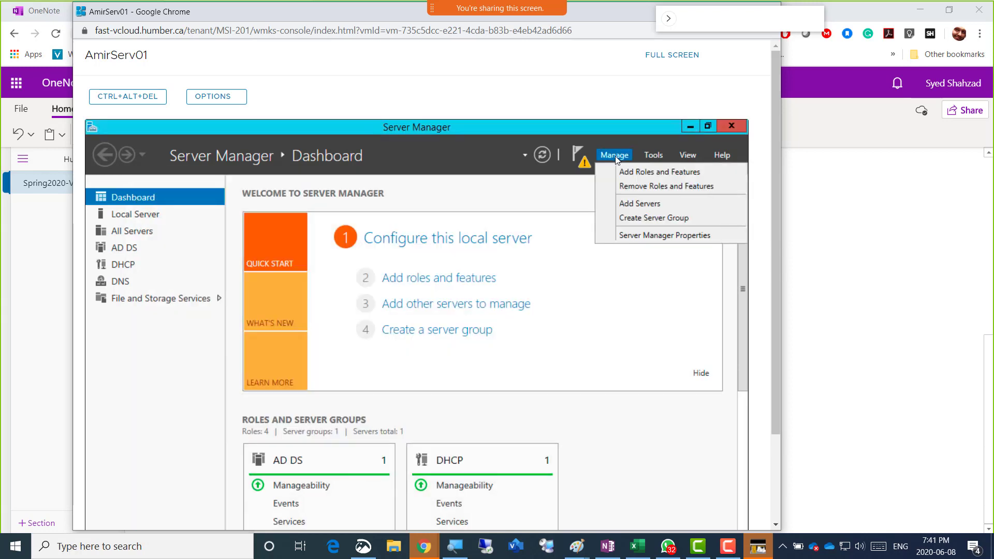
left_click(651, 175)
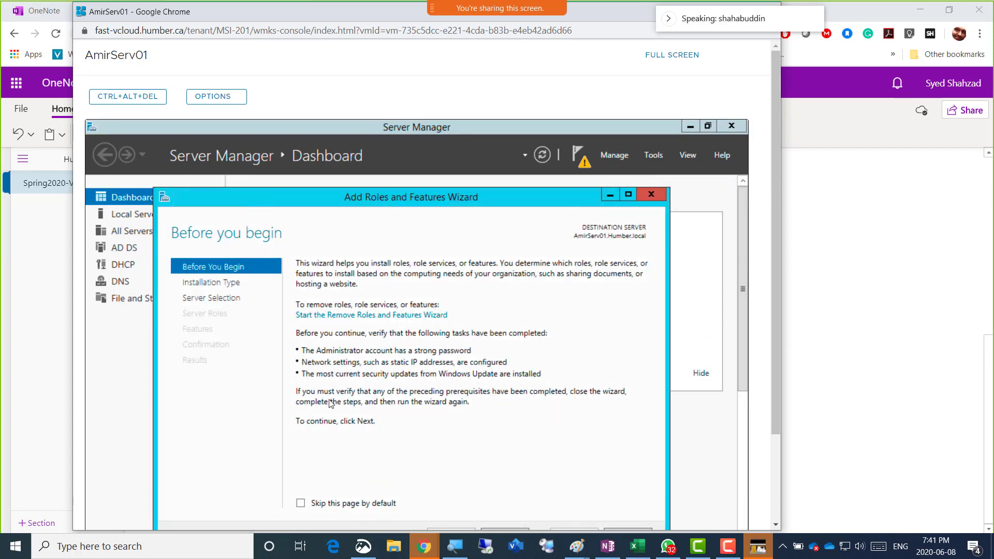
left_click_drag(455, 205, 432, 149)
left_click(481, 481)
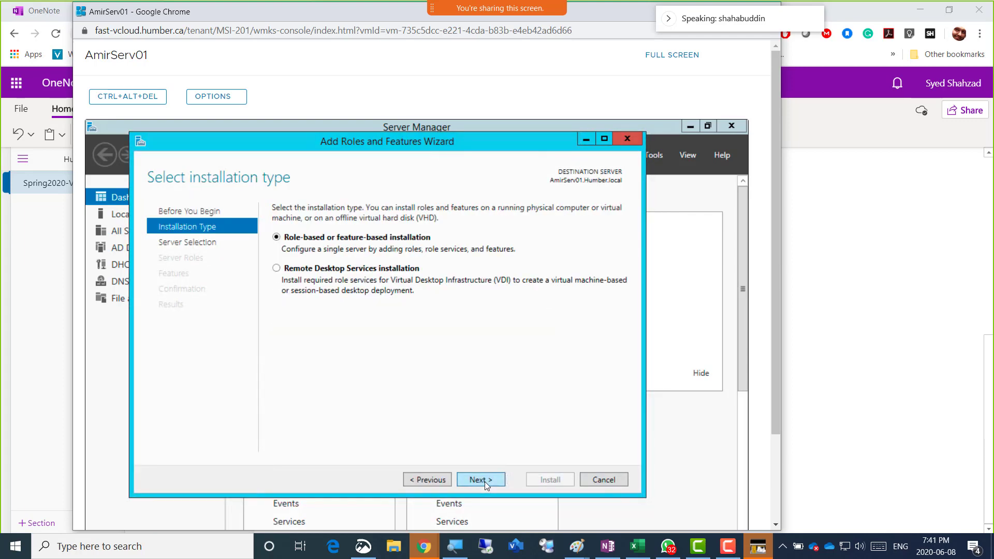
left_click(481, 480)
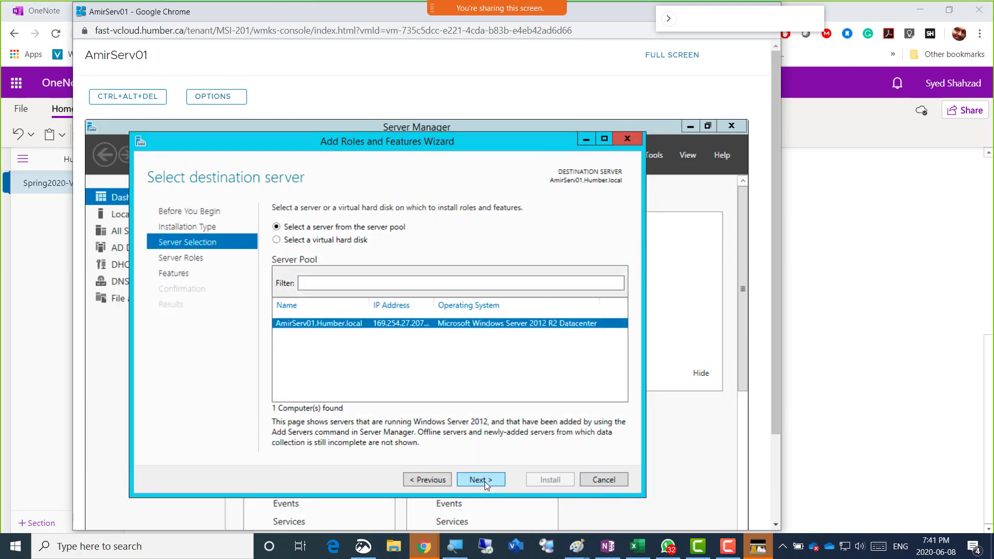
left_click(484, 481)
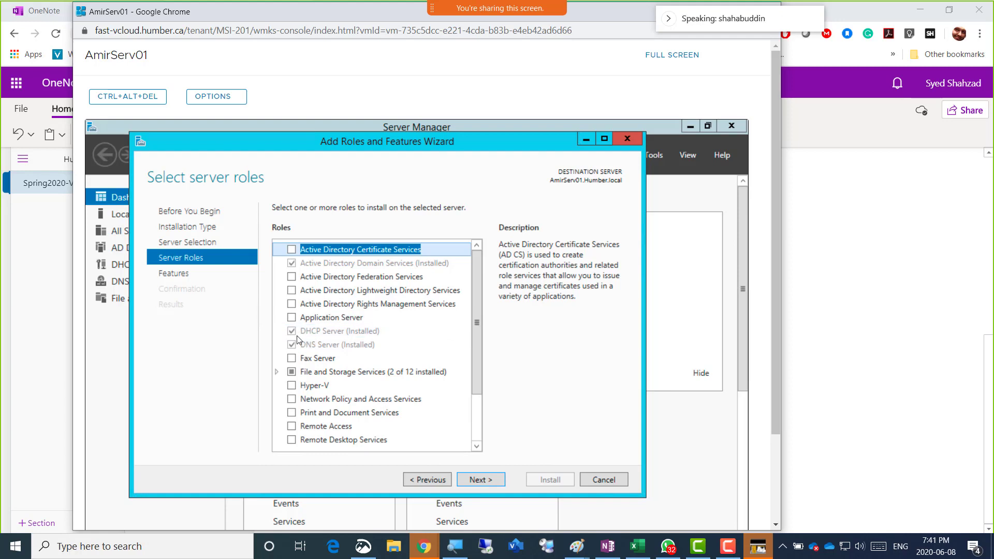
left_click(598, 481)
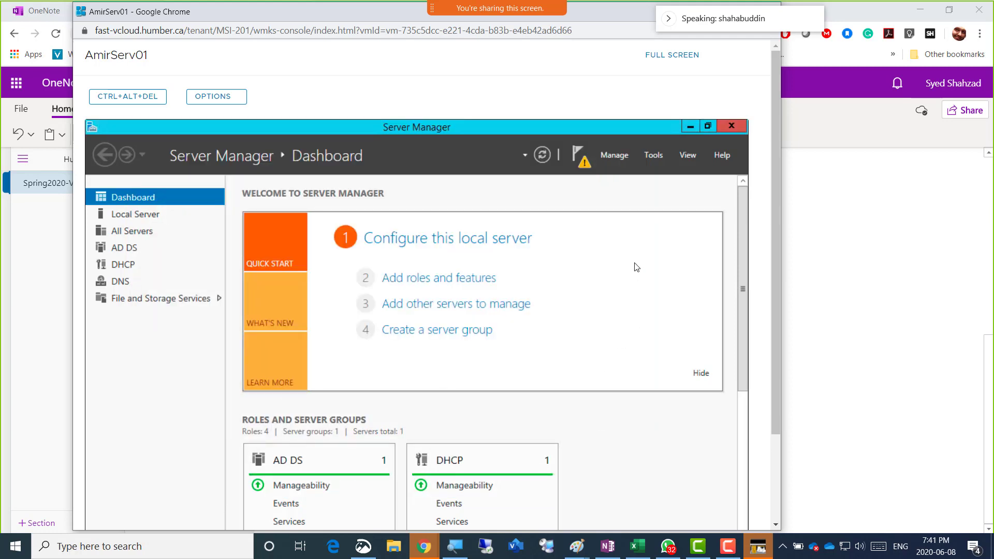
Launch the DHCP post-install configuration from notifications and advance from Description to Authorization
left_click(586, 166)
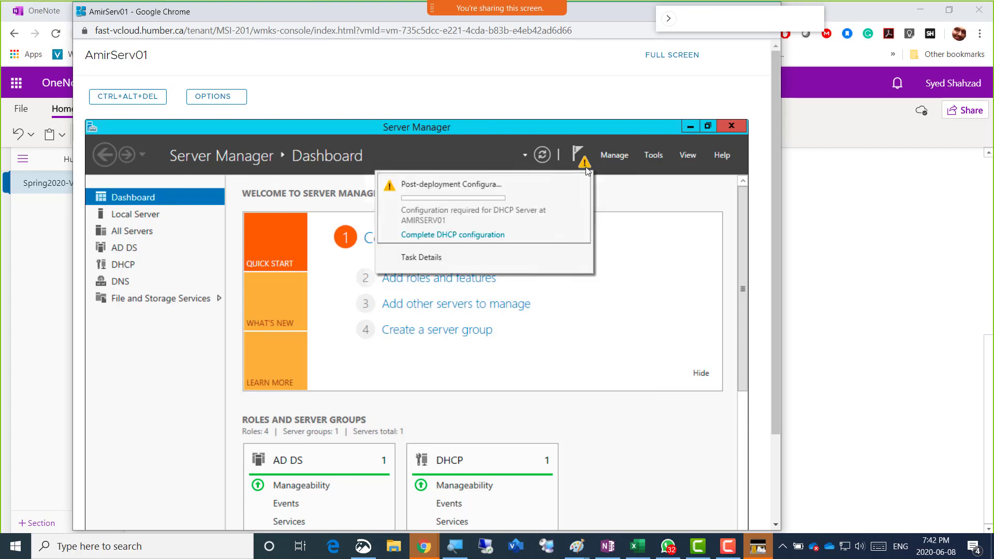
left_click(455, 236)
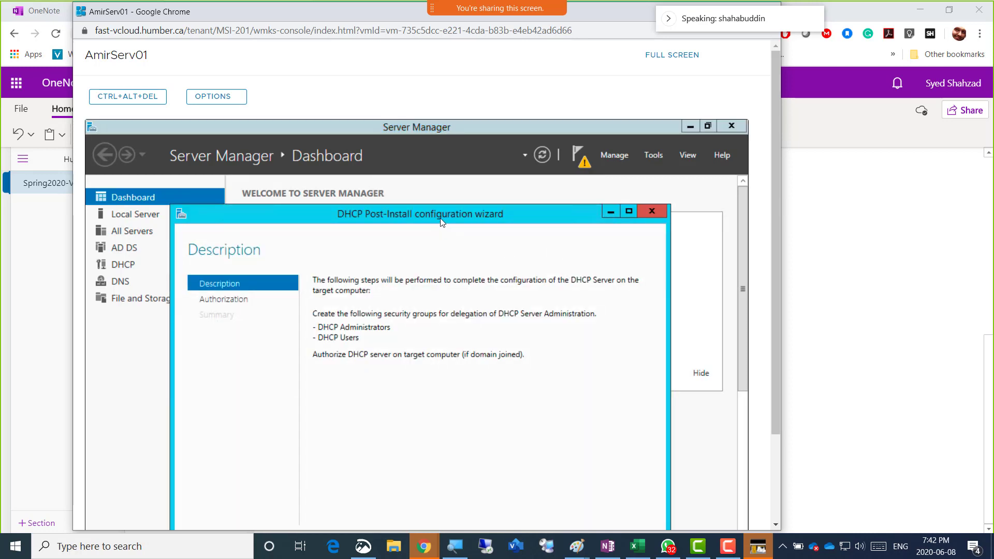
left_click_drag(444, 225, 426, 169)
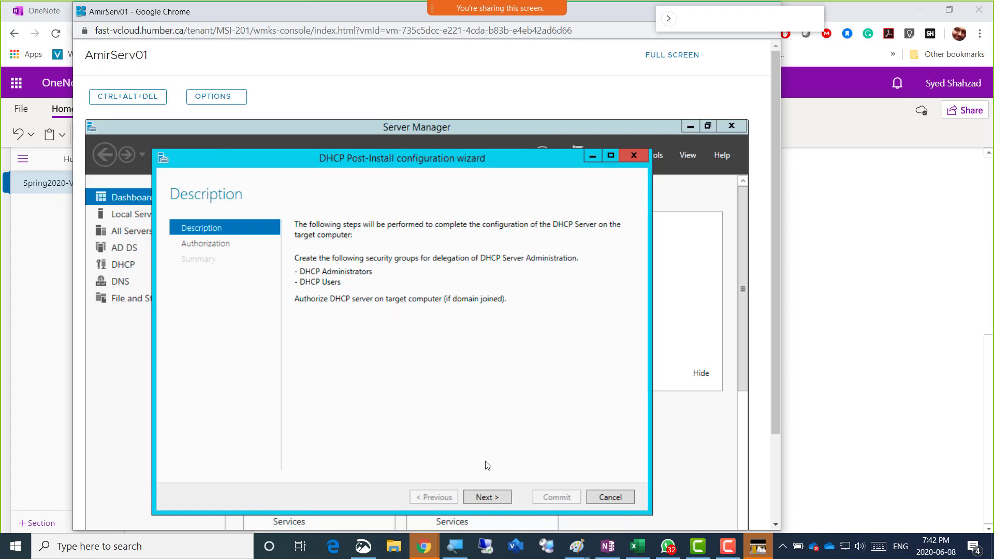
left_click(492, 498)
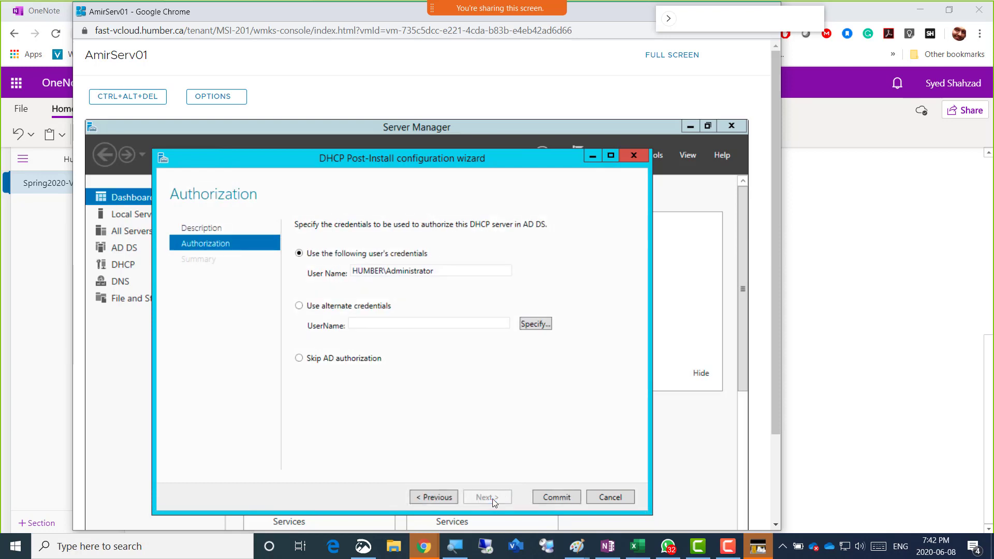
Select the pre-filled Administrator user name on the Authorization page
double_click(386, 274)
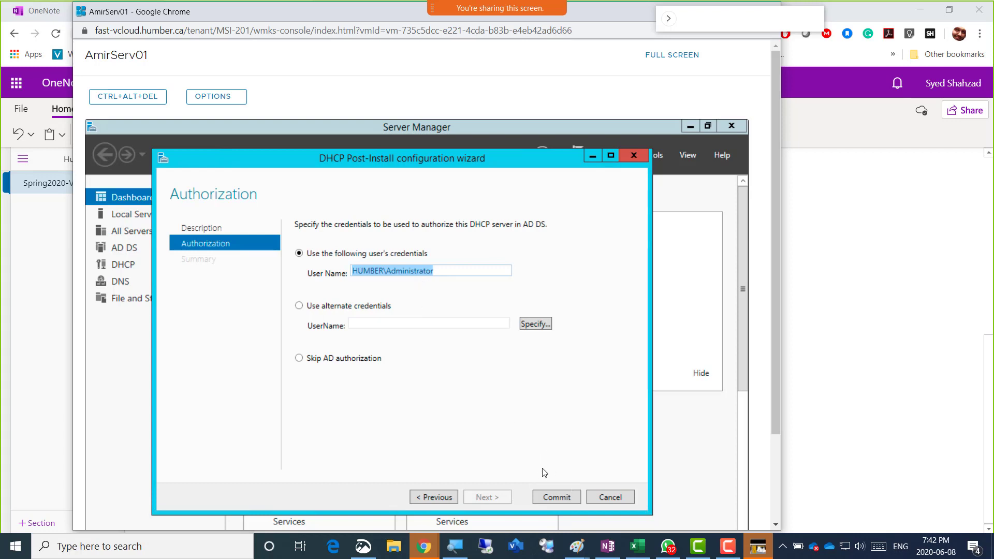
Commit the DHCP authorization with the Administrator account and close the completed summary
left_click(556, 500)
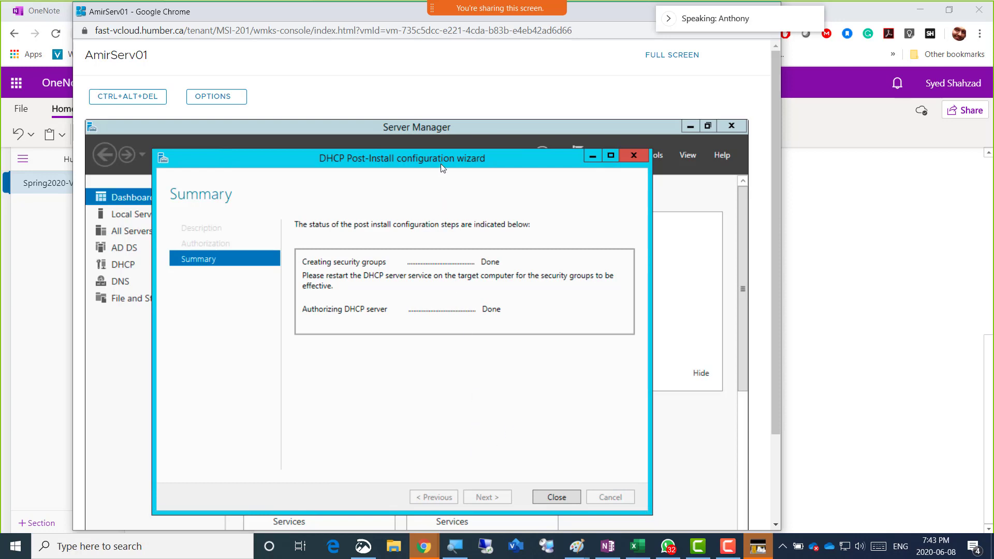
left_click_drag(440, 158, 471, 351)
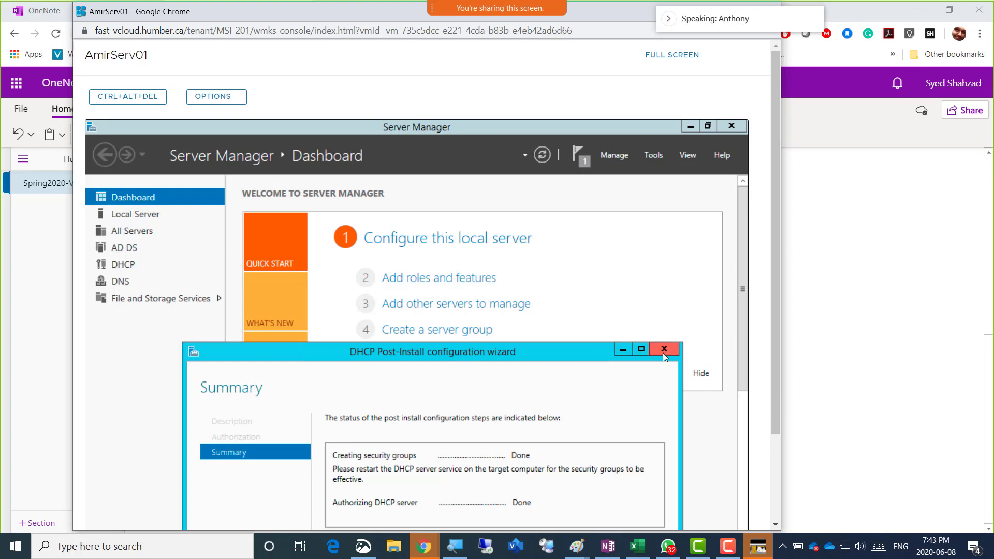
left_click_drag(587, 352, 557, 291)
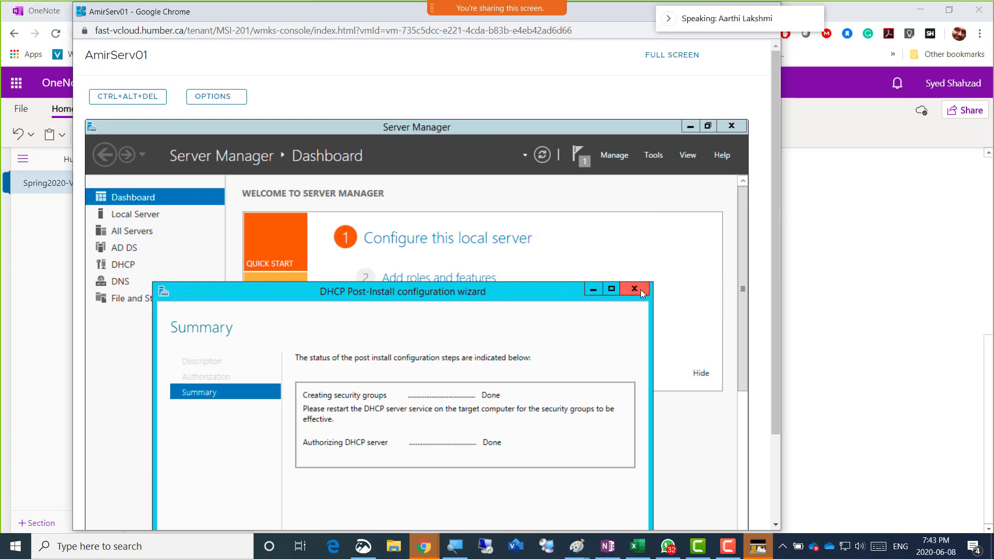
left_click(646, 291)
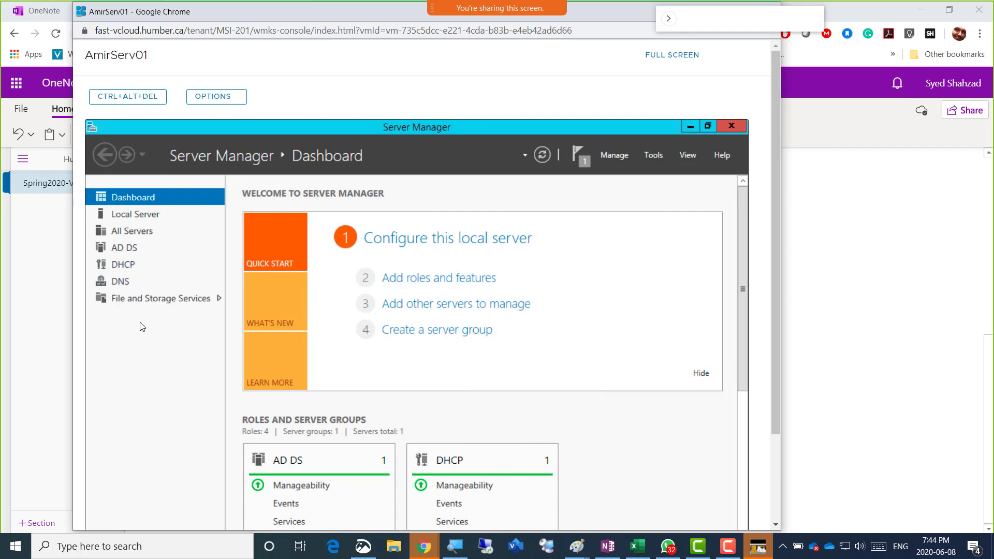
left_click(614, 155)
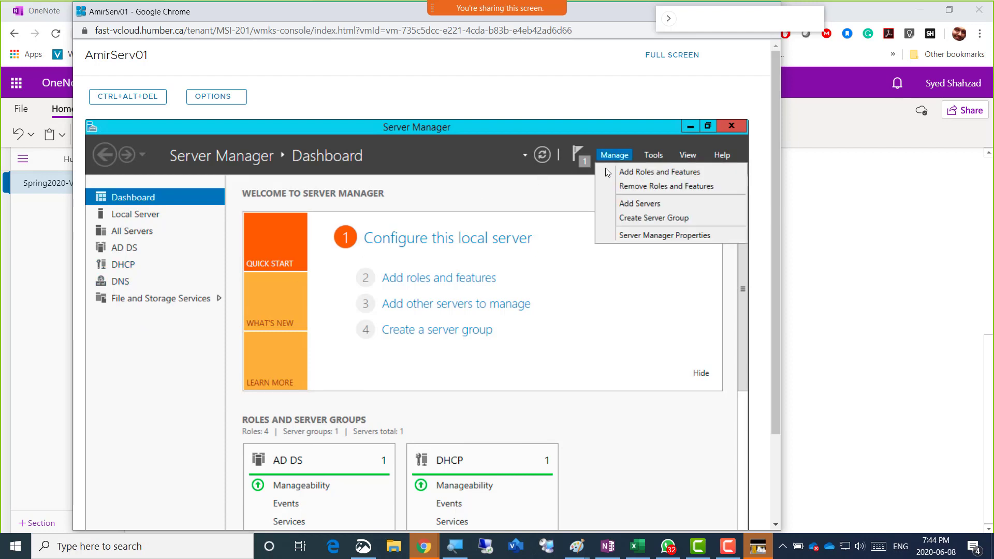
left_click(638, 173)
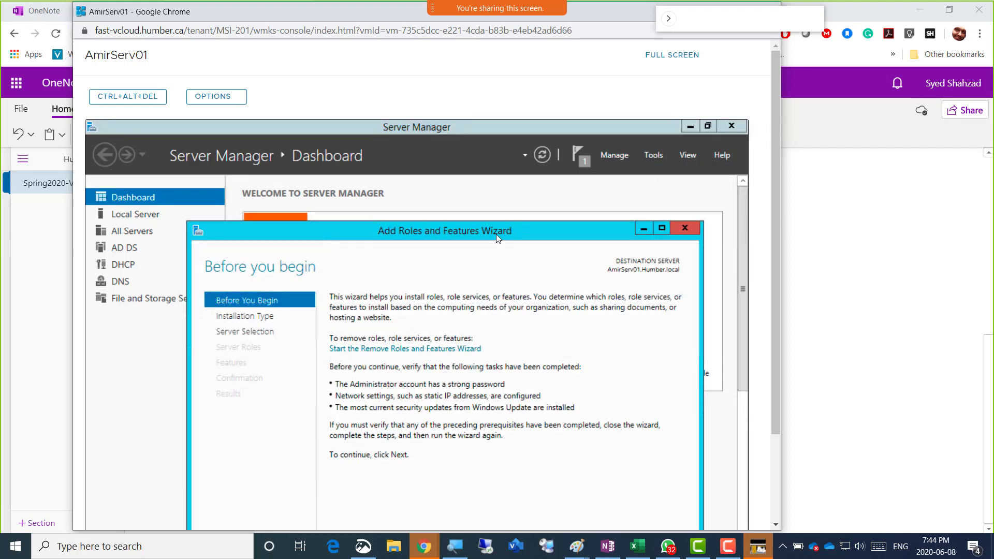
left_click_drag(497, 238, 477, 158)
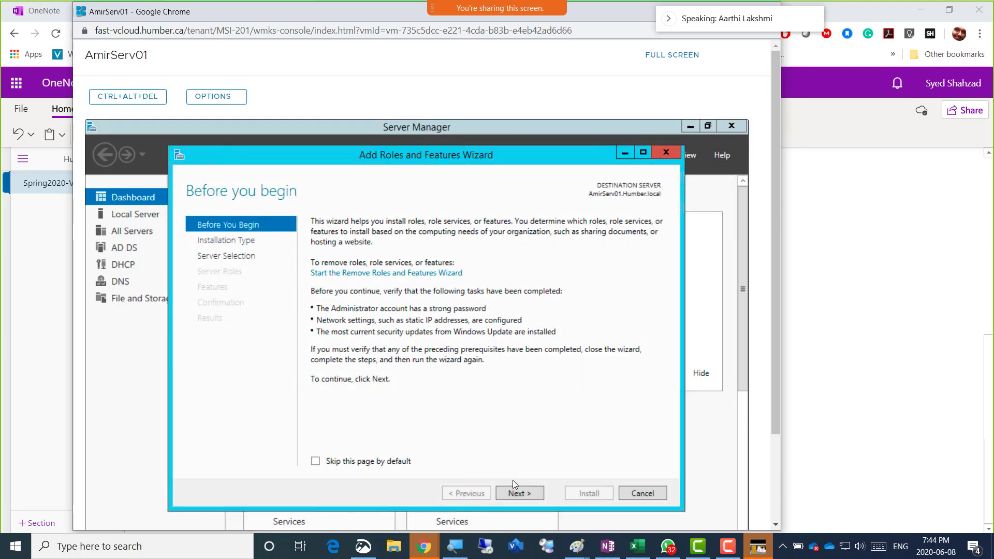
left_click(517, 492)
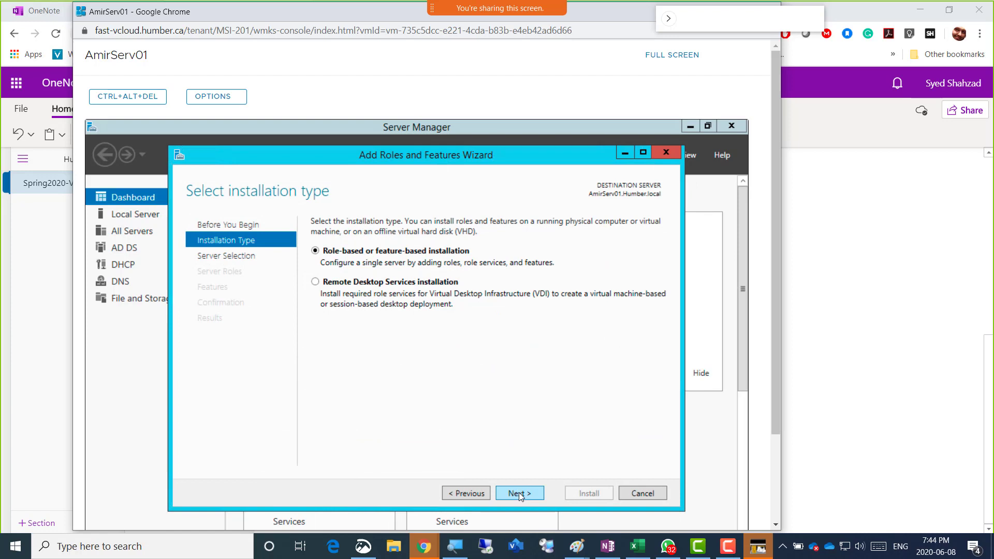
left_click(519, 492)
left_click(518, 492)
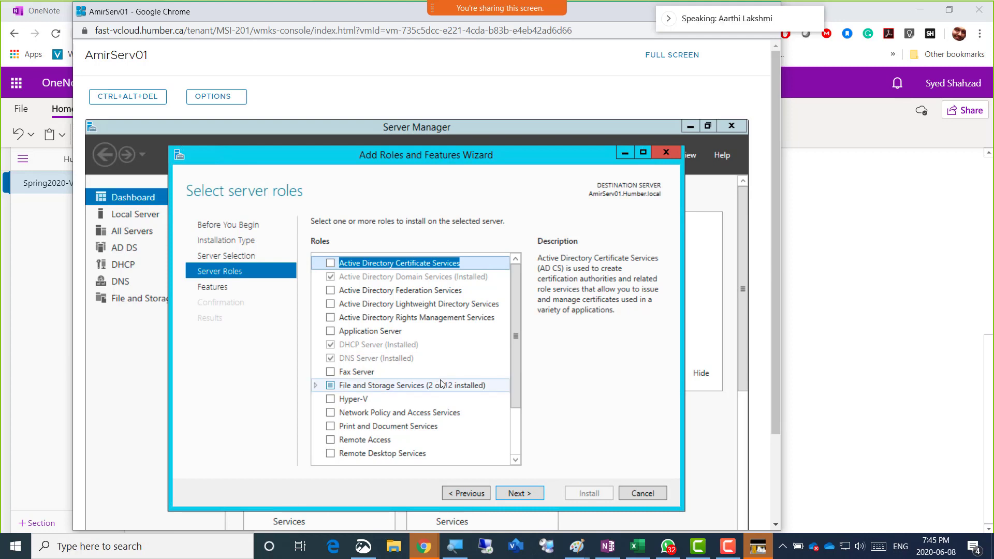
left_click(637, 491)
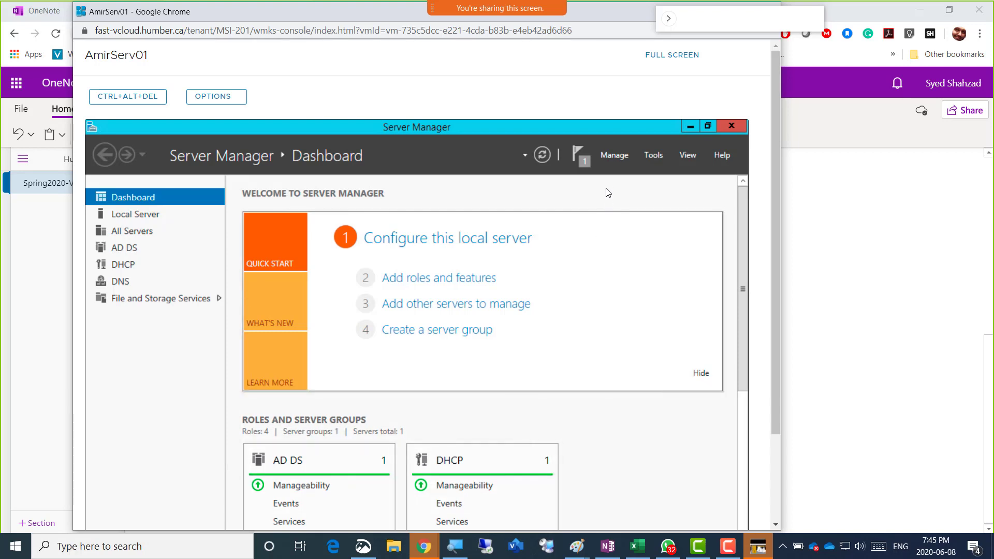
left_click(613, 156)
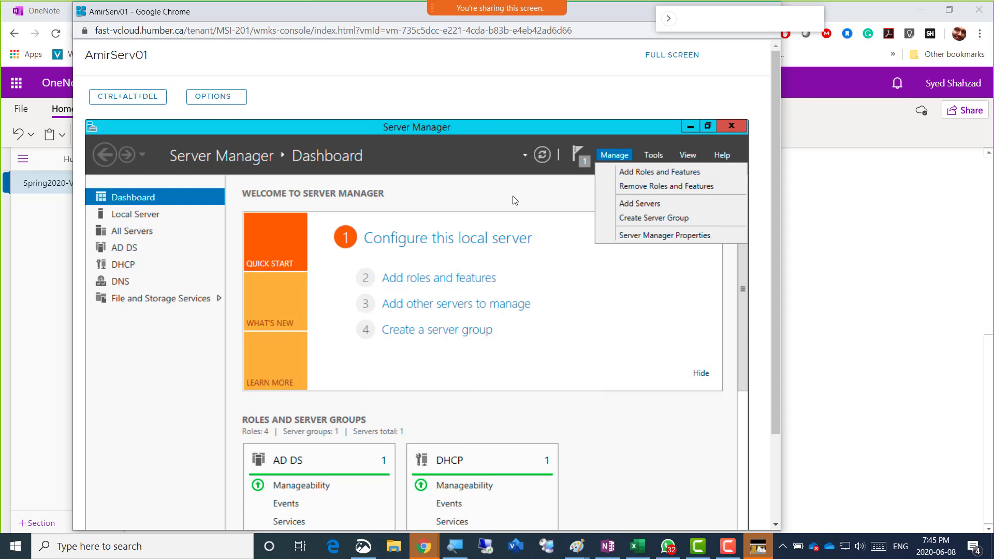
left_click(470, 198)
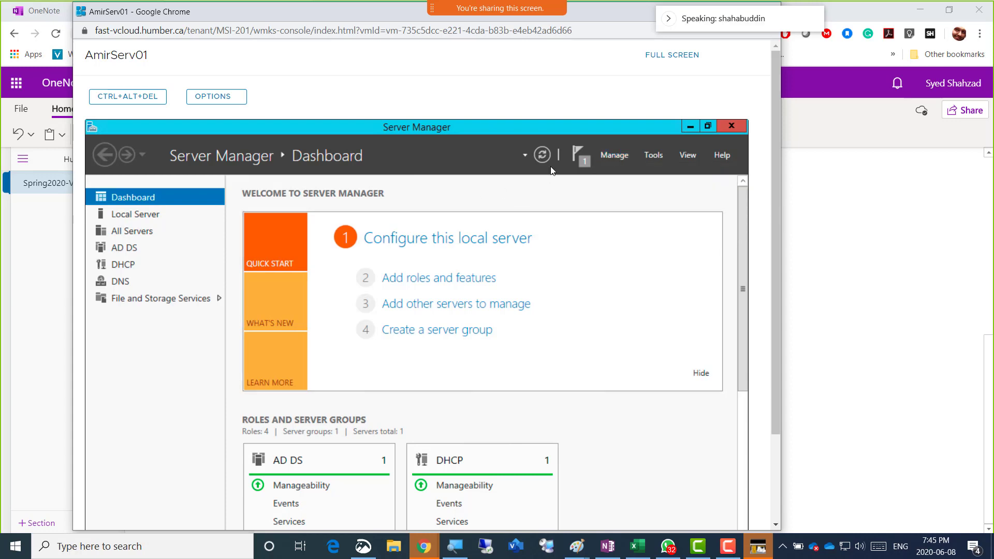
left_click(579, 159)
left_click(650, 156)
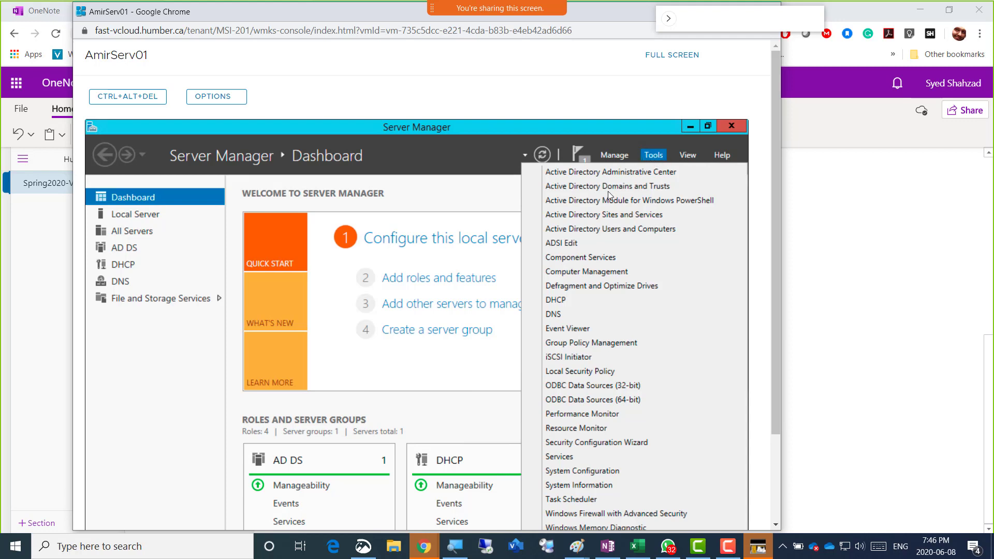
left_click(572, 305)
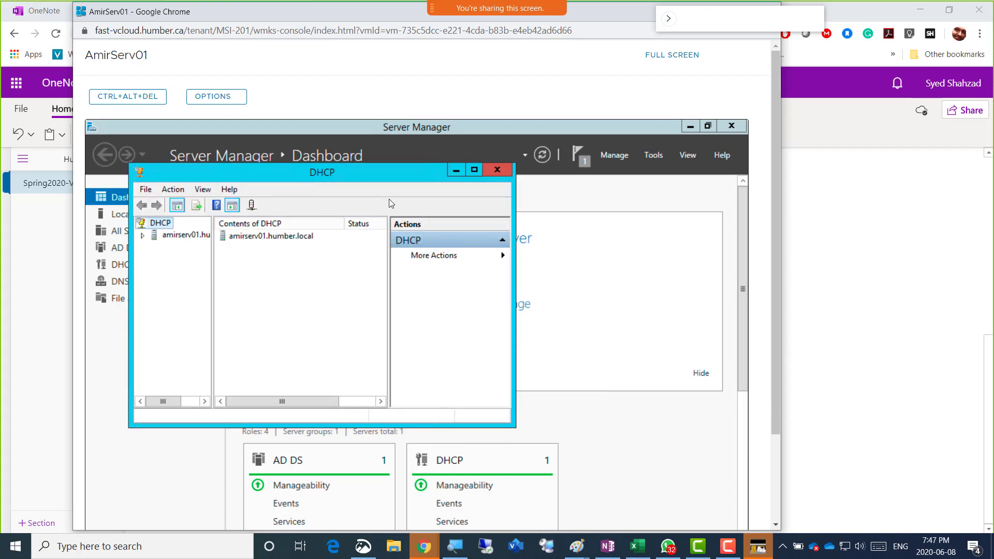
left_click(469, 175)
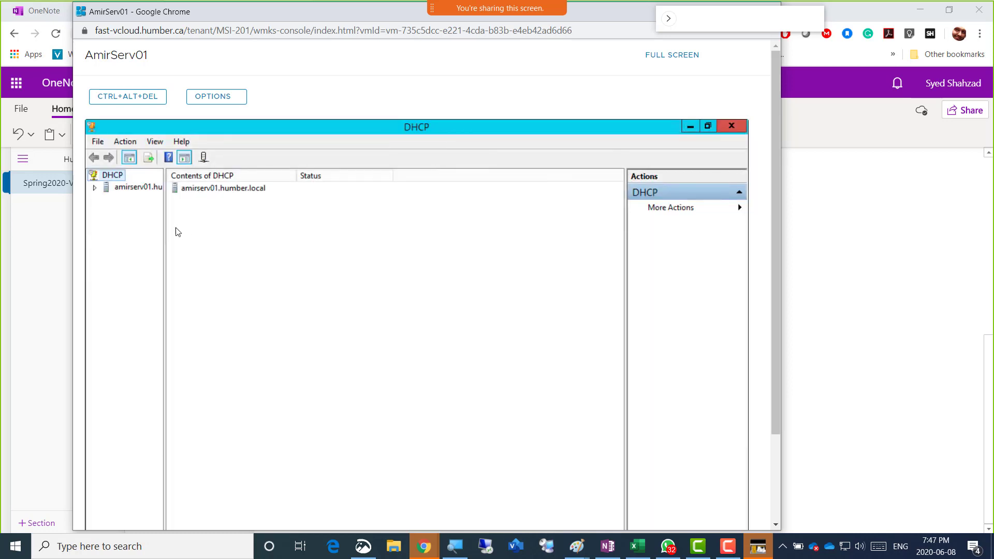
mouse_move(165, 233)
left_mouse_down()
mouse_move(208, 231)
mouse_move(157, 233)
mouse_move(250, 251)
left_mouse_up()
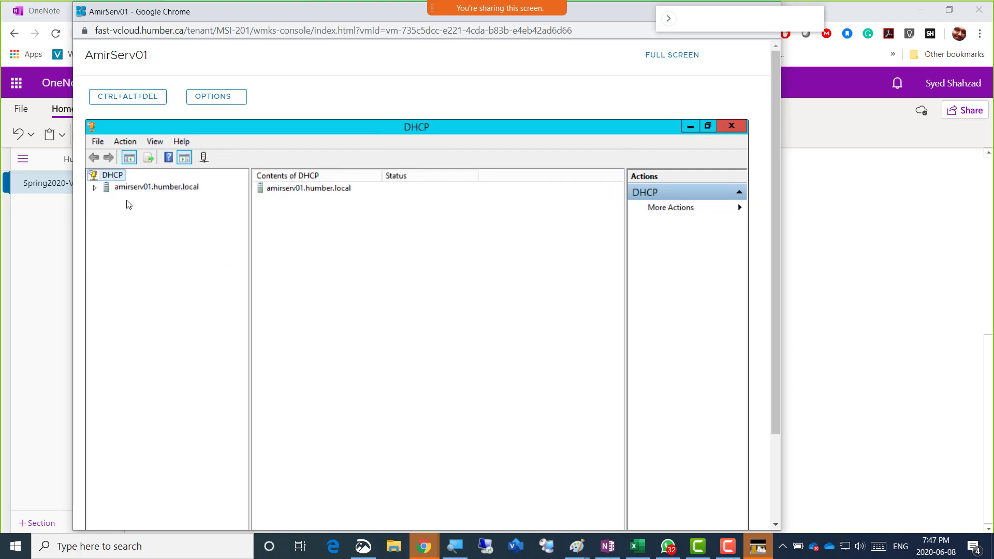
left_click(95, 189)
left_click(158, 192)
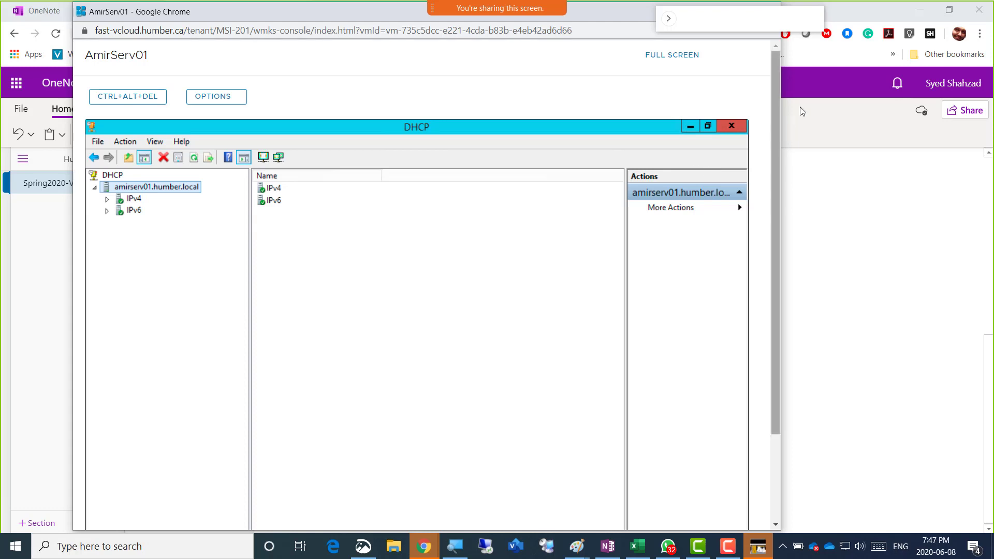
Relaunch the DHCP console maximized, widen the tree, and expand amirserv01.humber.local > IPv4
left_click(729, 128)
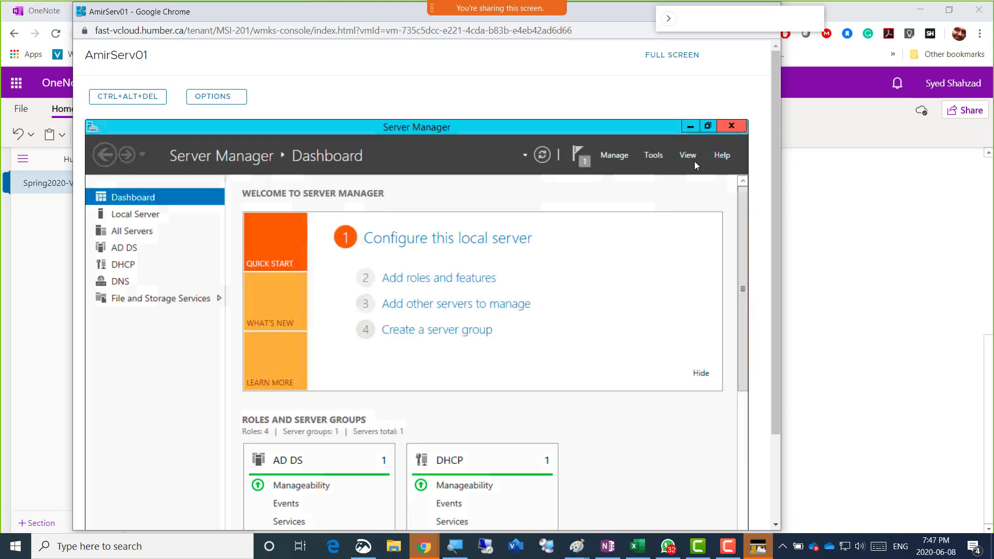
left_click(650, 155)
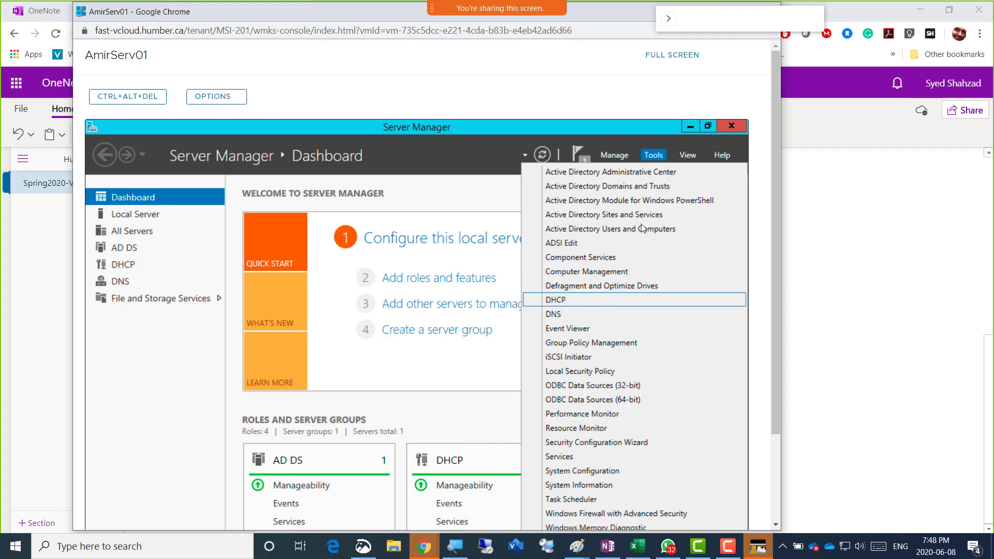
left_click(571, 302)
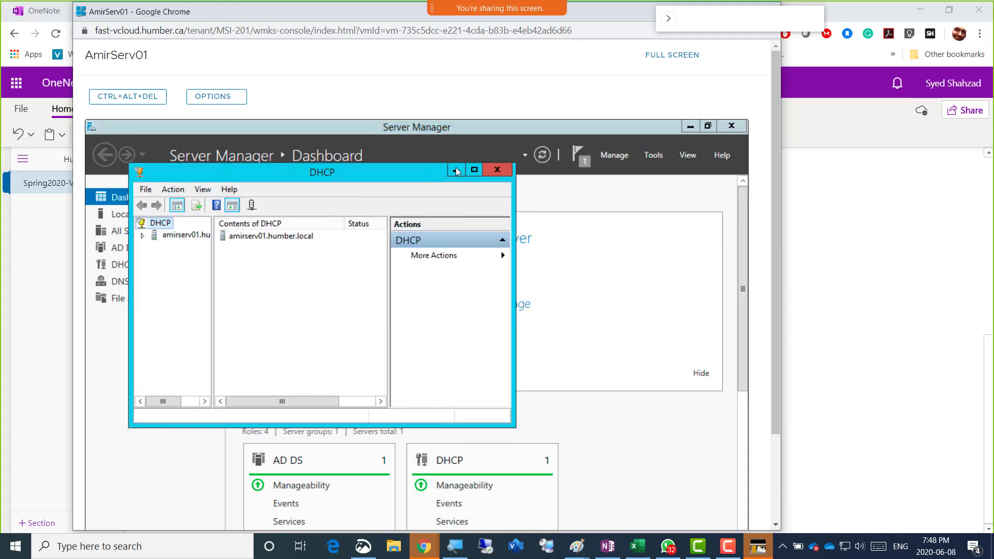
left_click(476, 171)
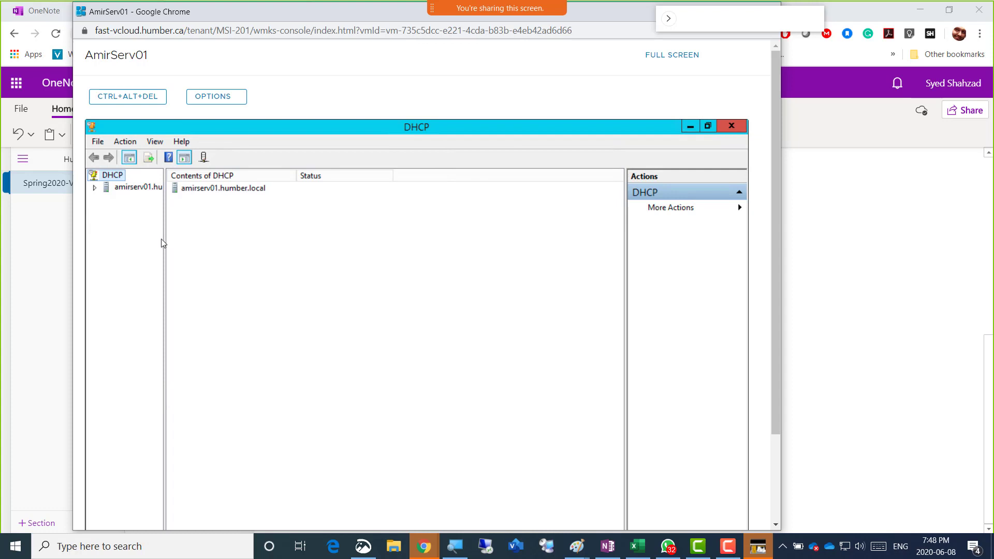
left_click_drag(163, 243, 259, 252)
left_click(95, 188)
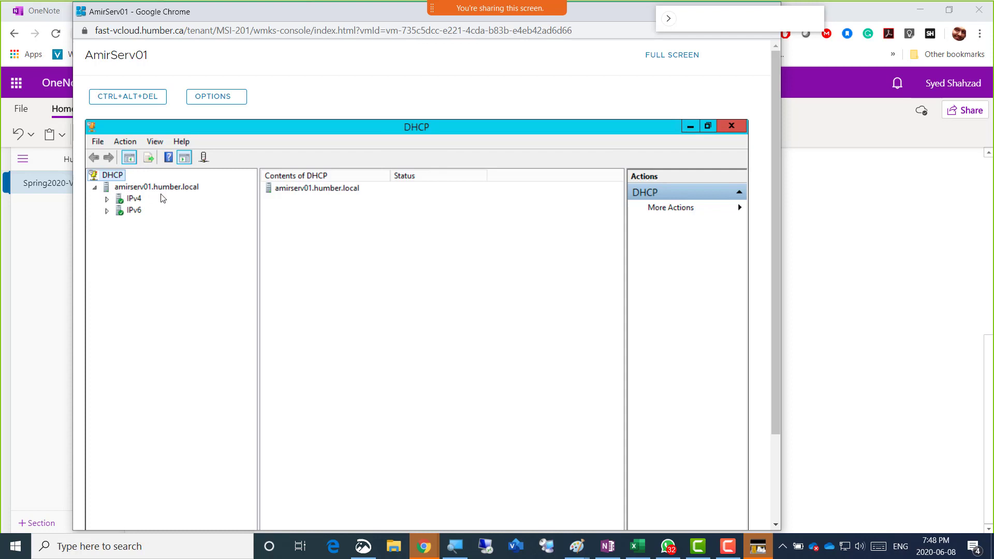
left_click(107, 200)
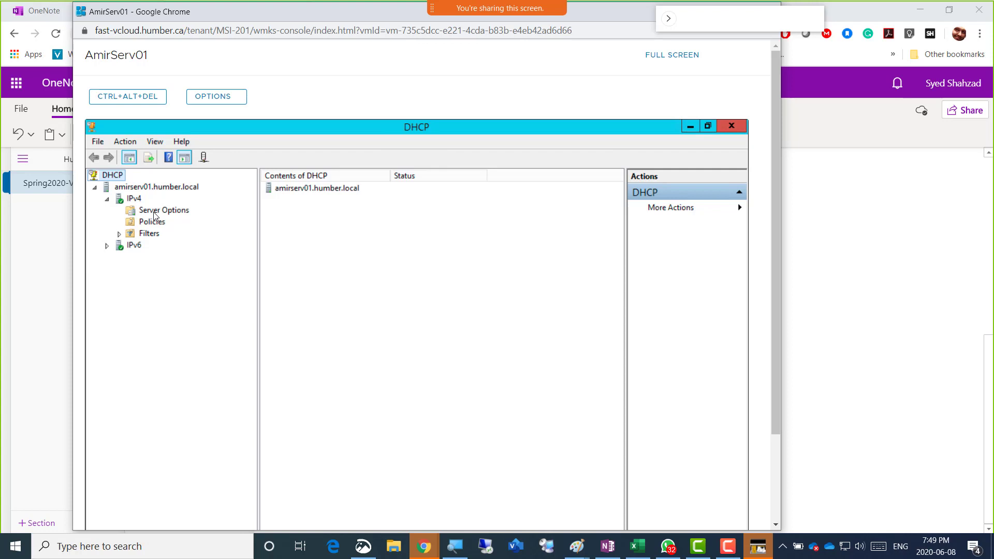
Choose New Scope from the IPv4 context menu and move the wizard higher
right_click(130, 201)
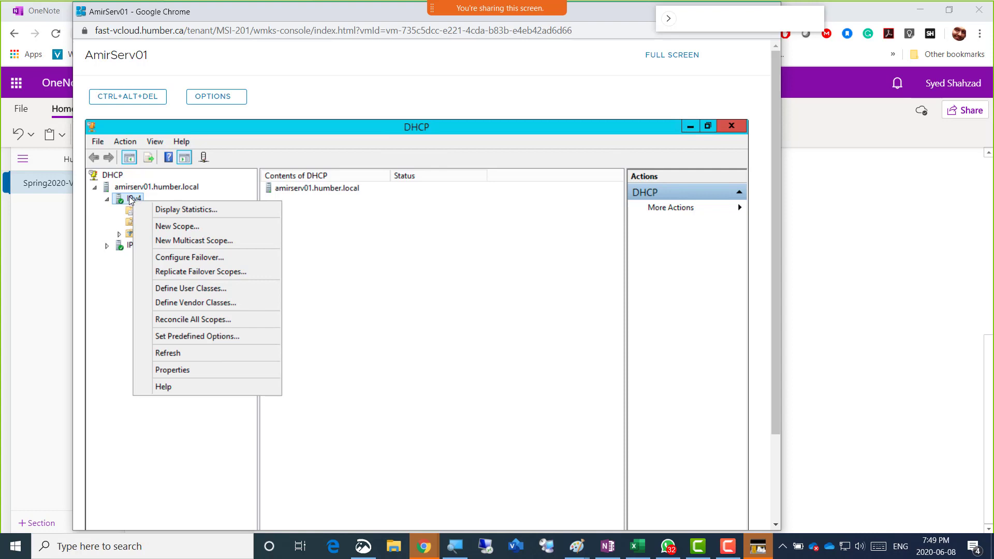
left_click(192, 228)
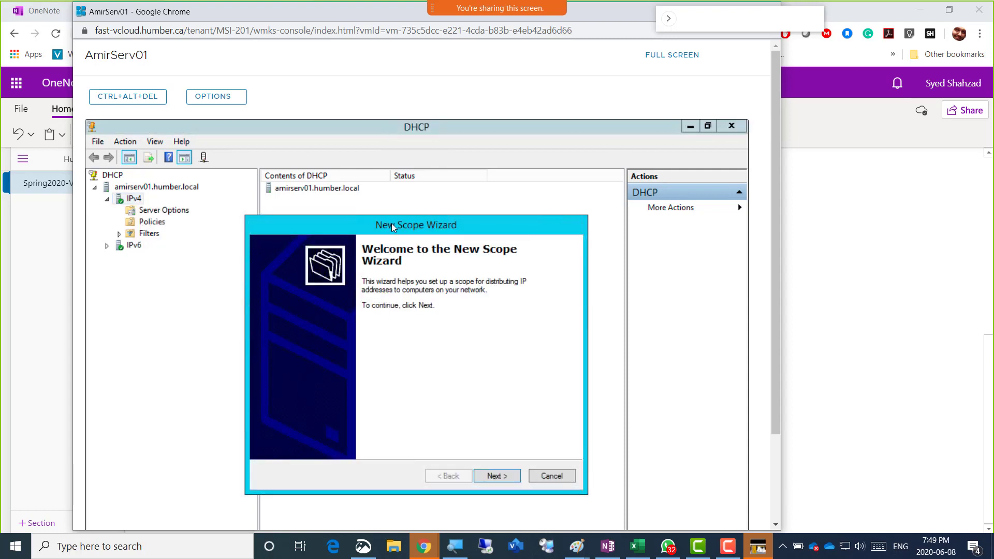
left_click_drag(393, 222, 388, 176)
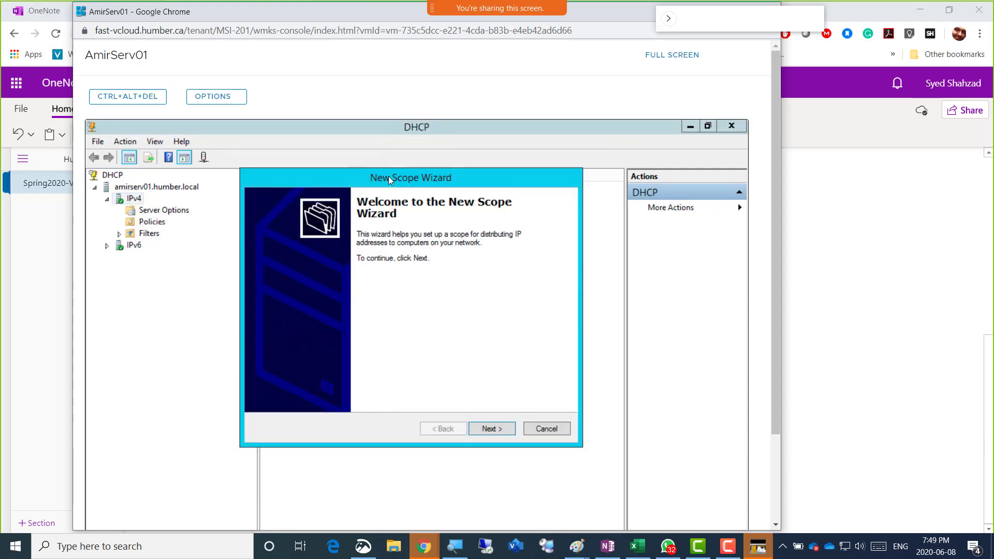
Name the new scope 'AmirScope' on the Scope Name page
left_click(490, 428)
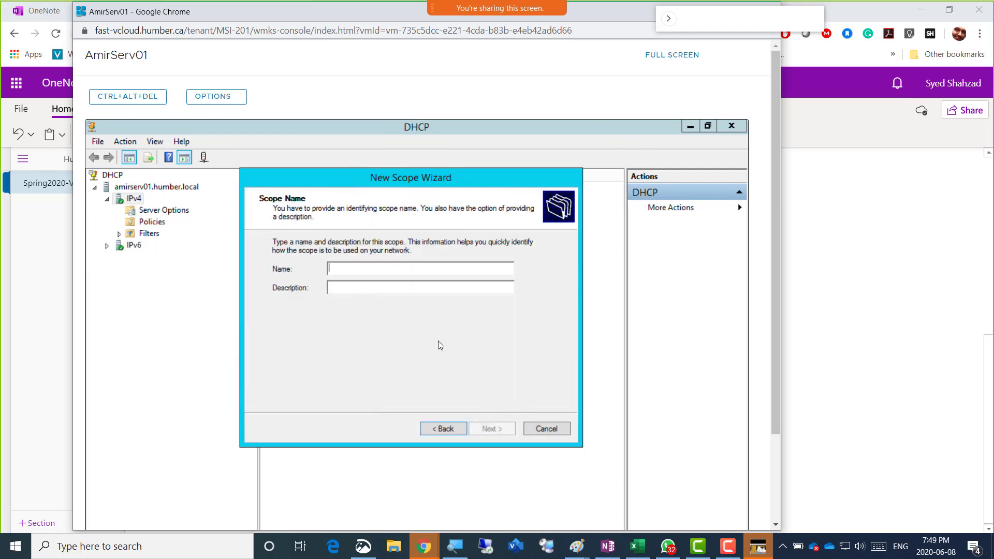
type("Amir")
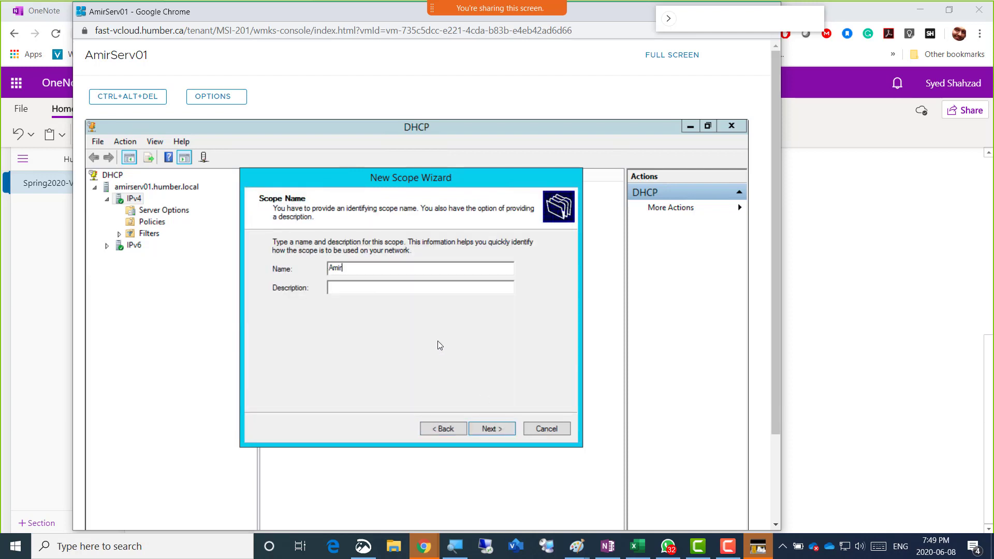
type("Scope")
Set the scope range 192.168.200.50–192.168.200.100 with subnet mask 255.255.255.0
left_click(499, 429)
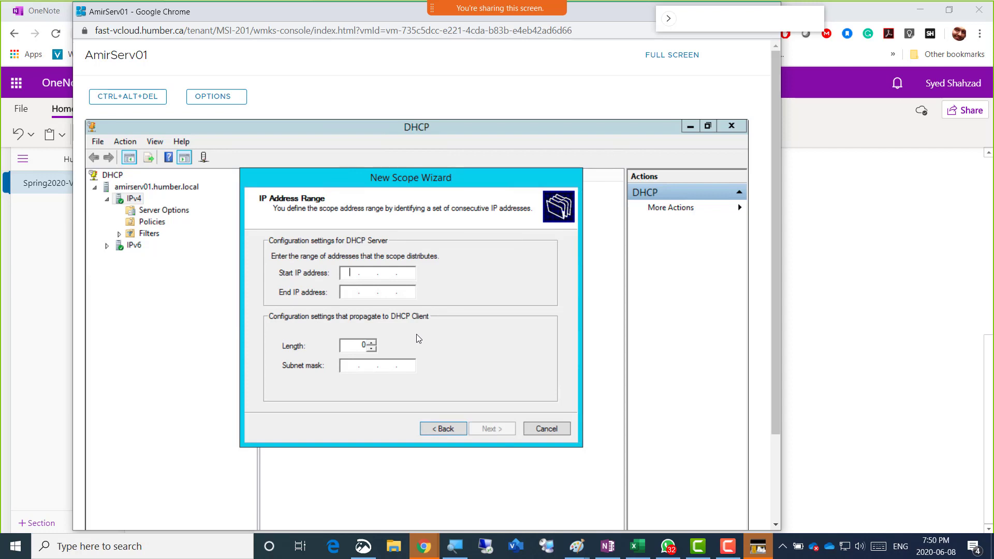
type("192 . 168 . 200 . 50")
key("Tab")
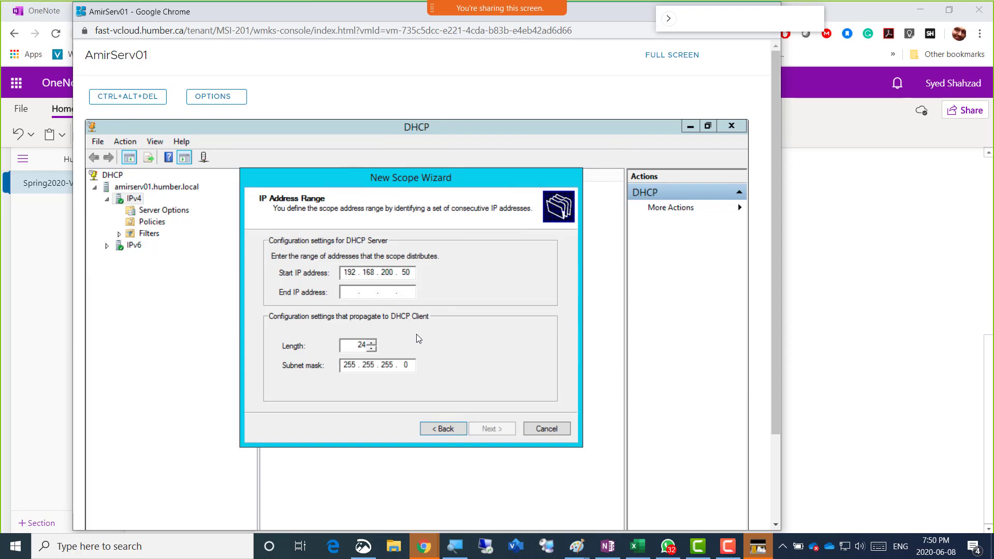
type("192 . 168 . ")
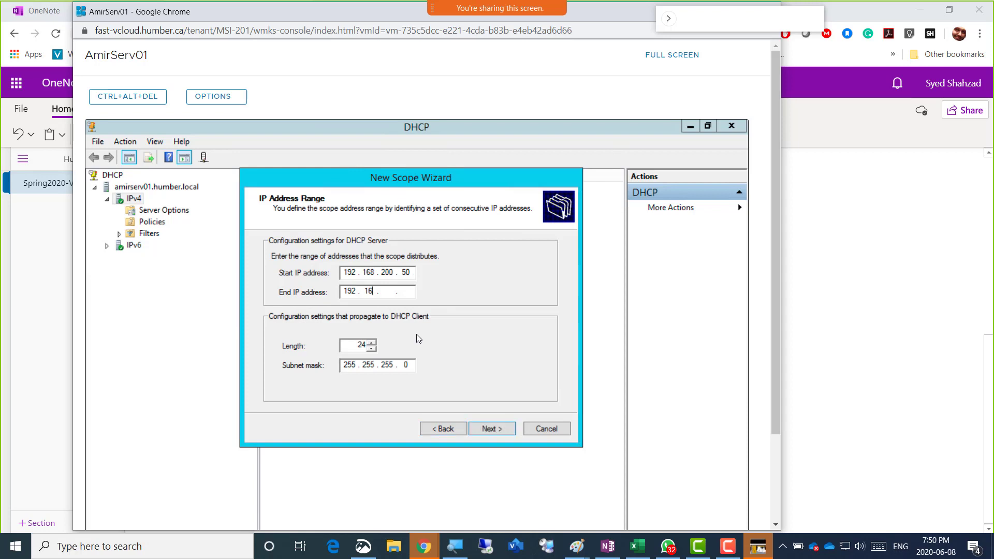
type("200 . 100")
left_click(434, 429)
left_click(377, 270)
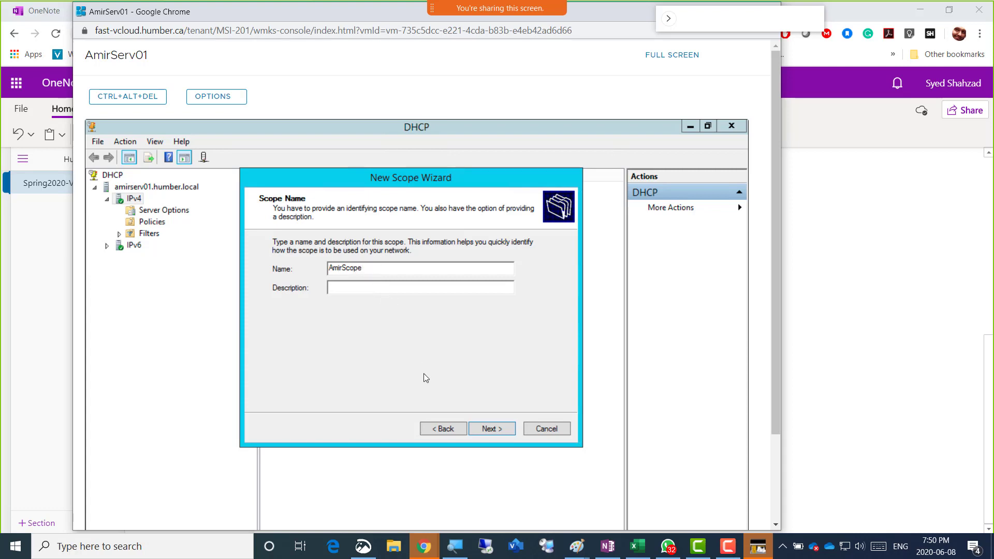
left_click(491, 429)
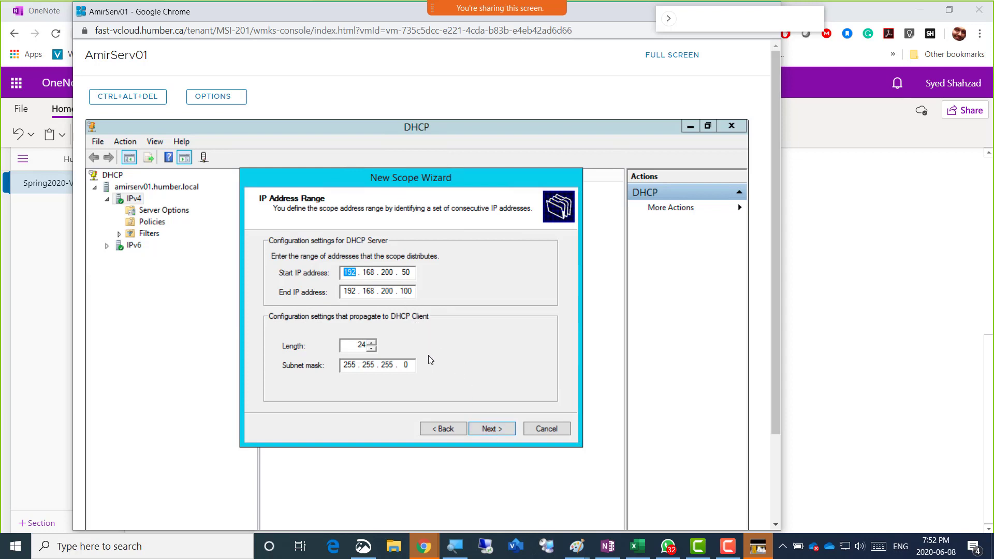
Accept the scope's IP address range and advance to the Add Exclusions and Delay page
left_click(499, 429)
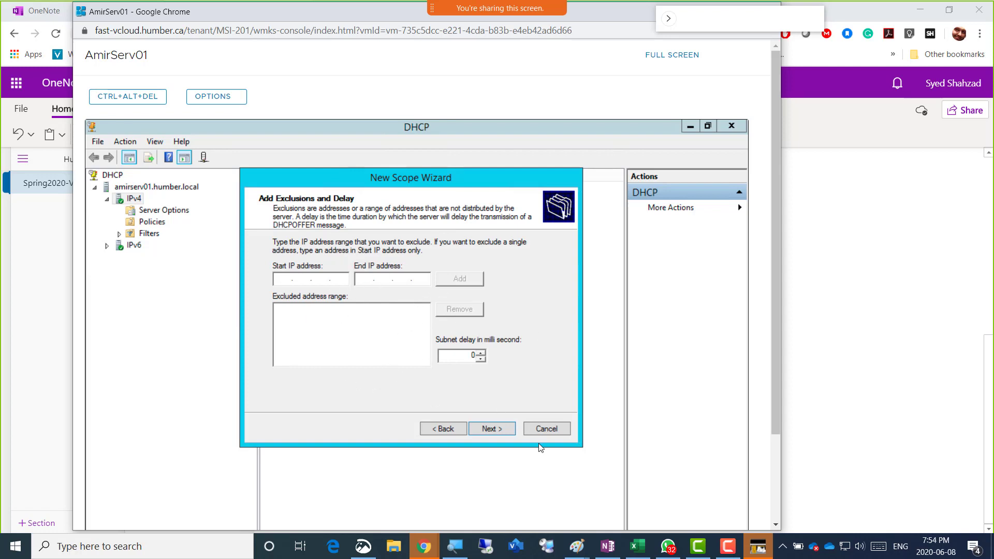
Skip adding exclusion ranges and advance to the Lease Duration page
left_click(498, 429)
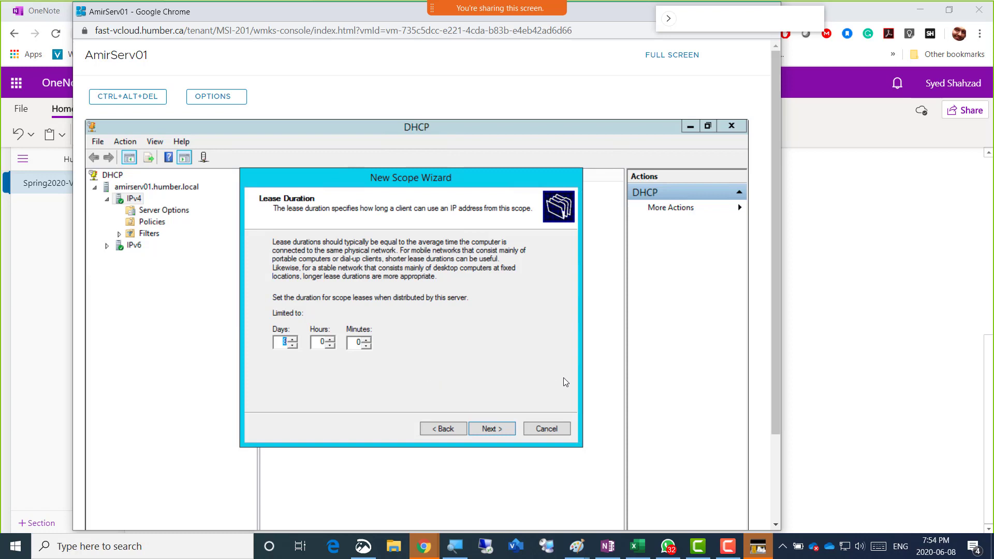
Keep the default 8-day lease and choose to configure DHCP options now
left_click(498, 430)
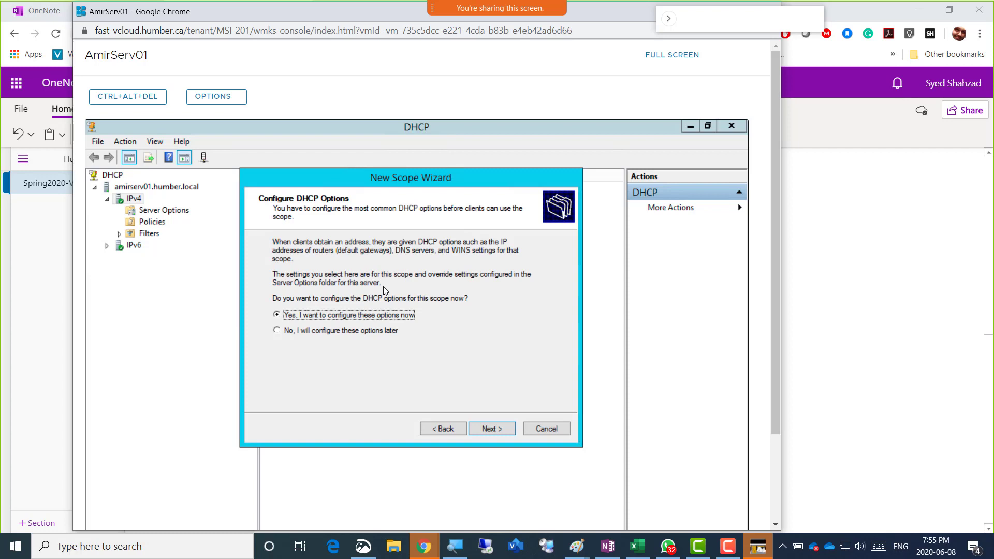
left_click(486, 427)
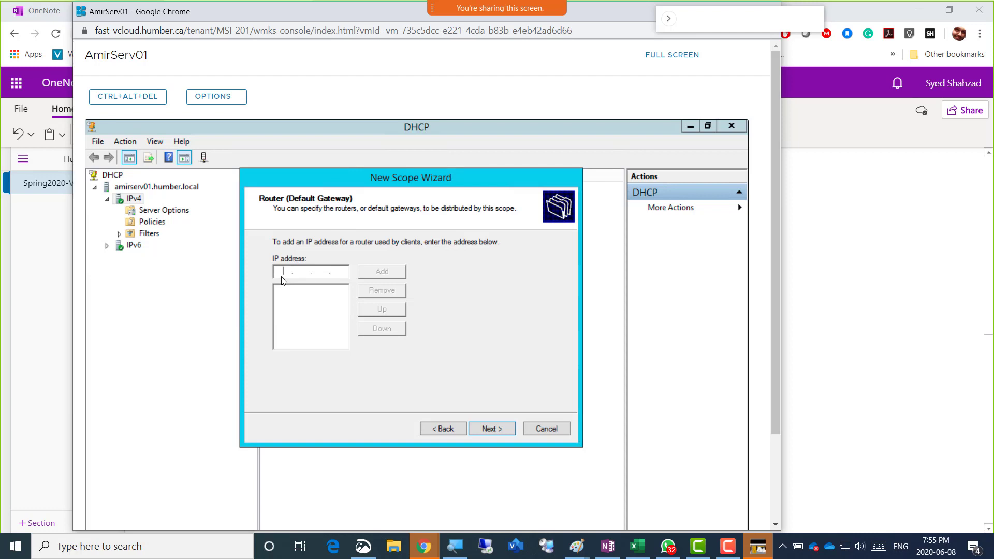
Add 192.168.200.1 to the scope's router (default gateway) list
type("192 . 168 . 200 . 1")
left_click(387, 273)
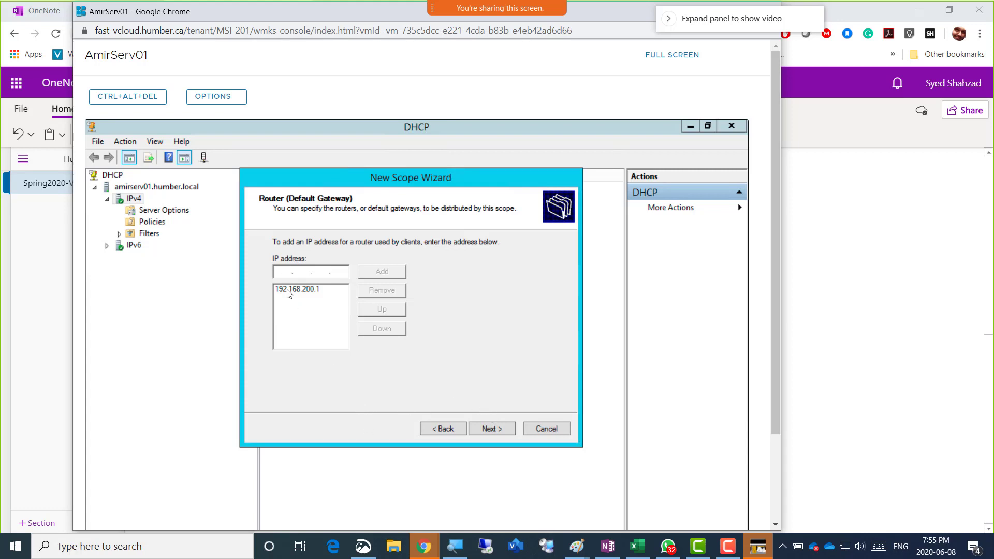
Replace DNS server 169.254.27.207 with 192.168.200.1 and continue to the WINS Servers page
left_click(489, 429)
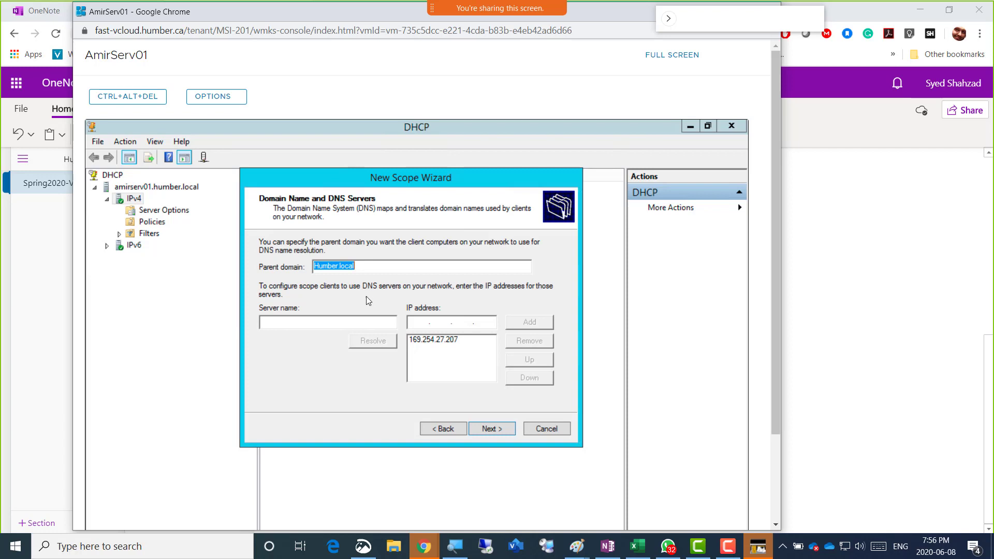
left_click(449, 342)
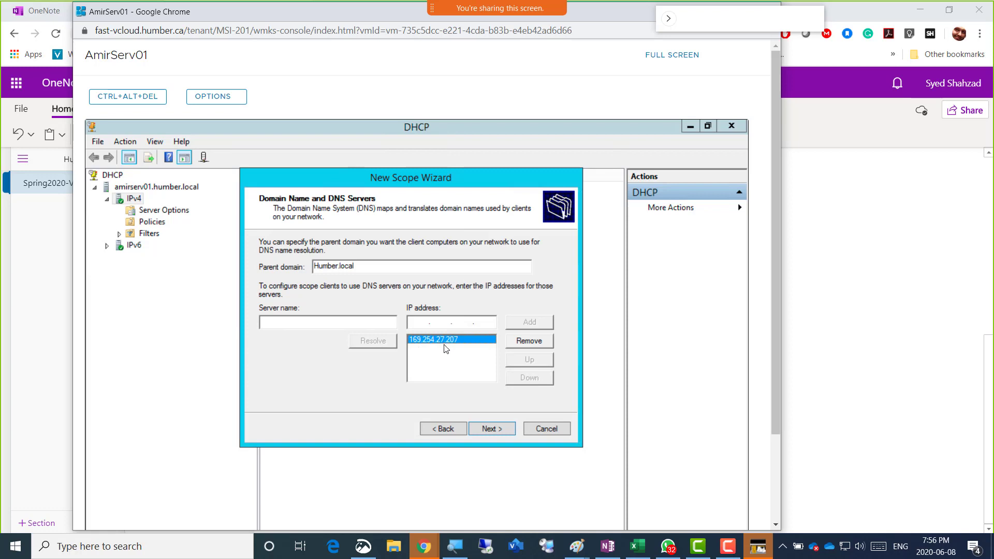
left_click(529, 341)
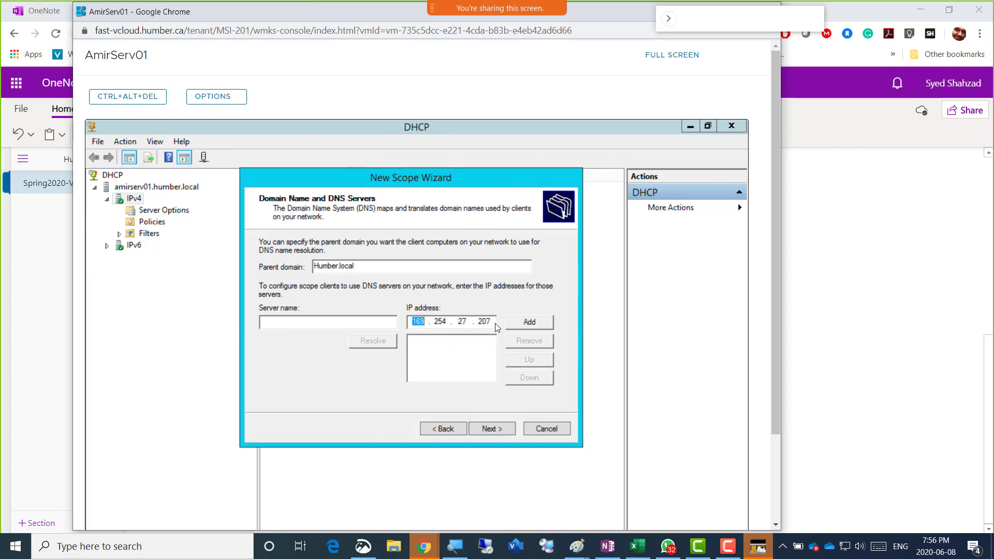
key("BackSpace")
key("BackSpace")
key("BackSpace")
key("BackSpace")
key("BackSpace")
key("BackSpace")
key("BackSpace")
key("BackSpace")
key("BackSpace")
key("BackSpace")
key("BackSpace")
type("192.168.200.1")
left_click(523, 324)
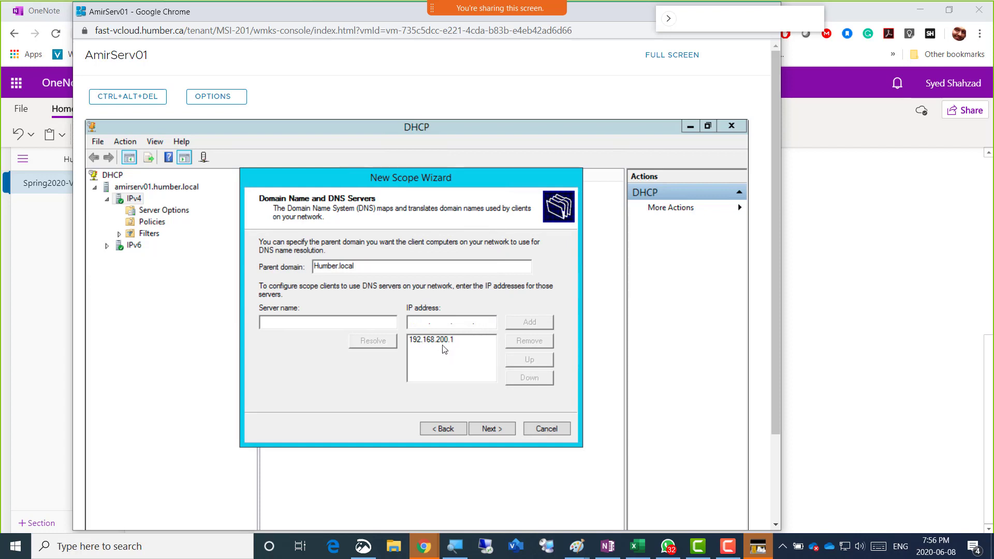
left_click(449, 345)
left_click(486, 427)
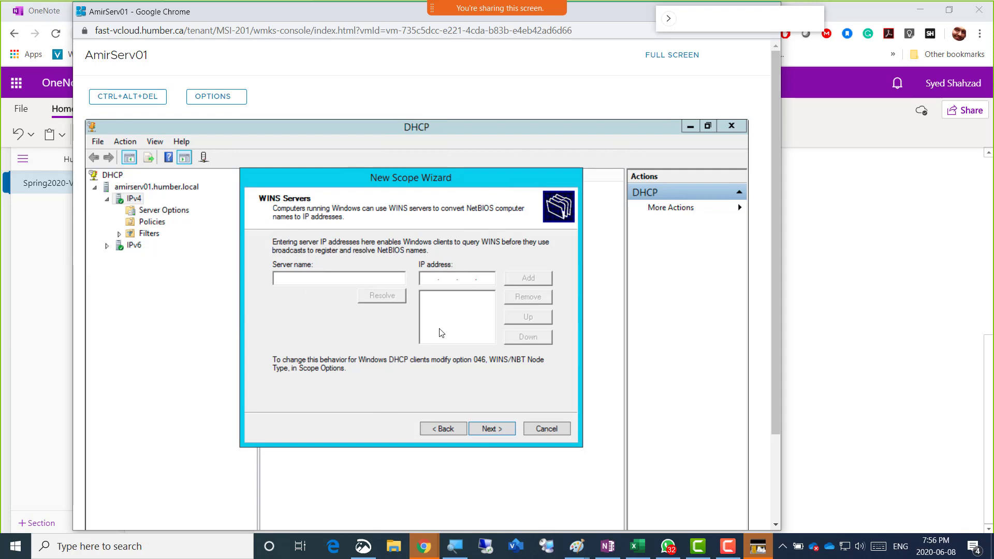
Skip WINS servers, activate the scope now, and finish creating AmirScope
left_click(492, 429)
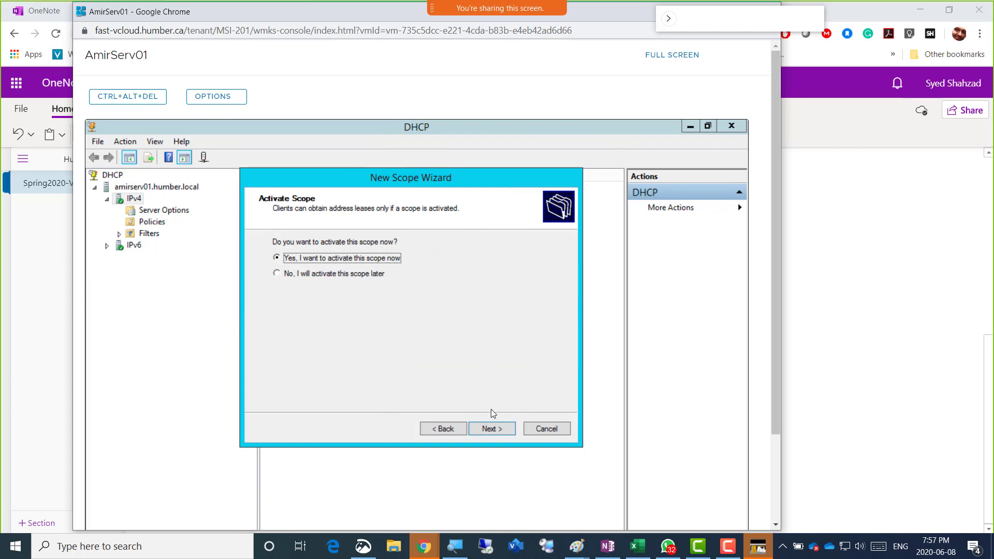
left_click(486, 429)
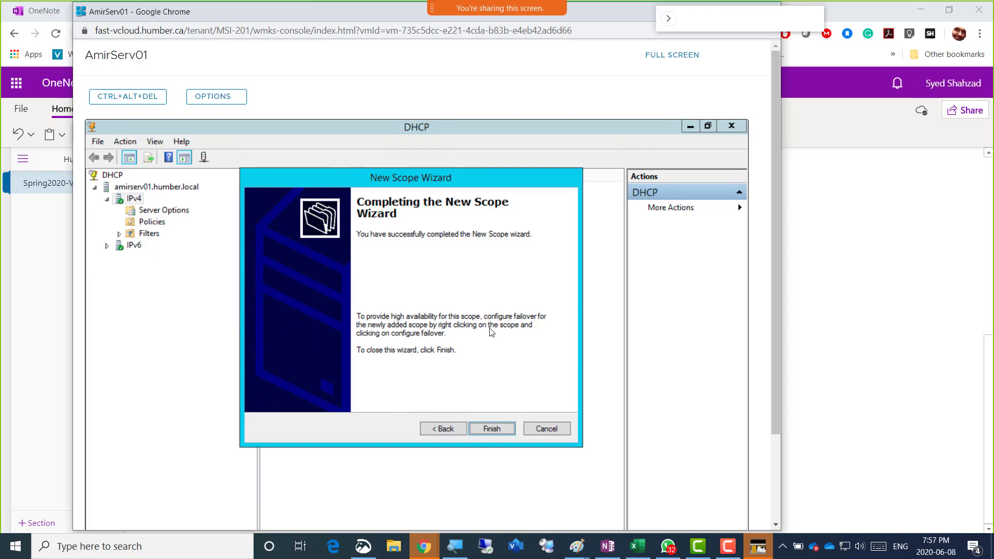
left_click(493, 430)
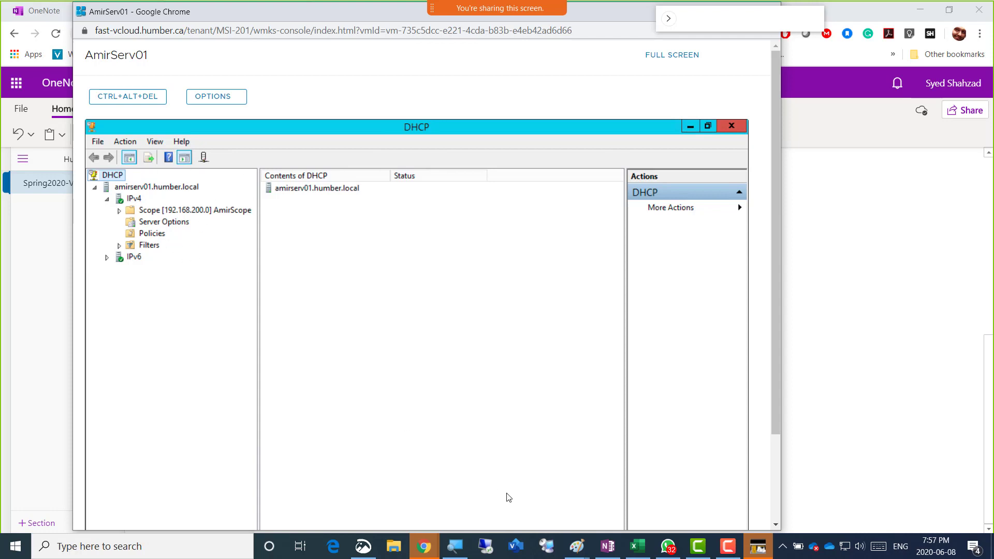
Snip the DHCP console window showing AmirScope and copy the screenshot
left_click(363, 546)
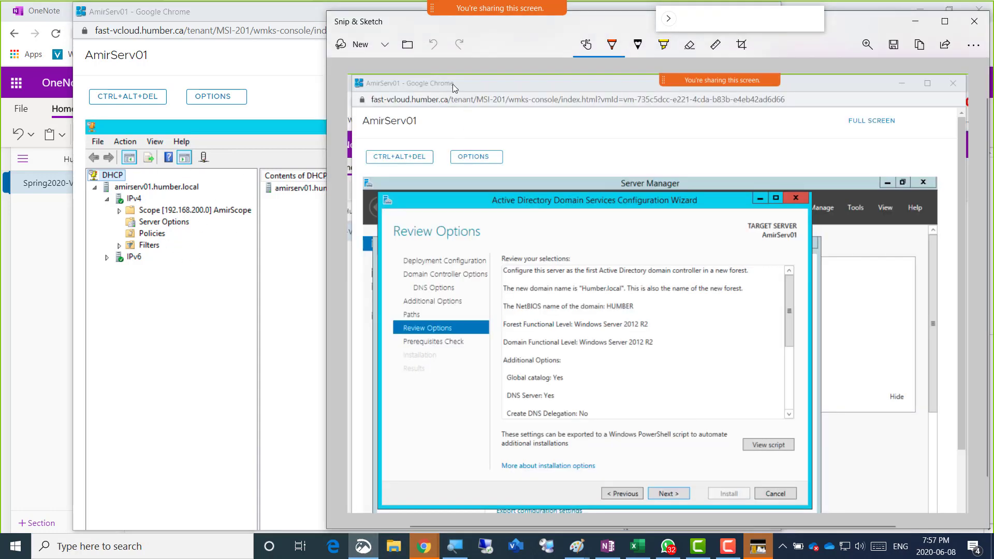
left_click(357, 44)
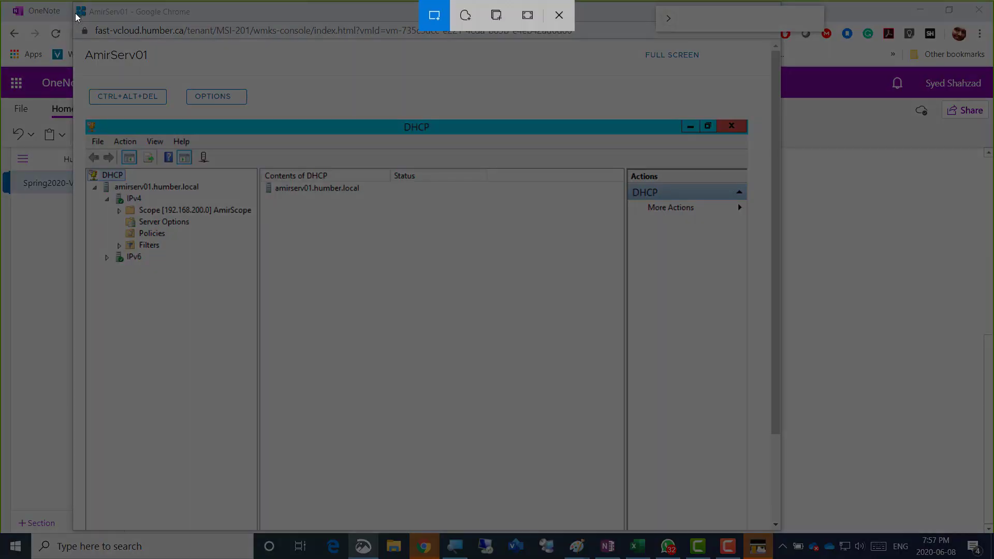
mouse_move(75, 6)
left_mouse_down()
mouse_move(405, 210)
mouse_move(598, 348)
mouse_move(632, 389)
left_mouse_up()
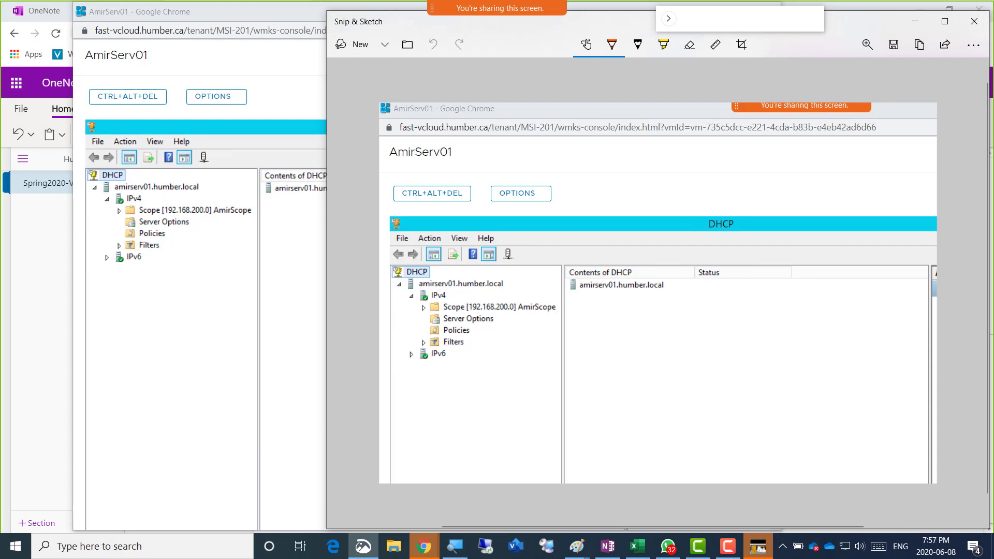
left_click(668, 546)
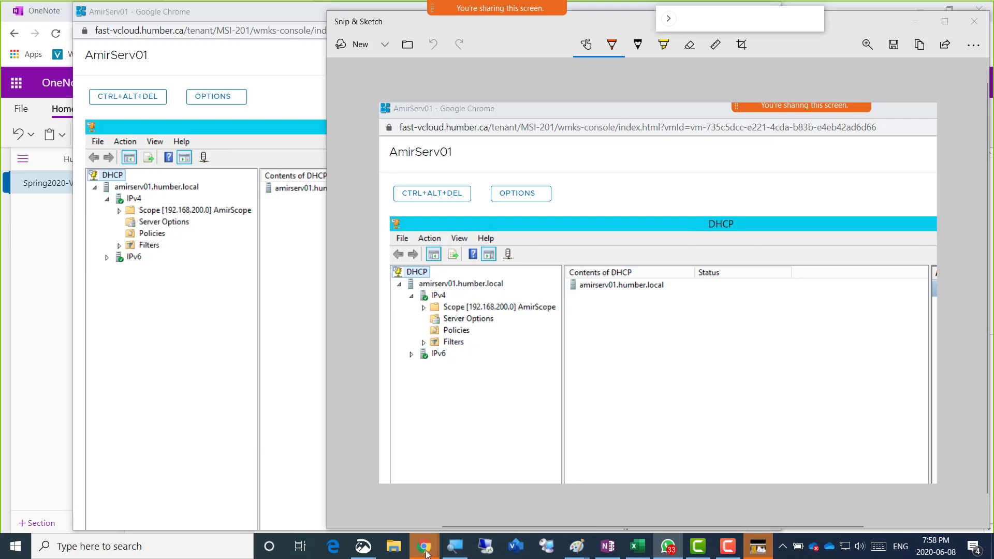
Duplicate the 'Screenshot 2 = Summary of AD' line as a new bullet beneath it
mouse_move(420, 543)
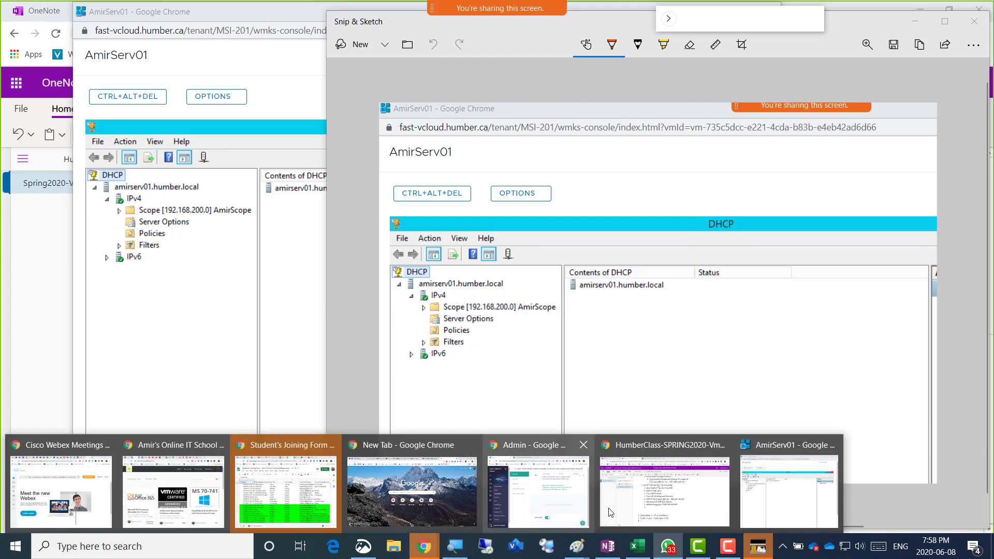
left_click(637, 505)
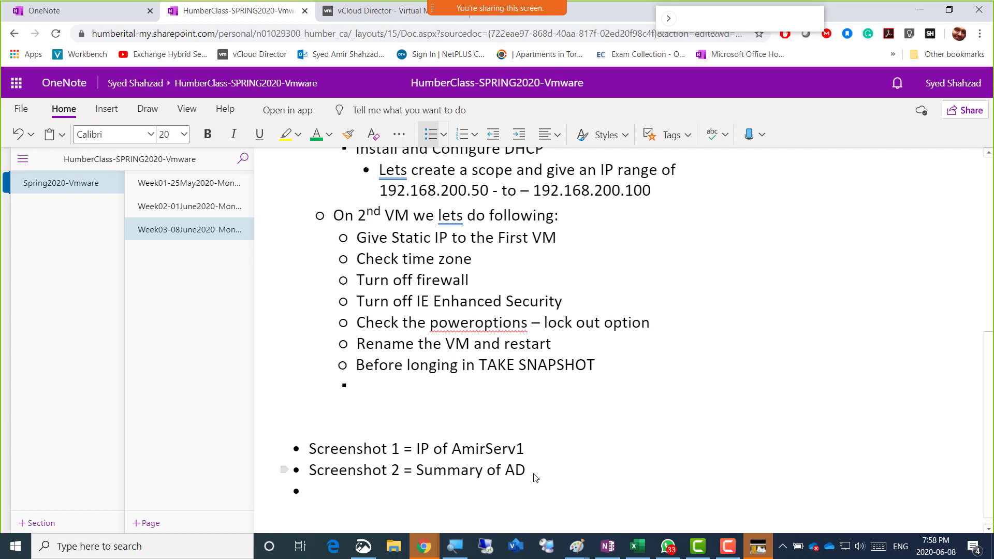
key("shift+Up")
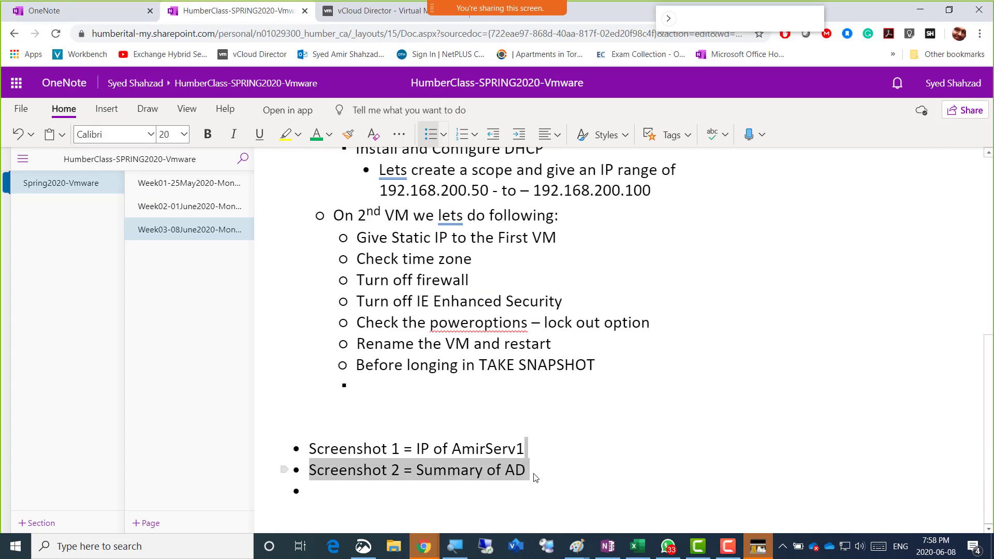
key("Caps_Lock")
key("Caps_Lock")
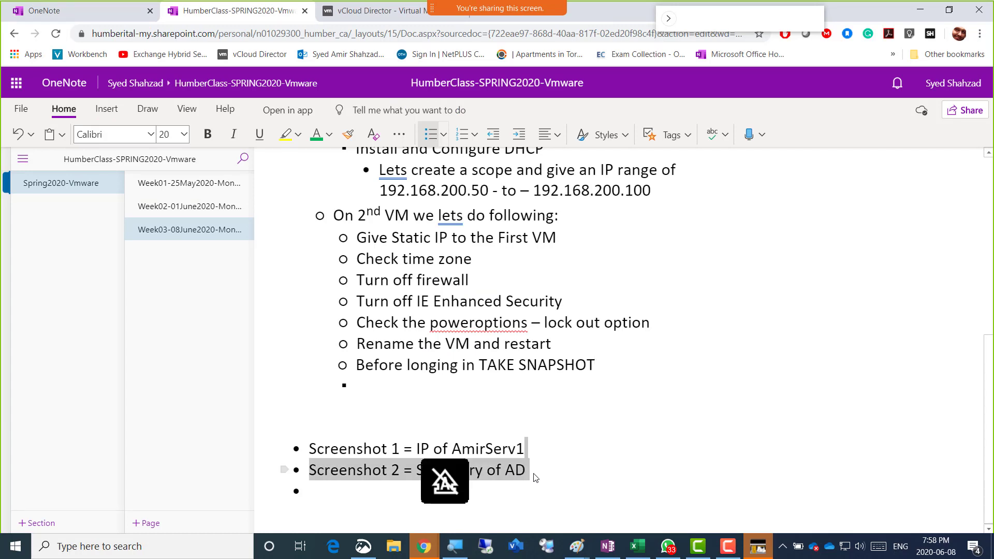
key("shift+Right")
key("shift+Right")
key("shift+Left")
key("ctrl+c")
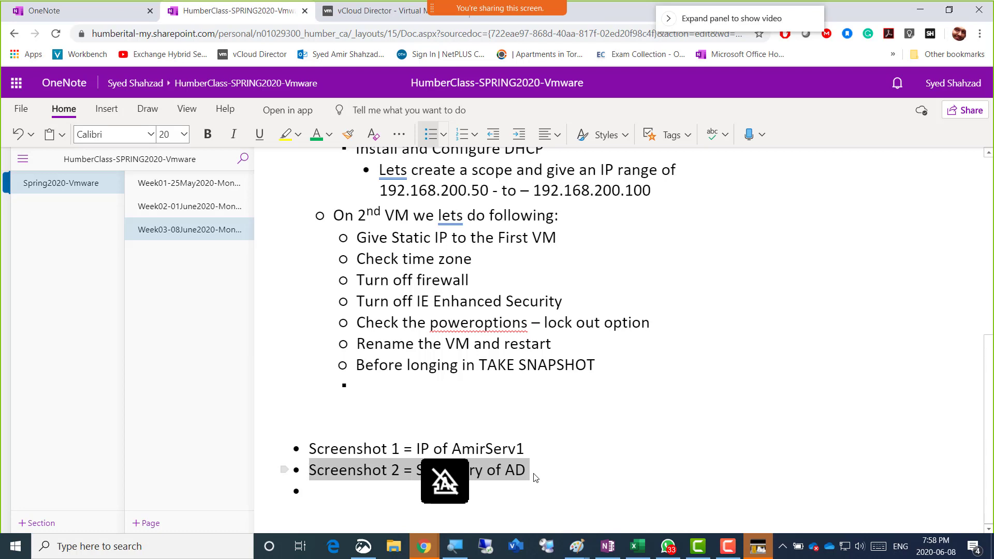
key("Right")
key("Return")
key("ctrl+v")
Edit the copy to read 'Screenshot 3 = DHCP Configured' and add an empty bullet after it
key("Up")
key("Right")
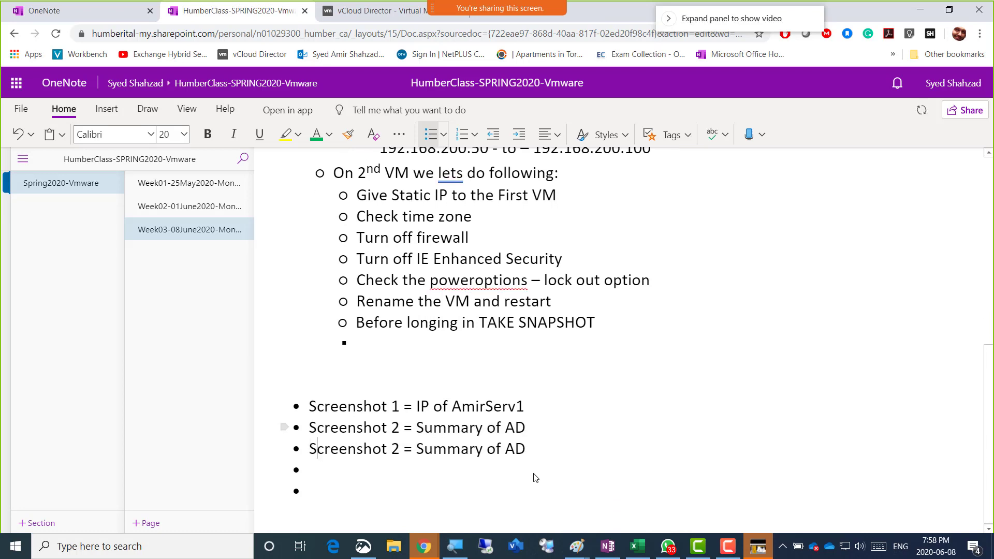
key("Right")
key("ctrl+Right")
key("Right")
key("shift+Right")
type("3")
key("ctrl+Right")
key("Right")
key("Right")
key("shift+Right")
key("ctrl+shift+Right")
key("ctrl+shift+Right")
key("ctrl+shift+Right")
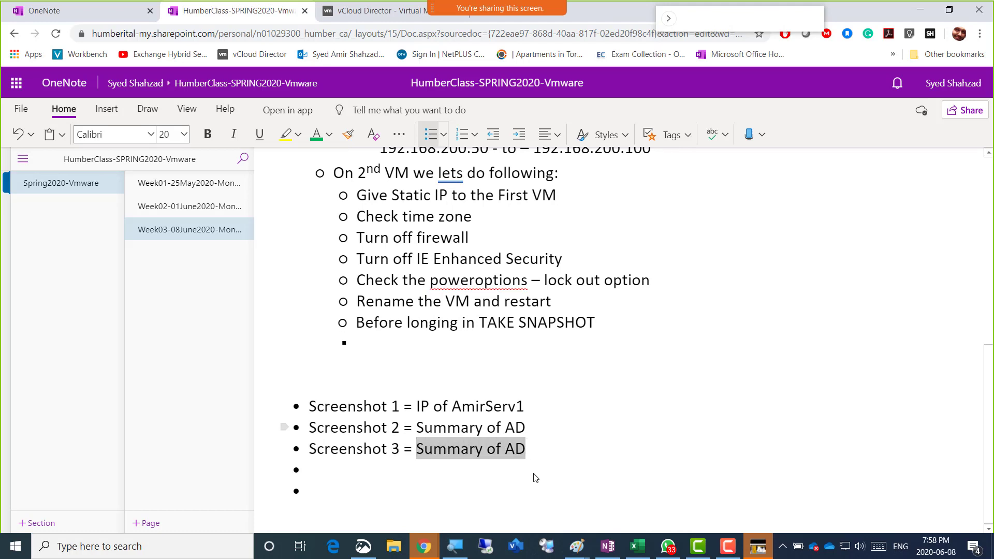
type("DHCP Co")
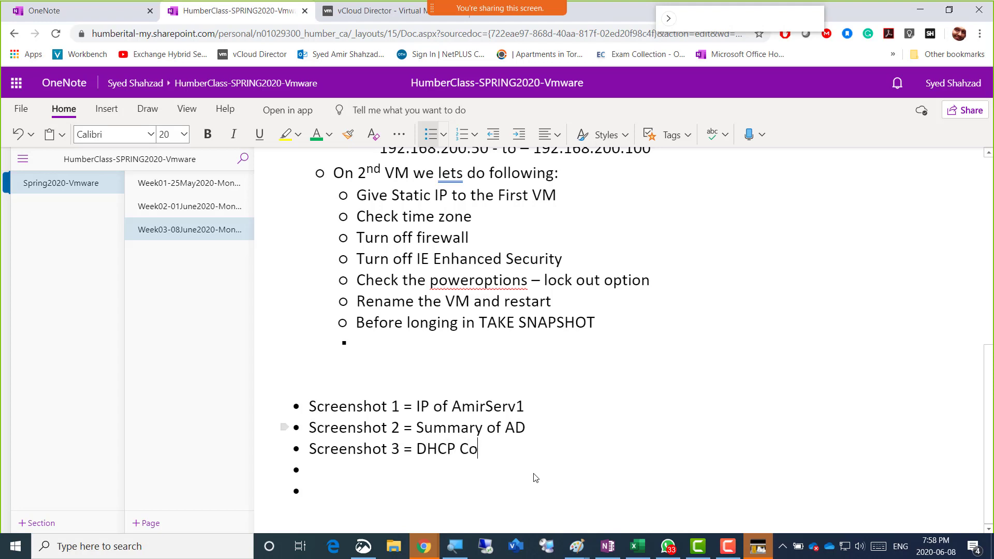
type("nfigured")
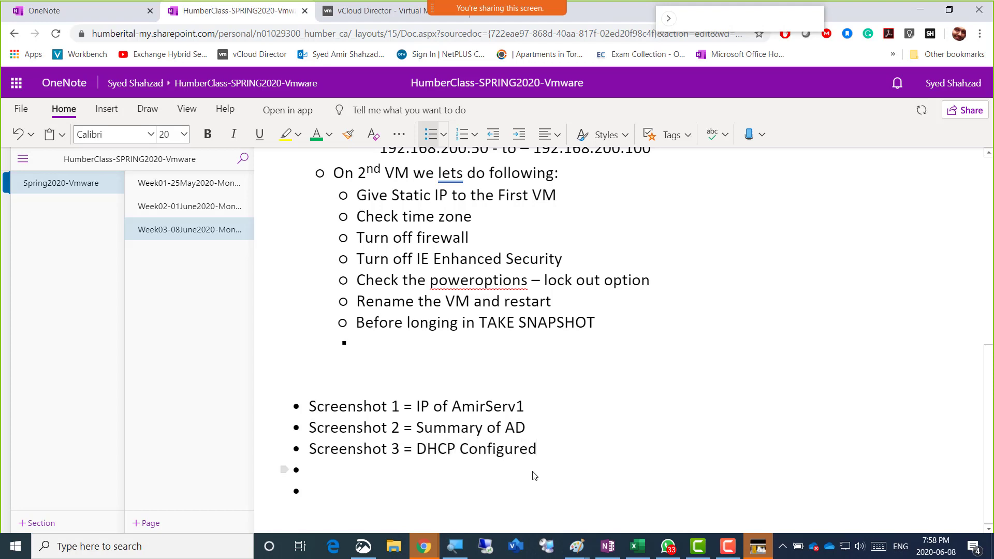
key("Return")
Bring the AmirServ01 VM console with the DHCP console back to the front in full screen
key("alt+Tab")
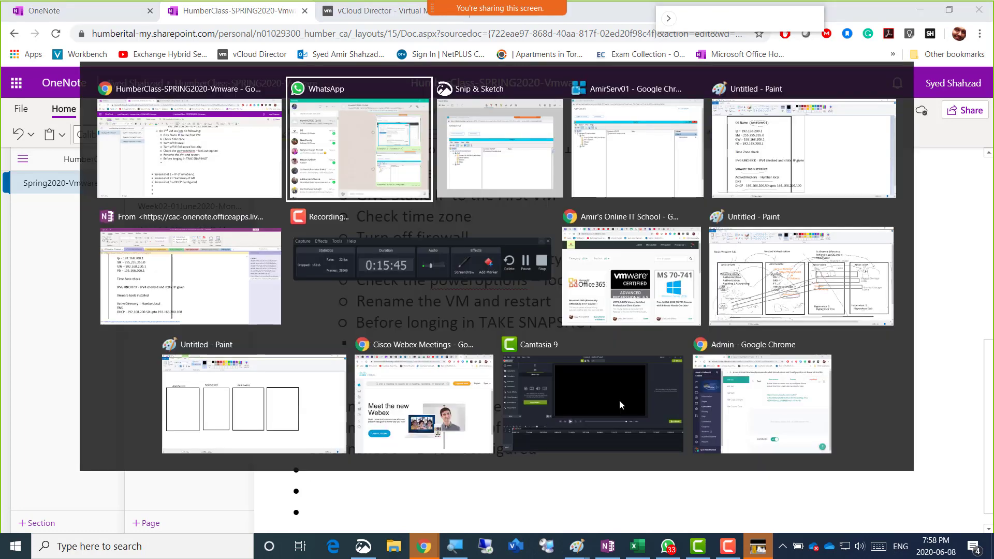
key("alt+Tab")
key("alt+Tab")
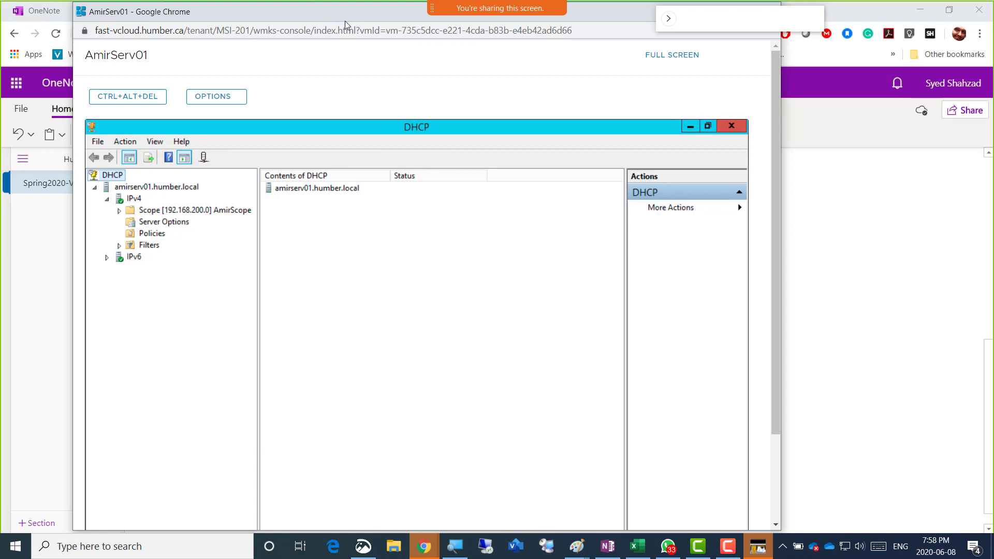
left_click(659, 61)
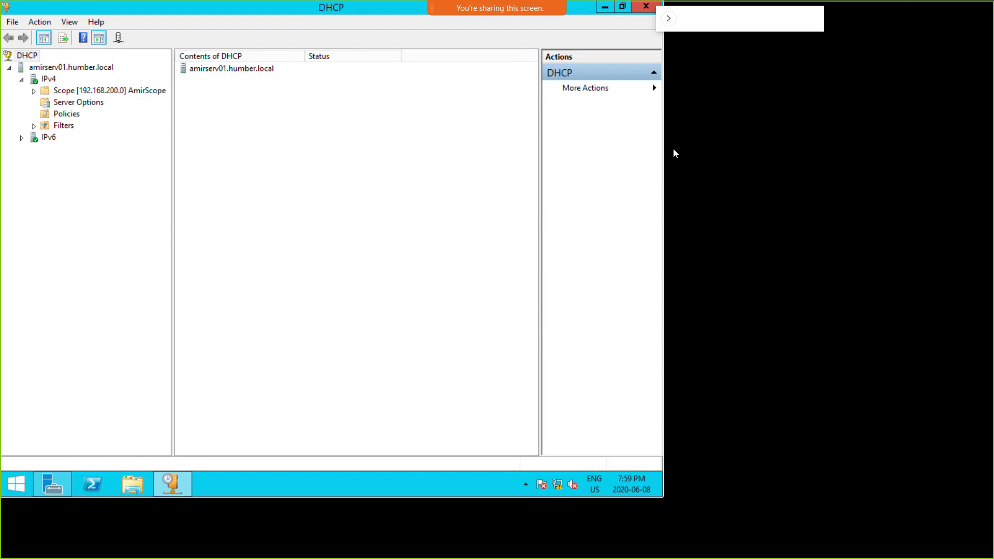
right_click(461, 142)
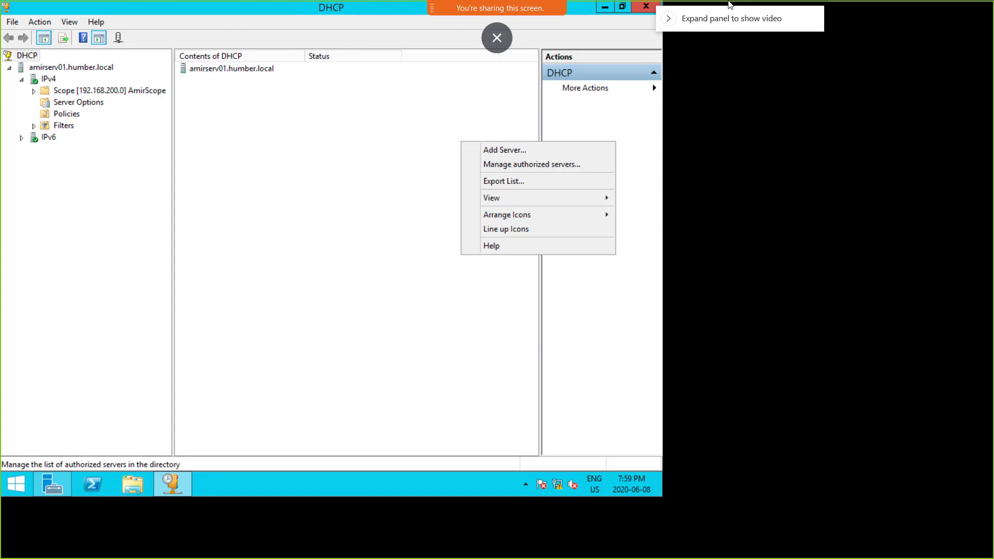
Exit full screen, close the DHCP console, and return to the OneNote class notes
left_click(497, 39)
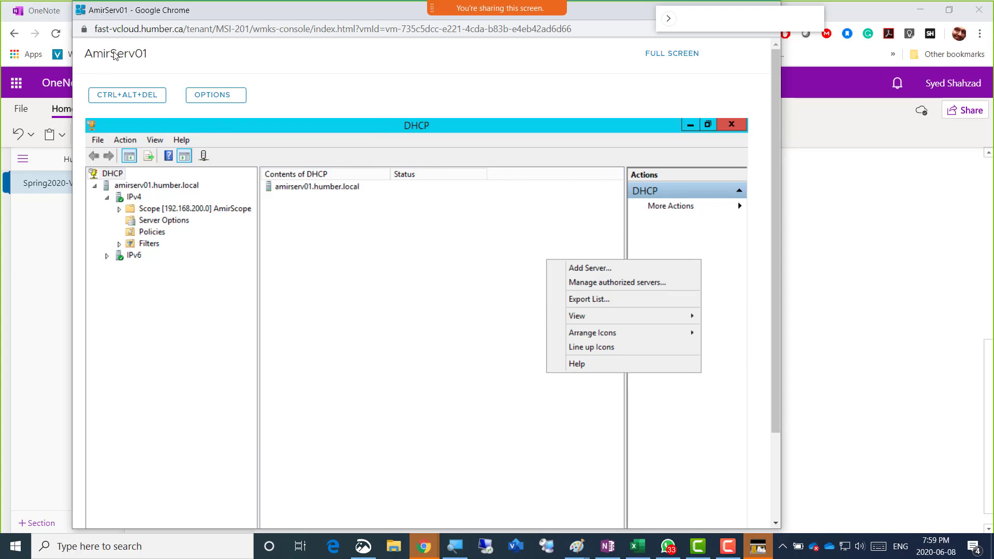
left_click_drag(153, 57, 77, 58)
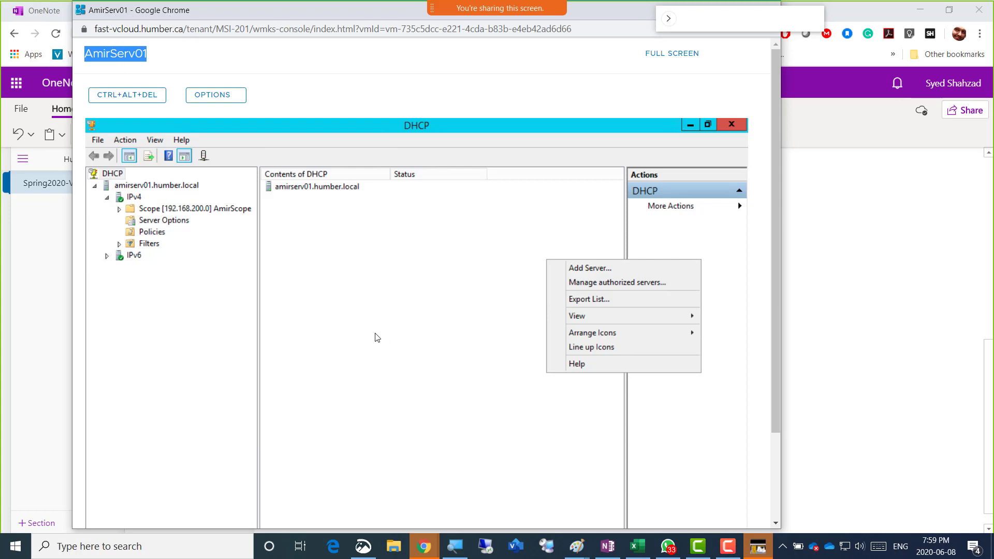
left_click(731, 124)
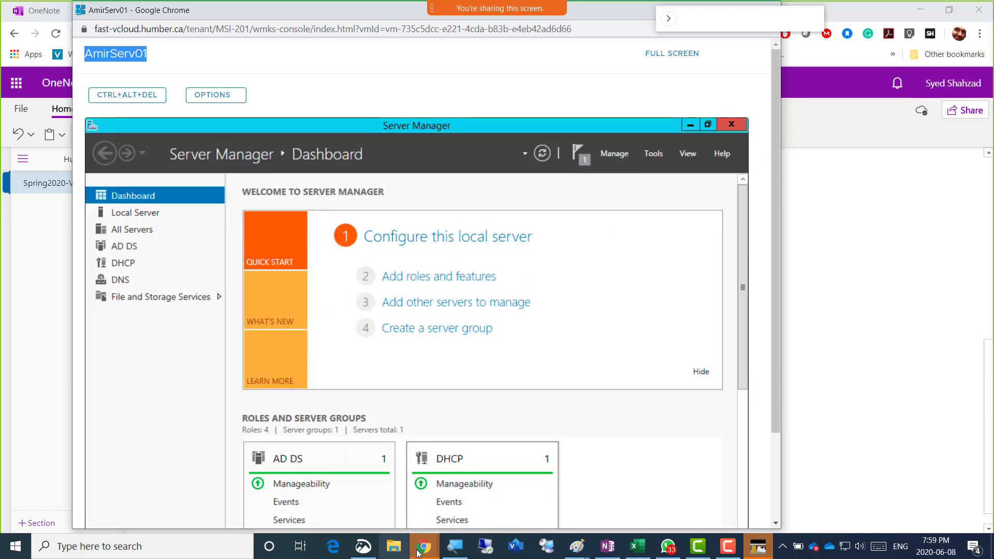
left_click(849, 117)
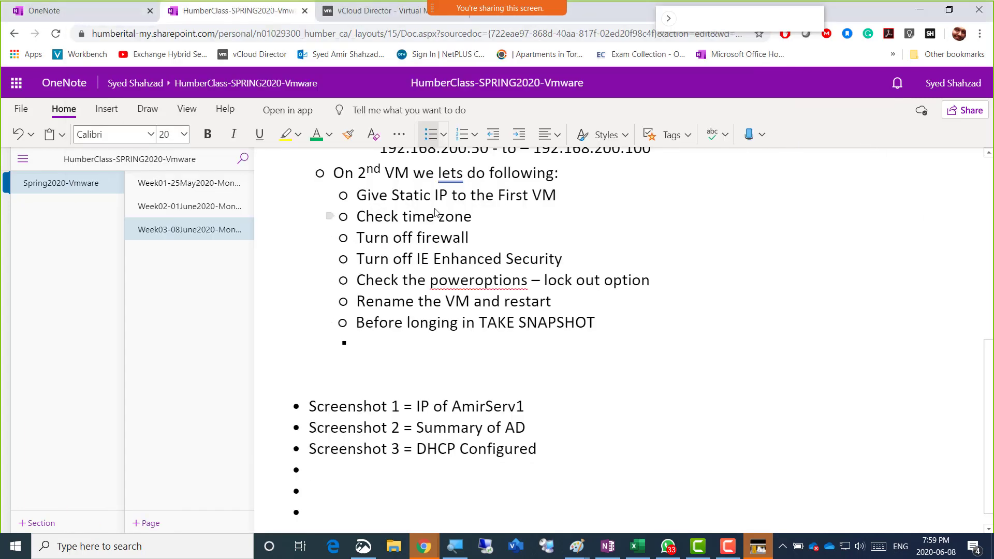
Colour the DNS and DHCP steps through the 192.168.200.50–100 range green
scroll(436, 213, "up", 1)
scroll(437, 214, "up", 2)
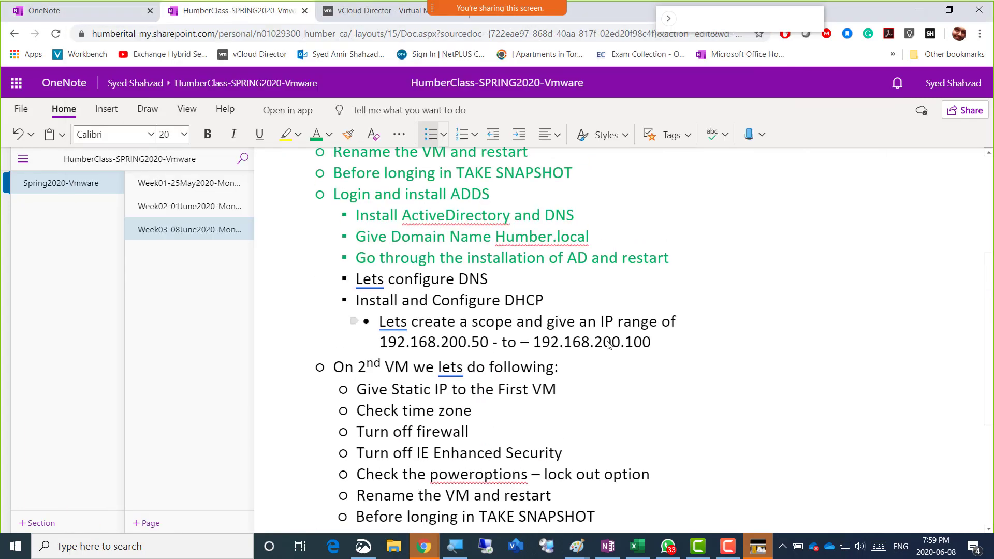
left_click_drag(653, 346, 356, 281)
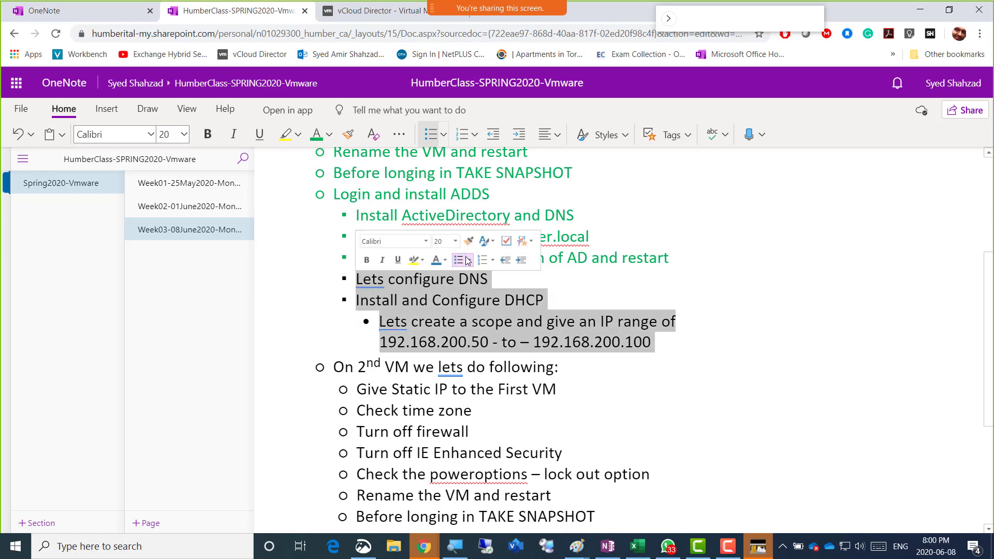
left_click(444, 260)
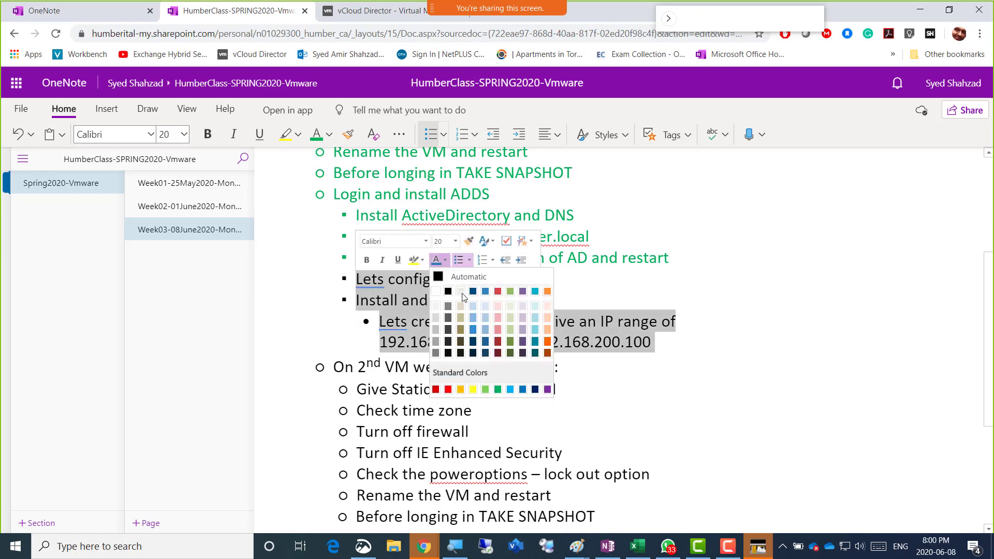
left_click(498, 389)
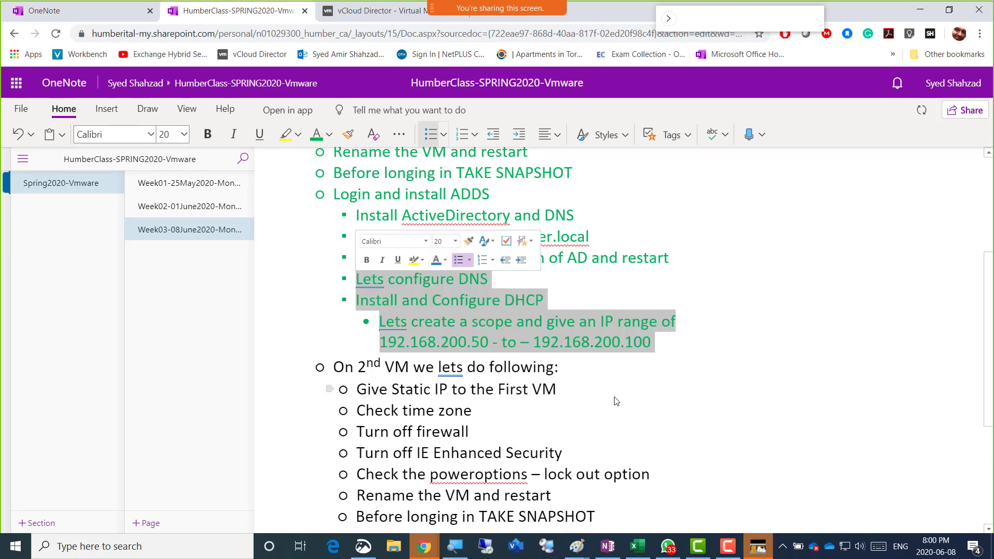
left_click(691, 359)
Remove the empty bullet below TAKE SNAPSHOT and start an outdented blank line
scroll(457, 362, "down", 3)
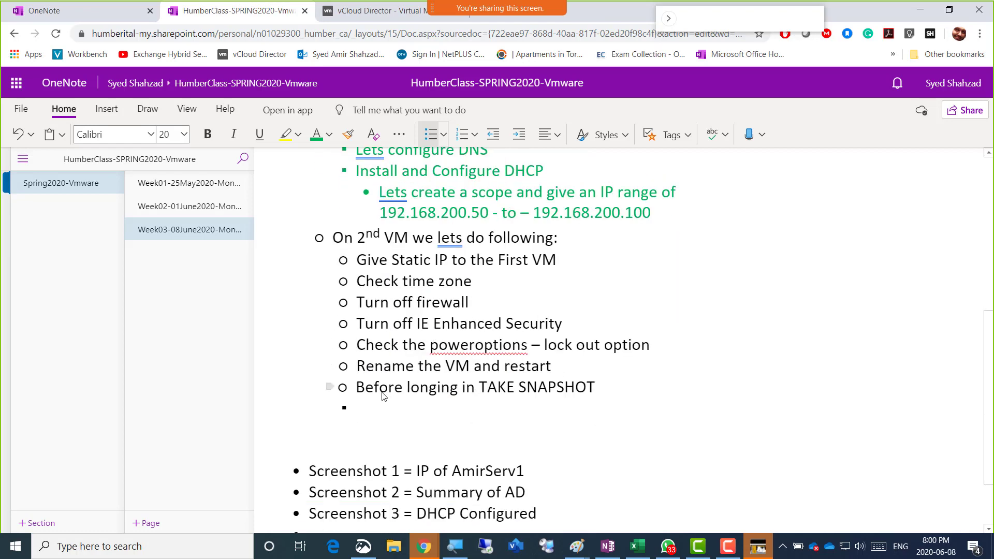
left_click(361, 410)
key("BackSpace")
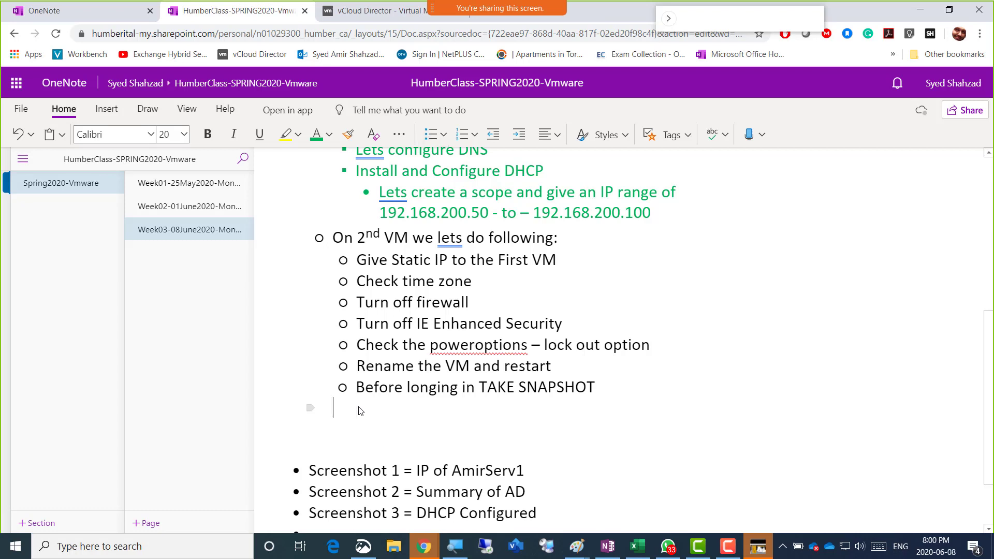
key("Return")
key("BackSpace")
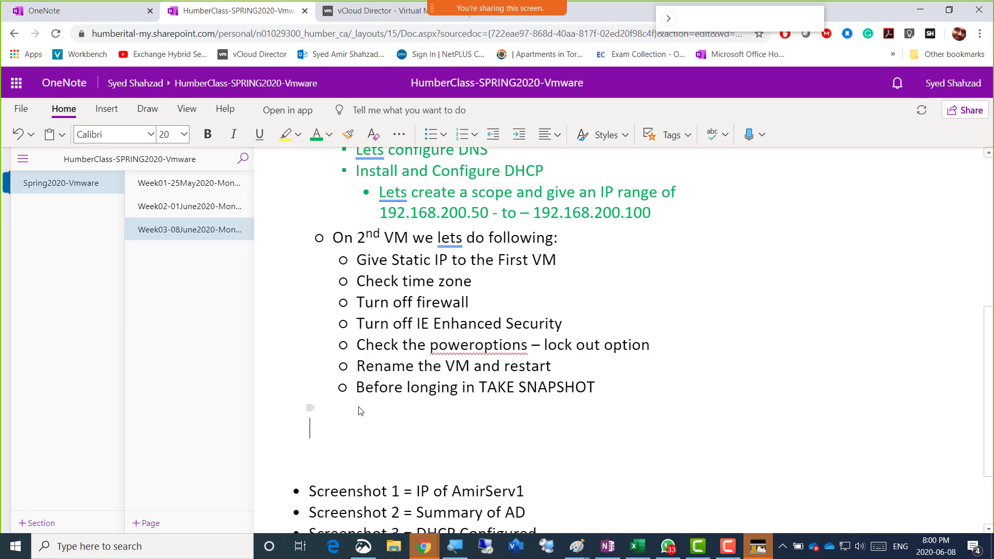
Add an indented bullet heading 'On 3rd and 4rth VM lets do following'
key("ctrl+period")
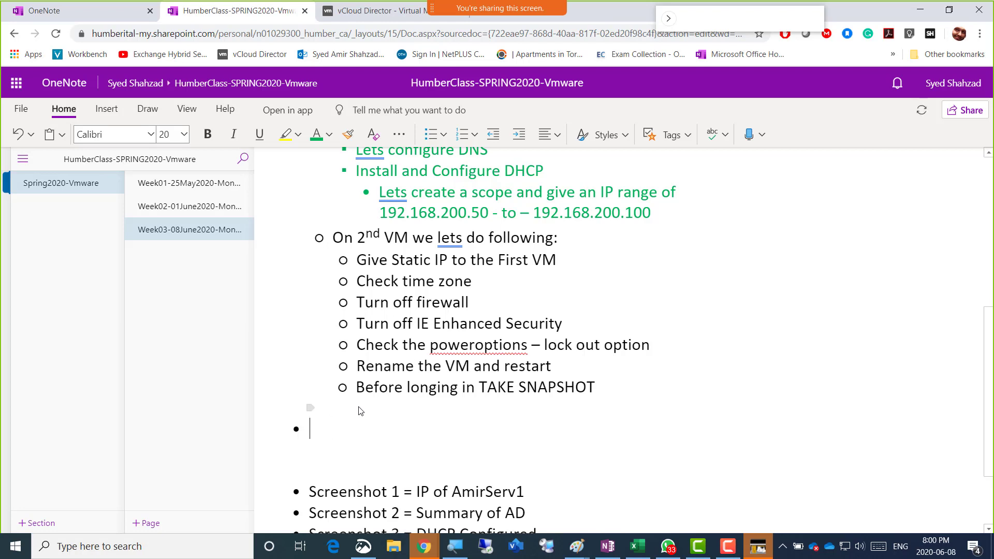
key("Tab")
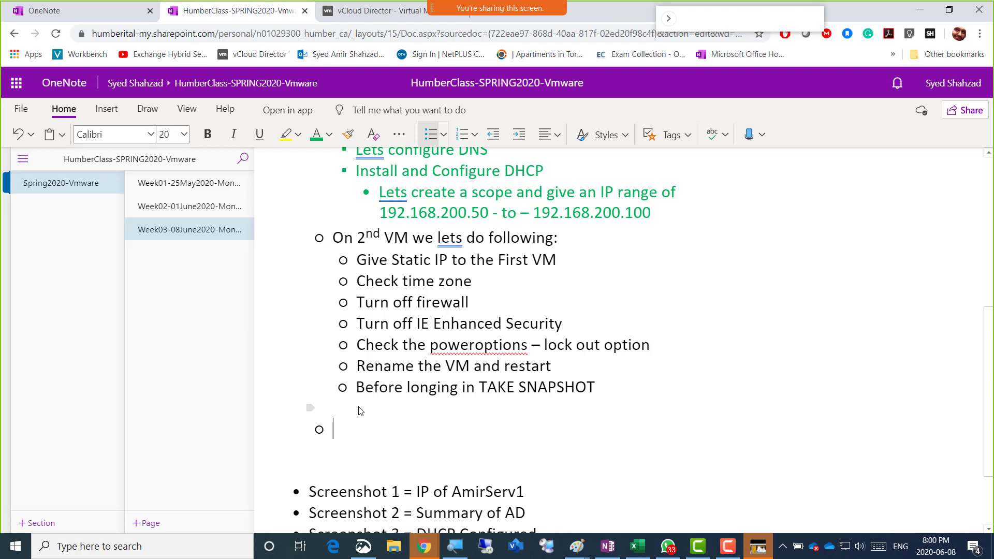
type("On 3rd VM ")
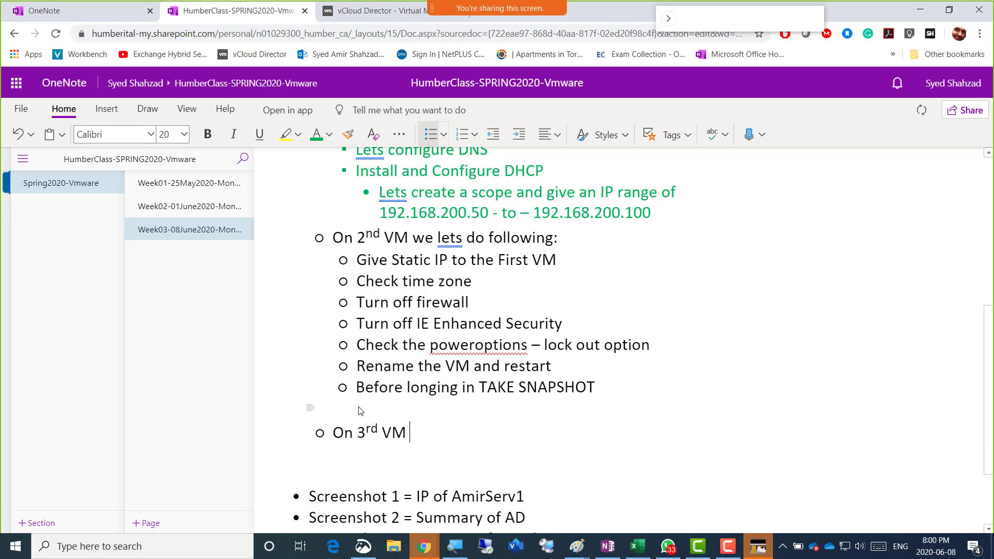
type("lets do ")
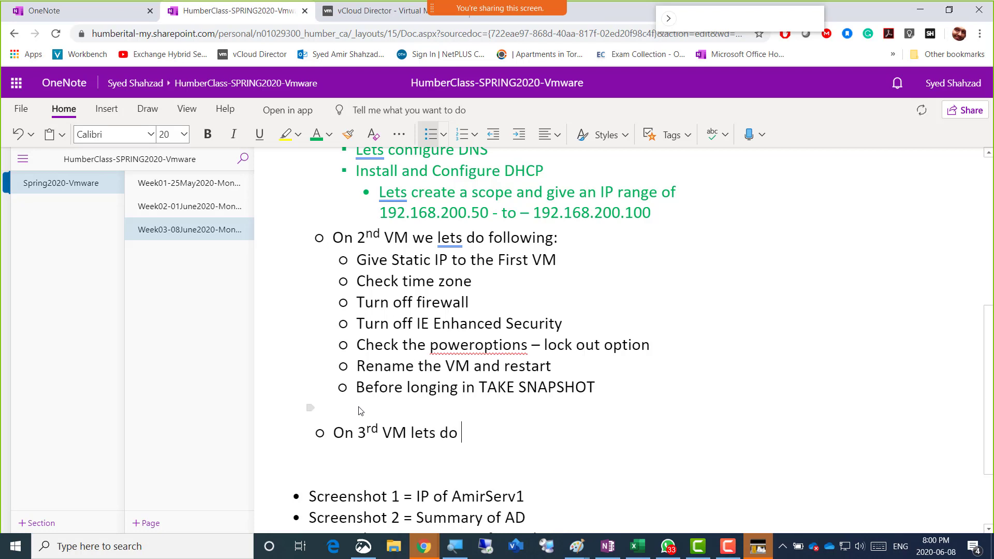
type("following")
key("Return")
key("Tab")
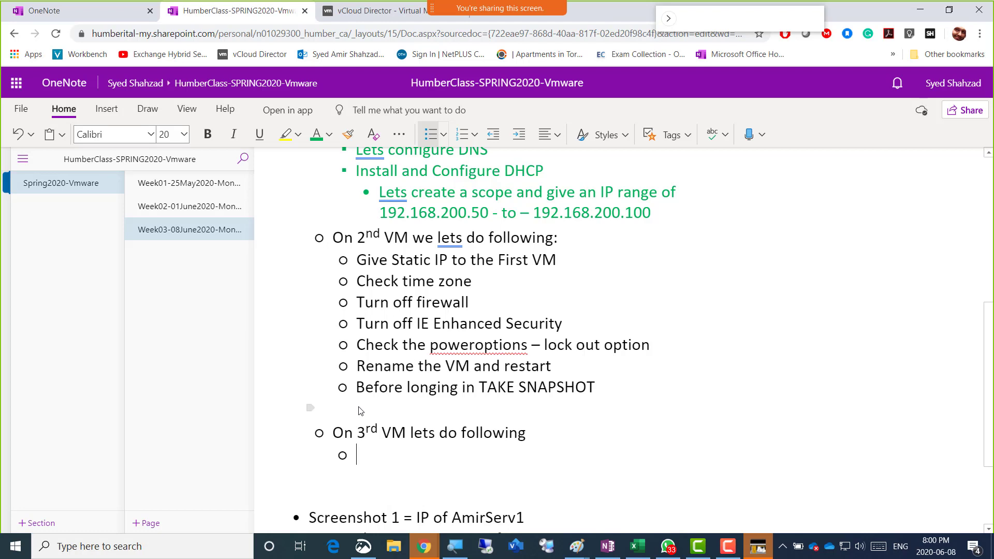
key("Up")
key("Right")
type("and 4rth")
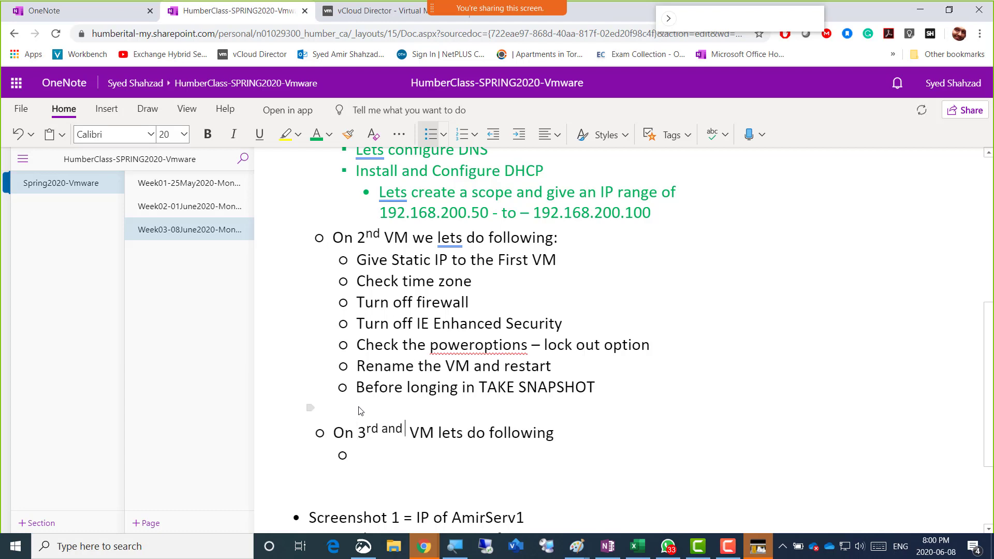
Add sub-steps 'Lets install Esxi hypervisor 6.5' and 'Follow the keyboard based prompts' under it
key("Down")
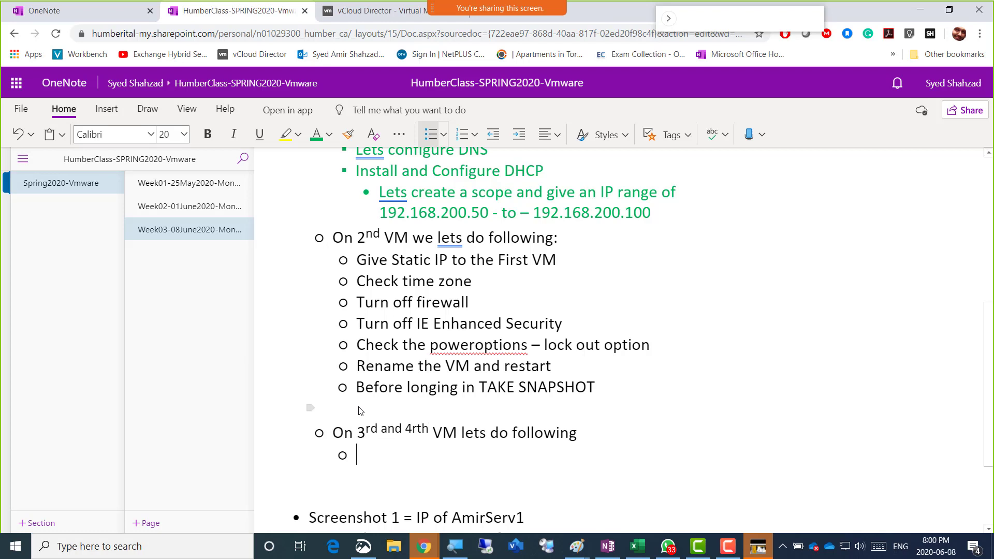
type("Lets install Esxi ")
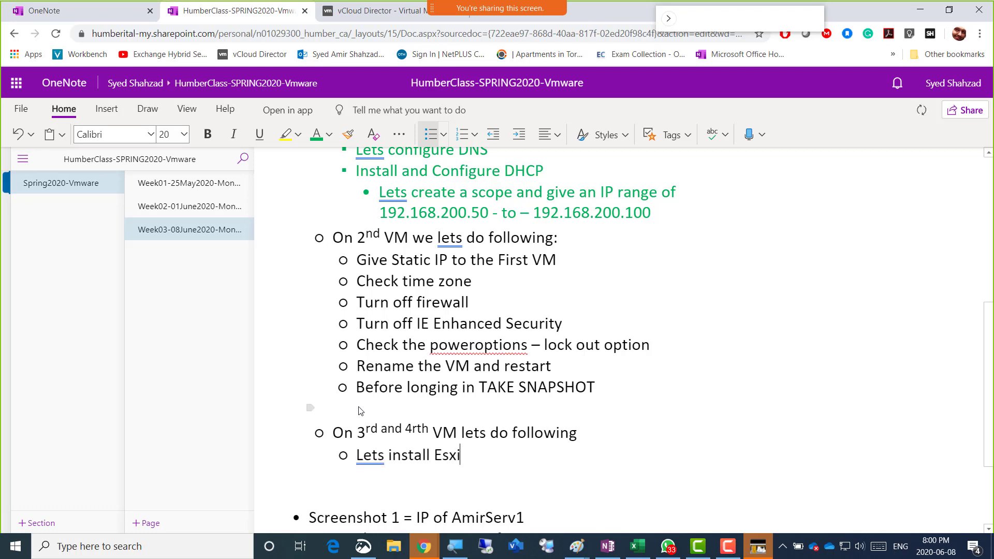
type("hyperviso")
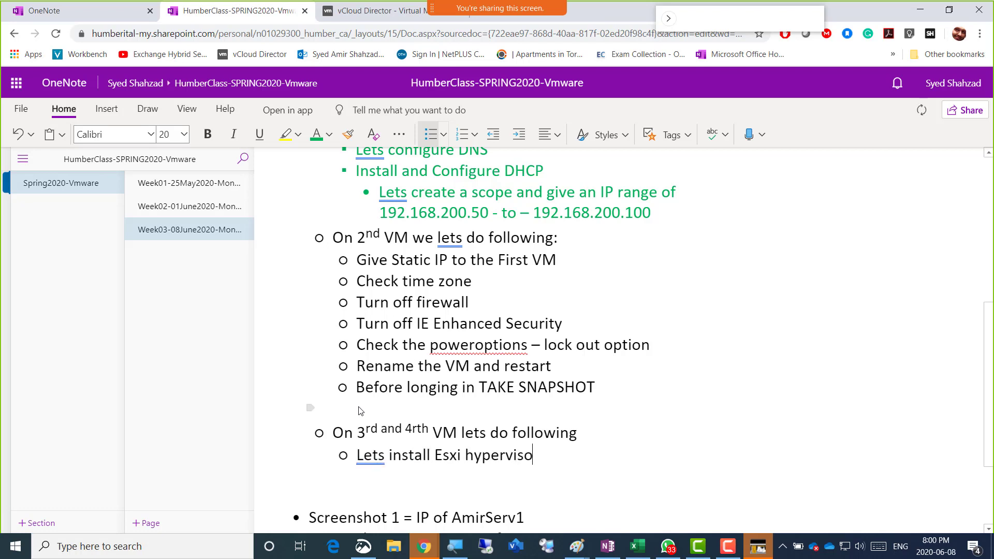
type("r 6.5")
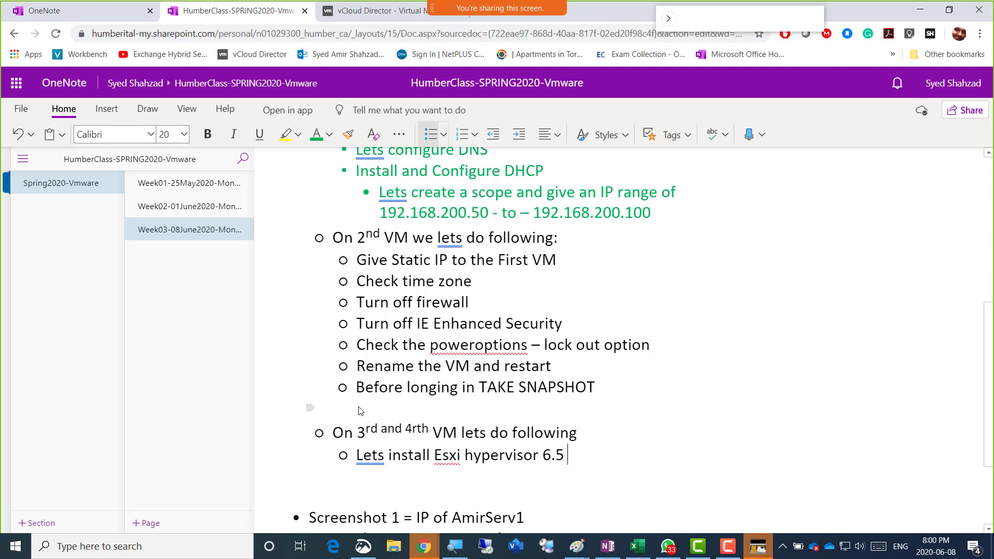
key("Return")
type("Follow th")
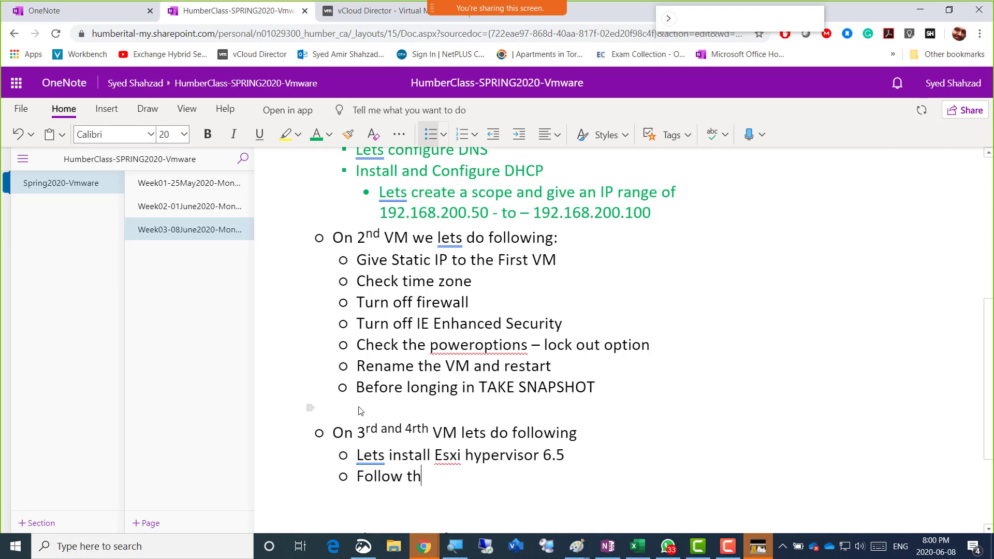
type("e keyboard ")
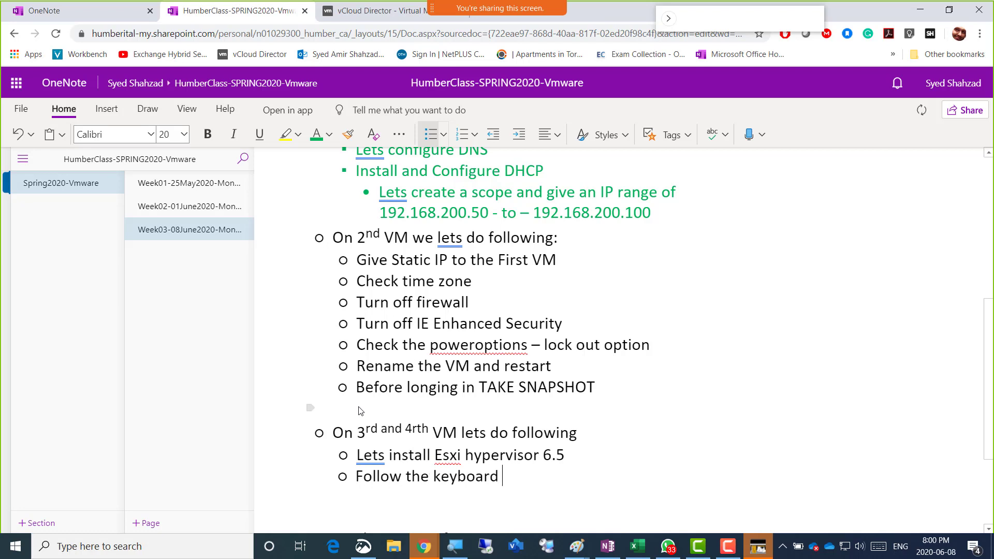
type("based prompts")
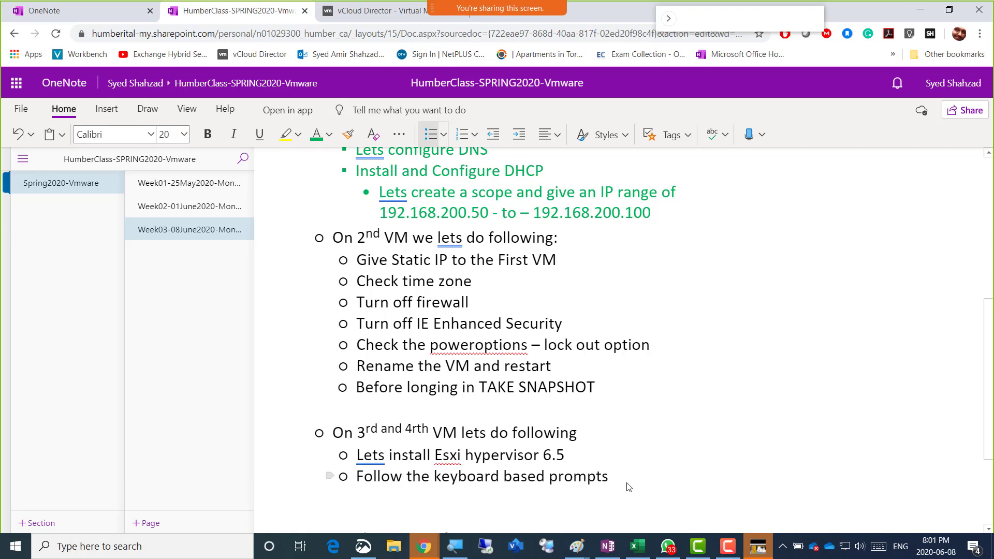
Start a new line after 'Follow the keyboard based prompts'
key("Return")
Write '--10 min break now and 10 min break at 9pm' on an unbulleted line
key("BackSpace")
key("BackSpace")
key("BackSpace")
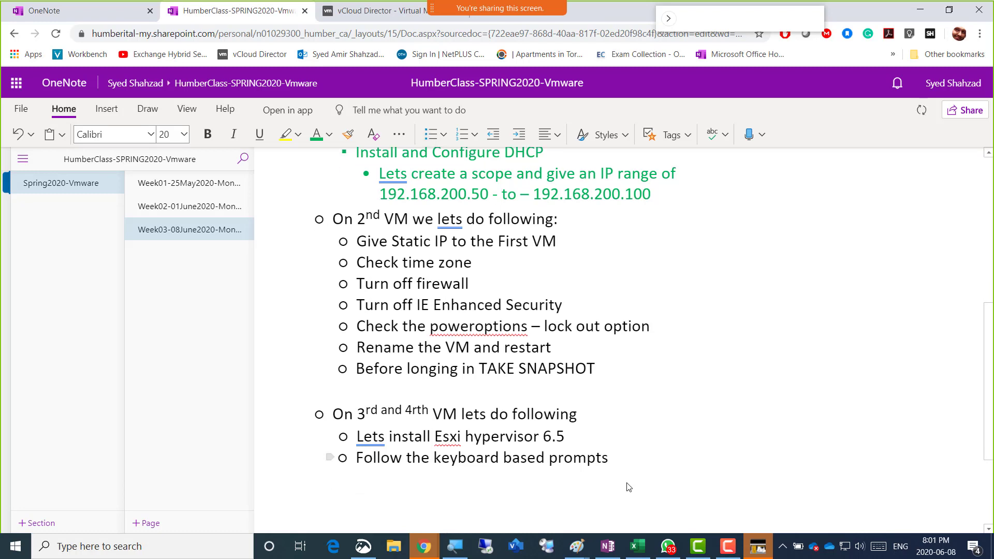
type("--10 min break now and q0")
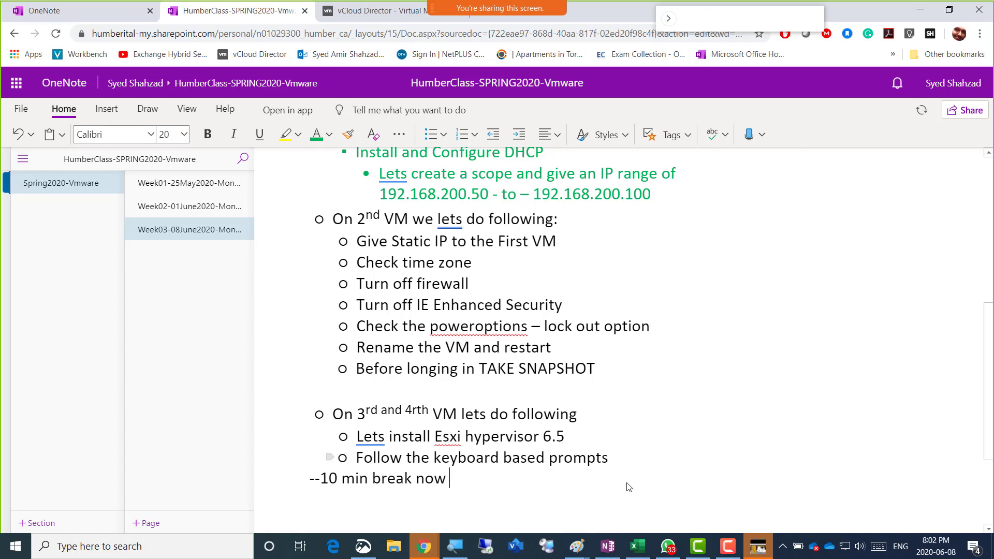
key("BackSpace")
key("BackSpace")
type("10 at 9")
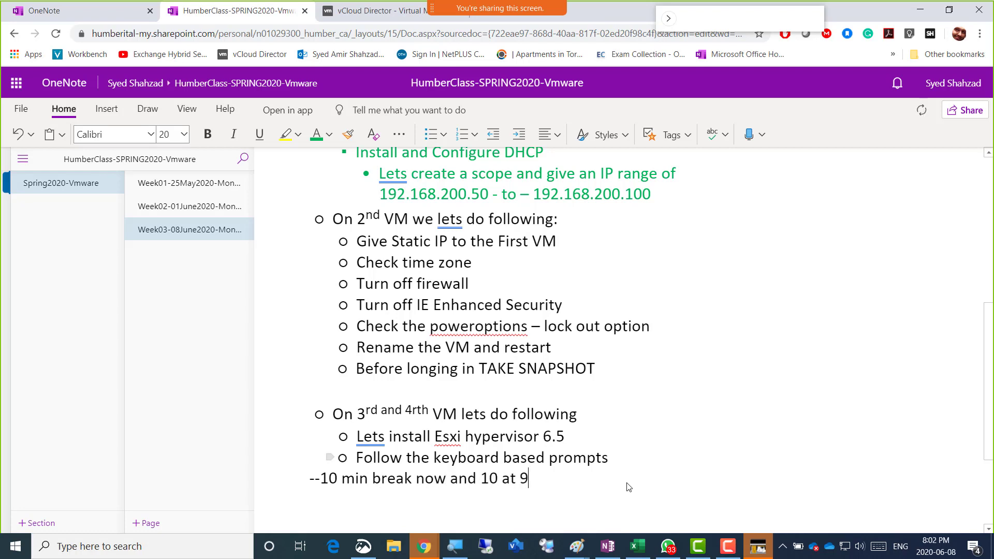
type("pm")
key("Left")
key("Left")
key("Left")
key("Left")
key("Left")
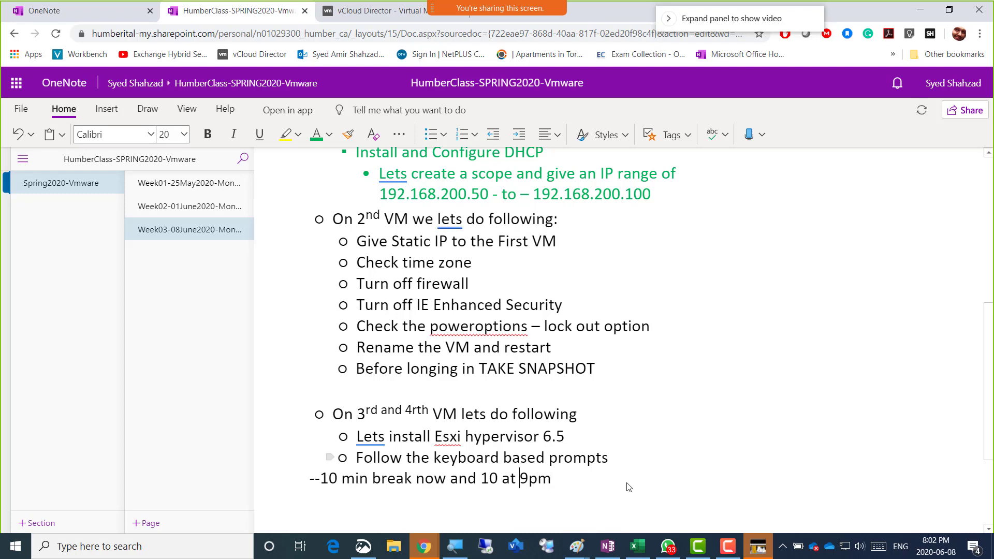
key("Left")
key("Left")
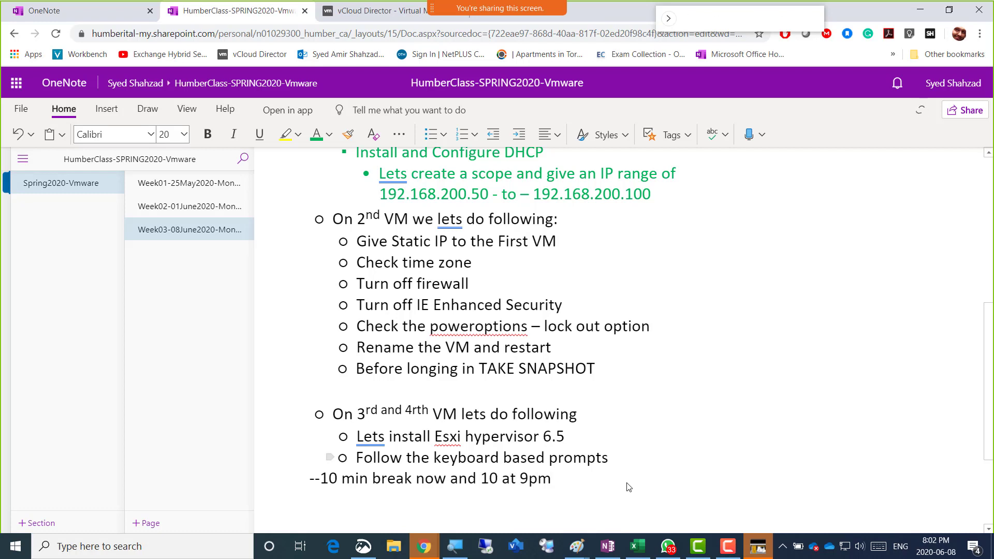
type("min break")
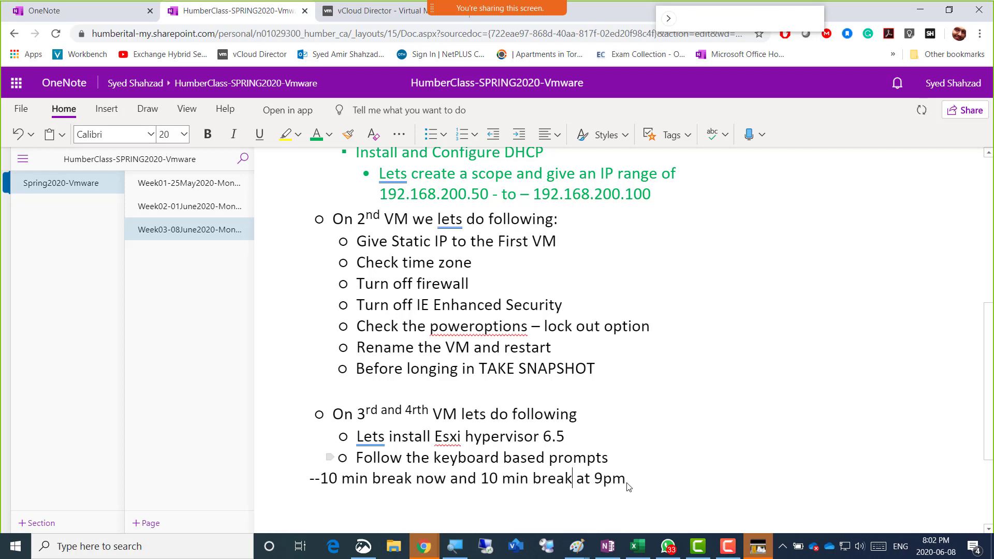
Add 'Break - Class Starts 8:12 pm-----' after the break line
key("Right")
key("Right")
key("Right")
key("Right")
key("Right")
scroll(628, 487, "down", 1)
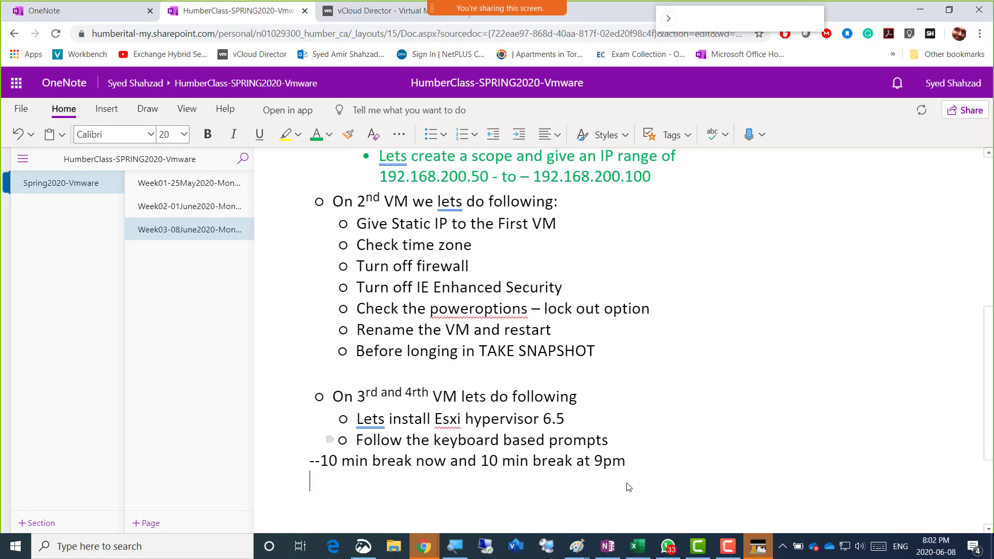
type("Br")
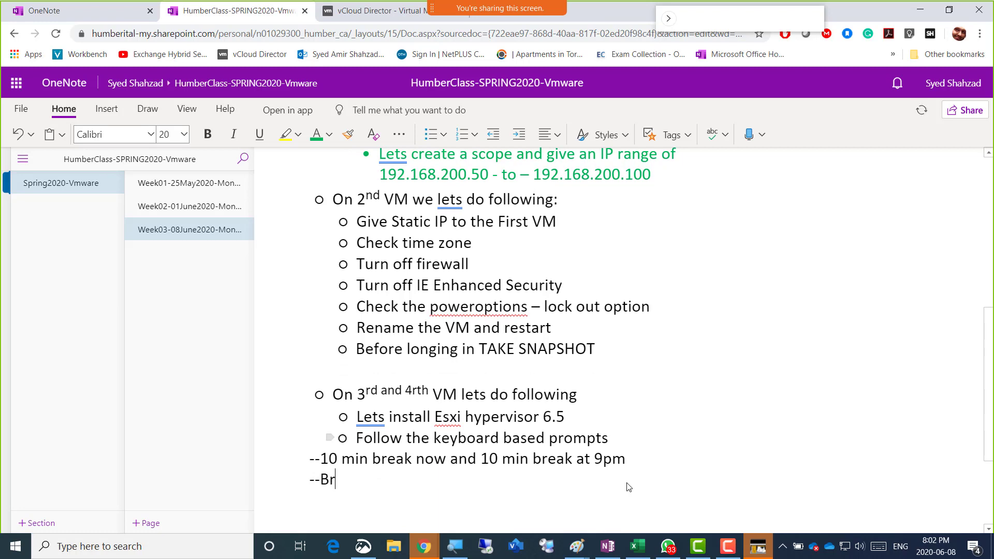
type("eak - Class Starts ")
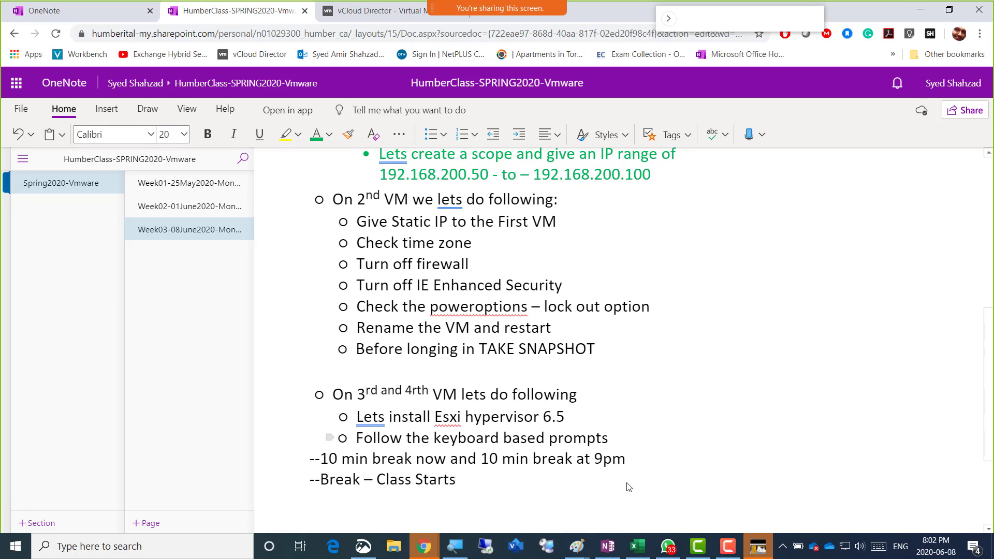
type("8:12 pm-----")
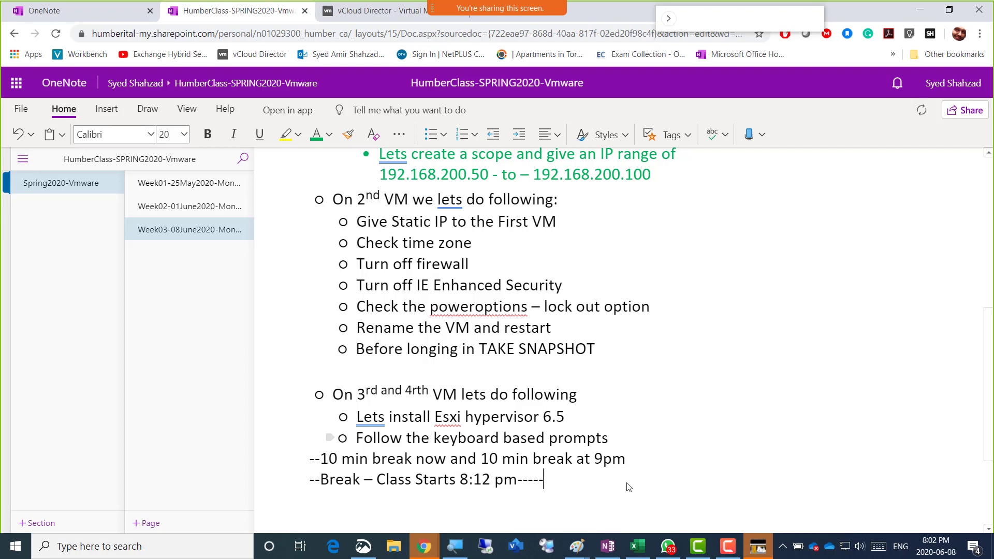
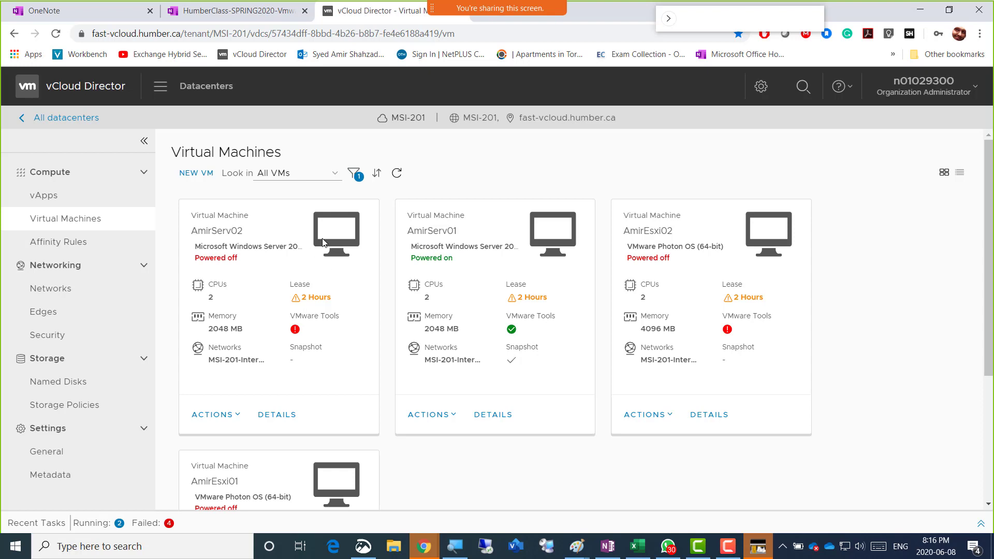
Reload the Virtual Machines page and filter the list by the name 'Amir'
left_click(56, 34)
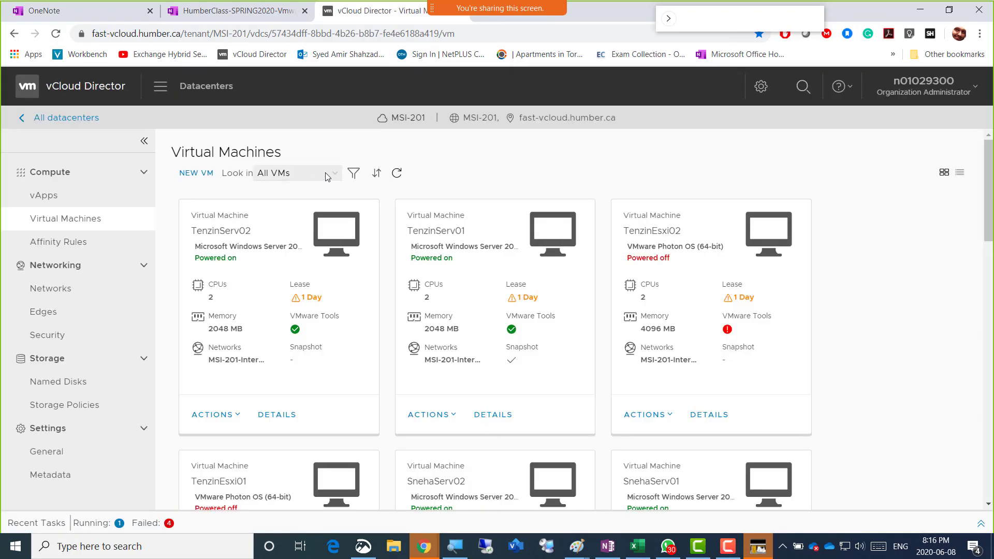
left_click(354, 174)
left_click(548, 202)
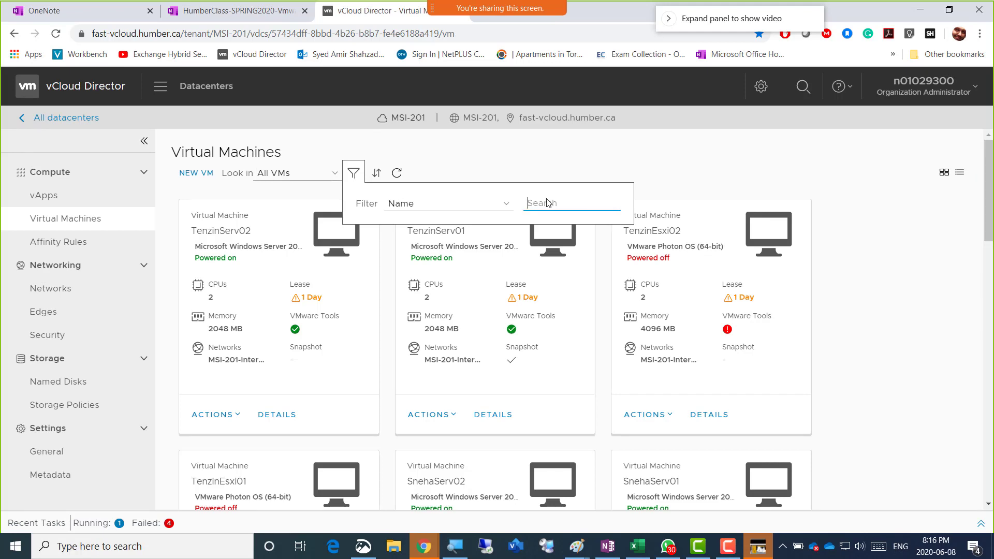
type("Amir")
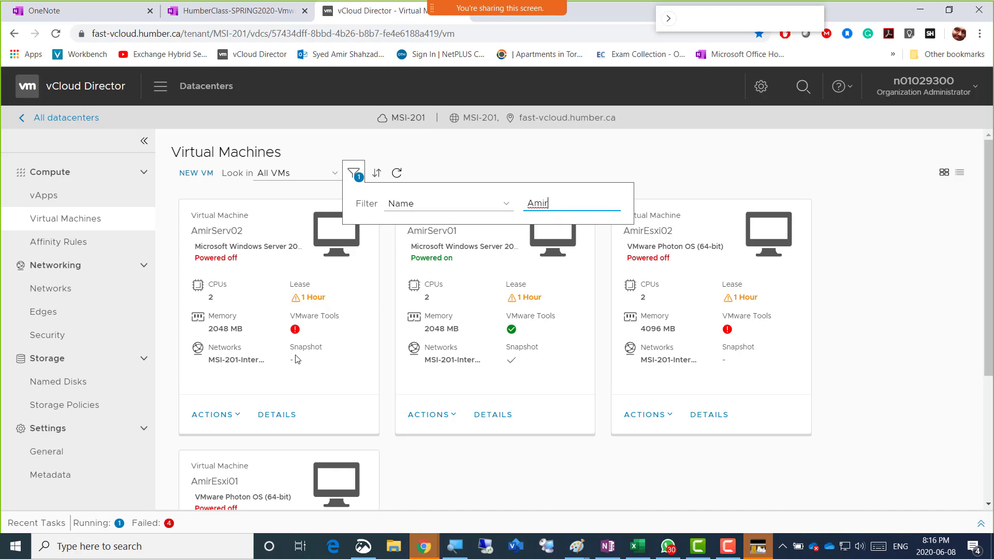
Power on the AmirServ02 server VM and open its web console
left_click(235, 415)
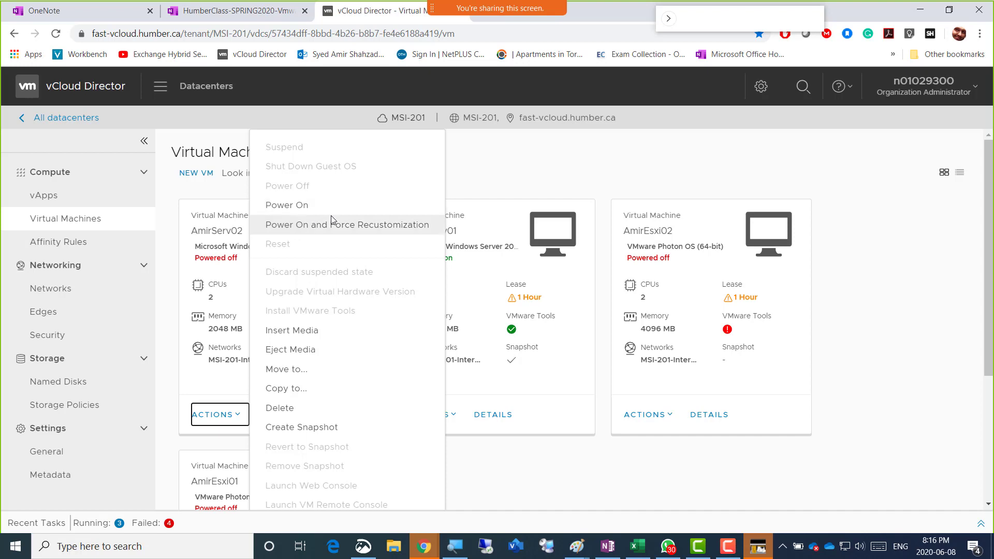
left_click(300, 207)
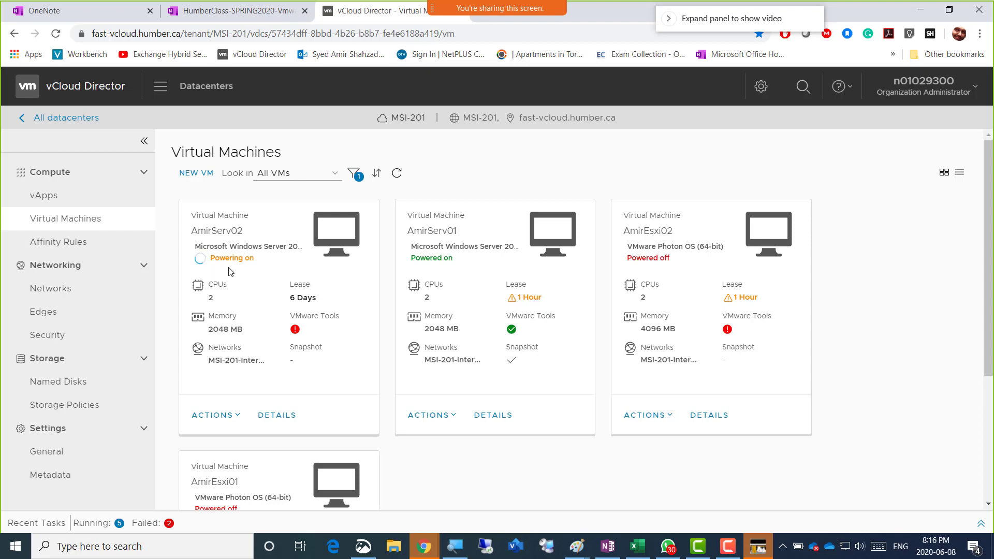
left_click(331, 237)
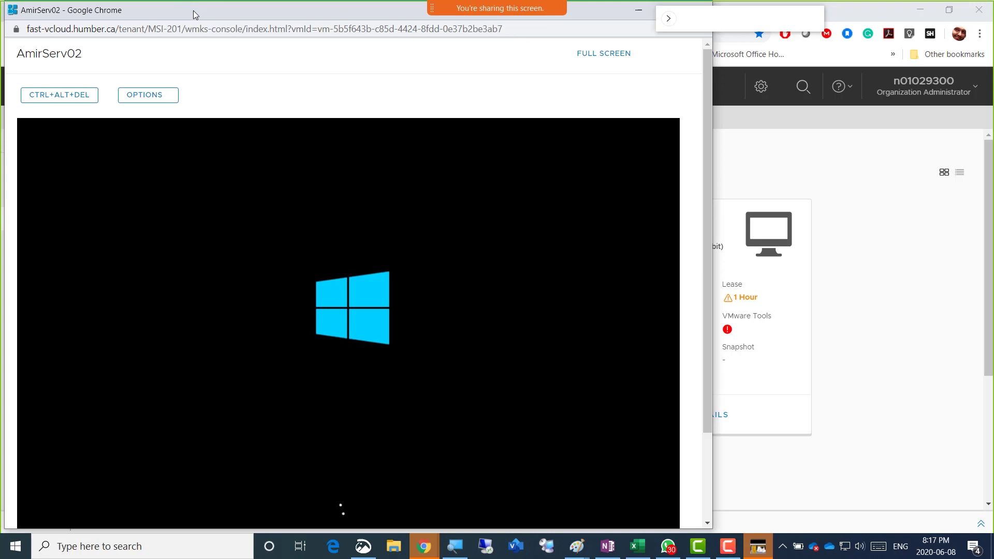
Reposition the AmirServ02 console window so the Windows Server 2012 R2 Setup language page is visible
left_click_drag(195, 15, 259, 18)
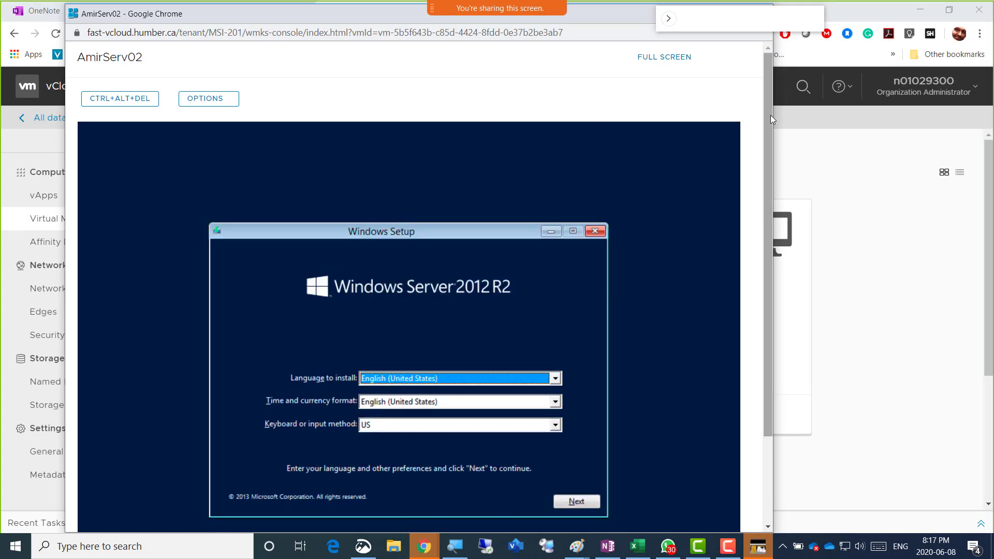
left_click_drag(770, 115, 777, 159)
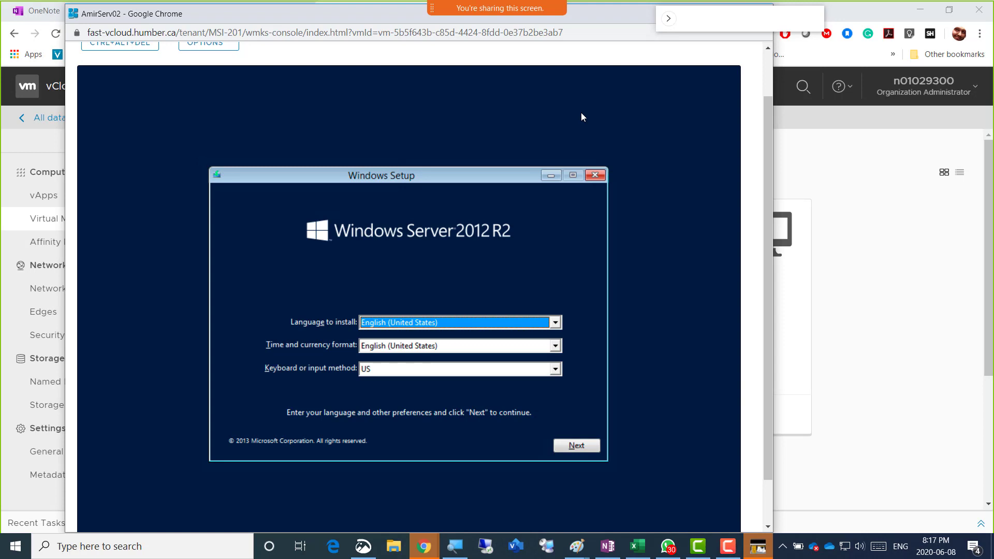
Set Setup's time and currency format to English (Canada) and continue to the Install now screen
key("Tab")
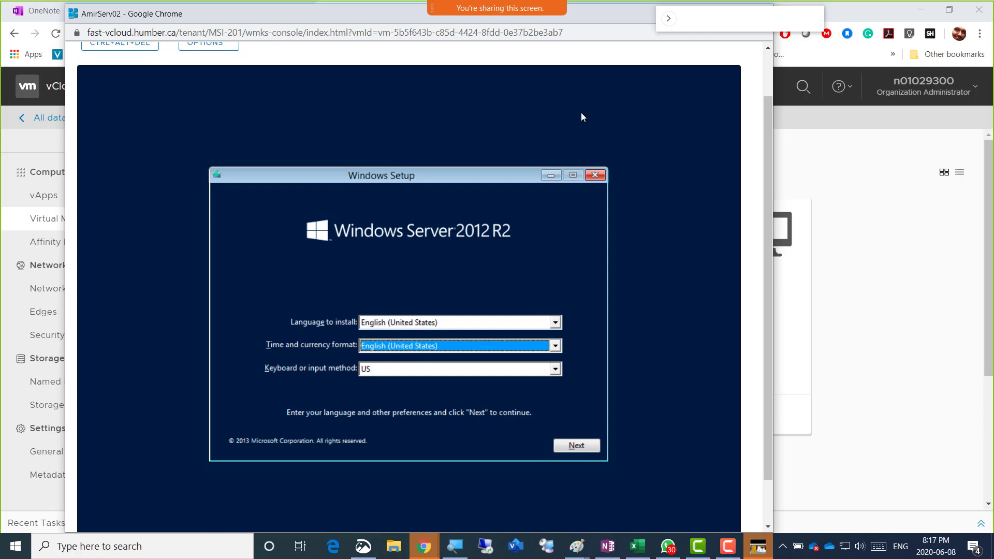
key("Up")
key("Up")
key("Up")
key("Up")
key("Up")
key("Up")
key("Up")
key("Up")
key("Up")
key("Up")
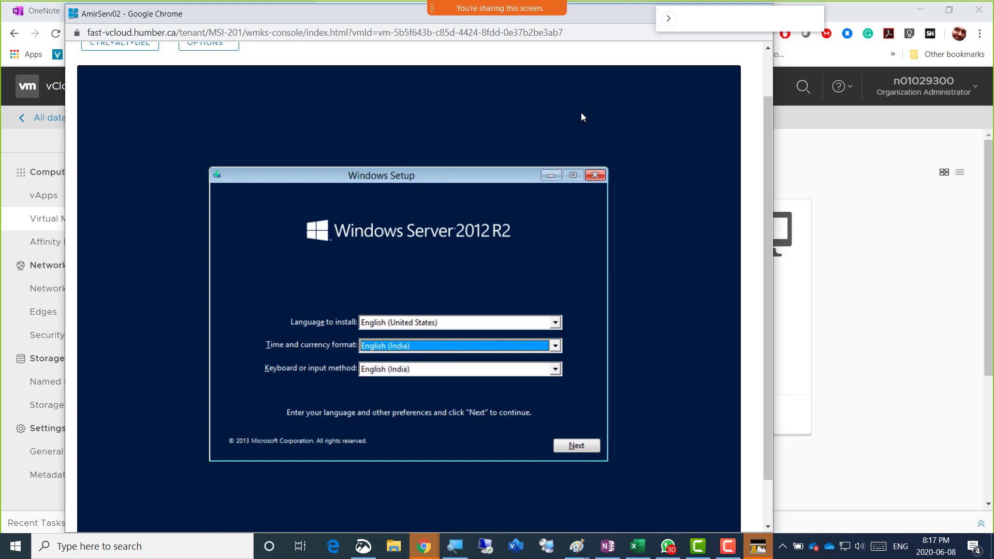
key("Up")
key("Up")
key("Up")
key("Up")
key("Down")
key("Tab")
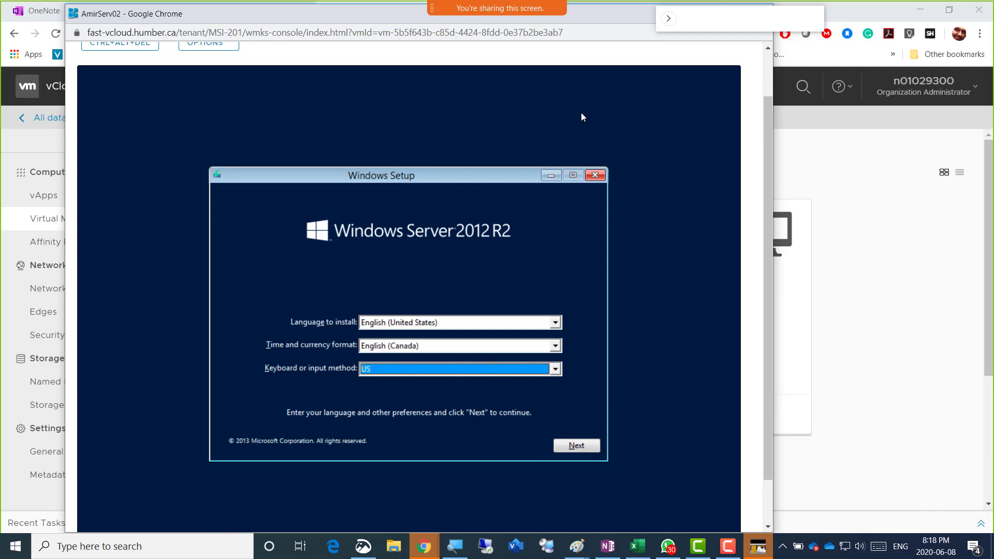
key("Tab")
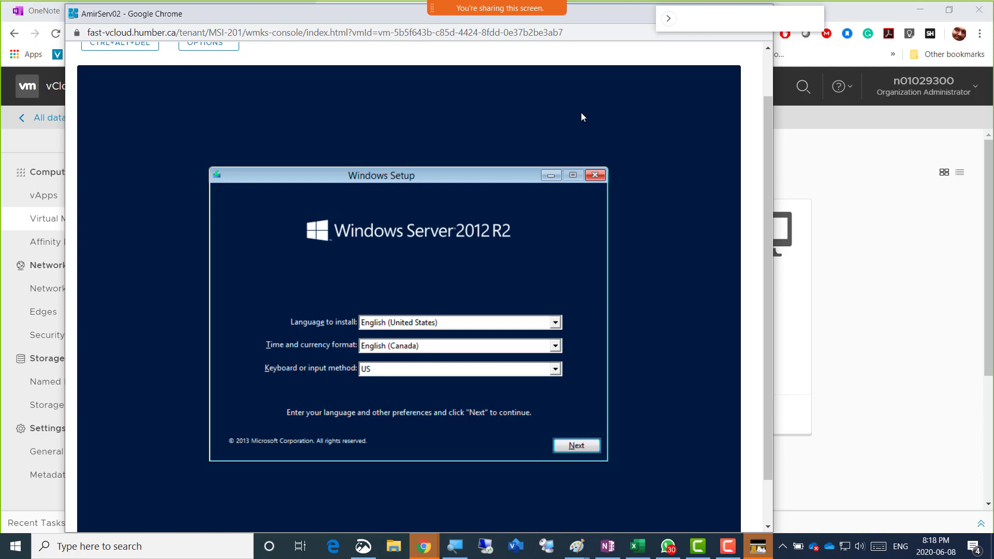
key("Tab")
key("Tab")
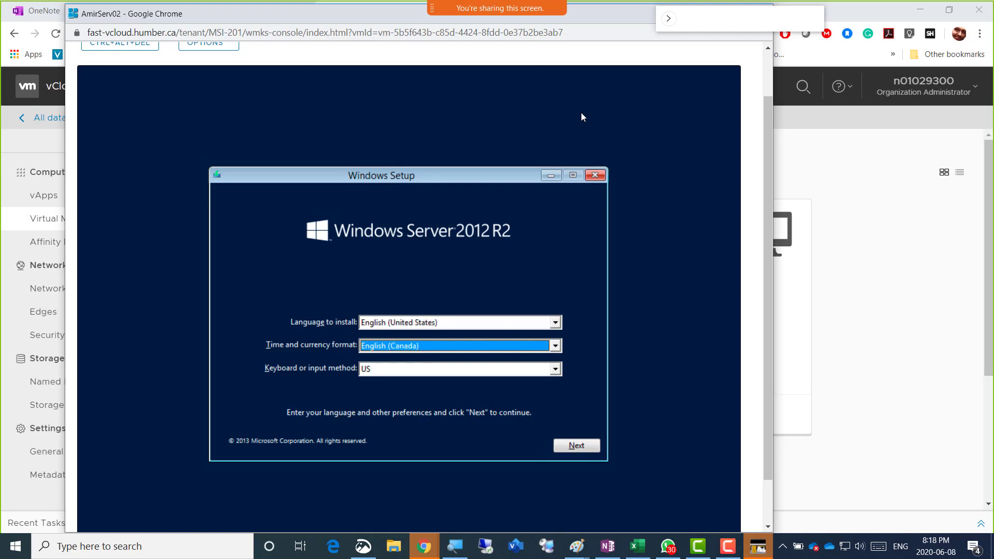
key("Up")
key("Down")
key("Tab")
key("Tab")
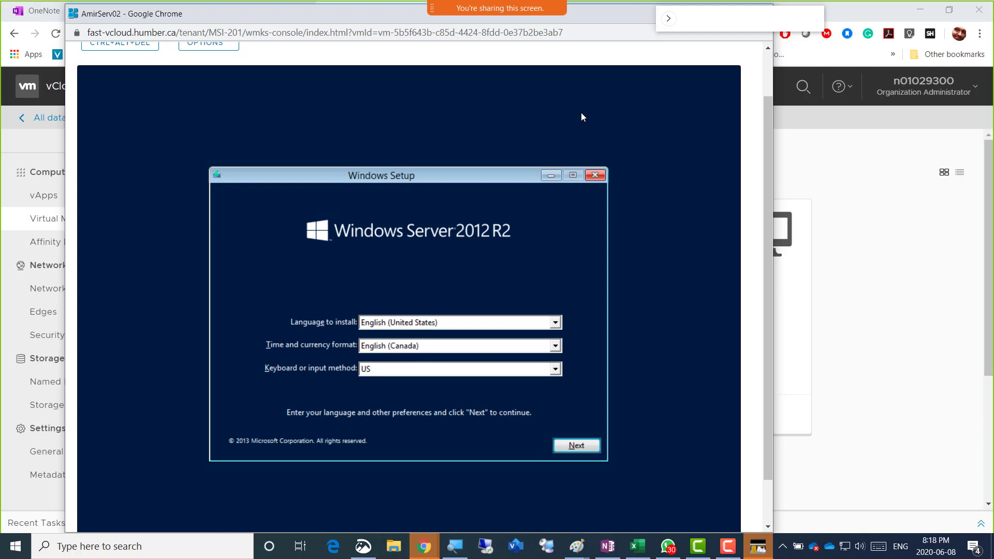
key("Return")
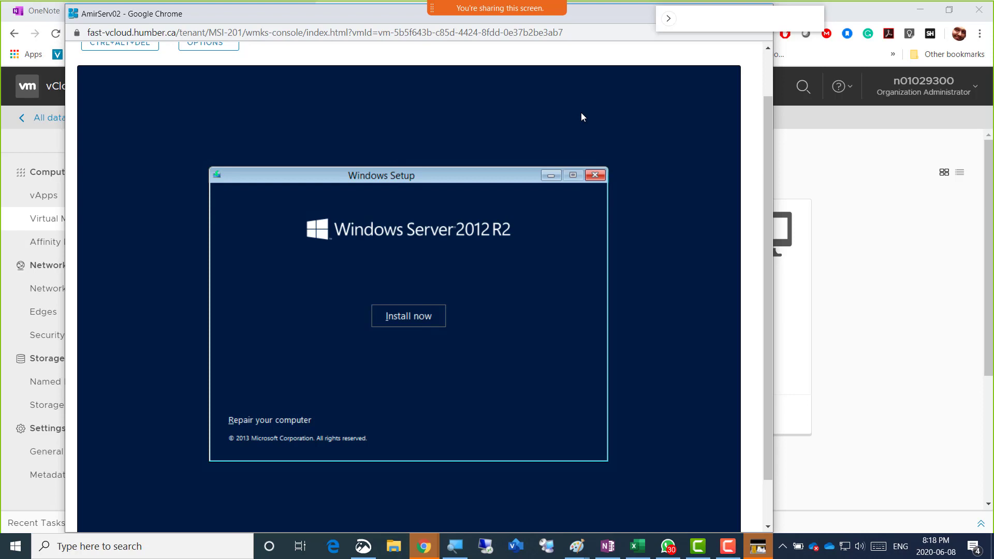
Start the installation and choose Windows Server 2012 R2 Datacenter (Server with a GUI)
key("Return")
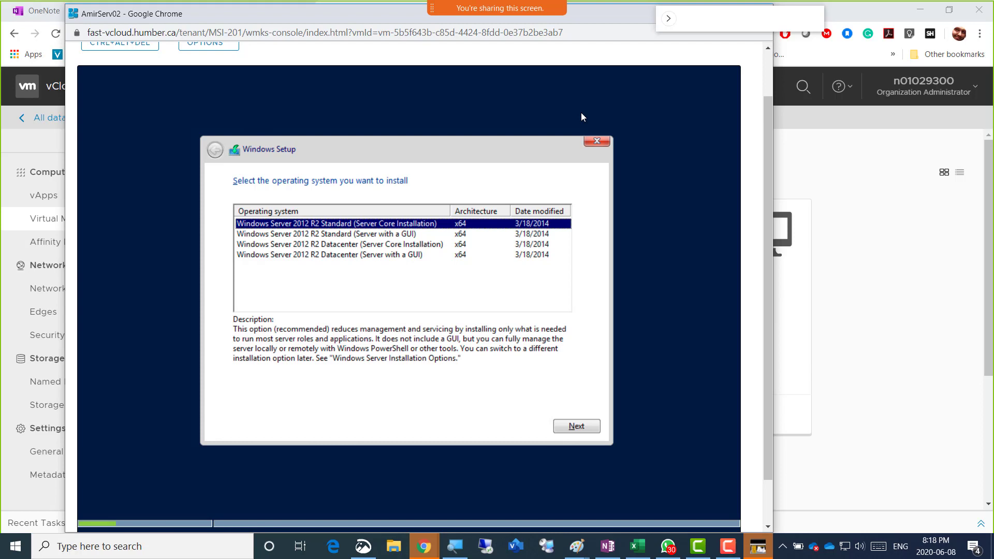
key("Down")
key("Down")
key("Down")
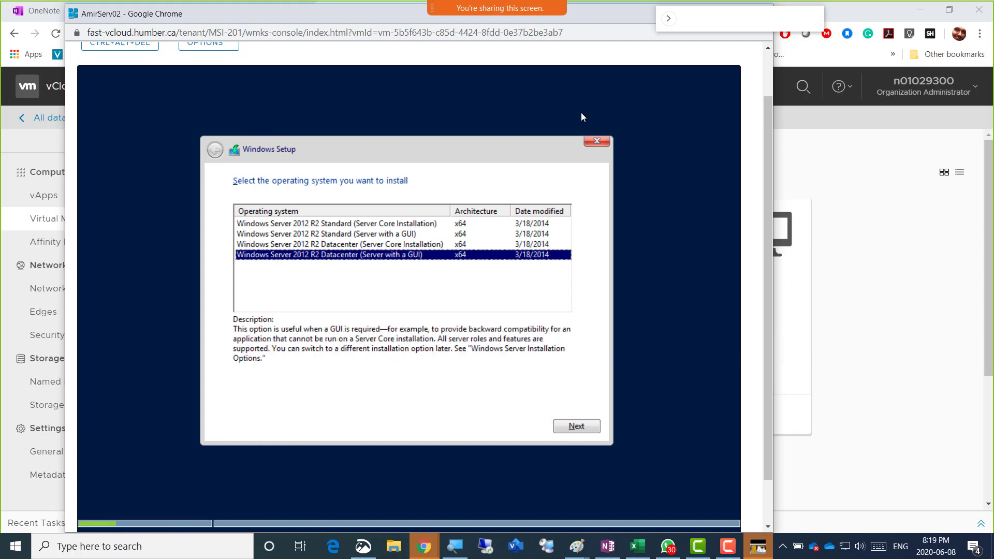
key("Up")
key("Up")
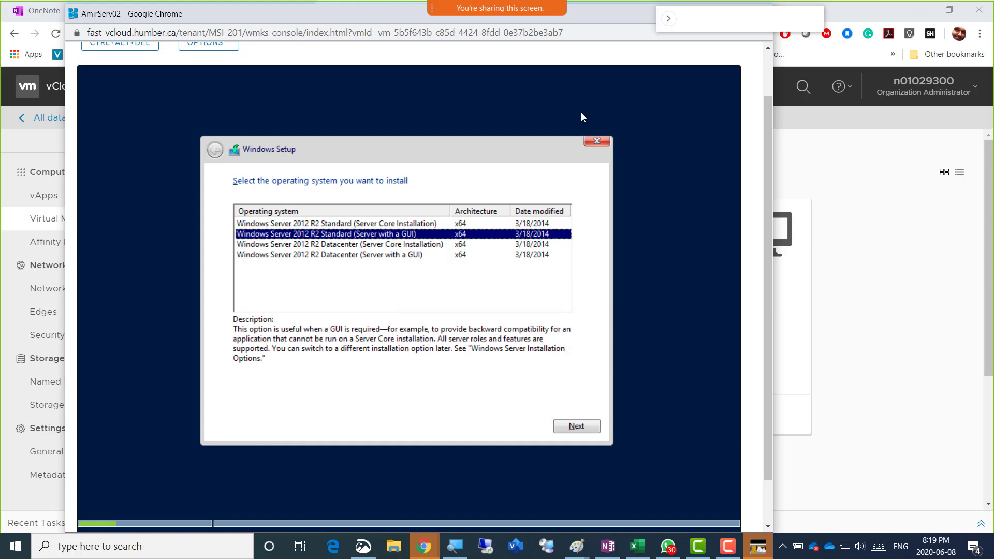
key("Down")
key("Down")
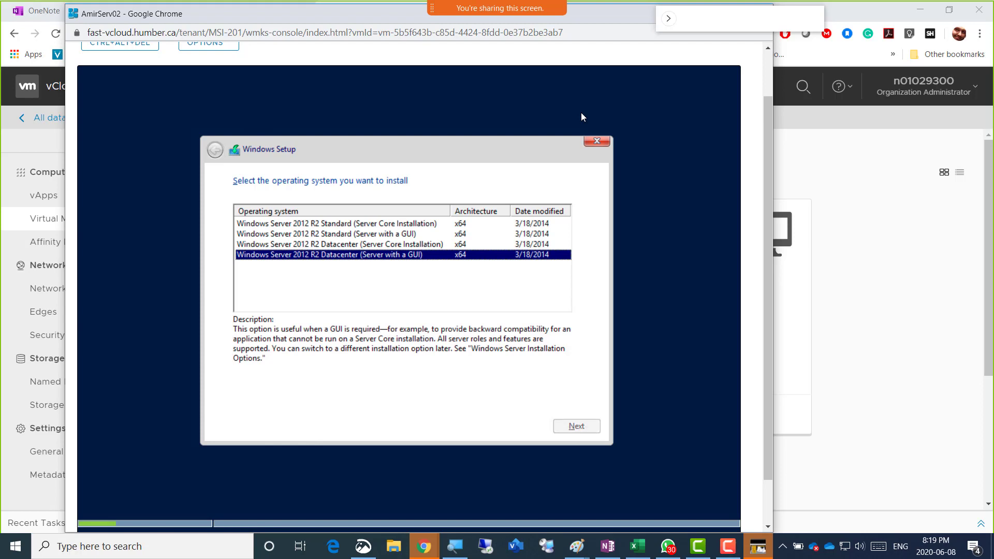
key("Return")
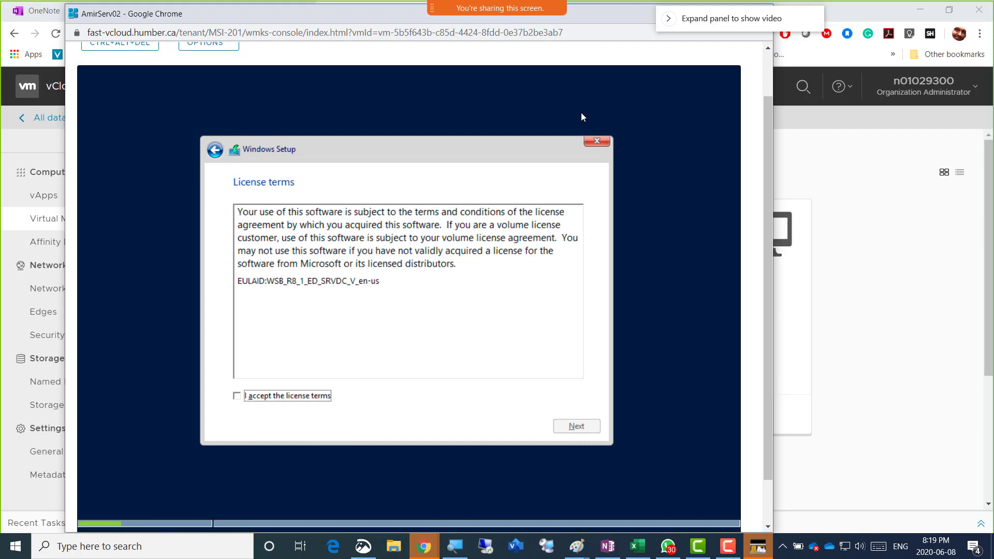
Accept the license terms and choose 'Custom: Install Windows only' to reach disk selection
key("space")
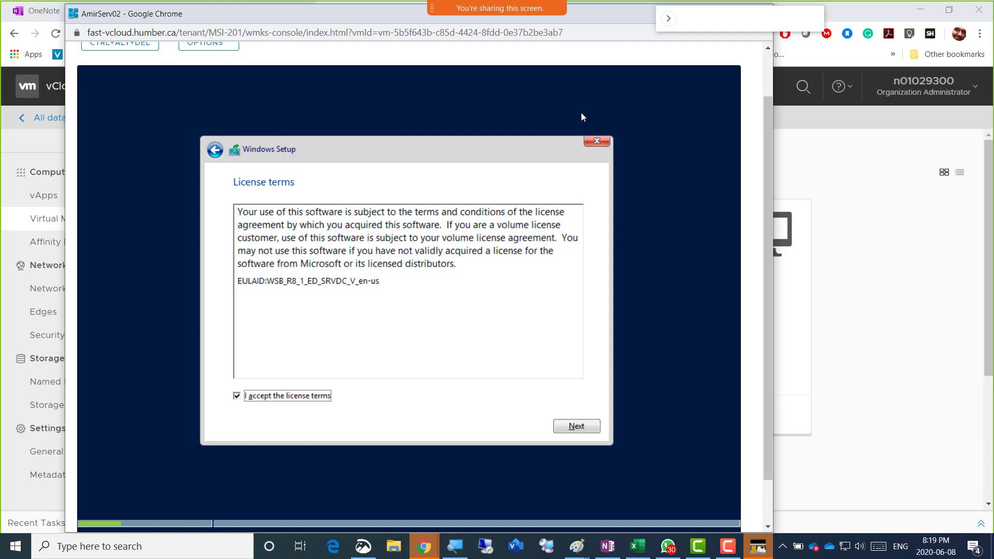
key("Return")
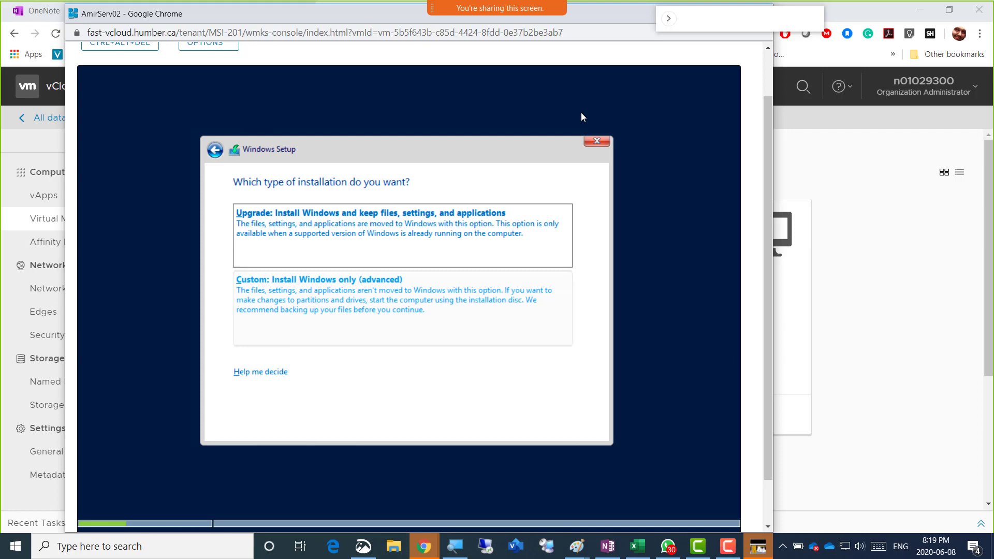
key("Down")
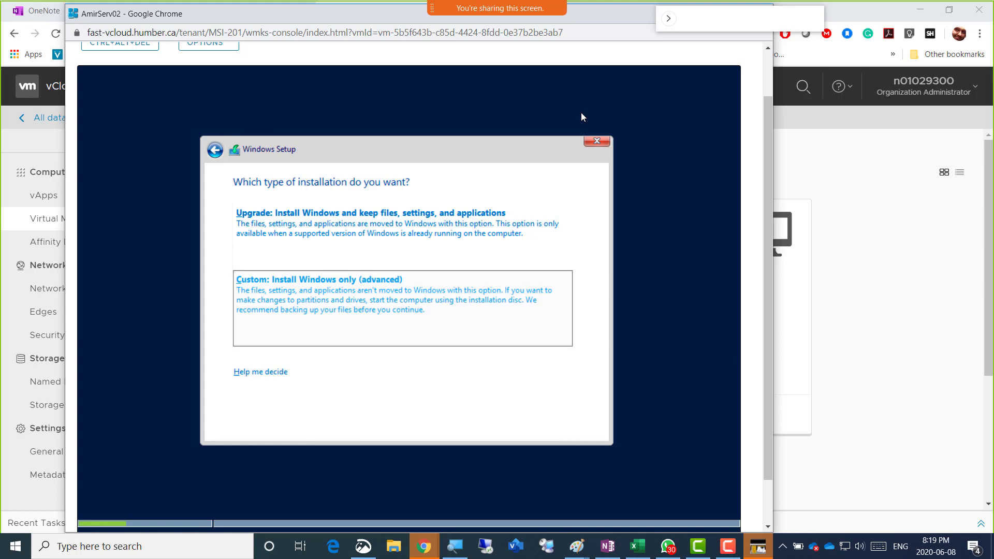
key("Up")
key("Down")
key("Up")
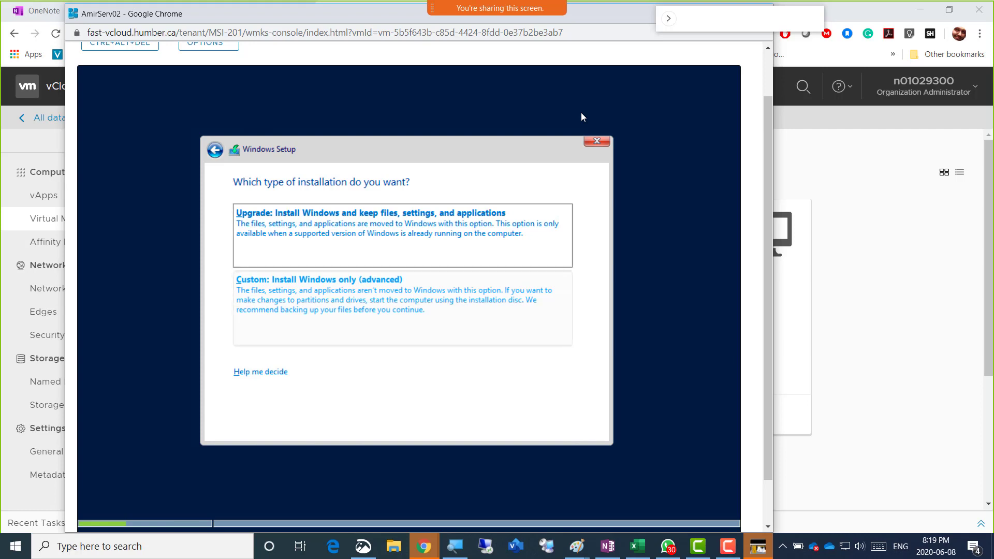
key("Down")
key("Up")
key("Down")
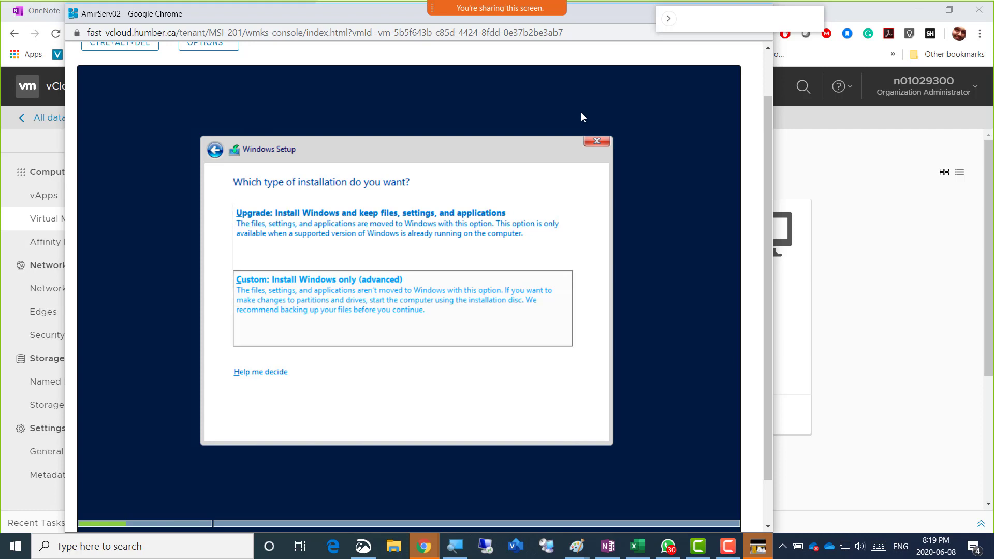
key("Return")
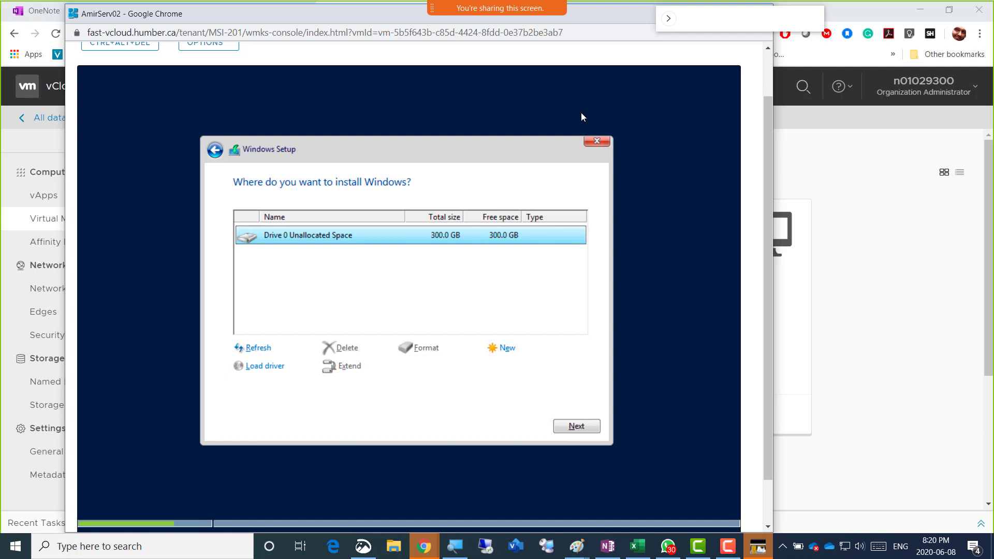
Begin installing Windows on the 300.0 GB Drive 0, then bring the WhatsApp VM-error photo onscreen
key("Return")
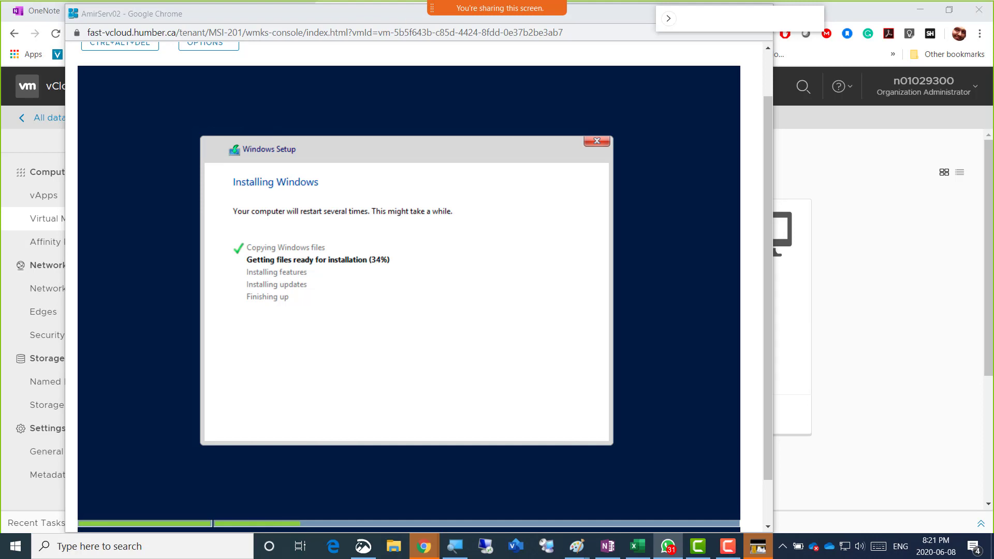
left_click_drag(993, 37, 248, 39)
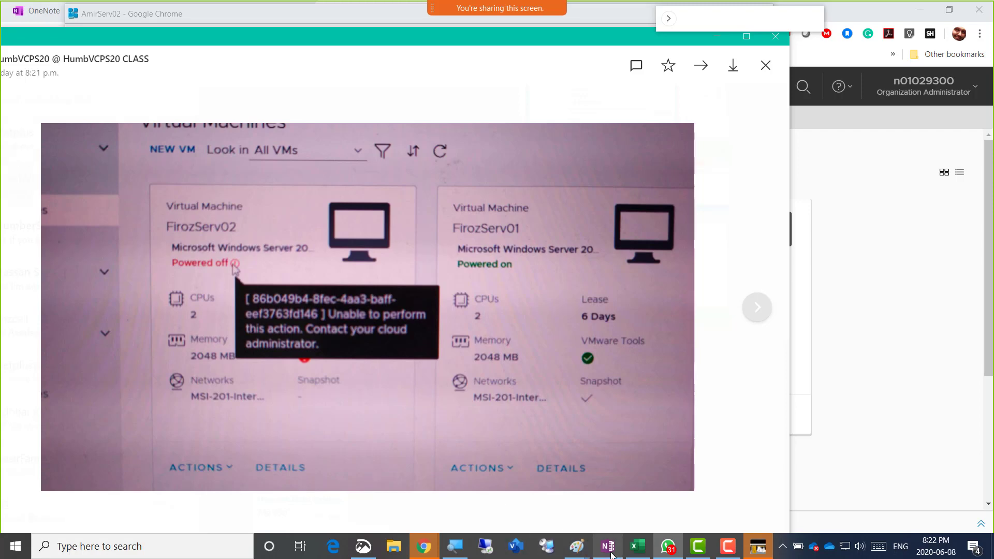
Glance at the OneNote notes, then return to the Chrome vCloud Director window's HumberClass notebook tab
mouse_move(611, 554)
left_click(601, 492)
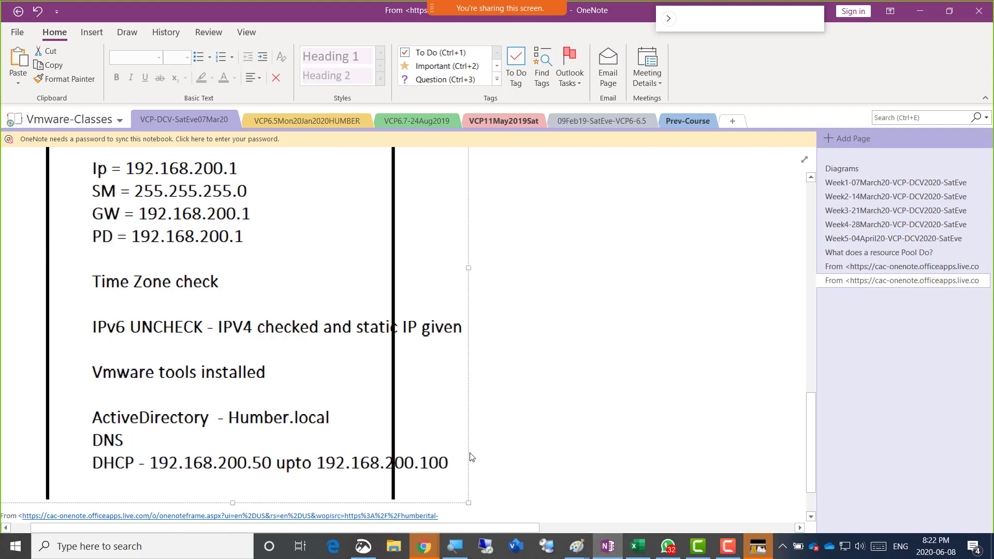
scroll(477, 443, "down", 3)
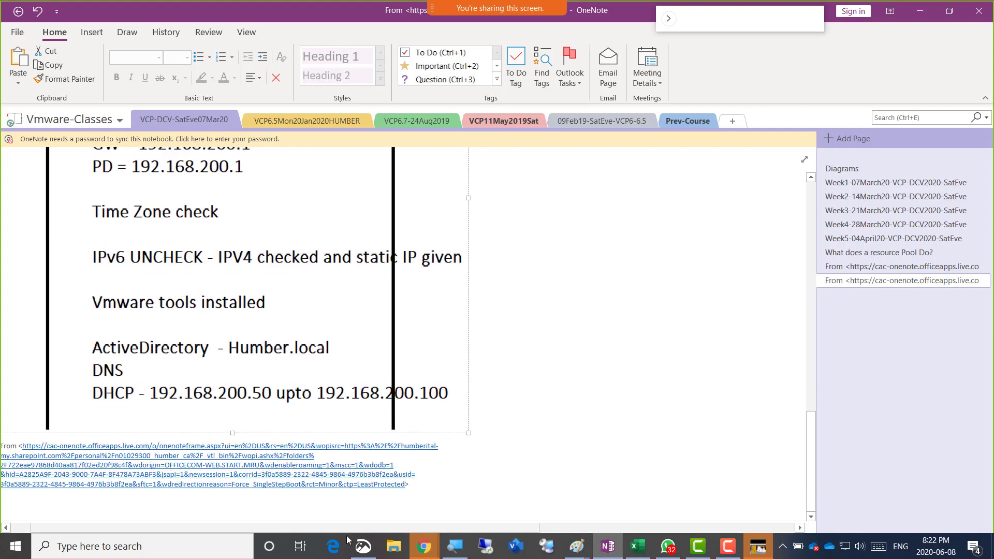
left_click(429, 543)
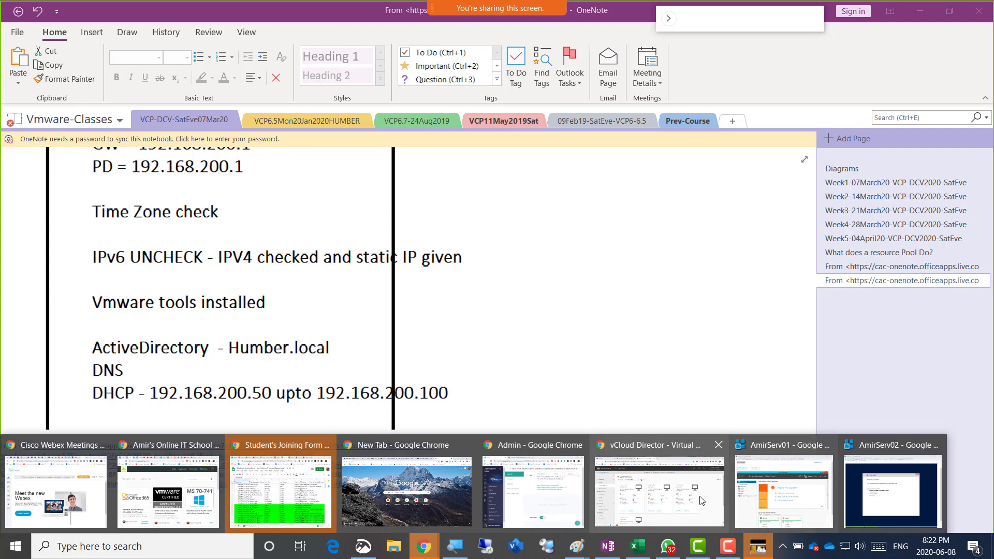
left_click(691, 499)
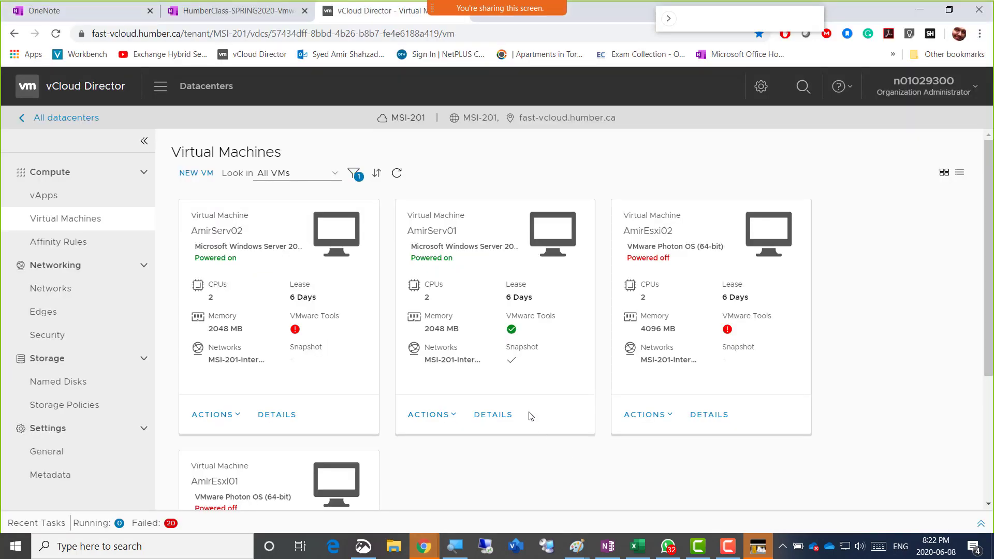
left_click(236, 10)
Add a bullet under 'Screenshot 3 = DHCP Configured' asking students to e-mail error screenshots if troubleshooting fails
scroll(319, 423, "down", 3)
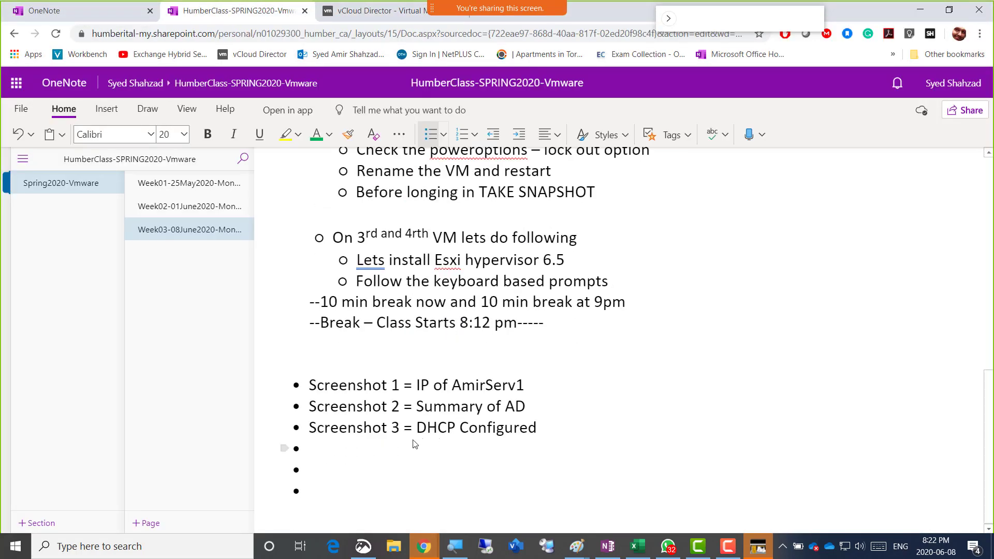
left_click(382, 477)
type("Any errors")
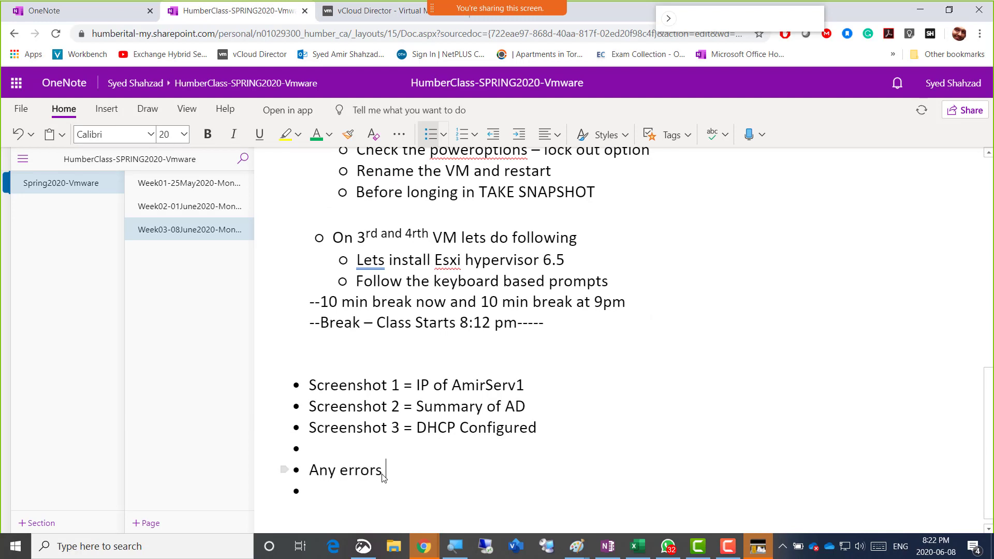
type("at stop you from doing")
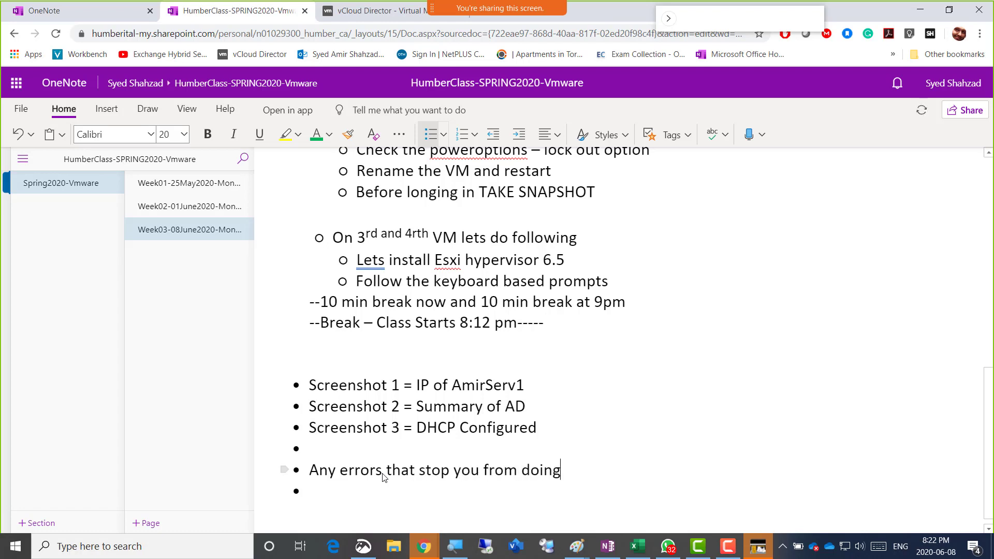
type(" the lab you've done ")
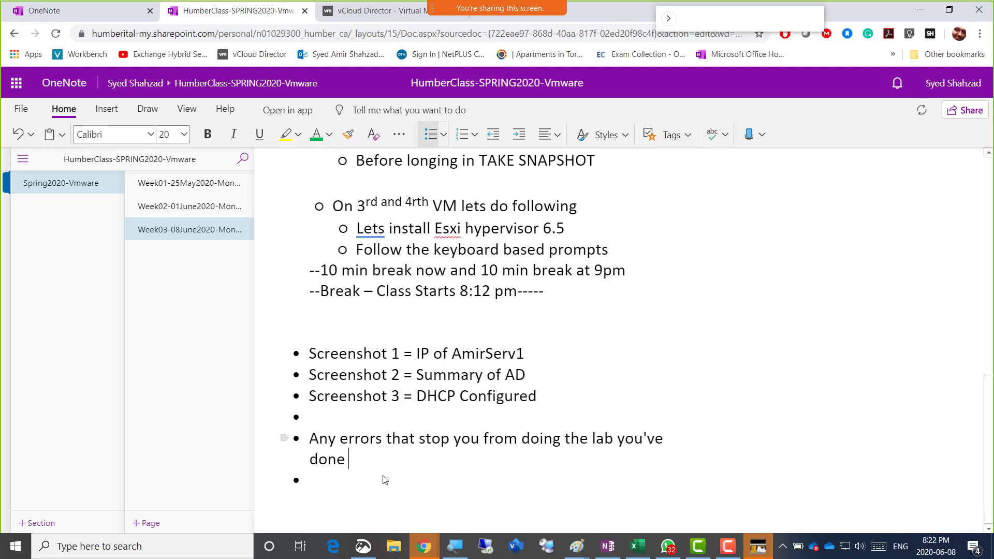
type("your tshoo")
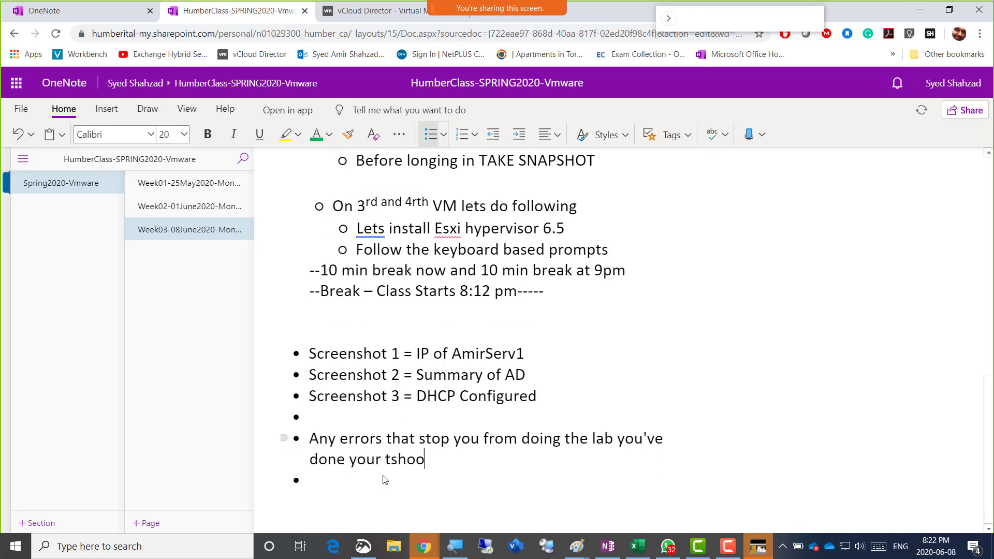
type("t and no solu")
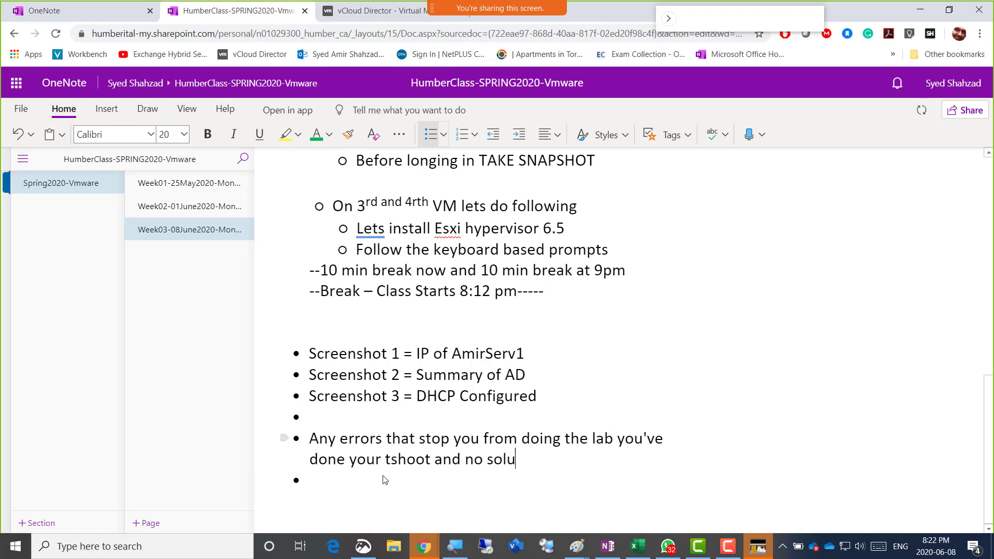
type("tion then send erro")
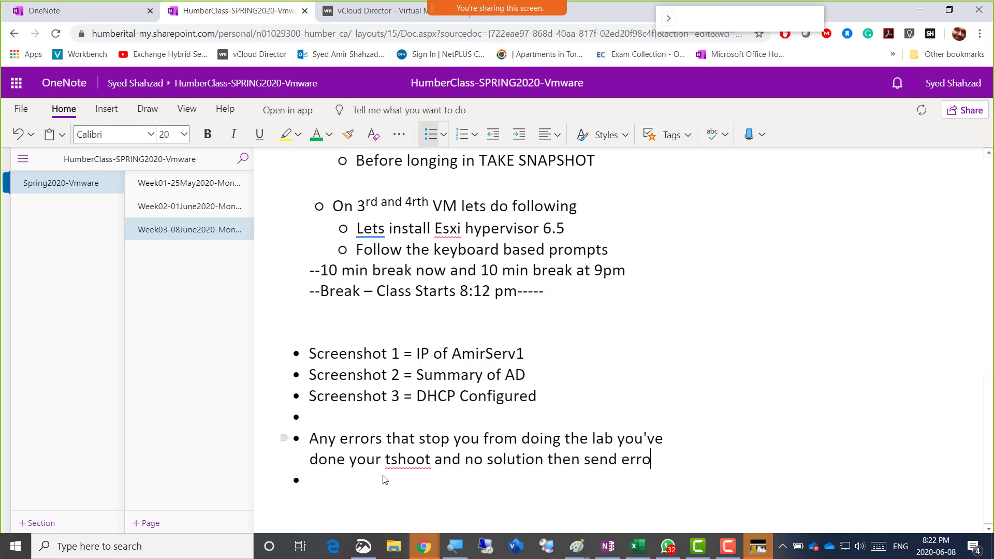
type("r screenshots to me on")
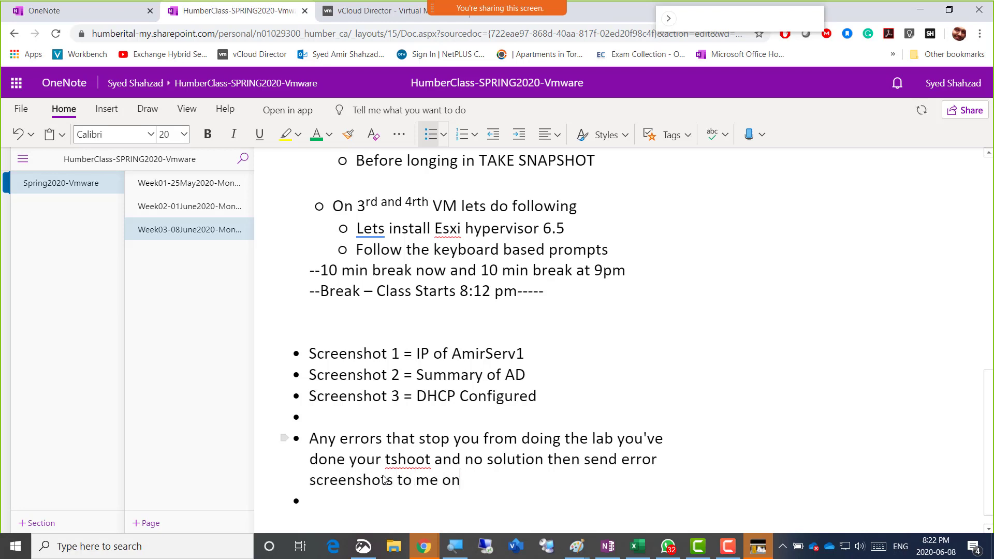
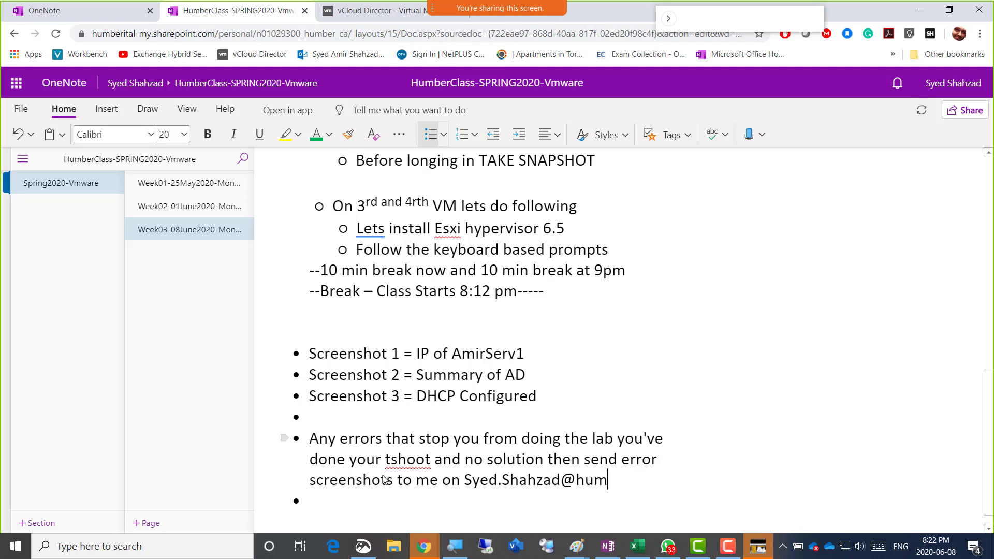
Copy the error-reporting bullet's text, then switch back to the WhatsApp error photo
left_click_drag(654, 482, 311, 444)
right_click(310, 444)
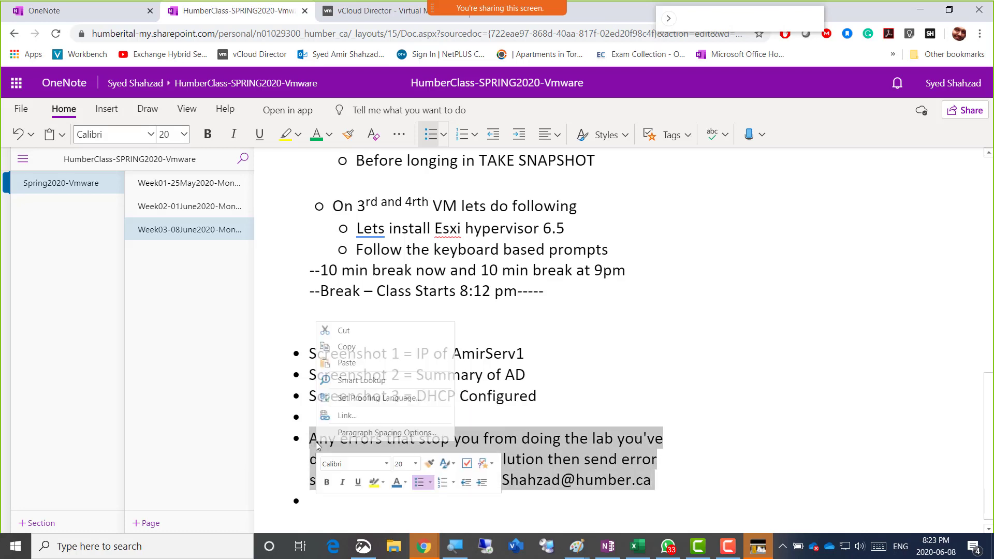
left_click(346, 346)
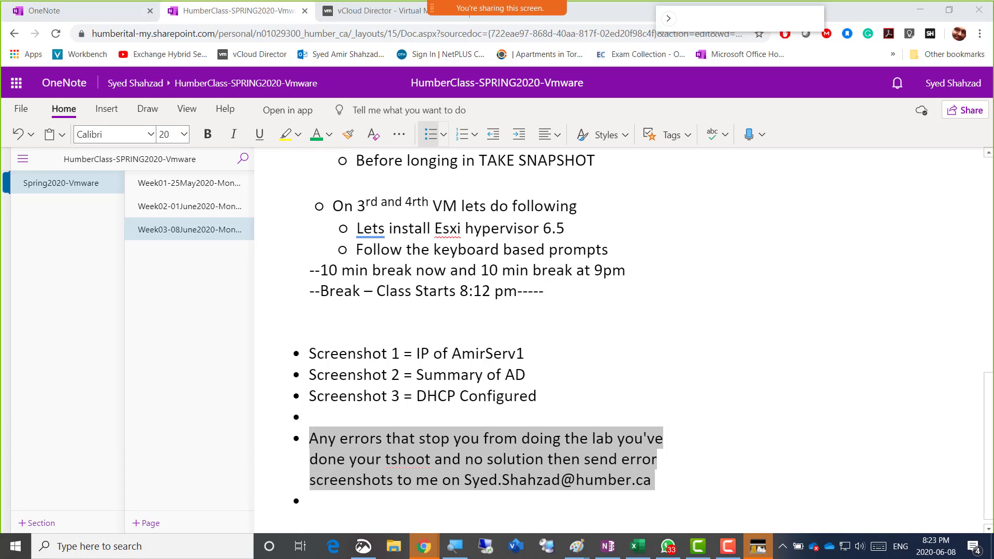
key("alt+Tab")
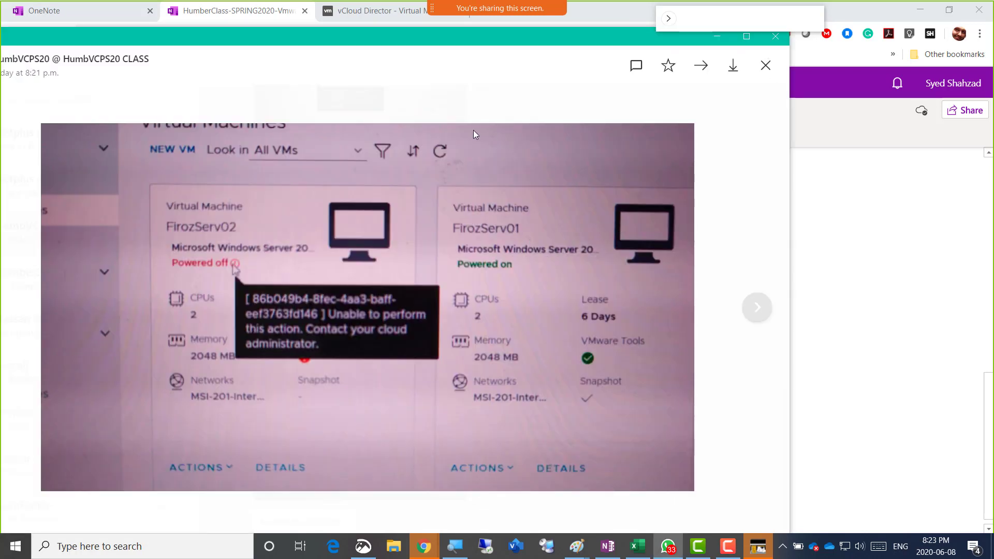
Close the WhatsApp error photo and lower the system volume by two steps
left_click_drag(363, 38, 413, 45)
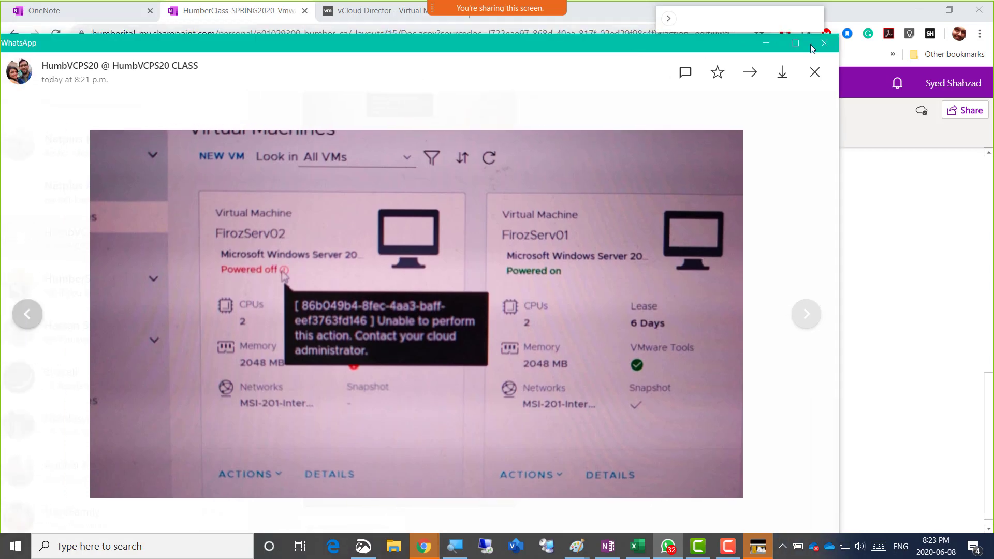
left_click(811, 46)
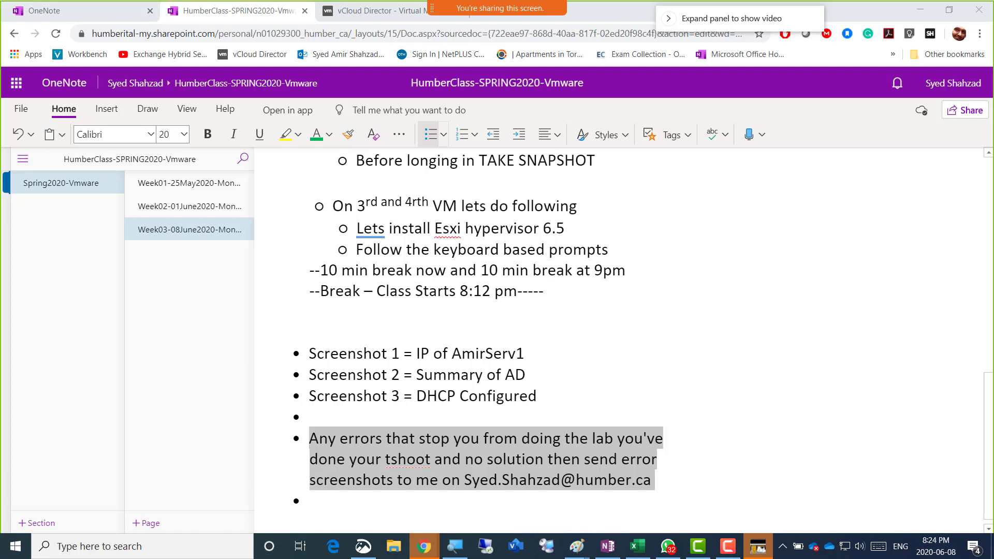
key("XF86AudioLowerVolume")
key("XF86AudioLowerVolume")
key("XF86AudioLowerVolume")
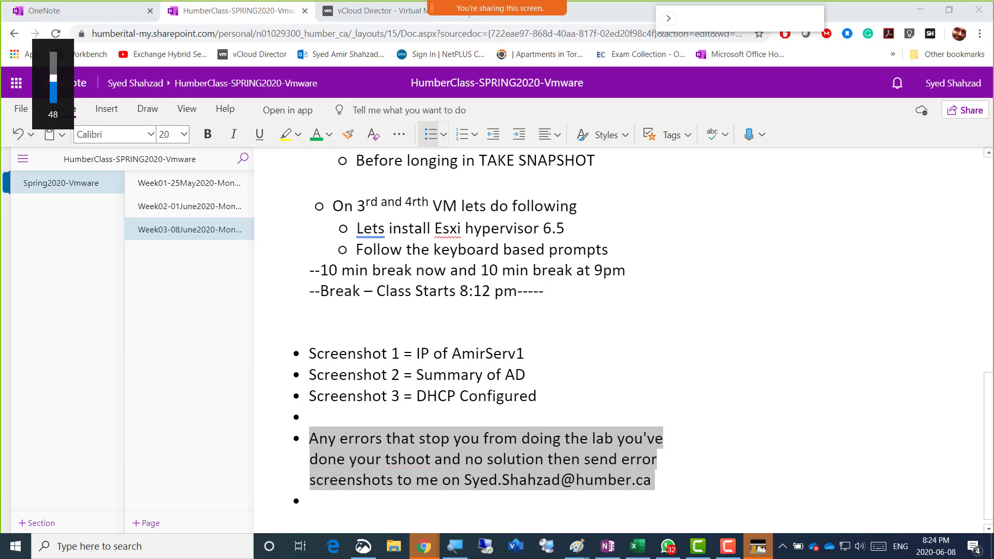
key("XF86AudioLowerVolume")
key("XF86AudioLowerVolume")
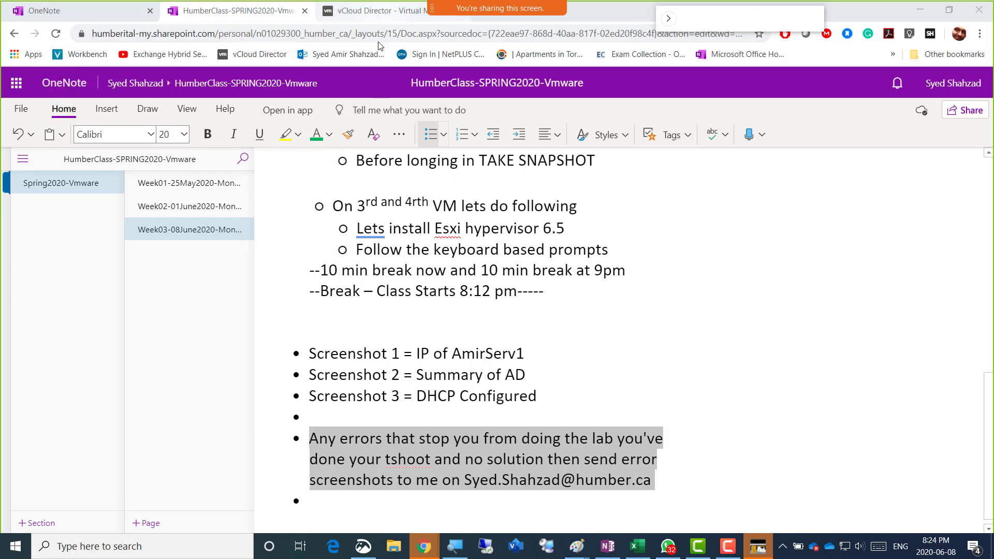
Return to the vCloud Director Virtual Machines page and select AmirServ02's 6 Days lease value
left_click(379, 10)
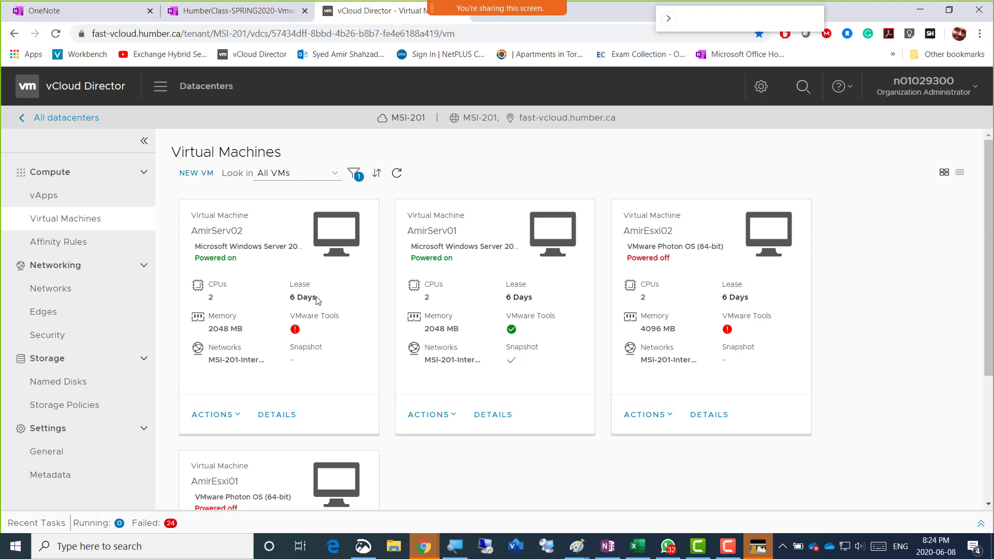
triple_click(293, 299)
scroll(334, 355, "down", 3)
scroll(420, 393, "up", 3)
scroll(337, 373, "down", 1)
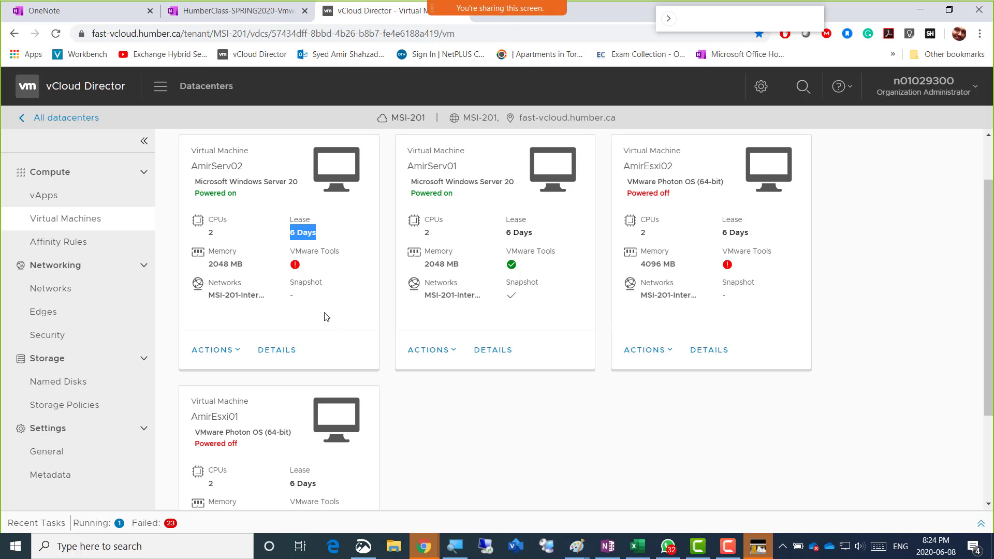
Open AmirServ02's actions menu and close it without choosing anything
left_click(237, 351)
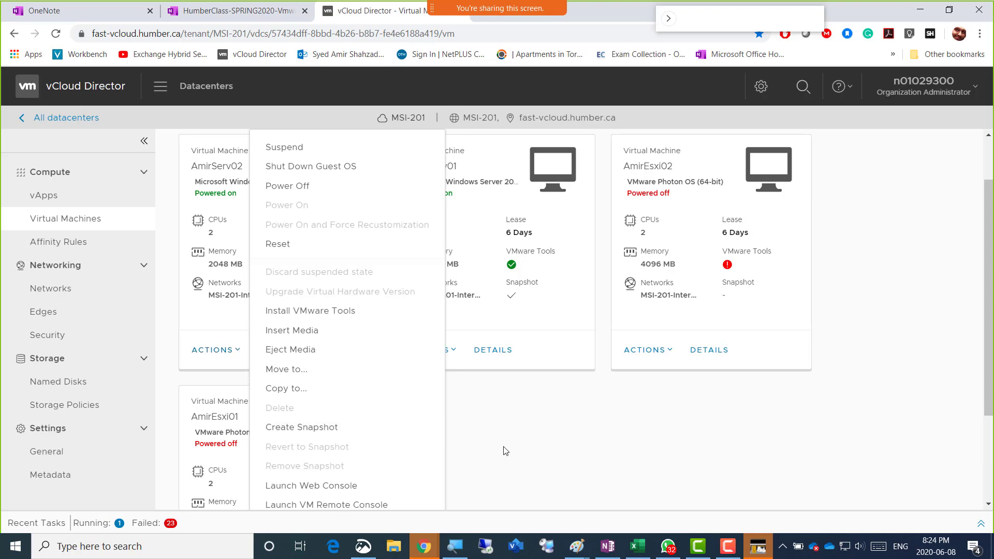
left_click(481, 435)
scroll(310, 306, "down", 3)
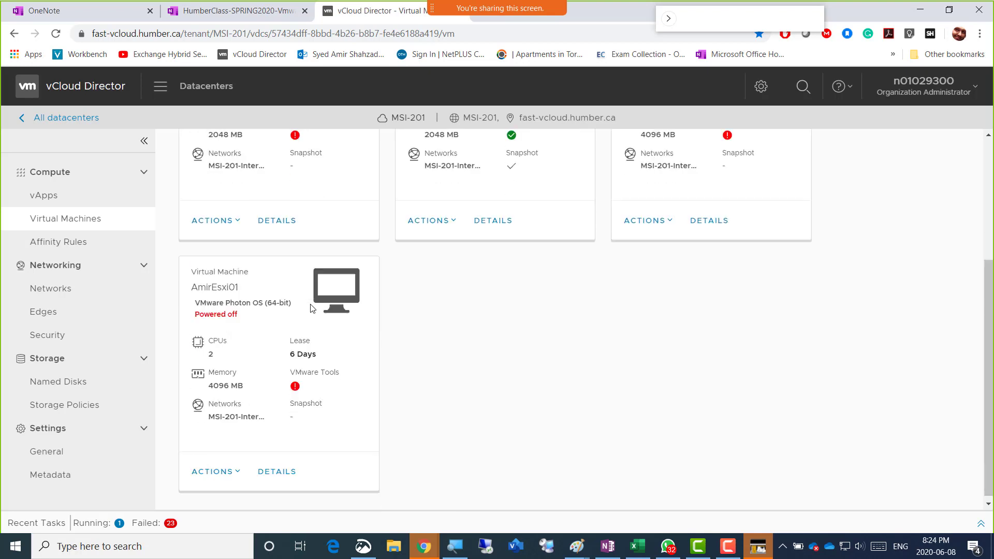
scroll(384, 272, "up", 3)
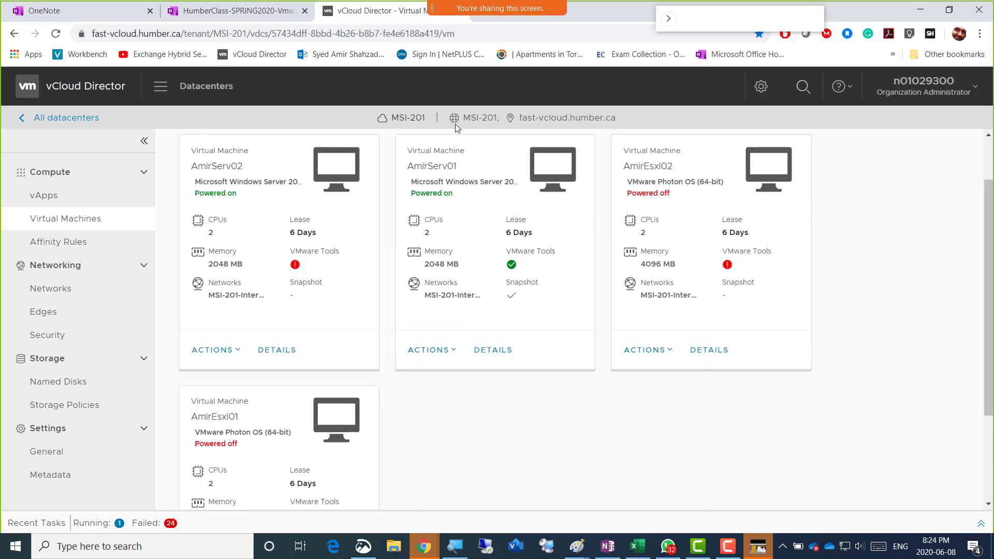
Toggle the user account dropdown open and closed several times
left_click(971, 91)
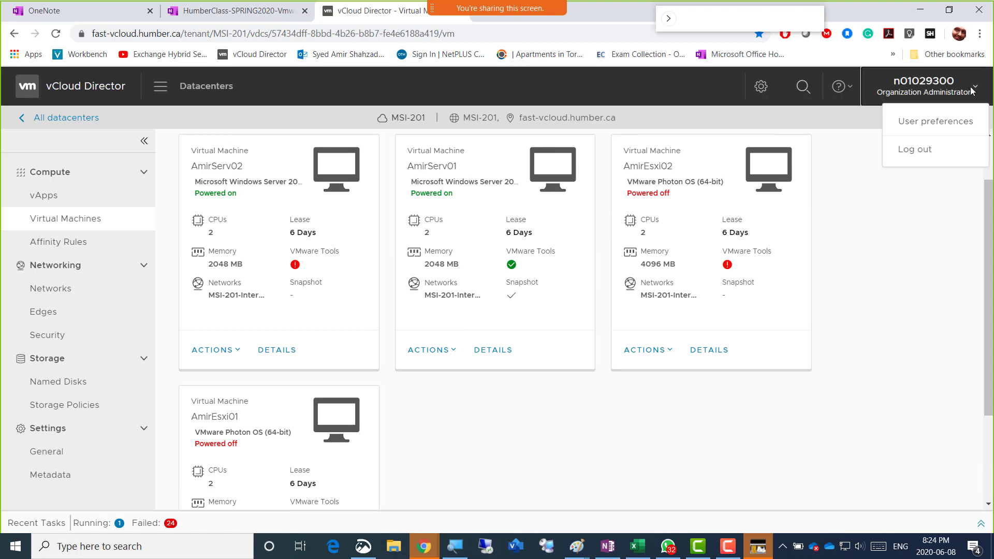
left_click(971, 90)
left_click(971, 90)
left_click(971, 91)
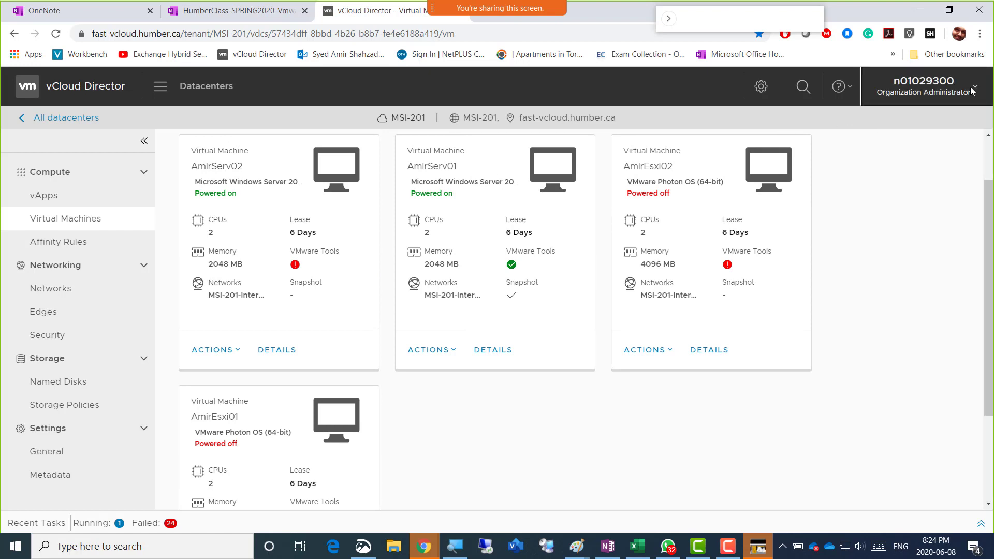
left_click(971, 91)
left_click(971, 90)
left_click(971, 91)
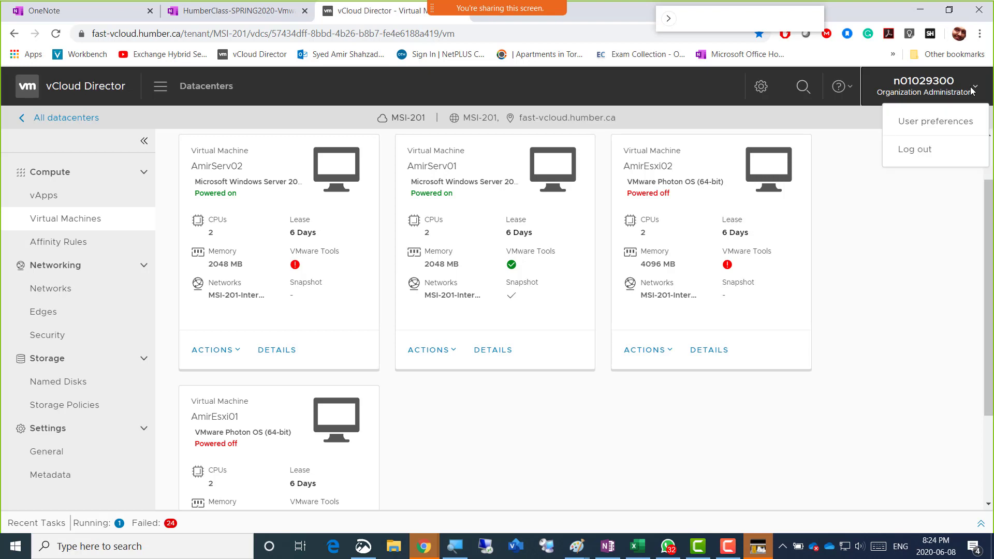
left_click(971, 91)
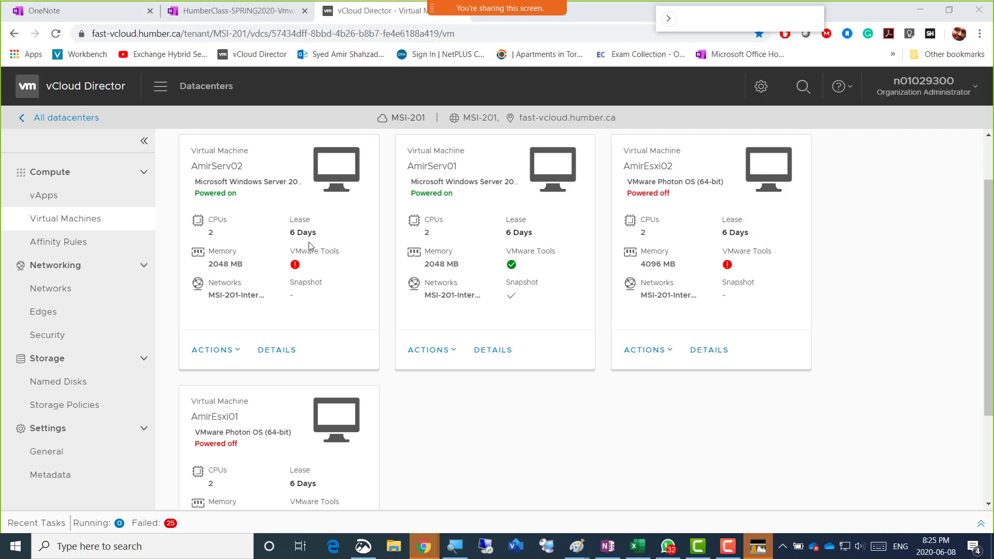
key("XF86AudioRaiseVolume")
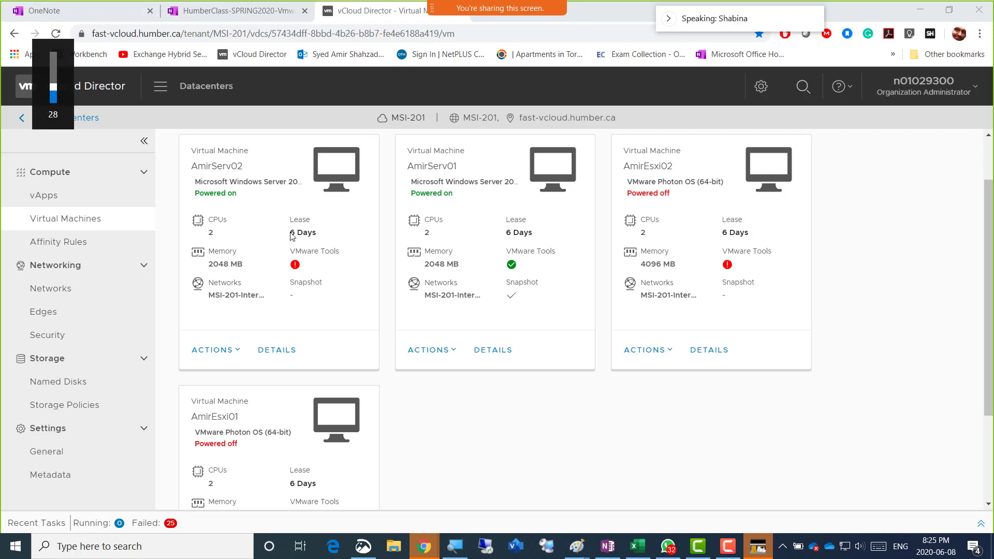
key("XF86AudioRaiseVolume")
key("XF86AudioRaiseVolume")
key("XF86AudioRaiseVolume")
key("XF86AudioRaiseVolume")
key("XF86AudioRaiseVolume")
key("XF86AudioRaiseVolume")
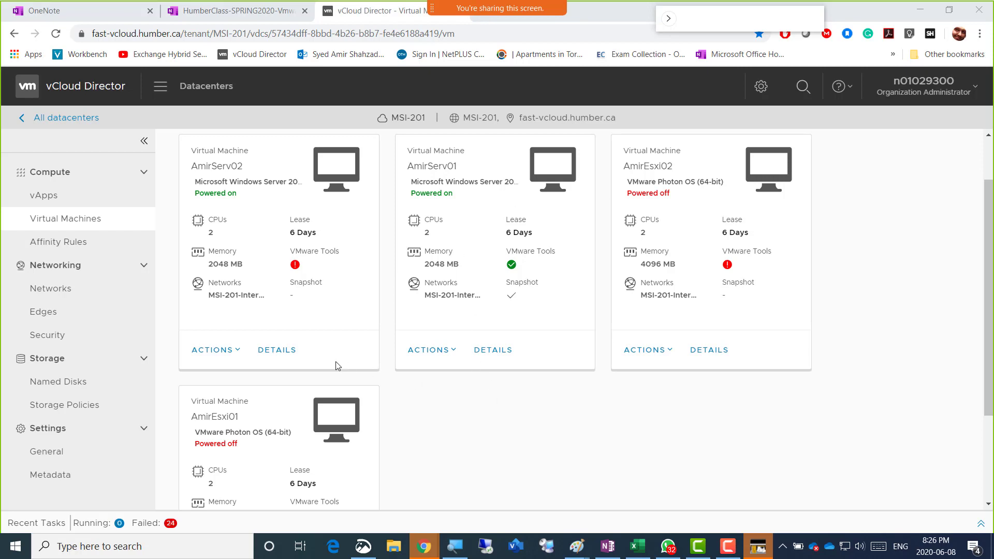
Launch AmirServ02's web console from its thumbnail, watch Windows boot, then minimize the console
left_click(236, 351)
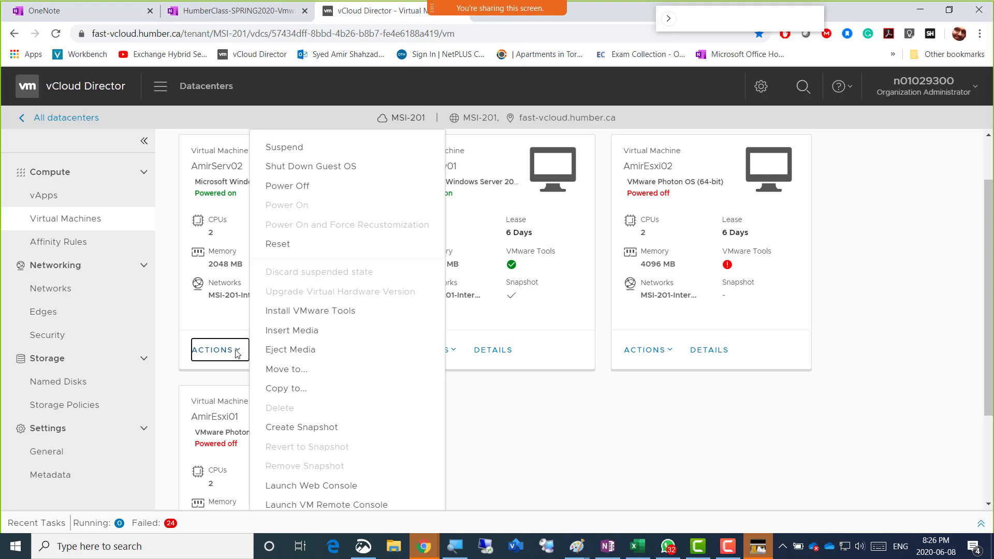
left_click(597, 426)
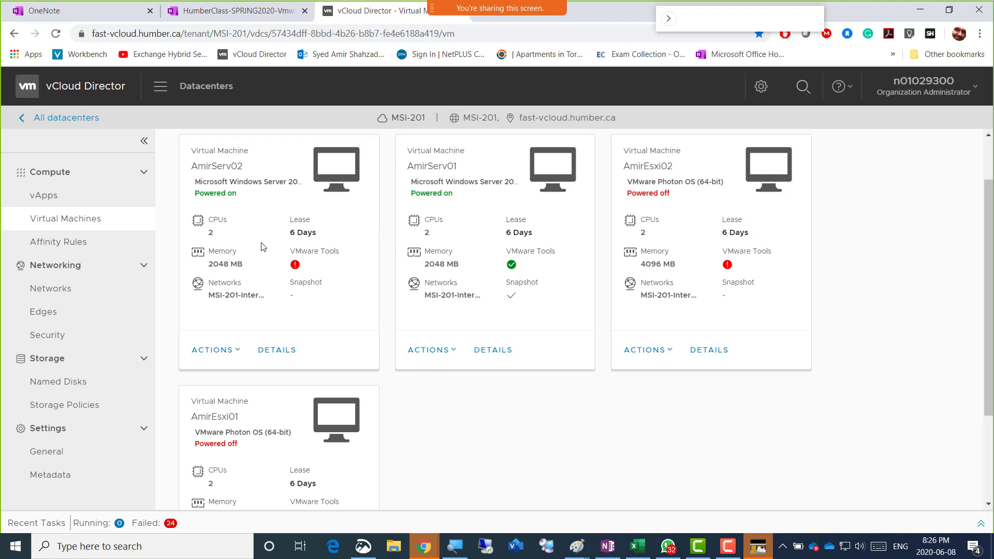
left_click(335, 176)
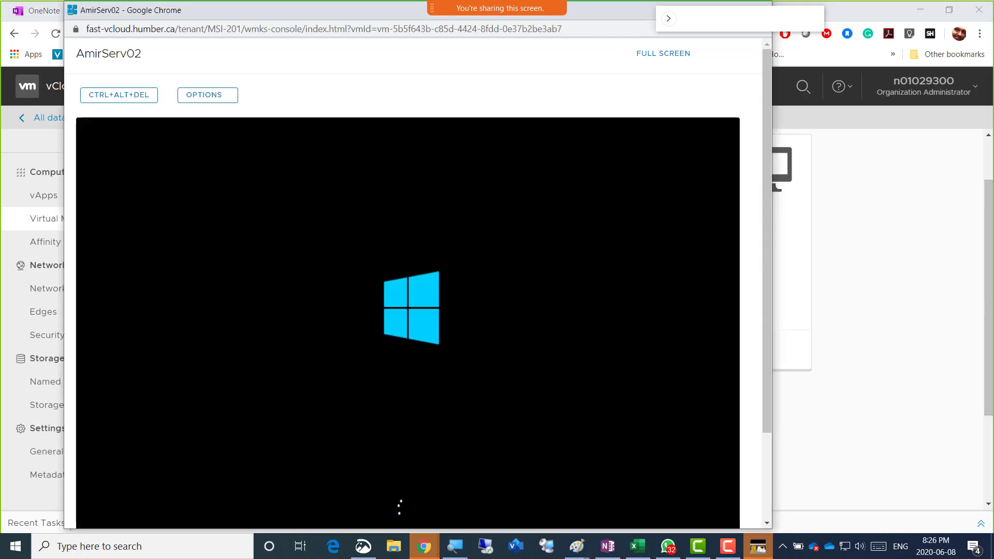
left_click_drag(698, 26, 772, 21)
left_click(702, 13)
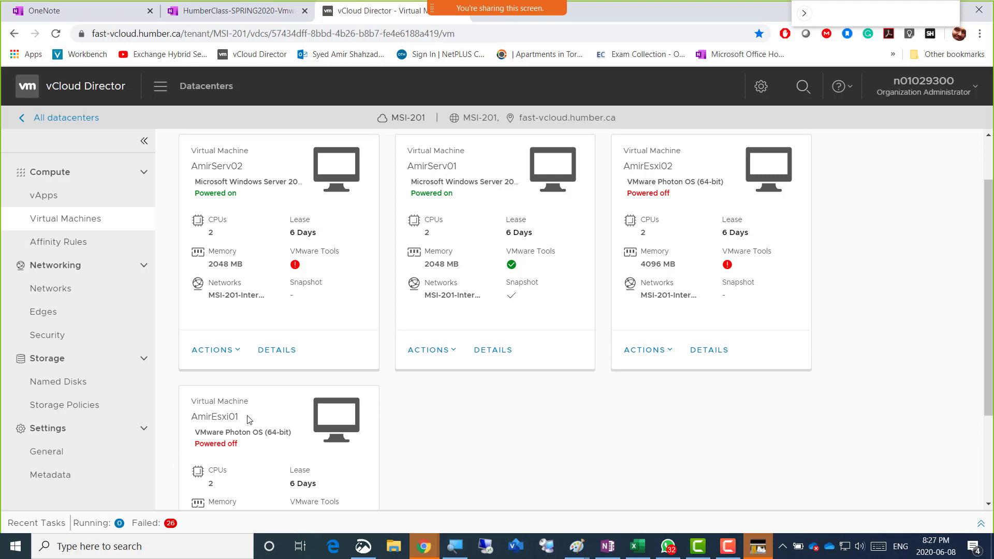
Scroll down to the powered-off AmirEsxi01 card and show its available actions
scroll(281, 420, "down", 1)
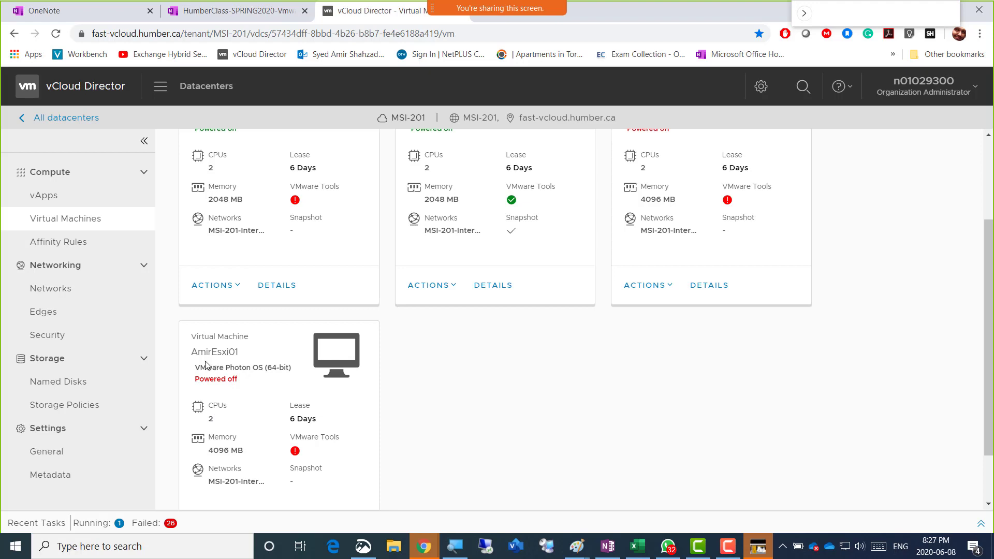
scroll(466, 246, "up", 3)
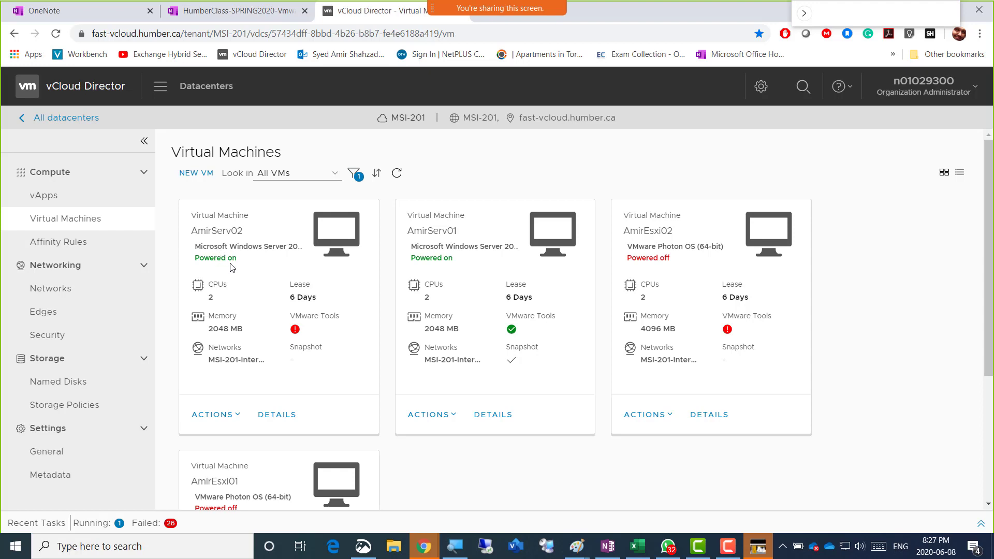
scroll(218, 334, "down", 1)
scroll(218, 333, "down", 2)
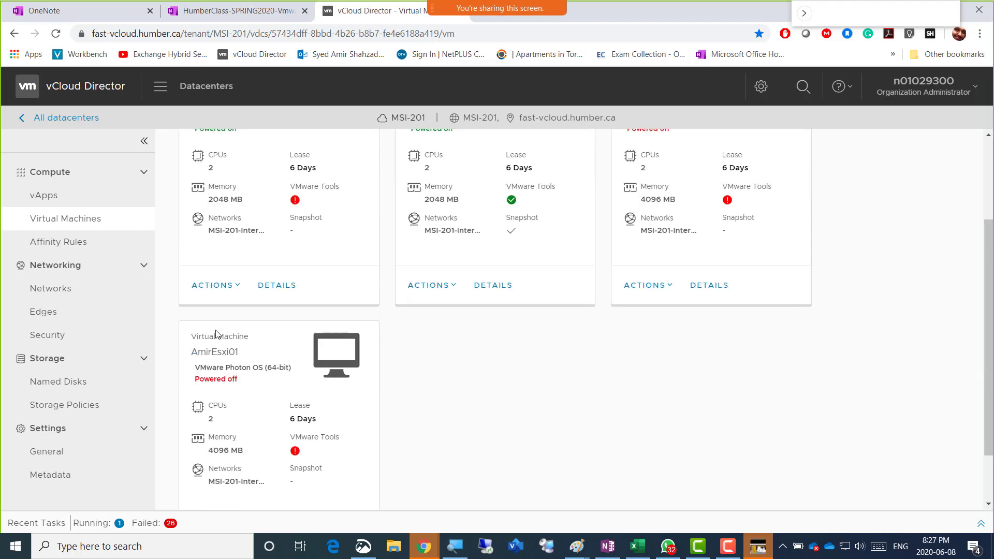
scroll(216, 333, "down", 1)
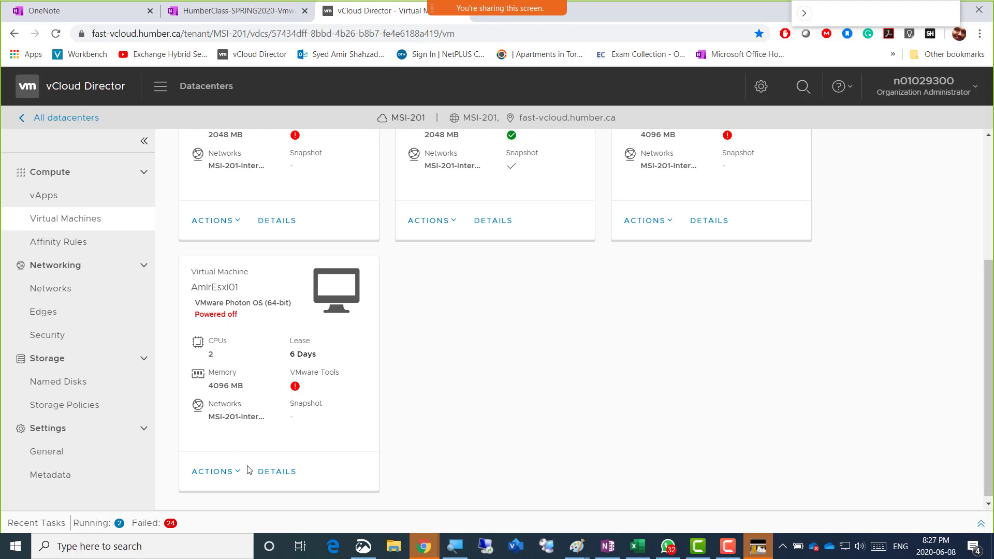
scroll(258, 446, "down", 1)
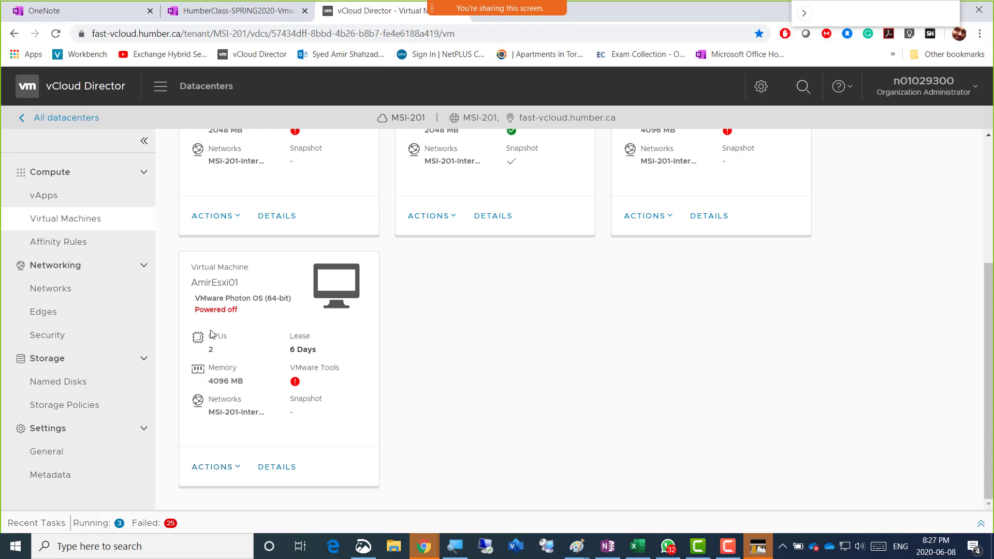
left_click(237, 469)
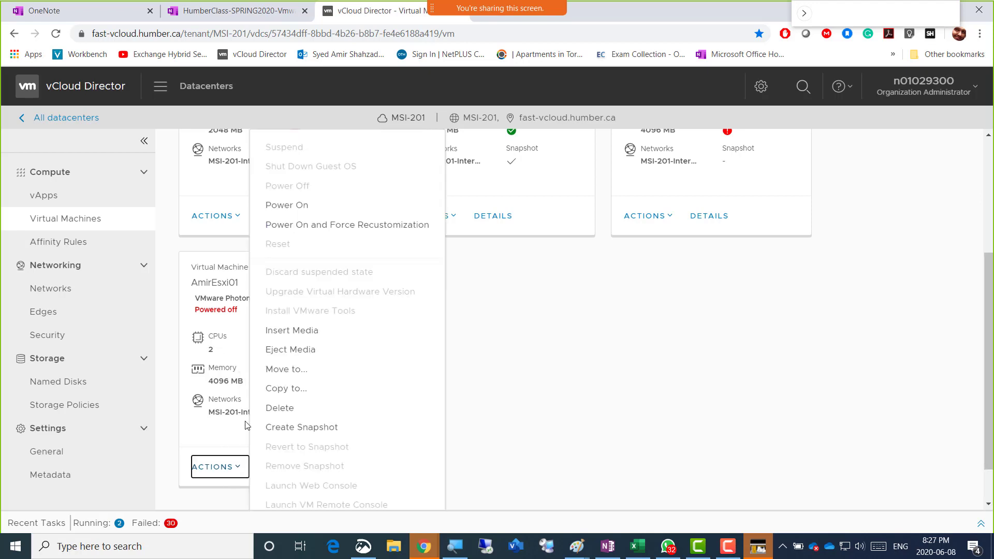
Power on AmirEsxi01 and read the error flagged beside its Powered off status
left_click(295, 208)
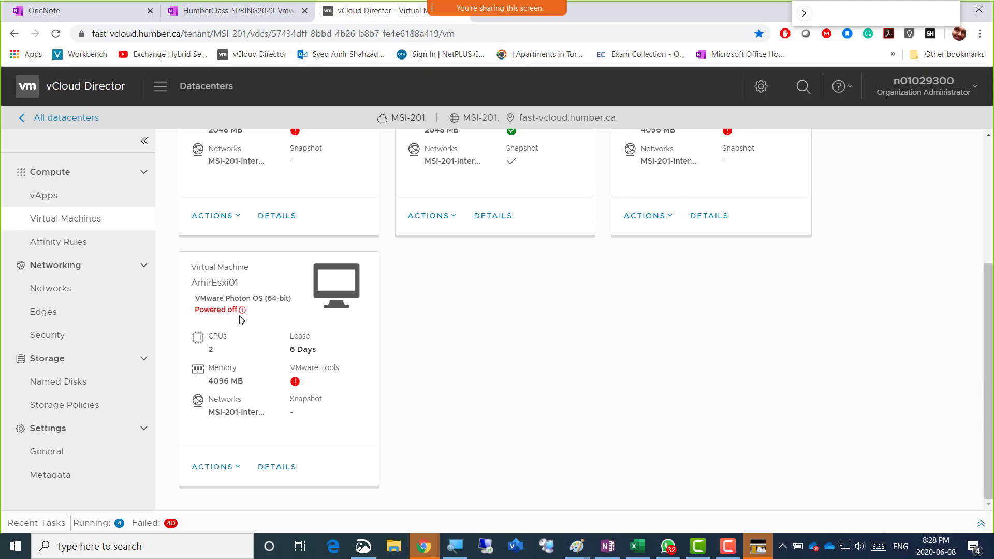
mouse_move(243, 313)
Send a Power On request to AmirEsxi02 from its actions menu
scroll(586, 368, "up", 4)
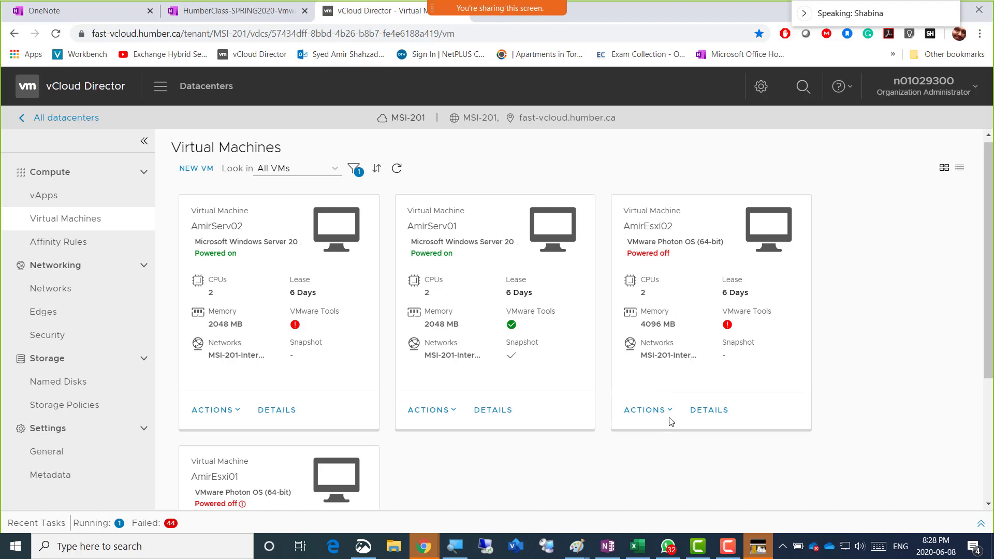
scroll(655, 447, "down", 1)
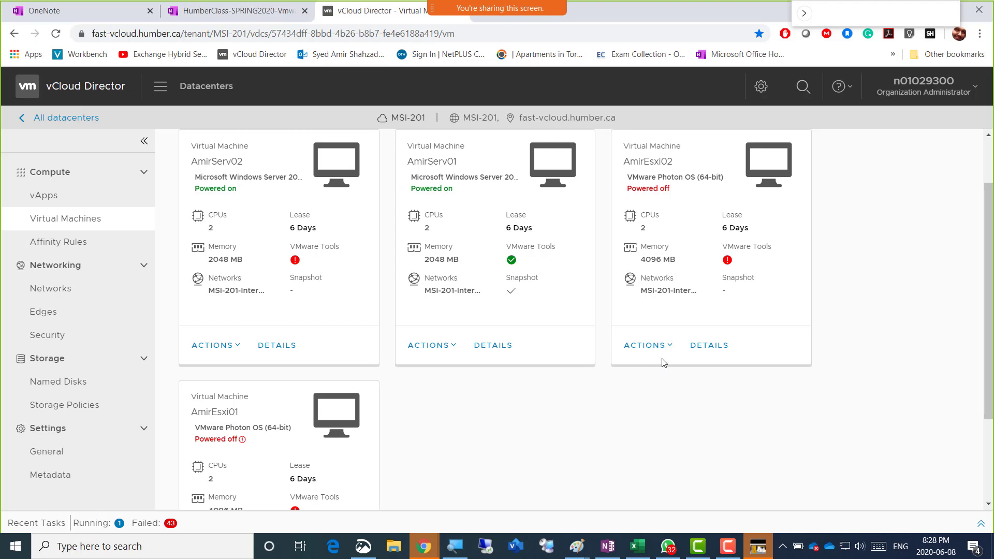
left_click(672, 347)
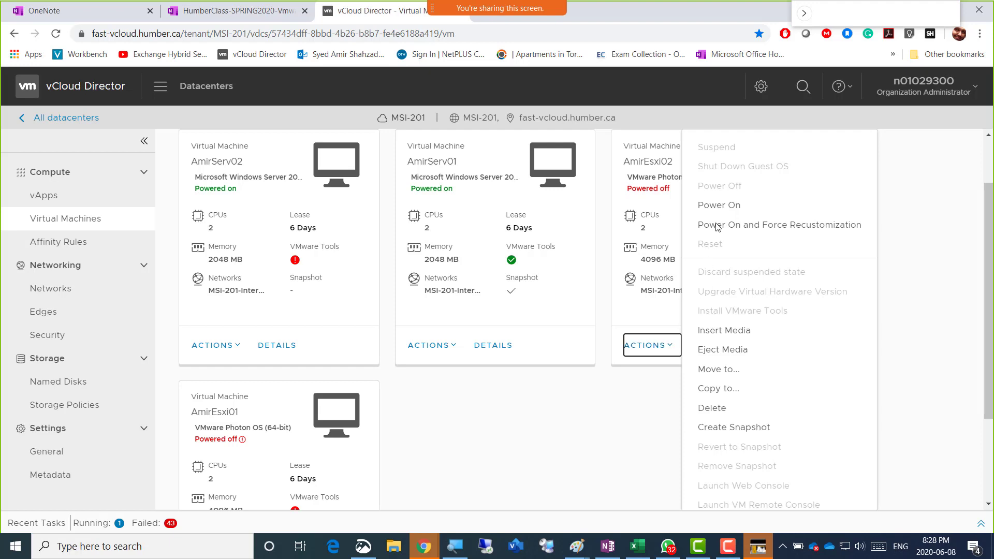
left_click(720, 206)
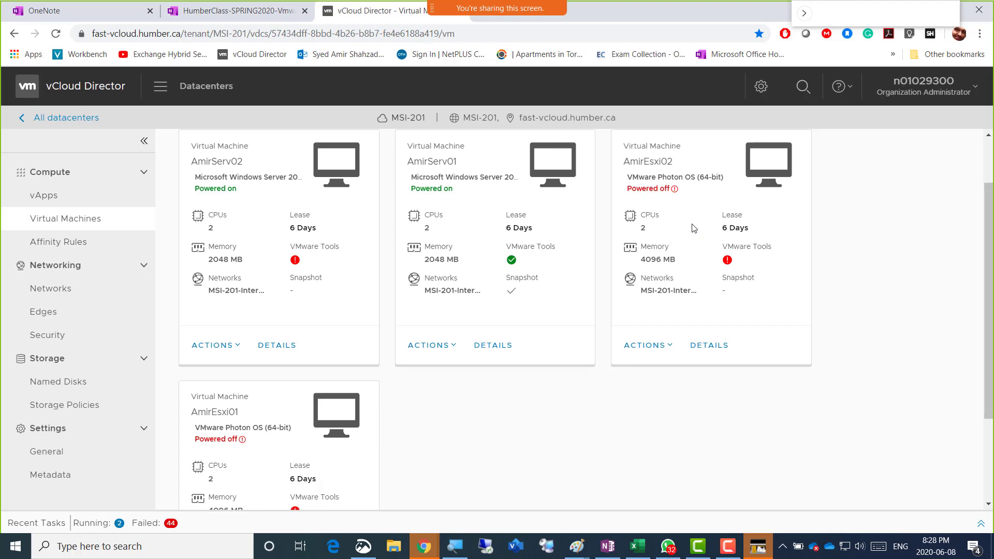
mouse_move(676, 191)
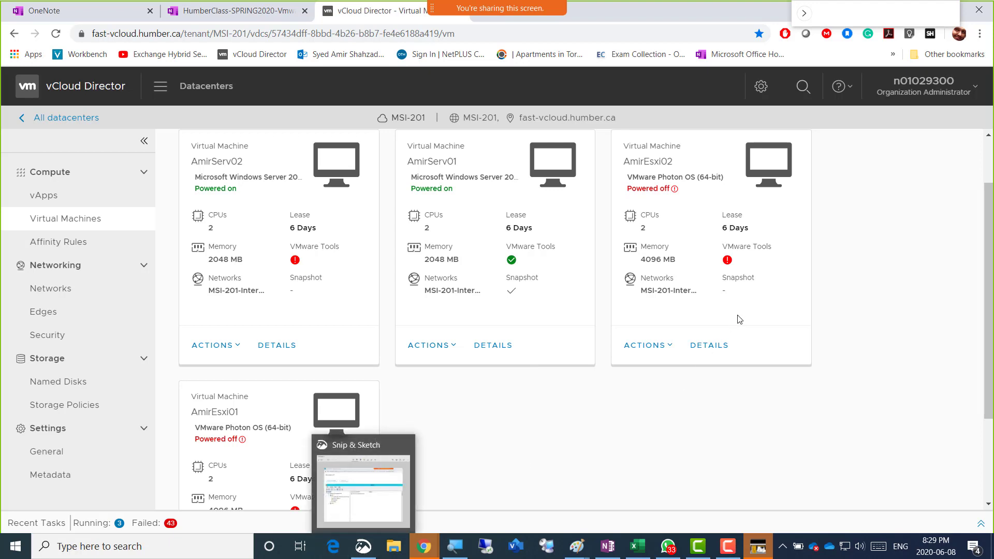
mouse_move(678, 195)
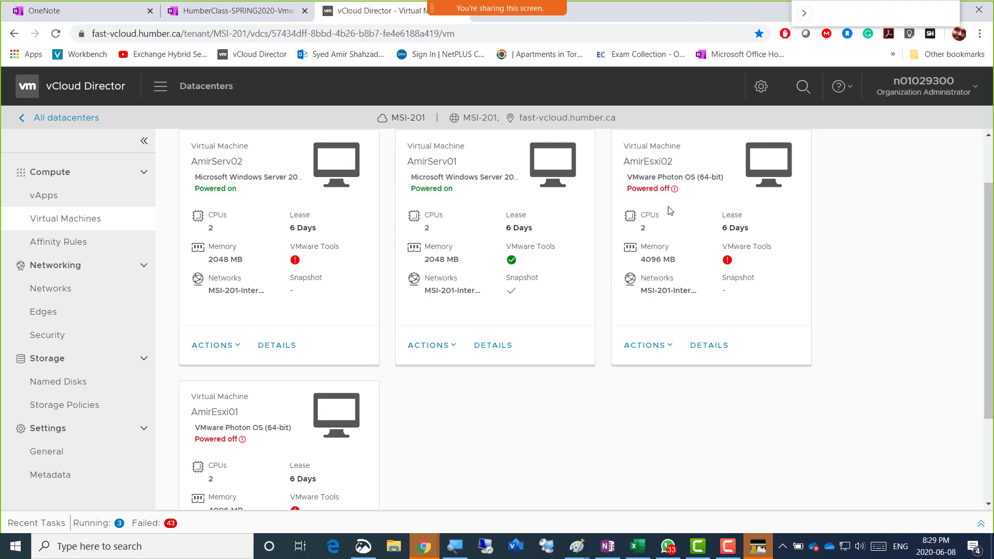
Reload the page and filter the VM list by Name 'amir'
left_click(56, 33)
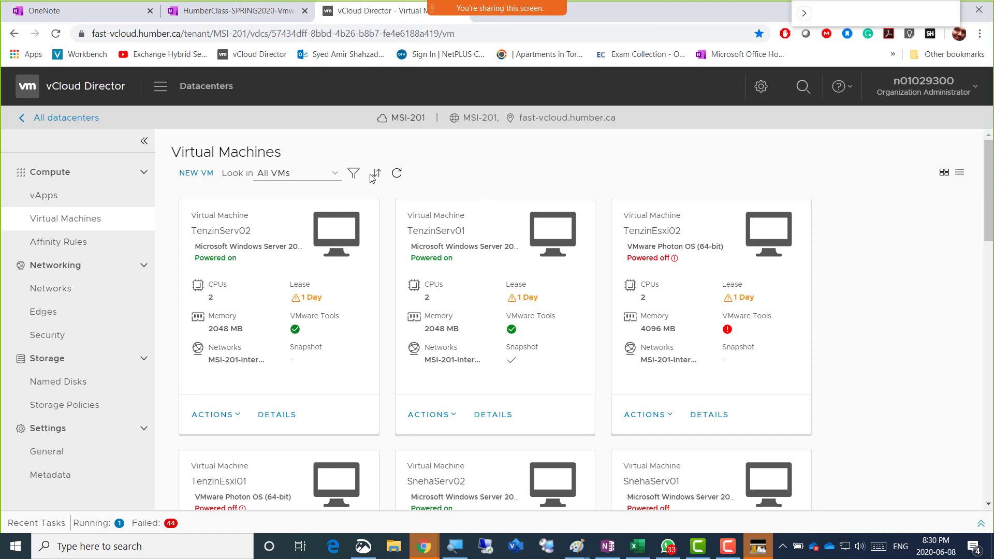
left_click(352, 174)
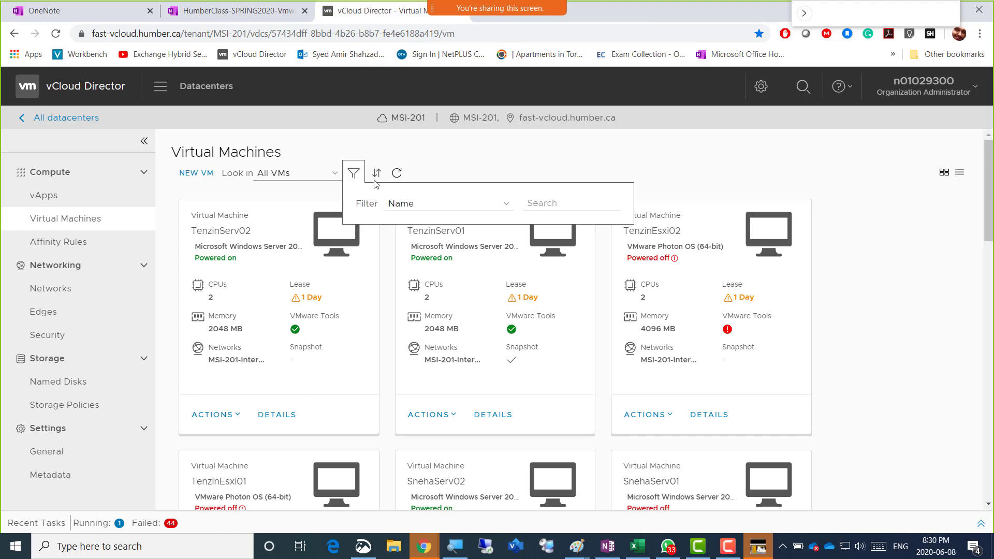
left_click(543, 204)
type("ami")
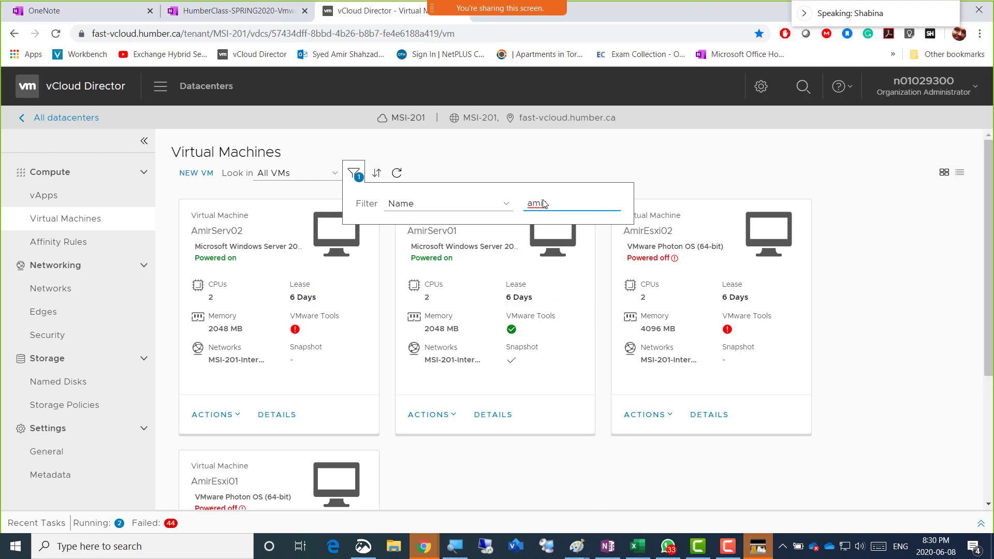
type("r")
scroll(880, 309, "down", 1)
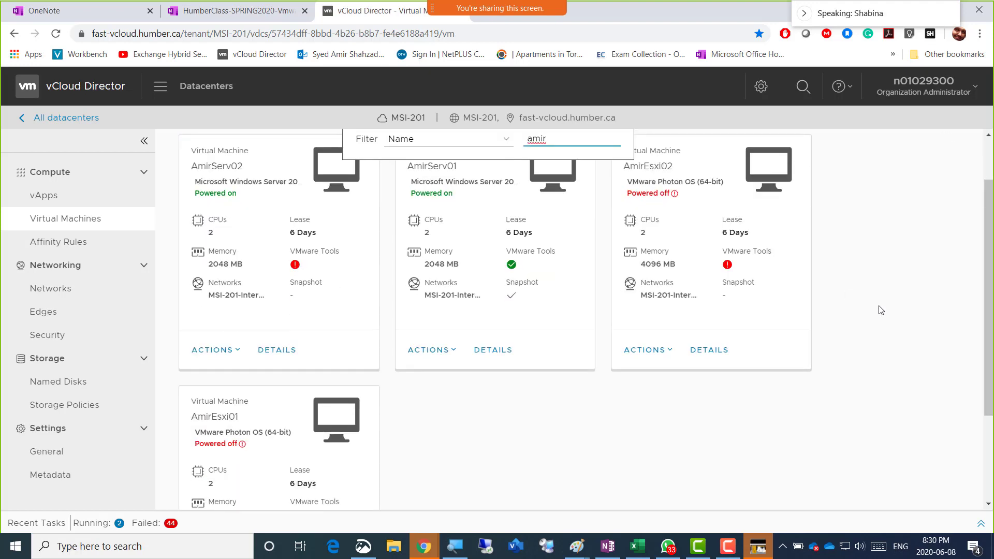
scroll(880, 310, "up", 1)
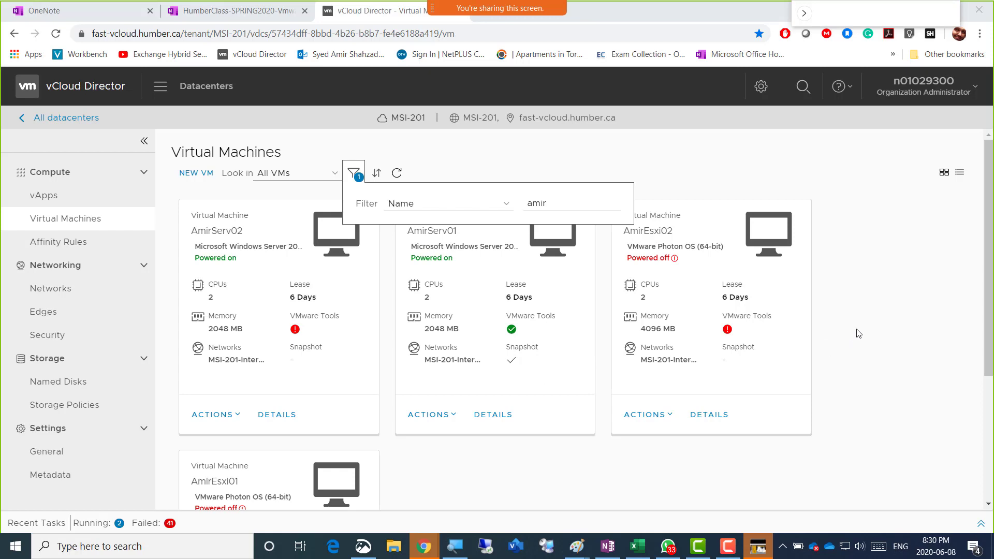
Expand the Recent Tasks panel, toggling and resizing it to review the failed tasks
scroll(858, 333, "down", 3)
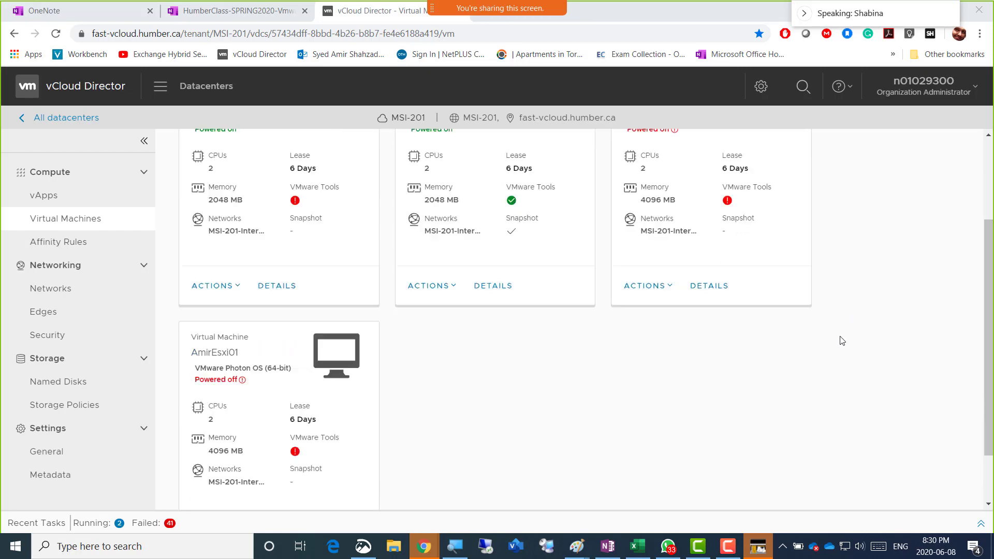
left_click(90, 521)
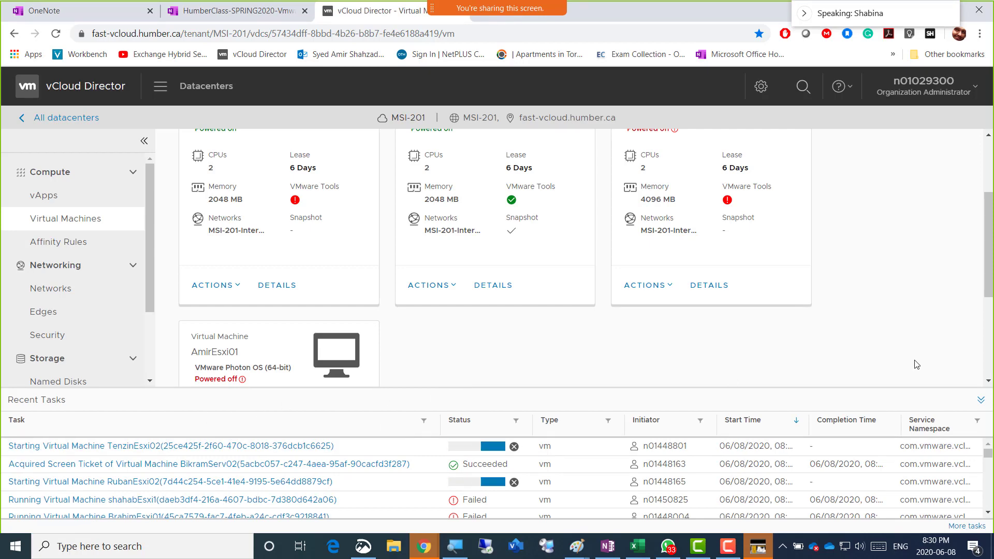
left_click(980, 402)
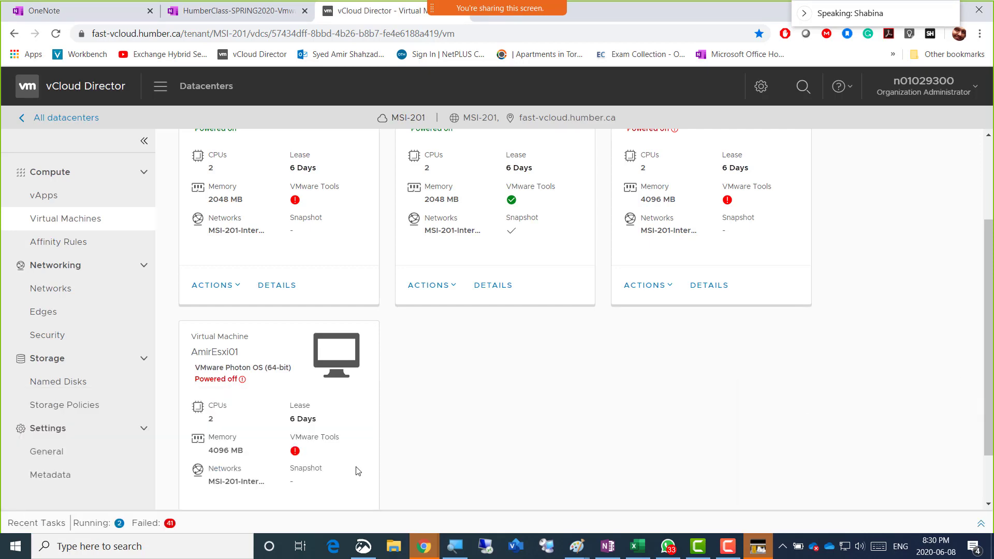
left_click(178, 523)
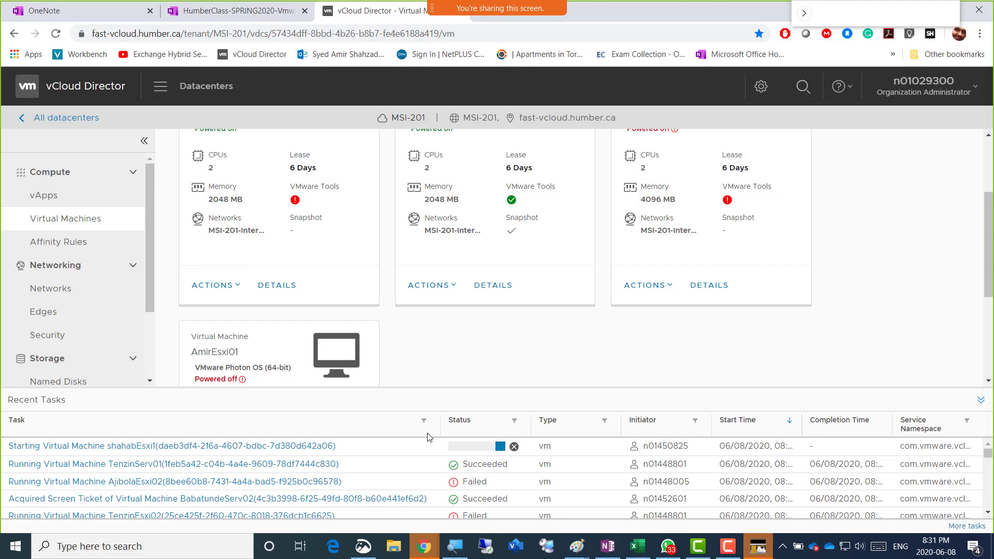
left_click_drag(428, 434, 423, 397)
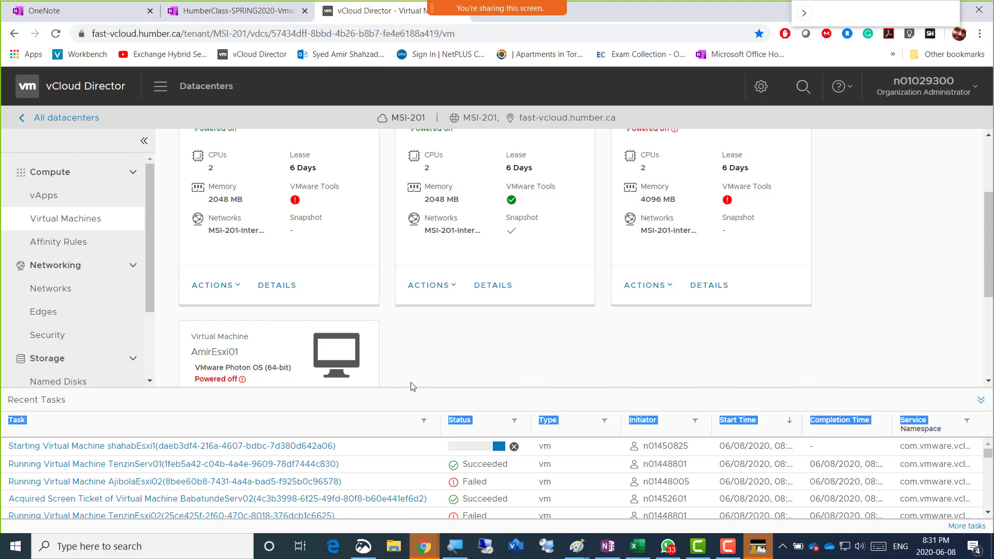
left_click(90, 401)
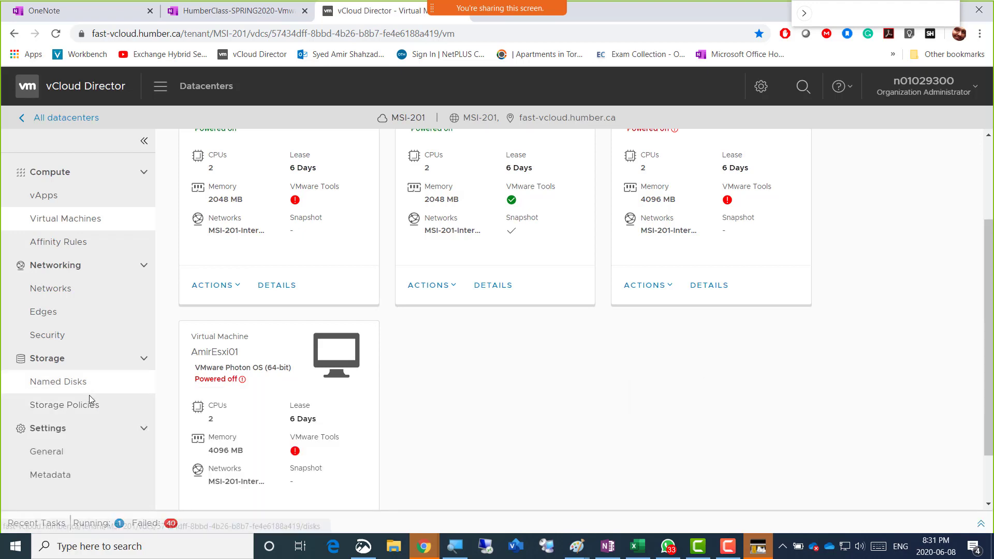
left_click(148, 528)
scroll(365, 463, "down", 8)
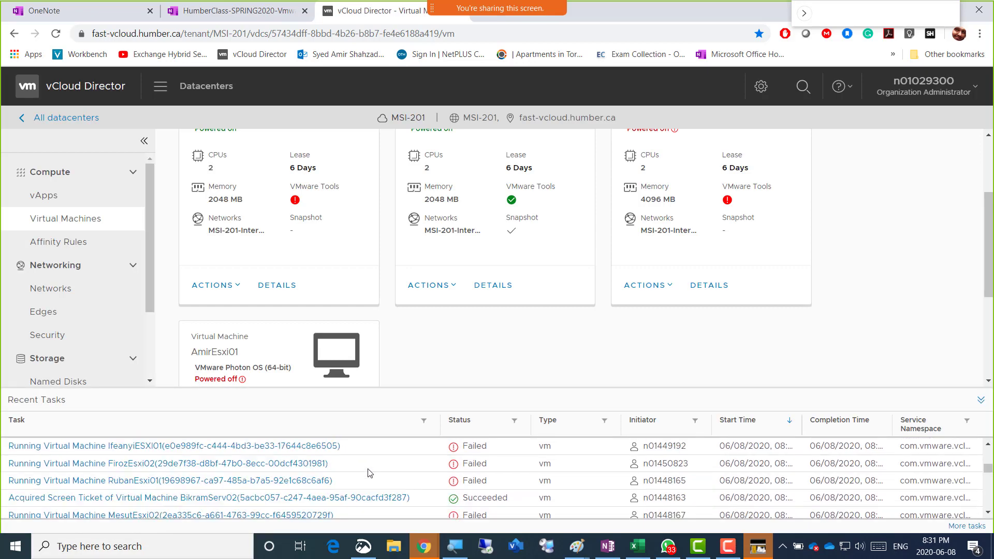
scroll(367, 472, "down", 6)
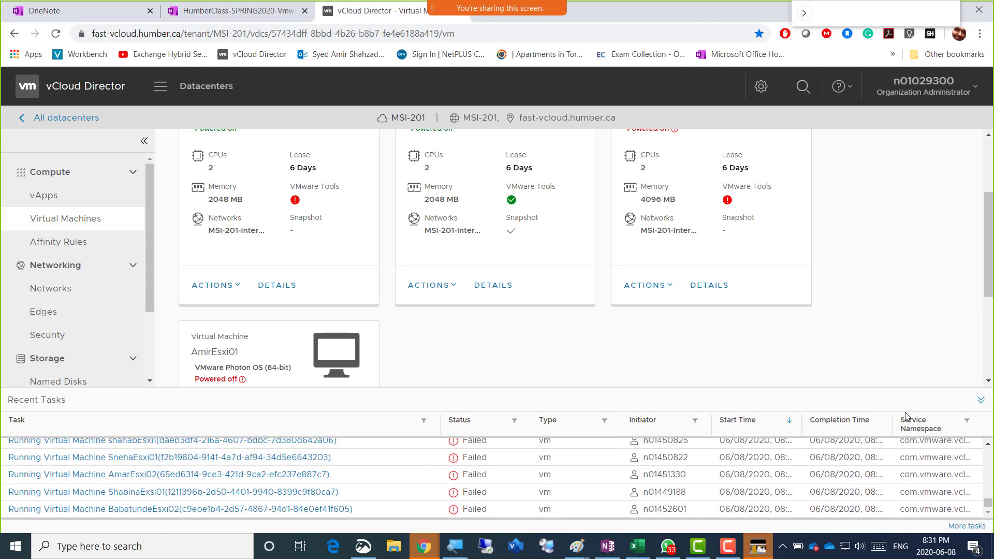
Dismiss the Service Namespace column filter and scroll the VM grid back to the top, keeping Recent Tasks expanded
left_click(966, 420)
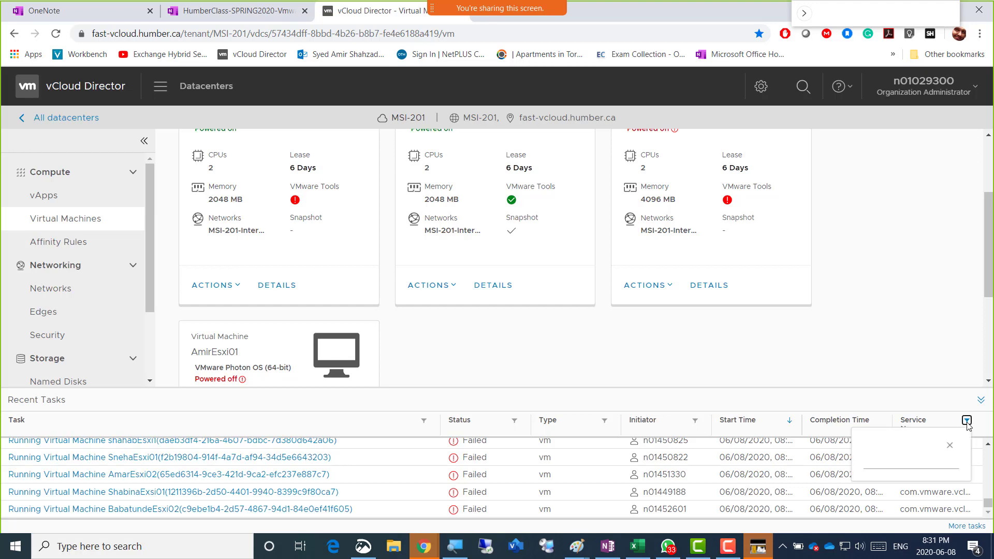
left_click(938, 407)
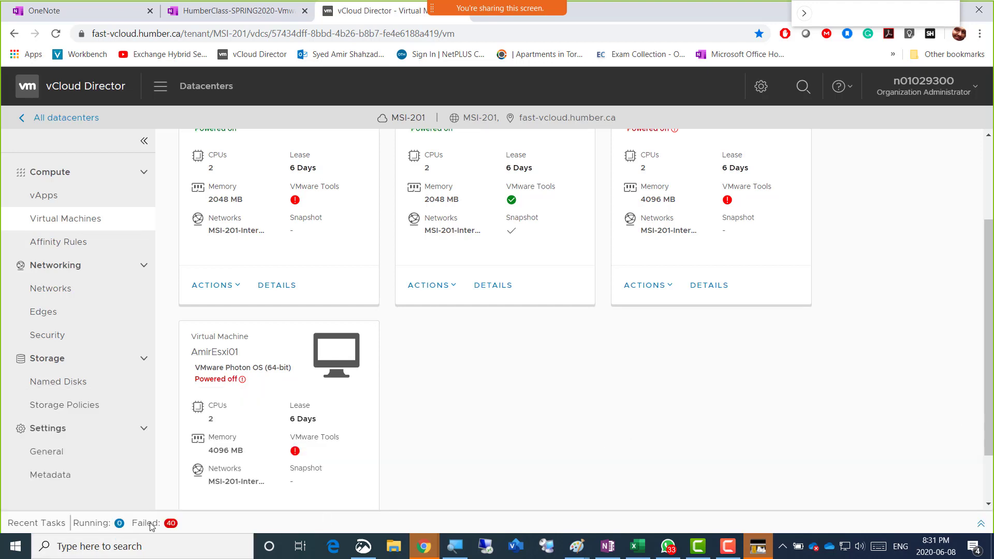
left_click(118, 519)
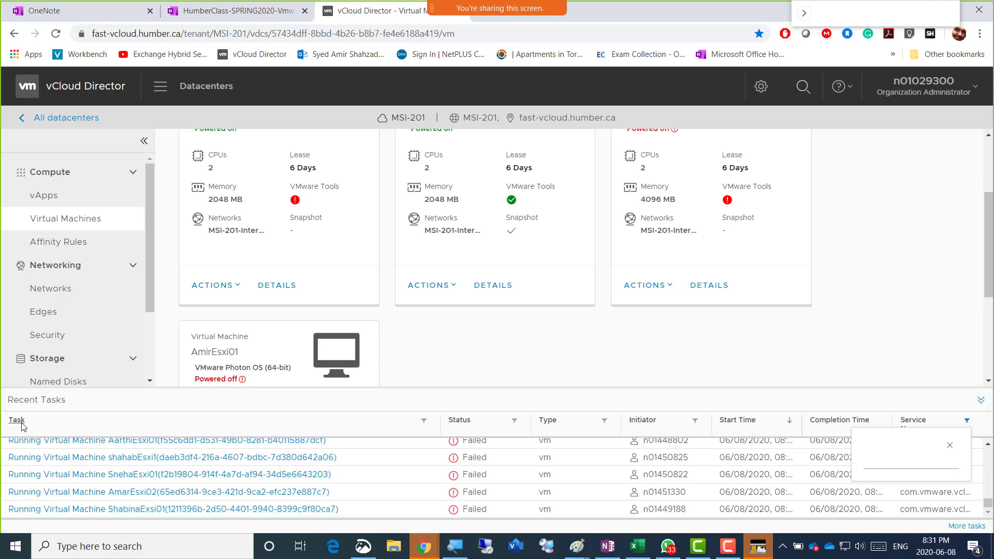
left_click(29, 401)
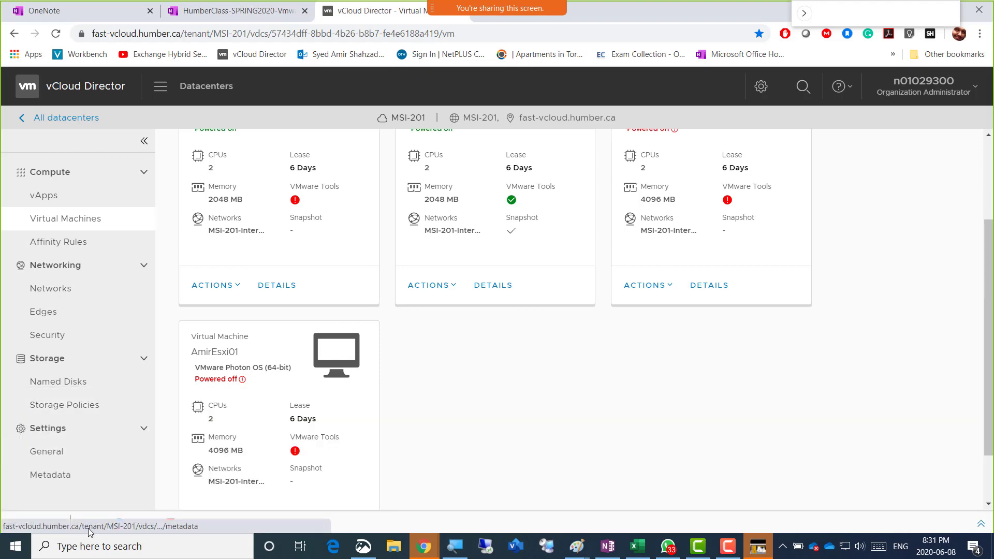
left_click(166, 524)
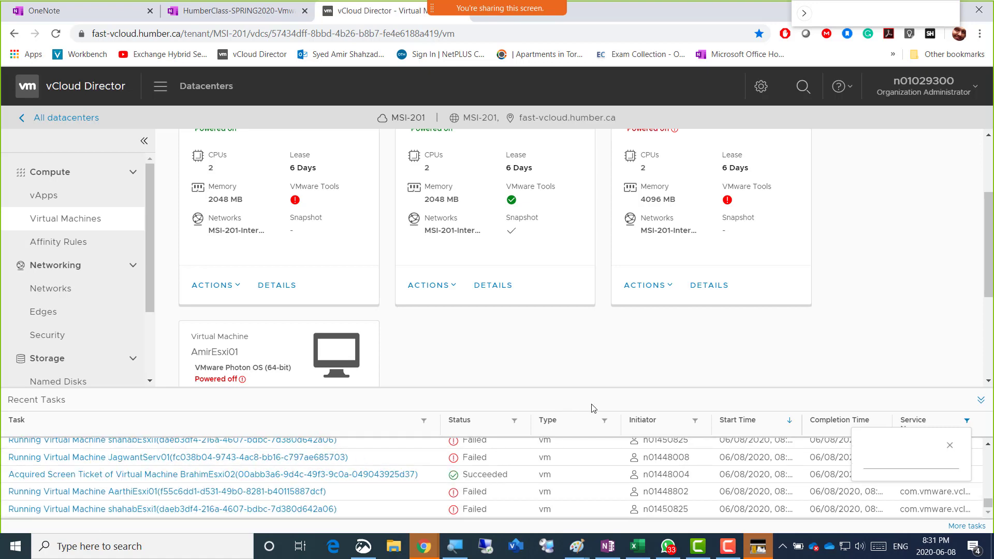
left_click(949, 445)
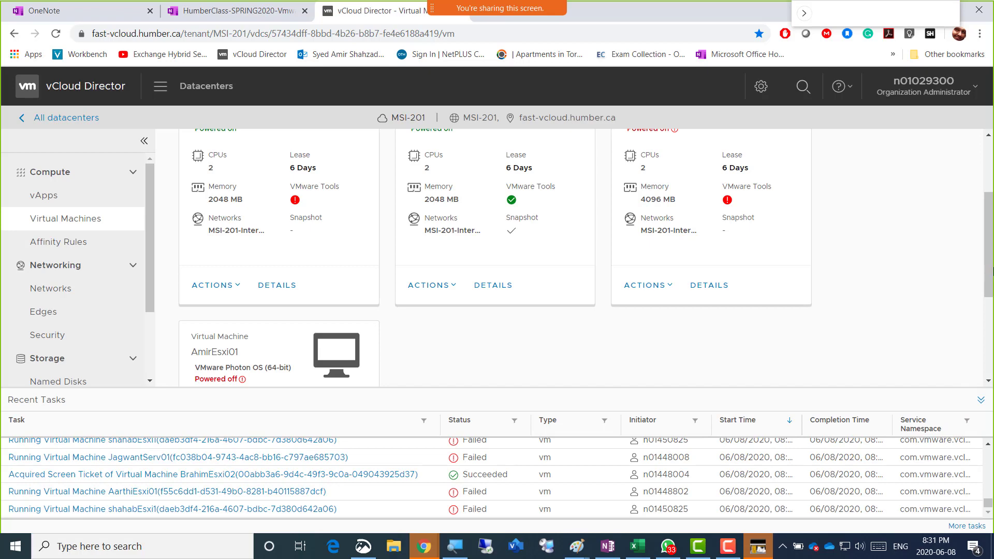
left_click_drag(992, 269, 992, 214)
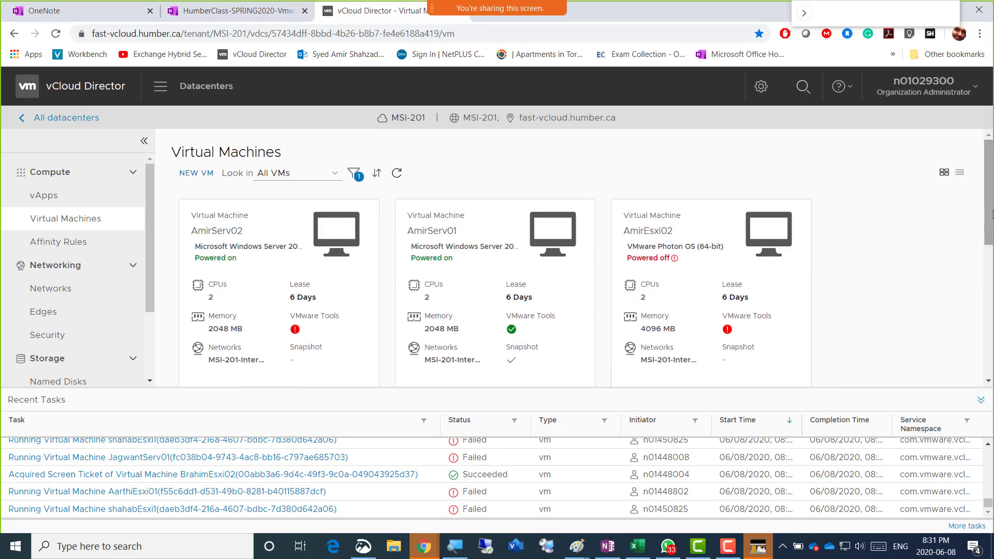
Collapse the Recent Tasks panel and scroll down to the AmirEsxi VM cards
left_click(980, 401)
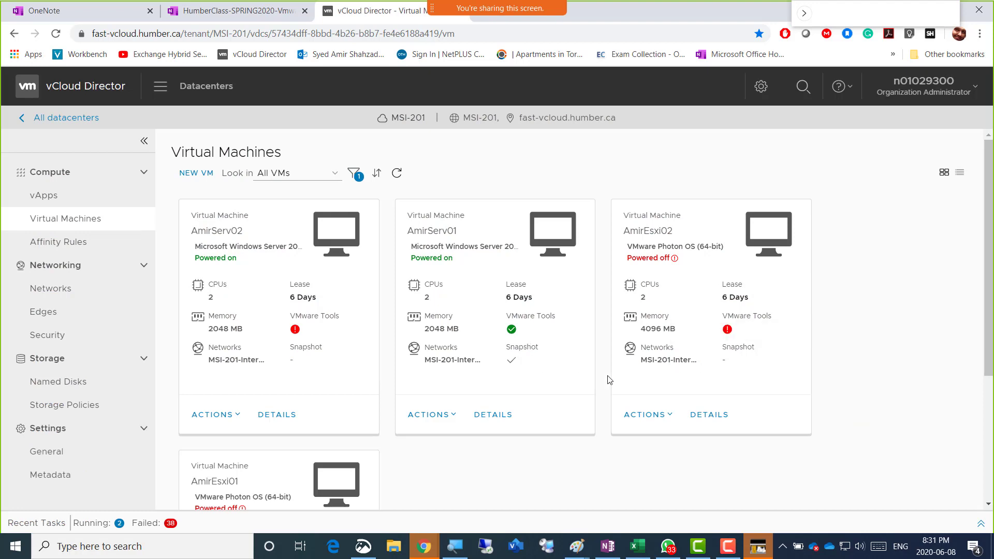
scroll(623, 434, "down", 1)
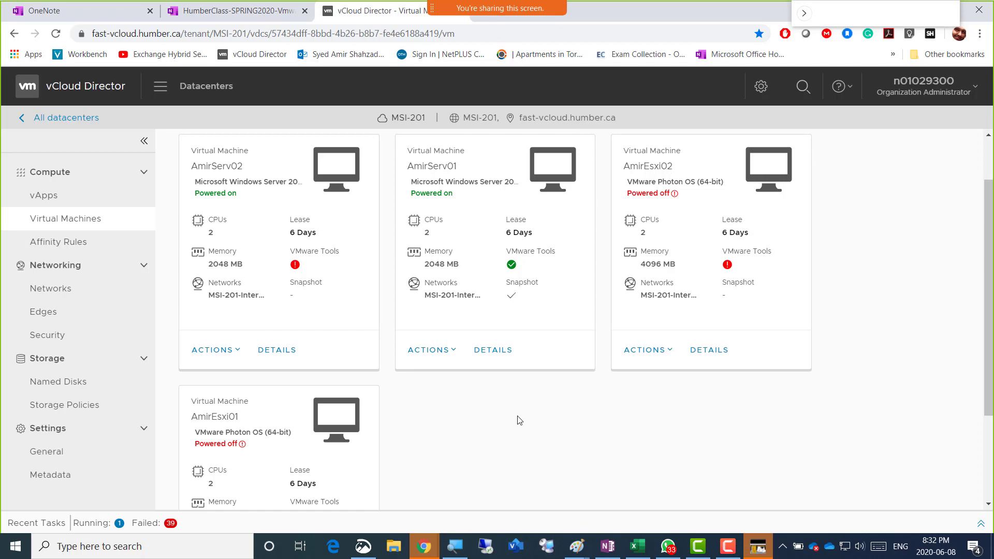
Capture a Snip & Sketch snip of the vCloud VM cards area
left_click(365, 550)
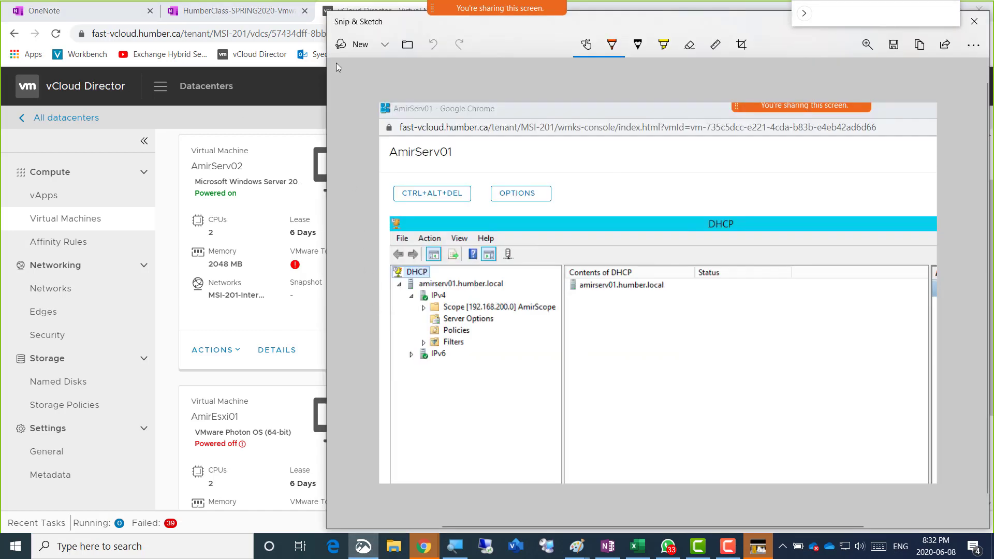
left_click(339, 45)
mouse_move(30, 68)
left_mouse_down()
mouse_move(844, 472)
mouse_move(873, 506)
left_mouse_up()
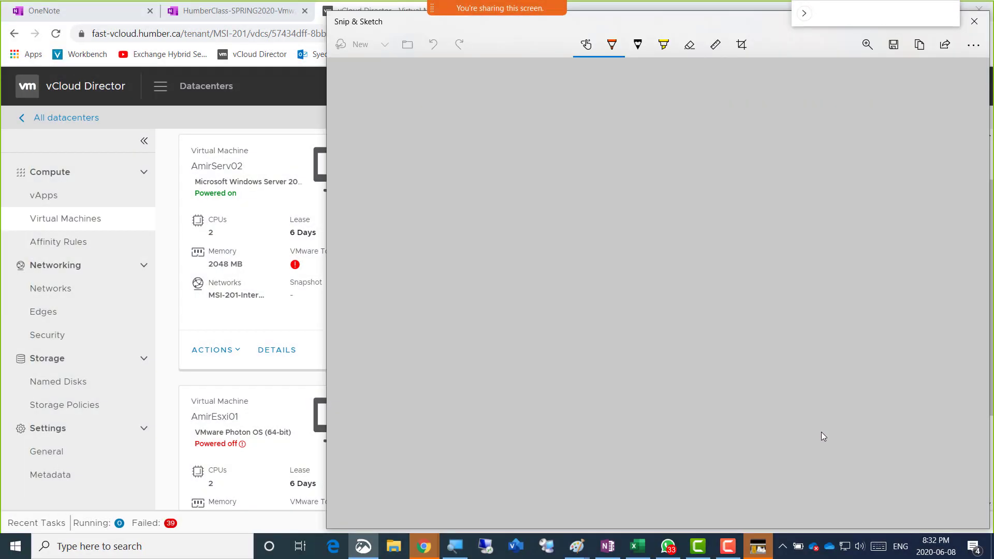
Draw orange arrows at AmirEsxi02's and AmirEsxi01's Powered off labels, then reposition the window
mouse_move(851, 289)
left_mouse_down()
mouse_move(827, 233)
mouse_move(840, 241)
left_mouse_up()
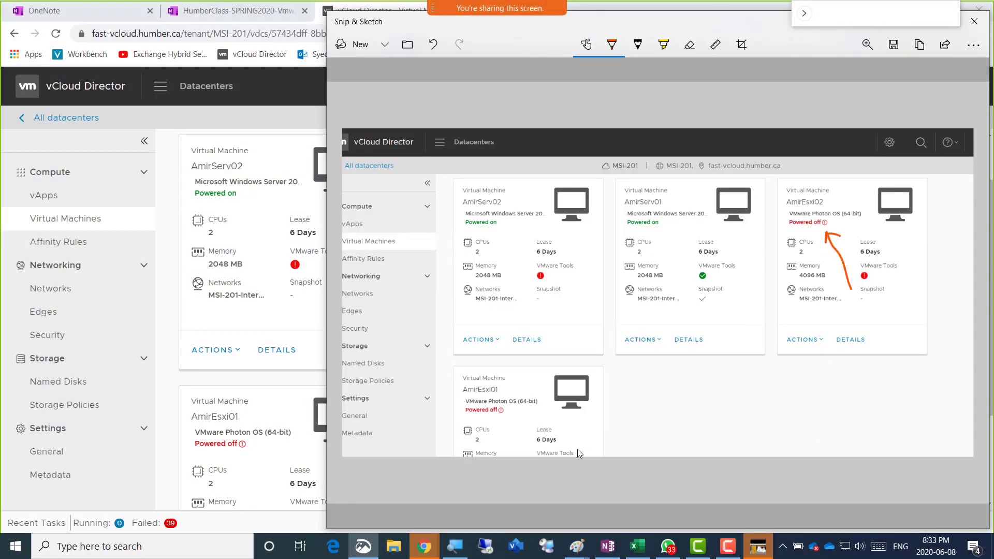
left_click_drag(523, 371, 504, 408)
left_click_drag(696, 23, 680, 24)
left_click_drag(625, 41, 684, 50)
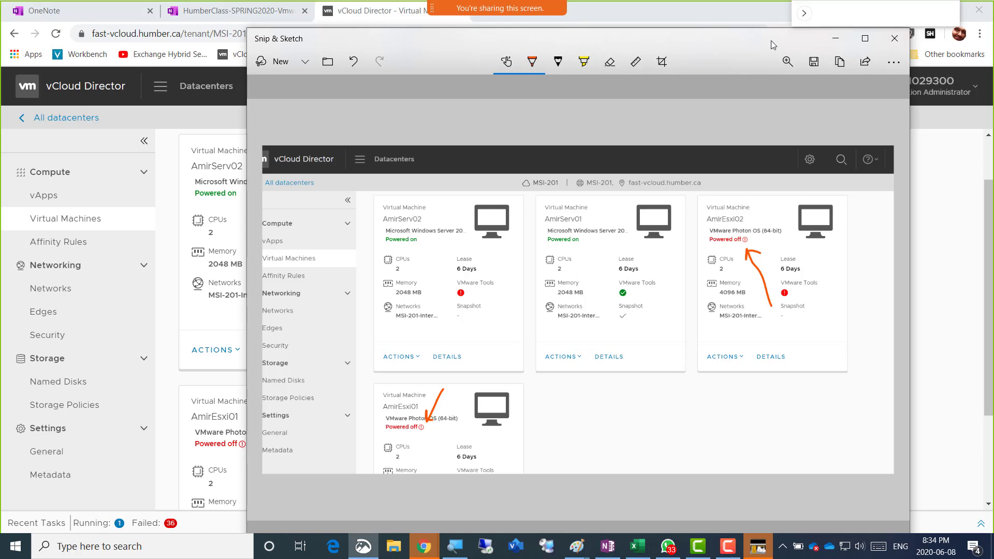
Hide the snip window and review the four VM cards' power states in vCloud Director
left_click(826, 42)
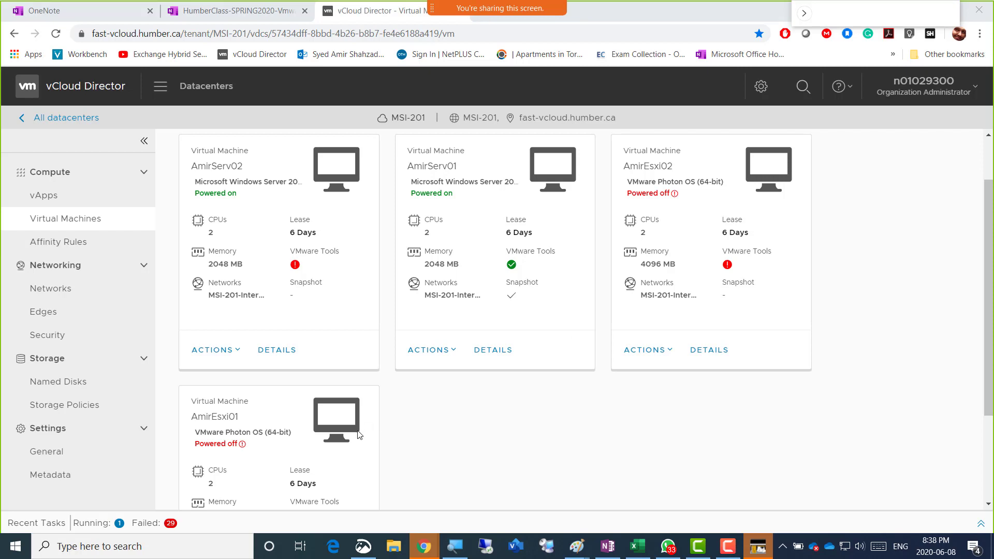
scroll(402, 424, "down", 1)
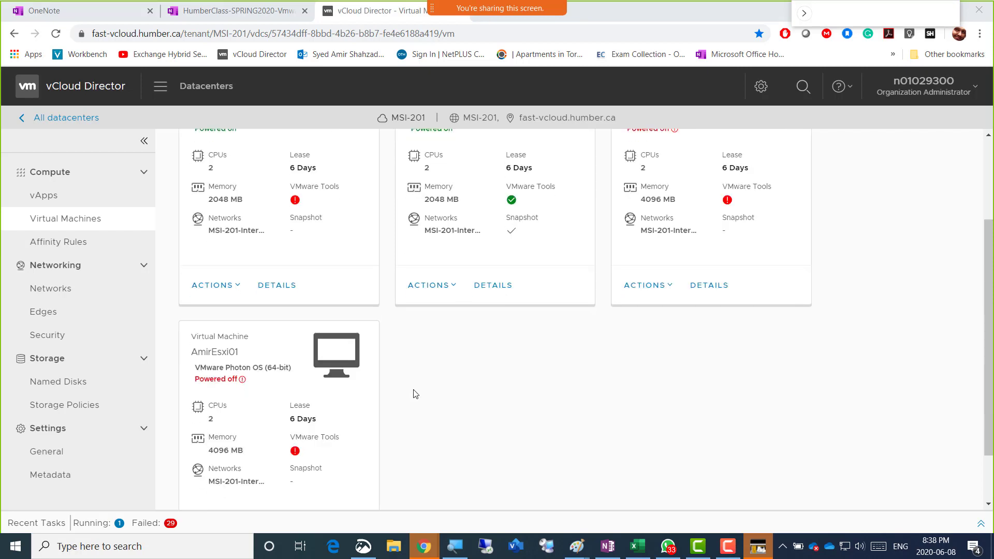
Power on AmirEsxi01 from its ACTIONS menu; it still shows Powered off
scroll(422, 392, "down", 1)
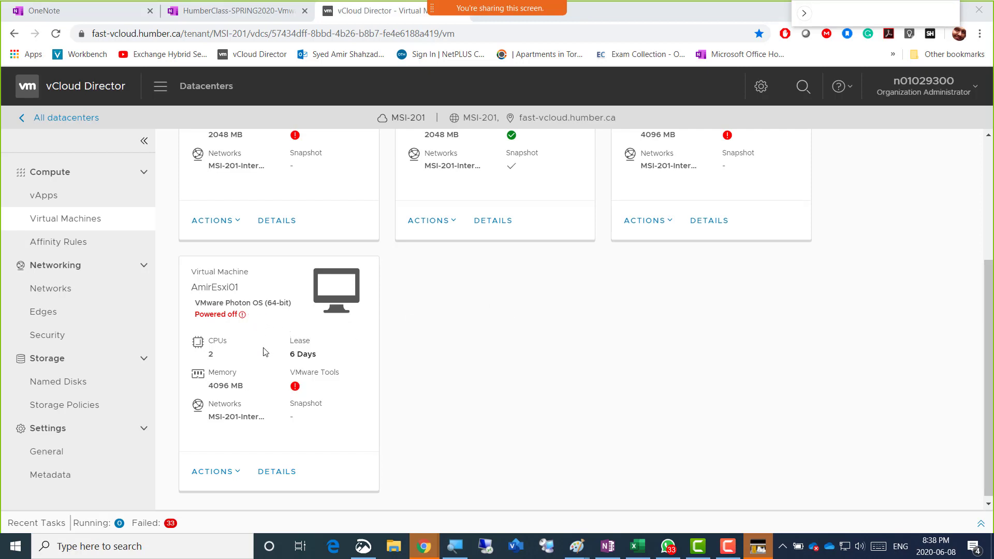
left_click(231, 474)
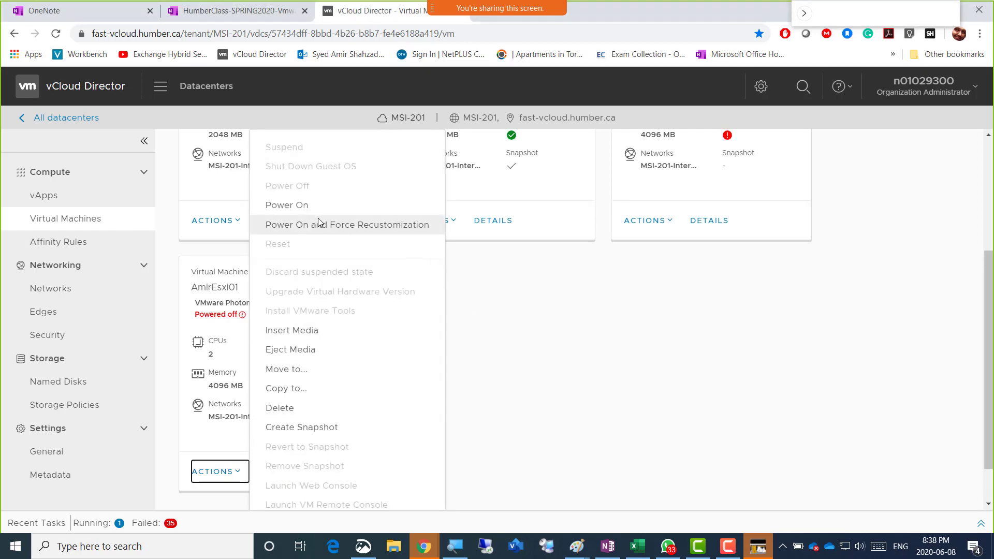
left_click(306, 208)
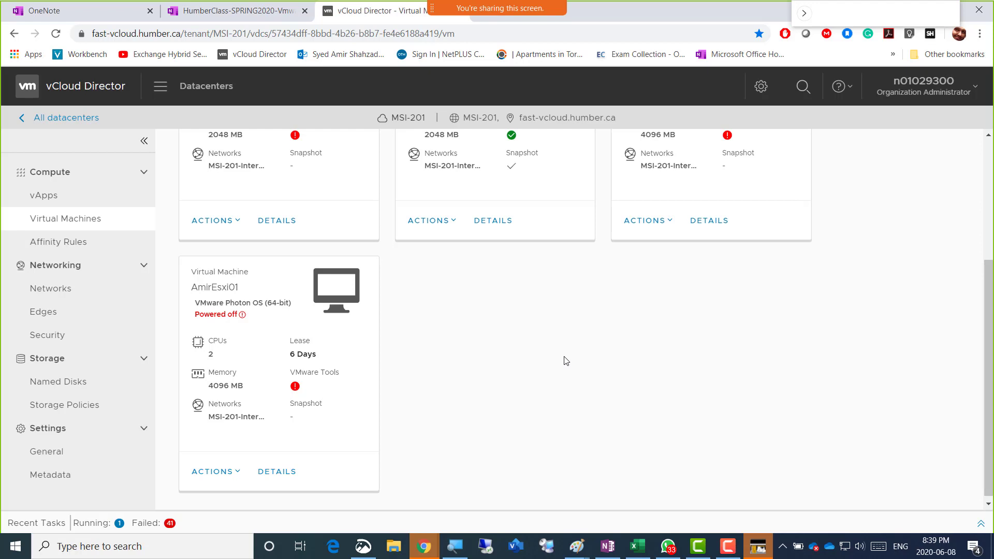
scroll(517, 326, "up", 4)
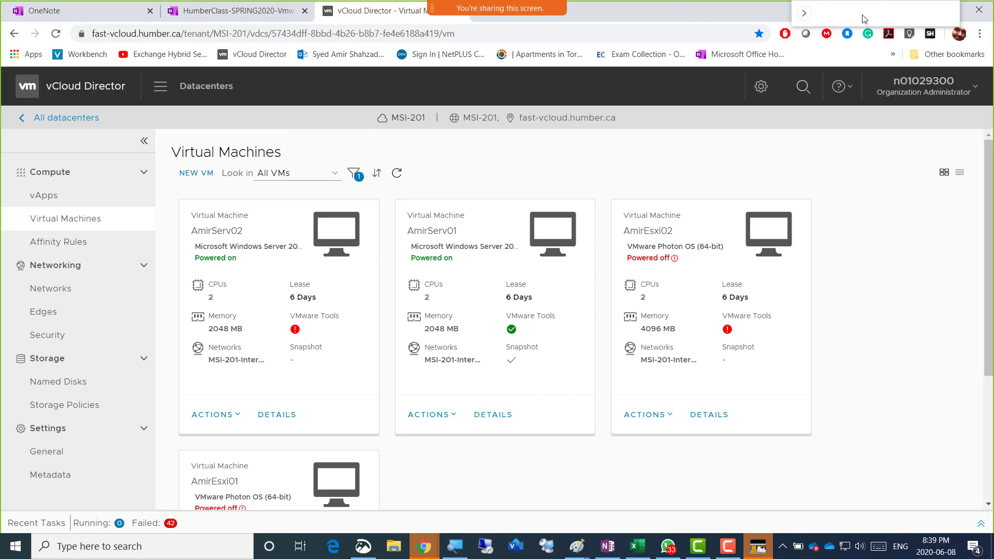
Minimize Chrome, OneNote, Paint and Server Manager, then close the IslamicFinder Athan window
left_click(917, 10)
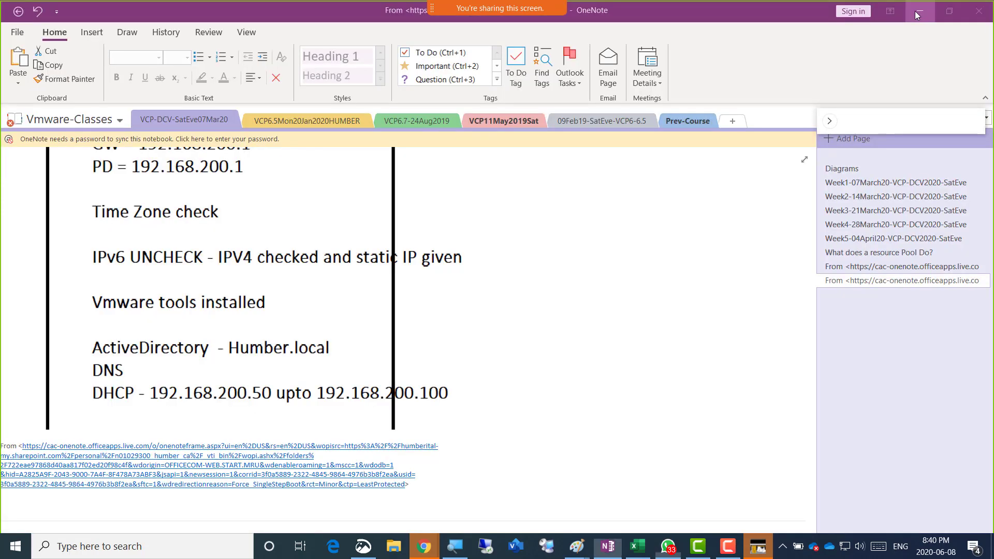
left_click(916, 13)
left_click(915, 13)
left_click(916, 13)
left_click(915, 12)
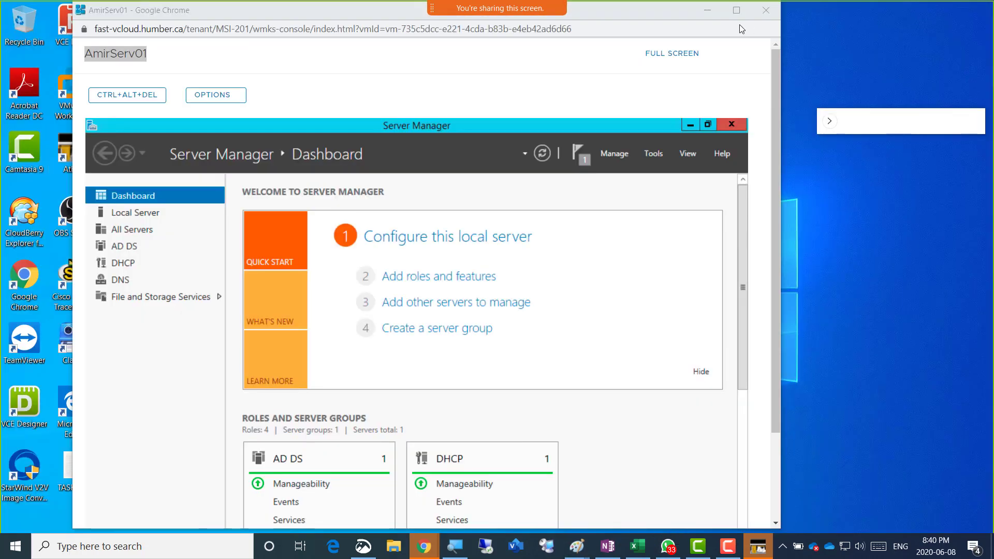
left_click(703, 13)
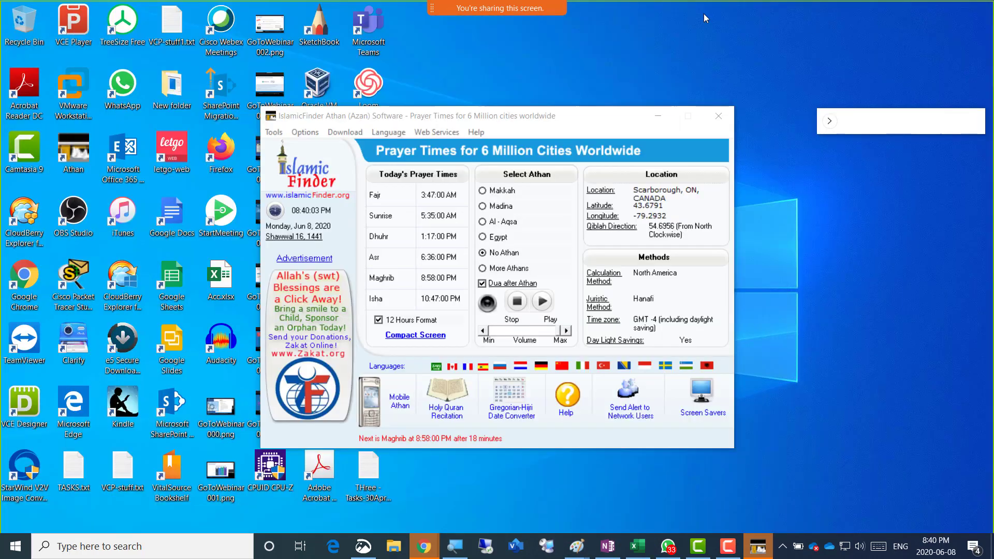
left_click(718, 116)
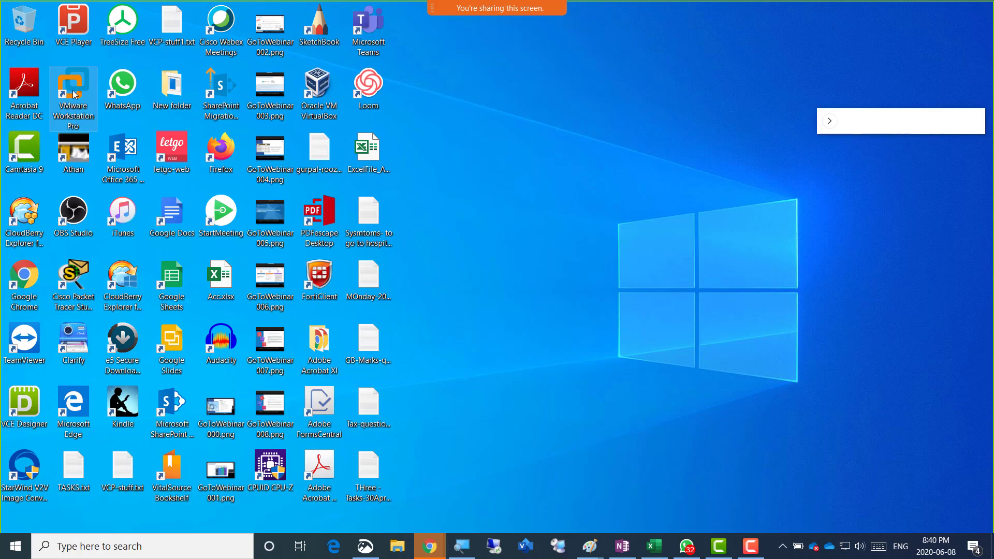
Launch VMware Workstation and narrow the Library pane to widen the details area
double_click(67, 113)
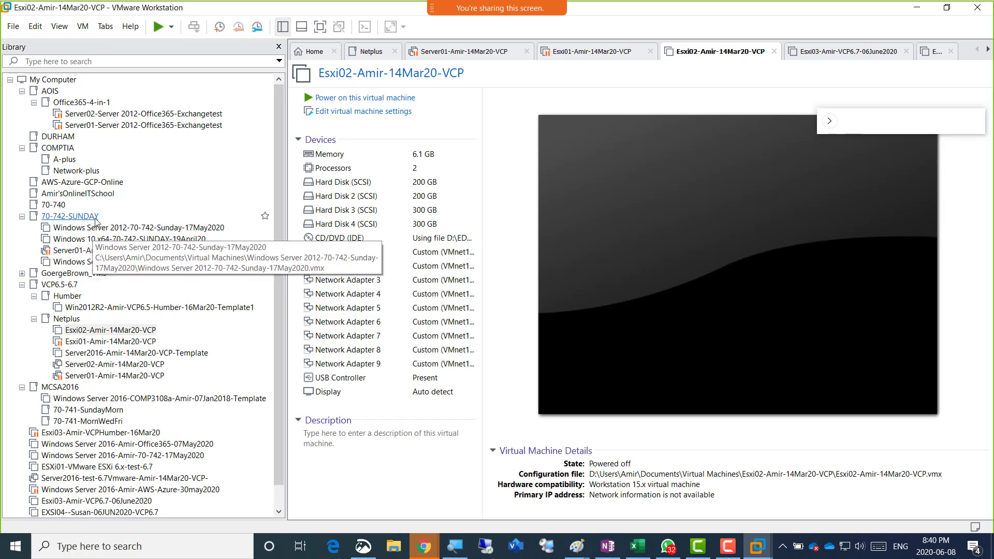
scroll(88, 233, "down", 1)
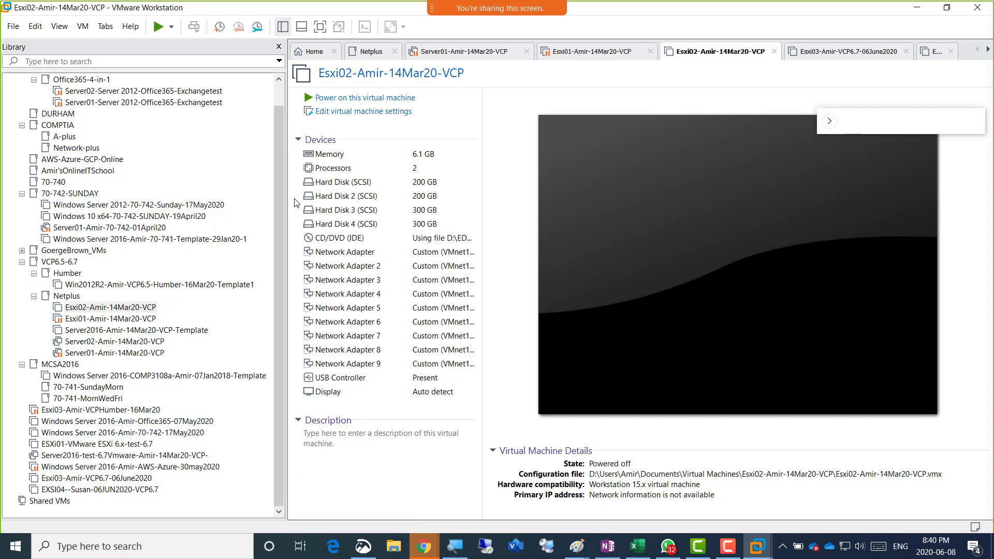
left_click_drag(285, 203, 130, 202)
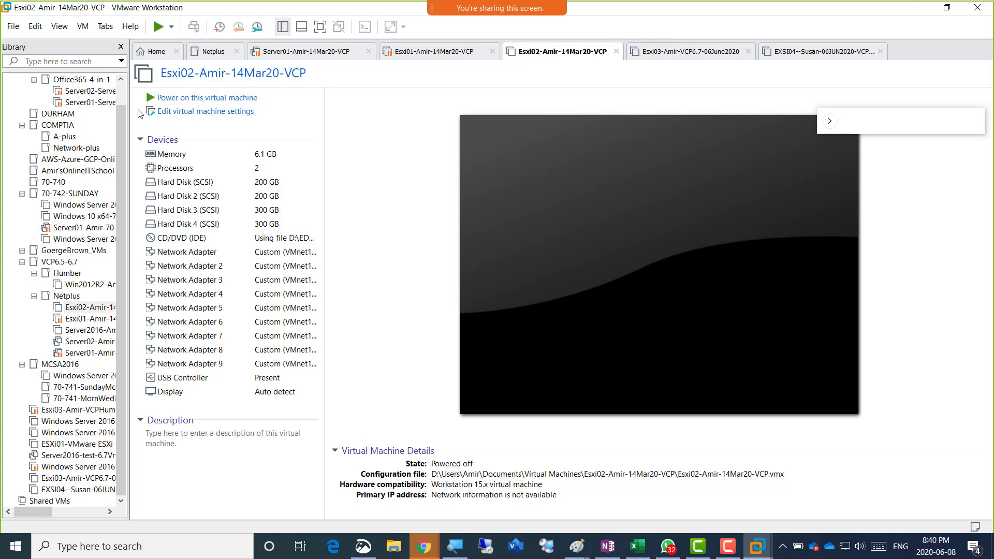
scroll(121, 117, "up", 1)
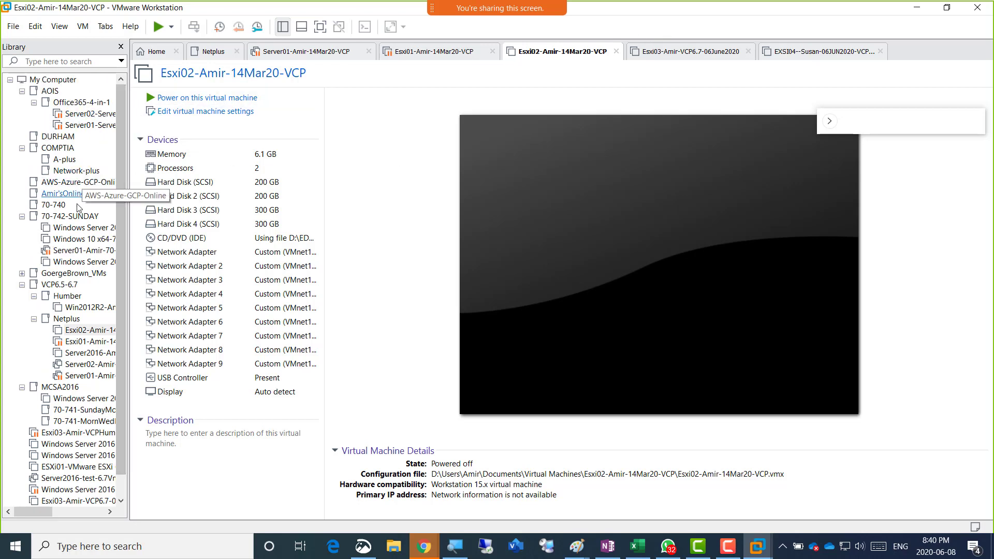
Adjust the VMware Workstation window and minimize it to reveal the desktop
left_click(862, 114)
left_click_drag(863, 113, 877, 88)
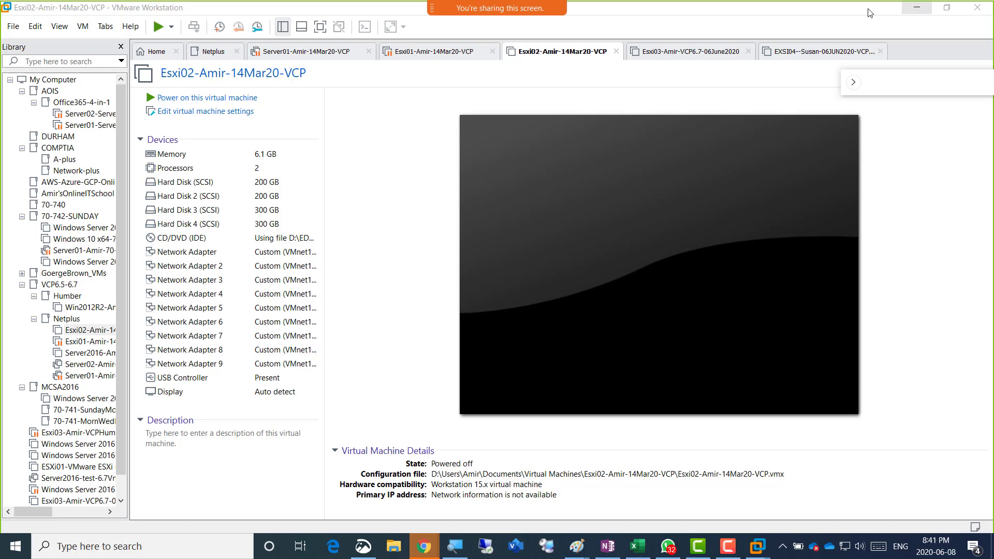
left_click(918, 10)
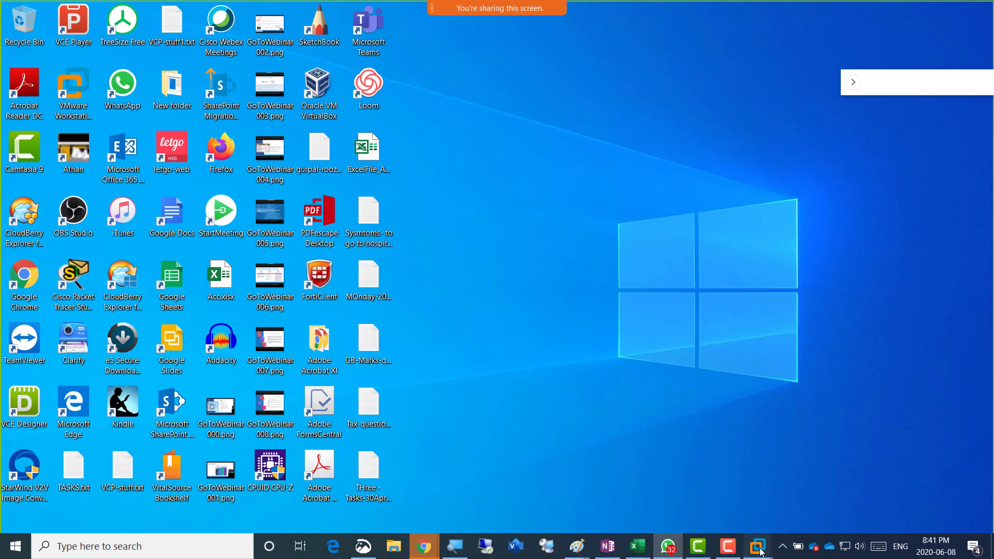
Bring the Chrome vCloud Director Virtual Machines window back to the front
mouse_move(761, 552)
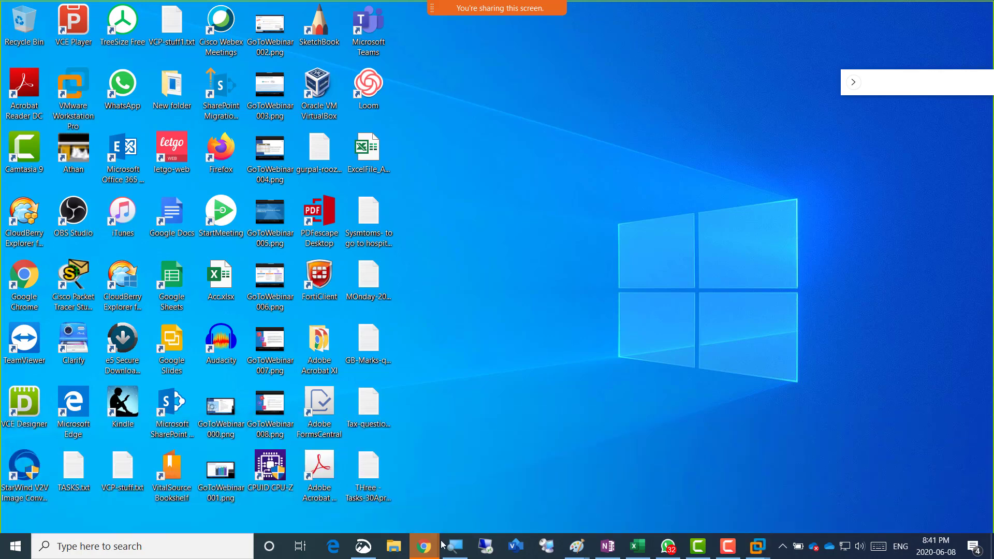
mouse_move(425, 553)
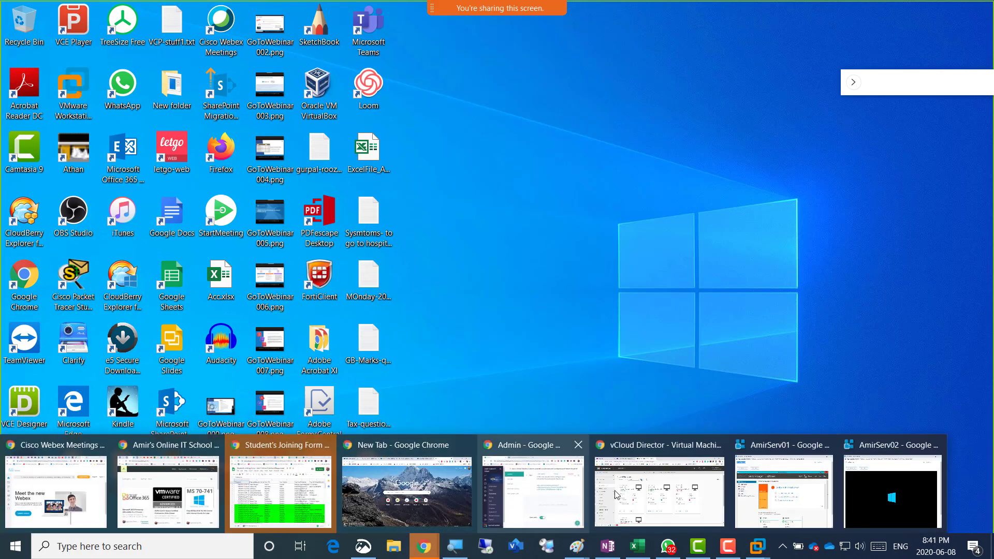
left_click(679, 508)
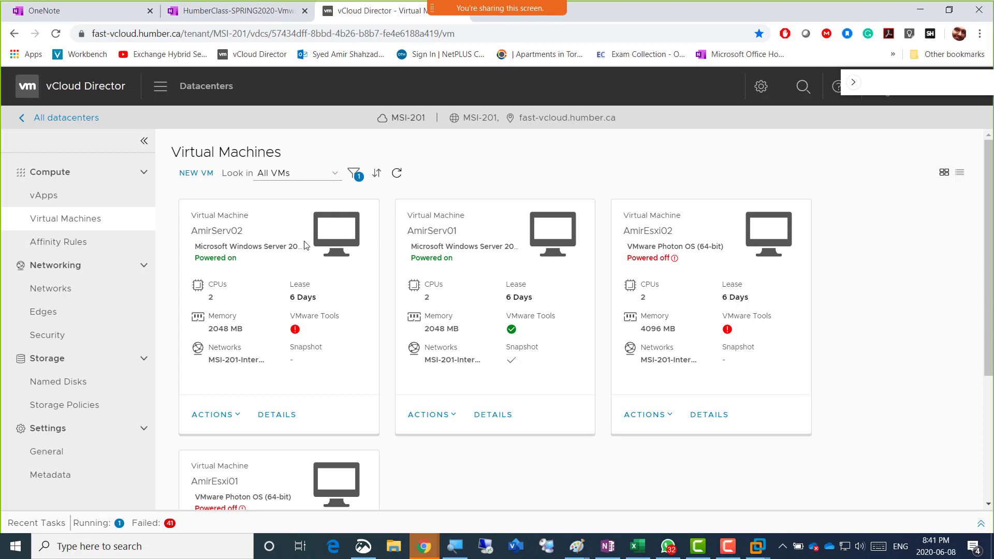
Open the AmirServ02 web console, retry the connection, then close it
left_click(331, 238)
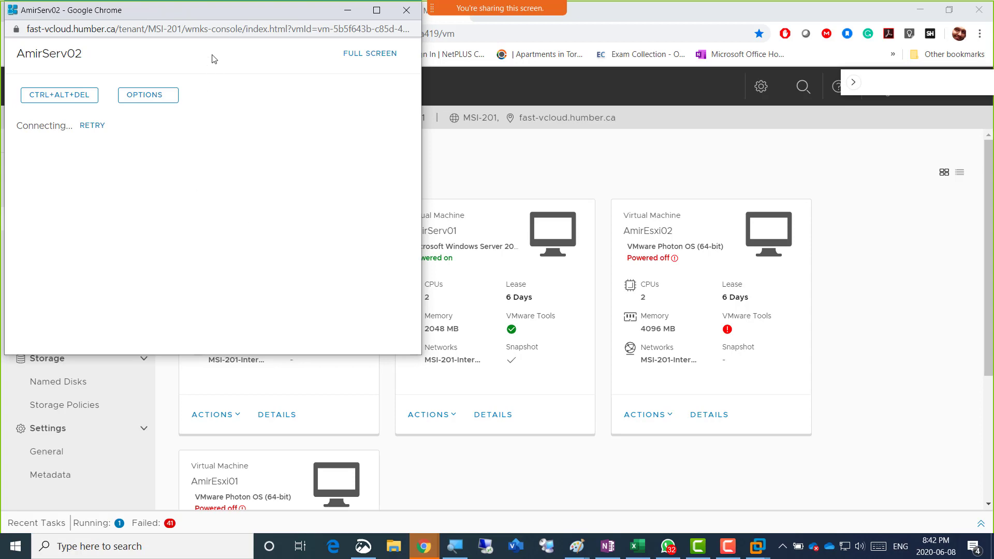
left_click_drag(214, 9, 490, 91)
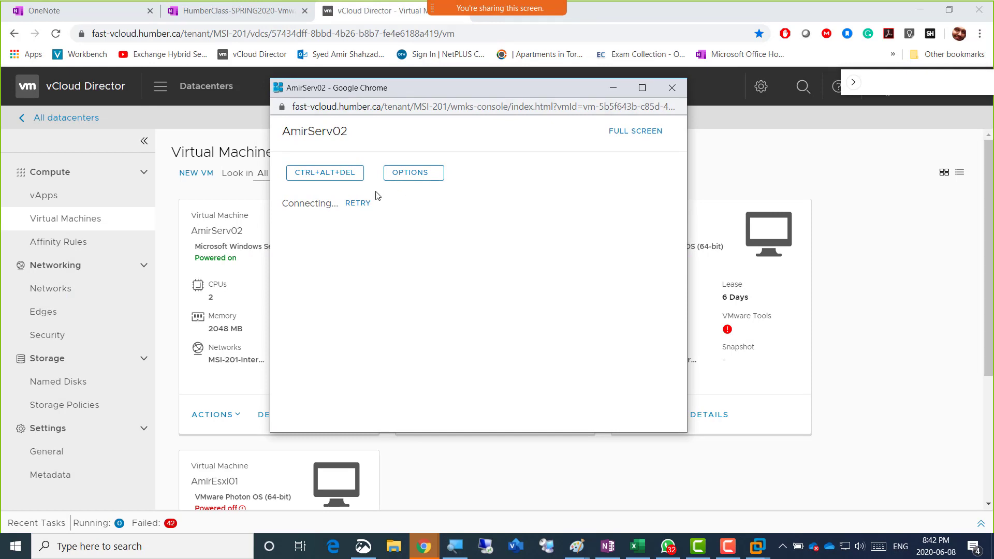
left_click(356, 203)
left_click(672, 88)
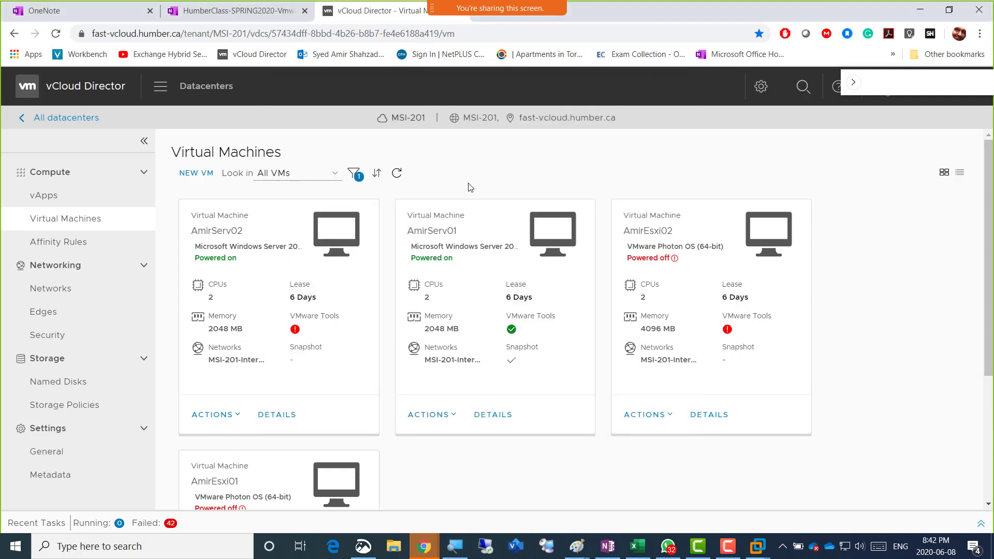
Retry the AmirServ02 console once more, close it, and reload the Virtual Machines page
left_click(331, 240)
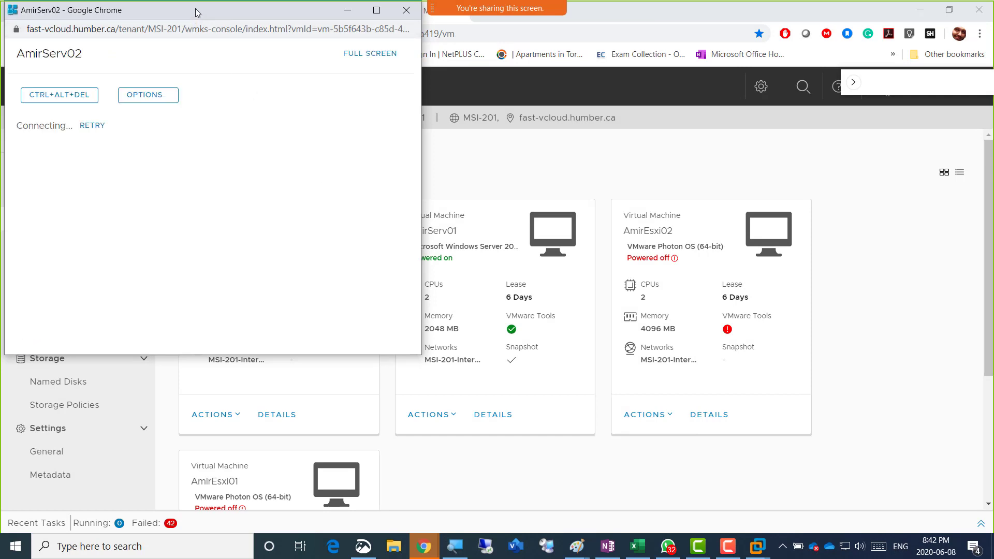
left_click_drag(199, 15, 342, 76)
left_click(240, 186)
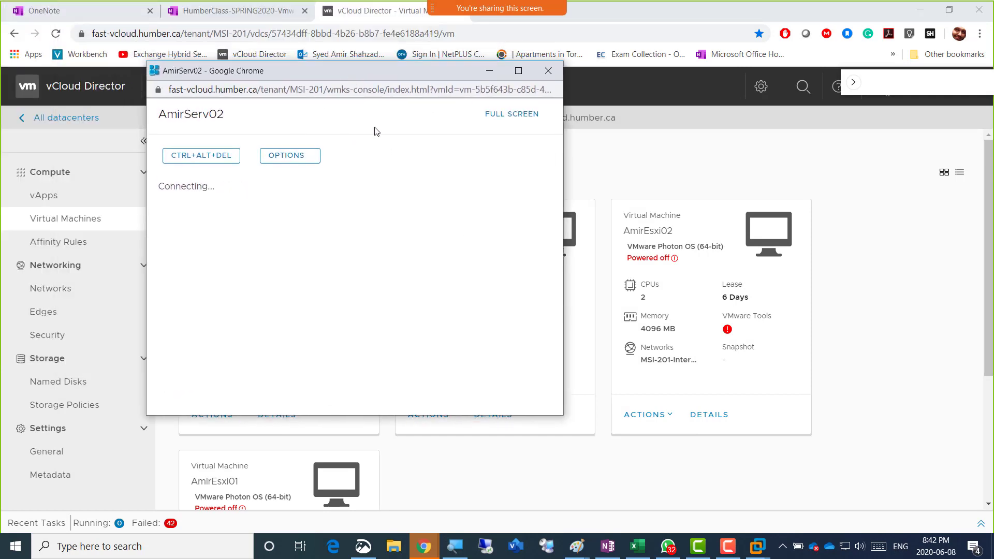
left_click(548, 71)
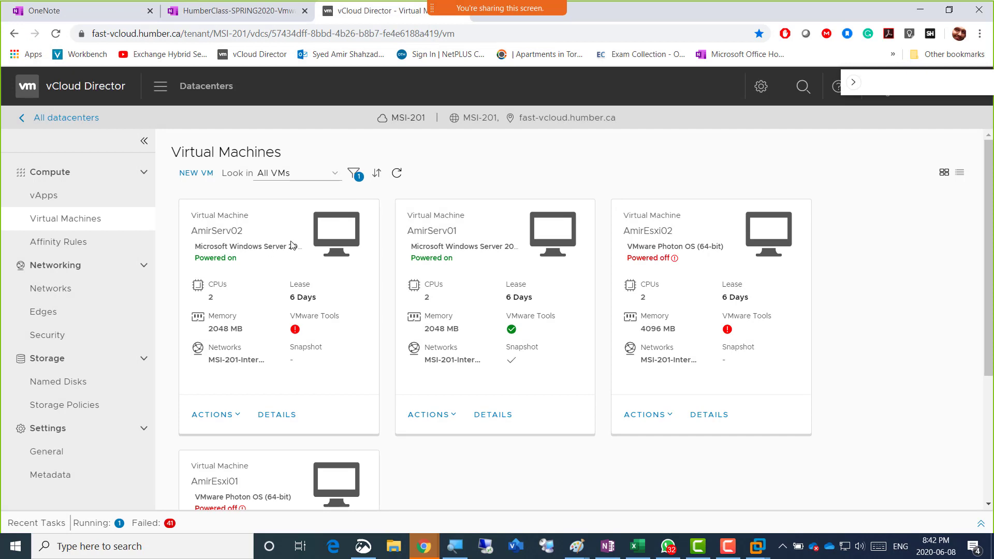
left_click(56, 33)
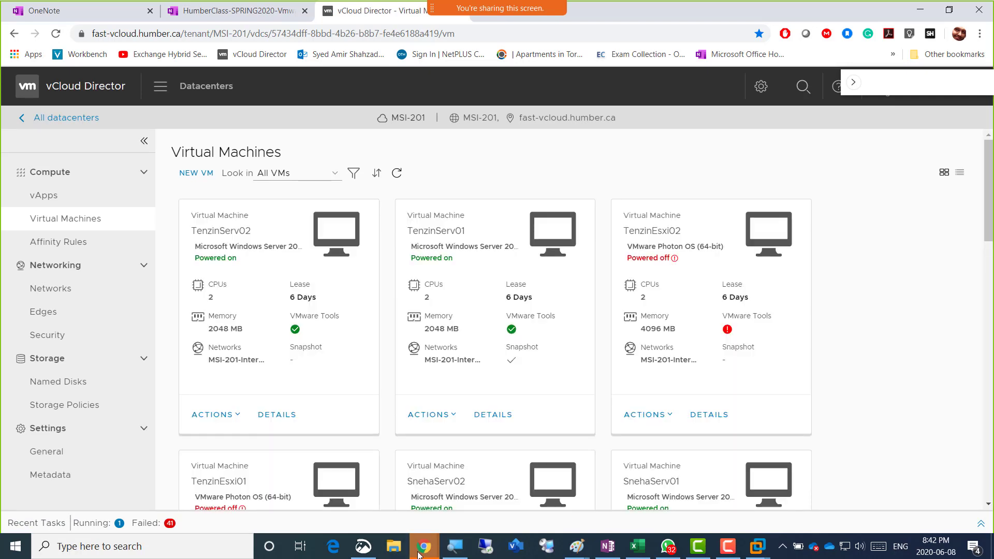
In the OneNote class notebook, select the eight 'On 2nd VM' task lines
left_click(227, 11)
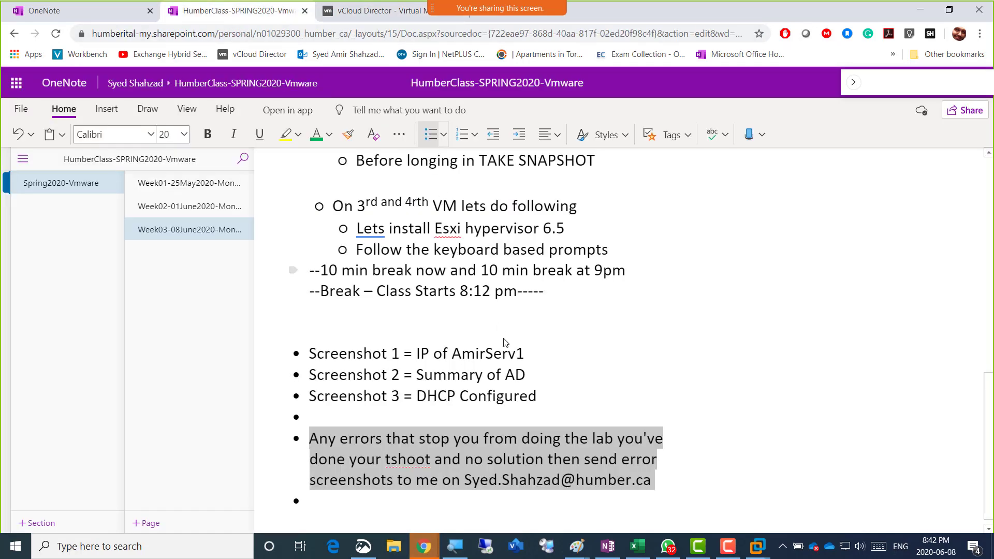
scroll(573, 304, "up", 4)
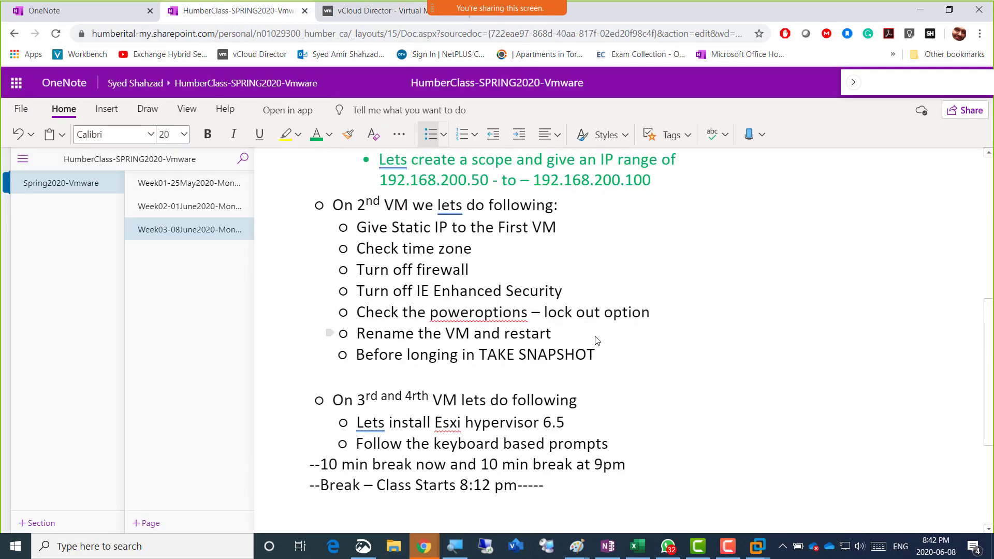
left_click_drag(600, 355, 331, 216)
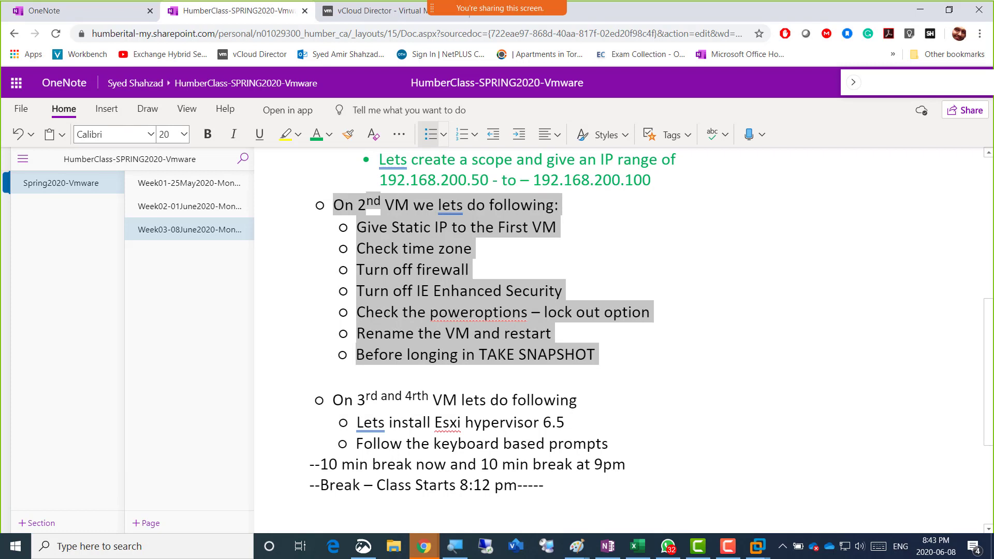
Bring up WhatsApp, then Alt+Tab to the AmirServ01 console window
left_click(668, 546)
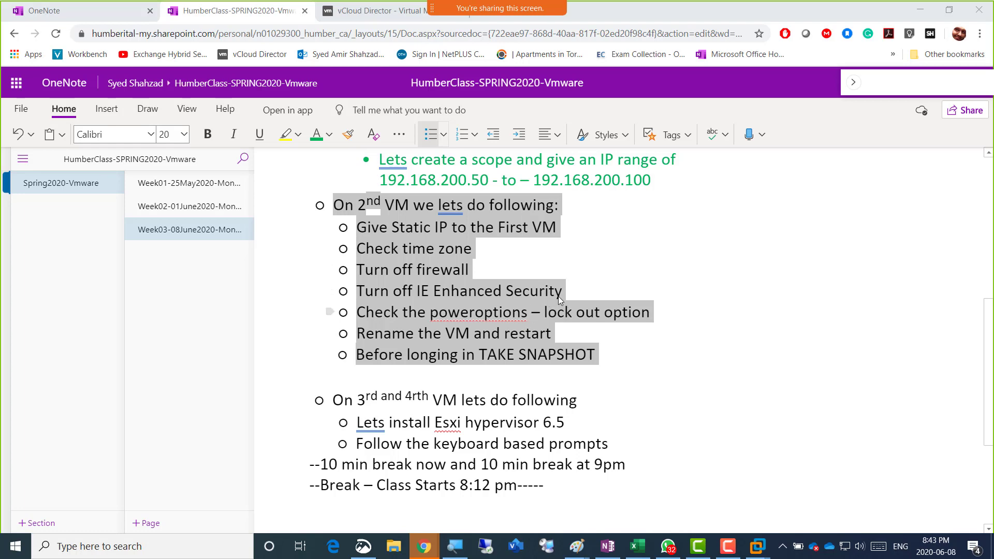
key("alt+Tab")
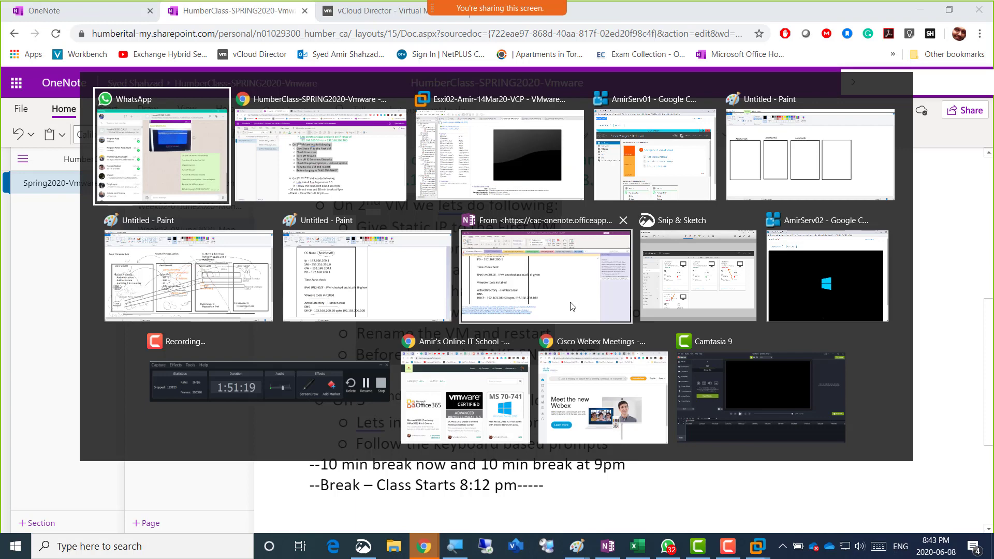
key("alt+Tab")
key("alt+Tab")
key("alt+Tab")
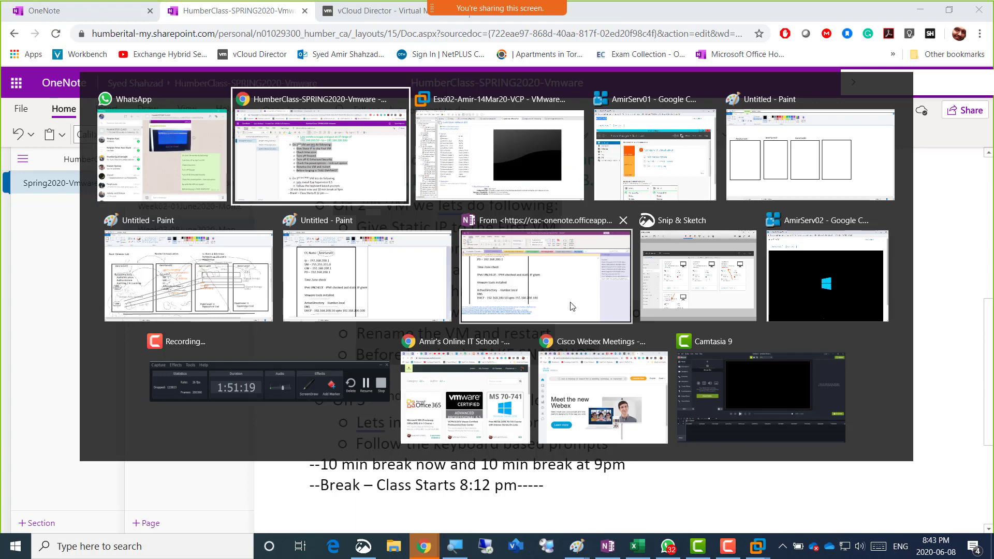
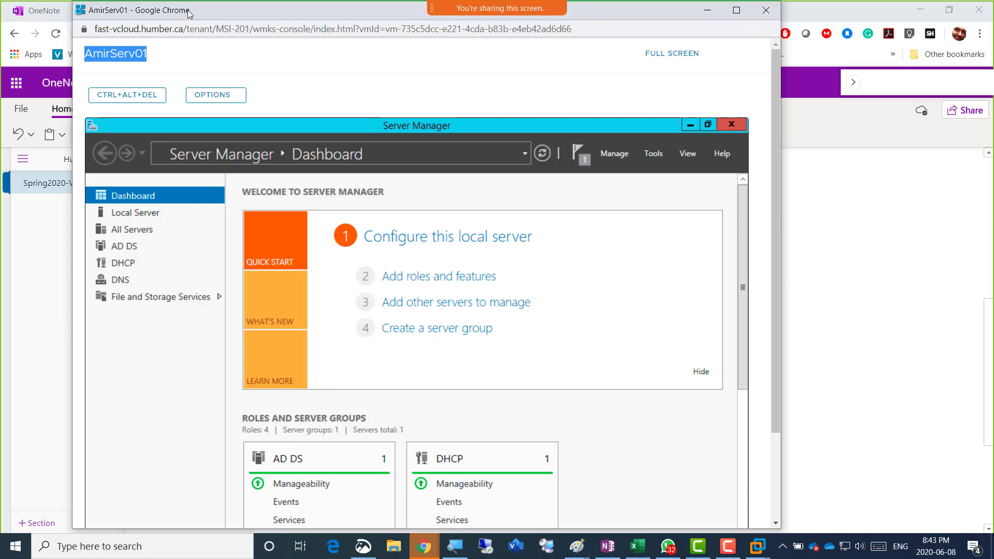
Minimize the AmirServ01 console and return to the vCloud Director Virtual Machines page
left_click_drag(189, 14, 192, 55)
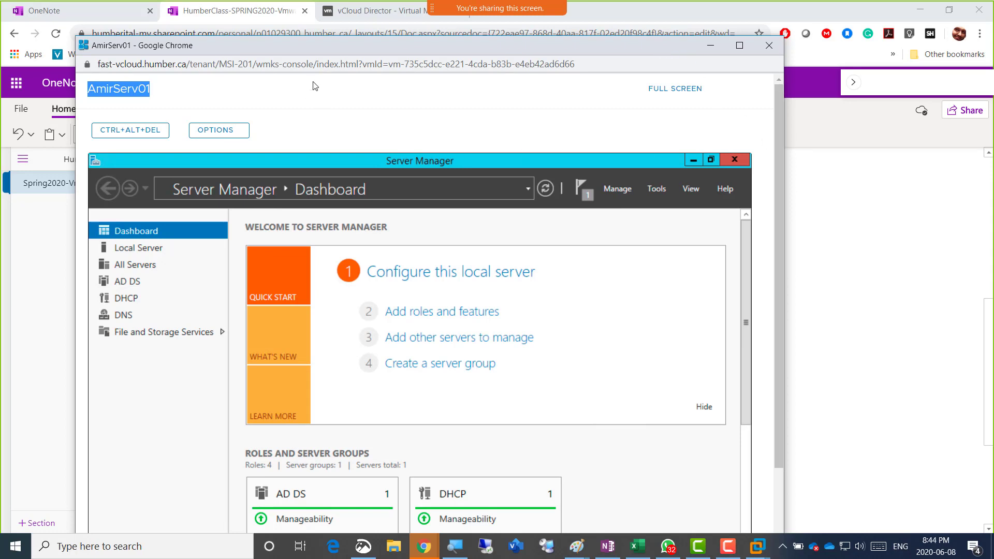
left_click(712, 45)
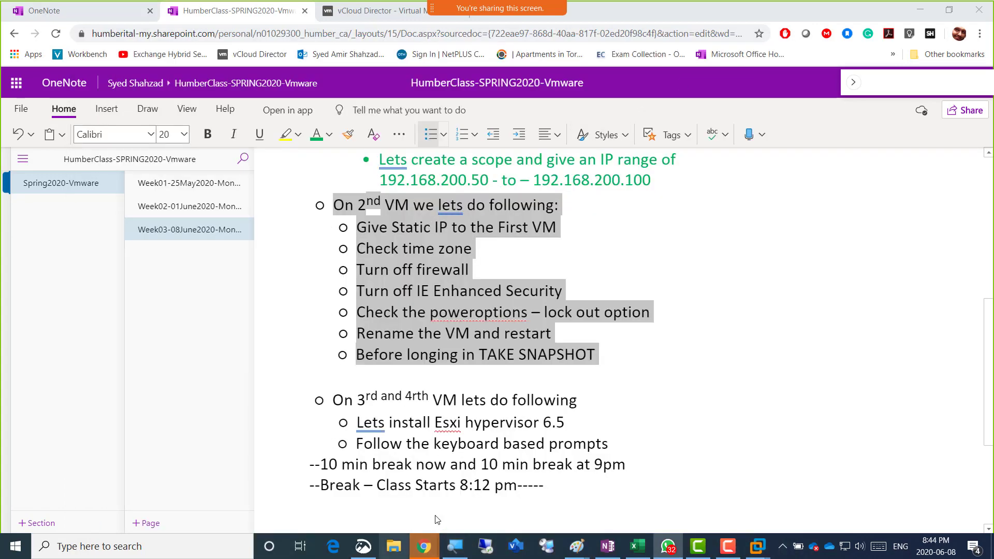
left_click(360, 16)
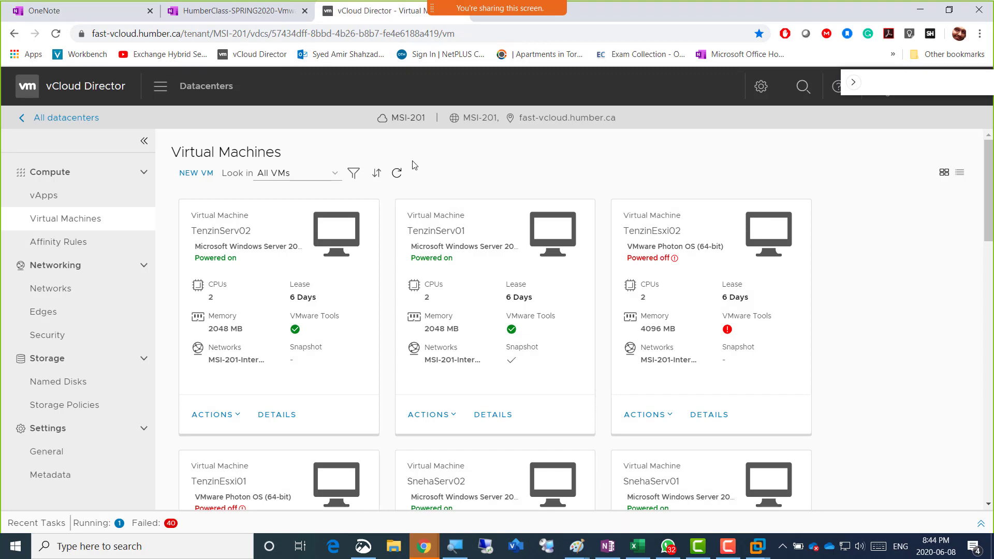
Filter the VM list by name 'Am' and launch AmirServ02's web console
left_click(353, 174)
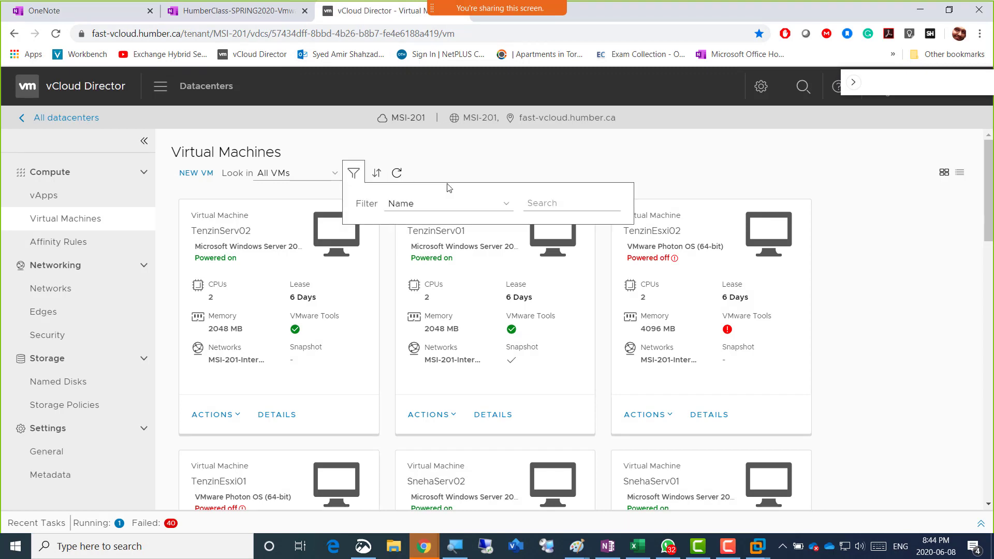
left_click(549, 203)
type("Amir")
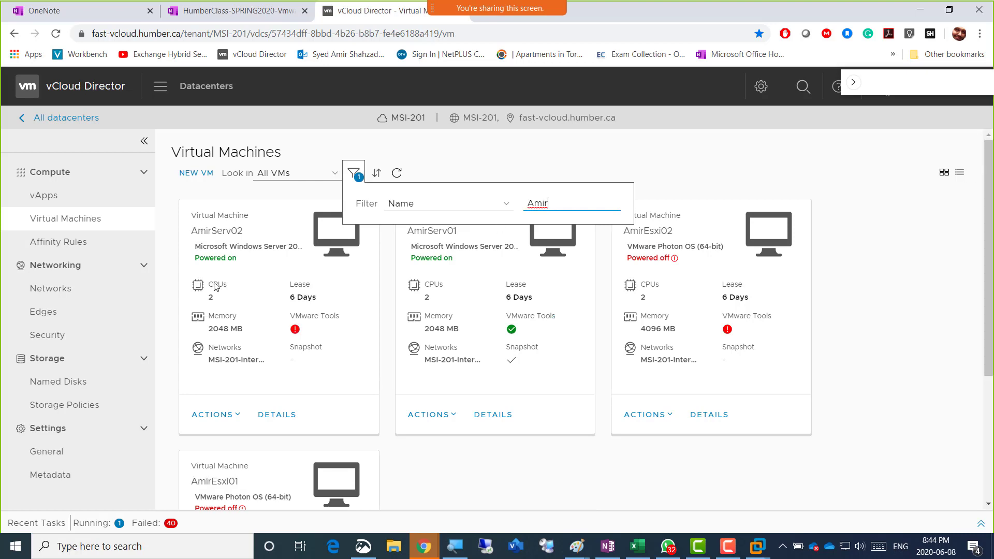
left_click(319, 241)
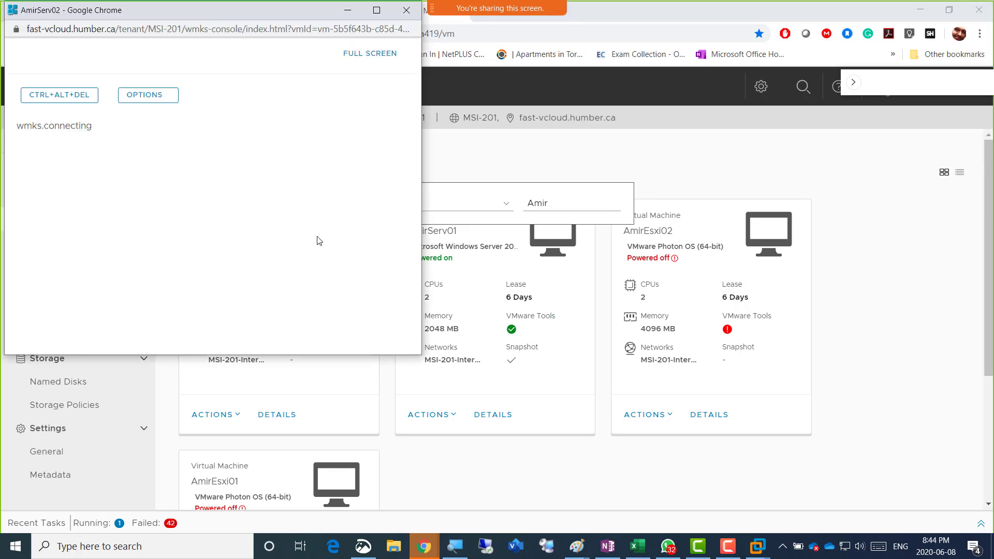
Retry the AmirServ02 console connection repeatedly
left_click(94, 128)
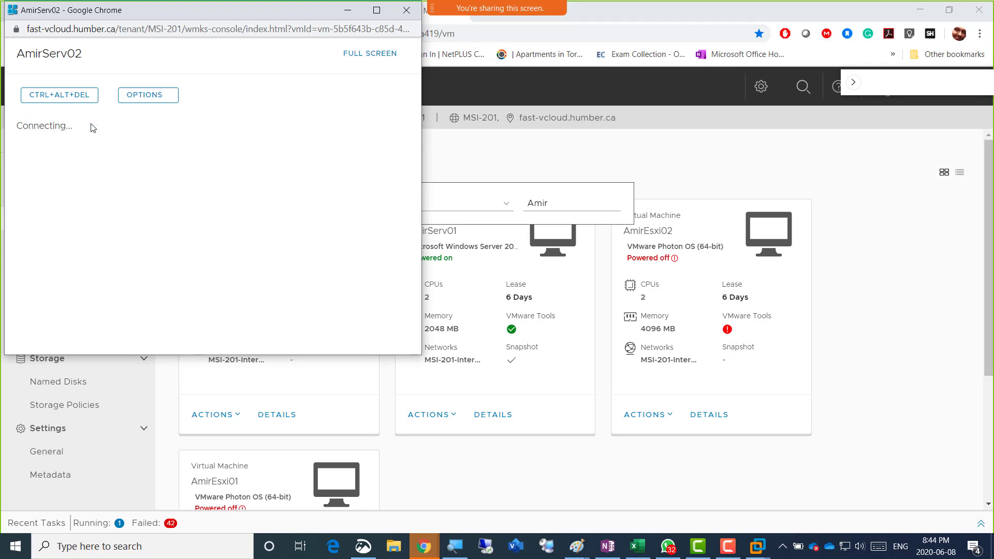
left_click(93, 129)
left_click(94, 127)
left_click(94, 128)
left_click(94, 128)
left_click(94, 128)
left_click(94, 127)
left_click(94, 128)
Close the stalled console, dismiss the filter, and reopen AmirServ02's web console
left_click(406, 11)
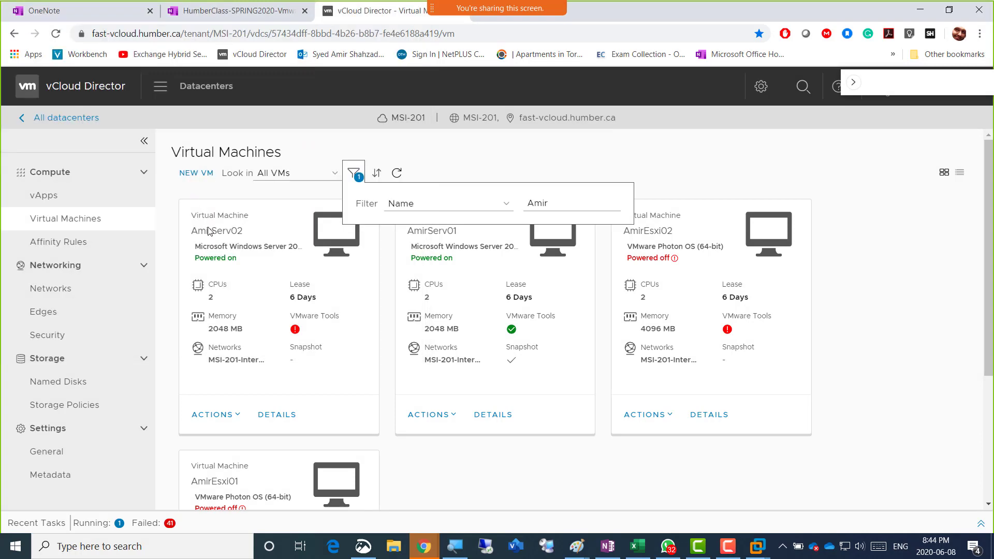
left_click(483, 157)
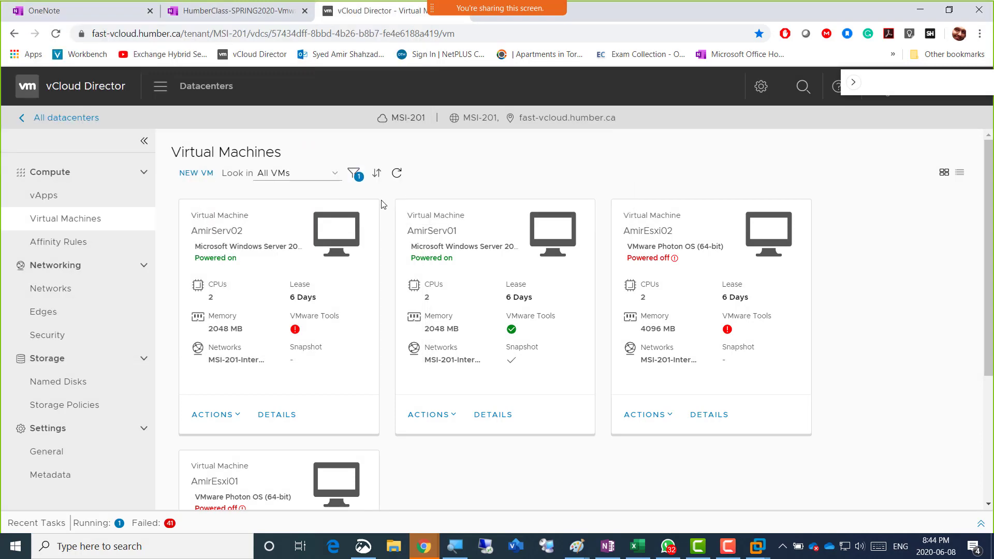
left_click(340, 229)
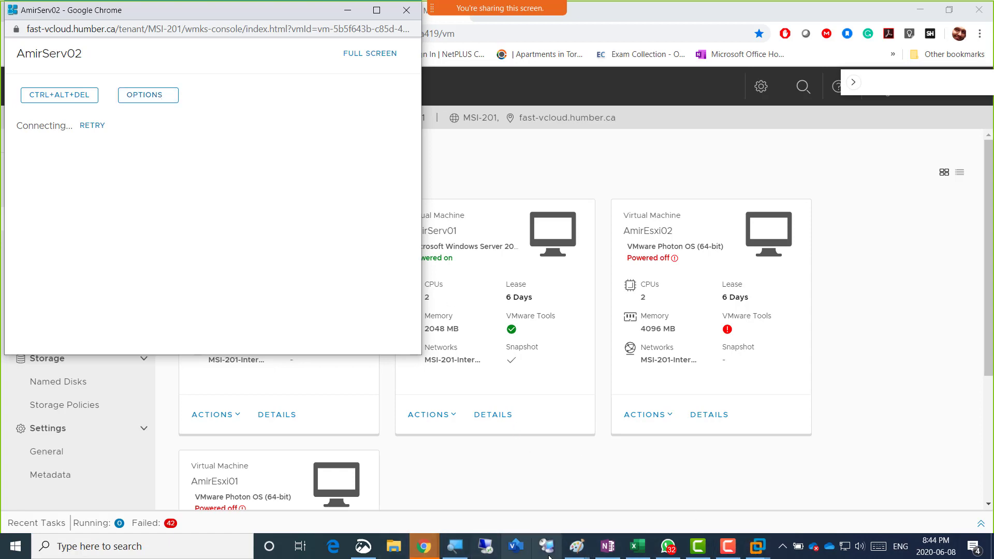
left_click(581, 550)
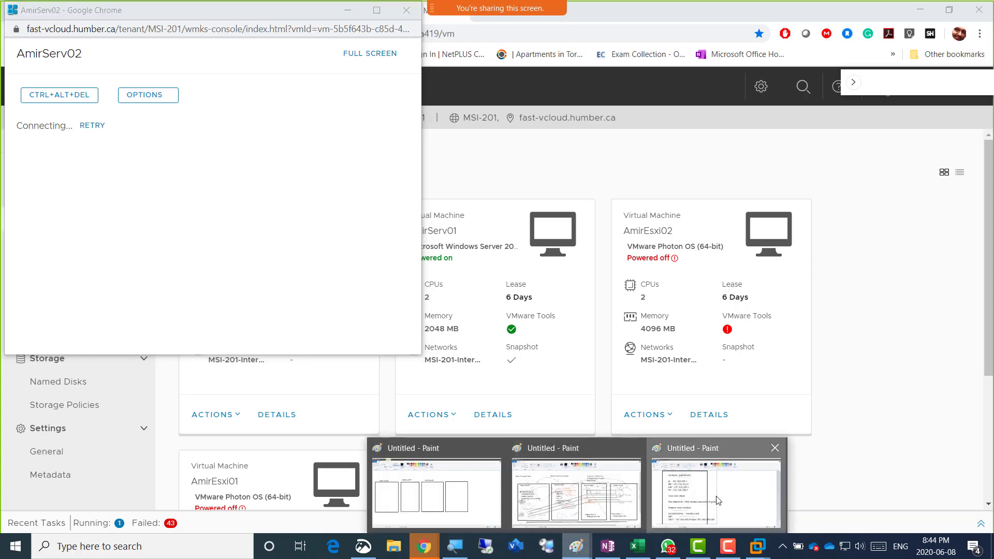
Open a new, maximized Paint window in front of the AmirServ01 notes drawing
left_click(720, 498)
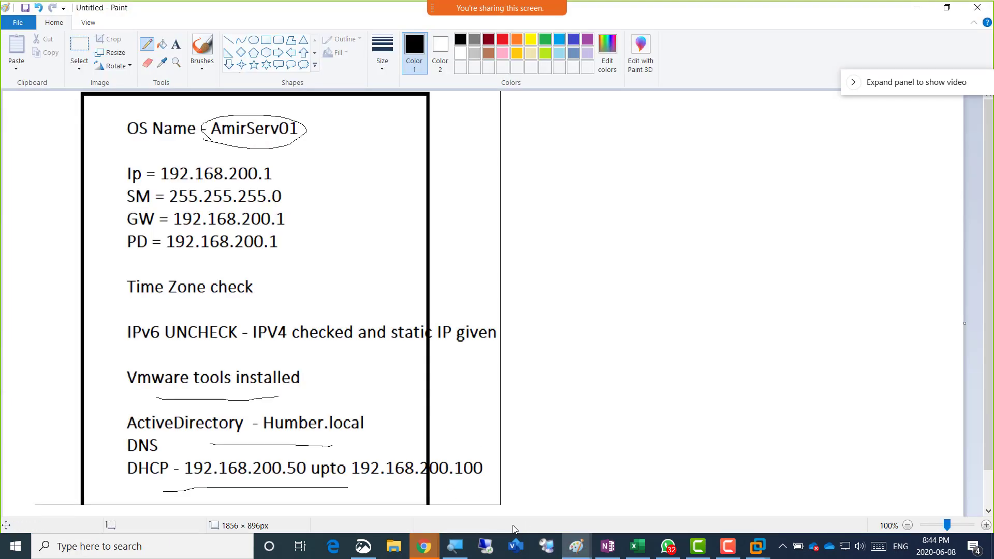
left_click(266, 43)
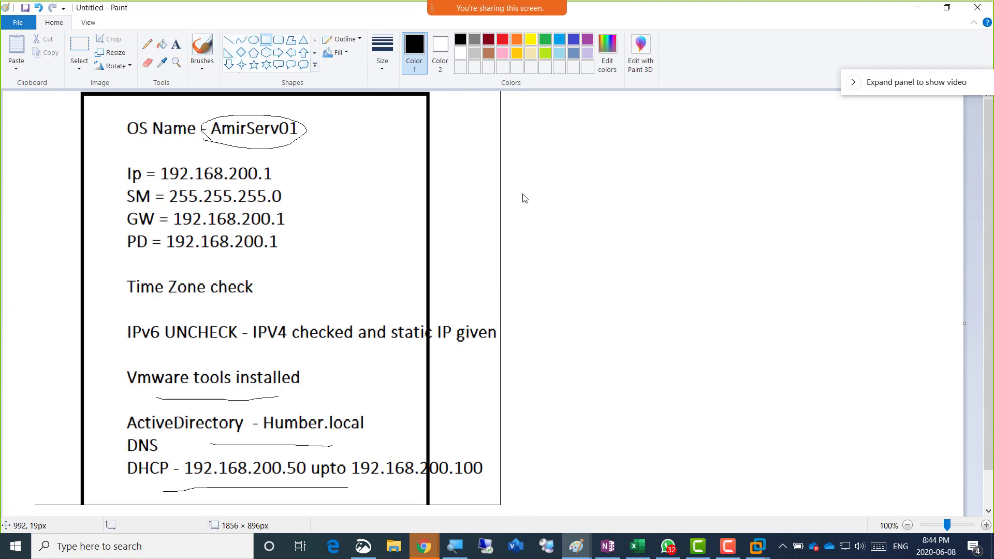
right_click(576, 547)
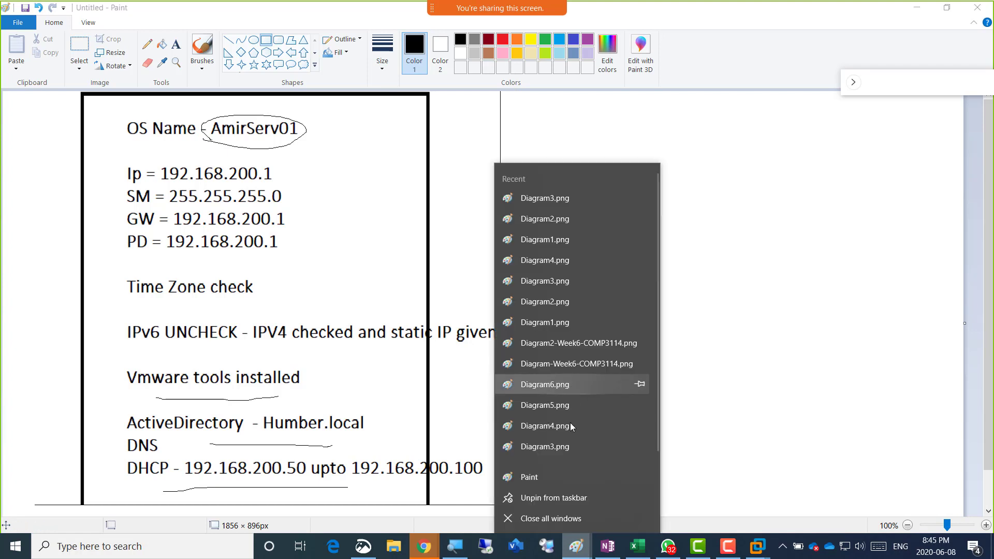
left_click(549, 477)
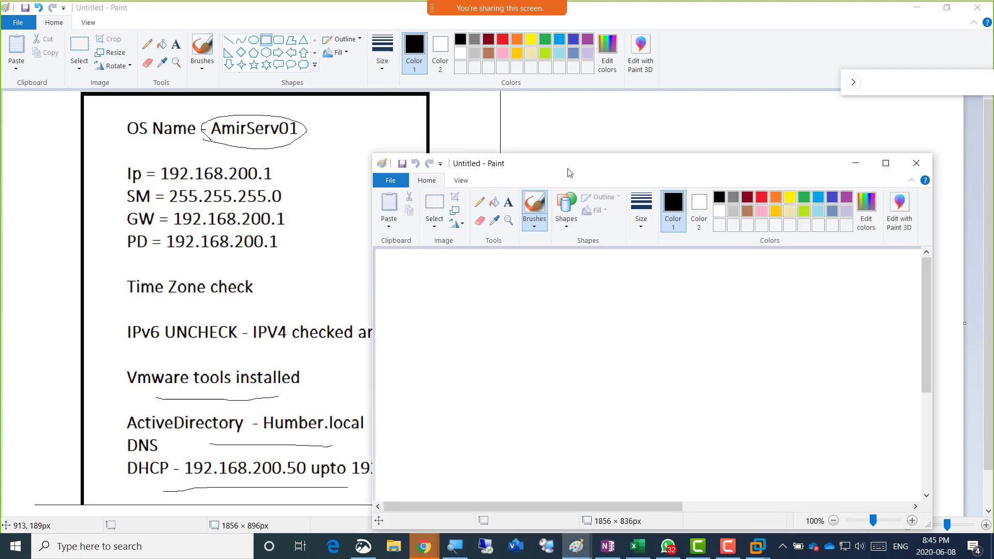
double_click(567, 168)
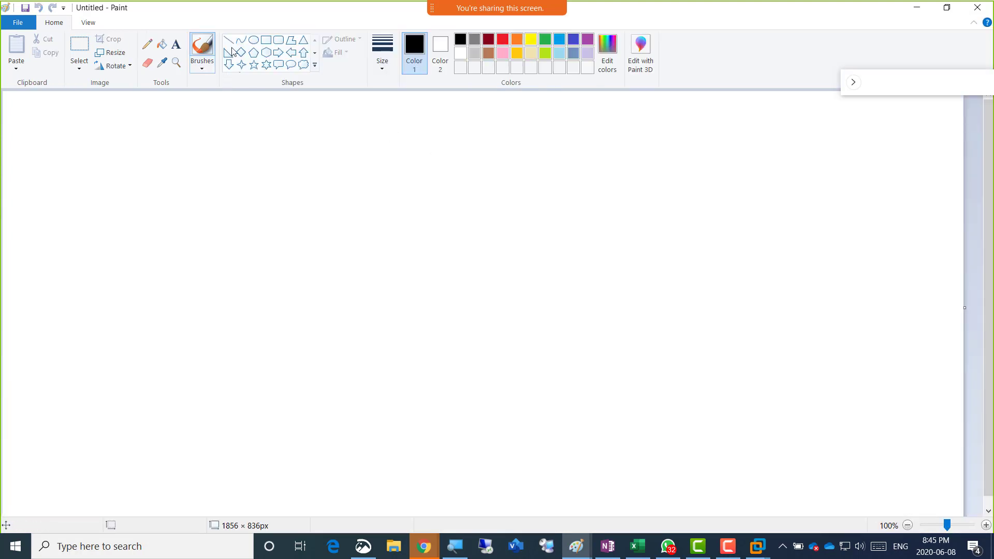
Draw a large rectangle and start a text box inside it headed 'AmirServ1'
left_click(265, 40)
mouse_move(218, 109)
left_mouse_down()
mouse_move(698, 380)
mouse_move(663, 498)
mouse_move(627, 503)
left_mouse_up()
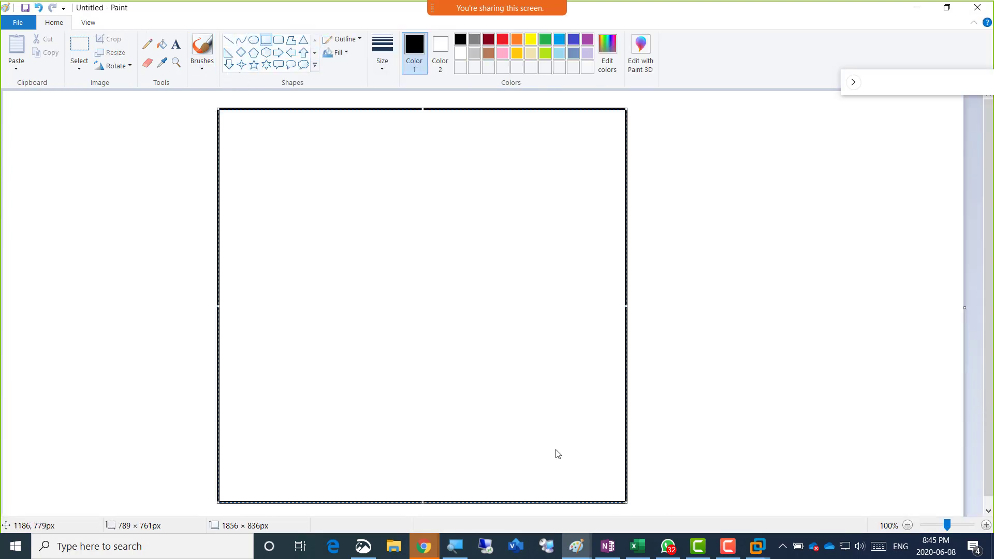
left_click(175, 44)
left_click(249, 143)
type("Am")
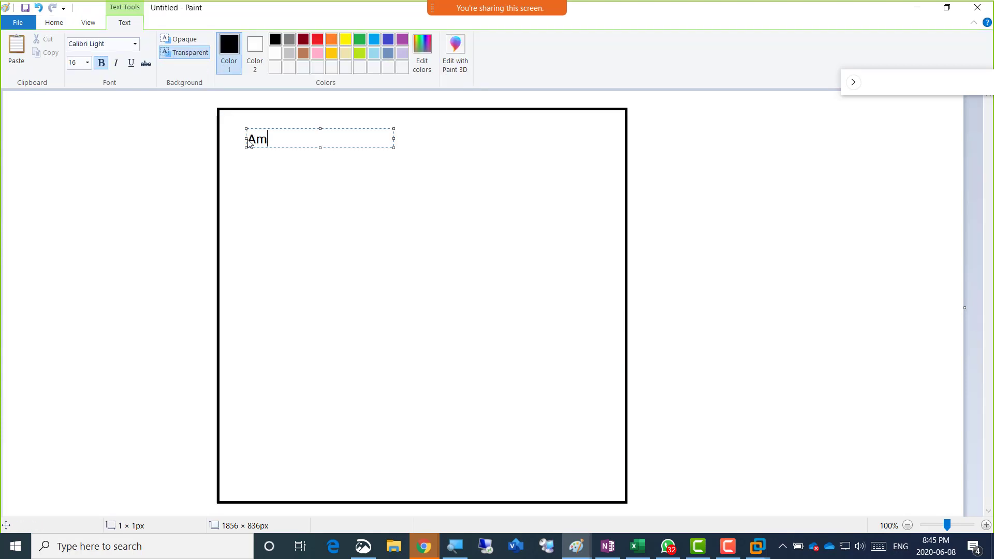
type("irServ1")
key("Return")
key("Return")
List IP = 192.168.200.2, SM = 255.255.255.0, GW and PD = 192.168.200.1, then return to the notes
type("192")
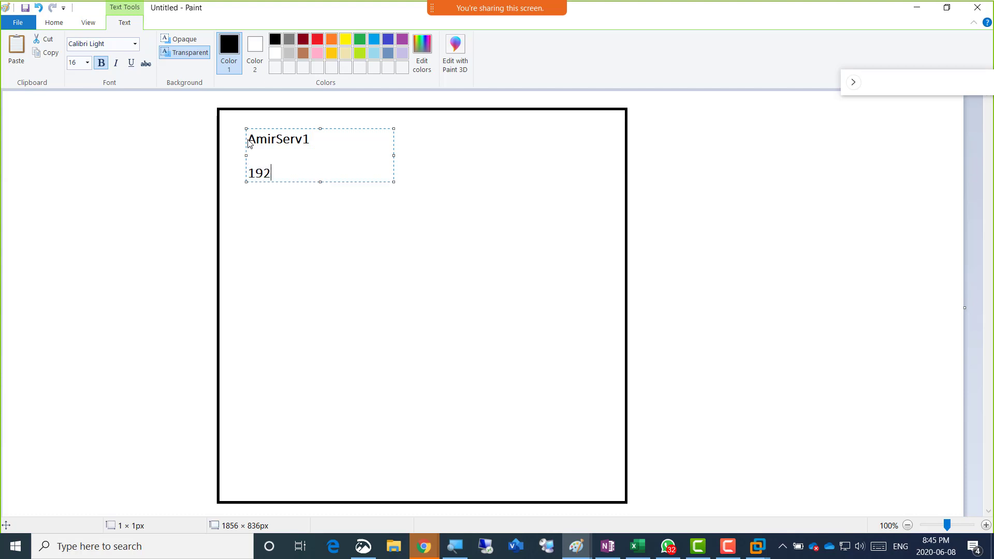
type(".168.200.1")
type("IP =")
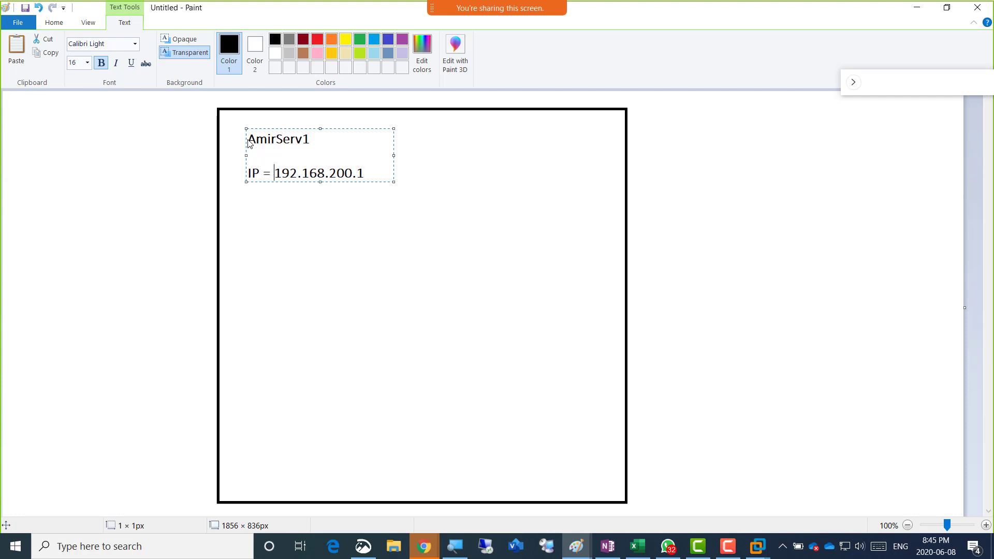
key("shift+Left")
type("2")
key("Return")
type("SM = 255.255.255.")
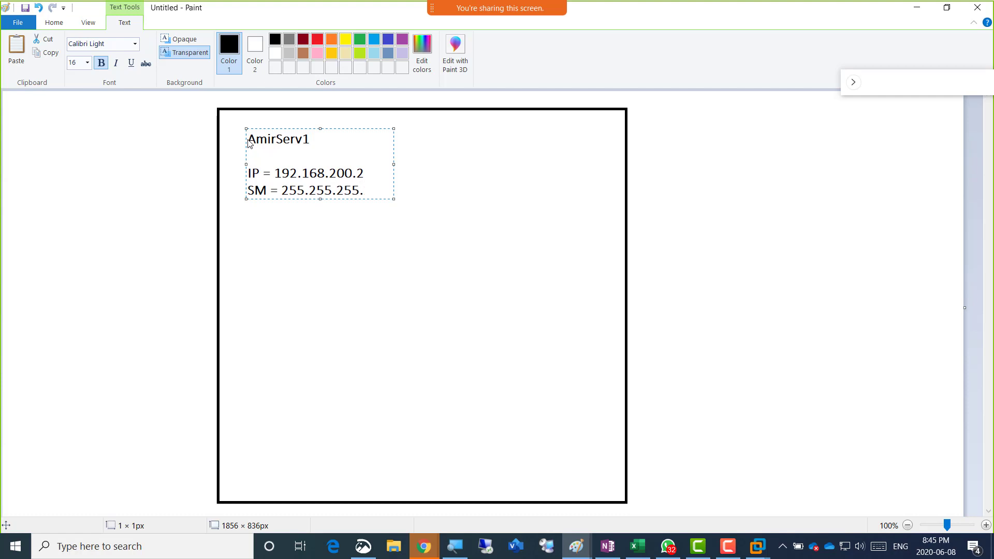
type("0")
key("Return")
type("GW = 192.168.")
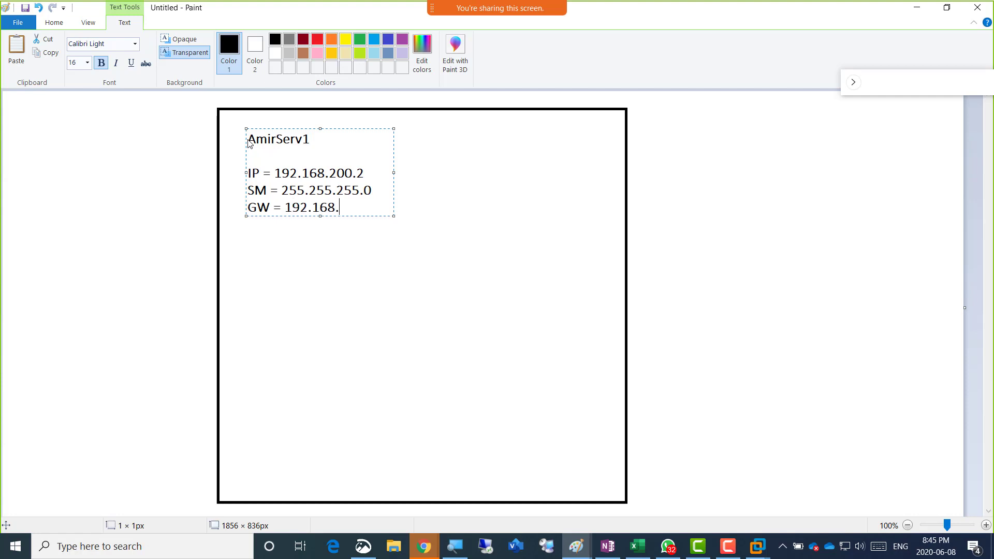
type("200.1")
key("Return")
type("PD = 192.168")
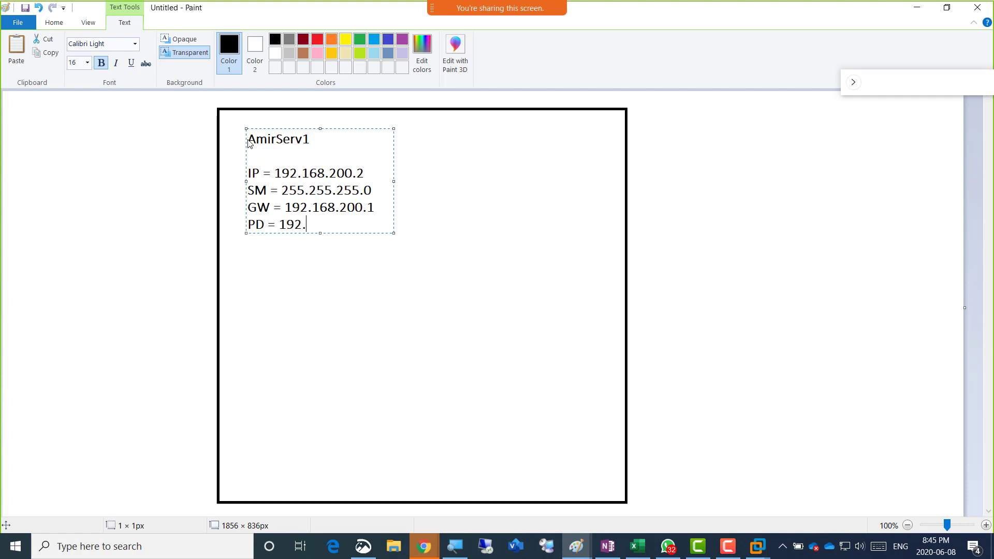
type(".200.1")
key("Return")
key("Return")
key("alt+Tab")
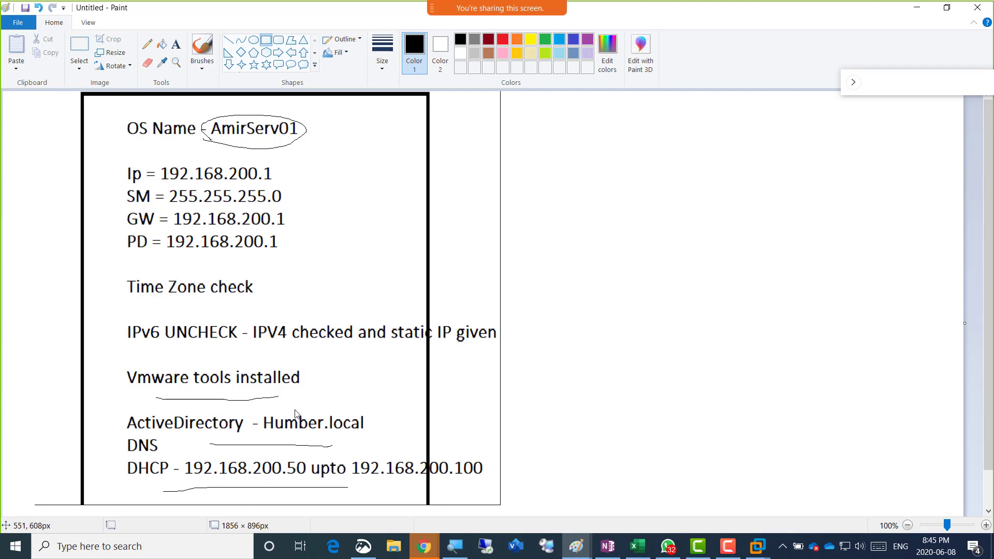
Add 'Time Zone and Time' and 'Vmware tools' lines to the checklist
key("alt+Tab")
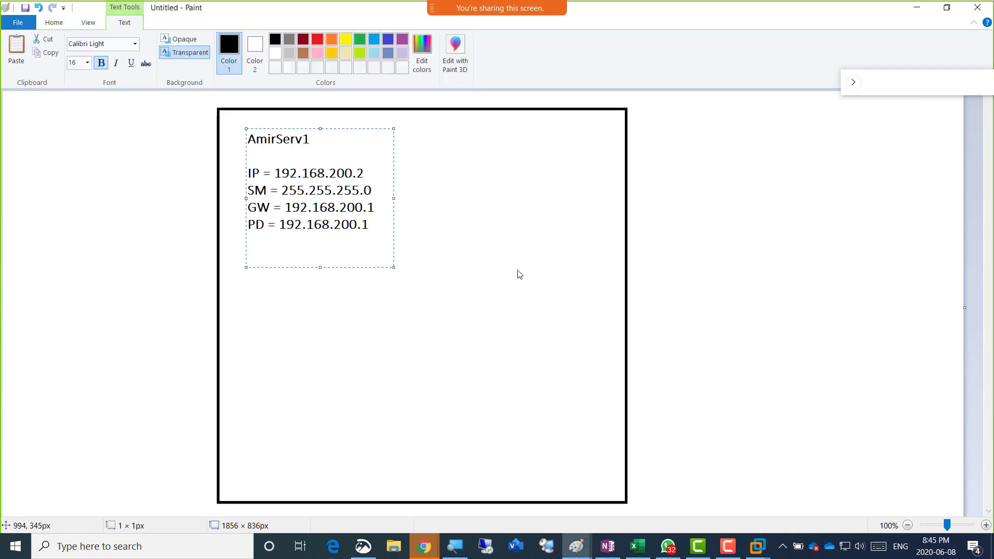
type("Time Zone and Time")
key("Return")
type("Vmwa")
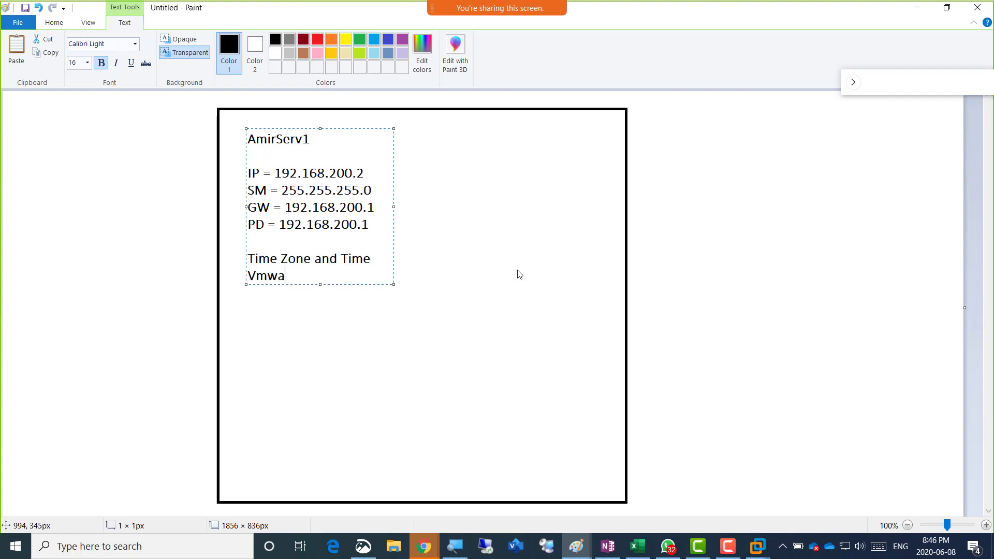
type("re tools")
key("Return")
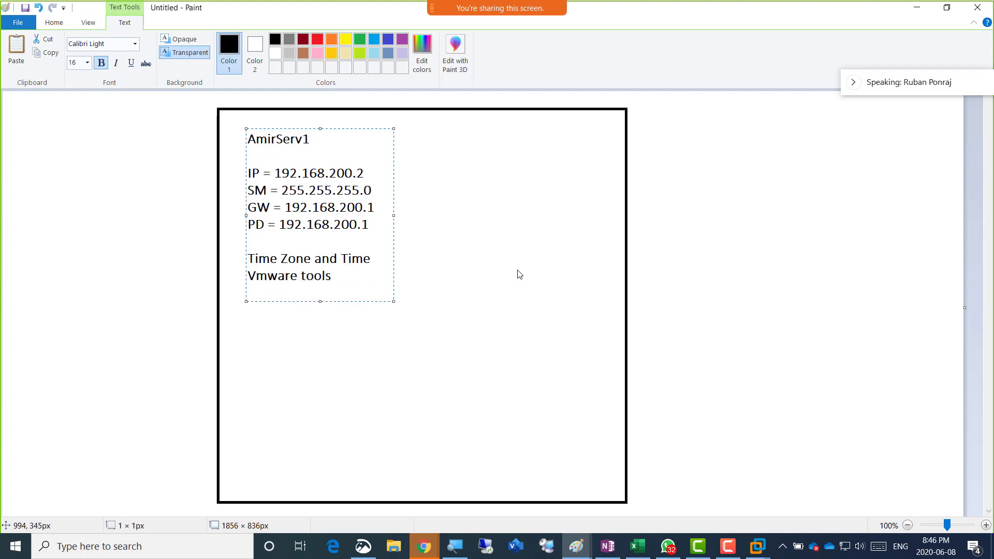
Add 'Firewalls off' and change the heading from AmirServ1 to AmirServ02
type("Fir")
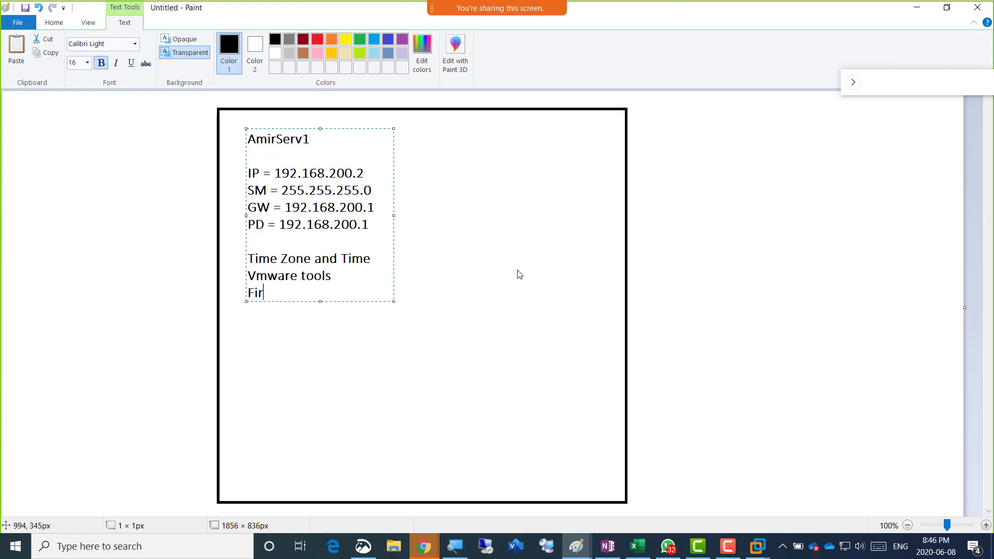
type("ewalls")
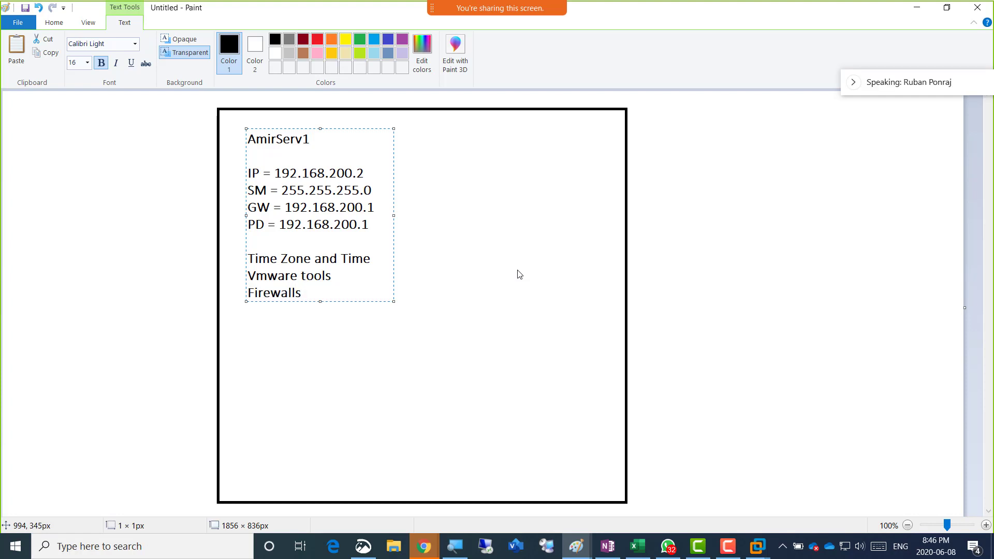
key("Up")
key("Up")
key("Up")
key("Up")
key("Up")
key("Up")
key("Up")
key("Up")
key("Up")
key("shift+Right")
type("02")
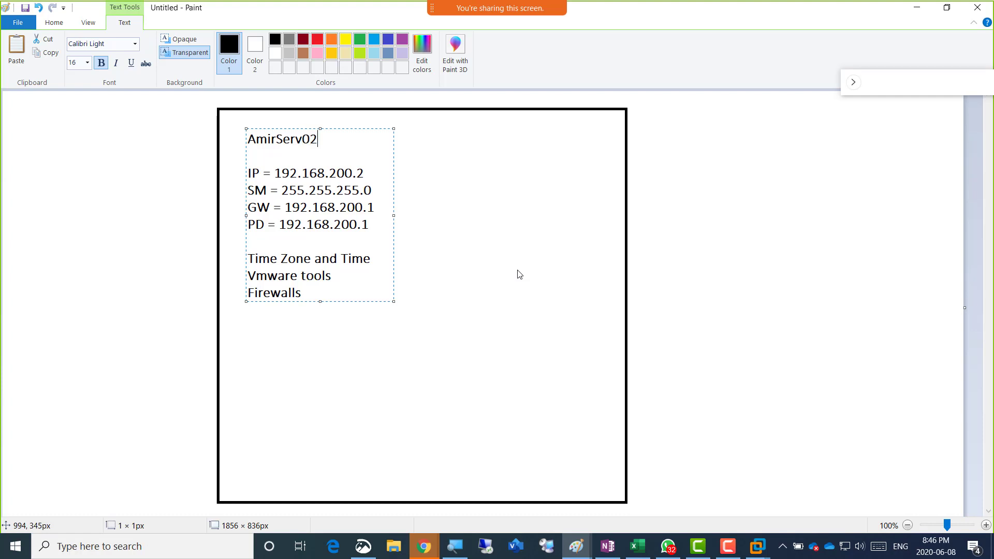
key("Down")
key("Down")
key("Down")
key("Down")
key("Down")
key("Down")
key("Down")
key("Down")
key("Down")
type("off")
key("Return")
Add 'Lockout time change' and 'IE Enhanced Security' lines to the checklist
type("Lockout time")
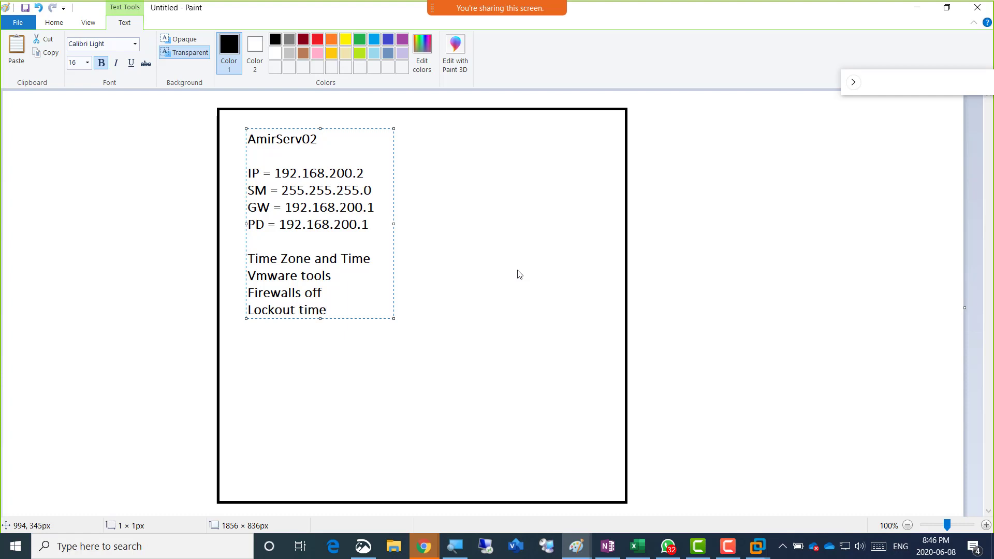
type(" change")
key("Return")
type("IE Enhan")
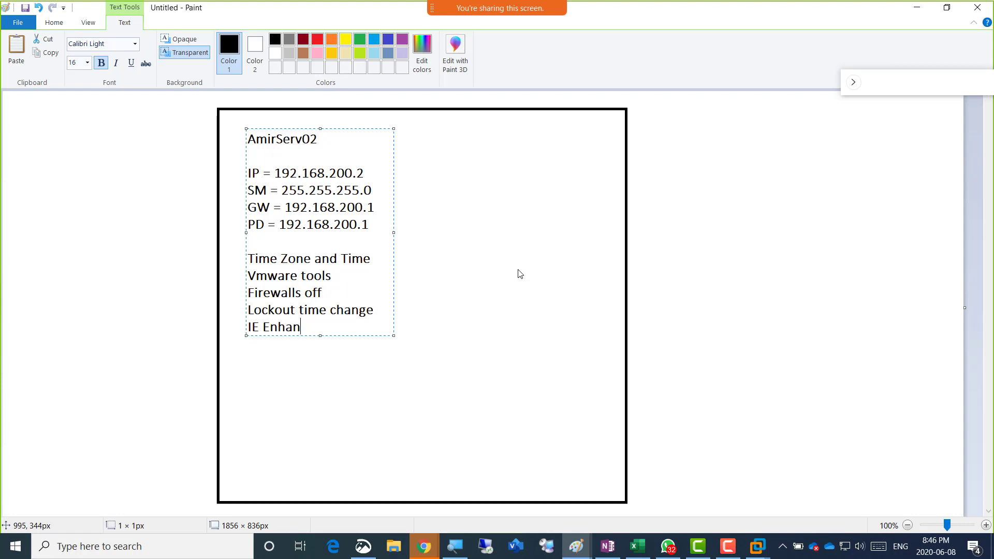
type("ced Security")
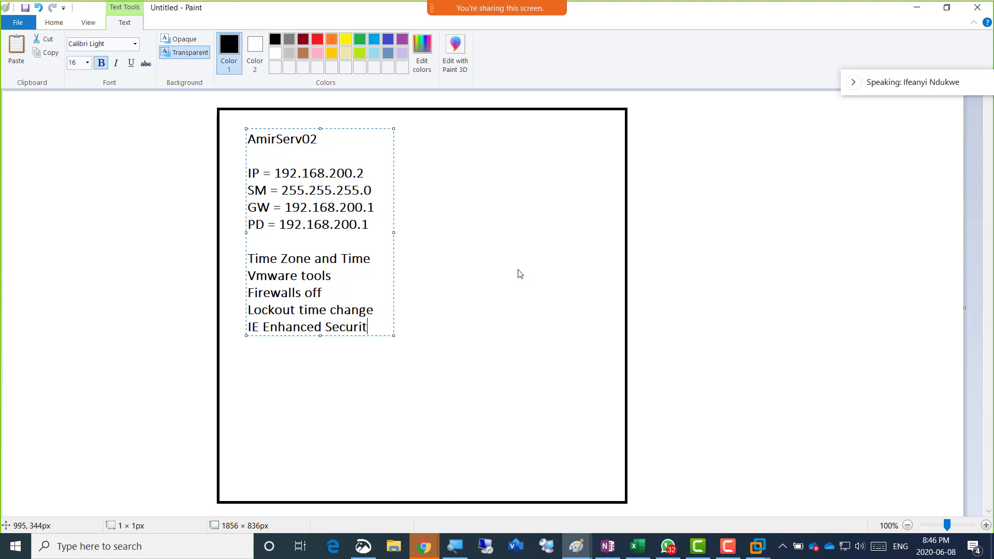
key("Return")
key("XF86AudioRaiseVolume")
key("XF86AudioRaiseVolume")
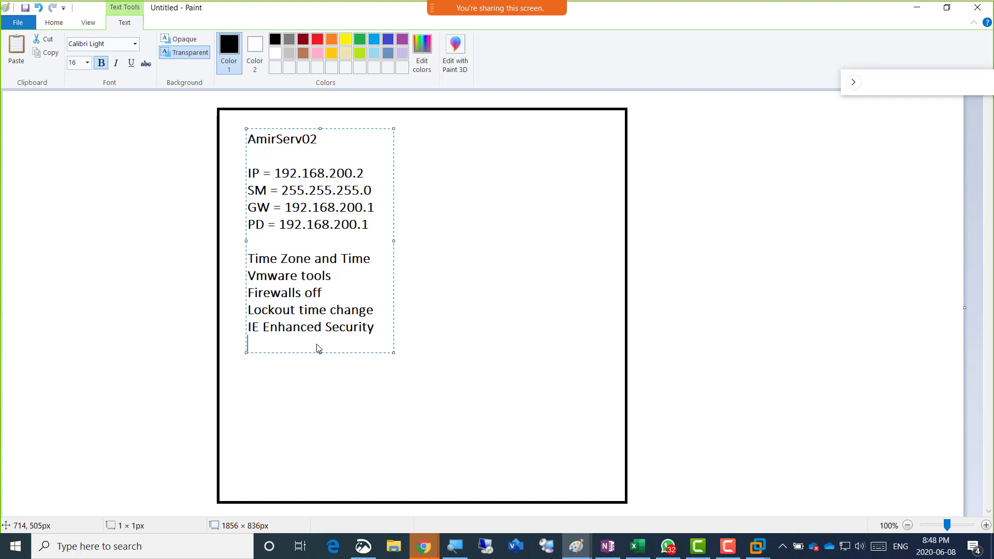
Check the class notes page in Chrome, then return to the Paint checklist
left_click(425, 546)
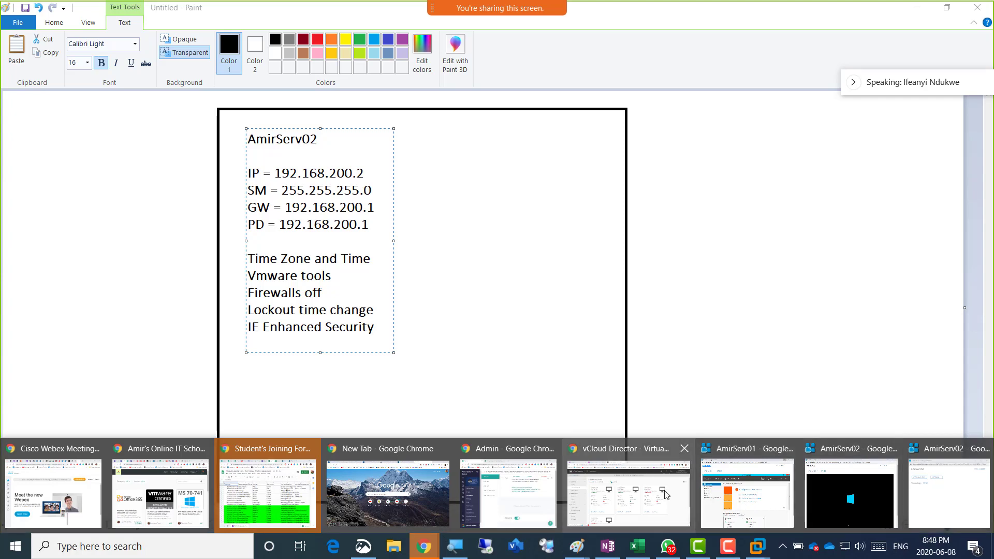
left_click(667, 495)
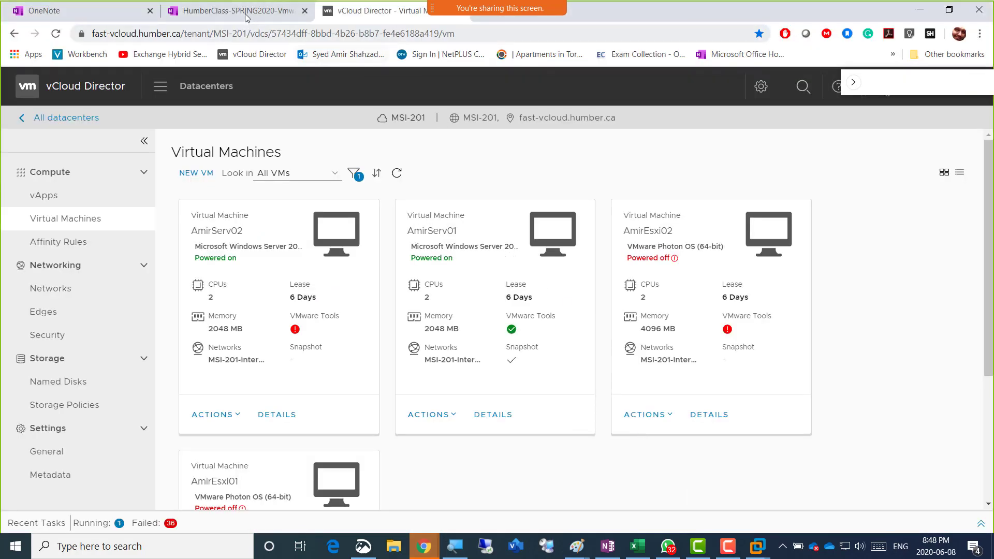
left_click(247, 13)
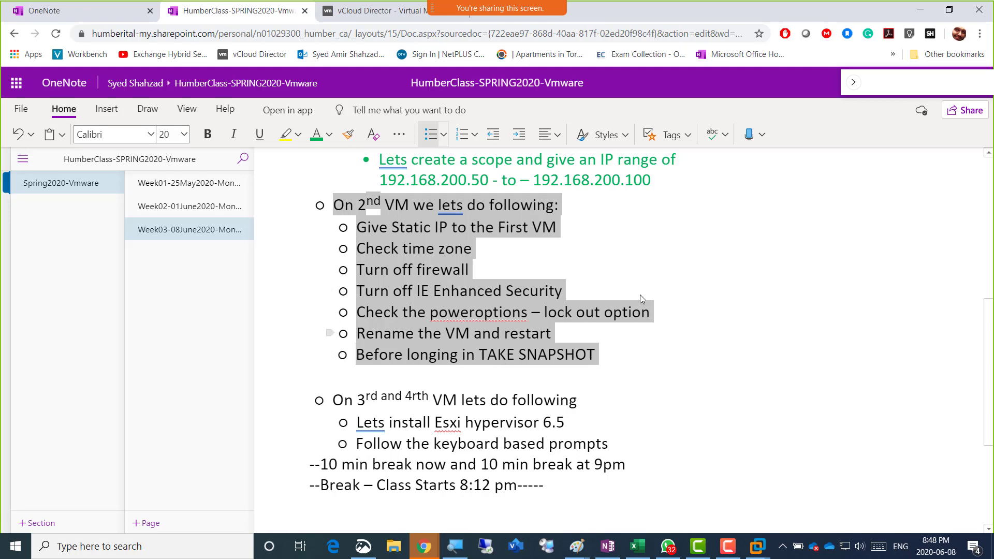
key("alt+Tab")
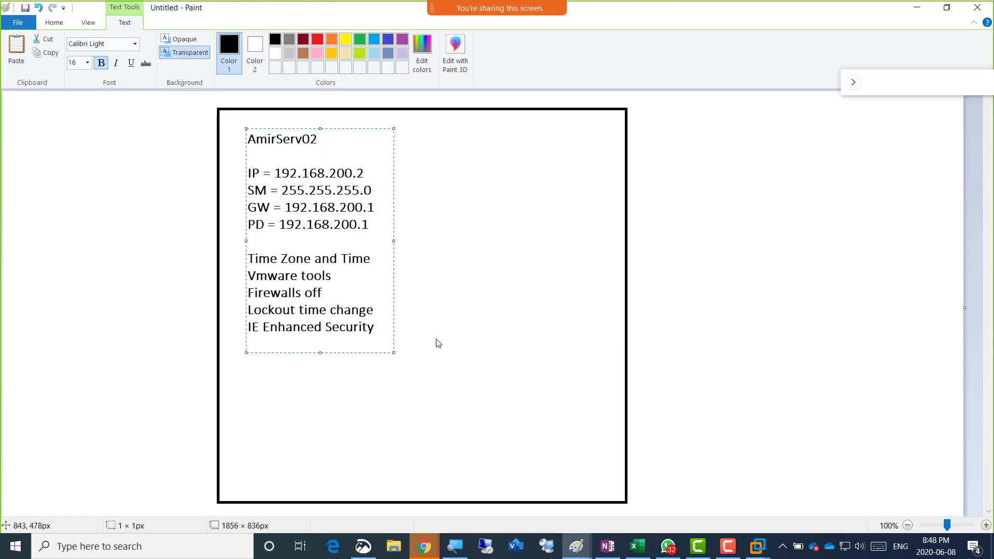
Add 'Rename and Restart VM' and 'Take SNAPSHOT', widening the text box to fit
key("Return")
type("Rename and Restart")
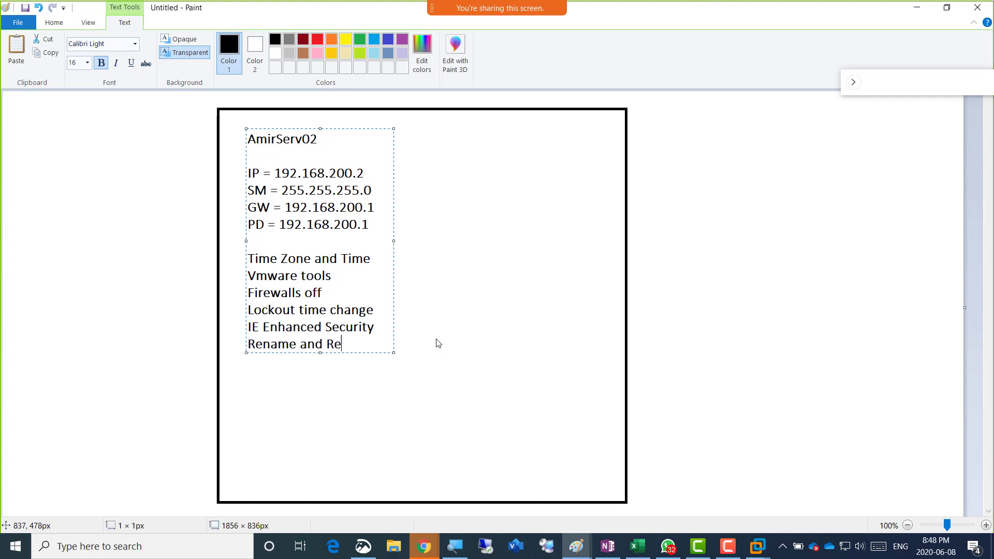
key("Return")
type("VM")
key("Return")
type("Take SNAPSHOT")
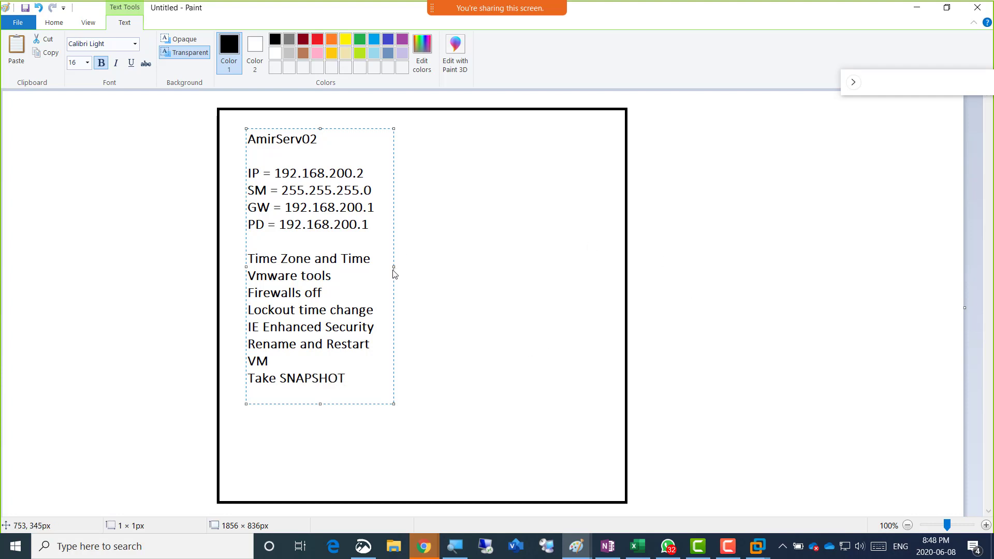
left_click_drag(394, 273, 579, 277)
left_click(620, 261)
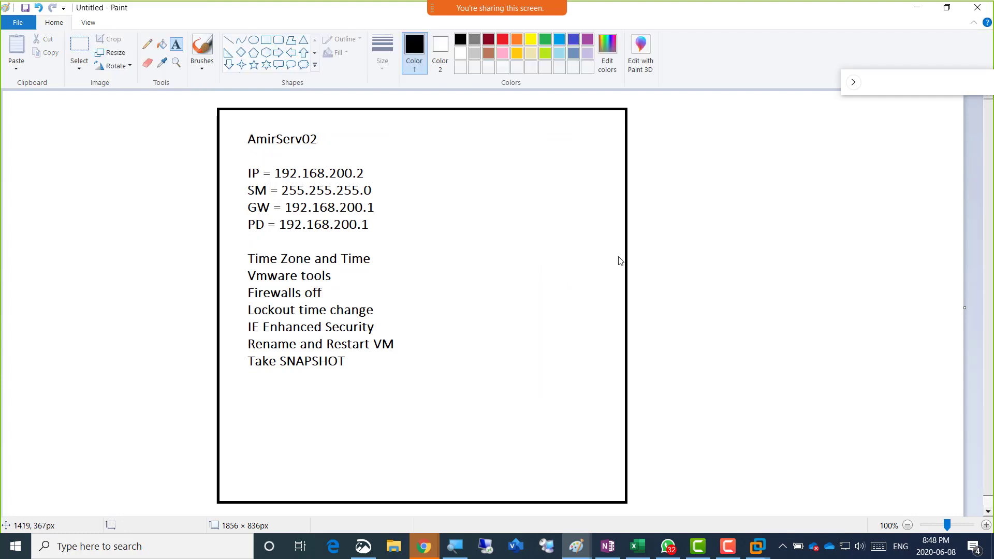
Add a separate 'Join it to domain' text below Take SNAPSHOT
left_click(79, 45)
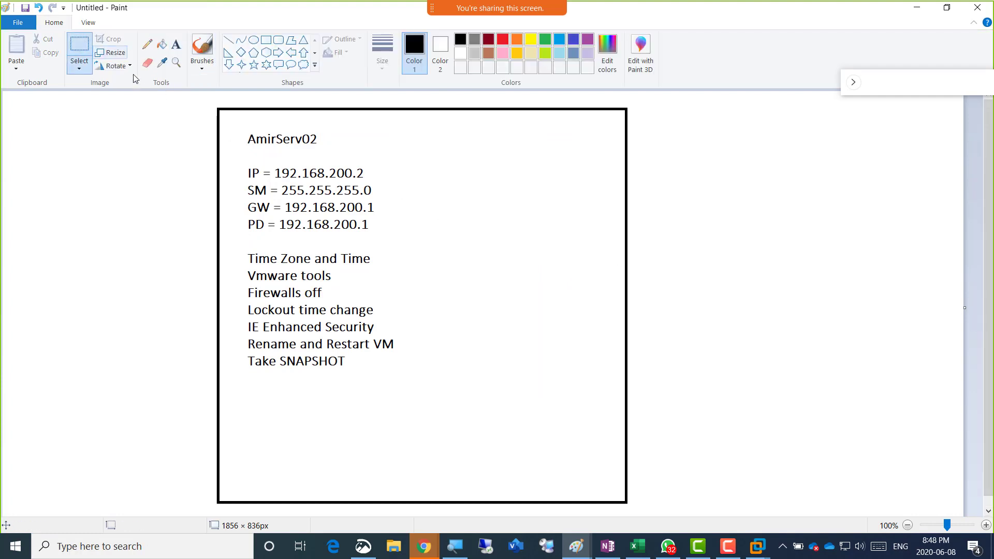
left_click(176, 44)
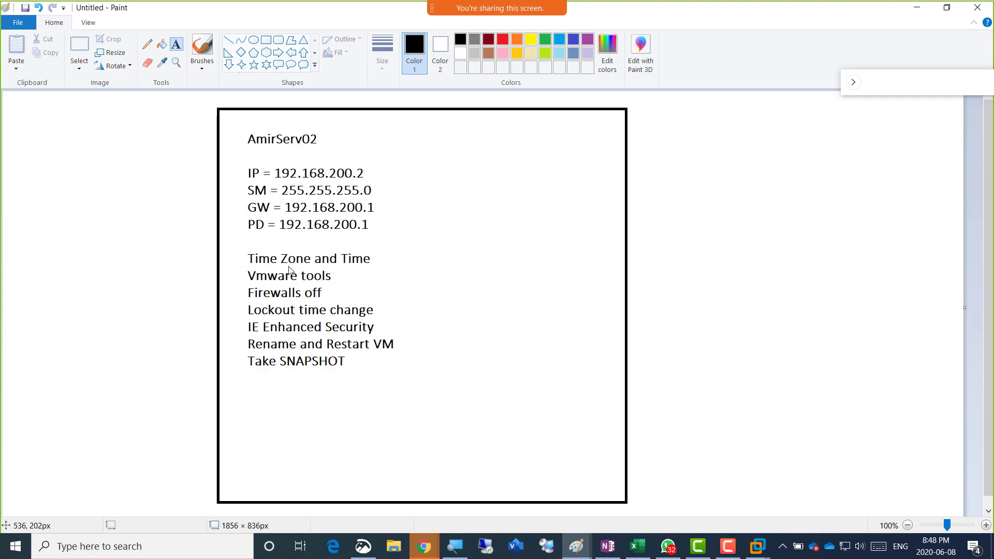
left_click(252, 386)
type("Join")
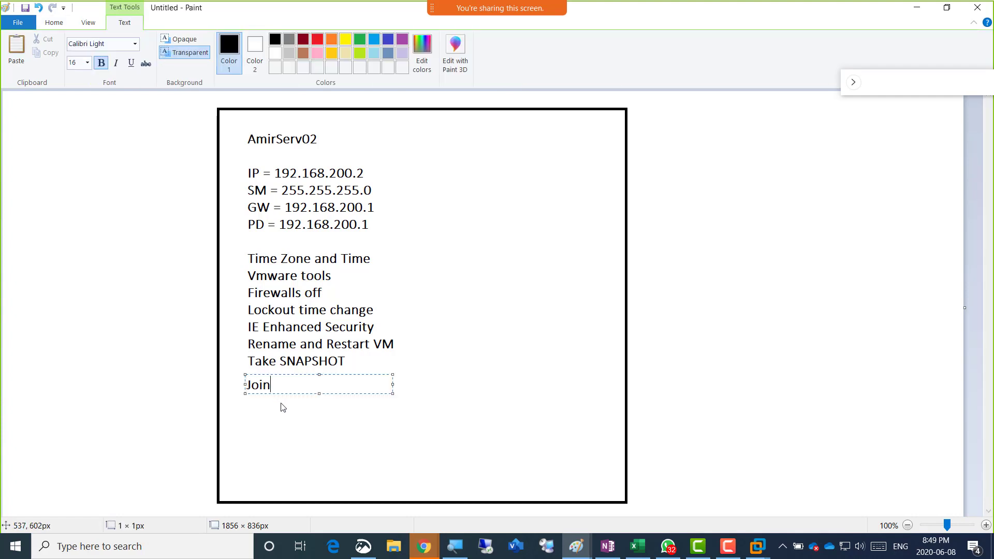
type(" it to domain")
left_click(107, 166)
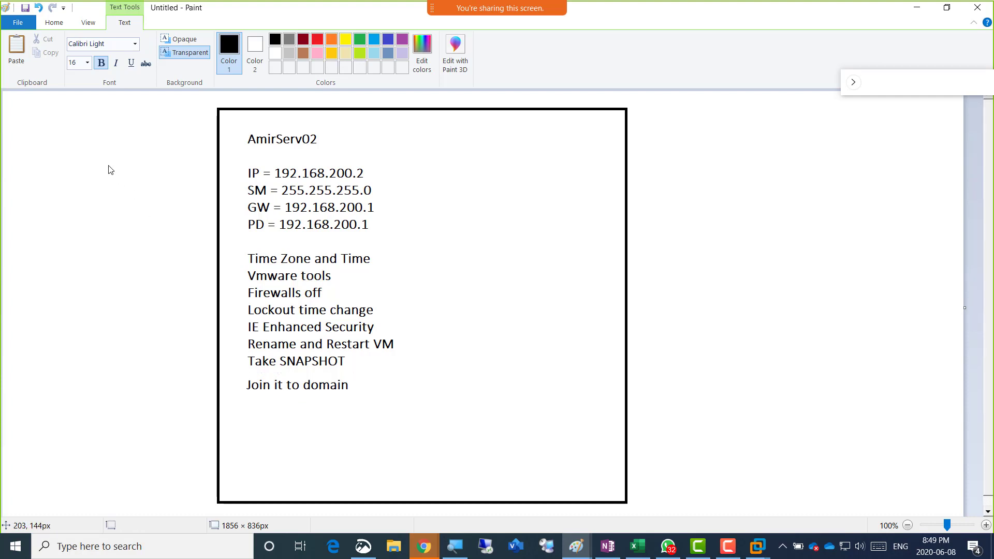
left_click(79, 46)
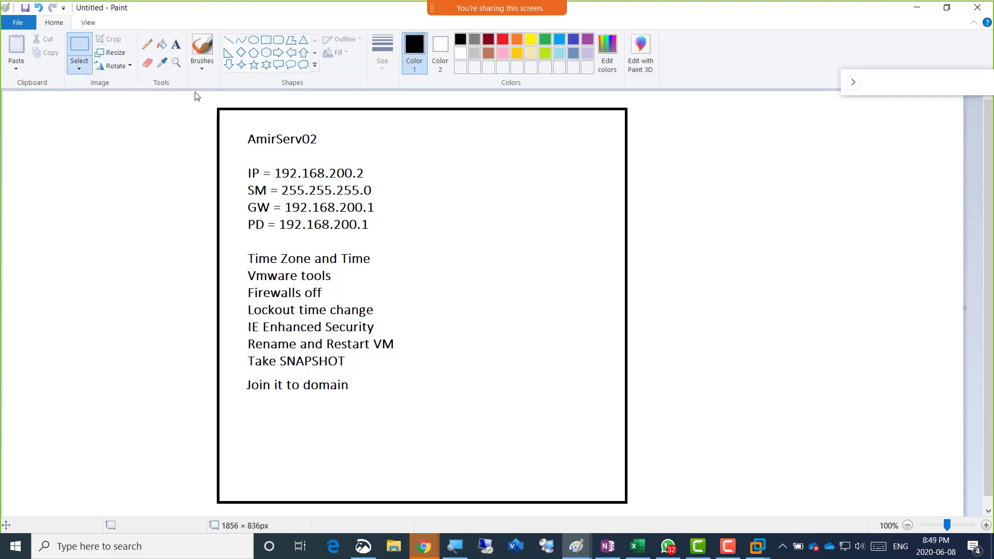
Select the checklist drawing and stretch it slightly wider to 913 × 787 px
left_click_drag(196, 102, 733, 389)
left_click_drag(671, 523, 656, 508)
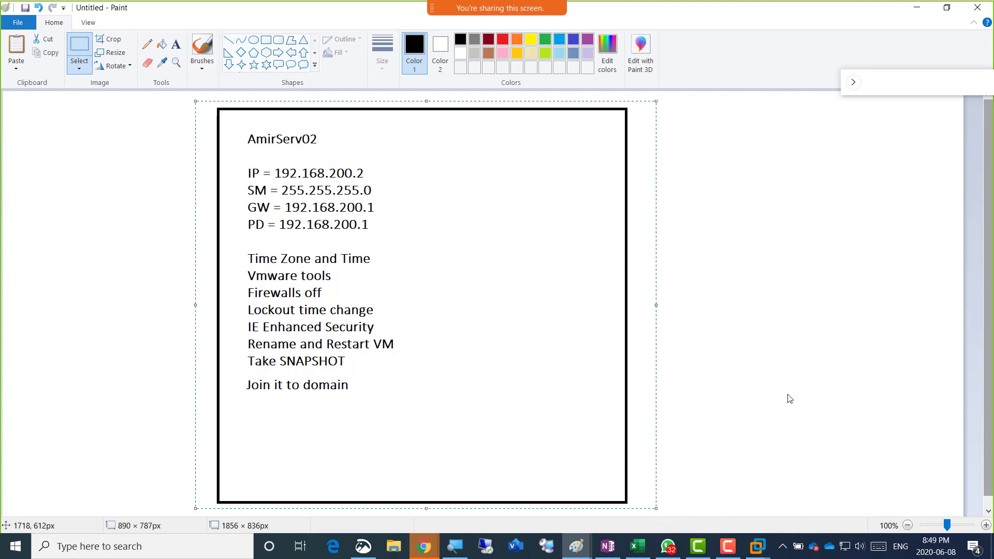
key("alt+Tab")
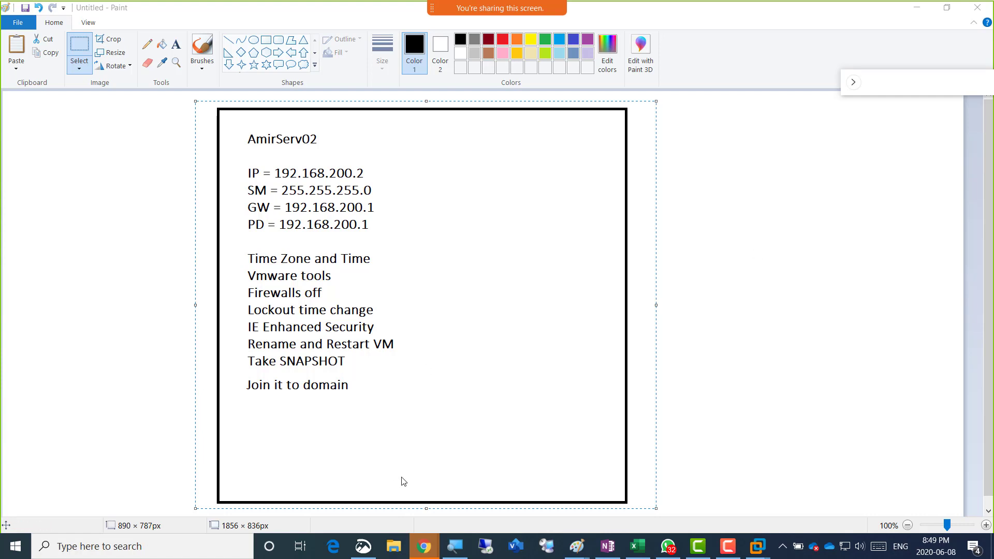
mouse_move(425, 552)
mouse_move(656, 306)
left_mouse_down()
mouse_move(583, 311)
mouse_move(668, 311)
left_mouse_up()
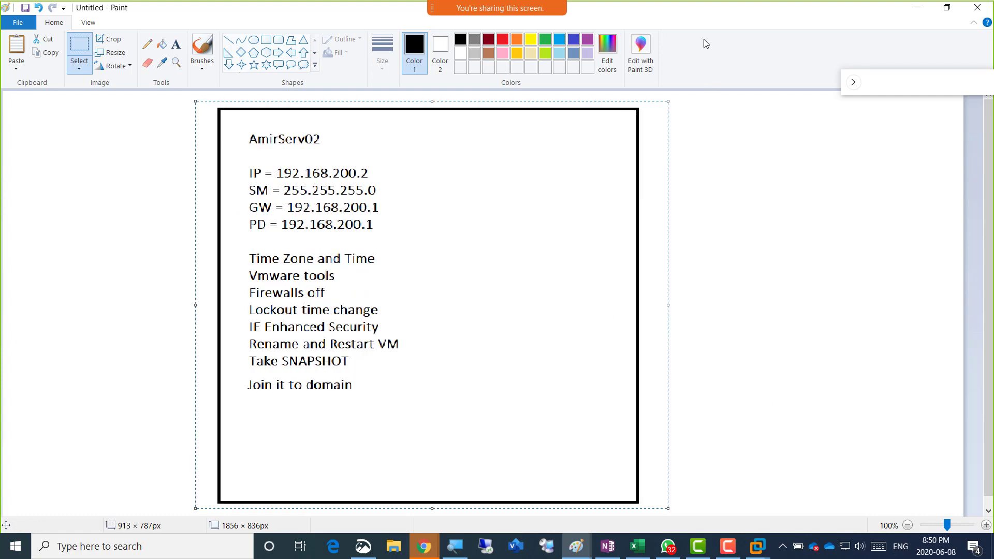
left_click(428, 551)
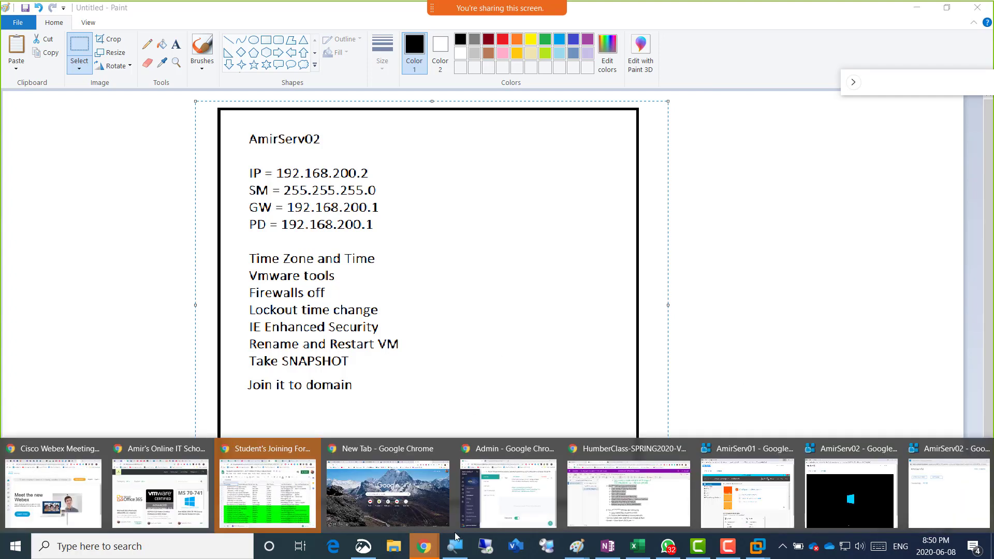
At the bottom of the OneNote class notes, write 'Kindly email me this'
left_click(650, 510)
scroll(560, 485, "down", 5)
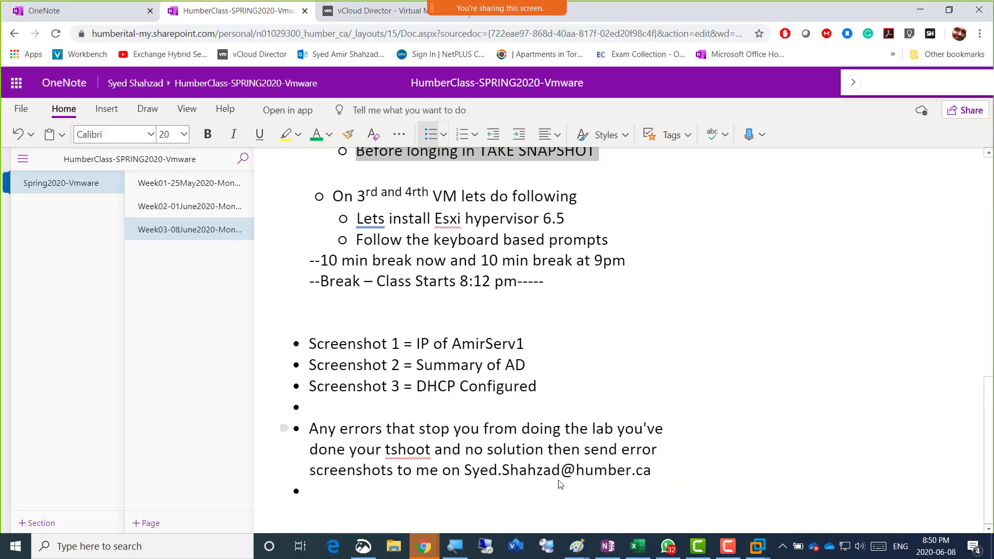
left_click(432, 497)
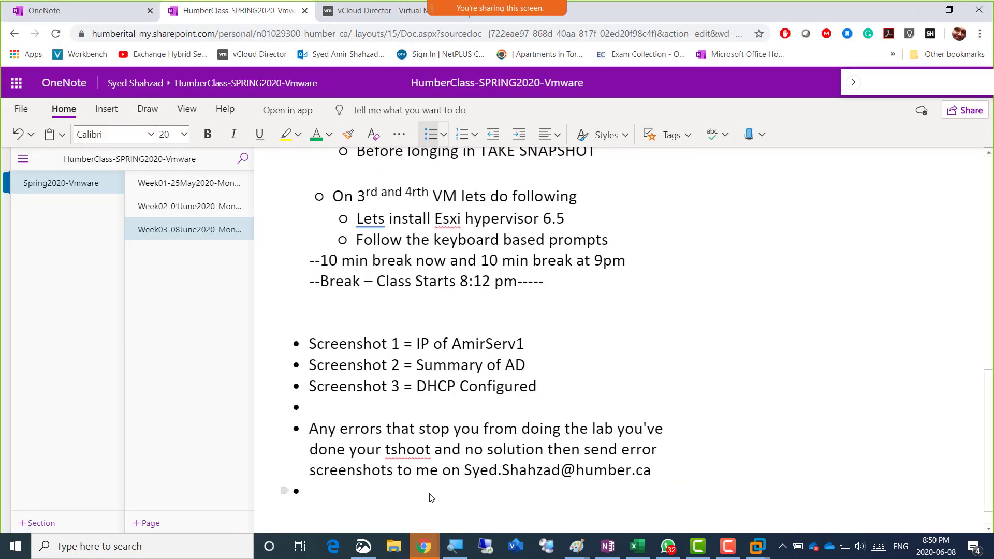
key("BackSpace")
type("Kin")
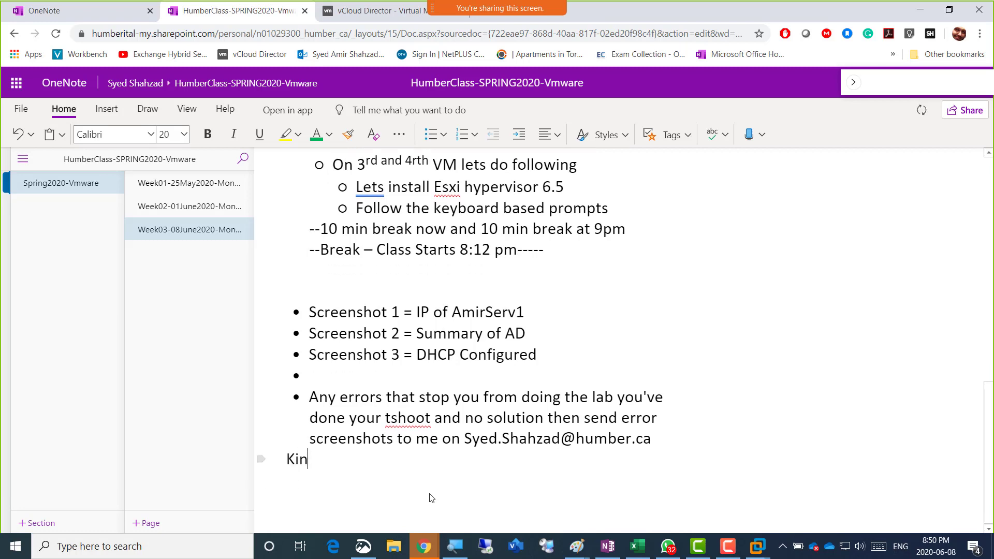
type("dly email m")
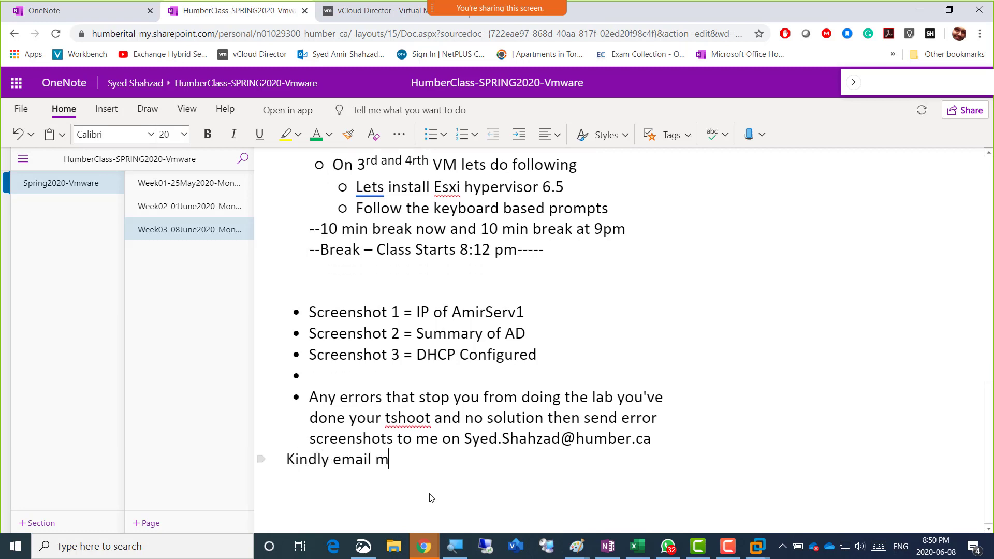
type("e this")
key("Return")
Add 'Subject : Plz Switch to laptop' and a sentence agreeing to switch due to vcloud issues
type("Subject")
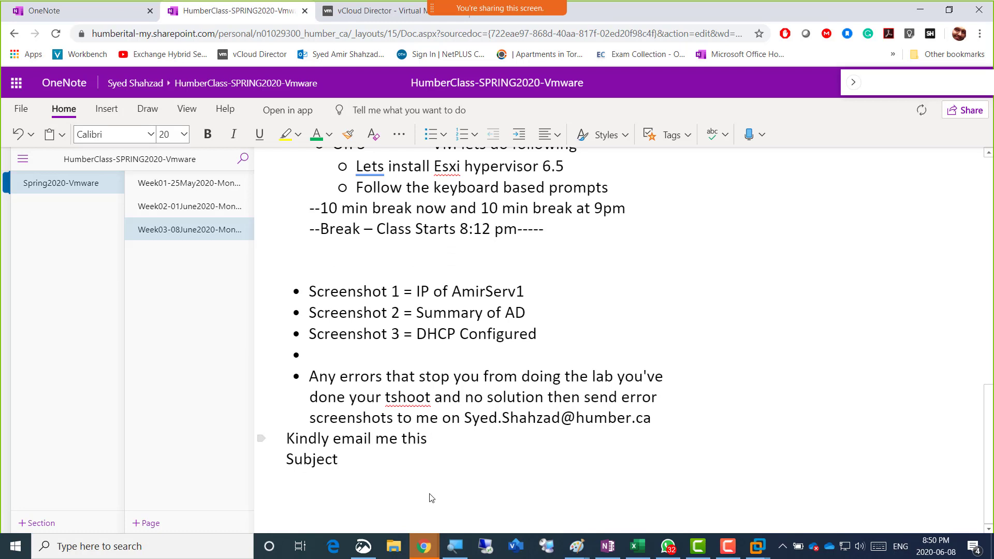
type(" : Plz Switch to laptop")
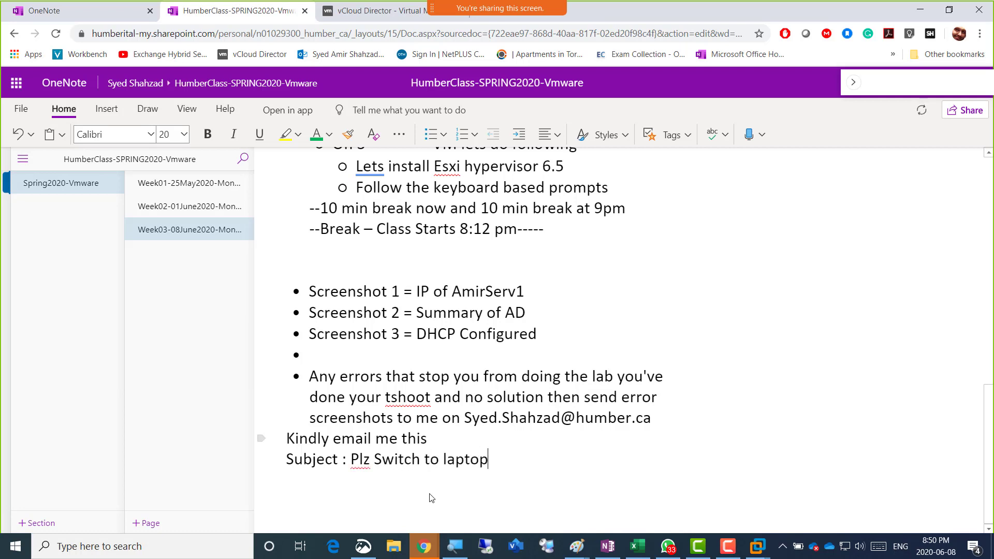
key("Return")
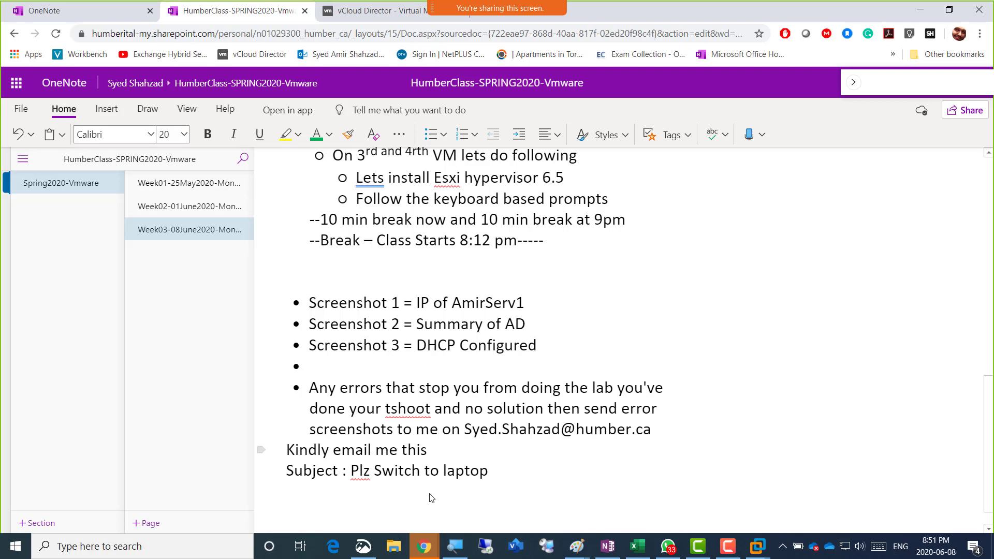
type("I agre")
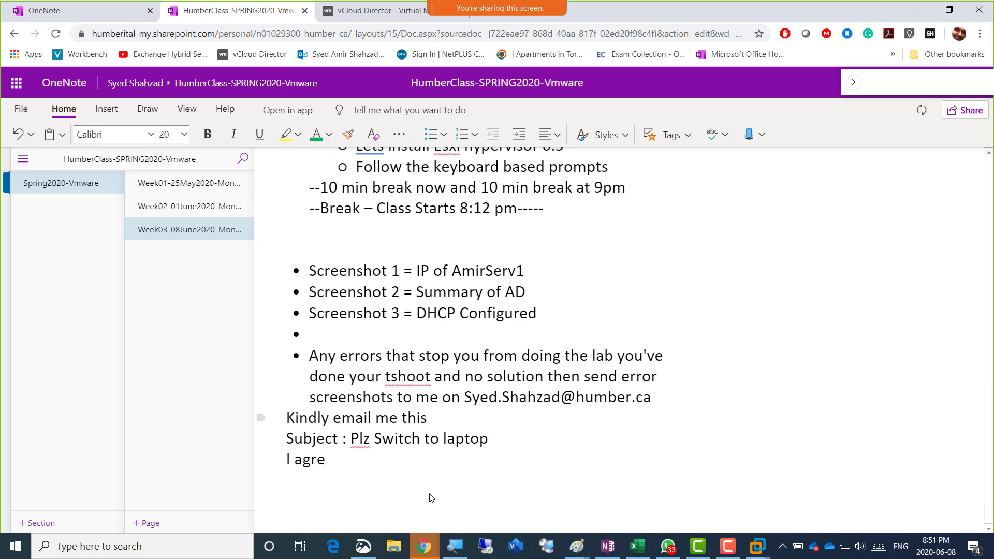
type("e to switch our course to ")
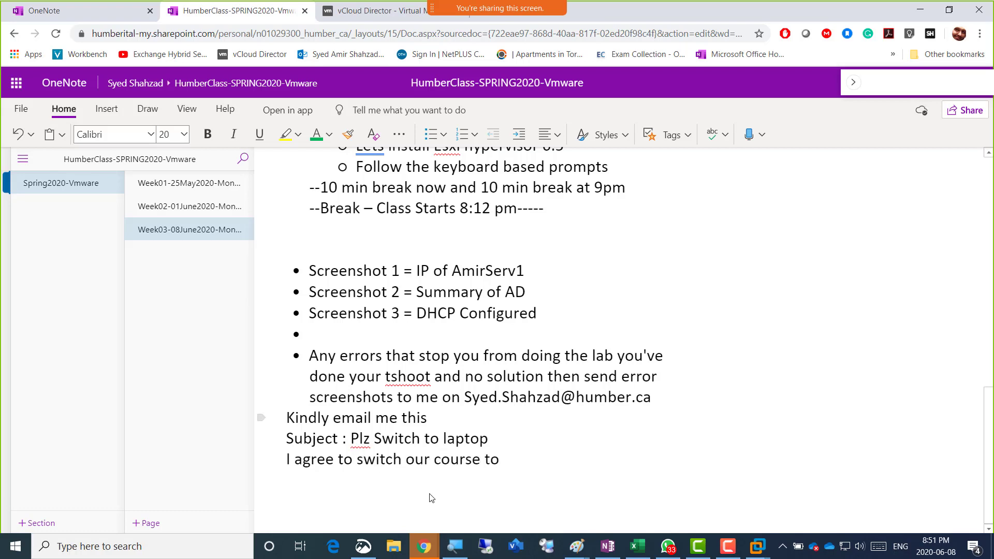
type("our laptops as we have ")
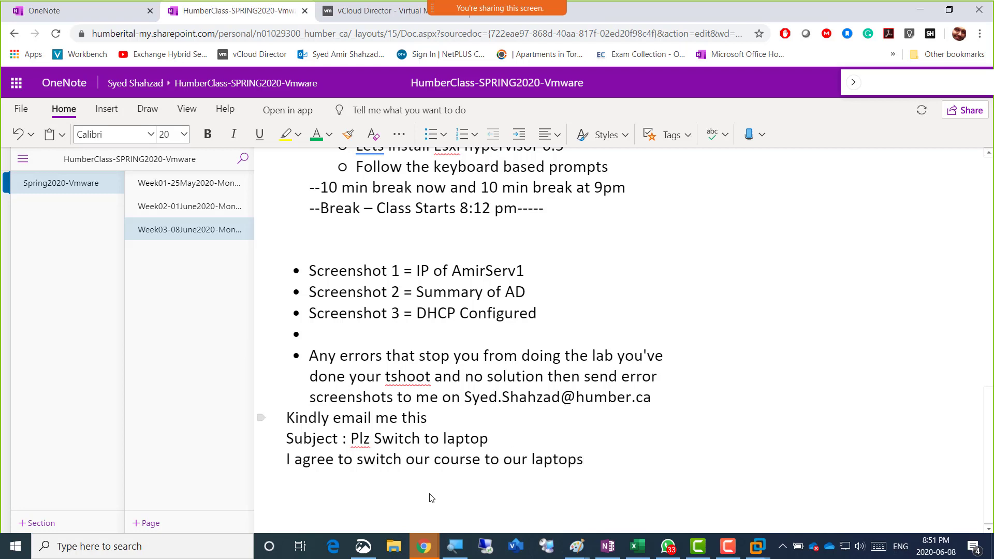
type("iss")
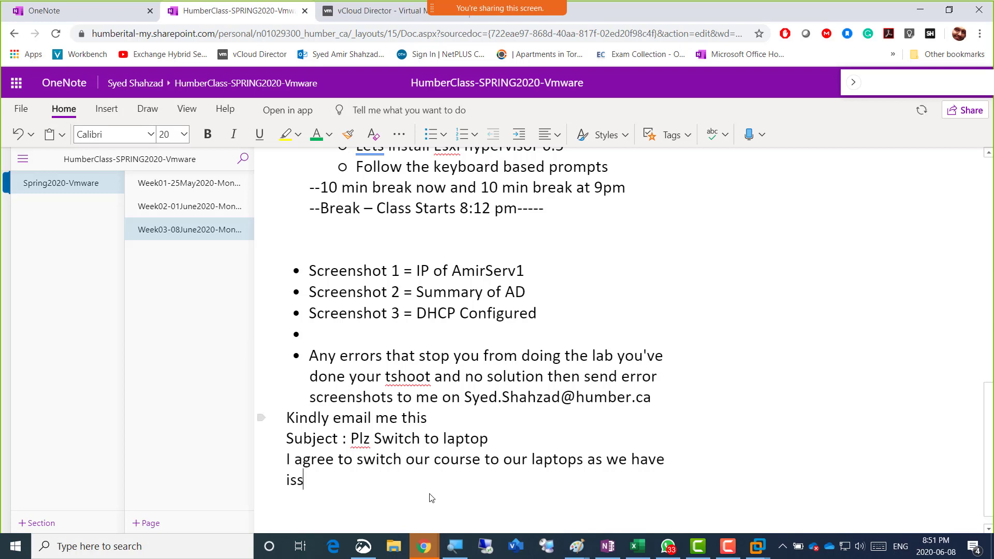
type("ued")
key("BackSpace")
type("s in our vclo")
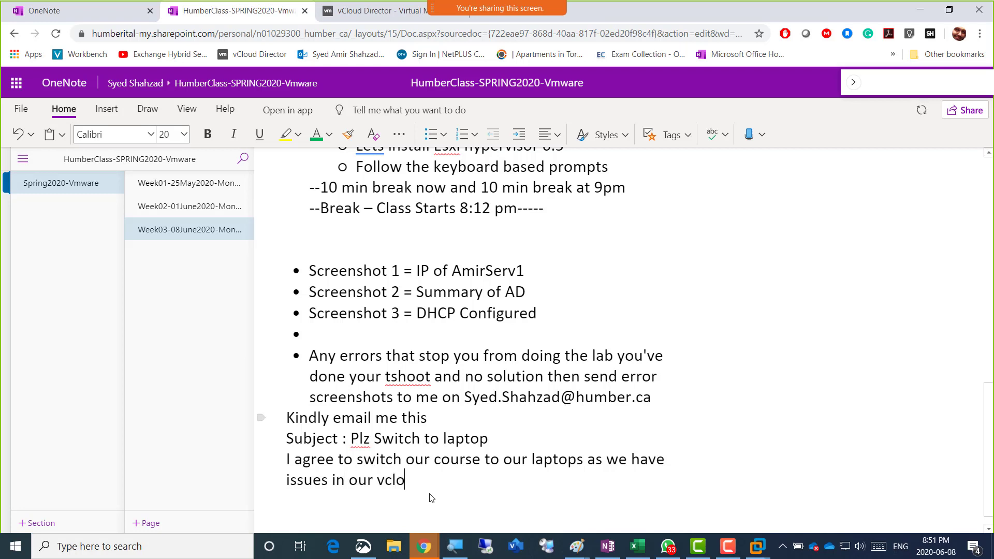
type("ud")
Copy the instructor's e-mail address and paste it under 'Kindly email me this'
key("shift+Left")
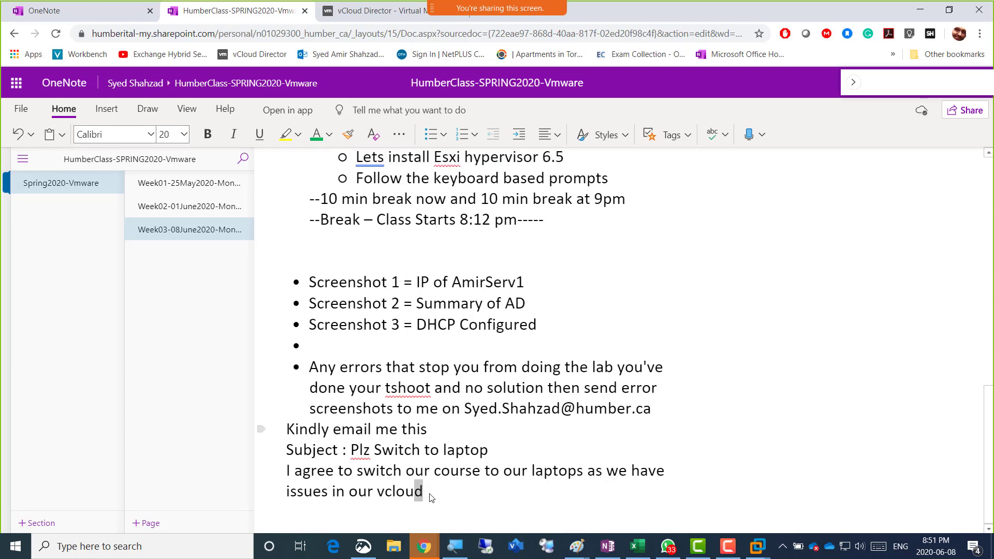
key("shift+Left")
key("shift+Right")
key("Up")
key("Up")
key("Up")
key("Up")
key("Right")
key("Right")
key("Right")
key("Right")
key("Right")
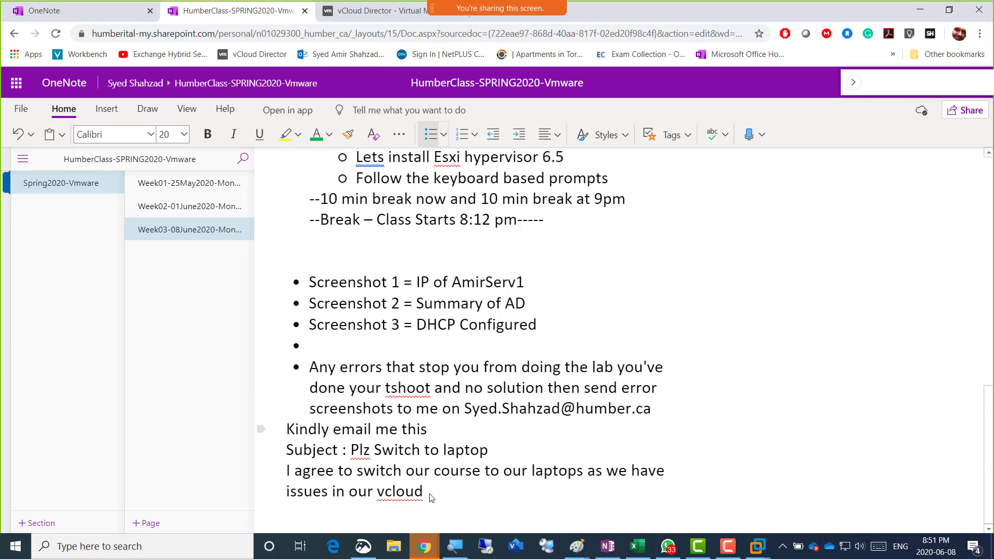
key("shift+Right")
key("shift+Right")
key("shift+Right")
key("shift+Right")
key("shift+Right")
key("shift+Right")
key("shift+Right")
key("shift+Right")
key("shift+Right")
key("shift+Right")
key("shift+Right")
key("shift+Right")
key("shift+Right")
key("shift+Right")
key("shift+Right")
key("shift+Right")
key("shift+Right")
key("shift+Right")
key("shift+Right")
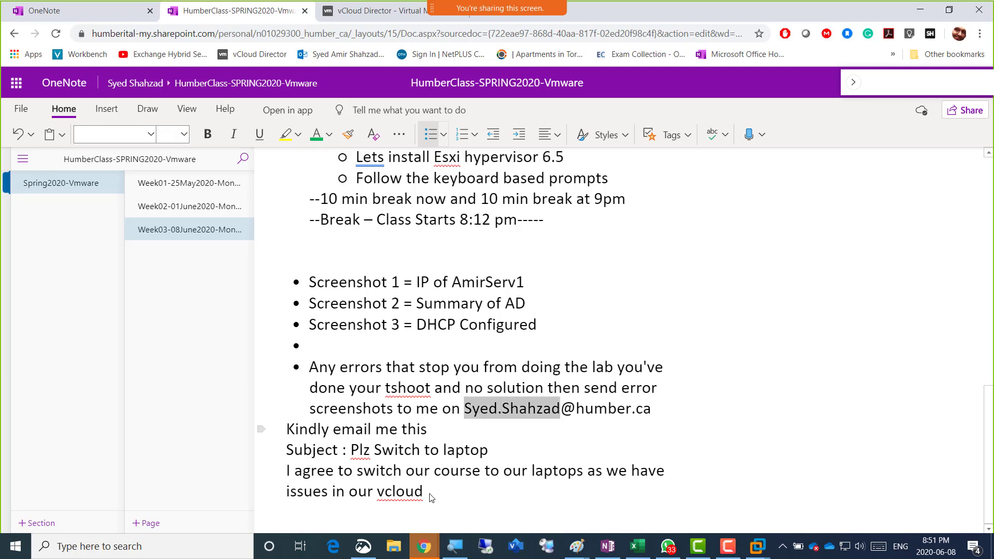
key("shift+Right")
key("shift+Right")
key("shift+Right")
key("ctrl+c")
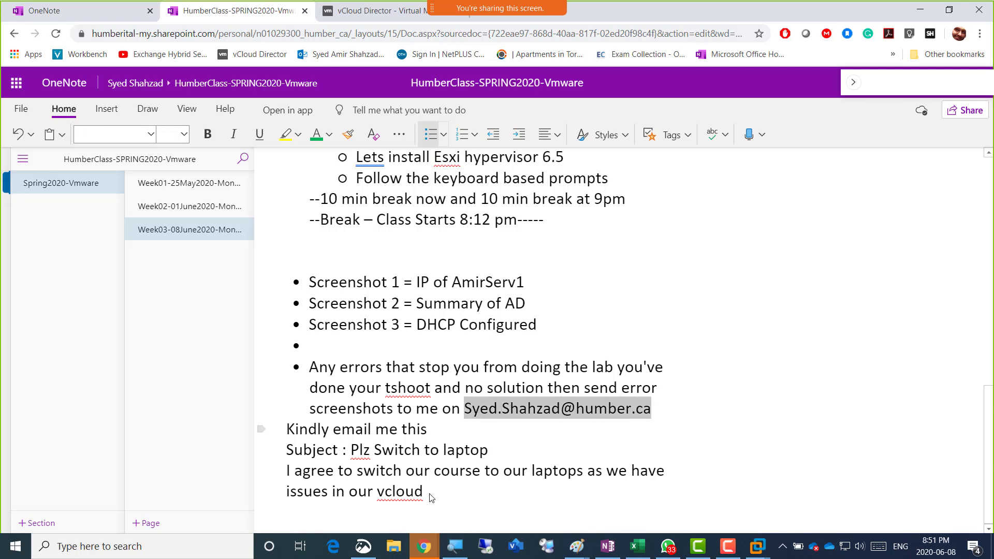
key("Right")
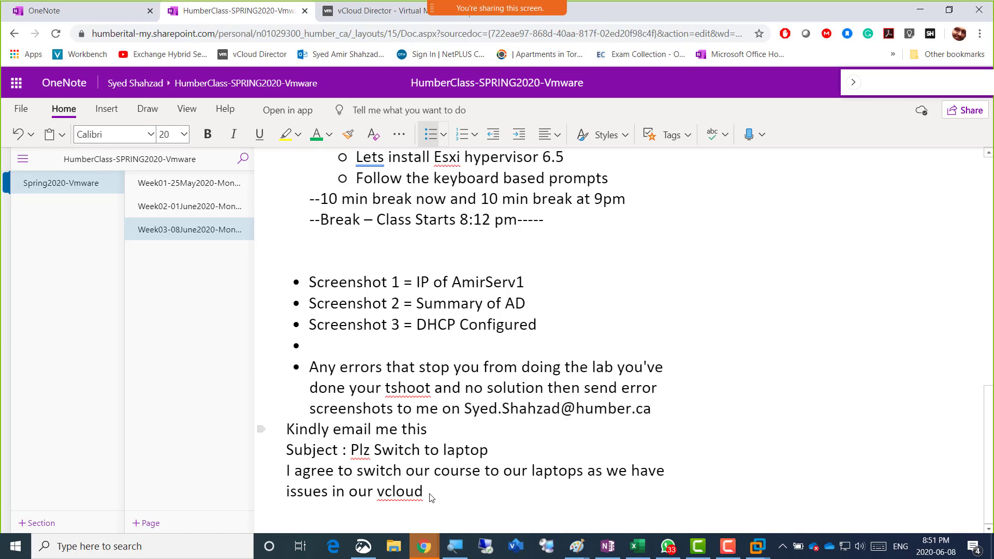
key("Down")
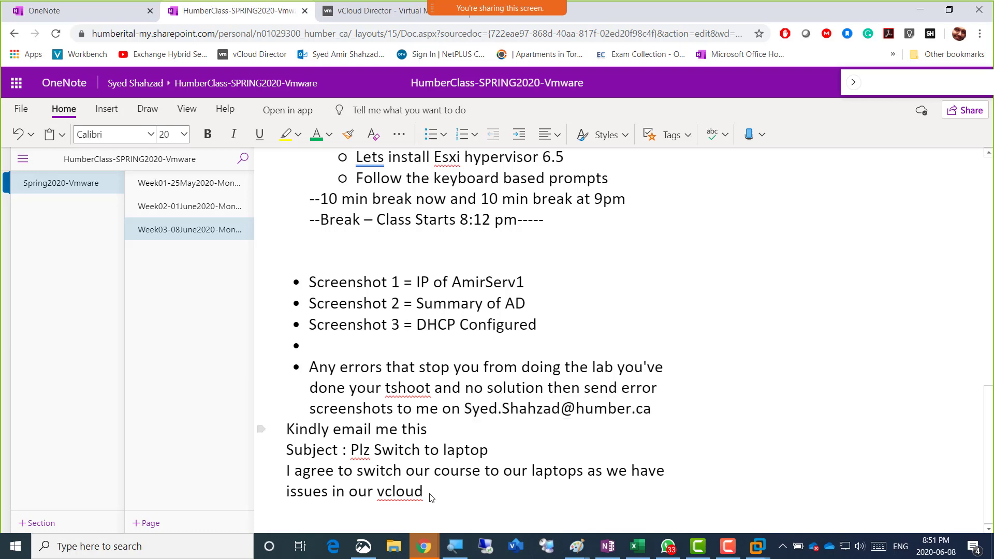
key("Return")
key("Return")
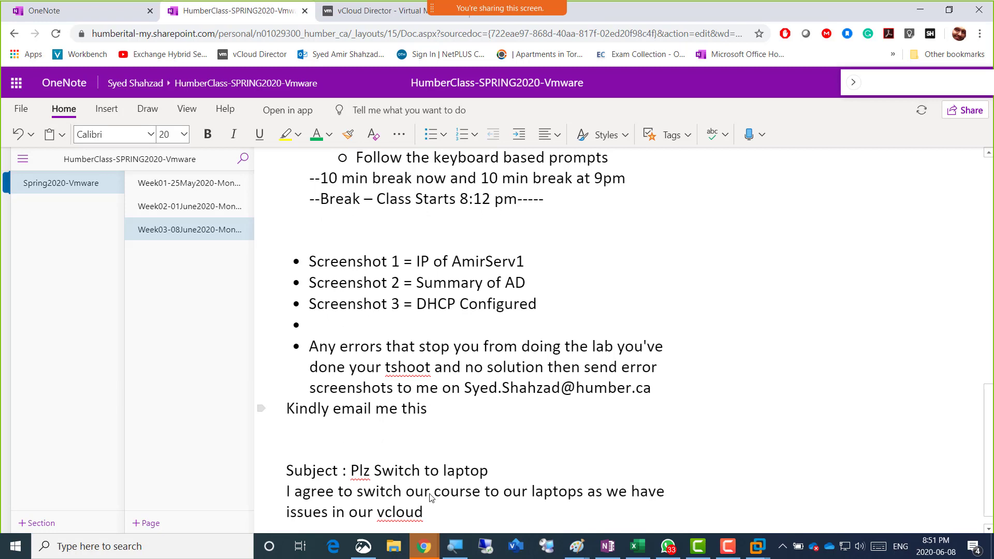
key("ctrl+v")
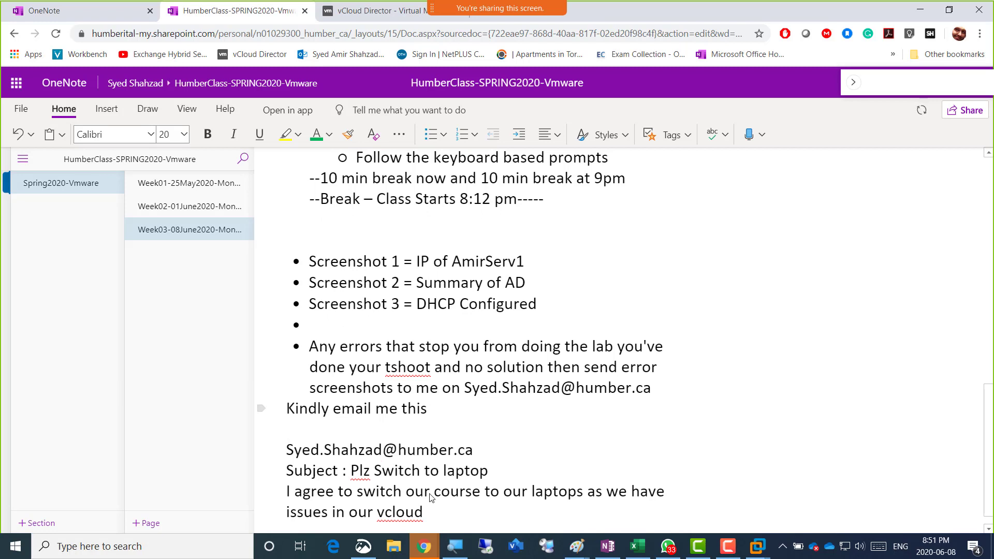
Select the address, subject and message lines of the draft
key("Up")
key("Down")
key("Down")
key("Down")
key("Down")
key("Up")
key("Up")
key("Up")
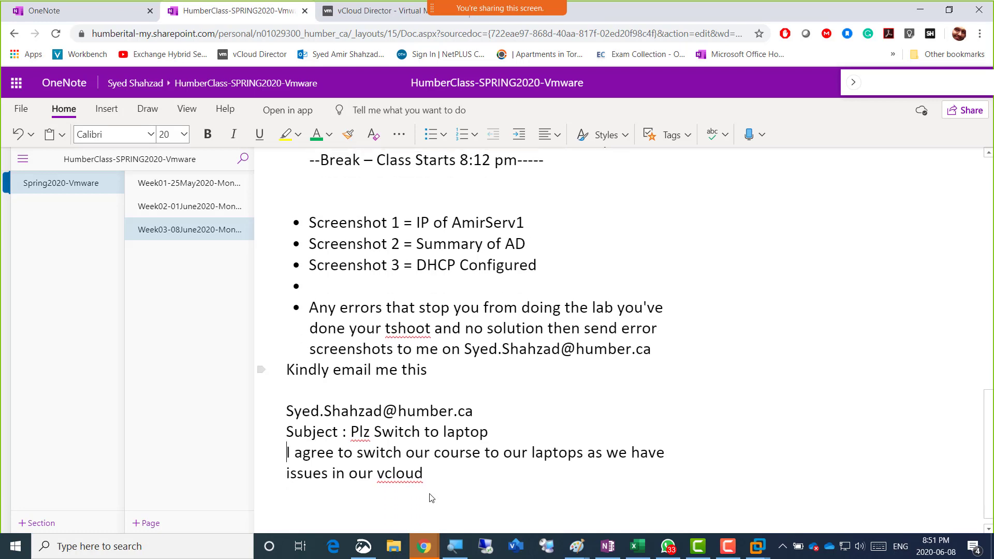
key("shift+Down")
key("shift+Down")
key("shift+Down")
key("shift+Down")
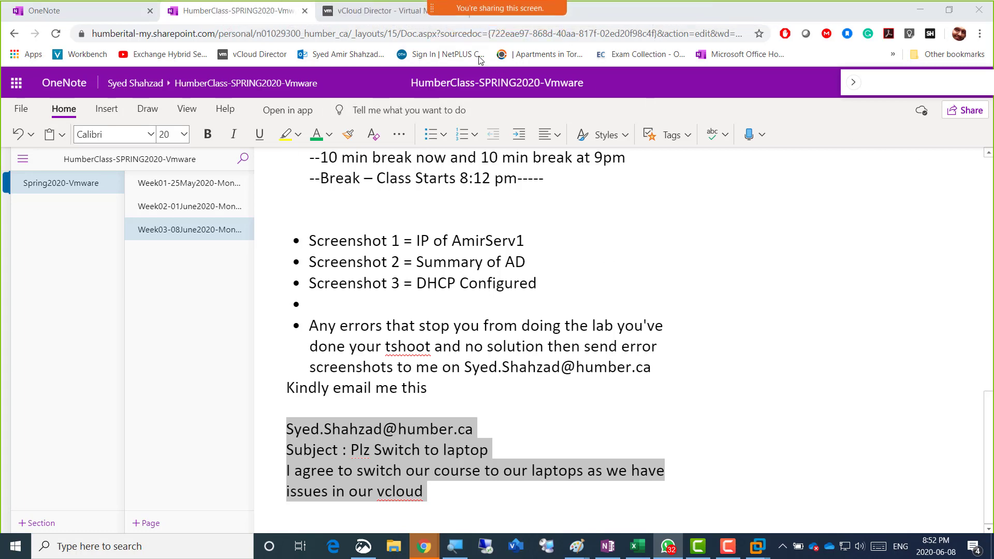
Launch AmirServ02's web console, retry it twice, and close it unconnected
left_click(375, 15)
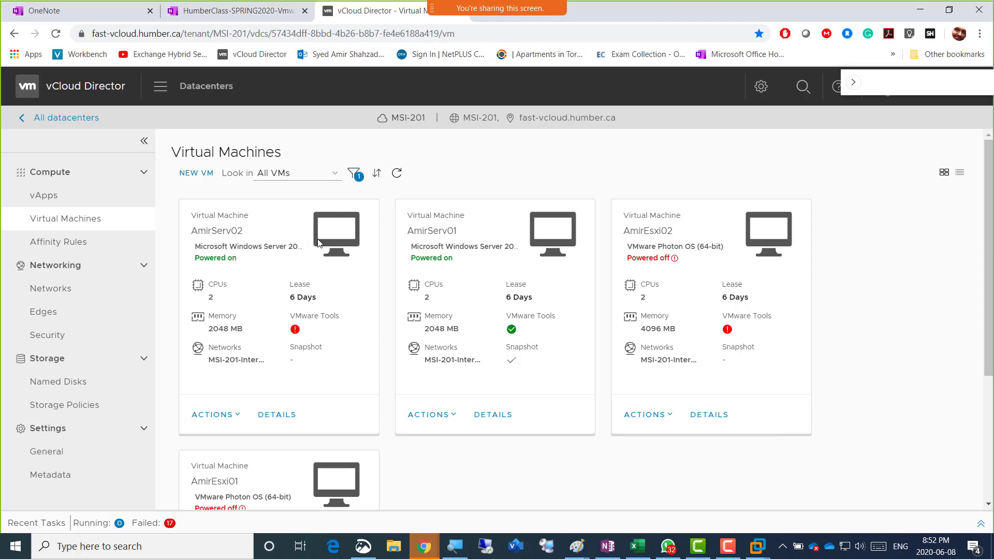
left_click(335, 238)
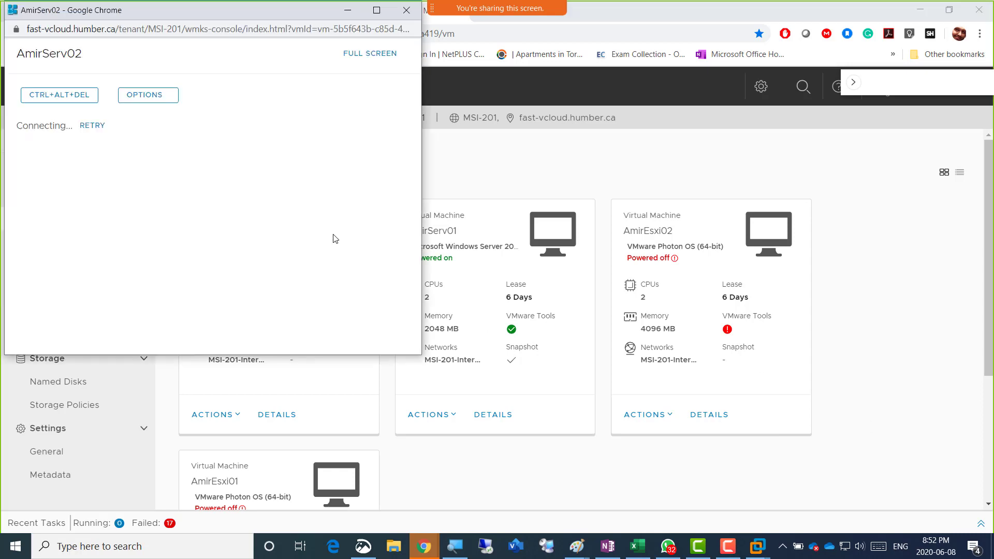
left_click(95, 127)
left_click(95, 126)
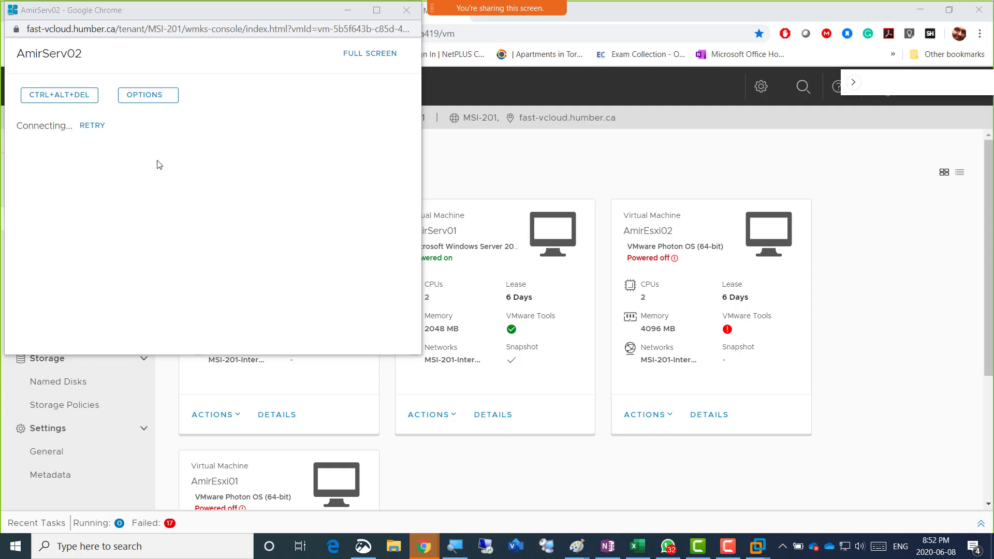
left_click_drag(147, 14, 364, 91)
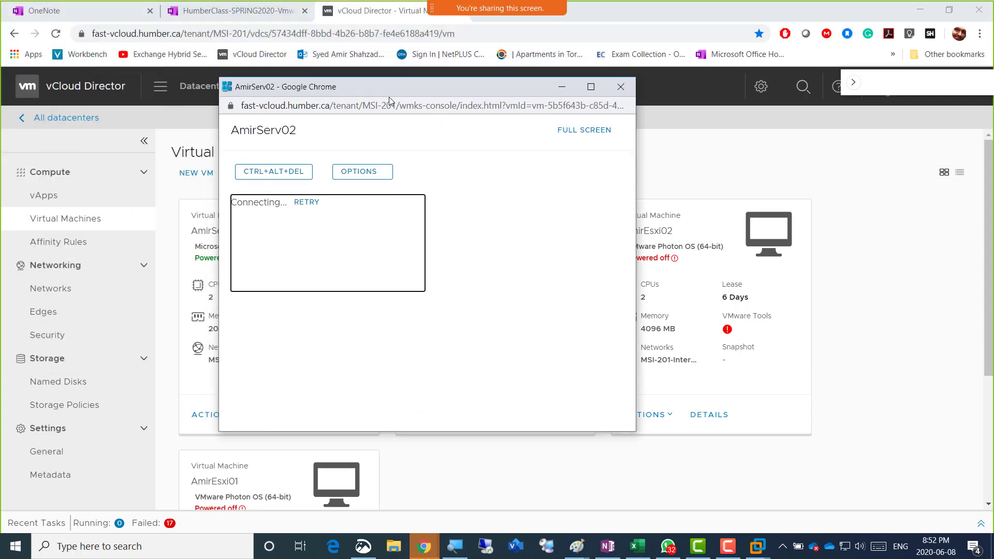
left_click(621, 87)
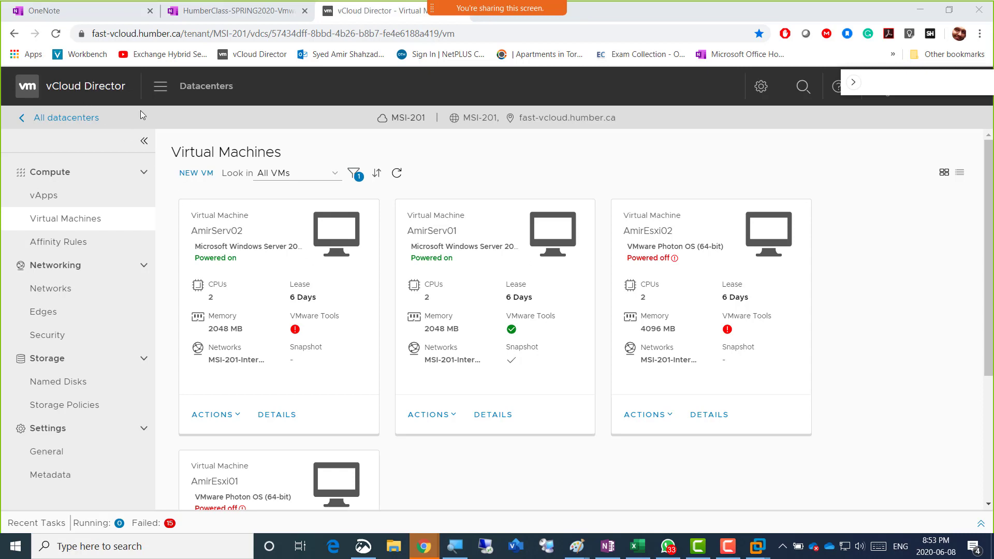
Reload the VM page, filter by 'Amir', and reopen AmirServ02's web console
left_click(56, 34)
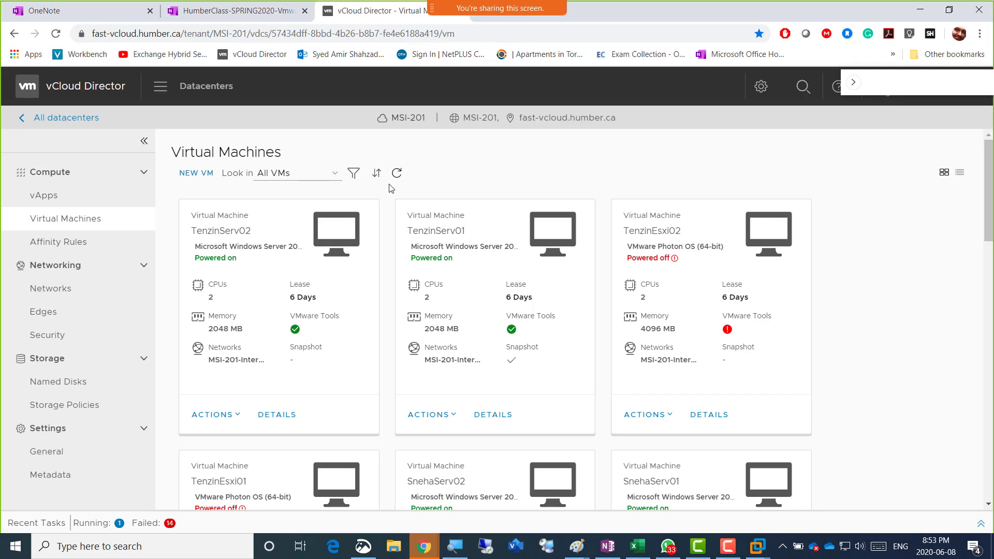
left_click(355, 175)
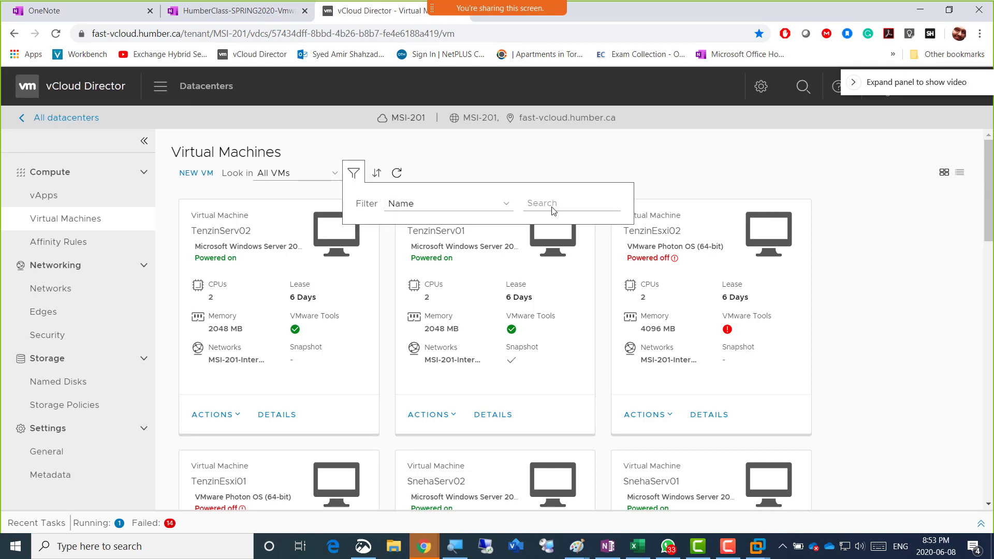
left_click(552, 210)
type("Amir")
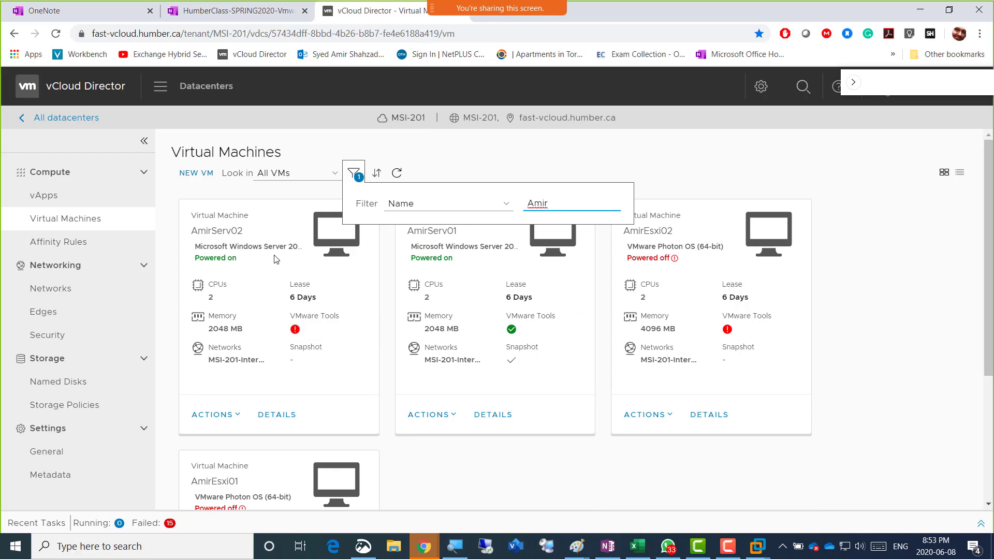
left_click(338, 242)
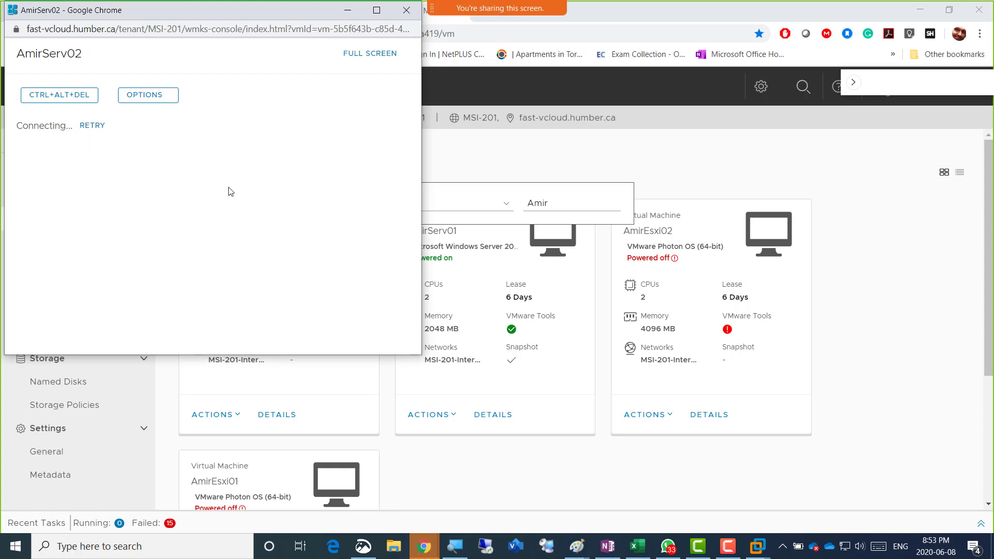
left_click_drag(276, 17, 425, 110)
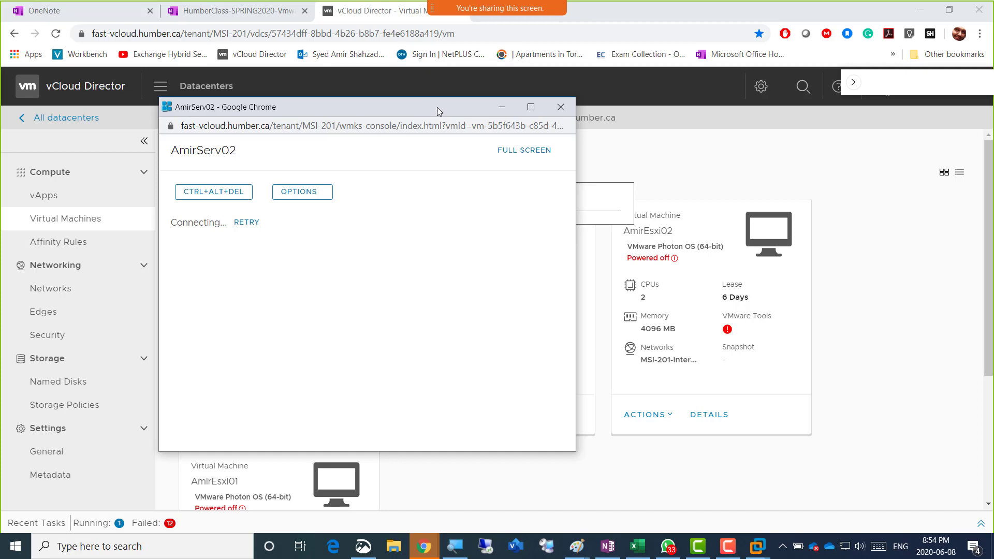
left_click_drag(436, 106, 523, 112)
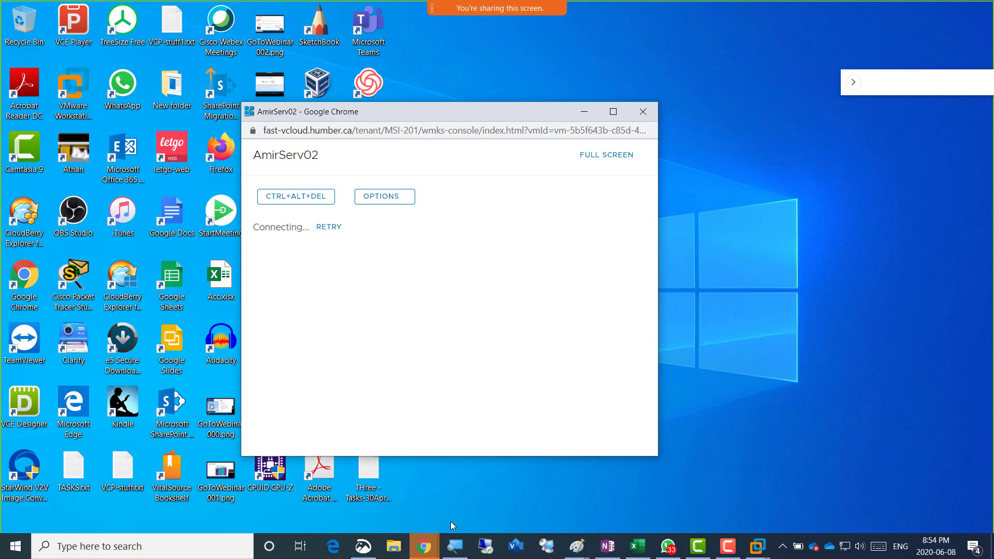
Close the stalled AmirServ02 console windows and dismiss the name filter on the VM page
left_click(429, 550)
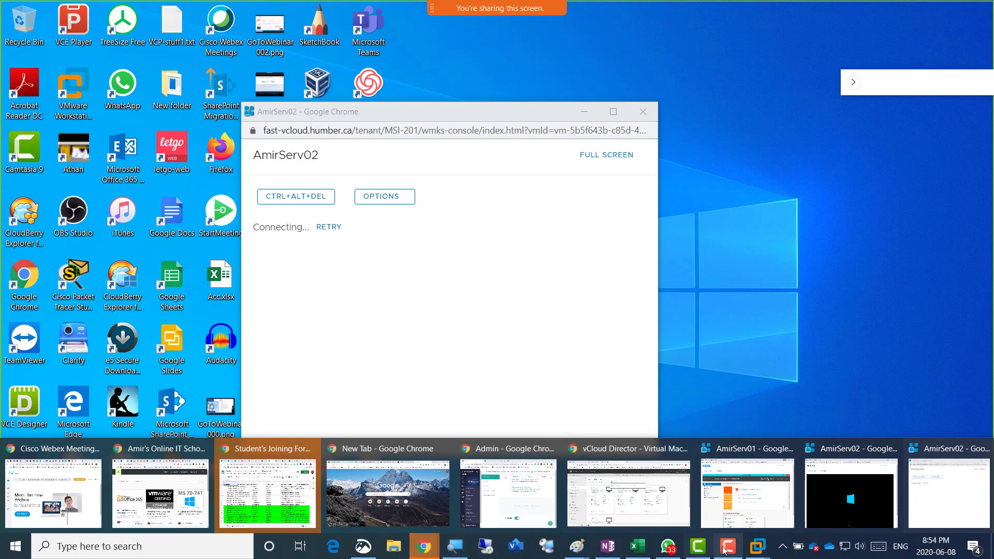
mouse_move(477, 9)
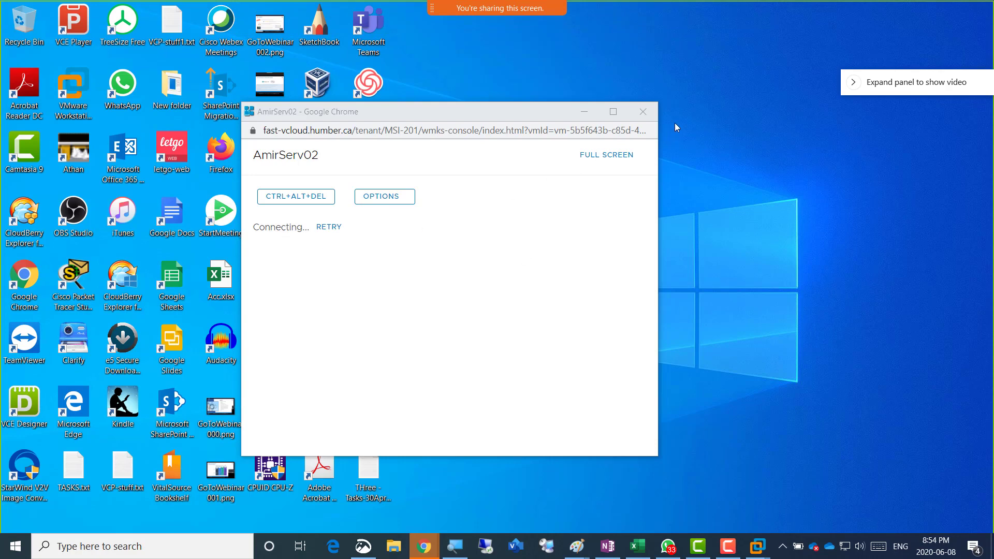
left_click(652, 116)
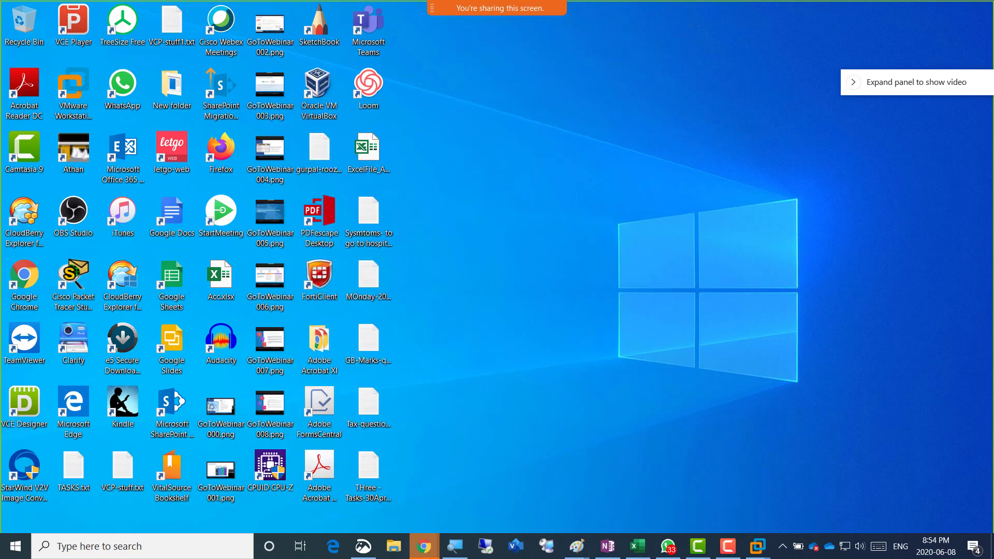
mouse_move(434, 551)
left_click(890, 492)
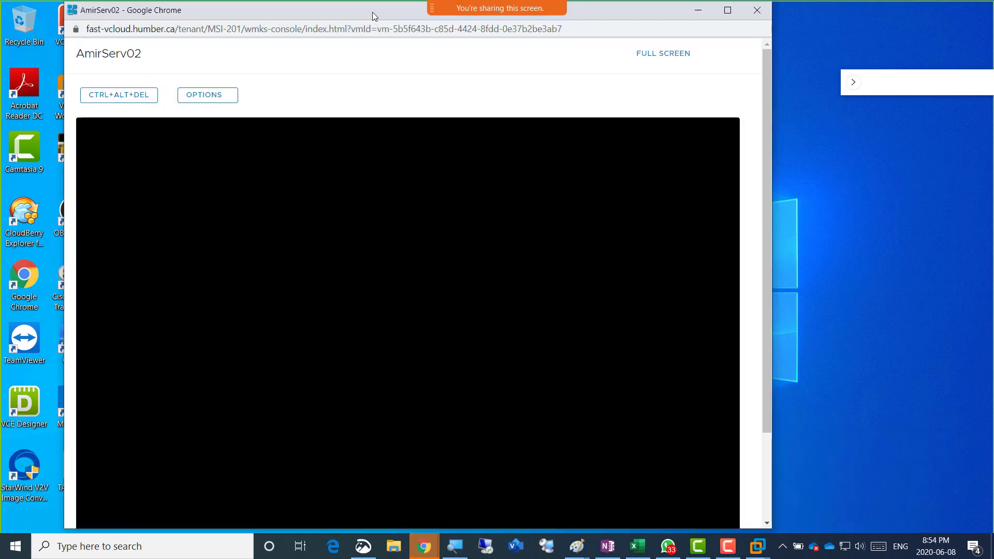
left_click(757, 10)
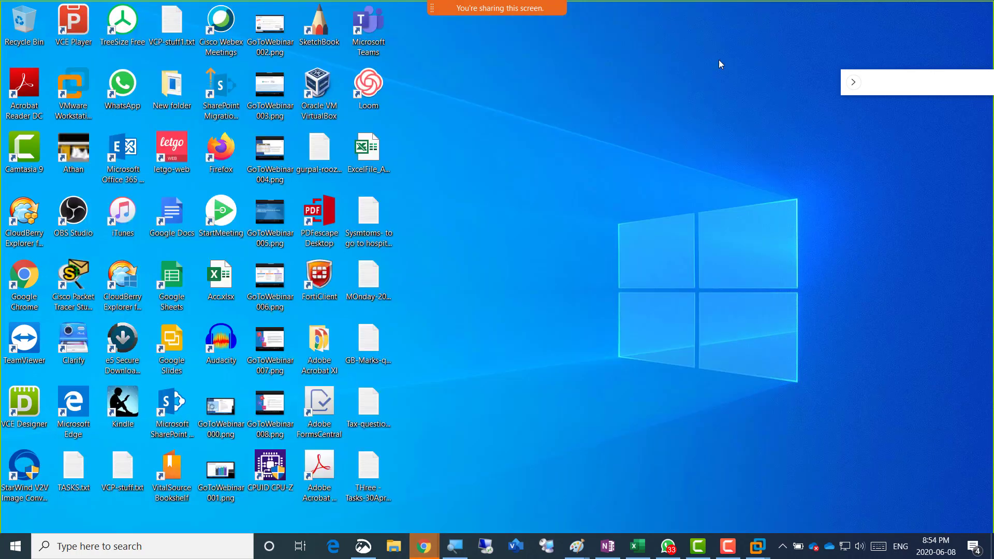
mouse_move(428, 552)
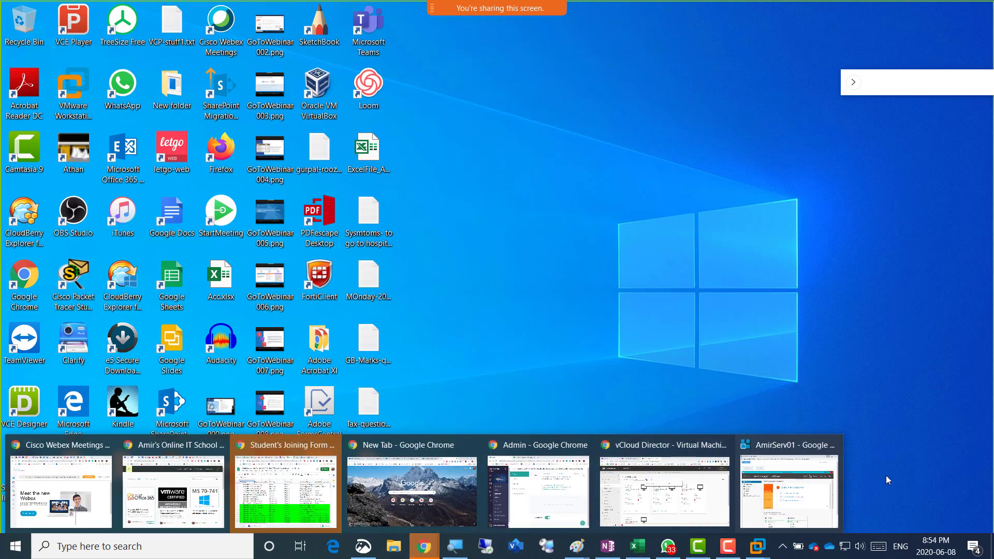
left_click(687, 484)
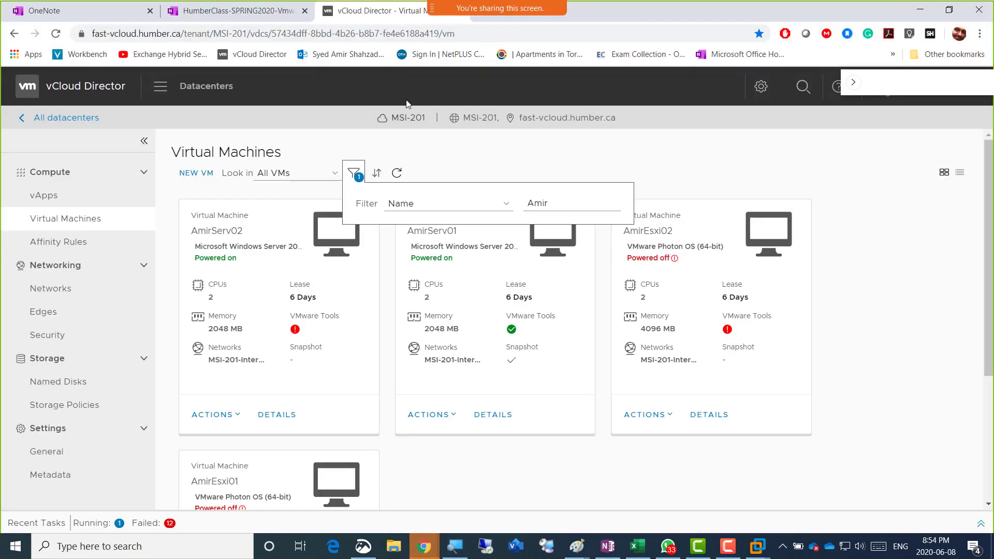
left_click(645, 157)
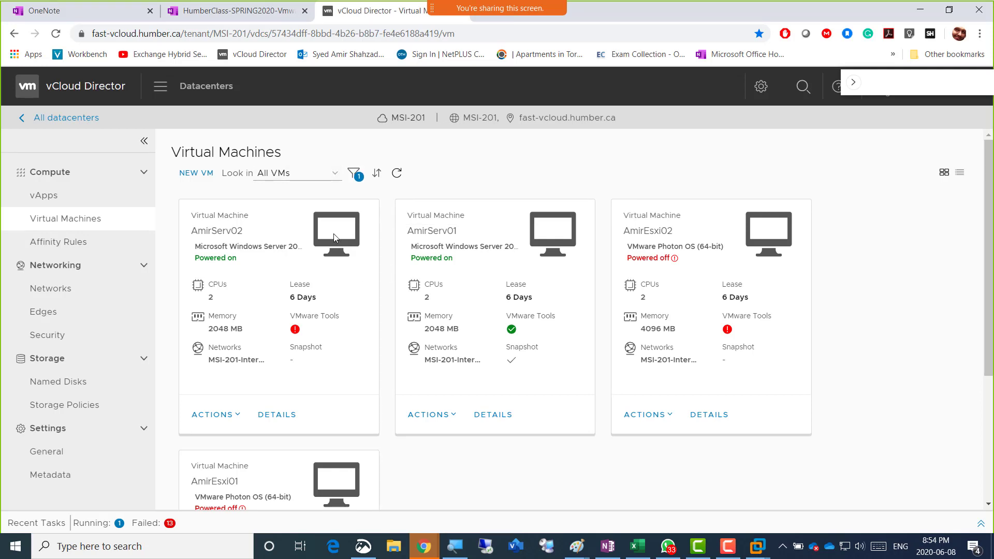
Open the AmirServ02 web console, reposition it, and send Ctrl+Alt+Del
left_click(333, 234)
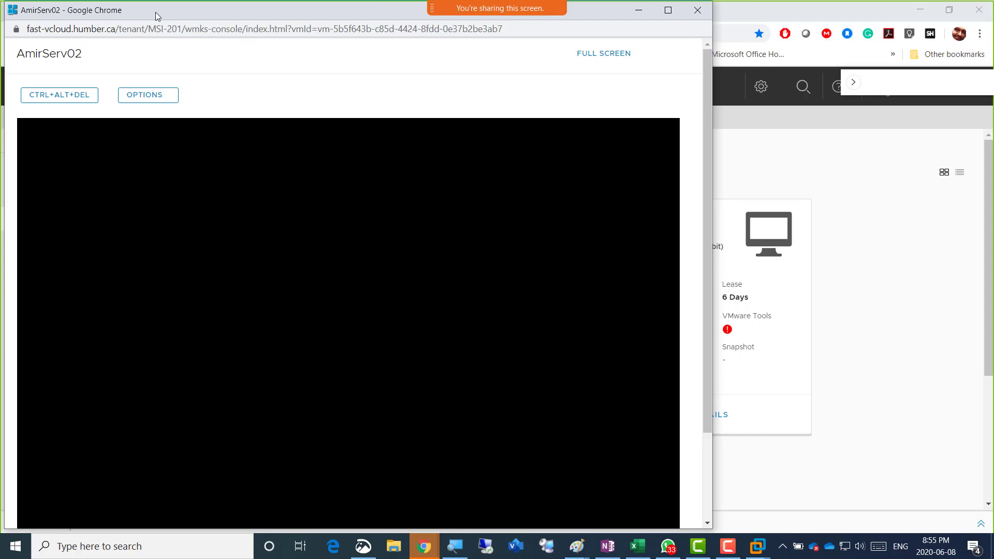
left_click_drag(155, 11, 253, 11)
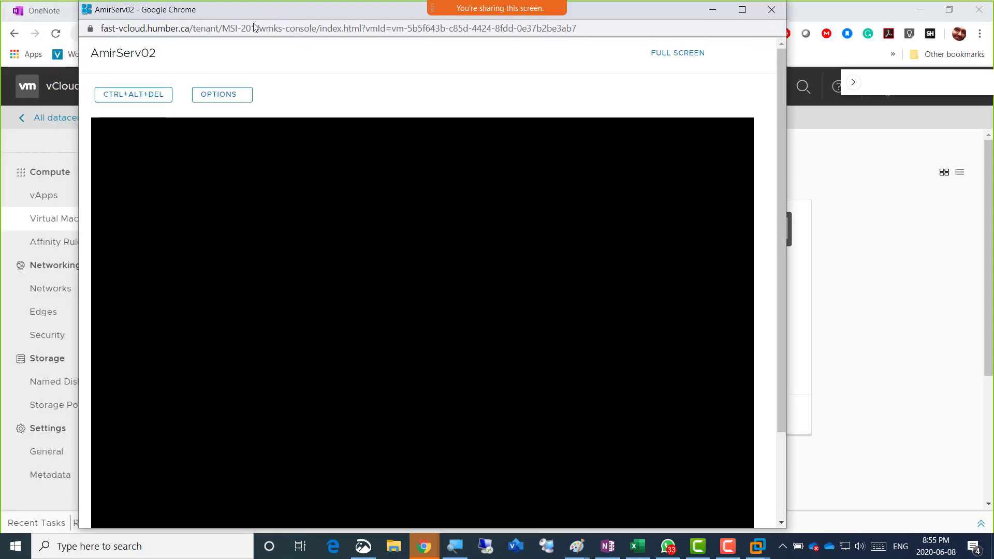
left_click(150, 96)
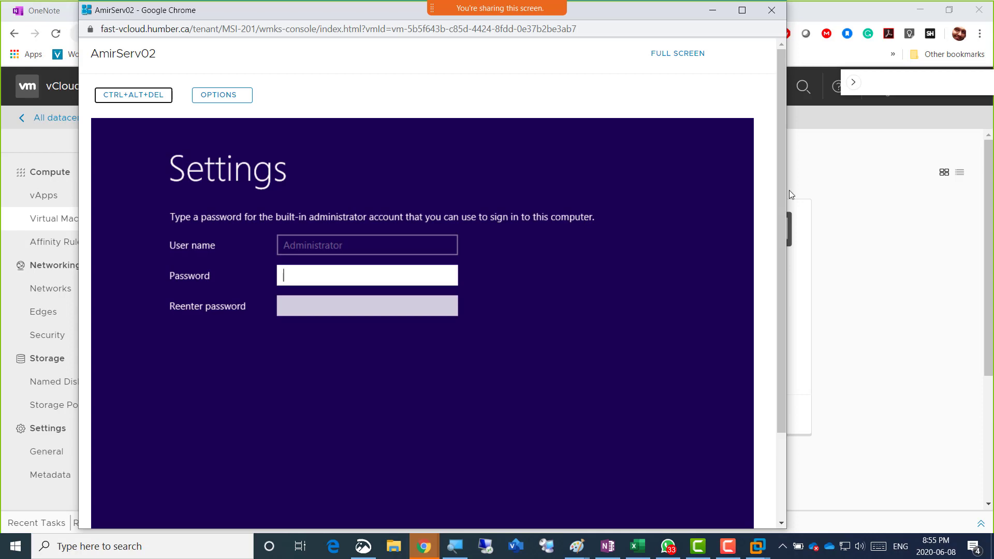
left_click_drag(789, 190, 791, 207)
Enter and confirm the new built-in Administrator password
left_click(197, 306)
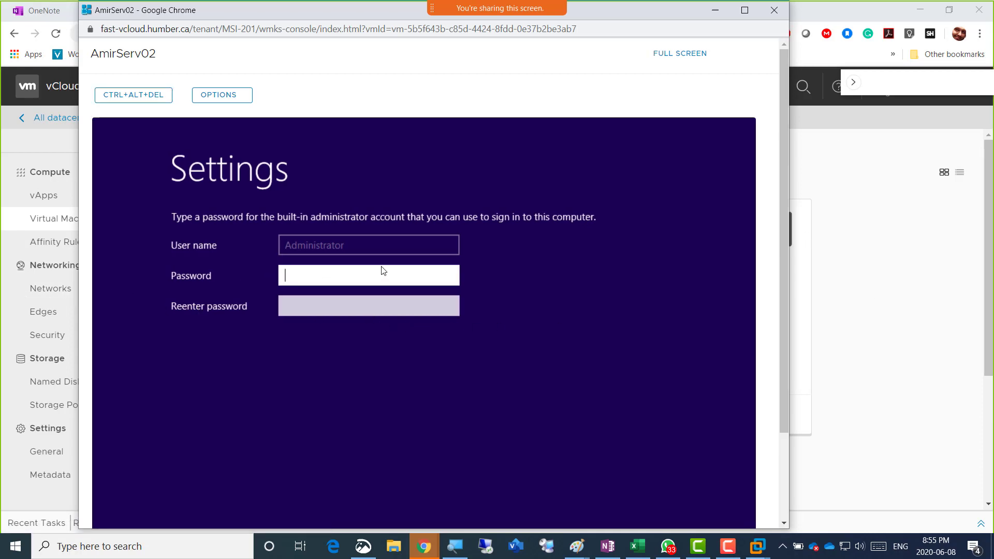
type("P@ssw0rd")
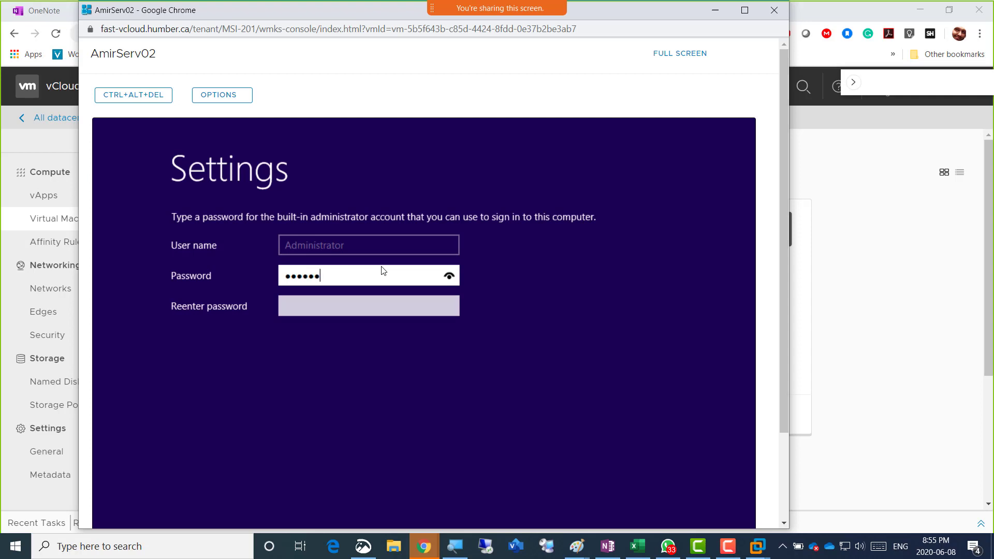
type("1")
key("Tab")
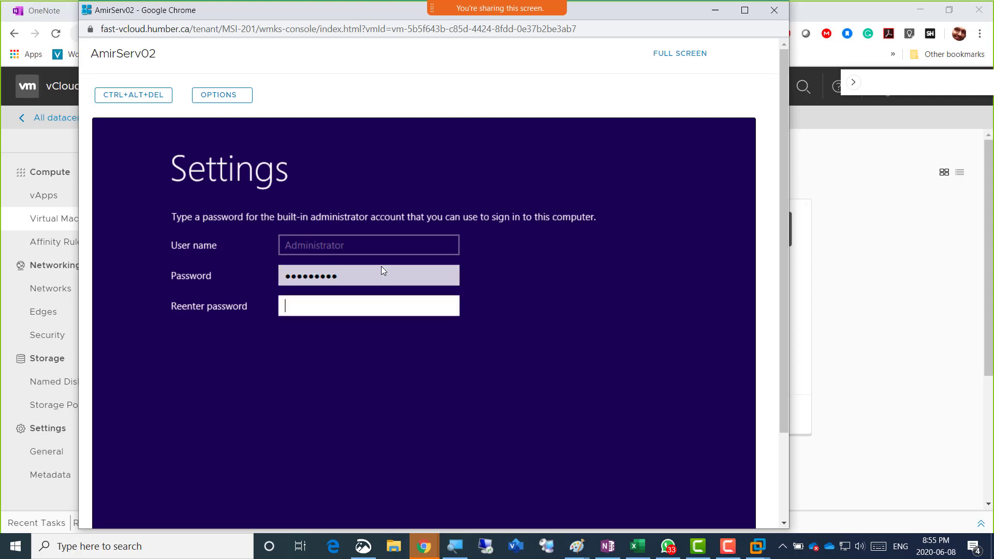
type("P@ssw0rd1")
key("Return")
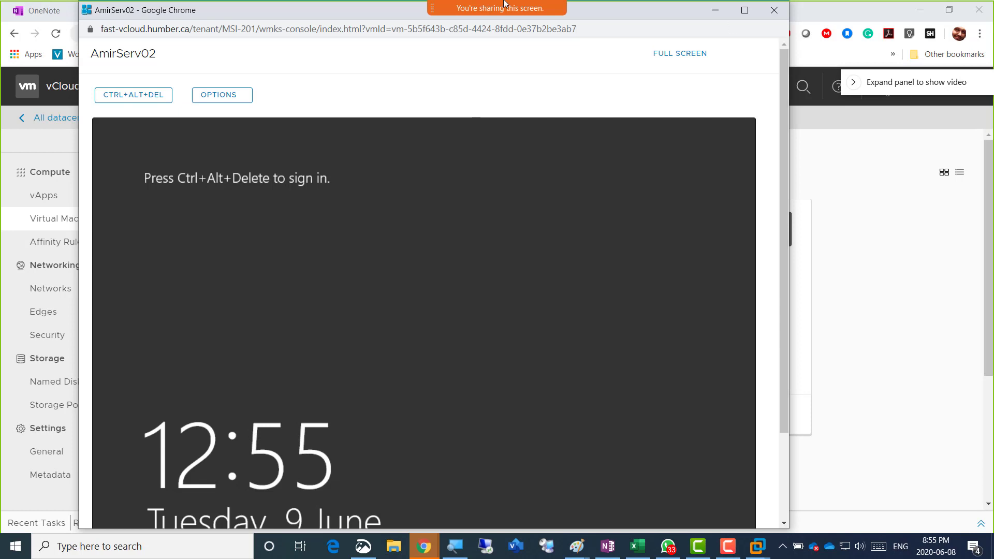
Send Ctrl+Alt+Del and sign in to AmirServ02 with the Administrator password
mouse_move(578, 4)
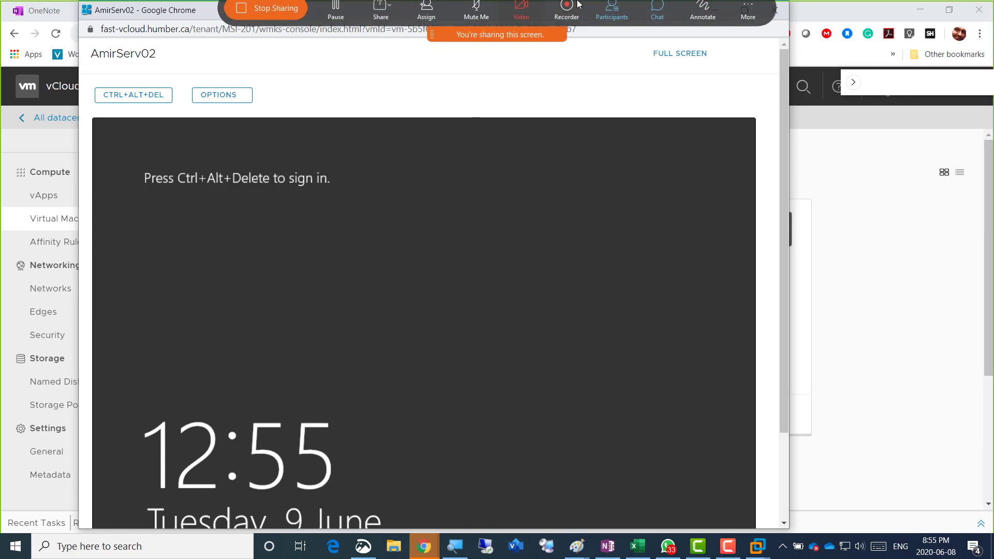
left_click(148, 95)
left_click(469, 331)
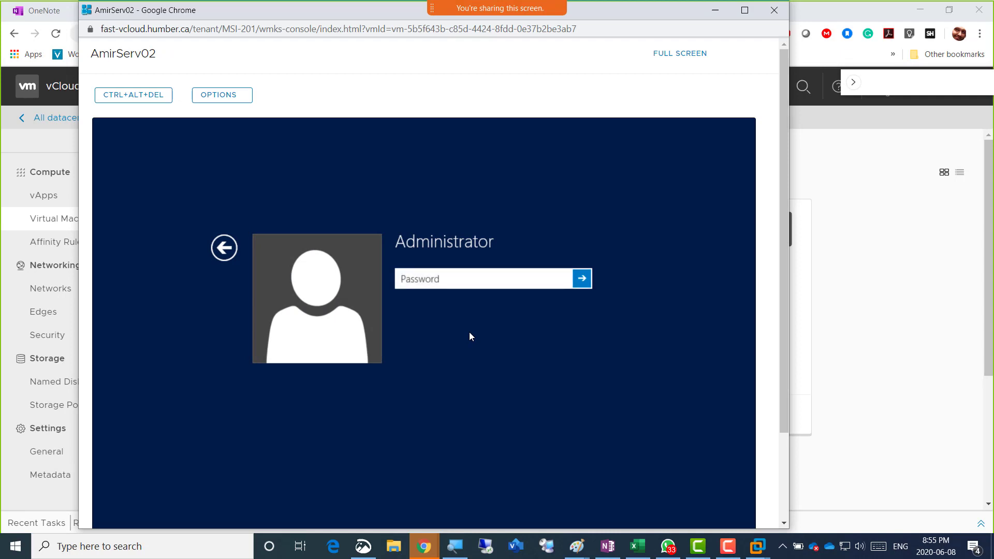
type("•••••••••")
key("Return")
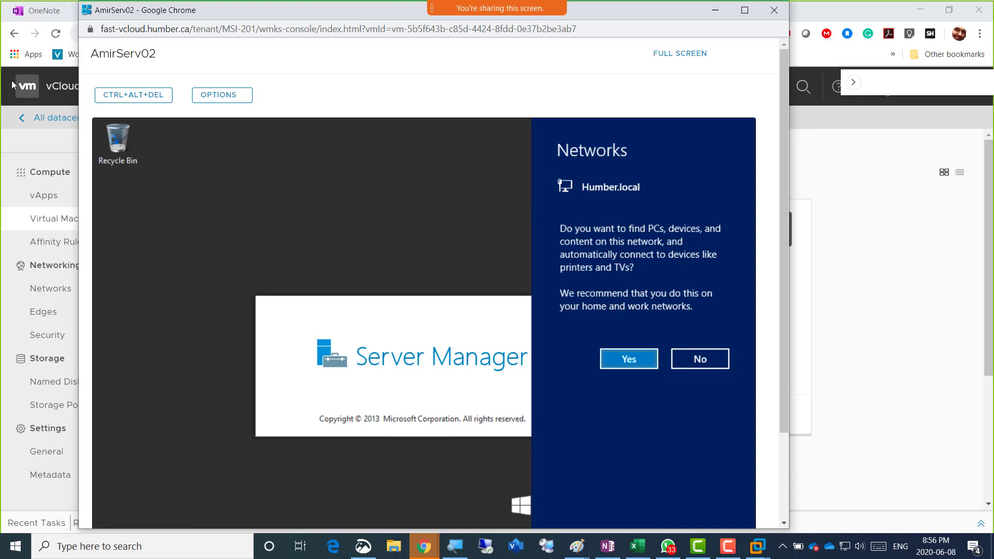
Dismiss the Humber.local network discovery prompt and return to the Virtual Machines page
double_click(395, 15)
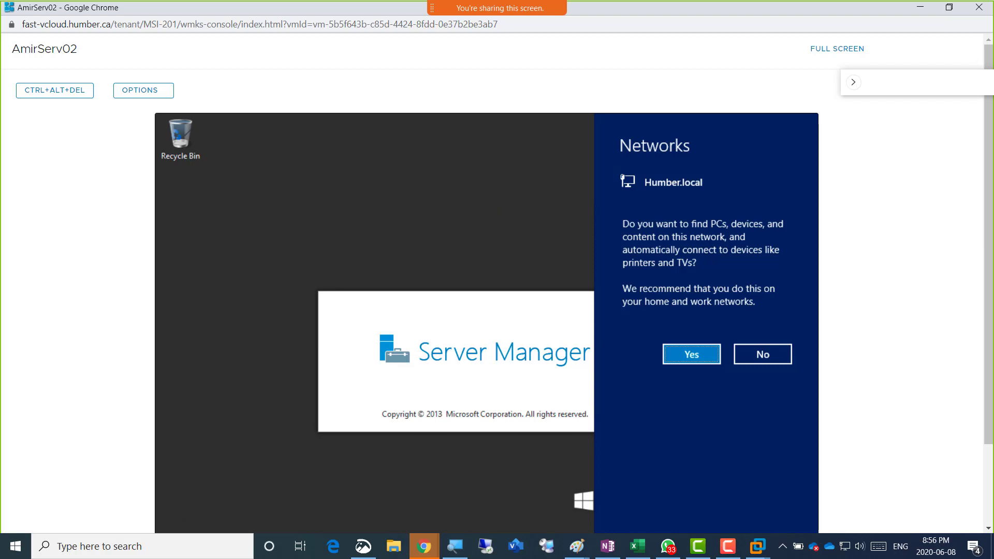
left_click(948, 7)
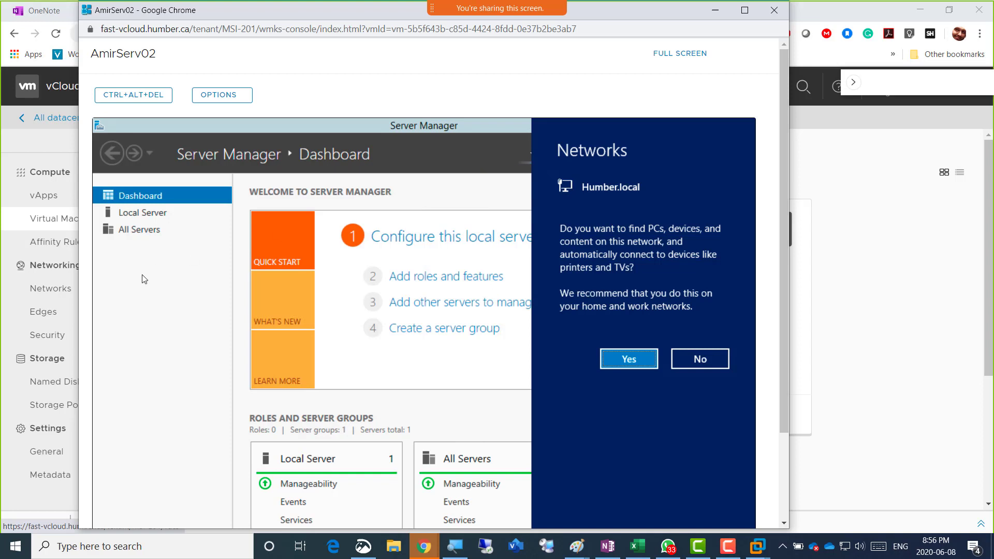
left_click(113, 336)
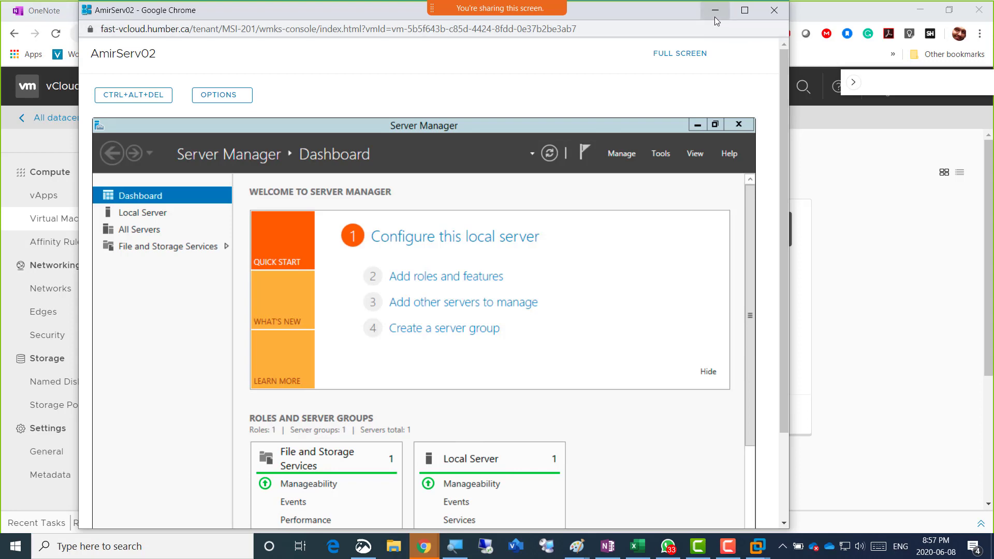
left_click(859, 211)
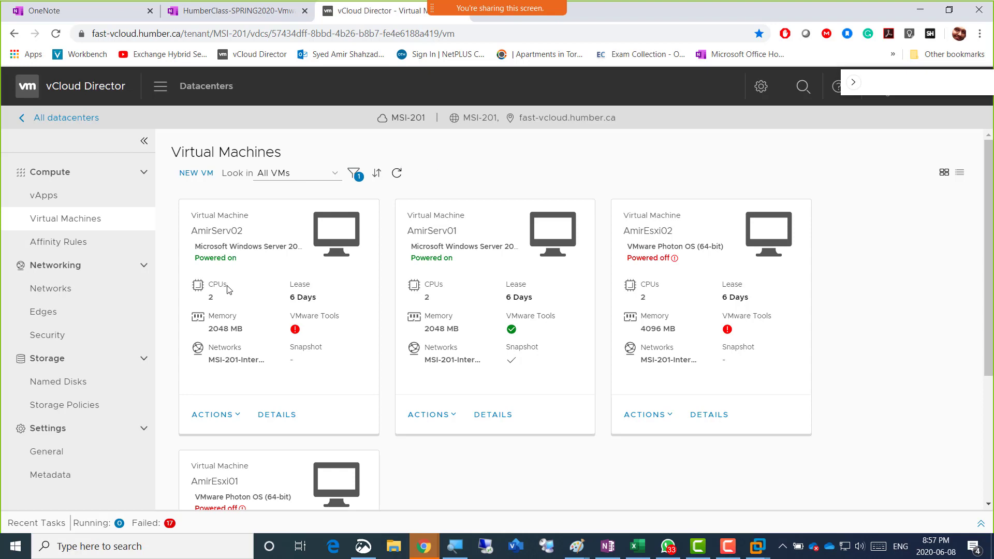
Choose Install VMware Tools from the AmirServ02 card's ACTIONS menu
left_click(237, 422)
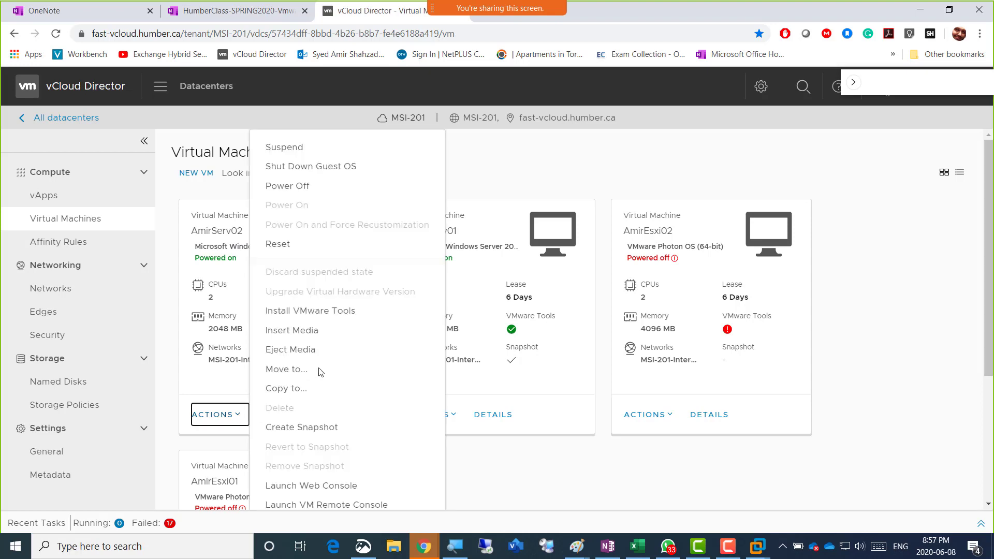
left_click(331, 312)
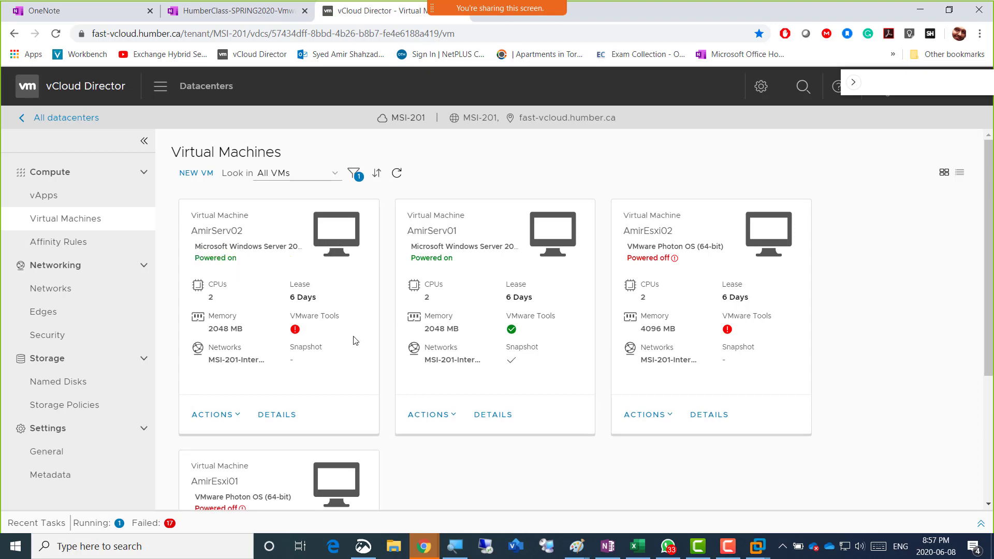
Switch back to the AmirServ02 console and open Server Manager's window menu to close it
key("alt+Tab")
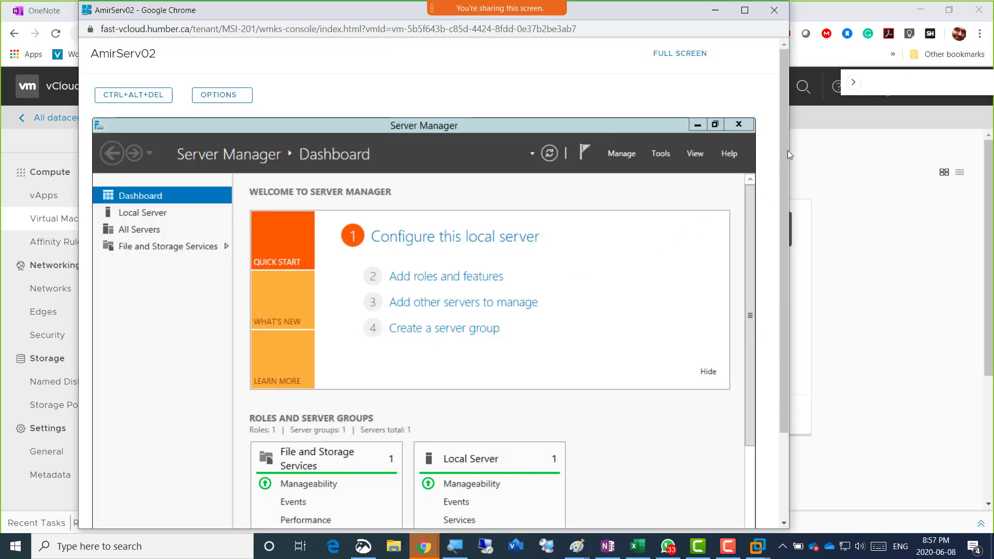
left_click_drag(787, 150, 782, 184)
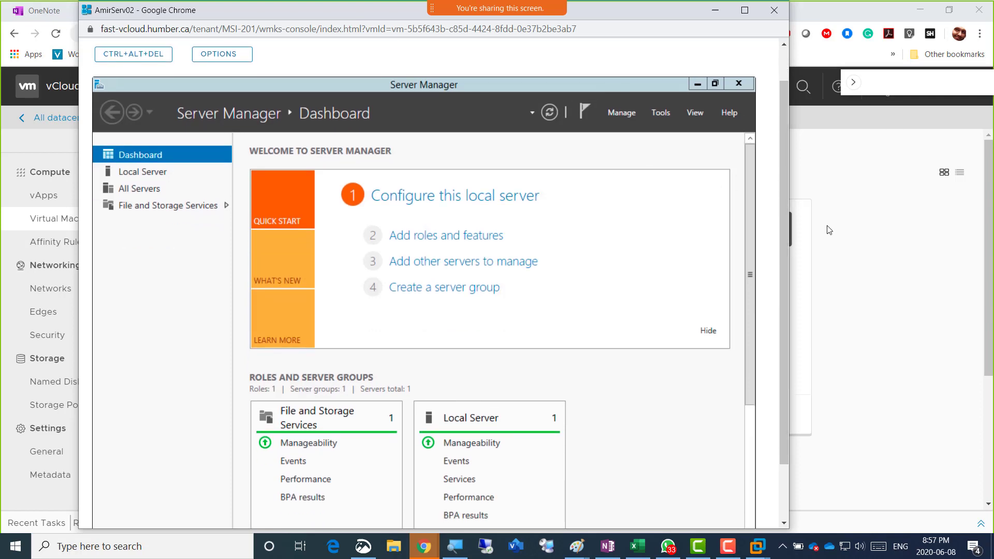
left_click(650, 145)
key("alt+space")
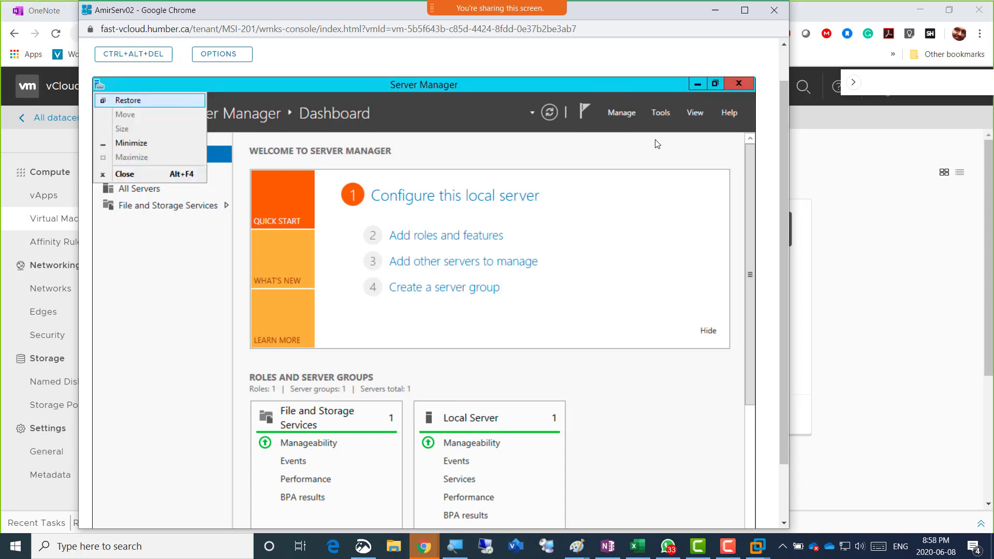
key("Up")
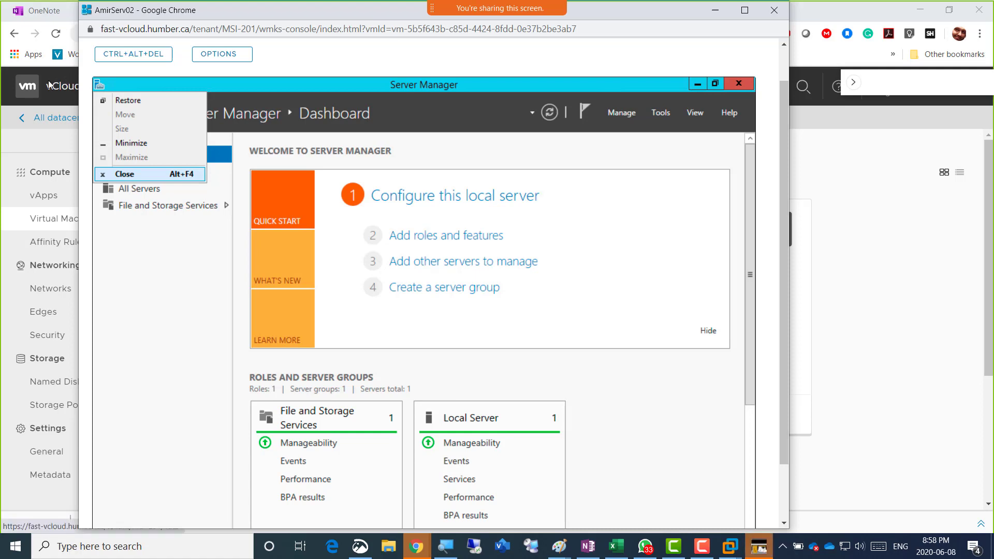
left_click(98, 88)
left_click(97, 88)
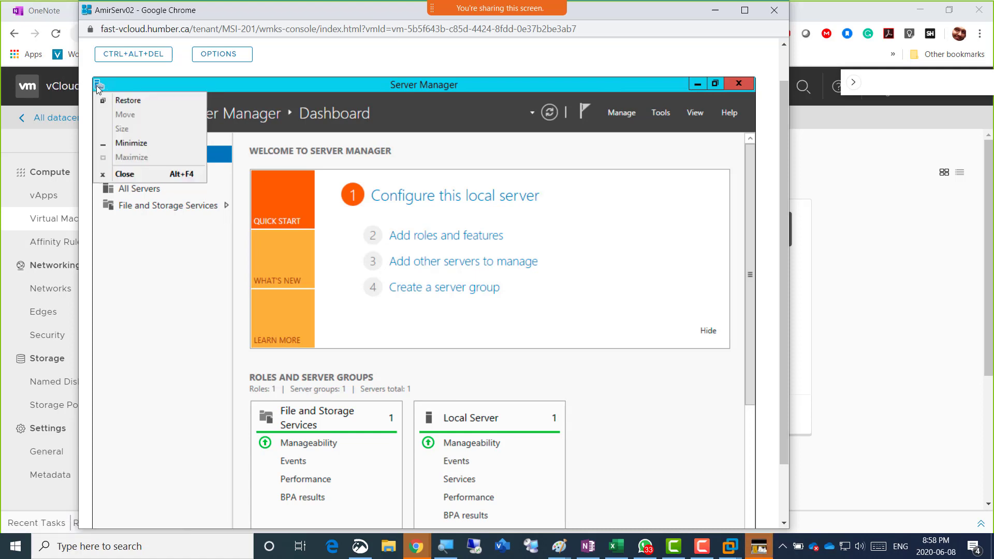
Close Server Manager and open File Explorer showing This PC
left_click(98, 89)
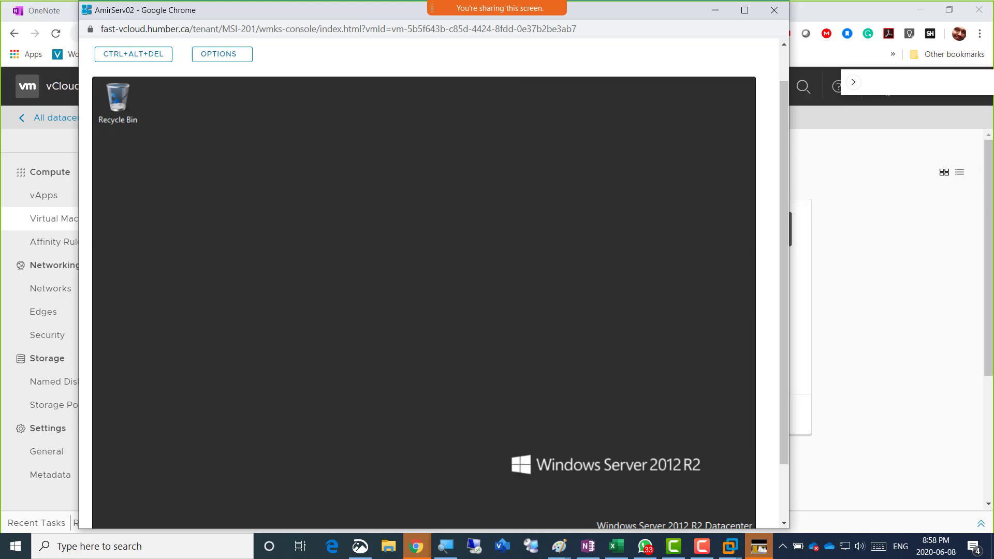
left_click_drag(784, 182, 785, 287)
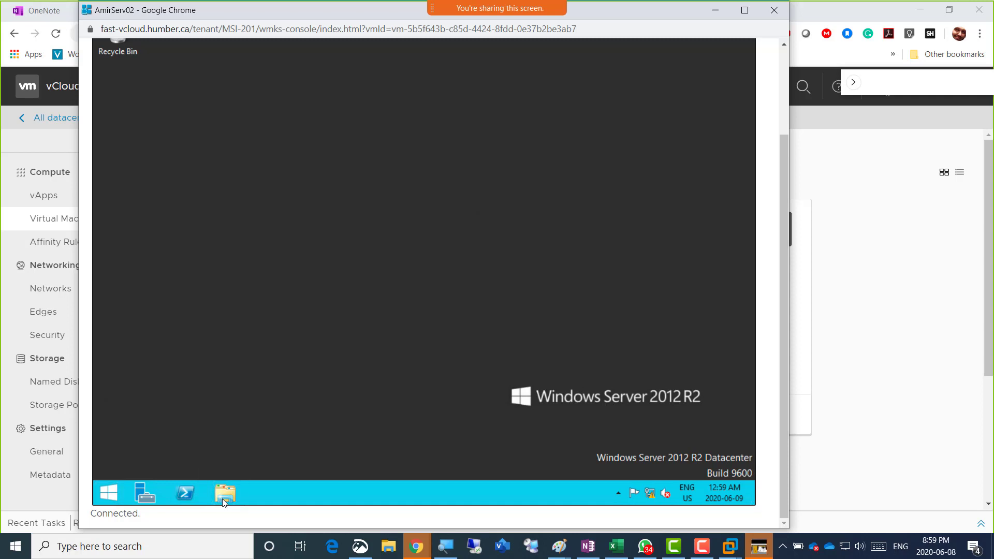
left_click(224, 494)
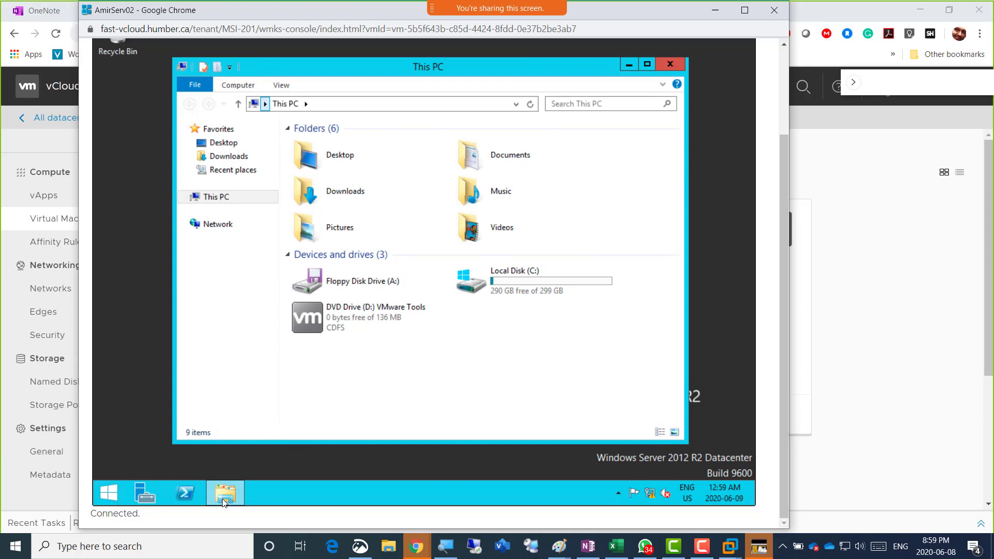
Select DVD Drive (D:) VMware Tools in File Explorer and run its installer
key("Tab")
key("Tab")
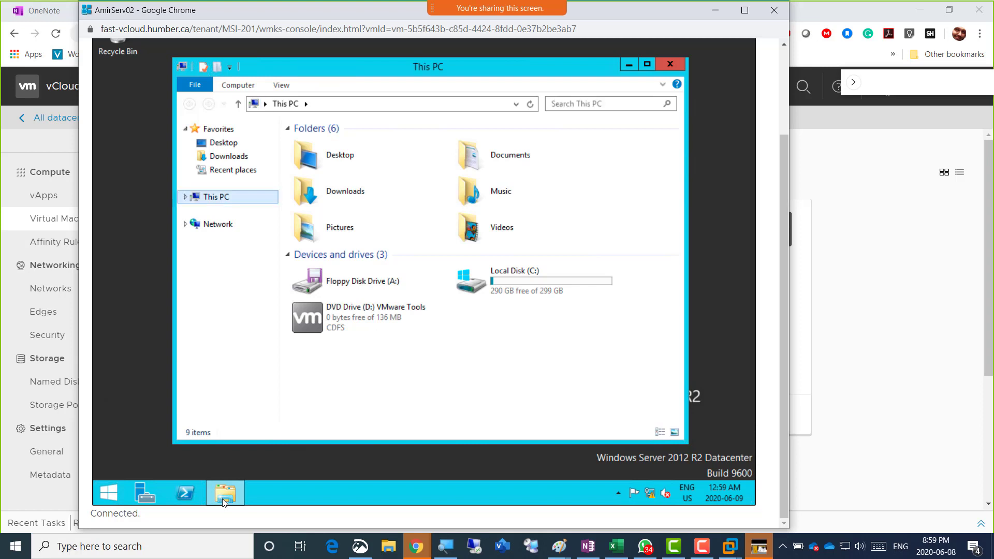
key("Tab")
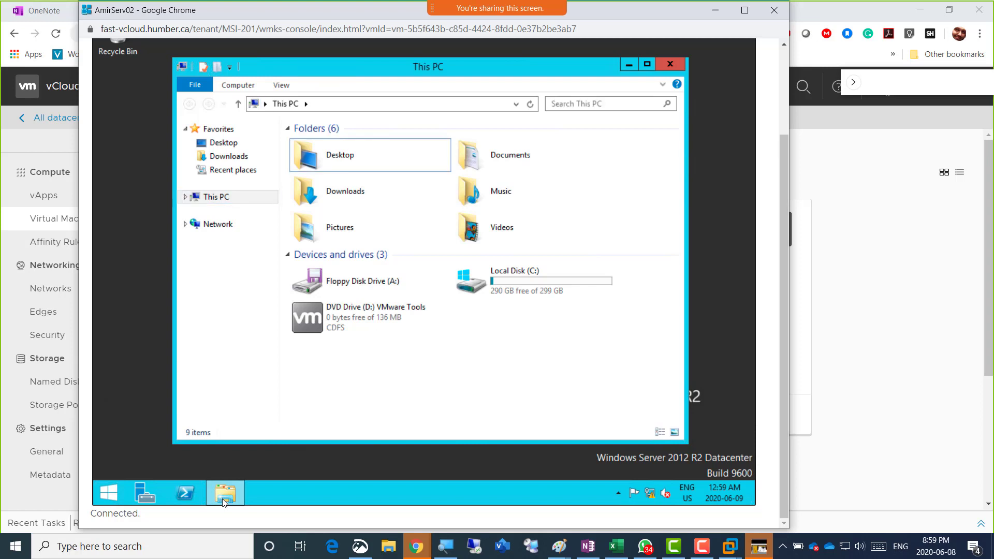
key("Down")
key("Down")
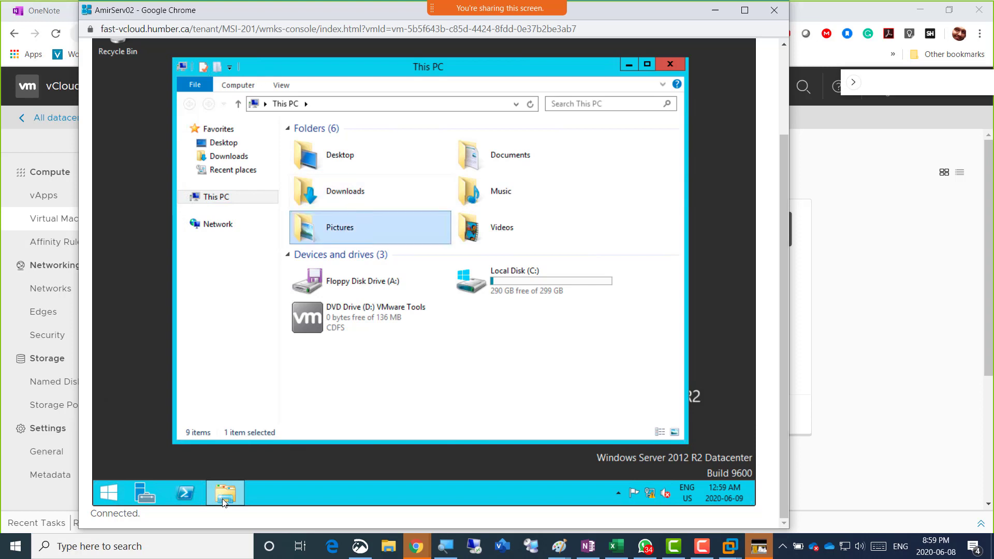
key("Down")
key("Down")
key("Down")
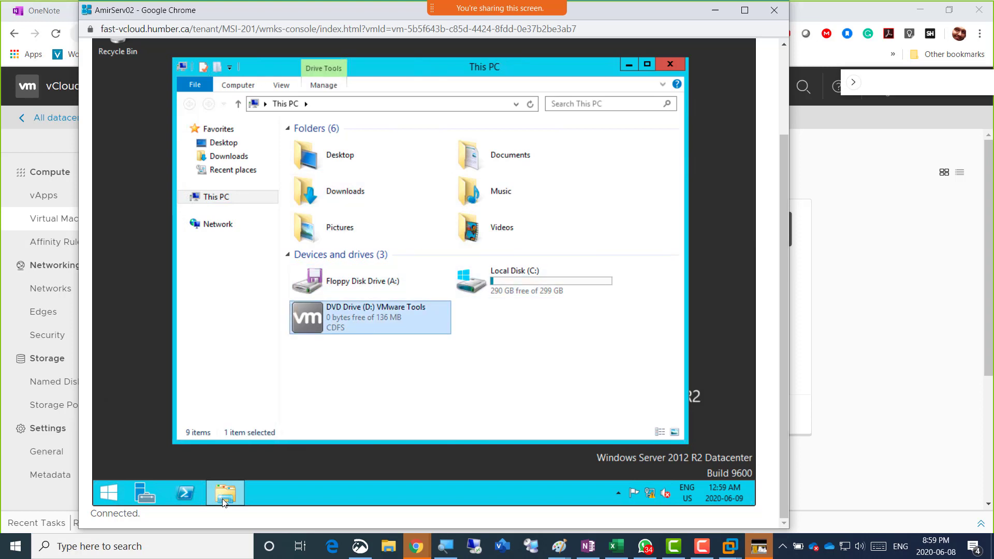
key("Return")
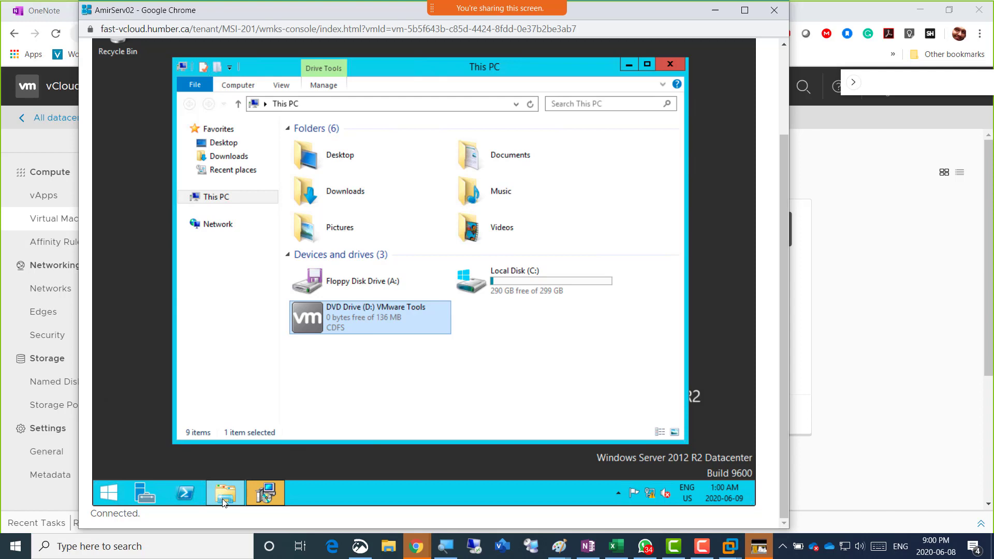
key("alt+Tab")
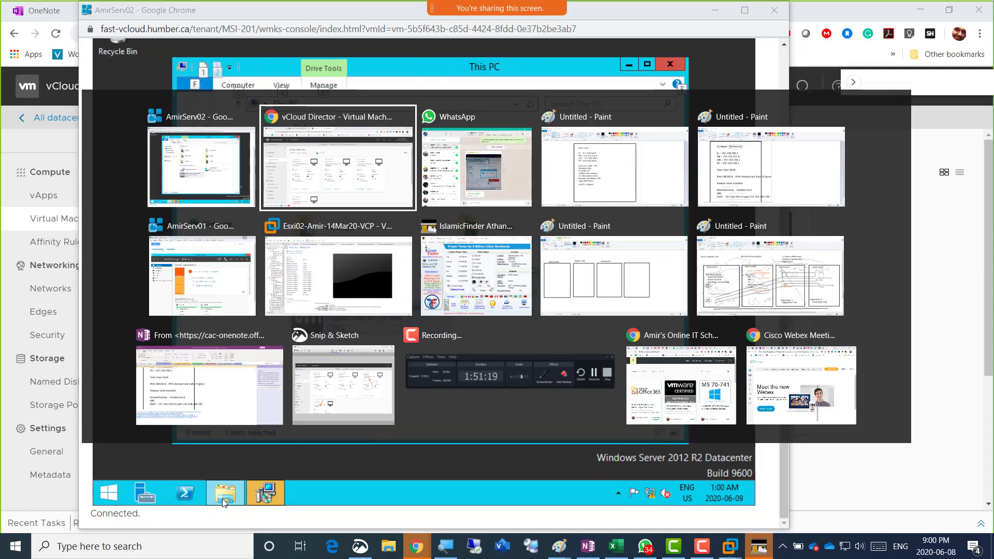
key("alt+Tab")
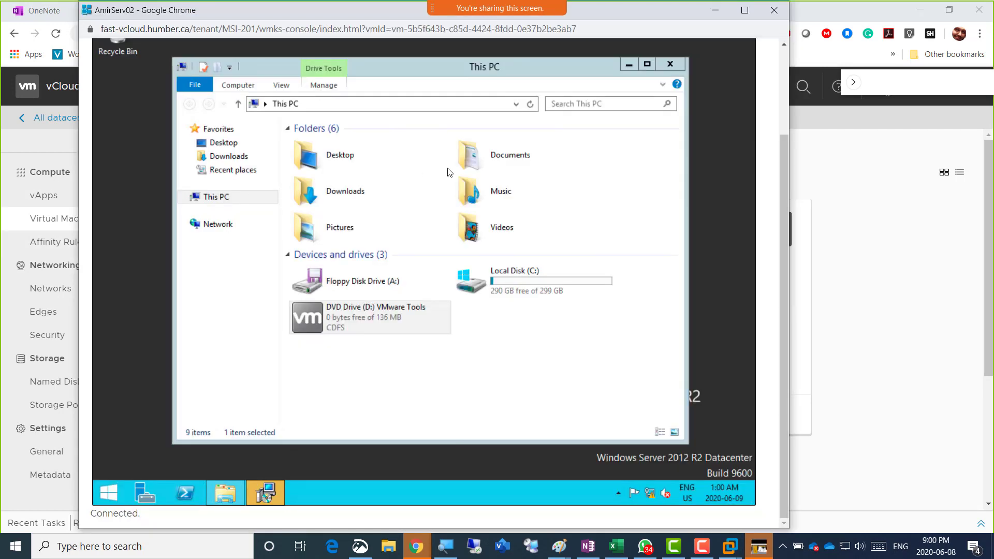
key("super")
Install VMware Tools with the Typical setup type and finish the wizard
mouse_move(265, 493)
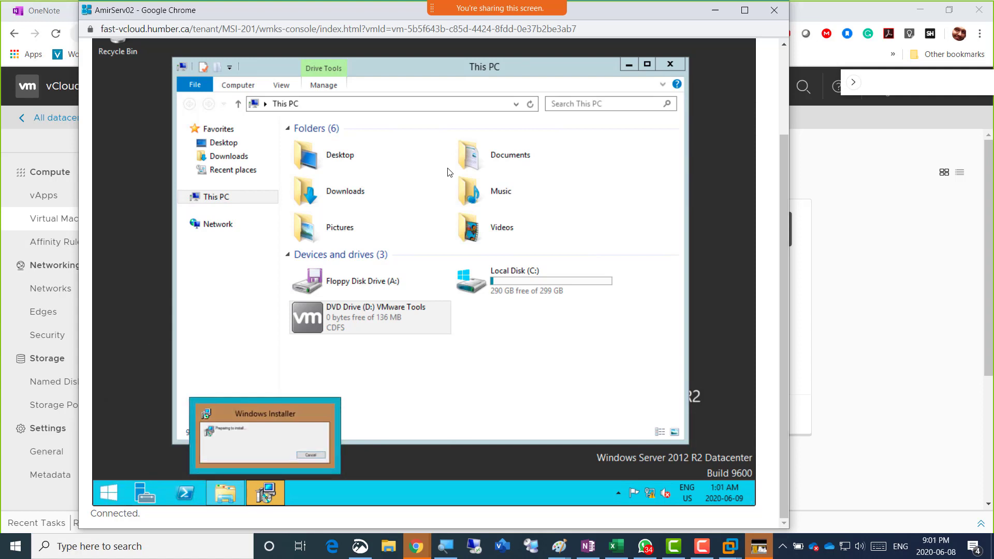
left_click(265, 493)
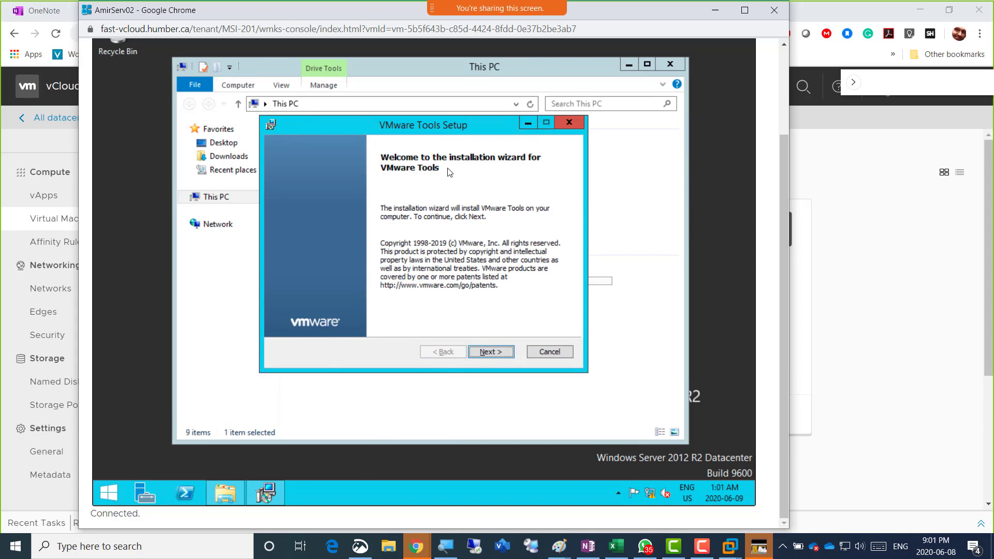
key("Return")
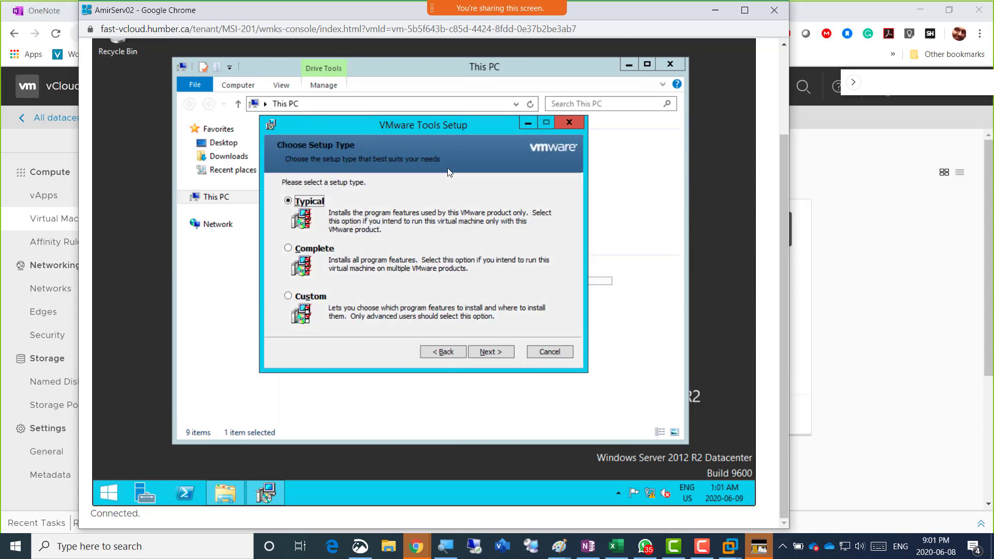
key("Tab")
key("Tab")
key("Return")
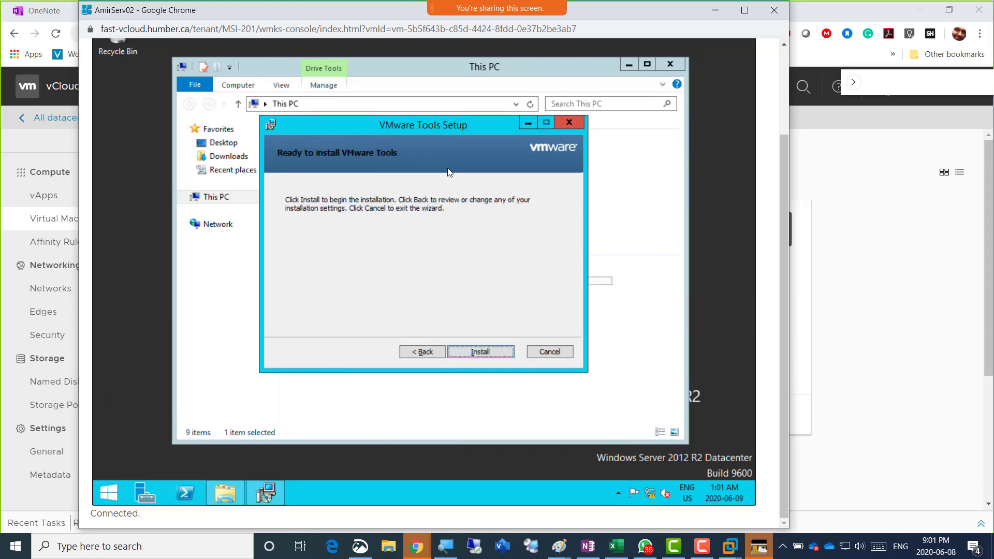
key("Return")
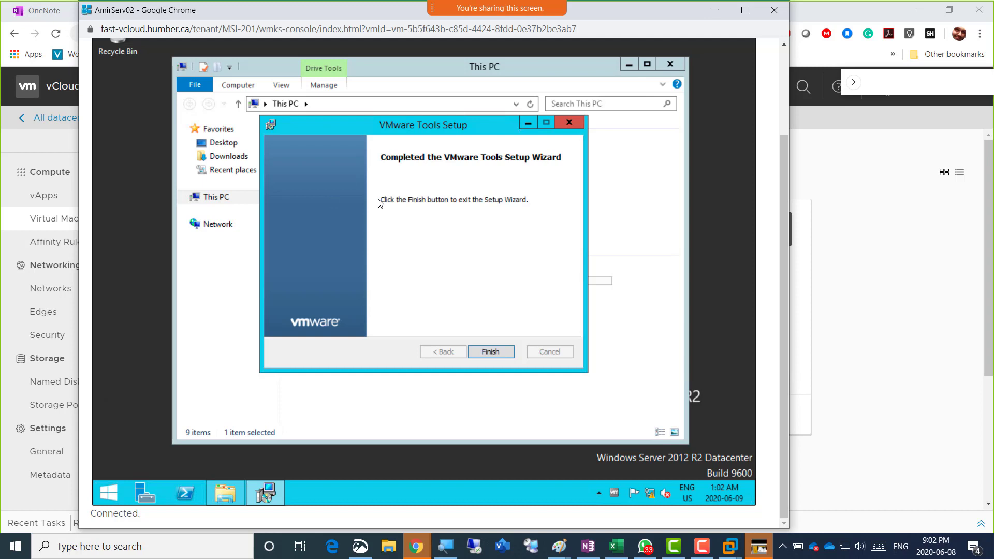
key("Return")
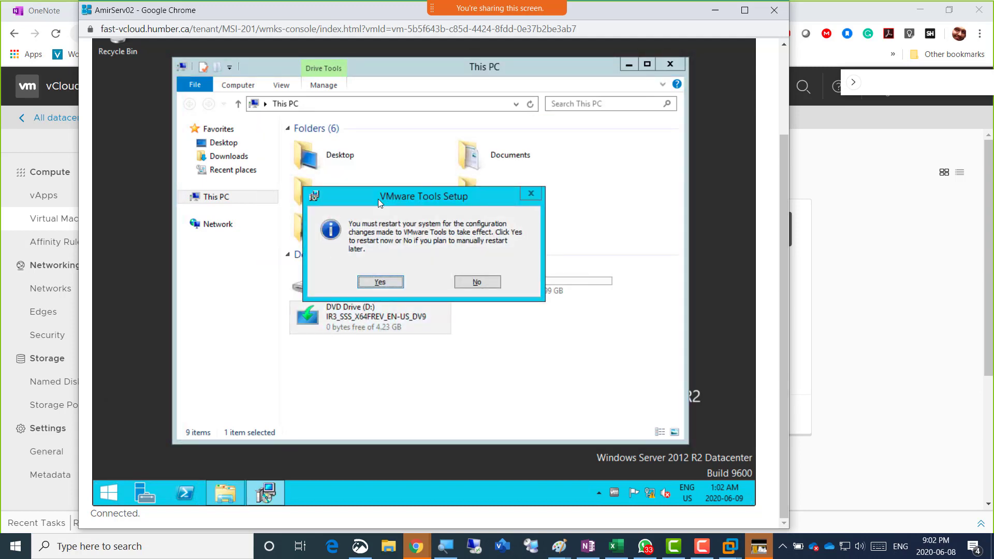
Accept the restart prompt, then focus the console and minimize the vCloud Director browser
key("Return")
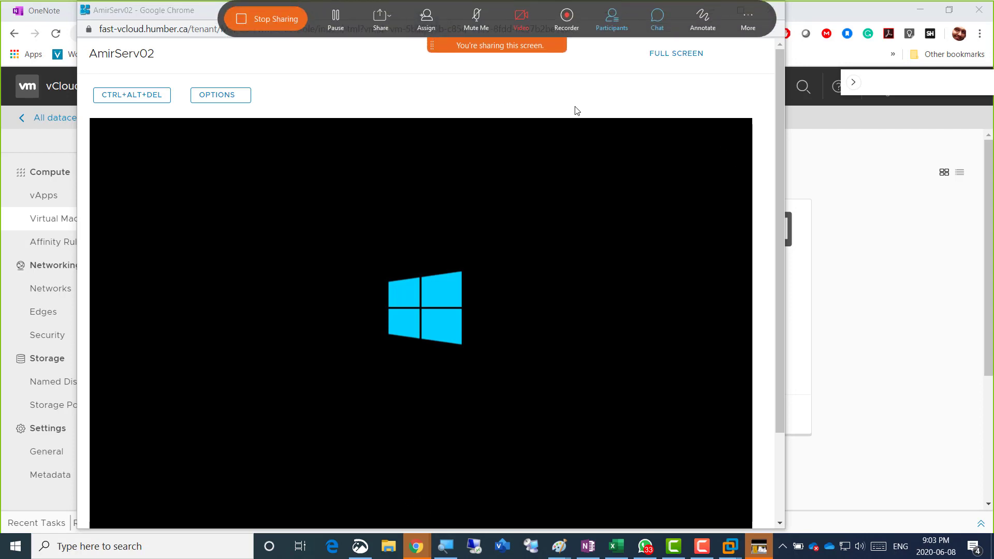
left_click(212, 17)
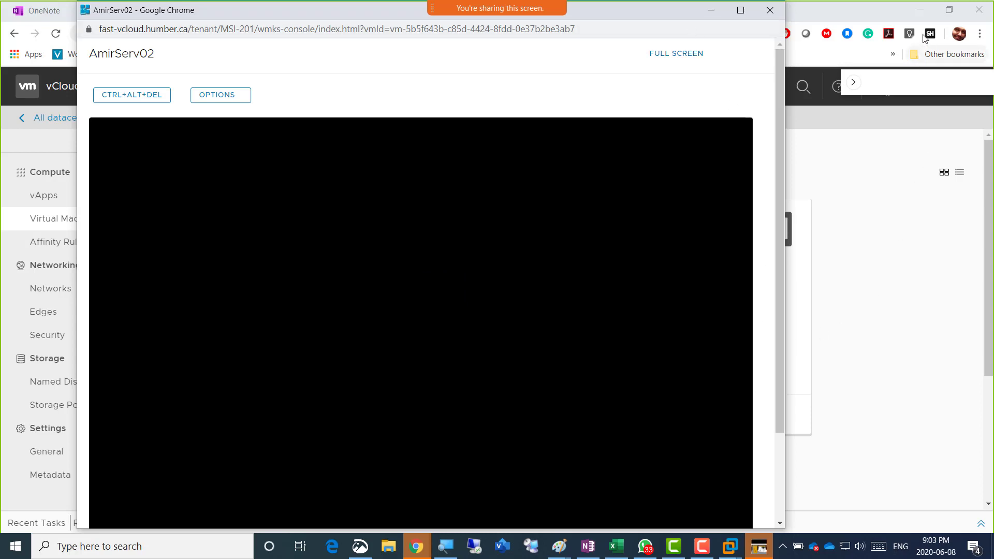
left_click(920, 10)
Minimize the console, close the Athan prayer-times window and maximize TeamViewer
left_click(714, 10)
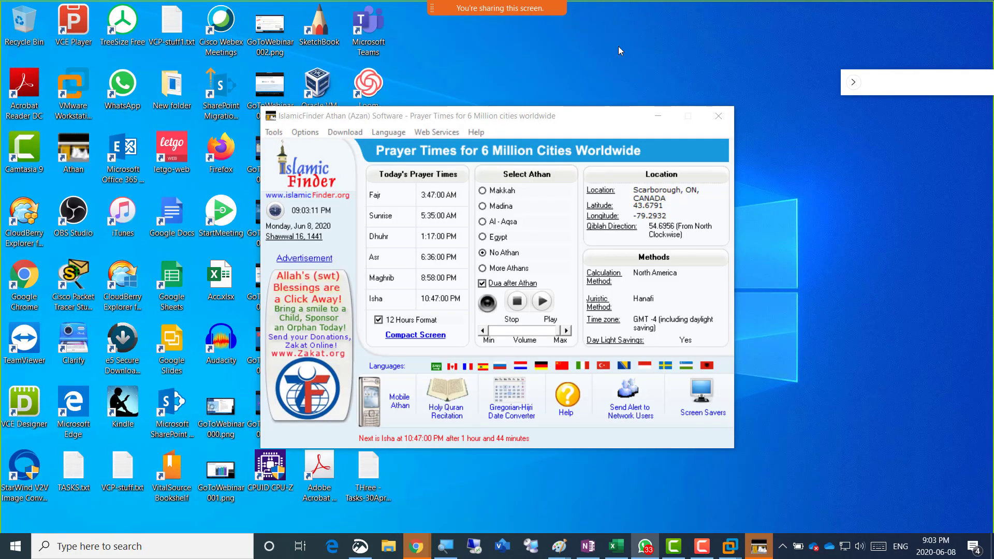
left_click(724, 115)
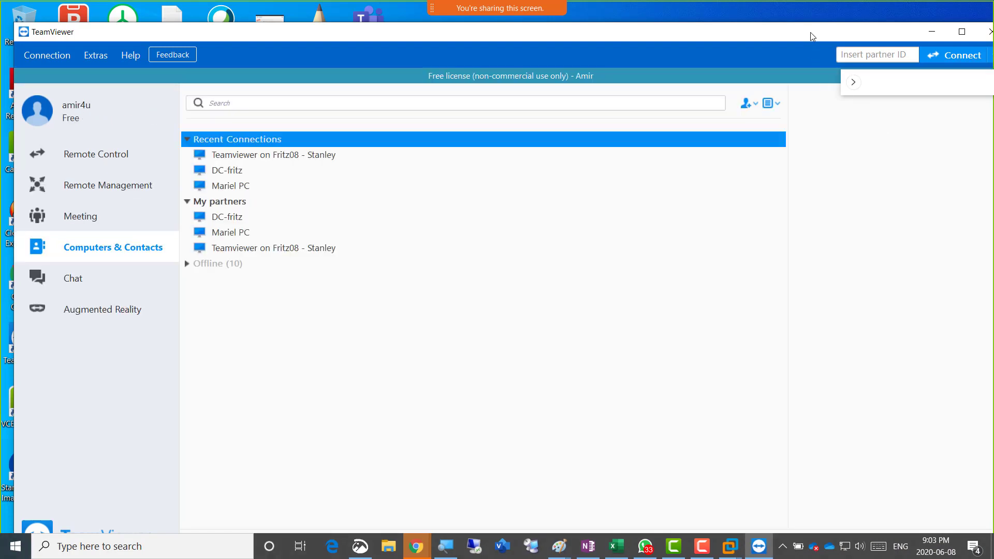
double_click(899, 34)
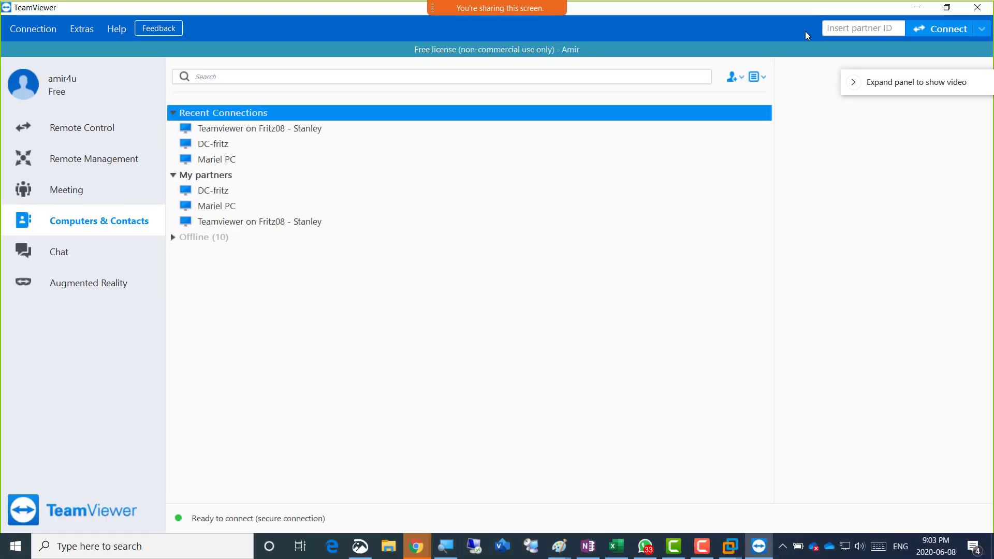
Paste the partner ID, start connecting, then cancel the password prompt
left_click(891, 33)
key("ctrl+v")
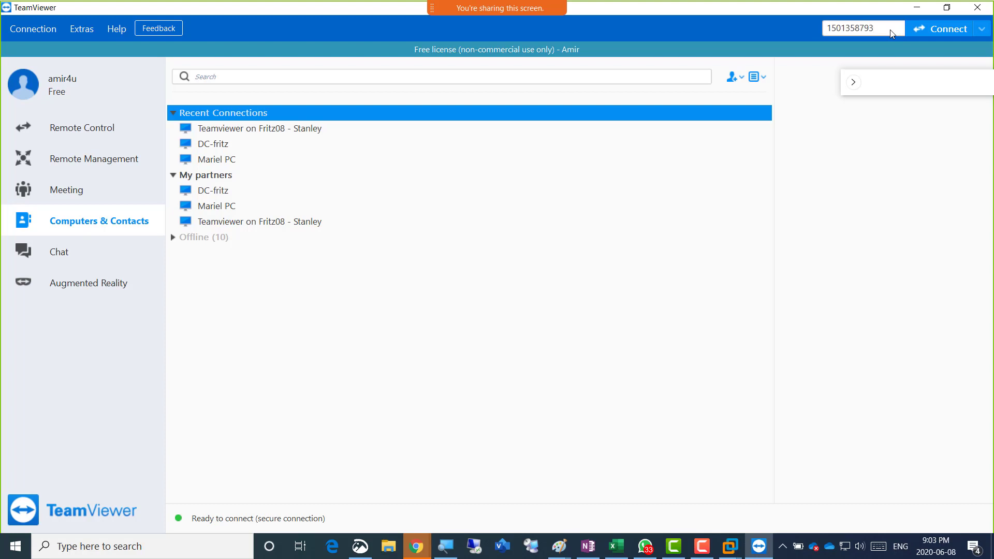
key("Return")
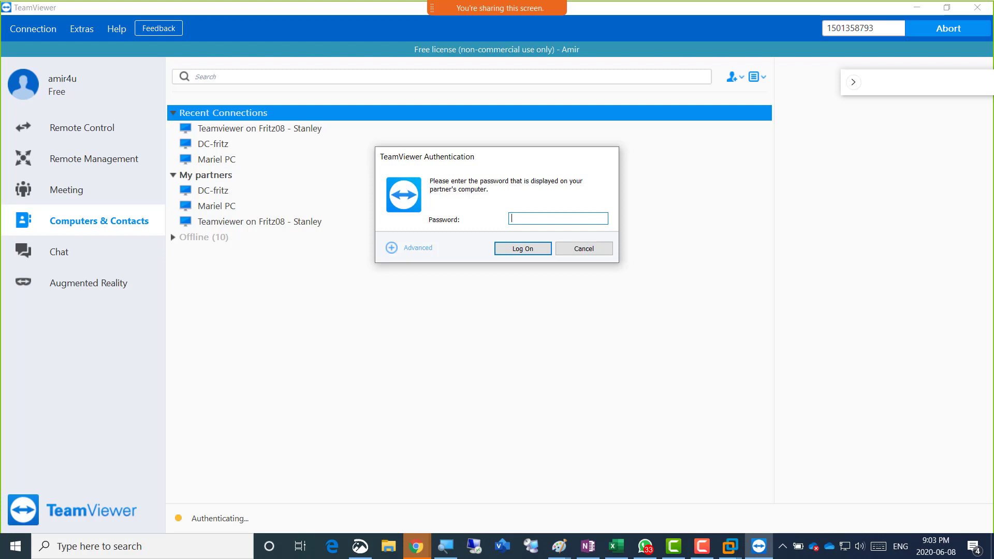
left_click(590, 249)
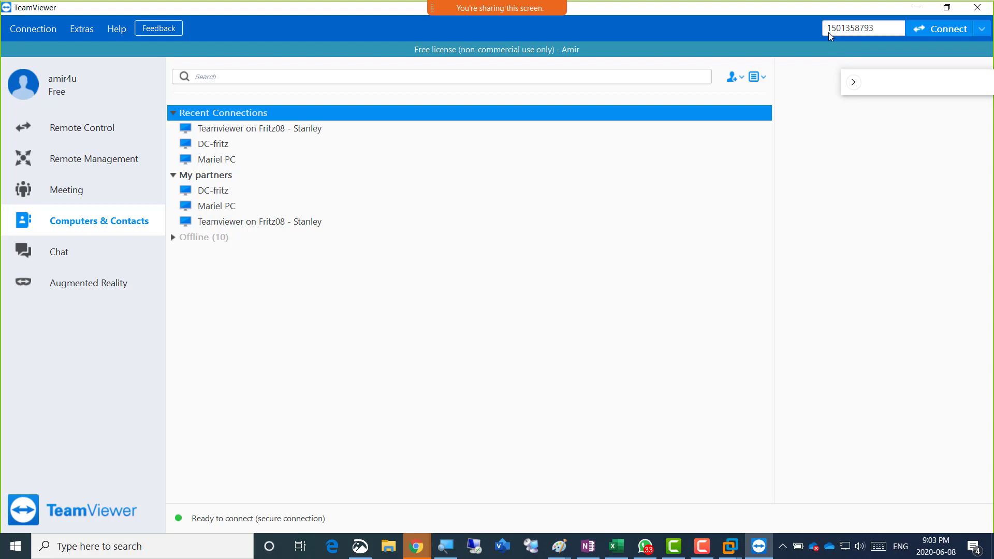
double_click(875, 30)
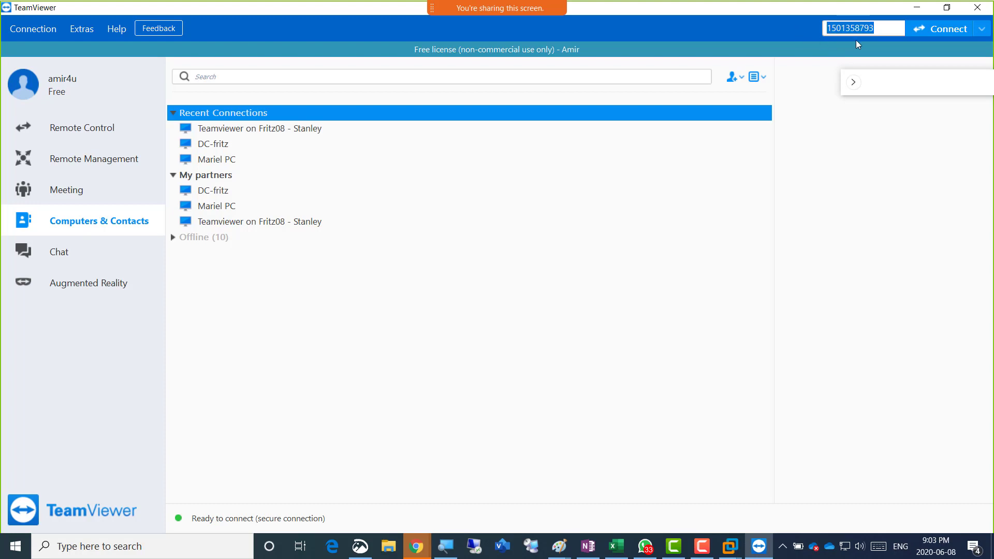
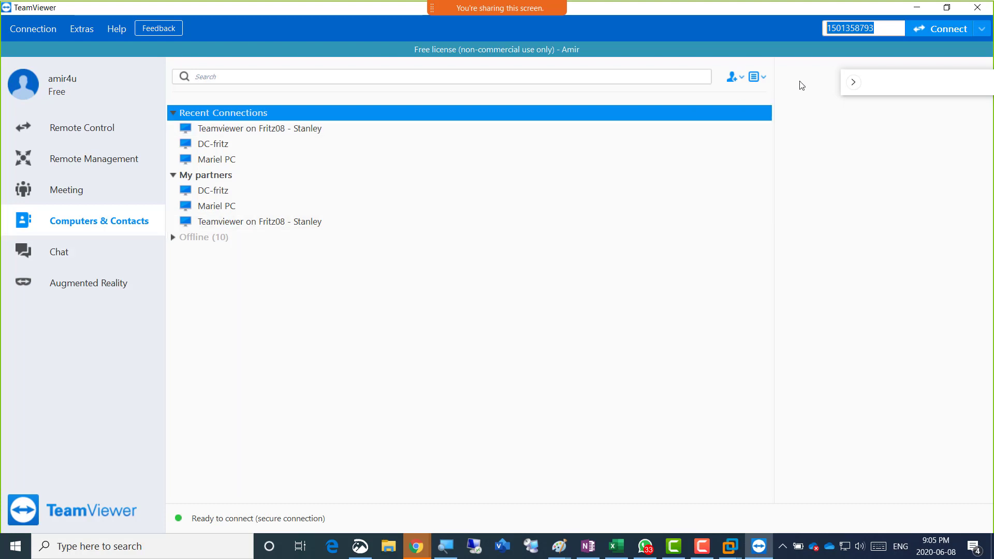
Minimize TeamViewer and bring the vCloud Director Virtual Machines browser window to the front
left_click(916, 7)
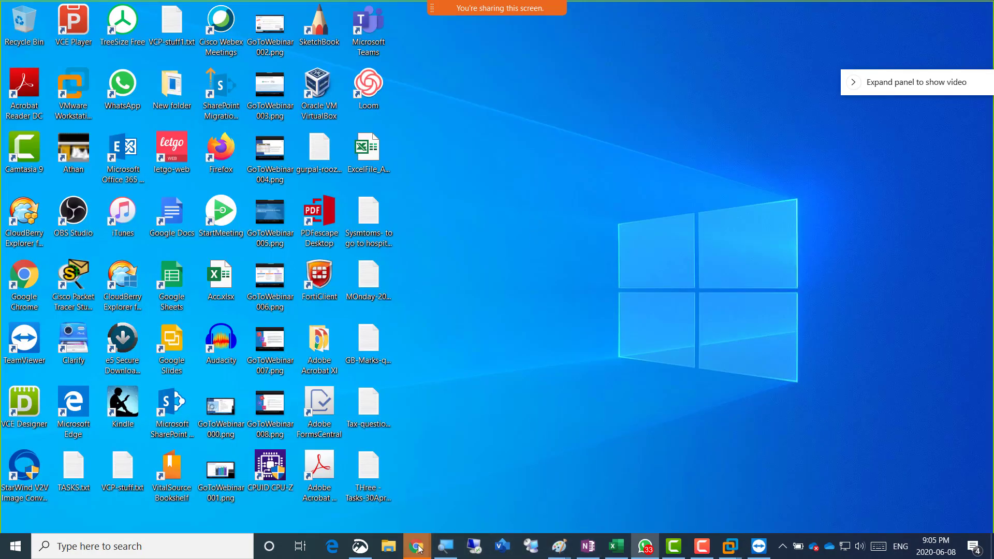
mouse_move(422, 547)
left_click(686, 496)
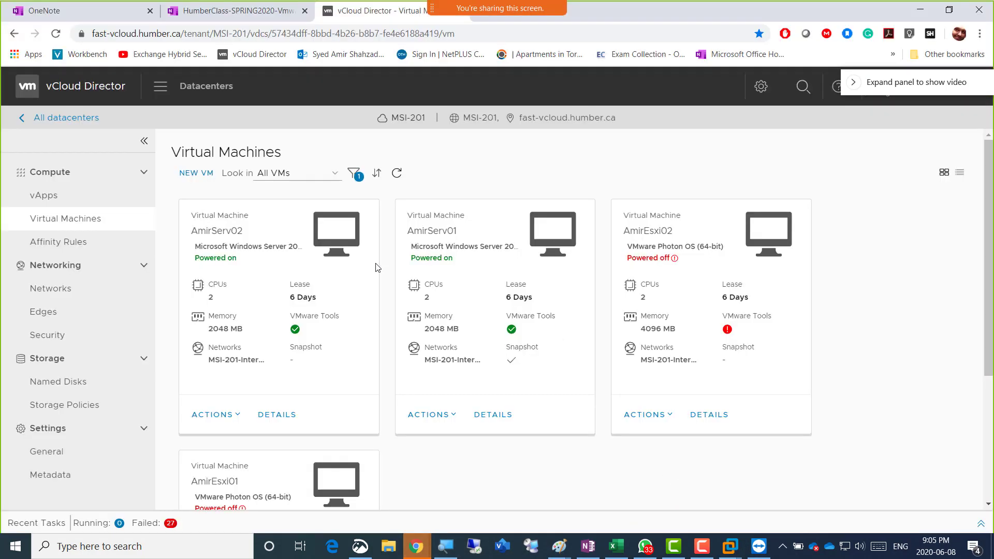
Send Power On to AmirEsxi01 and AmirEsxi02 from each VM's ACTIONS menu
scroll(337, 365, "down", 3)
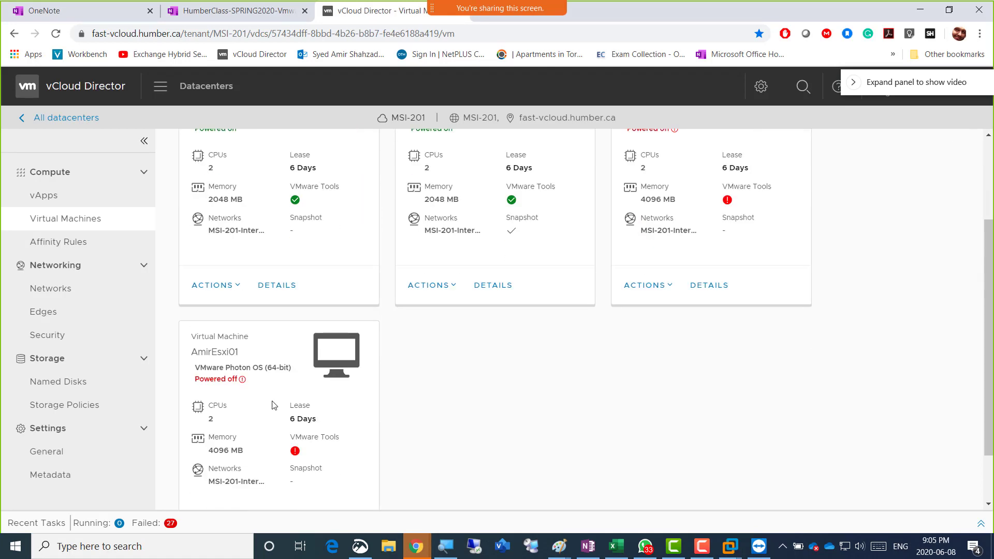
scroll(235, 386, "down", 2)
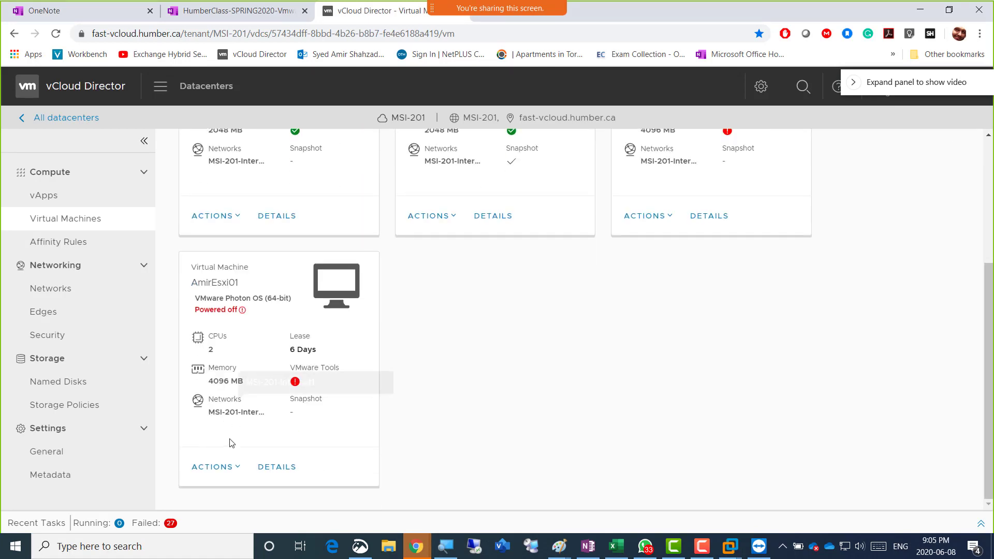
left_click(240, 467)
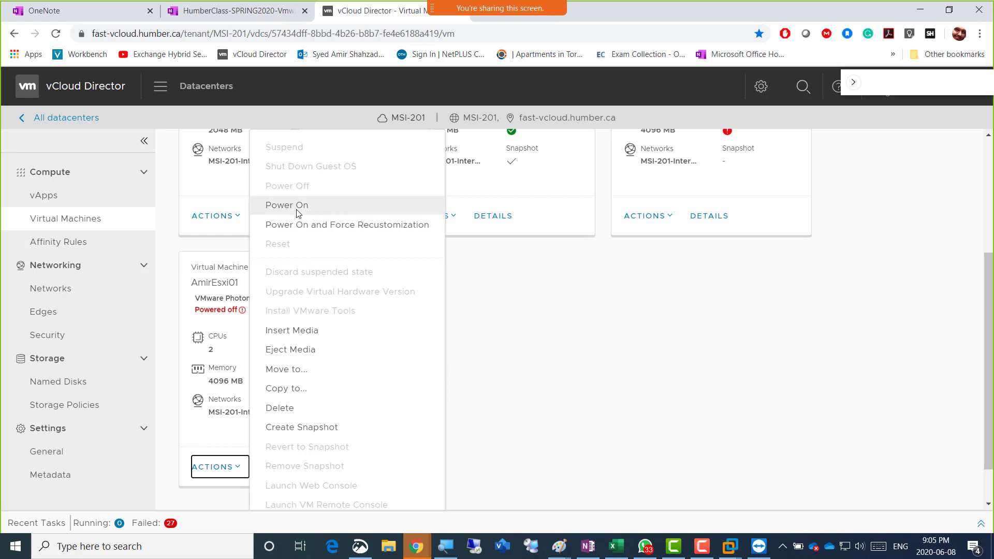
left_click(311, 213)
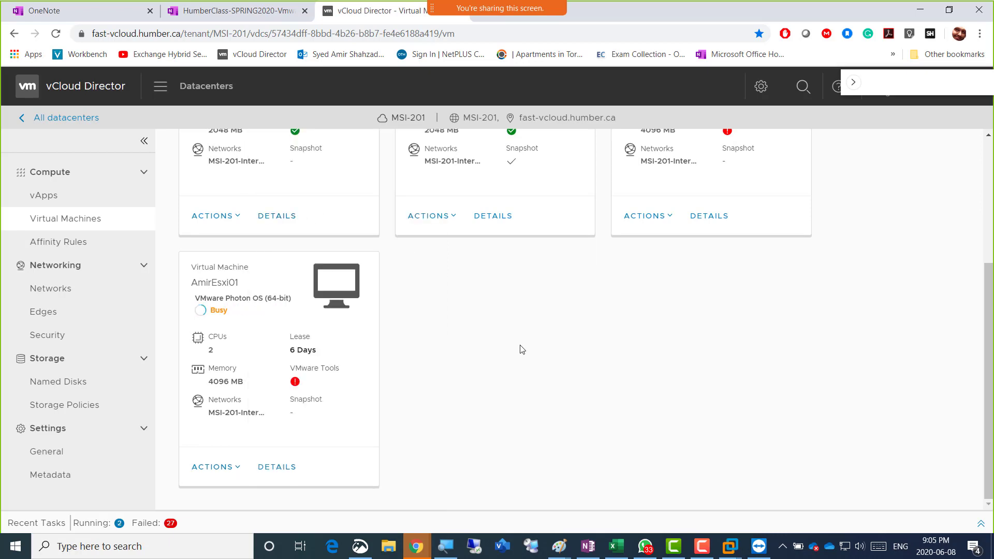
left_click(669, 218)
left_click(756, 206)
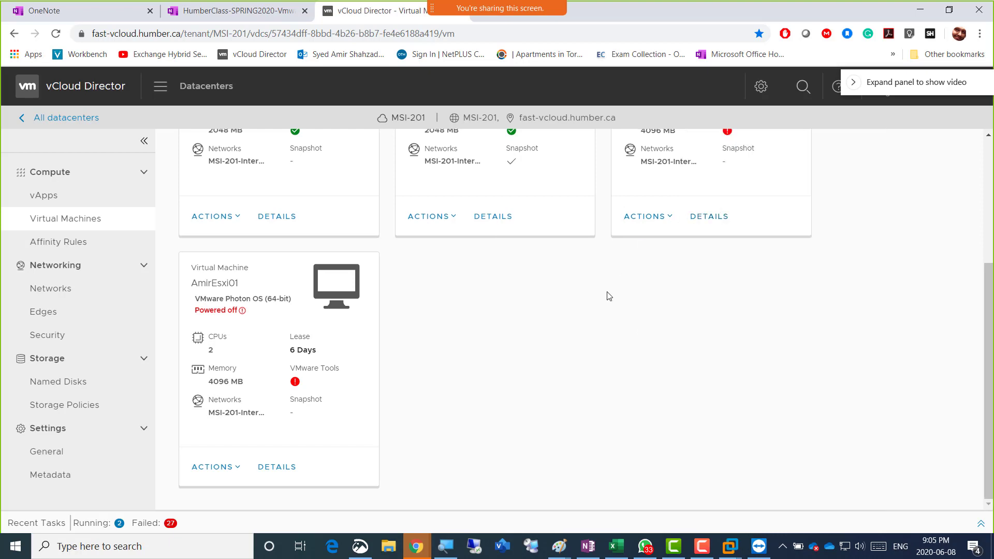
scroll(864, 300, "up", 4)
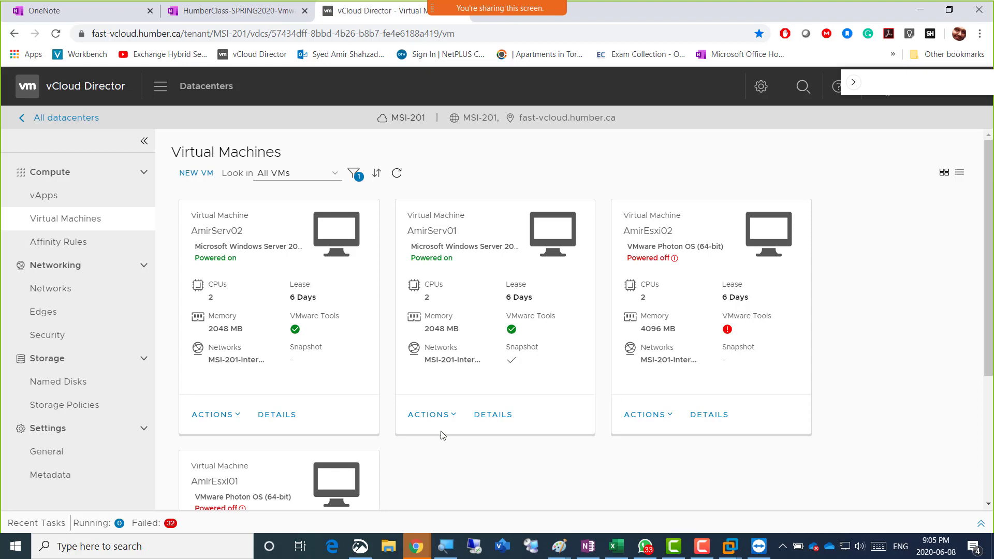
left_click(561, 550)
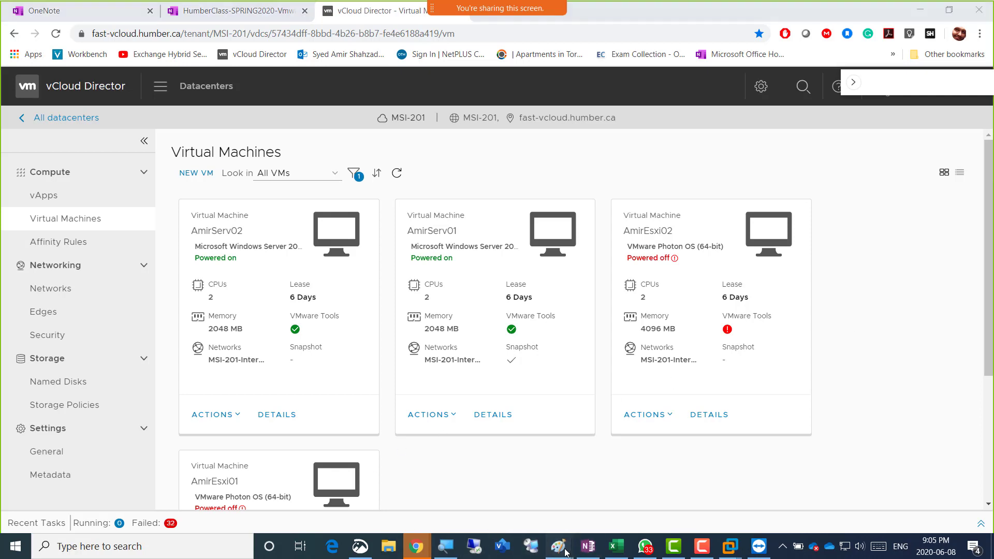
In Paint, start a text note 'On AmirServ02 DO / DO NOT INSTALL' below the checklist
left_click(742, 506)
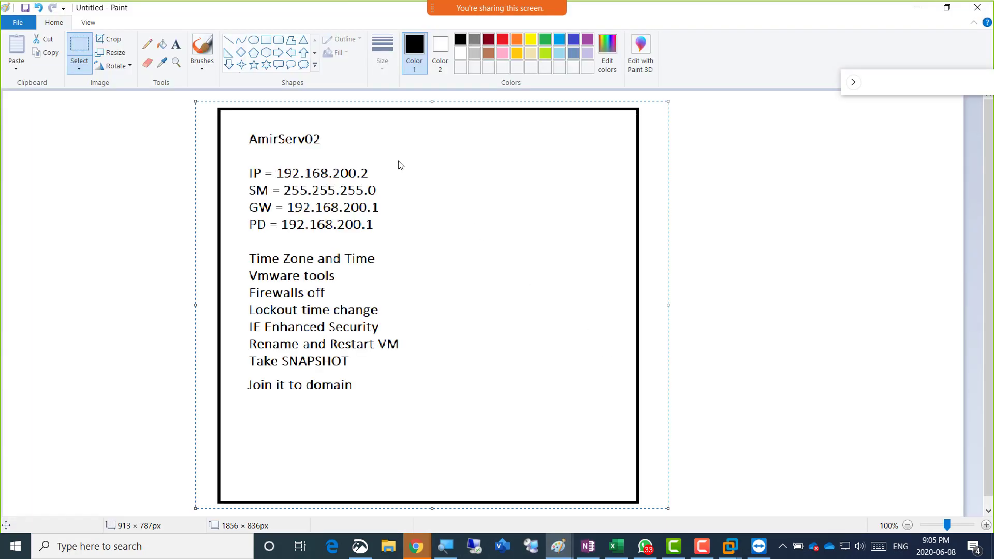
left_click(176, 45)
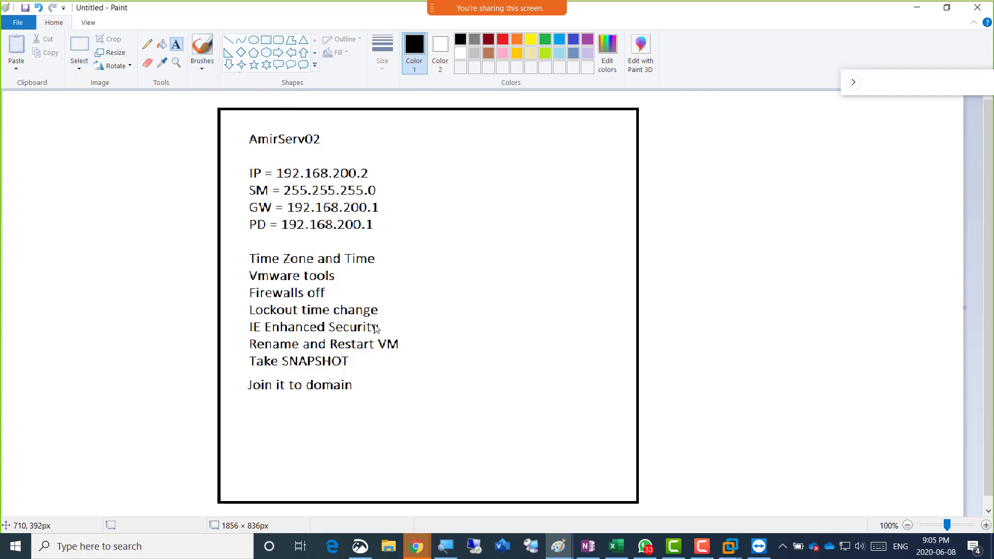
left_click(405, 402)
type("On Amir")
type("S")
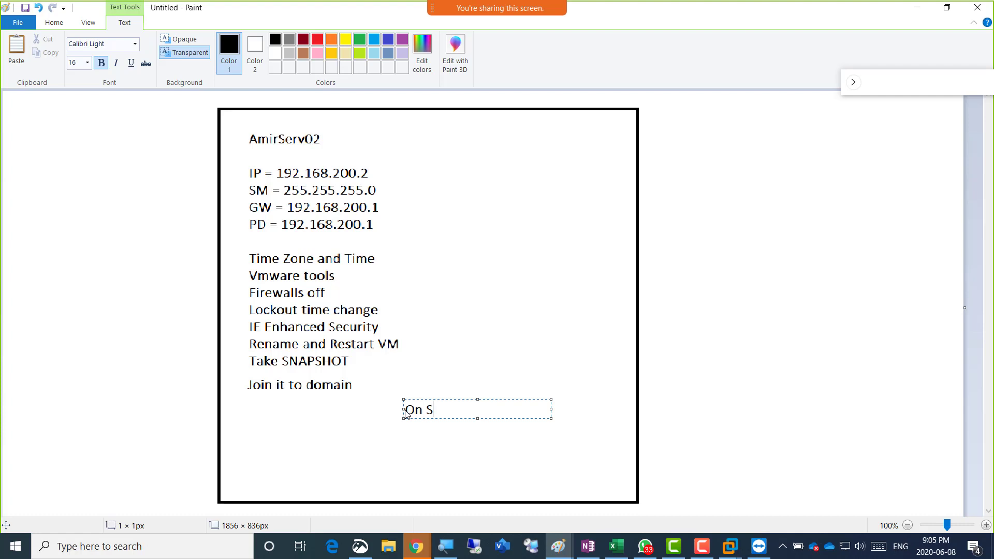
key("BackSpace")
type("AmirServ02 DO")
key("Return")
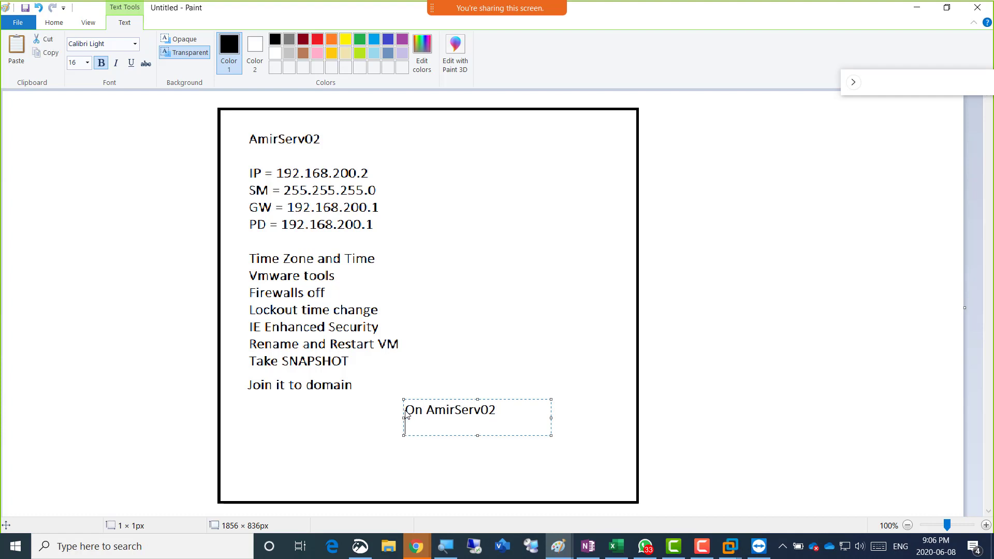
type("DO NOT INSTALL")
key("Return")
Add the list lines '- AD', '- DNS' and '- DHCP' to the note
type("- ")
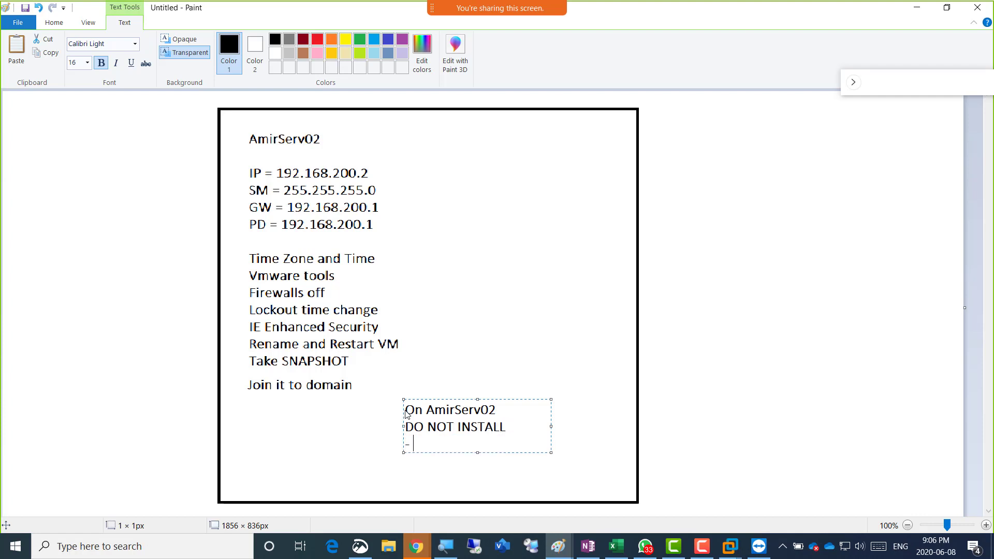
type("AD")
key("Return")
key("BackSpace")
type("D")
key("Return")
type("- DNS")
key("Return")
type("- DHCP")
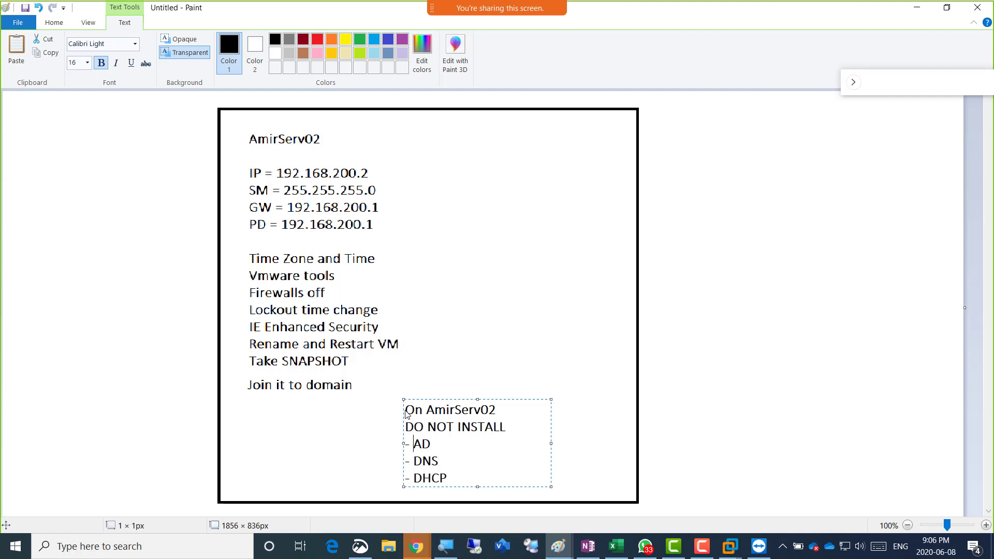
Prefix each list item with NO, giving NO AD, NO DNS, NO DHCP
key("Up")
key("Up")
key("Left")
key("Left")
type("NO")
key("Down")
type("NO")
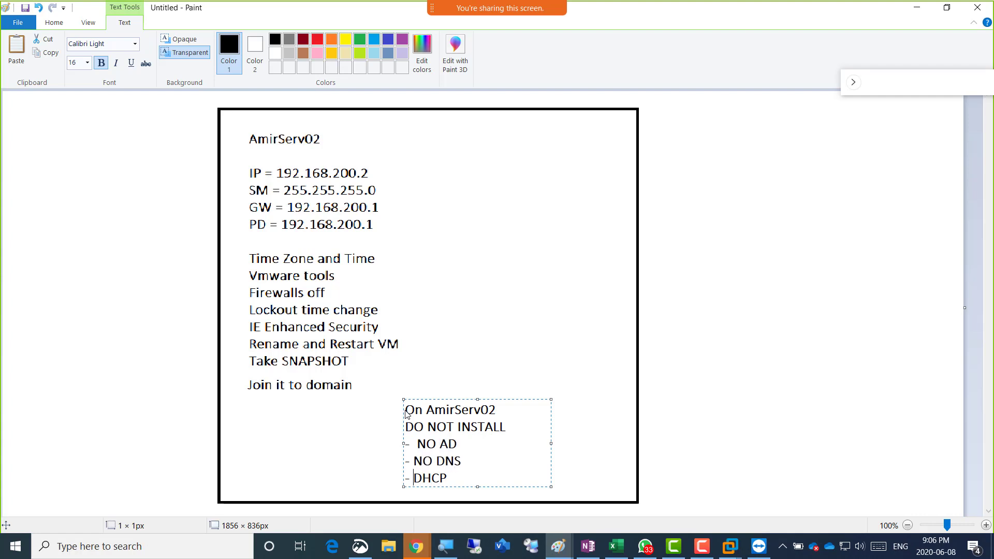
key("Down")
type("NO")
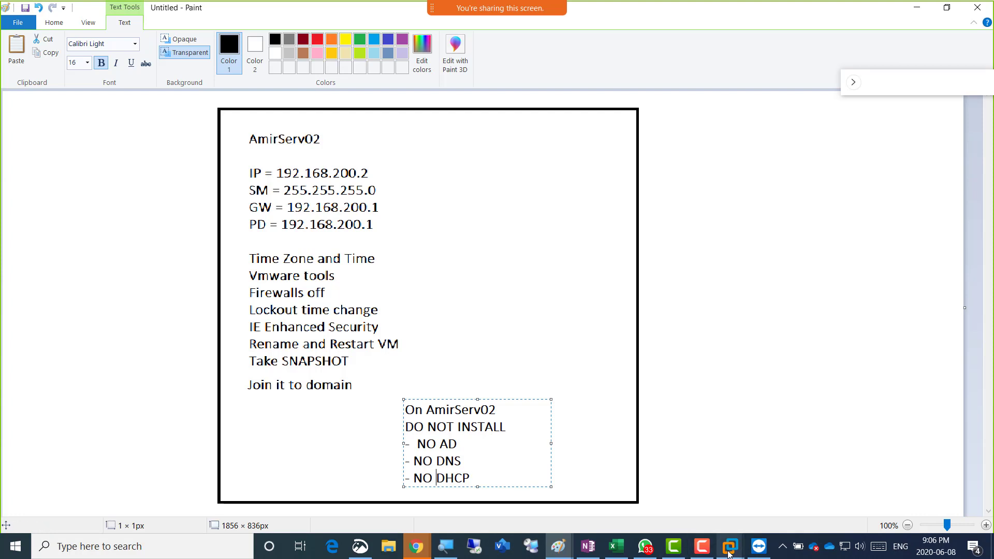
mouse_move(729, 554)
Bring the AmirServ02 console forward and enter the Administrator password at sign-in
left_click(417, 546)
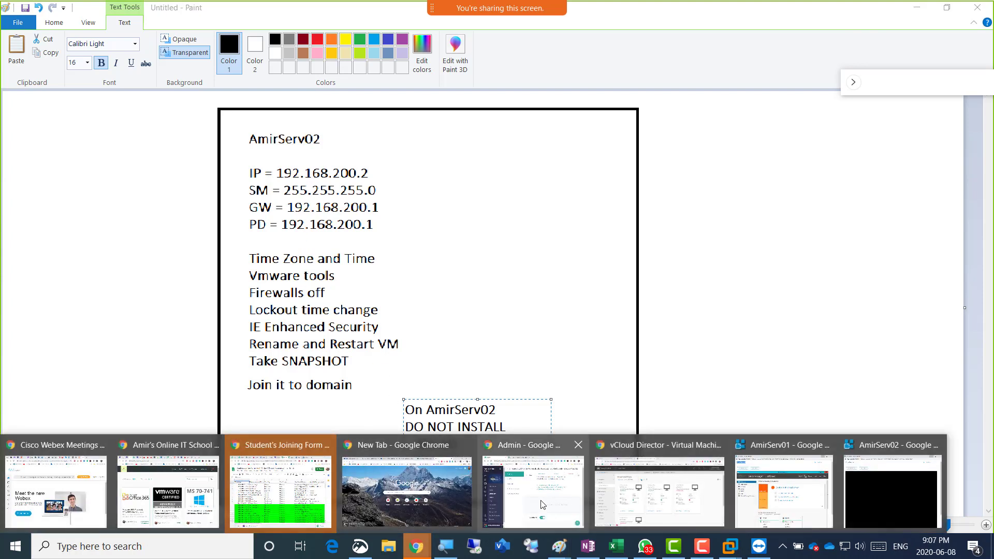
left_click(883, 491)
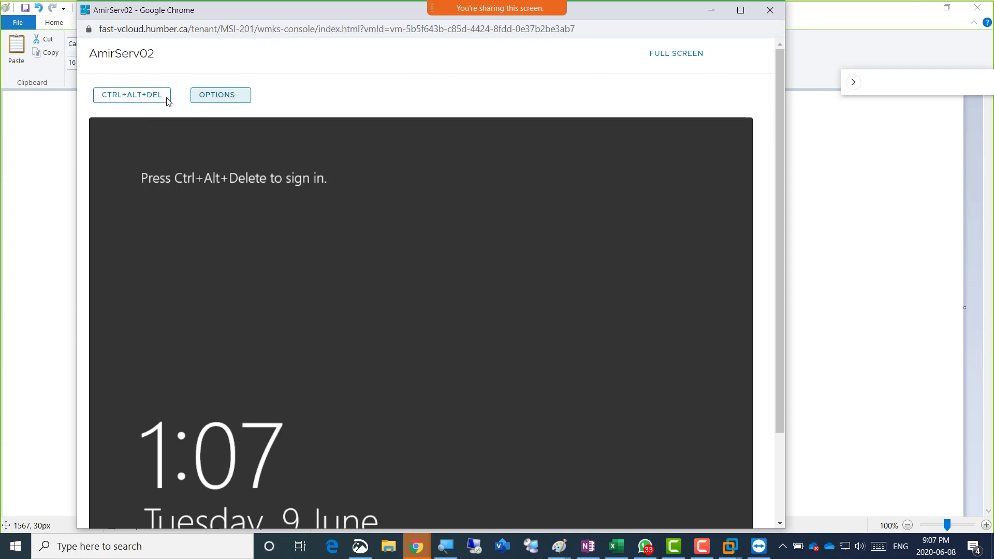
left_click(139, 98)
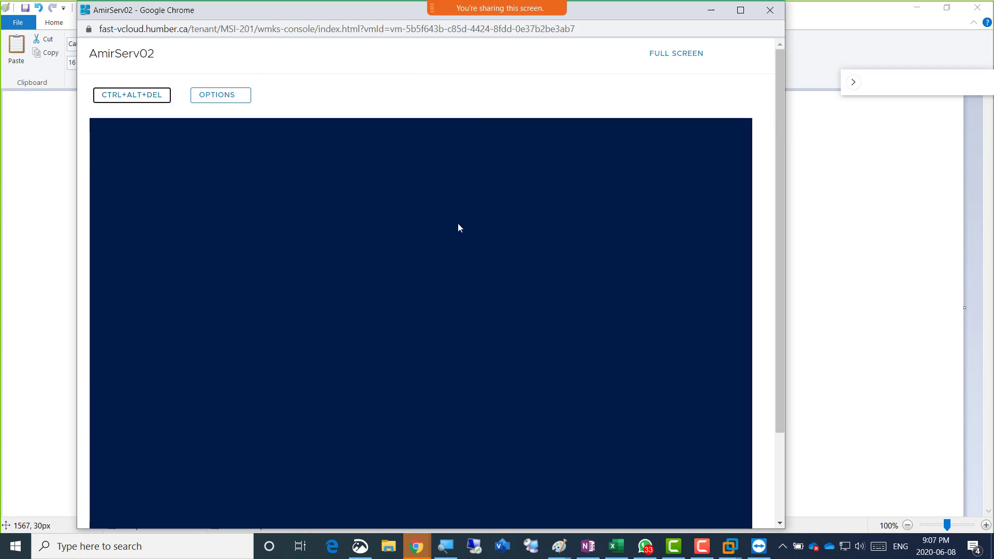
left_click(469, 275)
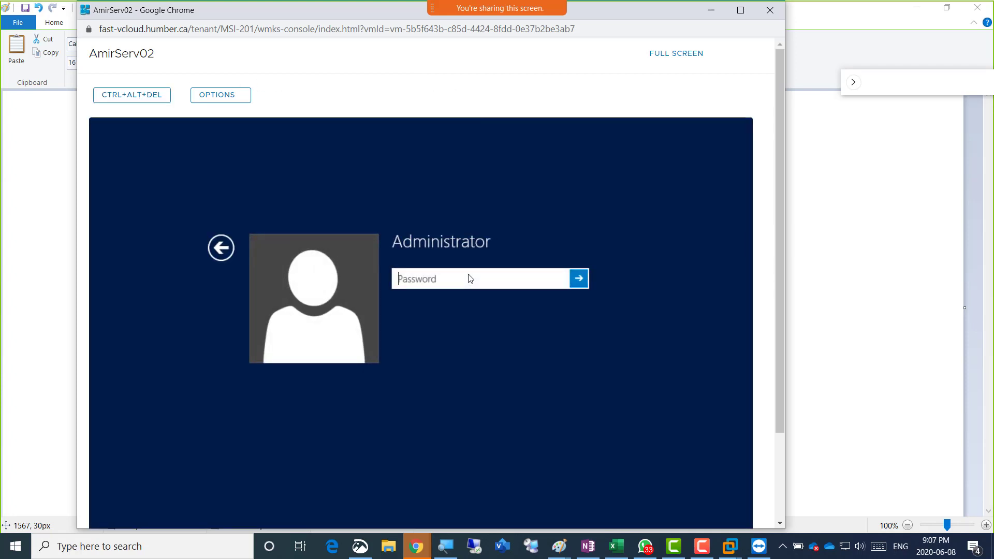
type("********")
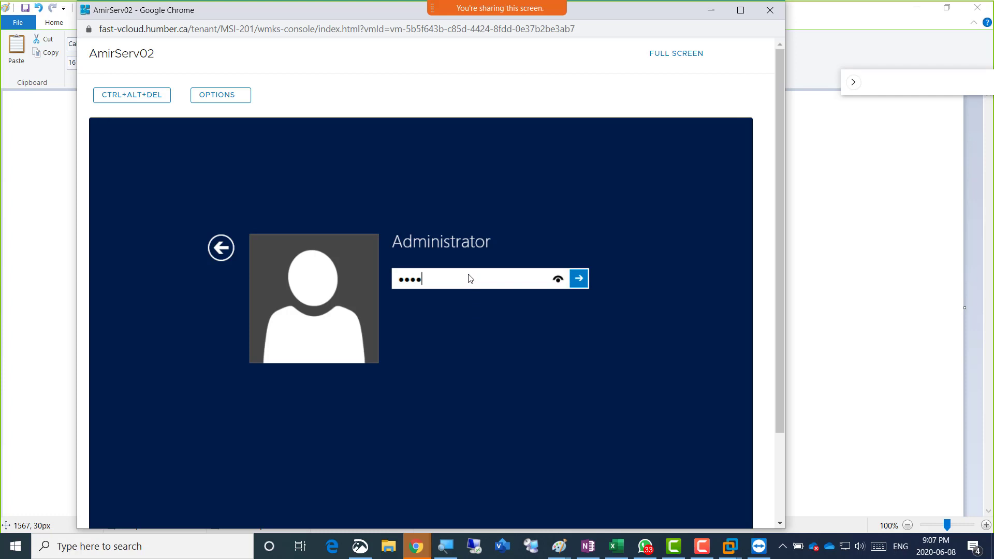
type("****")
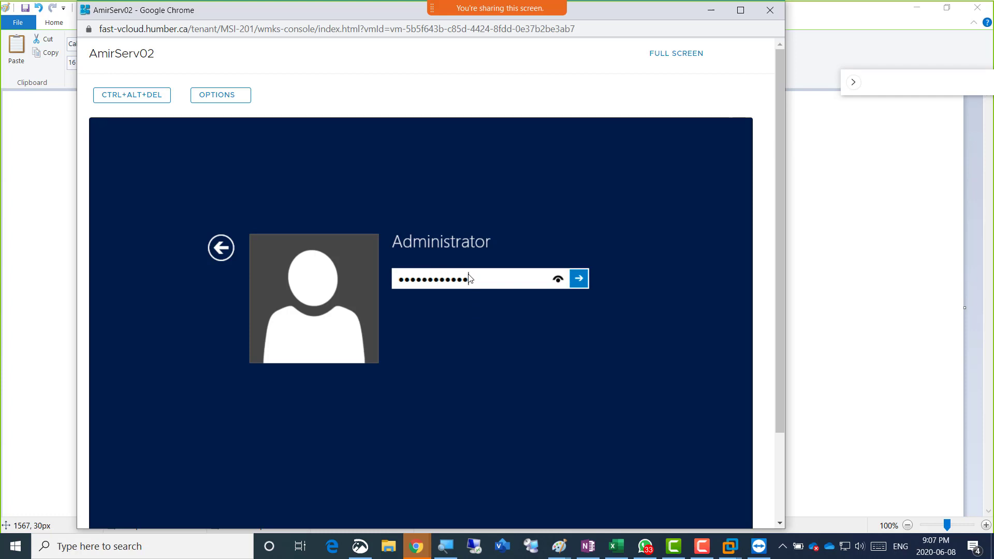
key("Return")
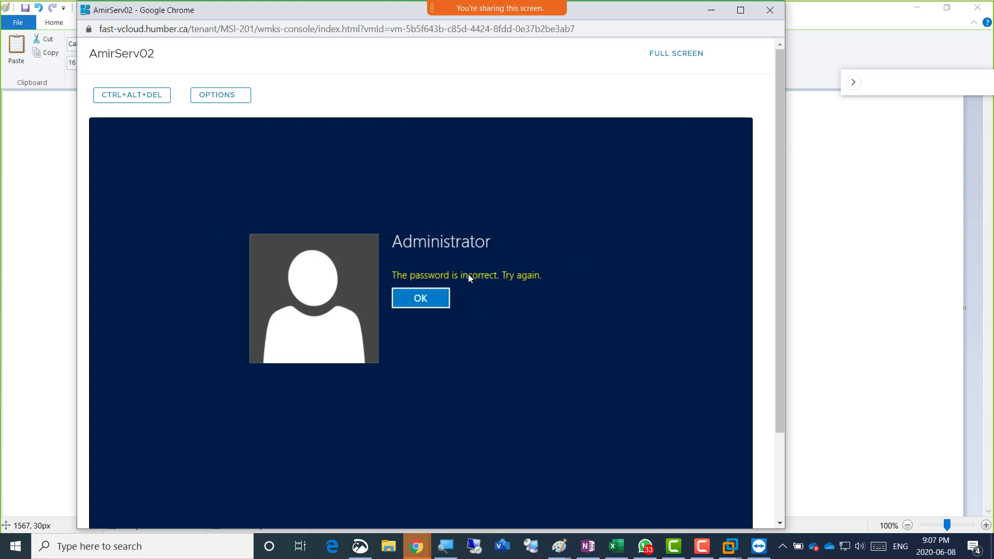
Dismiss the wrong-password errors and retry the password until signed in as Administrator
key("Return")
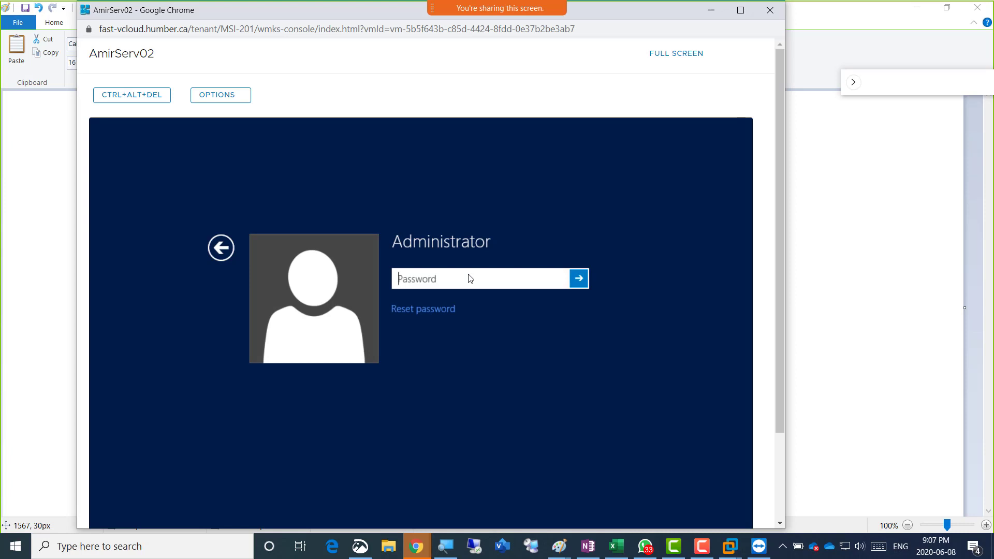
type("********")
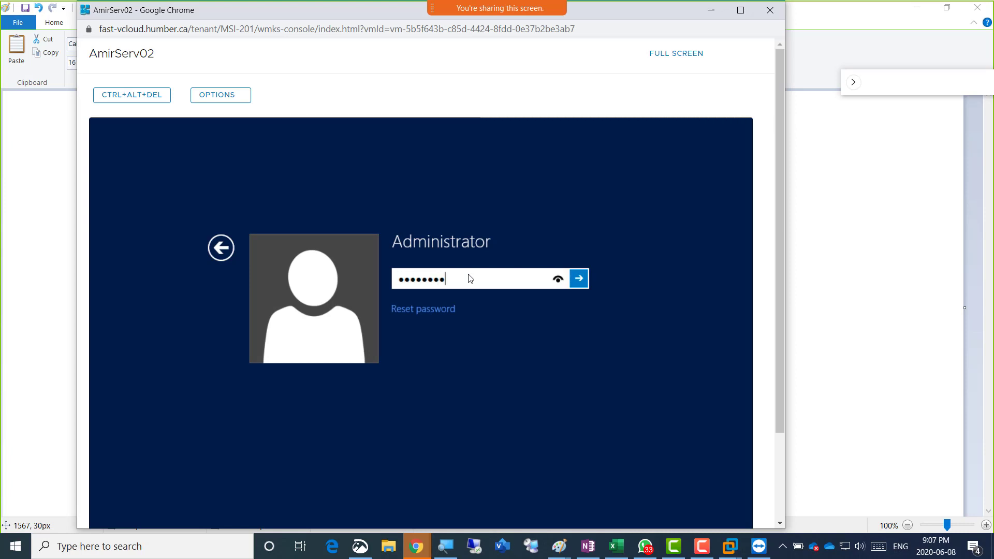
type("****")
key("Return")
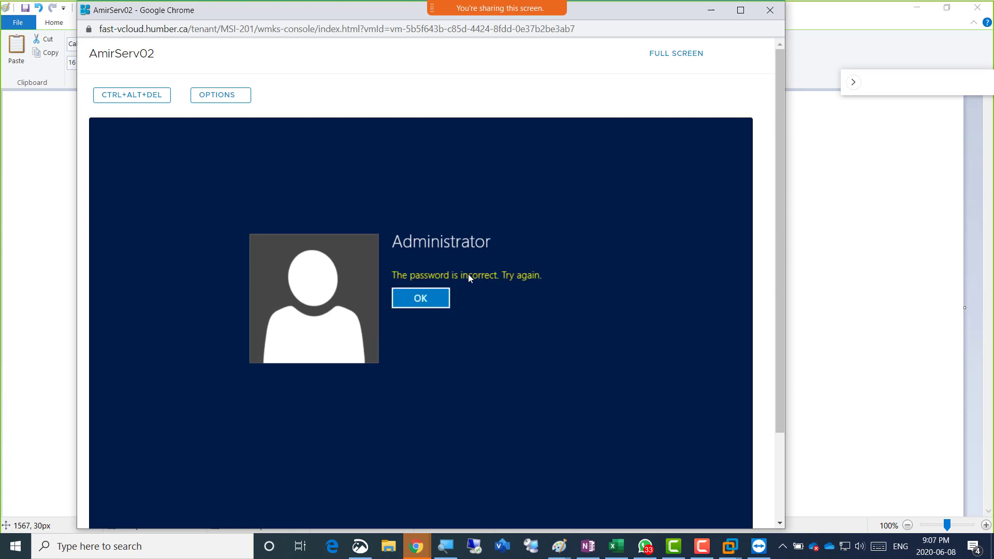
key("Return")
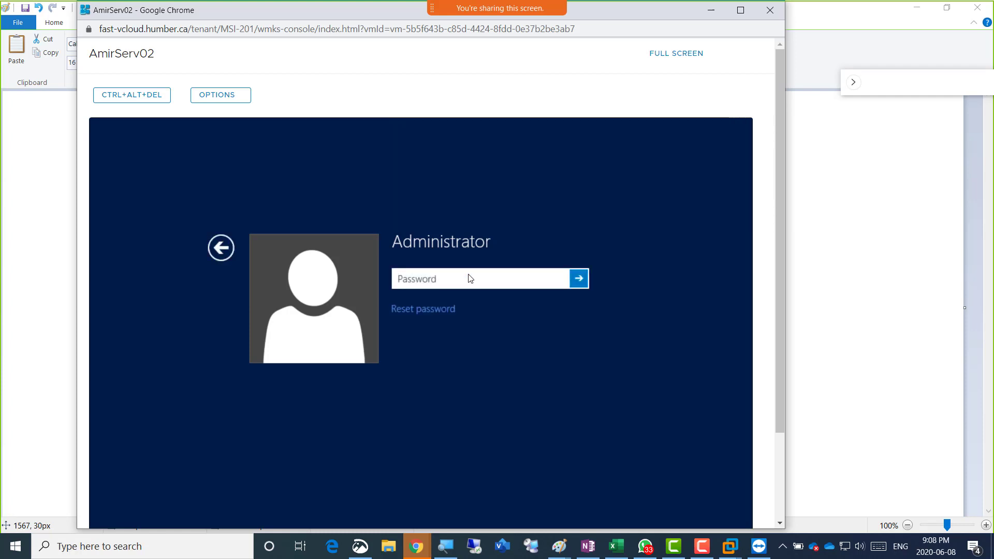
type("**")
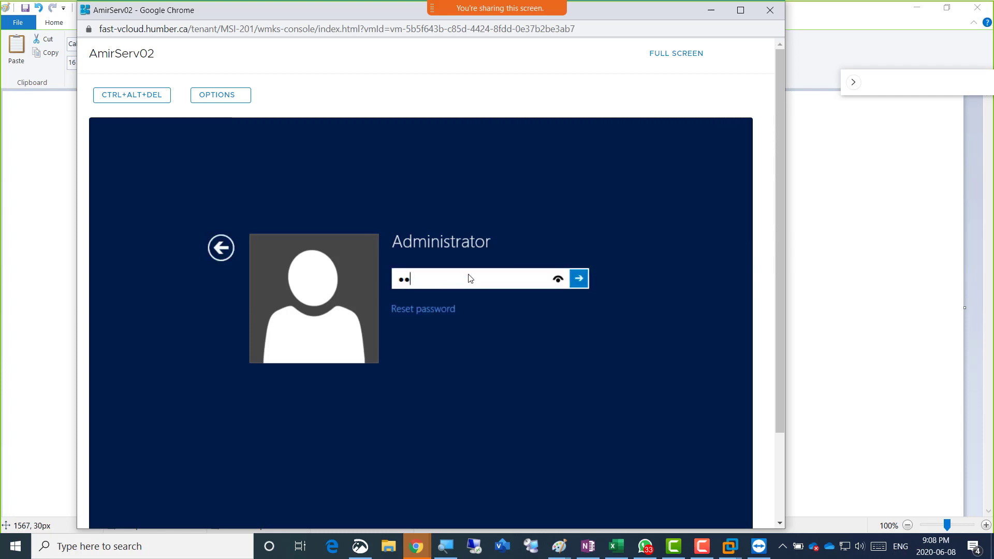
type("*********")
key("Return")
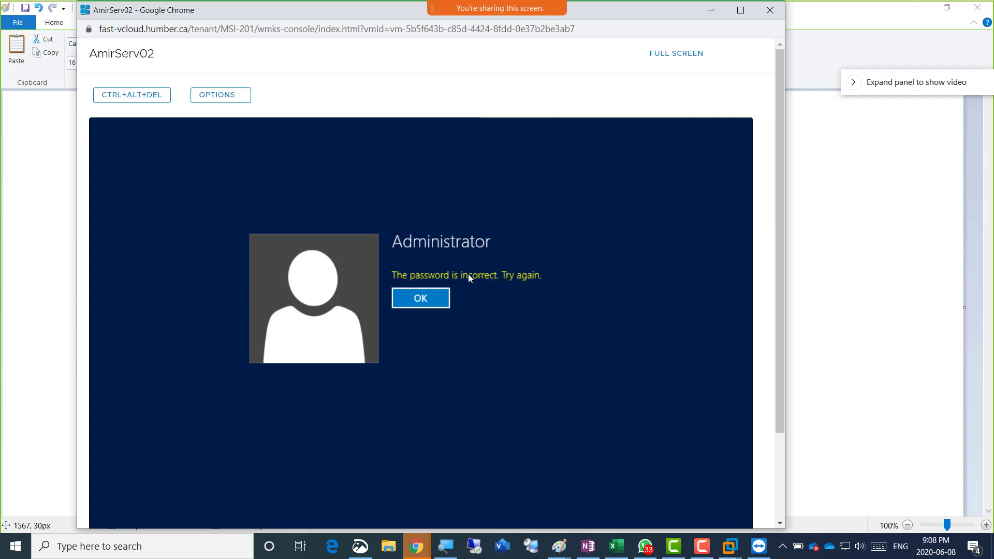
key("Return")
type("********")
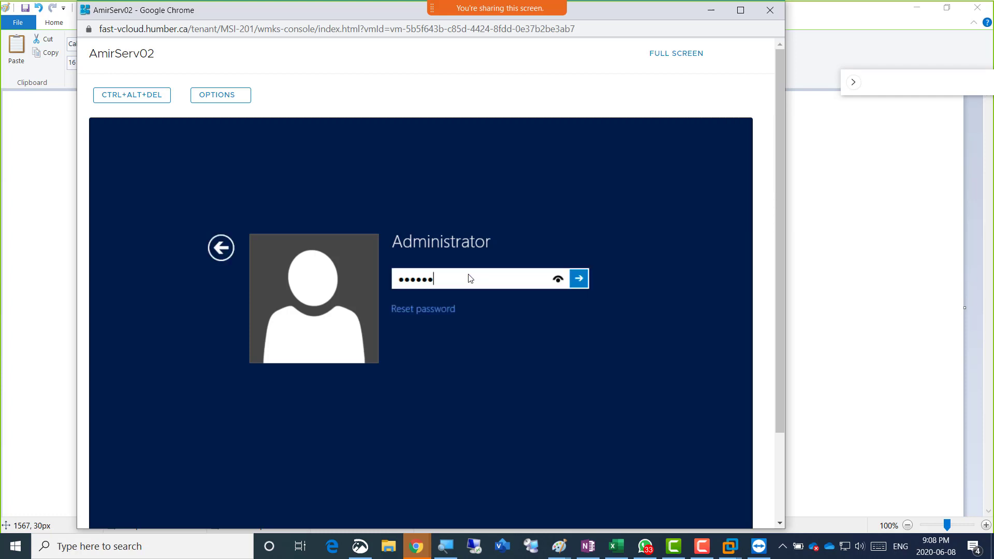
type("*")
key("Return")
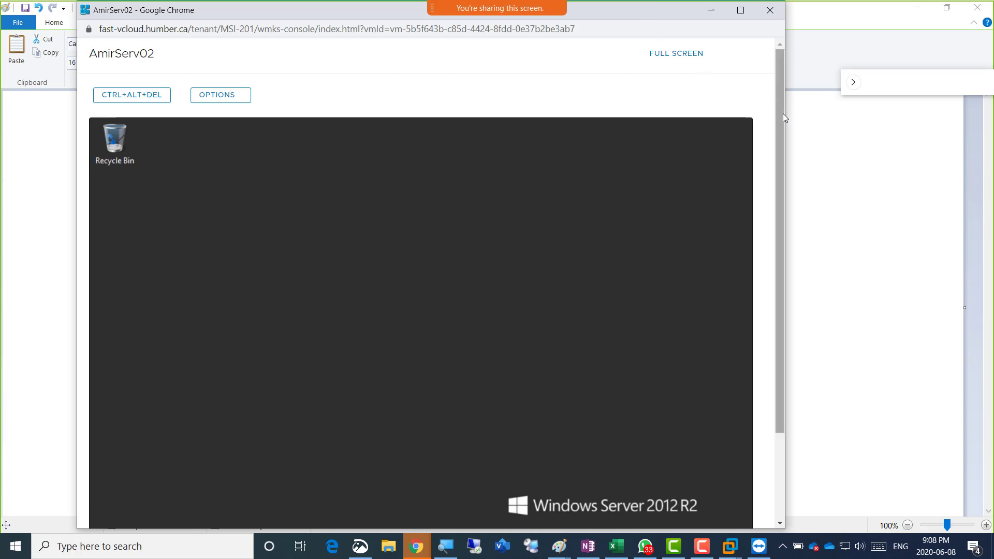
Show Local Server properties in AmirServ02's Server Manager, then bring the Paint notes forward
left_click_drag(782, 114, 784, 183)
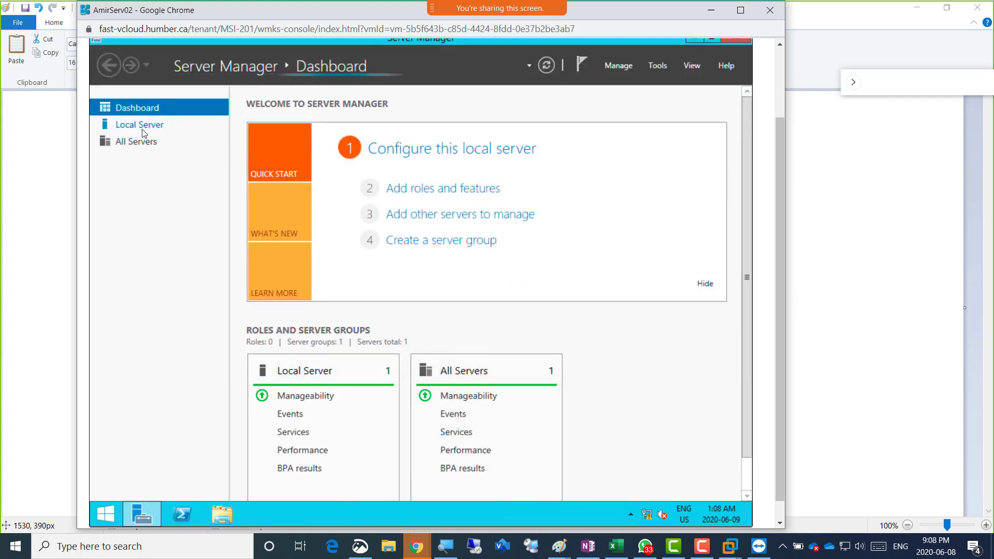
left_click(144, 129)
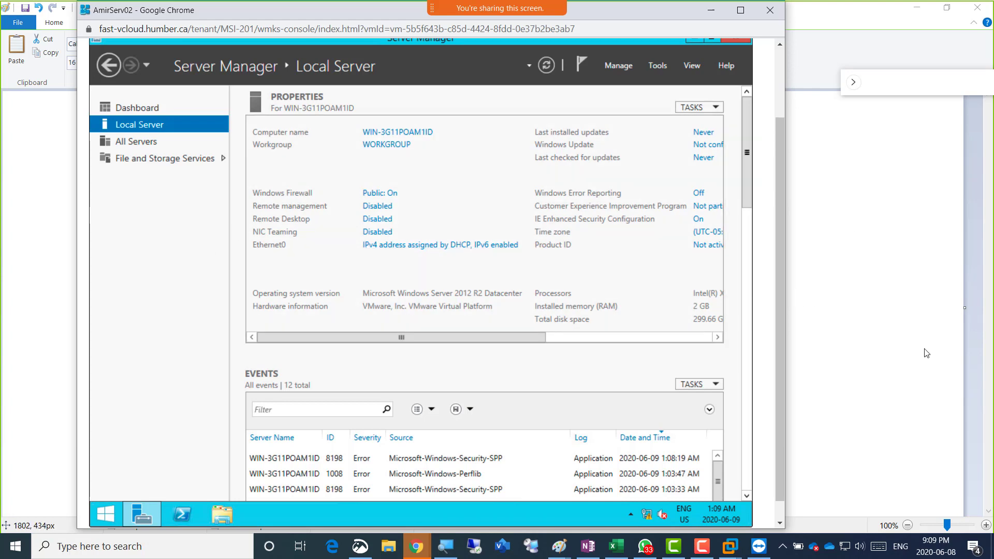
left_click(926, 324)
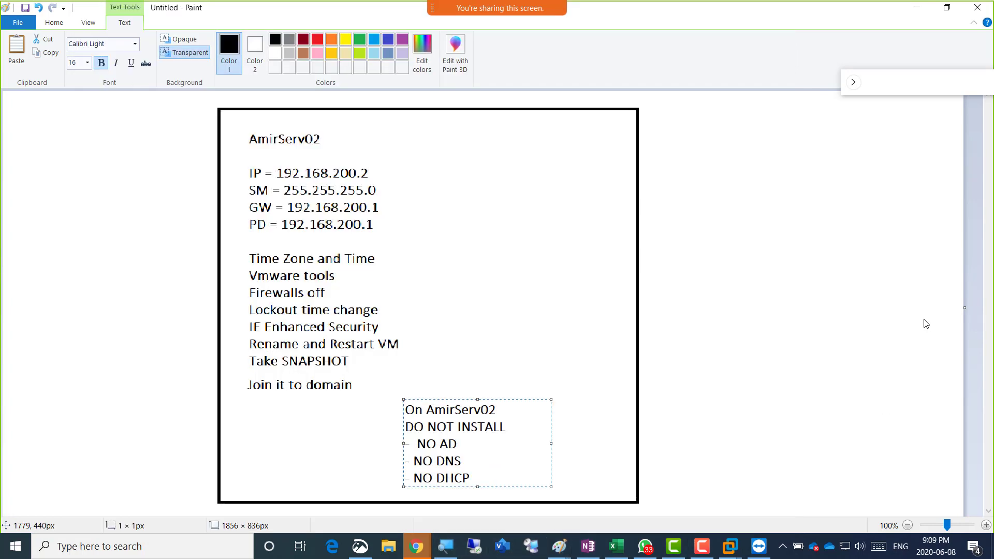
Commit the 'On AmirServ02 DO NOT INSTALL' note onto the Paint canvas
left_click(926, 324)
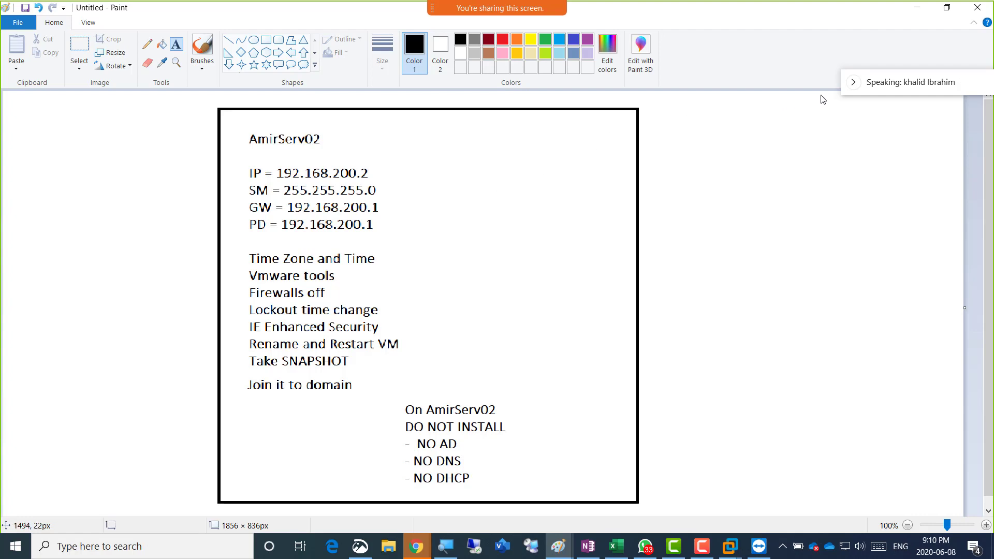
Move the Paint window aside and bring the AmirServ02 console back in front
left_click_drag(898, 86, 806, 64)
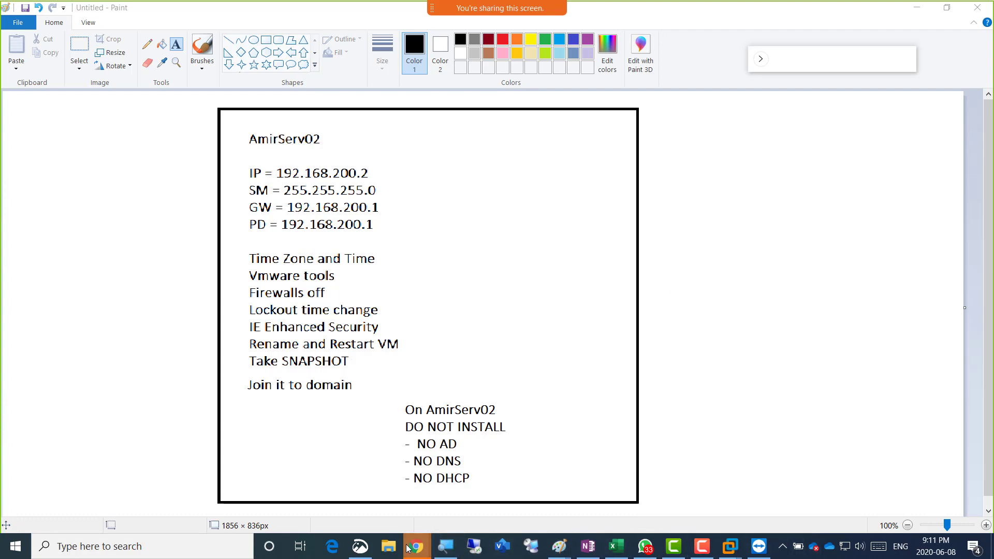
mouse_move(407, 547)
left_click(880, 494)
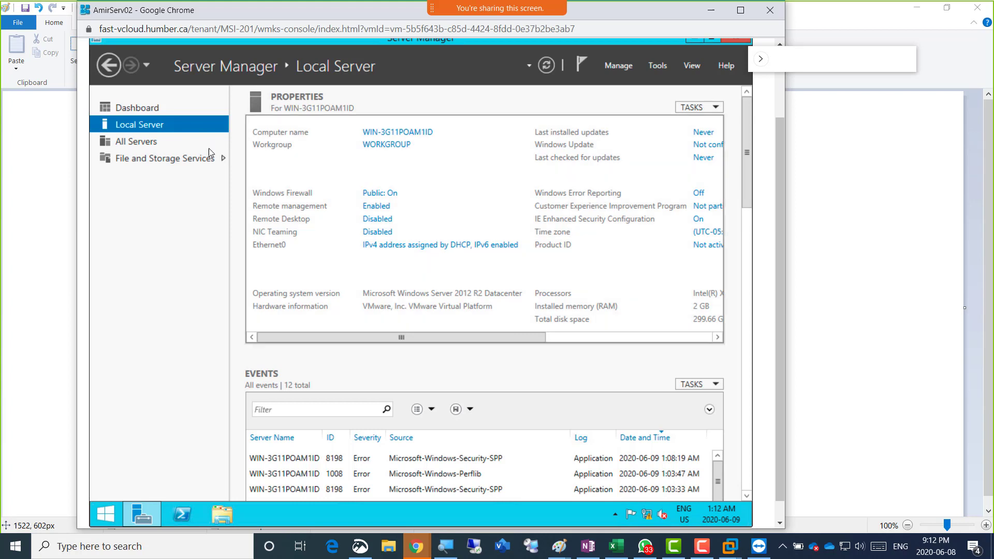
Open Ethernet0's adapter properties, disable IPv6, and open the IPv4 settings
left_click(409, 245)
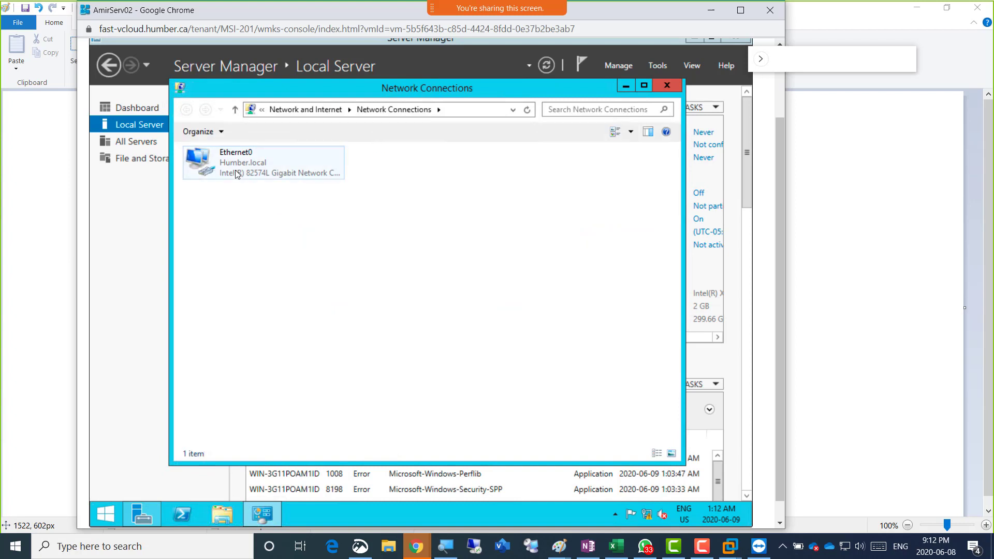
double_click(235, 172)
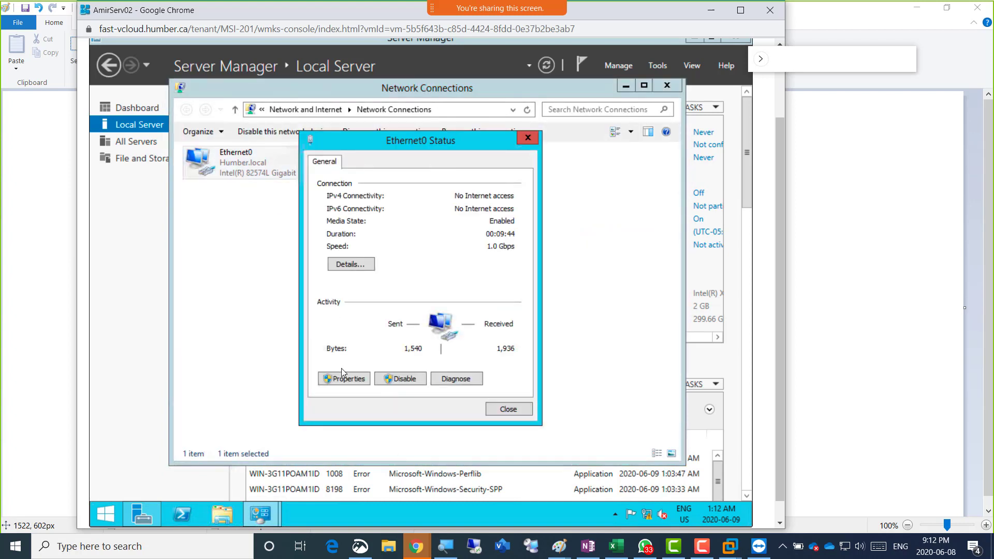
left_click(344, 379)
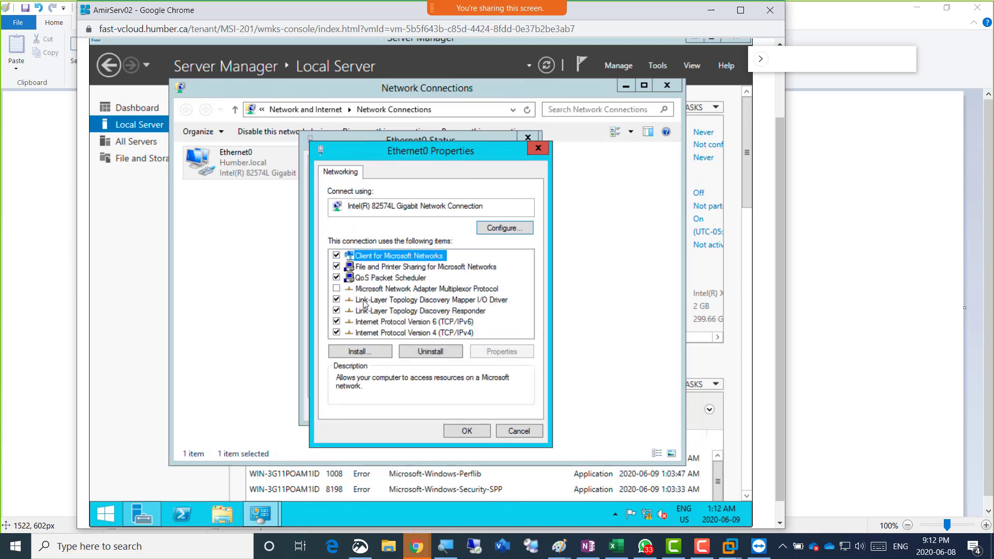
left_click(336, 322)
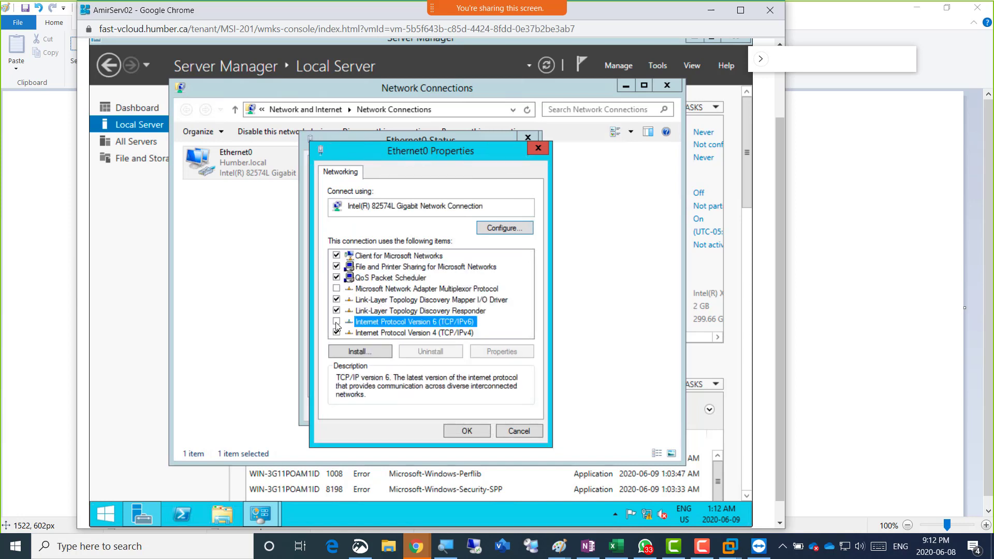
left_click(425, 334)
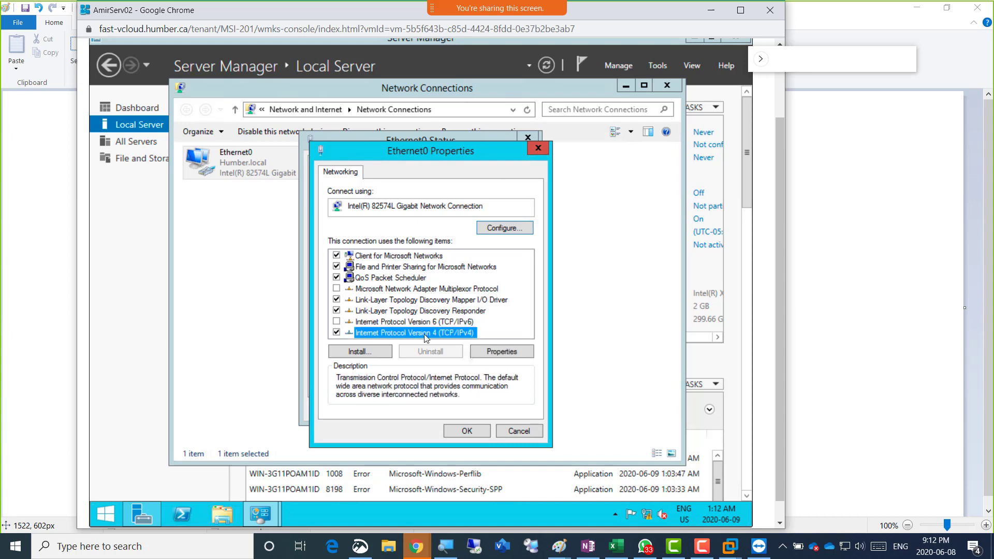
double_click(425, 334)
Set static IP 192.168.200.2/255.255.255.0 with gateway and DNS 192.168.200.1, then close the dialogs
left_click(431, 294)
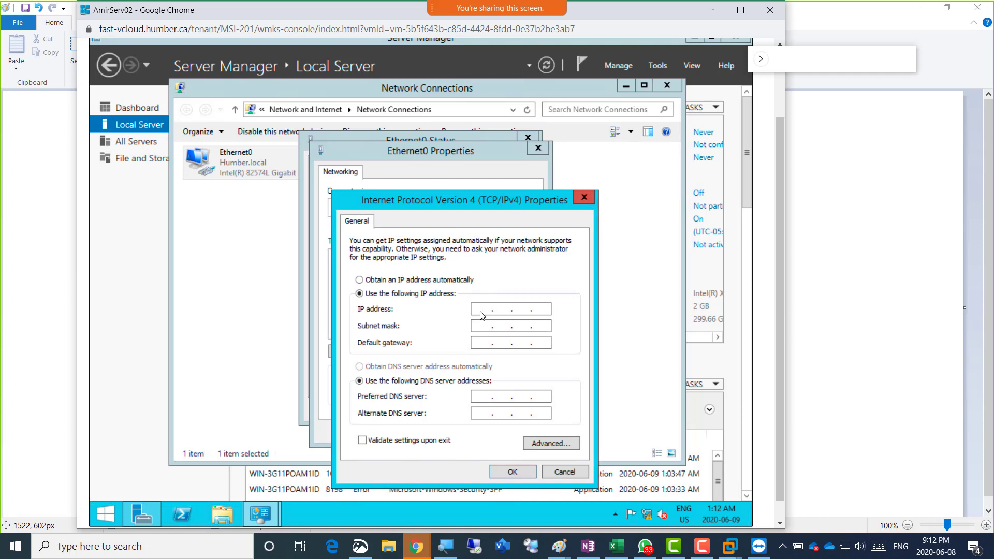
type("192 . 168 . ")
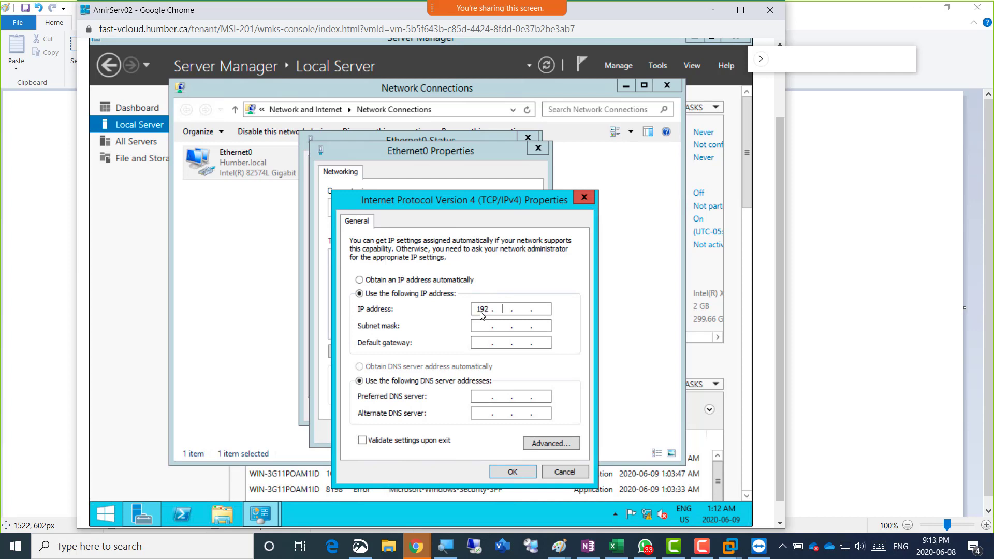
type("200")
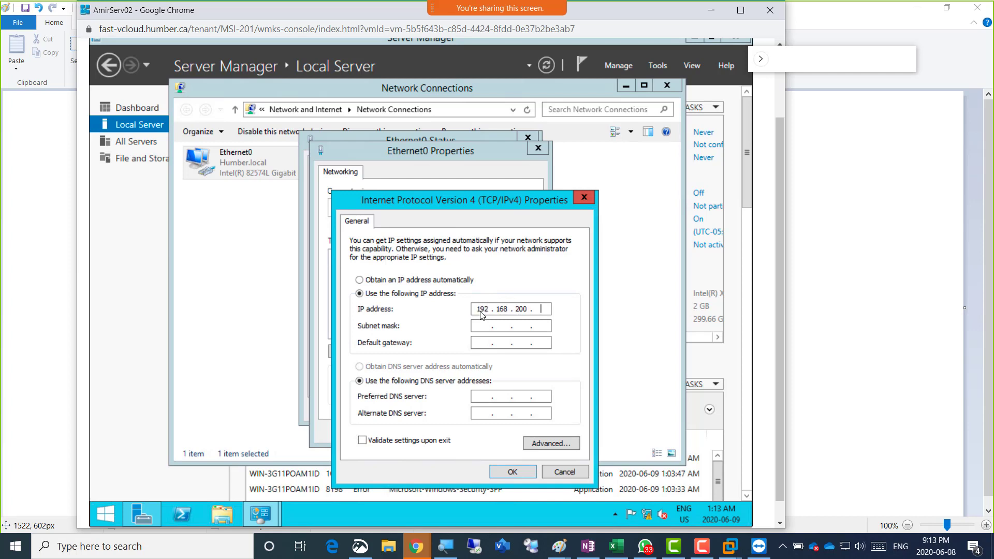
key("Tab")
key("Tab")
type("192 . 168 . 2 .")
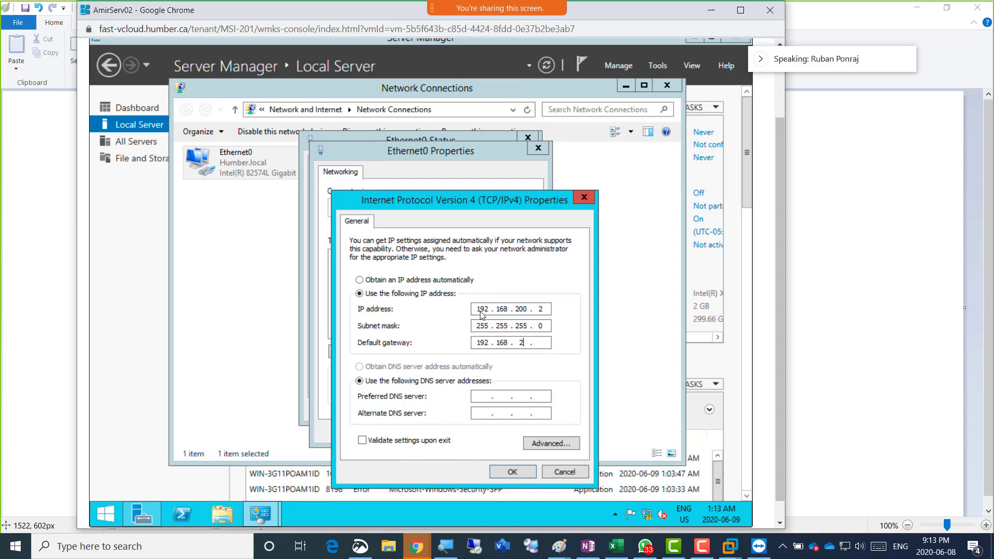
type("00")
key("Tab")
key("Tab")
type("192 . 168 . 200 . 1")
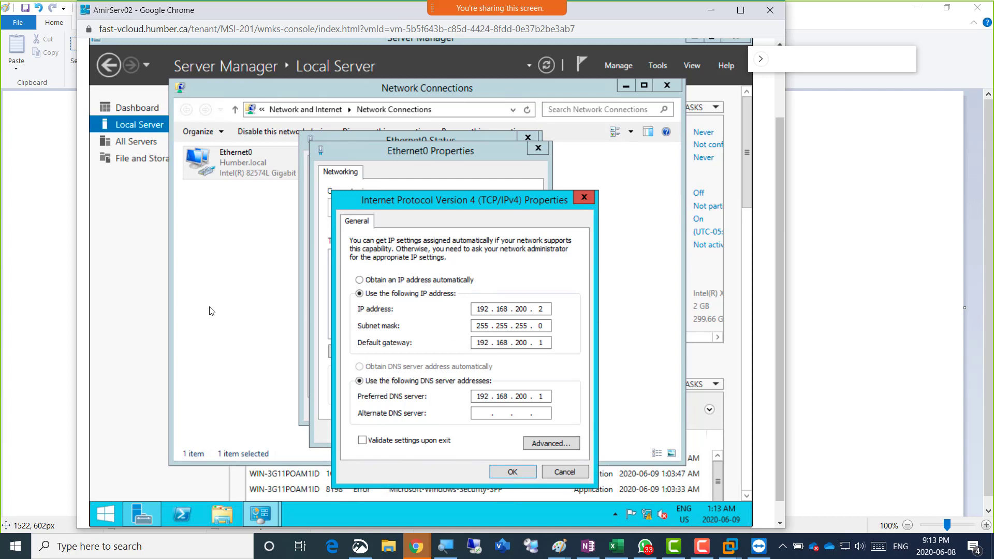
left_click(512, 473)
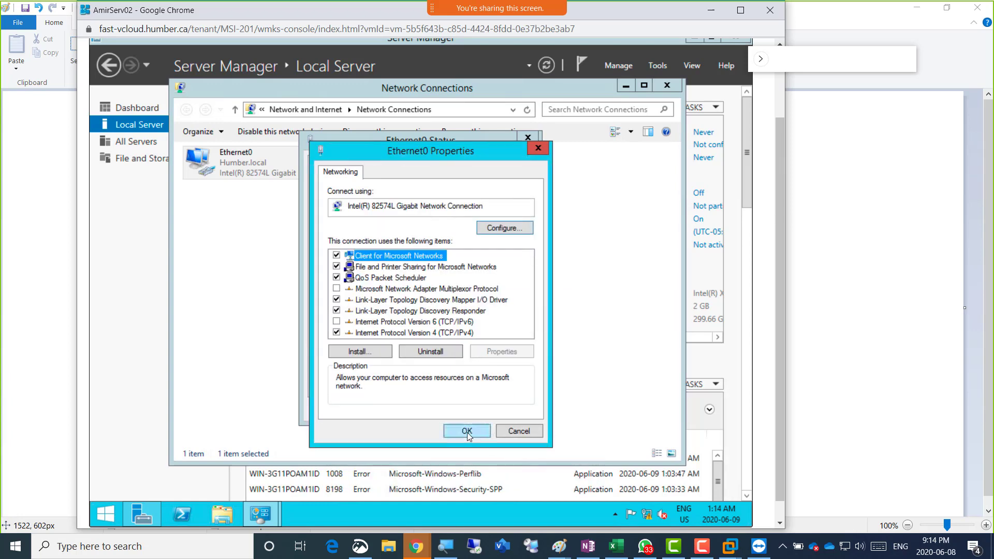
left_click(467, 431)
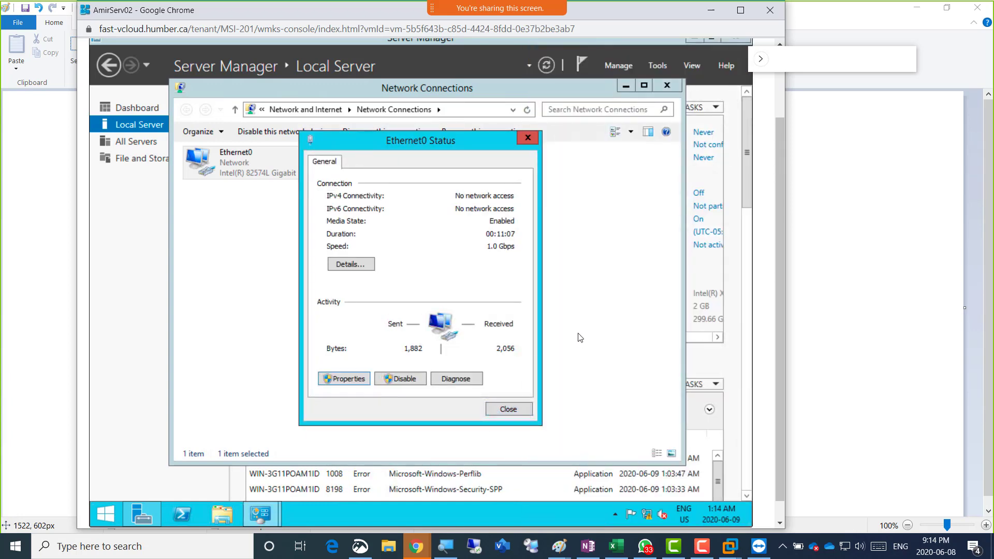
left_click(517, 409)
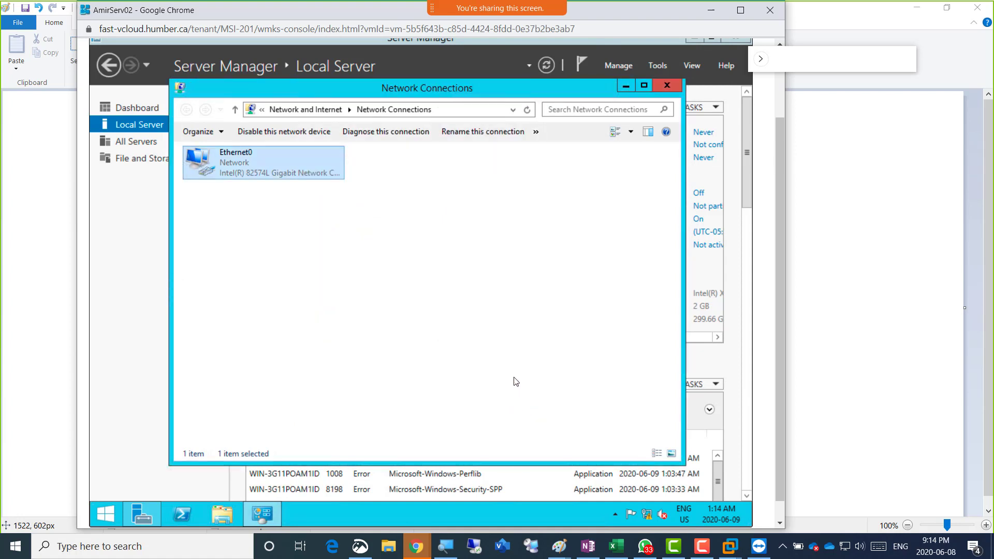
Turn off Windows Firewall for private and public networks, then refresh the Local Server properties
left_click(668, 86)
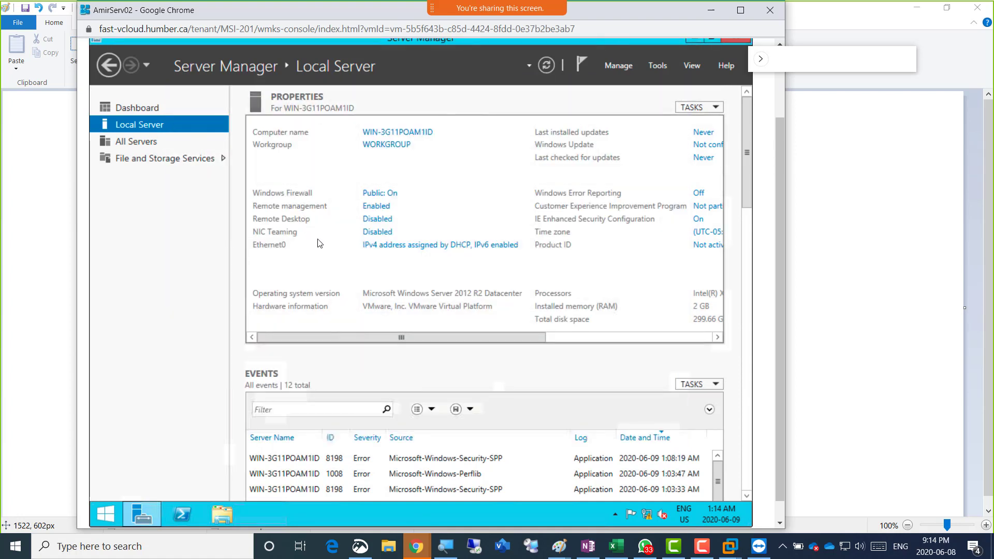
left_click(392, 194)
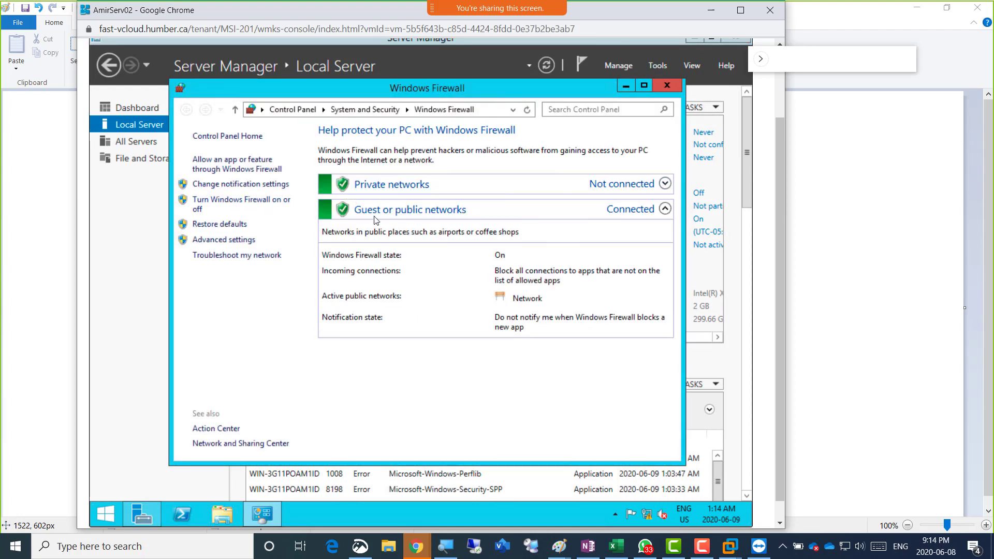
left_click(234, 206)
left_click(307, 230)
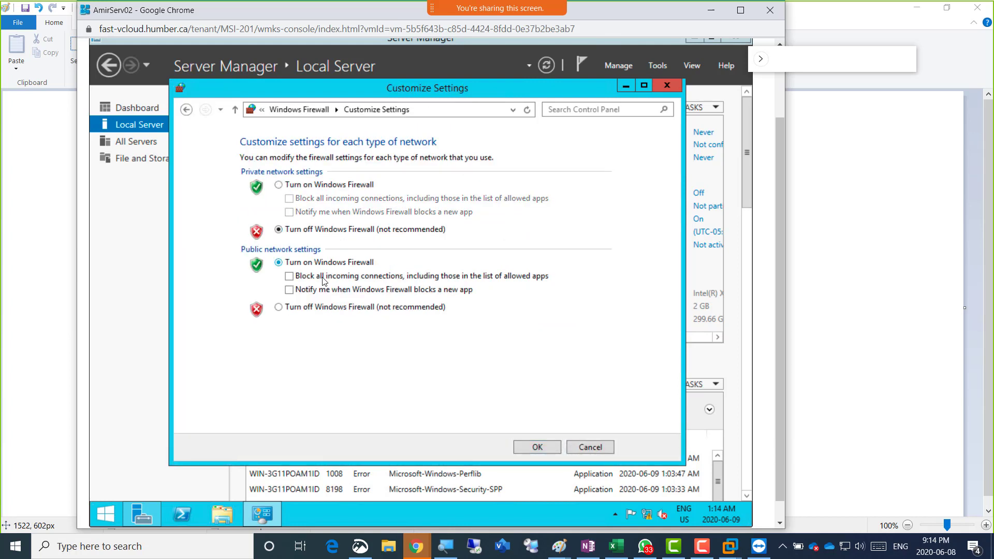
left_click(326, 309)
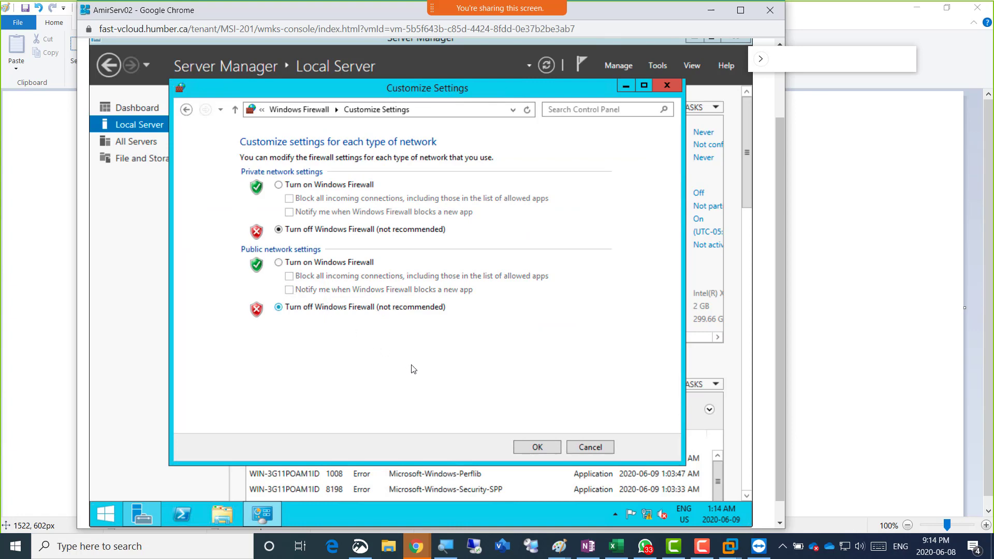
left_click(530, 448)
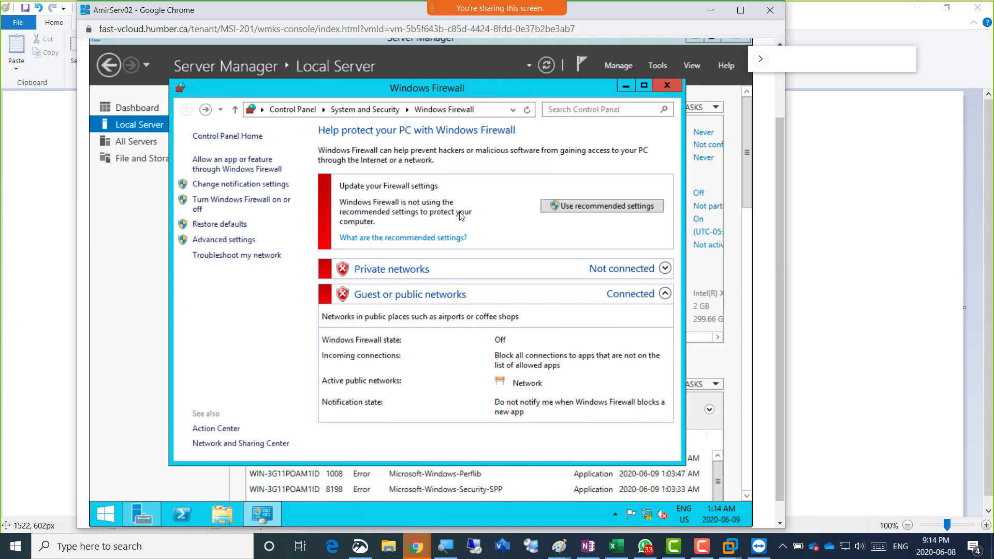
left_click(666, 87)
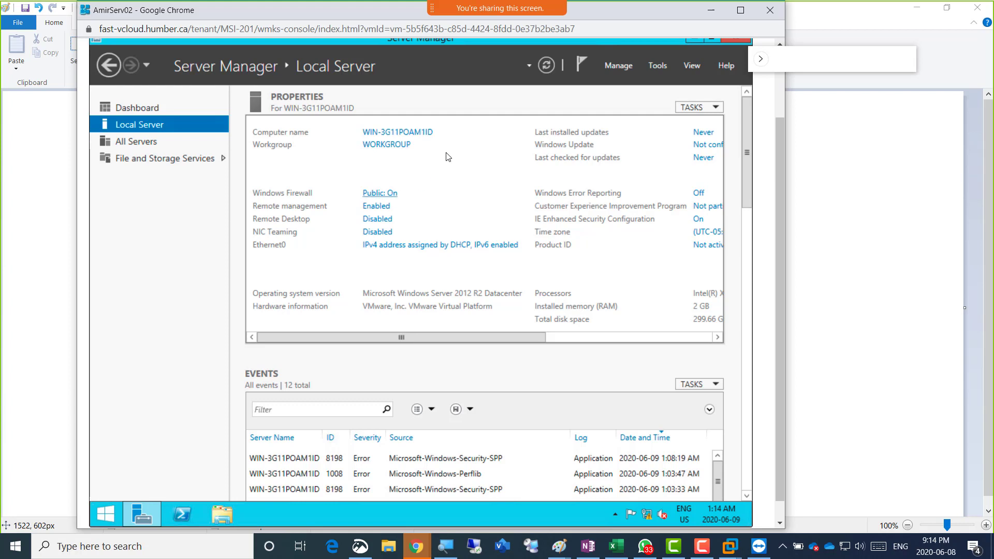
left_click(546, 65)
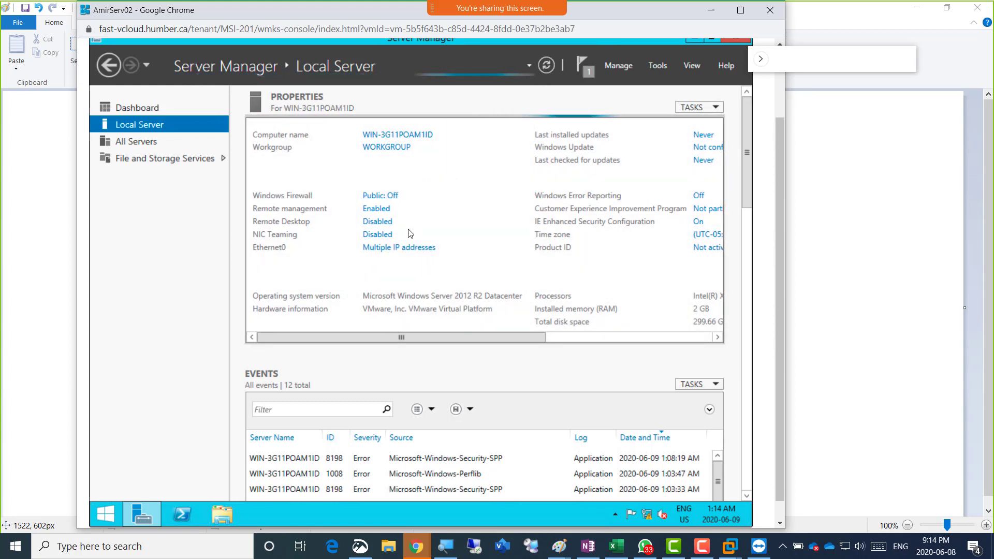
left_click_drag(374, 334, 510, 339)
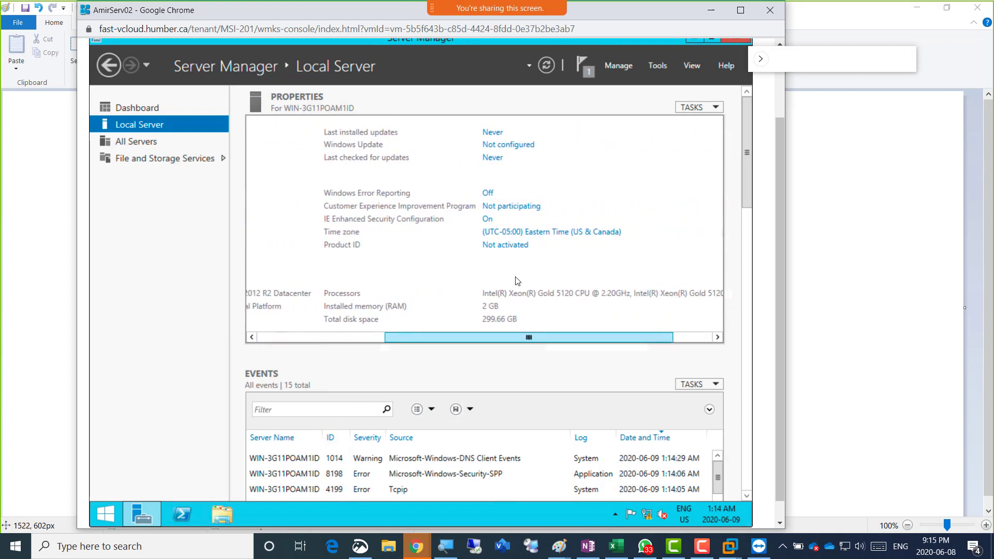
Change the server clock's time to 9 PM
left_click(549, 233)
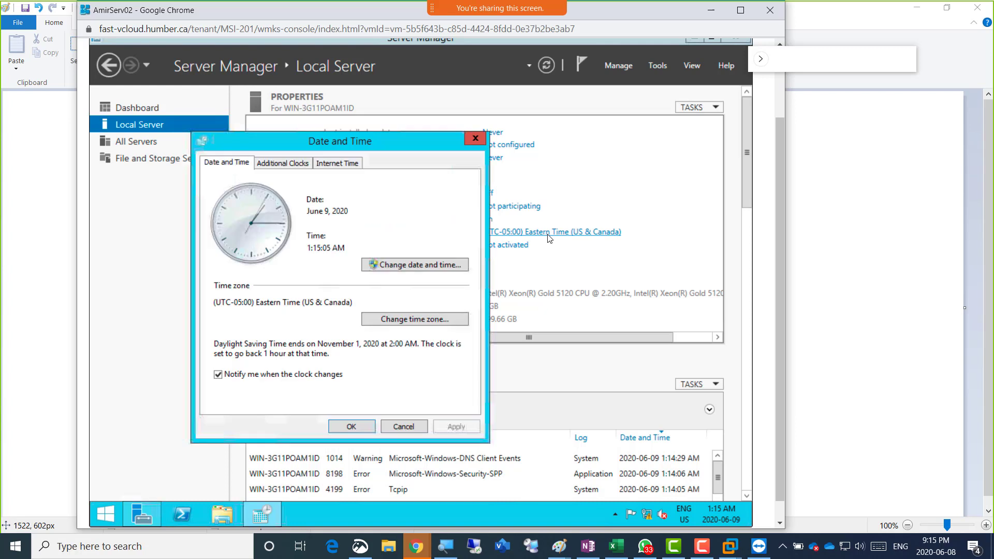
left_click(408, 266)
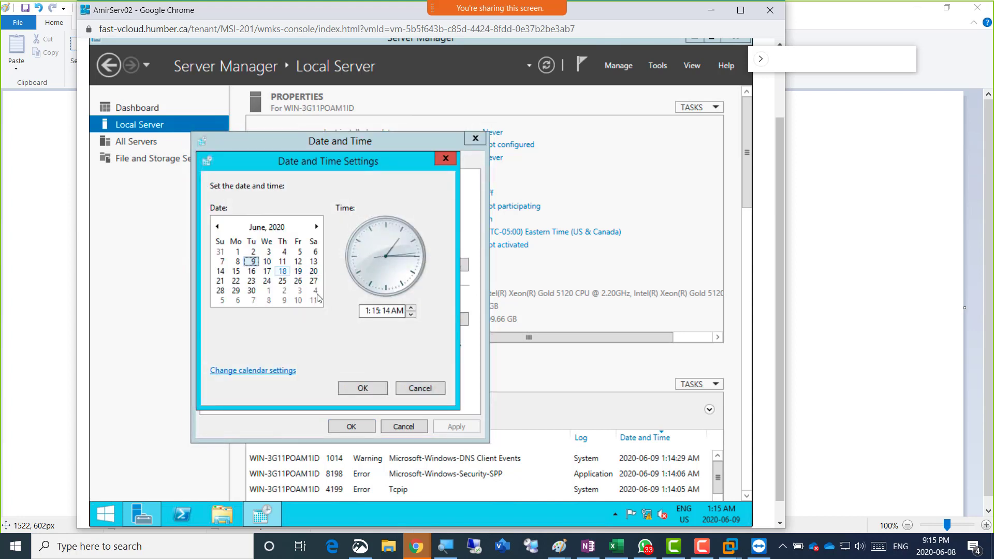
left_click(369, 312)
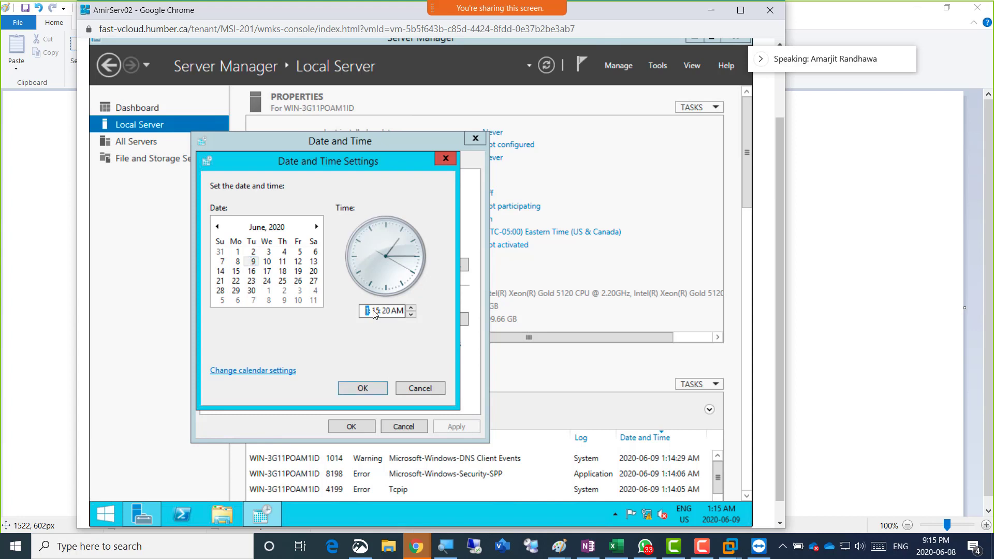
type("9")
left_click(398, 311)
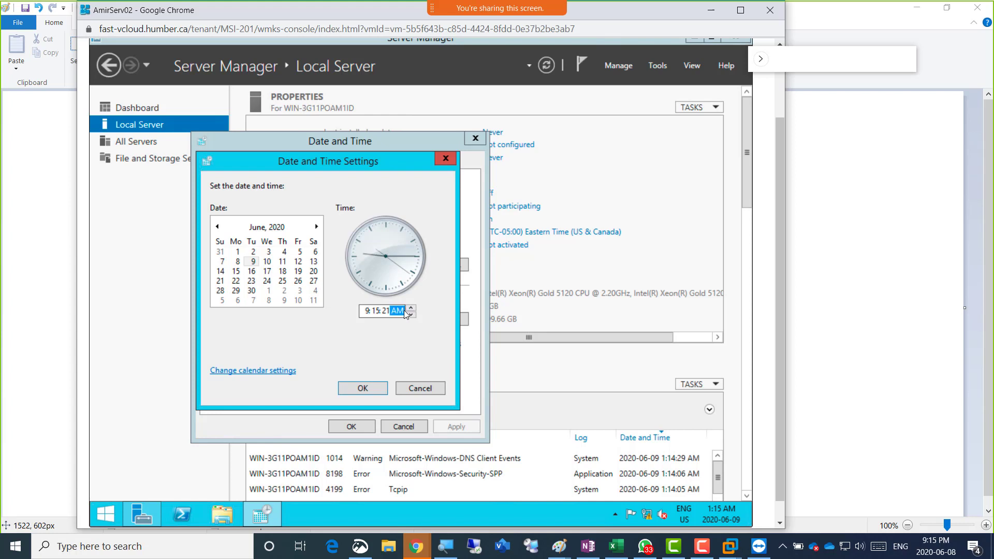
left_click(411, 316)
left_click(371, 388)
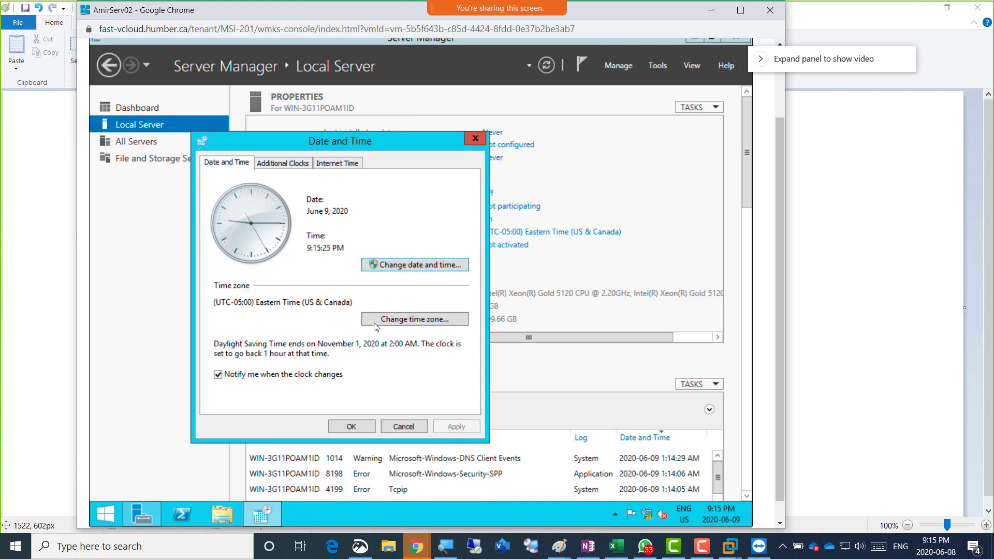
Set the date to June 8, 2020 and apply the date and time settings
left_click(384, 268)
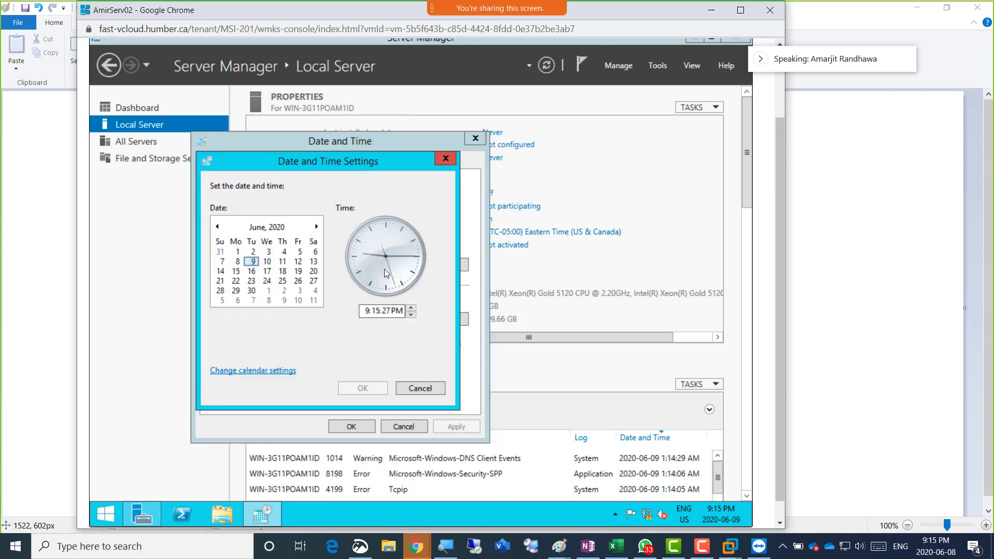
left_click(239, 262)
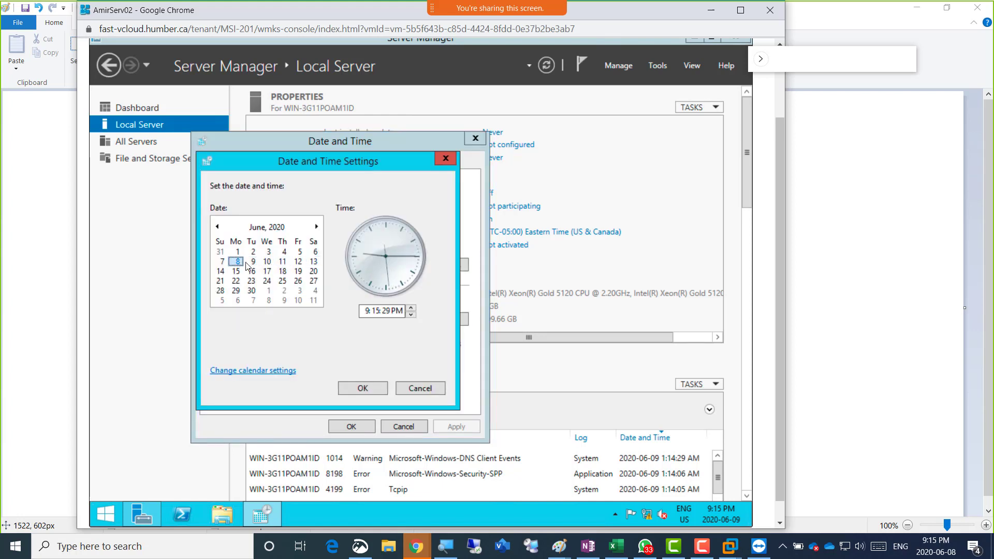
left_click(353, 390)
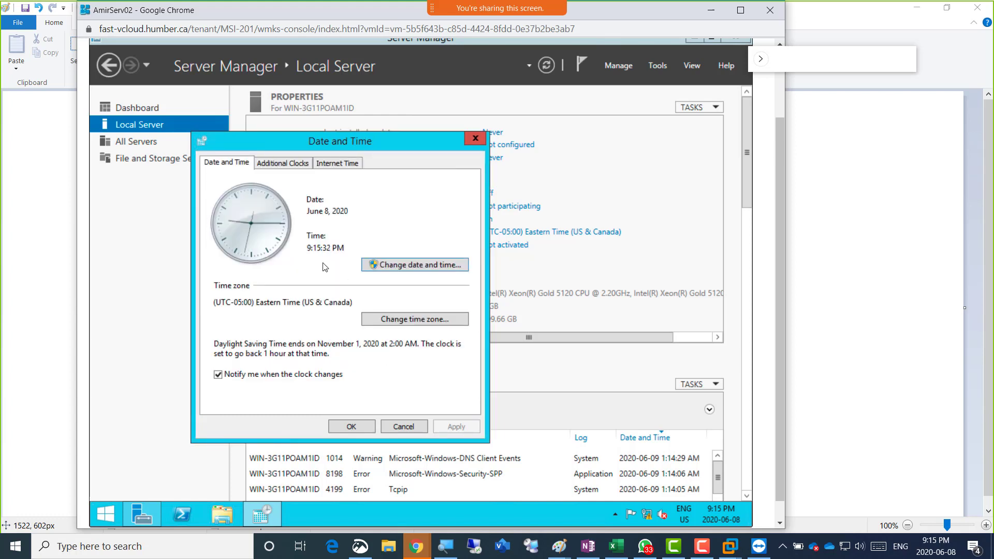
left_click_drag(308, 214, 353, 215)
left_click_drag(308, 251, 348, 252)
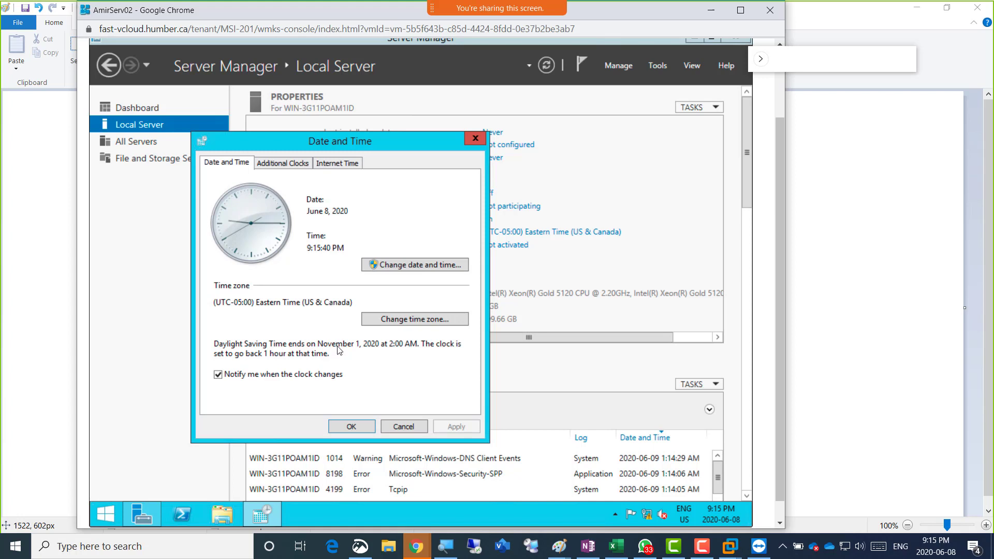
left_click(347, 427)
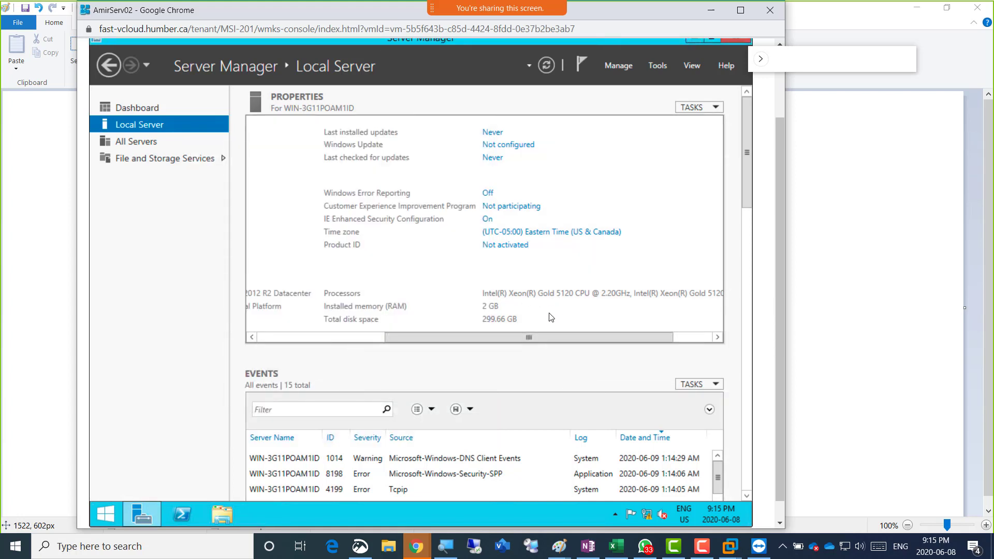
Turn off IE Enhanced Security Configuration for administrators and users, then refresh Local Server
left_click(489, 222)
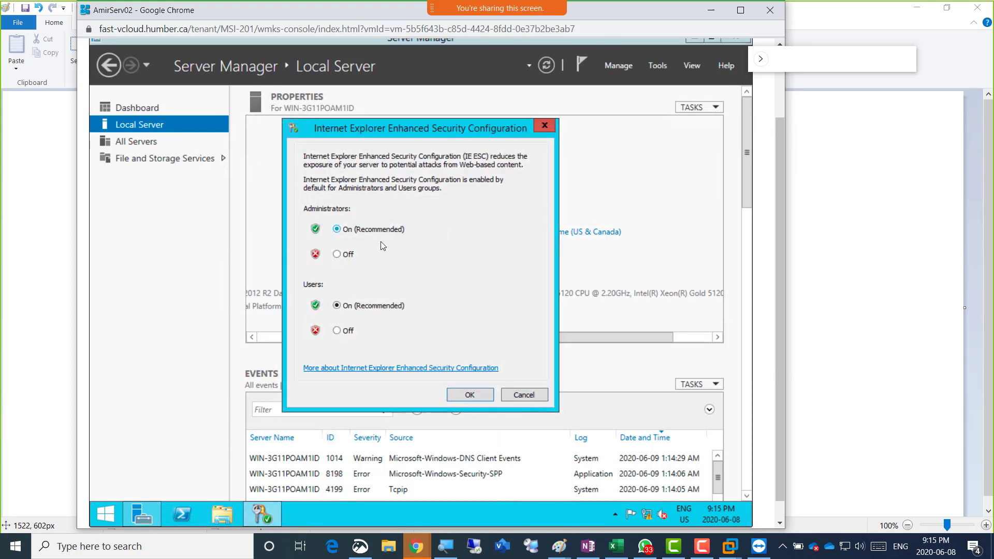
left_click(351, 255)
left_click(344, 332)
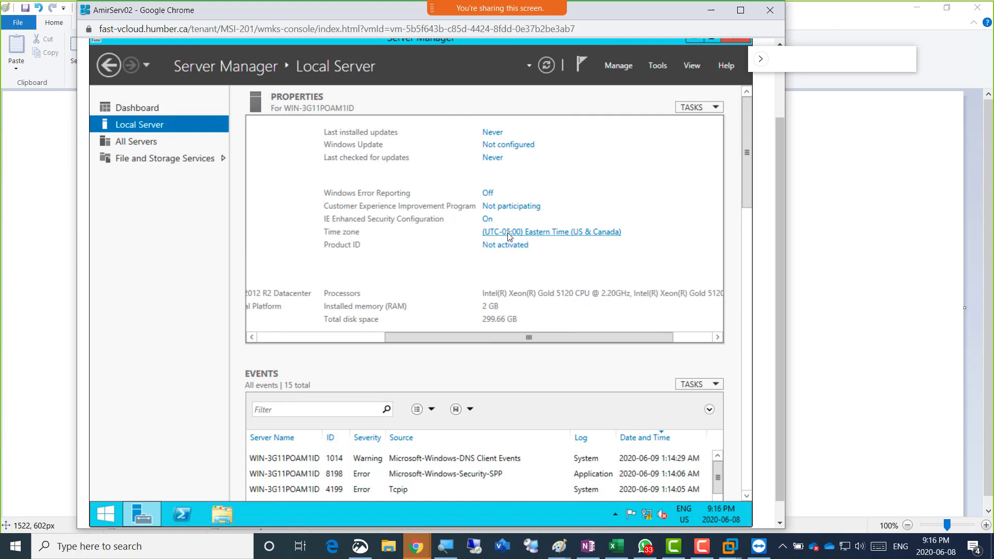
left_click(542, 67)
left_click_drag(413, 337, 328, 331)
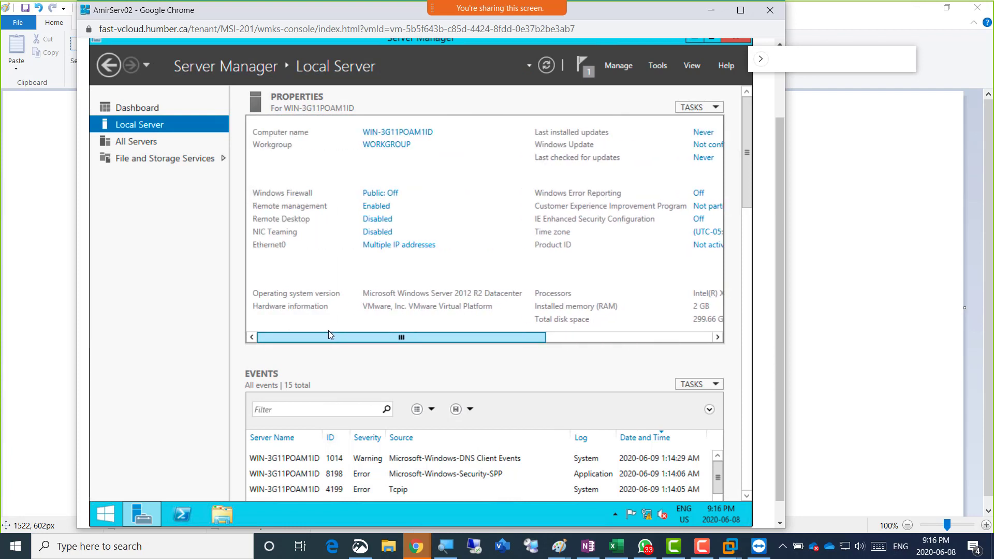
Rename the computer to AmirServ02 and restart the server now to apply it
left_click(414, 132)
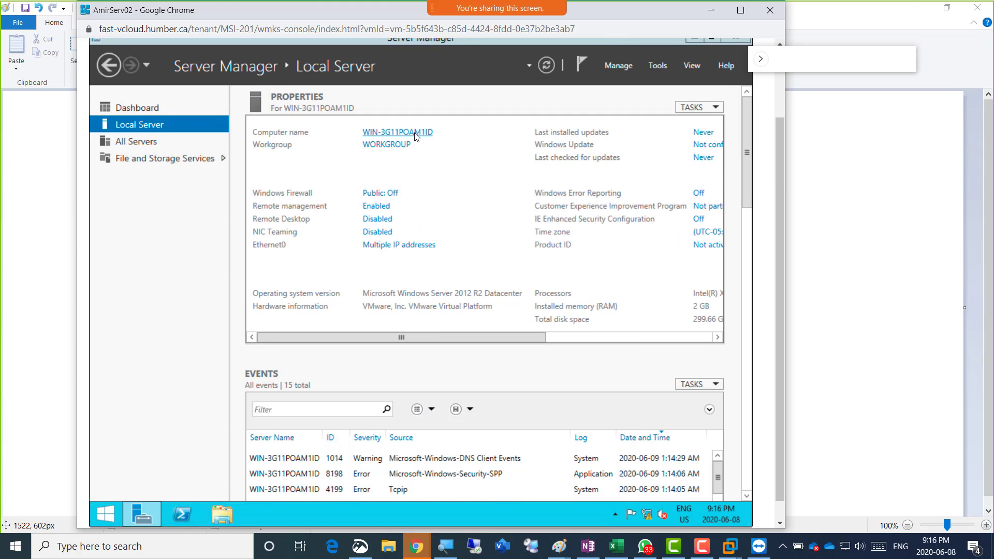
left_click(396, 271)
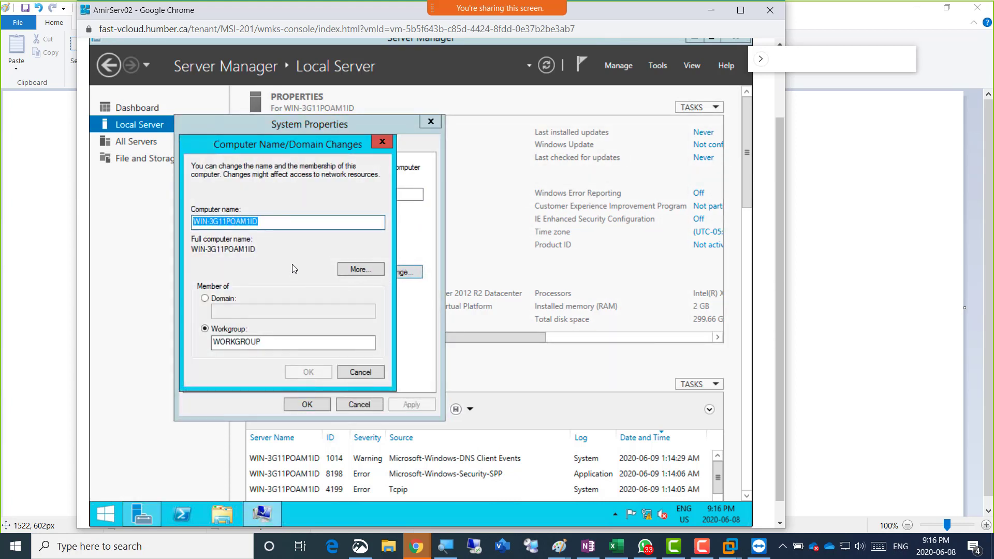
type("AmirSe")
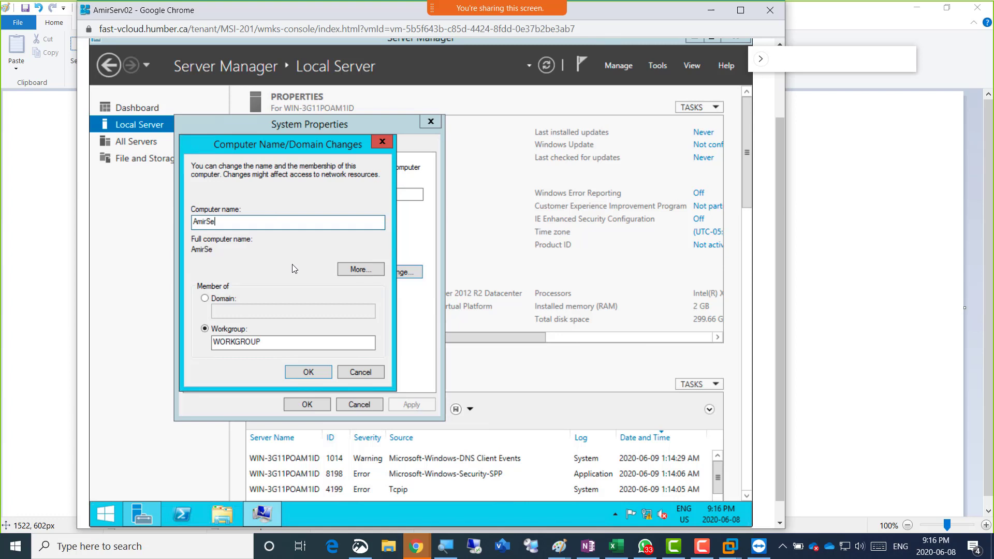
type("rv02")
left_click(305, 371)
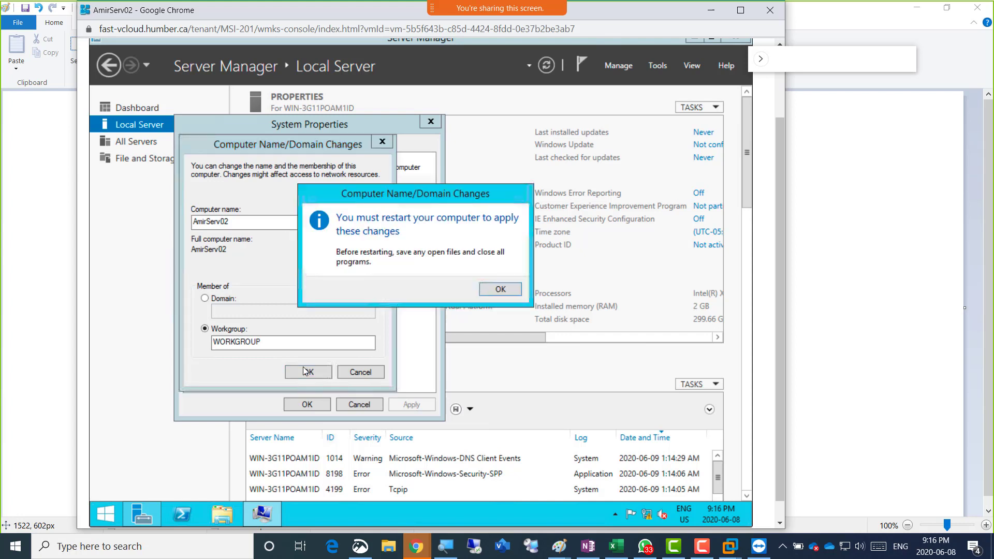
left_click(500, 290)
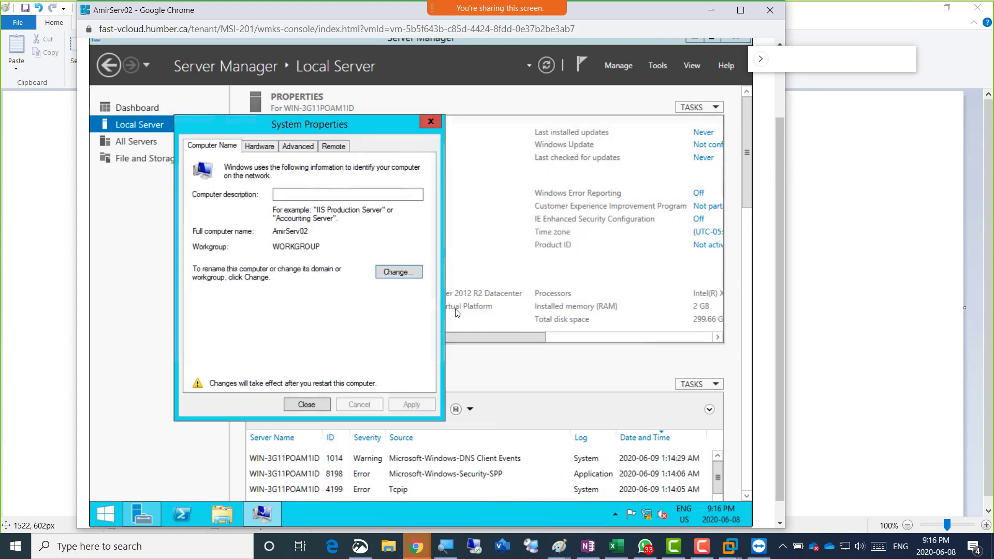
left_click(318, 403)
left_click(424, 285)
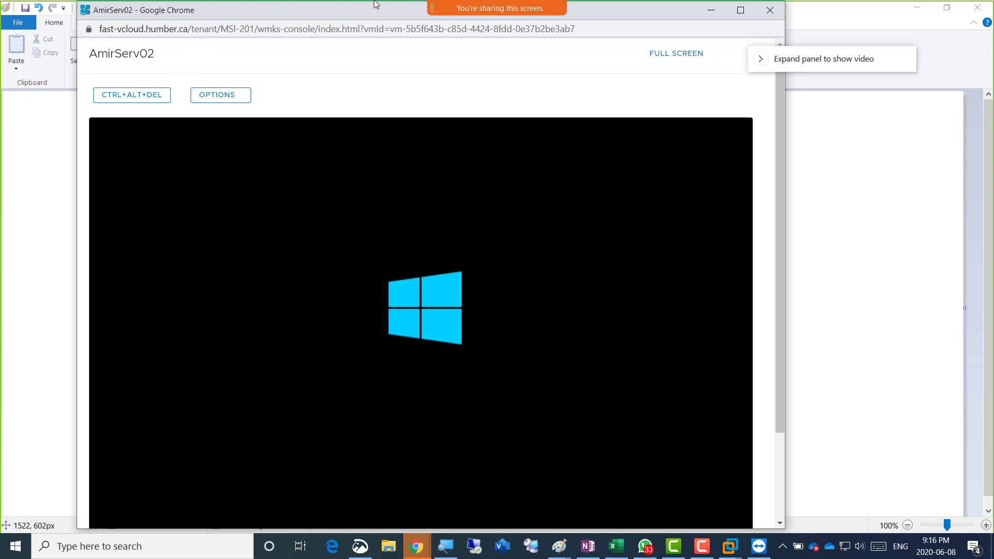
Sign in to AmirServ02 as Administrator and allow device discovery on Network 2
mouse_move(463, 16)
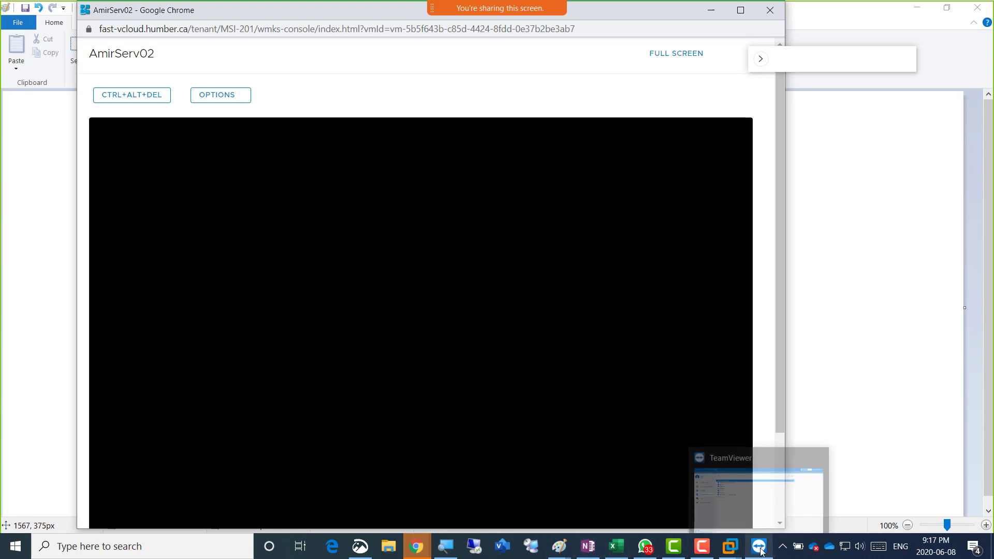
mouse_move(644, 548)
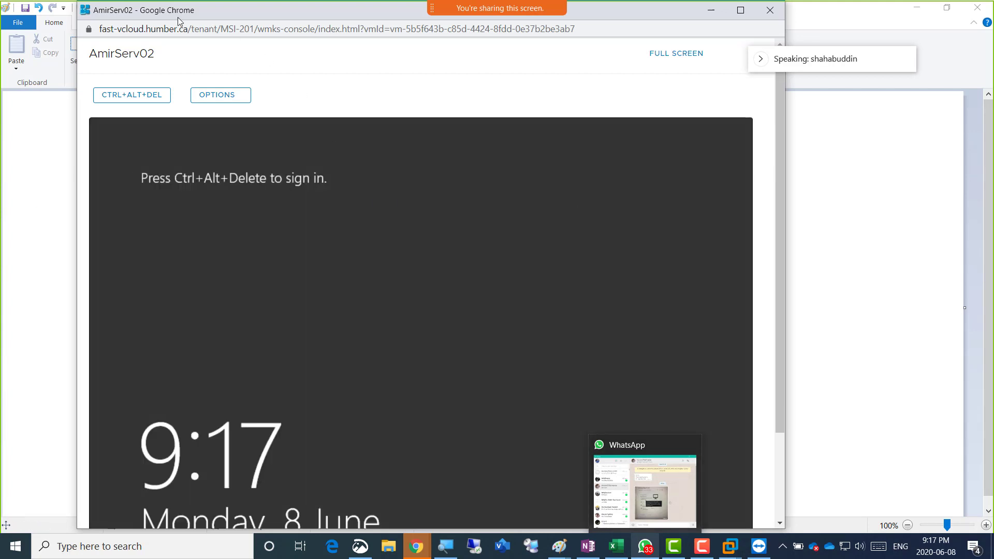
left_click(133, 97)
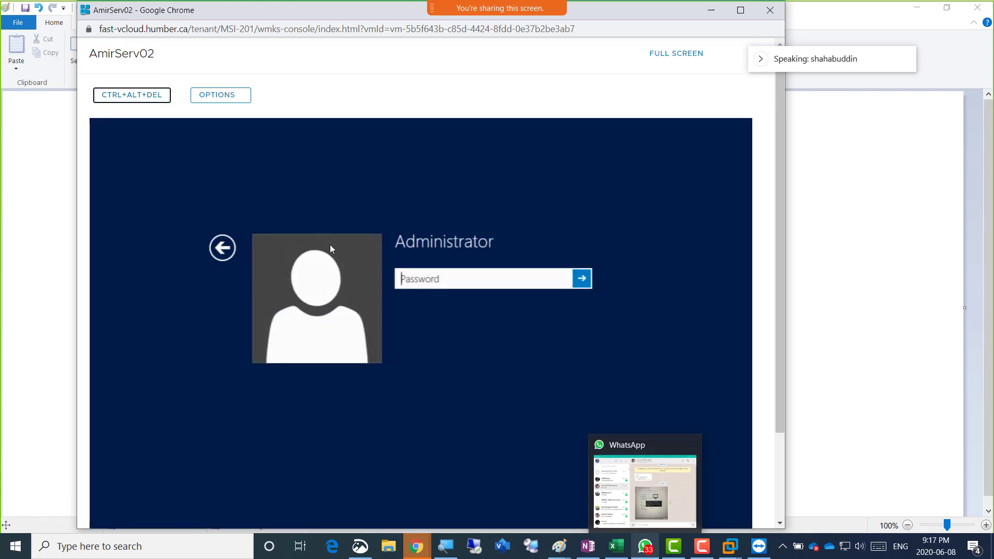
left_click(626, 282)
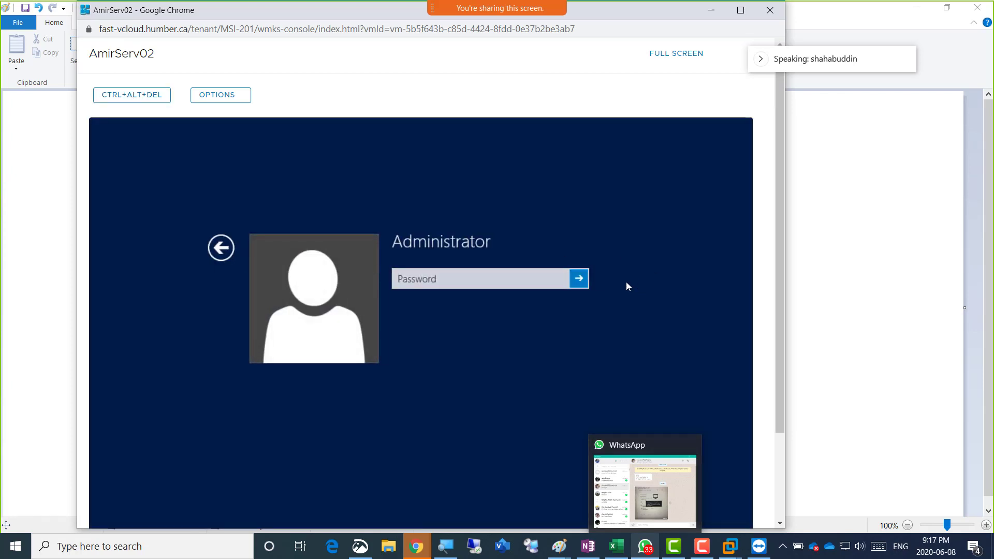
left_click(515, 288)
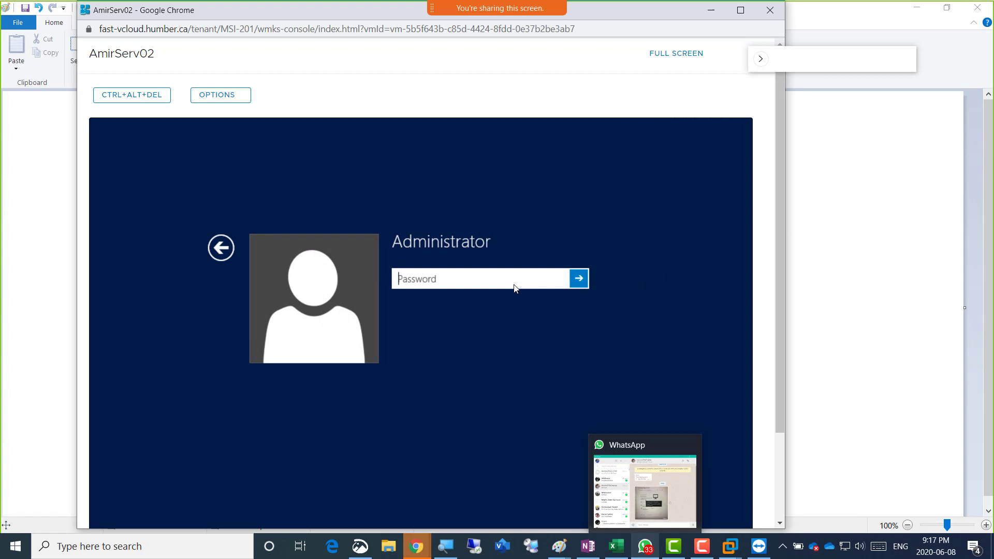
type("********")
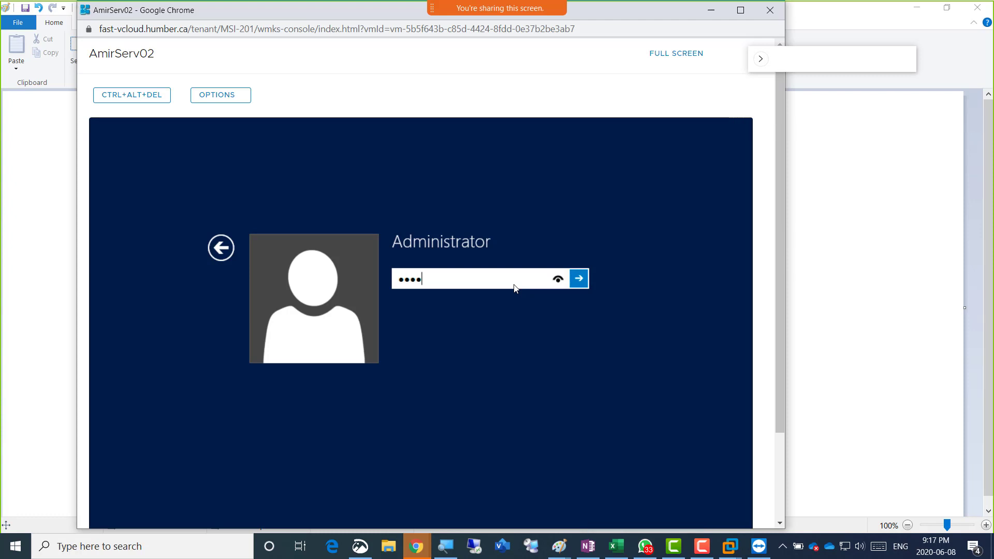
key("Return")
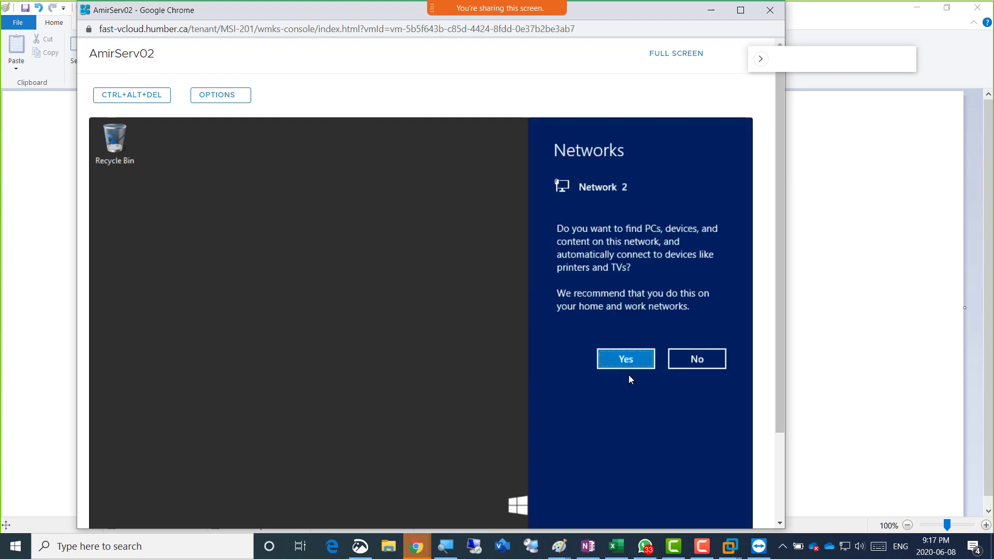
left_click(623, 361)
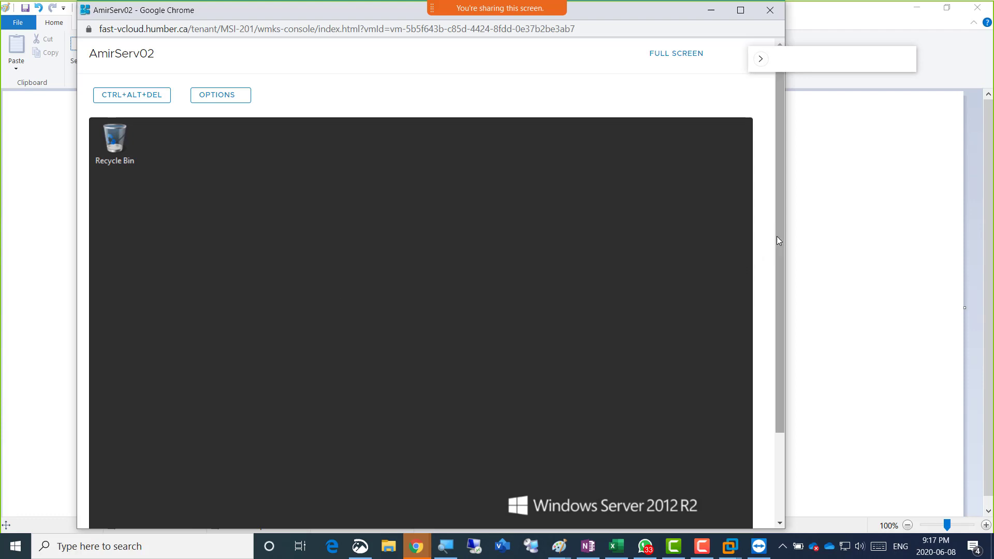
left_click_drag(782, 231, 789, 325)
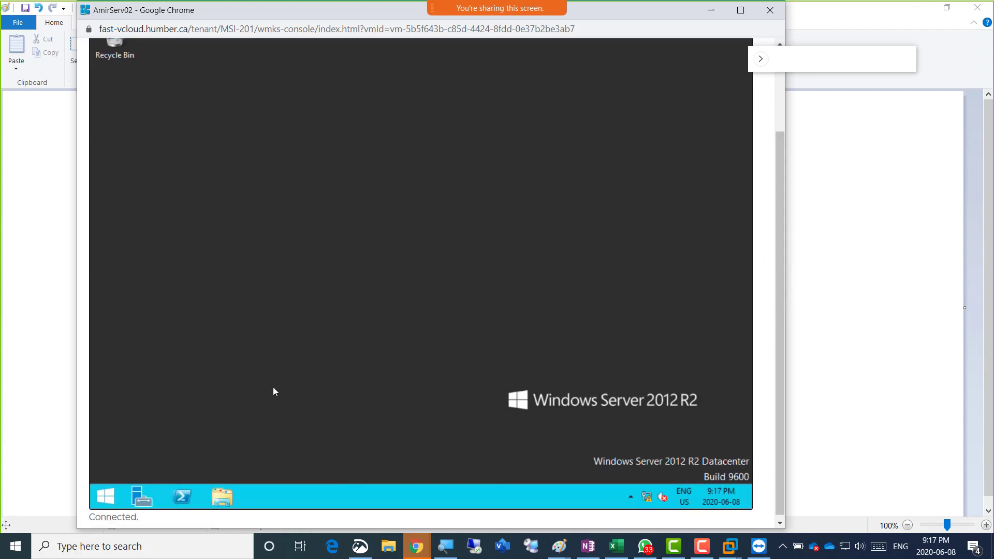
Set the Balanced power plan's display turn-off time to Never, save, and close Power Options
right_click(105, 498)
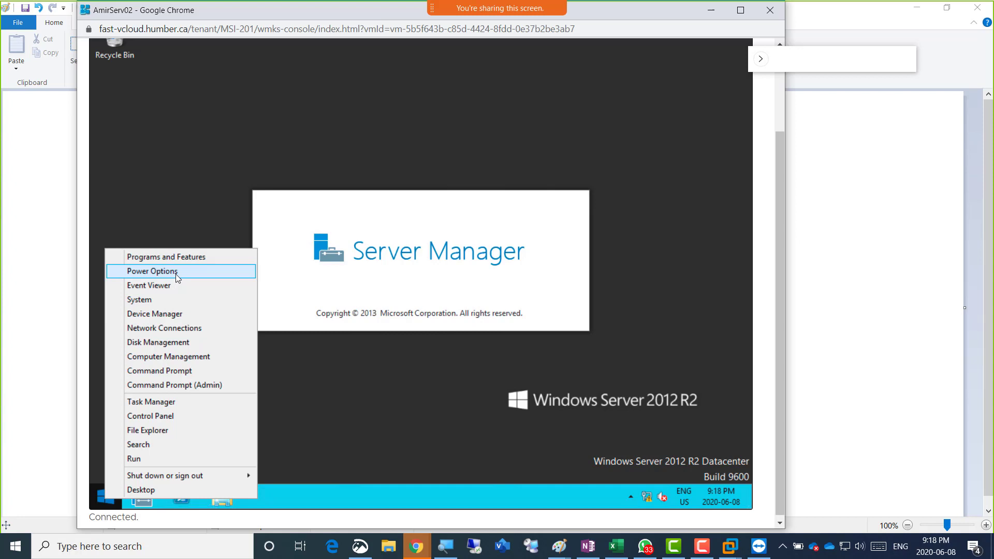
left_click(176, 279)
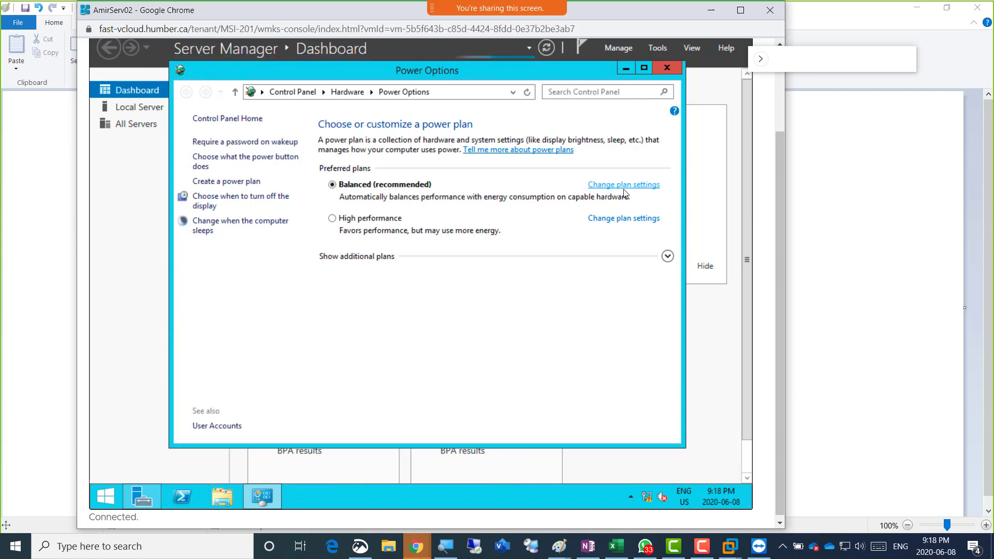
left_click(625, 186)
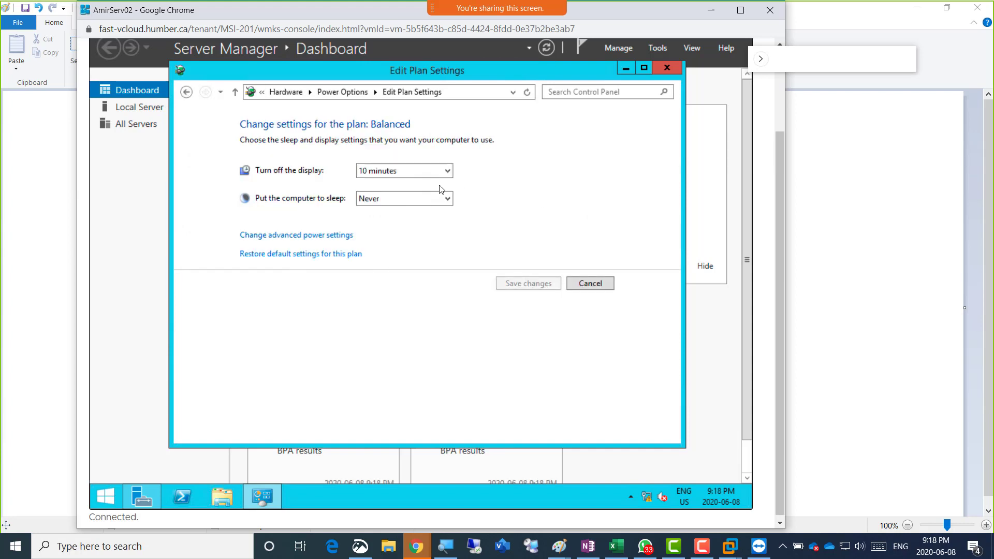
left_click(445, 174)
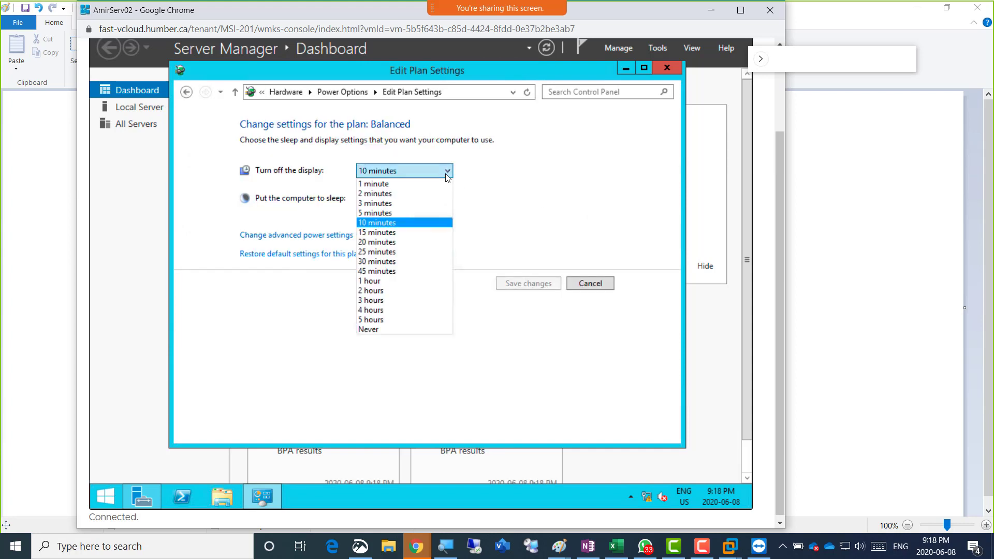
left_click(384, 330)
left_click(513, 282)
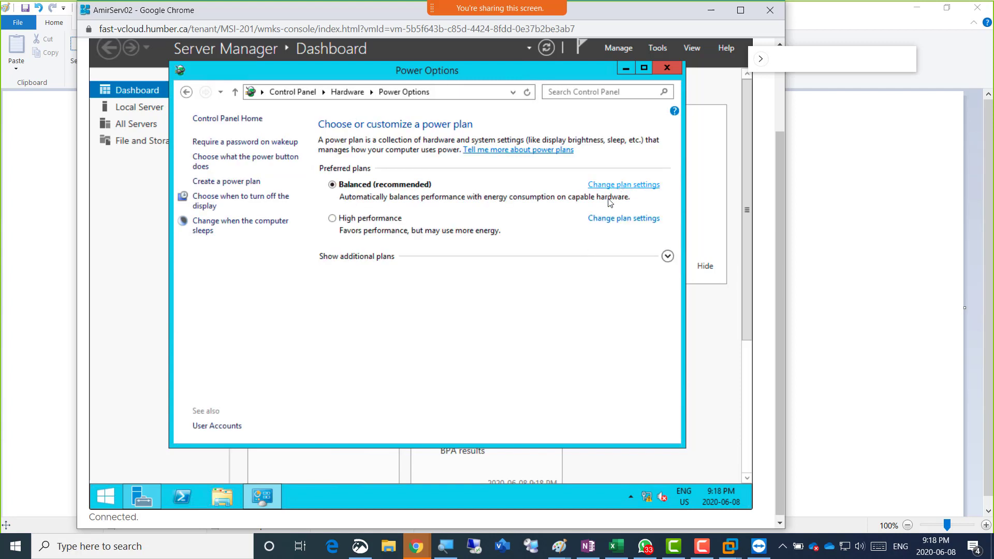
left_click(667, 67)
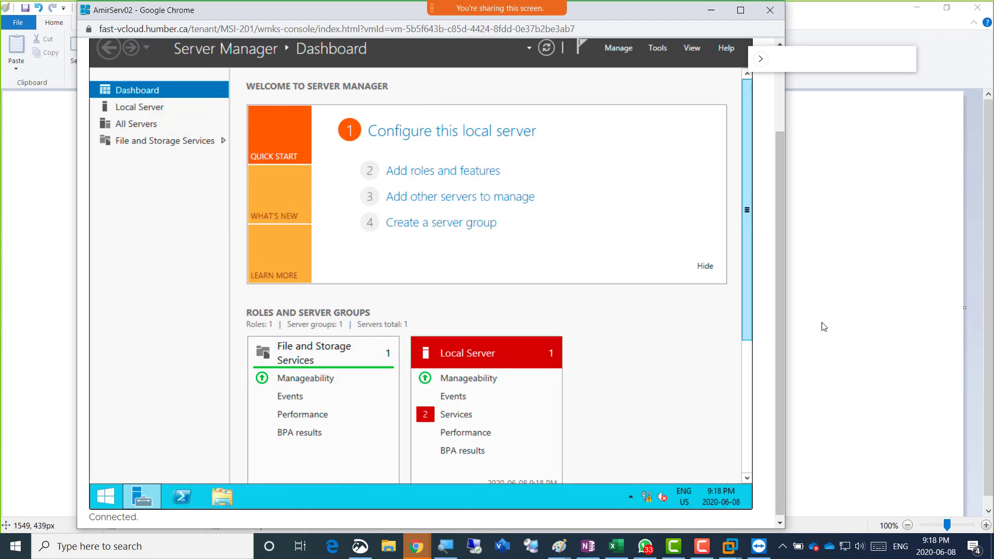
Bring the vCloud Director window forward and open the ACTIONS list on the AmirServ02 card
mouse_move(428, 554)
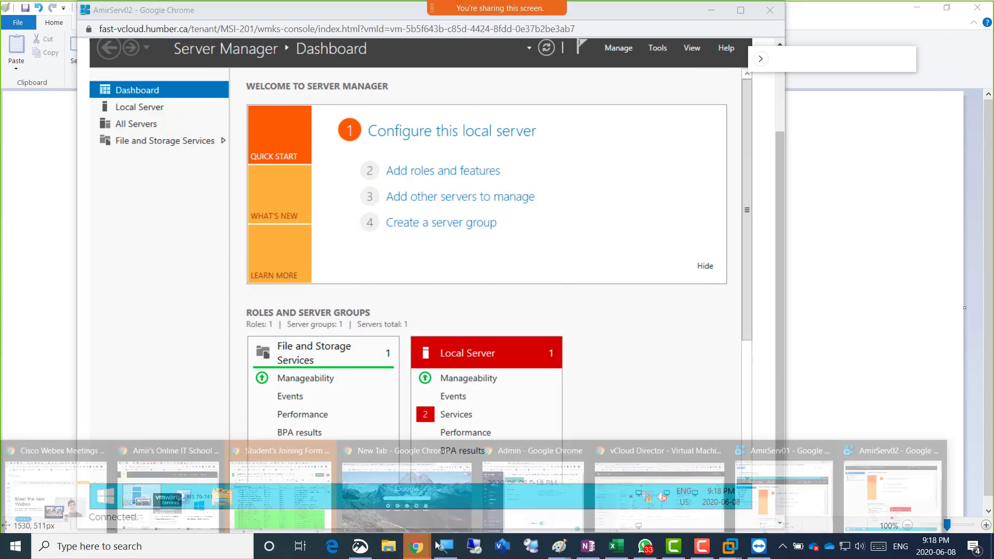
left_click(625, 479)
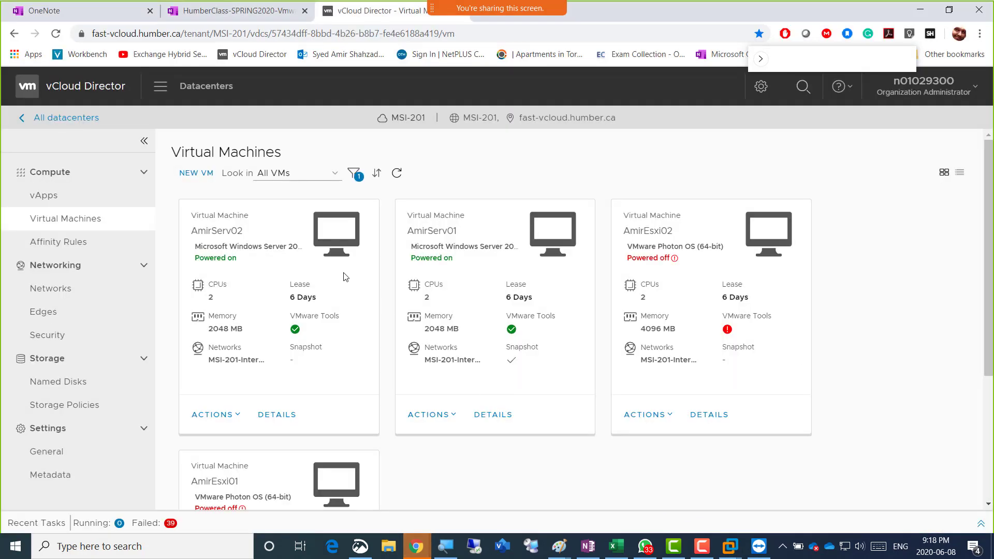
left_click(239, 415)
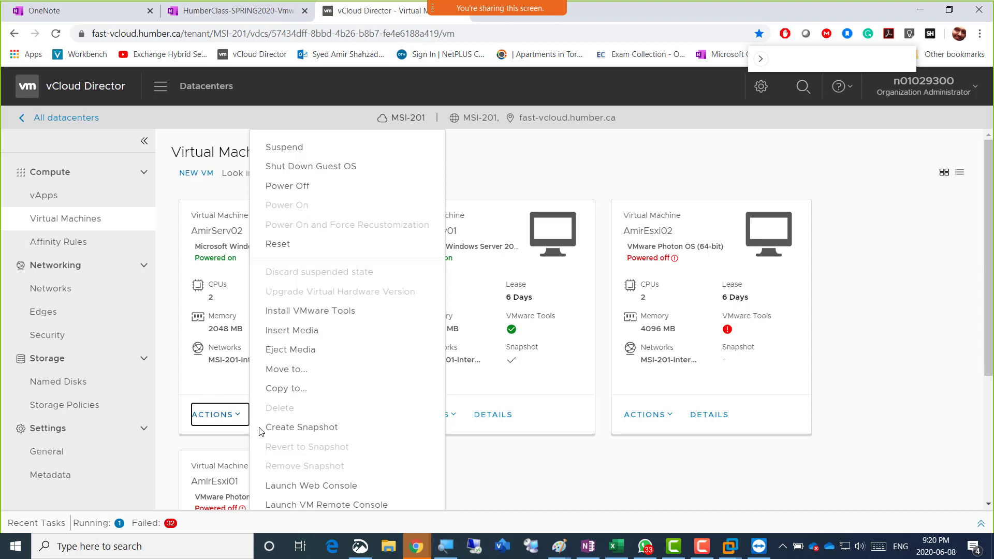
Create a snapshot of AmirServ02 that includes the virtual machine's memory
left_click(319, 428)
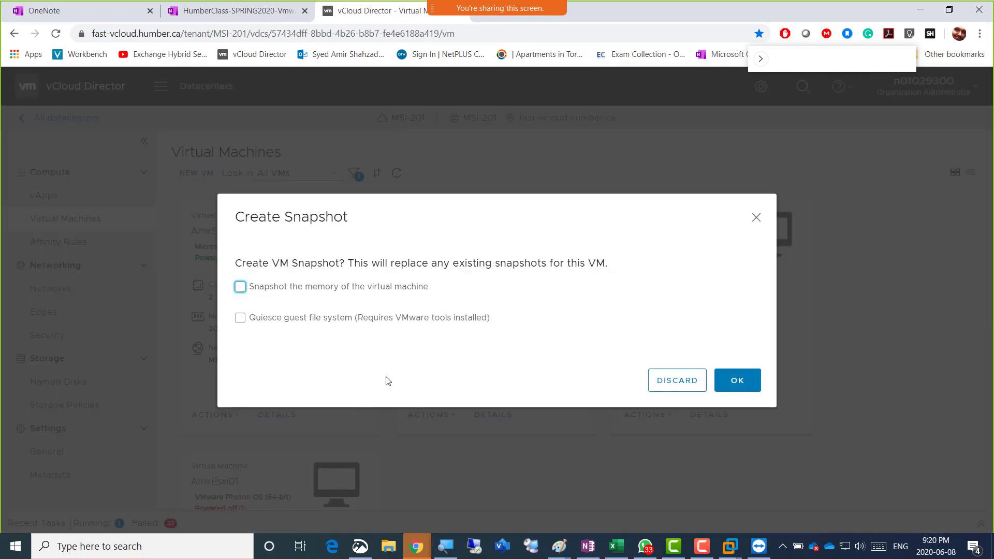
left_click(354, 287)
left_click(734, 382)
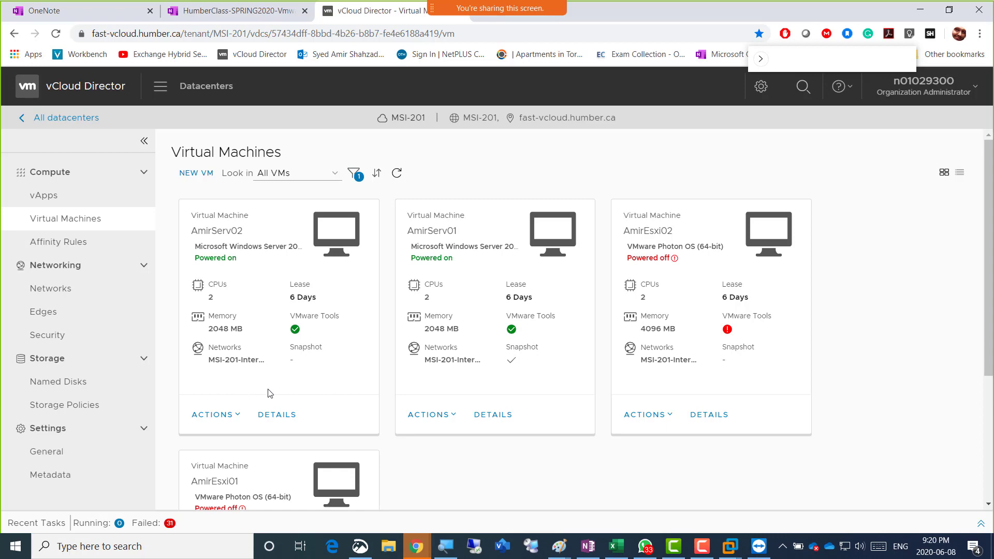
Return to the AmirServ02 console window showing Server Manager
left_click(413, 548)
left_click(895, 480)
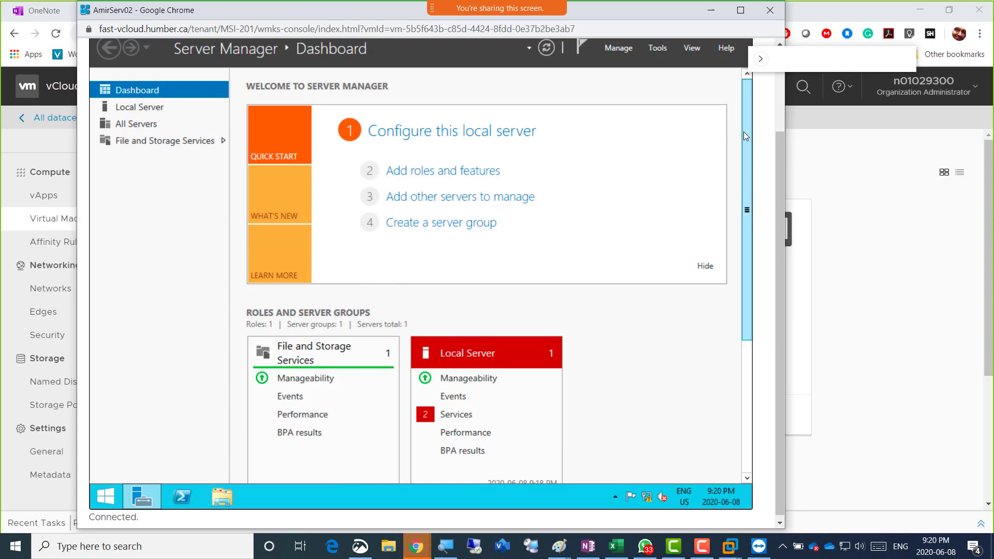
left_click(846, 255)
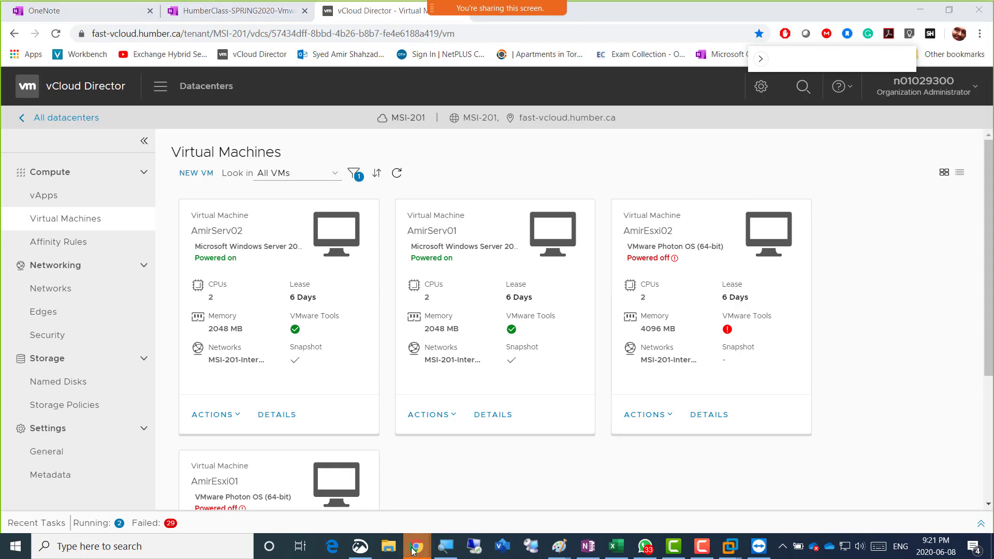
mouse_move(417, 546)
left_click(893, 484)
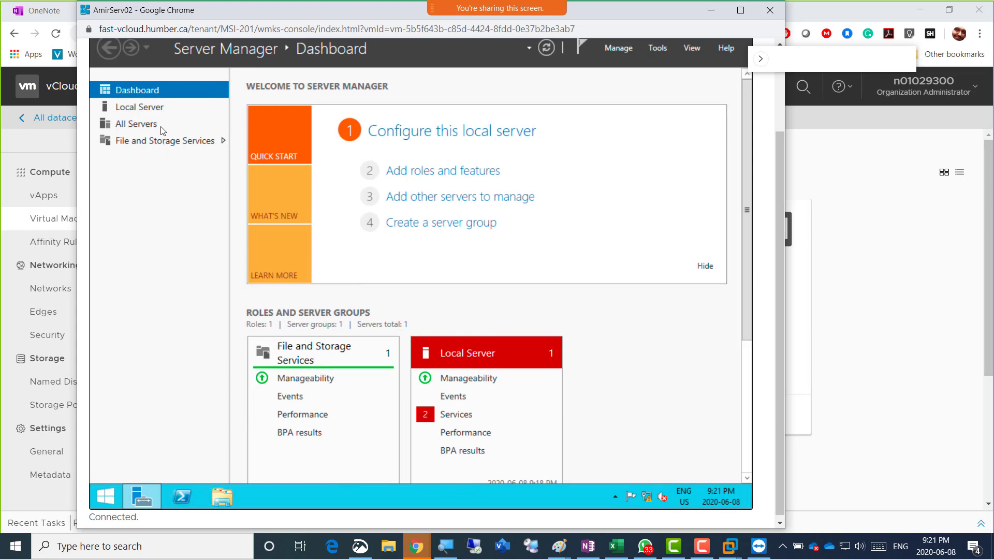
Open AmirServ02's Windows Firewall panel from the Local Server 'Private: Off' link
left_click(158, 110)
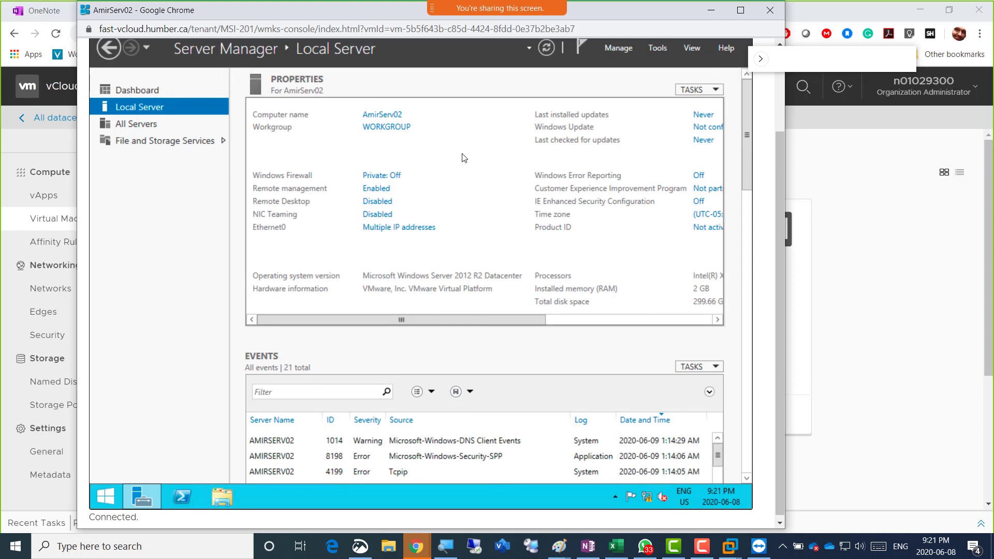
left_click(391, 177)
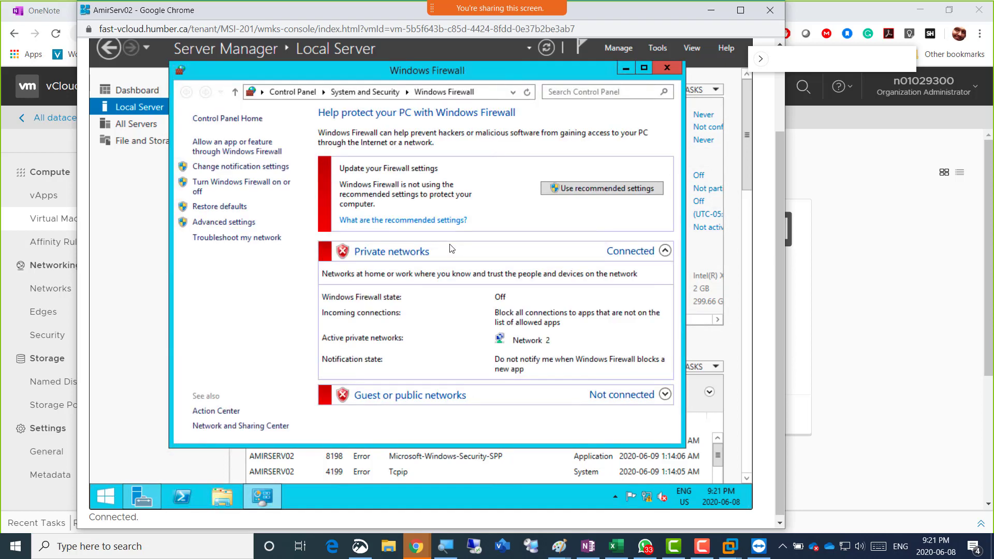
left_click(414, 548)
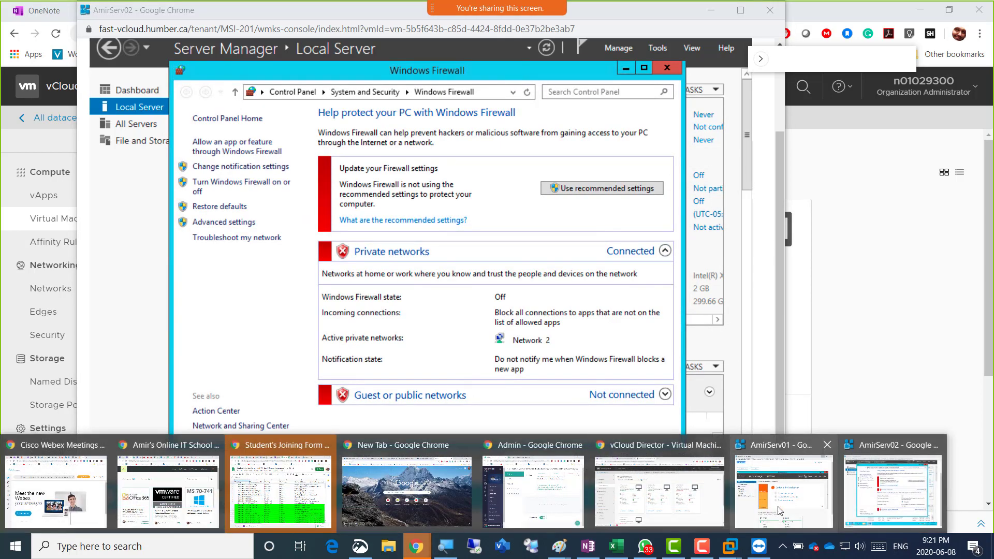
Switch to AmirServ01's console and open its Windows Firewall from the Local Server 'Public: Off' link
left_click(776, 511)
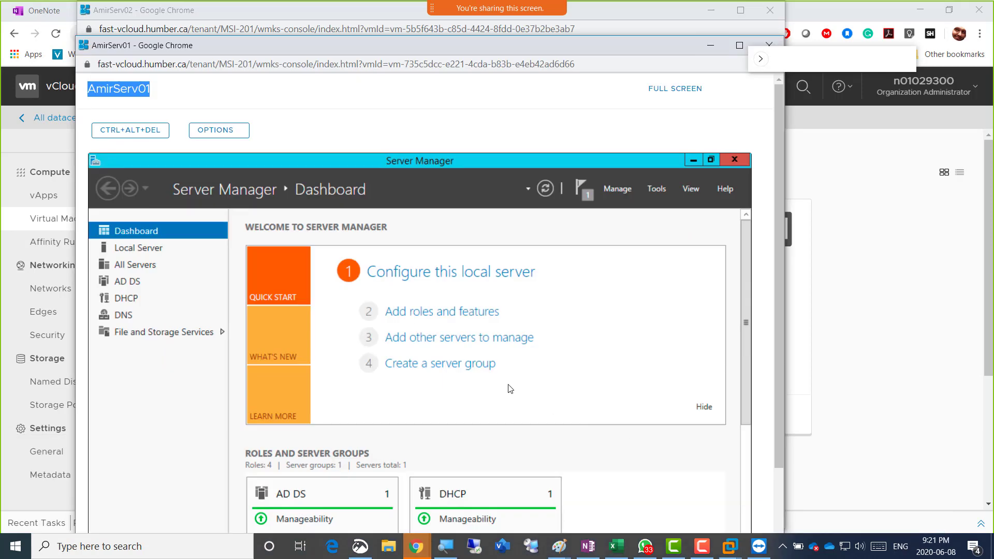
left_click(153, 251)
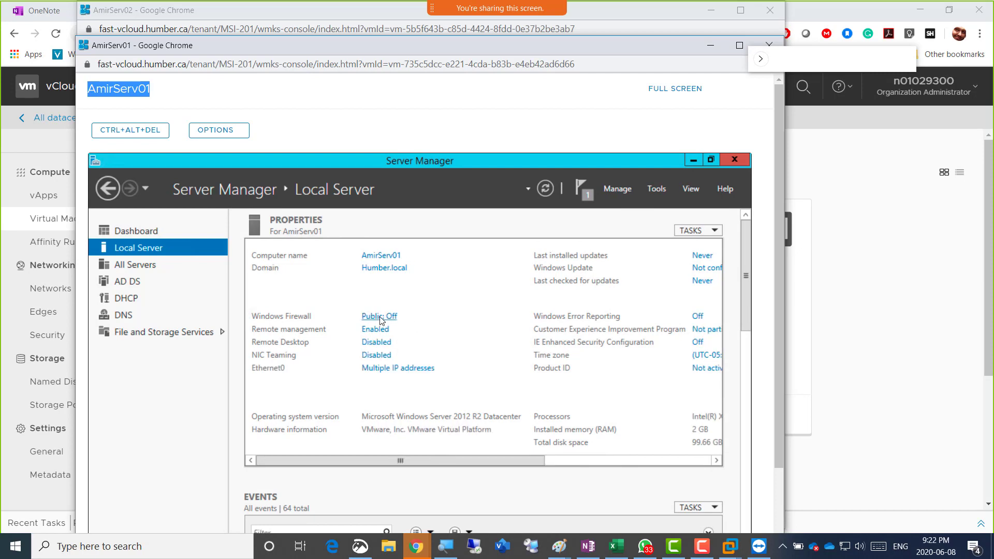
left_click(379, 317)
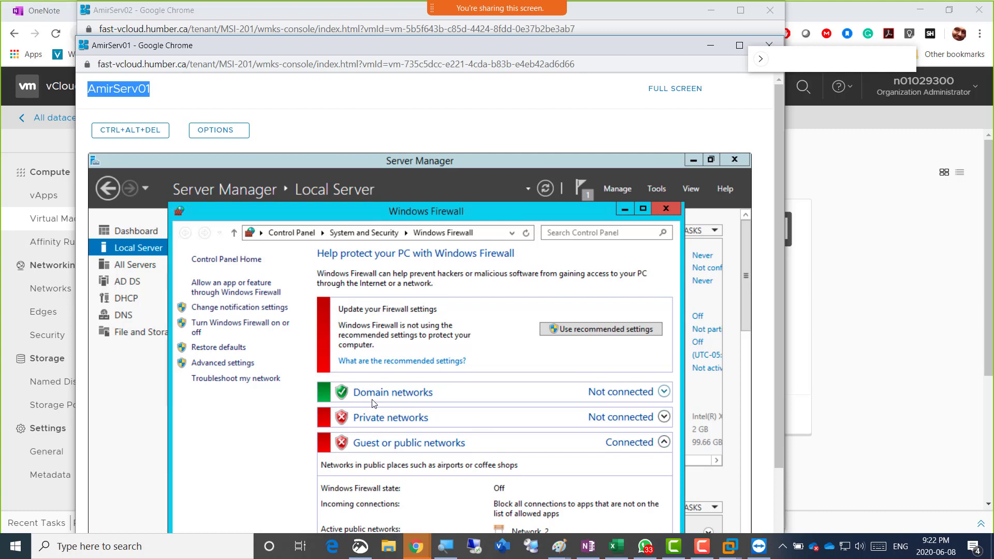
Turn off AmirServ01's firewall for domain, private and public networks, then minimize the window
left_click(241, 324)
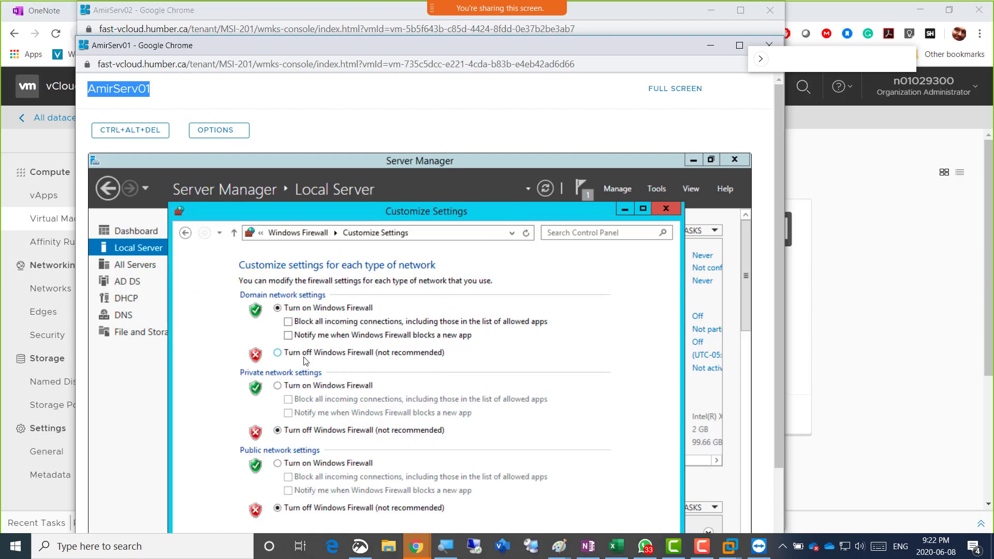
left_click(305, 353)
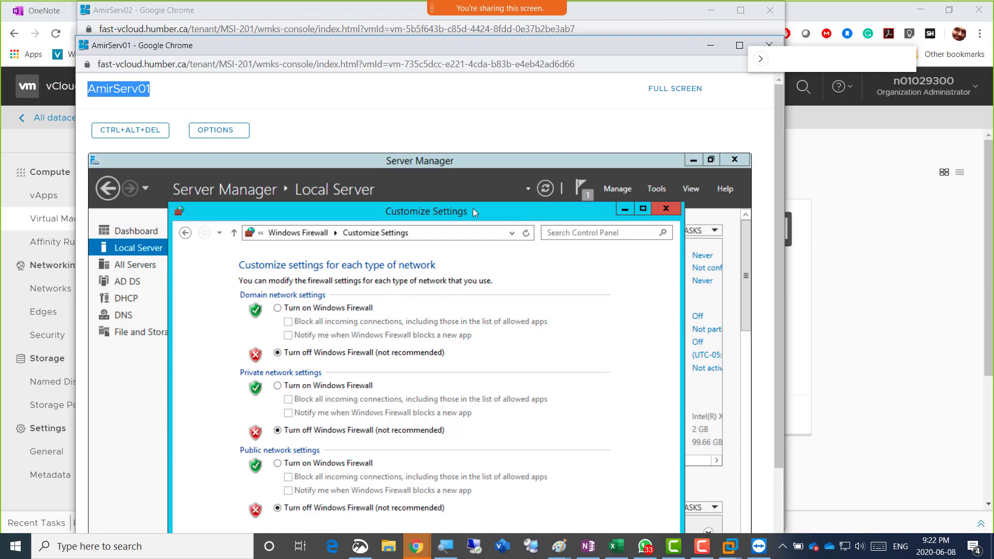
left_click_drag(473, 208, 463, 169)
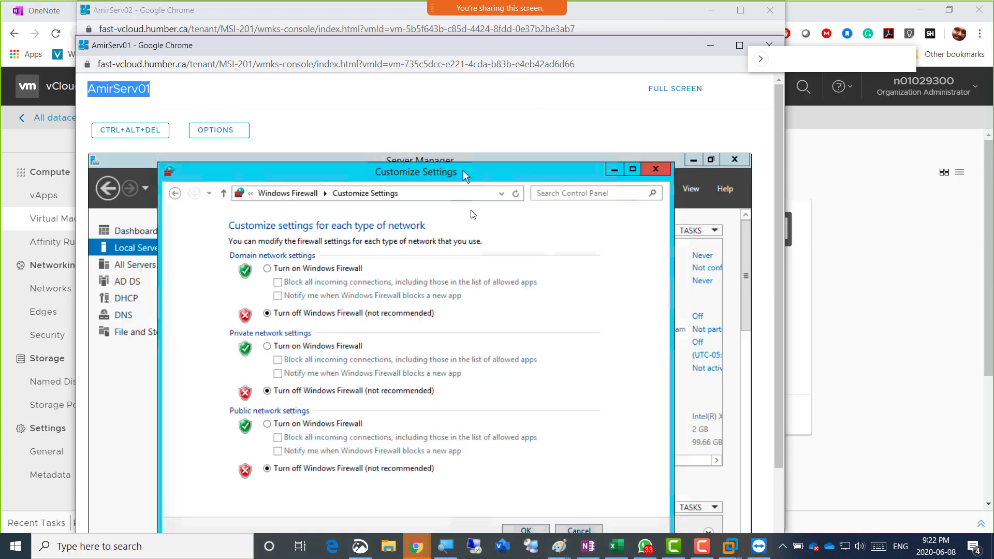
left_click(524, 531)
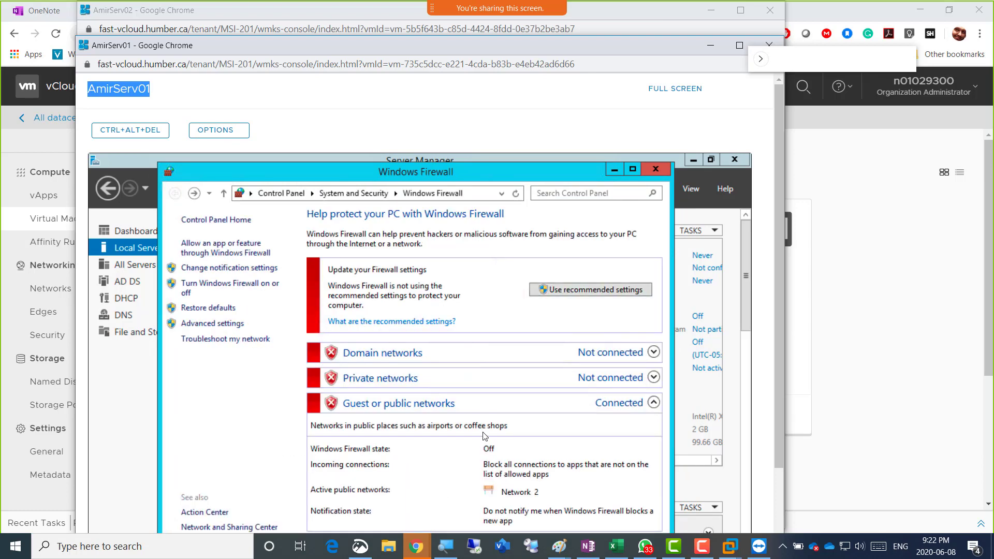
left_click(614, 169)
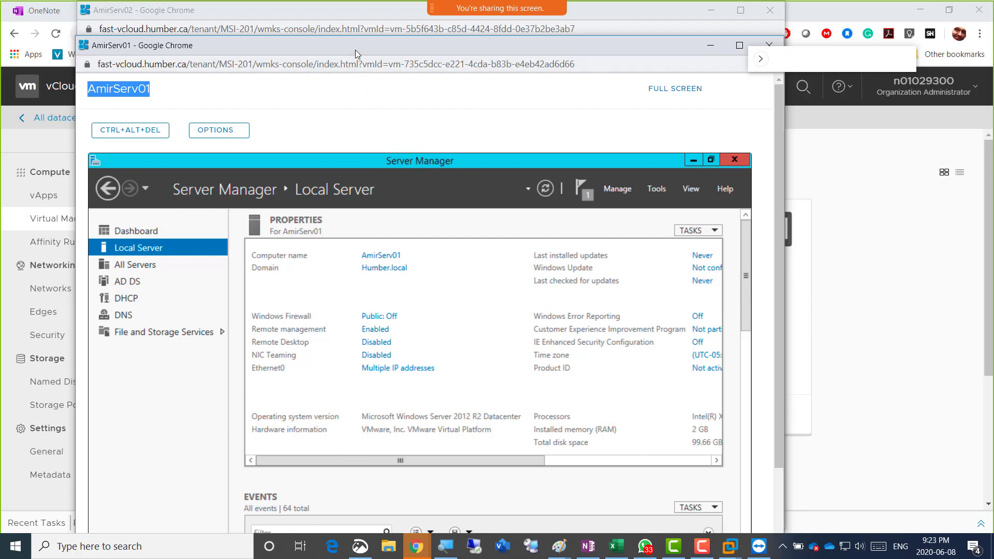
Bring the AmirServ02 console window, with its Windows Firewall overview, back to the front
left_click_drag(355, 50, 356, 47)
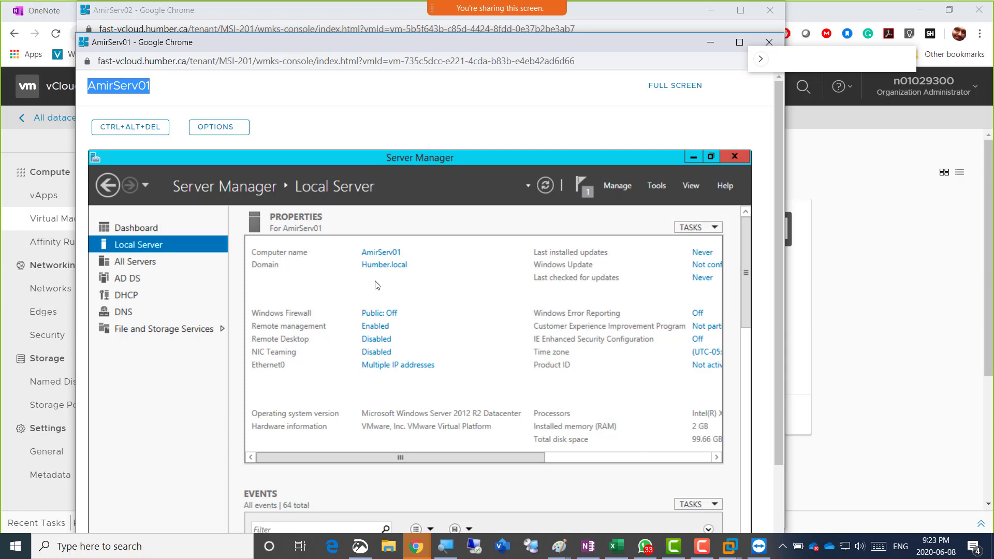
left_click(327, 12)
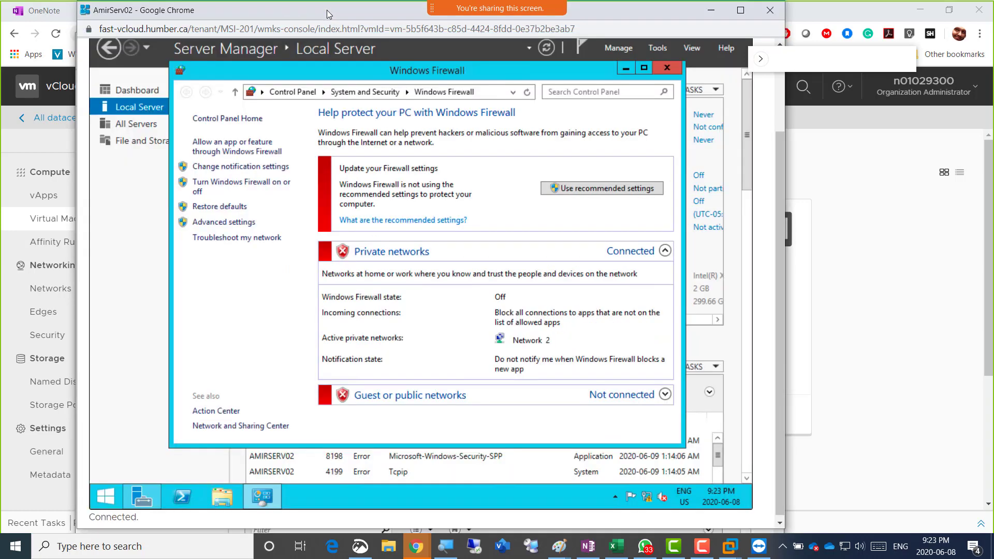
Open an administrator Command Prompt on AmirServ02 and ping amirserv01
right_click(102, 499)
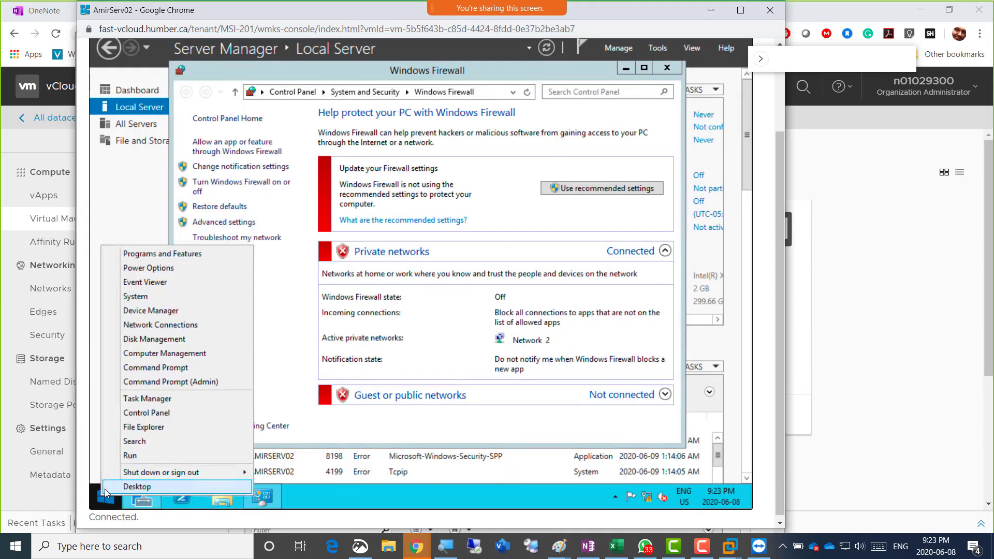
left_click(190, 382)
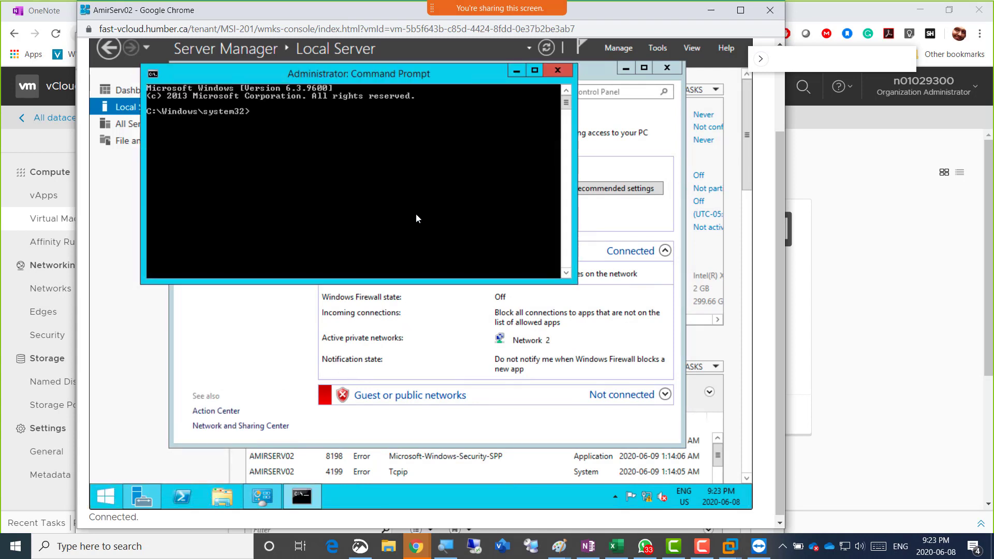
type("ping amirserv01")
key("Return")
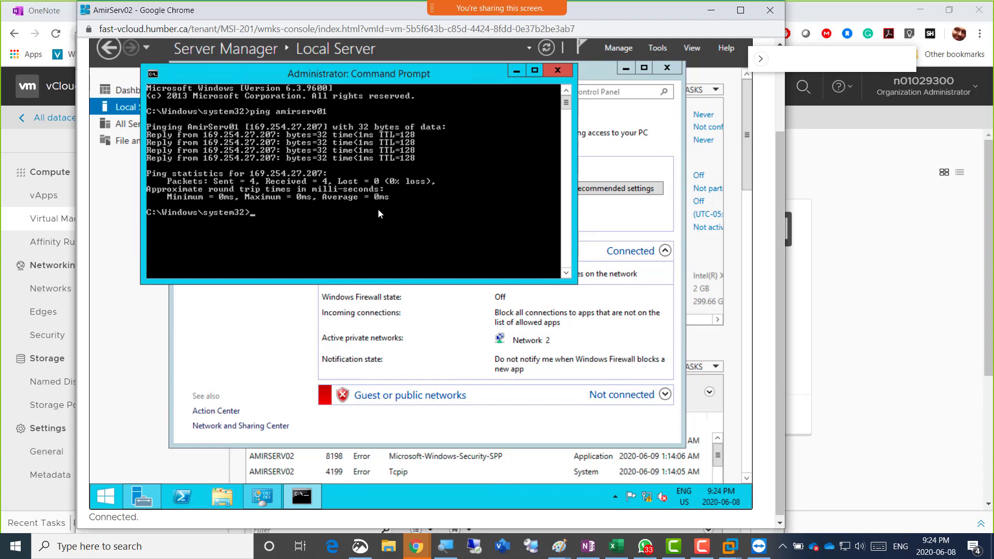
Ping 192.168.200.1, then run nslookup to check the DNS server
type("ping")
type("192.168.200.1")
key("Return")
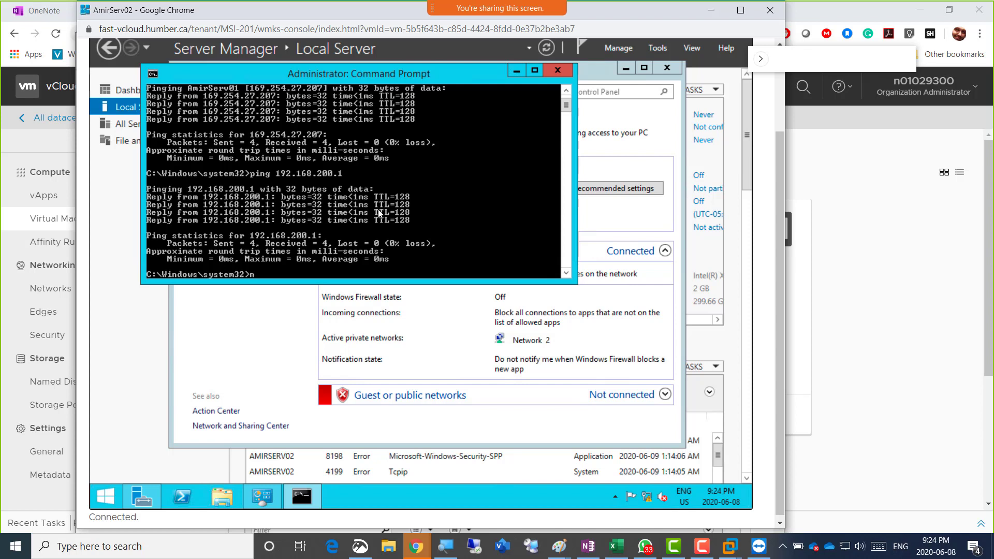
type("lookup")
key("Return")
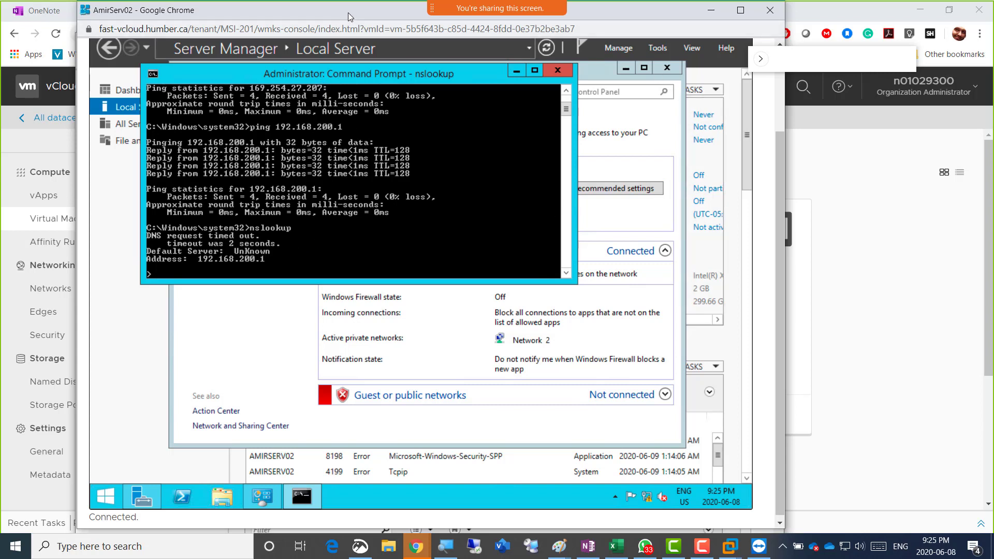
Move AmirServ02 aside, bring AmirServ01's console into full view, and open Server Manager's Tools list
left_click_drag(305, 9, 596, 20)
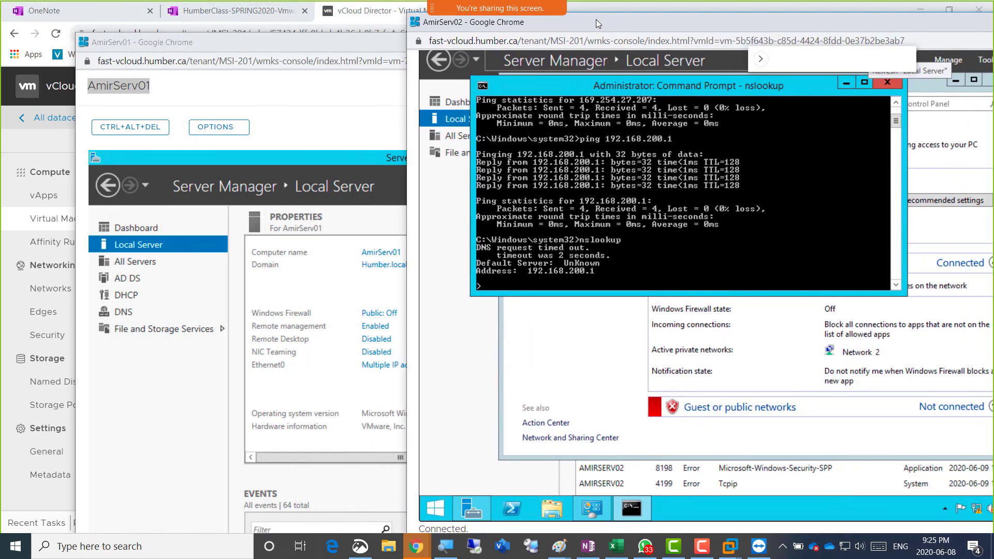
left_click(190, 40)
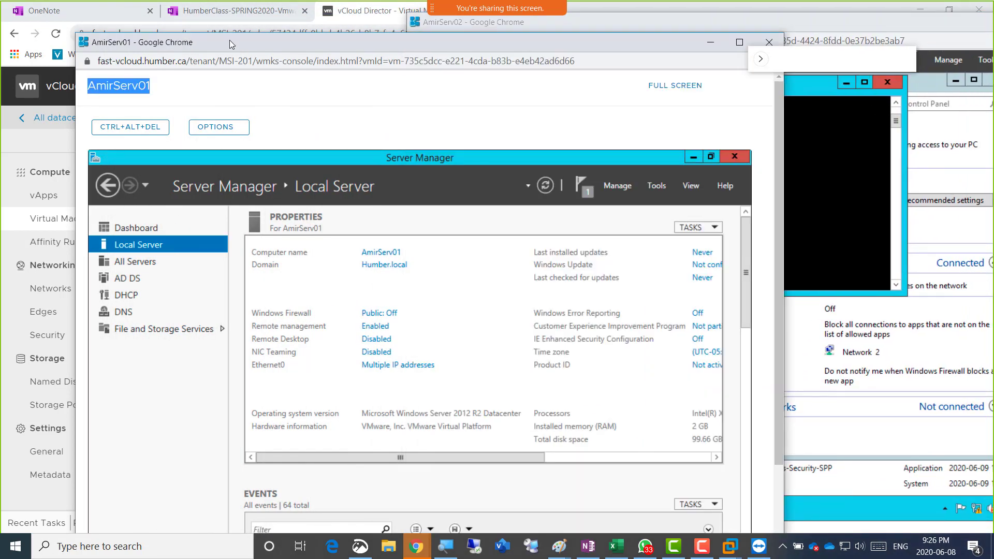
left_click_drag(229, 40, 109, 1)
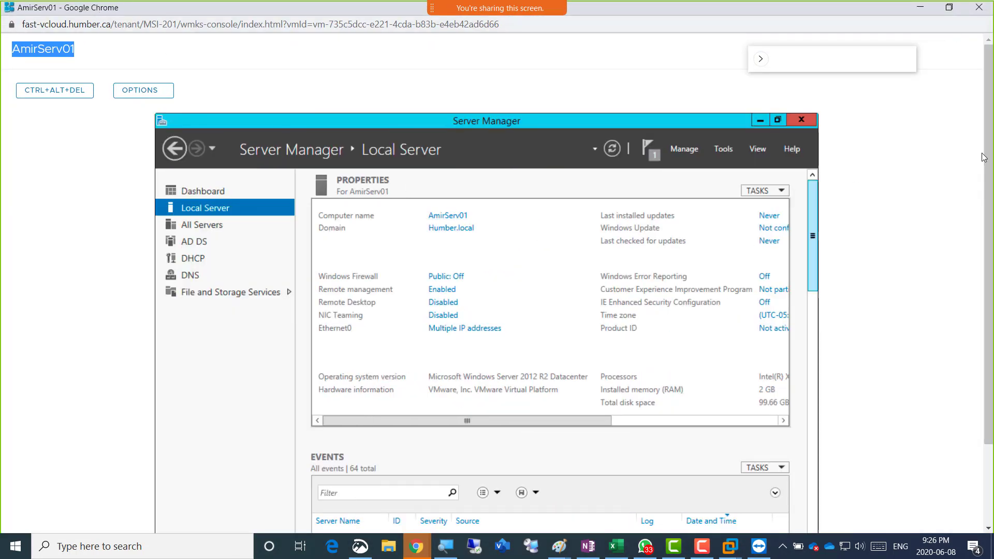
left_click(724, 149)
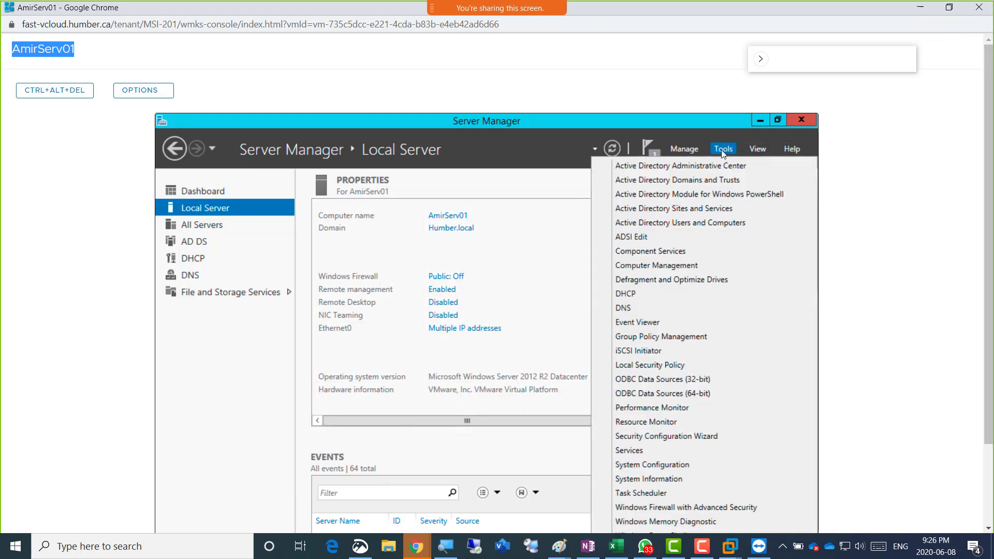
Launch DNS Manager and expand AMIRSERV01's forward and reverse lookup zones
left_click(672, 309)
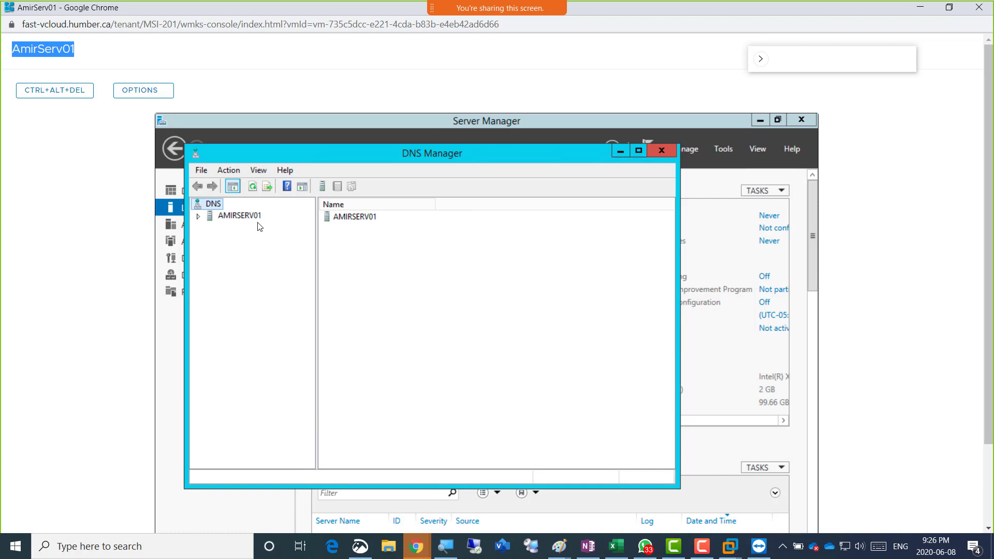
left_click(199, 217)
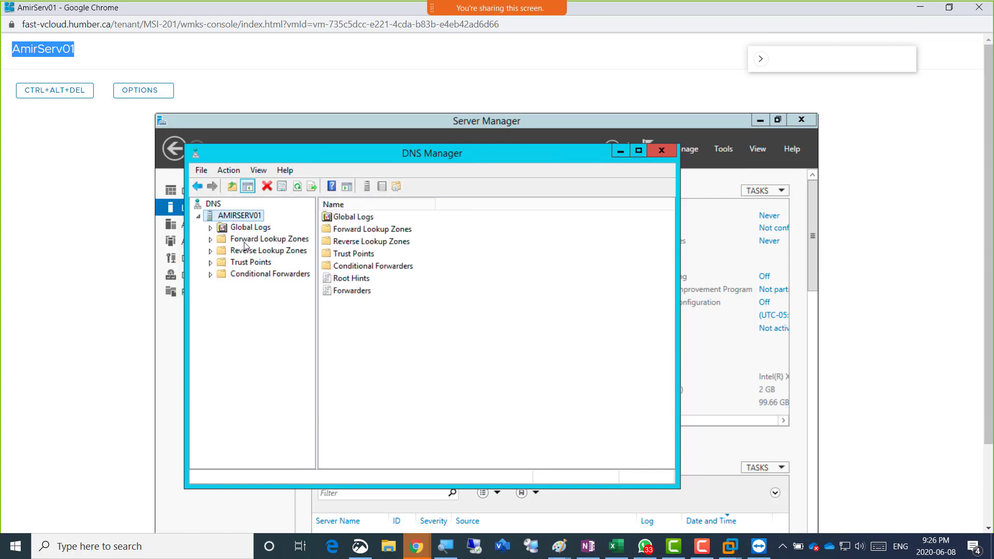
left_click(211, 241)
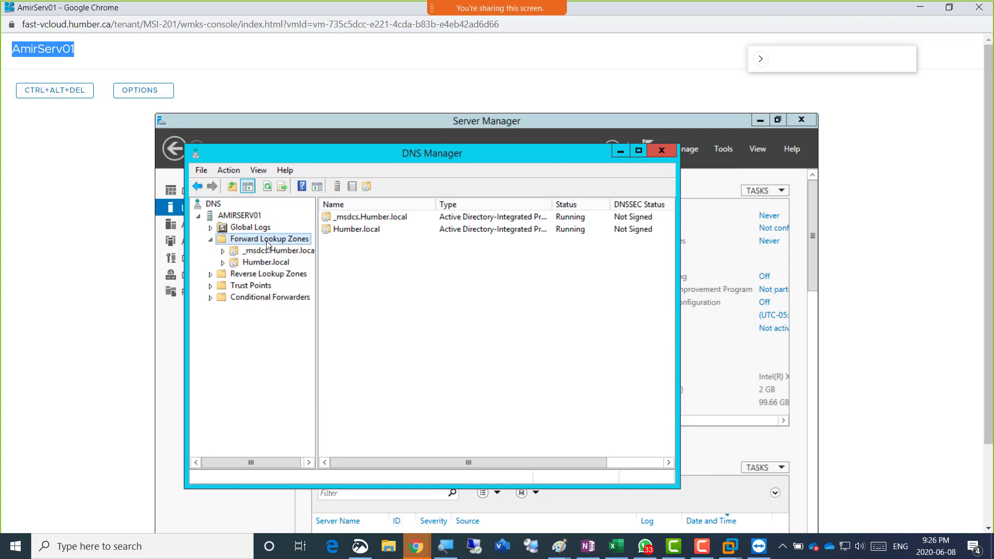
left_click(260, 277)
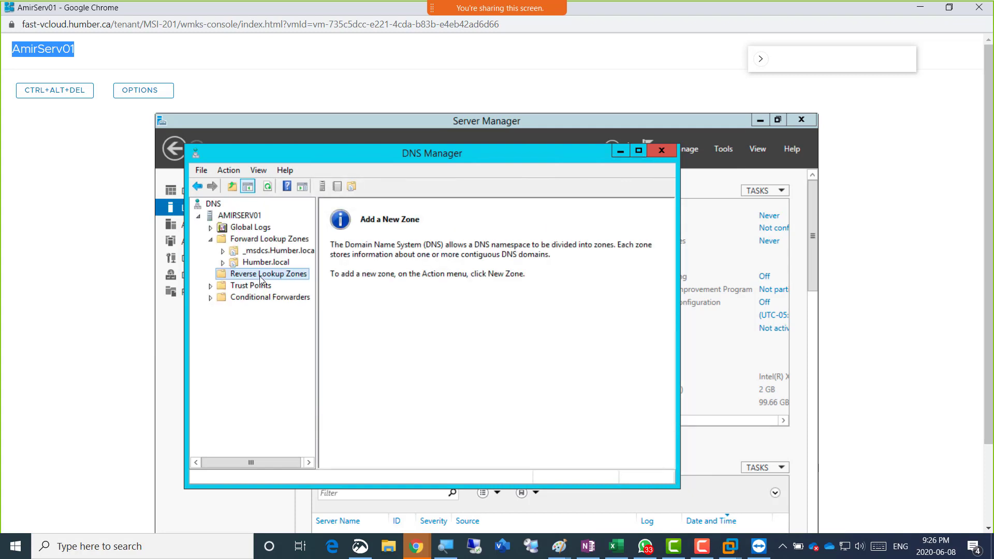
Review Humber.local's records and the amirserv01 host record, then recheck the empty Reverse Lookup Zones
left_click(269, 240)
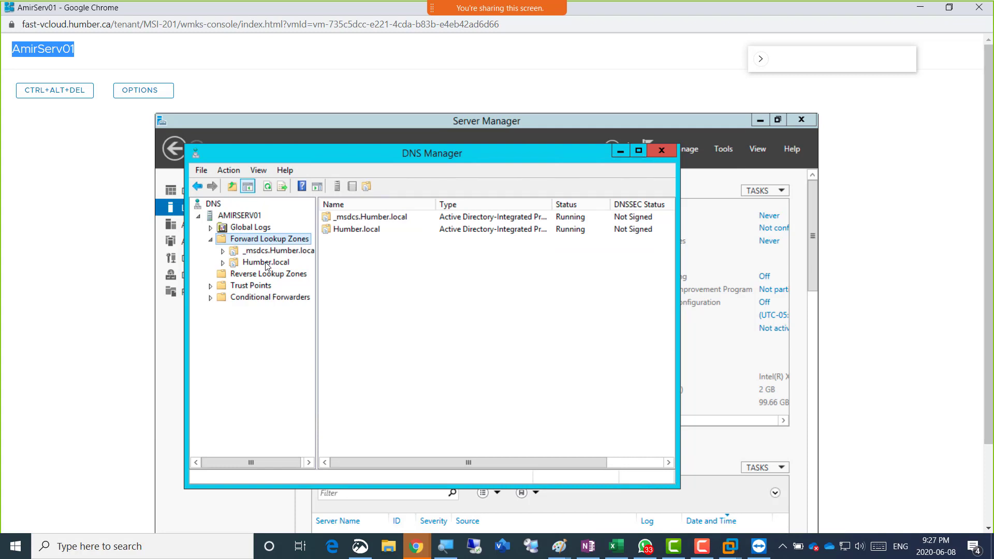
left_click(267, 263)
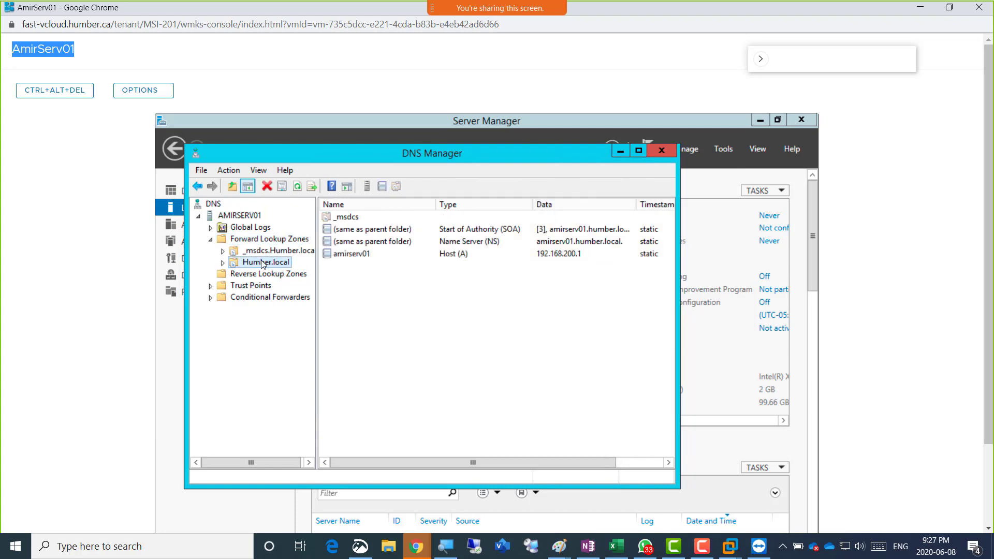
left_click(371, 259)
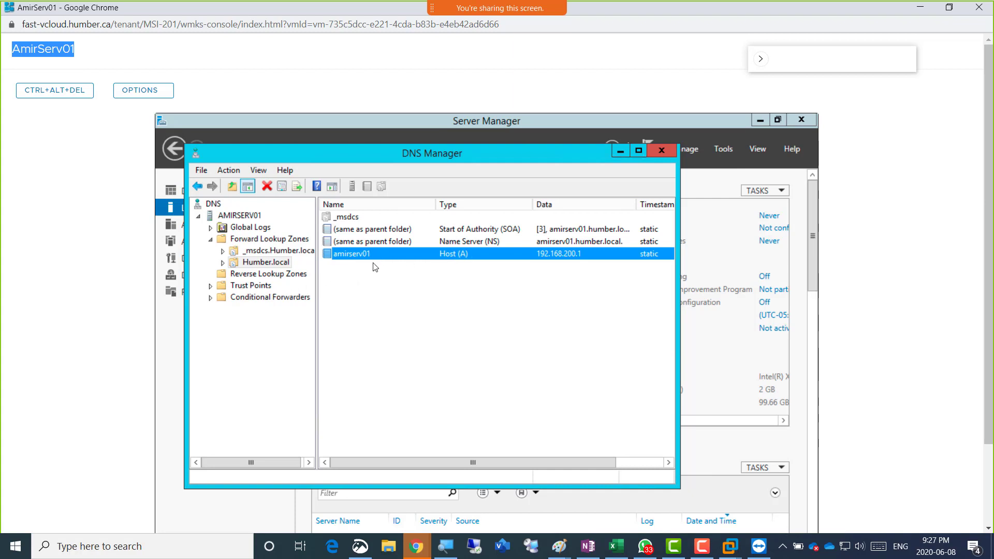
left_click(267, 276)
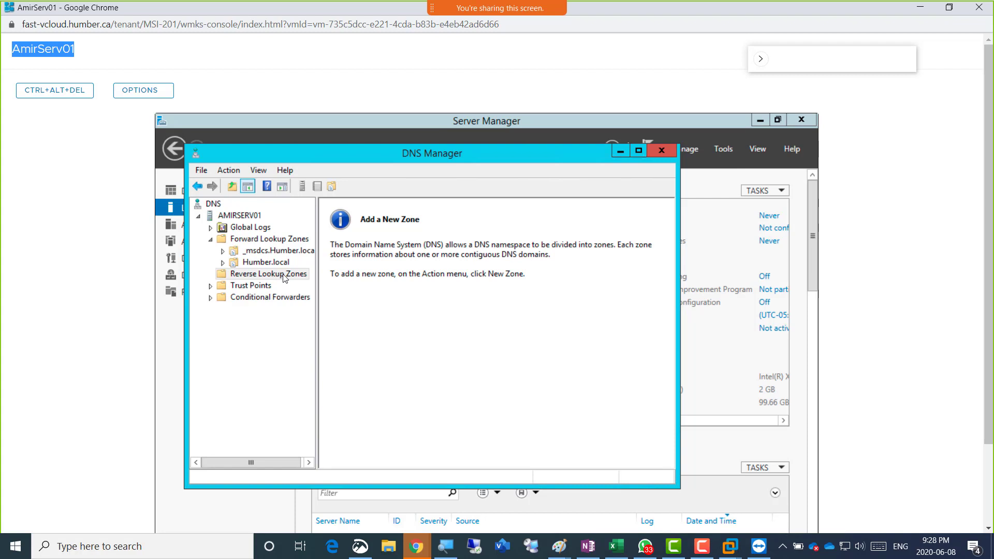
Start a new primary, AD-stored reverse lookup zone replicated to all DNS servers in Humber.local
right_click(283, 276)
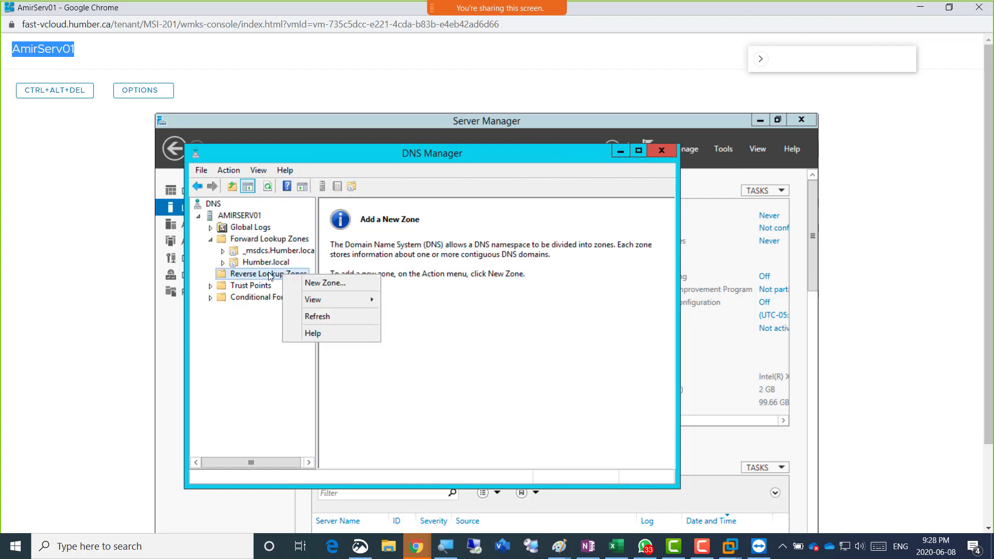
left_click(332, 286)
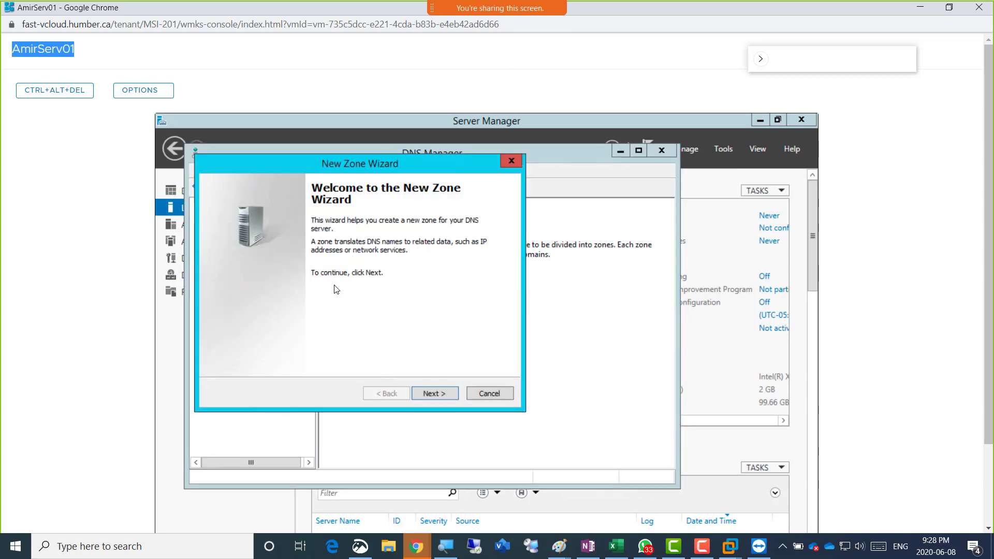
left_click(436, 394)
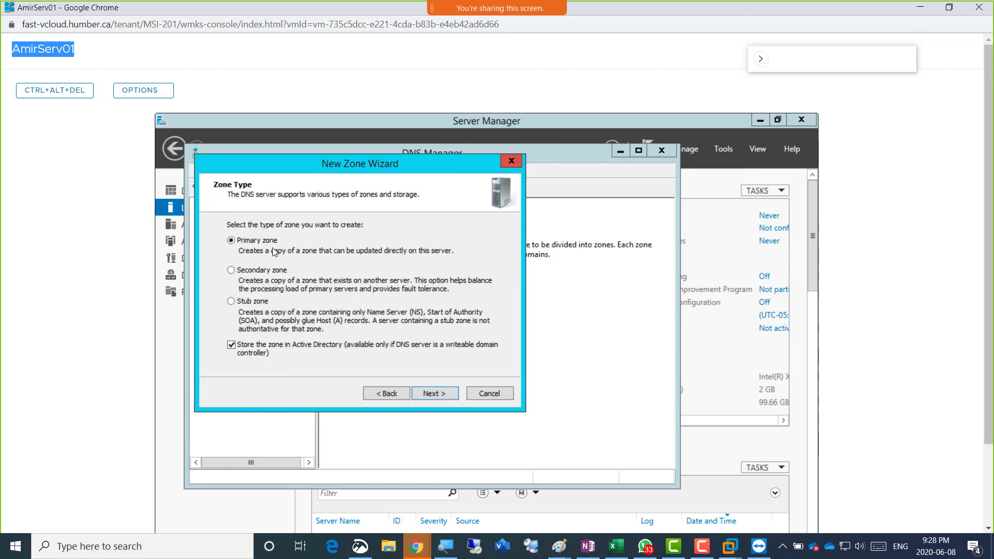
left_click(435, 393)
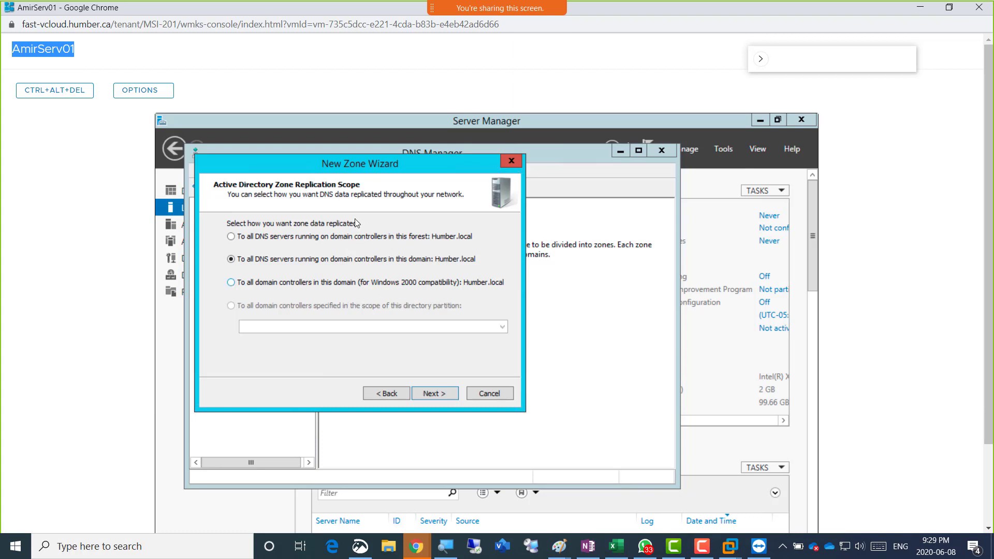
left_click(433, 393)
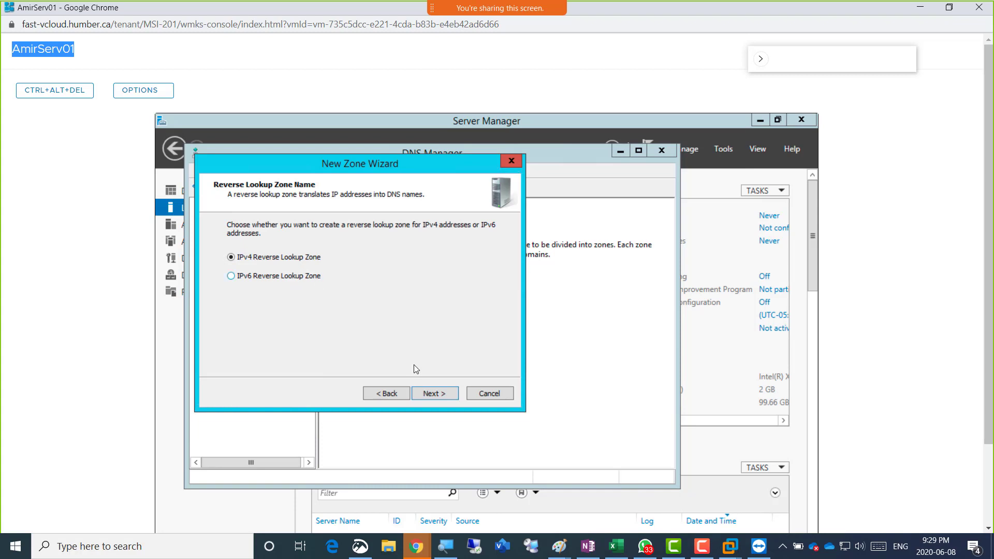
Create the IPv4 reverse zone 200.168.192.in-addr.arpa for network 192.168.200 with secure dynamic updates
left_click(439, 395)
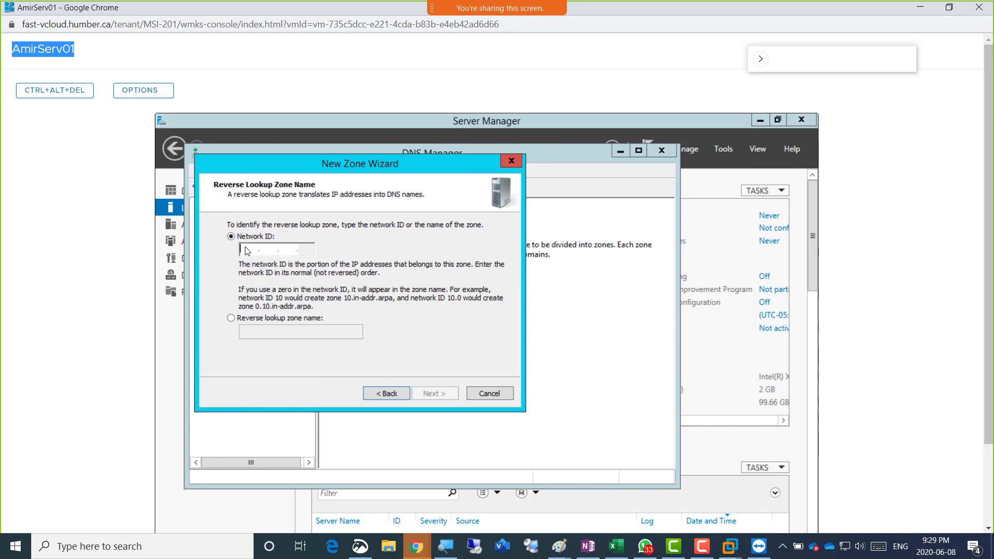
type("192.168.2")
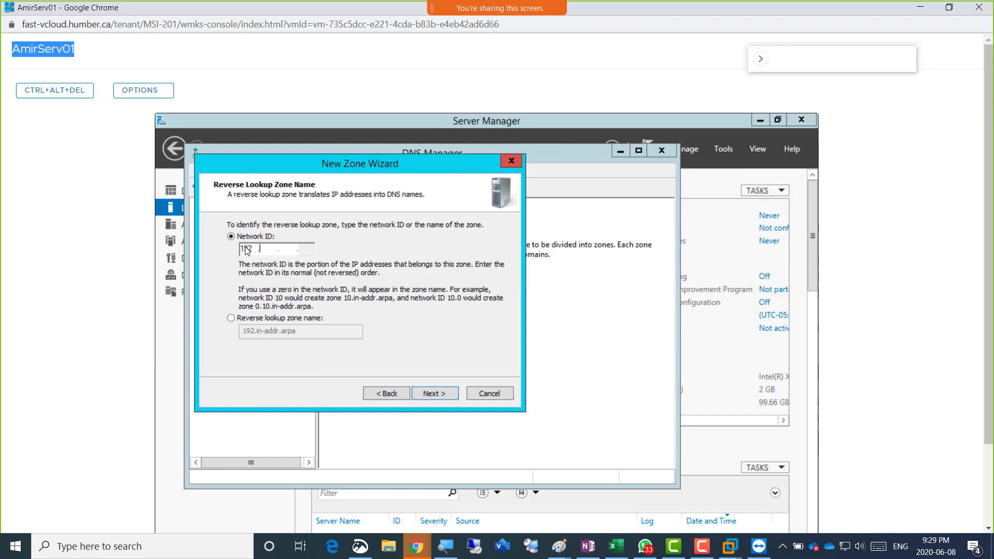
type("00")
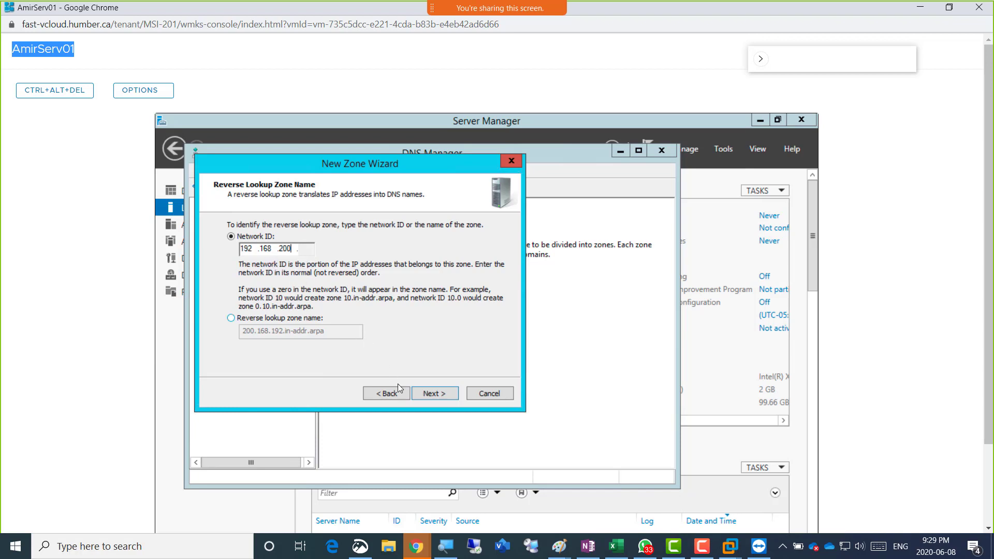
left_click(439, 393)
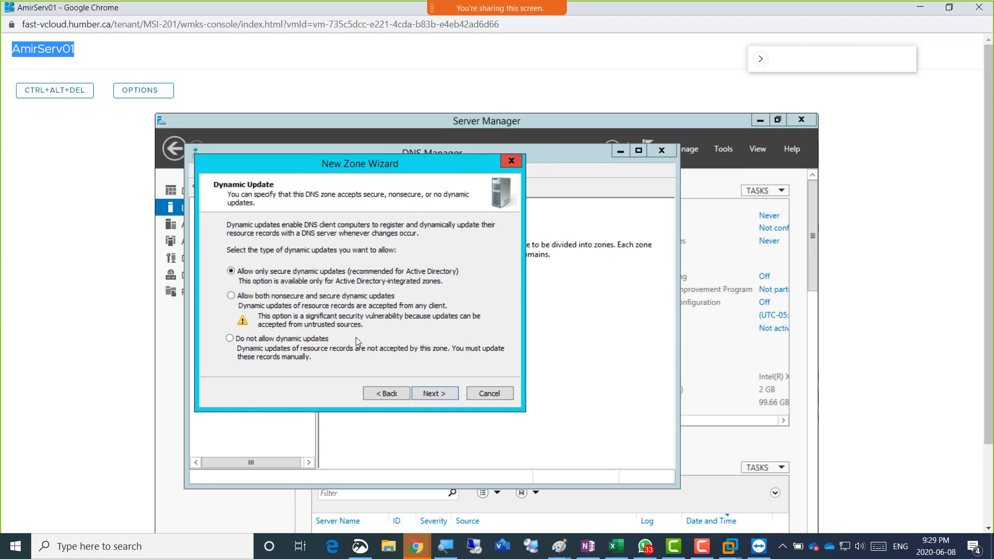
left_click(443, 393)
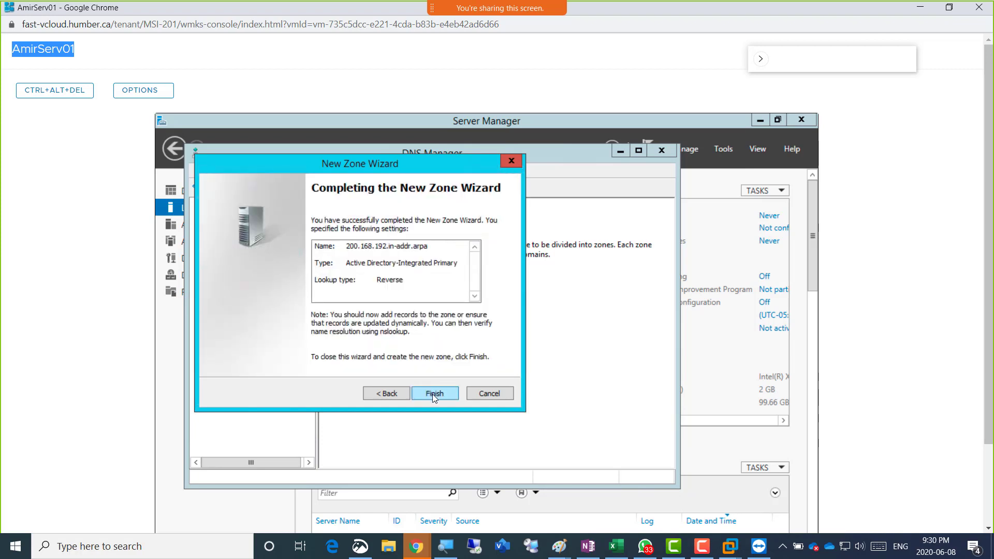
left_click(436, 393)
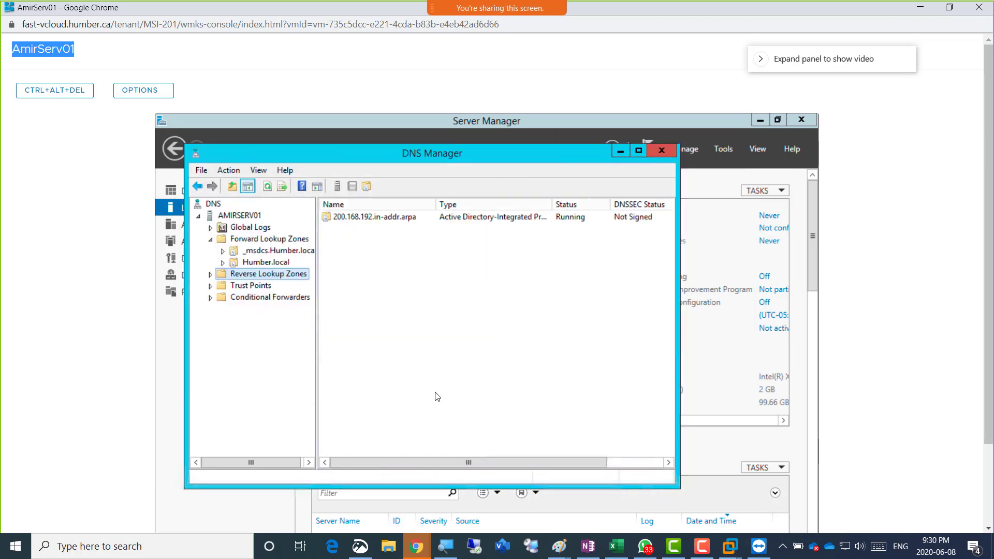
Refresh AMIRSERV01's DNS tree and move the DNS Manager window aside
left_click(247, 219)
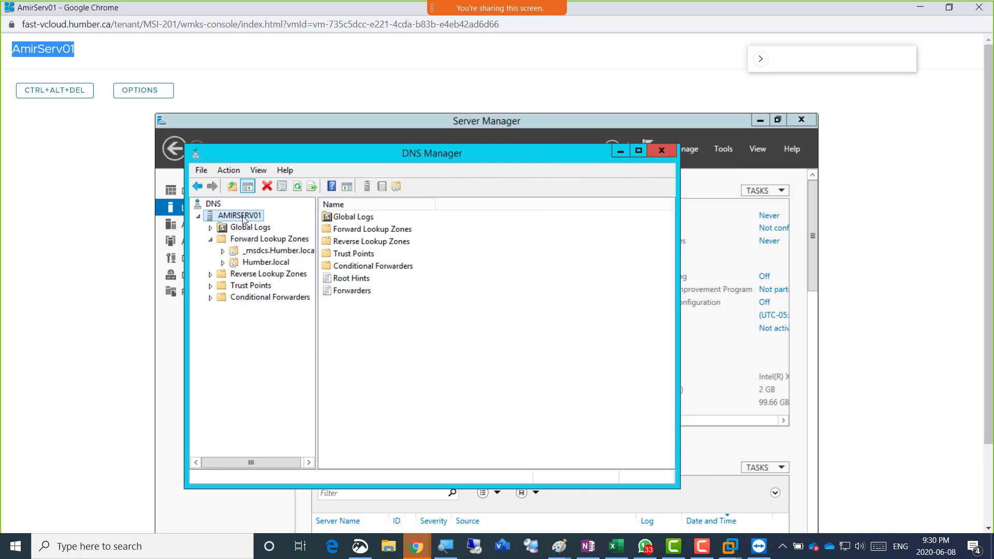
left_click(297, 188)
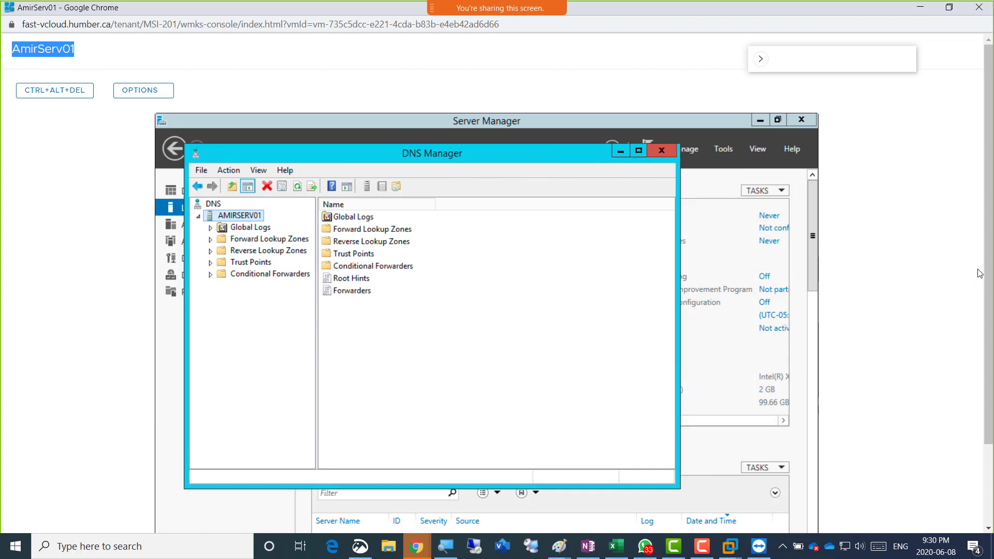
left_click_drag(988, 266, 989, 367)
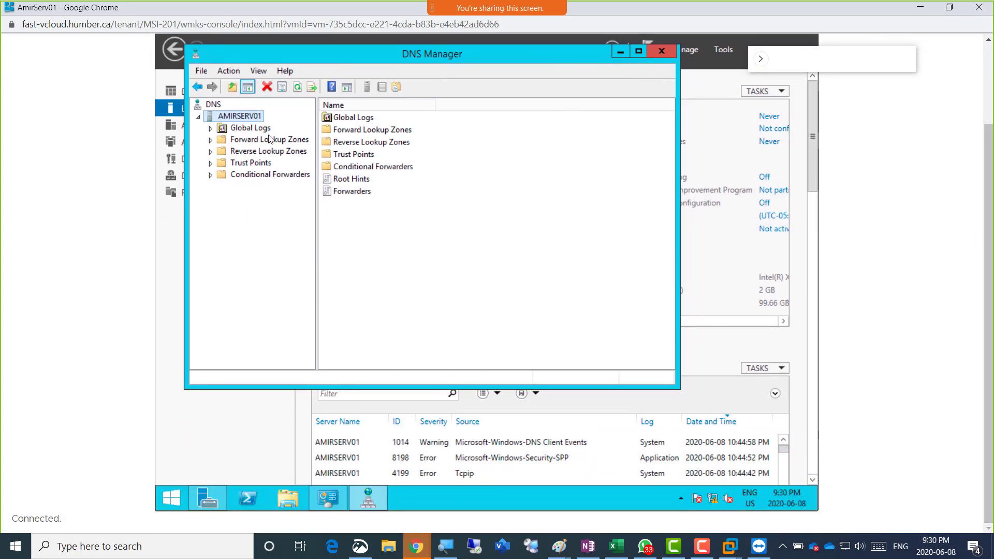
left_click_drag(315, 51, 535, 150)
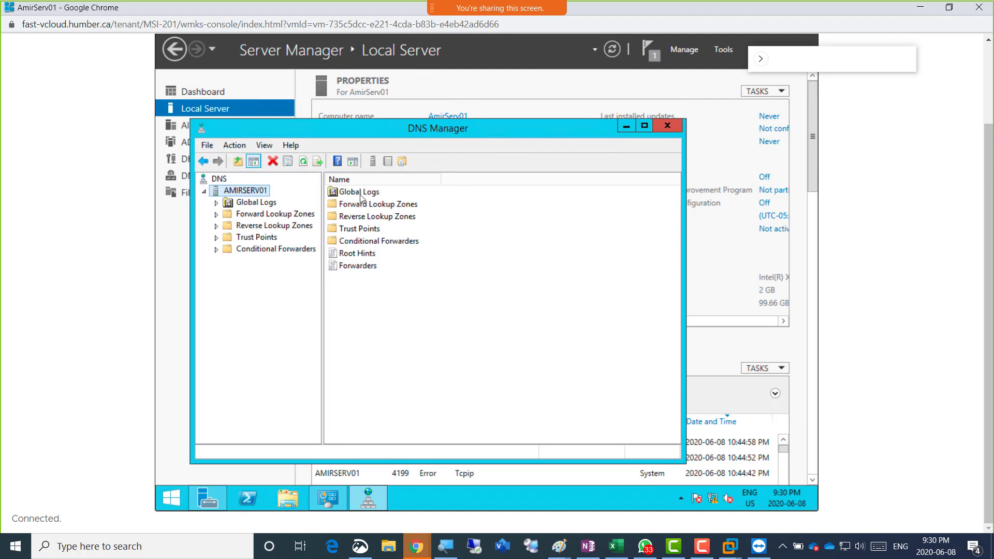
Close DNS Manager and bring up Ethernet0's IPv4 properties
left_click(665, 134)
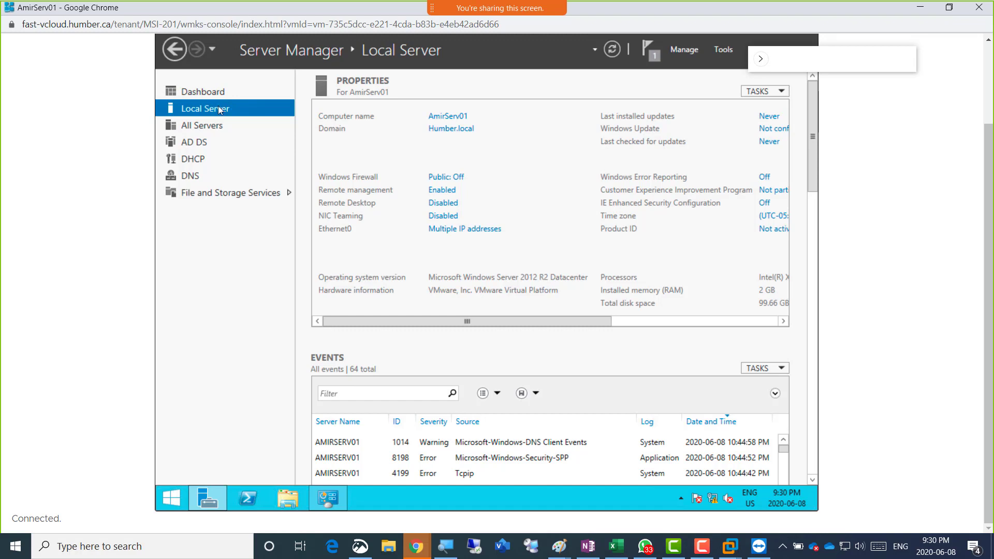
left_click(466, 228)
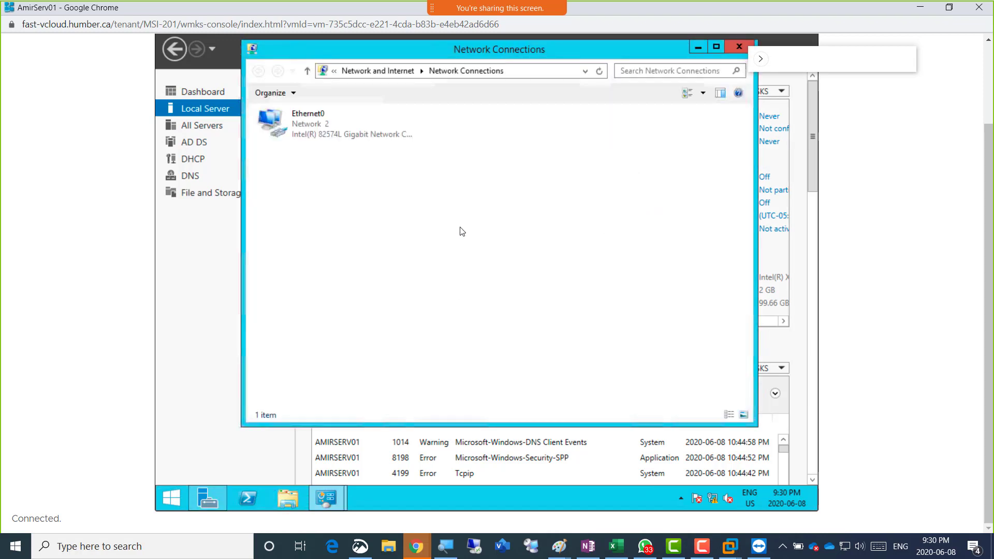
double_click(311, 124)
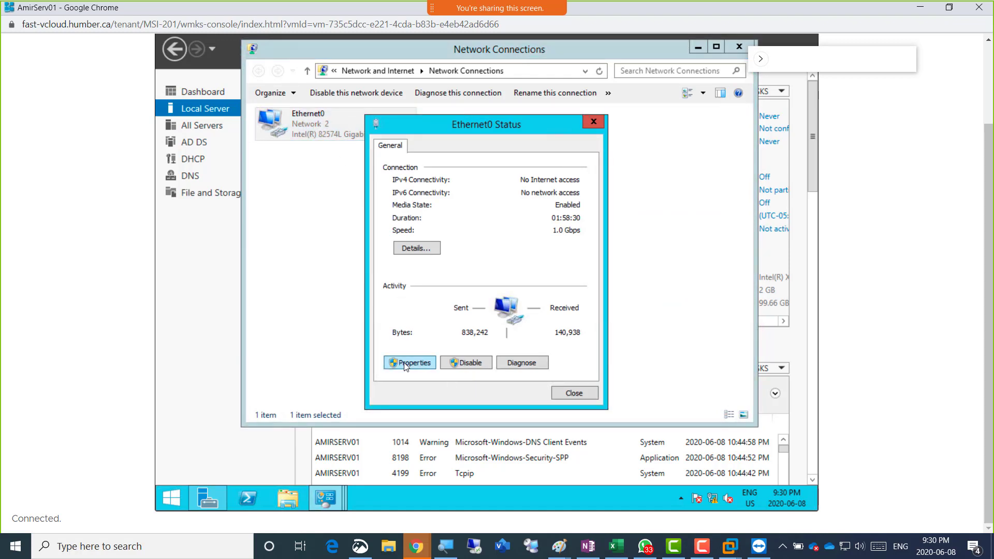
left_click(409, 363)
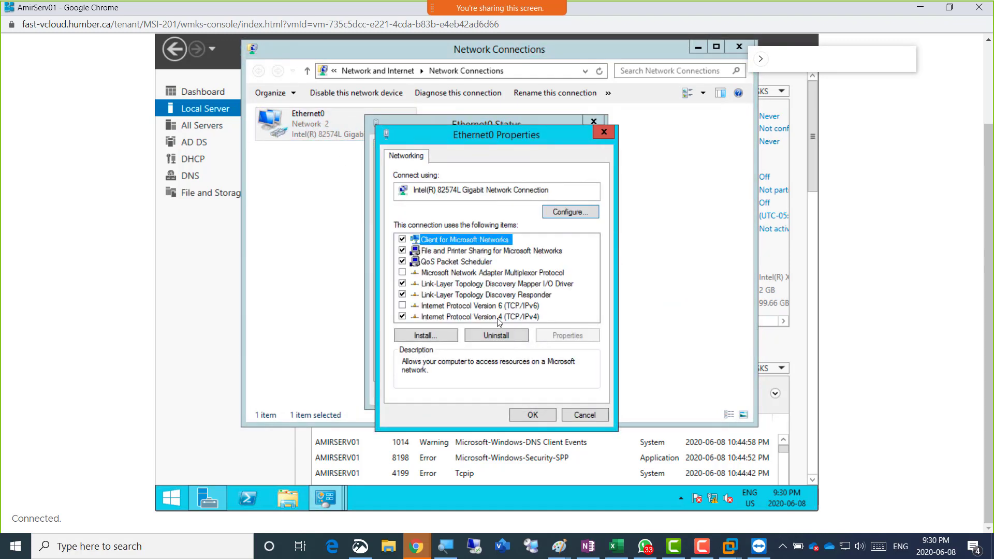
double_click(499, 317)
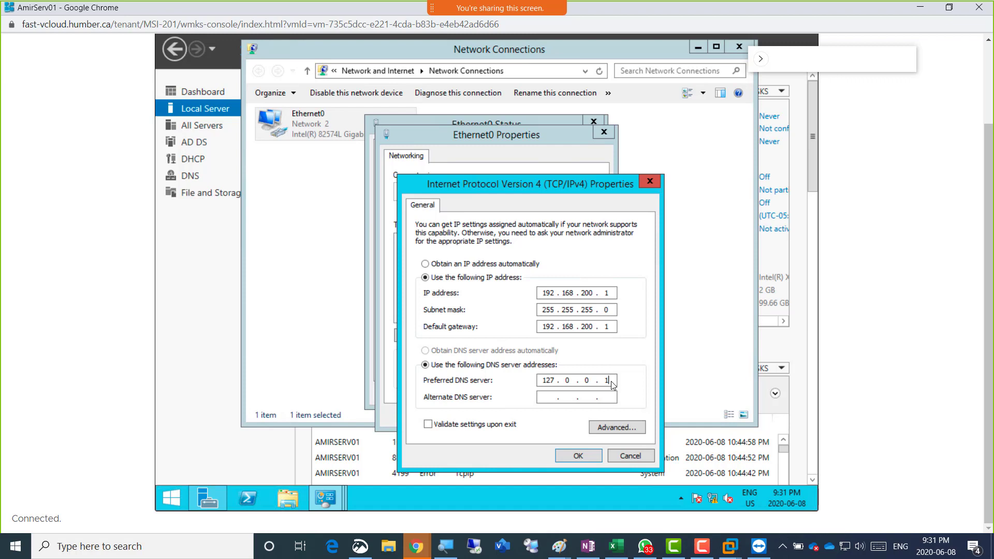
Change Ethernet0's preferred DNS server from 127.0.0.1 to 192.168.200.1 and close the network windows
key("BackSpace")
key("BackSpace")
key("BackSpace")
key("BackSpace")
key("BackSpace")
type("127")
key("BackSpace")
key("BackSpace")
key("BackSpace")
type("192 . 168 . 200 . 1")
left_click(578, 456)
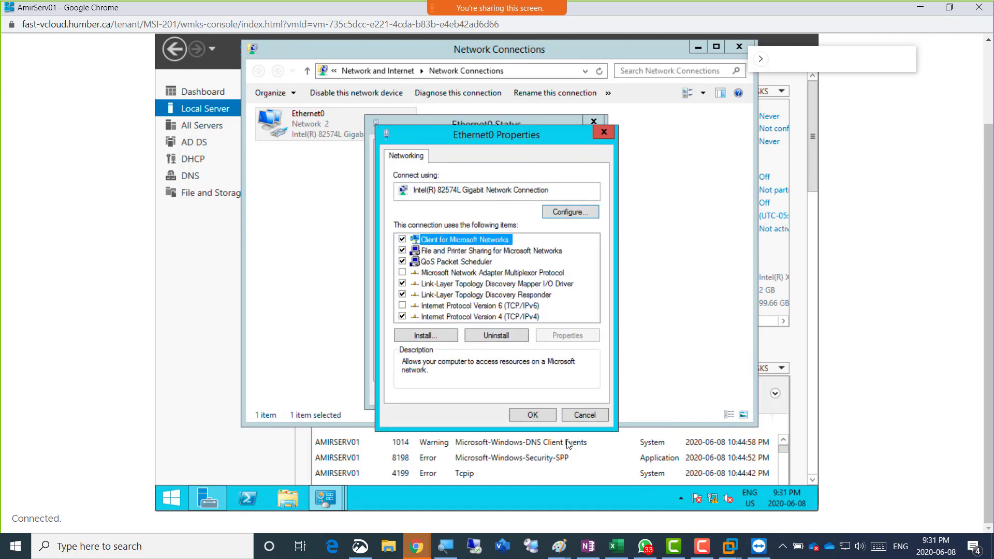
left_click(540, 417)
left_click(572, 394)
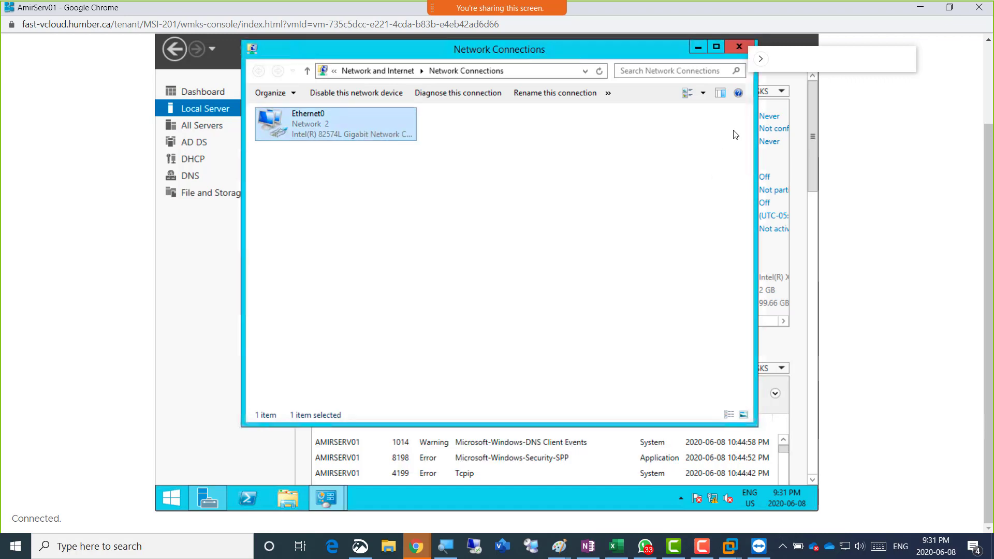
left_click(739, 48)
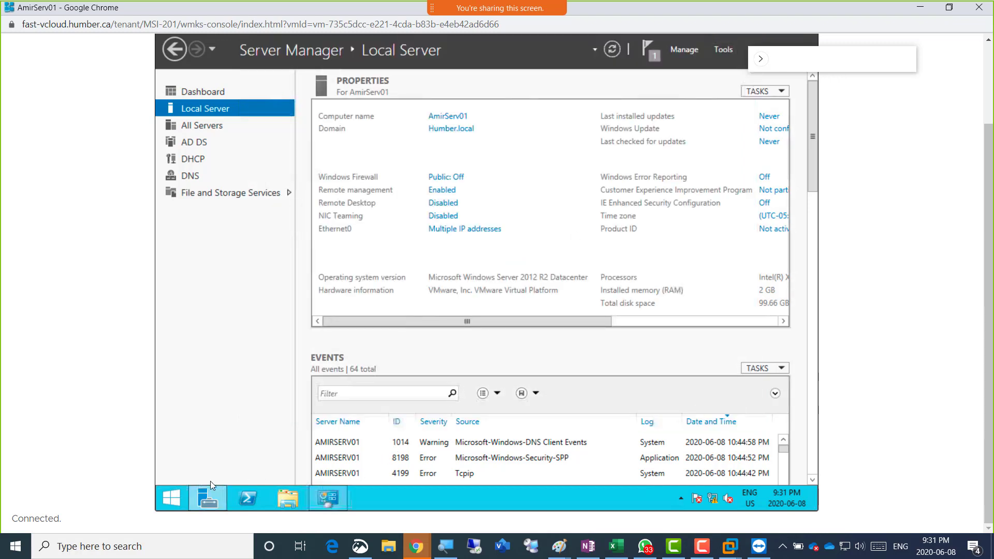
Run nslookup in an administrator Command Prompt to confirm default server 192.168.200.1, then minimize it
right_click(171, 497)
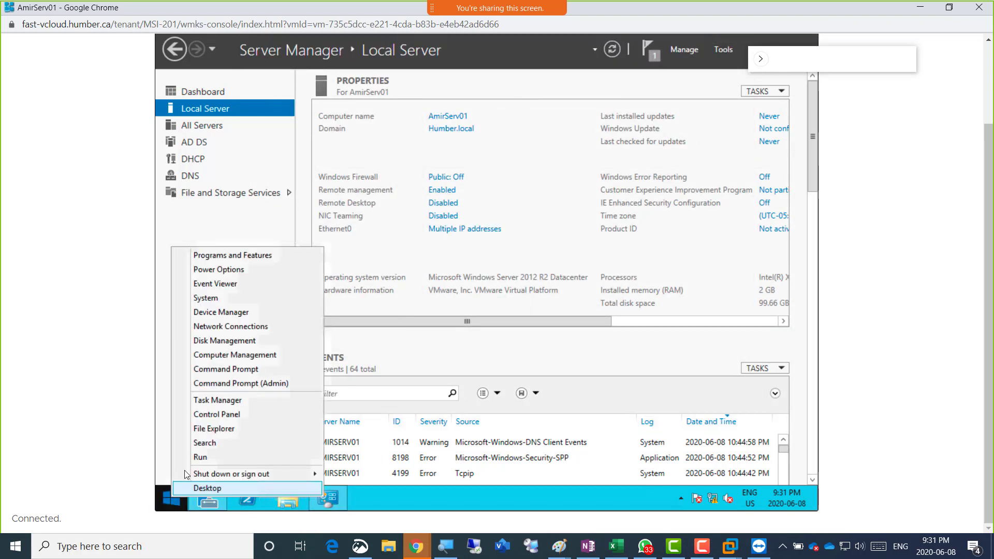
left_click(259, 383)
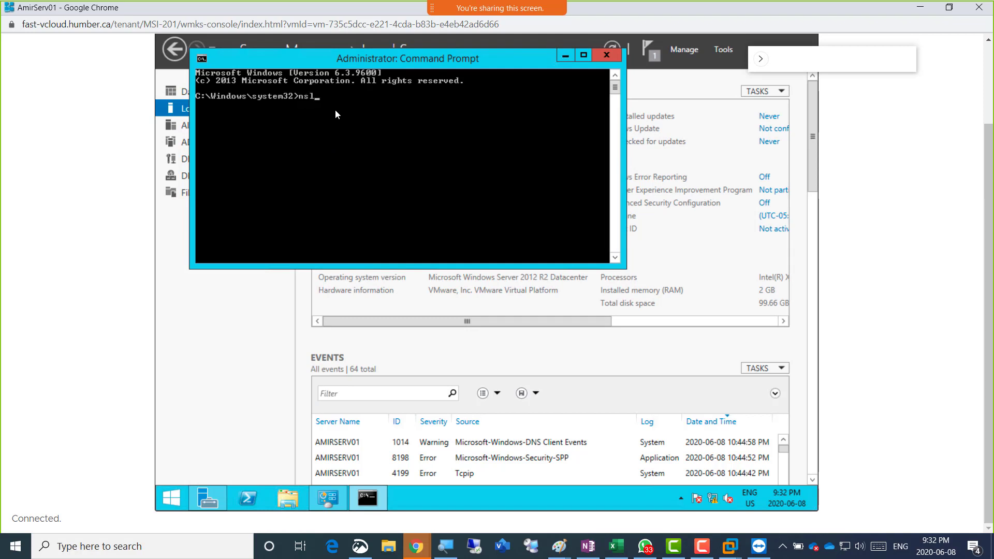
type("up")
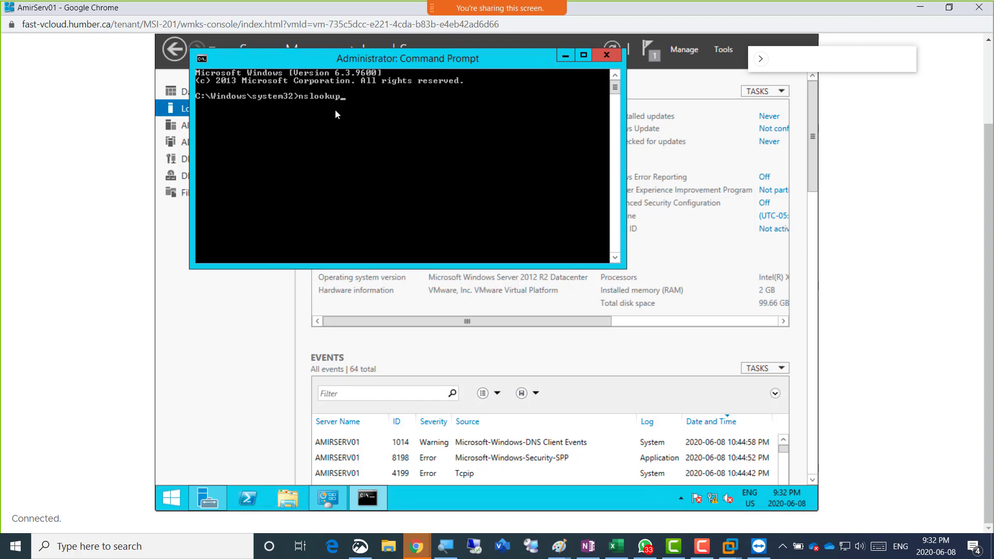
key("Return")
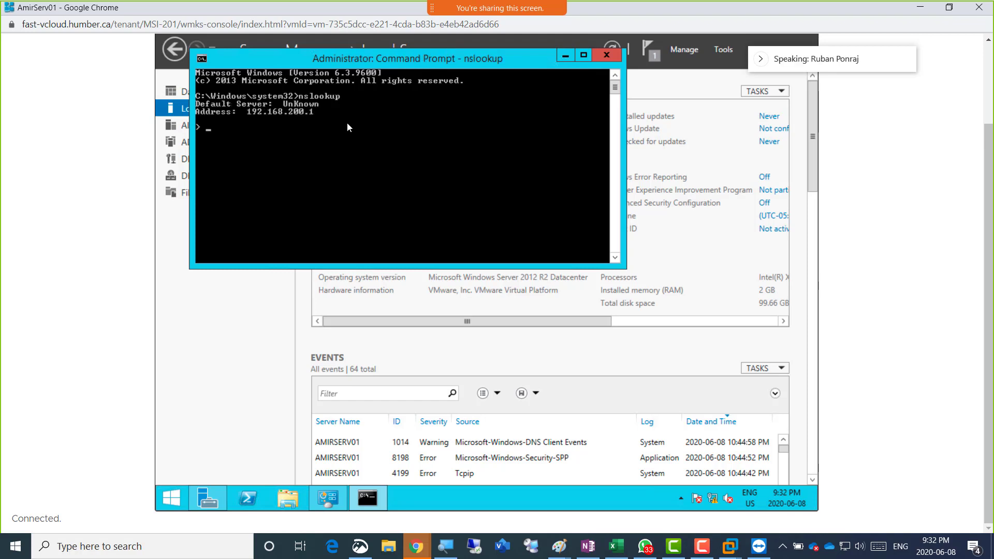
left_click(565, 55)
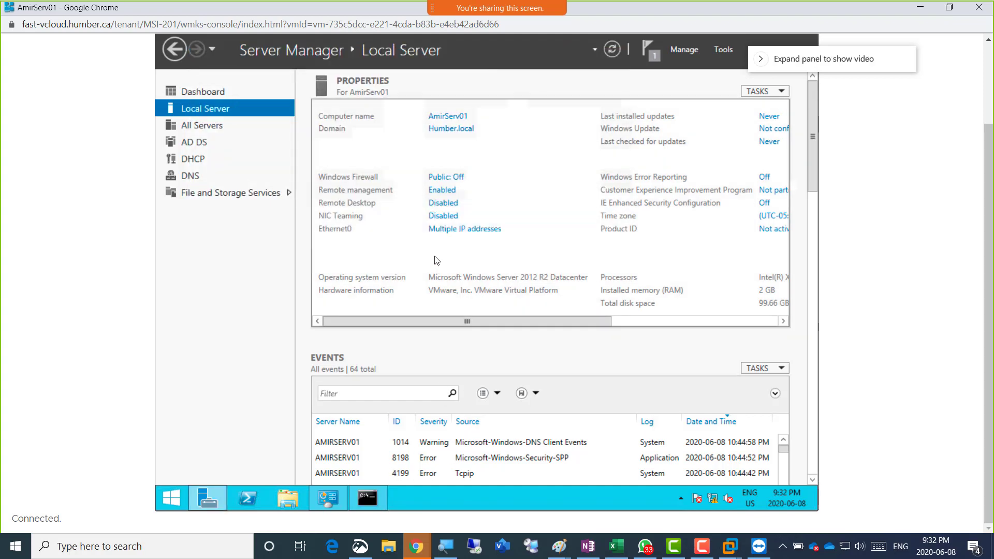
Recheck Ethernet0's IPv4 DNS setting, close the network dialogs, and restore the nslookup Command Prompt
left_click(465, 229)
double_click(304, 123)
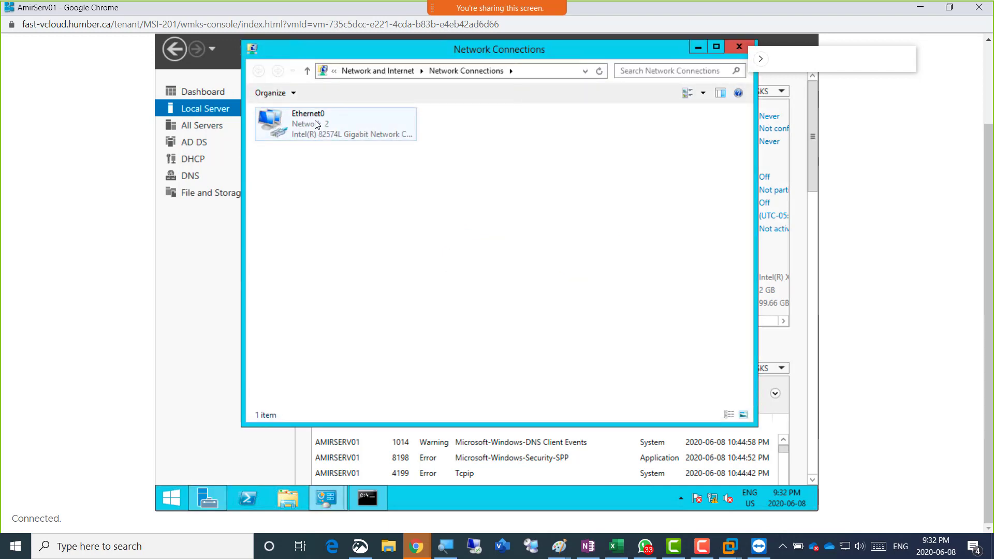
left_click(412, 362)
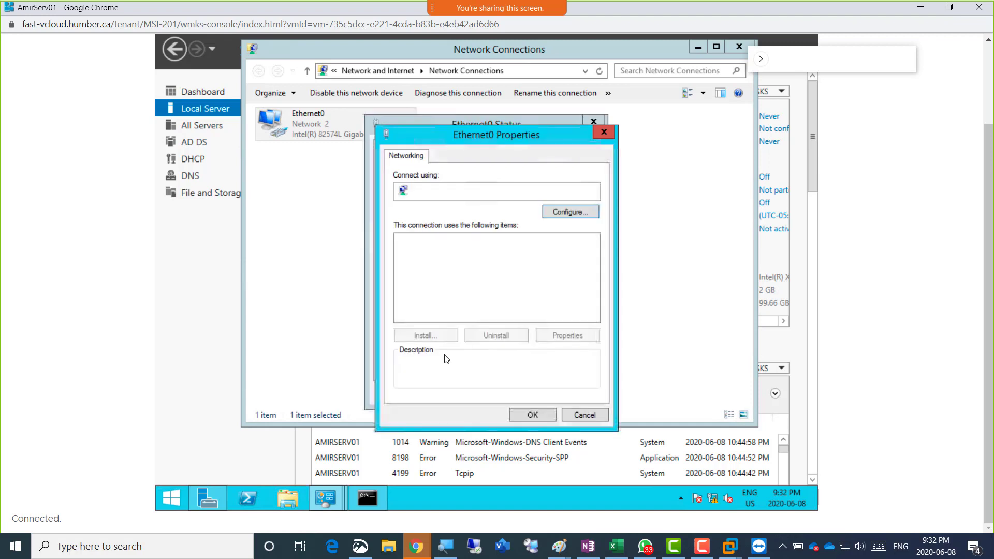
double_click(505, 317)
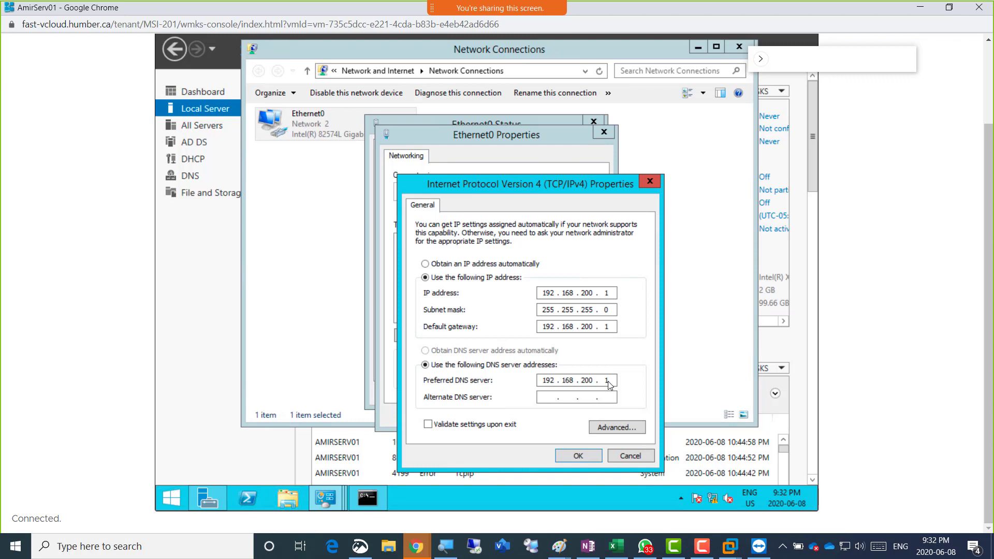
left_click(570, 456)
left_click(569, 413)
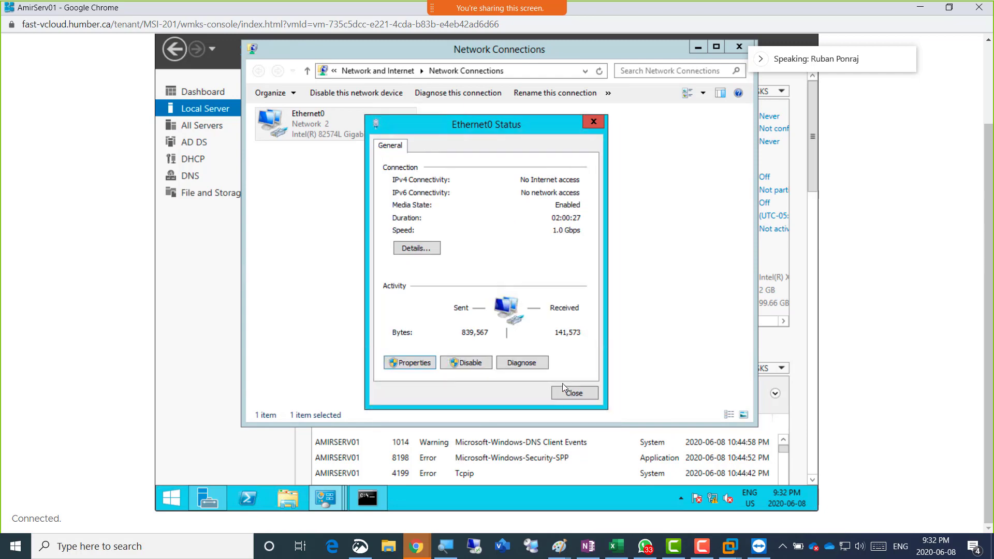
left_click(574, 393)
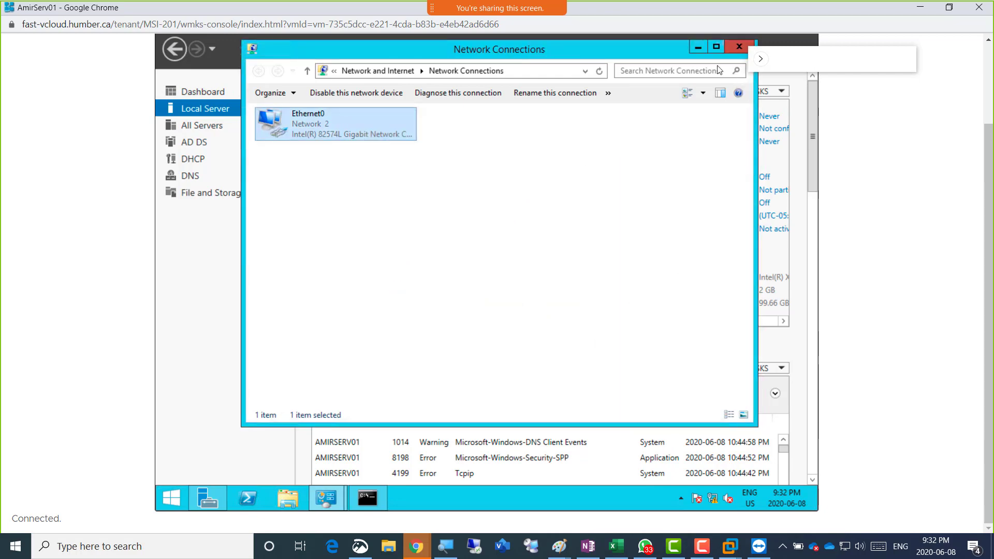
left_click(735, 48)
left_click(381, 498)
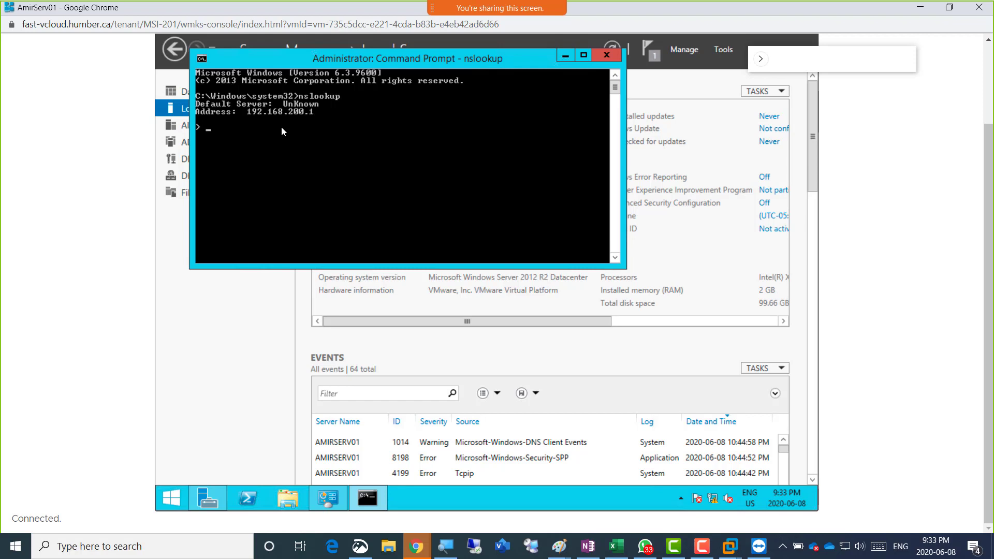
Exit nslookup and flush the DNS resolver cache with ipconfig /flushdns
key("ctrl+c")
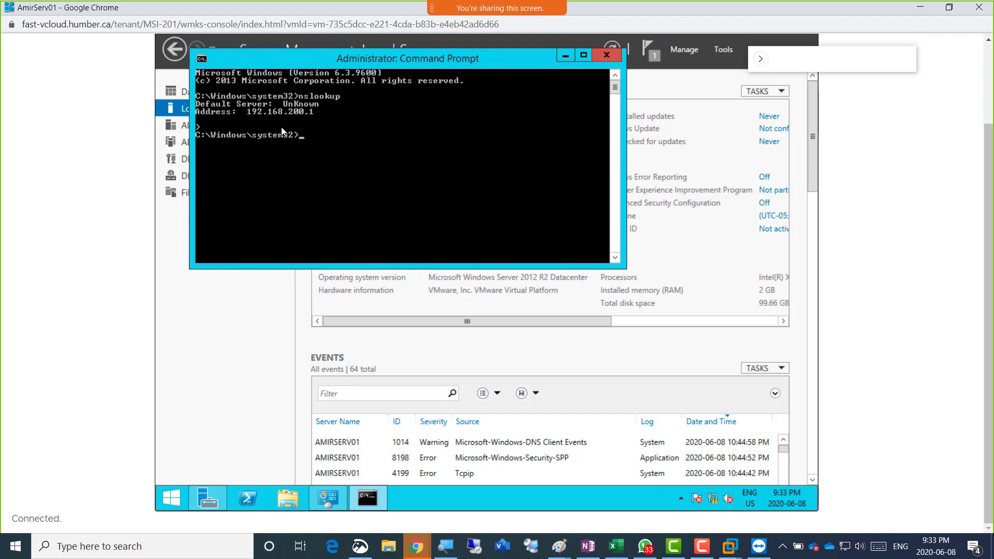
type("ip")
right_click(168, 493)
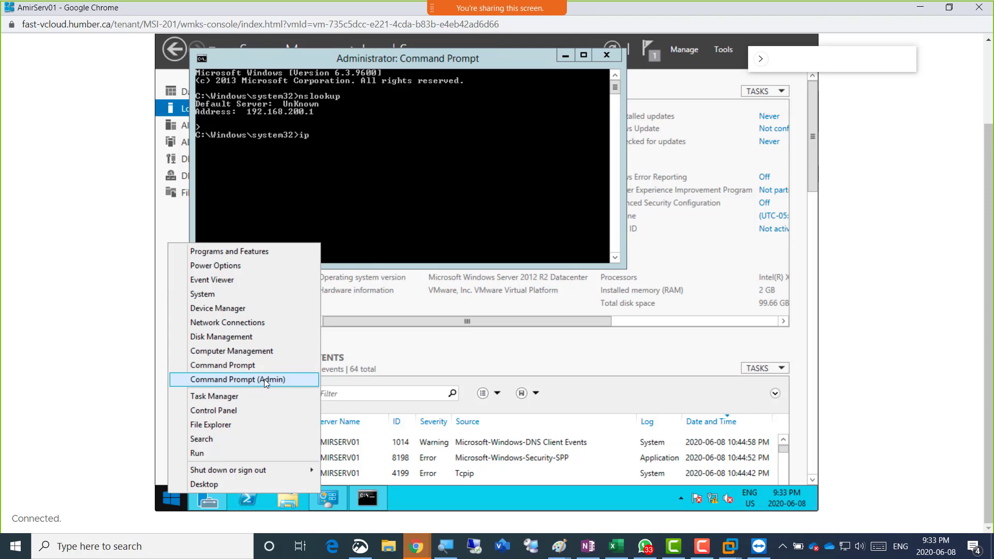
left_click(354, 144)
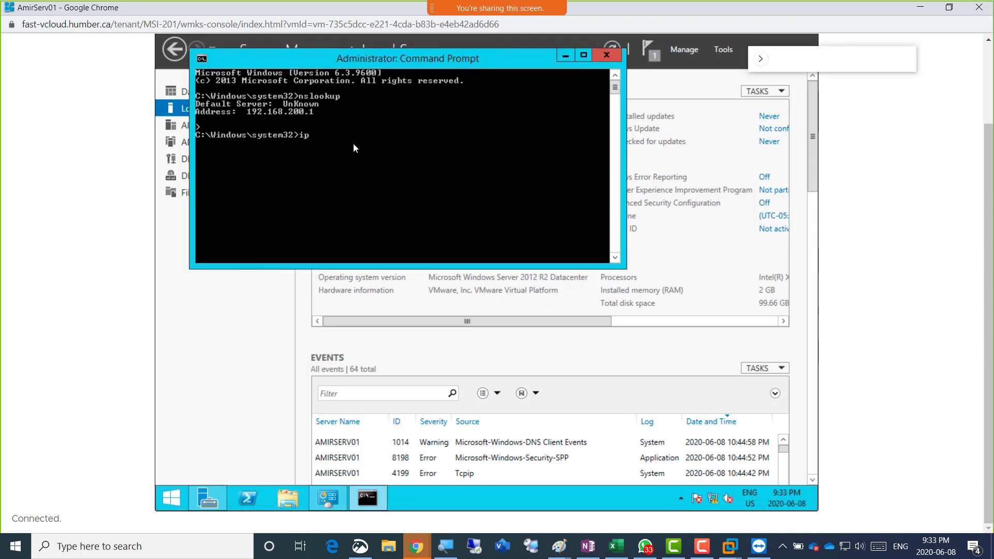
type("ipconfig /flushdns")
key("Return")
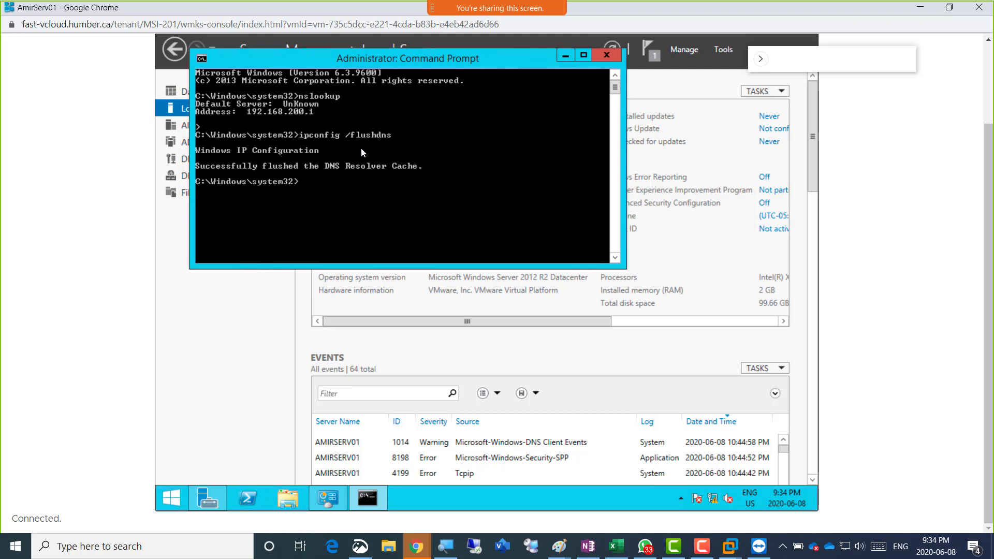
type("ipconfig /")
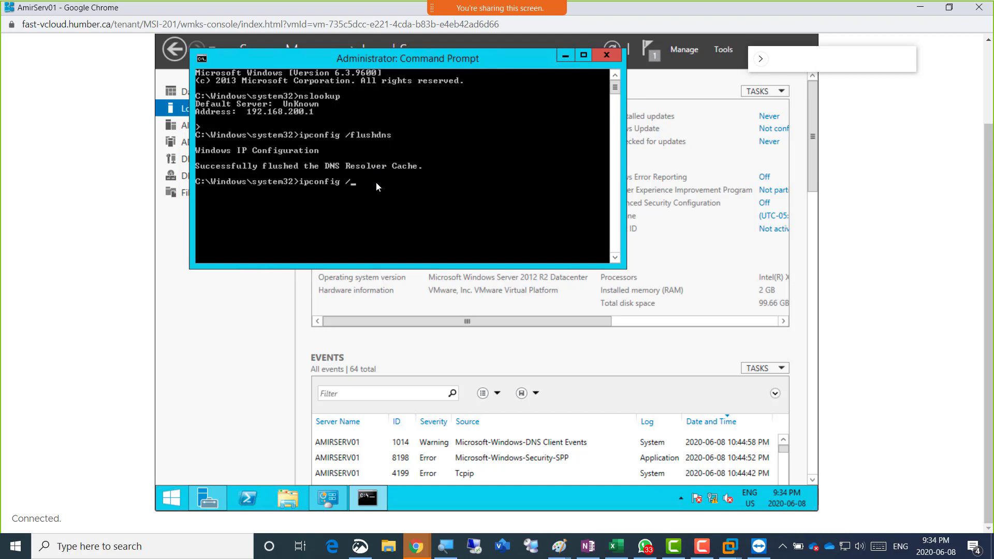
Register DNS resource records for all adapters with ipconfig /registerdns
type("sterdns")
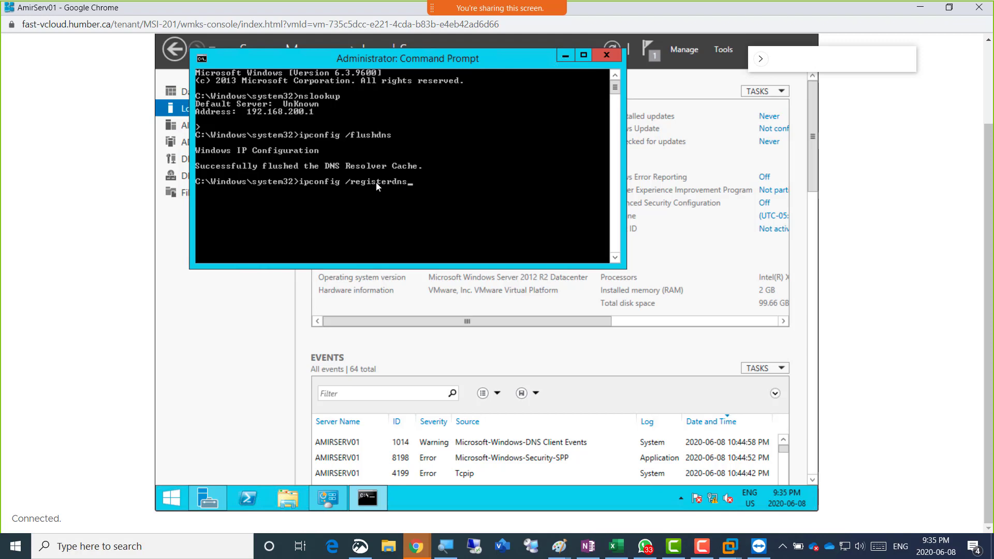
key("Return")
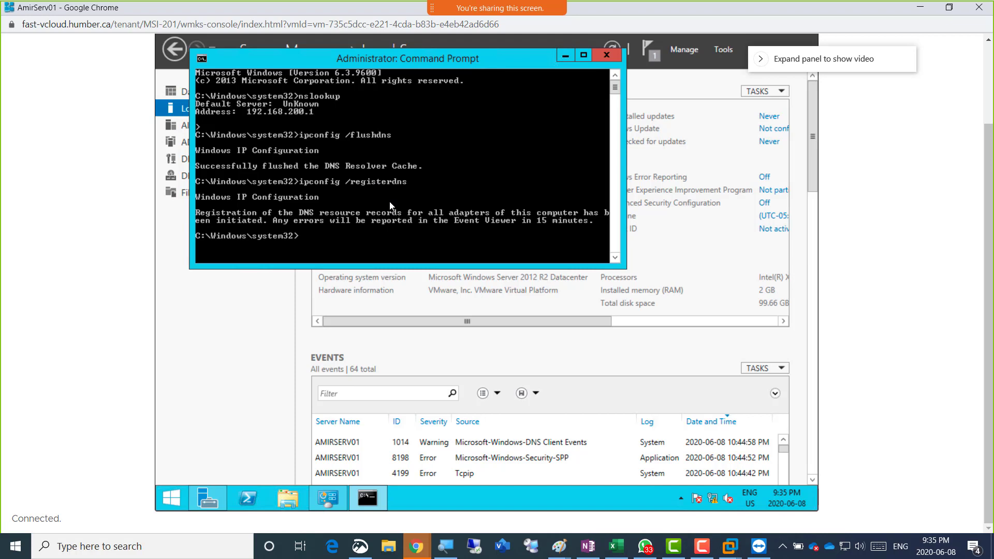
key("Up")
key("Up")
key("Up")
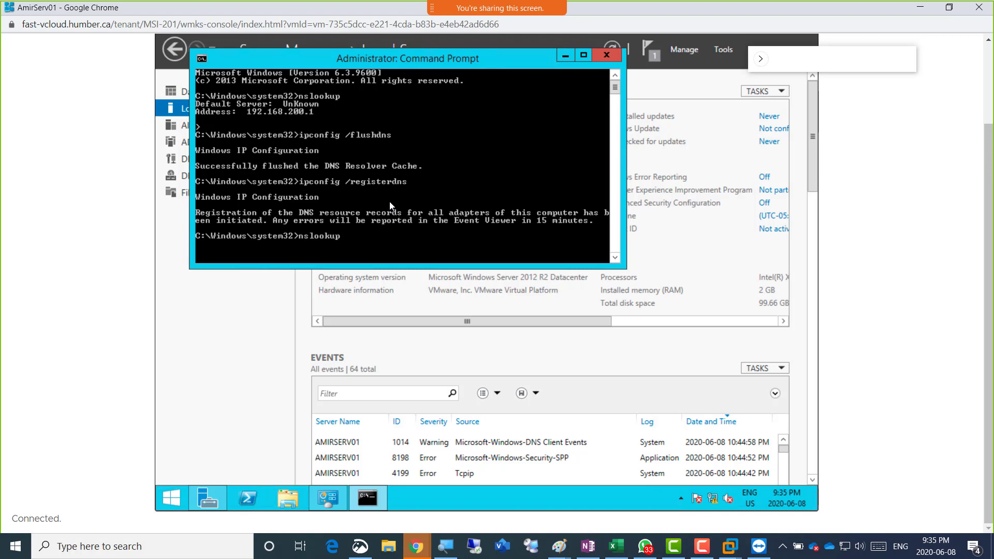
Rerun nslookup, still reporting 192.168.200.1, and move the Command Prompt to the lower left
key("Return")
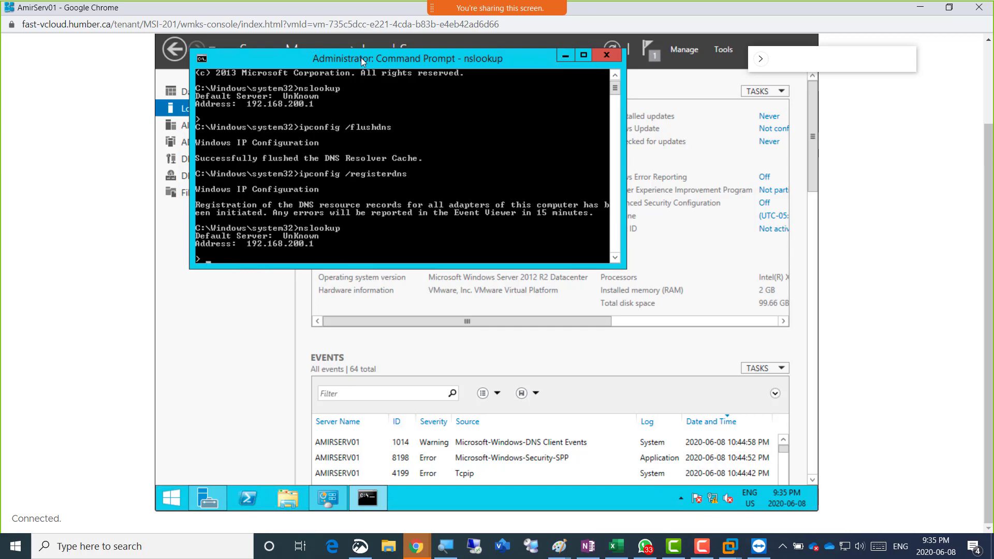
left_click_drag(361, 57, 606, 131)
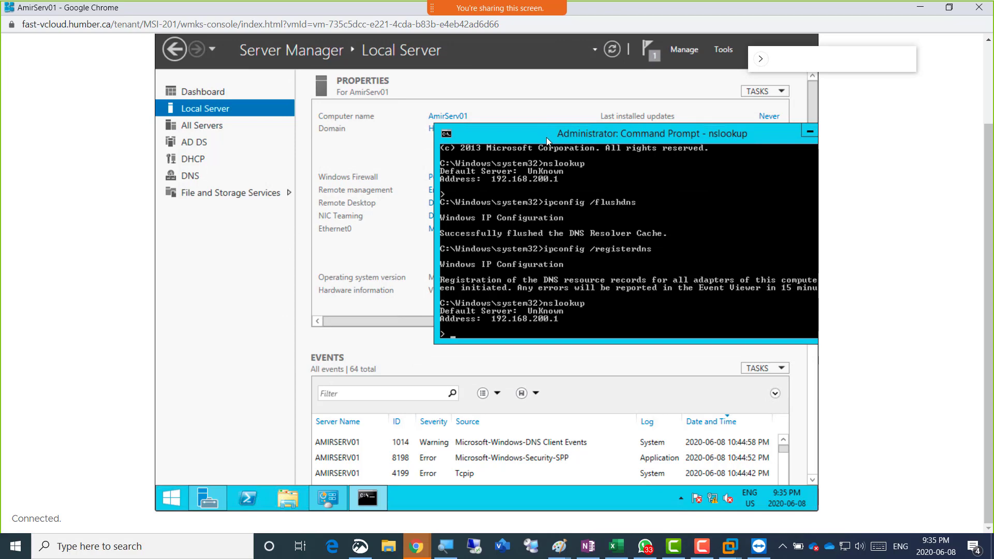
left_click_drag(546, 138, 241, 271)
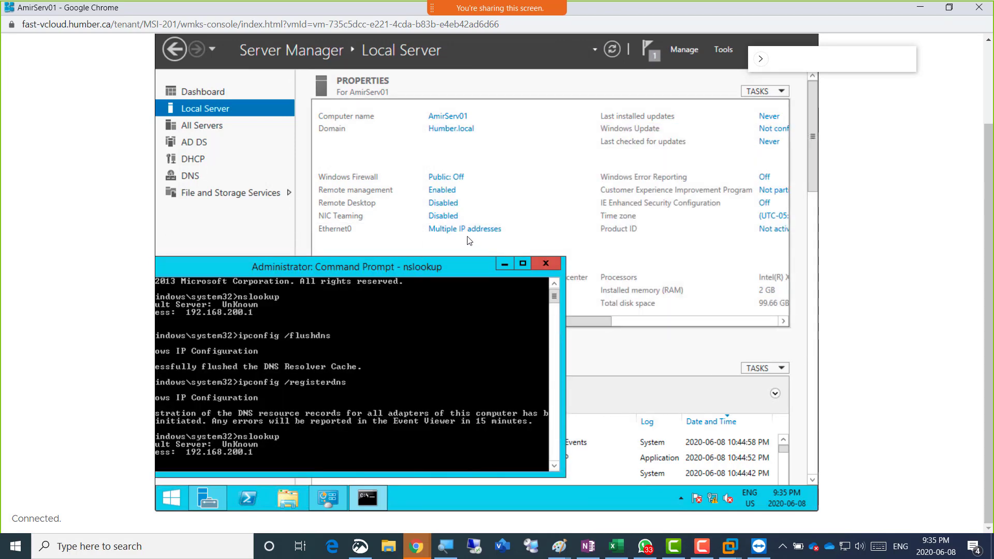
left_click_drag(423, 264, 465, 265)
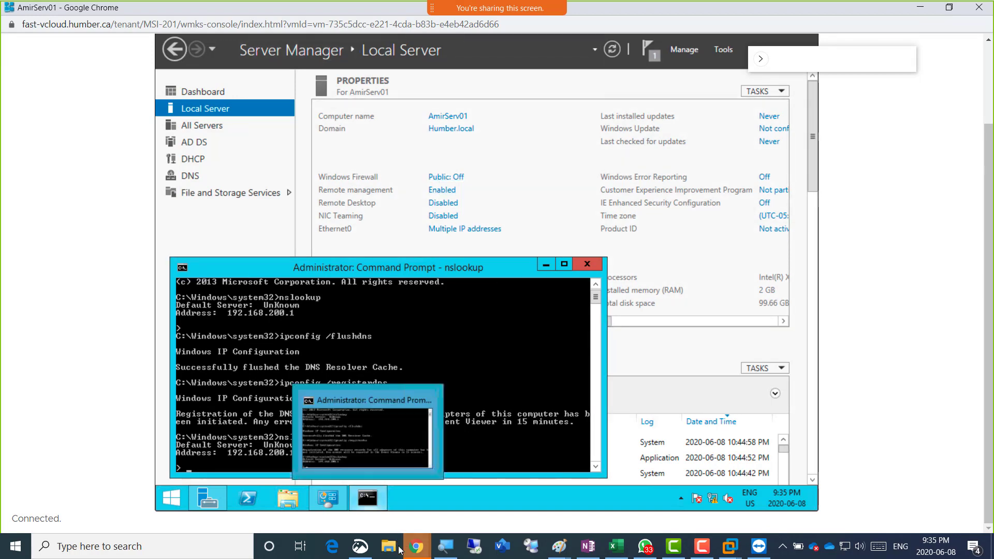
On AmirServ02, rerun nslookup to confirm 192.168.200.1, then show its Local Server page
mouse_move(430, 552)
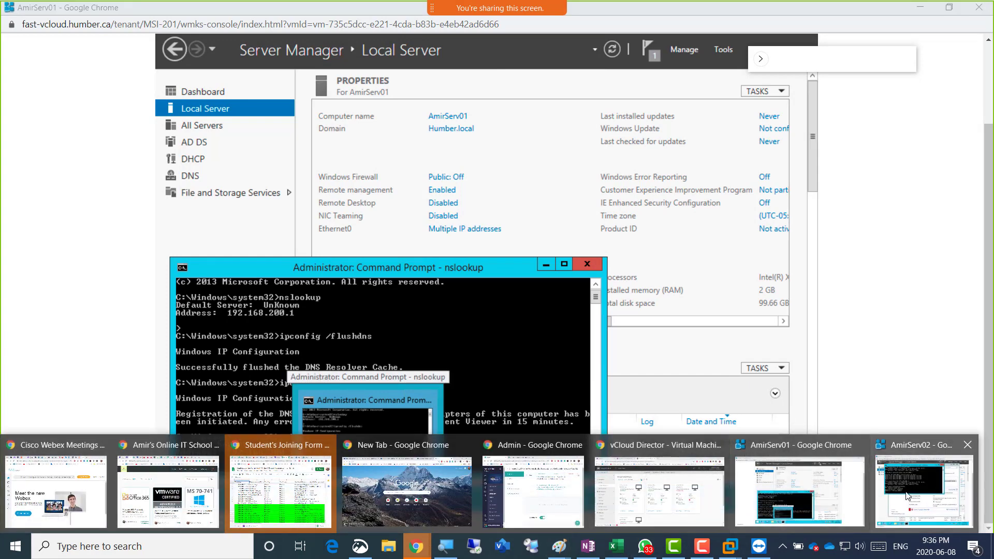
left_click(860, 466)
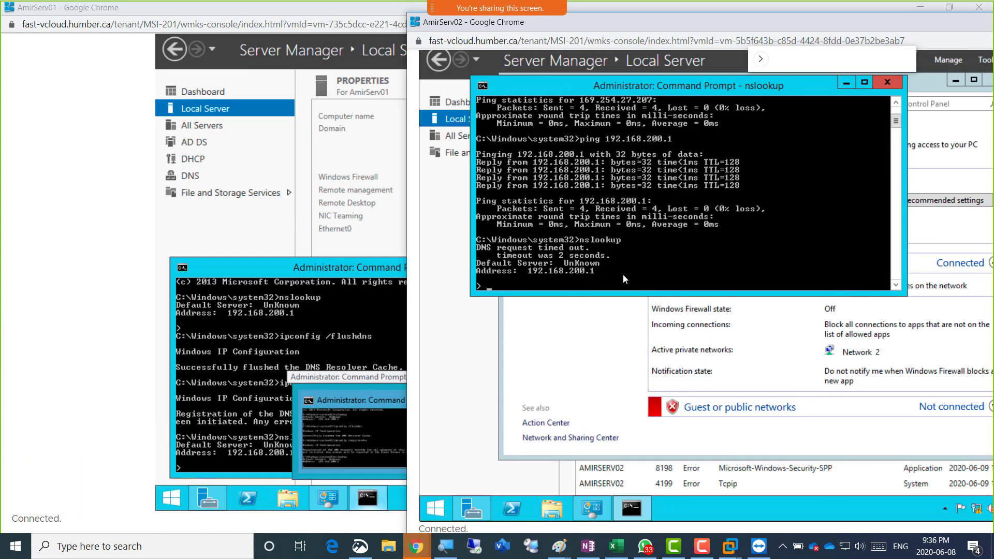
key("ctrl+c")
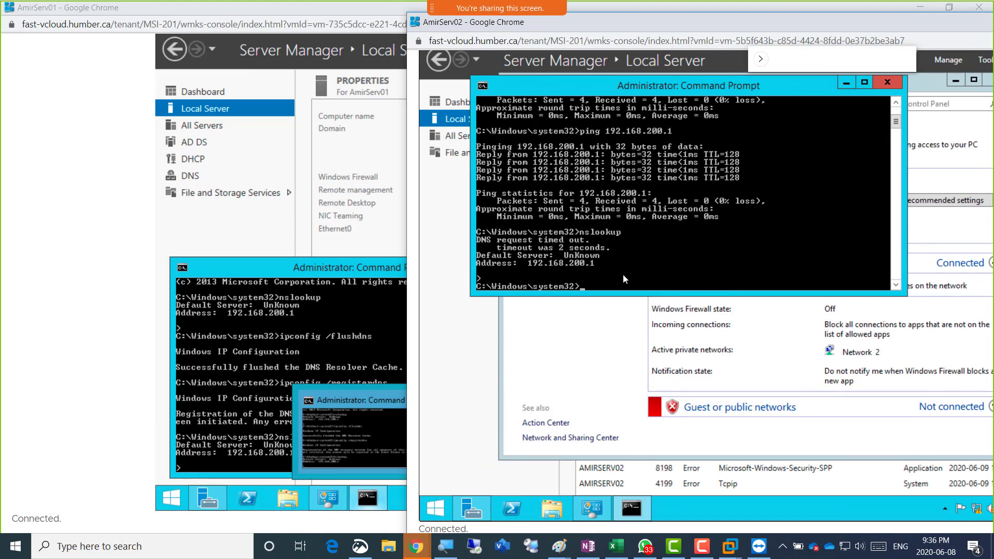
key("Up")
key("Return")
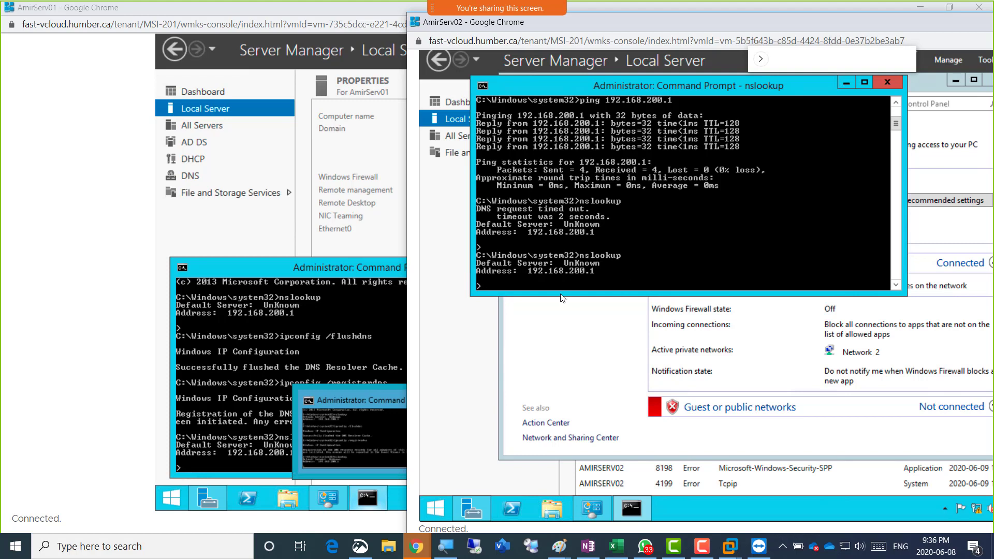
left_click(462, 117)
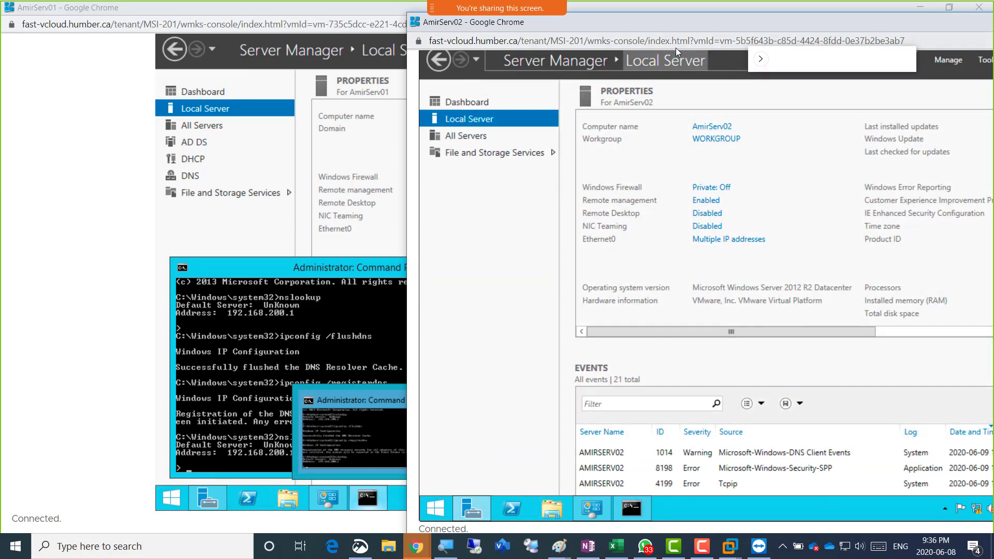
Review the IPv4 settings of AmirServ02's Ethernet0 adapter, then close all its dialogs
left_click_drag(679, 23, 561, 26)
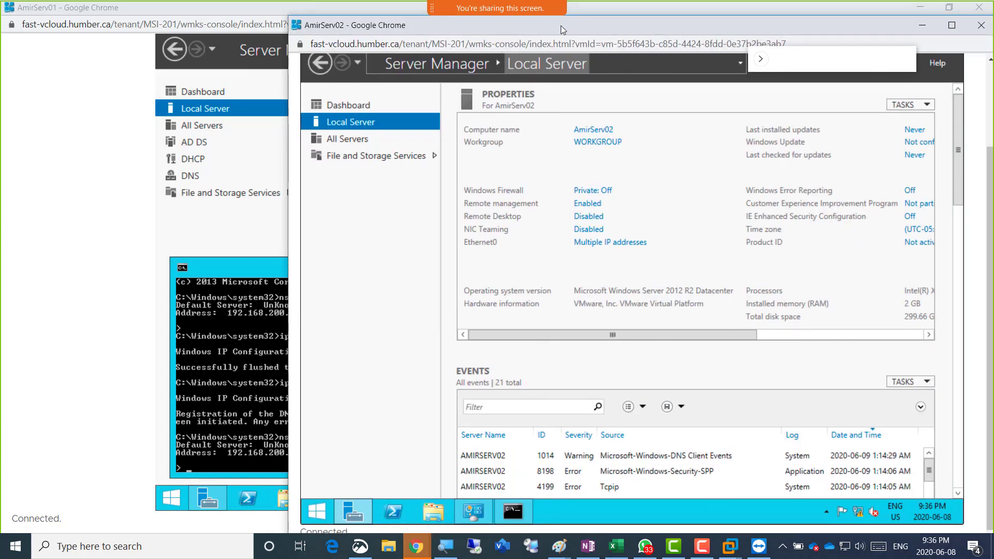
left_click(615, 244)
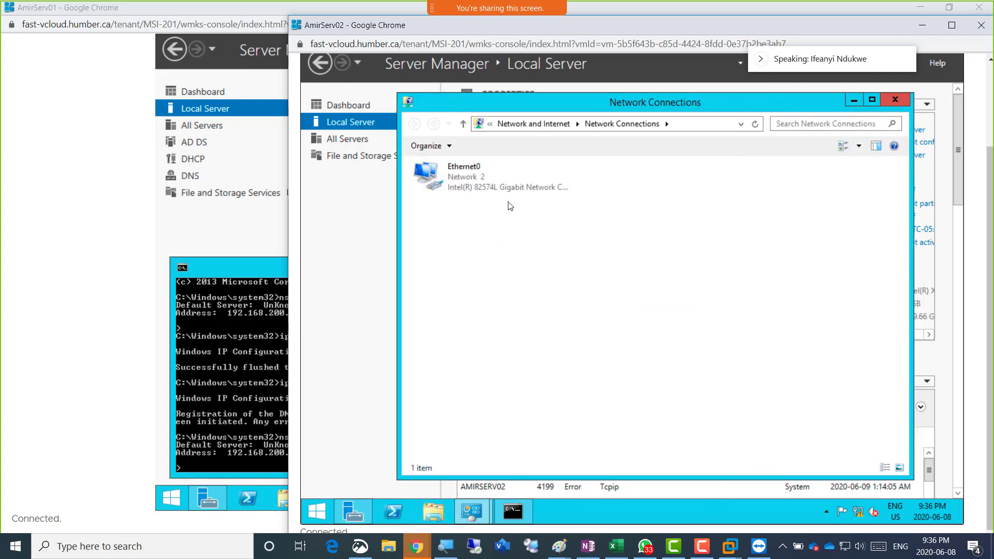
double_click(476, 185)
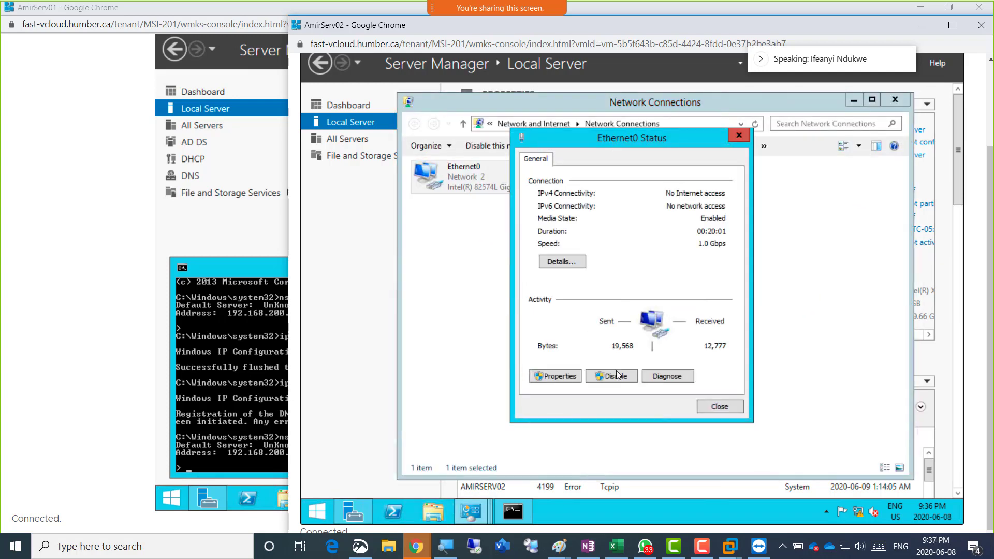
left_click(562, 376)
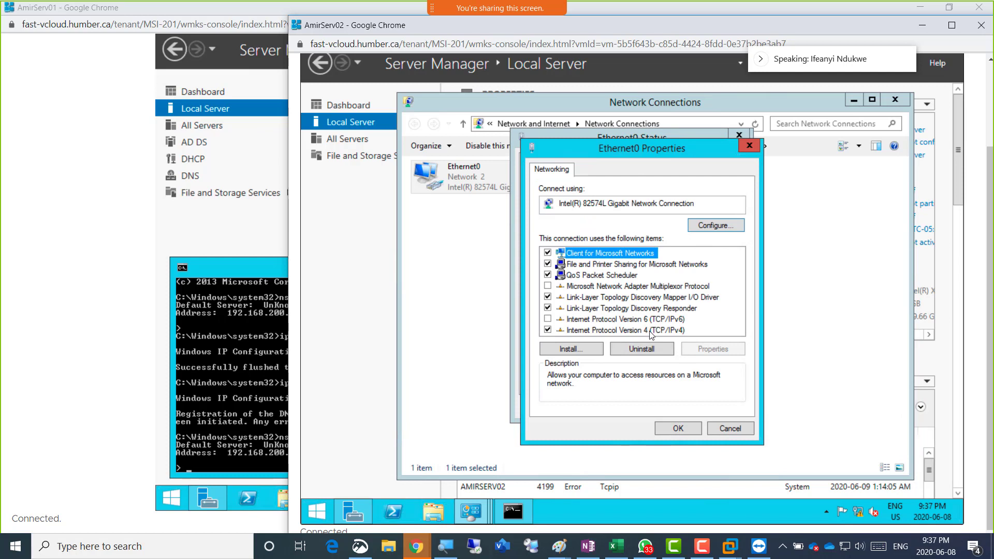
double_click(651, 331)
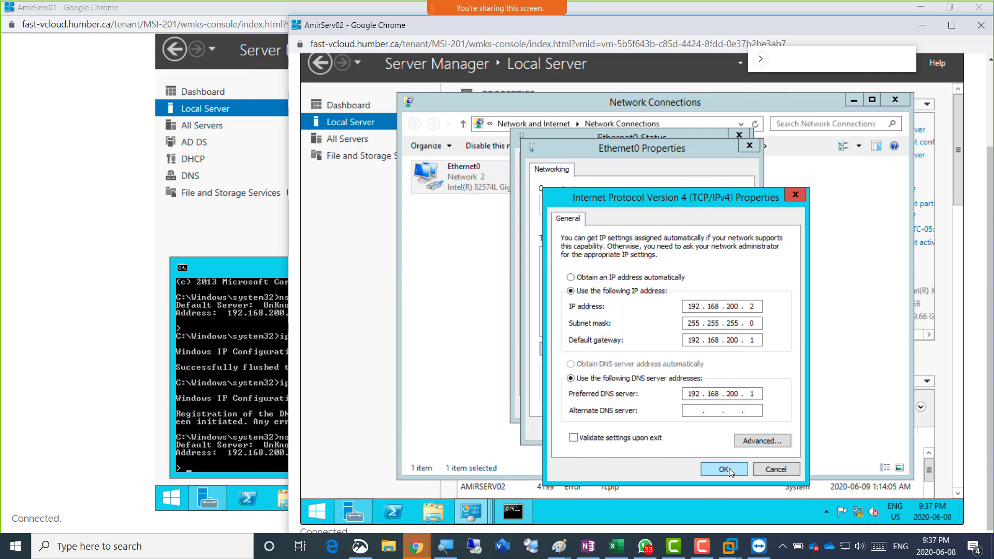
left_click(729, 468)
left_click(675, 428)
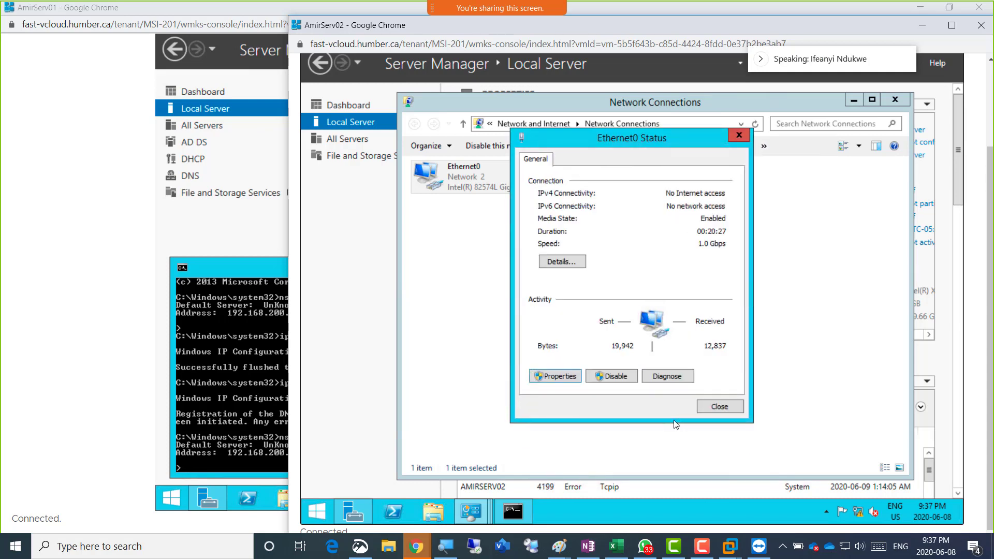
left_click(707, 407)
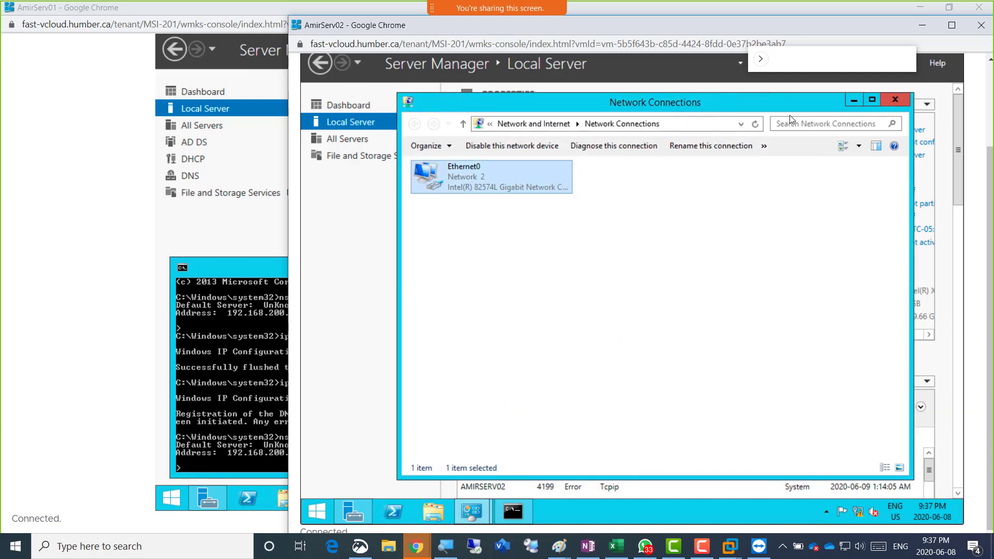
Reopen Ethernet0 Status and Properties, then close Properties and show the Chrome window previews
left_click(856, 99)
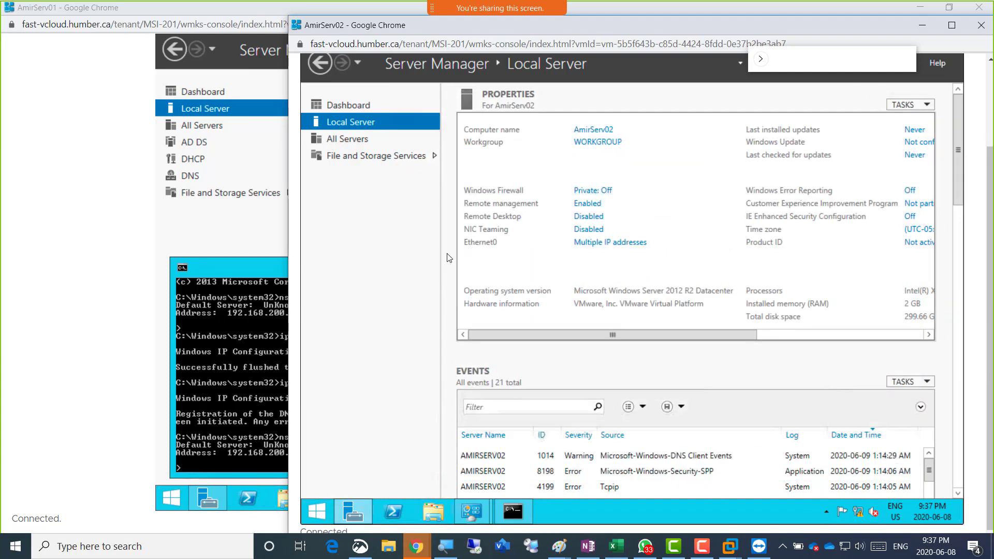
left_click(601, 245)
double_click(465, 172)
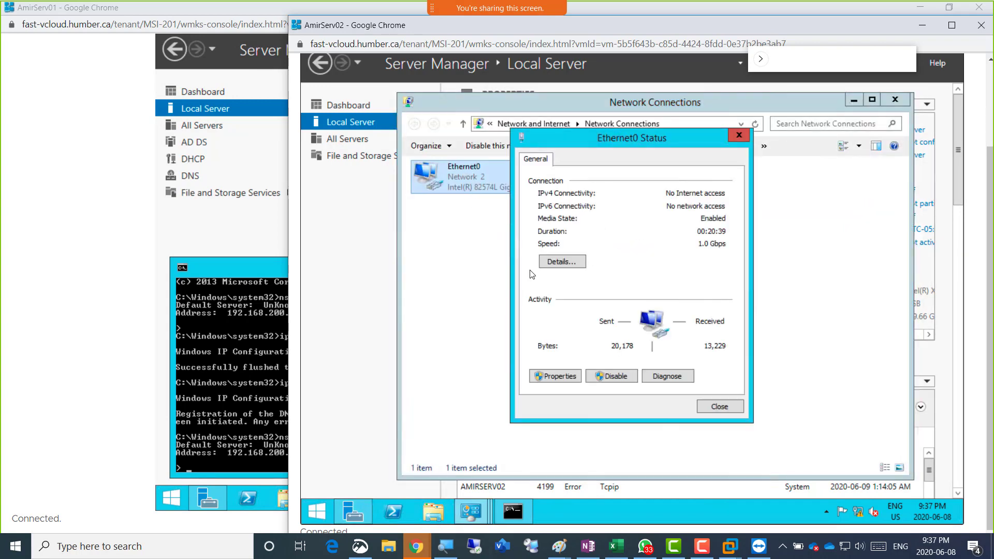
left_click(565, 383)
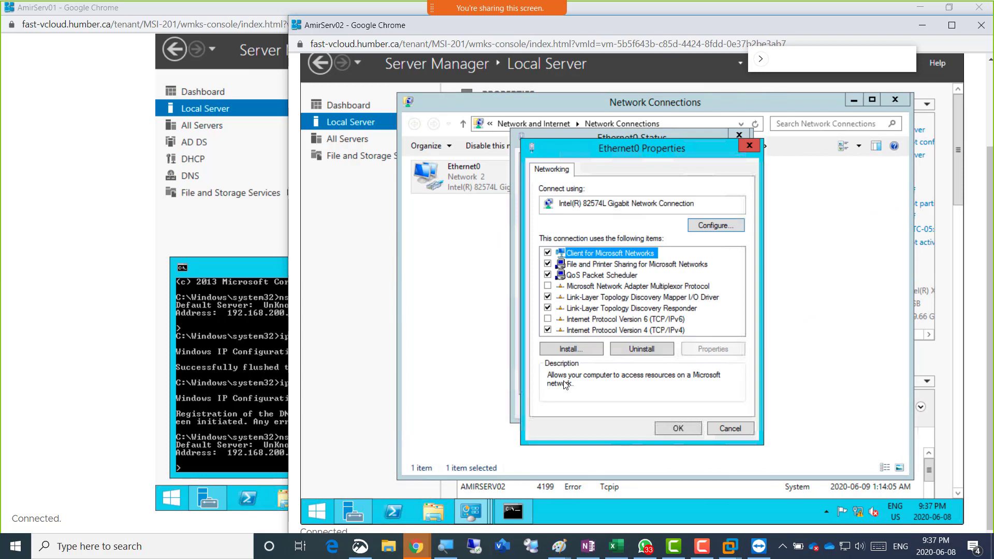
left_click(729, 428)
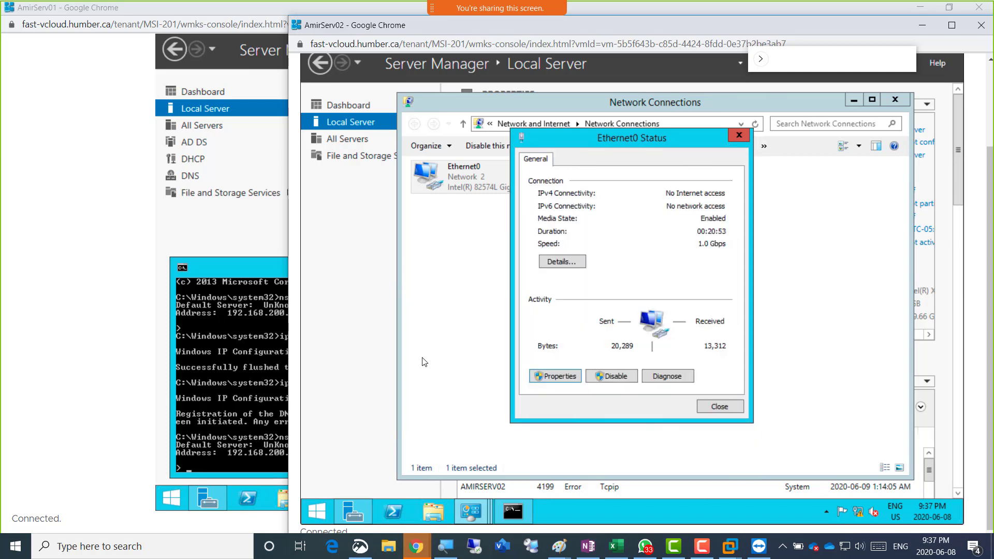
left_click(417, 546)
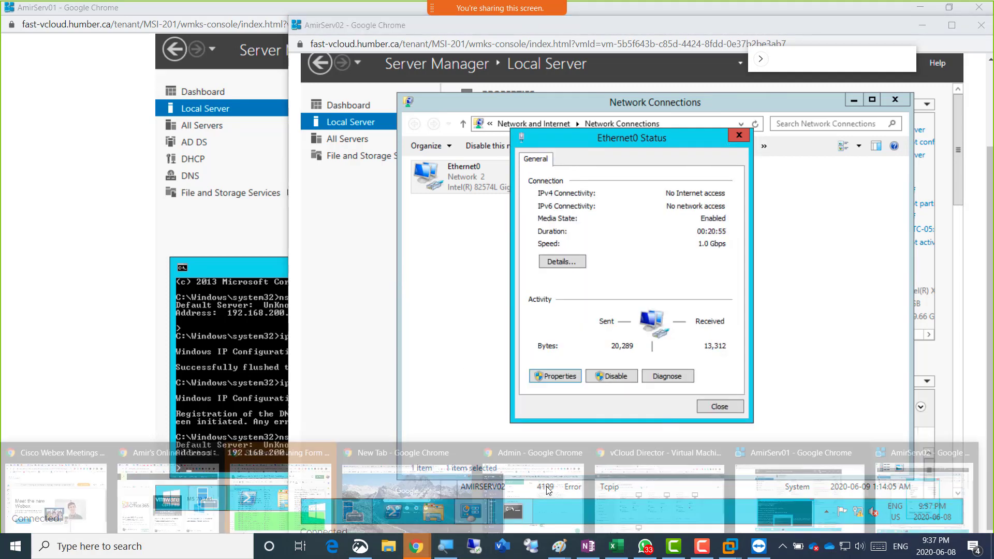
From the vCloud Director Virtual Machines page, open AmirServ02's details through its ACTIONS card
left_click(705, 510)
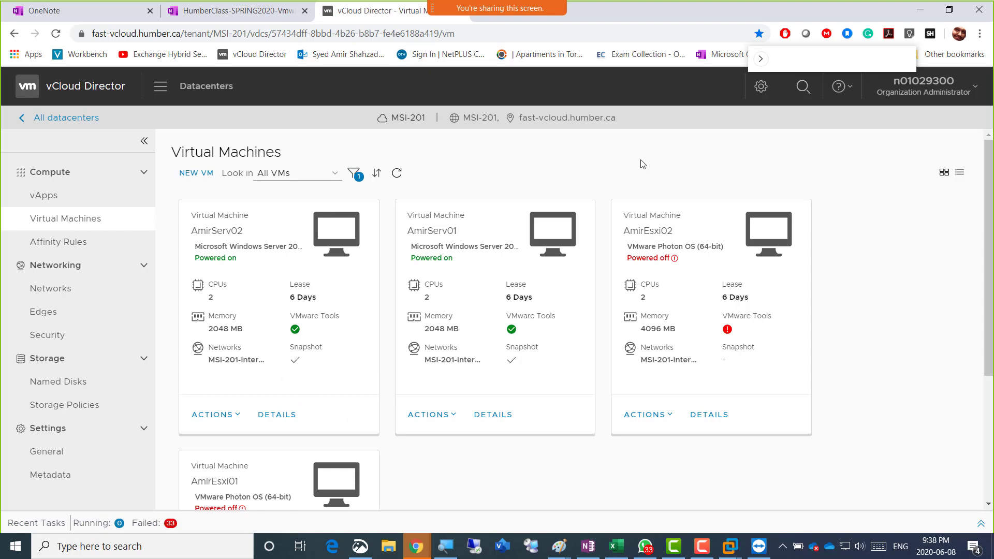
left_click(240, 417)
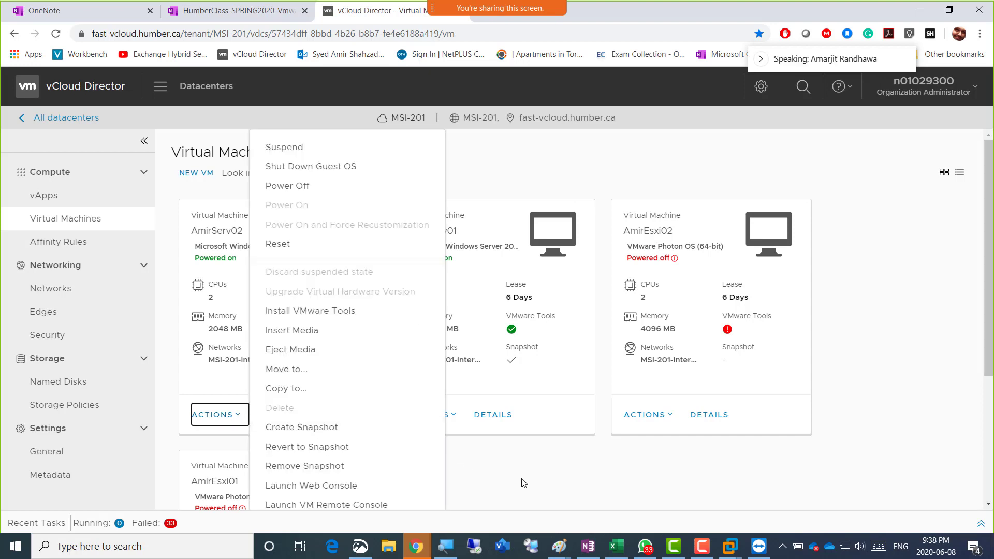
left_click(366, 453)
left_click(278, 420)
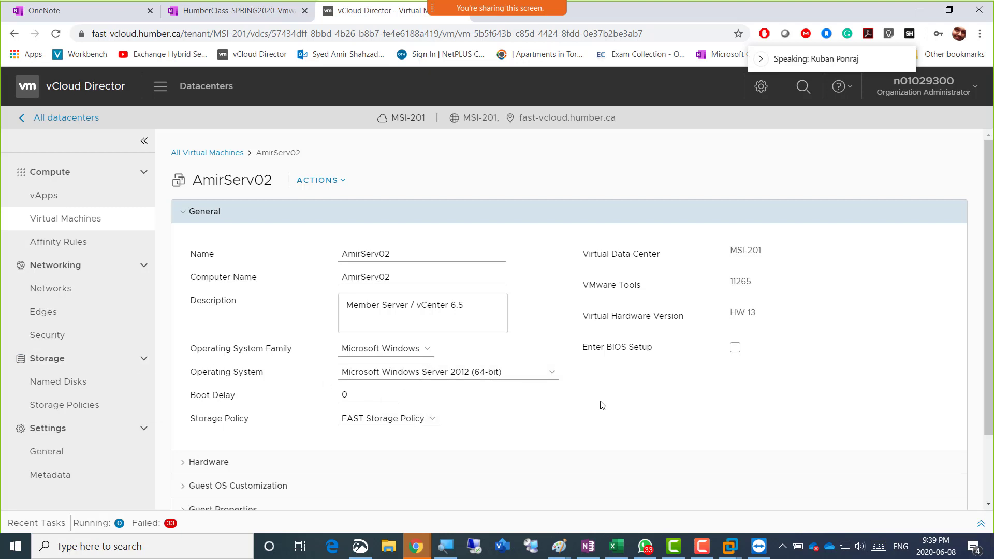
Under Hardware, set AmirServ02's NIC IP mode to Static - Manual and attempt to save
scroll(602, 405, "down", 2)
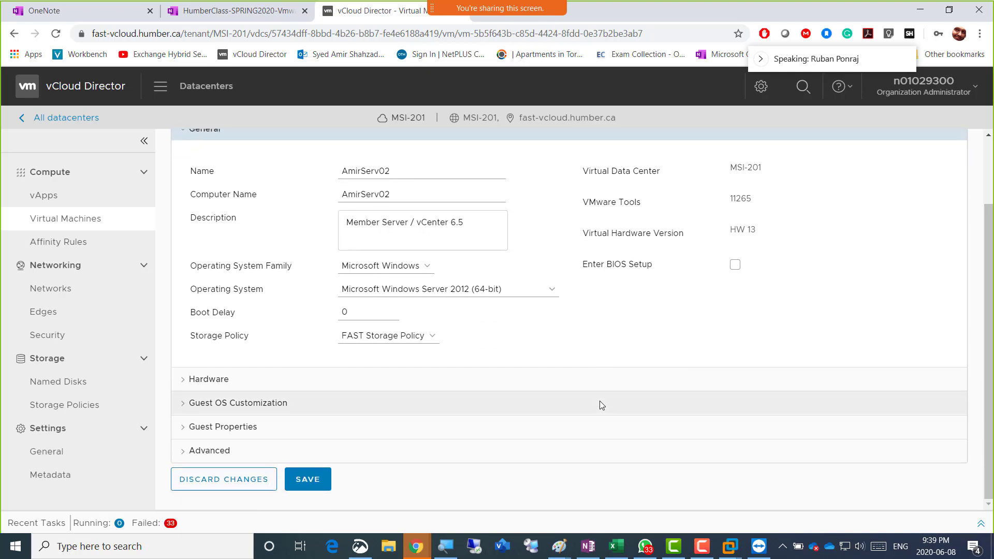
left_click(208, 381)
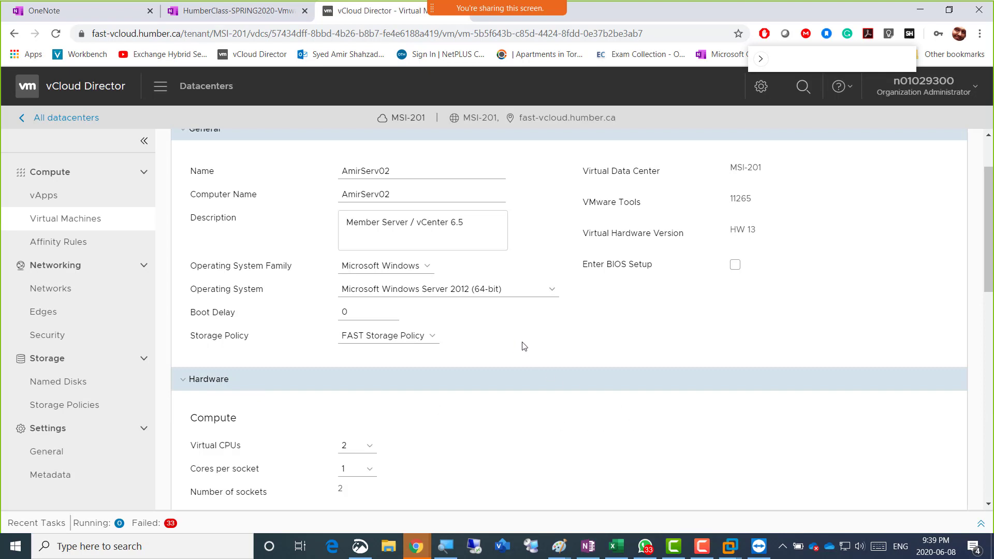
scroll(519, 367, "down", 6)
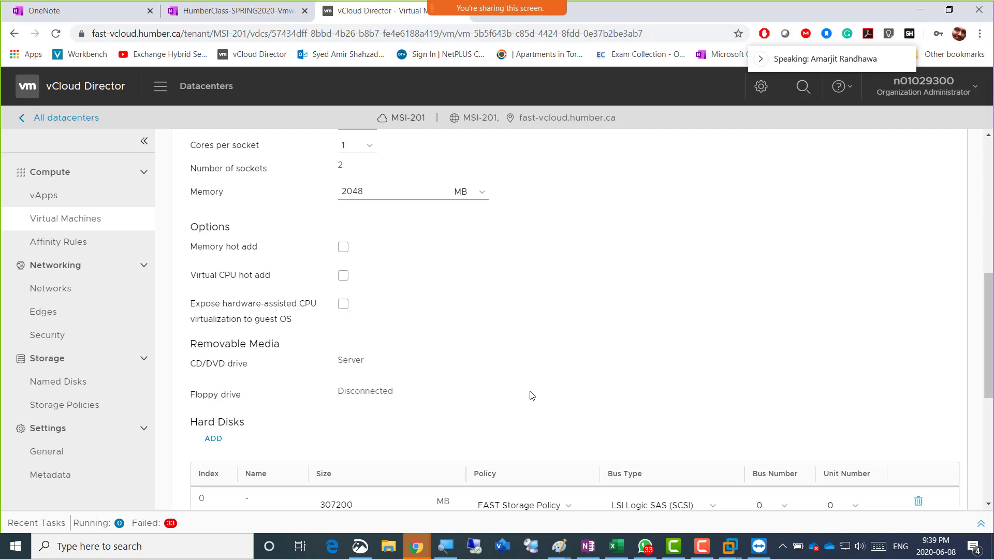
scroll(532, 380, "down", 1)
scroll(532, 380, "down", 4)
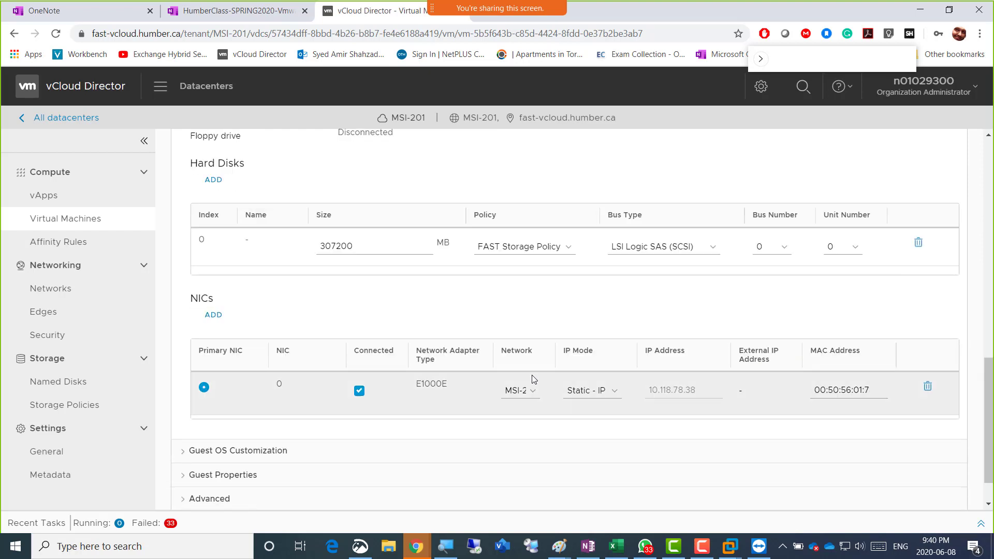
scroll(500, 411, "down", 1)
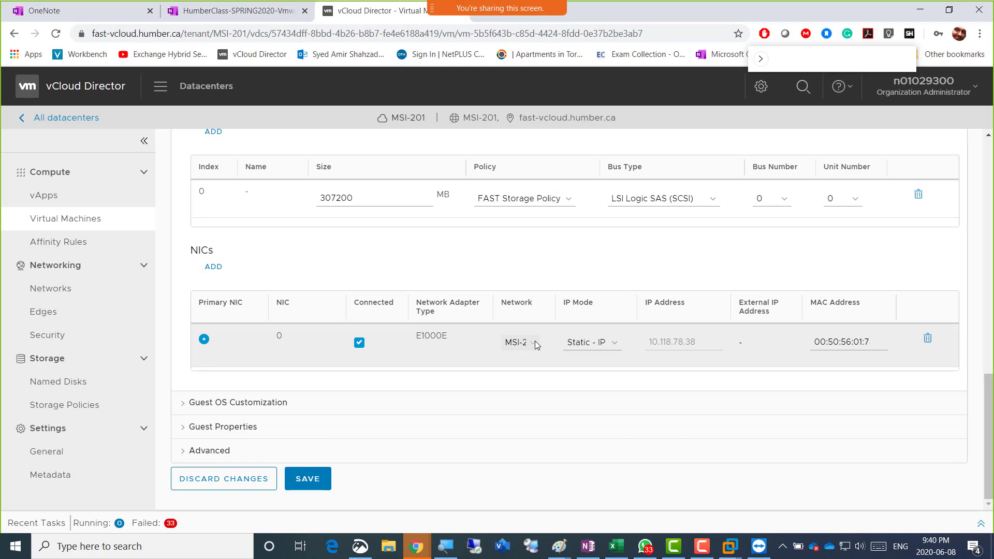
left_click(616, 344)
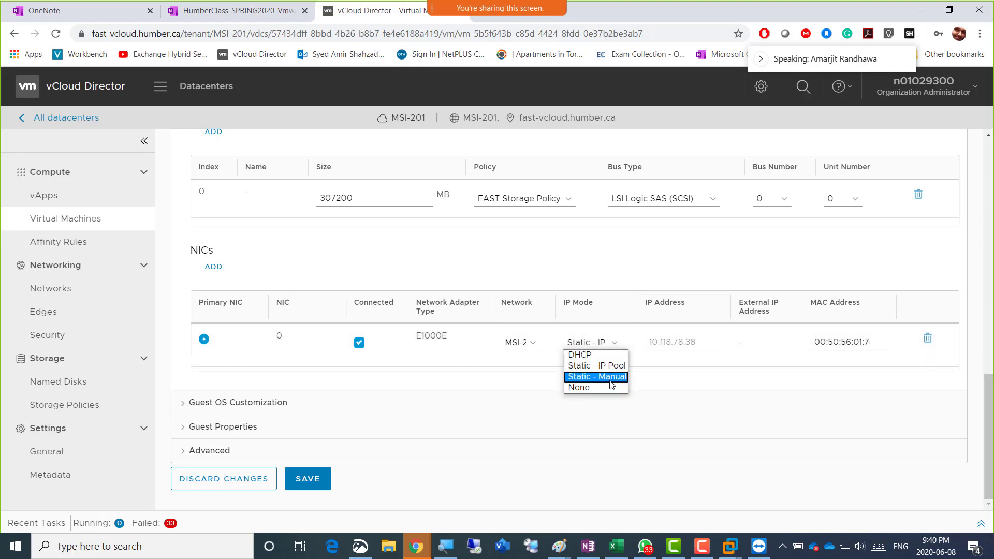
left_click(603, 377)
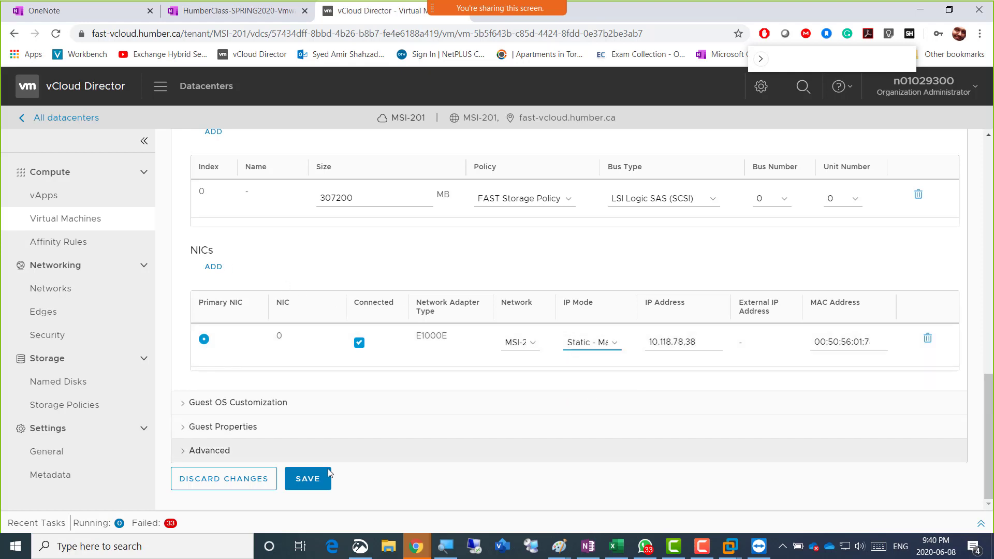
left_click(307, 488)
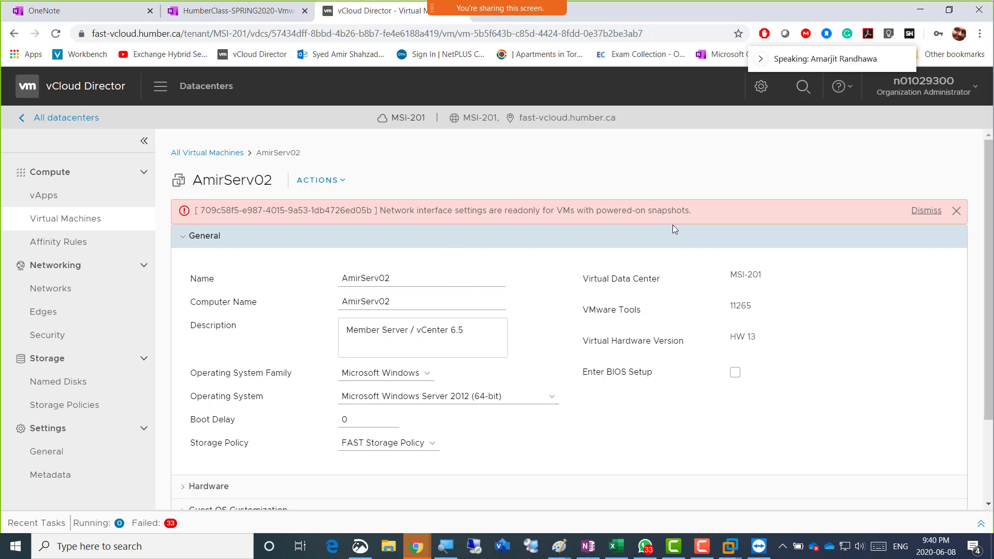
Shut down AmirServ02's guest OS and return to the All Virtual Machines list
left_click(337, 184)
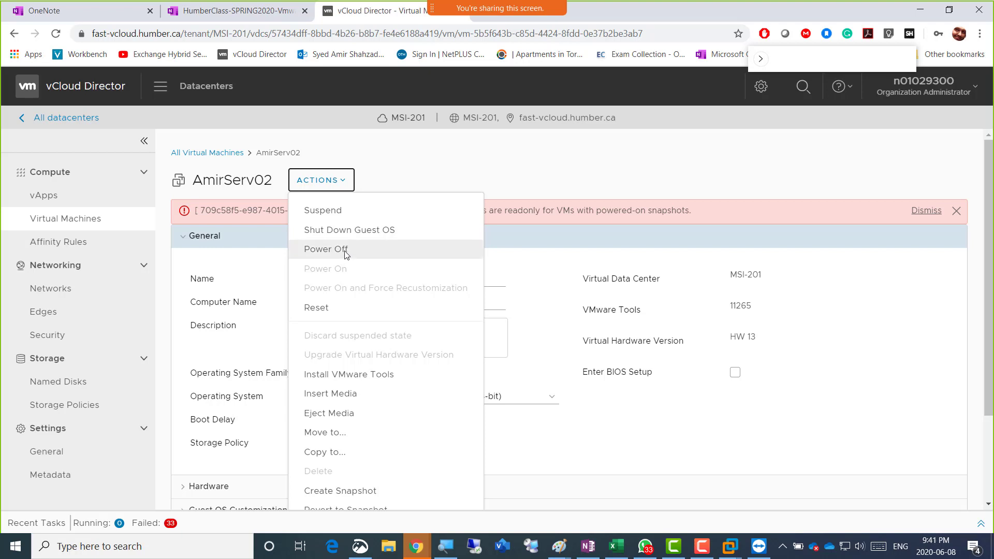
left_click(379, 231)
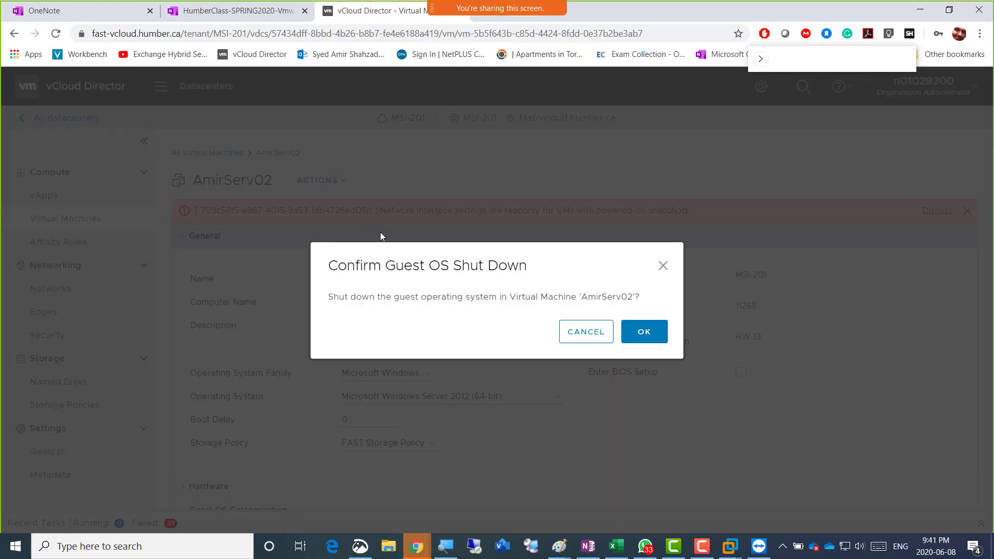
left_click(632, 328)
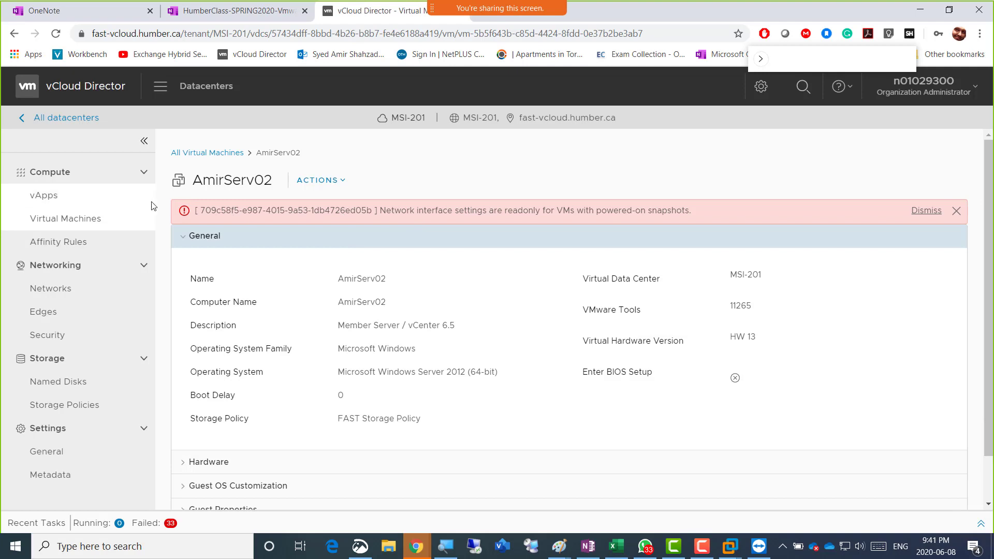
left_click(202, 153)
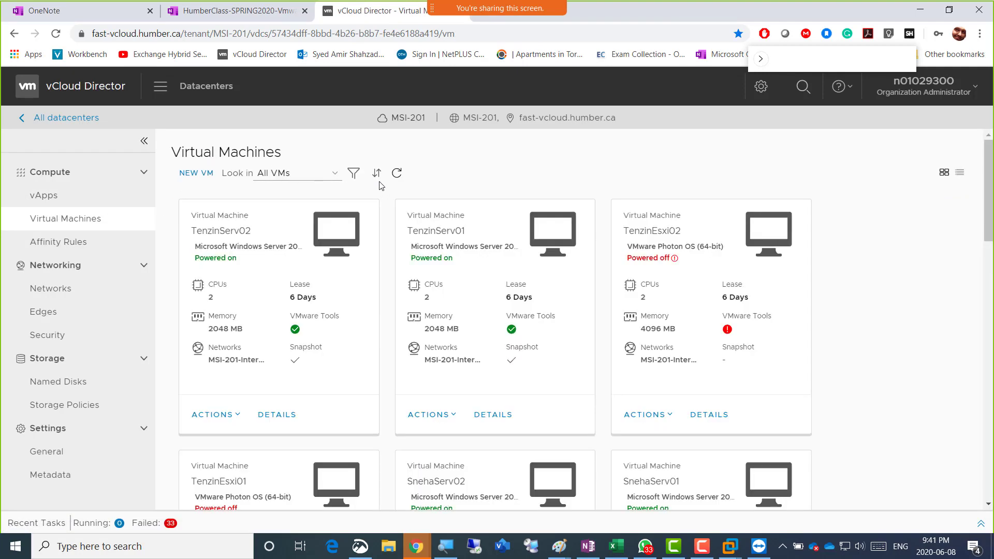
Filter the virtual machines by name 'amir' and open AmirServ02's details page
left_click(352, 175)
left_click(541, 210)
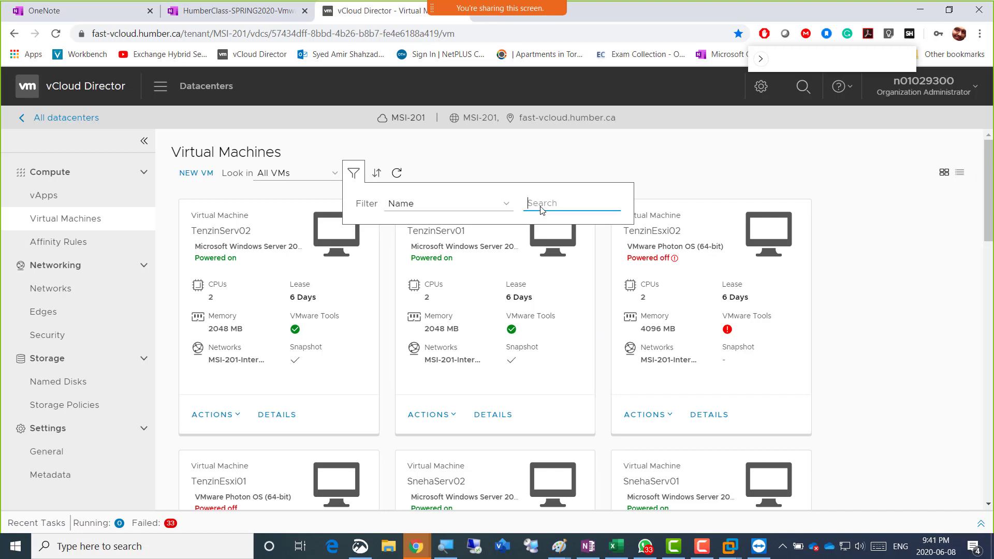
type("amir")
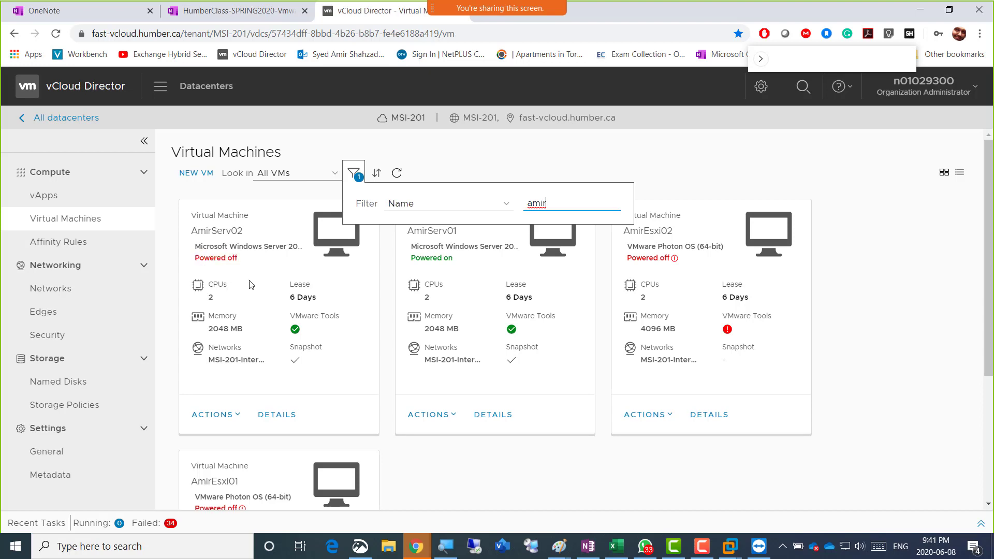
left_click(279, 415)
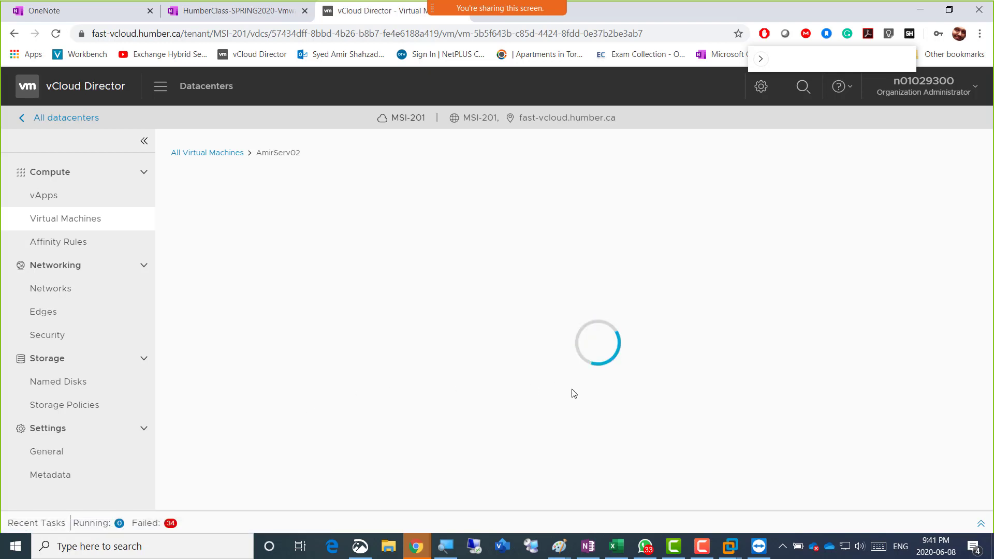
Set AmirServ02's NIC IP mode to Static - Manual under Hardware and try saving again
scroll(512, 441, "down", 1)
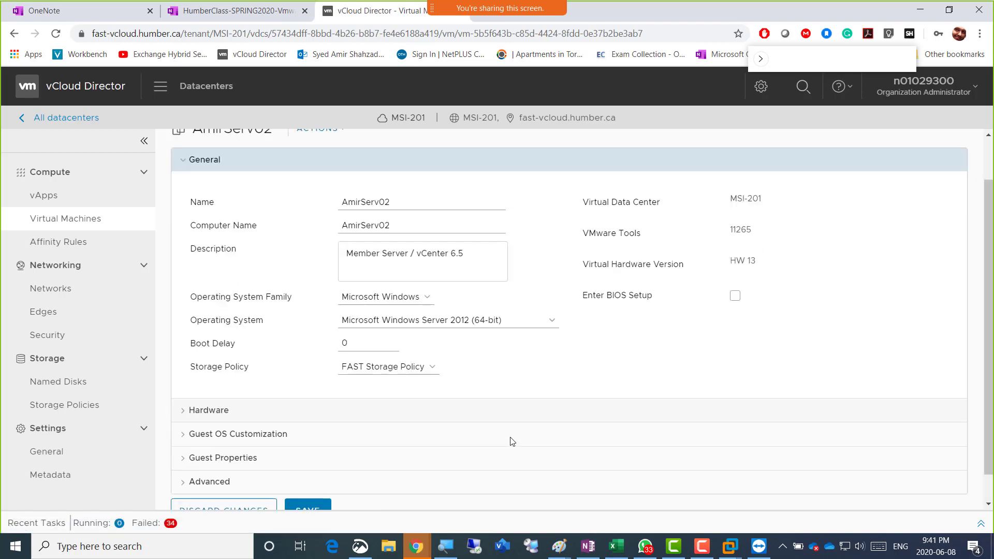
scroll(512, 441, "down", 1)
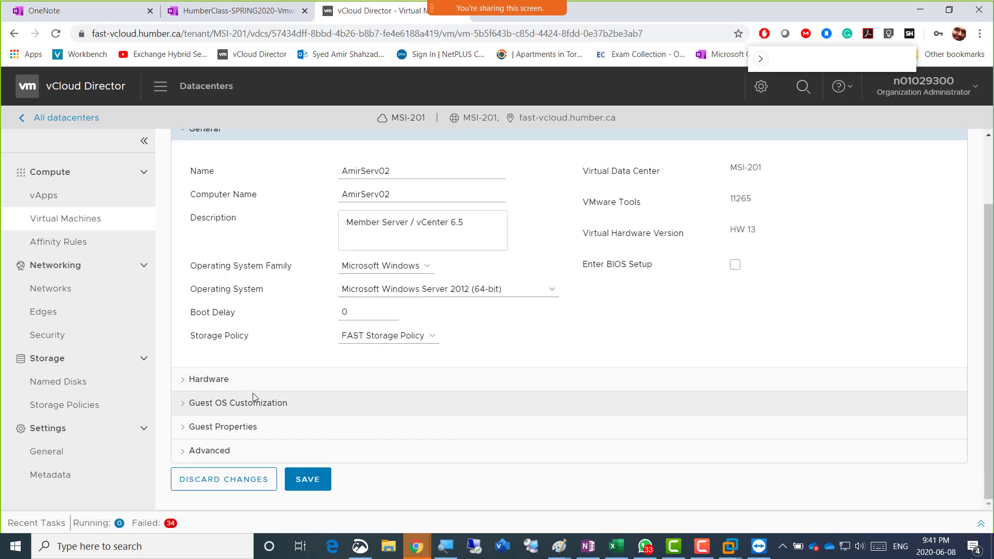
left_click(225, 383)
scroll(249, 388, "down", 5)
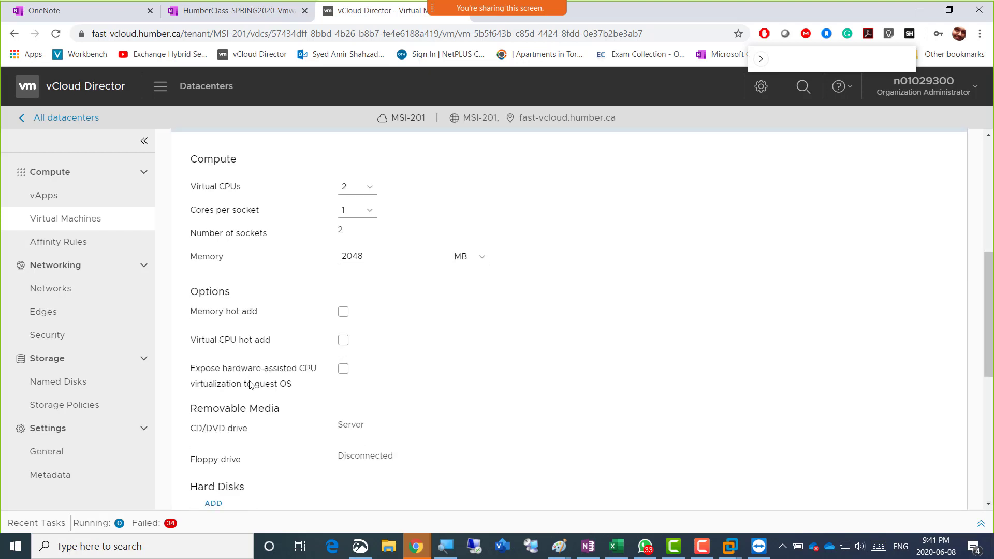
scroll(250, 385, "down", 5)
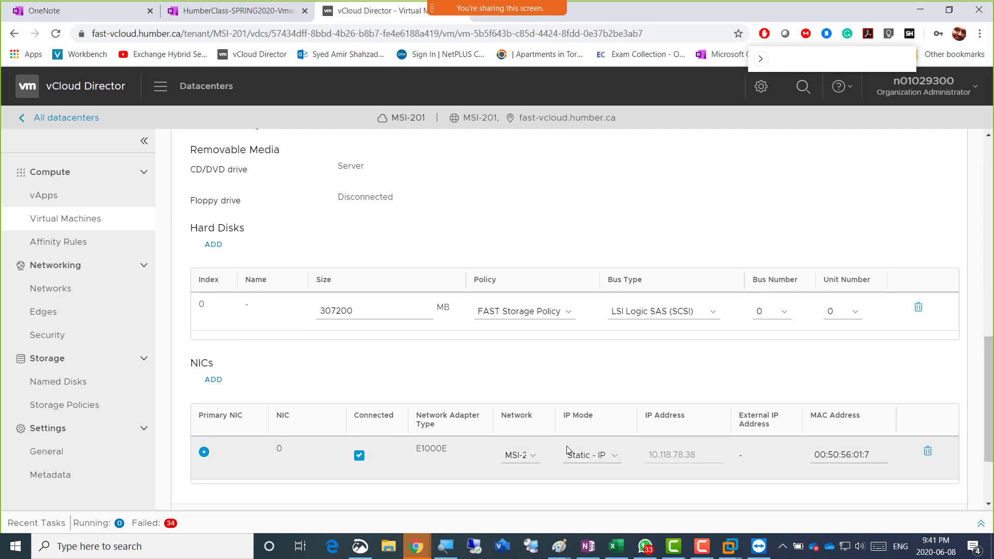
scroll(603, 444, "down", 2)
left_click(614, 392)
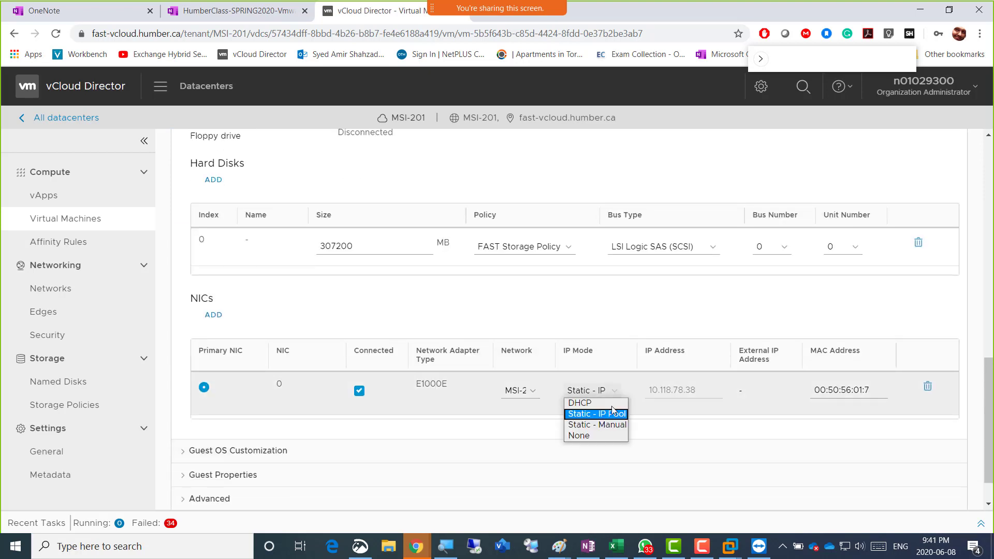
left_click(608, 426)
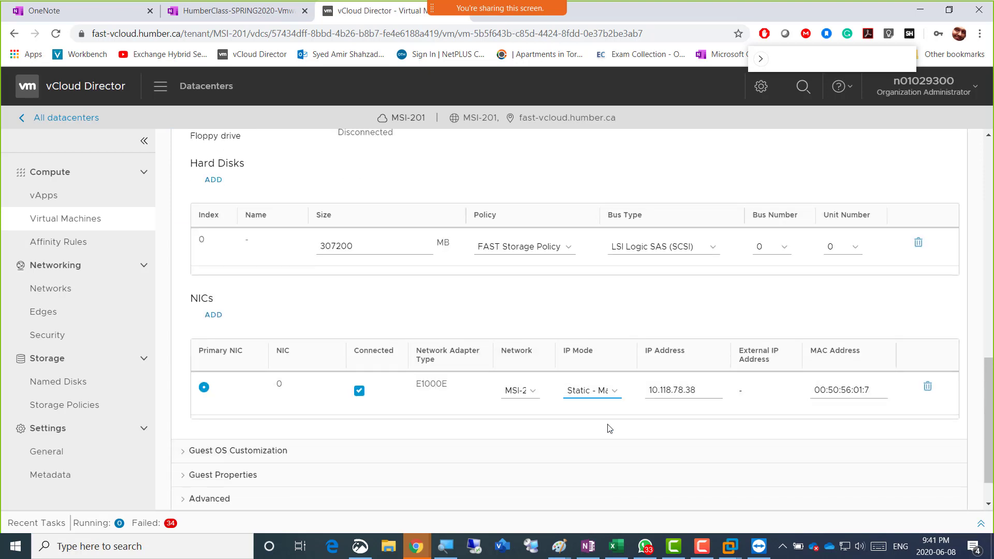
scroll(523, 461, "down", 2)
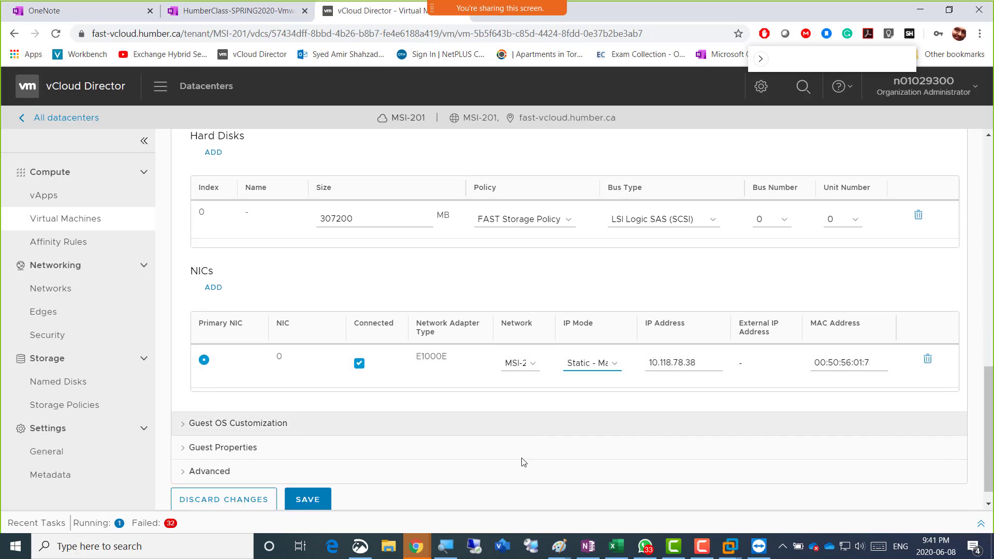
left_click(321, 477)
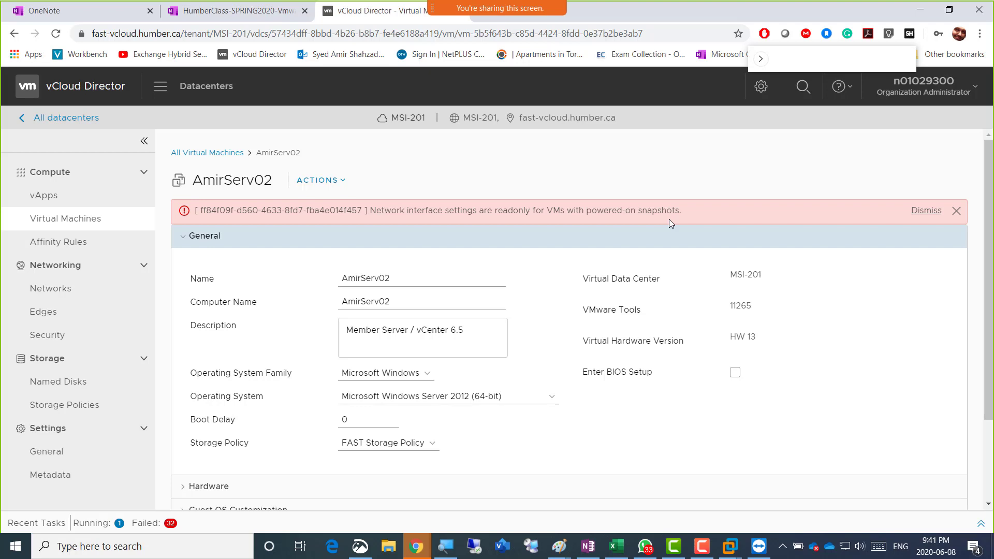
Dismiss the read-only network settings error and retry saving the VM settings
left_click(927, 210)
scroll(500, 339, "down", 2)
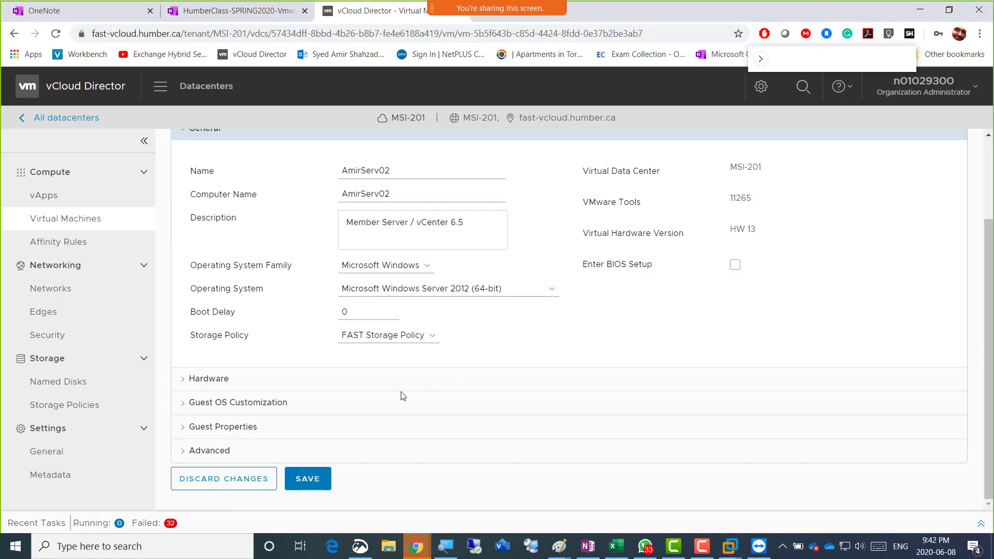
left_click(322, 477)
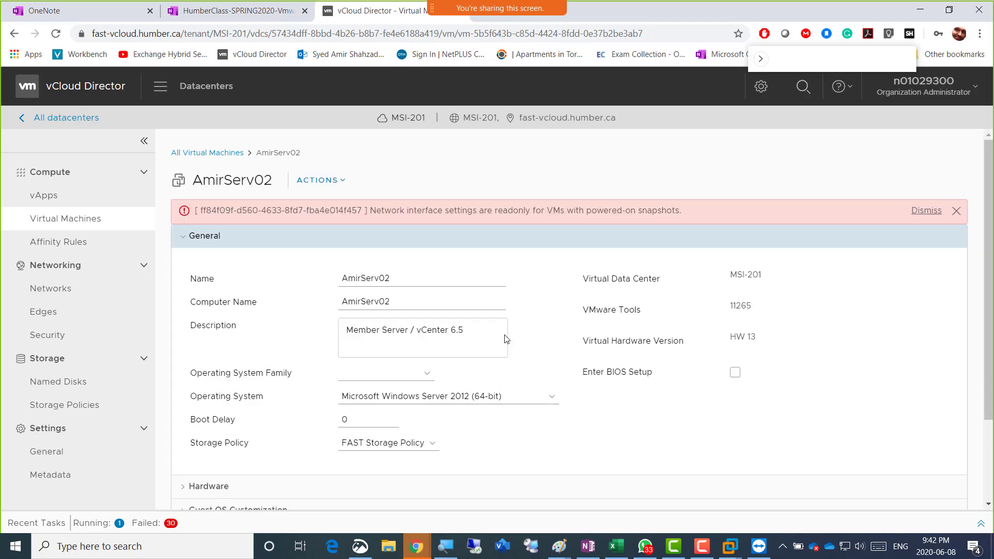
Check the NIC's IP mode dropdown under Hardware, leaving it on Static - IP Pool
scroll(409, 321, "down", 2)
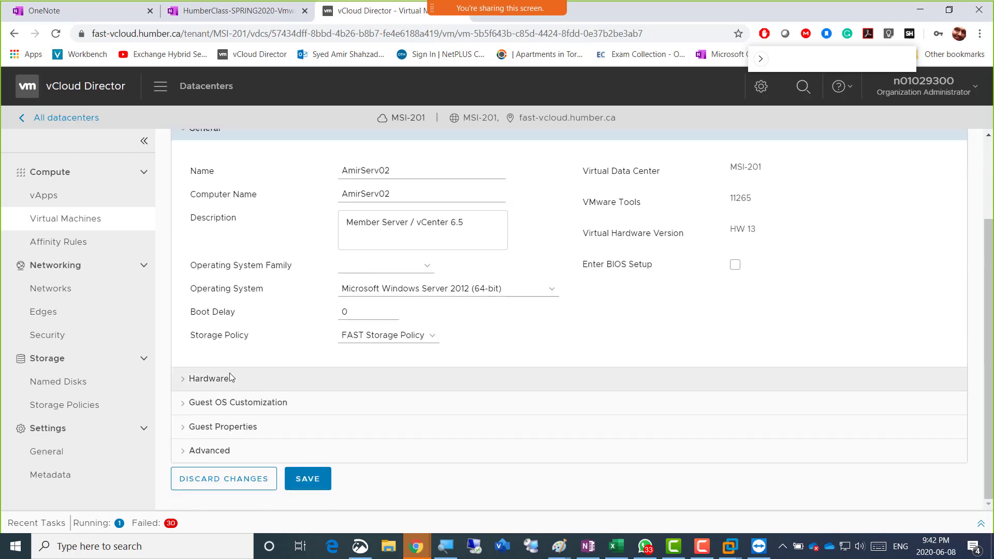
left_click(212, 376)
scroll(359, 342, "down", 9)
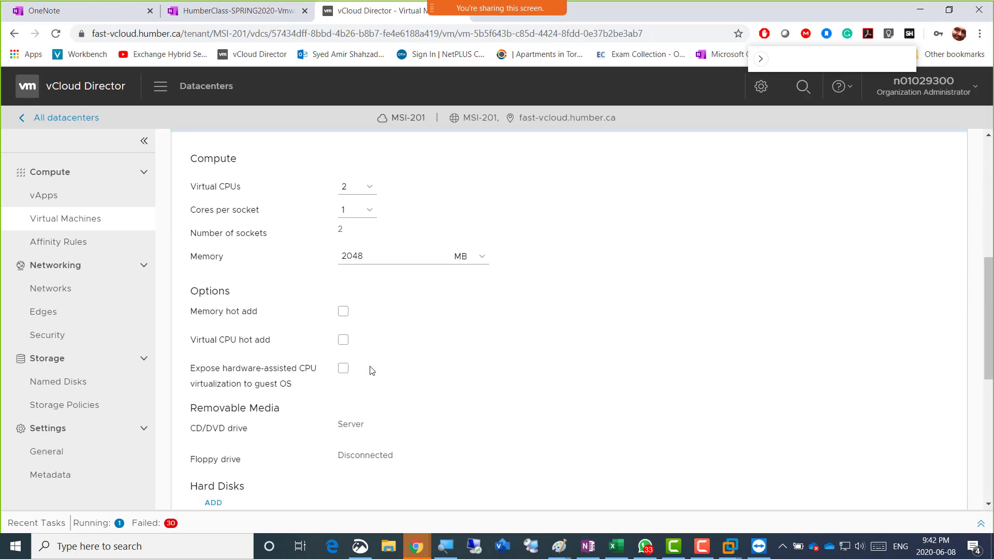
scroll(380, 385, "down", 2)
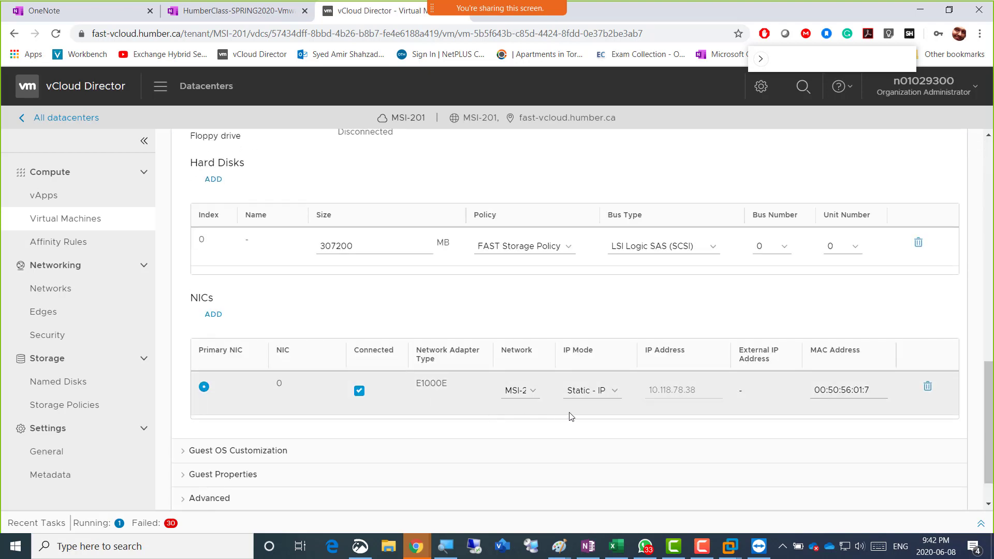
left_click(611, 393)
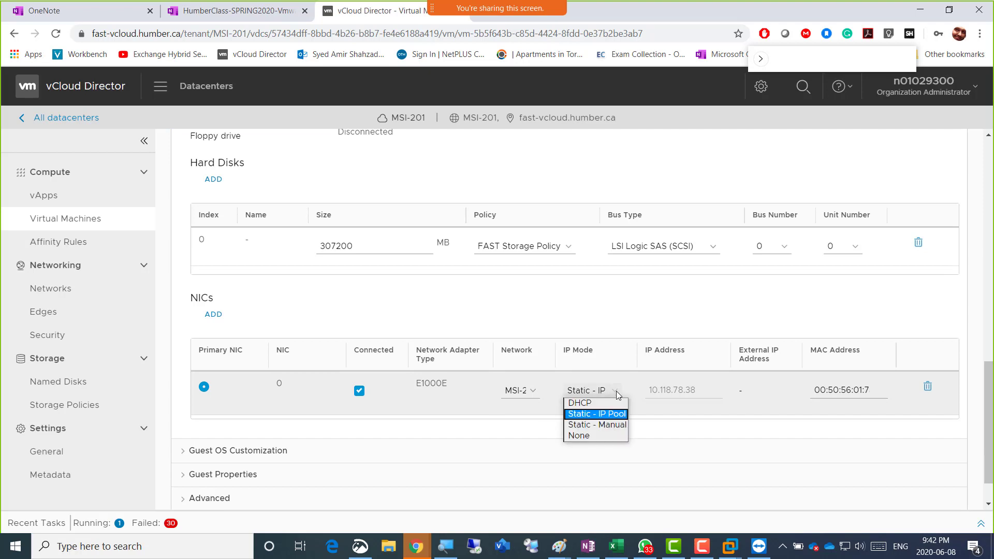
left_click(617, 395)
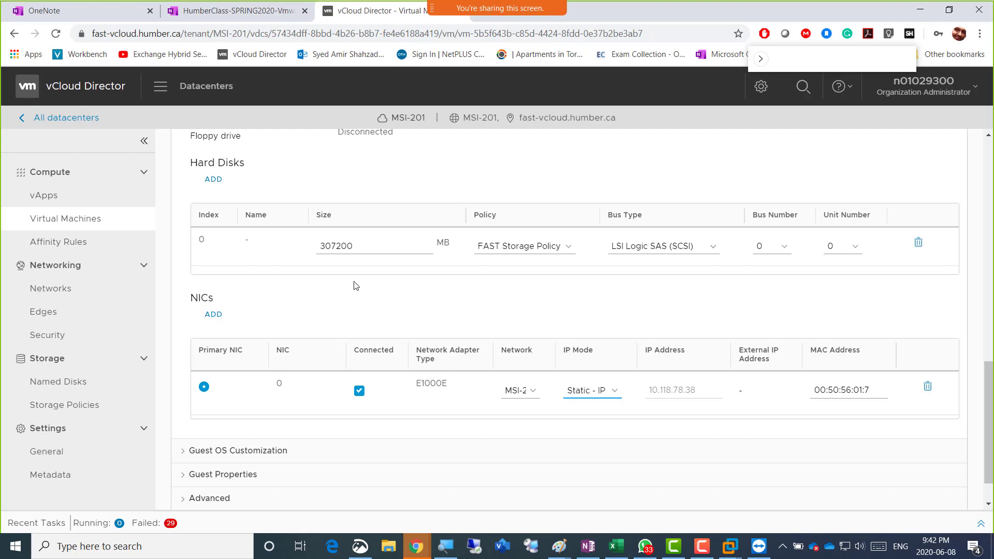
scroll(356, 285, "down", 1)
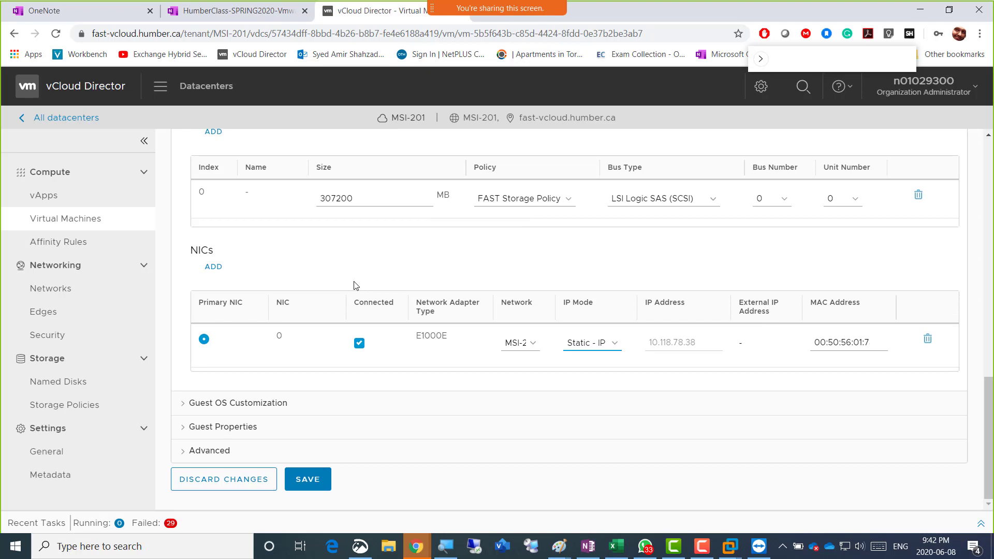
scroll(356, 286, "up", 10)
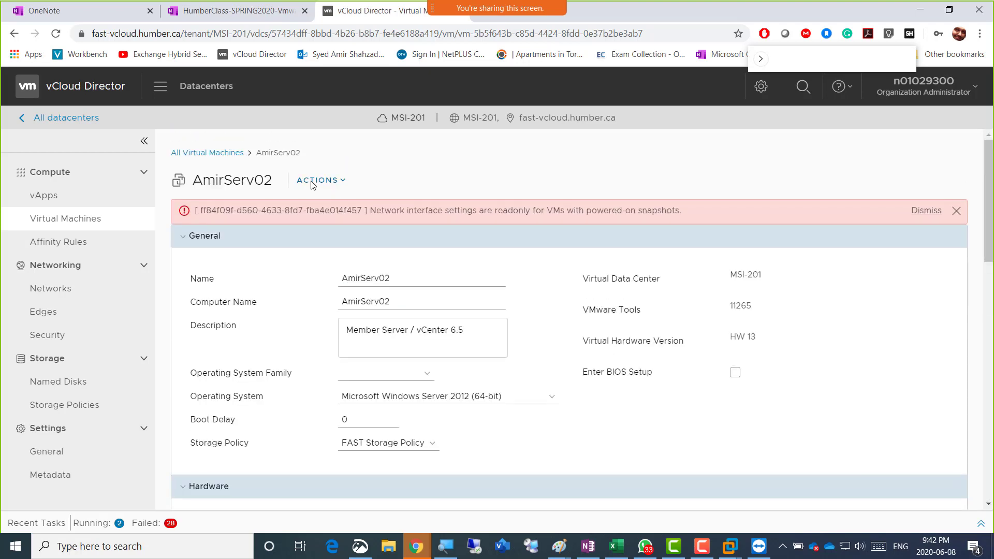
Power off AmirServ02 and dismiss the read-only network settings error
left_click(342, 182)
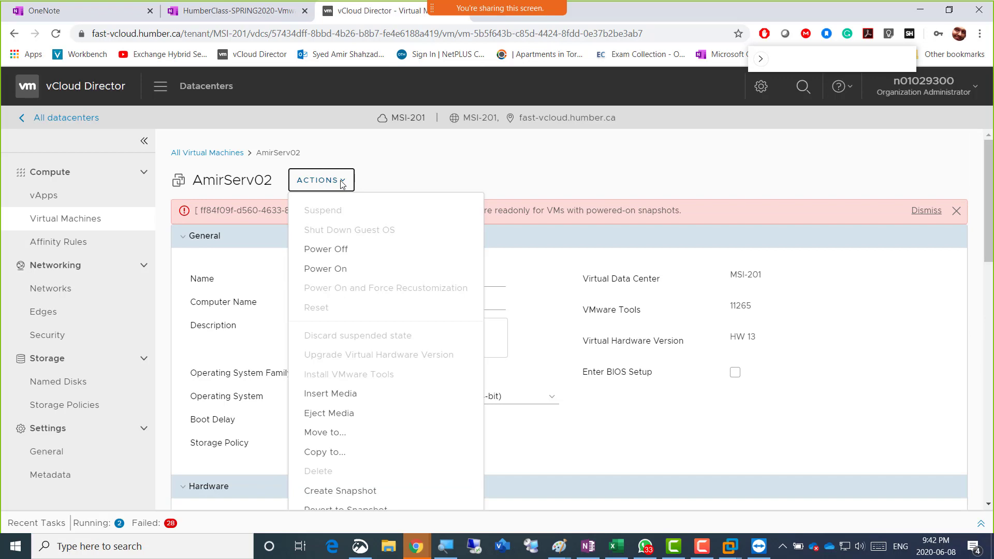
left_click(341, 252)
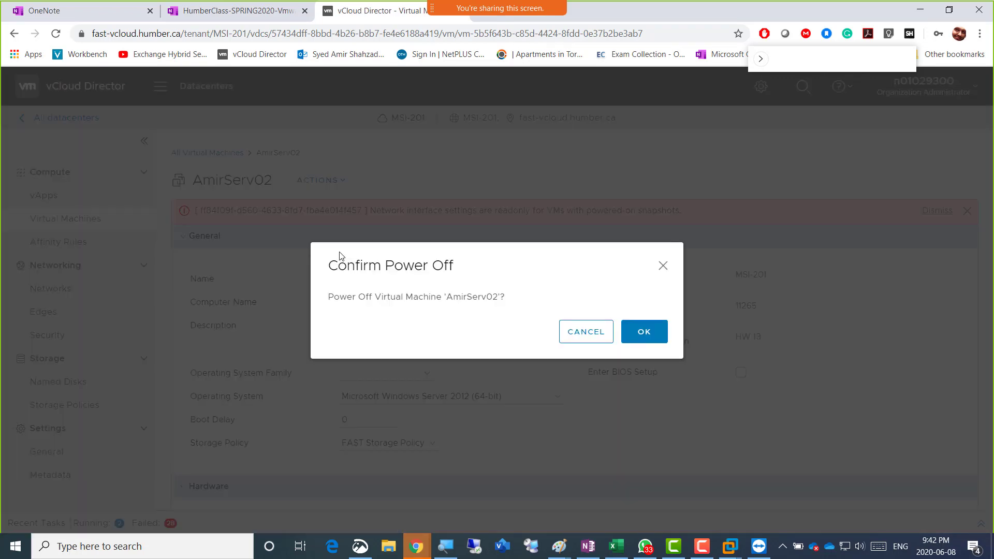
left_click(637, 327)
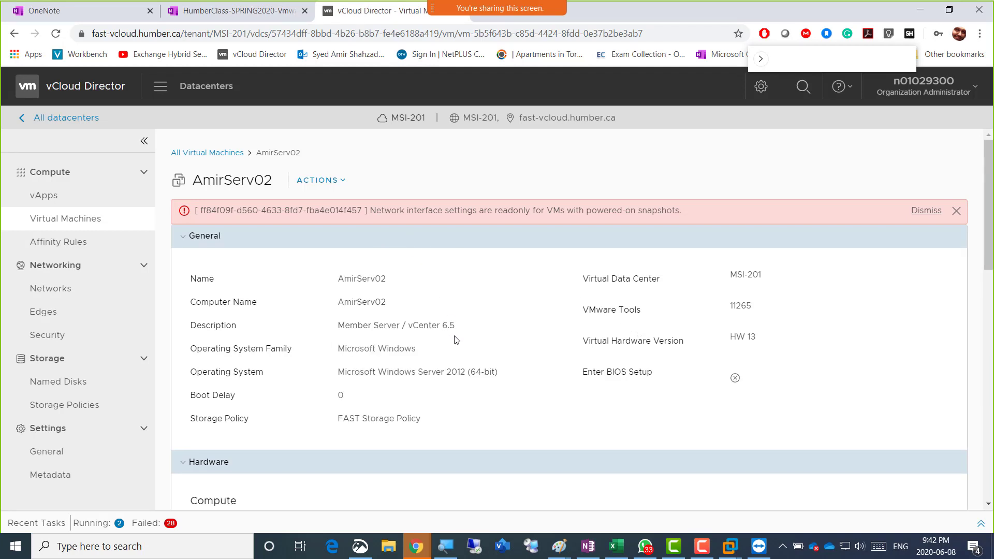
left_click(924, 208)
Switch the NIC's IP mode to Static - Manual and save again
scroll(424, 318, "down", 15)
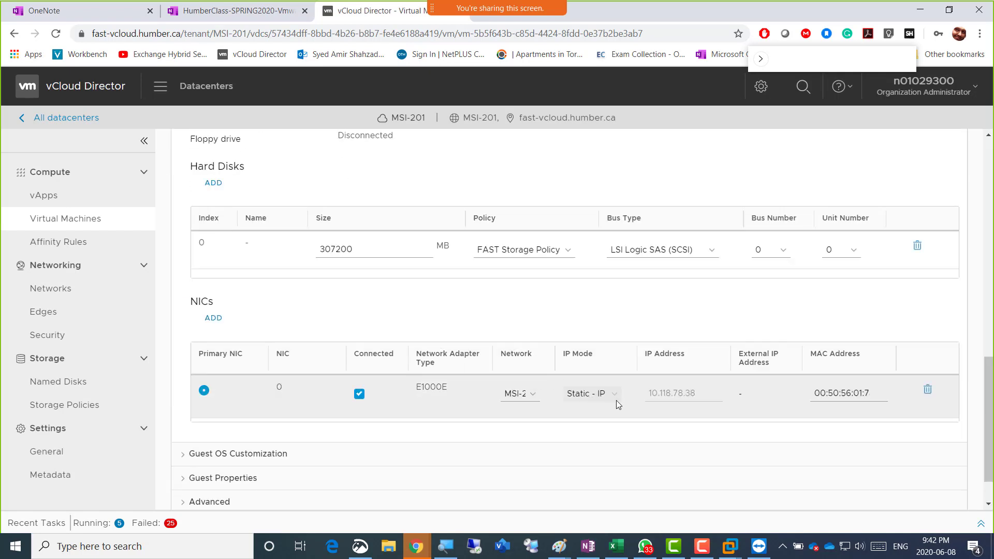
left_click(612, 397)
left_click(611, 428)
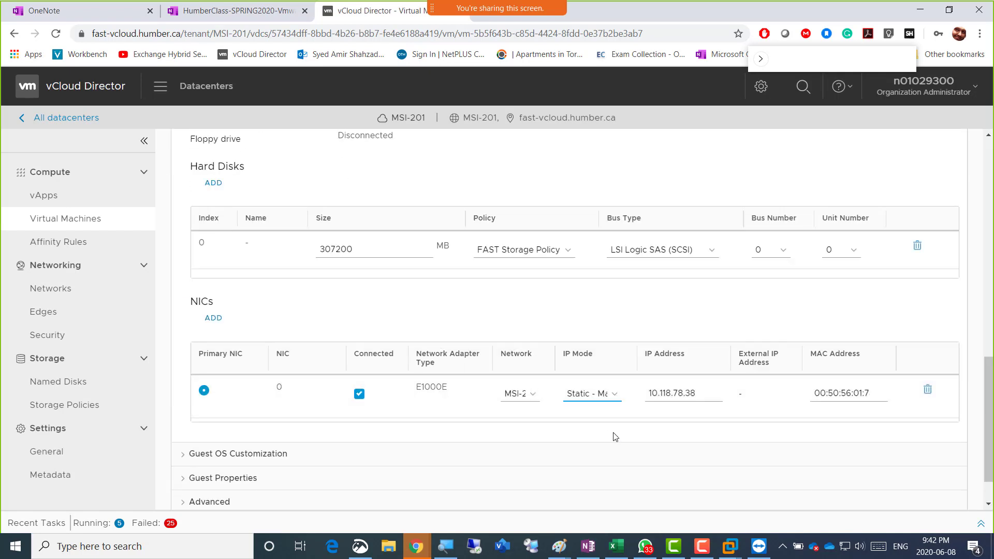
scroll(625, 434, "down", 1)
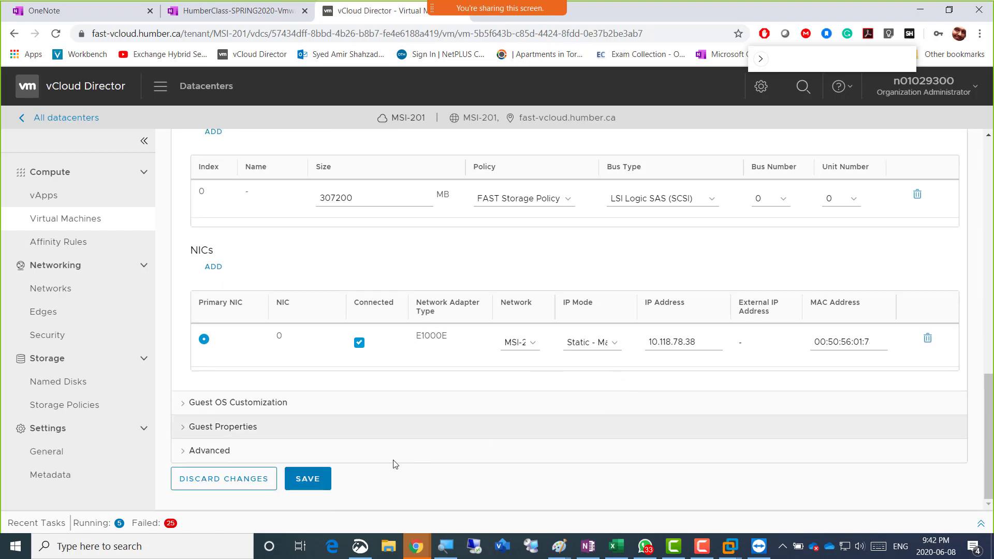
left_click(327, 476)
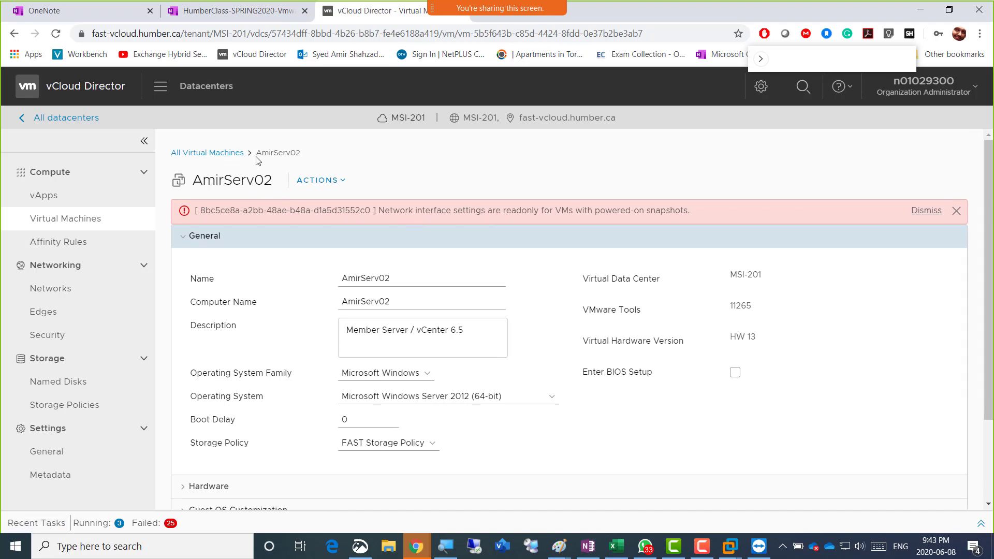
Check AmirServ02's Actions menu without running anything, then reload the details page
left_click(336, 183)
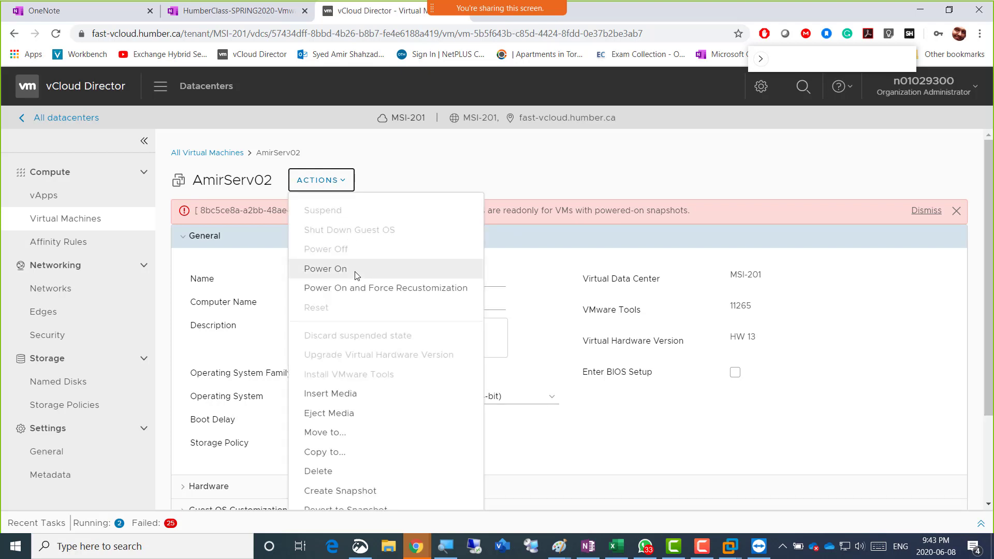
left_click(350, 135)
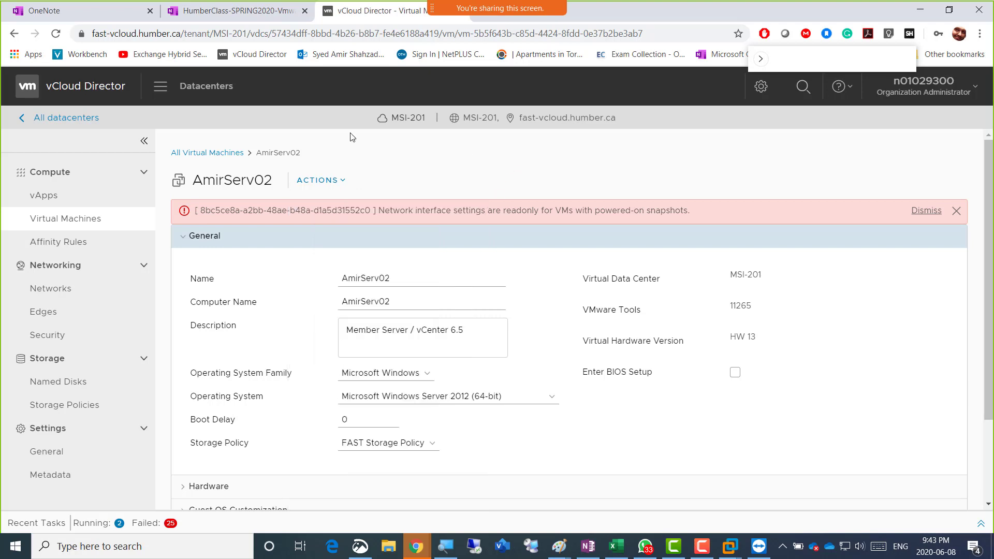
left_click(55, 33)
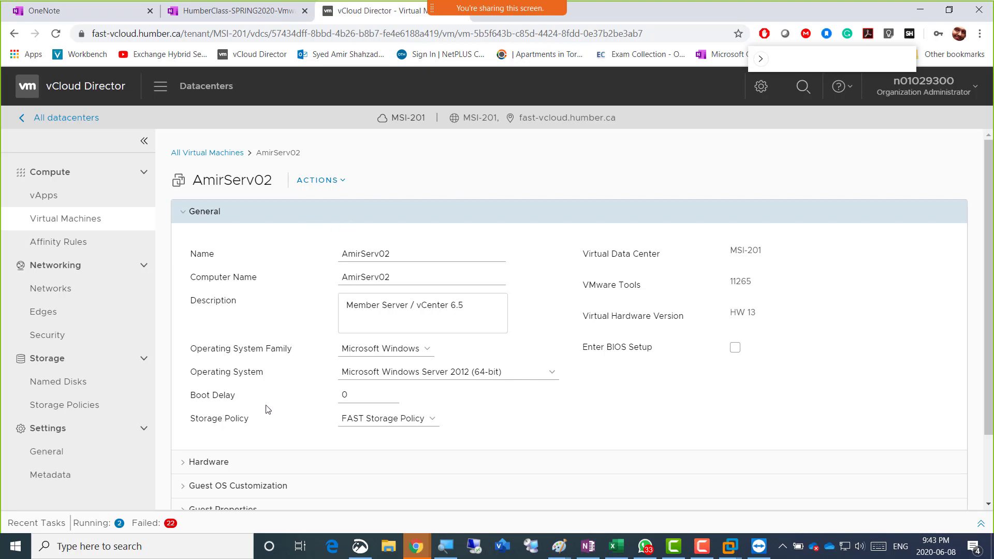
Under Hardware, set the NIC IP mode to Static - Manual with 10.118.78.38 and save
scroll(219, 386, "down", 2)
left_click(211, 381)
scroll(389, 410, "down", 3)
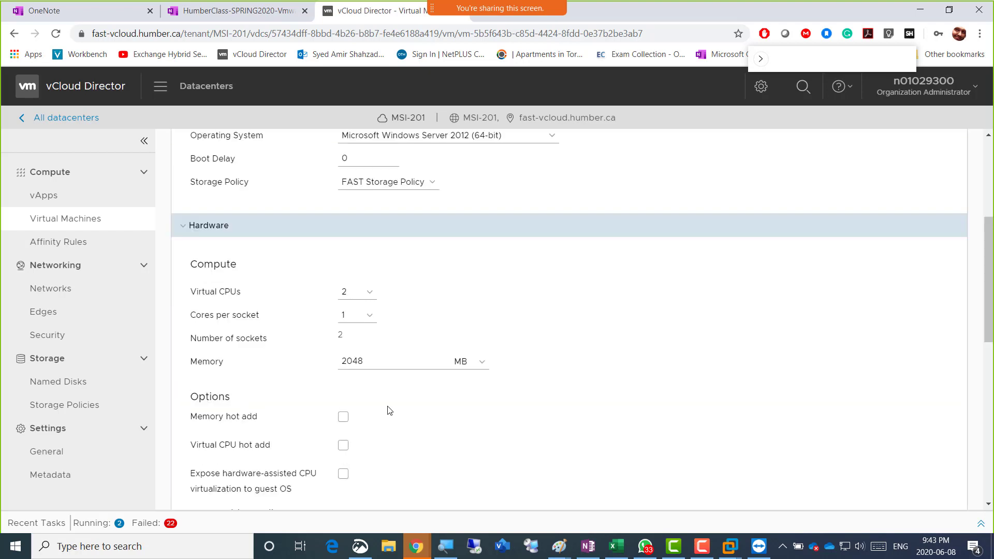
scroll(399, 393, "down", 4)
scroll(440, 300, "down", 1)
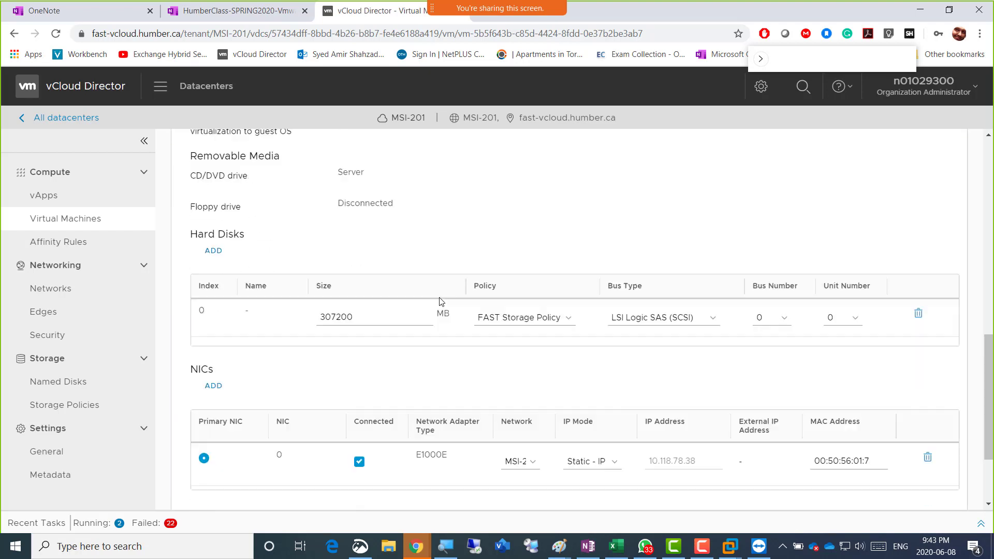
scroll(439, 301, "down", 1)
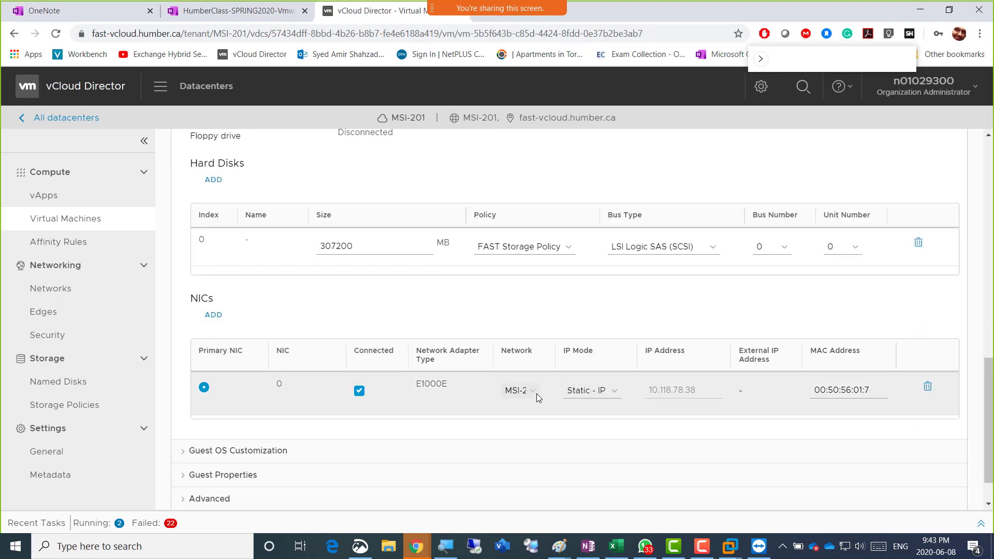
left_click(611, 390)
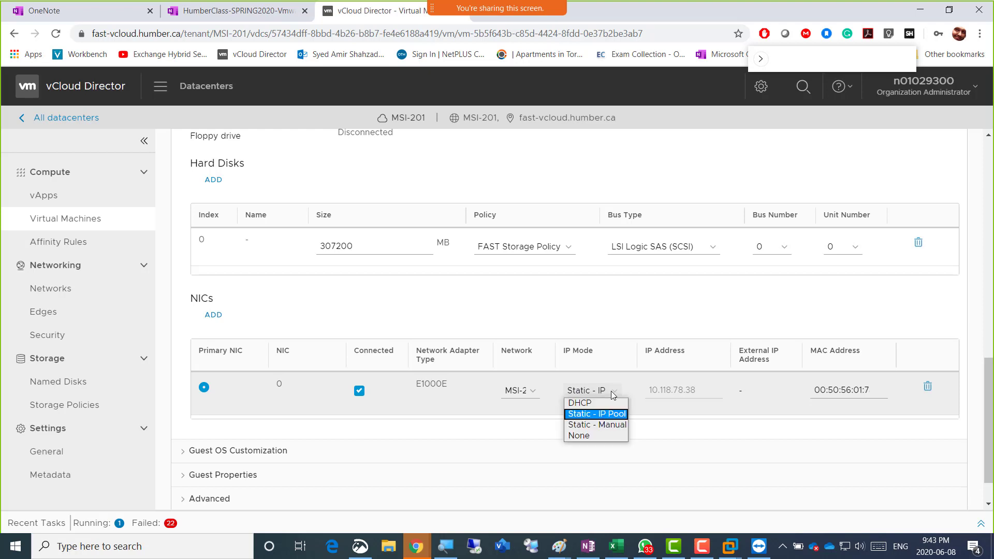
left_click(606, 428)
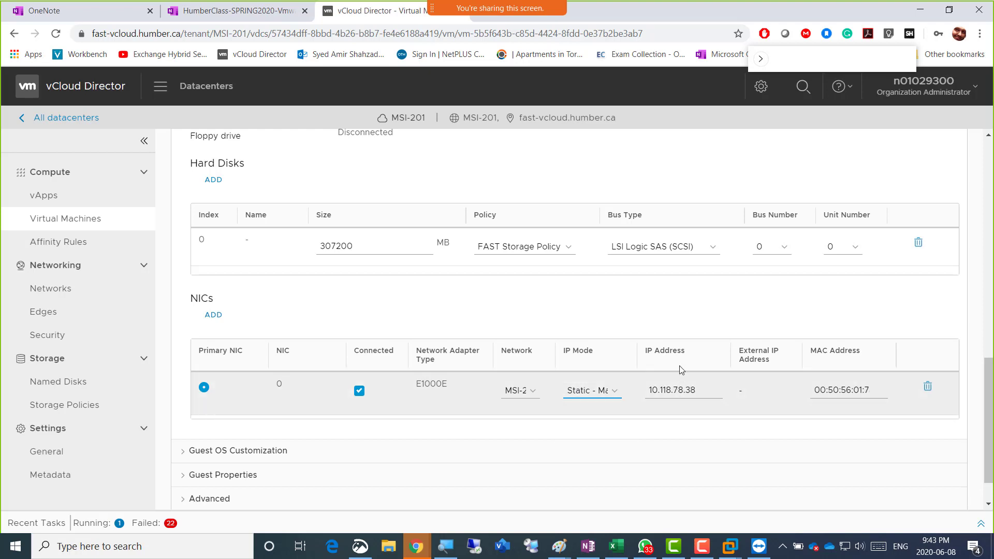
left_click(658, 302)
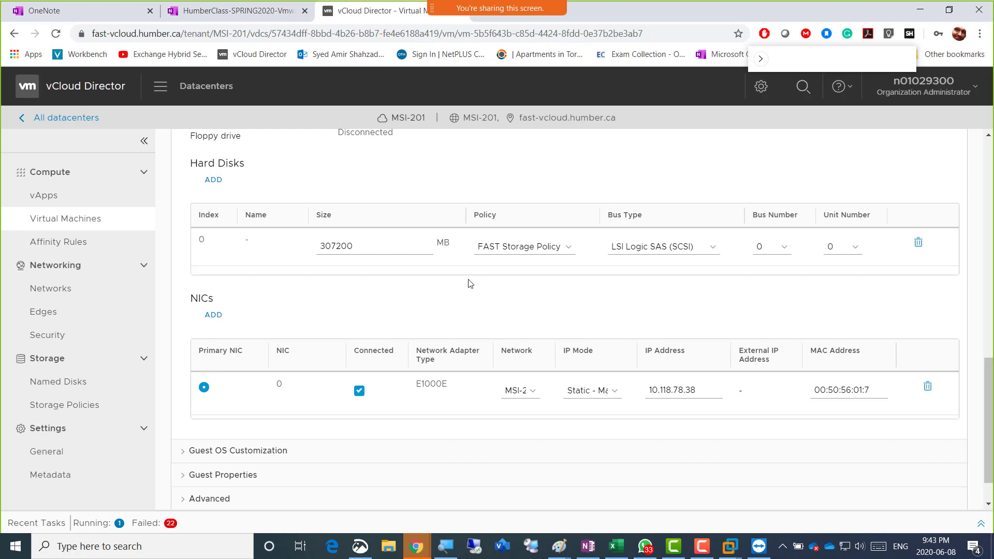
scroll(427, 282, "up", 7)
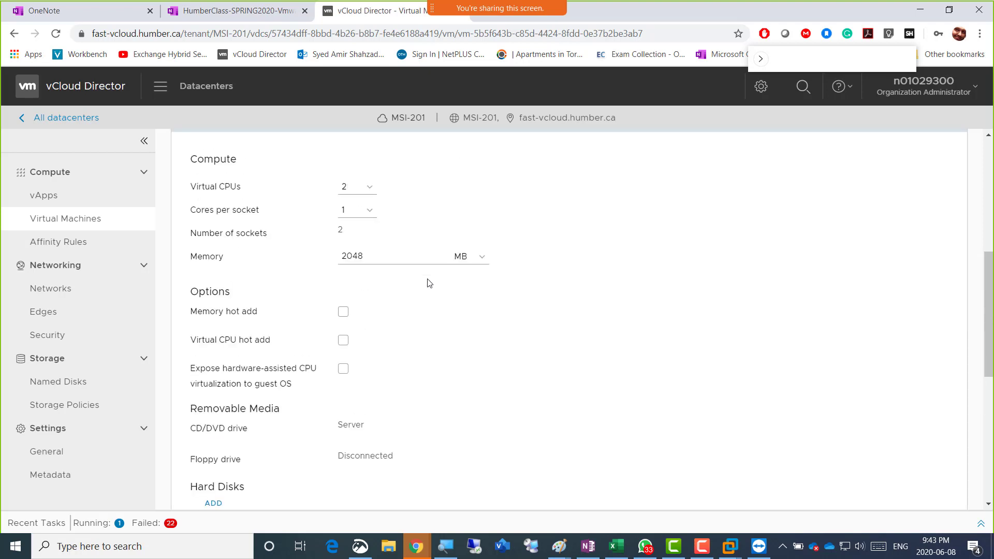
scroll(428, 282, "down", 8)
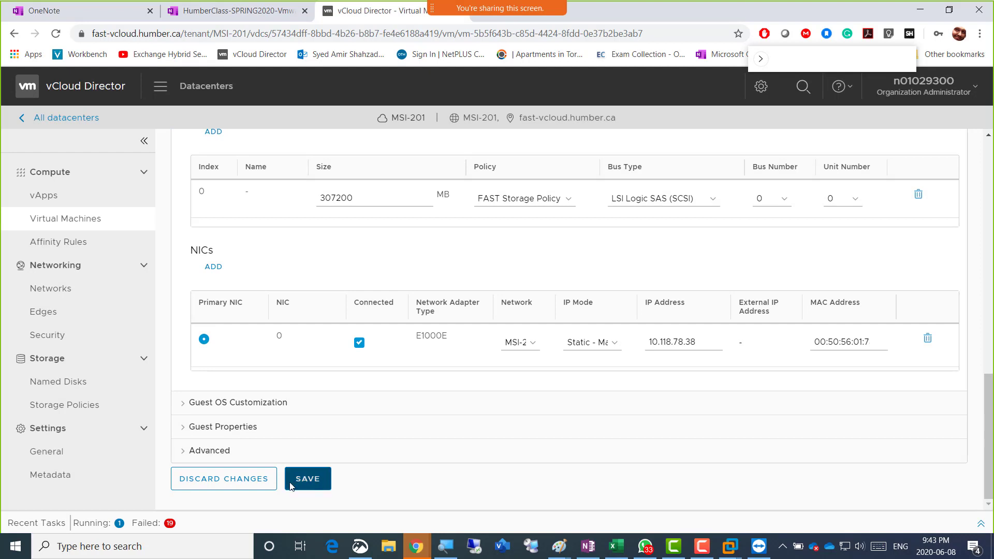
left_click(305, 484)
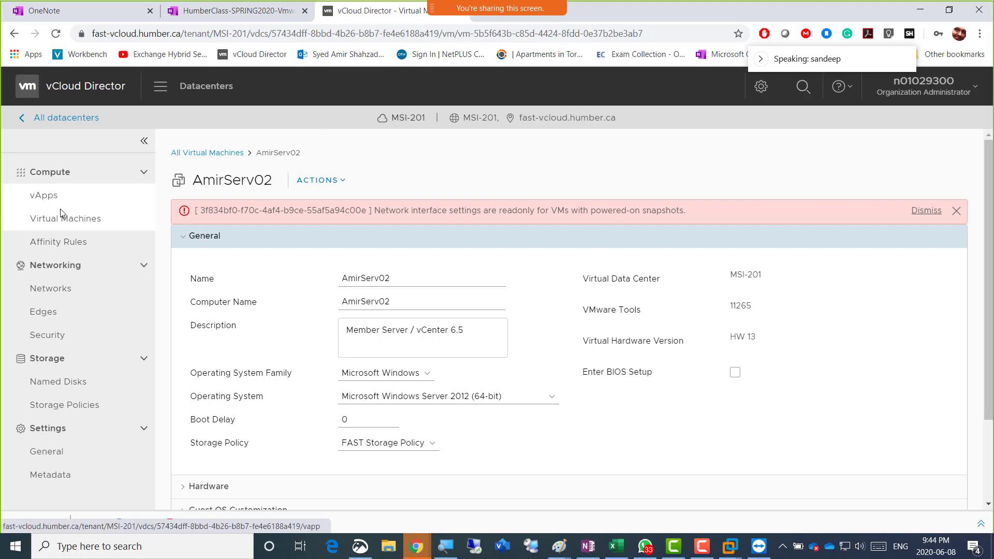
Filter the Virtual Machines list by the name 'ami'
left_click(54, 220)
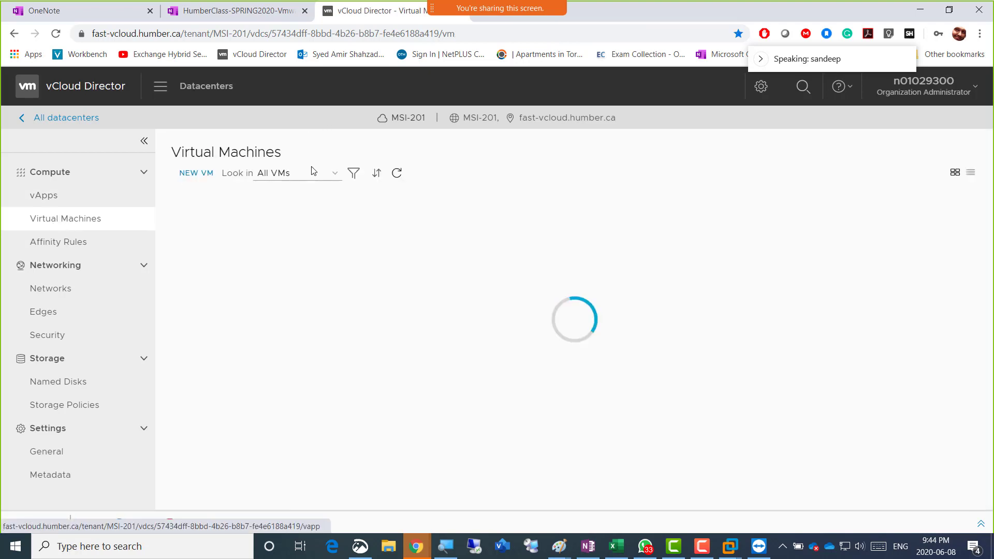
left_click(353, 173)
left_click(550, 202)
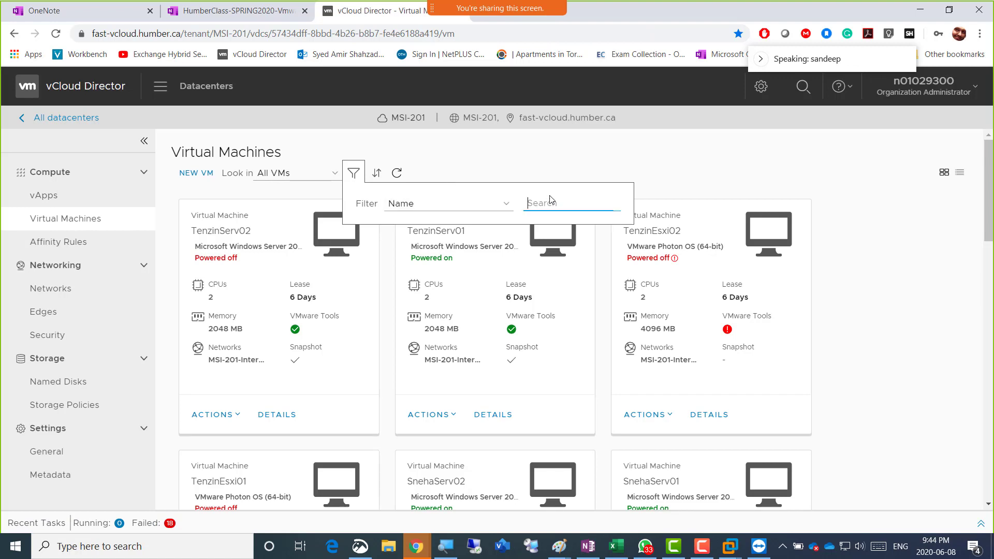
type("amir")
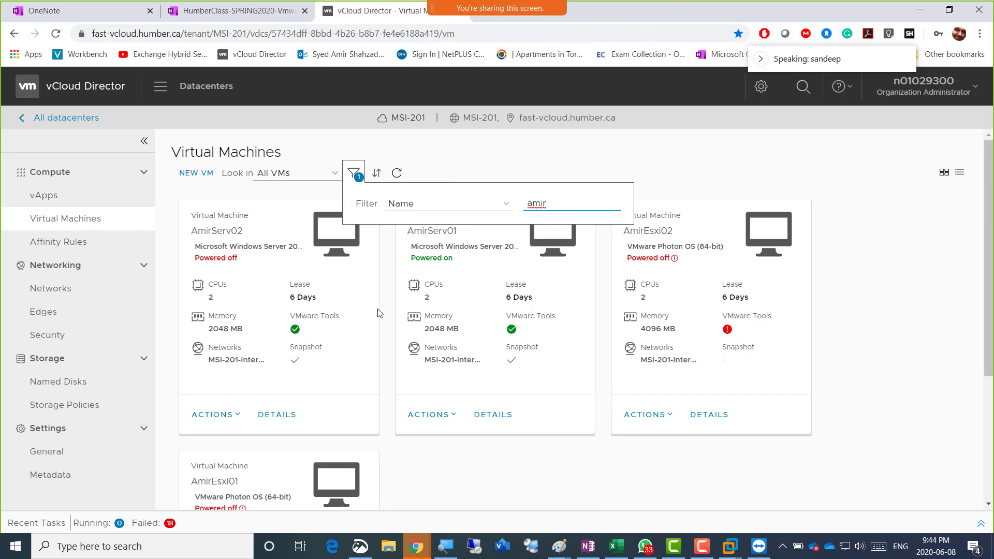
Remove AmirServ02's snapshot and confirm
left_click(237, 416)
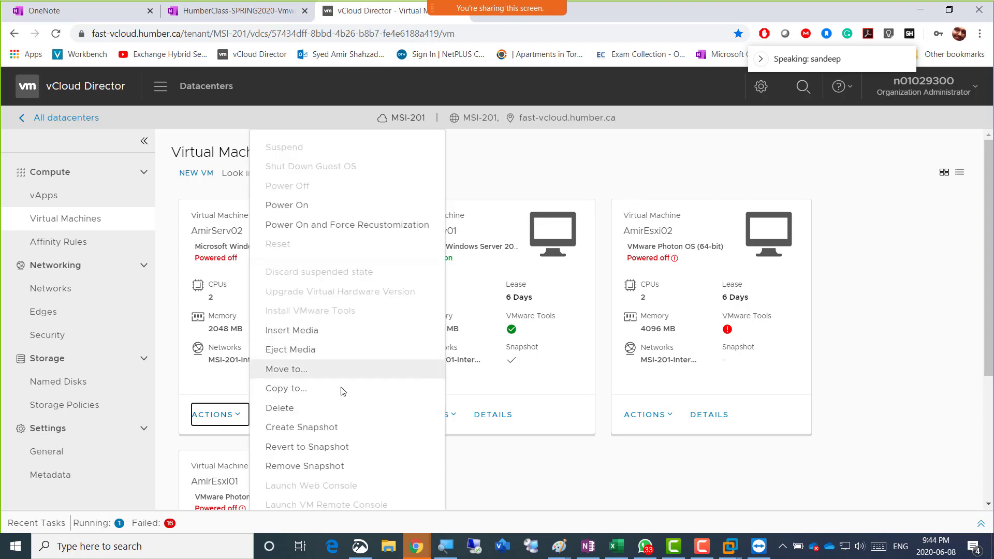
left_click(315, 467)
left_click(644, 335)
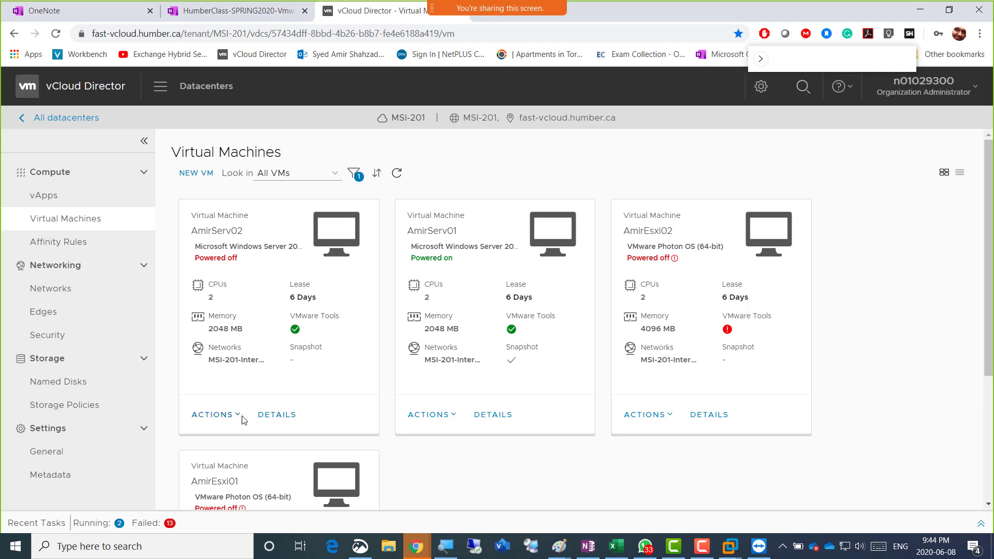
Open AmirServ02's details and save its NIC as Static - Manual with address 10.118.78.38
left_click(276, 414)
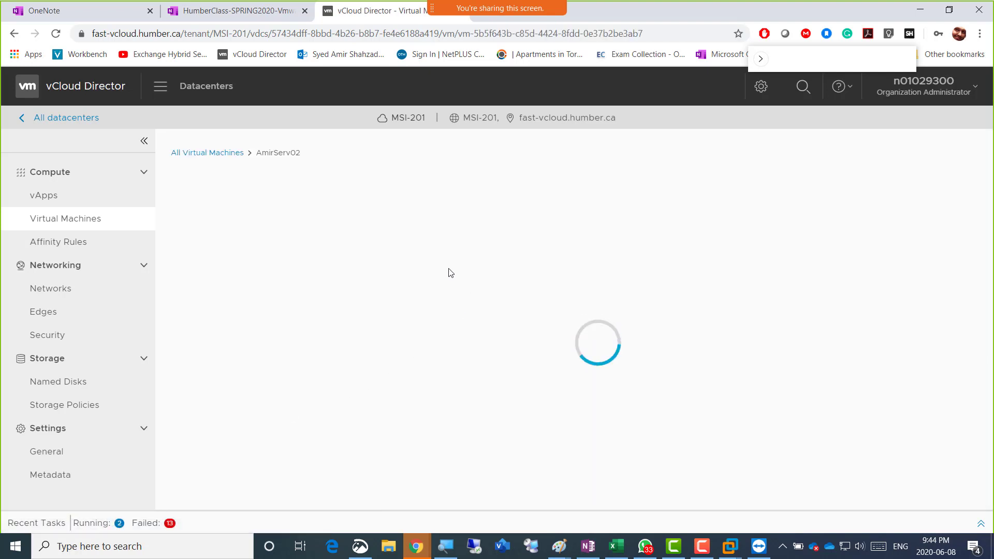
scroll(559, 381, "down", 2)
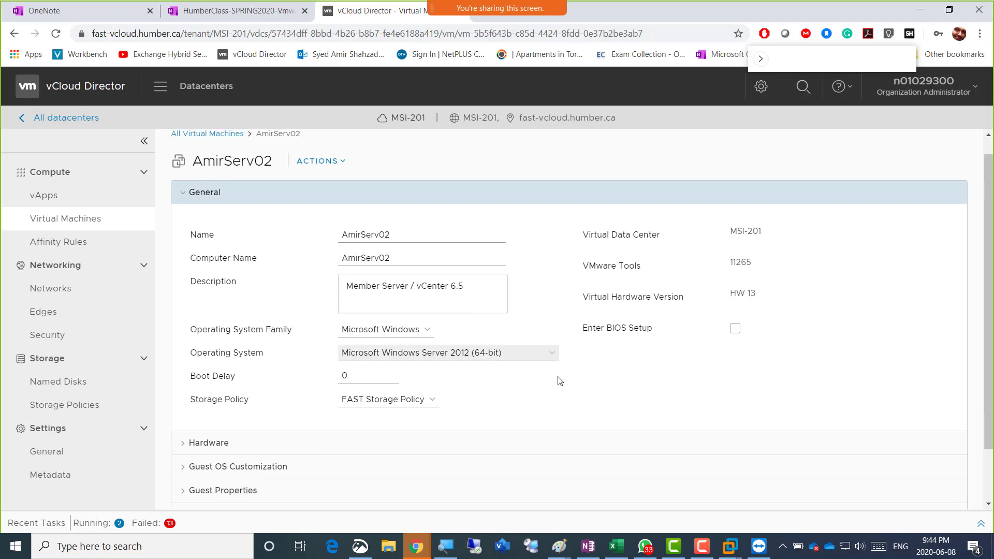
left_click(215, 380)
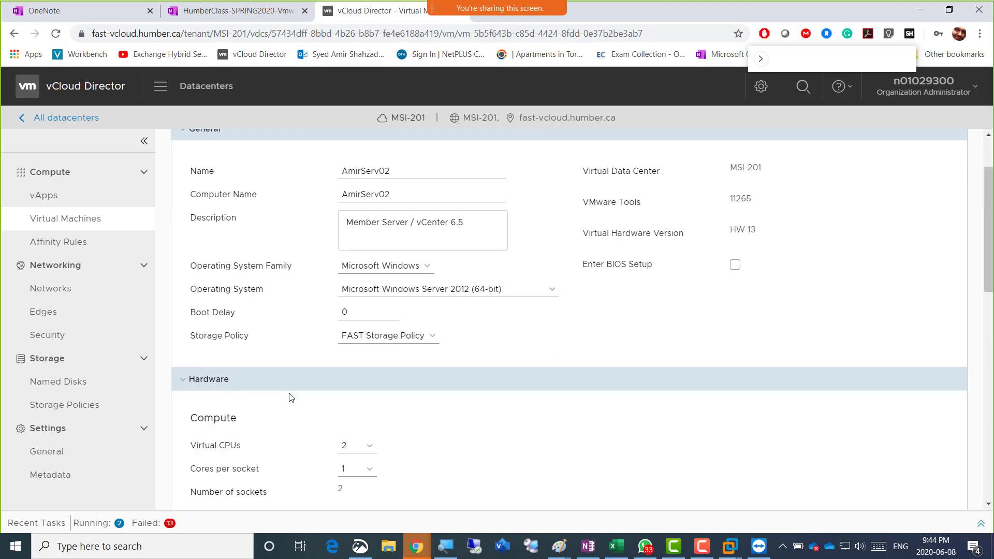
scroll(414, 448, "down", 6)
scroll(404, 341, "up", 3)
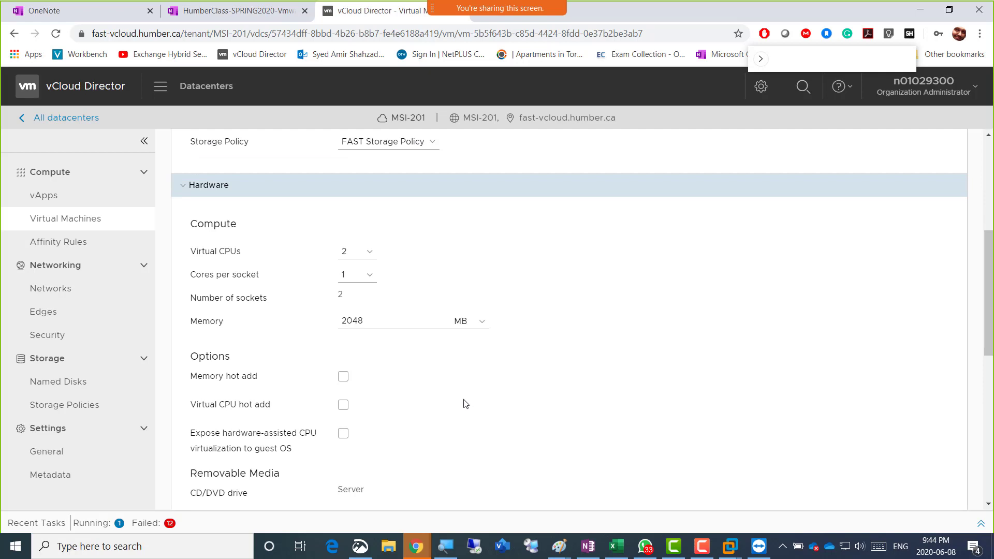
scroll(452, 401, "down", 3)
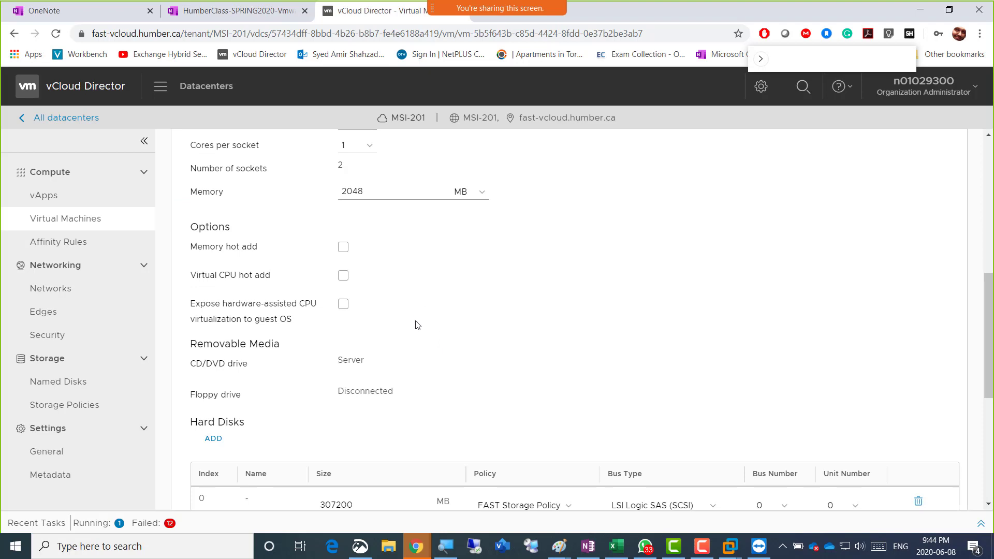
scroll(422, 334, "down", 5)
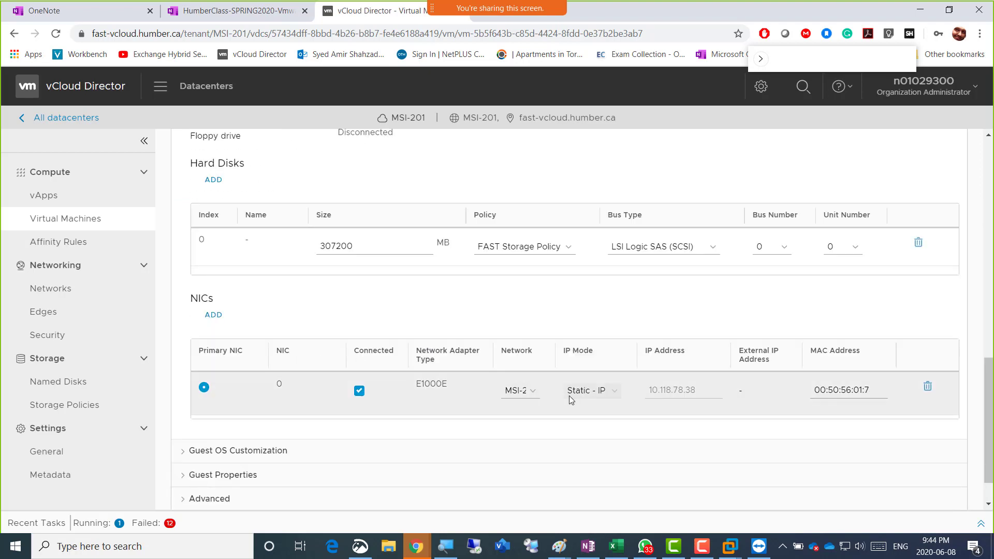
left_click(612, 403)
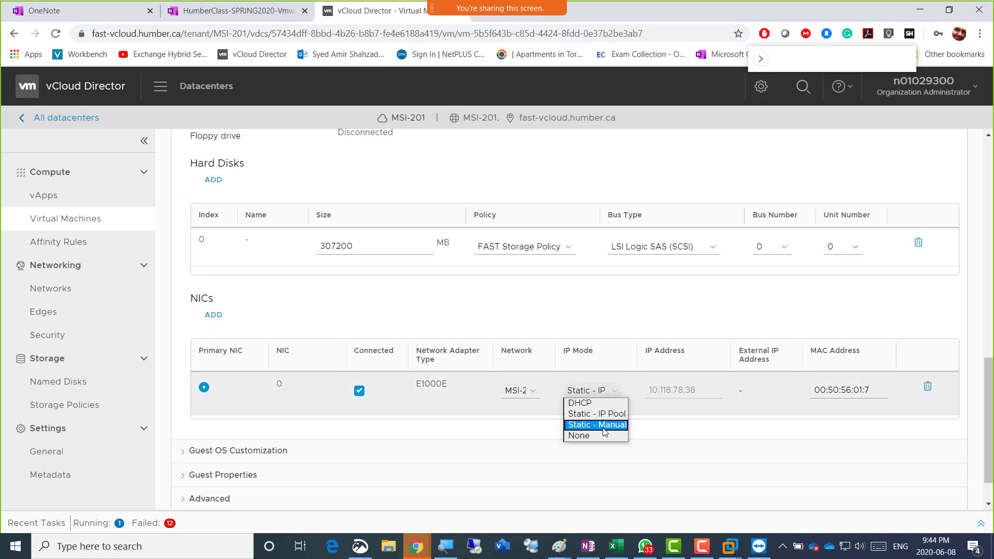
left_click(595, 424)
scroll(418, 436, "down", 1)
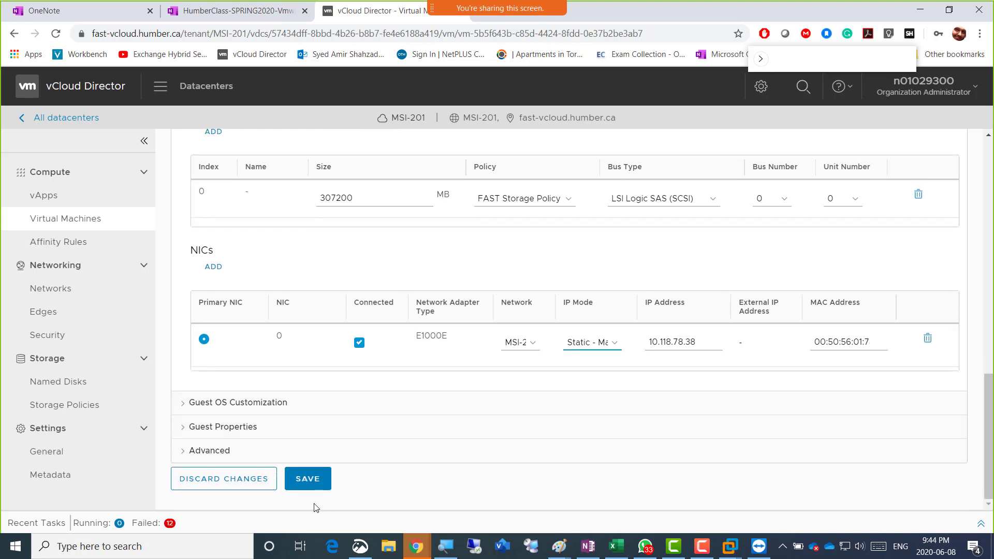
left_click(309, 477)
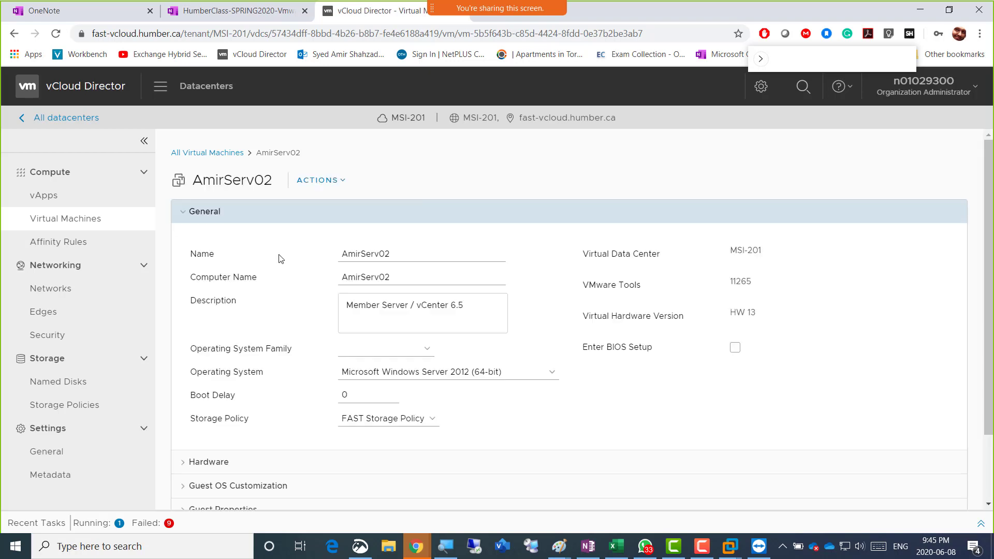
scroll(280, 258, "down", 2)
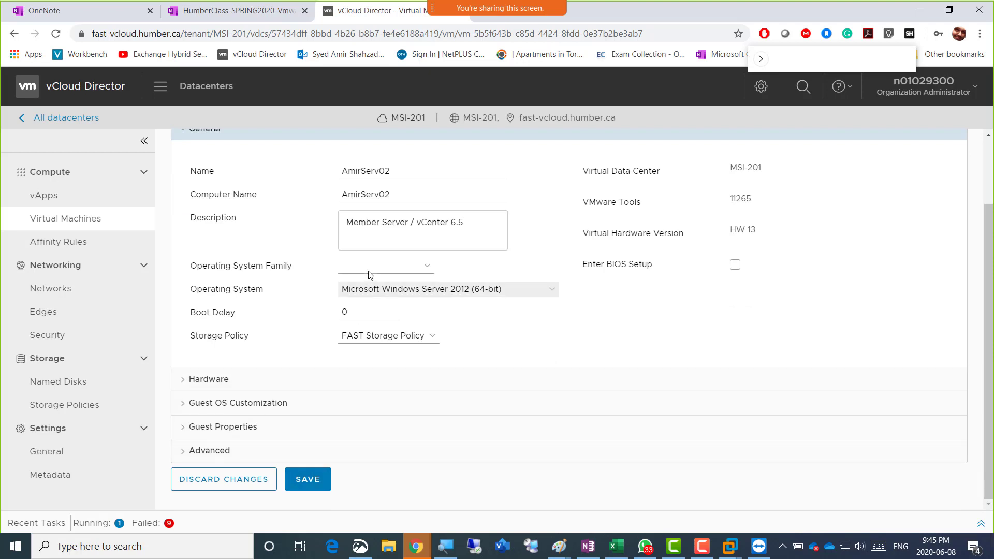
scroll(273, 206, "up", 2)
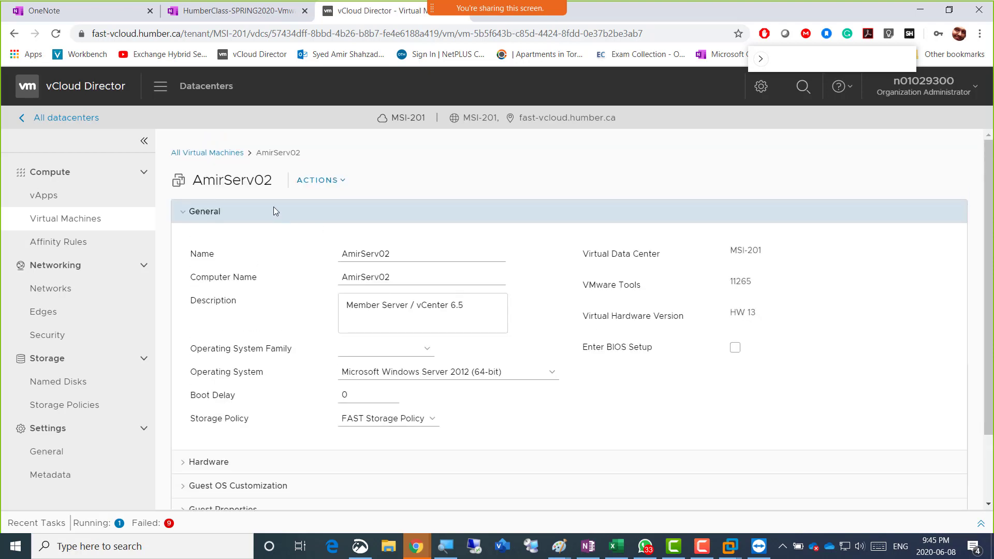
Filter the full virtual machine list by the name 'Ami'
left_click(185, 155)
left_click(351, 175)
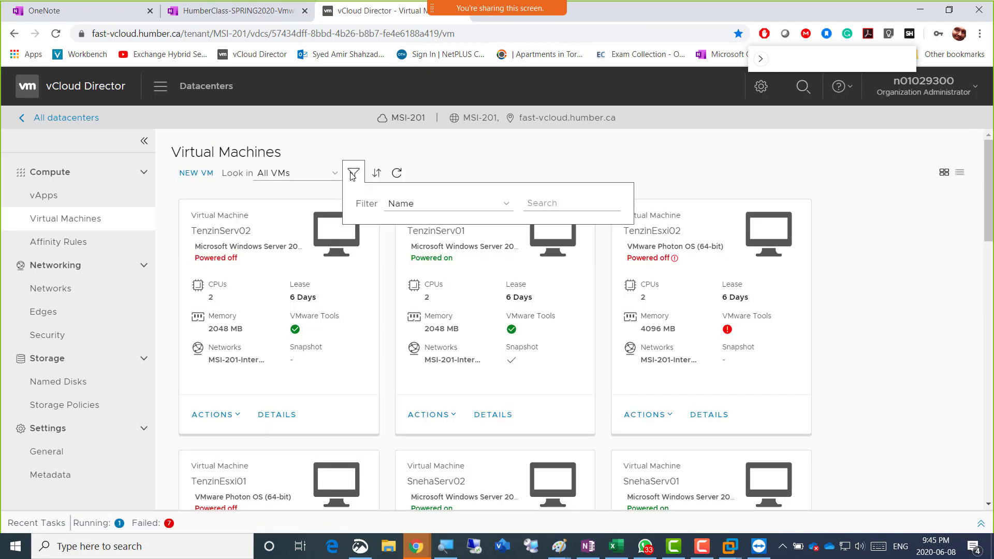
left_click(551, 208)
type("Amir")
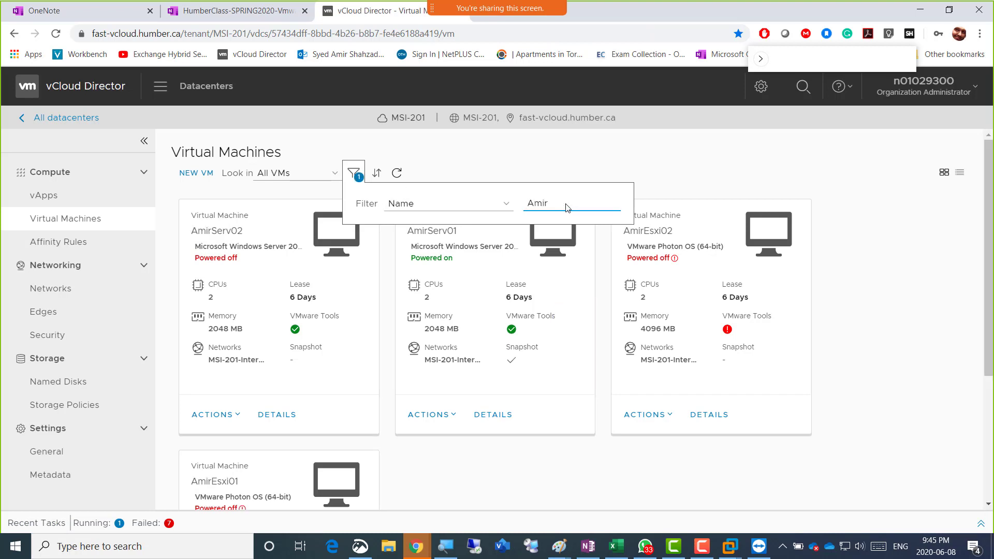
Power on AmirServ02 from its actions menu
left_click(239, 414)
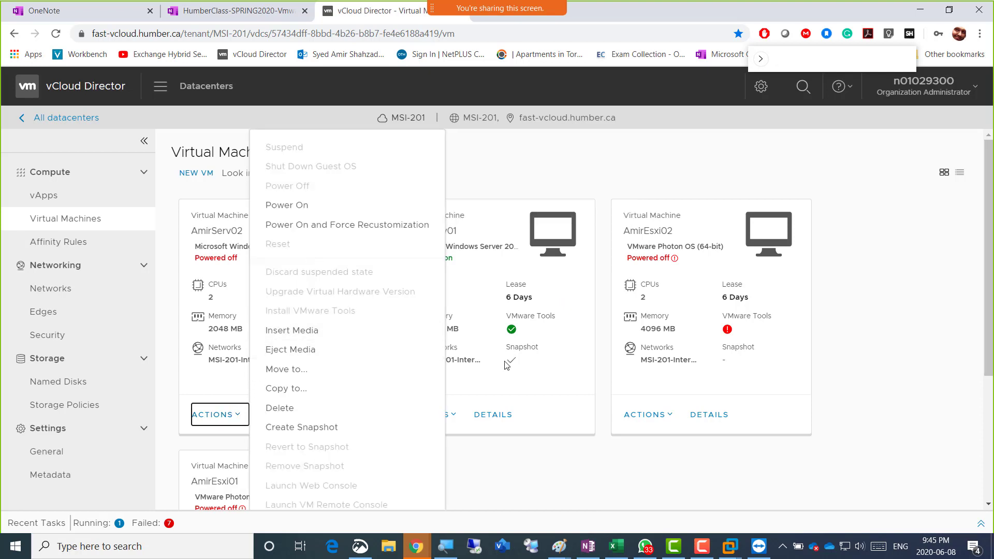
left_click(299, 204)
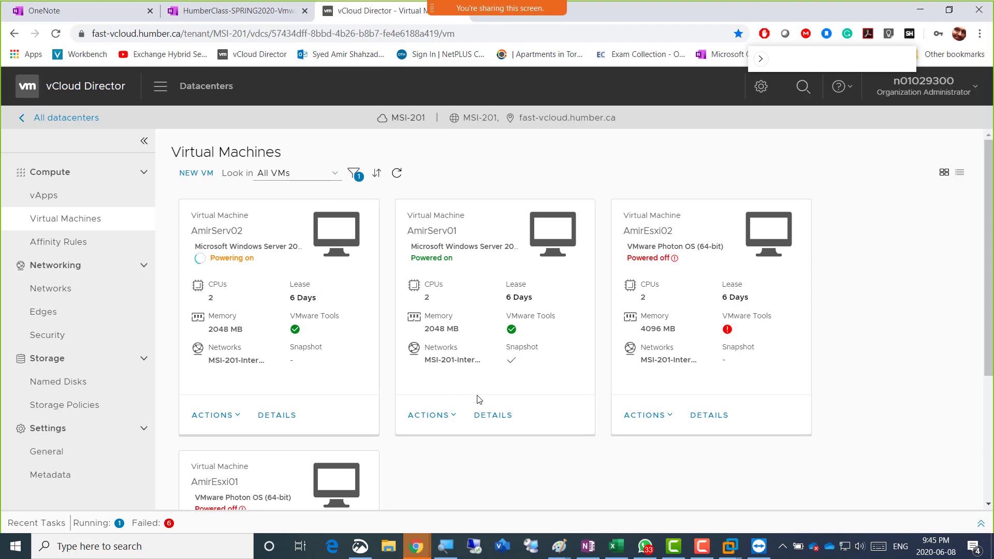
left_click(453, 416)
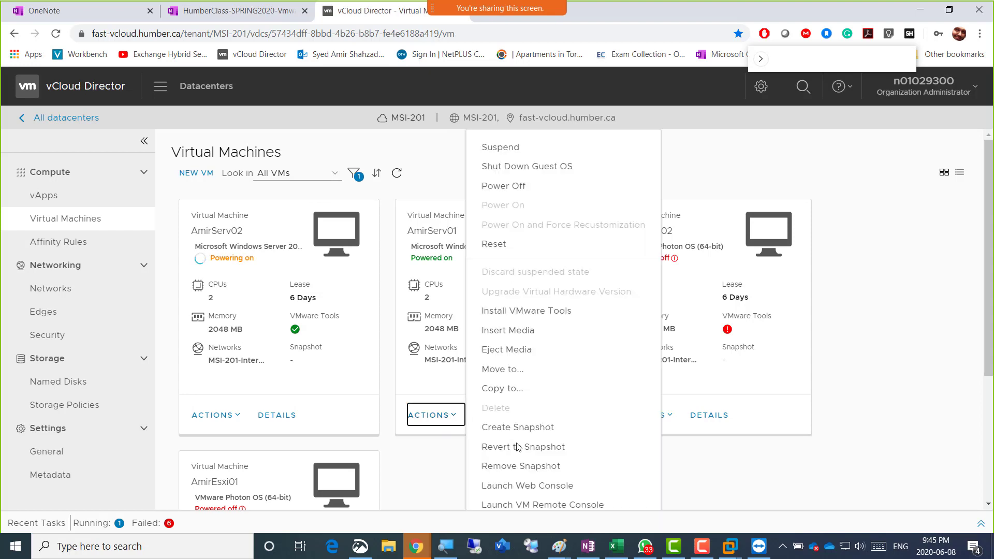
Remove AmirServ01's snapshot and confirm with OK
left_click(534, 466)
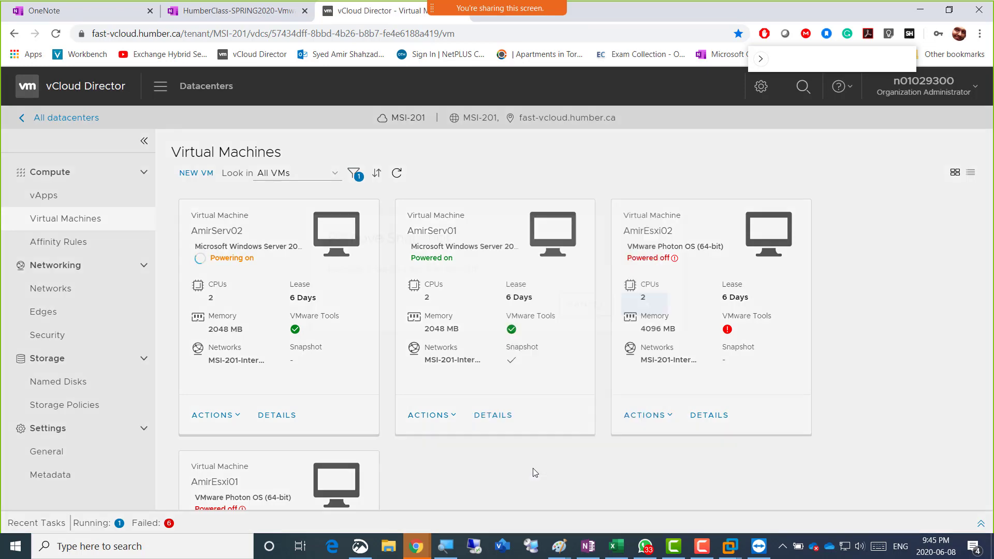
left_click(639, 336)
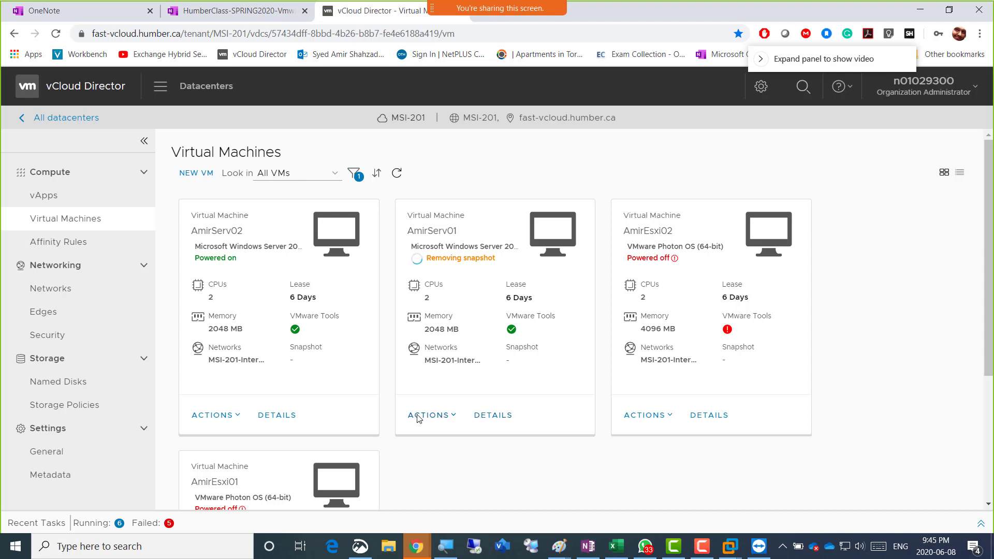
left_click(449, 418)
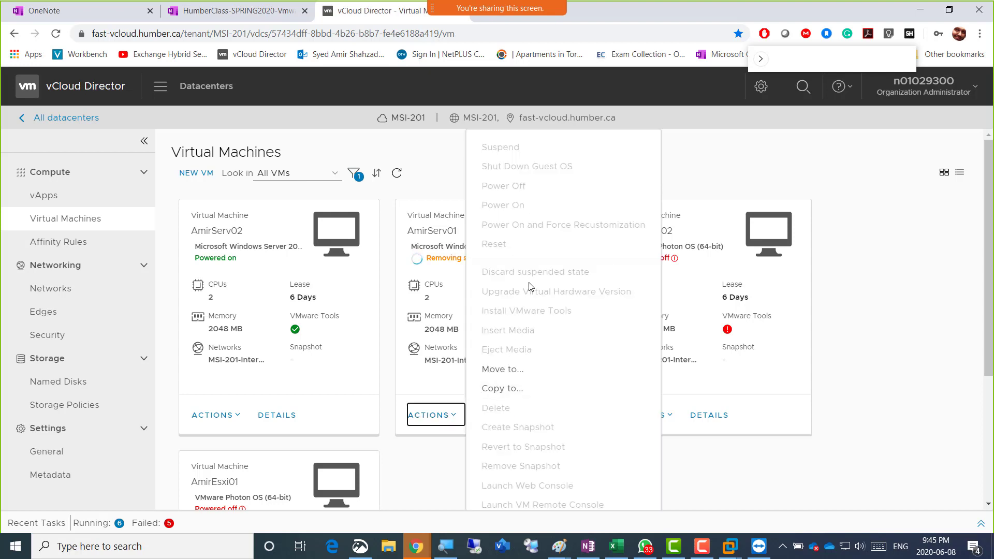
left_click(765, 482)
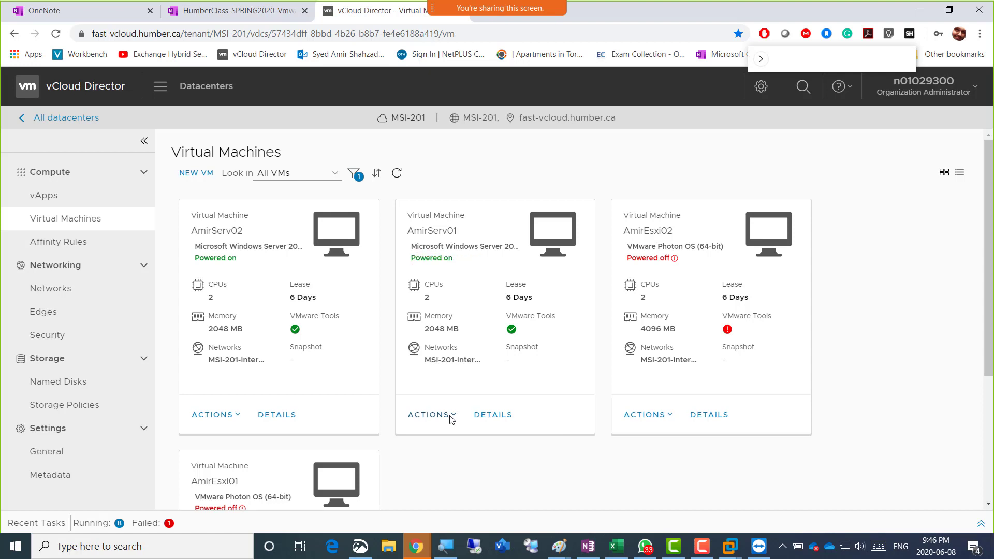
Power off AmirServ01 and confirm the prompt
left_click(452, 418)
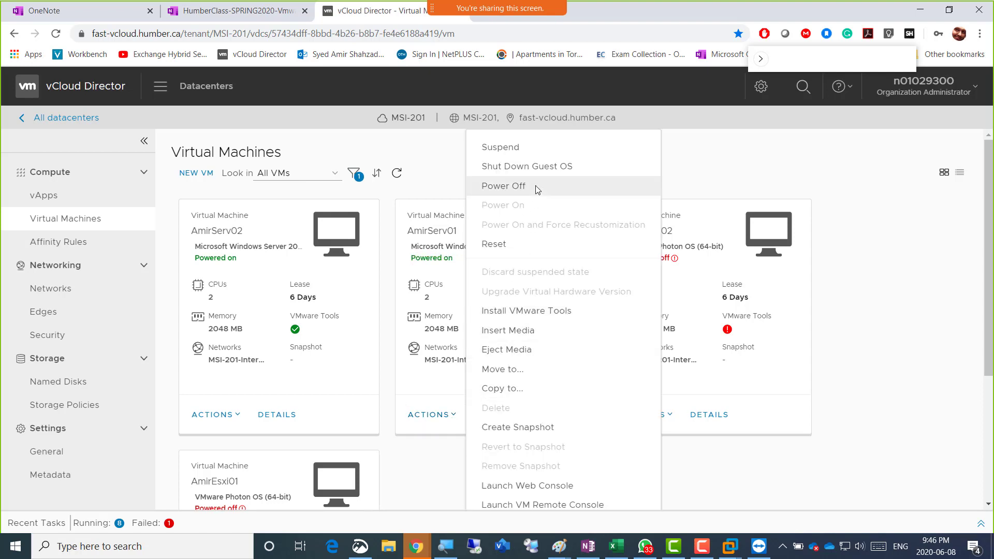
left_click(536, 190)
left_click(639, 333)
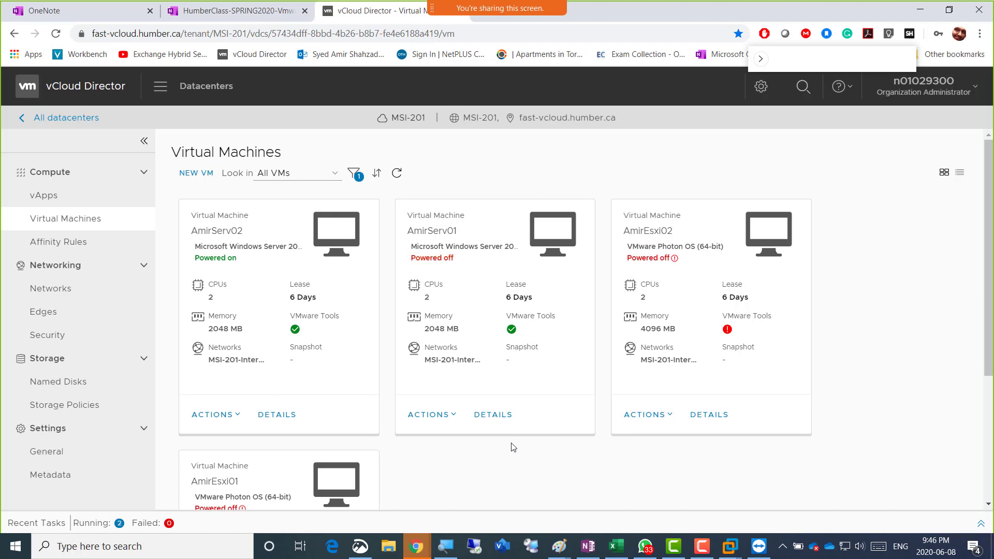
In AmirServ01's hardware details, switch the NIC IP mode to Static - Manual and save
left_click(481, 418)
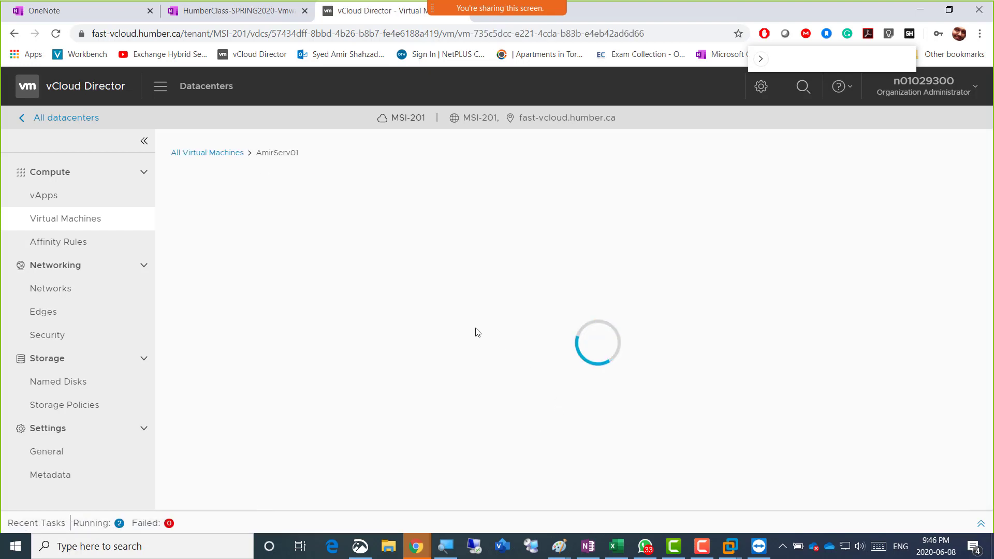
scroll(550, 378, "down", 1)
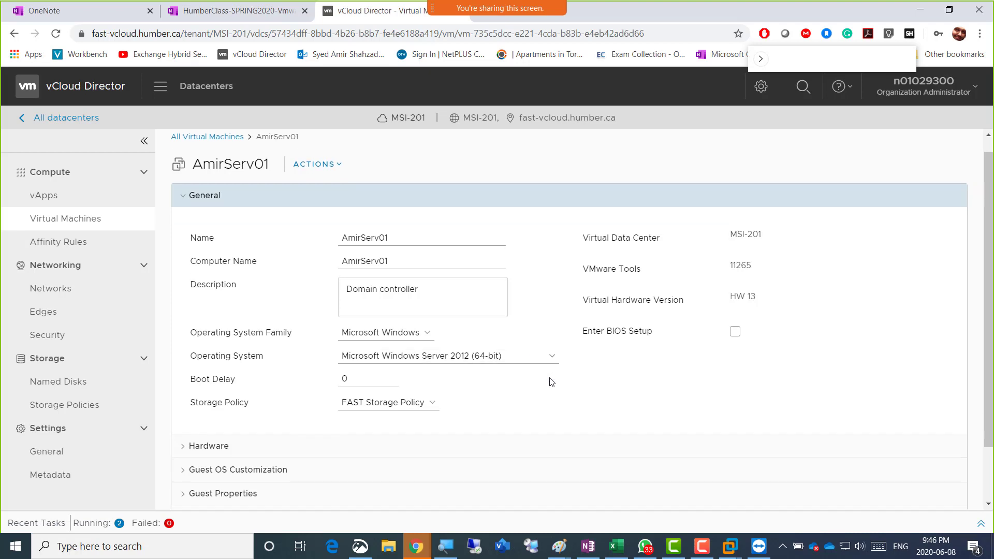
scroll(550, 382, "down", 3)
left_click(213, 377)
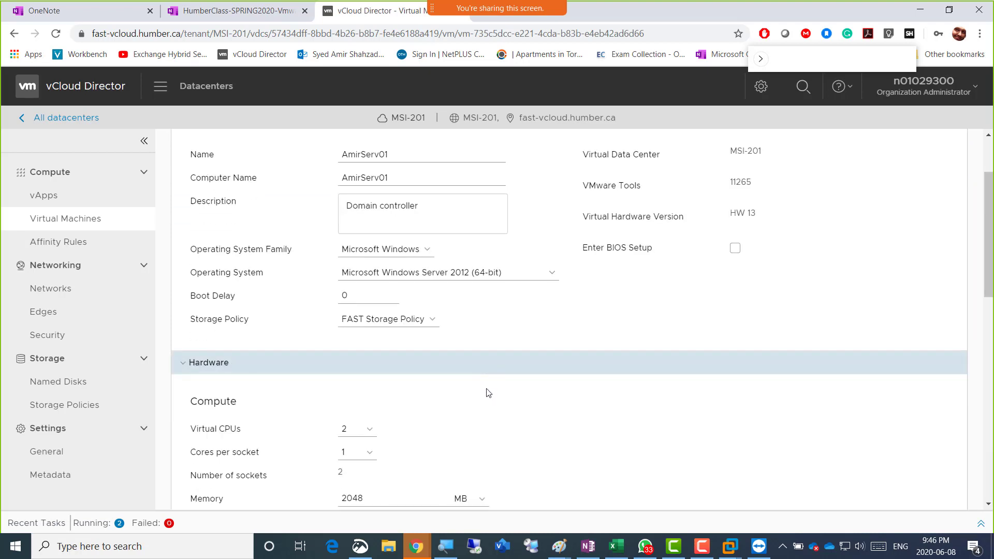
scroll(487, 393, "down", 12)
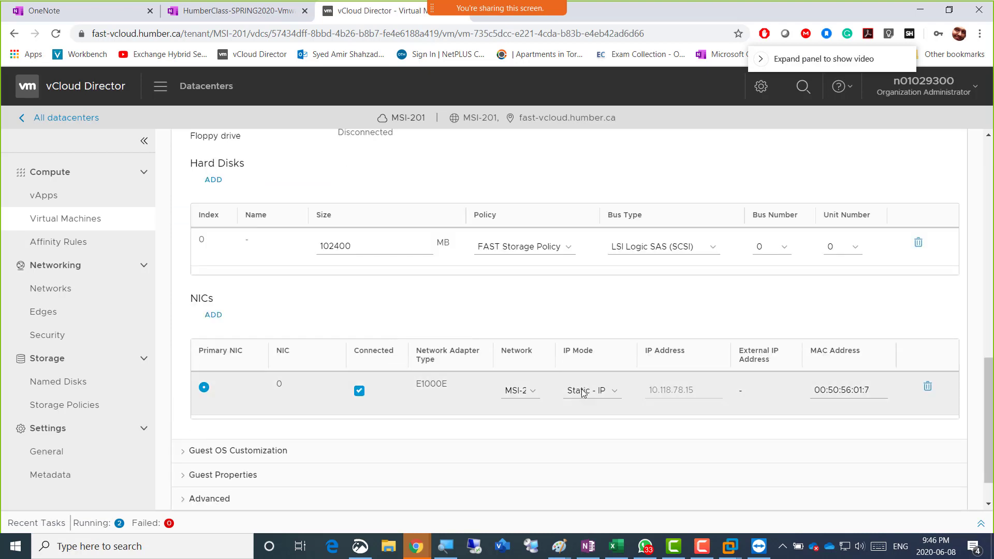
left_click(603, 392)
left_click(613, 423)
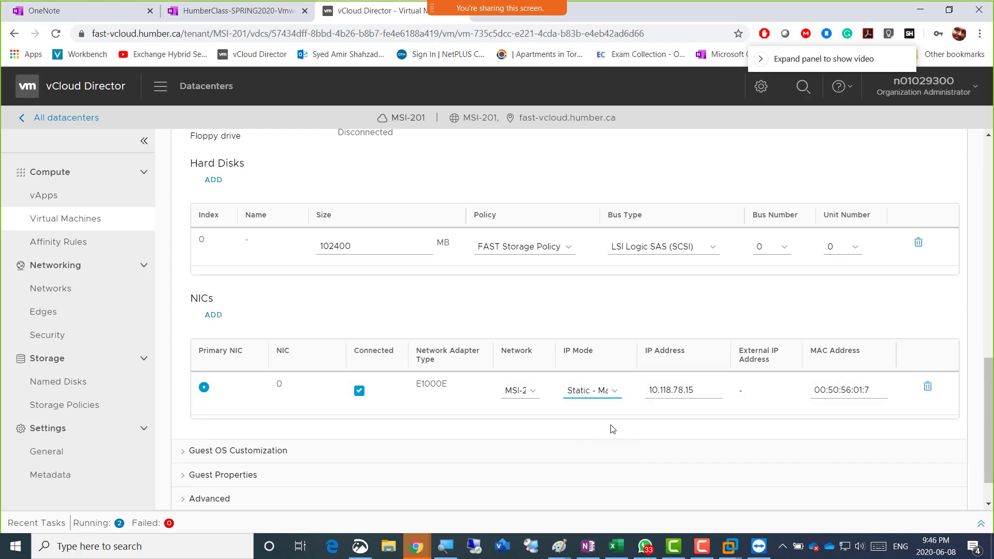
scroll(487, 445, "down", 2)
left_click(316, 481)
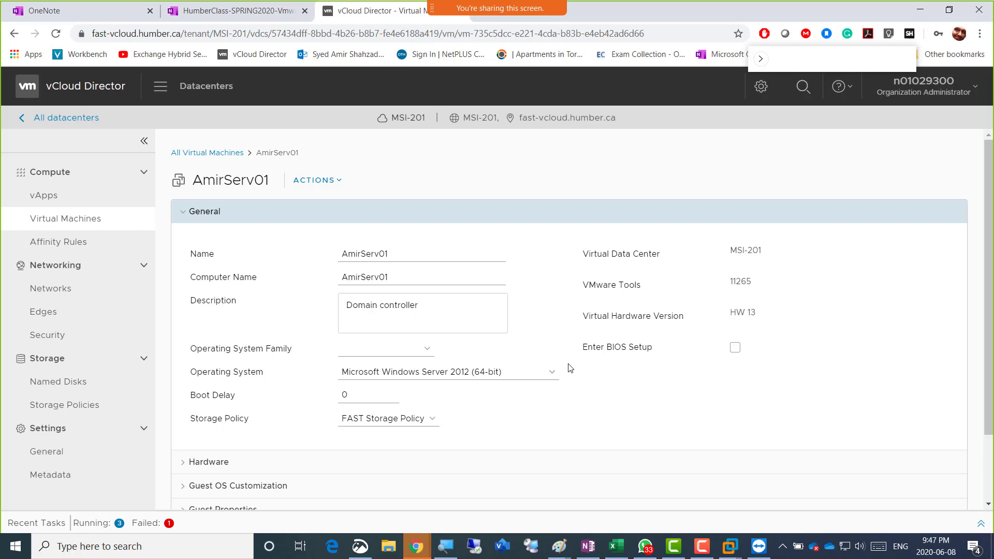
Set AmirServ01's NIC to Static - Manual with address 10.118.78.15 and save
scroll(569, 367, "down", 2)
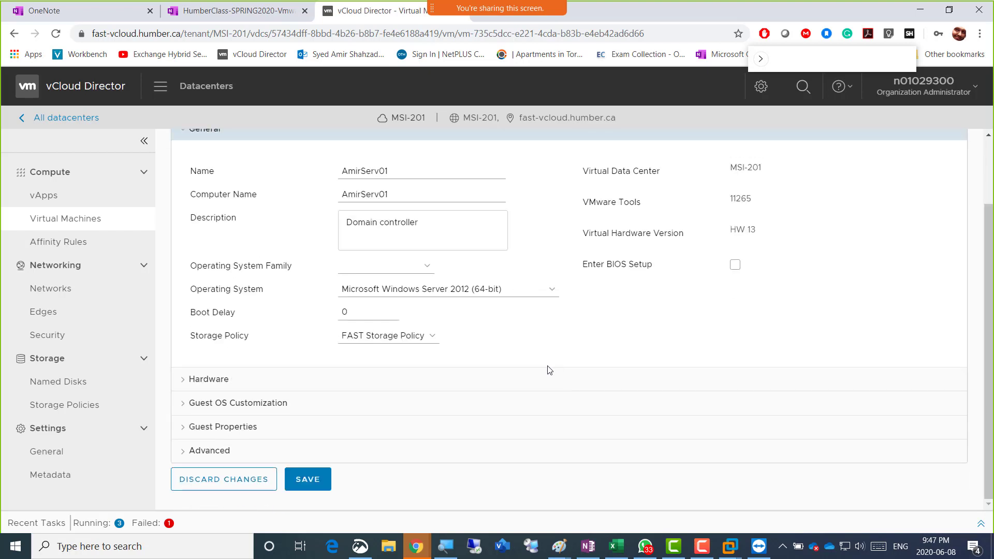
scroll(294, 386, "up", 2)
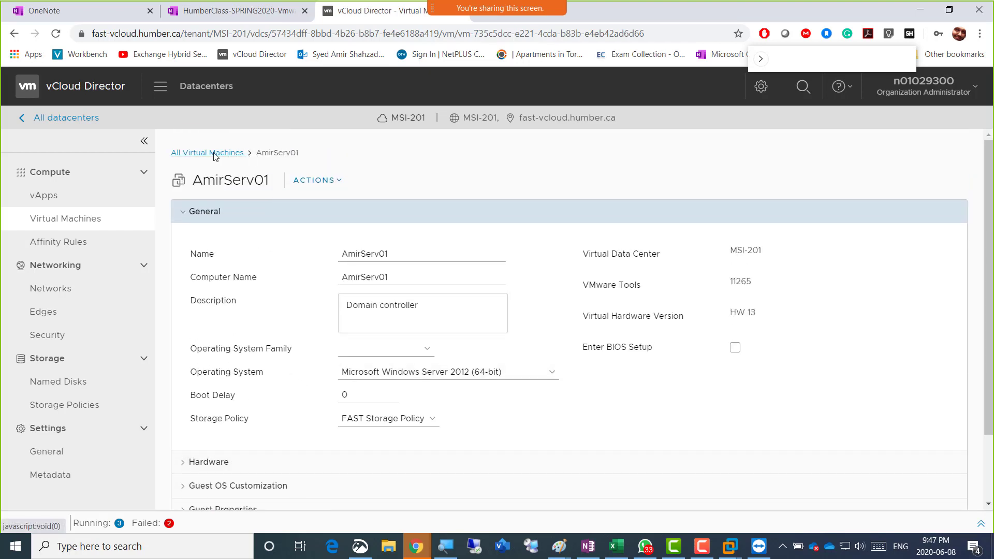
scroll(254, 418, "down", 2)
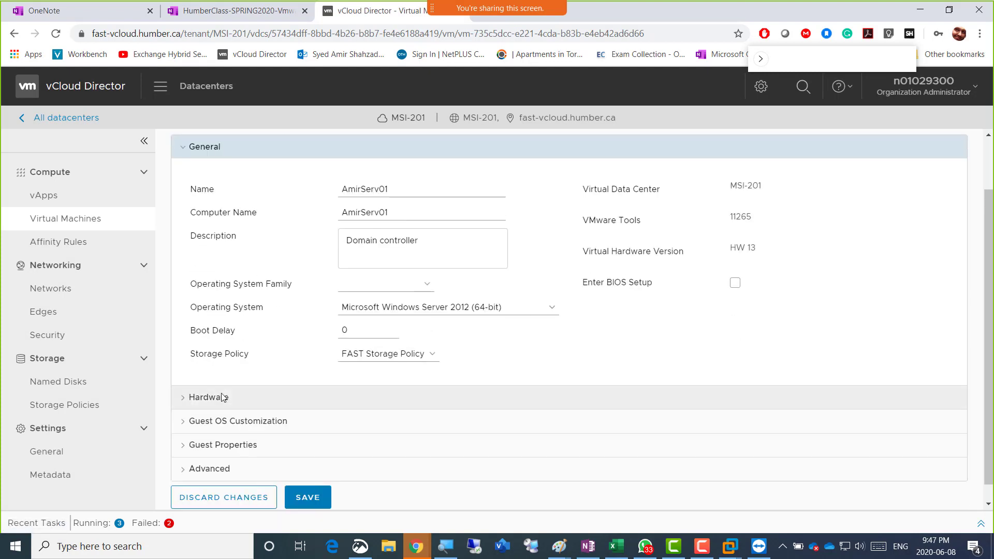
left_click(223, 397)
scroll(237, 414, "down", 8)
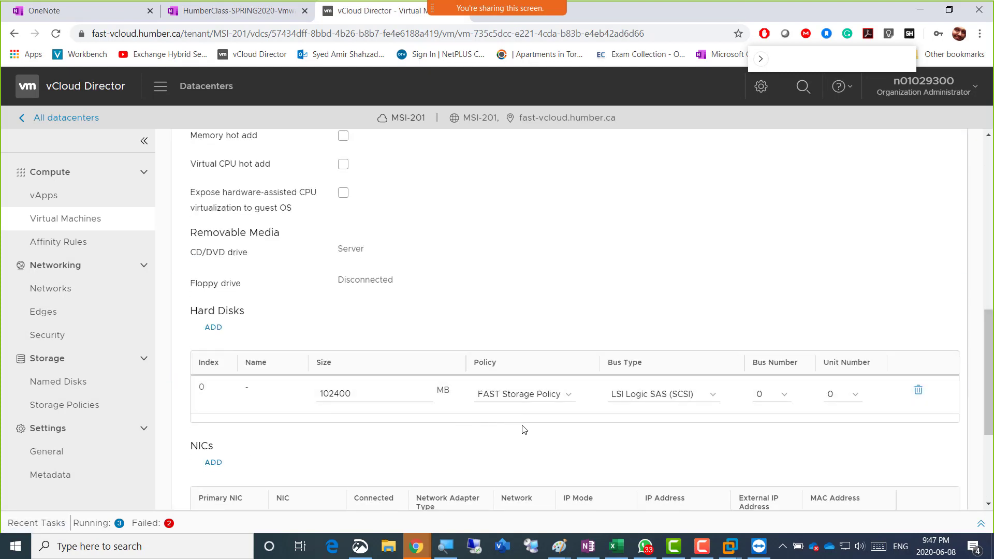
scroll(523, 430, "down", 3)
left_click(614, 345)
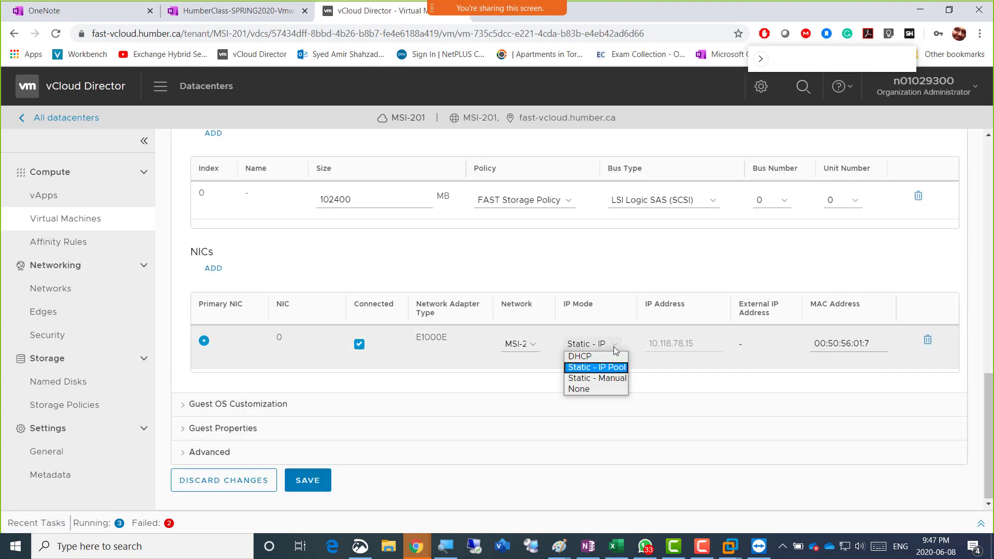
left_click(610, 378)
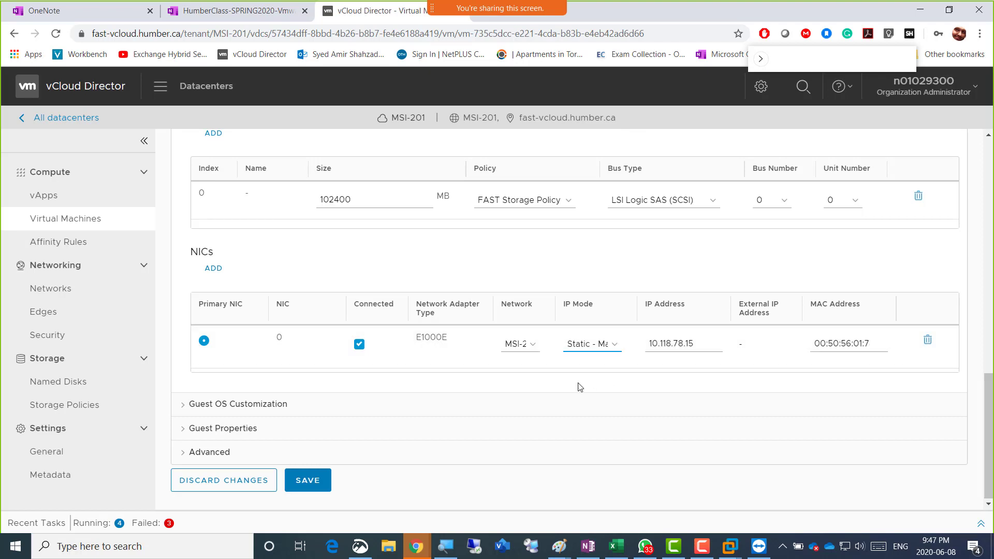
left_click(309, 481)
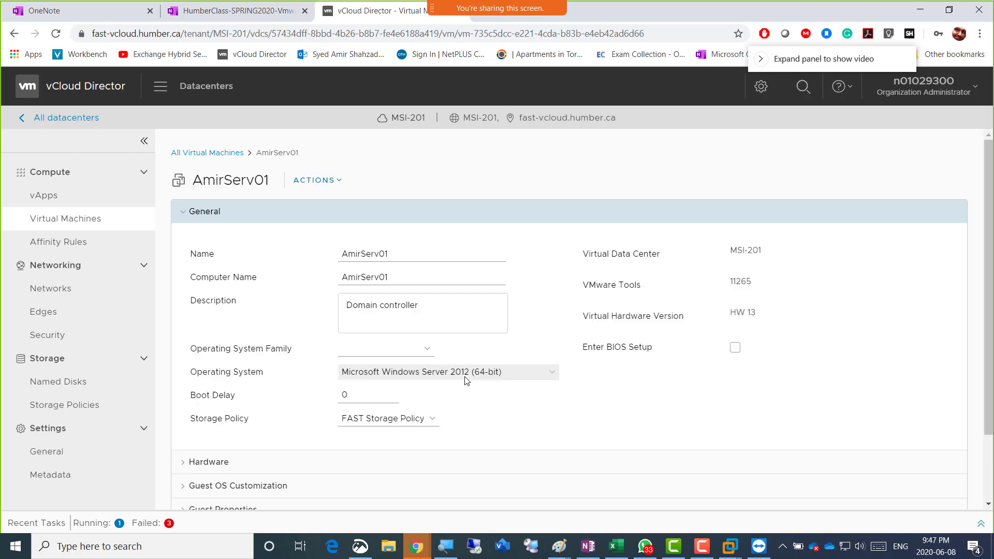
Reapply Static - Manual IP mode on AmirServ01's NIC and save again
scroll(506, 343, "down", 2)
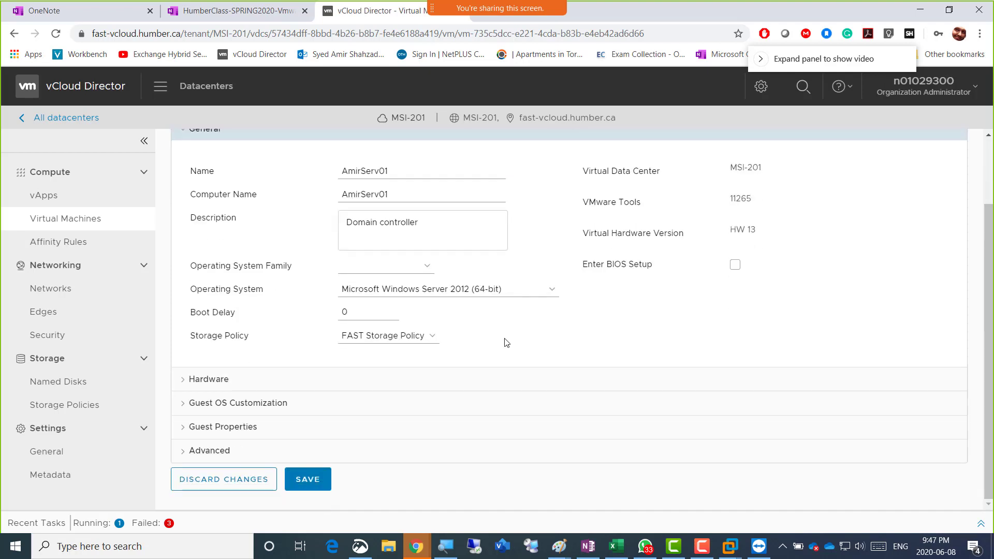
left_click(466, 380)
scroll(466, 380, "down", 5)
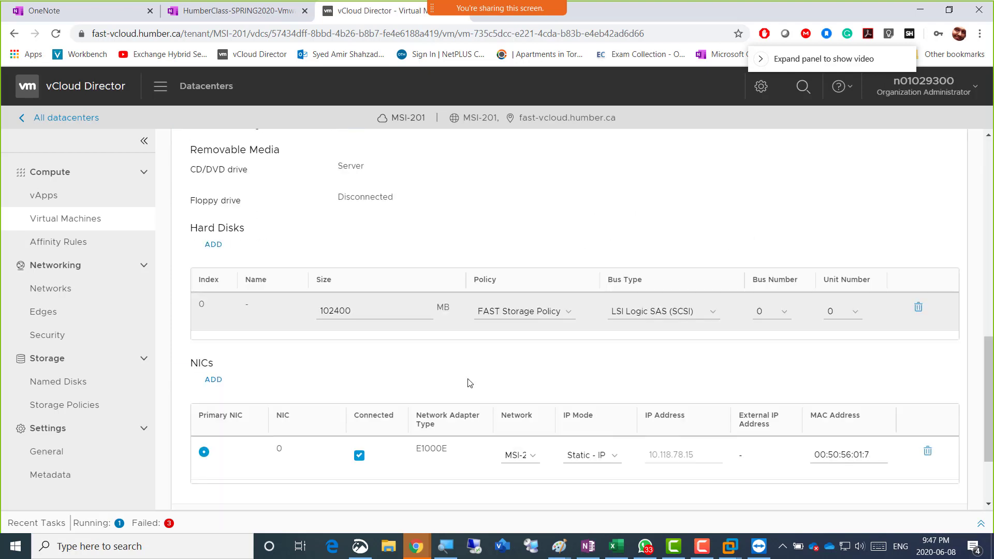
scroll(621, 440, "down", 3)
left_click(610, 344)
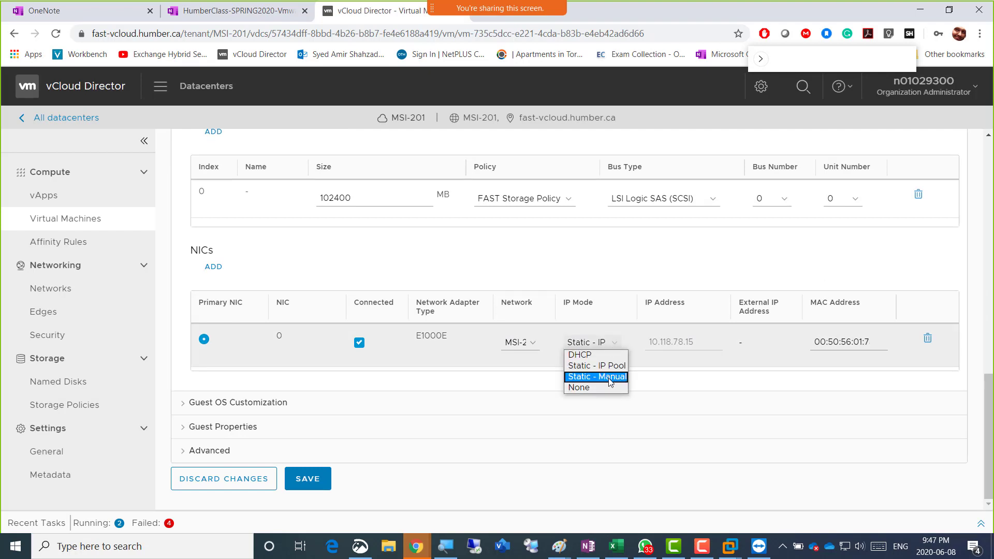
left_click(609, 378)
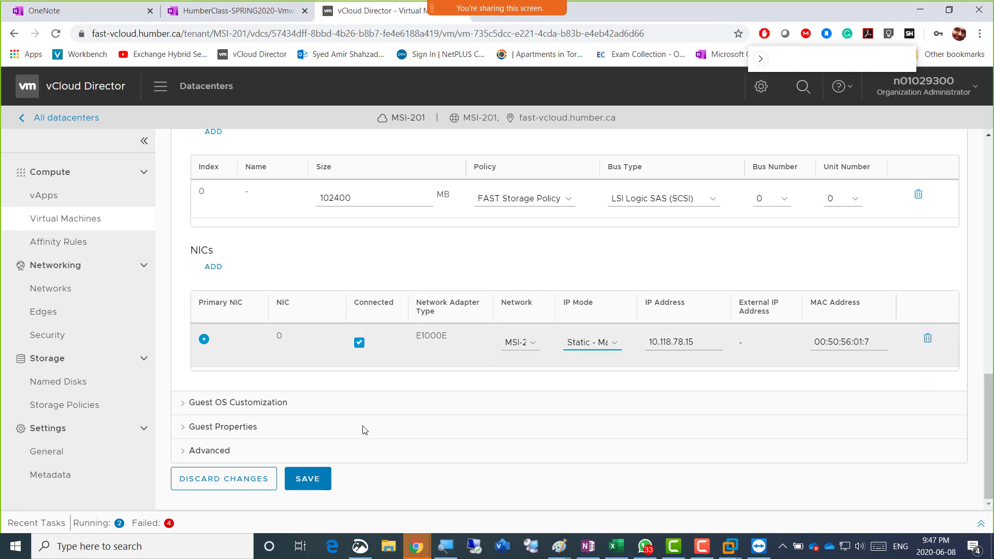
left_click(307, 480)
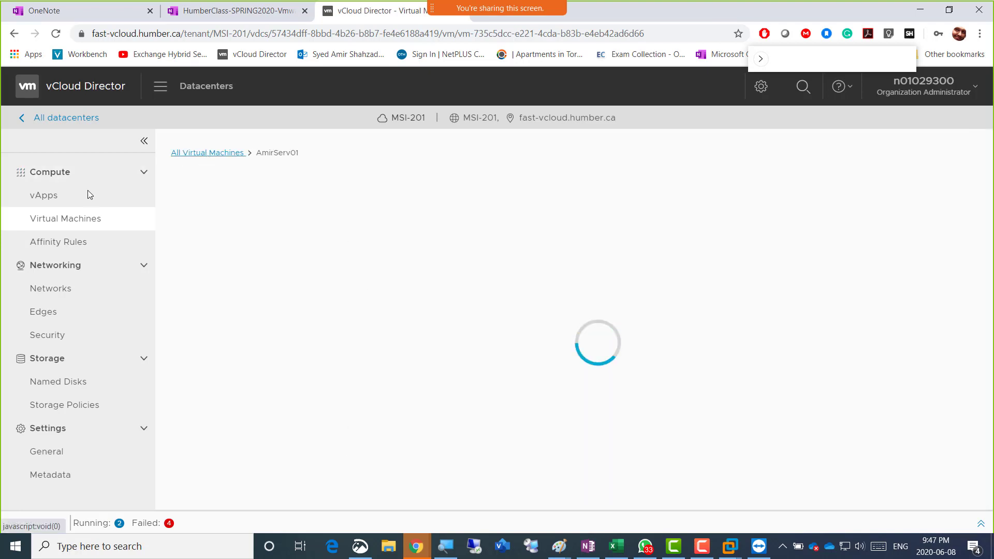
Filter the virtual machine list by the name 'Ami'
left_click(239, 153)
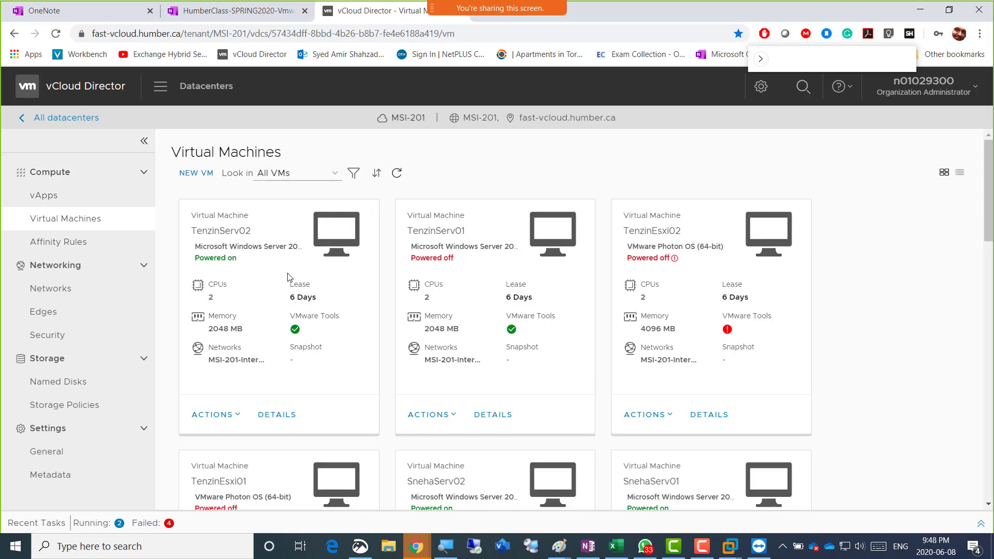
left_click(354, 173)
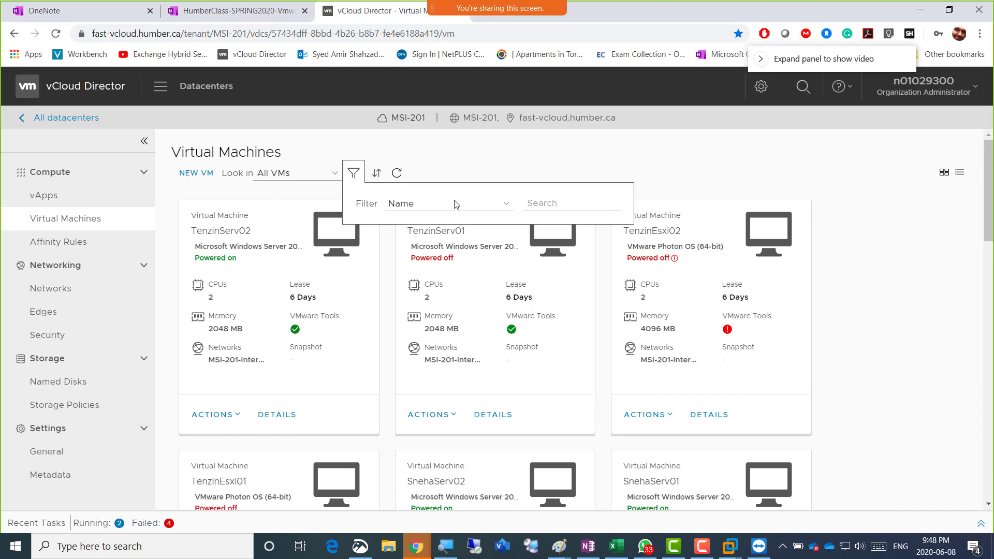
left_click(538, 204)
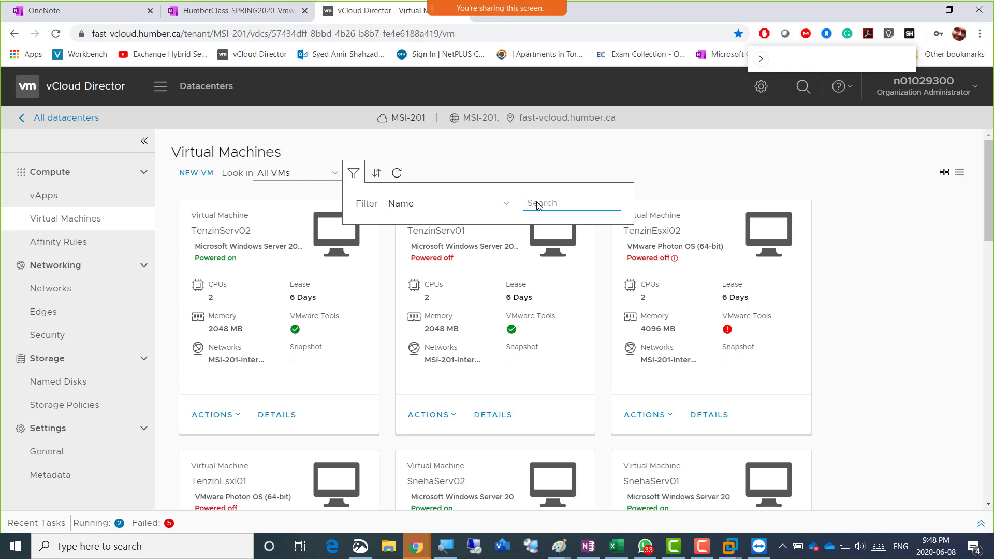
type("Amir")
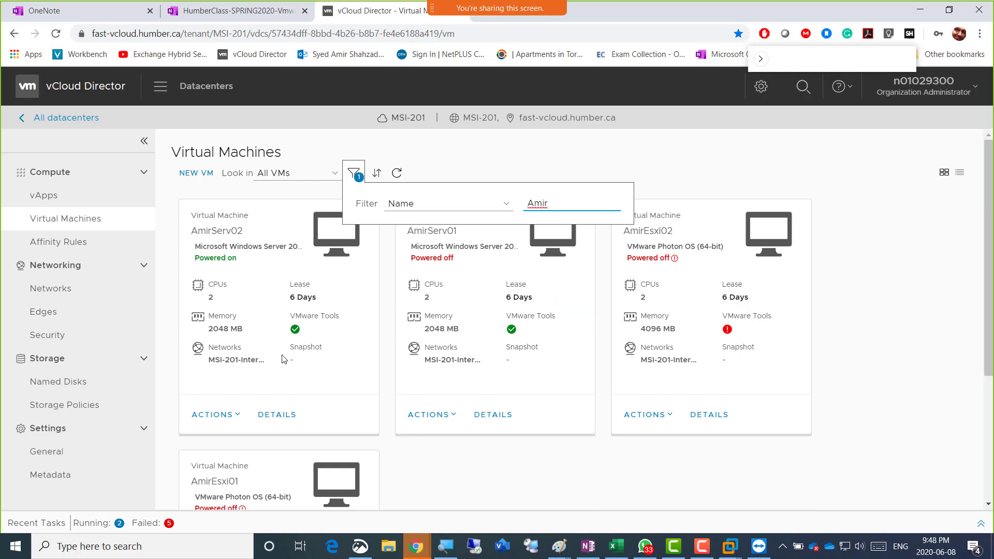
Check AmirServ02's NIC IP mode, leaving it on Static - IP Pool
left_click(273, 416)
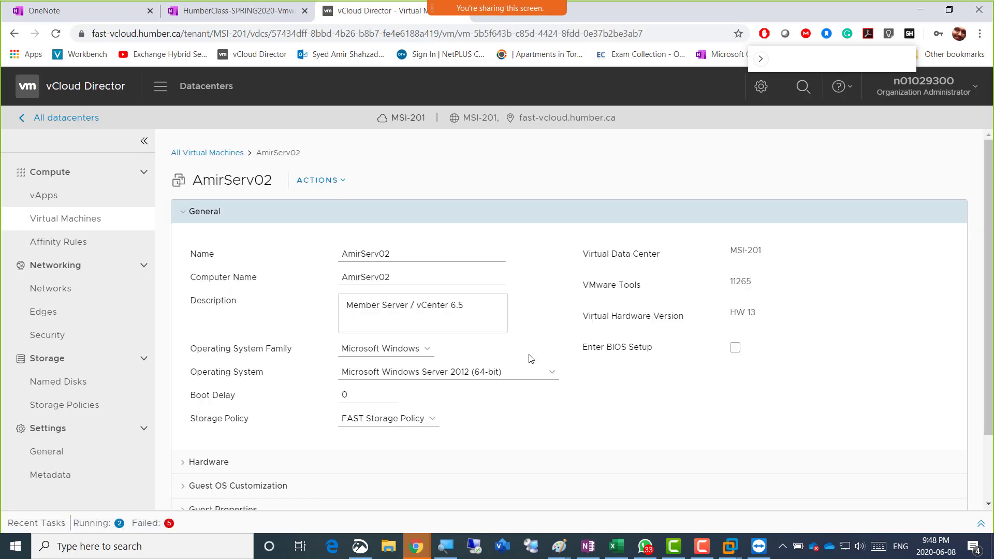
scroll(530, 359, "down", 2)
left_click(222, 374)
scroll(460, 422, "down", 1)
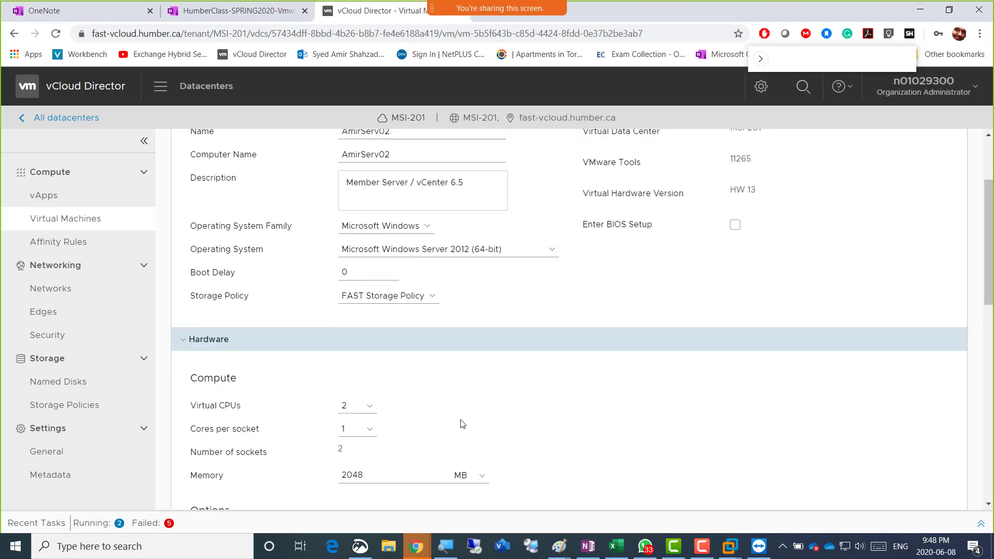
scroll(521, 433, "down", 9)
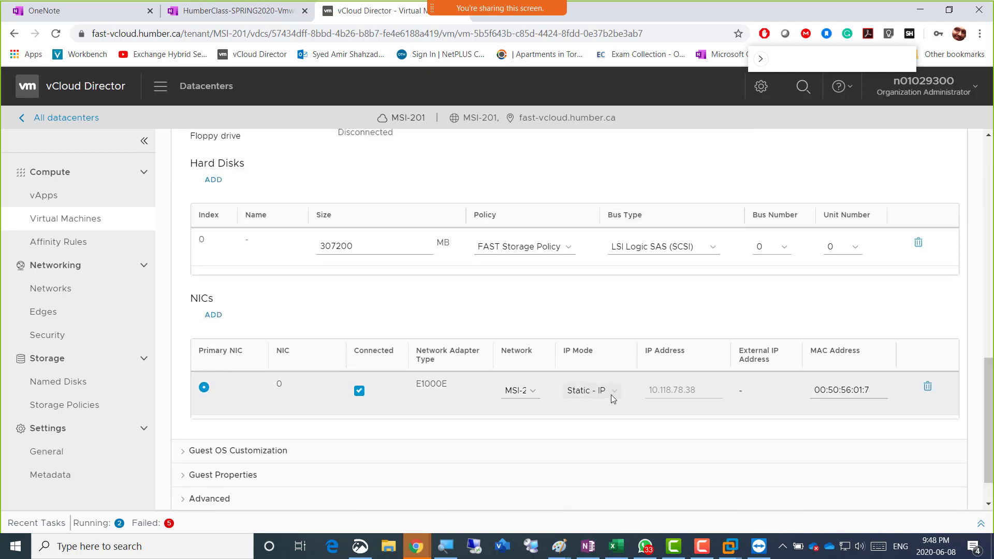
left_click(611, 394)
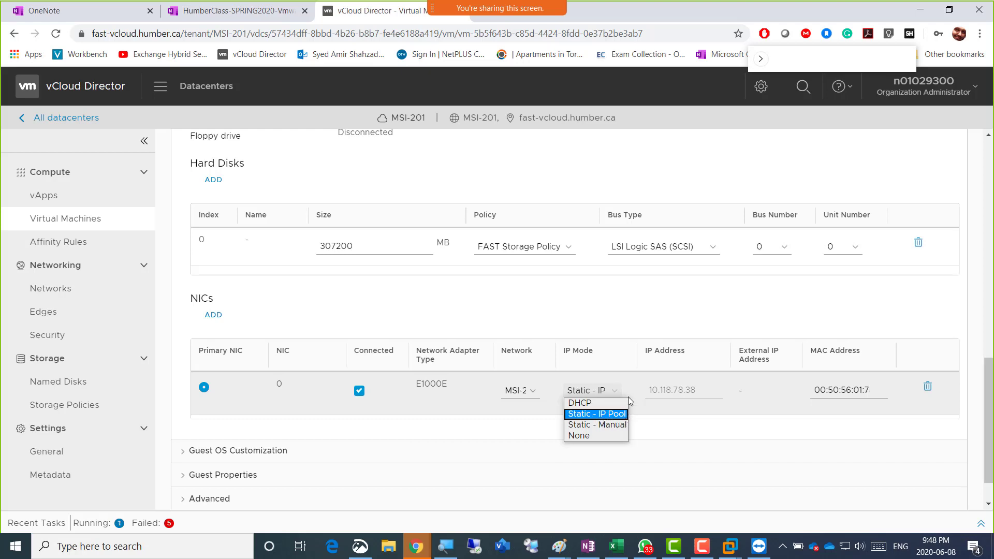
left_click(630, 308)
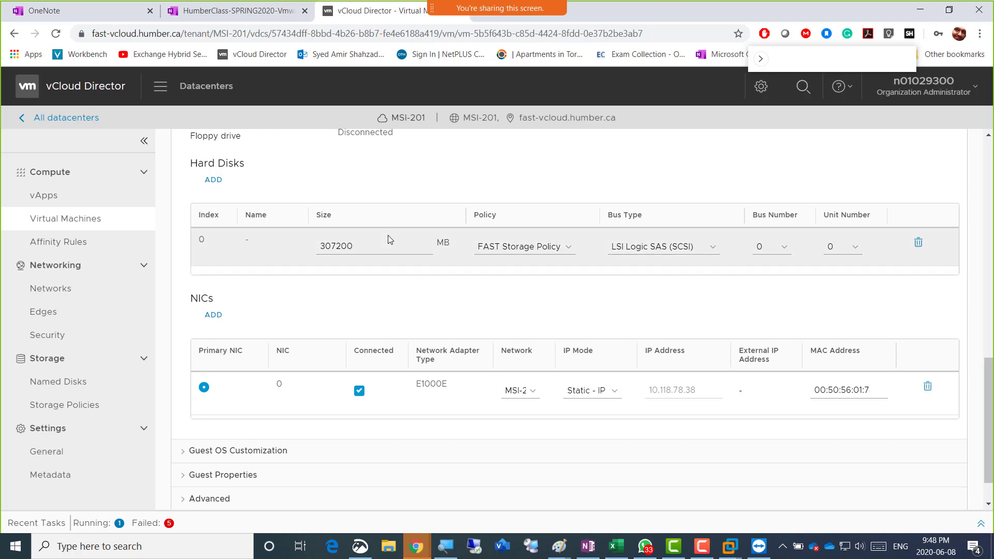
scroll(380, 207, "up", 15)
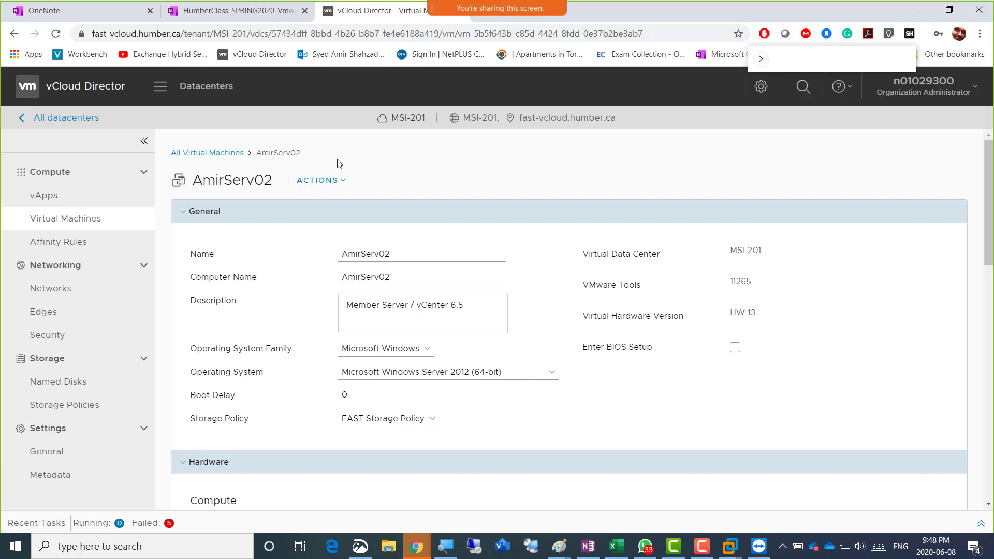
scroll(532, 392, "down", 12)
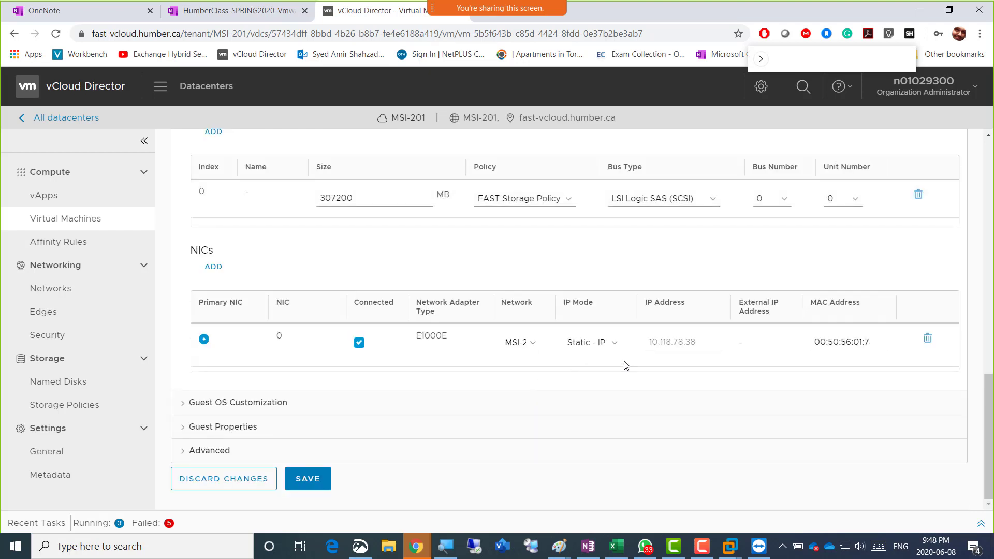
left_click(617, 343)
left_click(616, 343)
Return to the unfiltered All Virtual Machines list
scroll(215, 227, "up", 7)
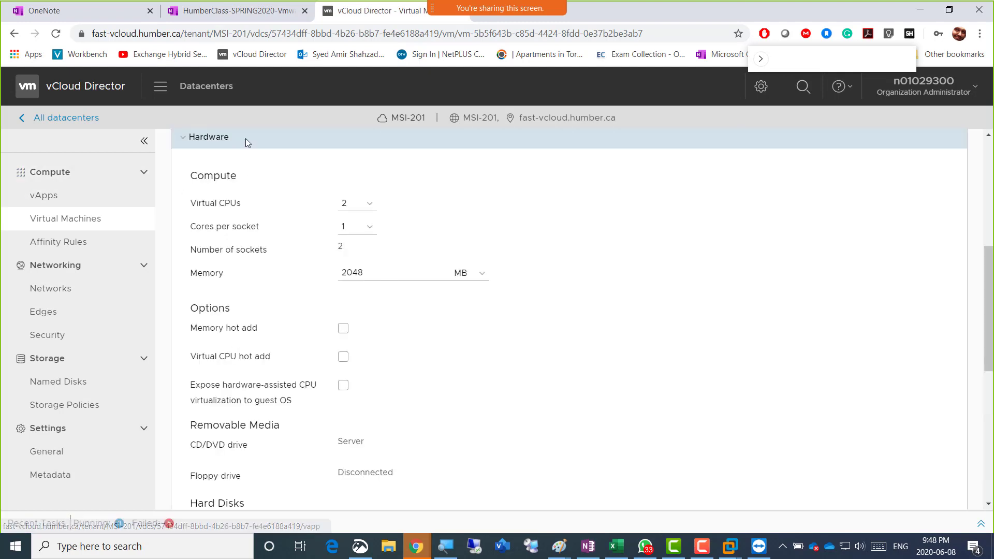
scroll(238, 202, "up", 5)
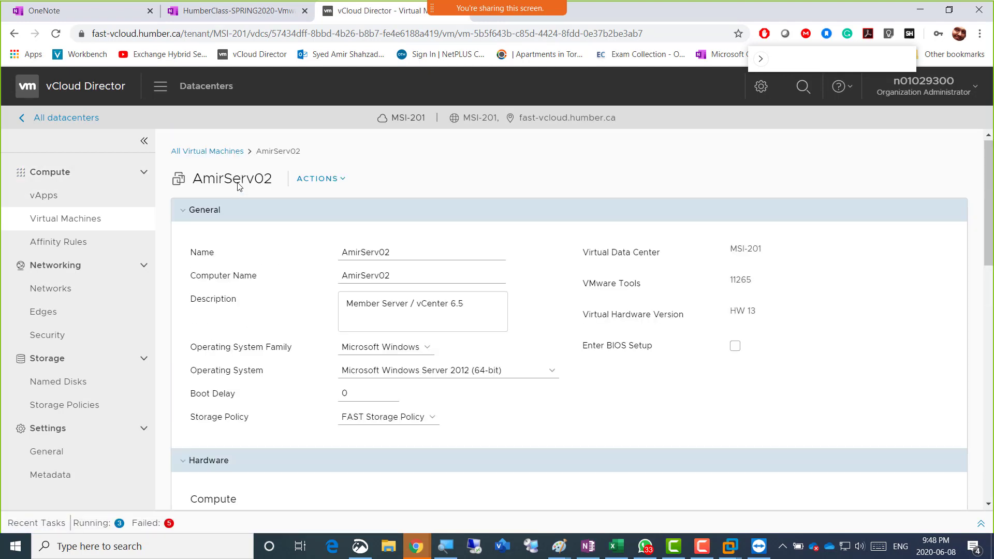
left_click(237, 152)
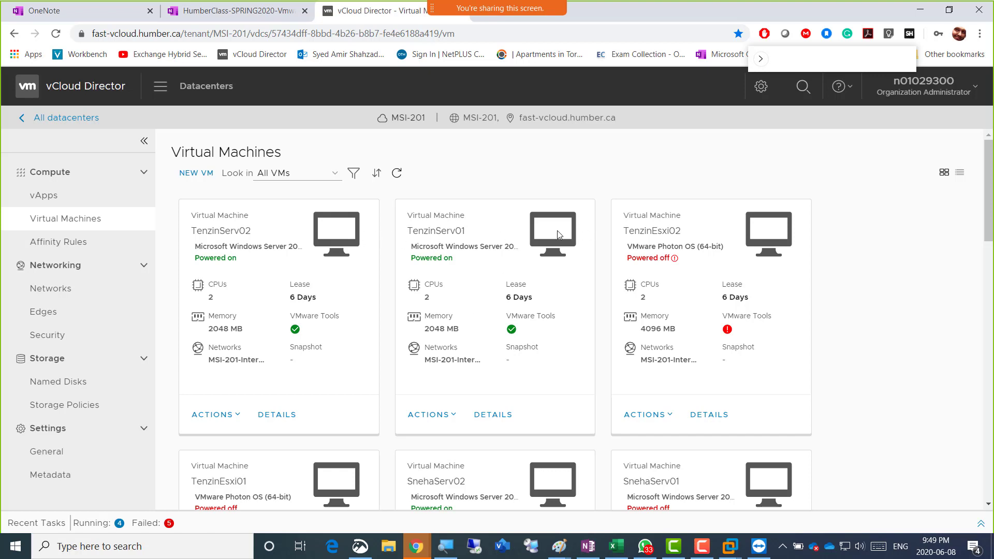
Filter by 'Amir', power on AmirServ01, and launch its web console
left_click(354, 174)
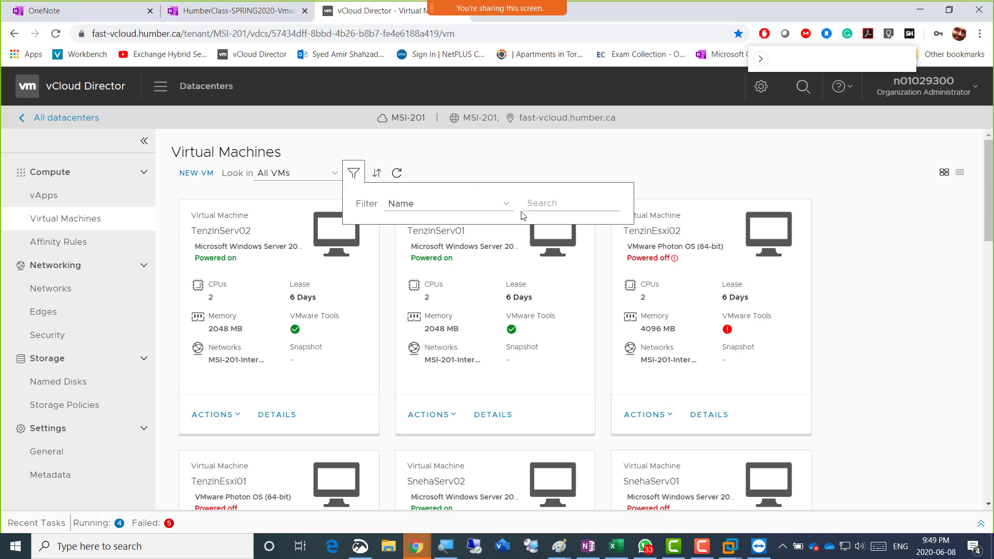
left_click(550, 202)
type("Amir")
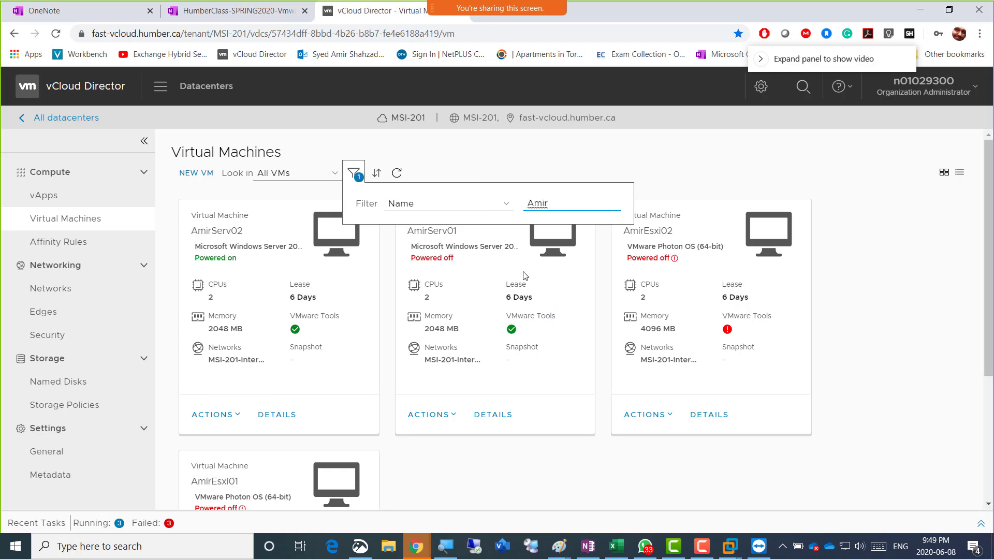
left_click(449, 419)
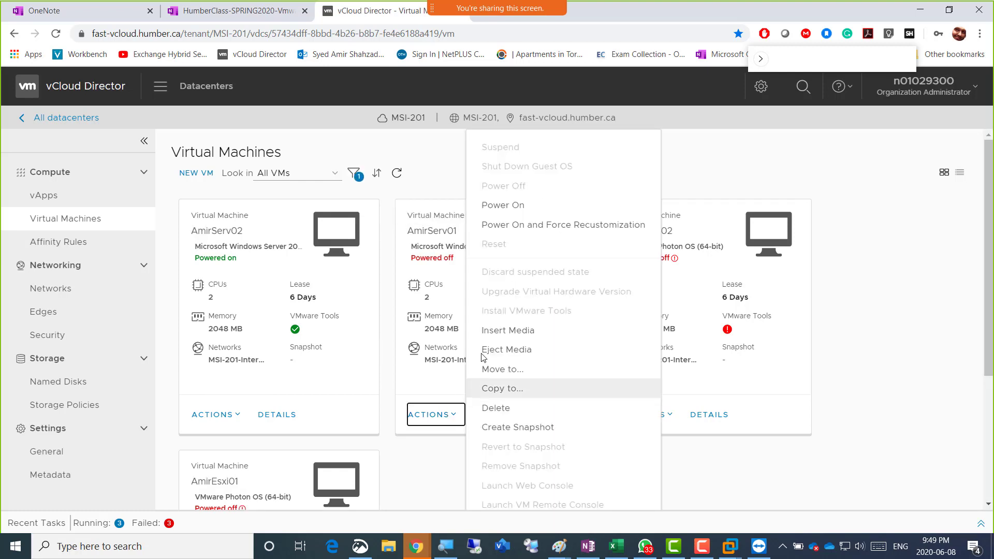
left_click(524, 204)
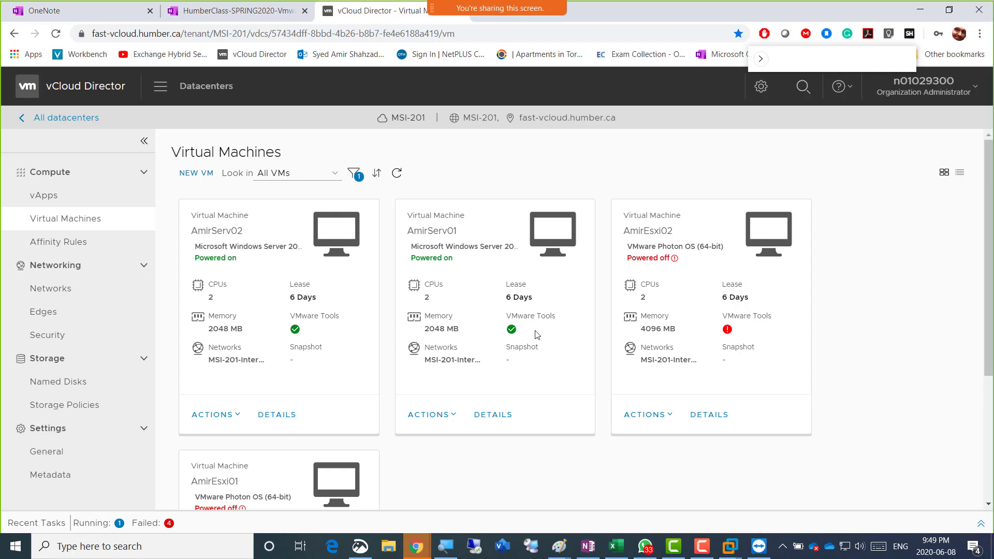
left_click(551, 237)
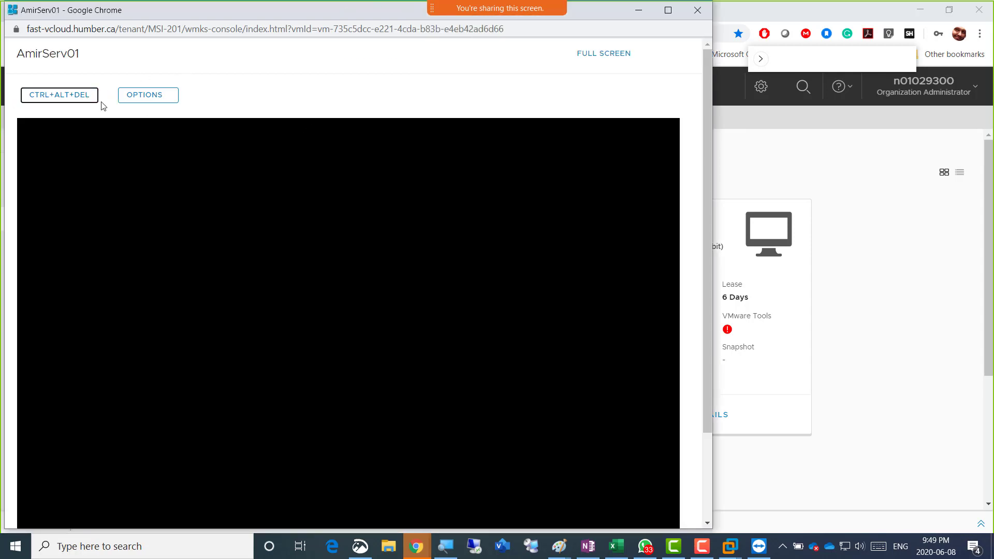
Send Ctrl+Alt+Del to AmirServ01's console and reposition the console window
left_click(37, 103)
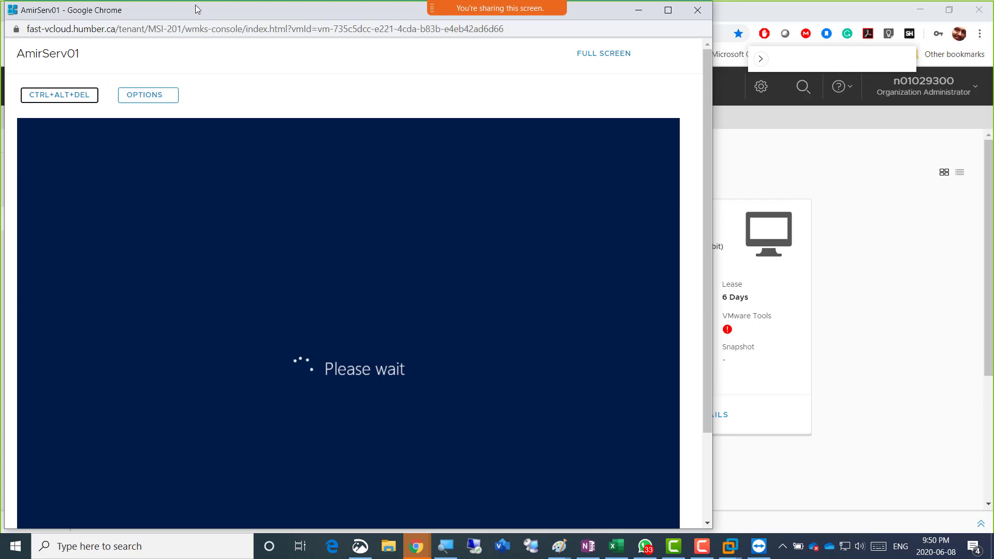
left_click_drag(216, 11, 144, 17)
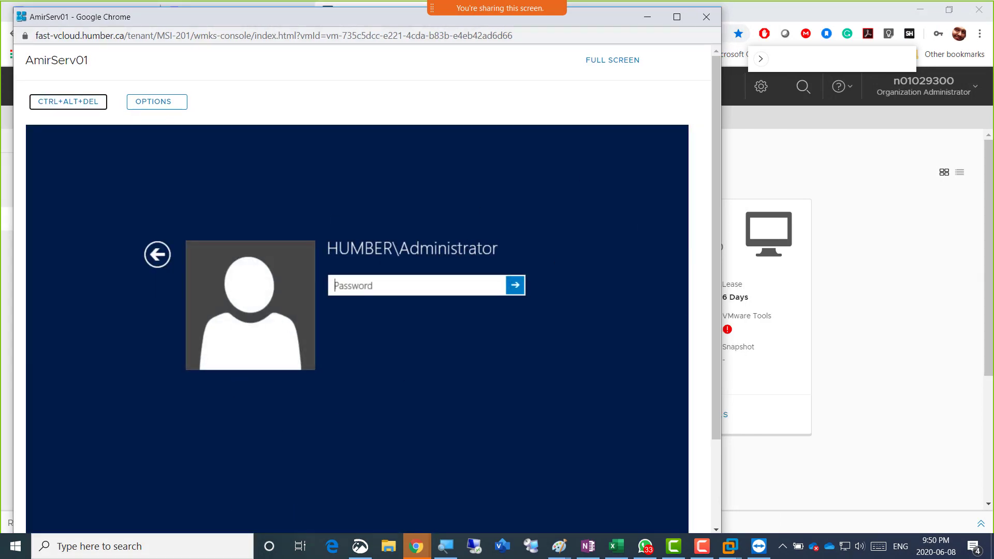
left_click(645, 546)
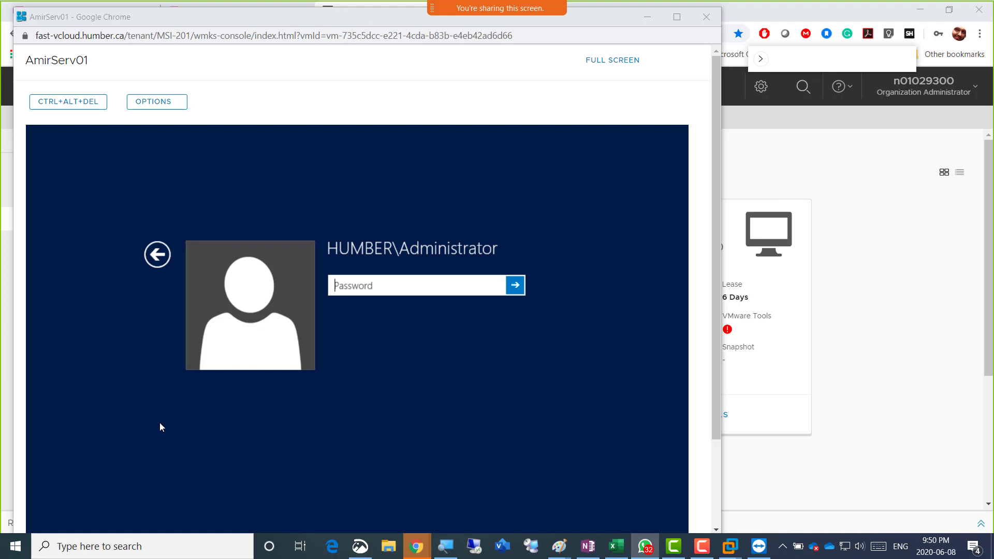
Sign in to AmirServ01 as Administrator, retrying after the wrong-password error, then return to the VM list
left_click(417, 253)
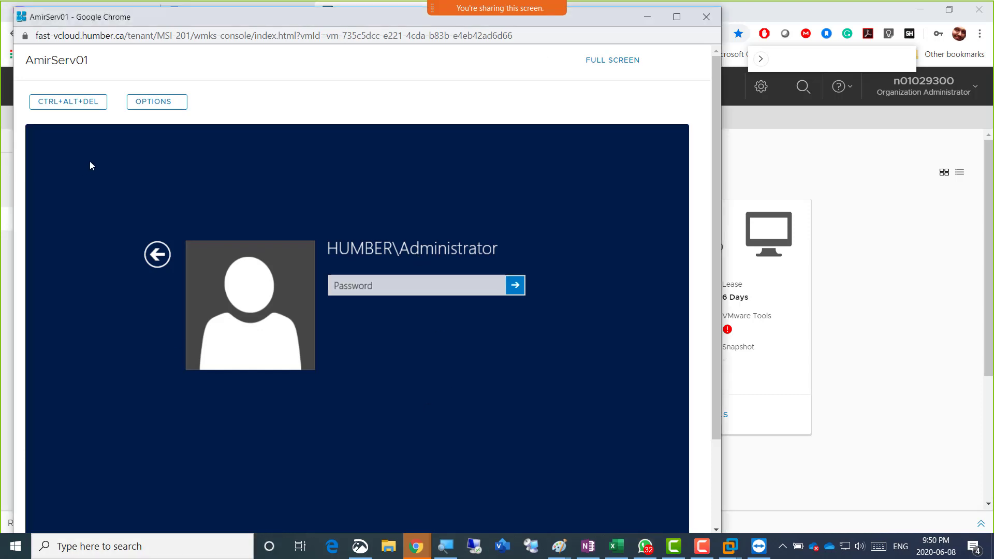
left_click(364, 294)
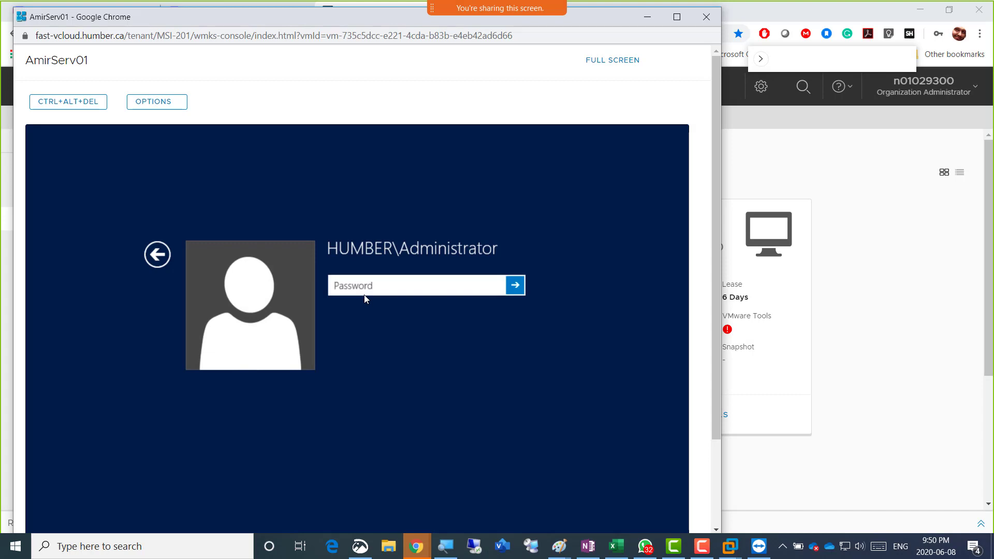
type("P@ssw0rd")
key("Return")
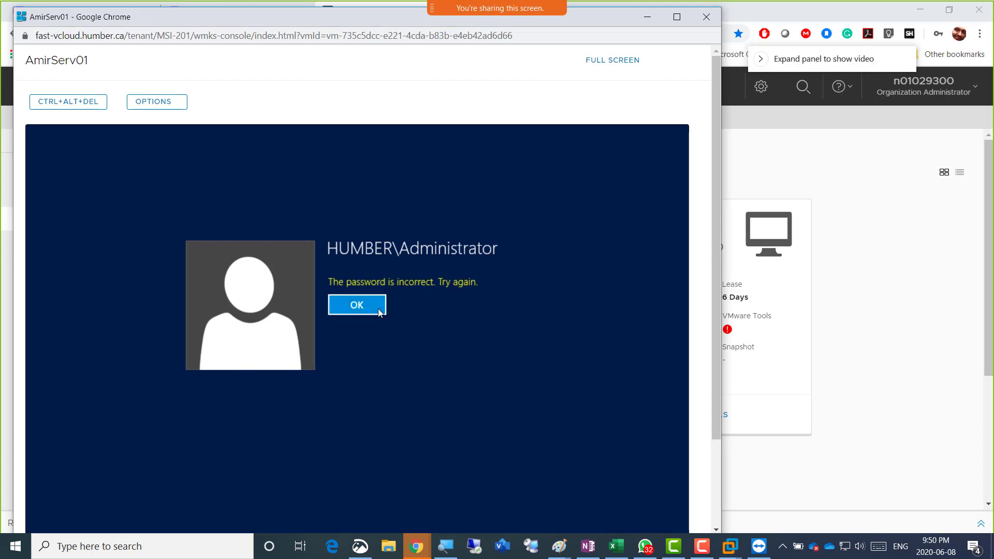
left_click(381, 309)
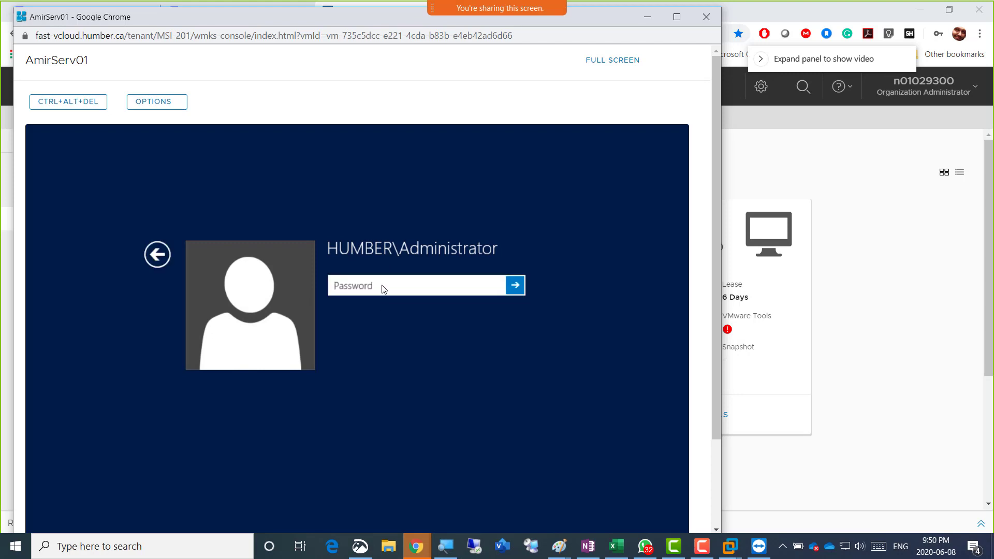
type("••••••••••")
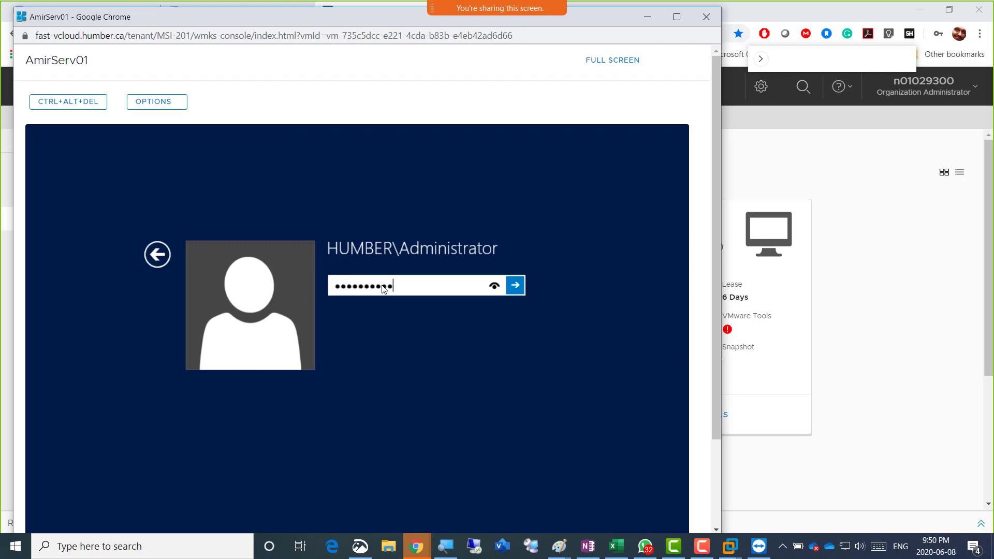
type("••")
key("Return")
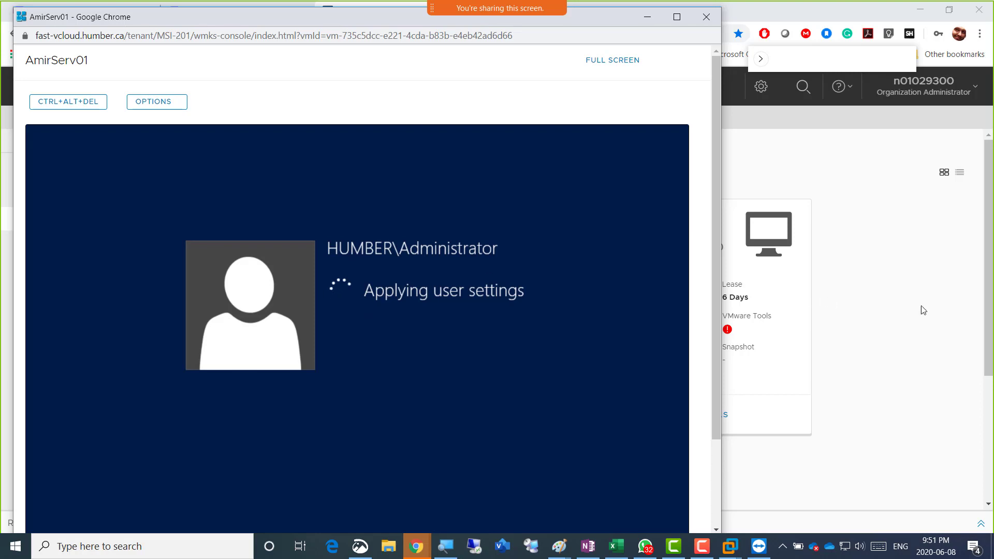
left_click(923, 309)
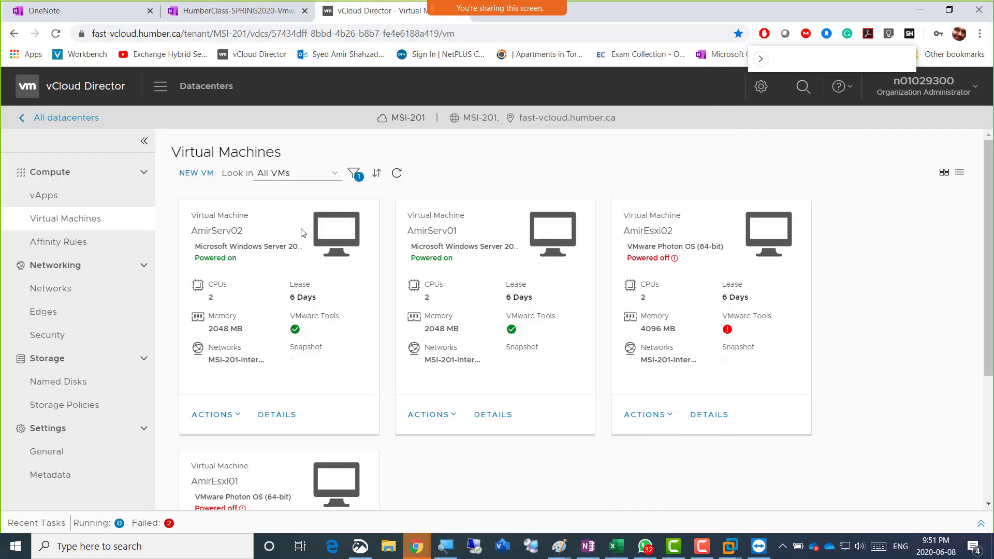
Open AmirServ02's web console and sign in as Administrator with the account password
left_click(336, 254)
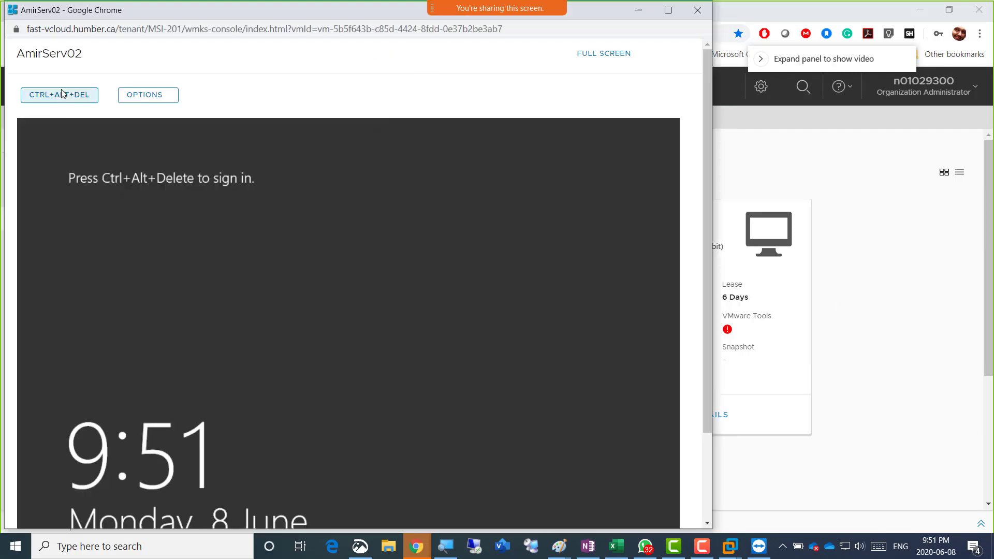
left_click(85, 97)
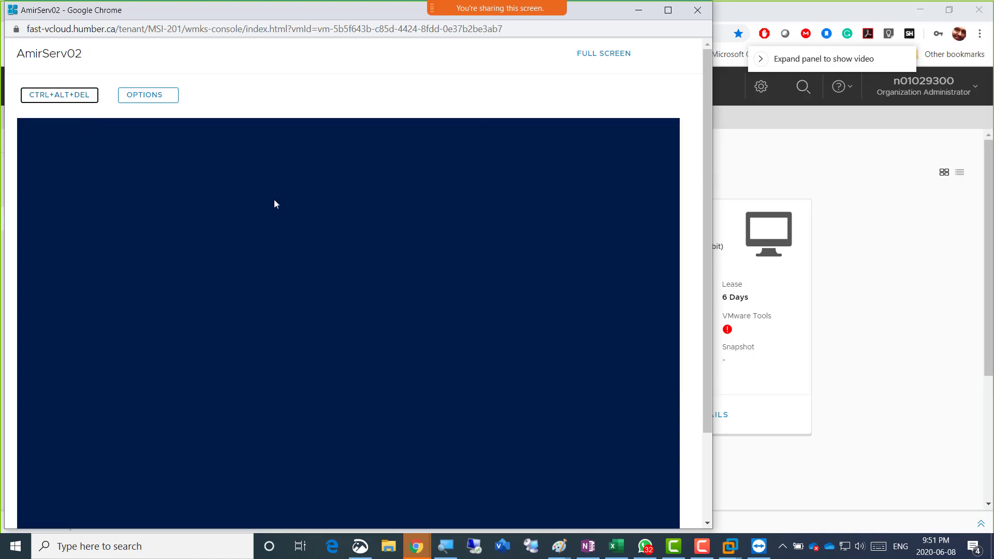
left_click(367, 337)
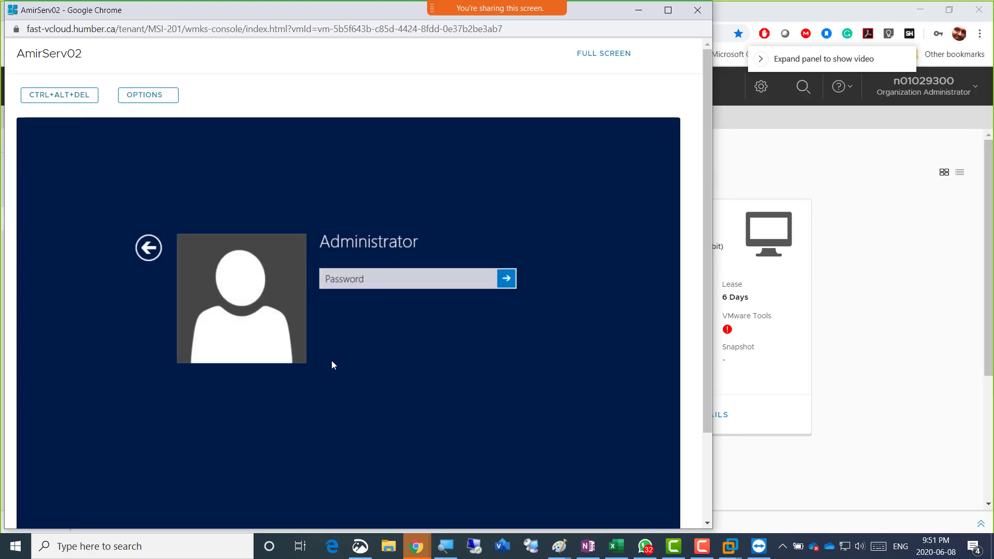
left_click(364, 282)
type("••••")
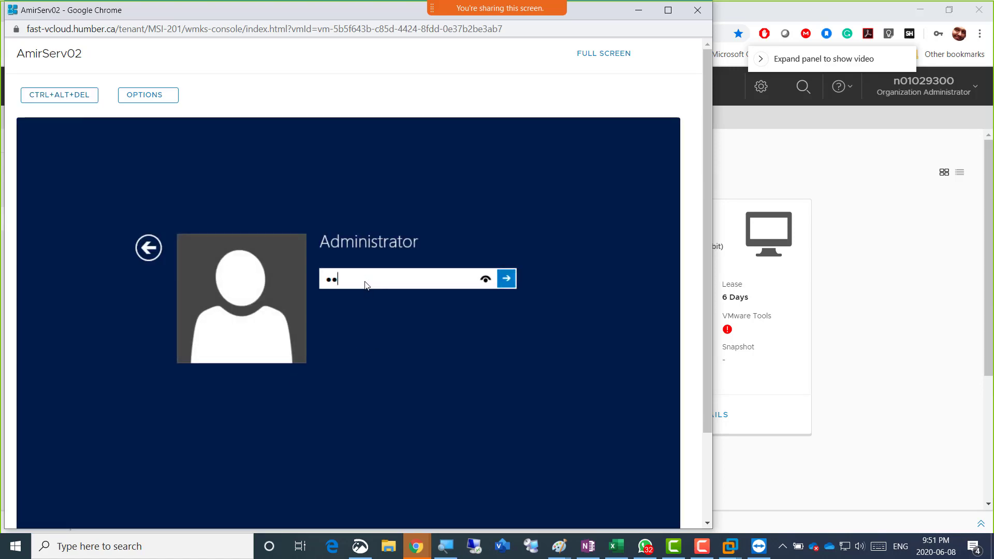
type("••••••")
key("Return")
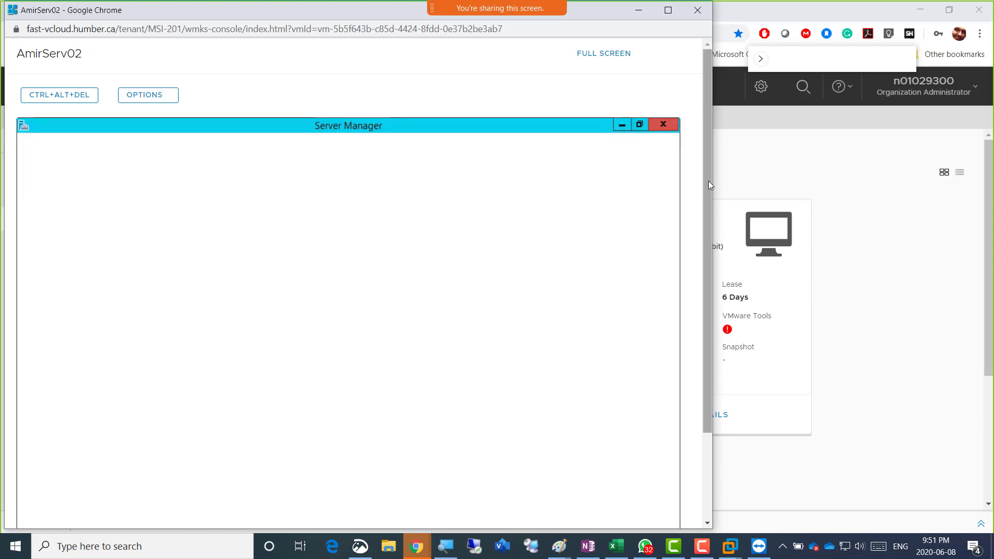
left_click_drag(709, 185, 703, 285)
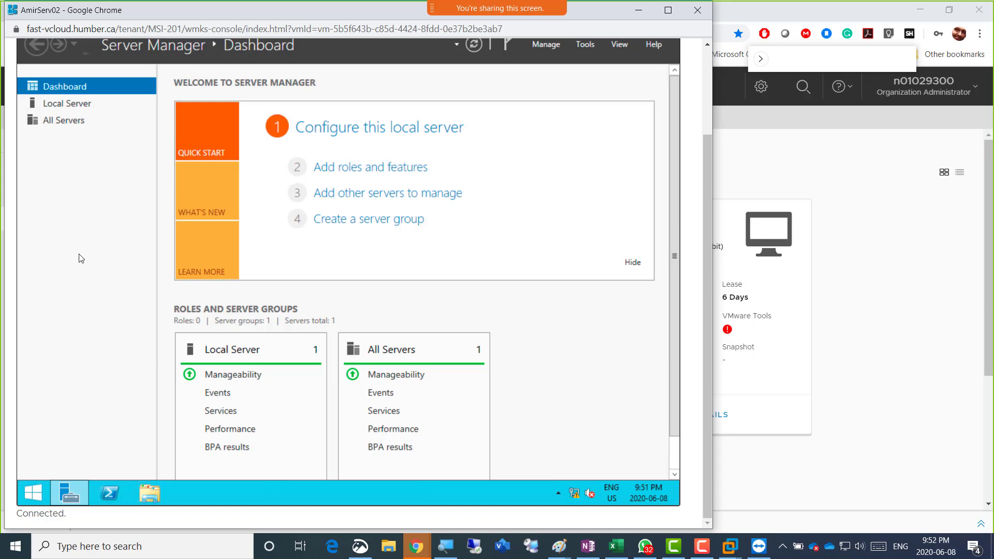
Open Local Server and show the Ethernet0 status window
scroll(709, 233, "up", 3)
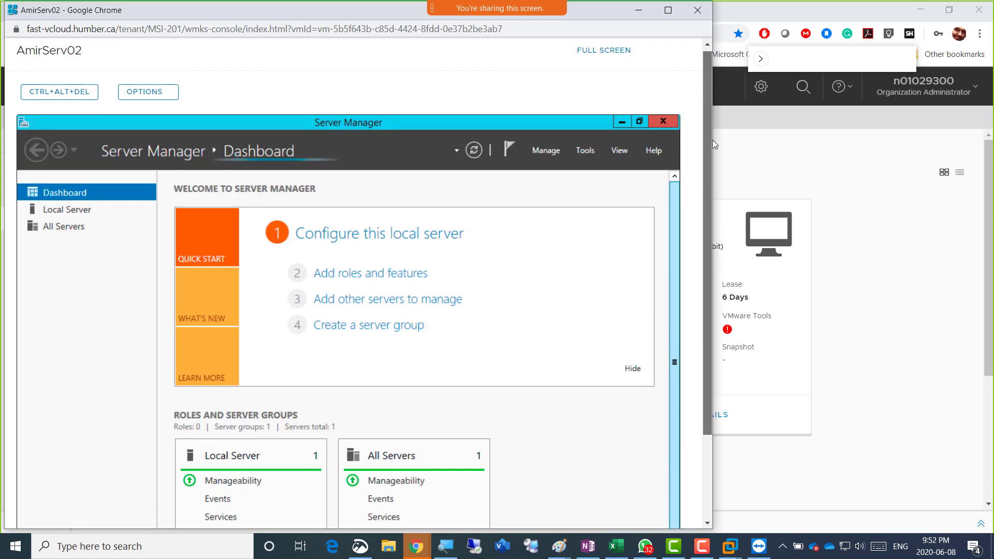
scroll(712, 207, "down", 3)
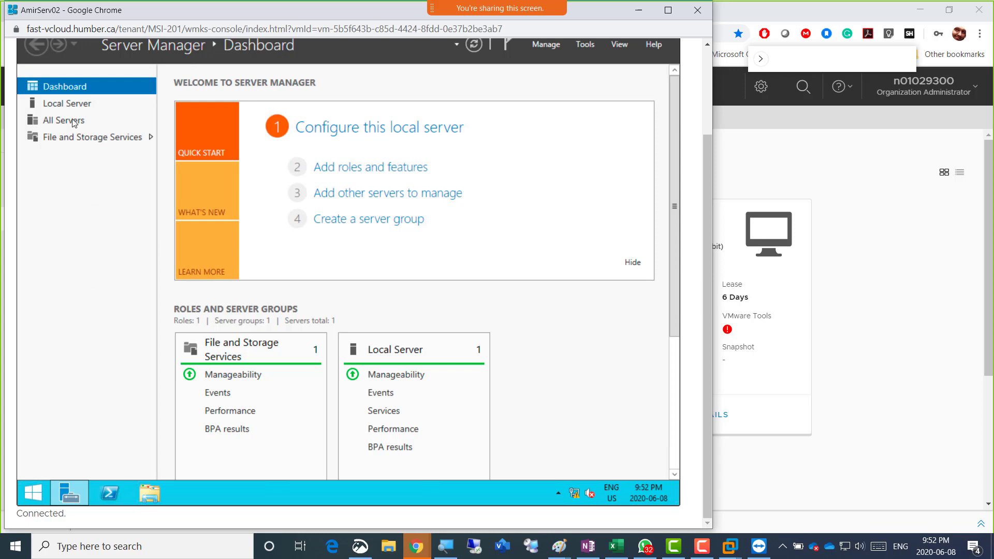
left_click(112, 106)
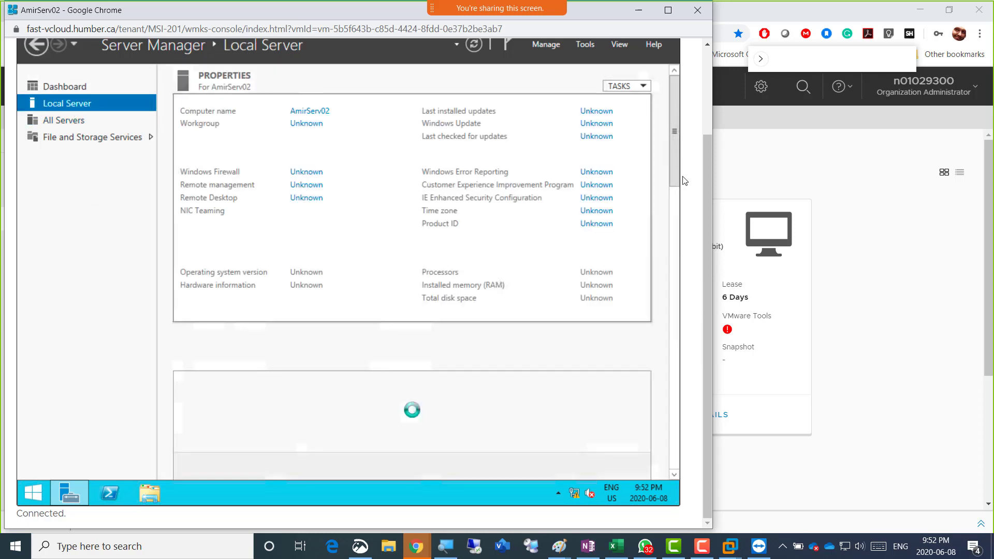
left_click_drag(707, 182, 707, 139)
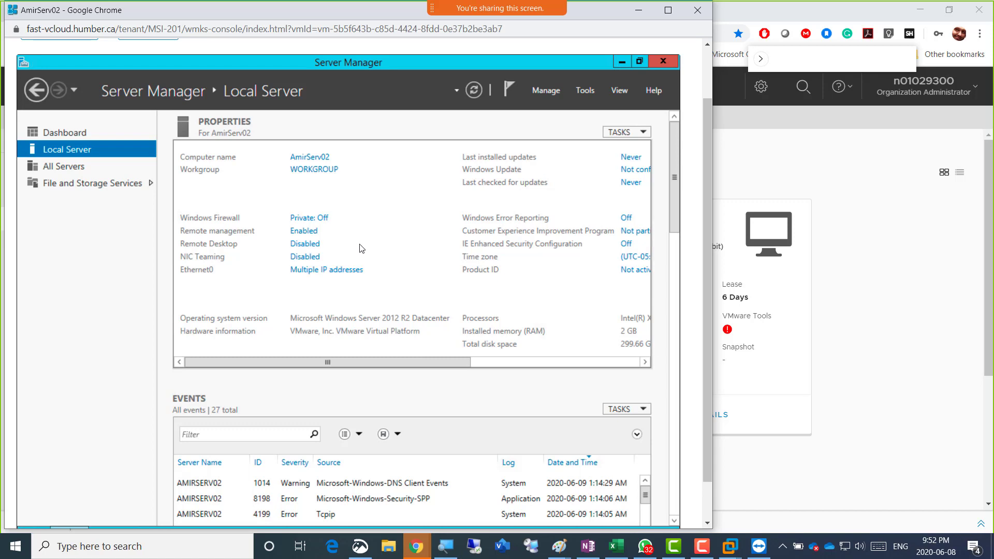
left_click(335, 271)
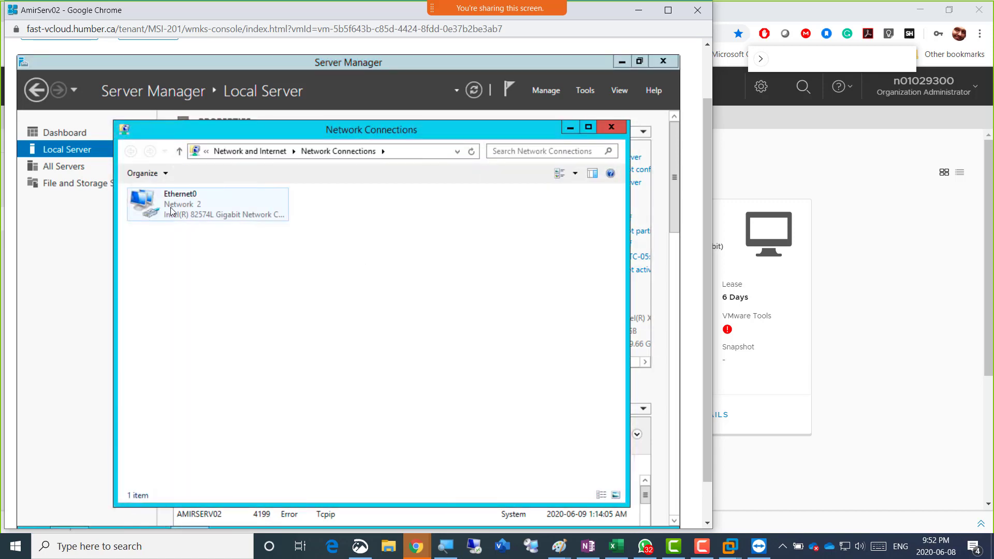
double_click(175, 207)
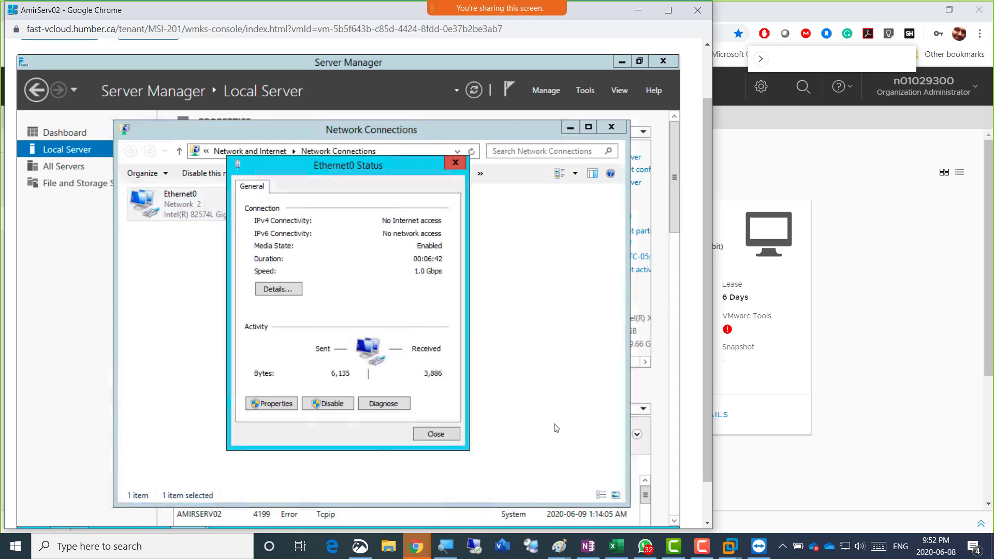
Open an administrator Command Prompt from the Start quick menu
scroll(706, 400, "down", 1)
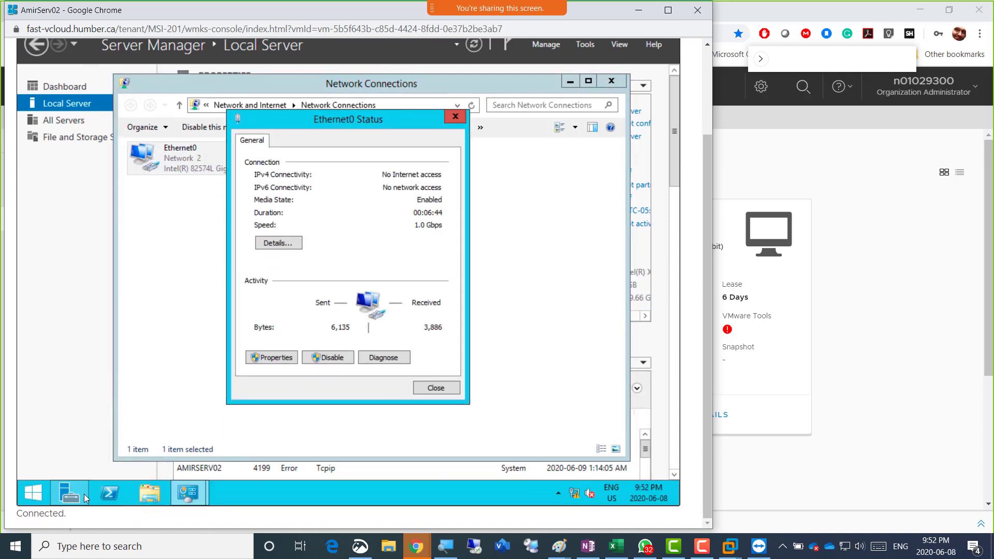
right_click(26, 496)
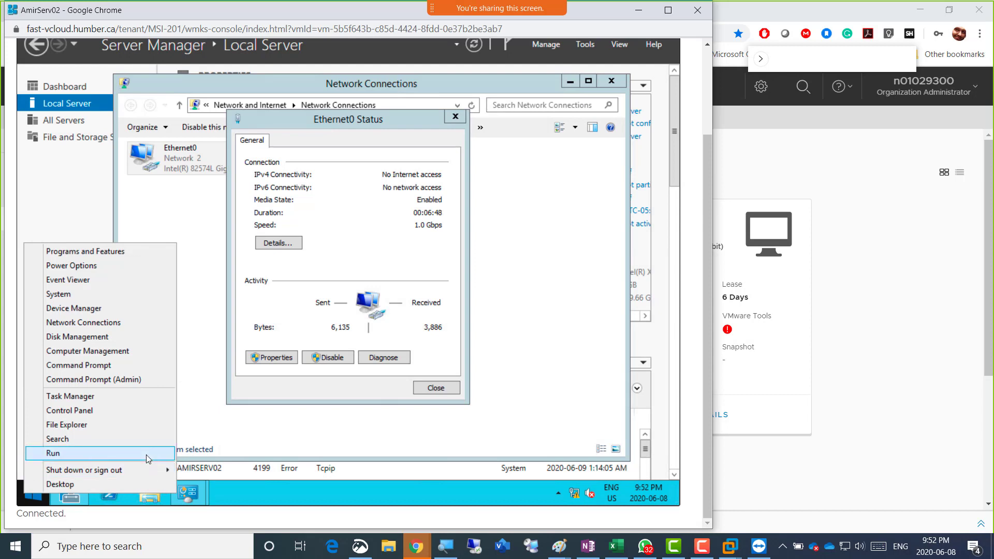
left_click(145, 454)
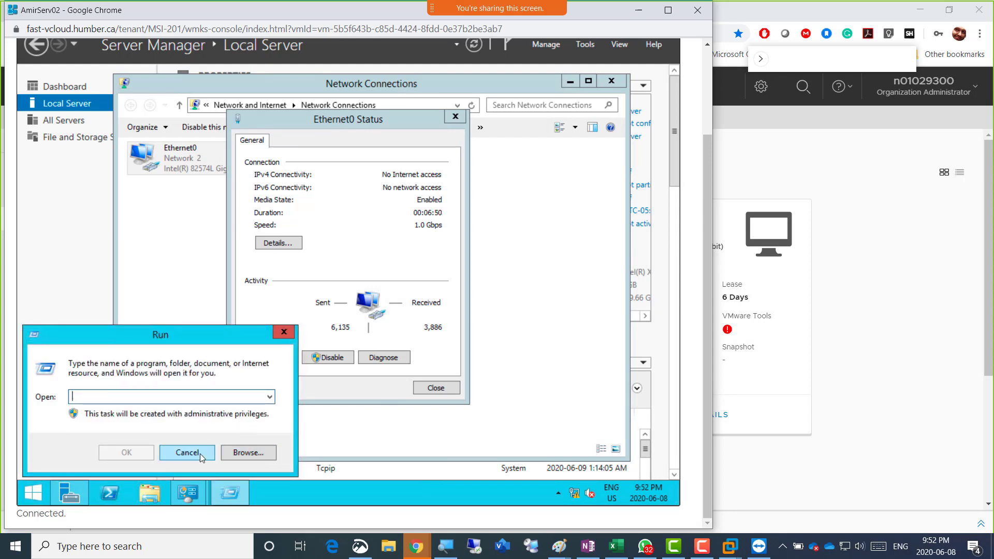
left_click(187, 452)
right_click(32, 493)
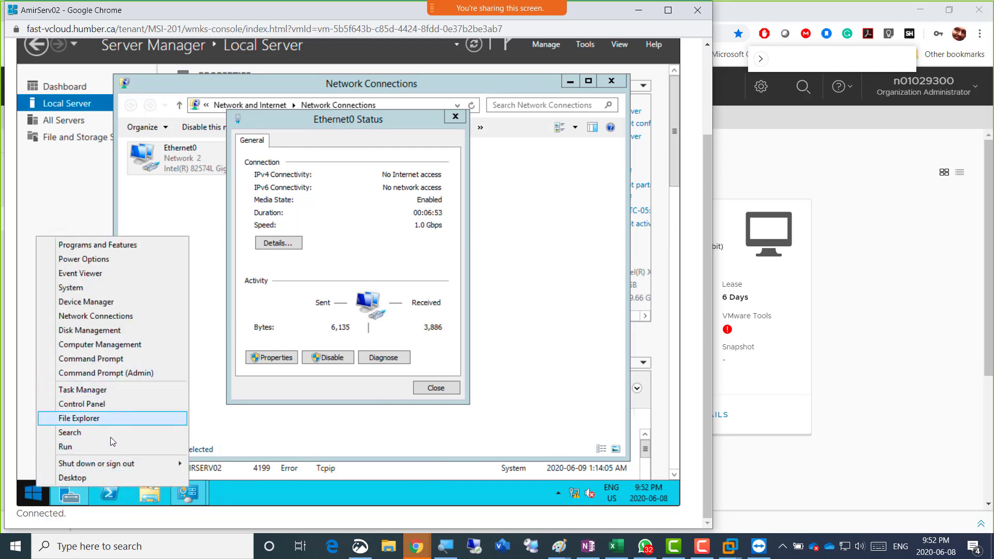
left_click(118, 374)
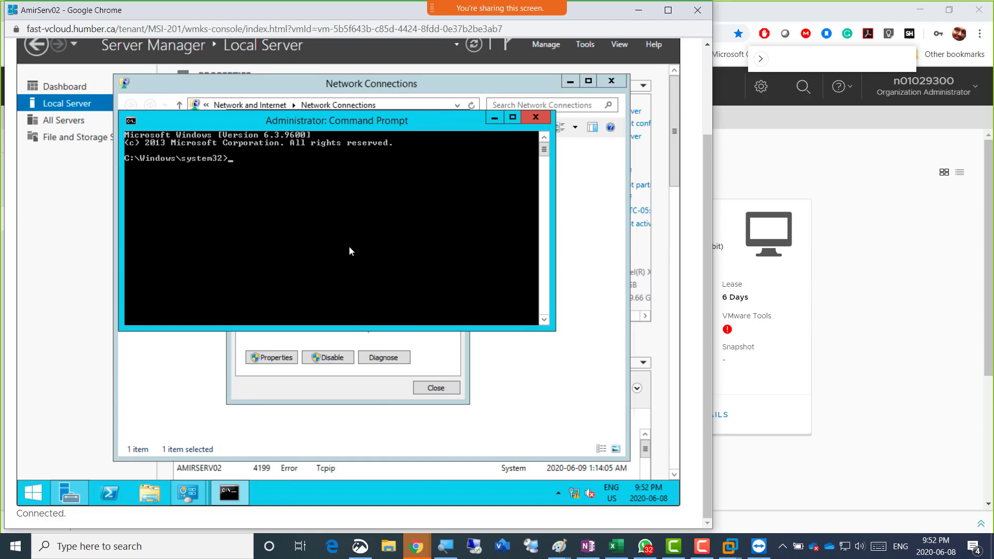
Run nslookup on AmirServ02 to confirm the default DNS server is 192.168.200.1, then exit
type("nslookup")
key("Return")
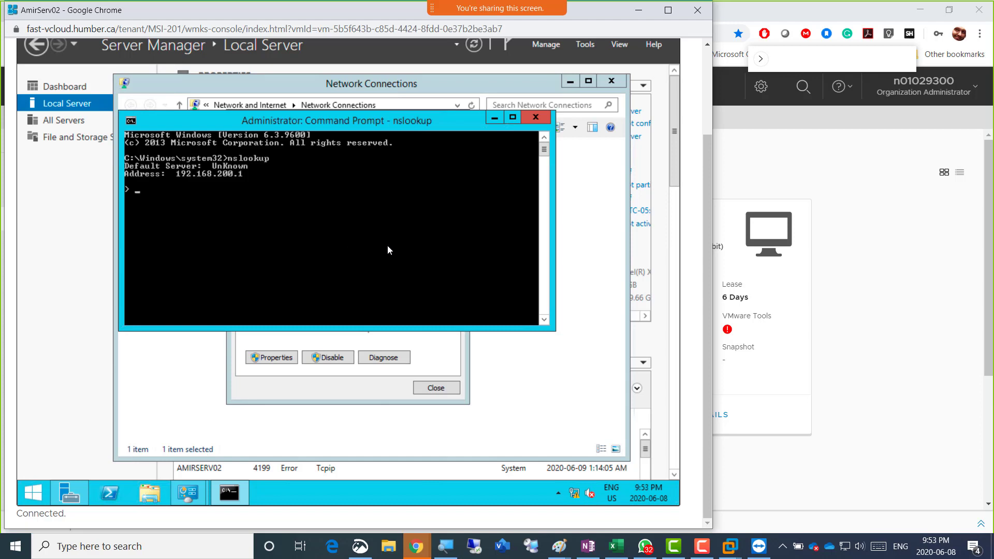
key("ctrl+c")
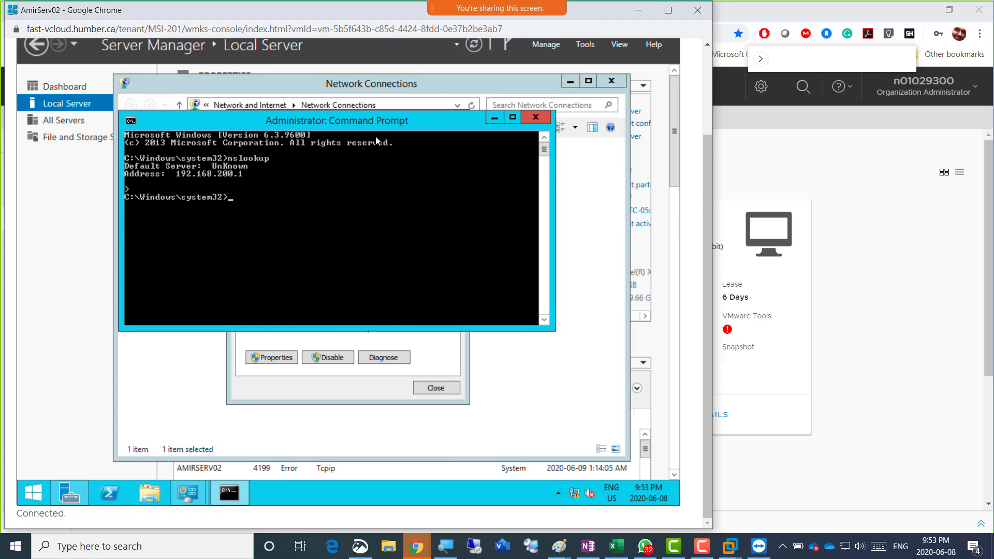
Move the Command Prompt aside, close the Ethernet0 status, and return to Server Manager
left_click_drag(447, 126, 468, 124)
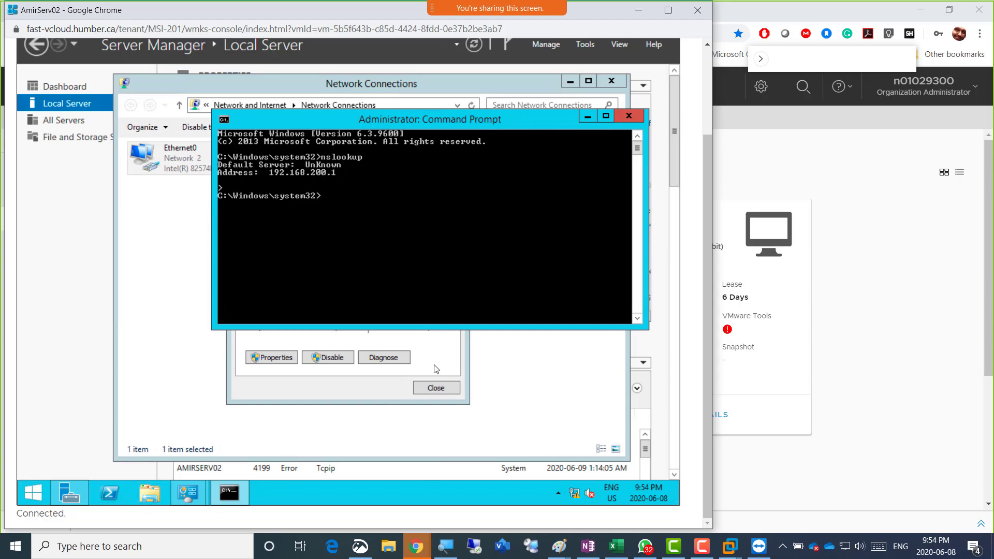
left_click(440, 386)
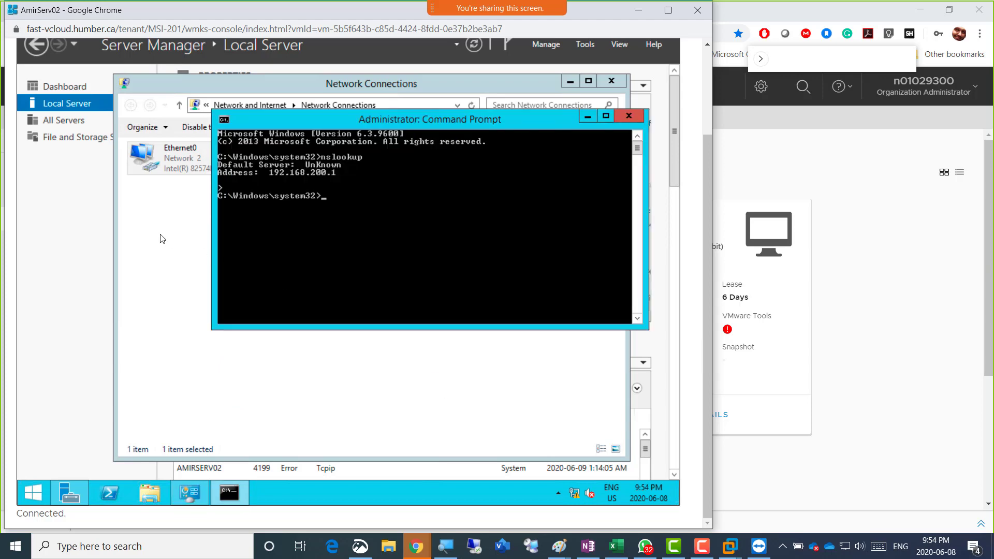
left_click(56, 221)
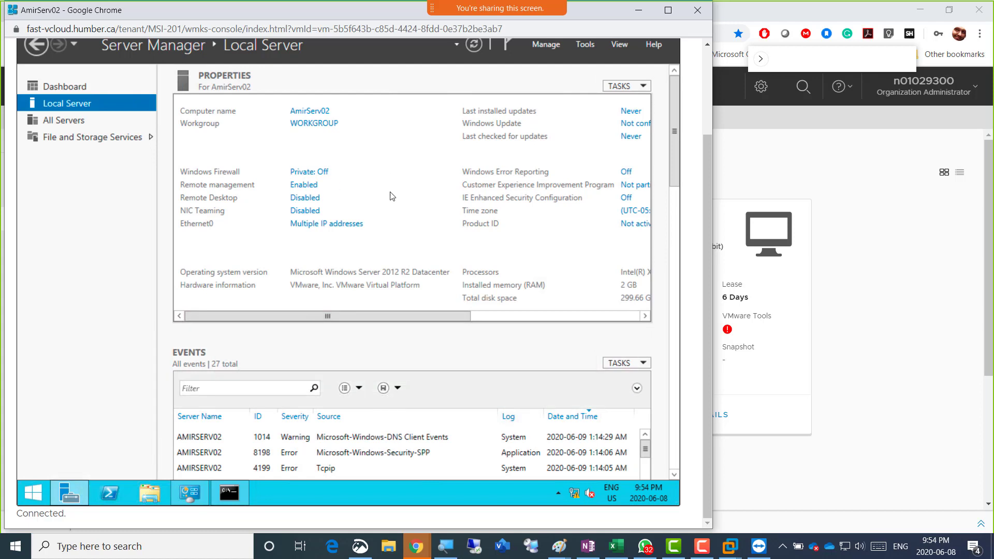
Reopen Ethernet0 status from the network connections, then review OneNote notes showing DHCP range 192.168.200.50–192.168.200.100
left_click(337, 225)
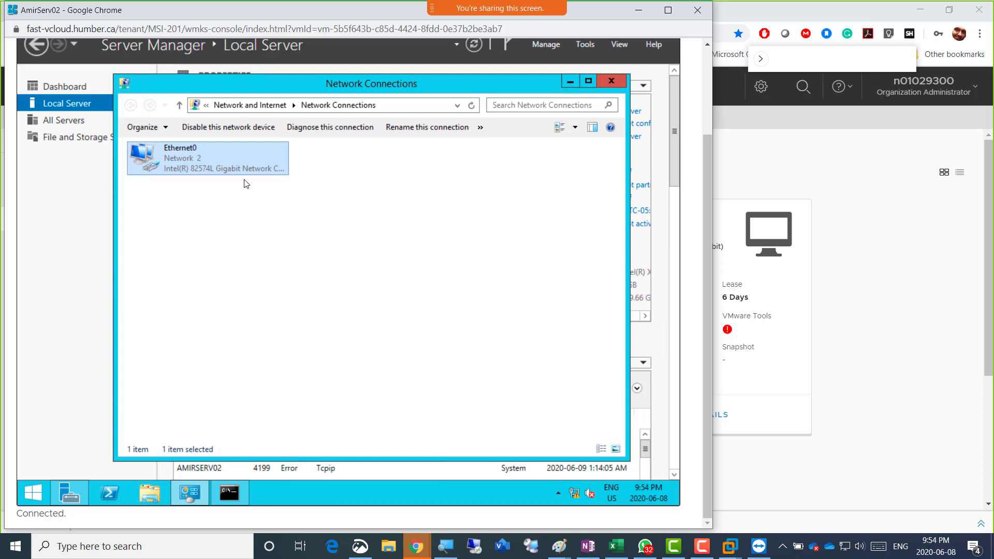
double_click(201, 161)
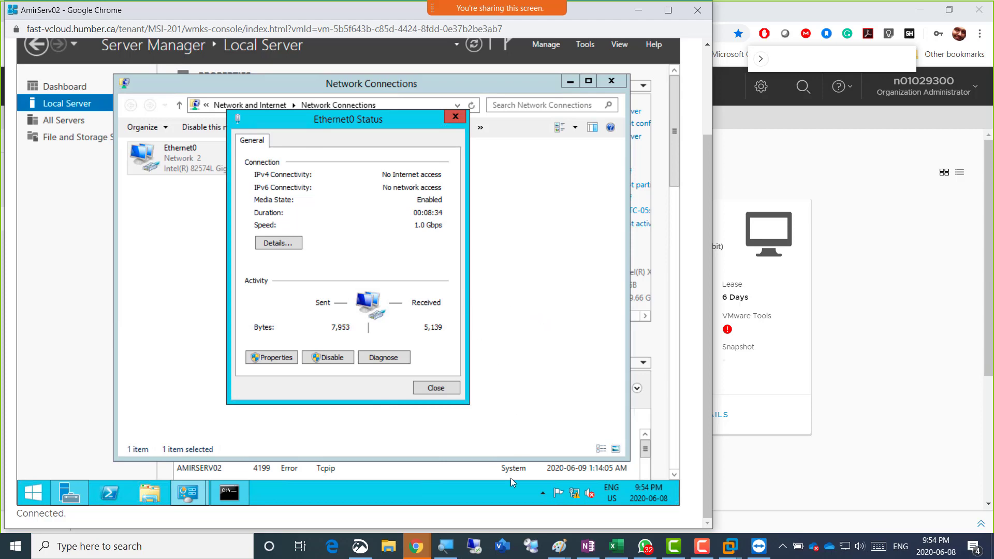
left_click(588, 546)
scroll(406, 415, "up", 2)
scroll(414, 419, "down", 2)
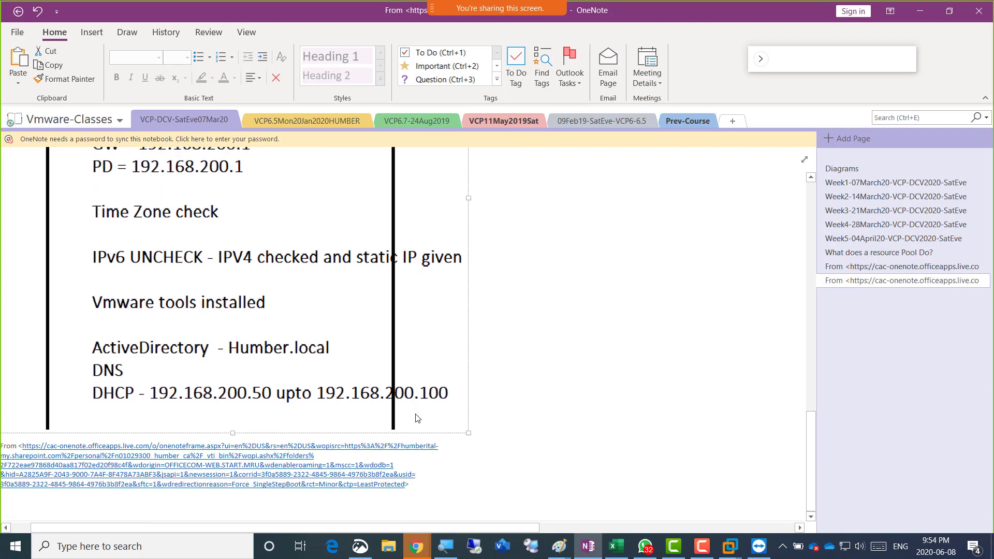
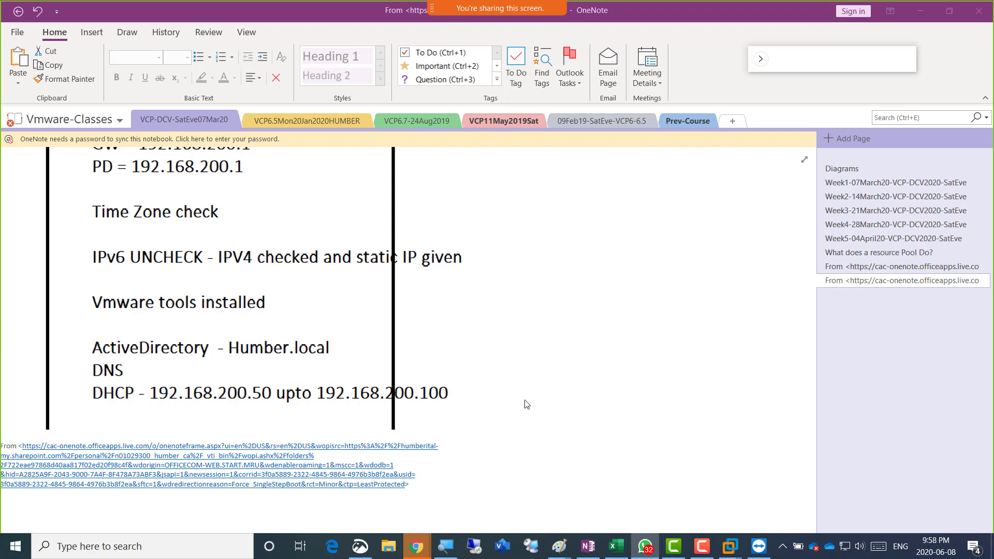
Bring the OneNote server notes forward and scroll up to the IP, mask, gateway and DNS lines
left_click(547, 345)
scroll(544, 344, "up", 3)
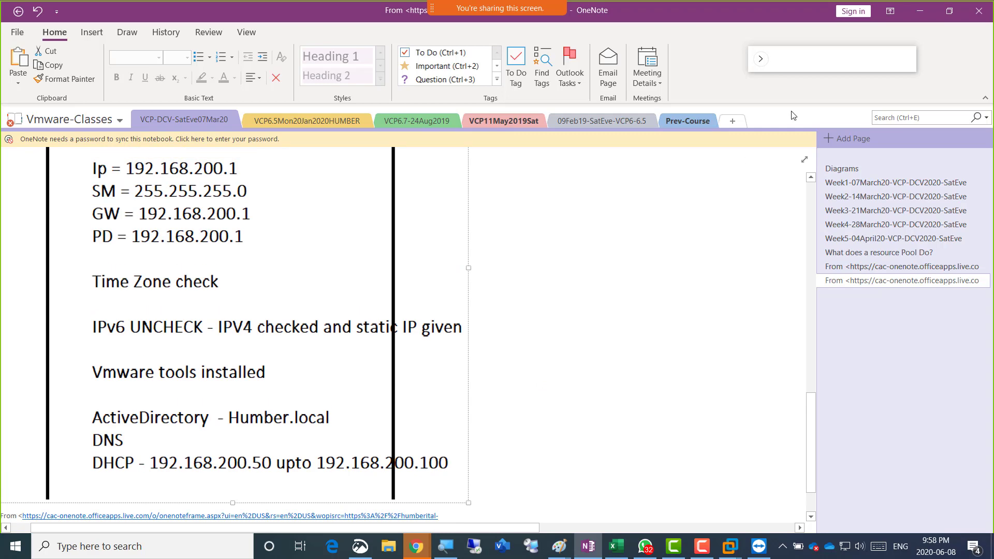
Hide OneNote, close AmirServ02's Ethernet0 status, and return to the vCloud Virtual Machines page
left_click(920, 11)
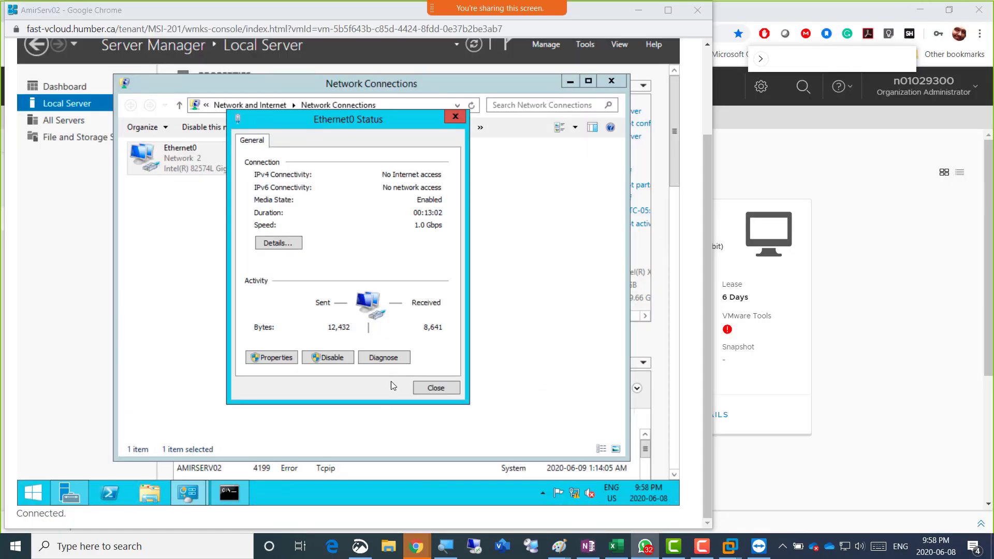
left_click(451, 386)
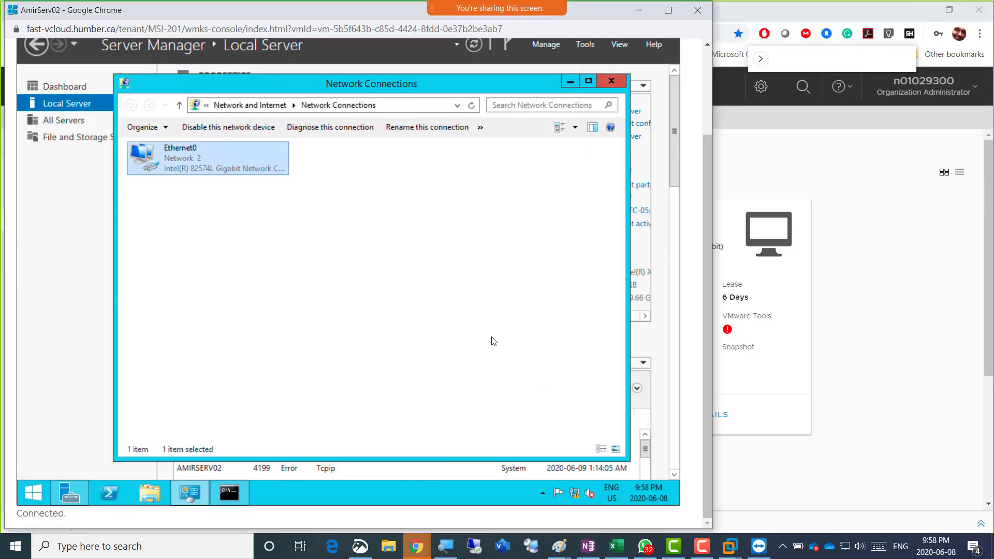
left_click(96, 254)
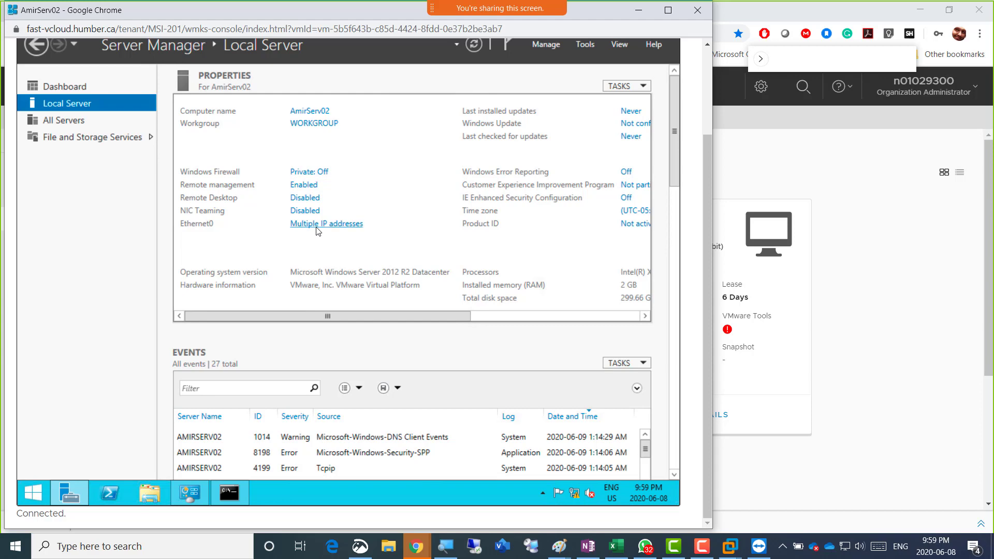
left_click(753, 311)
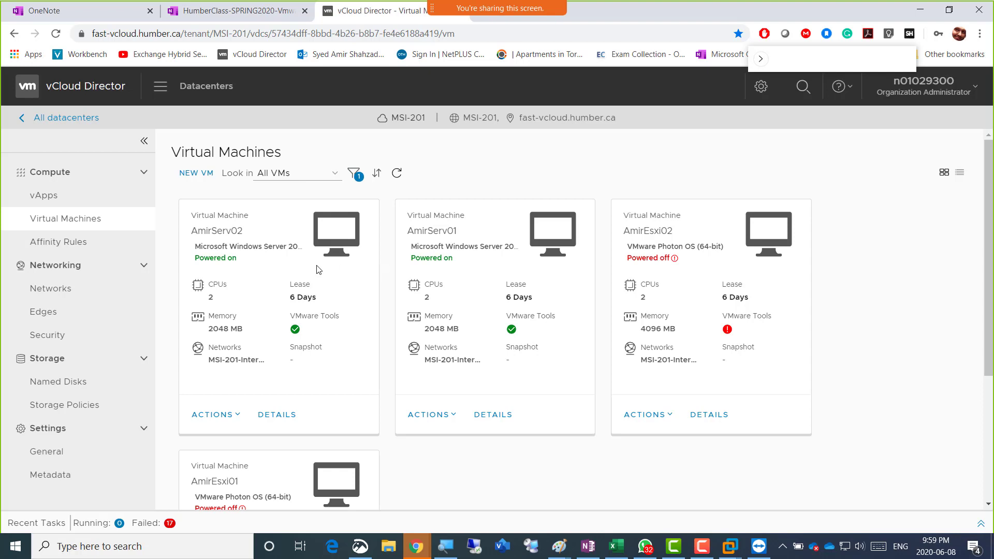
Open AmirServ01's web console full screen, allow network discovery, and dismiss Shutdown Event Tracker
left_click(548, 242)
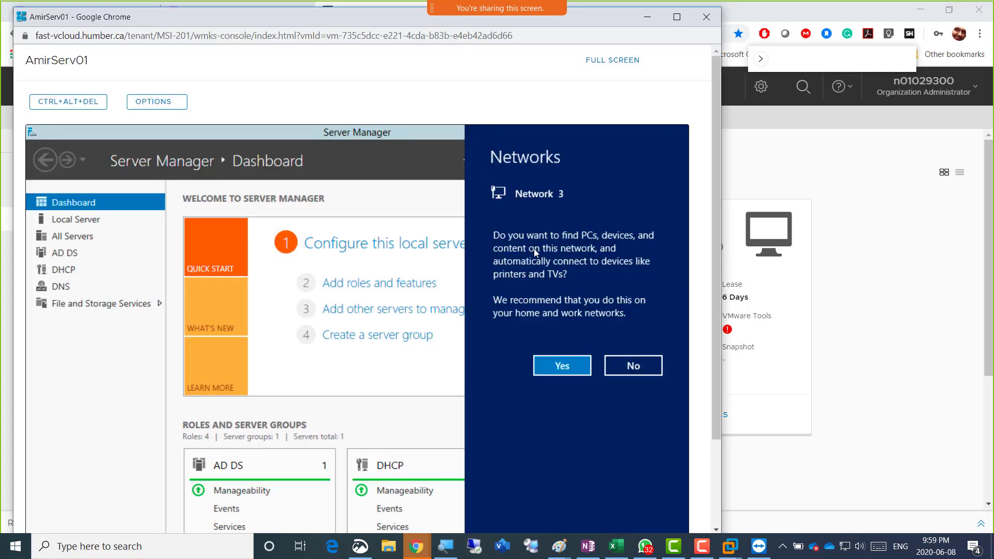
double_click(362, 17)
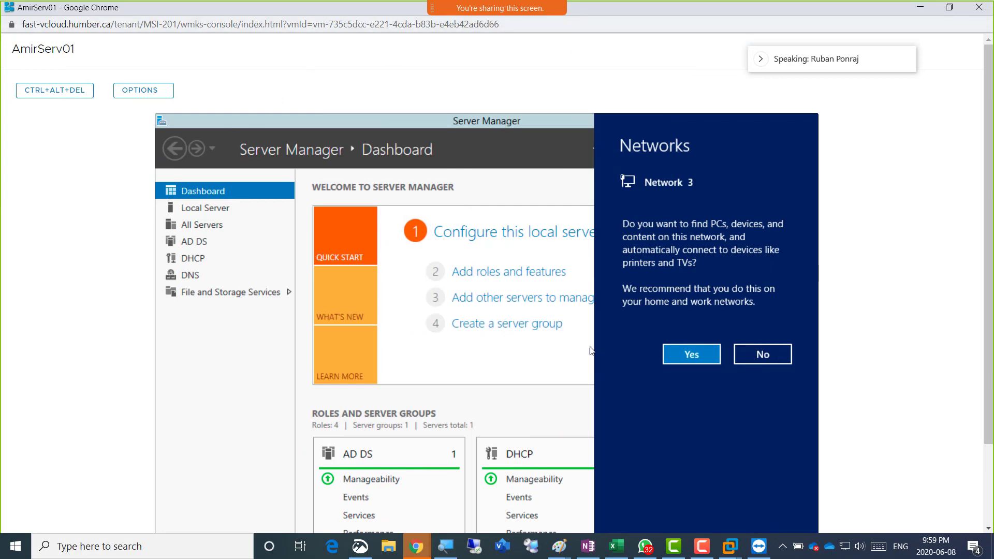
left_click(686, 364)
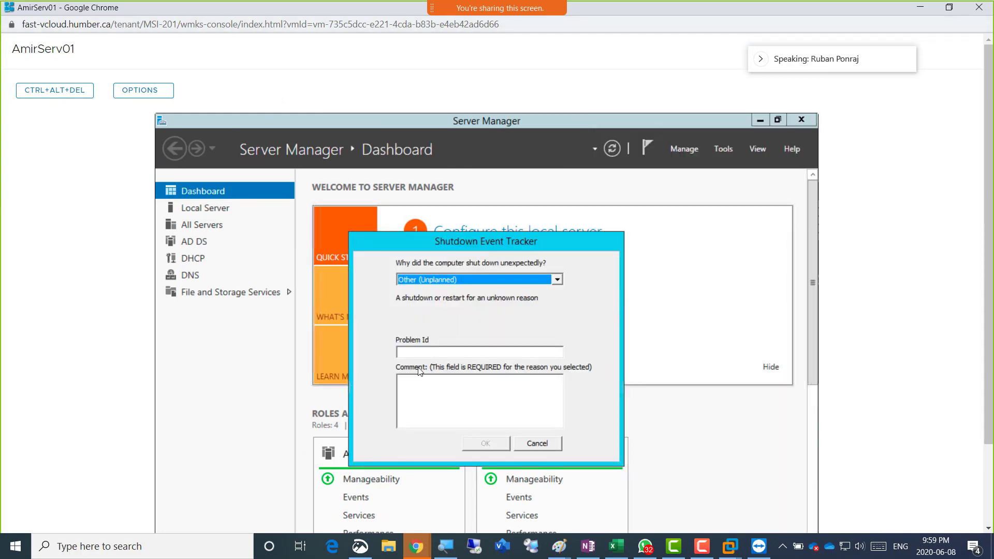
left_click(537, 443)
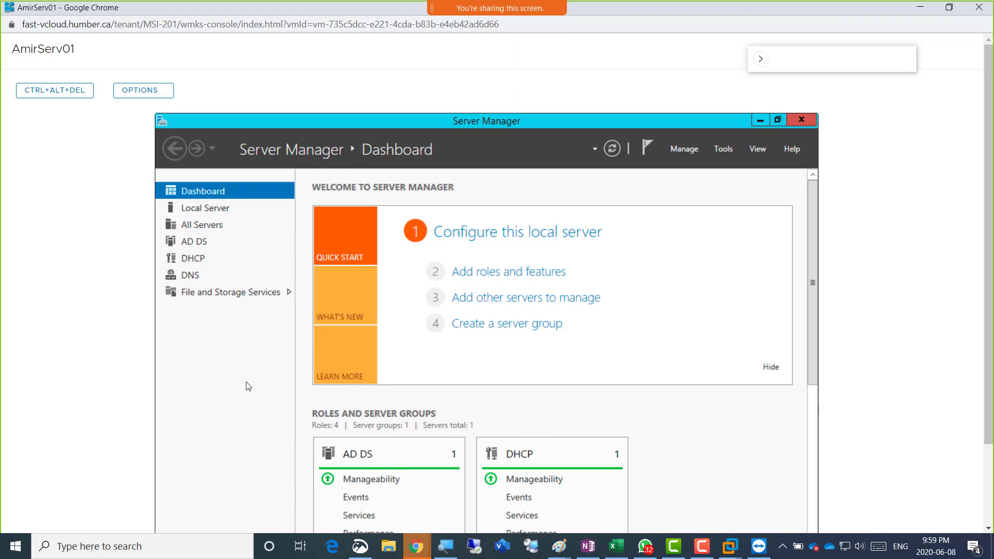
Open AmirServ01's Ethernet0 IPv4 properties from the Local Server page
left_click(226, 213)
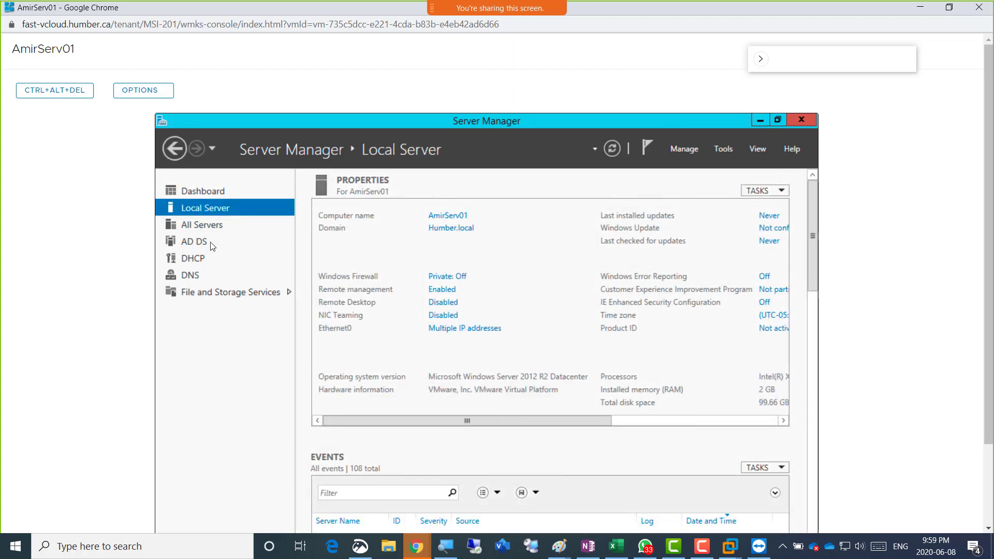
left_click(459, 330)
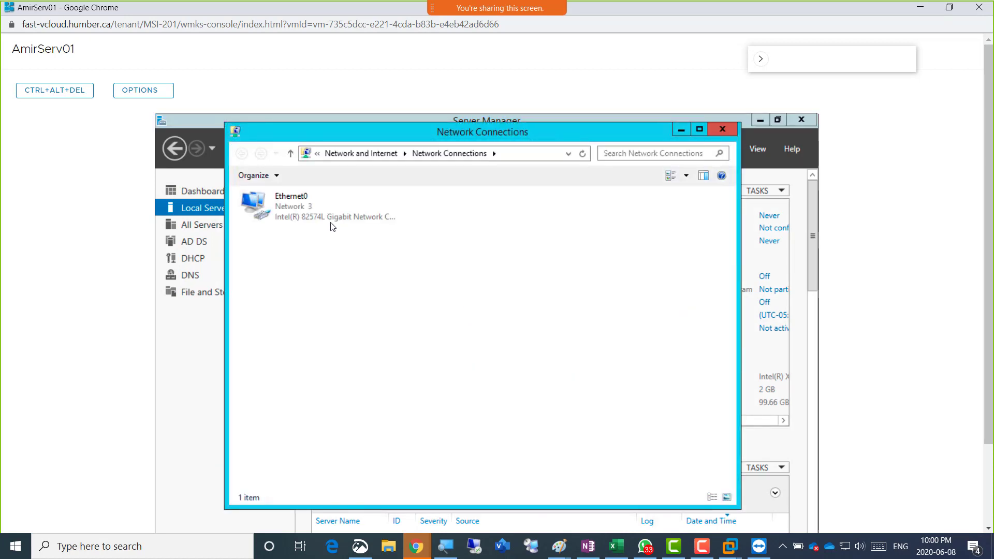
double_click(289, 215)
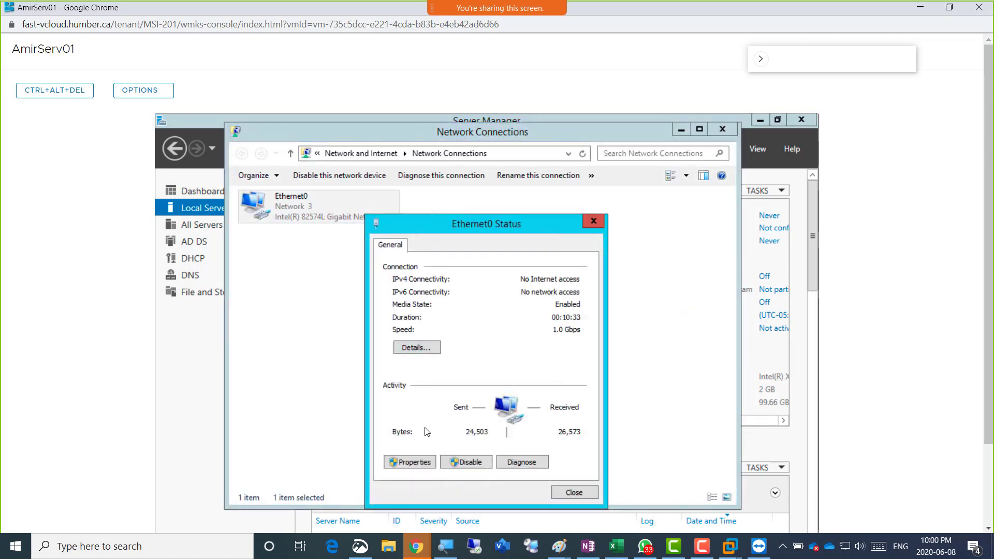
left_click(418, 460)
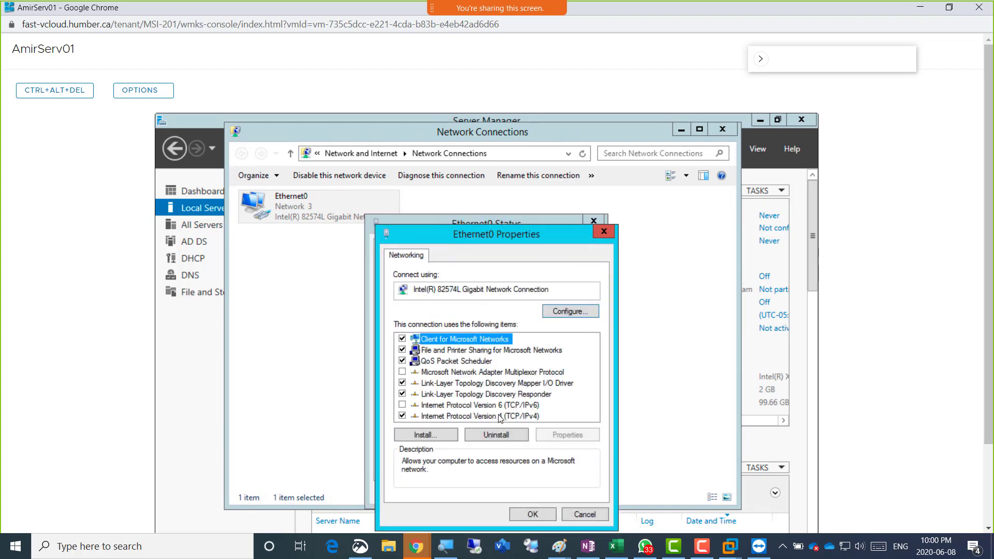
left_click(498, 416)
double_click(497, 415)
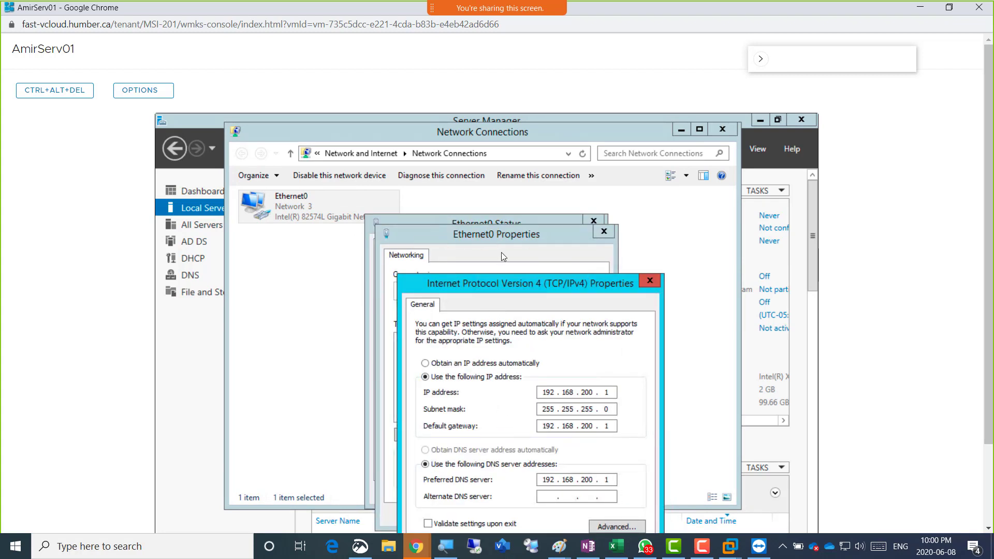
Change AmirServ01's IP address third octet from 200 to 241
left_click_drag(501, 283, 509, 160)
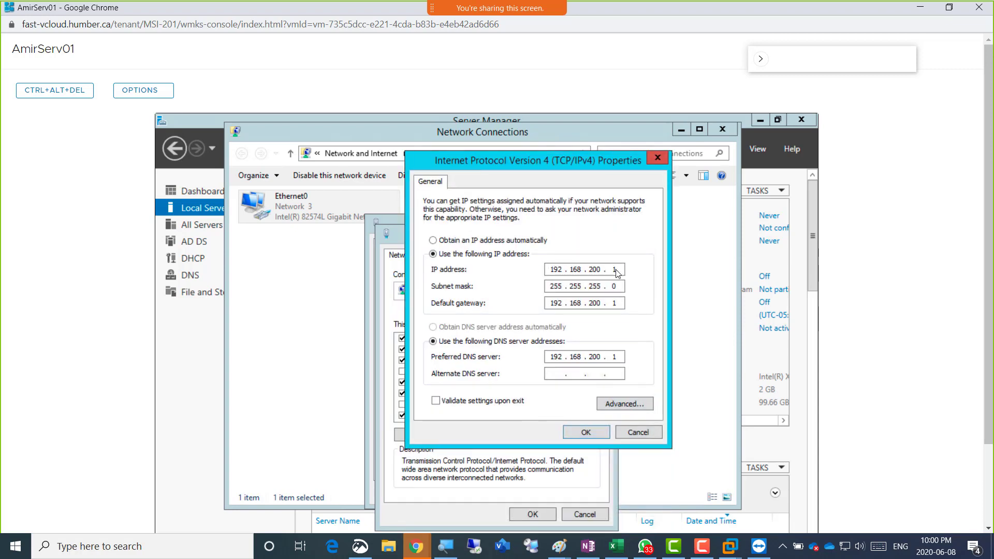
left_click_drag(601, 269, 594, 270)
left_click(599, 270)
left_click_drag(601, 270, 593, 270)
type("41")
key("Tab")
Change the default gateway and preferred DNS third octets from 200 to 241
key("Tab")
key("Tab")
key("shift+Tab")
key("shift+Tab")
key("Right")
key("shift+Right")
key("shift+Right")
type("41")
key("Tab")
key("Tab")
key("Right")
key("Right")
key("Right")
key("shift+Right")
key("Right")
key("shift+Left")
key("shift+Left")
key("shift+Left")
type("241")
Save the IPv4 changes, then reopen Ethernet0's IPv4 properties to verify 192.168.241.1
left_click(586, 433)
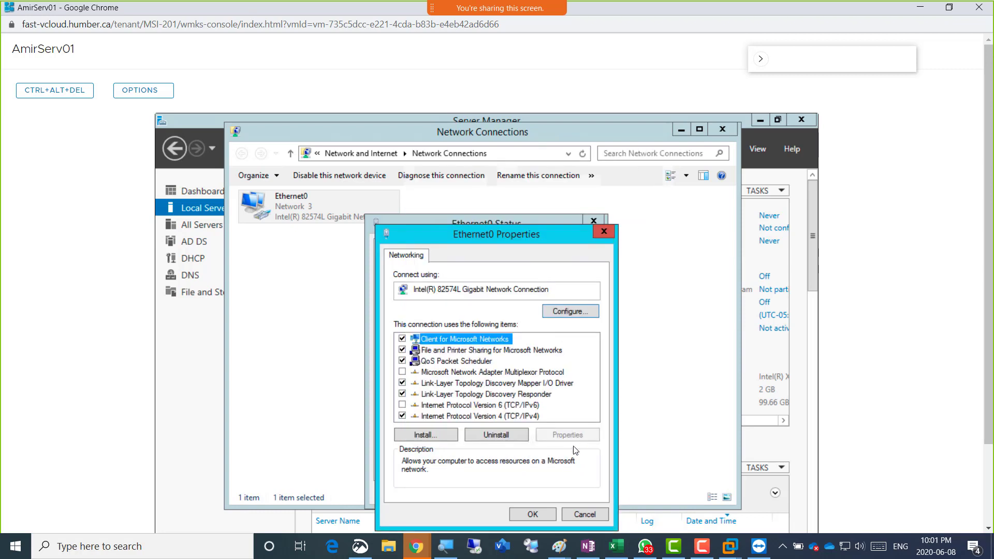
left_click(535, 511)
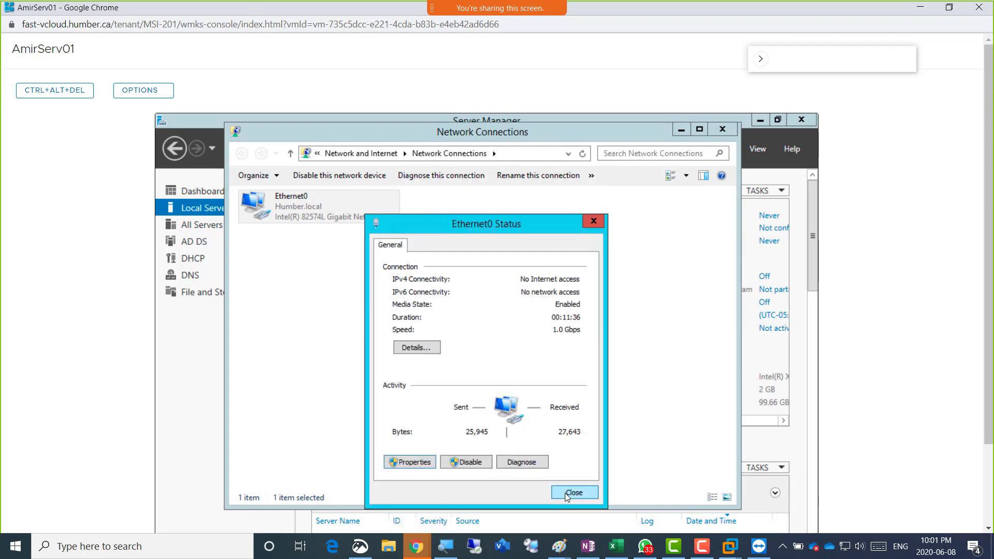
left_click(568, 493)
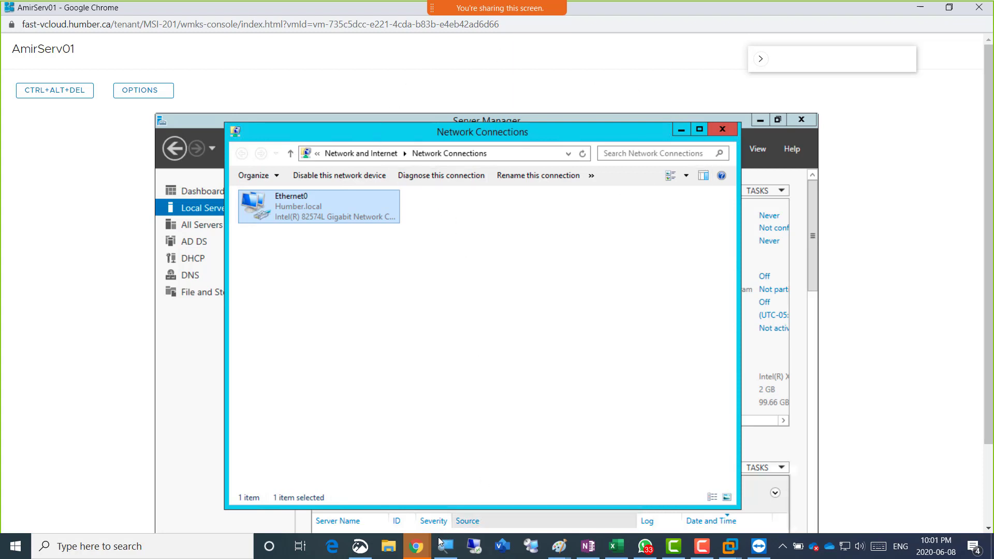
mouse_move(422, 547)
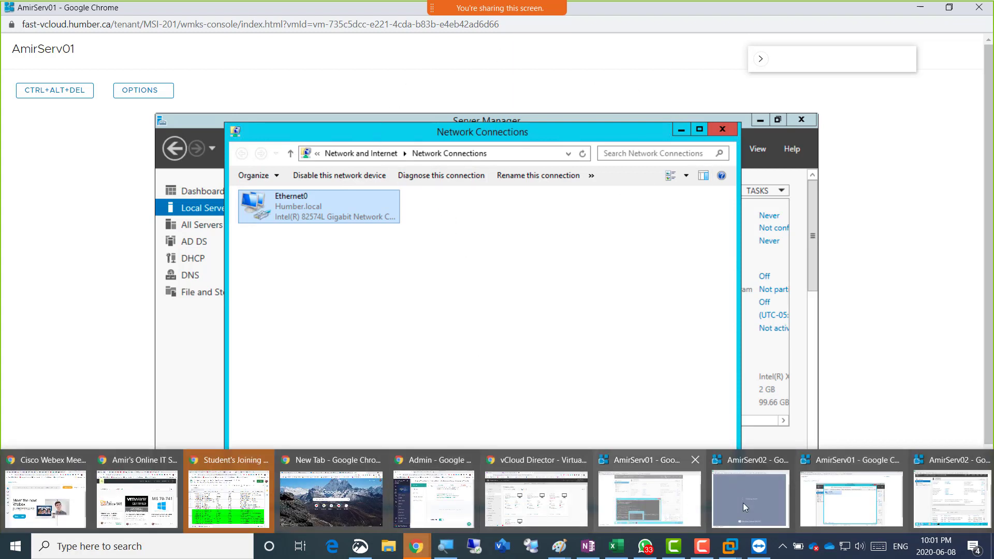
left_click(842, 501)
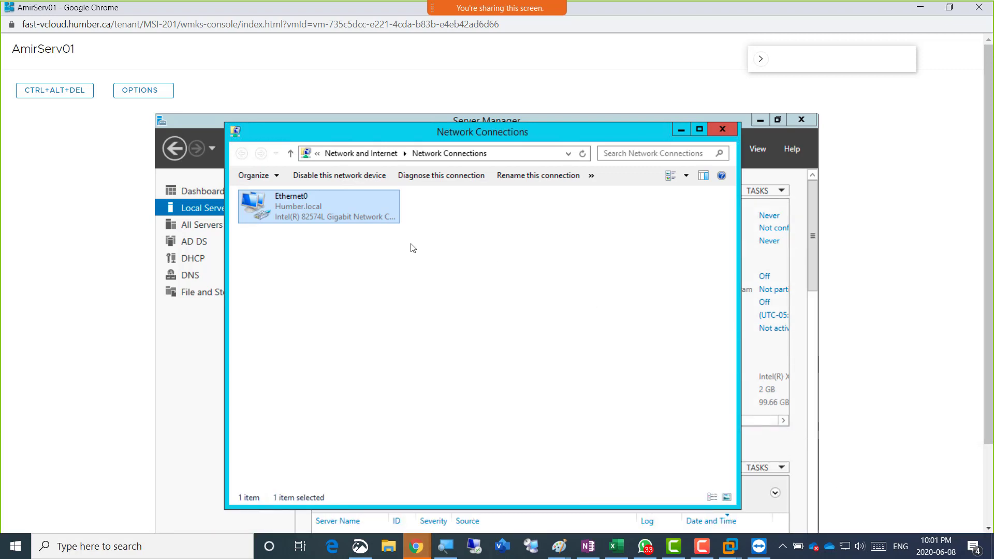
double_click(306, 218)
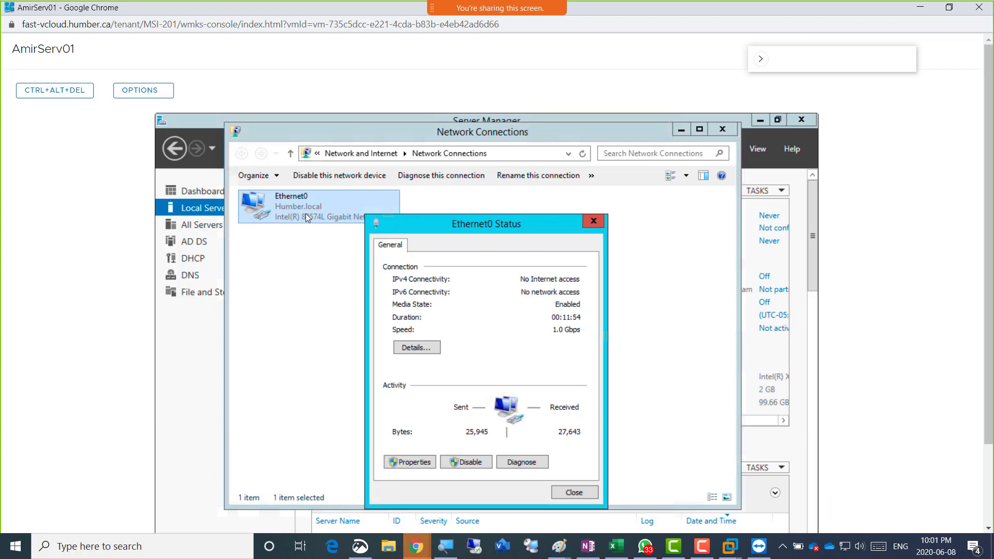
left_click(428, 462)
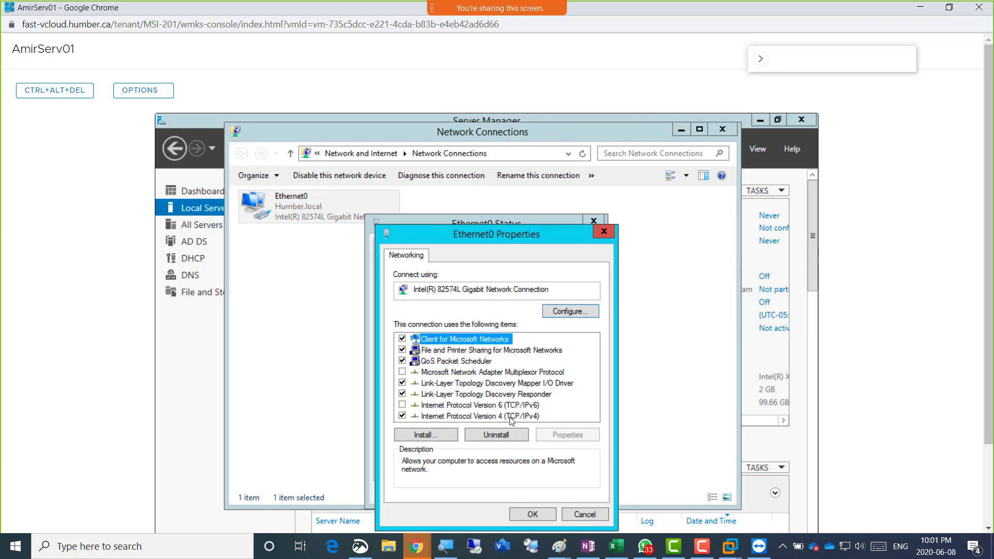
left_click(510, 420)
double_click(510, 419)
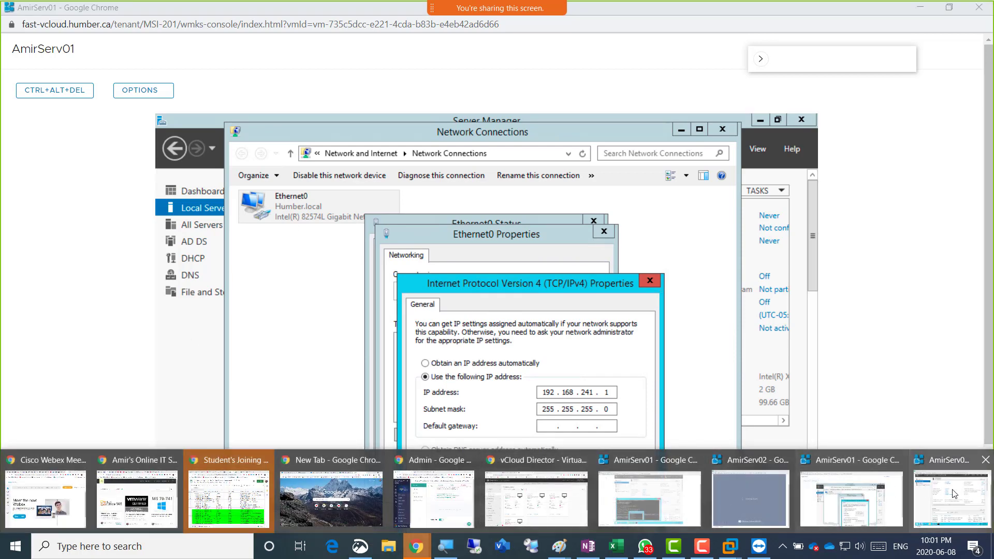
Open AmirServ02's Ethernet0 IPv4 properties
left_click(952, 497)
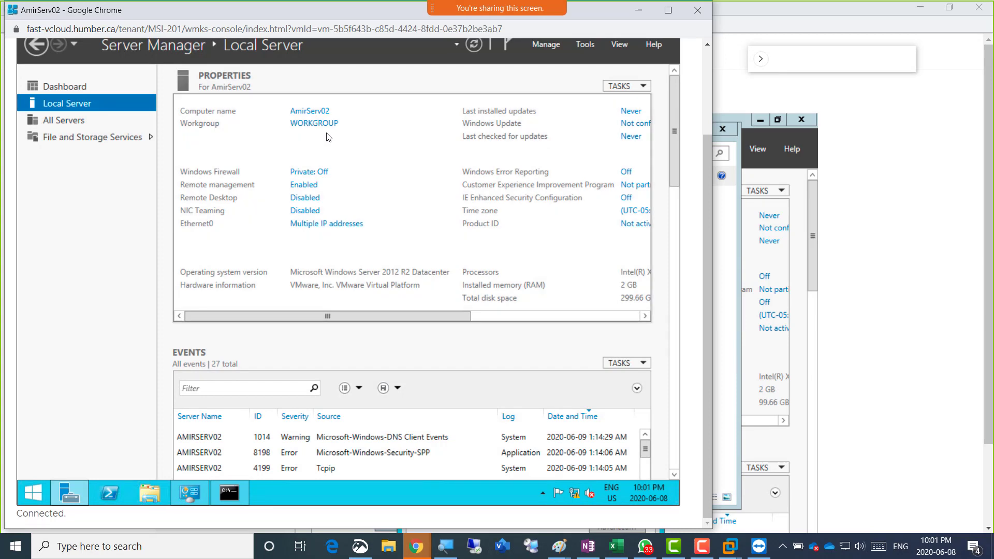
left_click(321, 226)
double_click(179, 167)
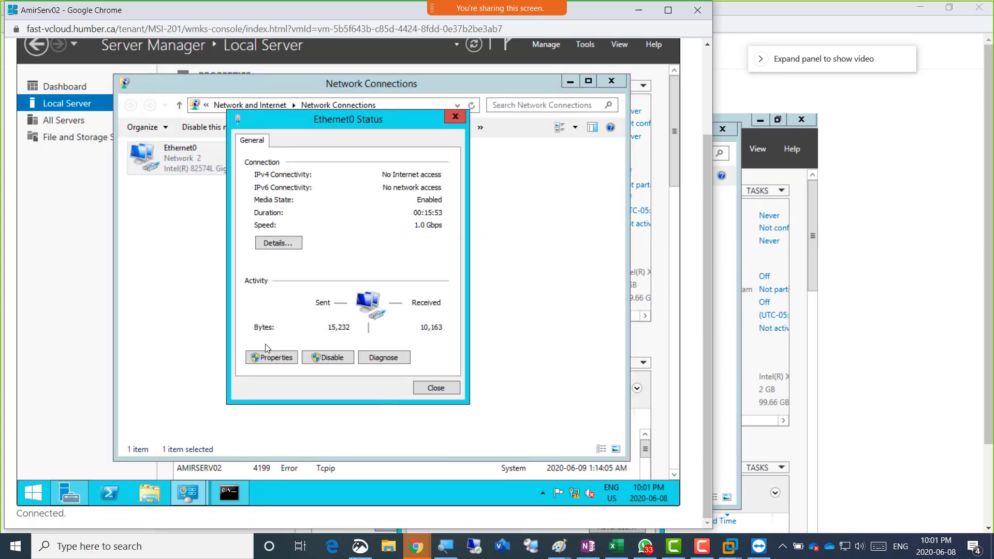
left_click(282, 360)
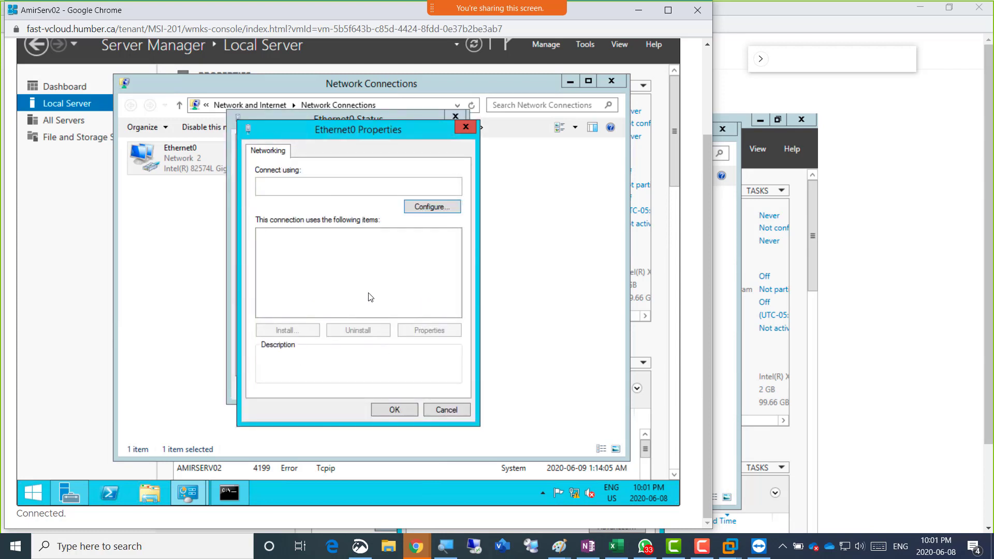
double_click(349, 311)
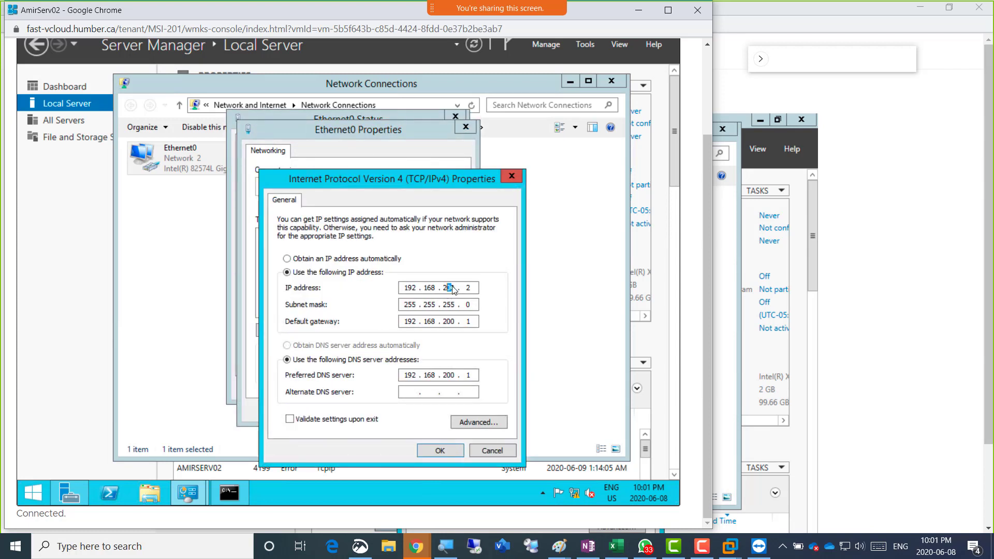
Change AmirServ02's IP, gateway and DNS third octets to 241, with DNS 192.168.241.1
left_click_drag(450, 289, 456, 290)
left_click(455, 286)
key("BackSpace")
key("BackSpace")
type("41")
left_click(454, 322)
key("BackSpace")
key("BackSpace")
type("41")
left_click(457, 377)
key("BackSpace")
key("BackSpace")
key("BackSpace")
key("BackSpace")
type("41 . 1")
Apply the settings, close Ethernet0 status, and rerun nslookup, now reporting 192.168.241.1
left_click(427, 452)
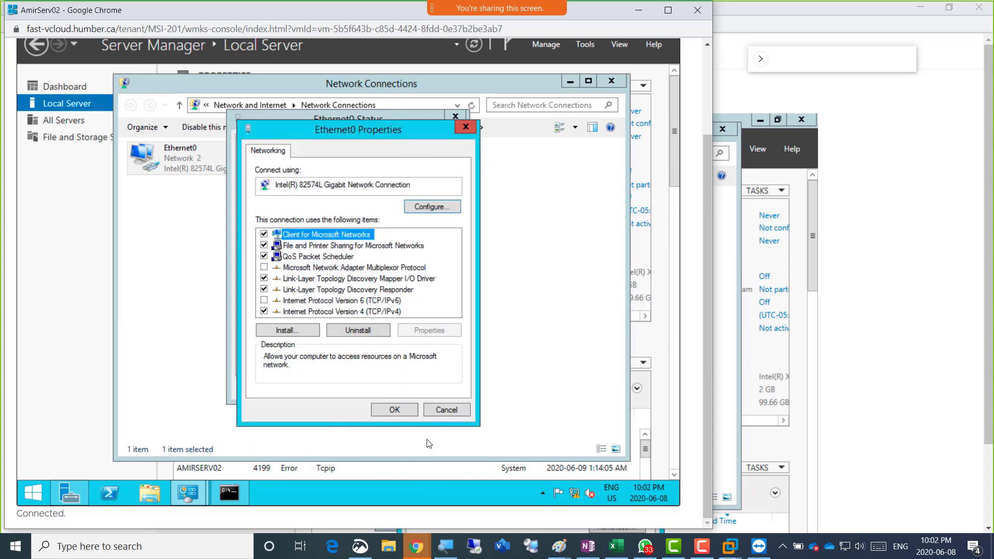
left_click(395, 409)
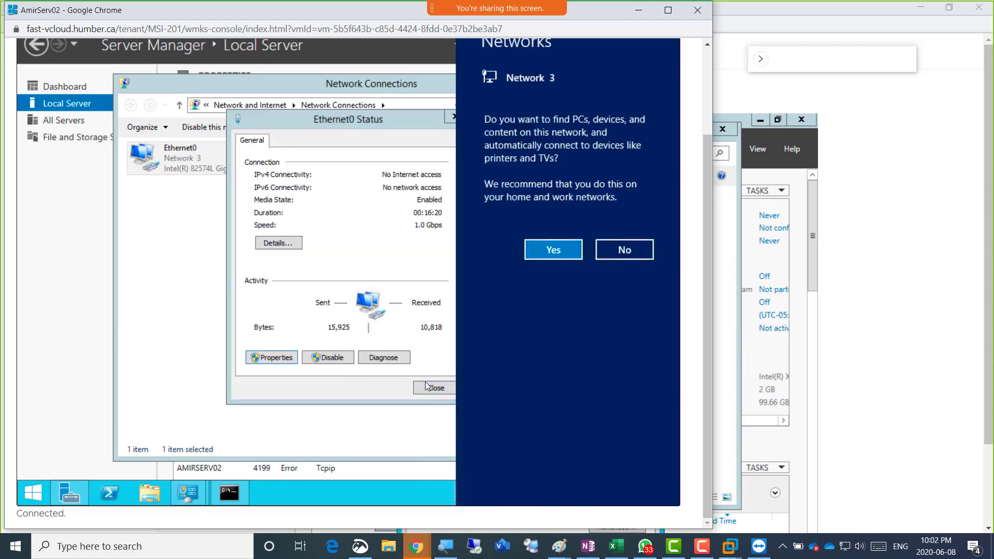
left_click(426, 387)
left_click(428, 387)
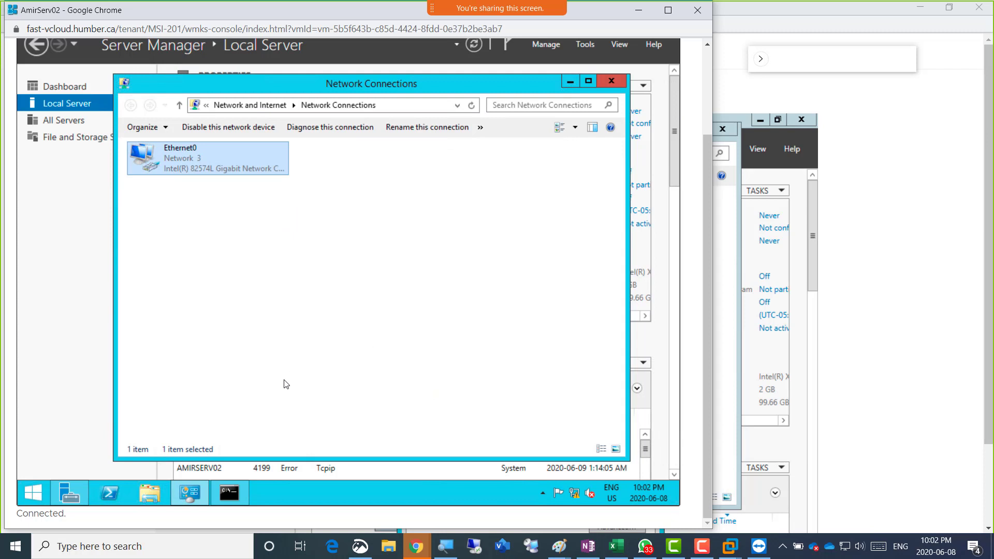
left_click(237, 494)
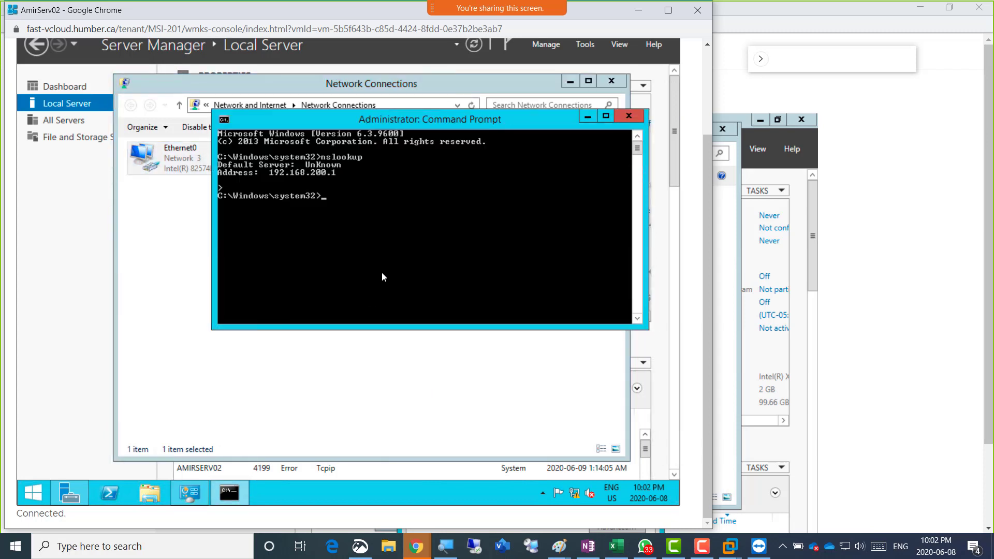
key("Up")
key("Return")
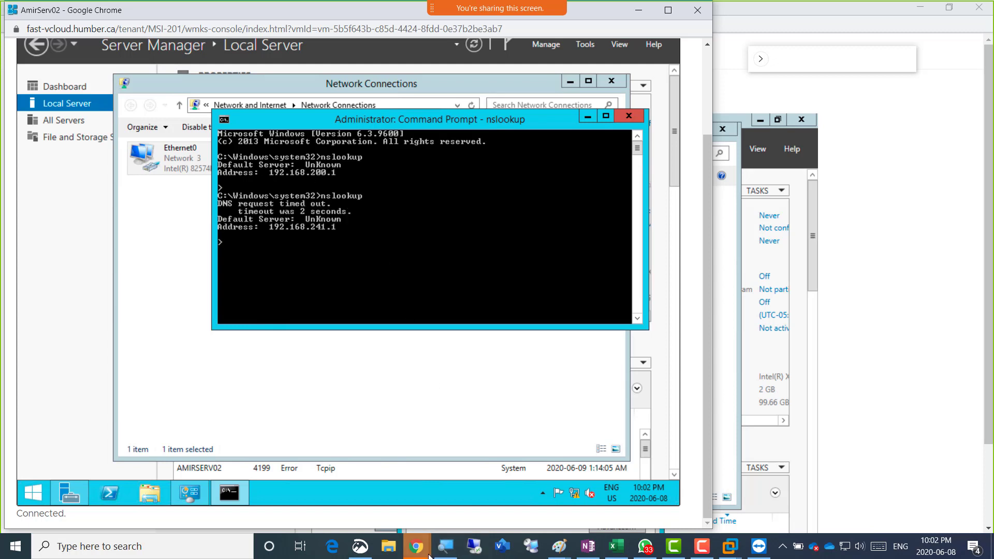
Close AmirServ01's IPv4, adapter properties, Ethernet0 status and Network Connections windows
mouse_move(418, 552)
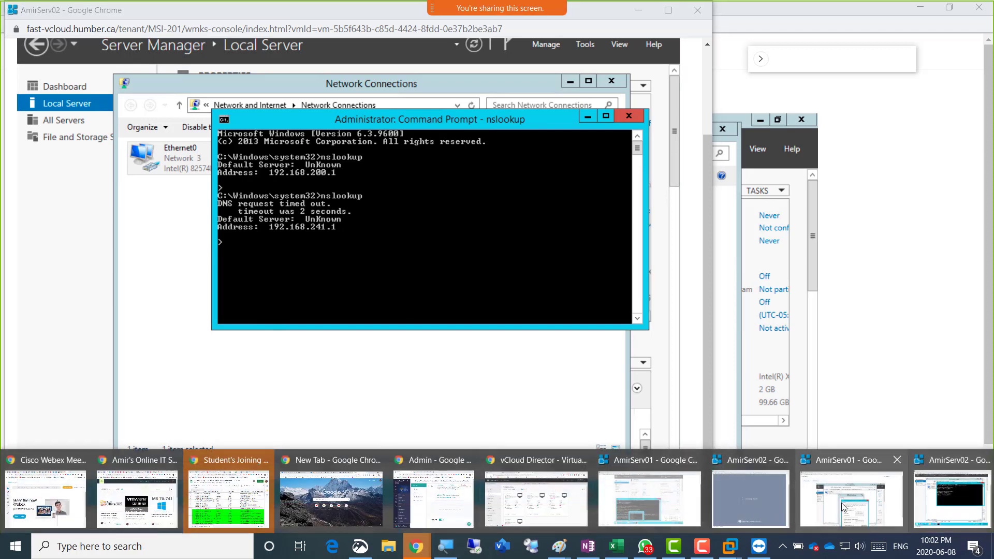
left_click(841, 502)
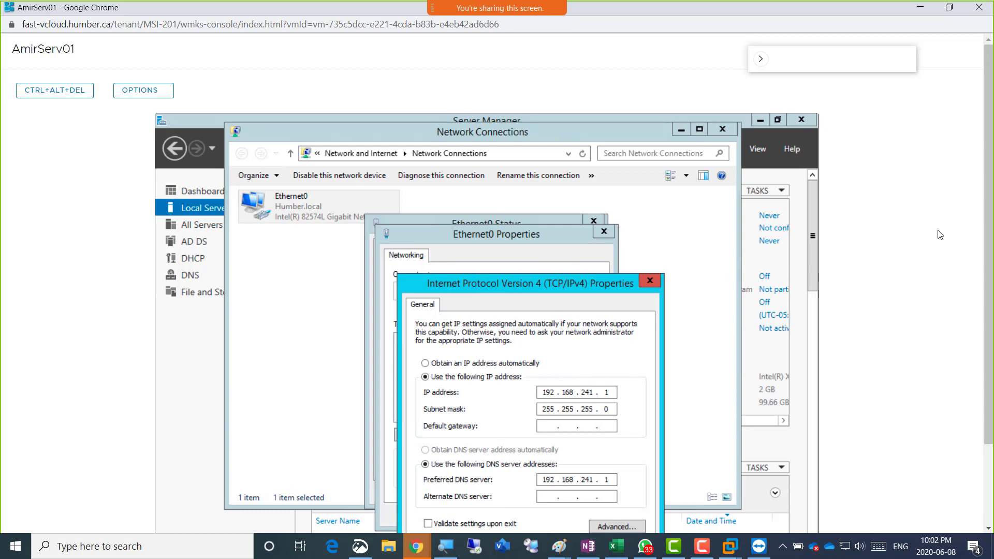
left_click_drag(987, 230, 986, 311)
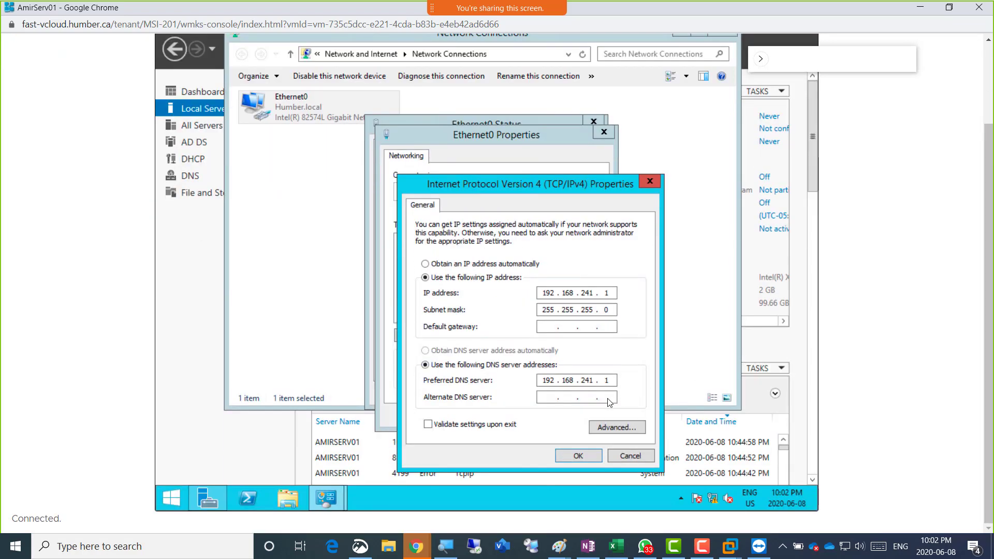
left_click(574, 455)
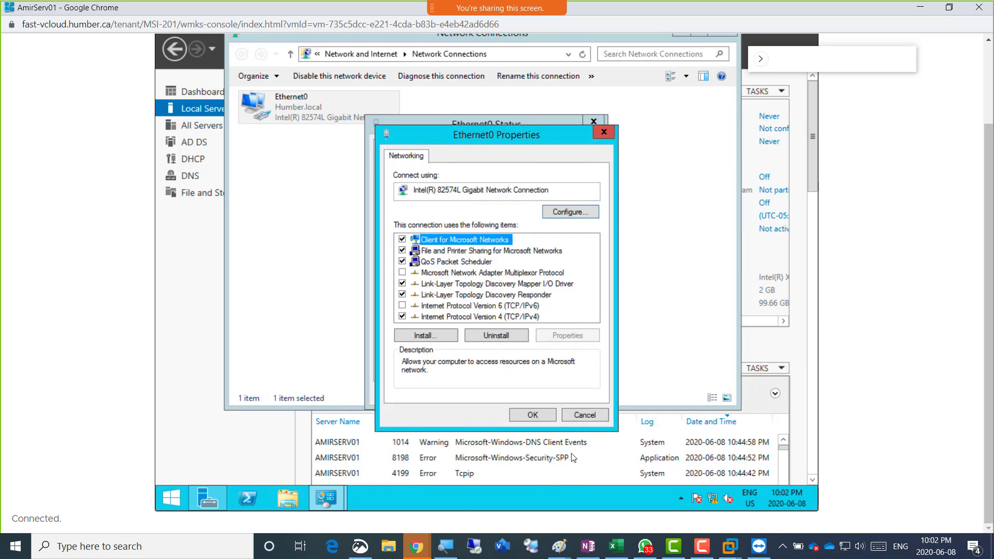
left_click(553, 414)
left_click(570, 394)
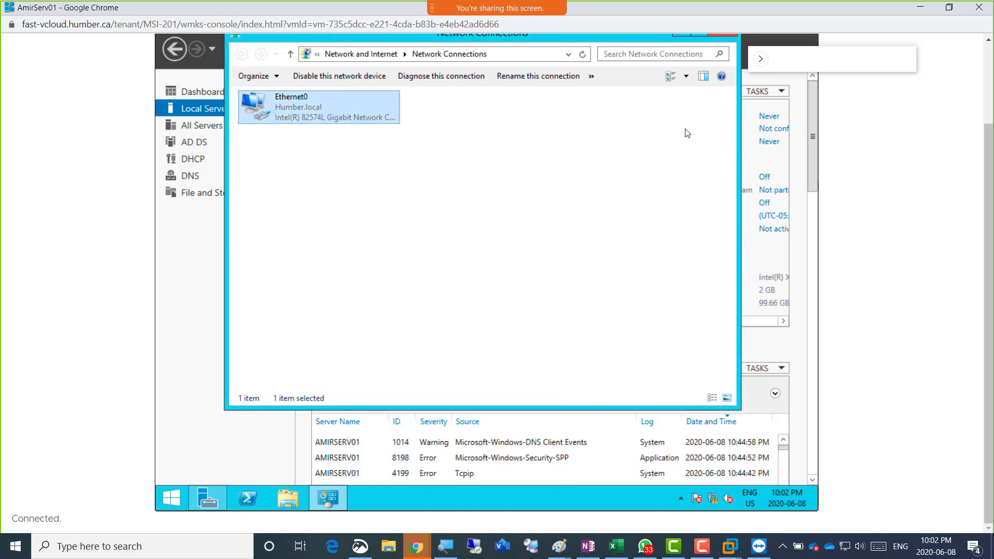
left_click(725, 35)
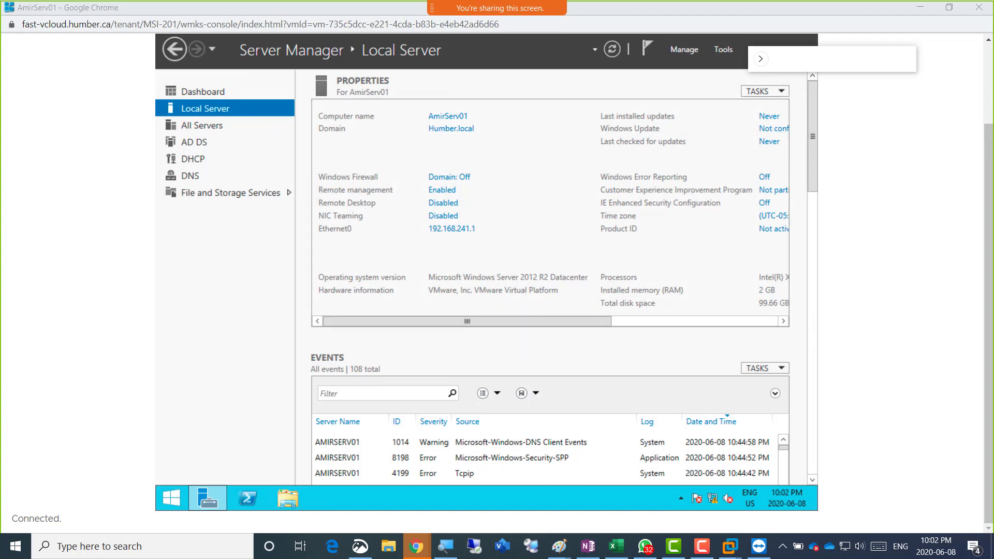
scroll(989, 176, "up", 2)
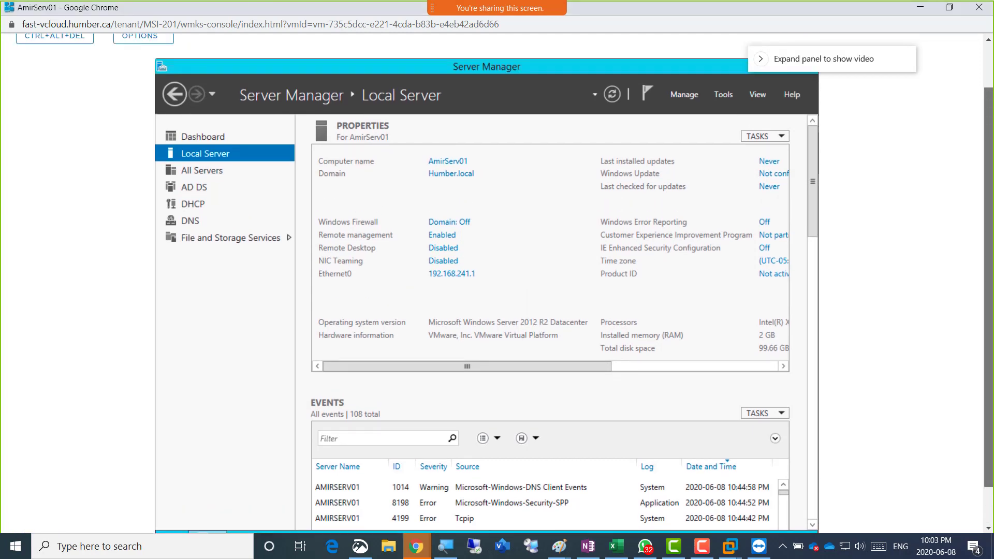
scroll(989, 175, "down", 2)
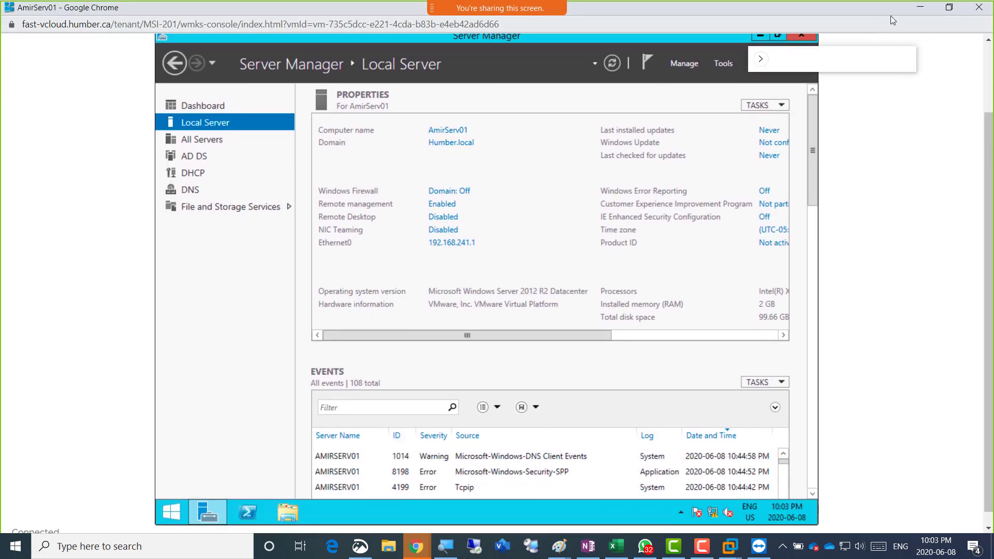
Run nslookup in an administrator Command Prompt on AmirServ01, then minimize it
left_click(958, 14)
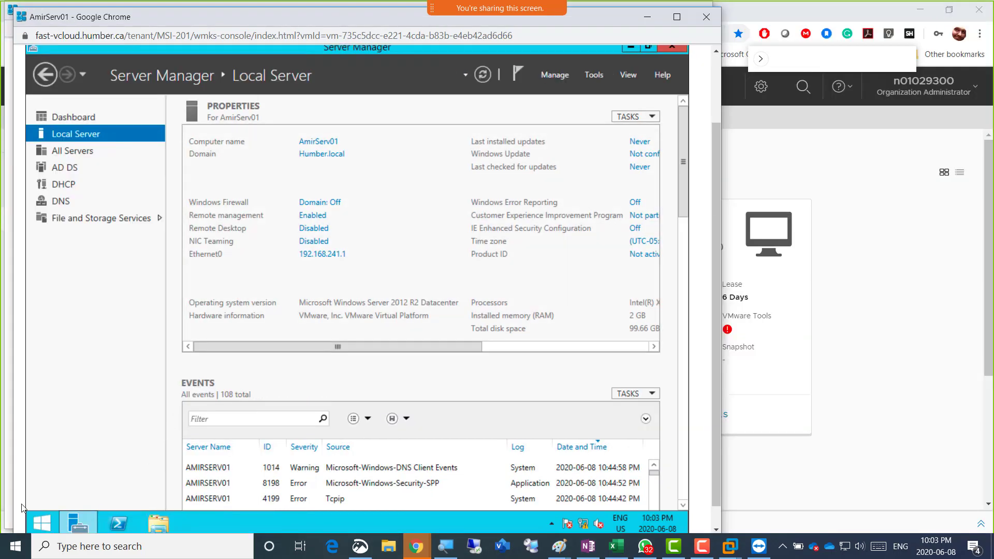
right_click(42, 523)
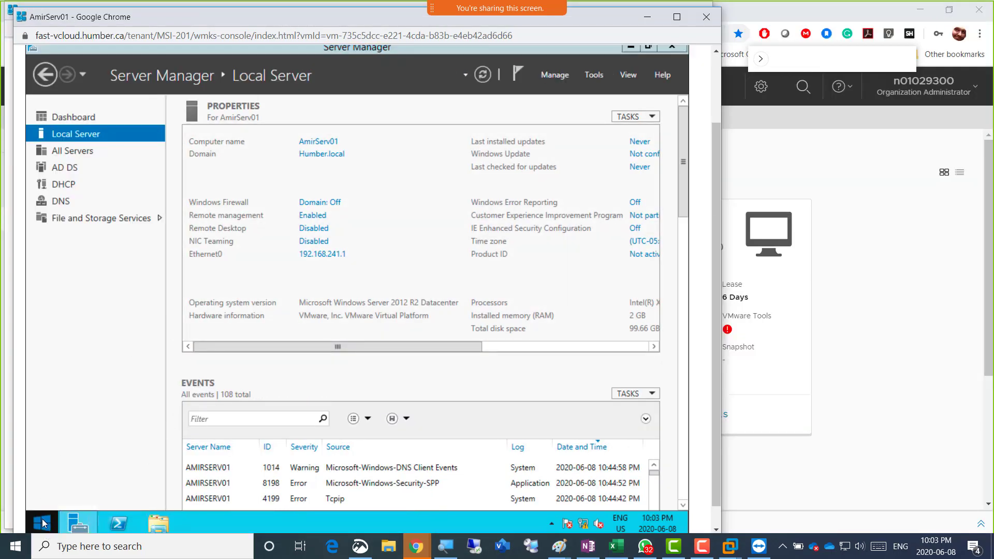
left_click(158, 405)
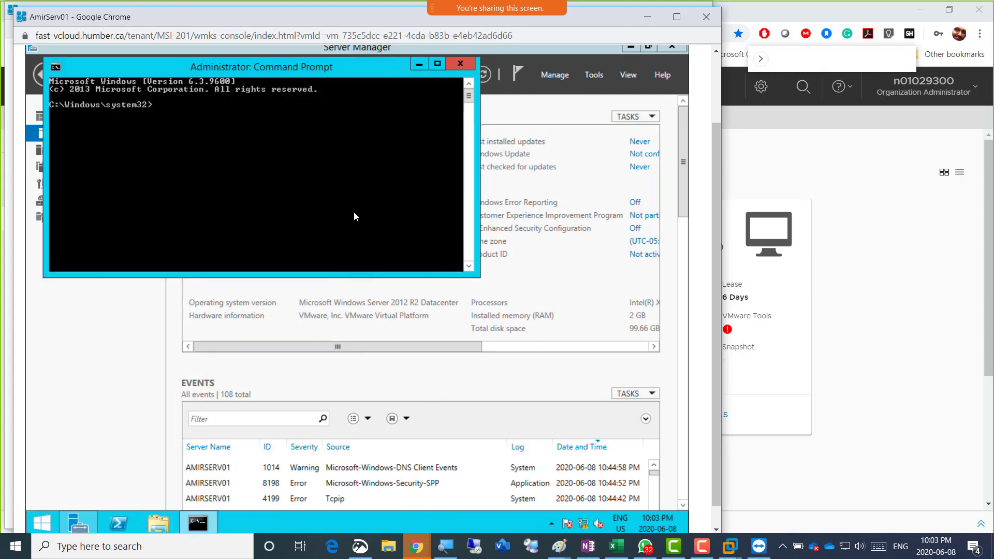
type("nslookup")
key("Return")
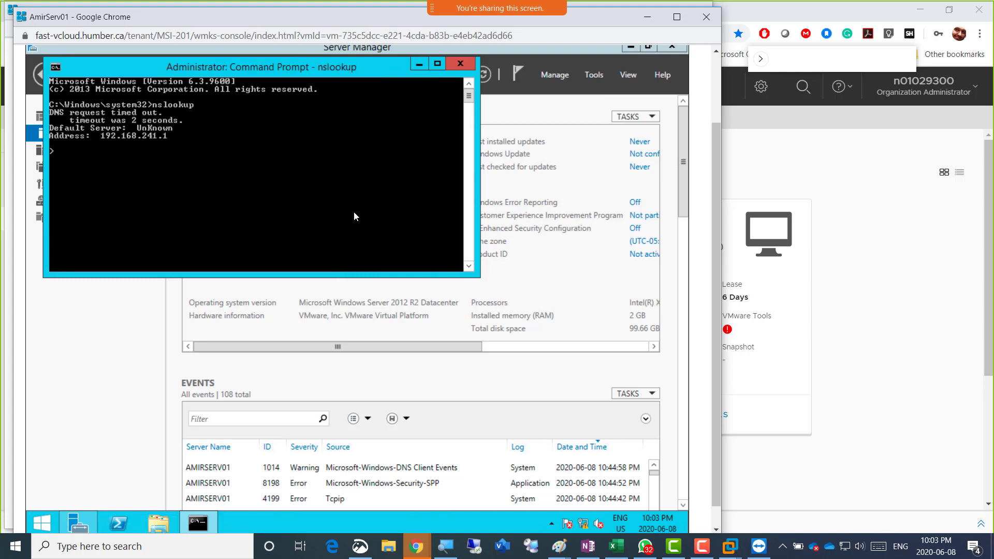
left_click(135, 336)
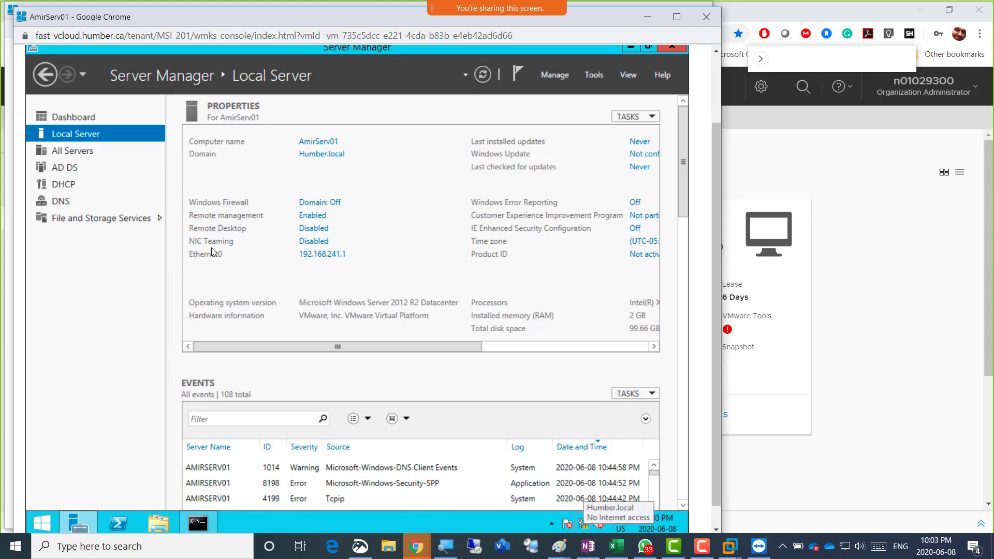
Open DNS Manager and expand AMIRSERV01 > Forward Lookup Zones > Humber.local records
left_click(593, 76)
left_click(542, 235)
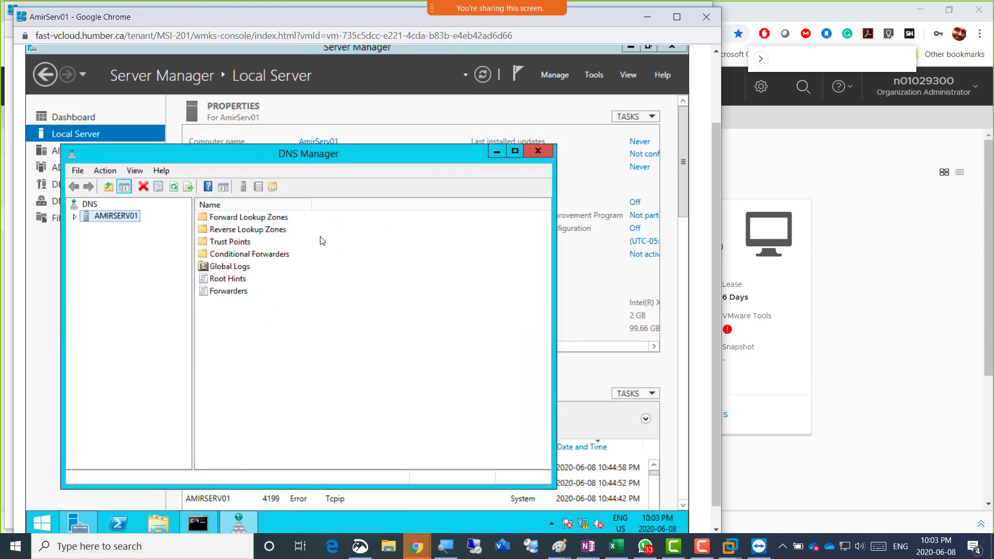
double_click(127, 217)
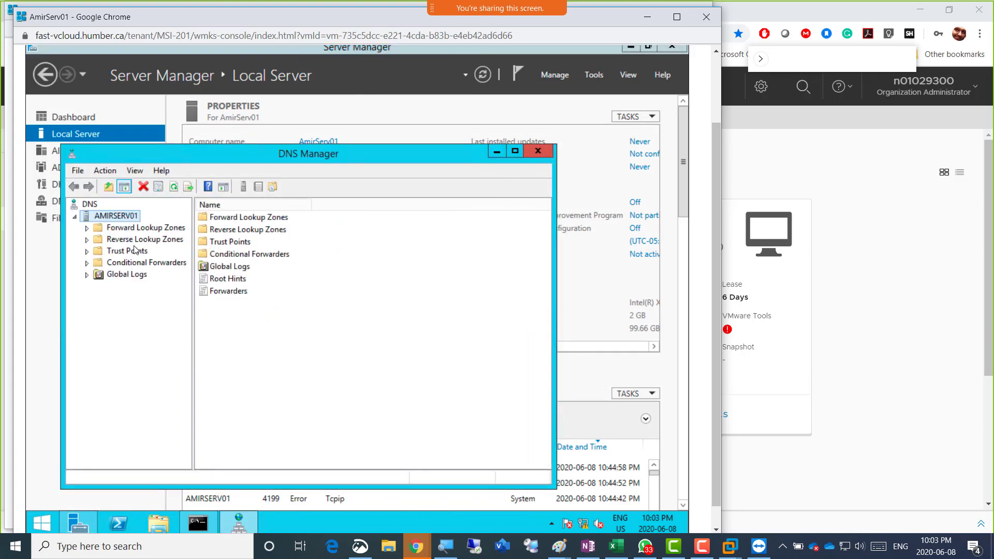
double_click(135, 229)
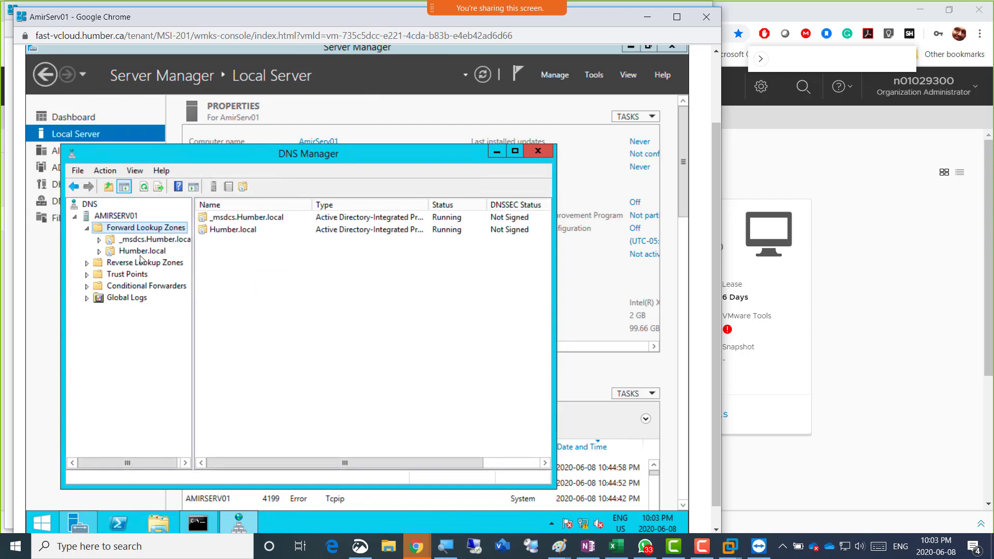
double_click(142, 252)
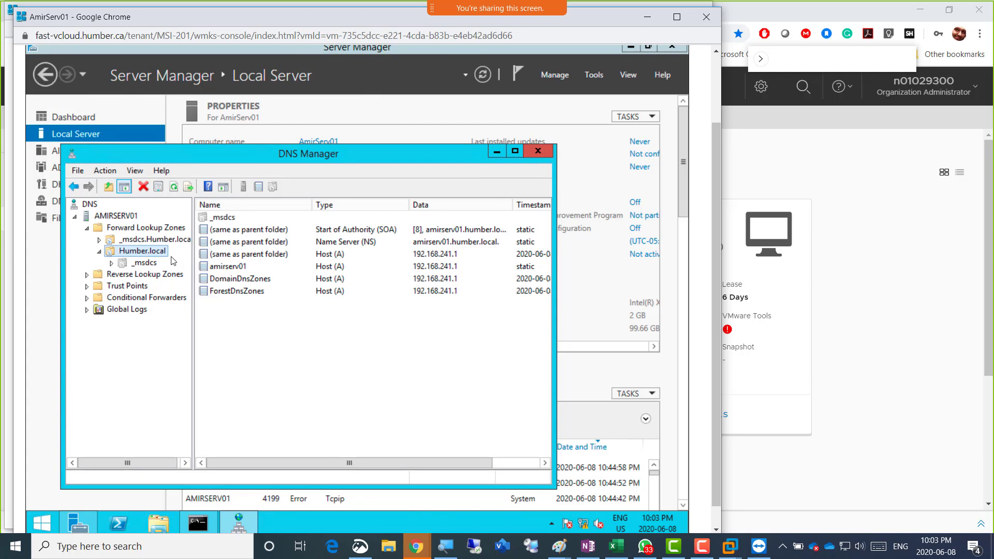
left_click(100, 252)
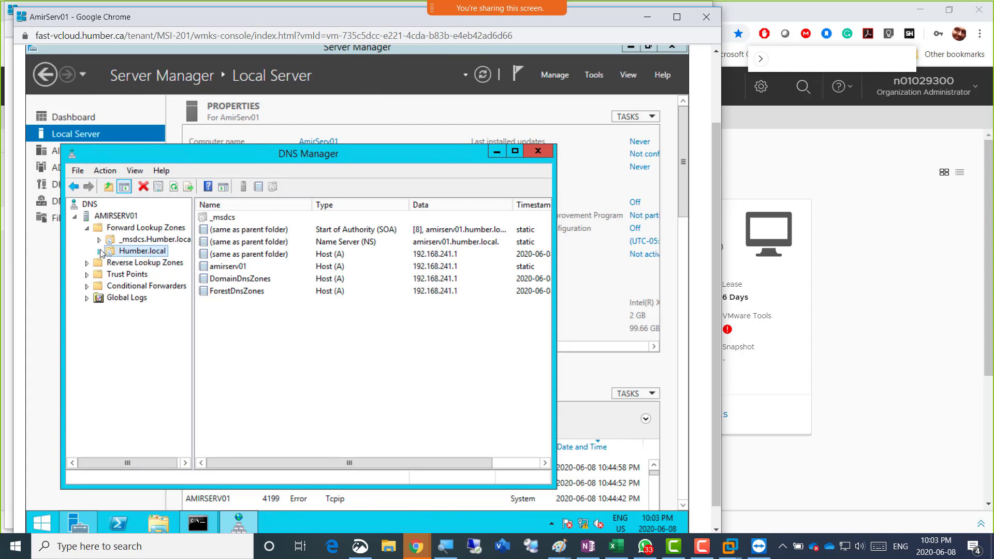
left_click(99, 253)
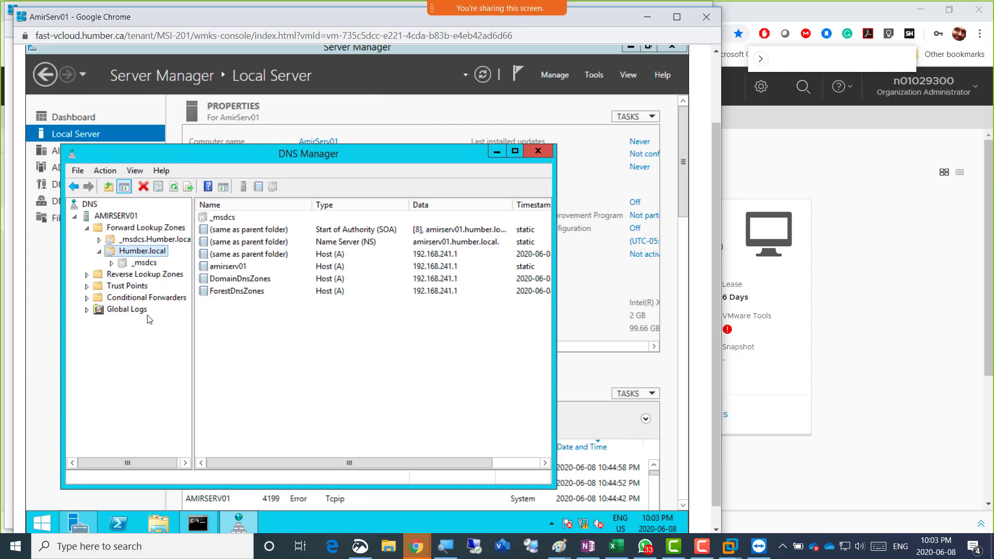
Shut down AmirServ01 from the Win+X power-user menu
right_click(45, 518)
mouse_move(137, 497)
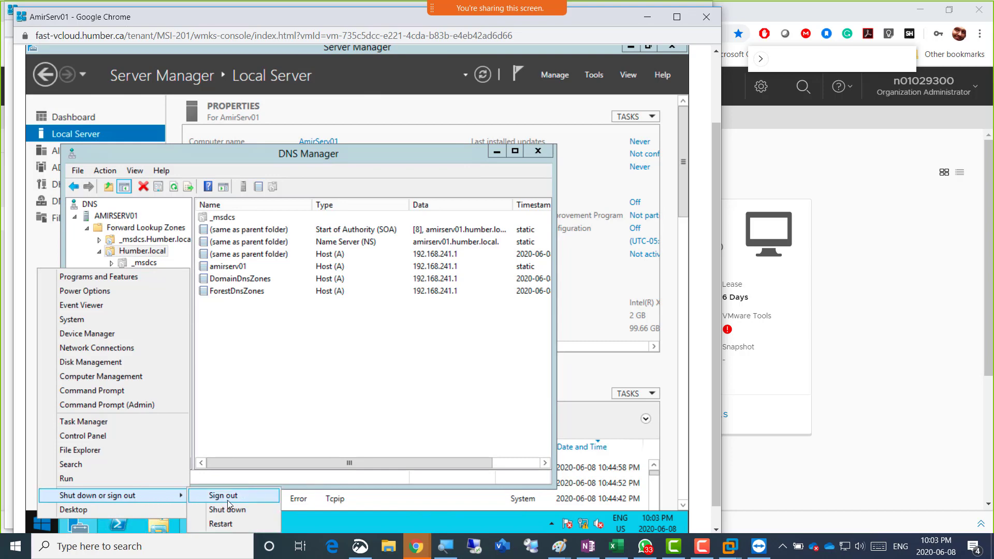
left_click(228, 510)
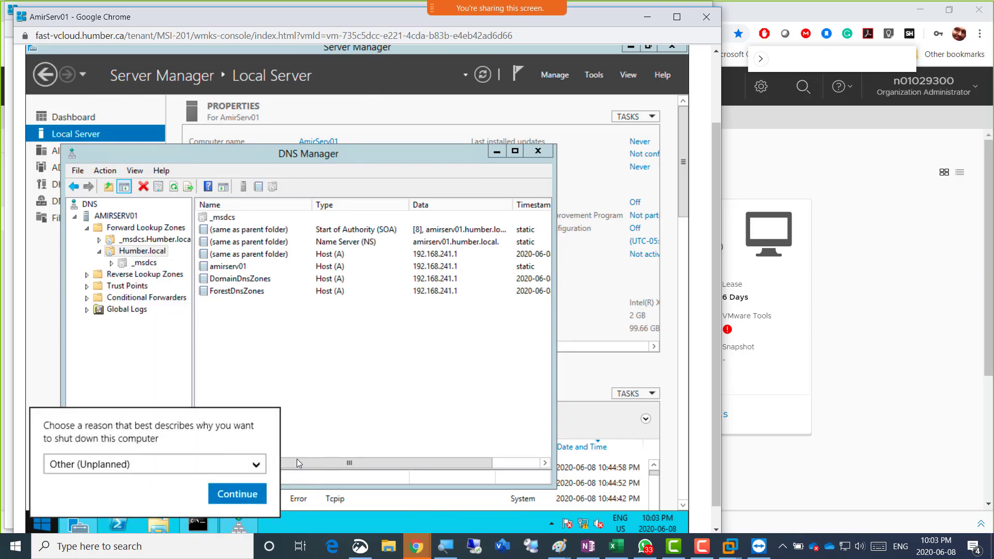
left_click(248, 489)
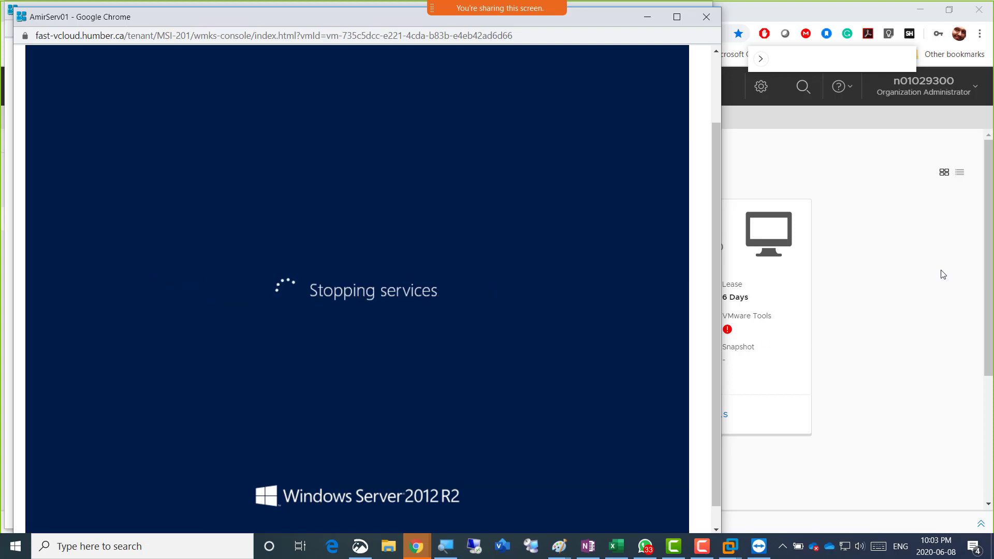
Restart AmirServ02 from its Win+X power-user menu
left_click(855, 243)
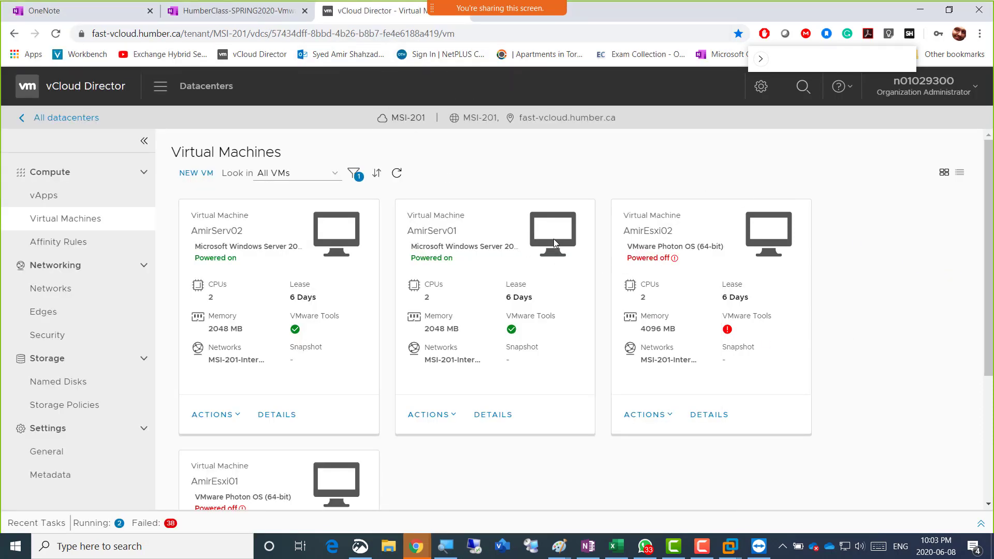
left_click(317, 244)
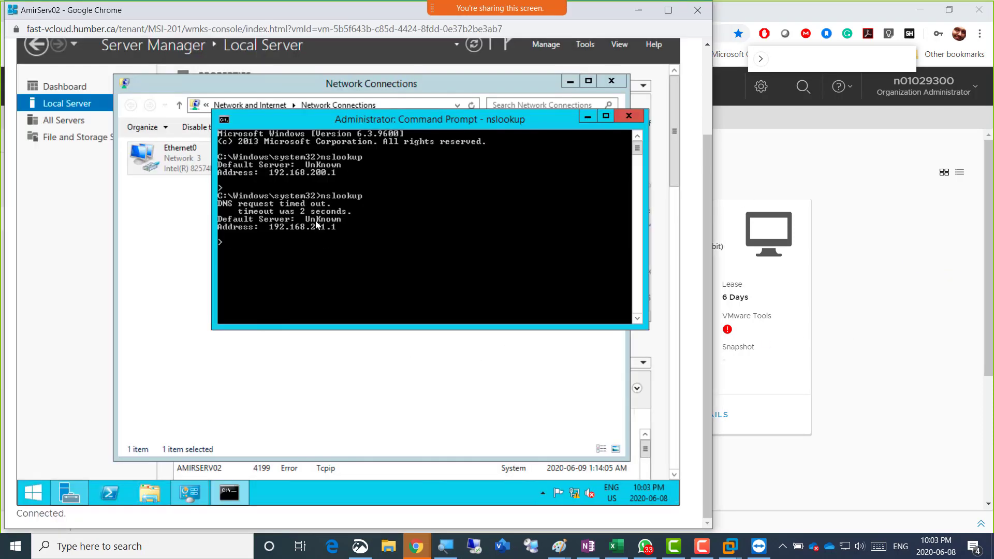
right_click(37, 490)
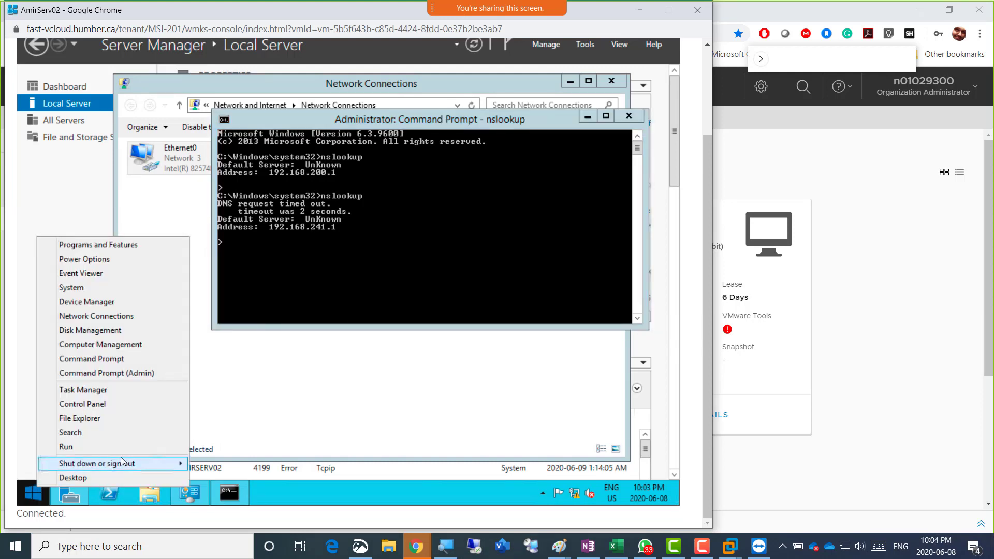
mouse_move(184, 463)
left_click(234, 490)
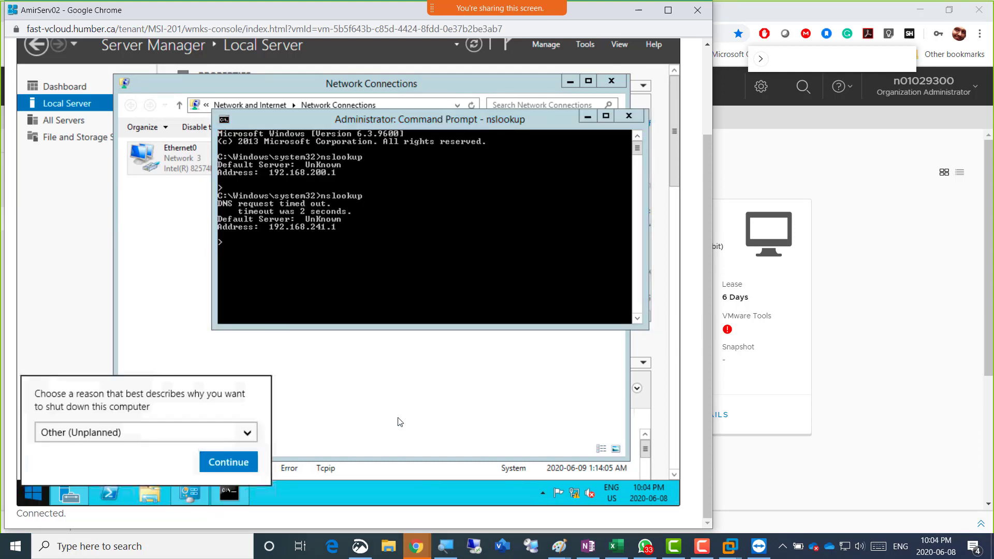
left_click(254, 462)
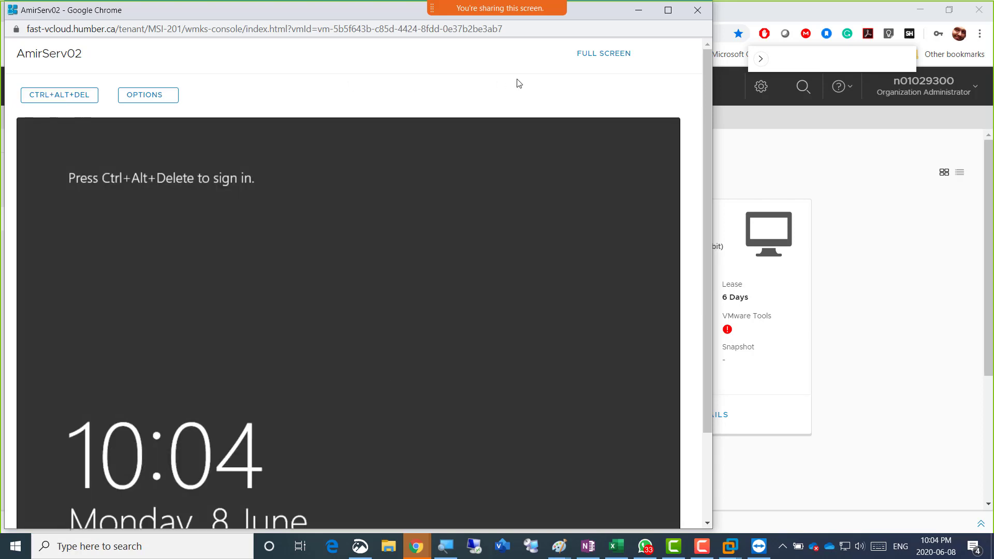
Send CTRL+ALT+DEL to AmirServ02 and sign in with the Administrator password
left_click(89, 99)
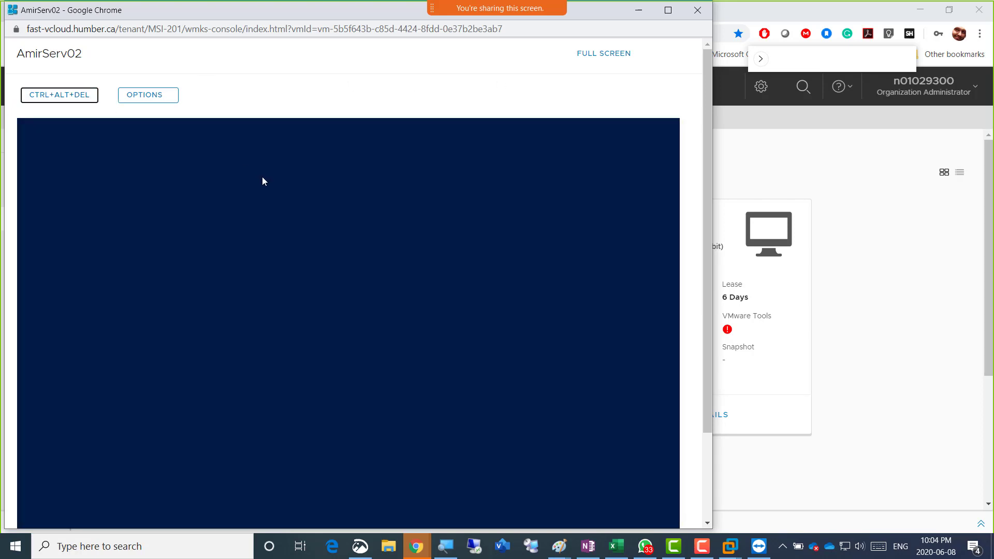
left_click(294, 304)
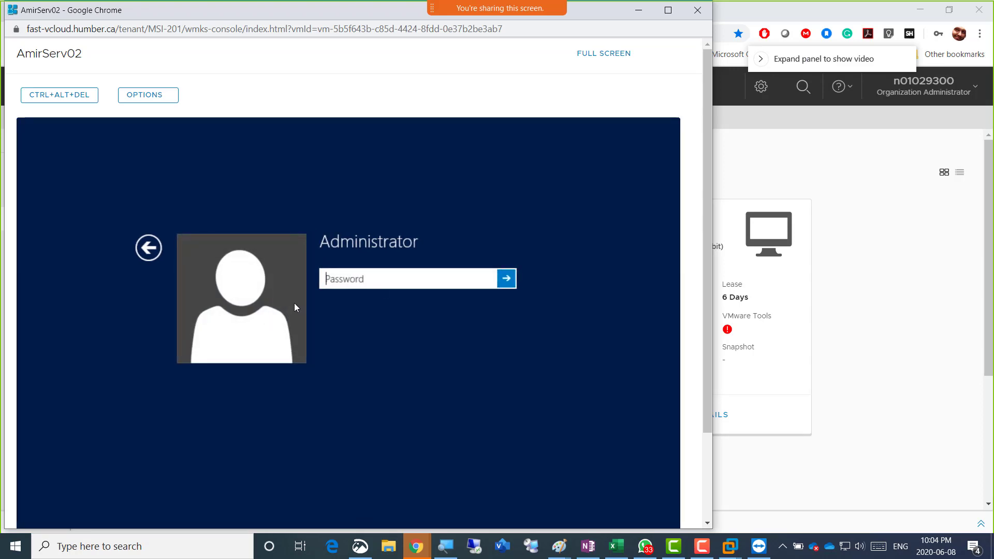
left_click(358, 281)
type("P••••••••")
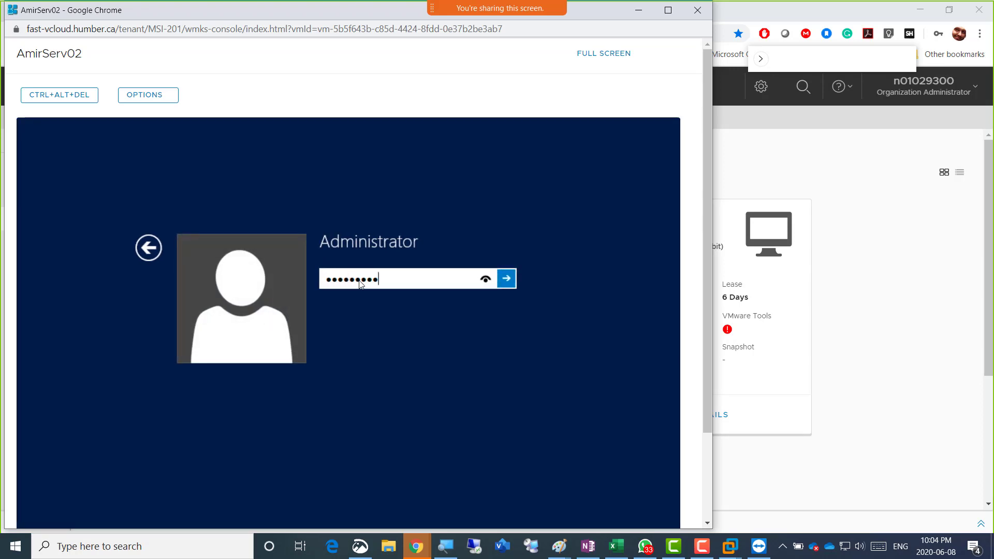
type("•••")
key("BackSpace")
key("BackSpace")
key("BackSpace")
key("Return")
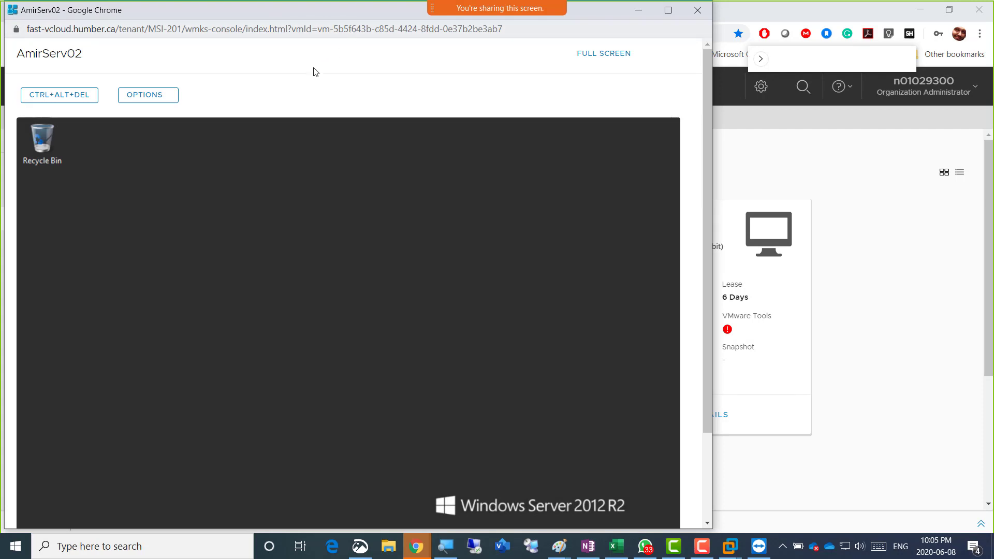
Return to the vCloud Director Virtual Machines list
scroll(704, 169, "down", 3)
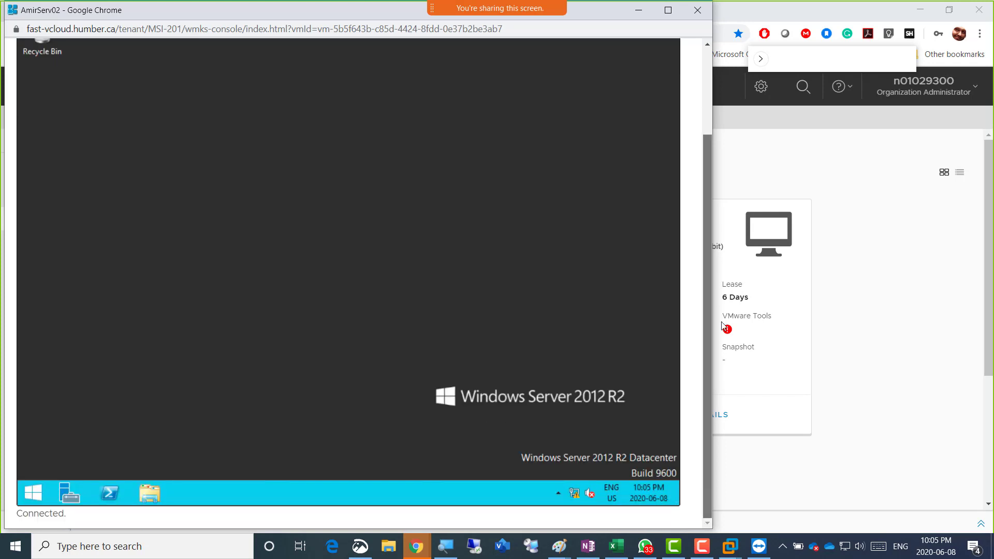
left_click_drag(711, 199, 715, 275)
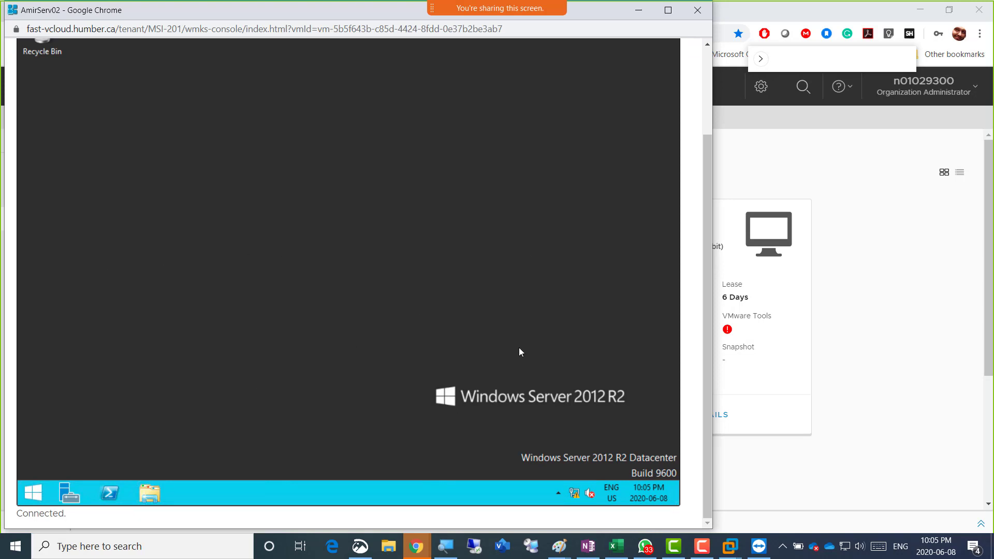
left_click(858, 479)
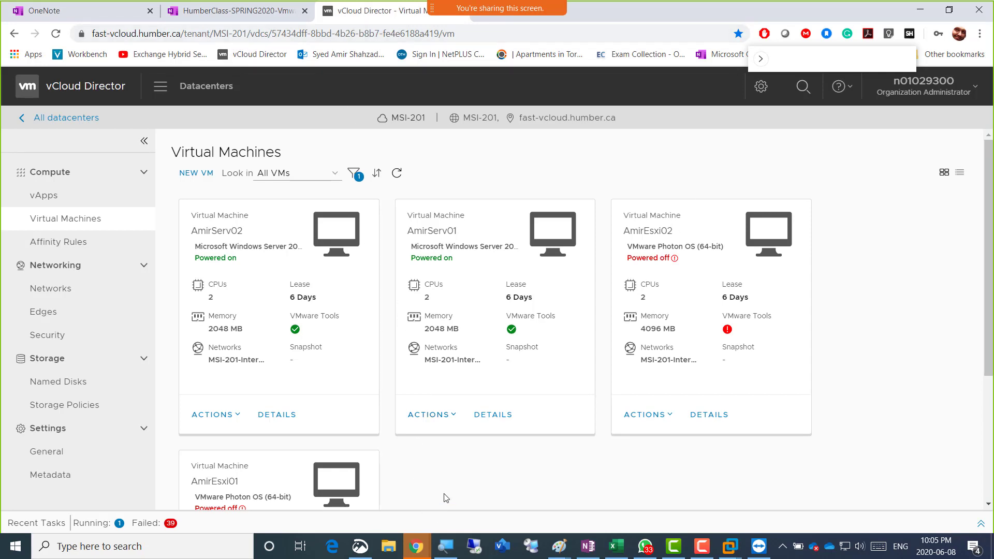
Close the old, shut-down AmirServ02 console window
mouse_move(418, 556)
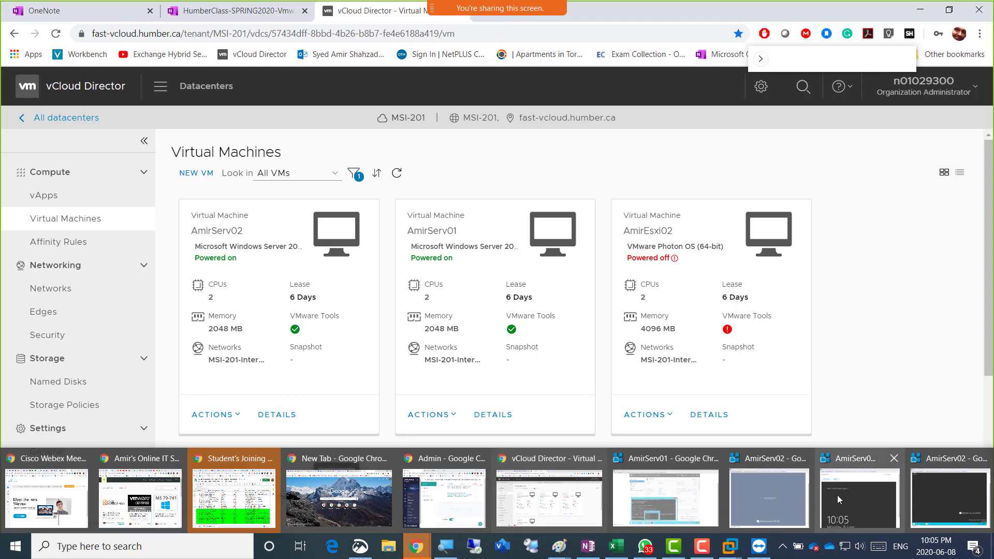
left_click(770, 499)
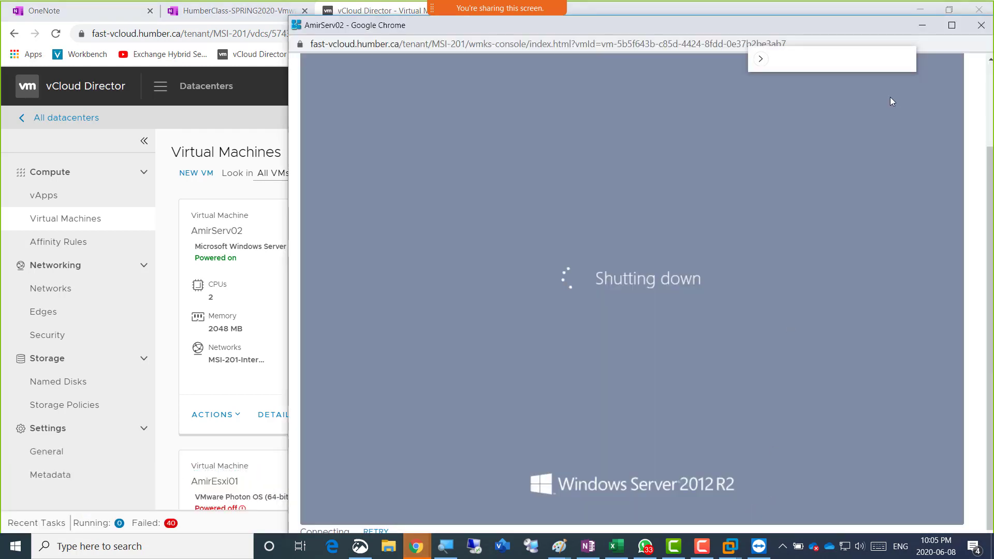
left_click(981, 25)
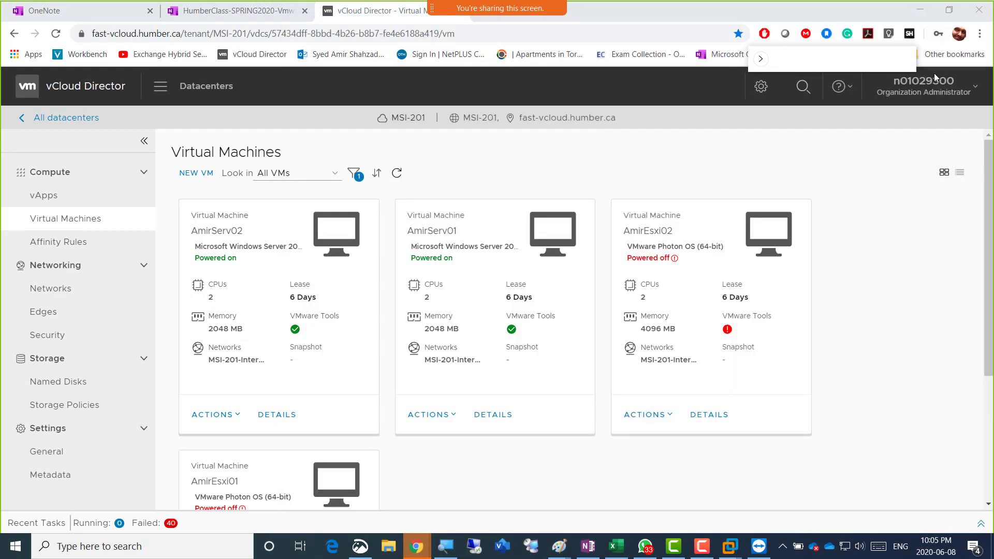
Sign in to AmirServ01 as HUMBER\Administrator, then return to AmirServ02's Server Manager dashboard
mouse_move(417, 546)
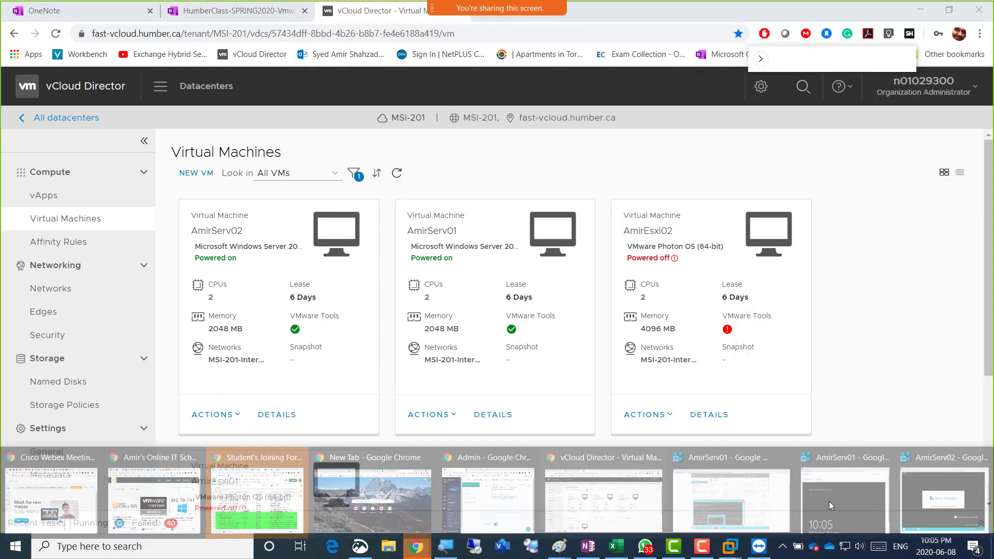
left_click(824, 501)
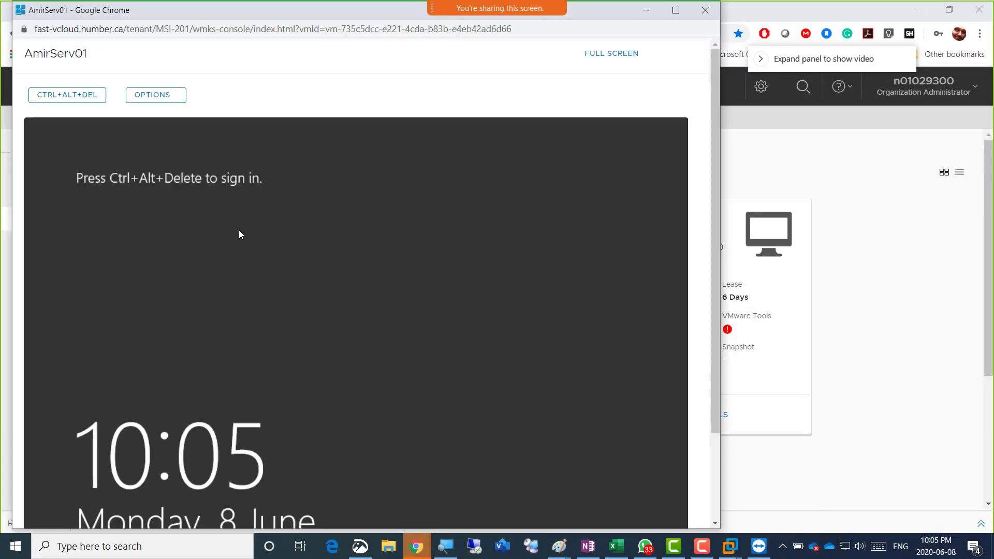
left_click(60, 98)
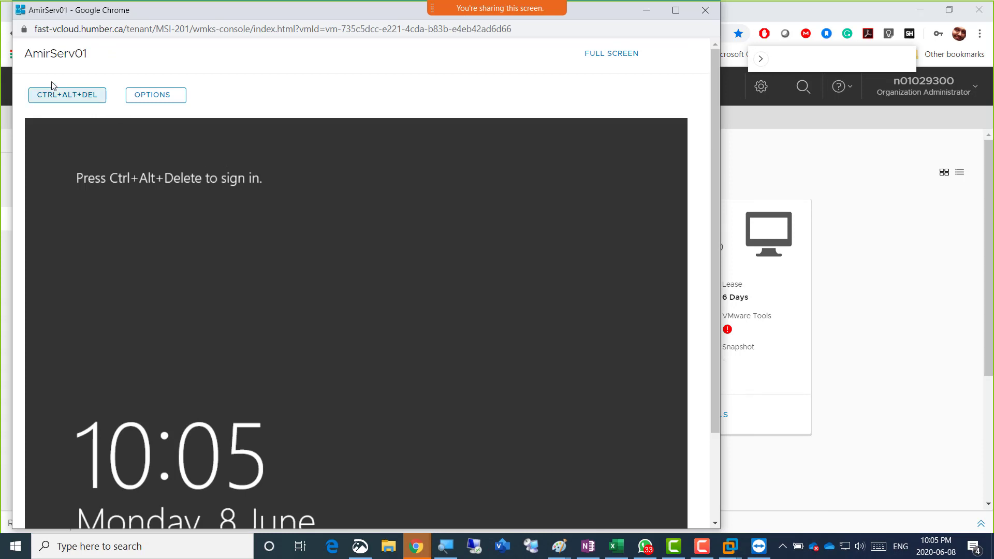
left_click(50, 93)
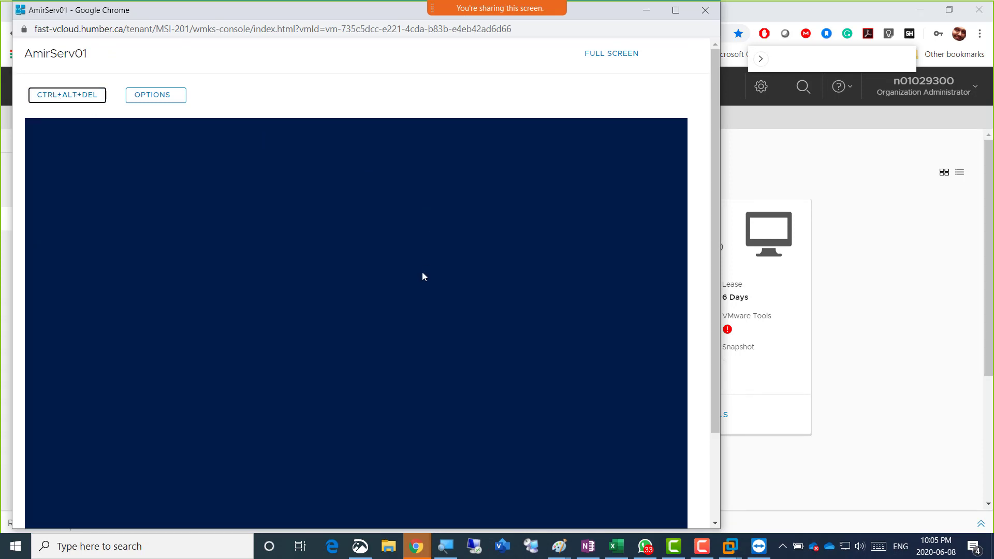
left_click(359, 315)
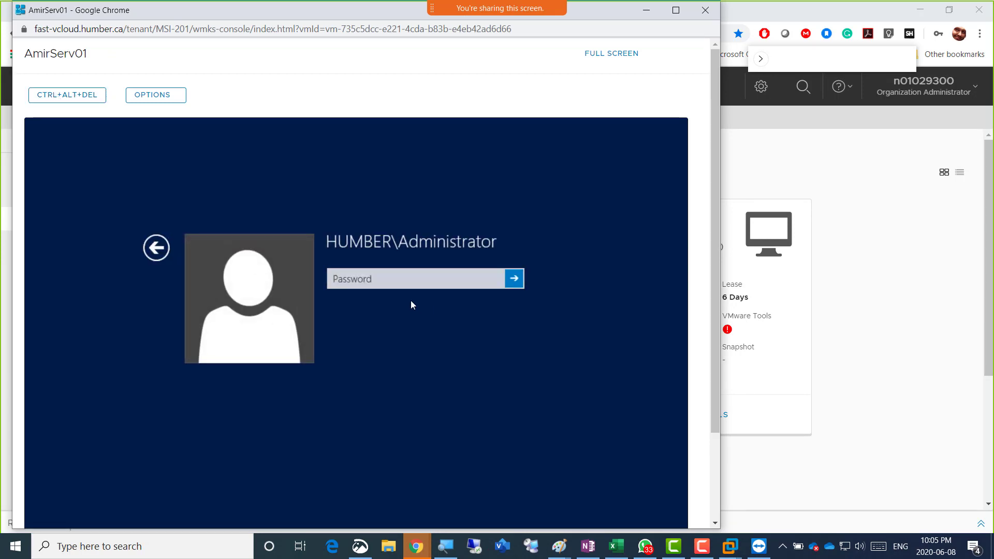
left_click(406, 284)
type("•••")
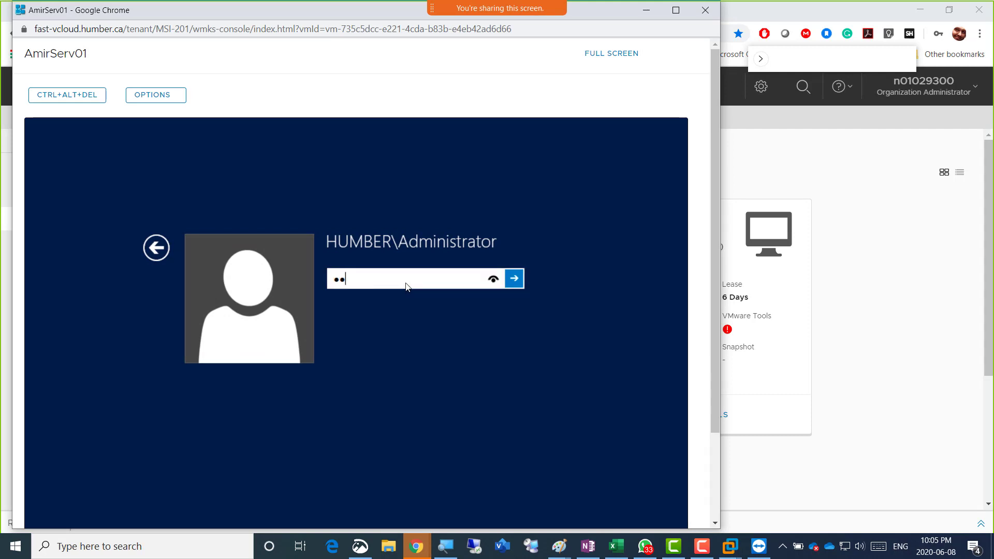
key("BackSpace")
key("BackSpace")
type("••••••••••••")
key("Return")
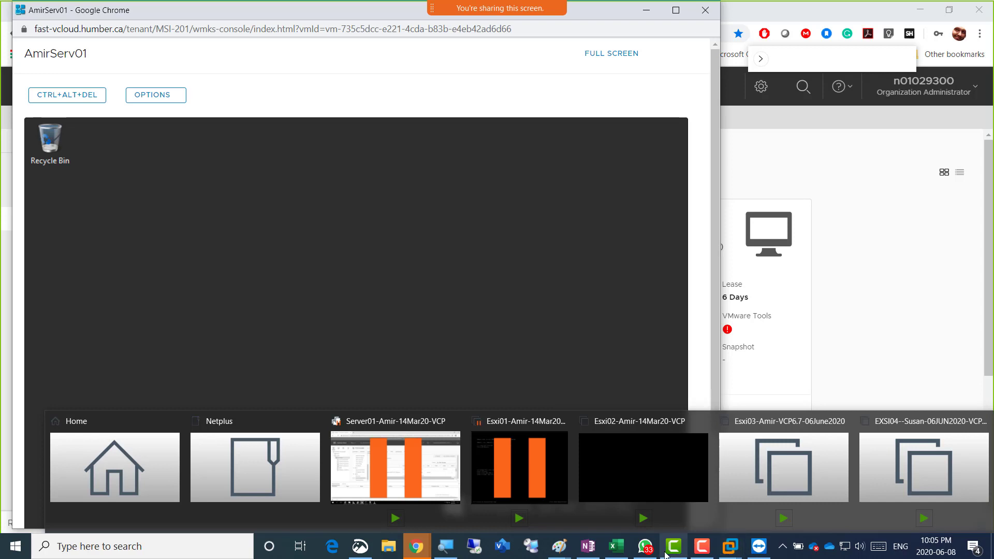
mouse_move(422, 554)
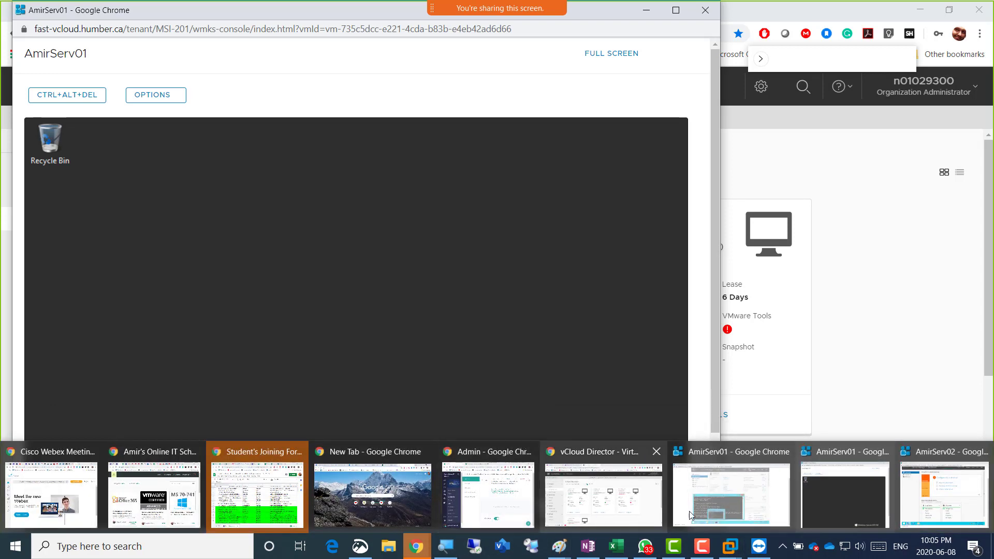
left_click(940, 493)
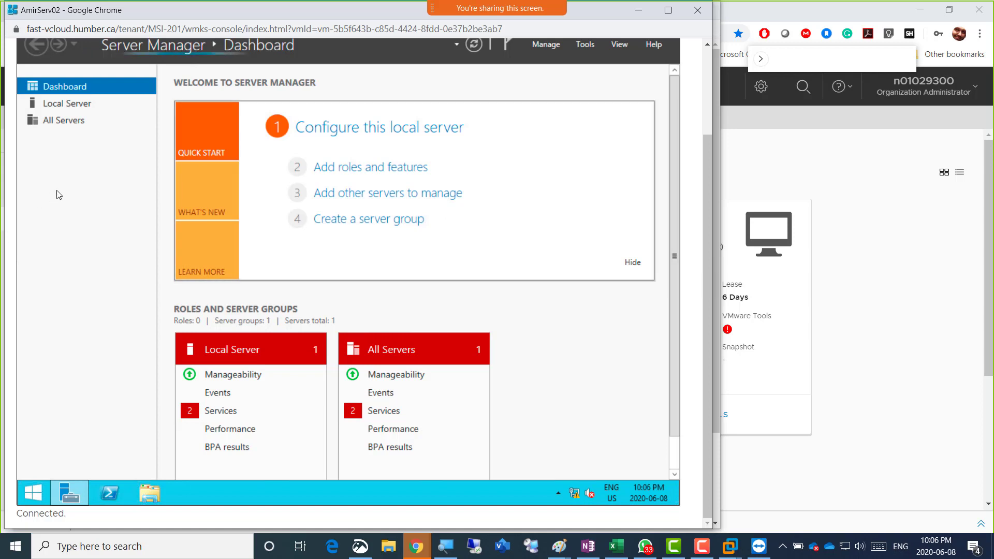
Show the Local Server properties and run nslookup in an administrator command prompt to check DNS
left_click(59, 105)
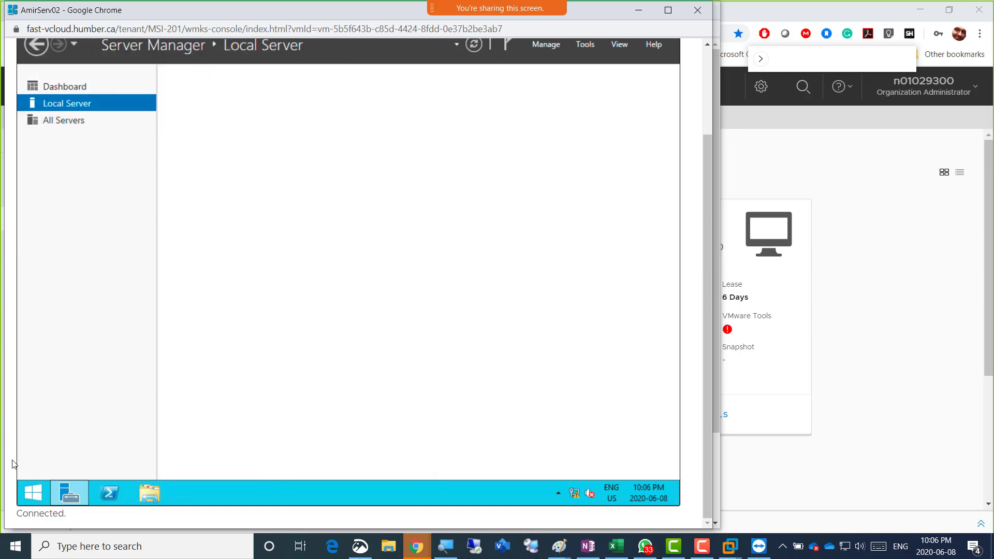
right_click(35, 493)
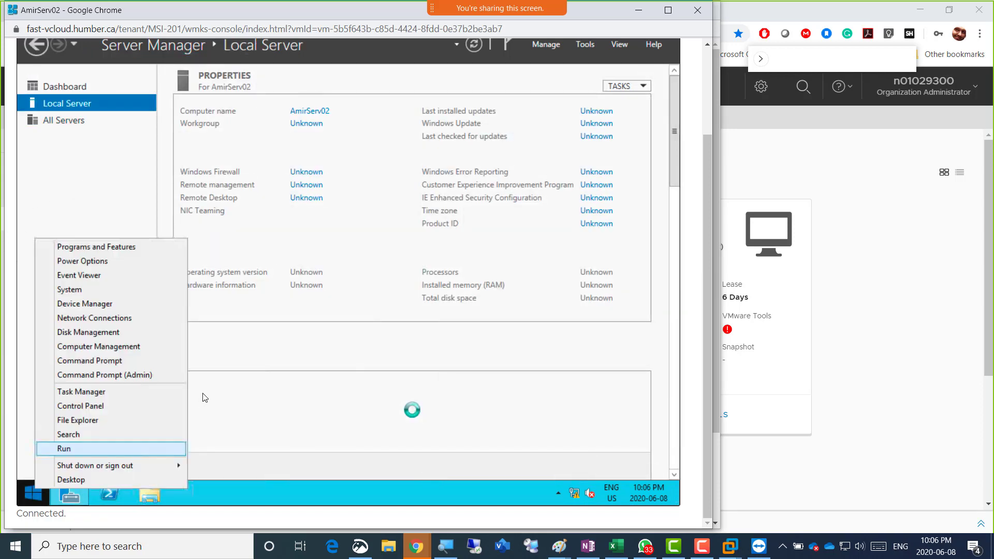
left_click(155, 373)
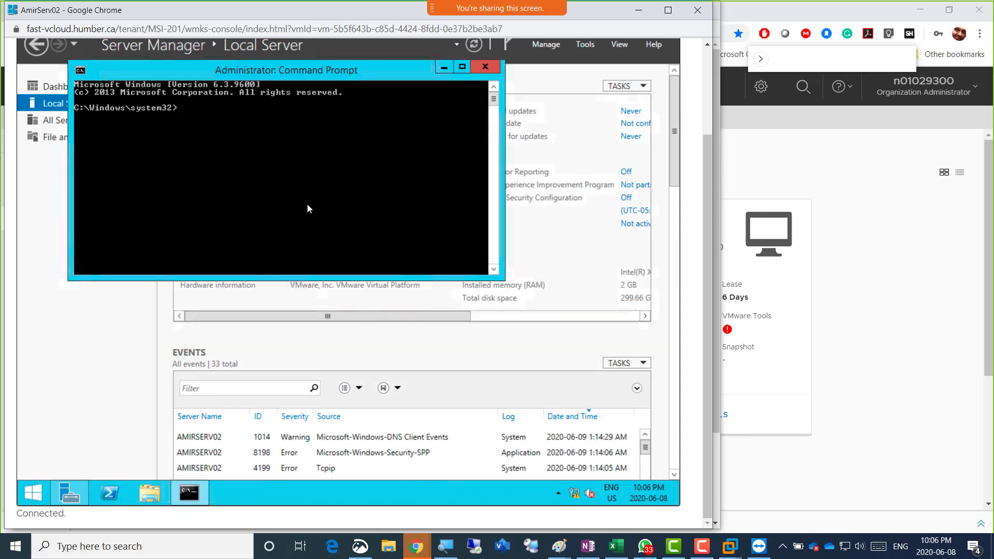
type("nslookup")
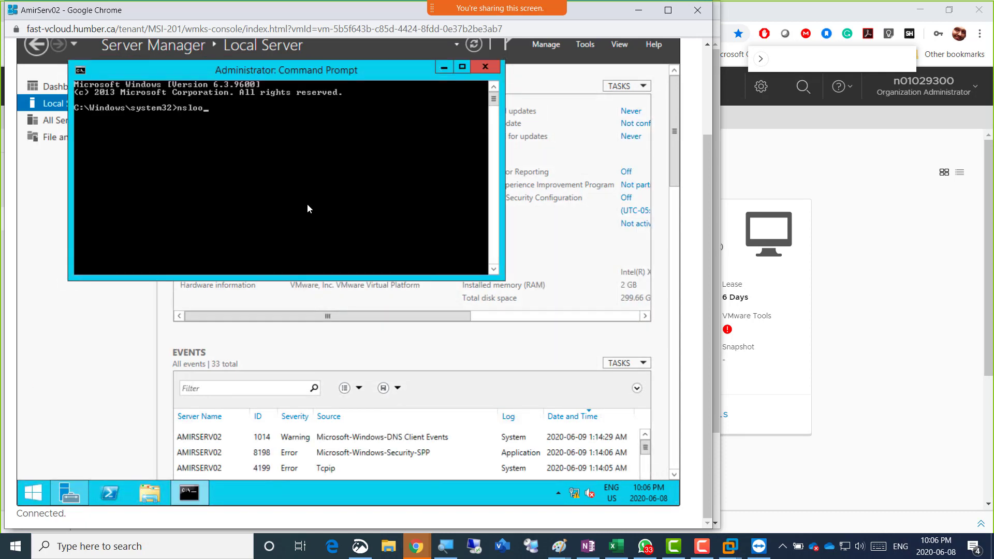
key("Return")
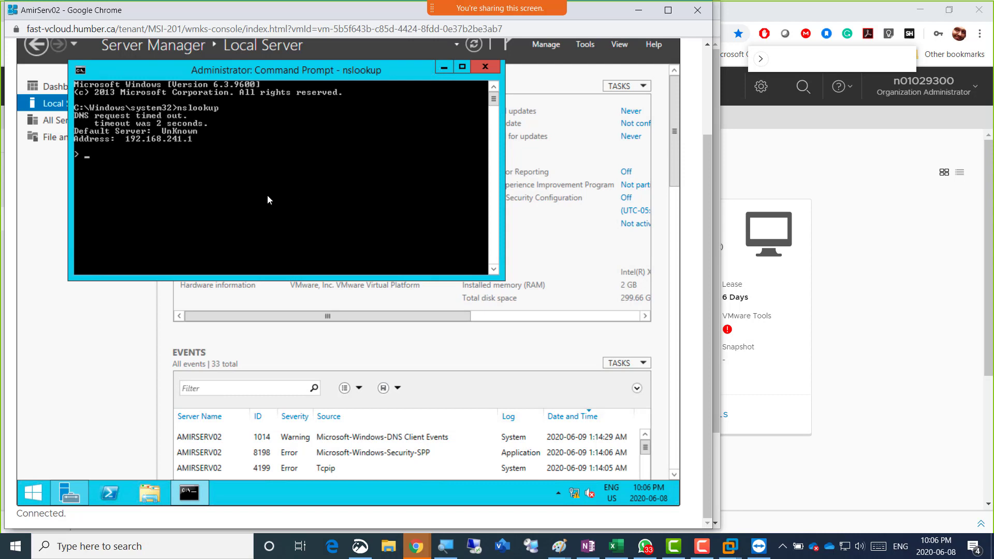
Return to Server Manager's Local Server view, then bring the AmirServ02 console window forward
left_click(117, 380)
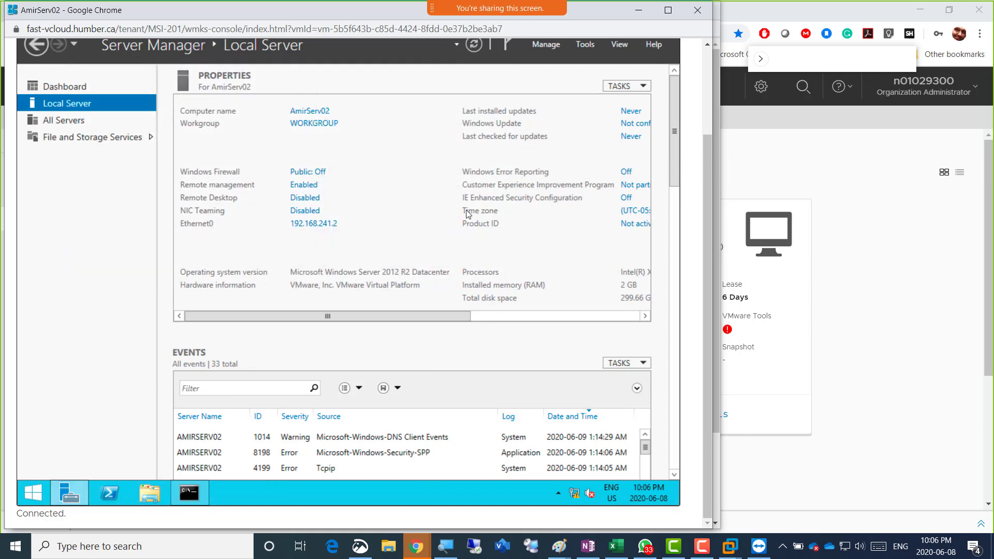
left_click(708, 59)
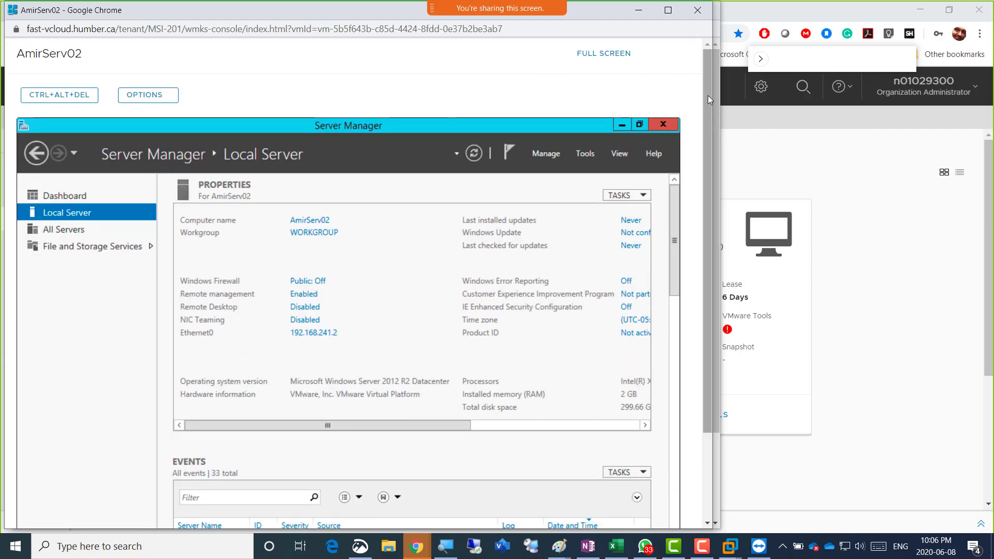
left_click_drag(707, 96, 718, 215)
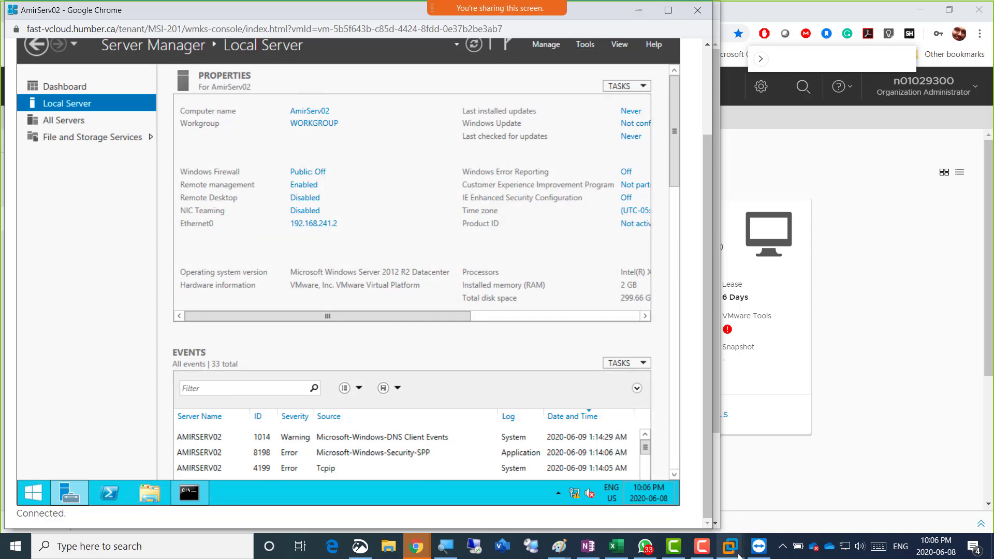
mouse_move(753, 553)
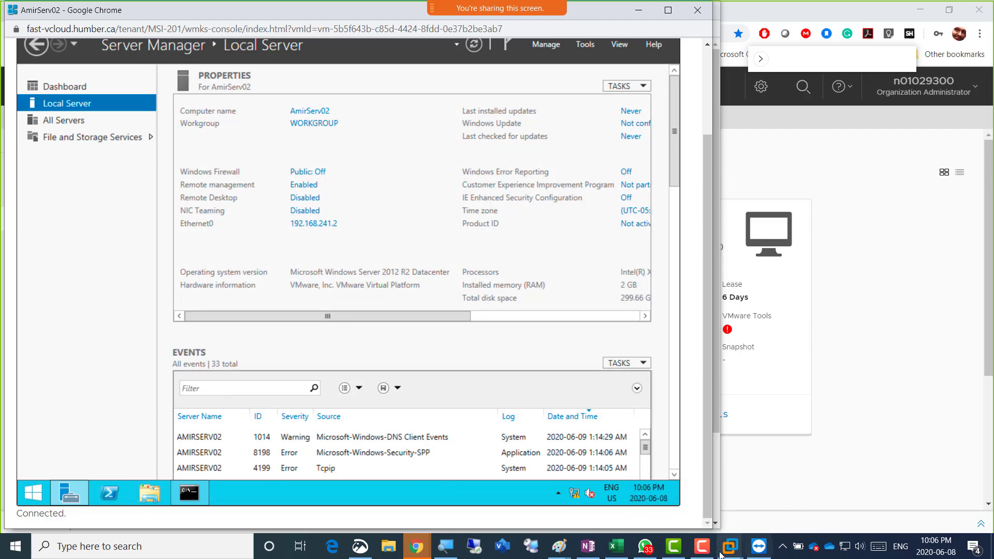
mouse_move(711, 555)
mouse_move(421, 554)
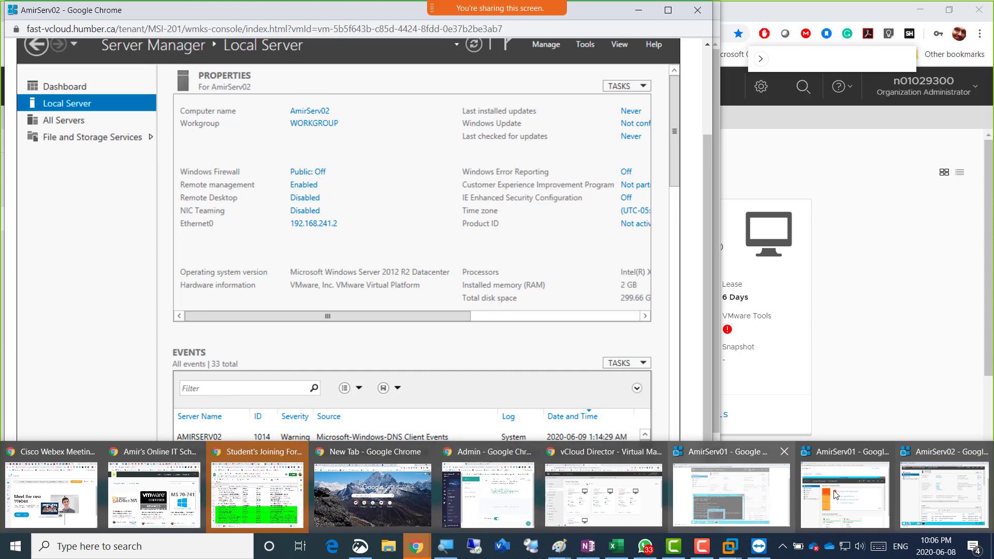
left_click(840, 490)
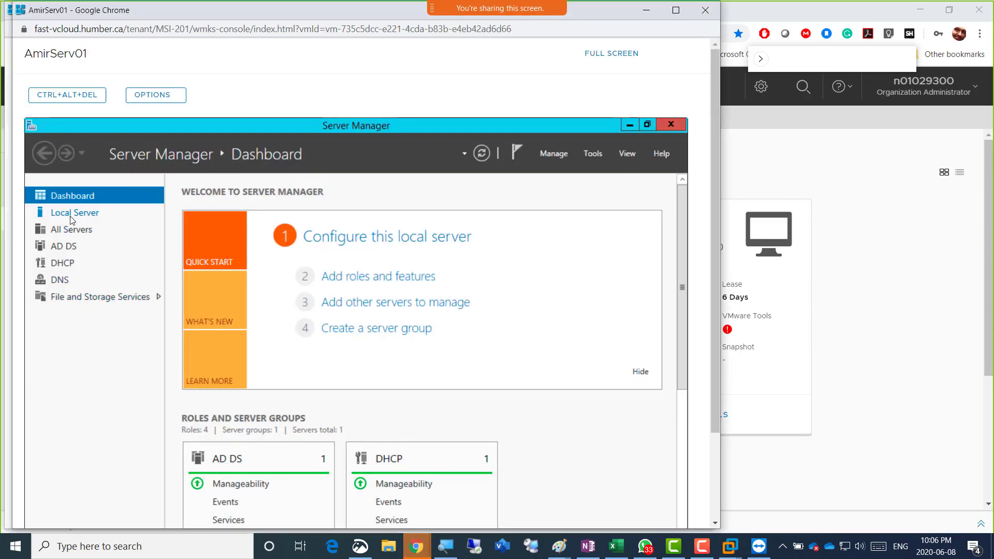
left_click(416, 546)
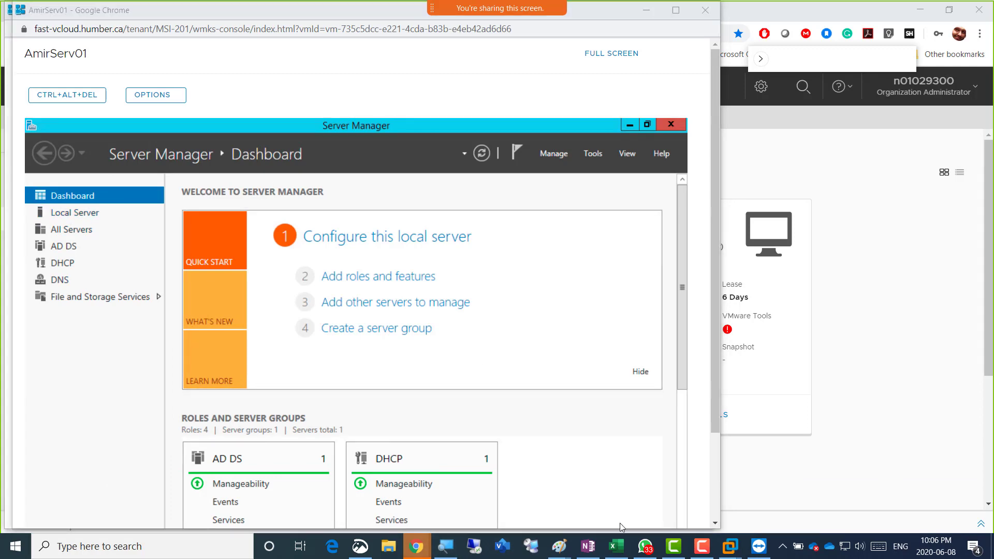
left_click(978, 492)
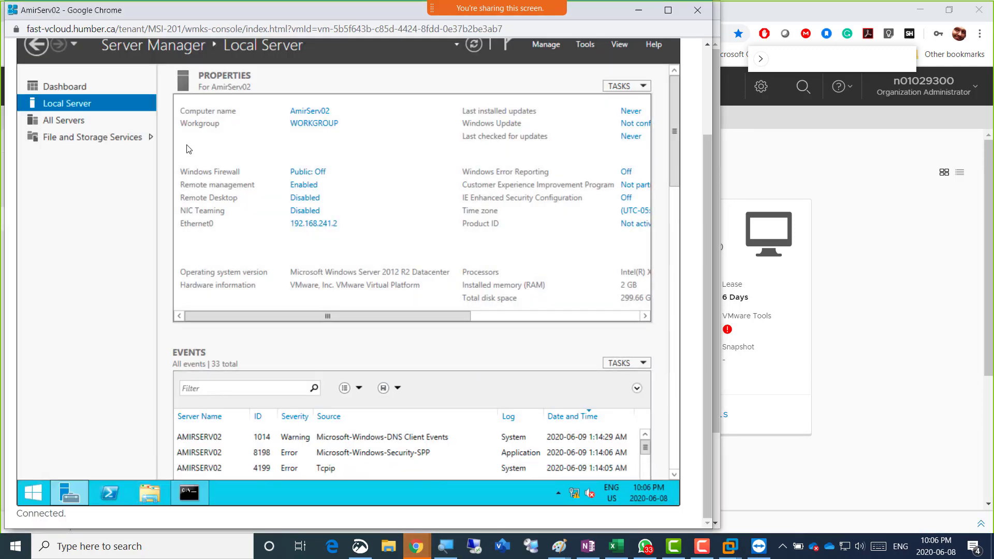
Try to join AmirServ02 to the Humber.local domain and dismiss the 'domain controller could not be contacted' error
left_click(312, 128)
left_click(326, 251)
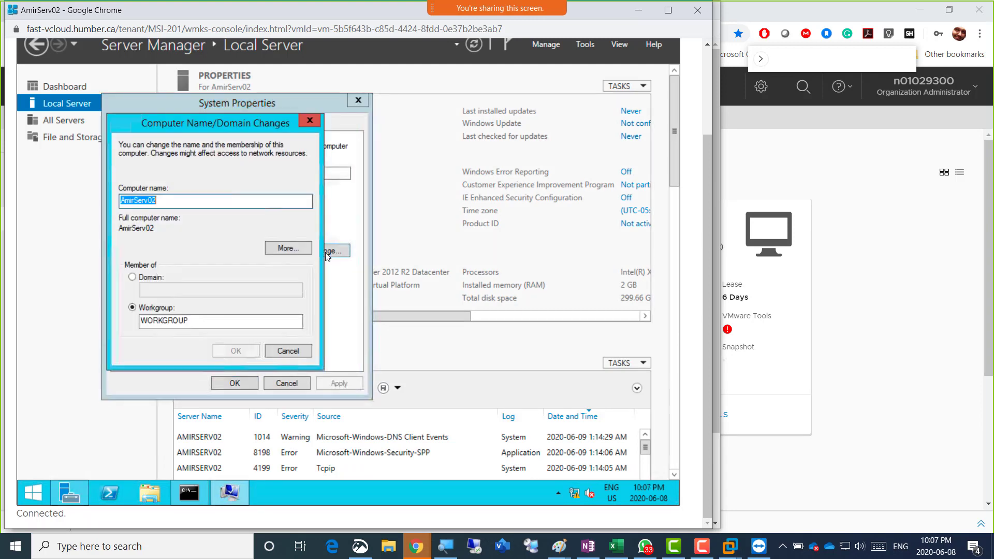
left_click(155, 277)
left_click(162, 290)
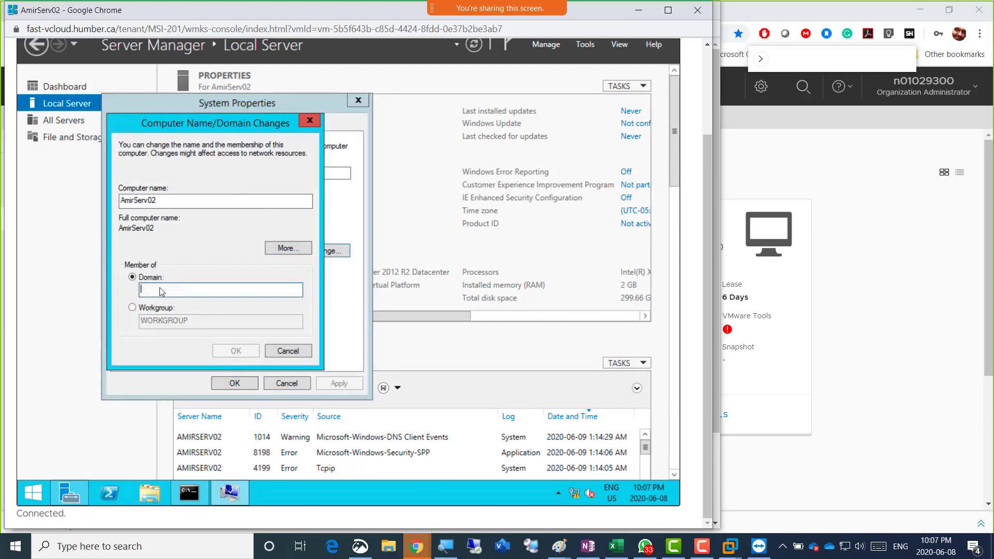
type("Humber.local")
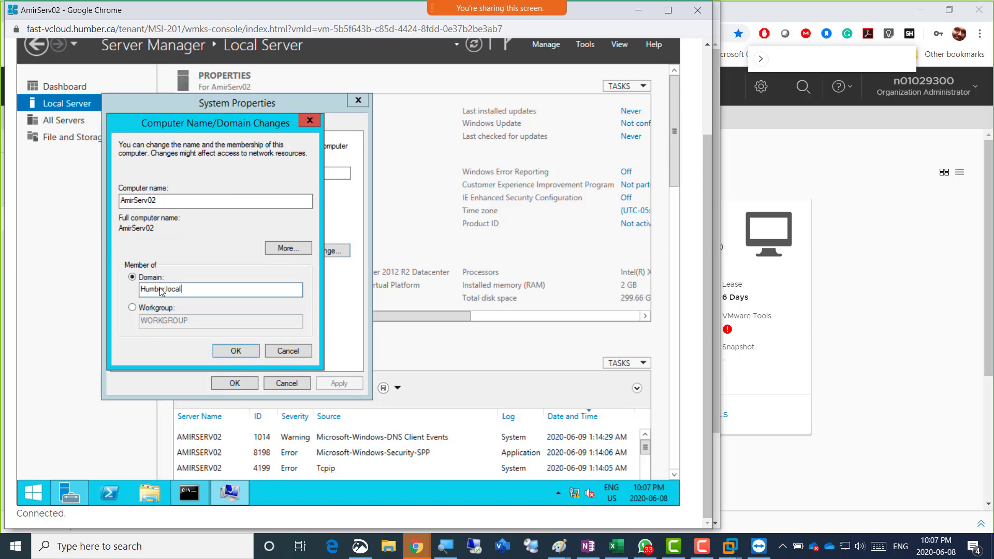
key("Return")
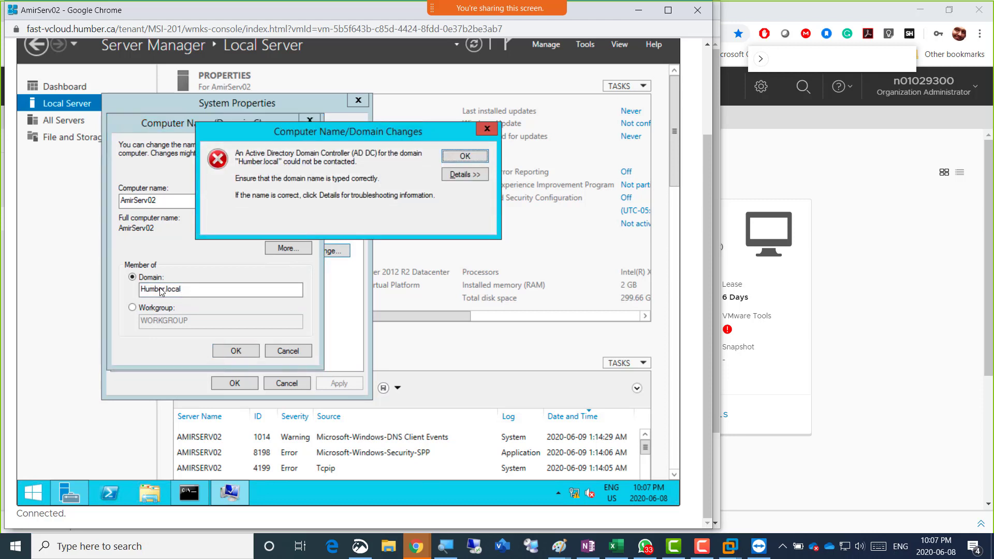
left_click(469, 160)
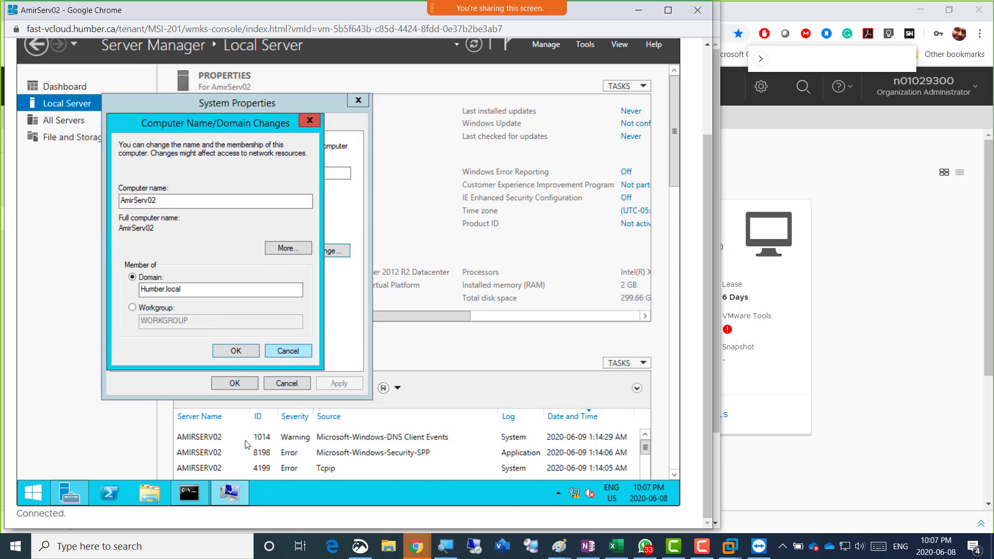
On AmirServ02, exit nslookup and run ipconfig /flushdns and ipconfig /registerdns, then minimize the prompt
left_click(191, 494)
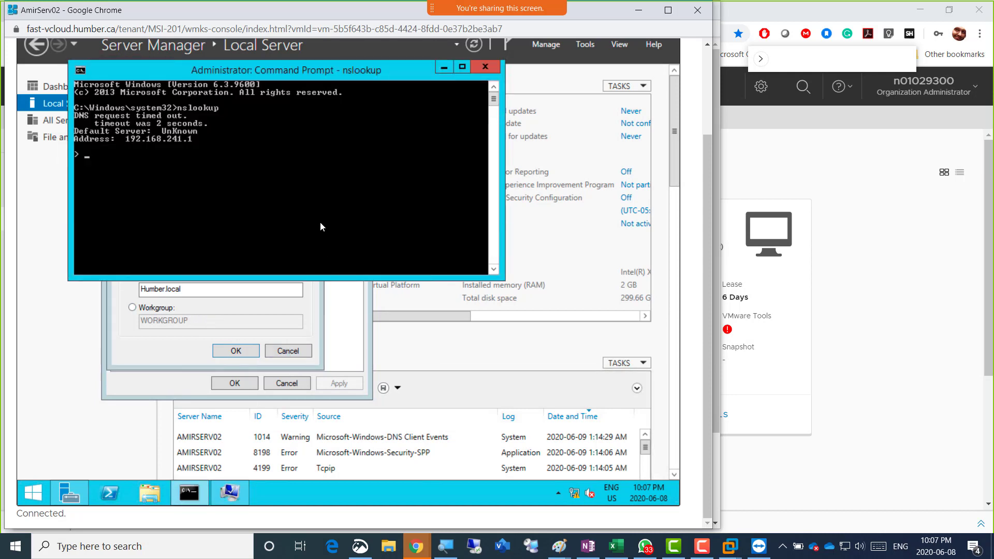
key("ctrl+c")
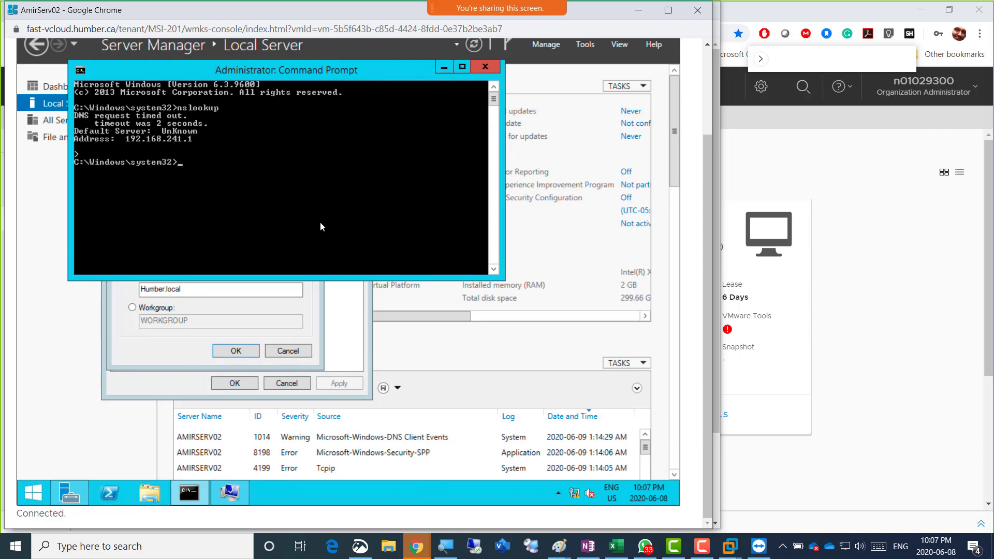
type("ipconfig /flushdns")
key("Return")
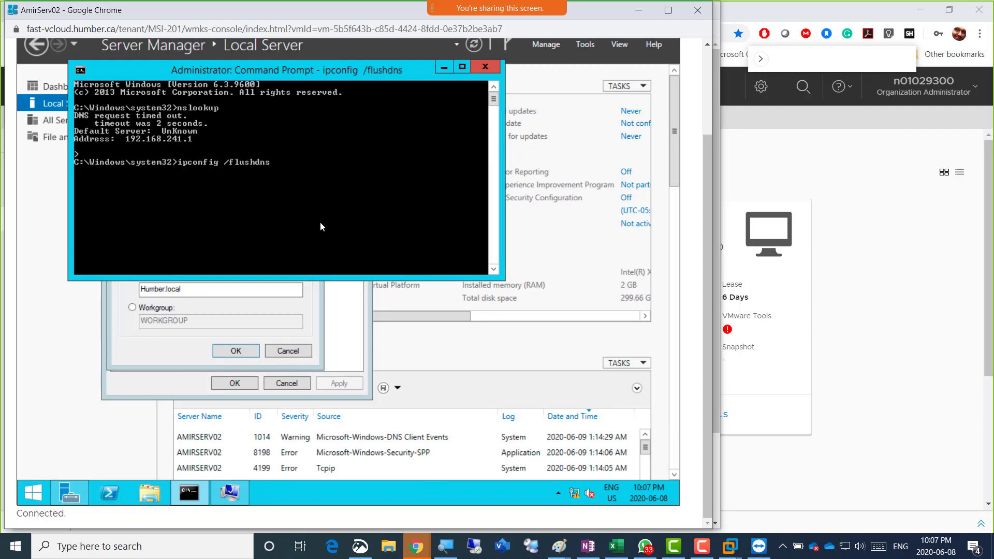
type("ipconfig")
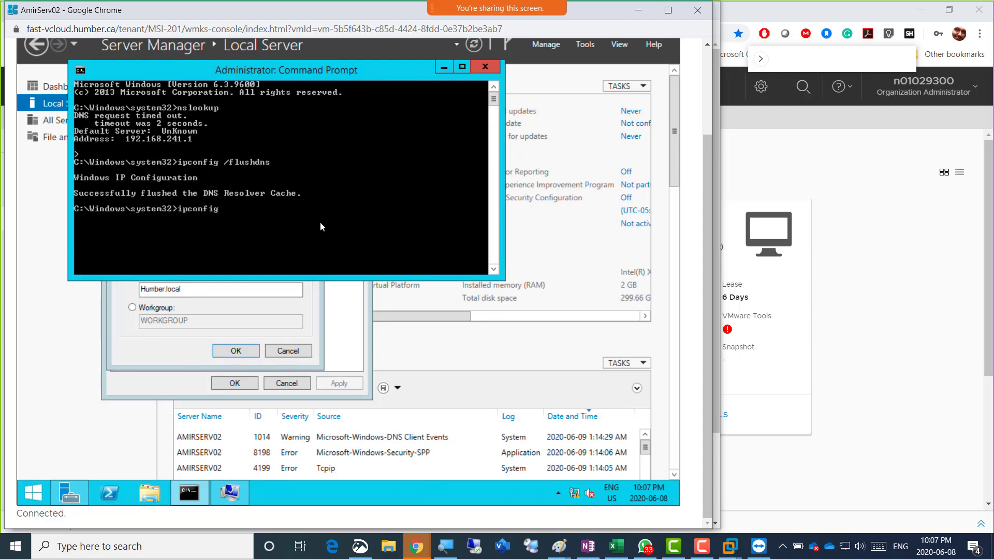
type(" /")
type("registerdn")
type("s")
key("Return")
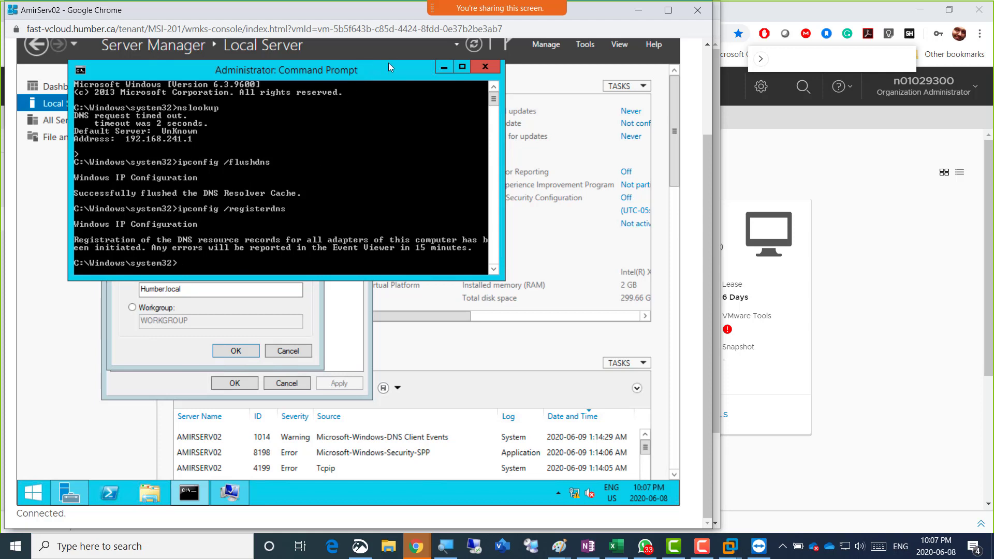
left_click(441, 69)
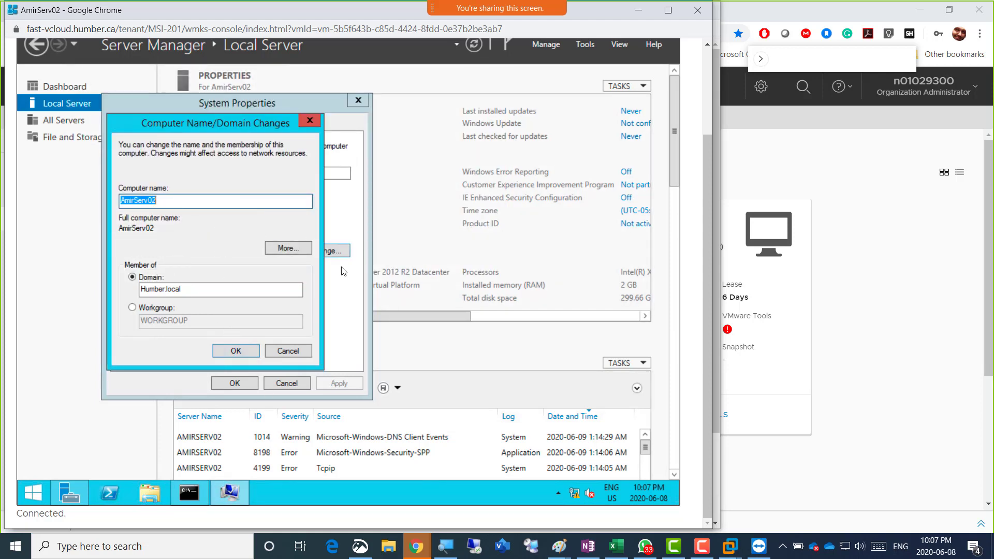
left_click(416, 546)
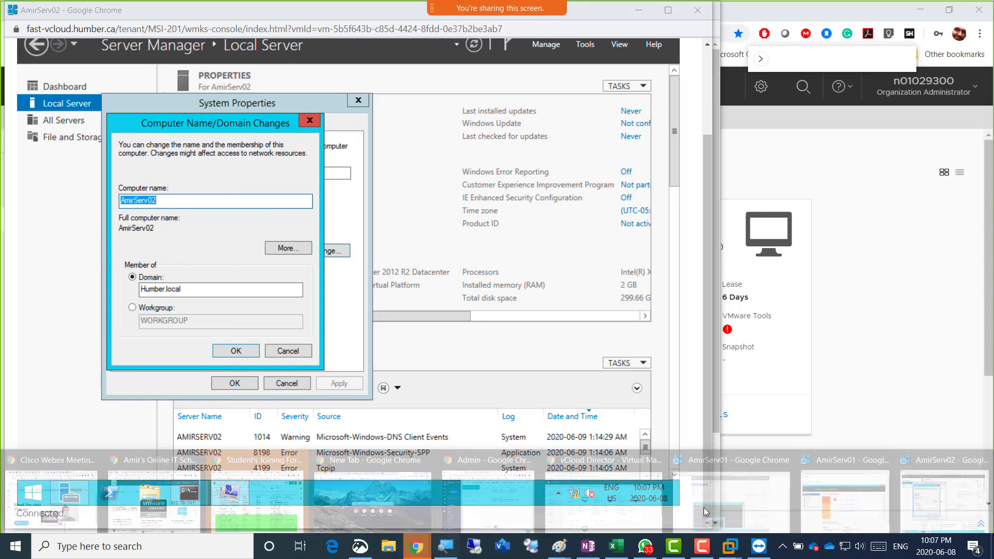
On AmirServ01, run ipconfig /flushdns in an administrator command prompt
left_click(860, 492)
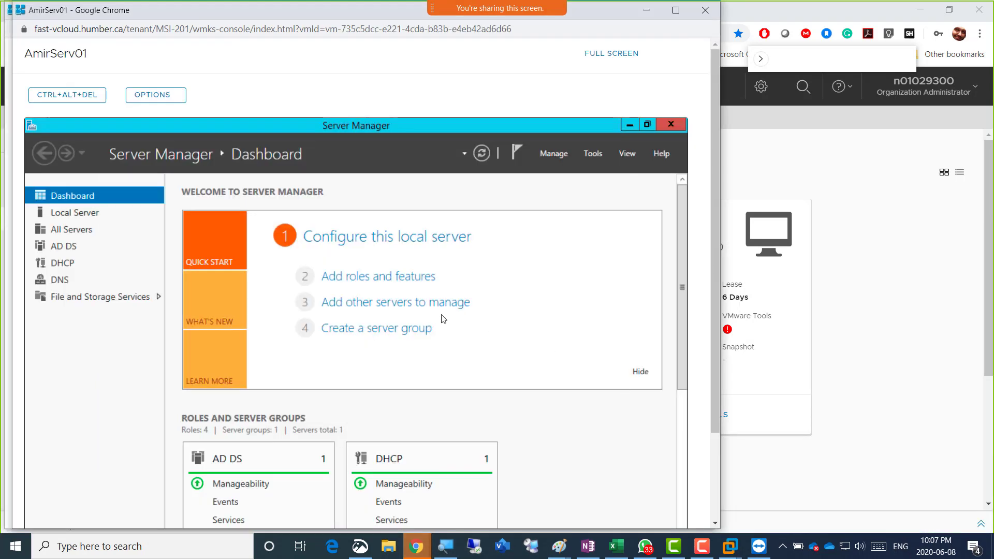
left_click_drag(715, 175, 616, 297)
right_click(41, 492)
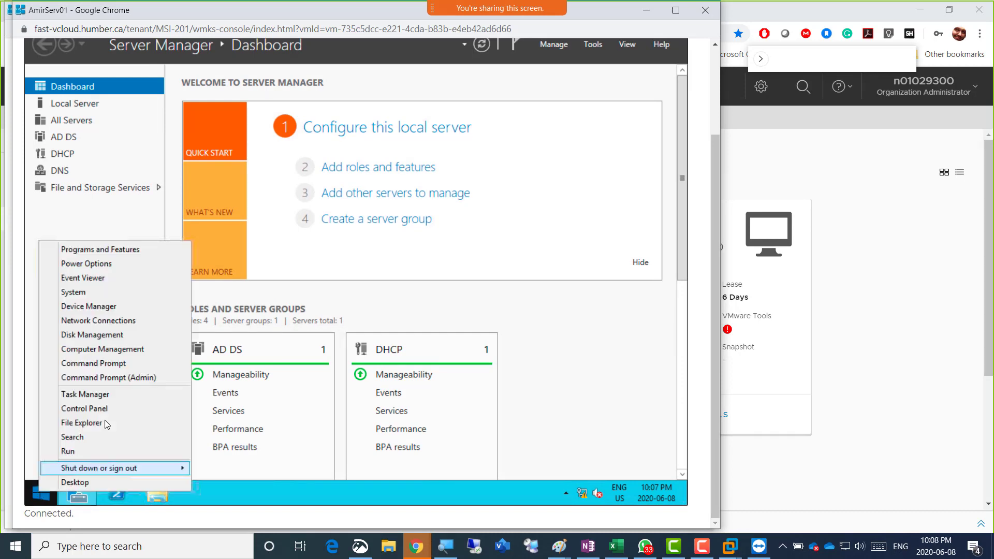
left_click(149, 380)
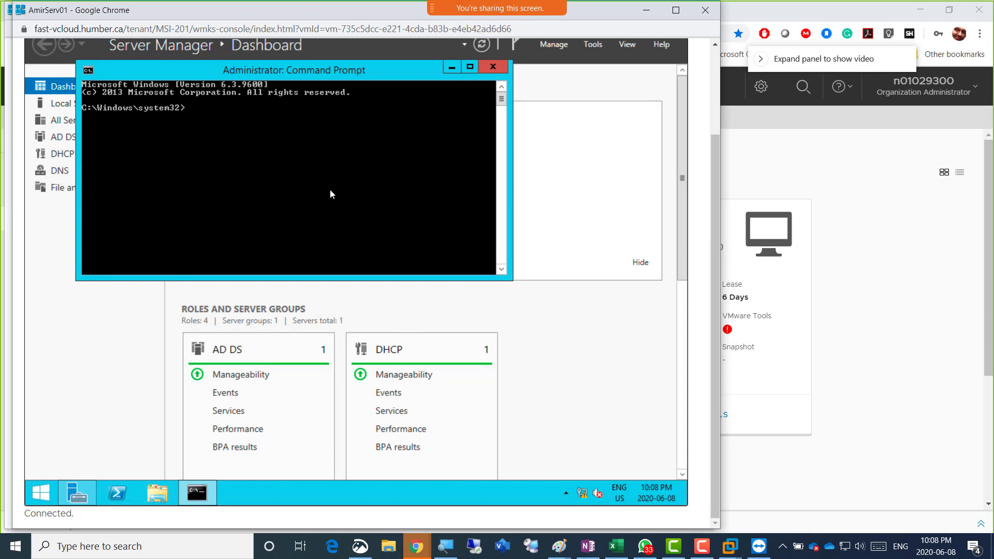
type("ipconfig /flushdns")
key("Return")
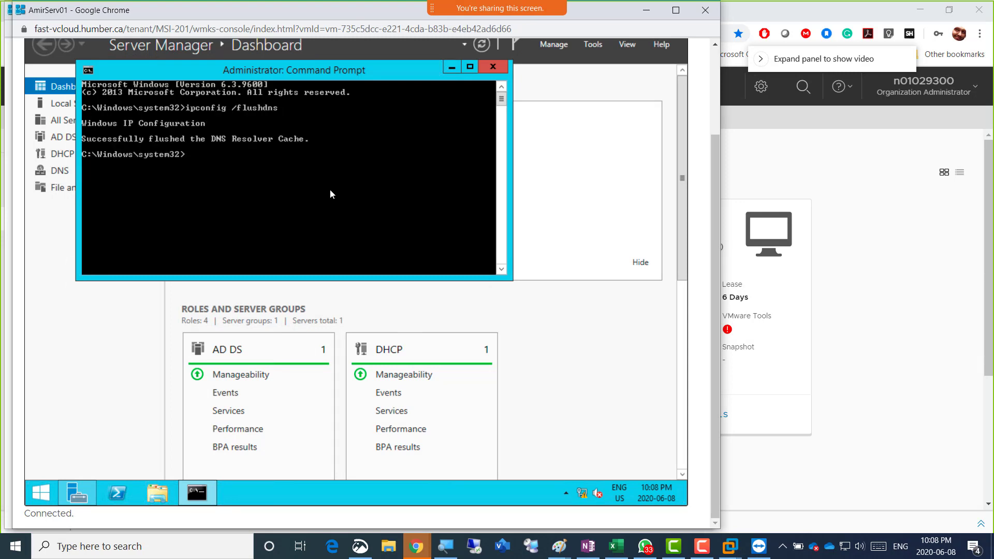
Run ipconfig /registerdns, then nslookup, which reports an UnKnown default server at 192.168.241.1
key("Up")
key("BackSpace")
key("BackSpace")
key("BackSpace")
key("BackSpace")
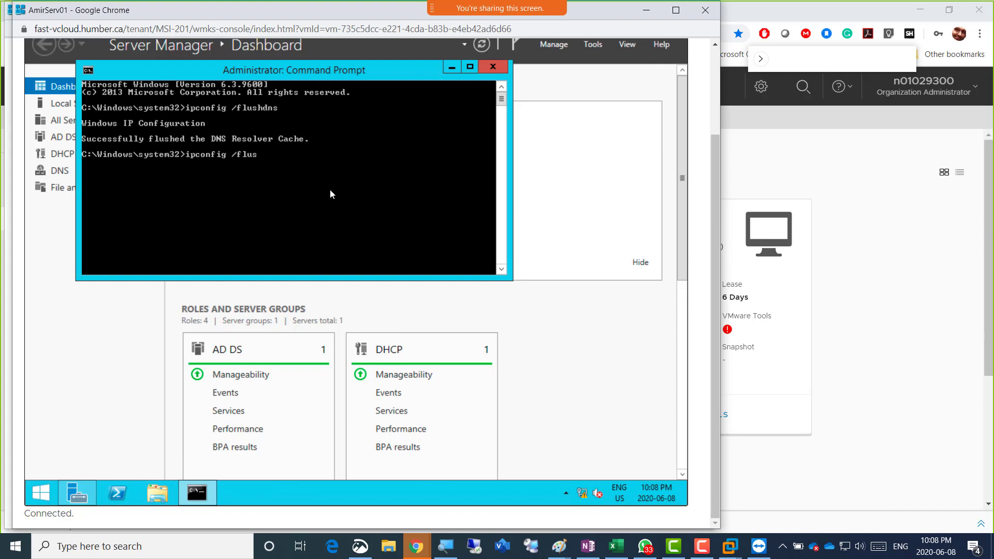
key("BackSpace")
key("BackSpace")
key("BackSpace")
key("BackSpace")
type("registerdns")
key("Return")
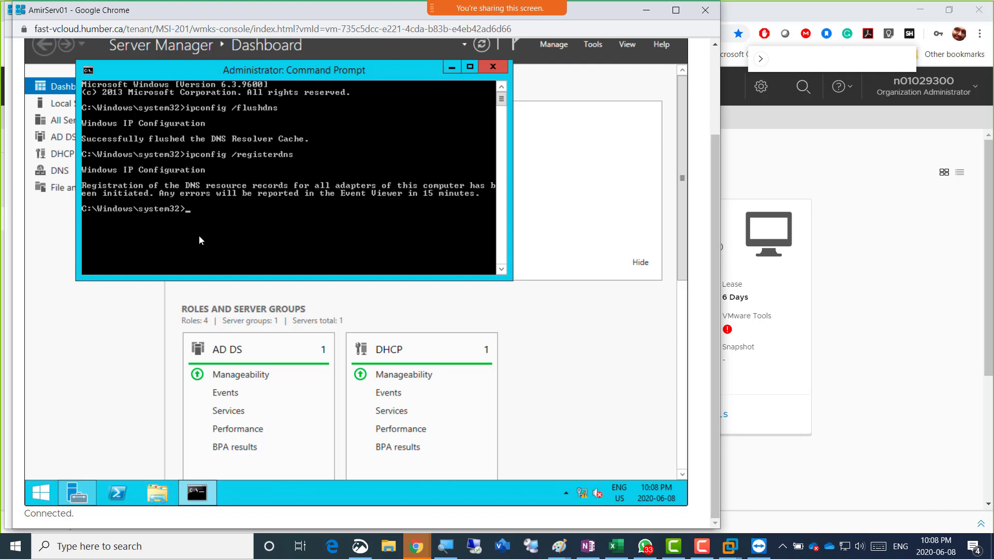
type("nslookup")
key("Return")
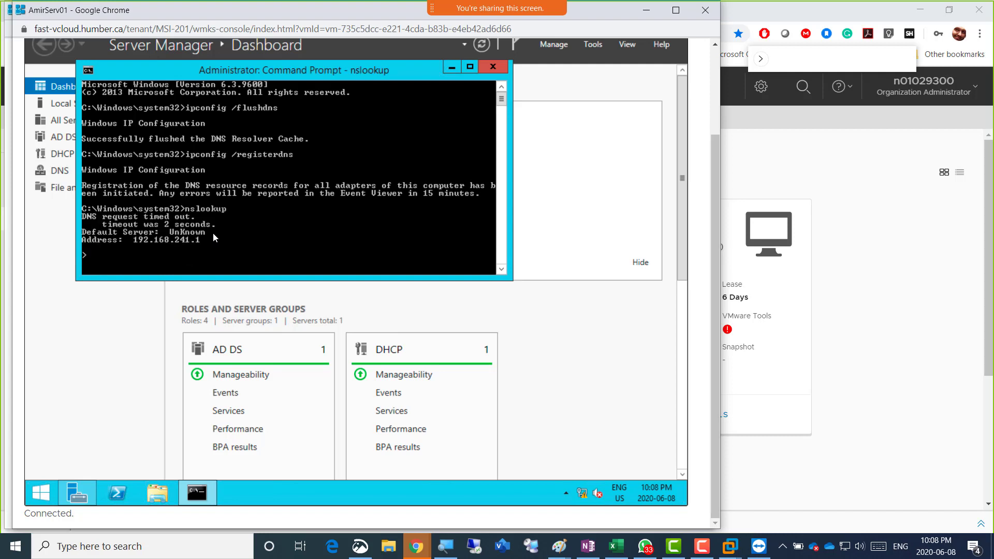
In DNS Manager, delete the 200.168.192.in-addr.arpa reverse lookup zone, also removing it from Active Directory
left_click(597, 45)
left_click(597, 48)
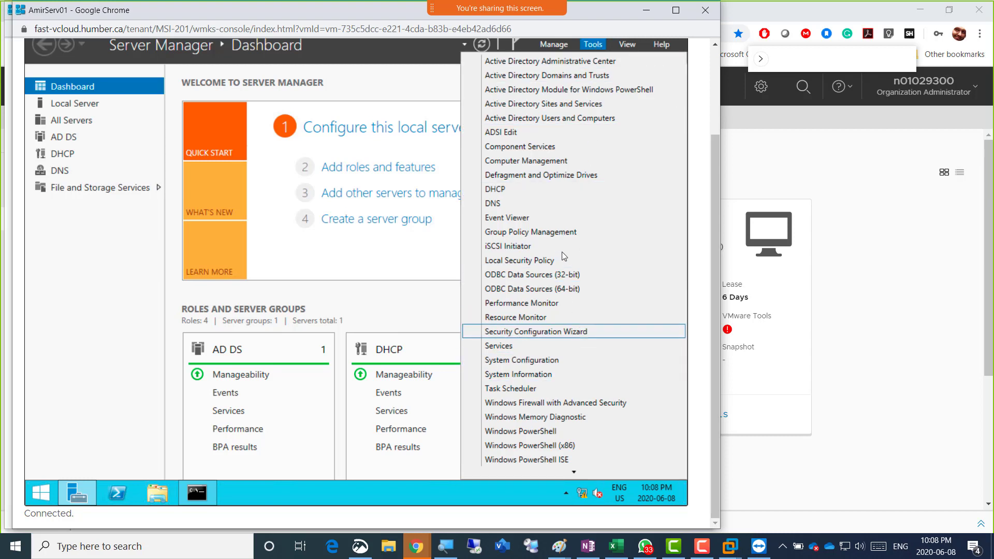
left_click(547, 203)
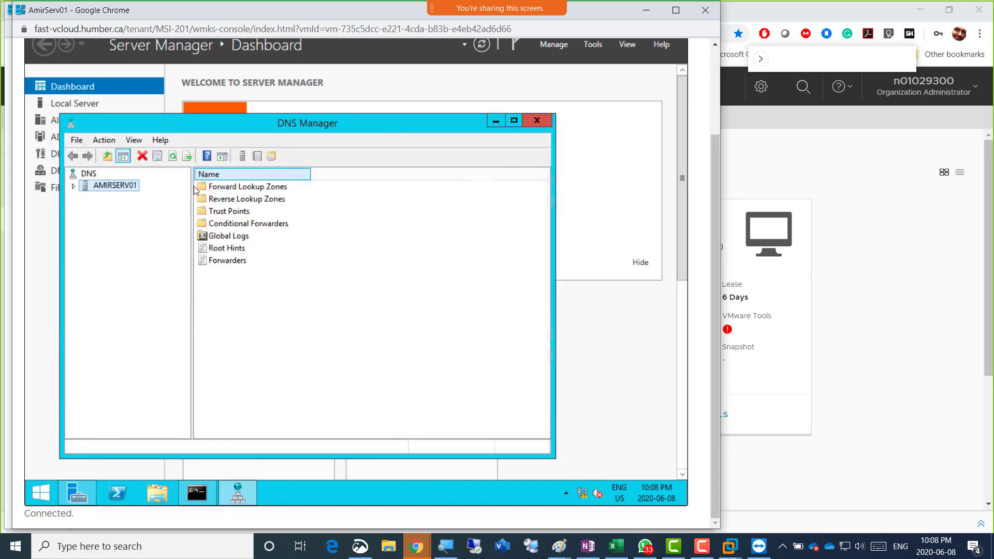
double_click(129, 185)
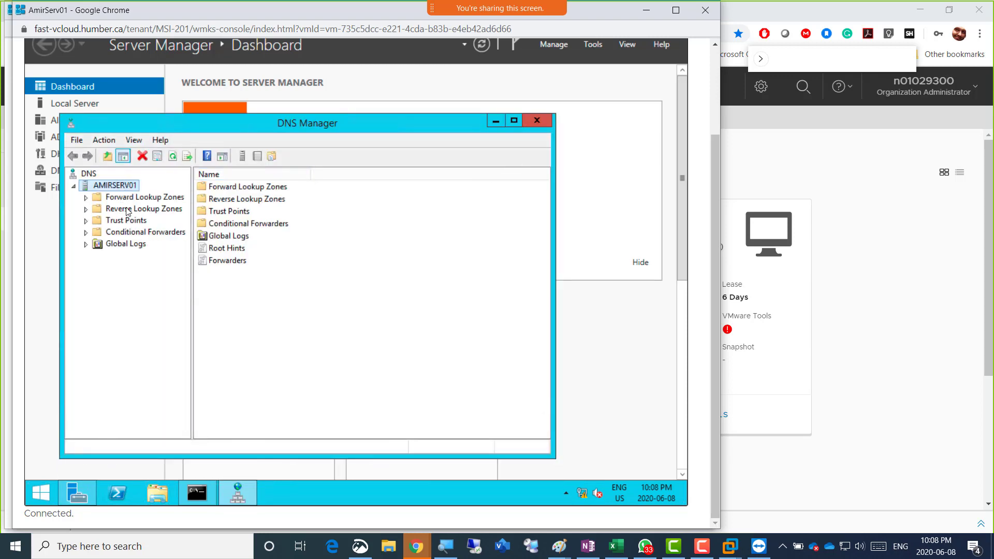
double_click(129, 211)
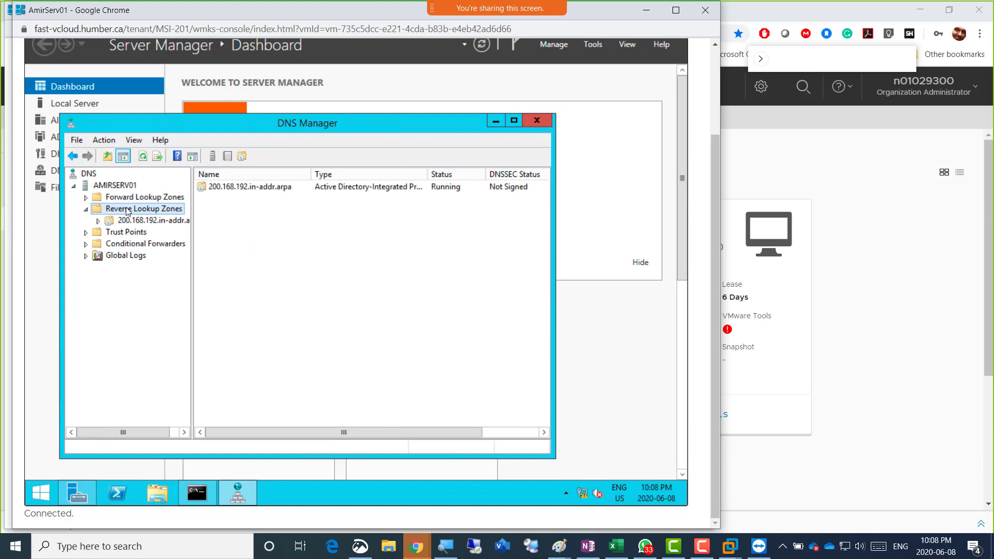
right_click(153, 224)
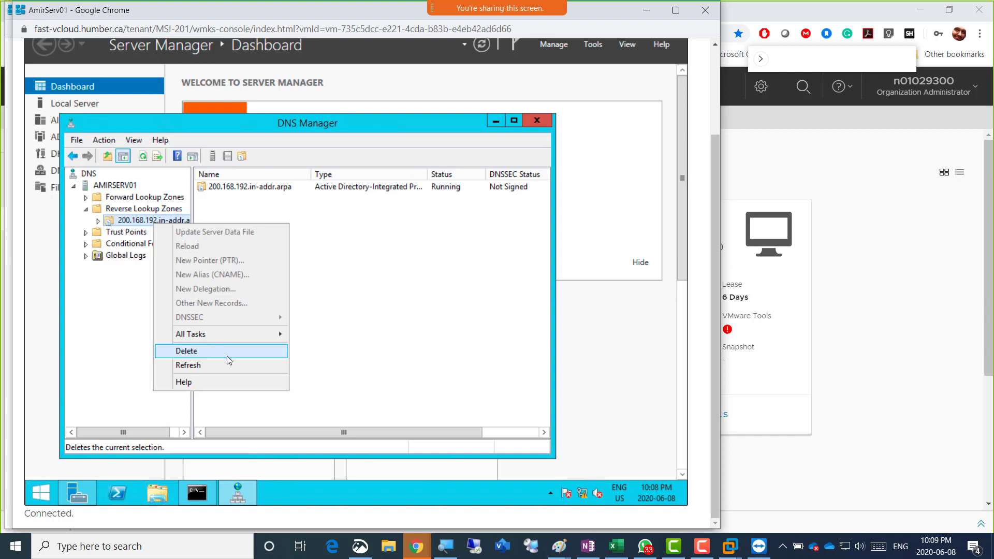
left_click(228, 355)
left_click(398, 299)
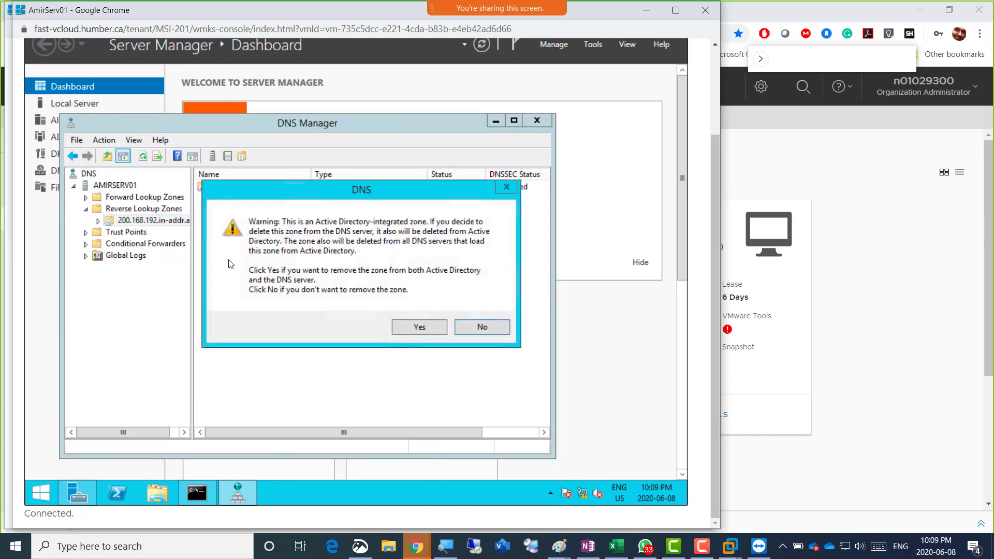
left_click(409, 330)
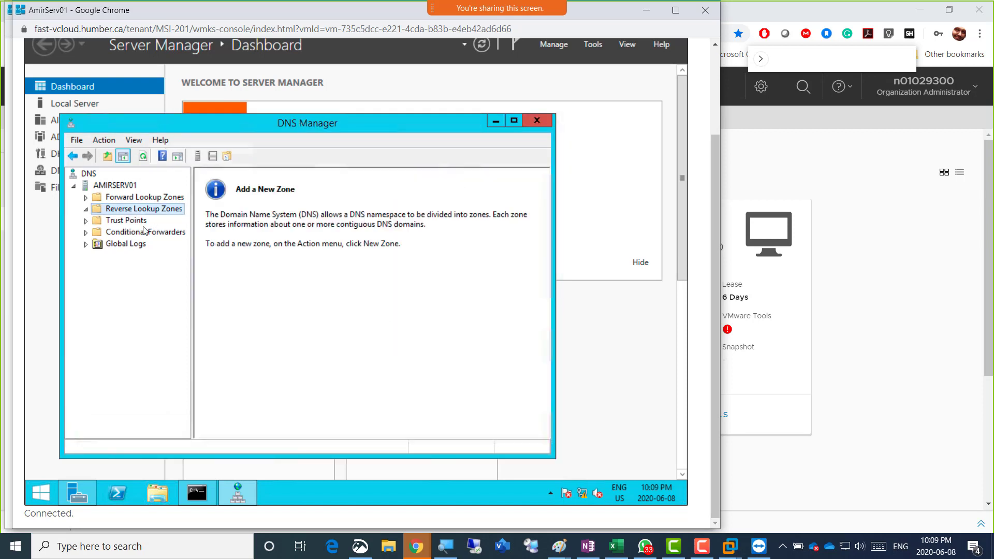
Create an AD-integrated primary IPv4 reverse zone for network 192.168.241, allowing only secure dynamic updates
right_click(135, 210)
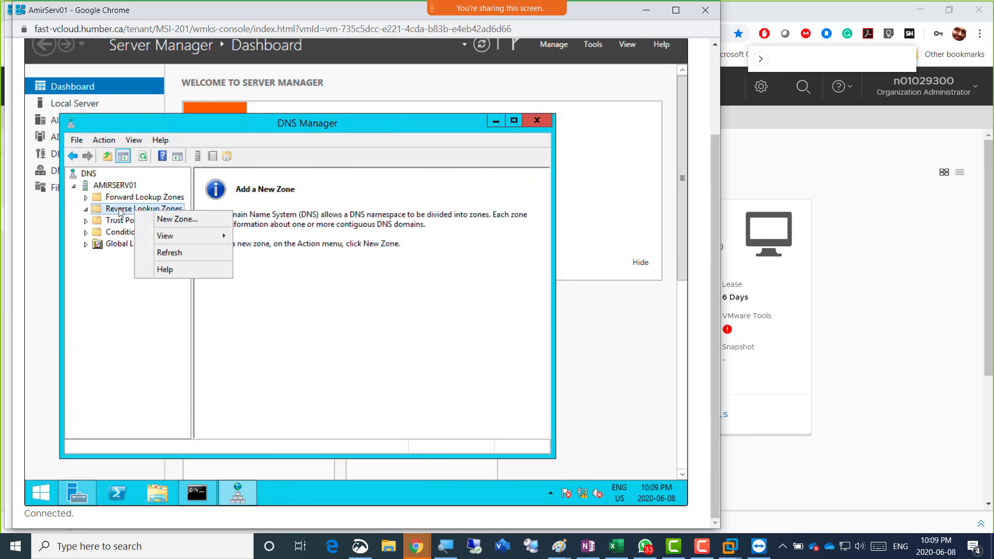
left_click(173, 219)
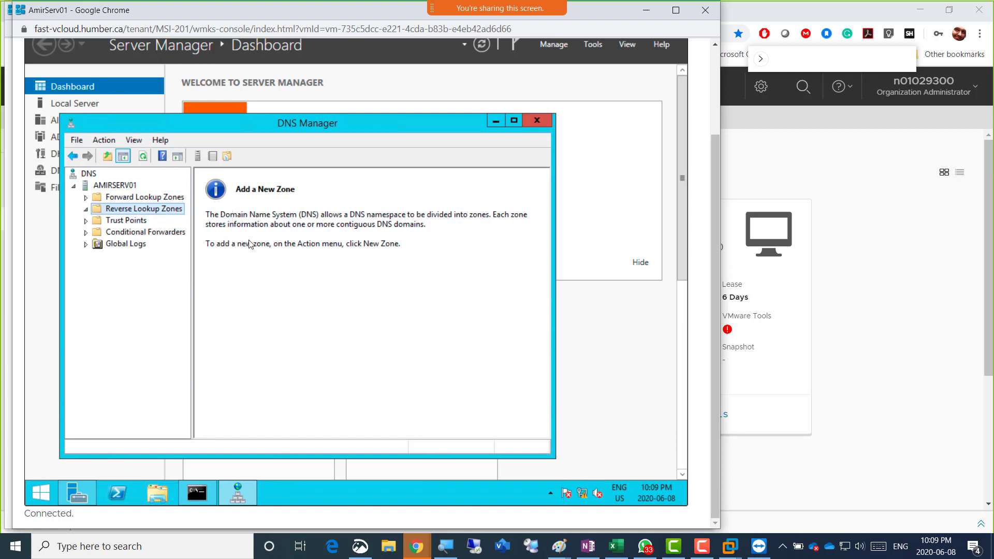
left_click(300, 365)
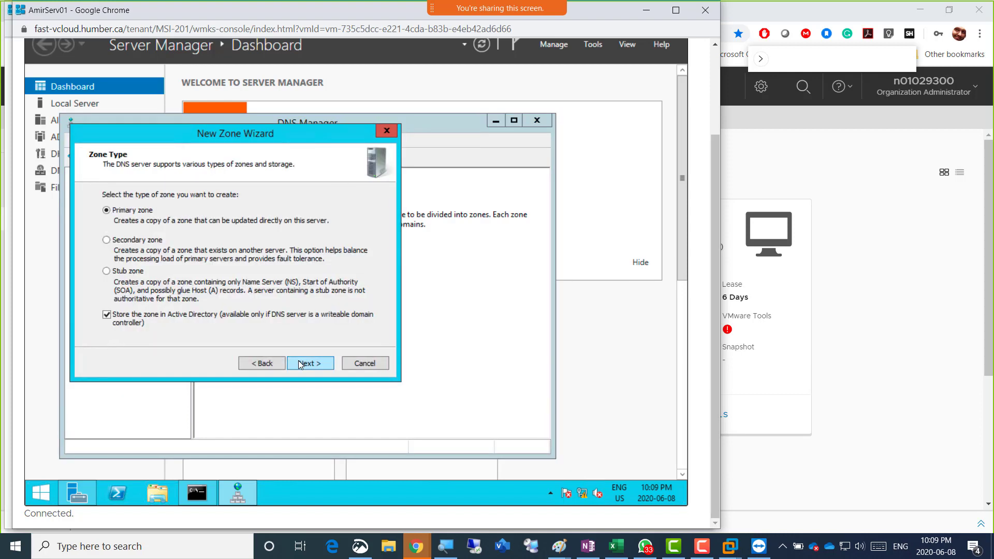
left_click(300, 365)
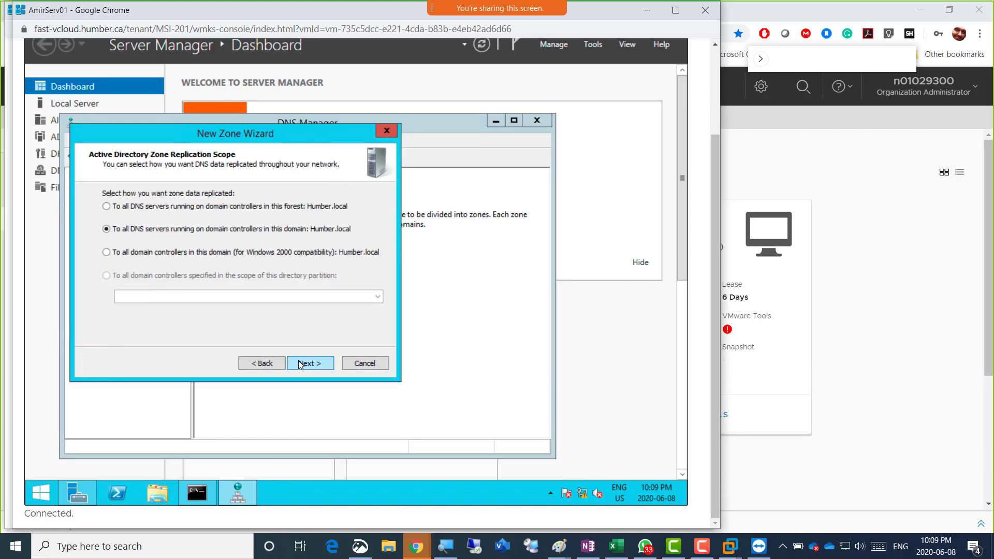
left_click(300, 365)
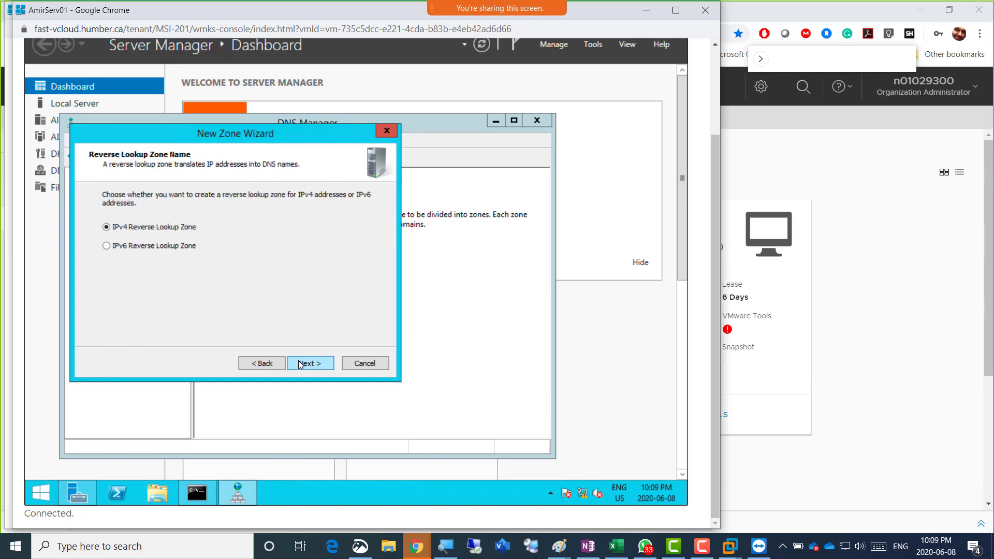
left_click(300, 365)
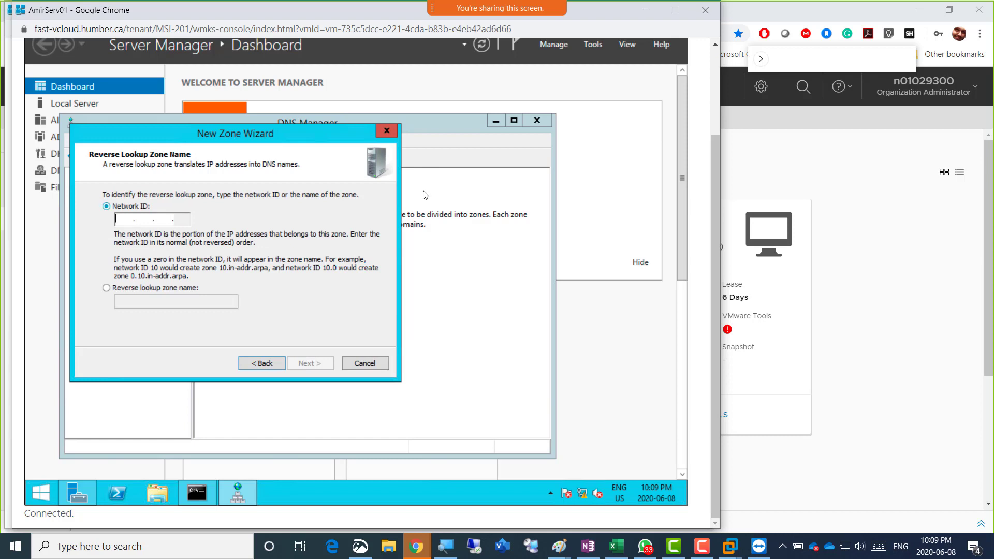
type("192 .168 .2")
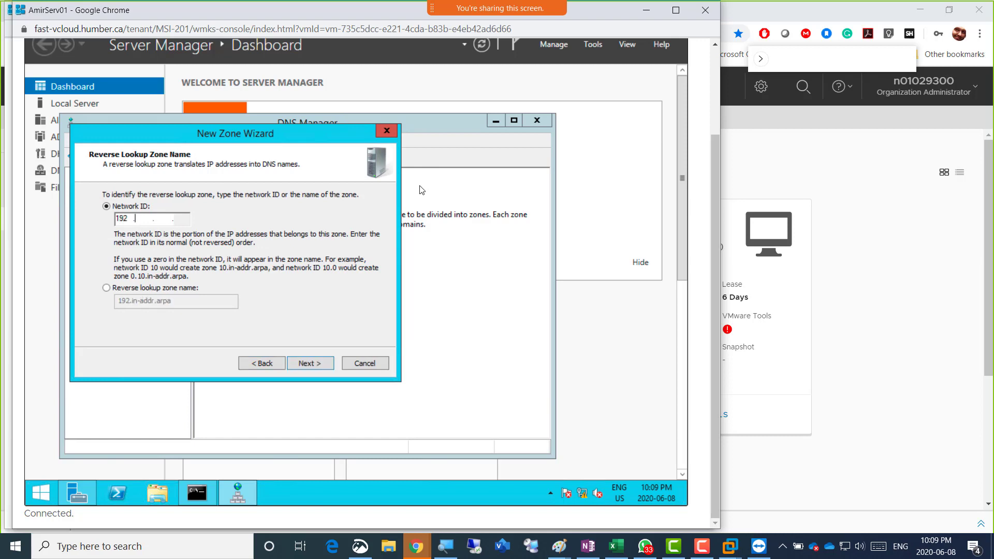
type("41")
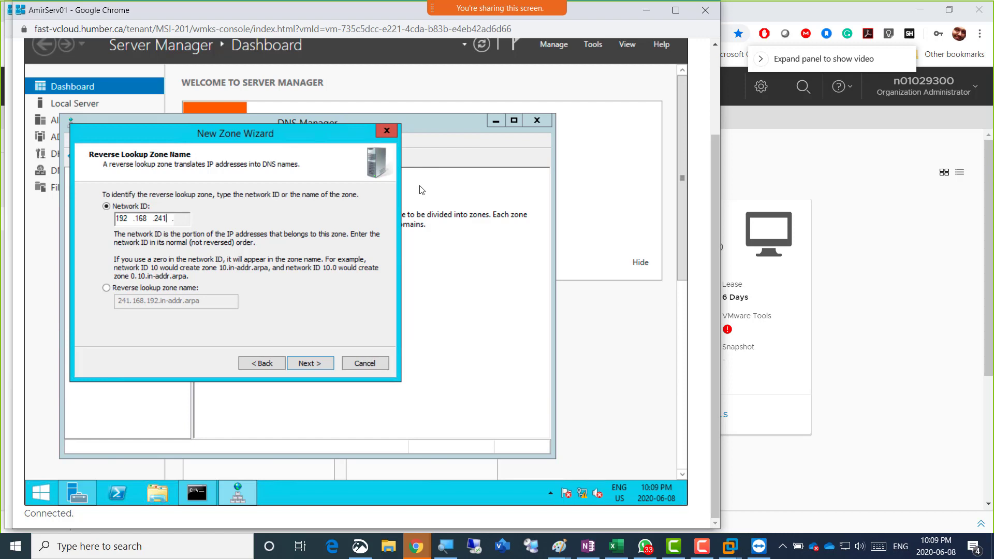
left_click(310, 365)
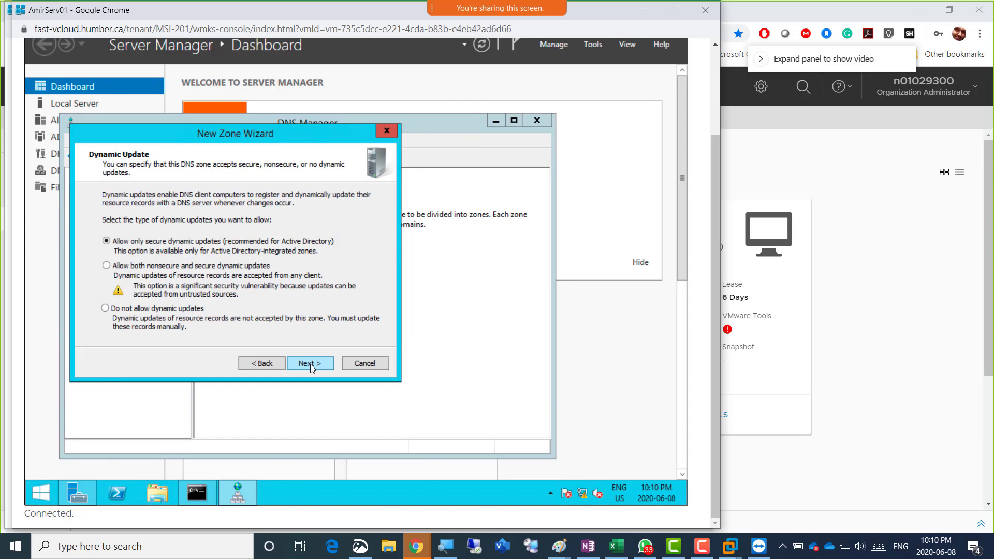
left_click(309, 365)
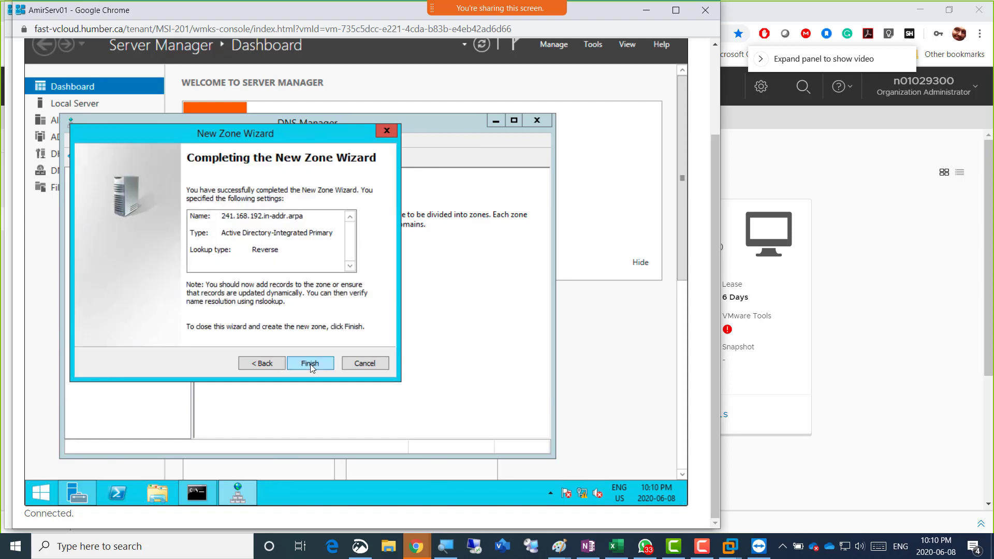
left_click(310, 365)
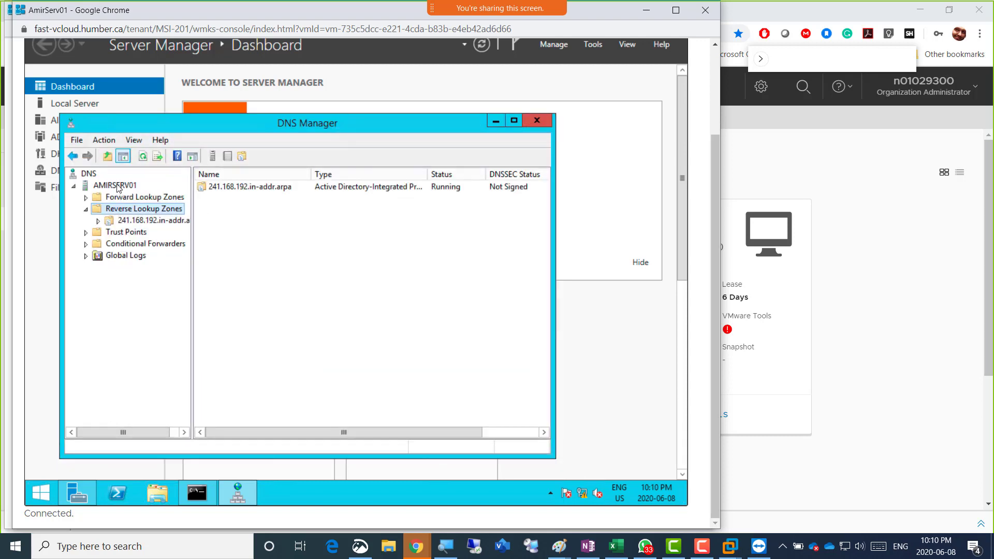
Refresh the AMIRSERV01 DNS server, review the Humber.local forward zone records, and close DNS Manager
left_click(155, 185)
left_click(172, 156)
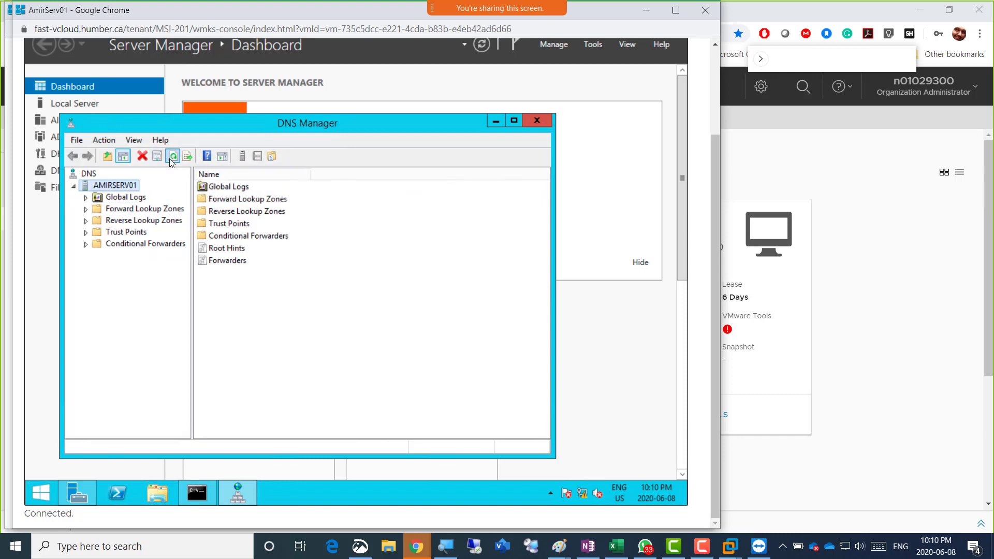
left_click(137, 211)
double_click(137, 209)
left_click(145, 233)
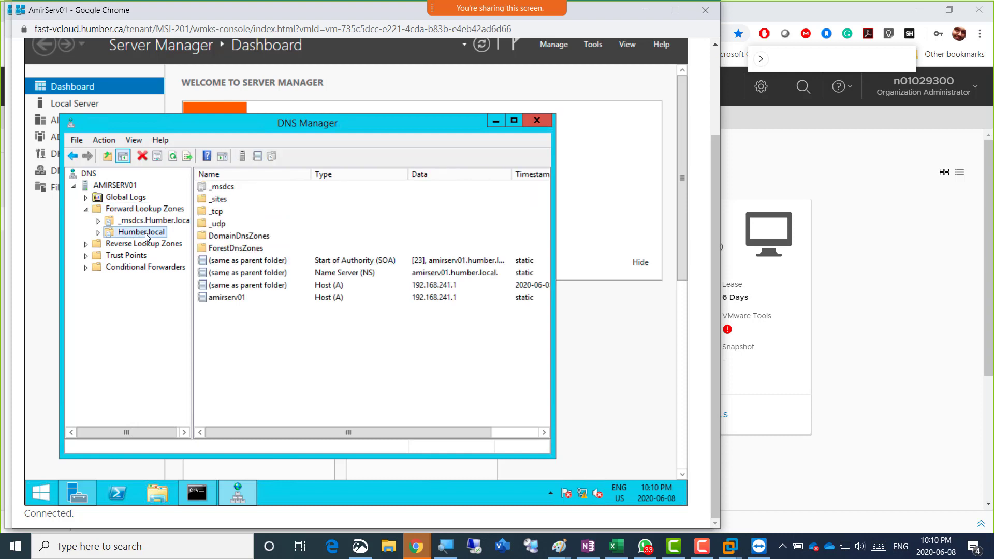
double_click(145, 233)
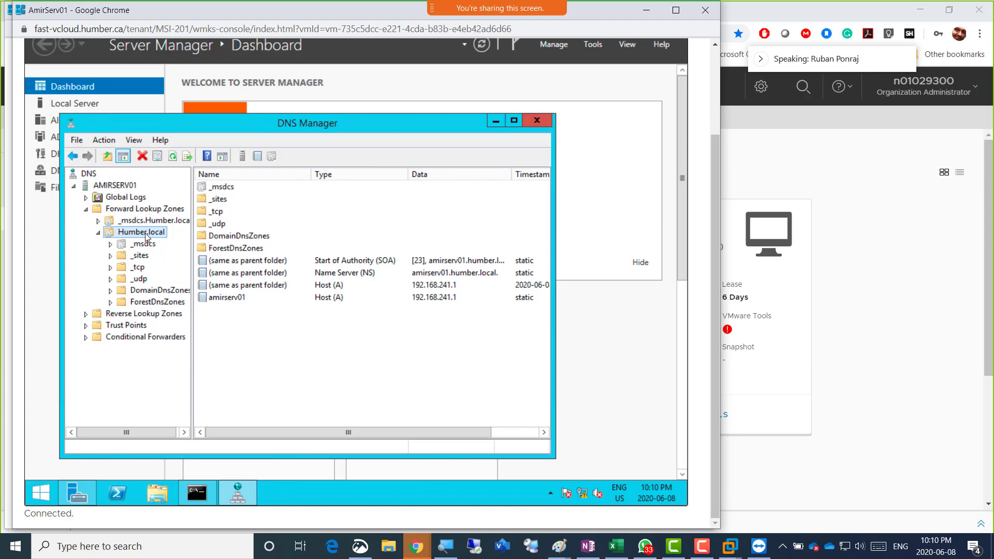
left_click(521, 126)
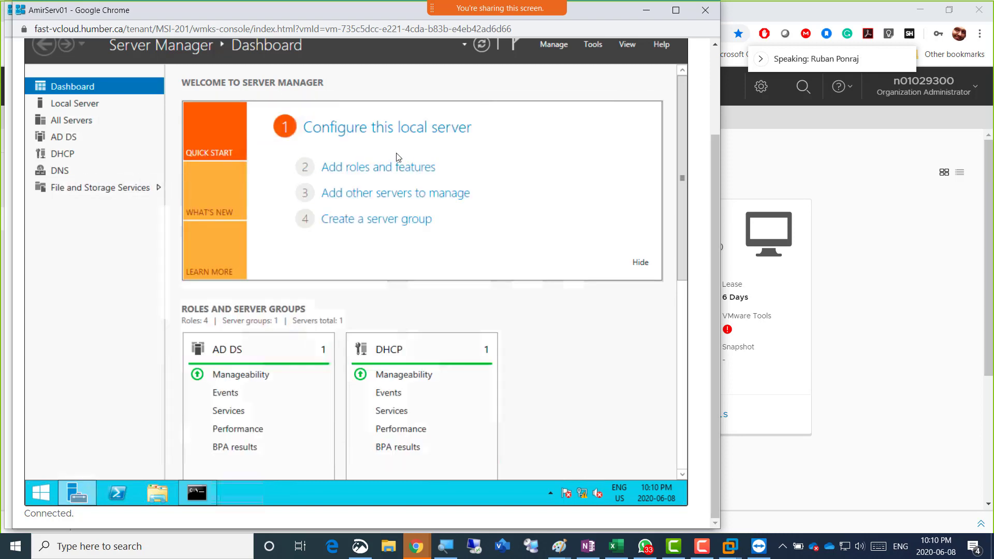
left_click(597, 46)
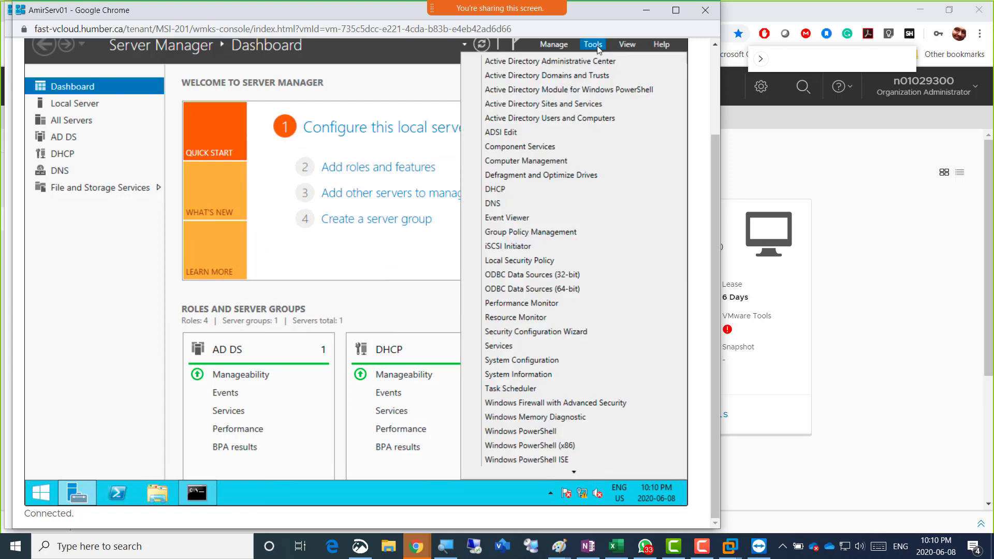
left_click(535, 191)
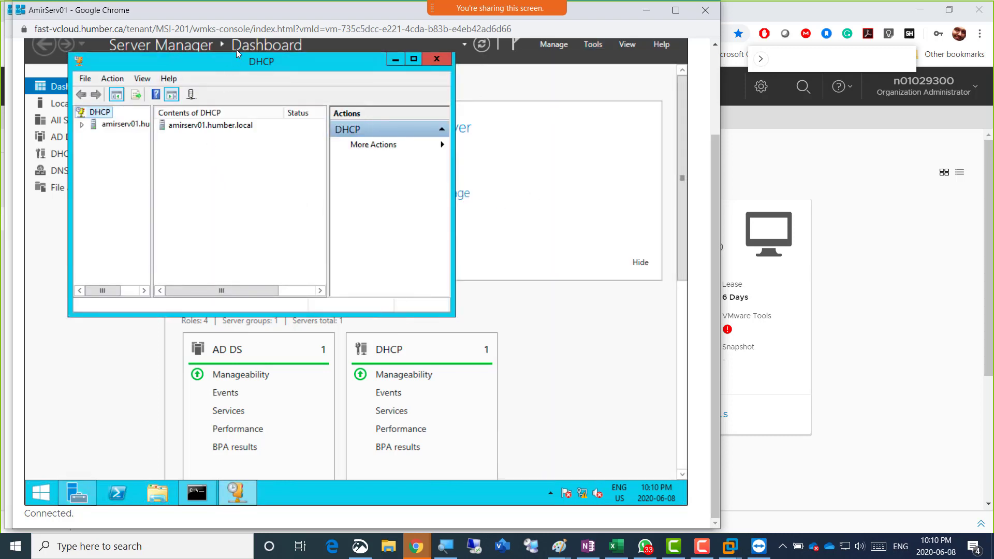
double_click(242, 65)
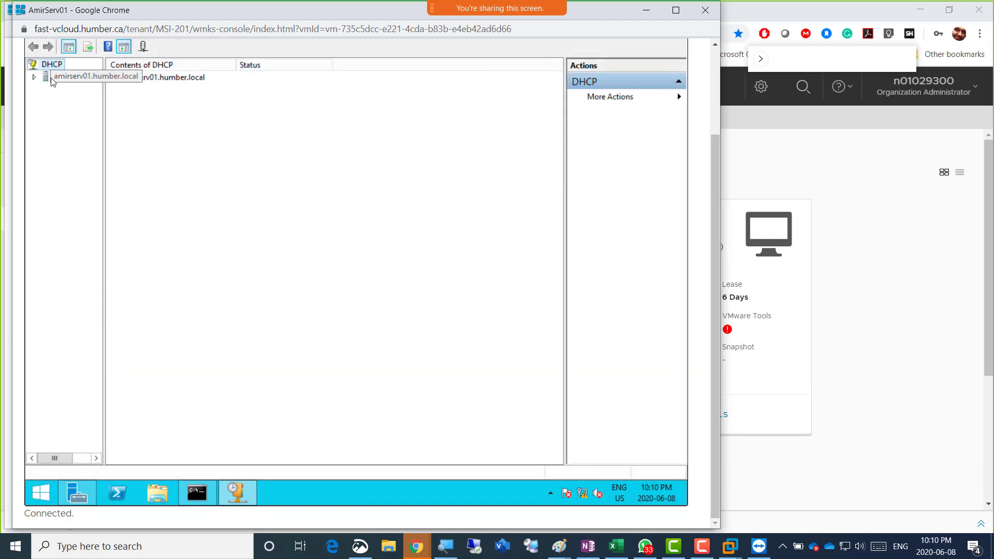
left_click(35, 77)
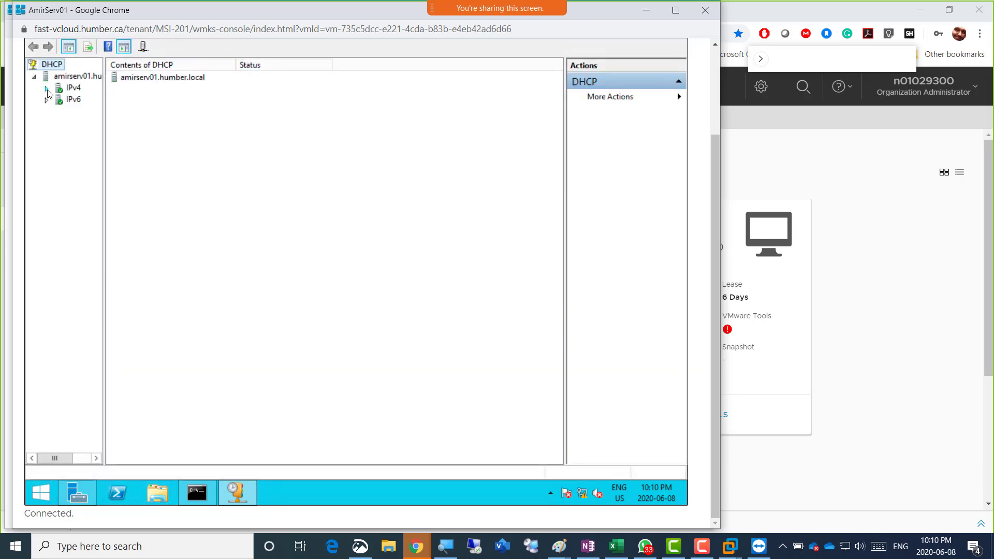
left_click(47, 90)
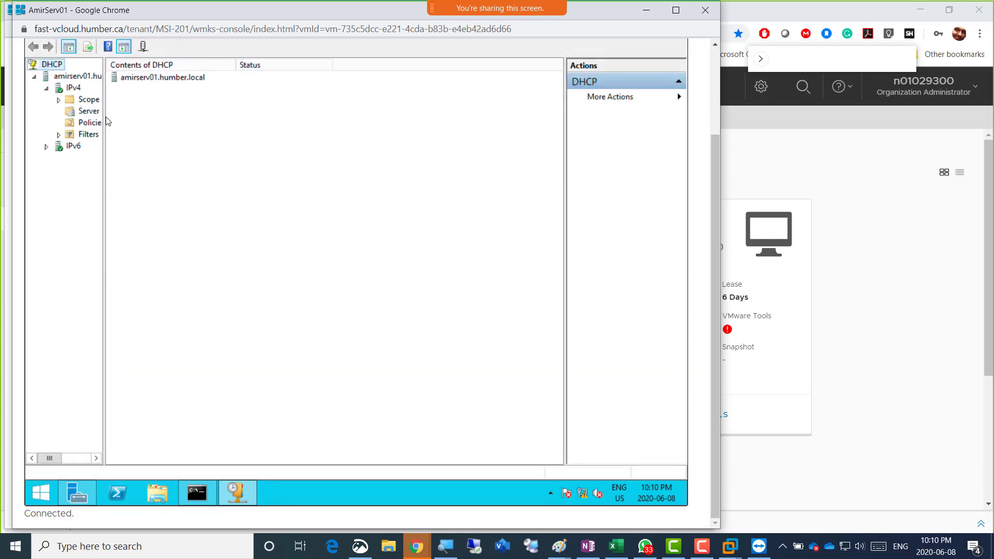
left_click_drag(104, 122, 241, 129)
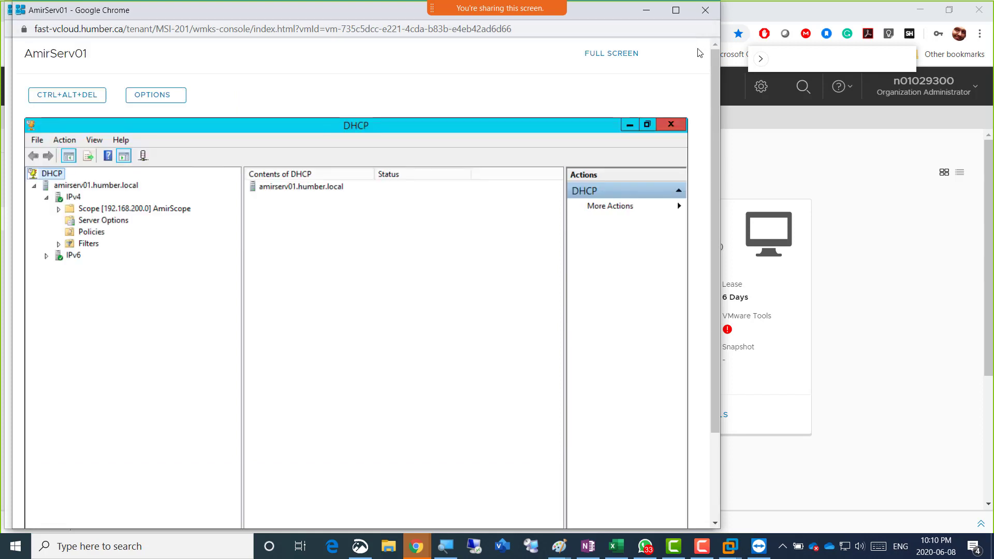
scroll(683, 78, "up", 3)
left_click(672, 125)
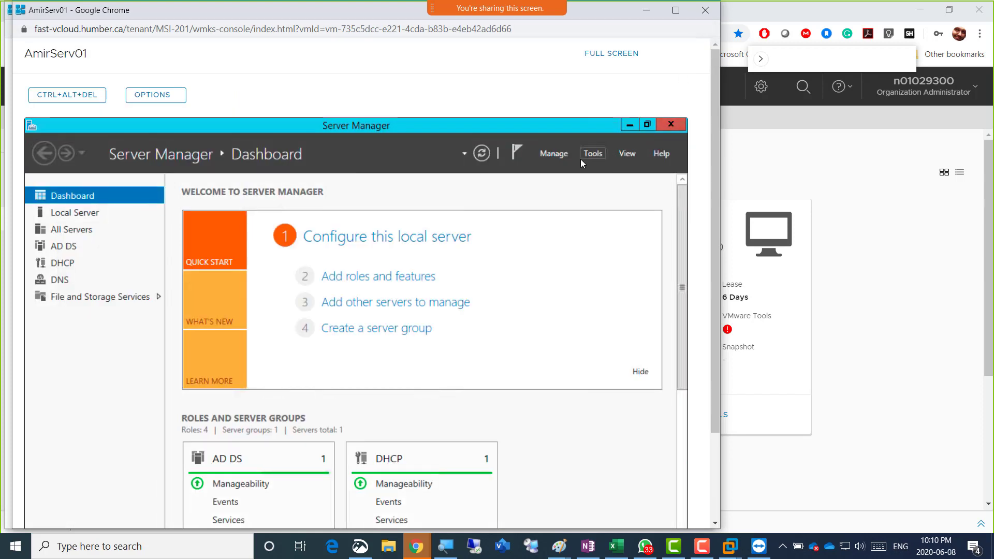
left_click(590, 154)
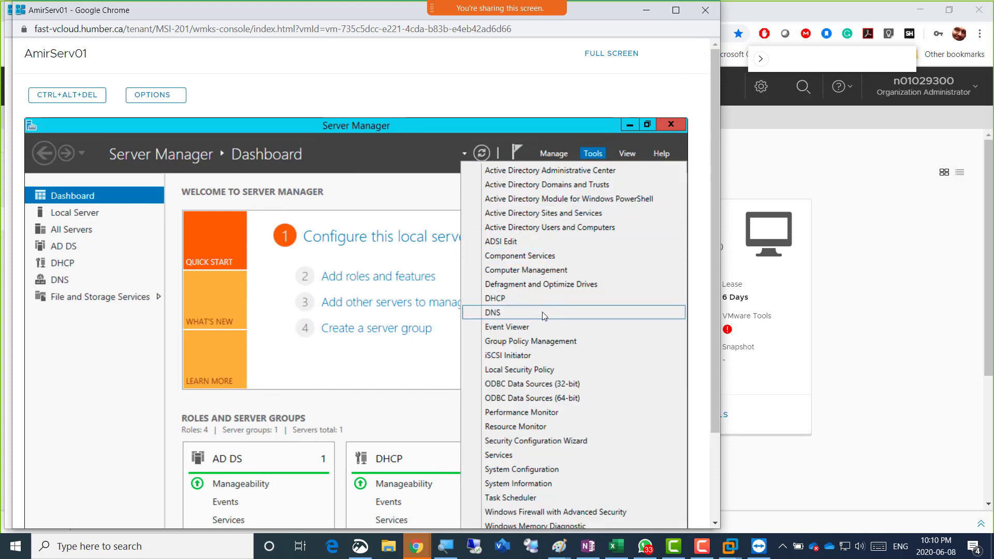
Reopen DNS Manager maximized and expand Reverse Lookup Zones showing 241.168.192.in-addr.arpa
left_click(527, 312)
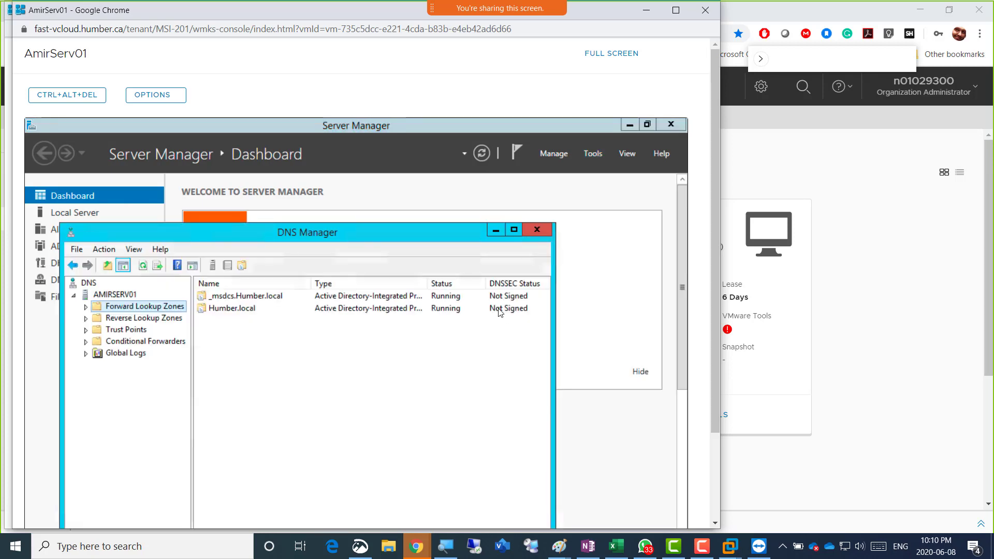
double_click(349, 231)
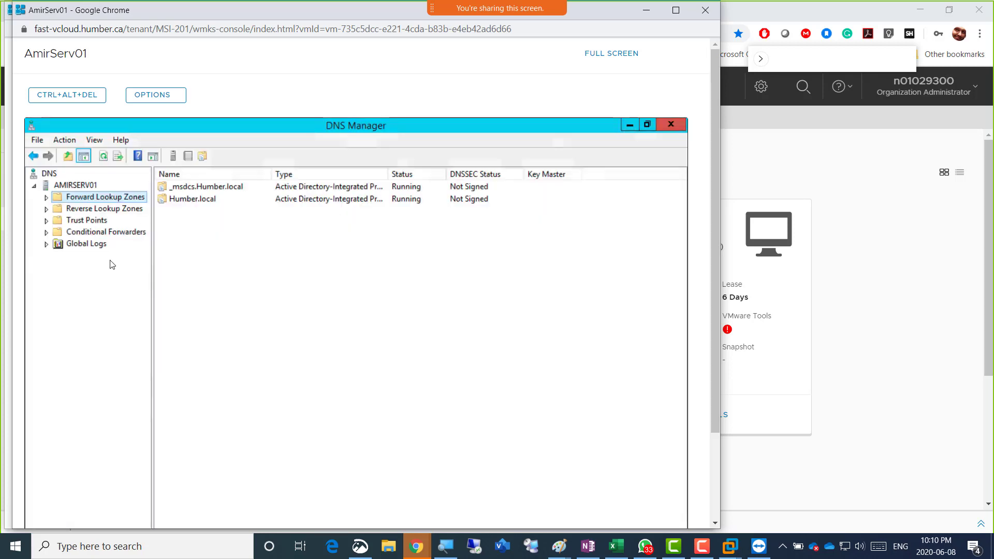
double_click(86, 212)
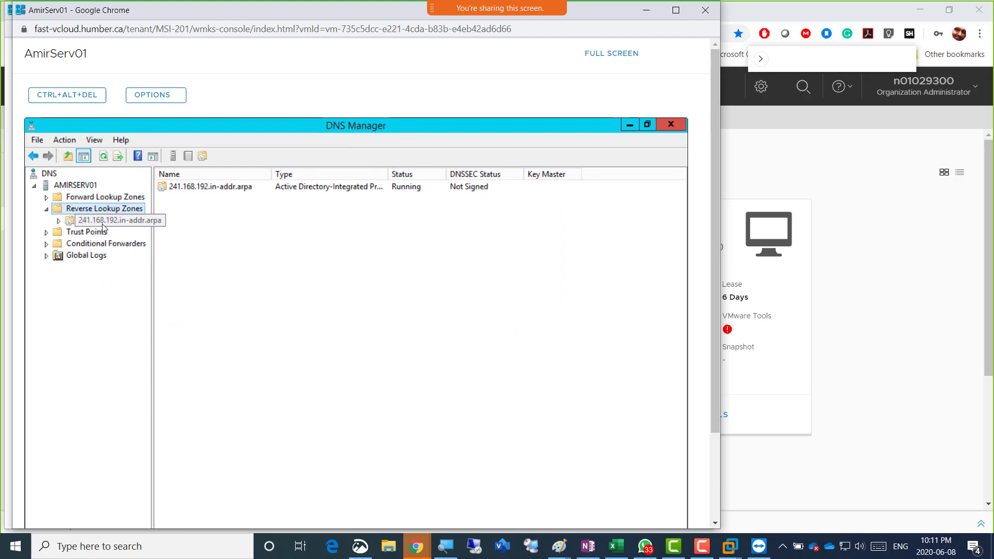
right_click(104, 220)
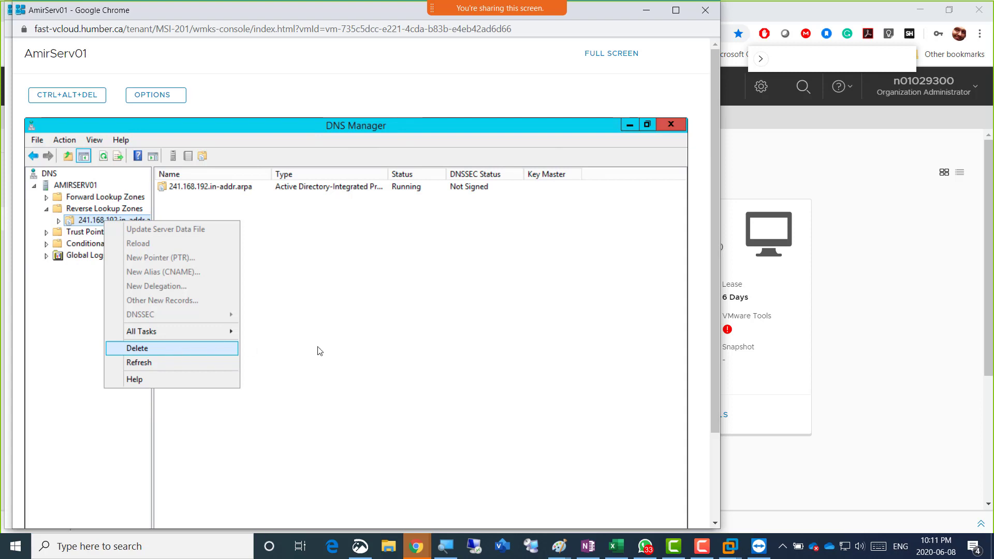
left_click(335, 332)
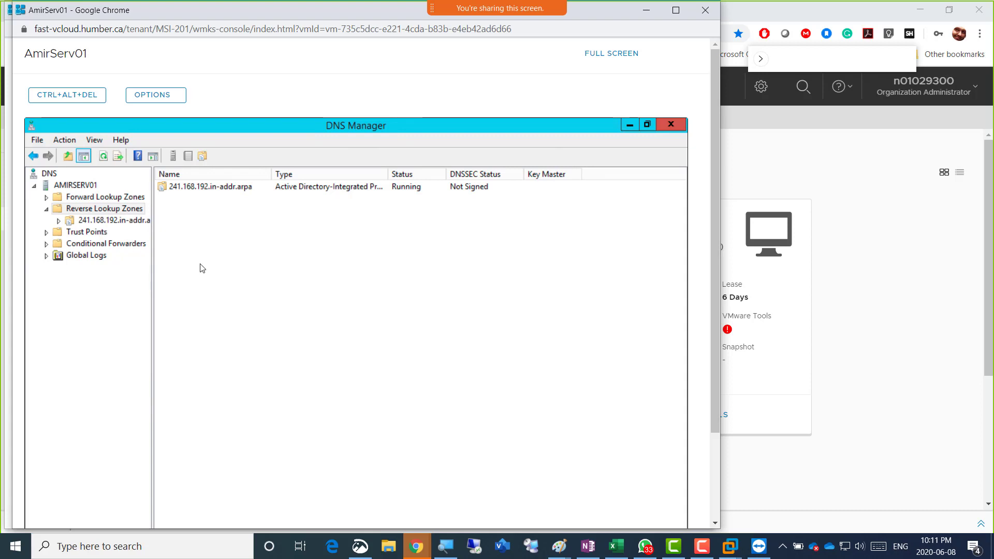
right_click(111, 207)
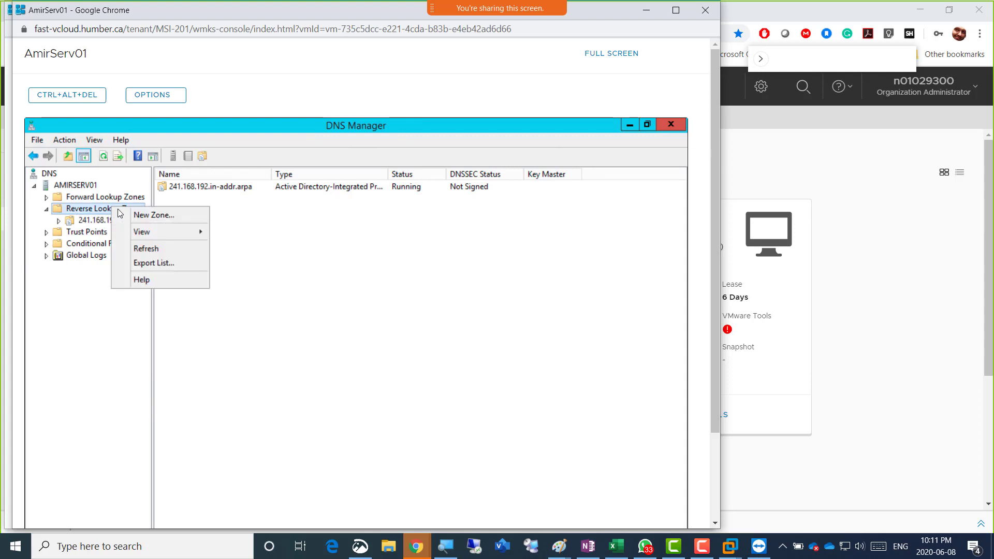
Step through the New Zone wizard to the Network ID page, cancel it, and minimize DNS Manager
left_click(150, 214)
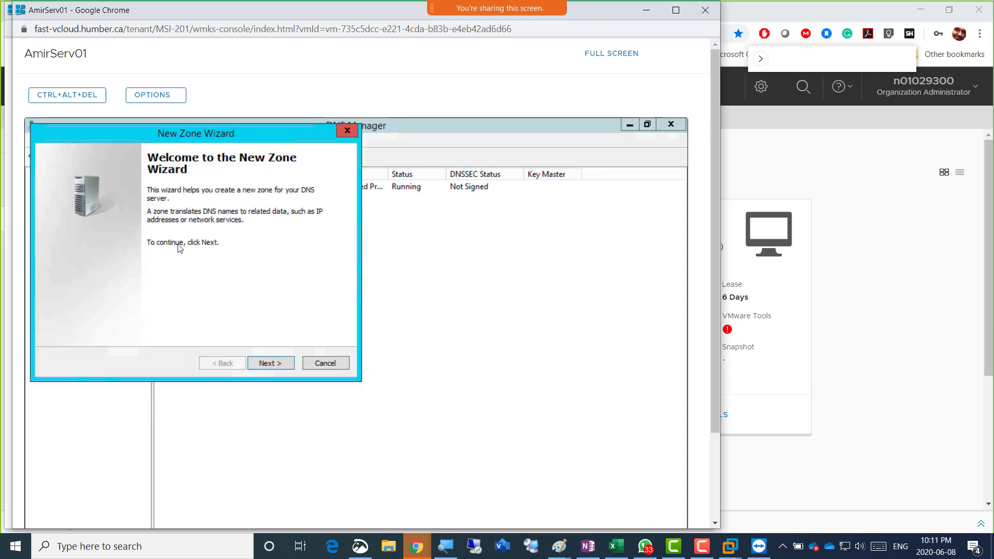
left_click(276, 363)
left_click(276, 363)
left_click(276, 363)
left_click(277, 364)
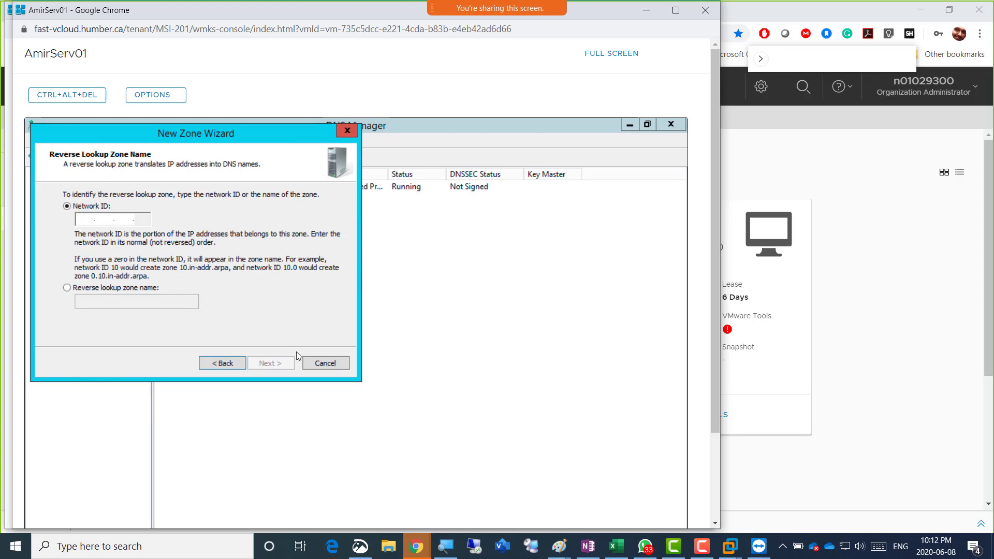
left_click(325, 363)
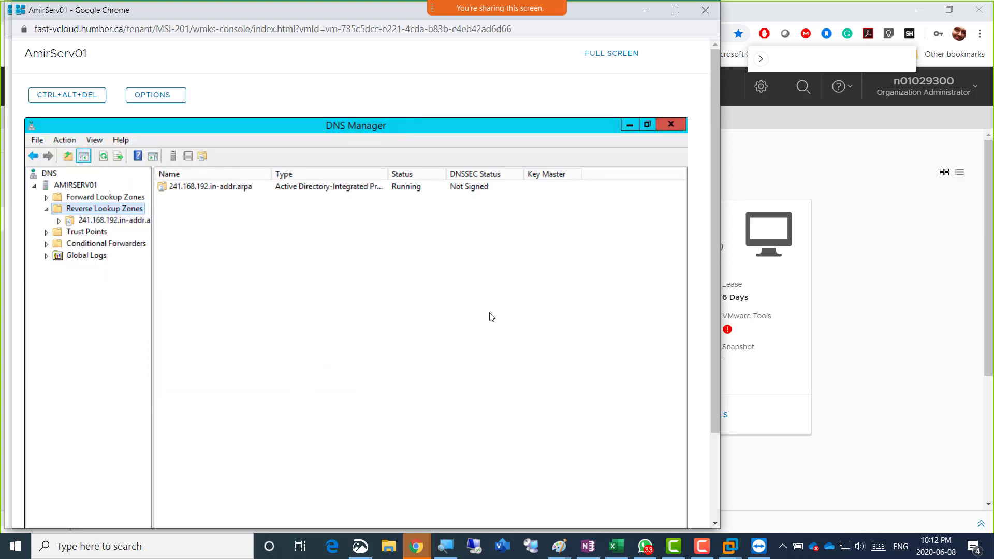
left_click(628, 126)
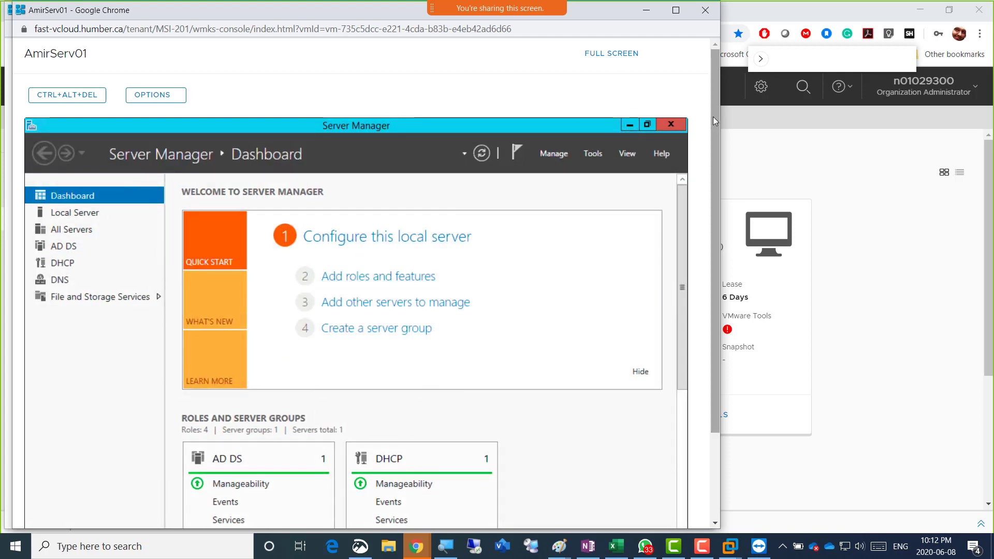
Restore AmirServ01's command prompt and rerun nslookup to check the default DNS server
left_click_drag(712, 117, 716, 281)
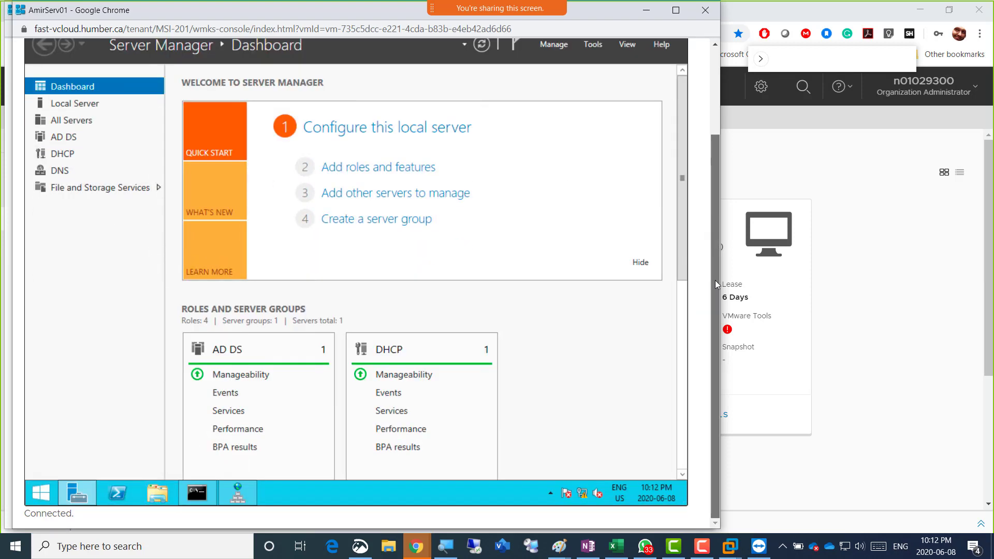
left_click(197, 493)
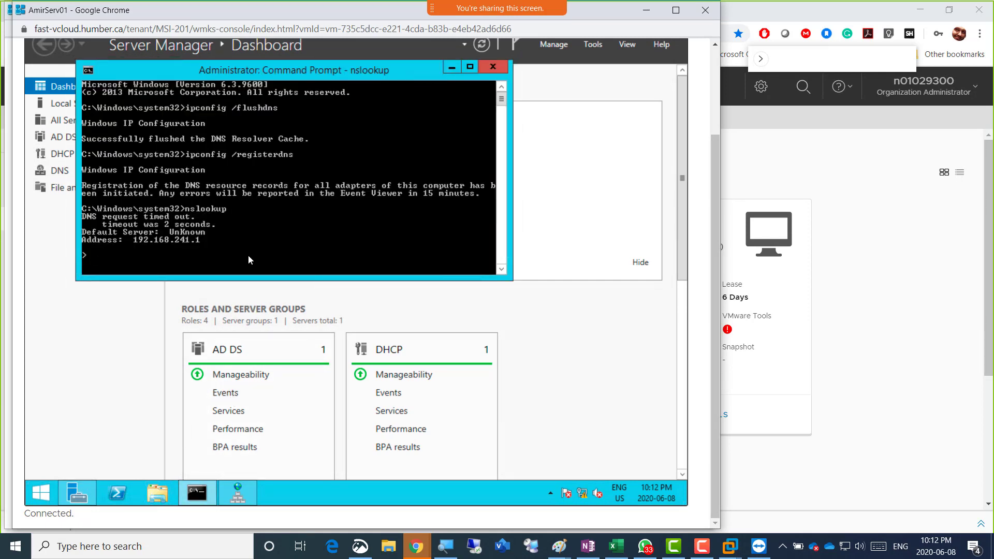
key("ctrl+c")
type("nslookup")
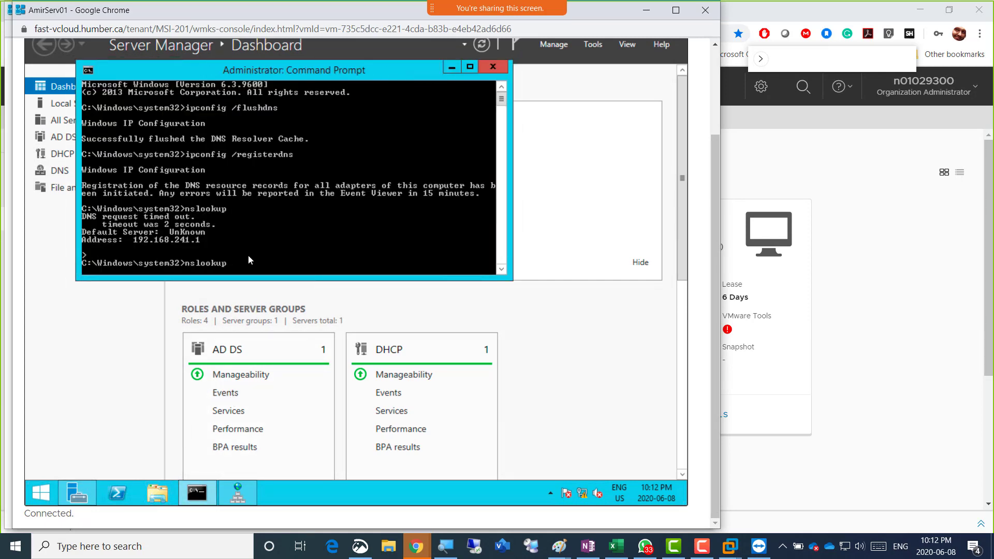
key("Return")
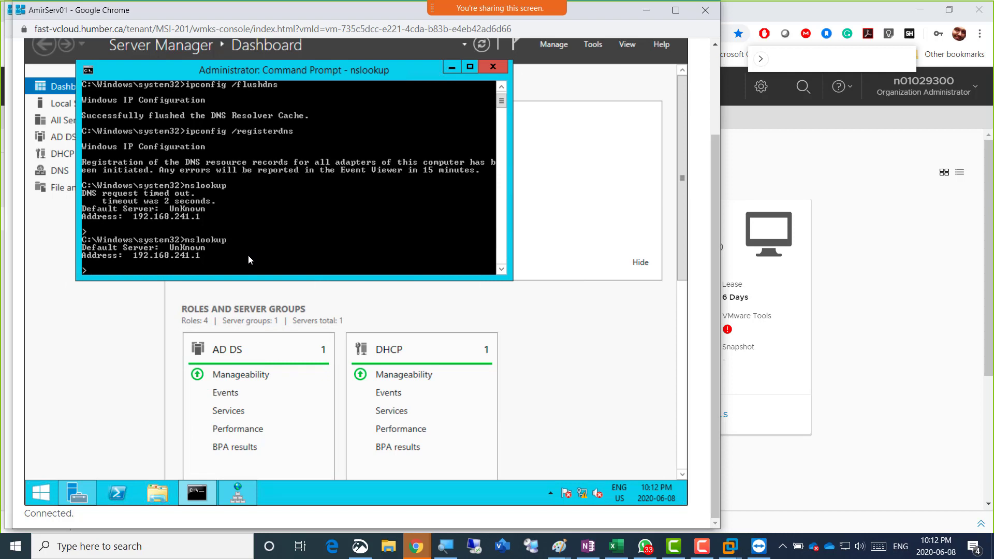
key("ctrl+c")
Rerun ipconfig /flushdns and /registerdns, then nslookup, now showing default server amirserv01.humber.local
key("Up")
key("Up")
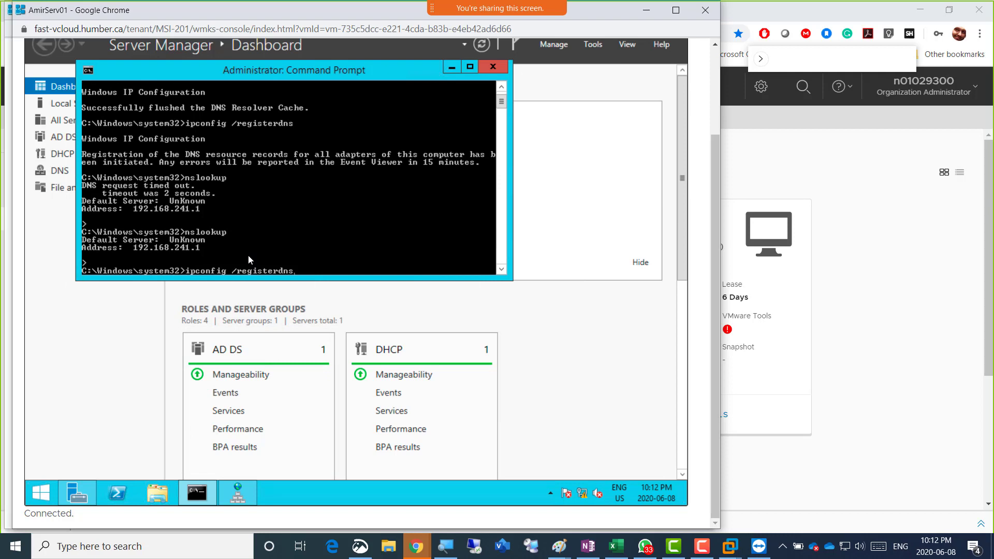
key("Up")
key("Return")
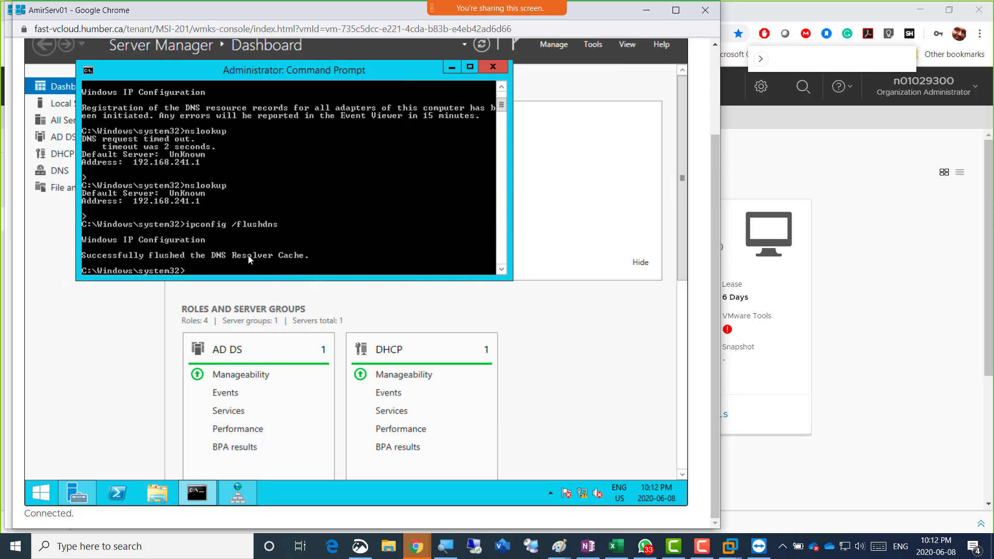
key("Up")
key("Return")
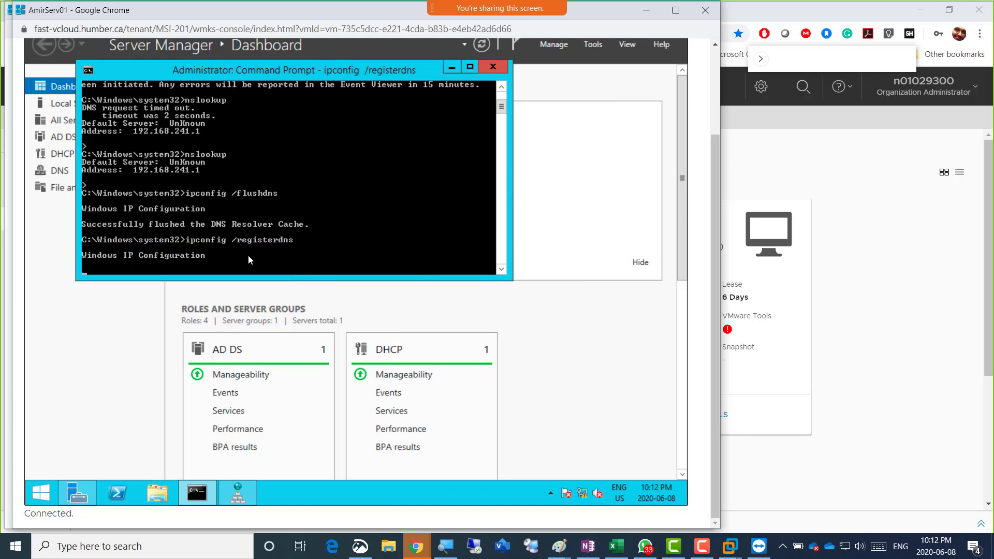
key("Up")
key("Up")
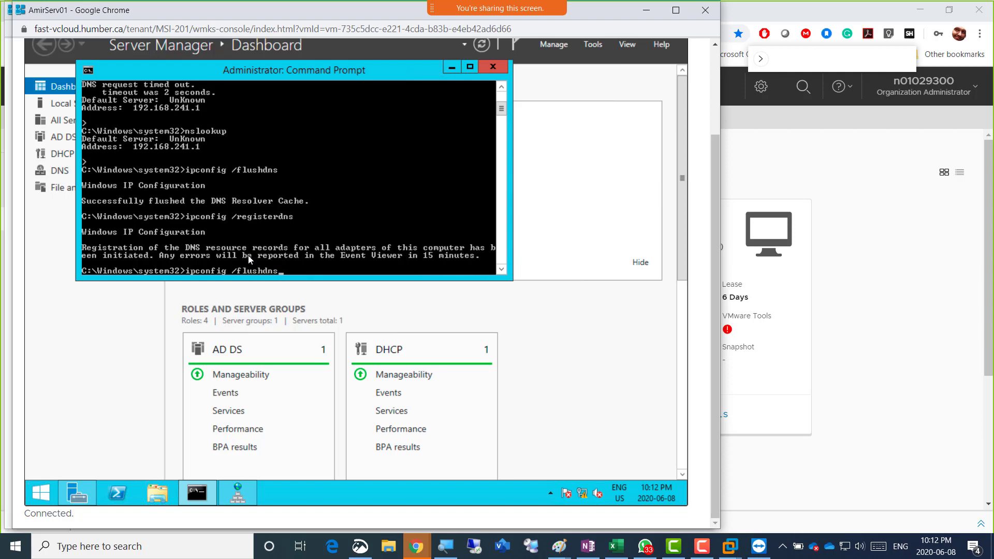
key("Up")
key("Up")
key("Up")
key("Return")
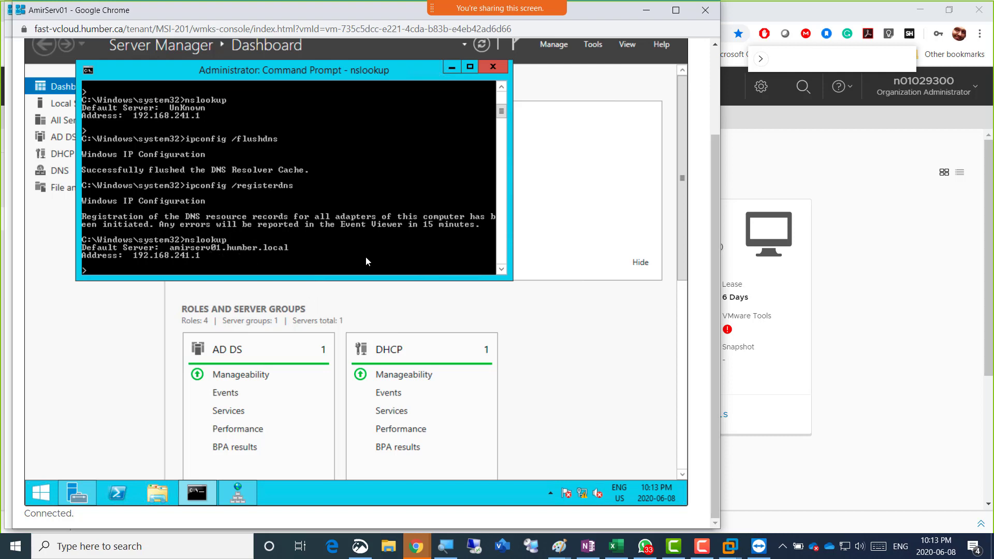
left_click(417, 541)
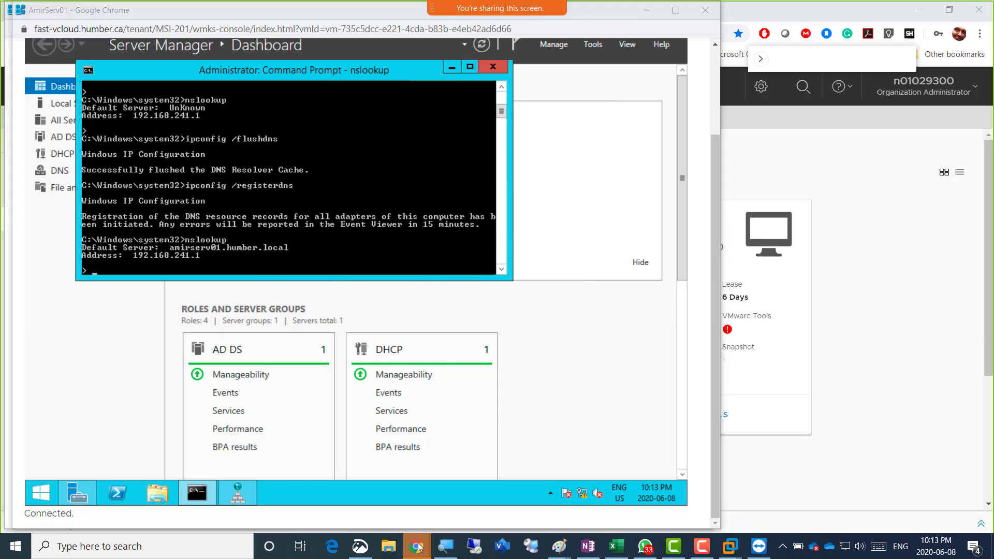
On AmirServ02, rerun ipconfig /registerdns, /flushdns and nslookup to confirm amirserv01.humber.local at 192.168.241.1
left_click(912, 468)
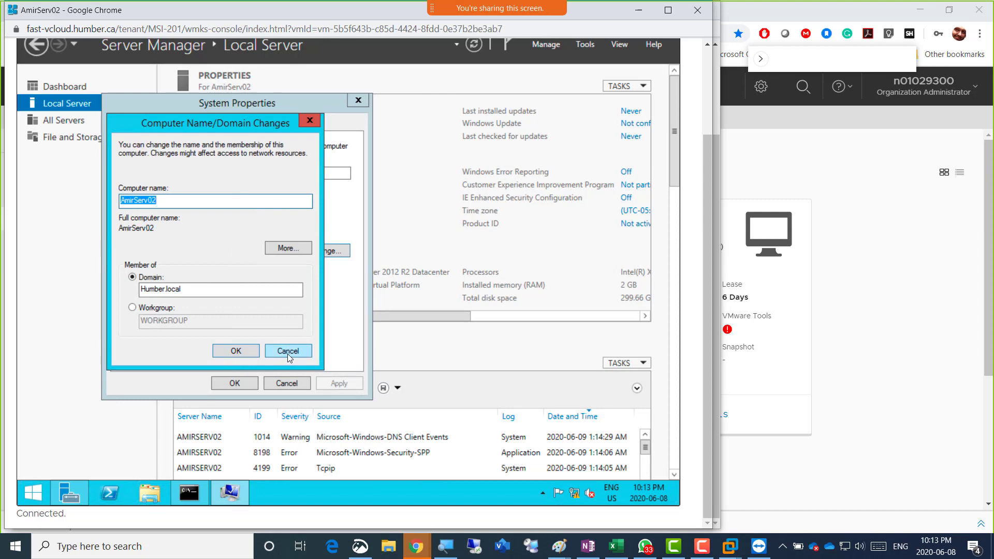
left_click(189, 492)
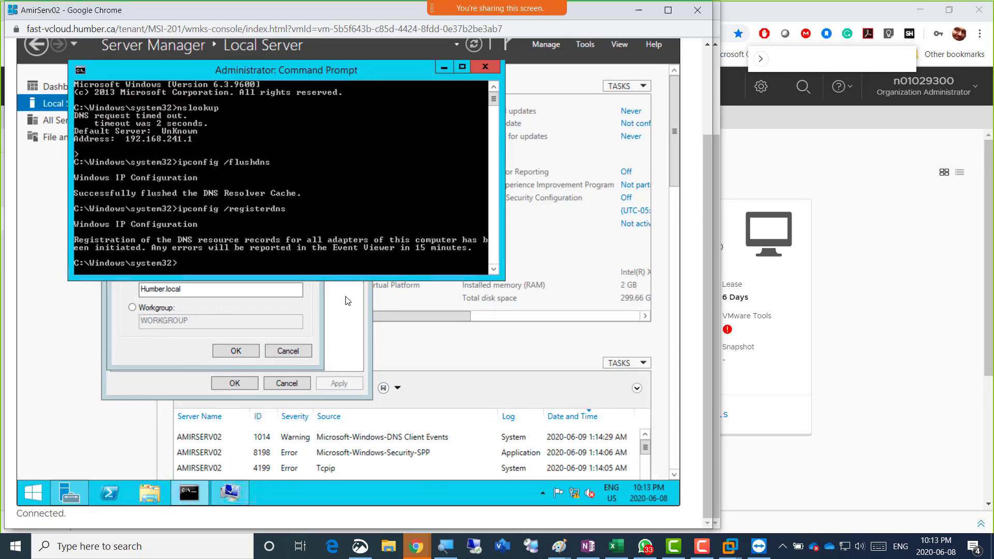
key("Up")
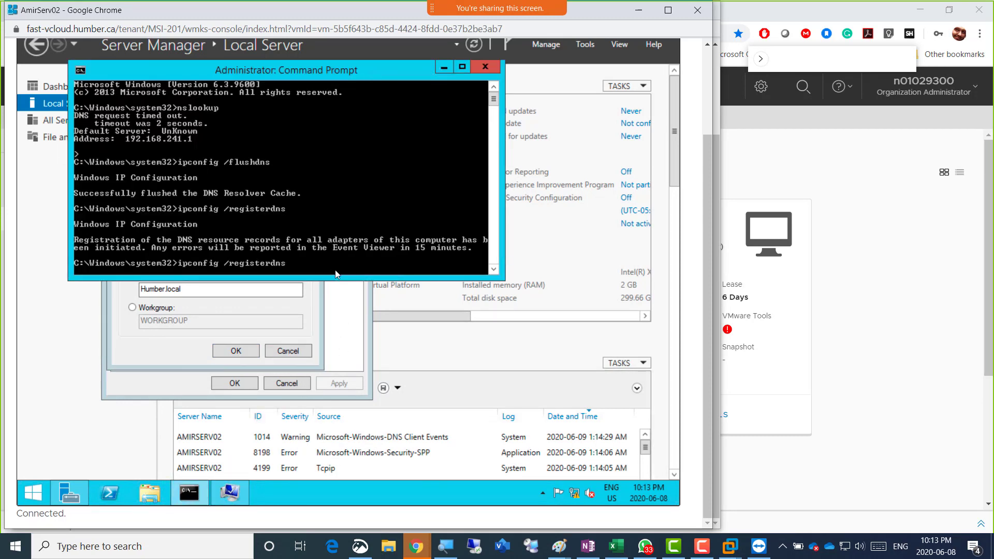
key("Up")
key("Up")
key("Return")
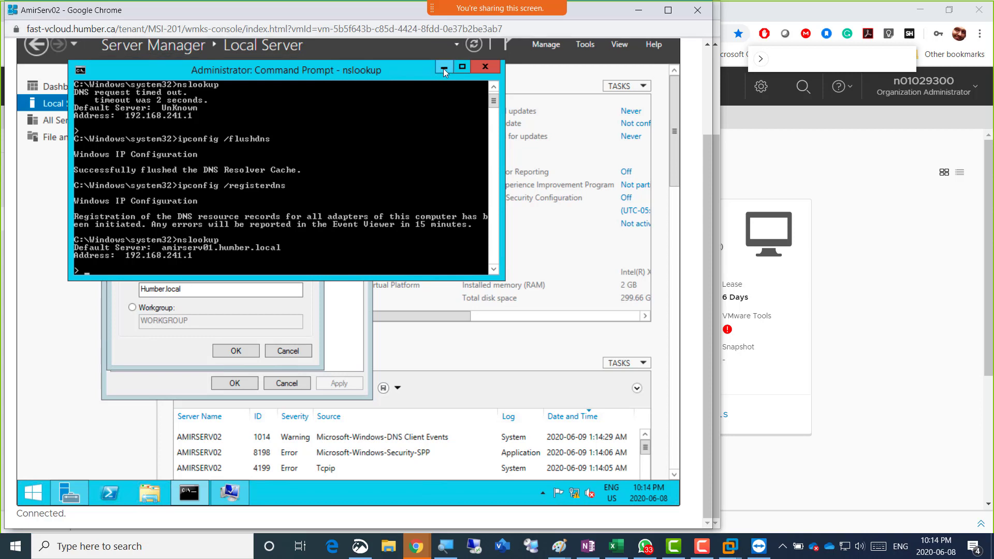
left_click(443, 69)
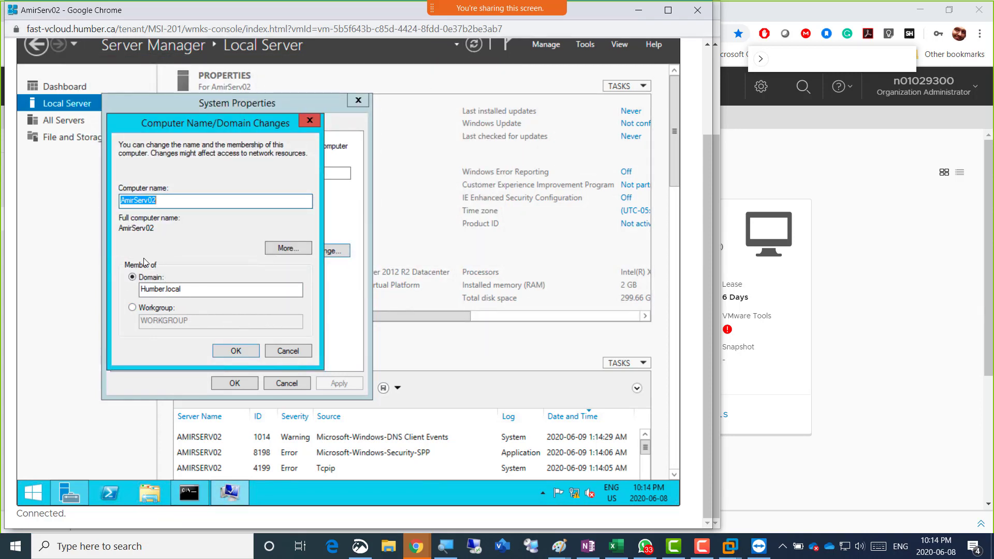
Confirm the Humber.local domain join and enter the 'administrator' user name and its password
left_click(222, 352)
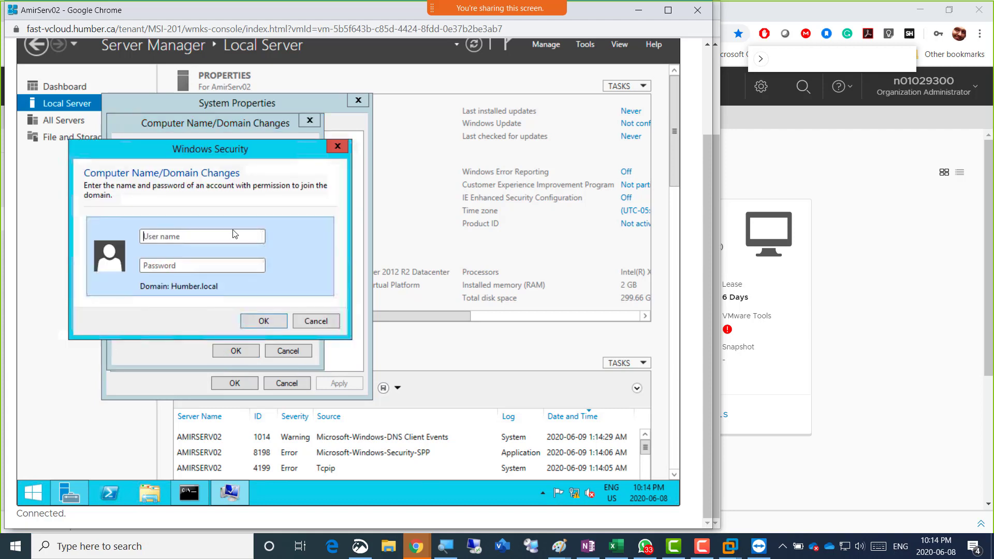
left_click(210, 241)
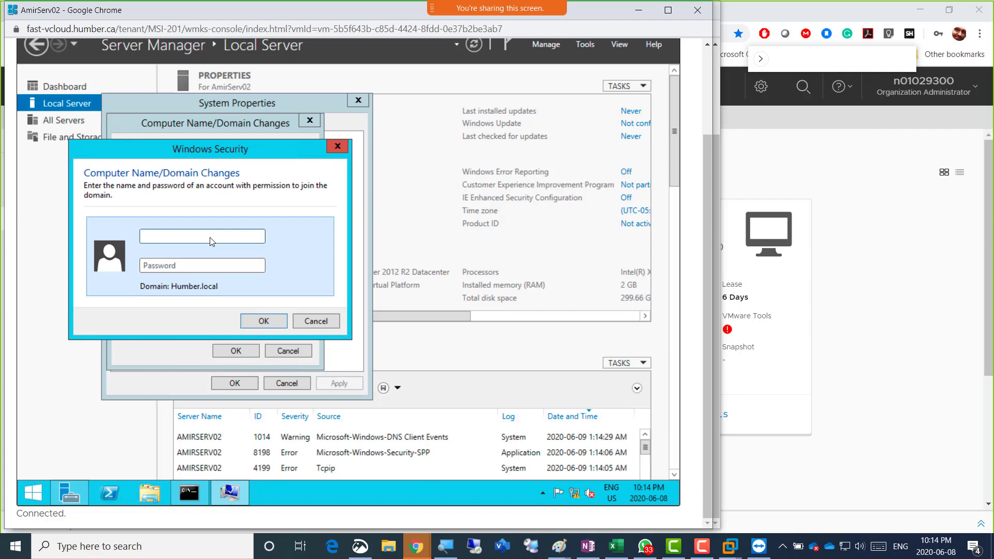
type("administrator")
key("Tab")
type("Password1")
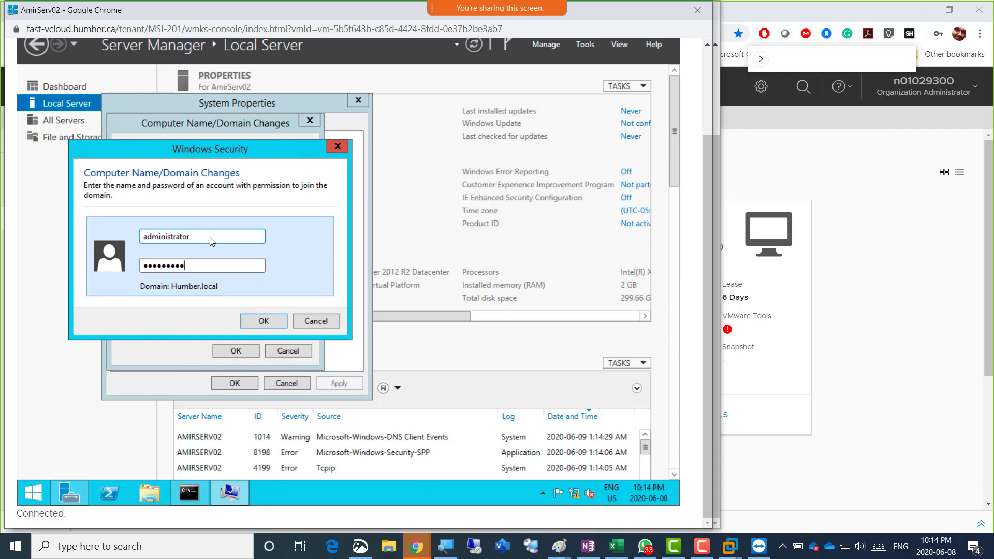
key("BackSpace")
key("BackSpace")
key("BackSpace")
key("BackSpace")
key("BackSpace")
key("BackSpace")
key("BackSpace")
key("BackSpace")
key("BackSpace")
type("Password123!")
Submit the credentials, acknowledge the welcome and restart notices, and restart AmirServ02 now
left_click_drag(210, 151, 426, 132)
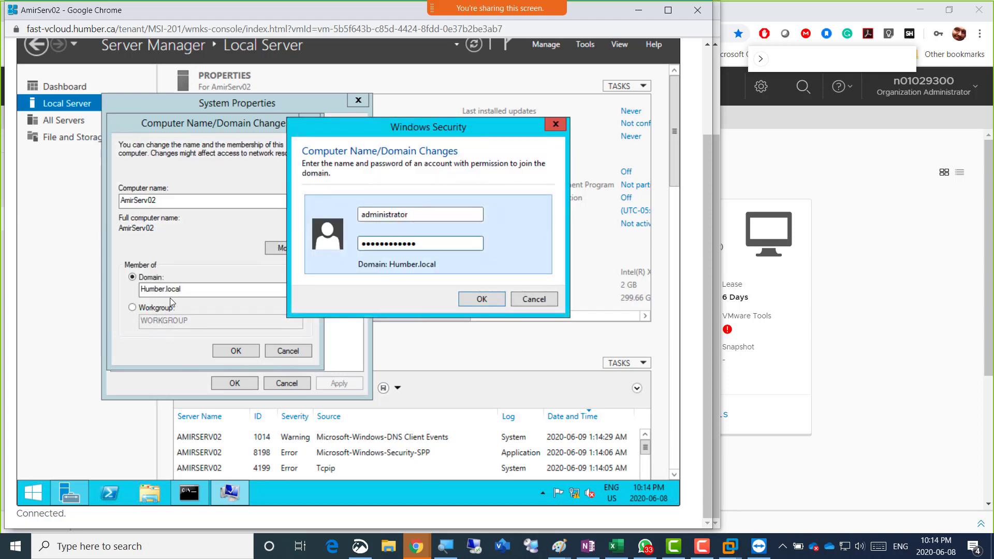
left_click(75, 102)
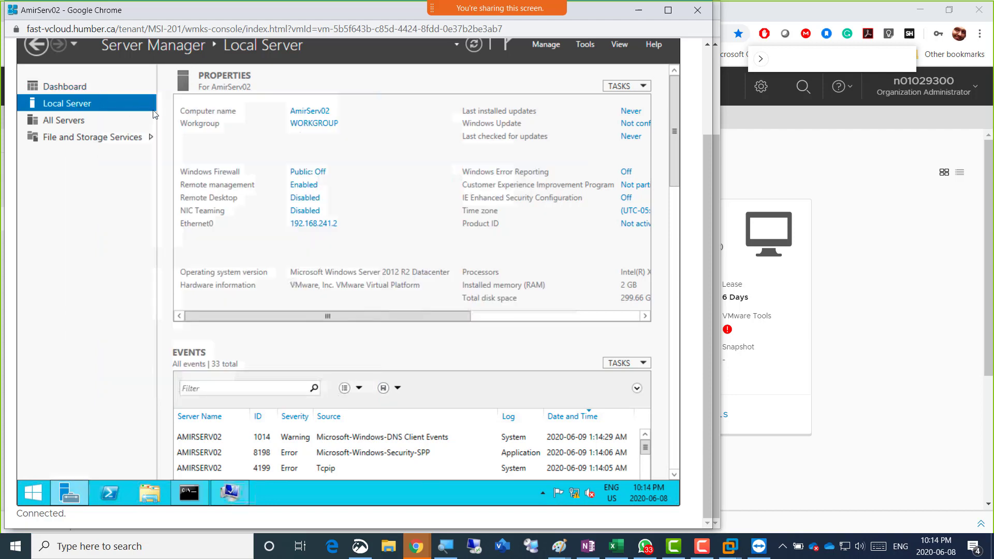
left_click(310, 128)
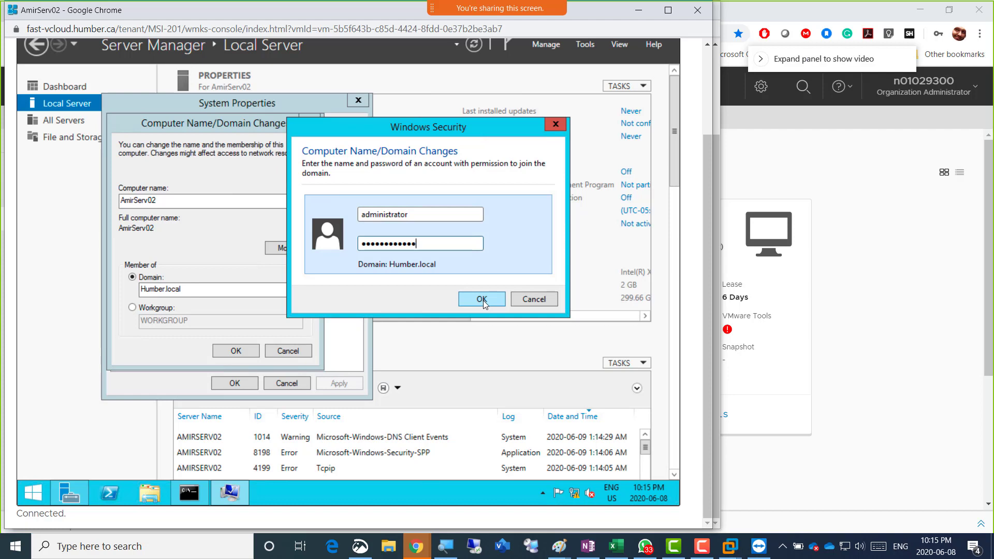
left_click(499, 299)
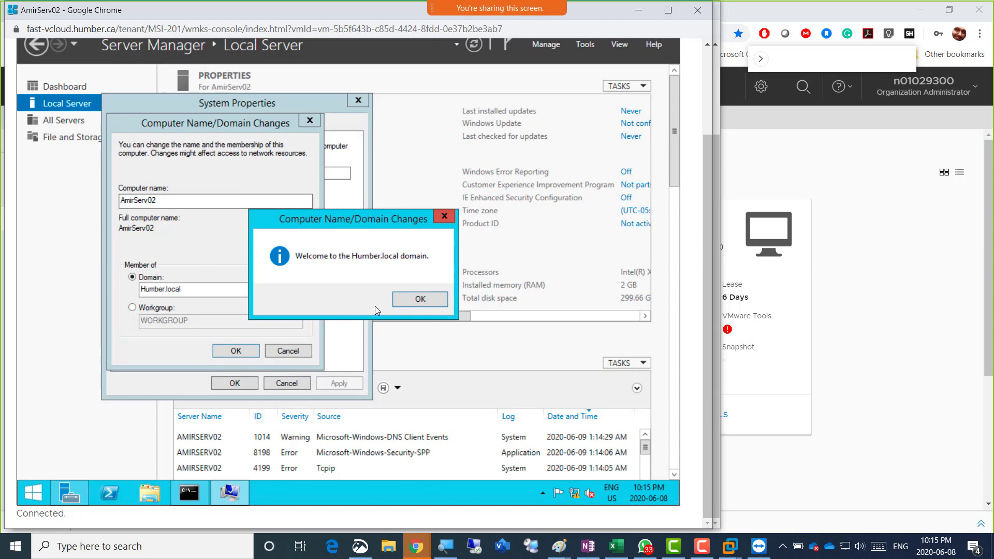
left_click(418, 300)
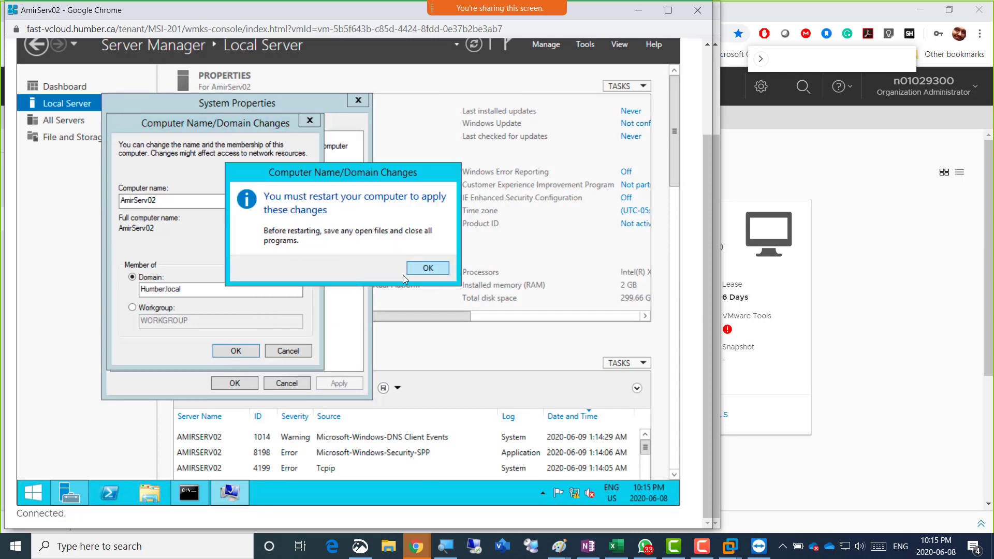
left_click(422, 268)
left_click(239, 380)
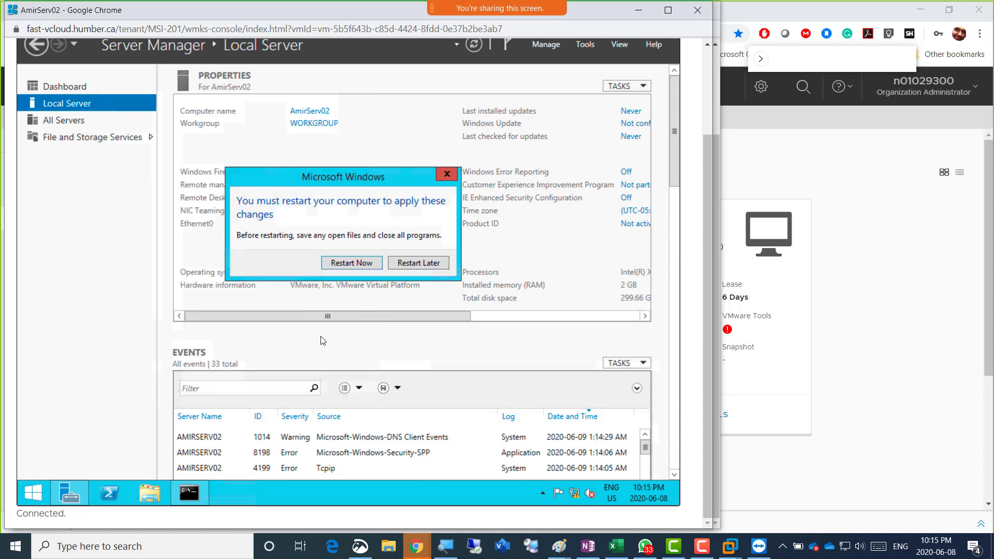
left_click(349, 263)
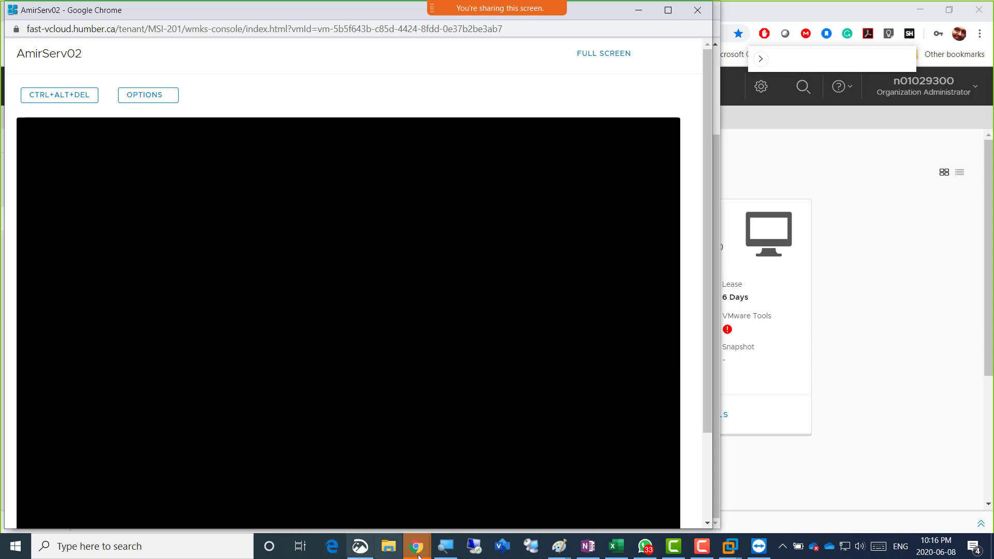
After AmirServ02 reboots, bring the vCloud Director Virtual Machines window back to the front
mouse_move(417, 549)
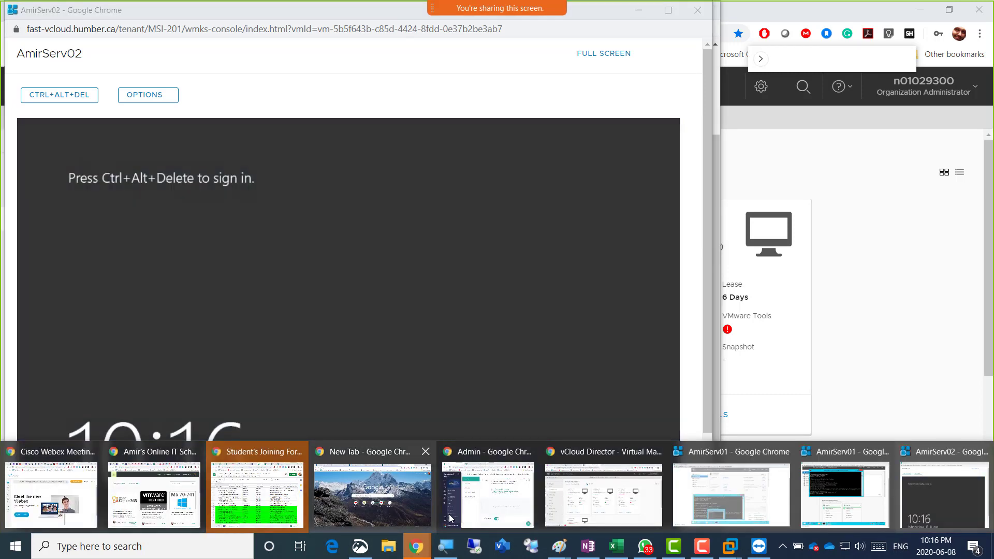
left_click(631, 510)
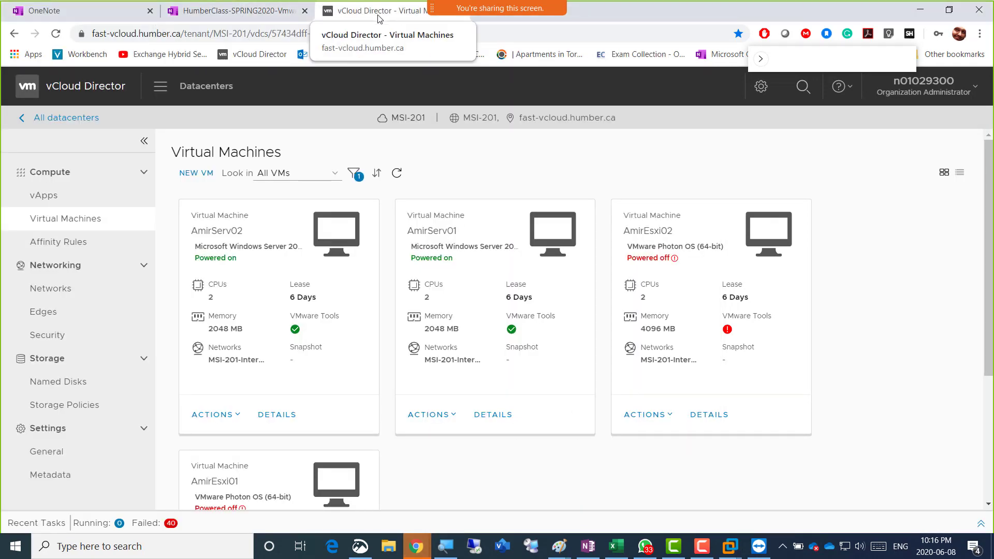
Copy the three Screenshot bullet lines from the OneNote class notes, then return to vCloud Director
left_click(242, 17)
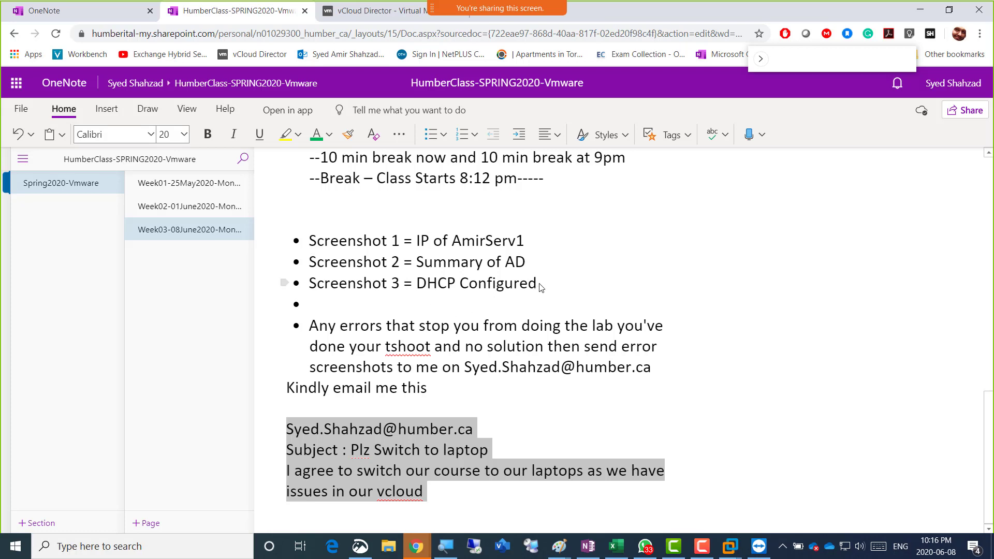
left_click_drag(444, 283, 313, 243)
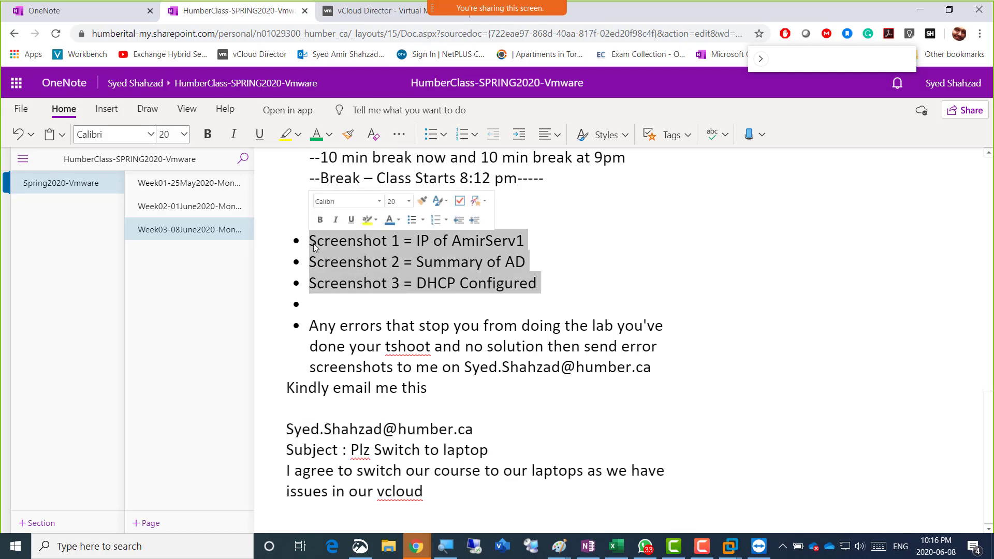
right_click(321, 253)
left_click(360, 281)
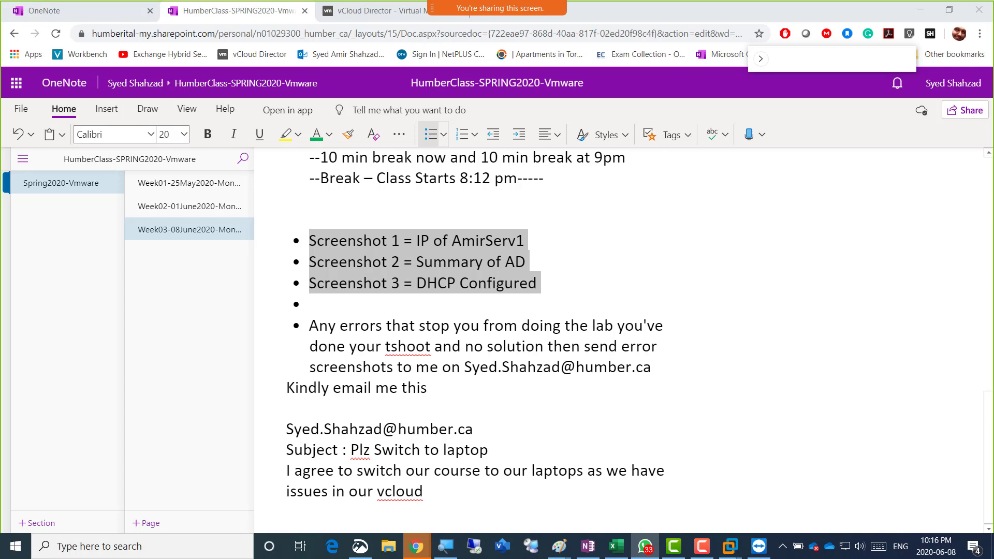
mouse_move(380, 50)
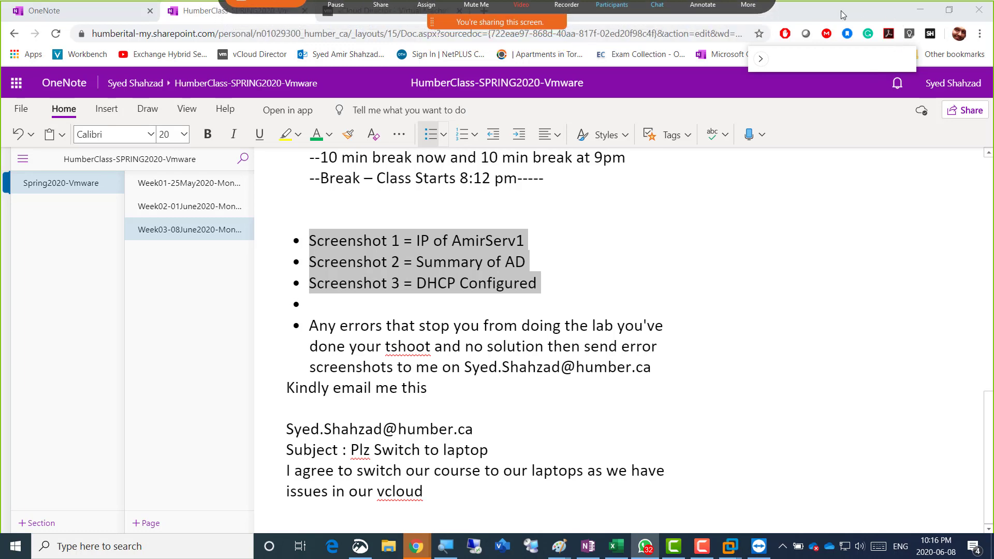
left_click(395, 12)
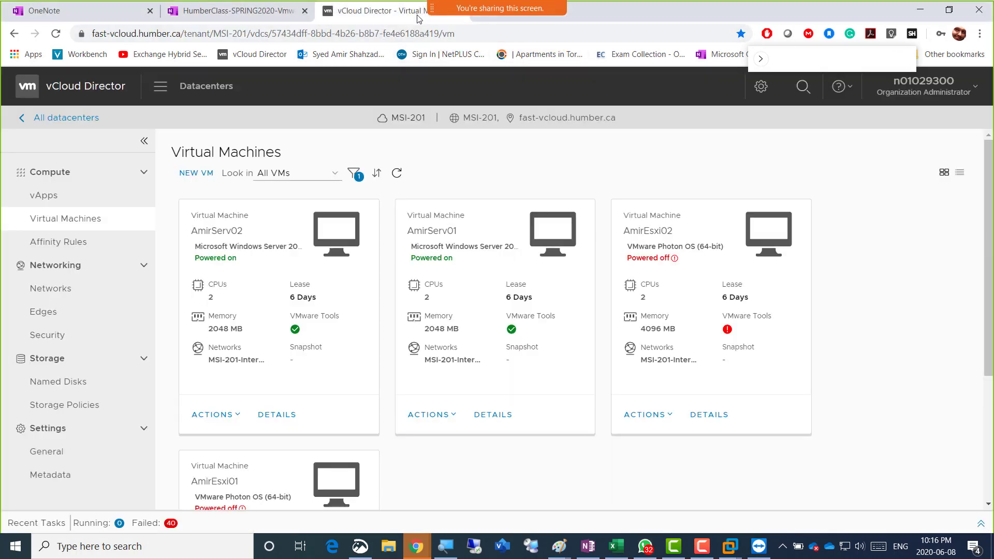
In a new tab, accept Blackboard's cookie notice and web-search 'bb humber'
left_click(483, 20)
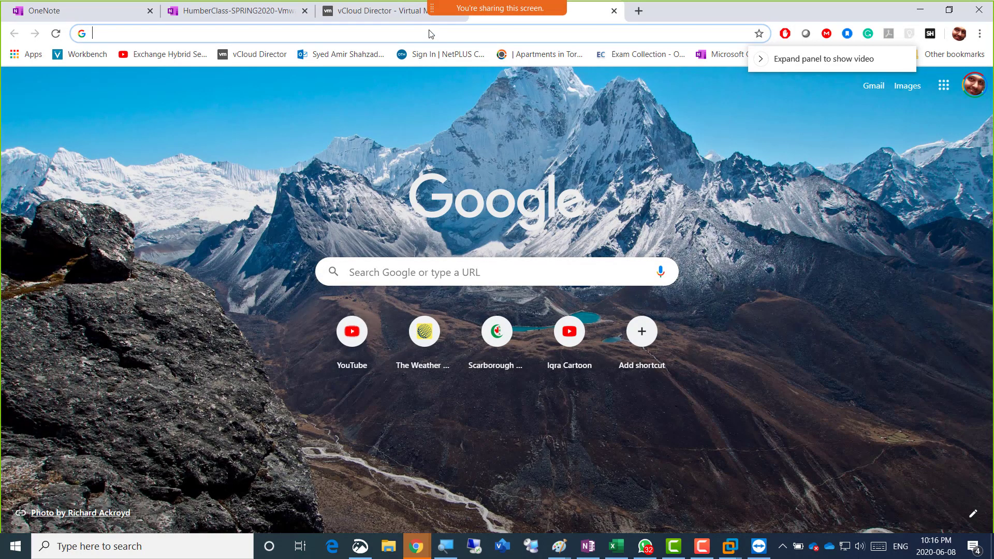
type("bb")
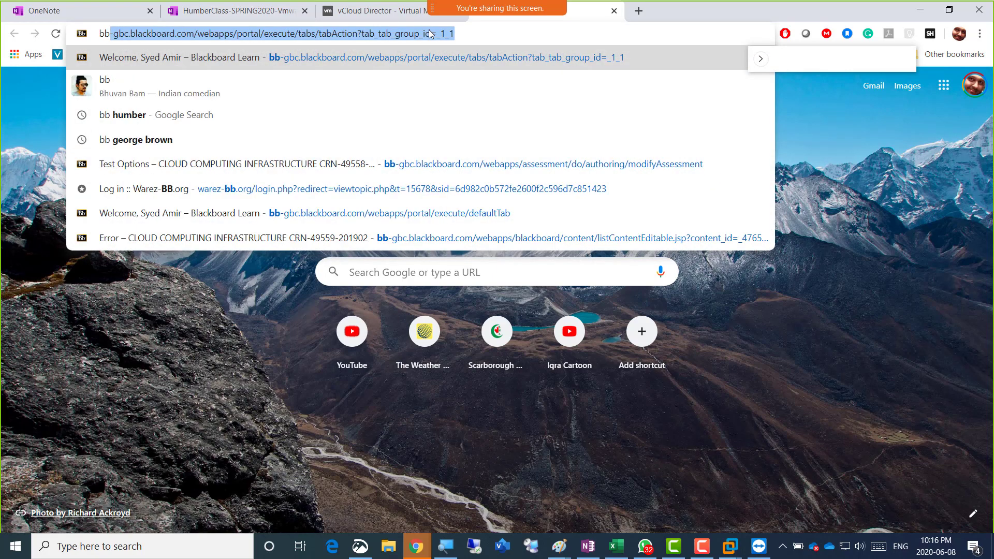
key("Return")
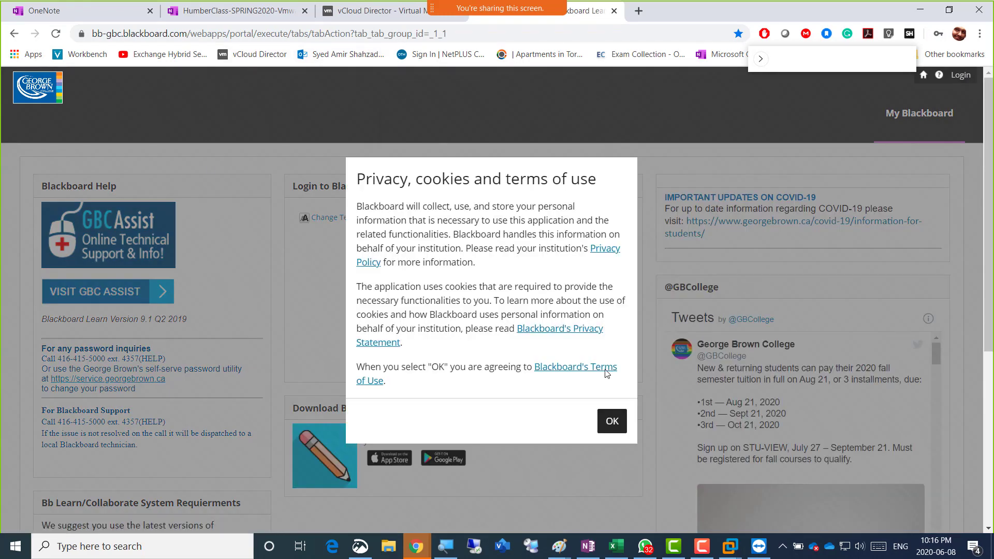
left_click(612, 422)
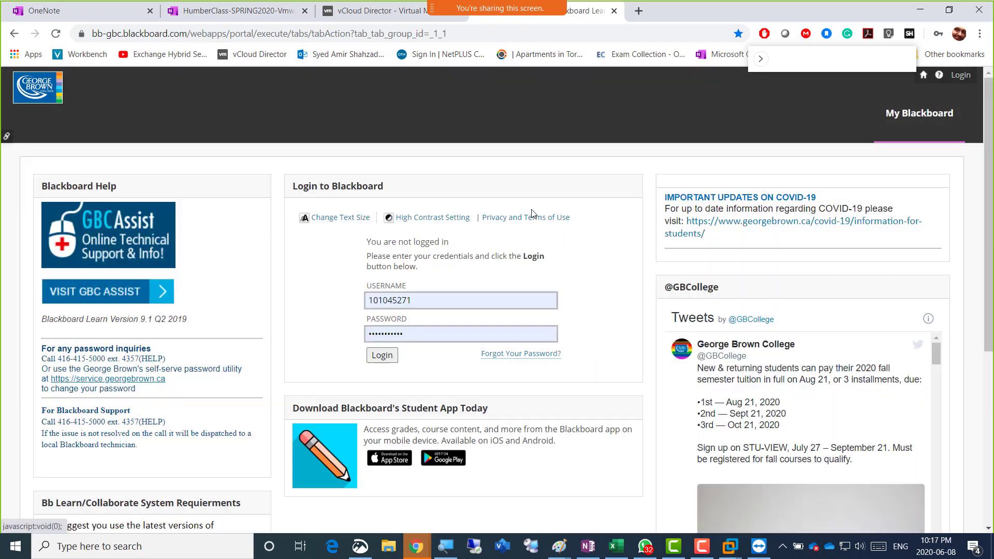
left_click(460, 41)
type("bb")
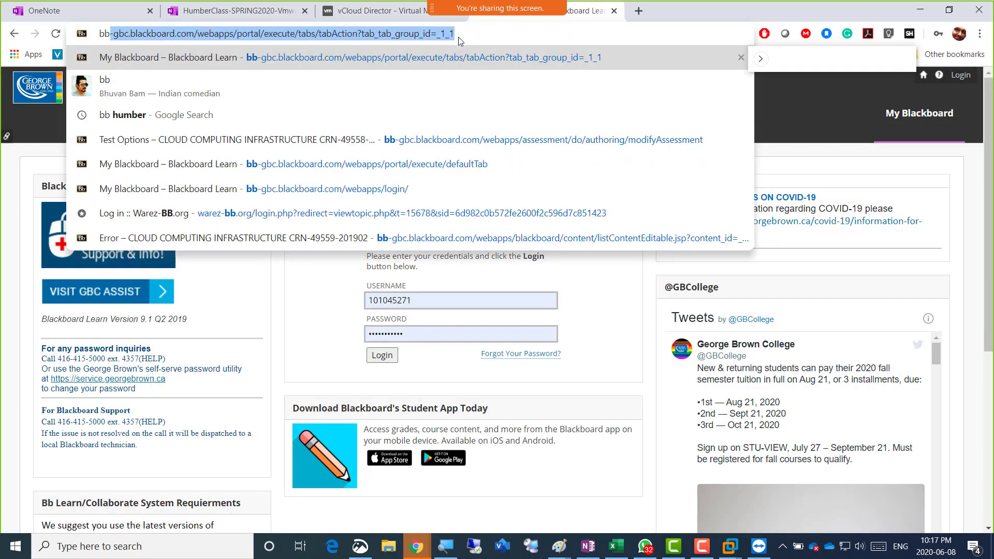
key("Down")
key("Down")
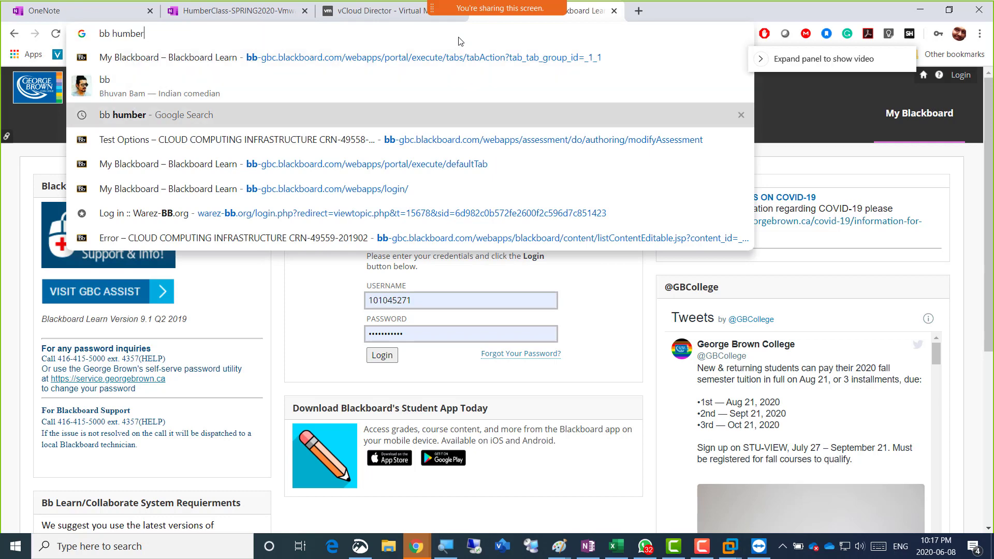
key("Return")
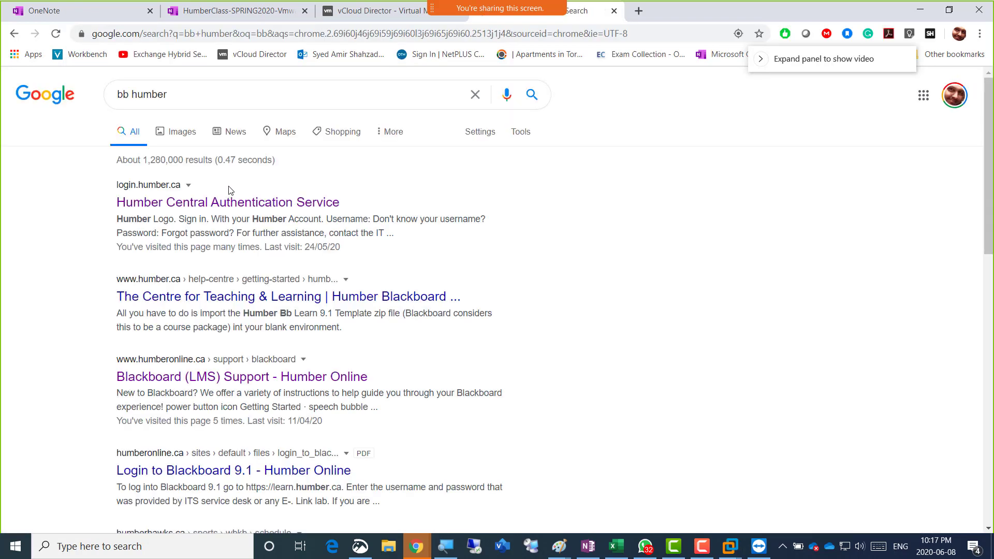
Follow the Humber login result to Blackboard and sign in with a saved account
left_click(246, 207)
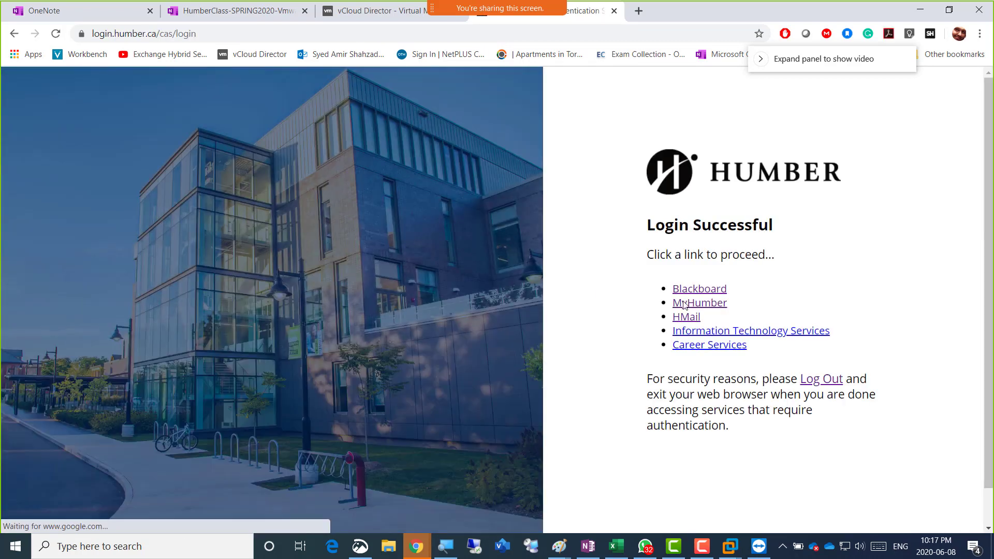
left_click(700, 305)
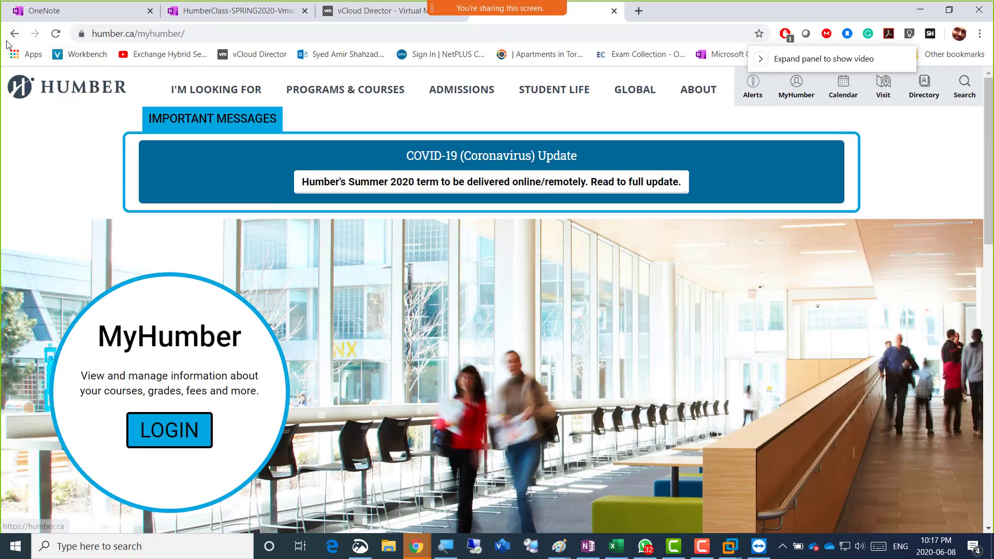
key("alt+Left")
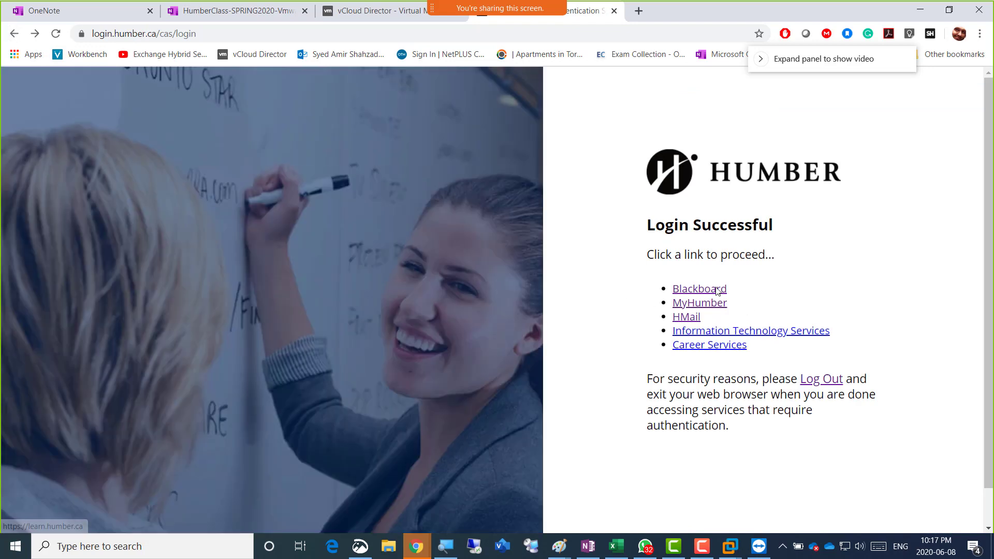
left_click(717, 291)
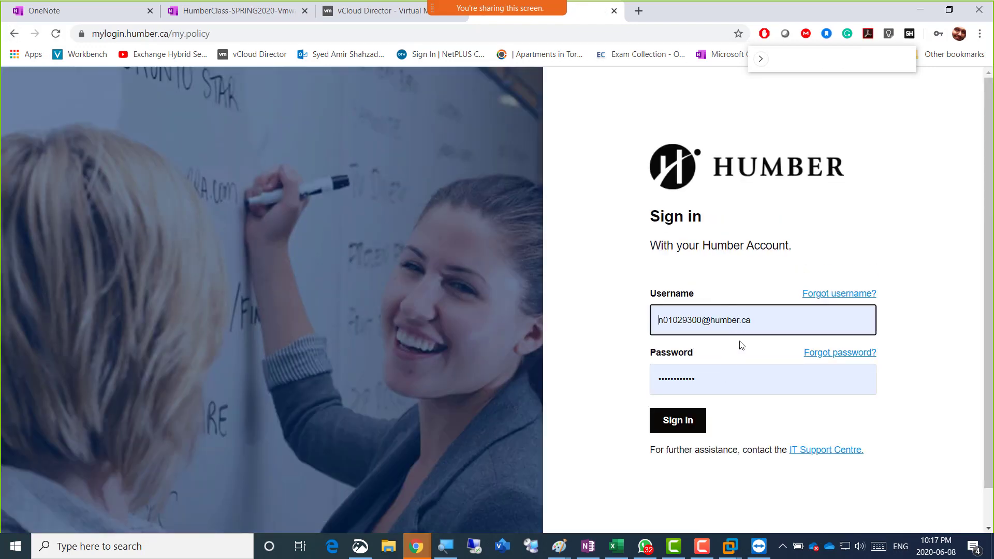
left_click(689, 423)
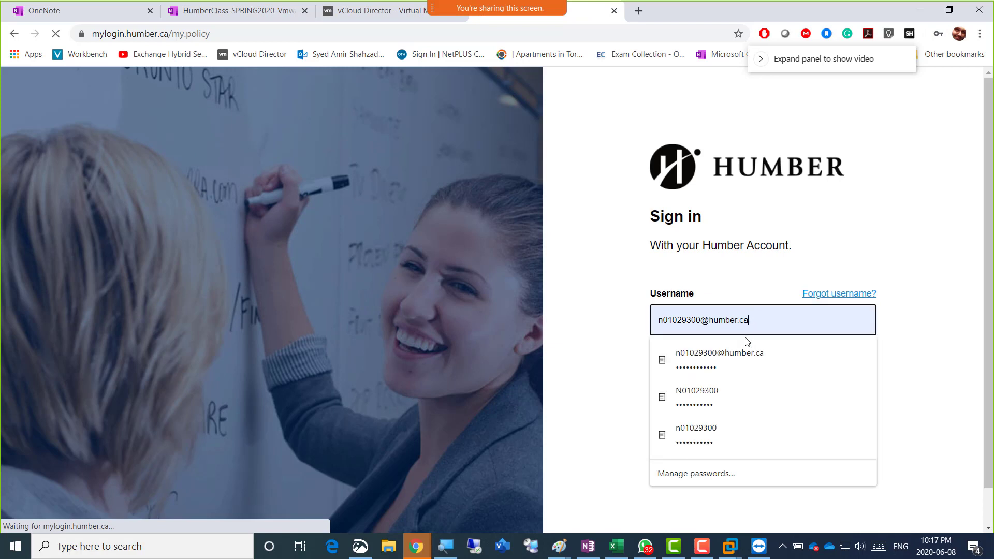
left_click(736, 322)
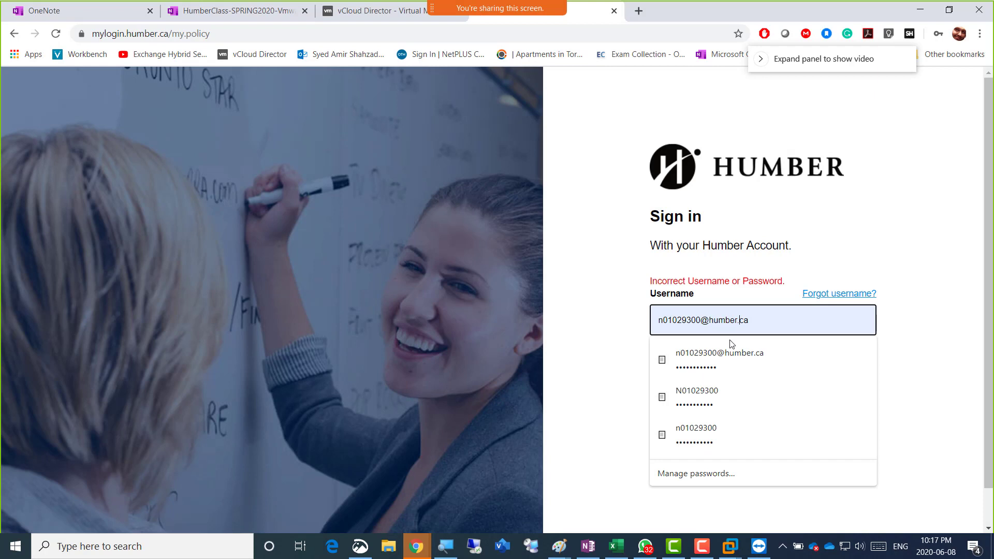
left_click(715, 393)
left_click(698, 426)
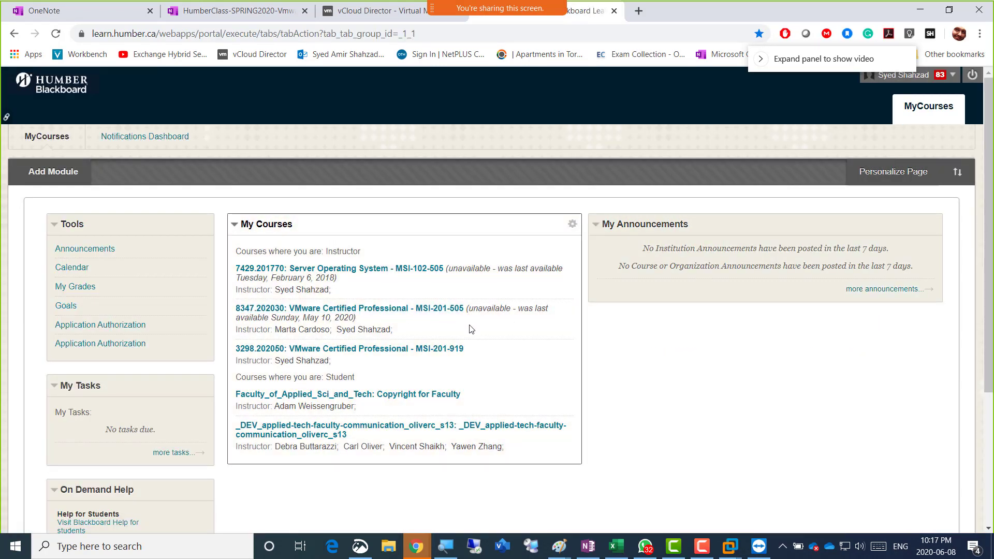
Open Course_Material in MSI-201-919, select the Week 2 folder's name on its edit page, then cancel
left_click(459, 352)
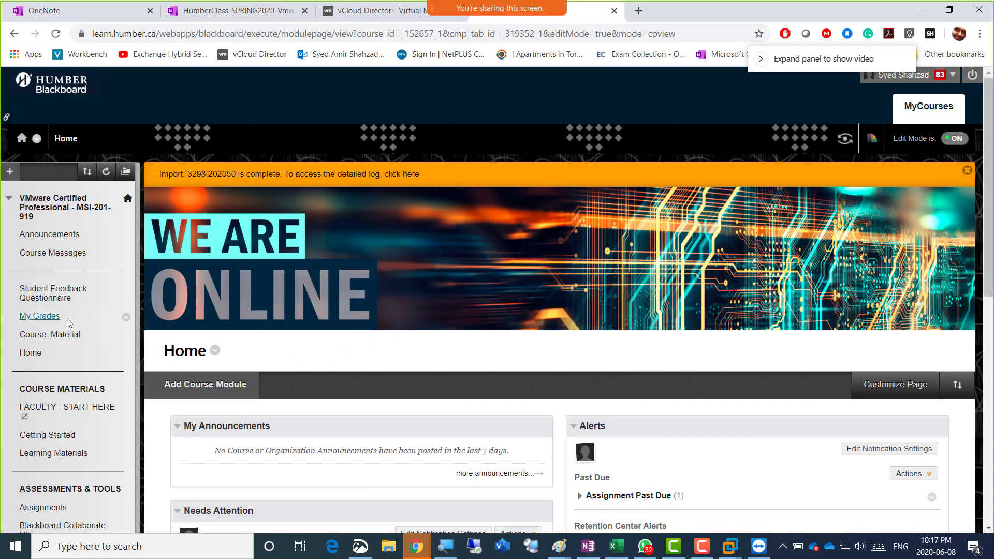
left_click(50, 334)
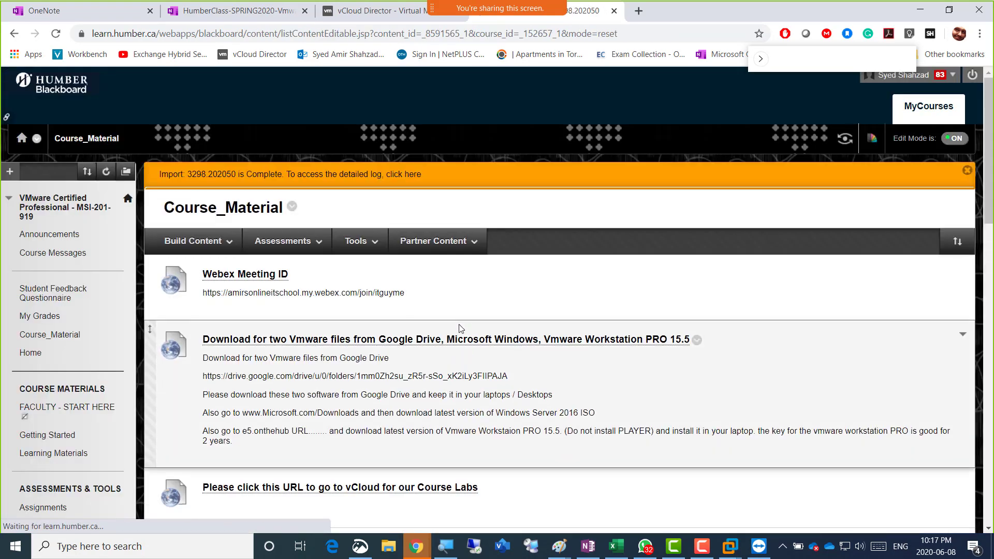
scroll(459, 328, "down", 8)
scroll(460, 329, "down", 9)
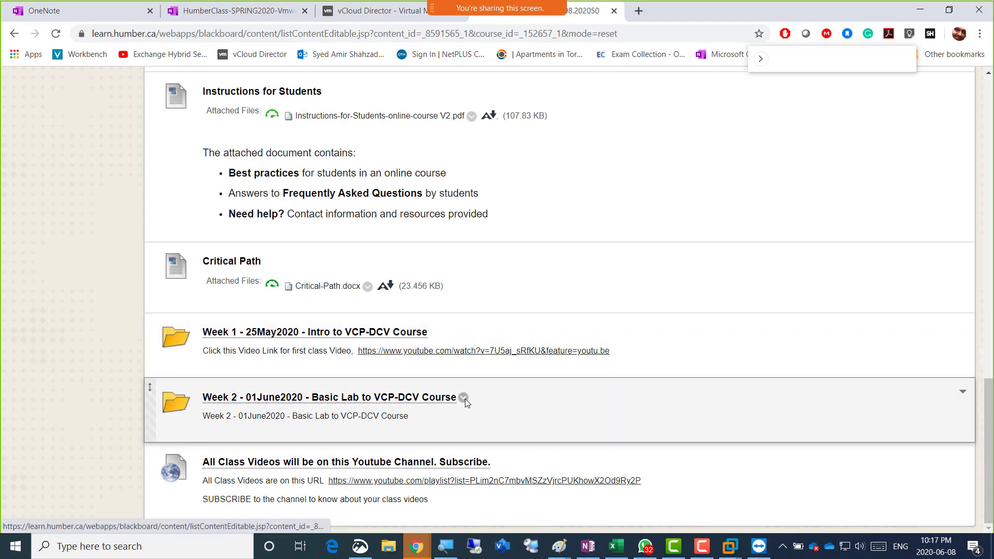
left_click(465, 398)
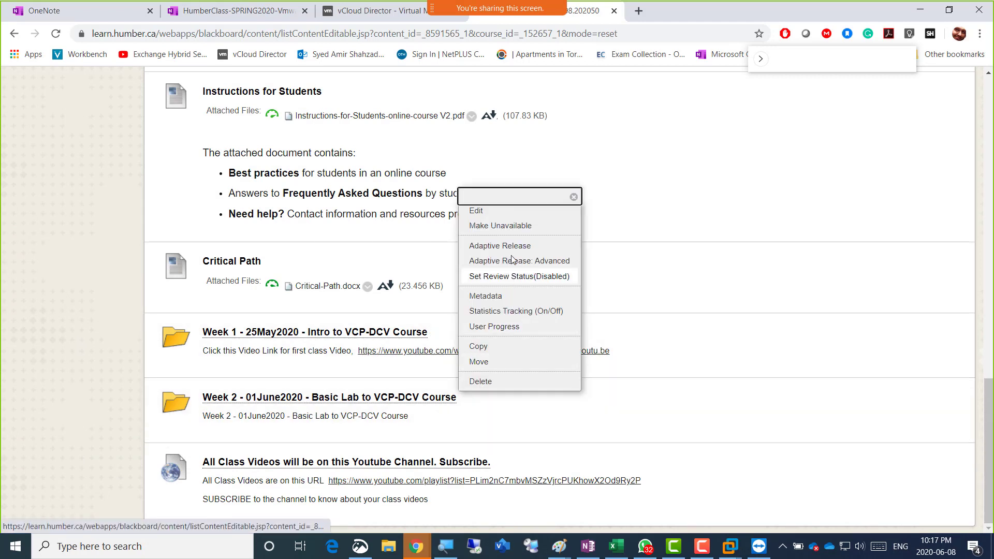
left_click(500, 210)
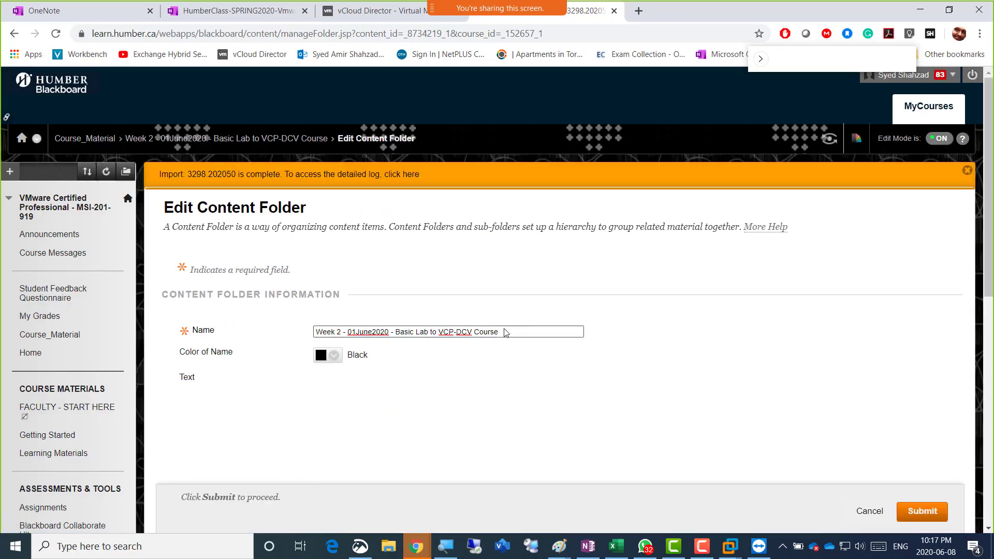
left_click_drag(501, 334, 289, 335)
key("ctrl+c")
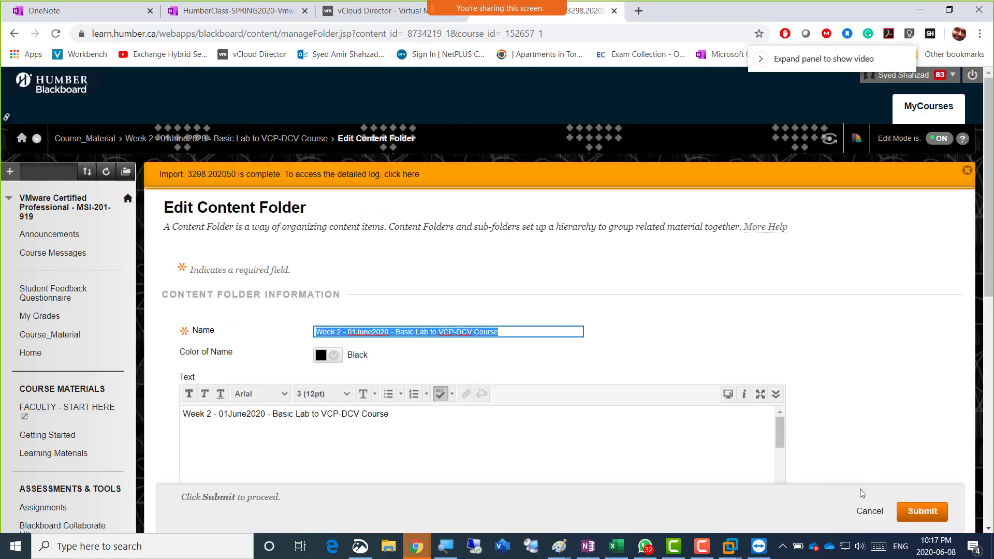
left_click(866, 513)
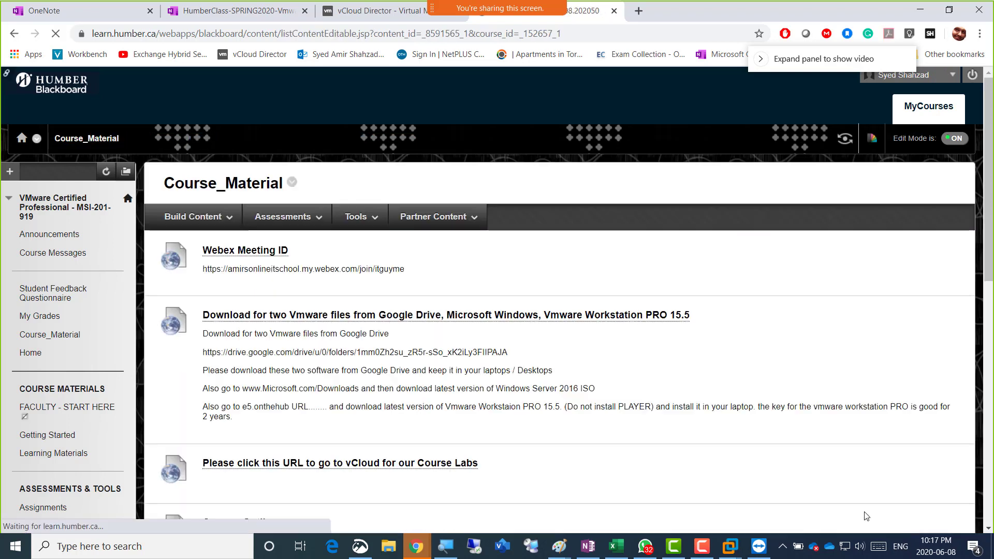
Create the content folder 'Week 3 - 08June2020 - Basic Lab to VCP-DCV Course' and open it
left_click(215, 247)
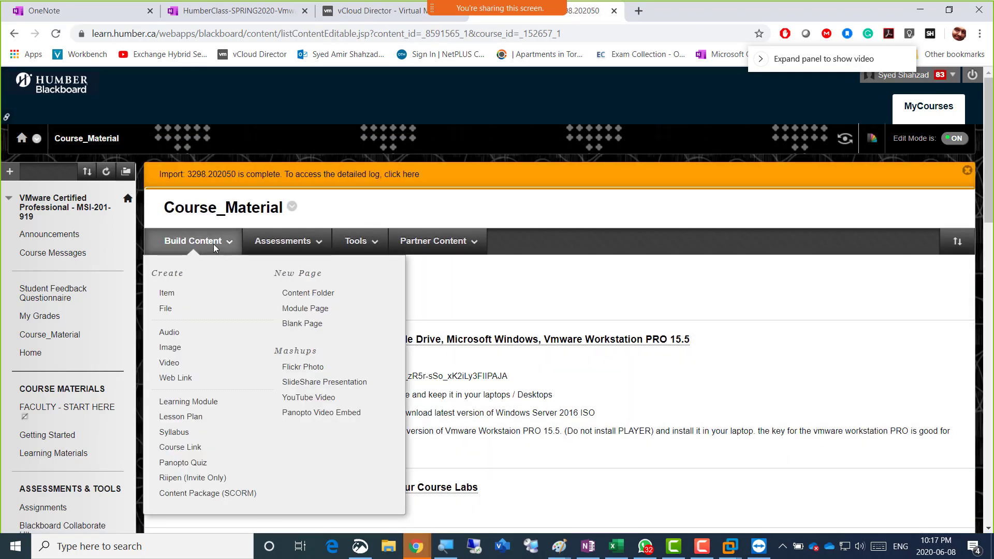
left_click(317, 293)
left_click(396, 331)
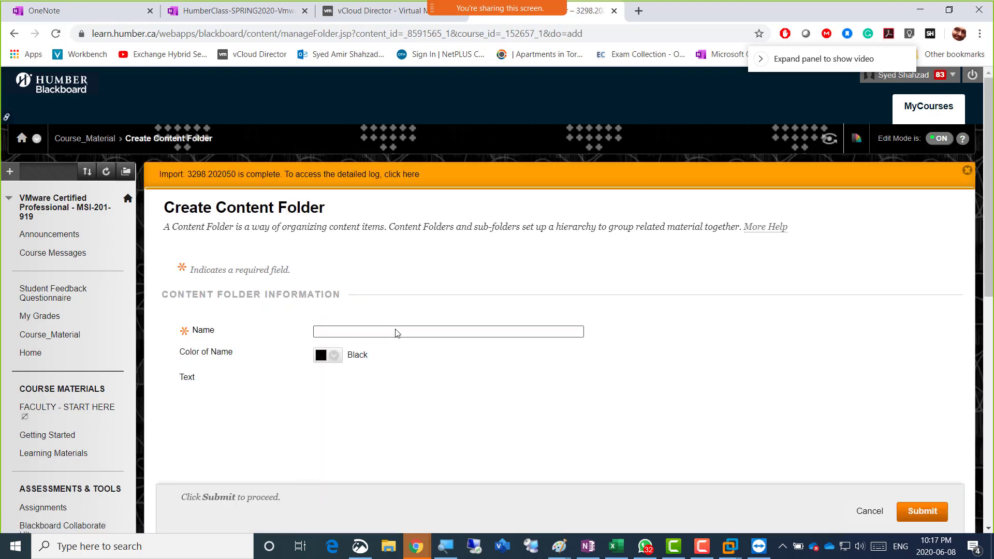
key("ctrl+v")
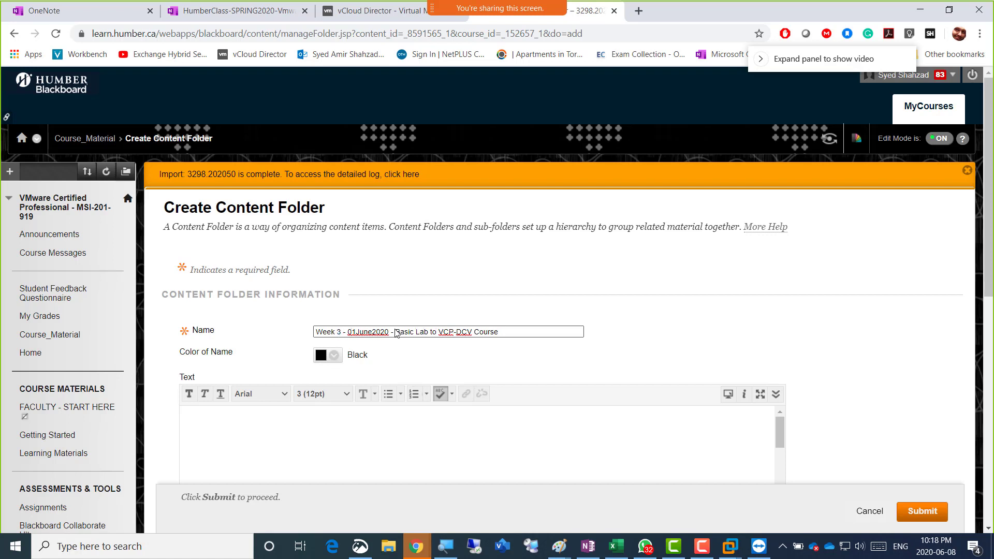
key("shift+Right")
type("8")
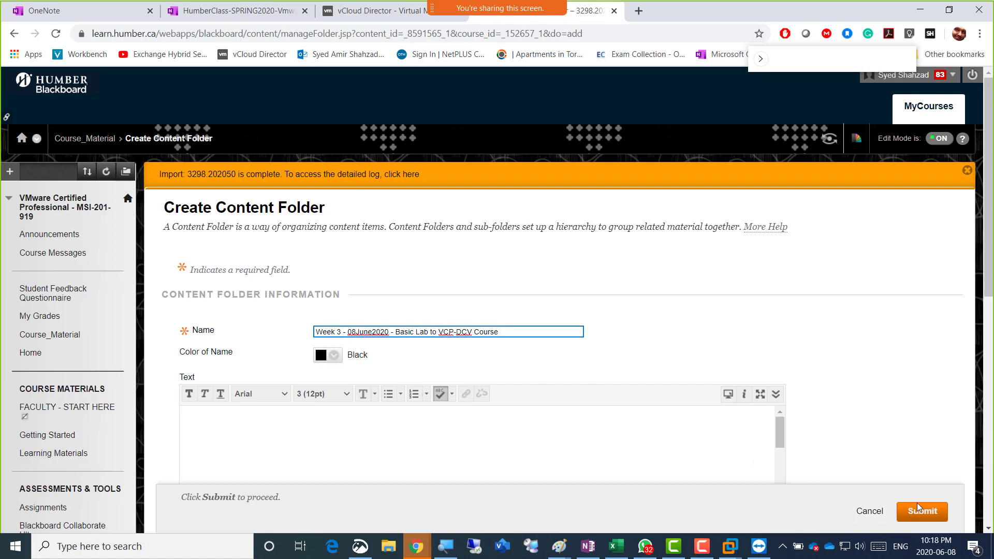
left_click(926, 512)
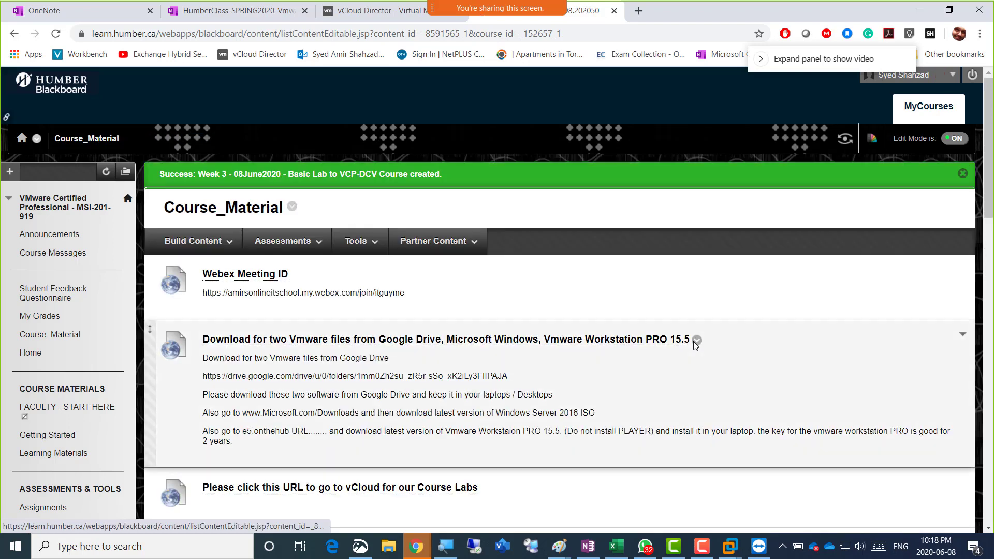
scroll(321, 373, "down", 20)
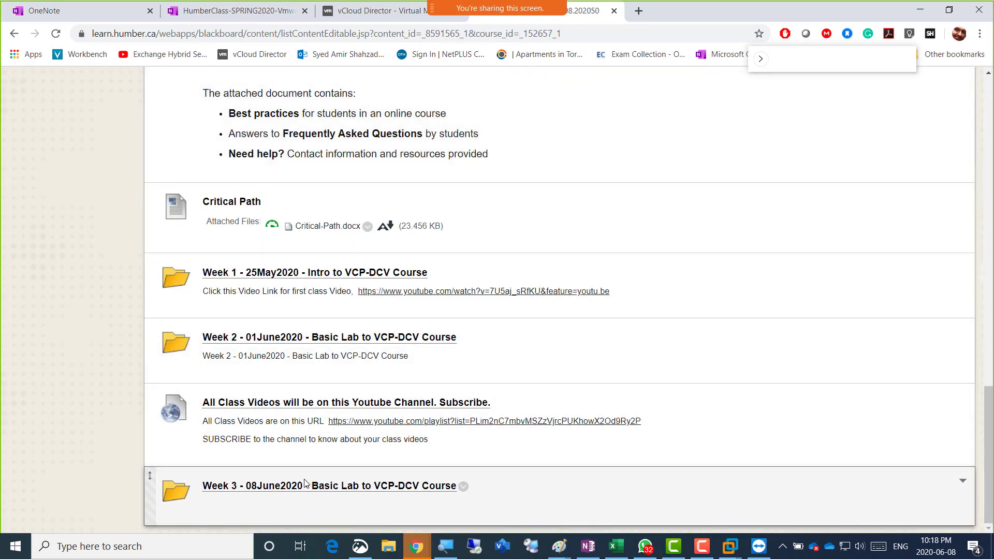
left_click(305, 486)
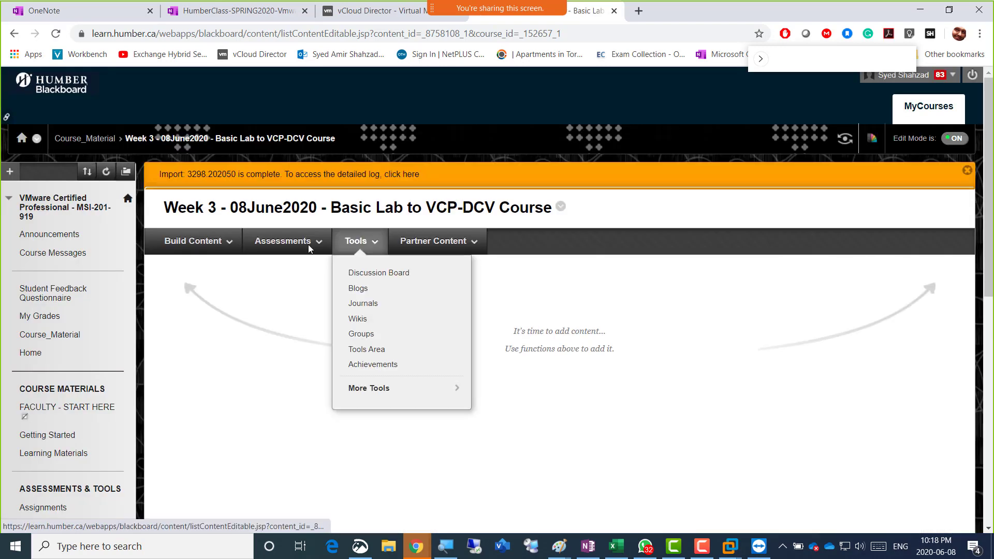
Start a new assignment named 'Week 3 - please upload' and paste that name into Instructions
mouse_move(289, 248)
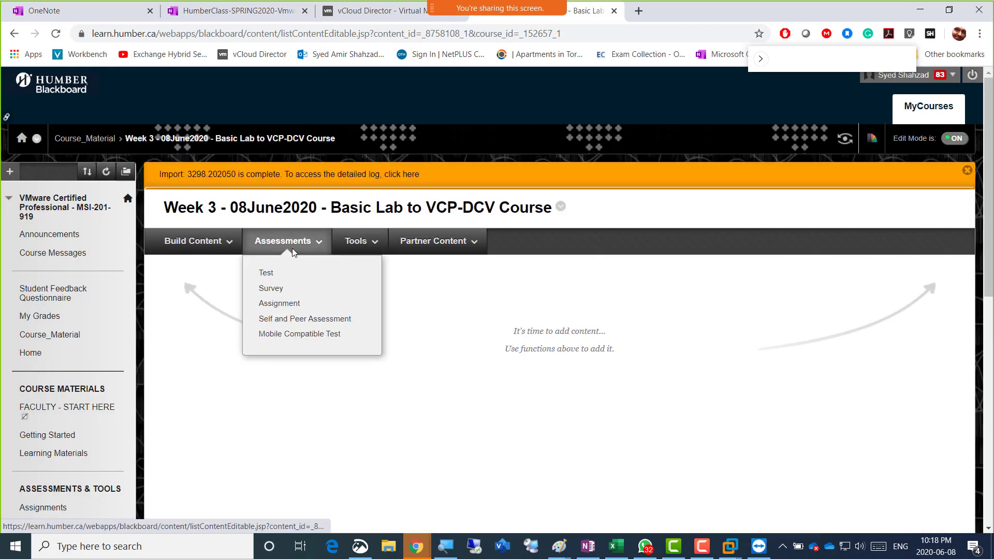
left_click(288, 307)
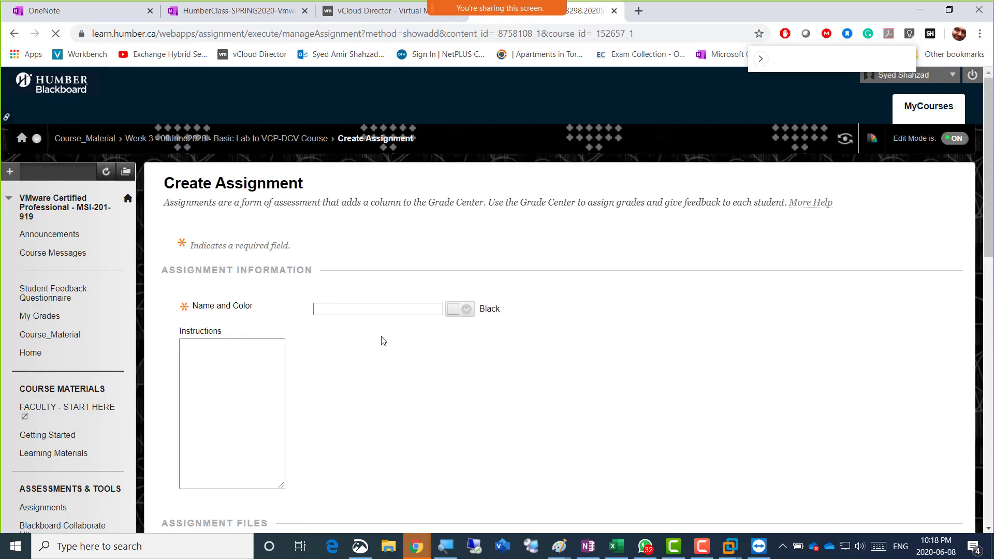
left_click(380, 336)
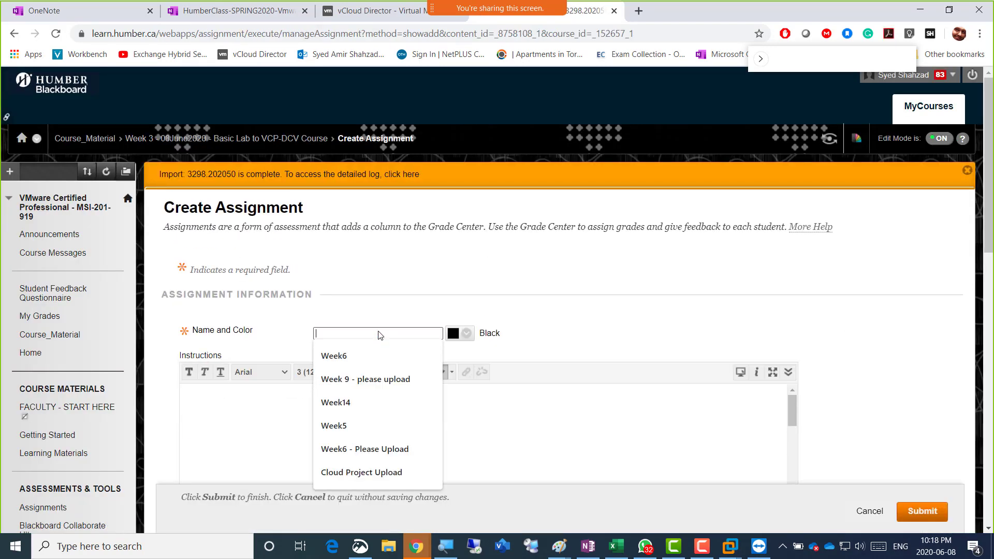
key("Down")
key("Down")
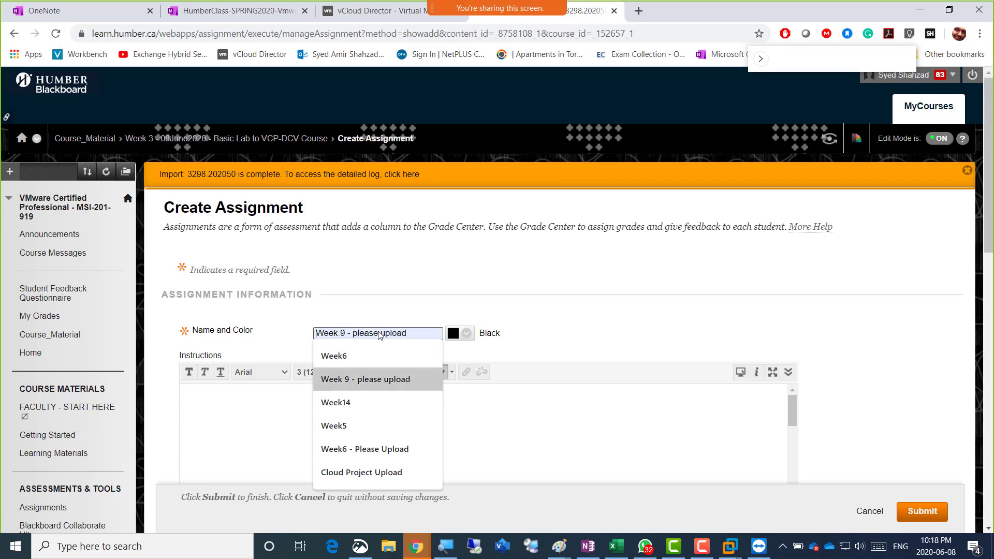
key("Return")
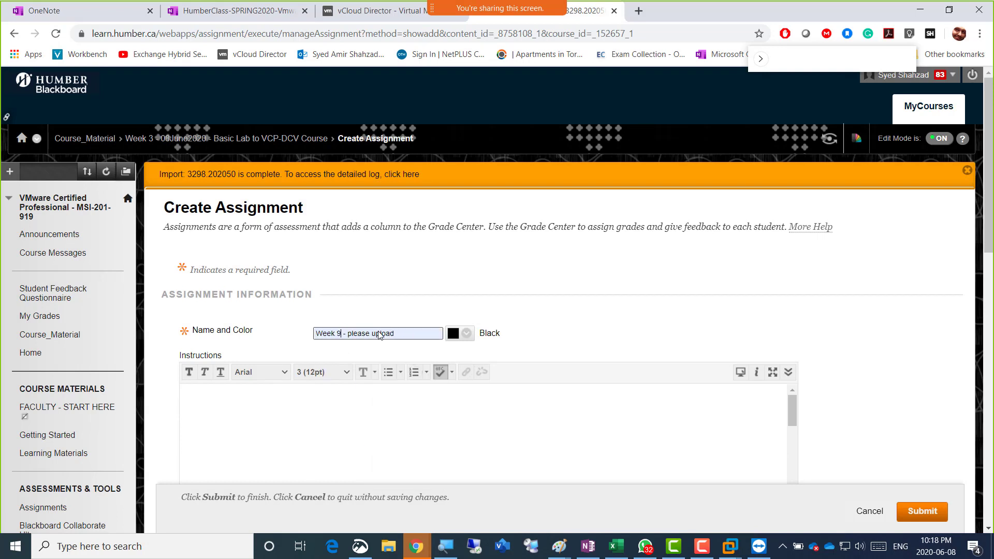
key("Left")
key("Caps_Lock")
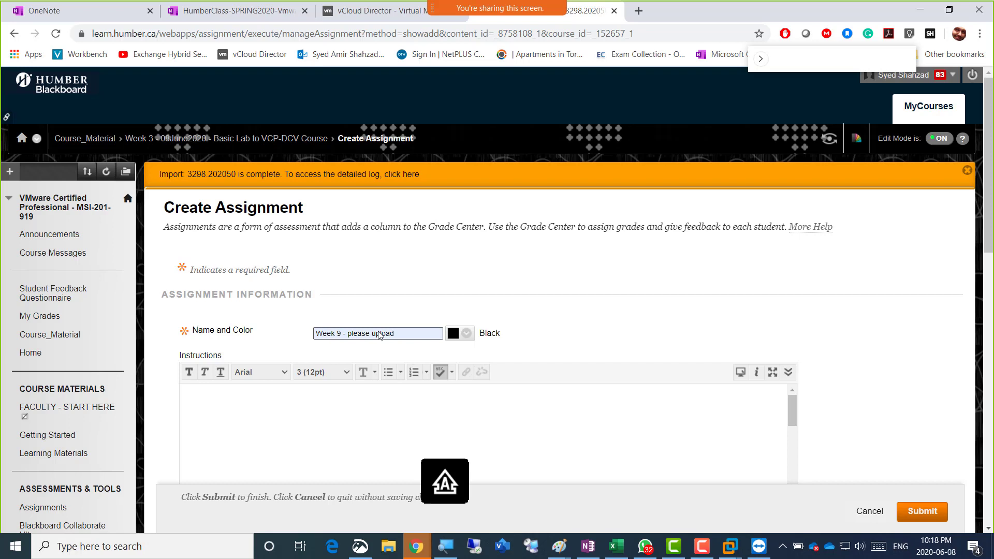
key("Caps_Lock")
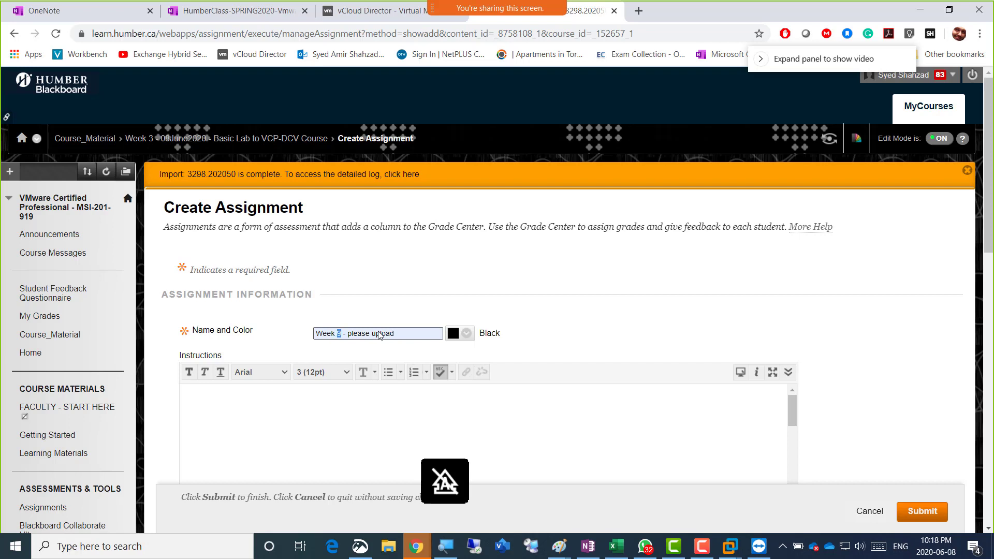
type("3")
key("ctrl+a")
key("ctrl+c")
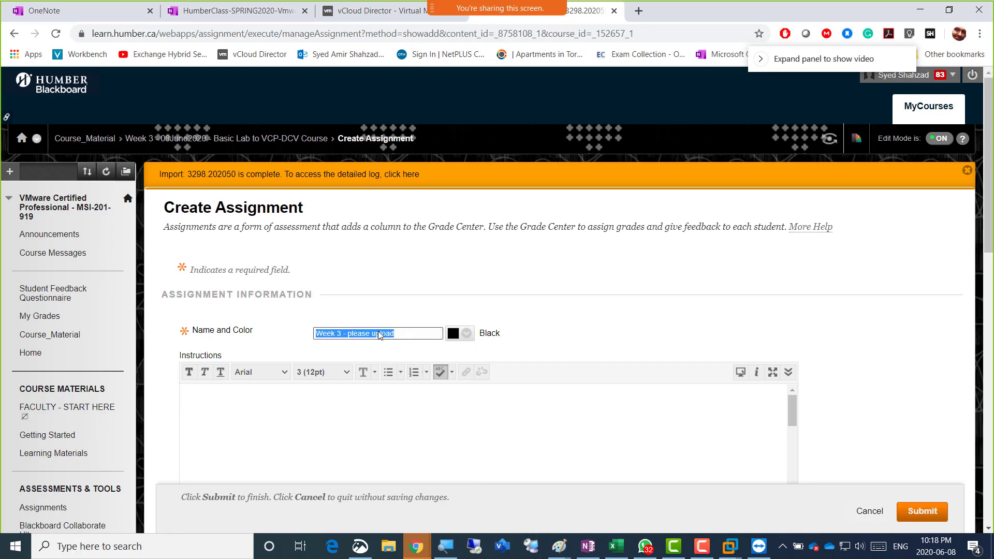
left_click(378, 418)
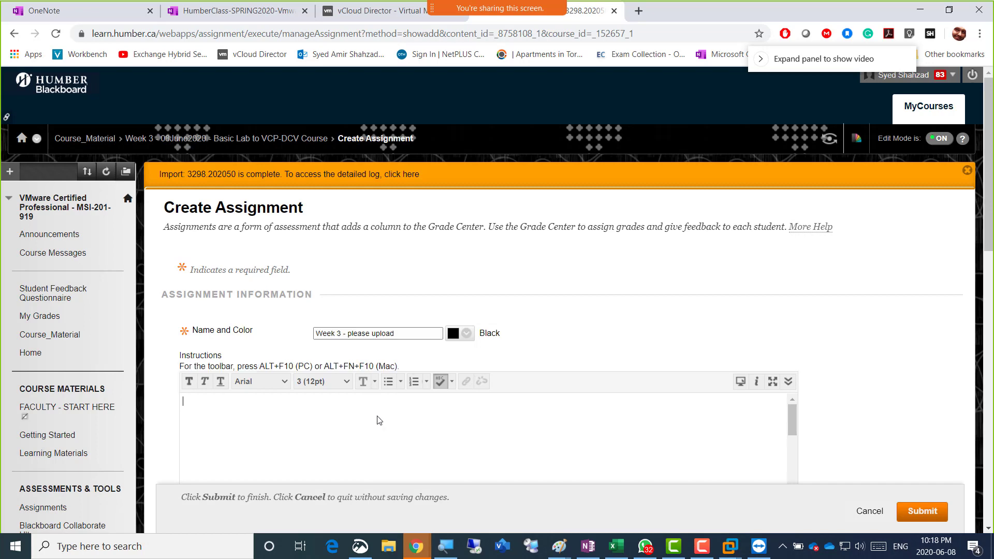
key("ctrl+v")
Set the due date to 06/08/2020 and points possible to 4
scroll(855, 366, "down", 10)
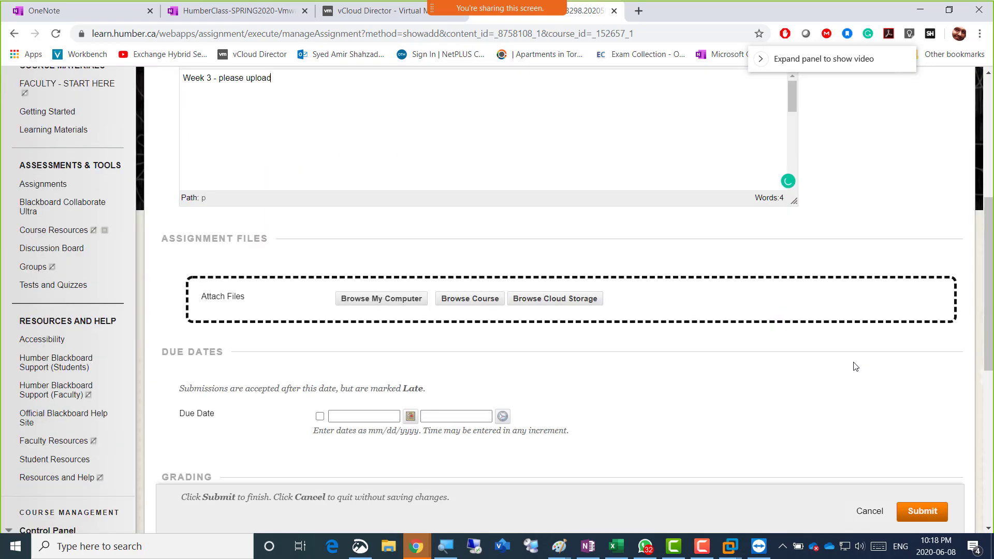
left_click(410, 286)
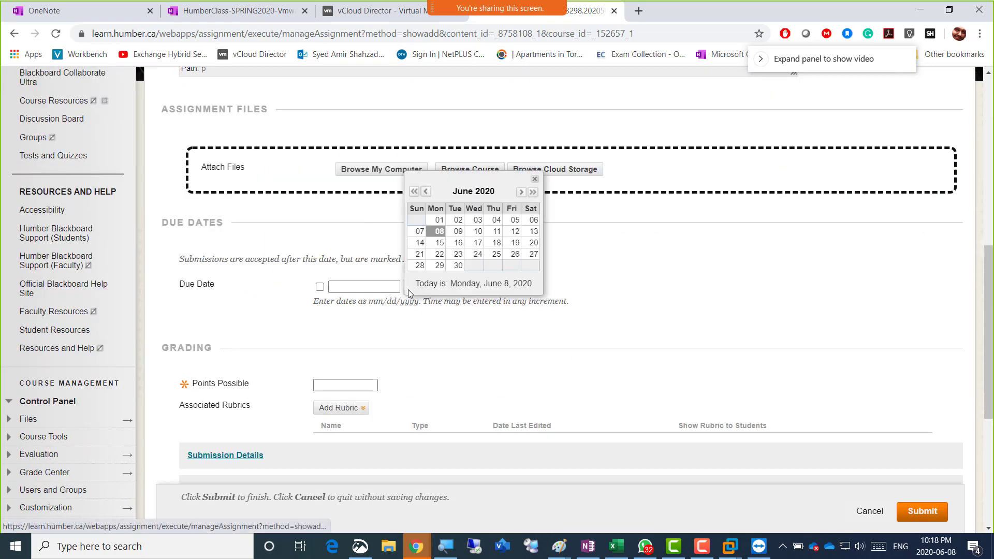
left_click(439, 232)
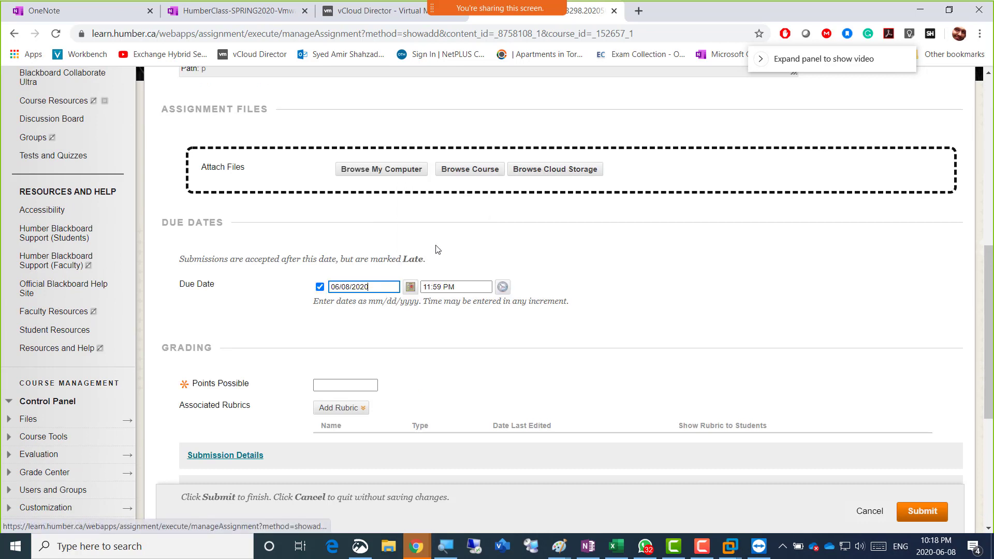
left_click(333, 388)
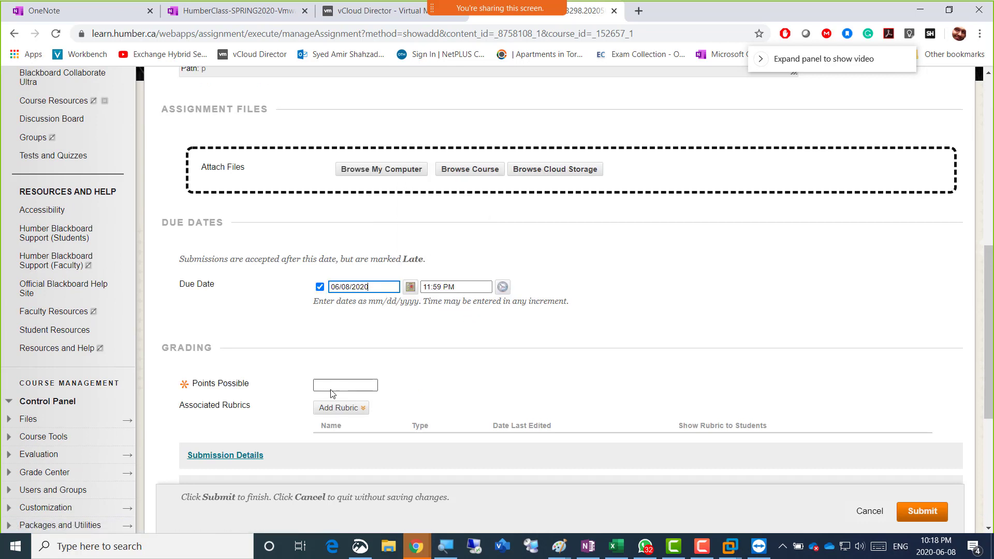
left_click(323, 454)
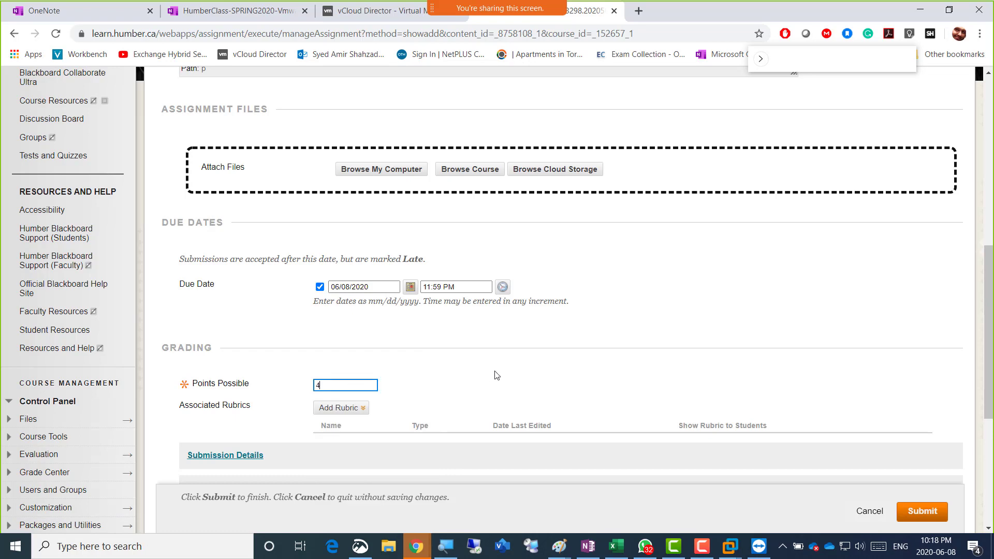
Allow multiple attempts, limited to 2, and turn on Track Number of Views
scroll(497, 373, "down", 5)
left_click(225, 176)
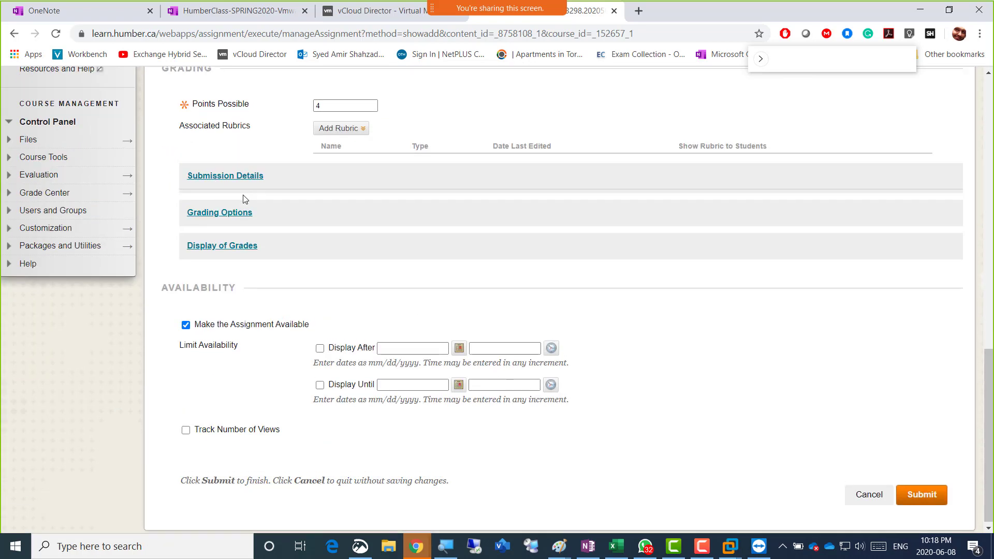
left_click(386, 299)
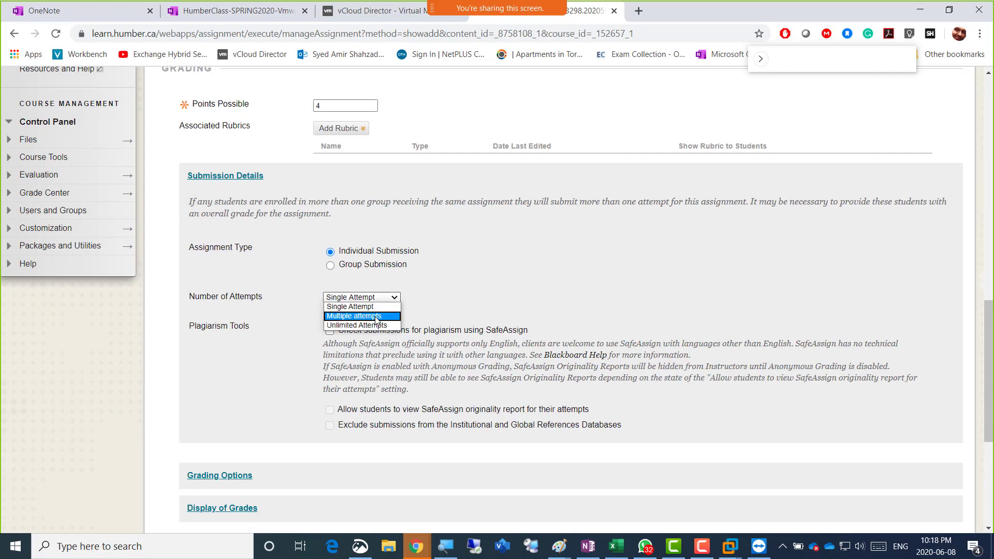
left_click(376, 317)
left_click(338, 328)
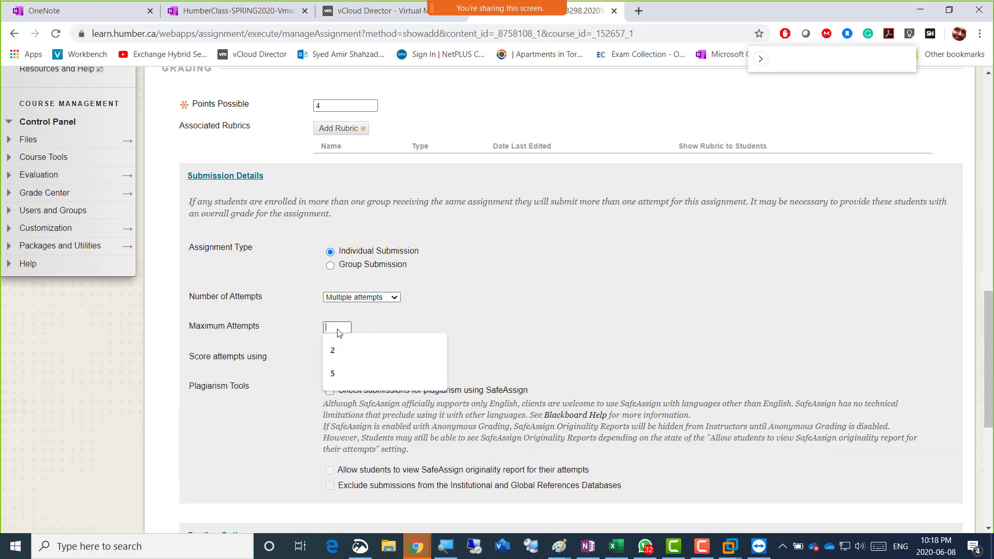
left_click(338, 347)
scroll(551, 346, "down", 6)
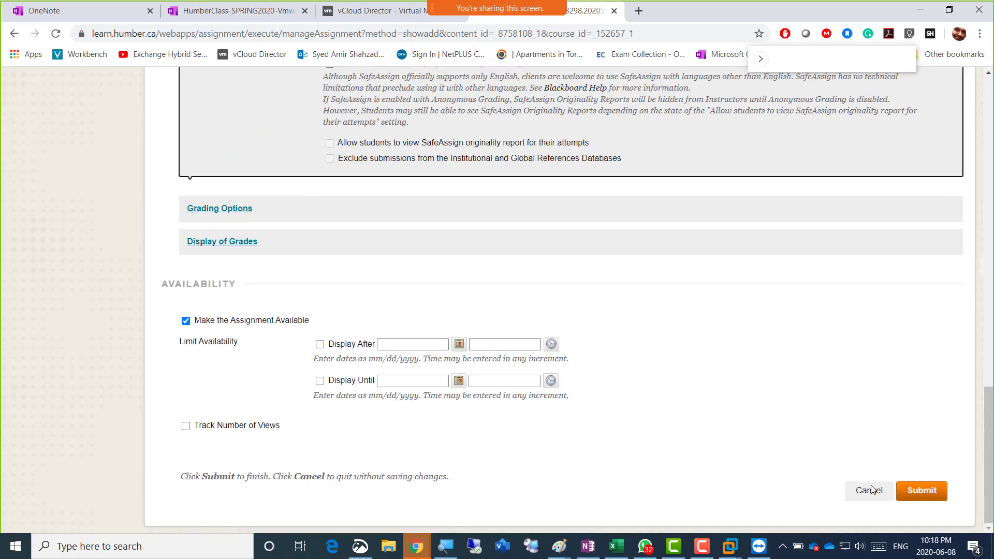
left_click(248, 429)
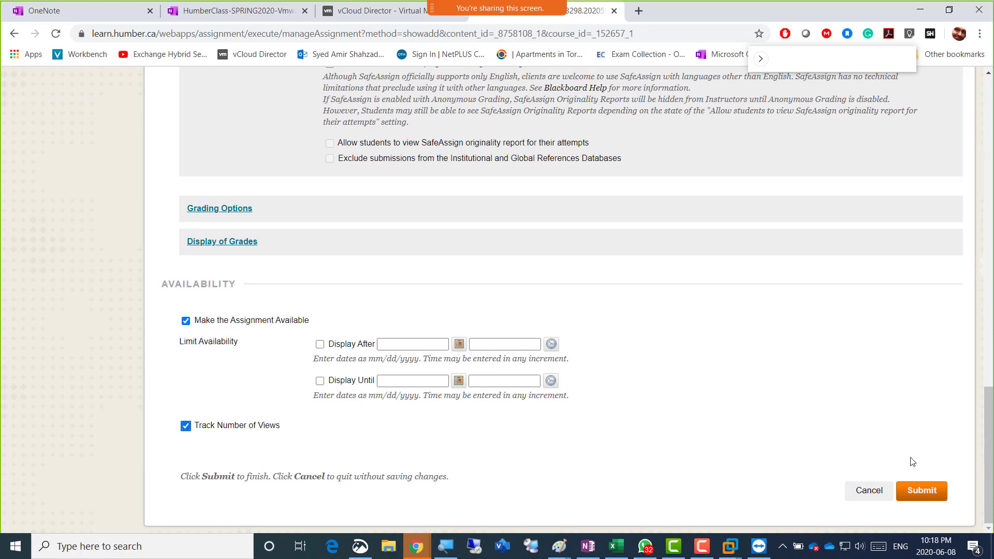
Submit the 'Week 3 - please upload' assignment and bring back the Camtasia Recorder panel
left_click(922, 490)
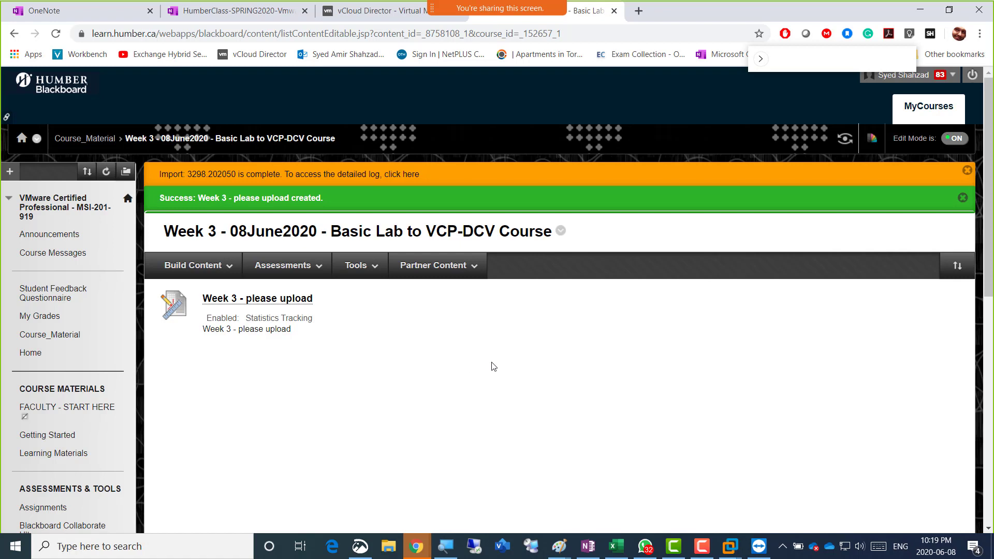
left_click(701, 546)
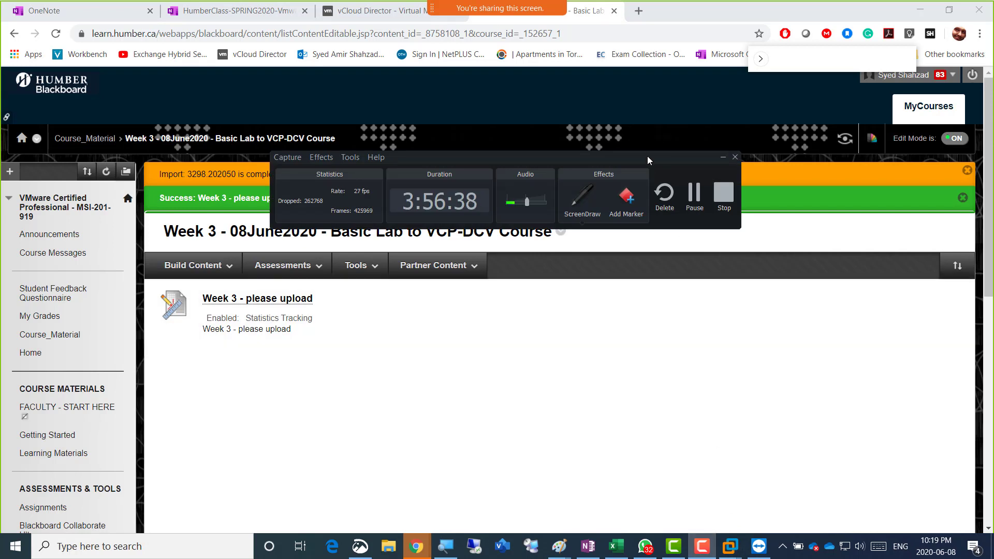
Drag the Camtasia Recorder panel down below the notification bars and the new assignment
left_click_drag(647, 156, 585, 267)
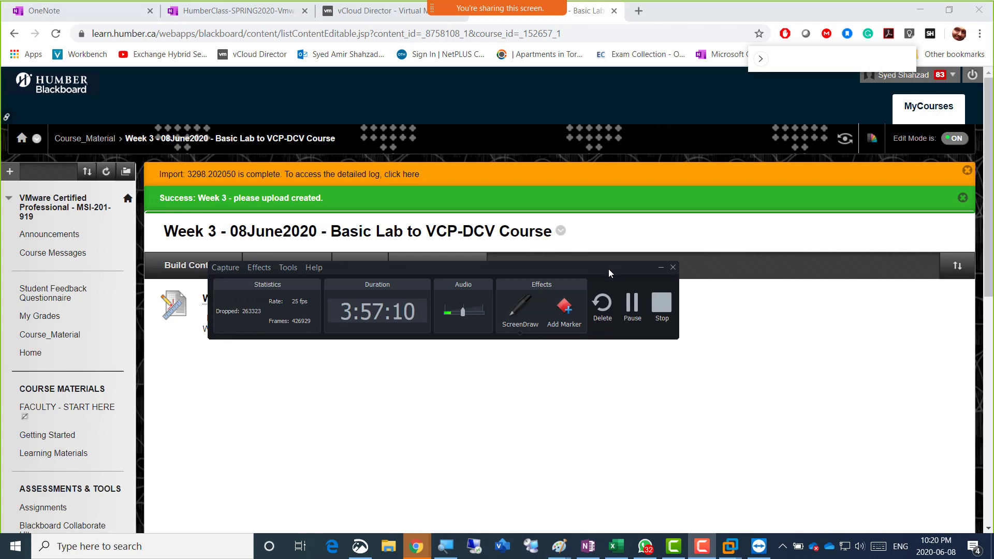
left_click_drag(608, 269, 620, 353)
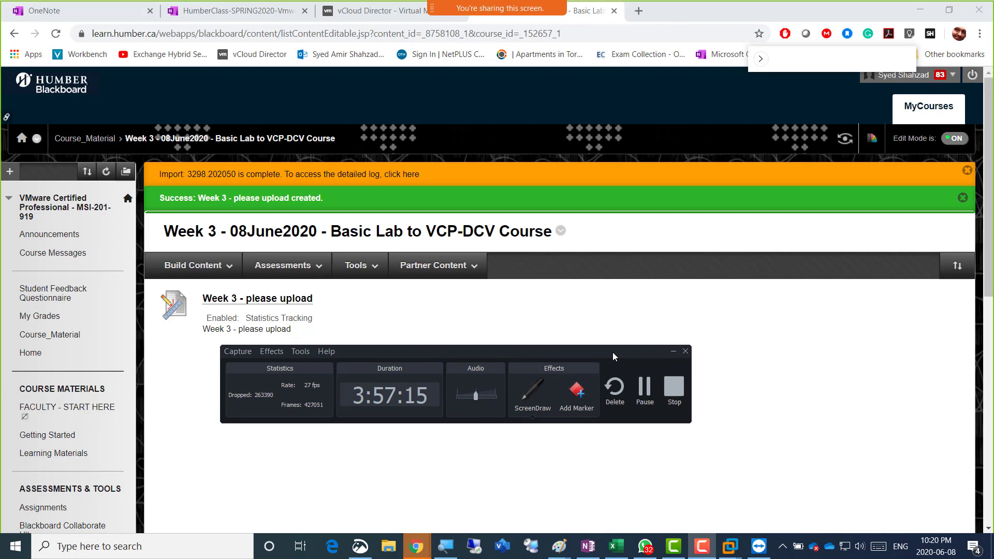